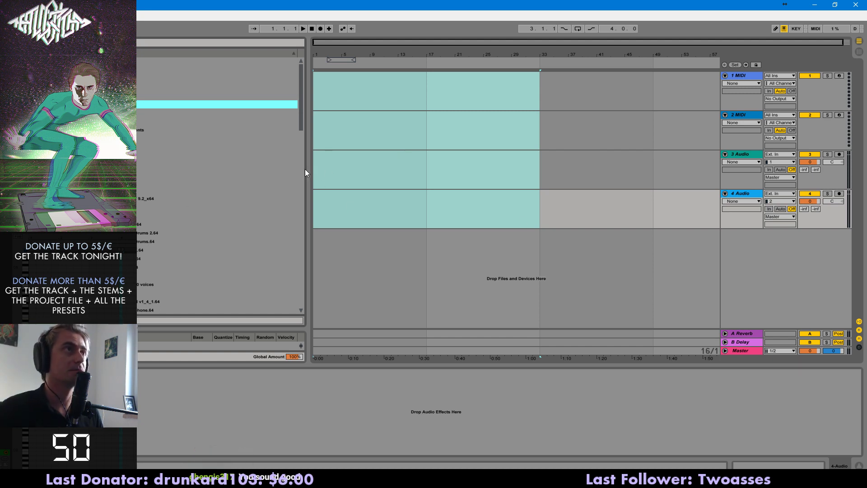
left_click(296, 119)
left_click_drag(300, 119, 300, 119)
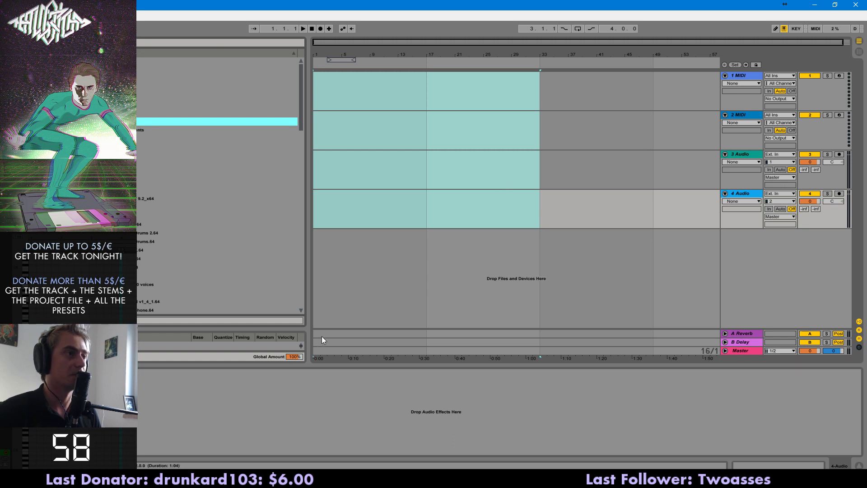
left_click(452, 190)
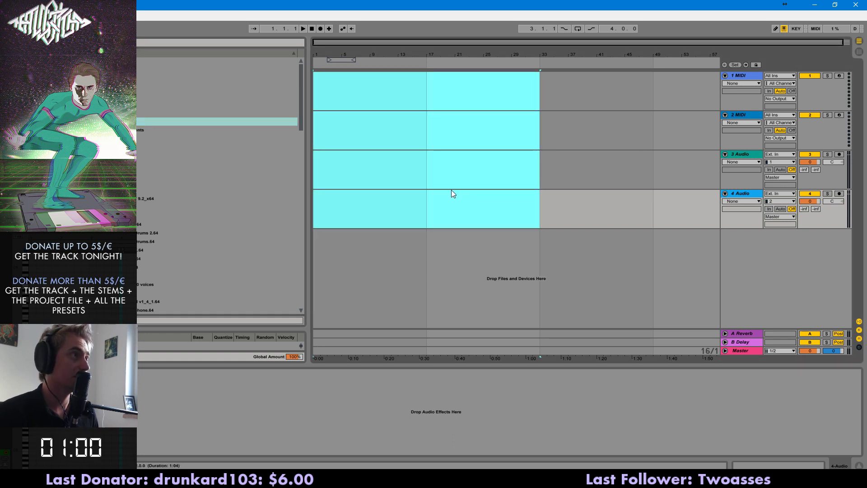
left_click(405, 224)
mouse_move(581, 227)
left_mouse_down()
mouse_move(323, 229)
mouse_move(431, 206)
left_mouse_up()
left_click(450, 191)
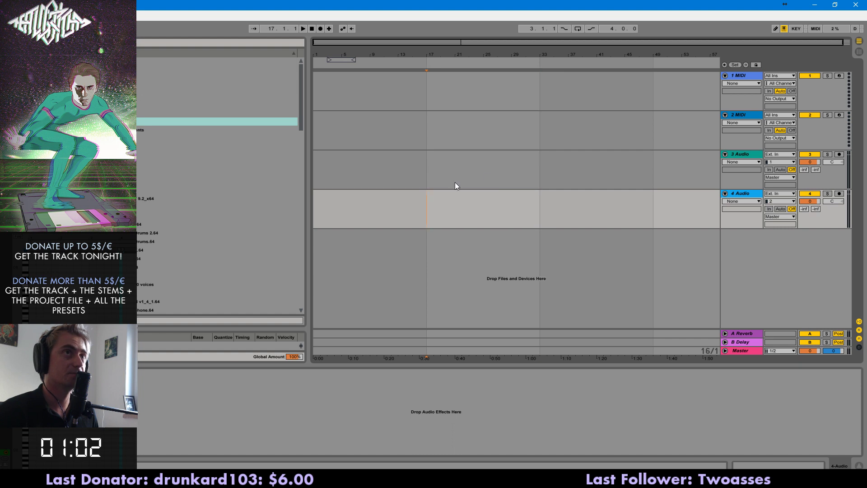
key("Up")
key("Right")
key("ctrl+1")
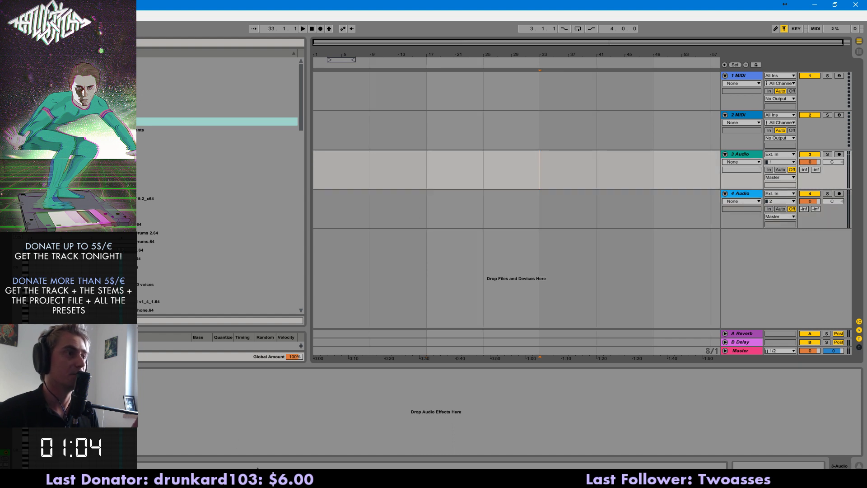
- Switch to Spotify, look through the songs in the ./prog_and_synths_etc playlist, and return to the Ableton Live arrangement
left_click(260, 478)
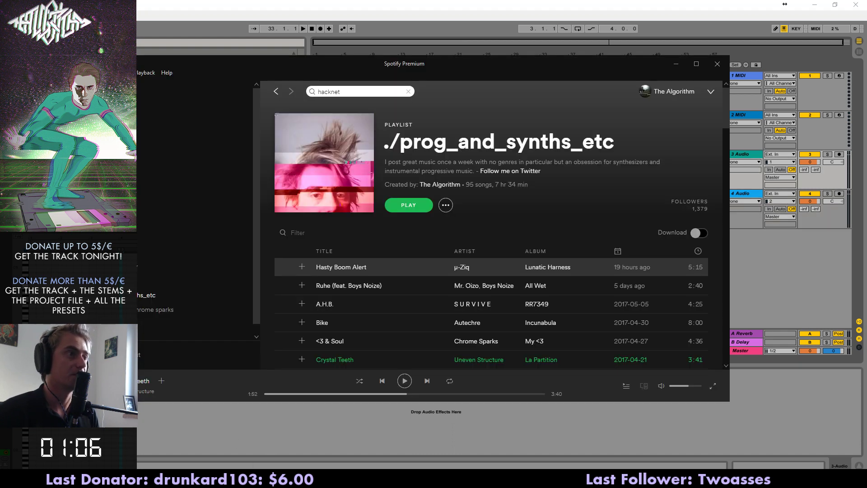
scroll(470, 289, "down", 1)
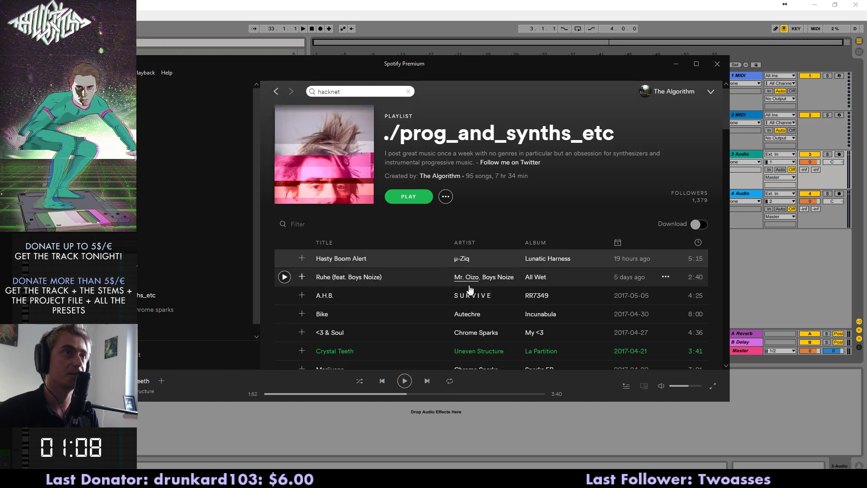
scroll(469, 289, "down", 3)
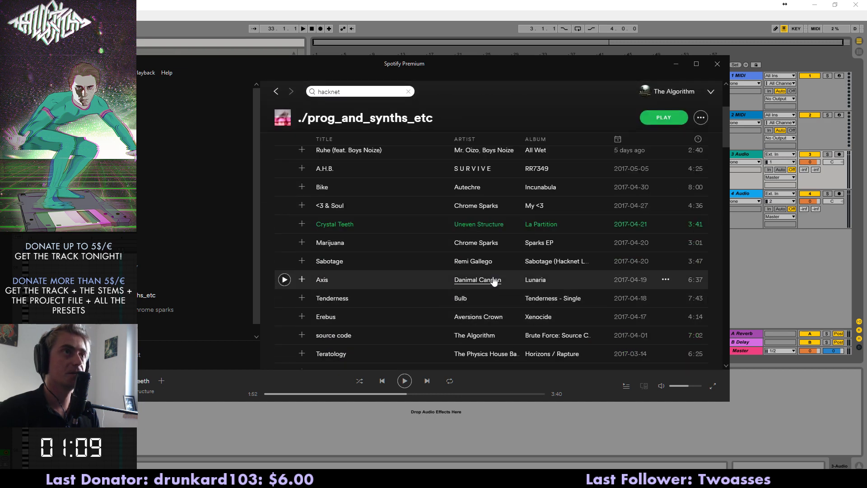
left_click(555, 261)
left_click(755, 408)
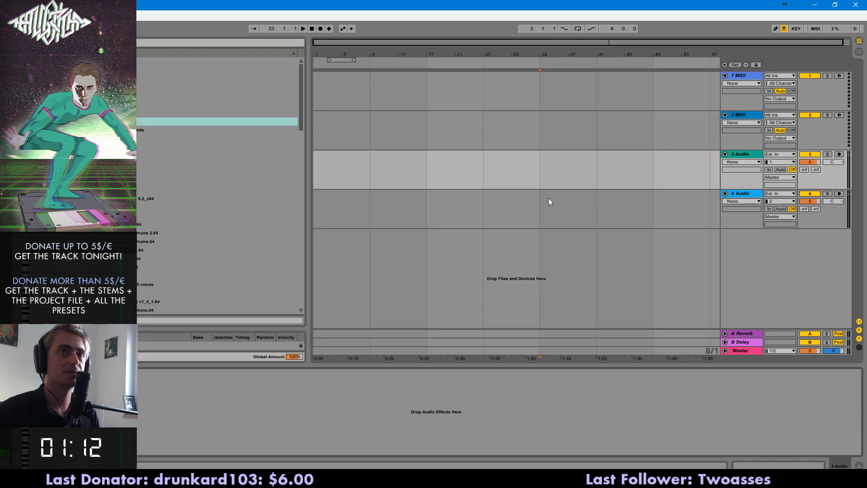
- Load the CS-80 V2 synth plug-in from the browser's plug-in list onto the second MIDI track
left_click(504, 146)
key("ctrl+2")
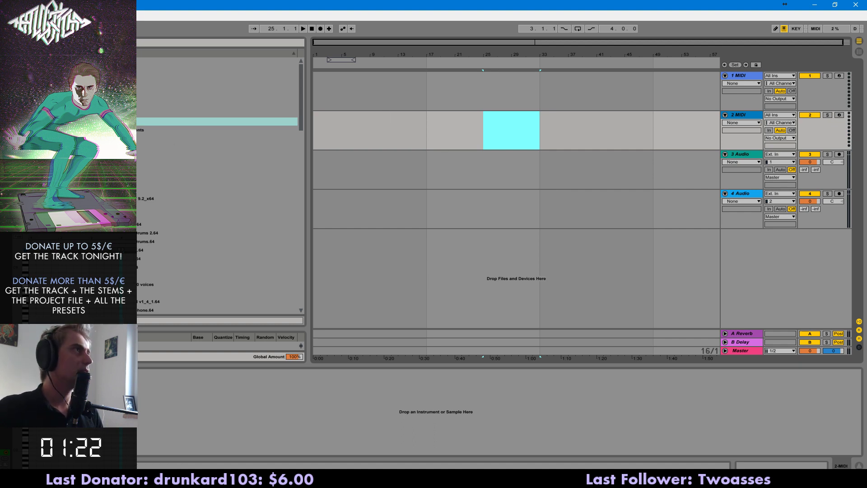
key("ctrl+f")
scroll(231, 186, "down", 3)
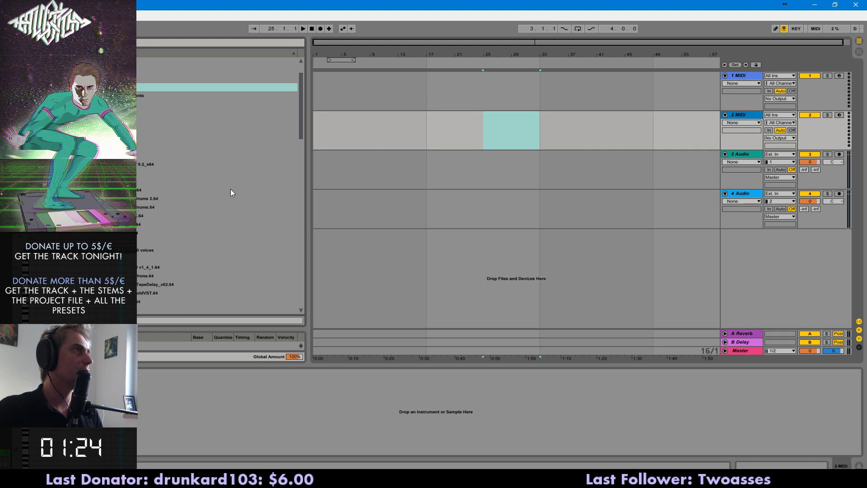
mouse_move(302, 124)
left_mouse_down()
mouse_move(304, 148)
mouse_move(301, 101)
mouse_move(296, 137)
left_mouse_up()
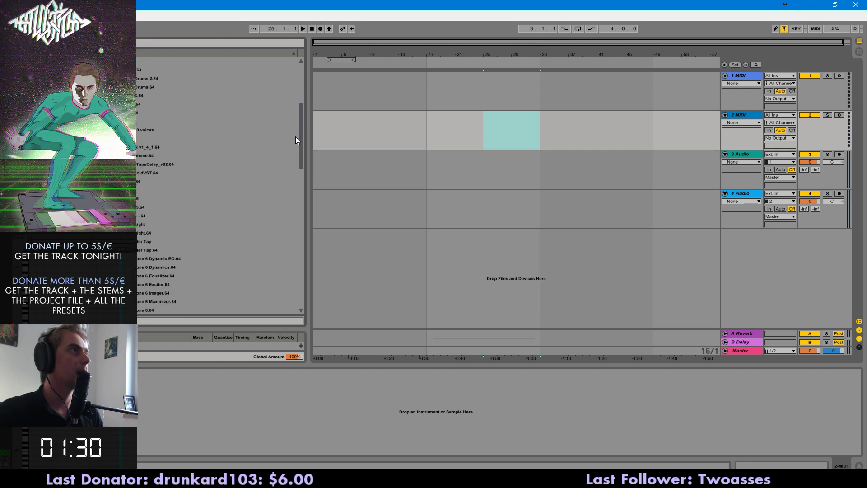
double_click(149, 121)
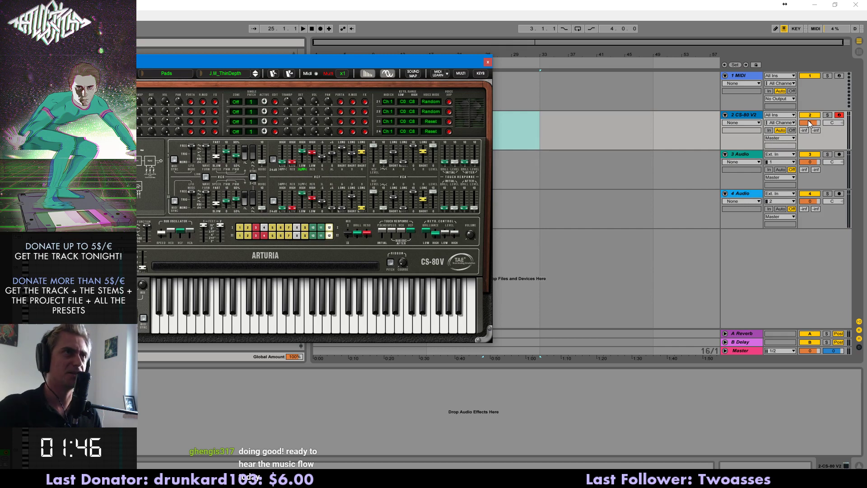
- Lower the CS-80 V2 track's volume to -12.0 dB
left_click_drag(814, 122, 814, 141)
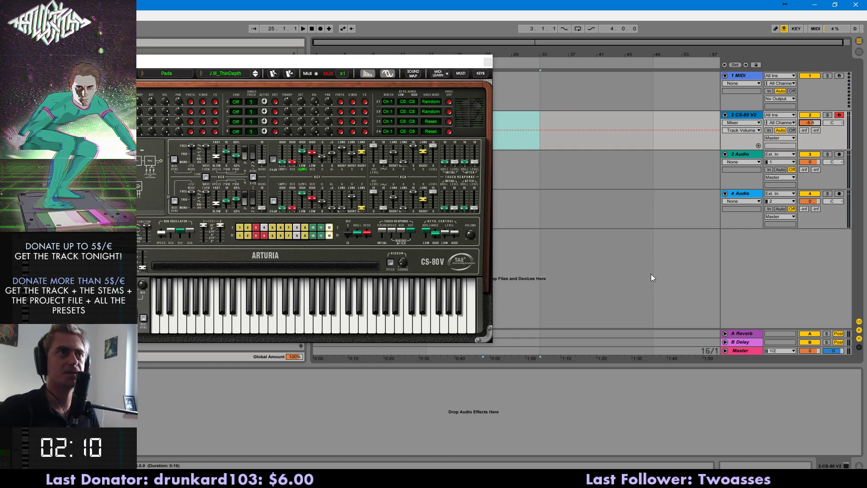
left_click_drag(811, 124, 812, 120)
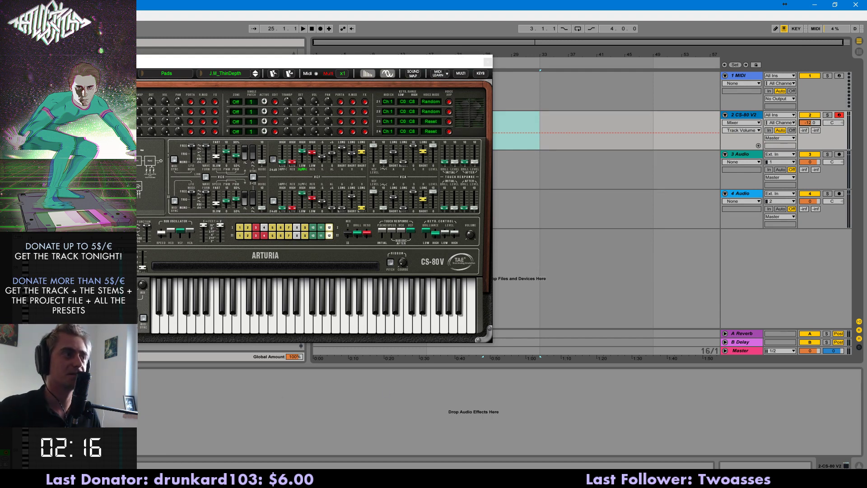
left_click(138, 478)
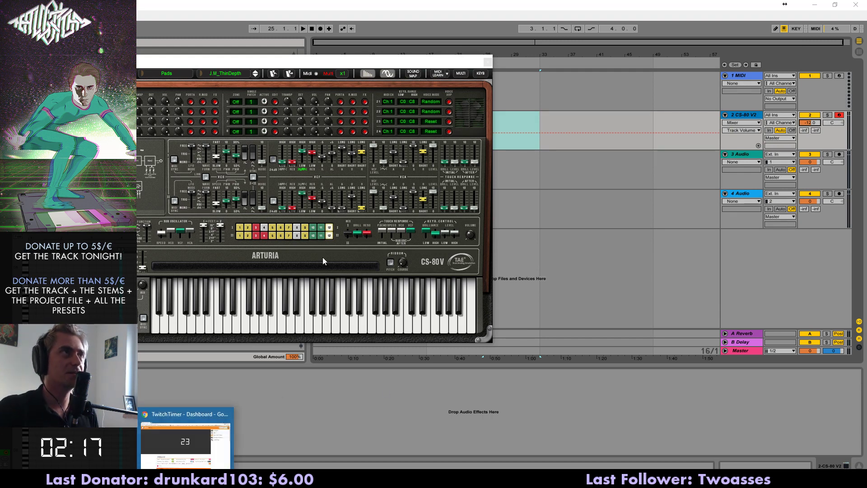
left_click(514, 400)
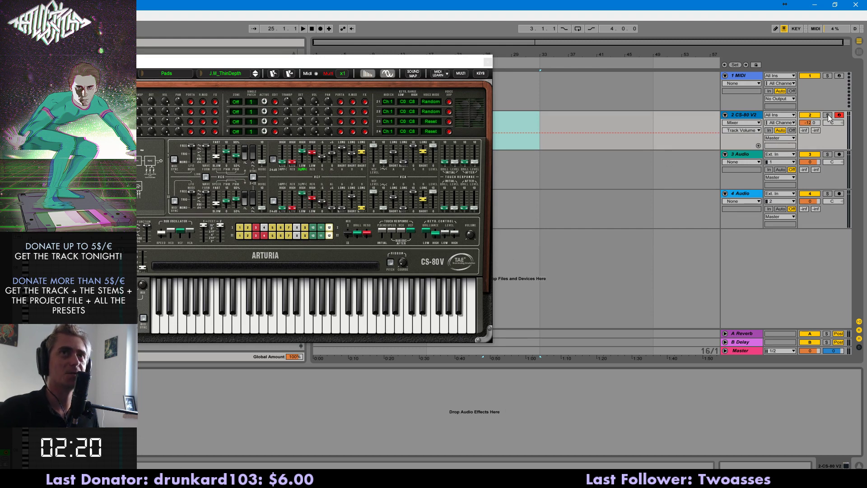
left_click_drag(391, 67, 442, 159)
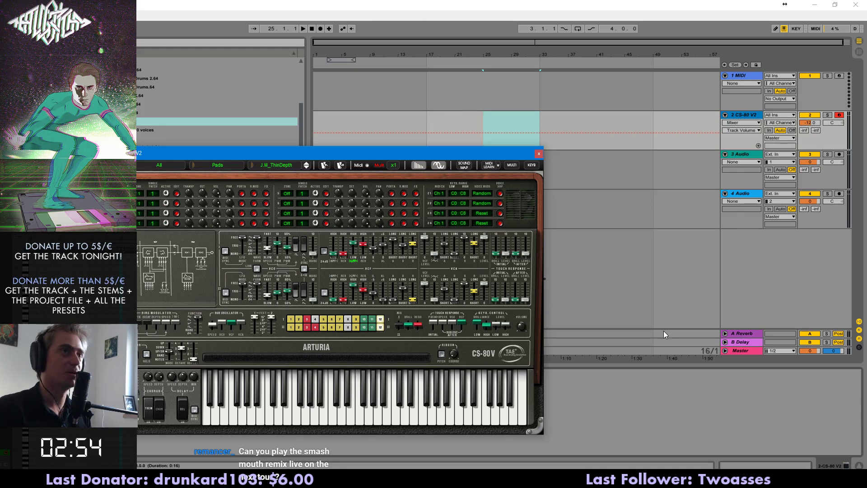
left_click(689, 379)
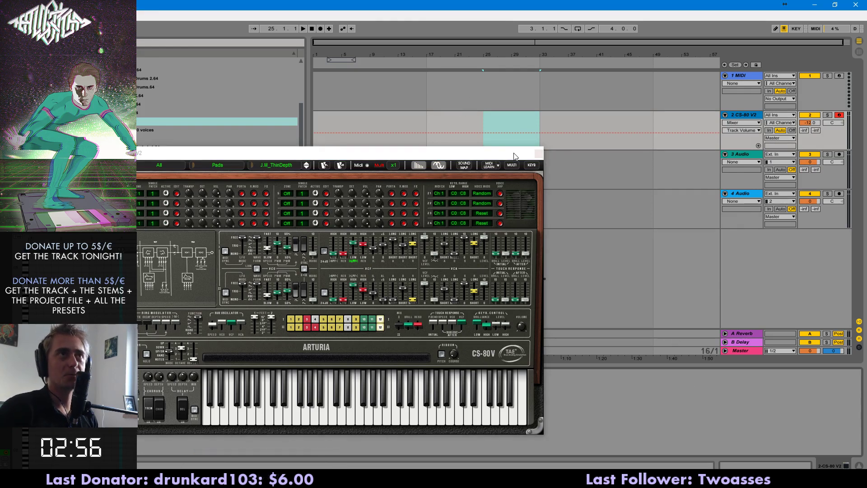
left_click_drag(514, 156, 482, 201)
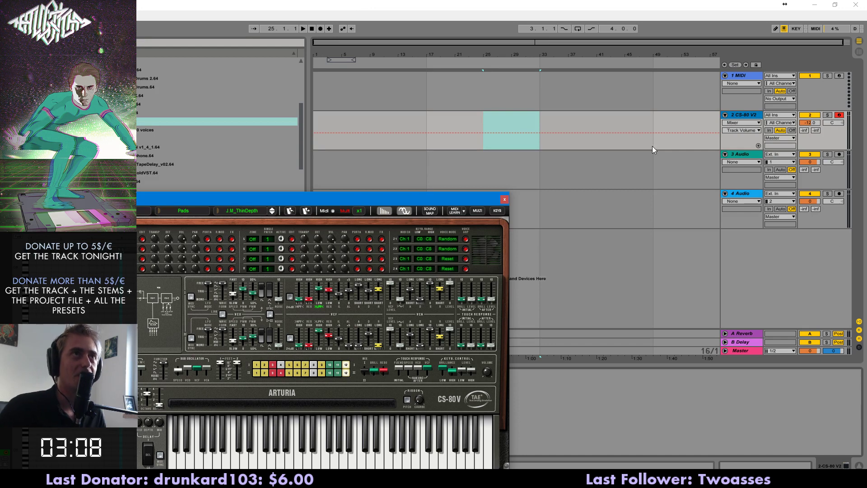
left_click_drag(563, 128, 327, 199)
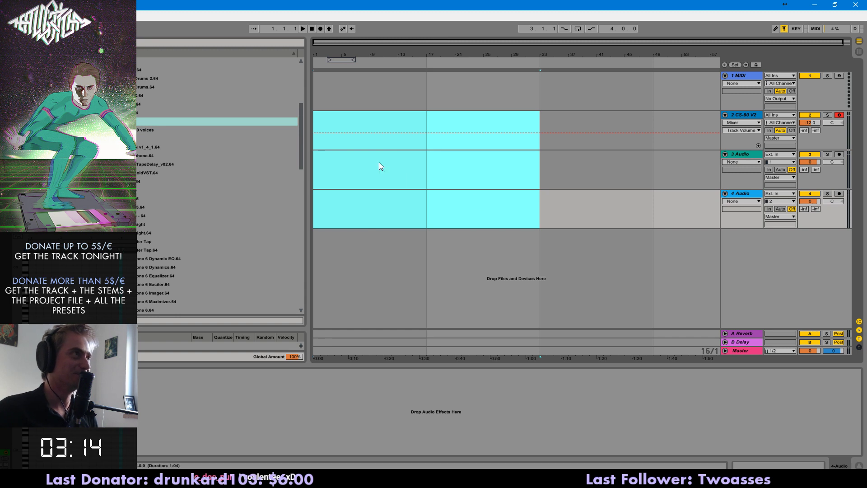
key("ctrl+1")
key("ctrl+2")
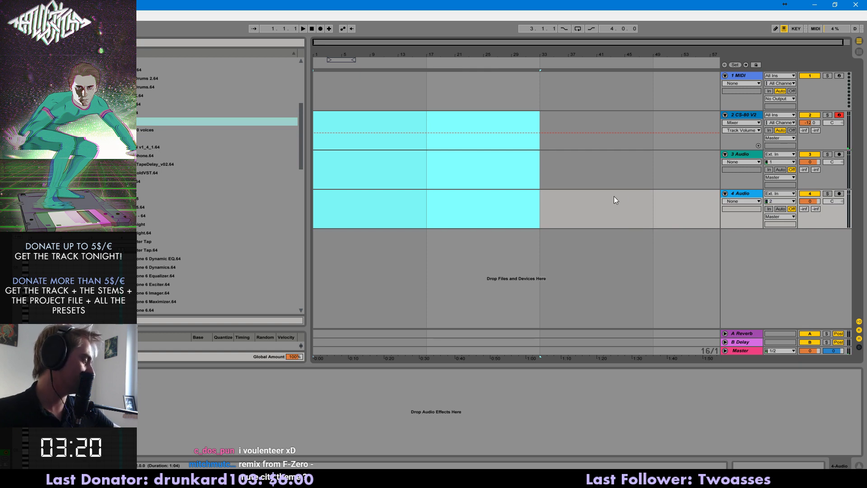
- Adjust the CS-80 V2 track's volume to -5.7 dB
left_click_drag(813, 124, 813, 113)
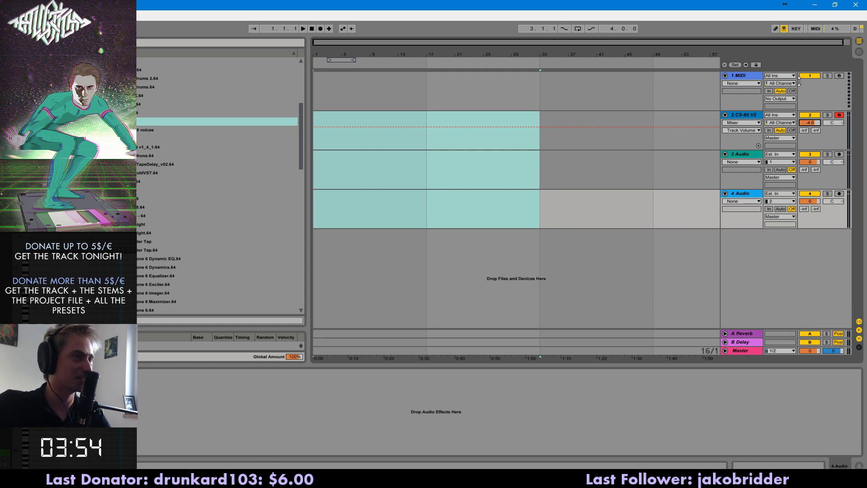
left_click_drag(810, 123, 810, 133)
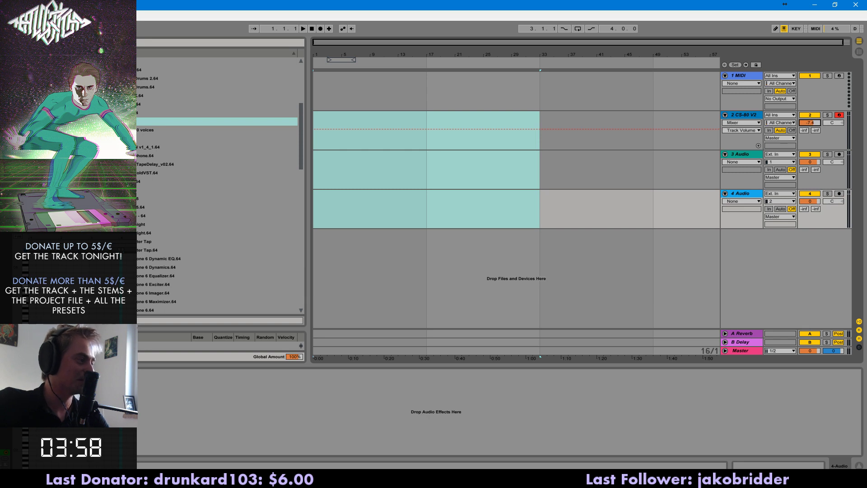
left_click_drag(810, 122, 817, 119)
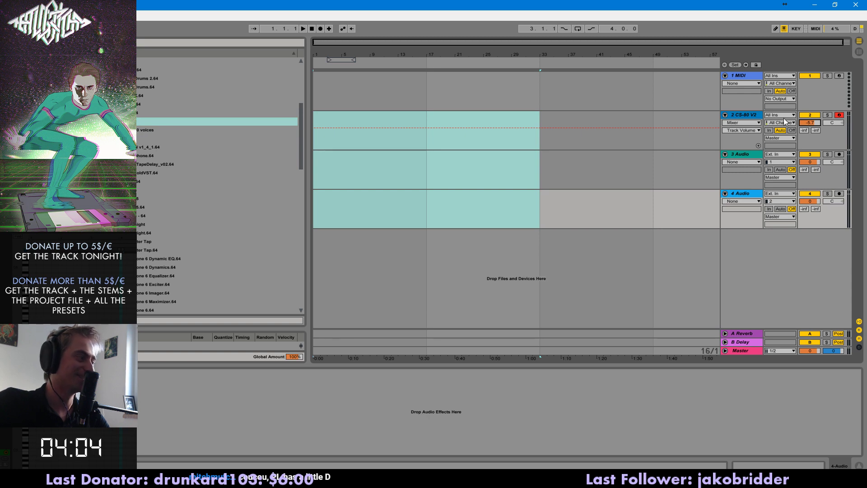
- Bring up the CS-80 V2 synth window from its track and browse the preset categories, including Lead
left_click(746, 113)
left_click_drag(335, 203, 376, 229)
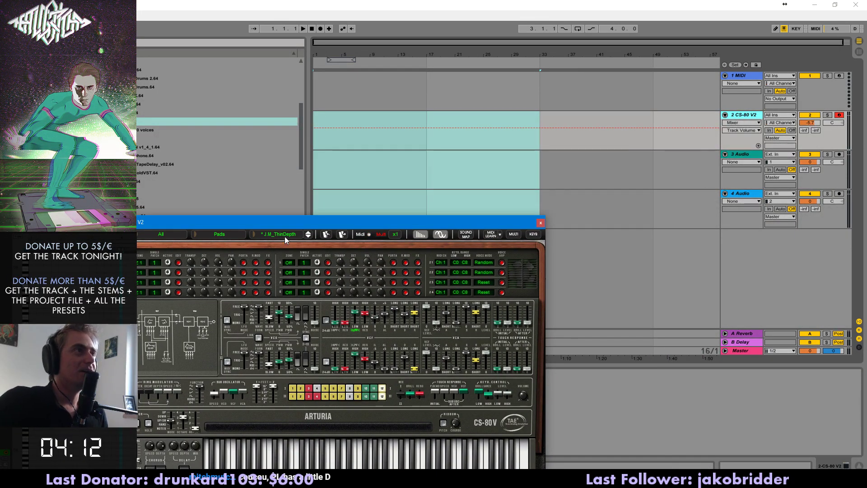
left_click(196, 237)
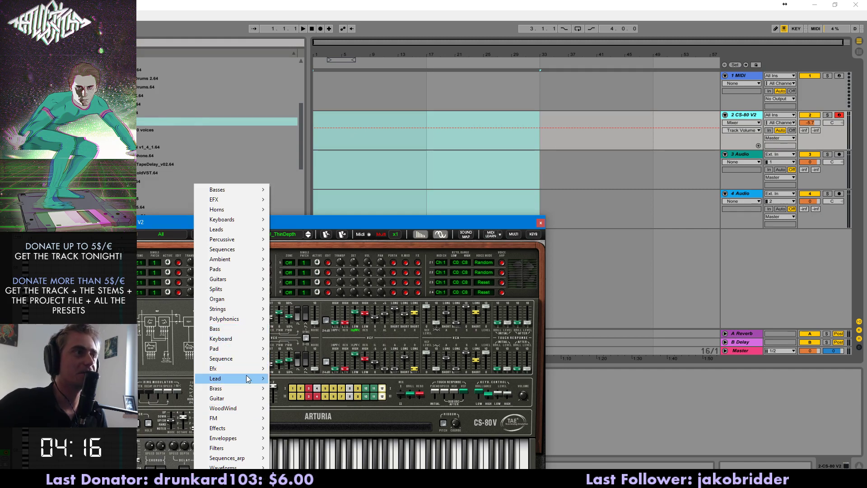
mouse_move(247, 378)
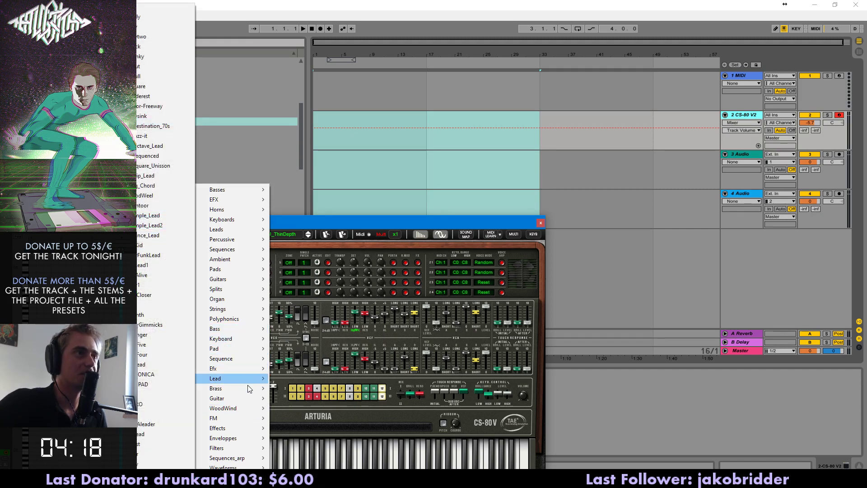
left_click_drag(387, 224, 331, 150)
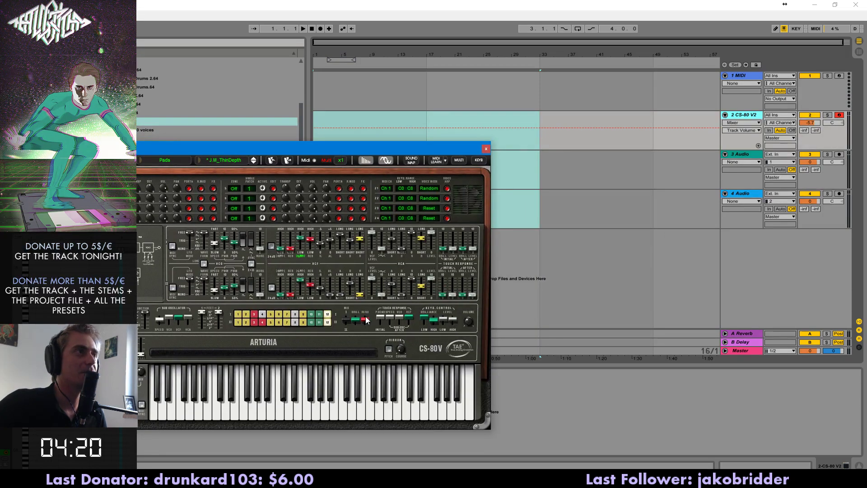
- Step through the synth's Pads presets to J.M.B_Oh_bee_Pad and lower the CS-80 V2 track's volume to -11.7 dB
left_click(255, 159)
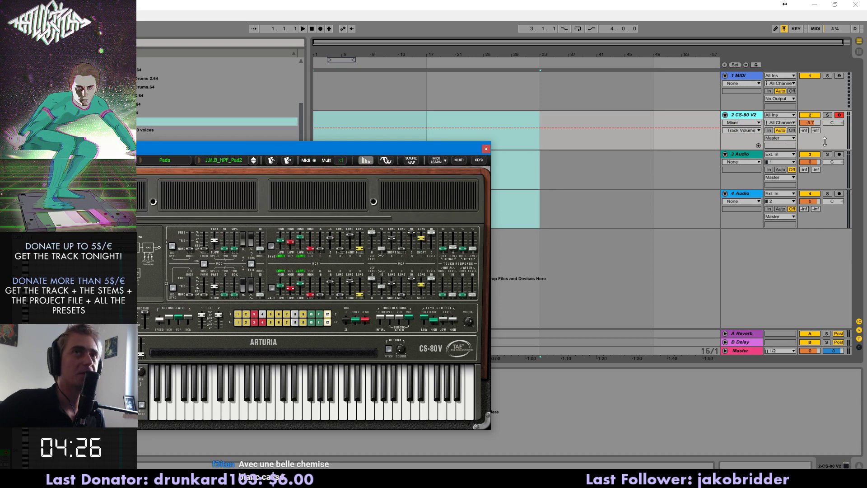
left_click_drag(816, 125, 816, 135)
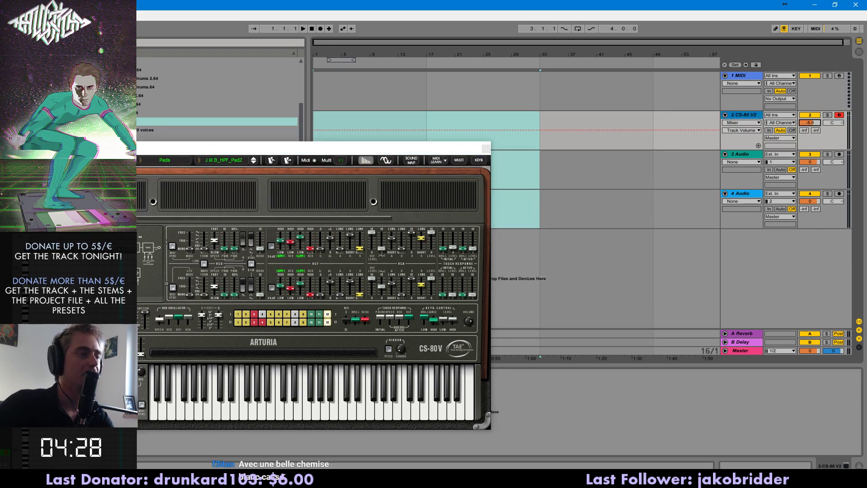
left_click(255, 164)
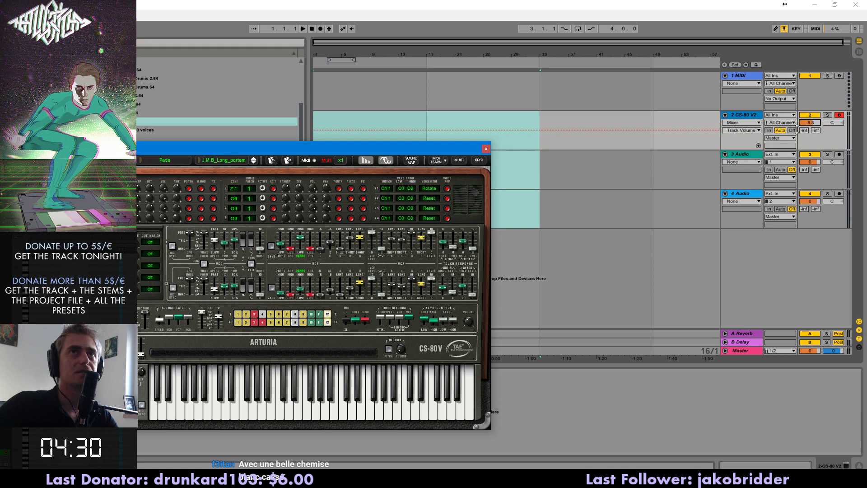
left_click(254, 162)
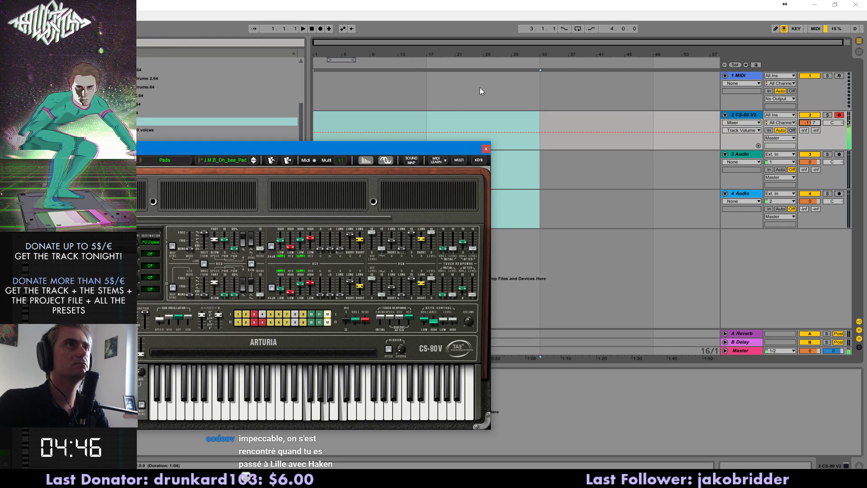
- Show the sample library folders in the browser and insert a new audio track directly below the first MIDI track
left_click_drag(174, 144, 137, 284)
left_click(46, 181)
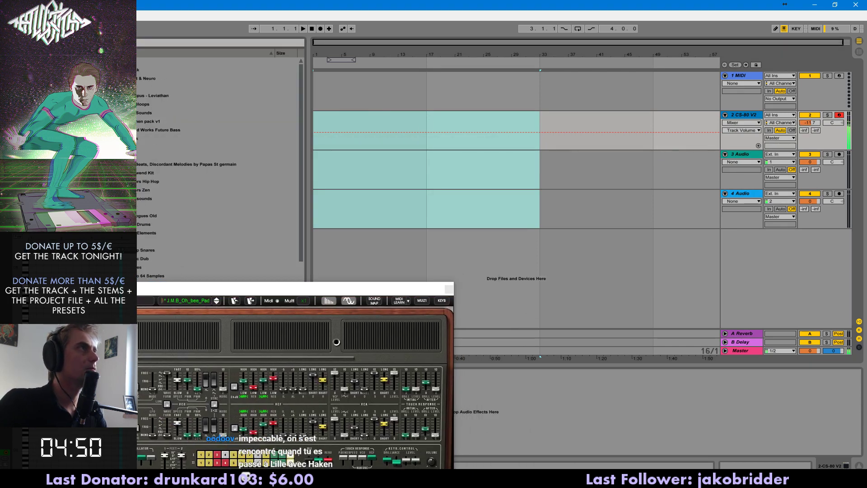
left_click_drag(412, 94, 274, 94)
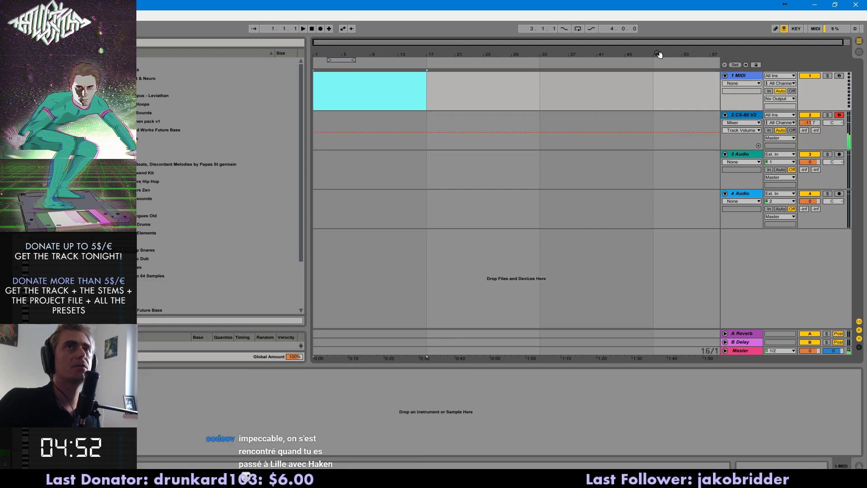
key("ctrl+t")
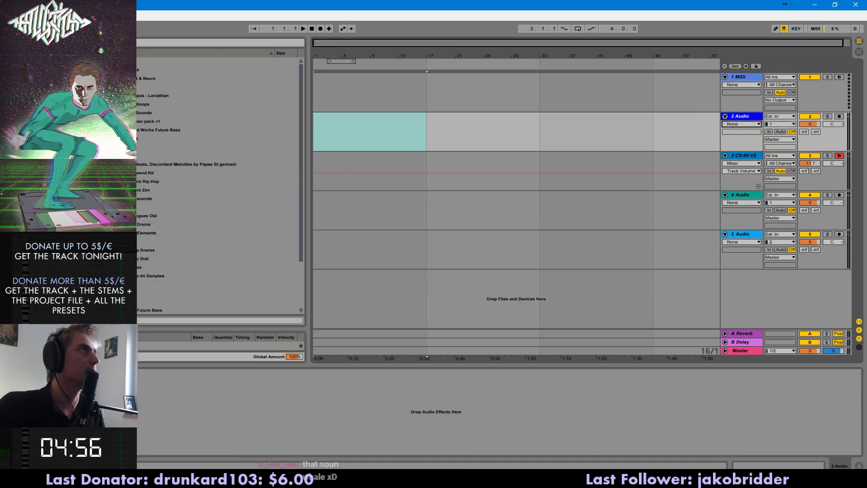
- Expand the Leviathan sample pack's Kicks folder and audition the kicks from Kick_A_006.wav to Kick_A_013.wav
left_click(109, 96)
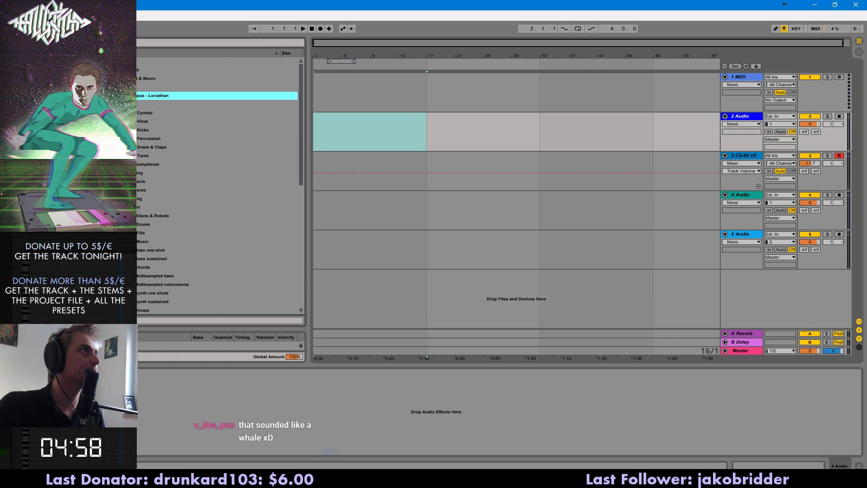
left_click(142, 130)
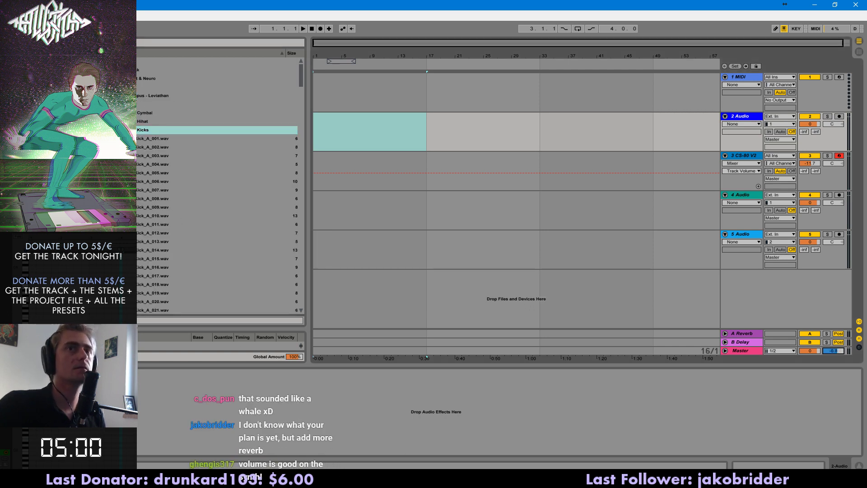
left_click(218, 180)
key("Down")
key("Down")
key("Down")
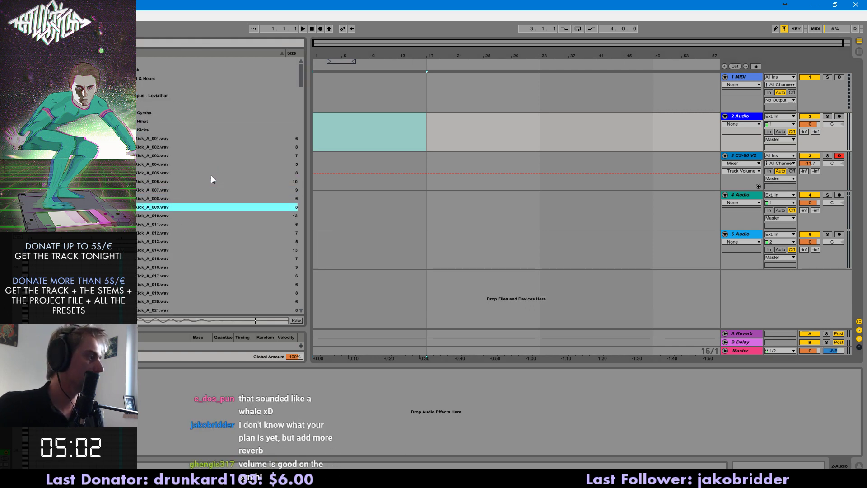
key("Down")
key("Down")
key("Down")
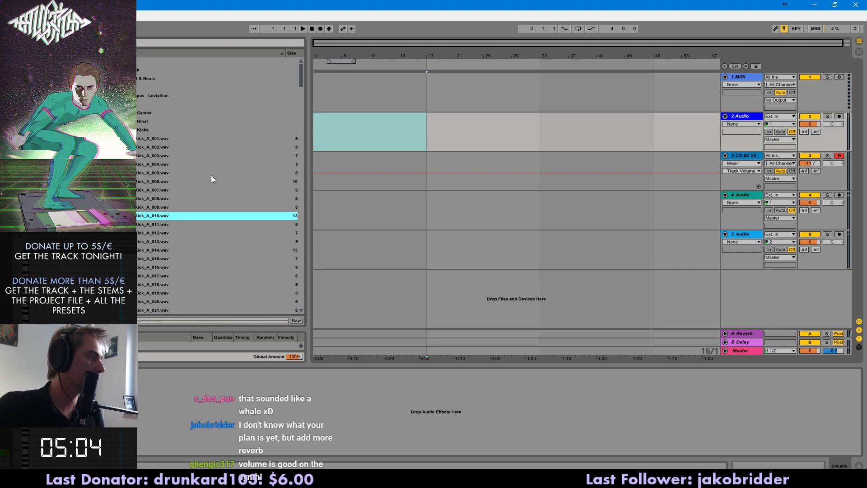
key("Down")
key("Down")
key("Down")
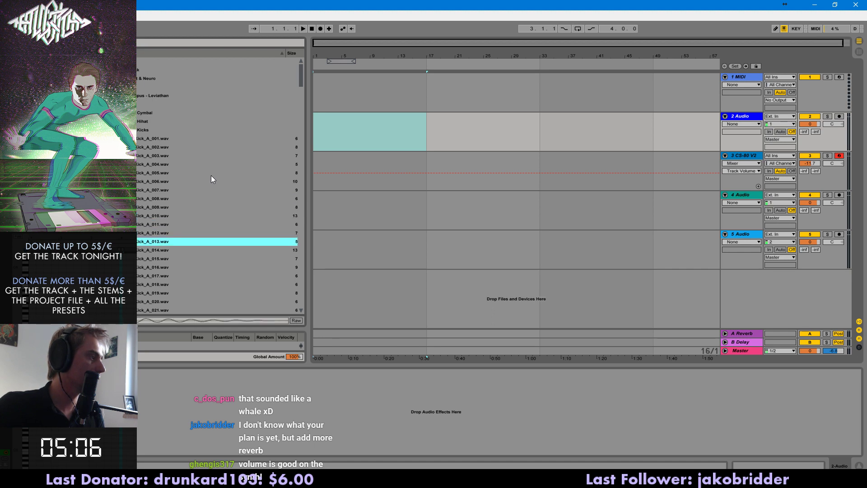
- Place Kick_A_015.wav at the start of the first track, duplicate it, and set the track's volume to -6.7 dB
left_click(151, 263)
left_click(153, 259)
left_click_drag(154, 260, 361, 83)
key("space")
left_click_drag(332, 56, 393, 134)
left_click_drag(358, 96, 321, 97)
key("ctrl+d")
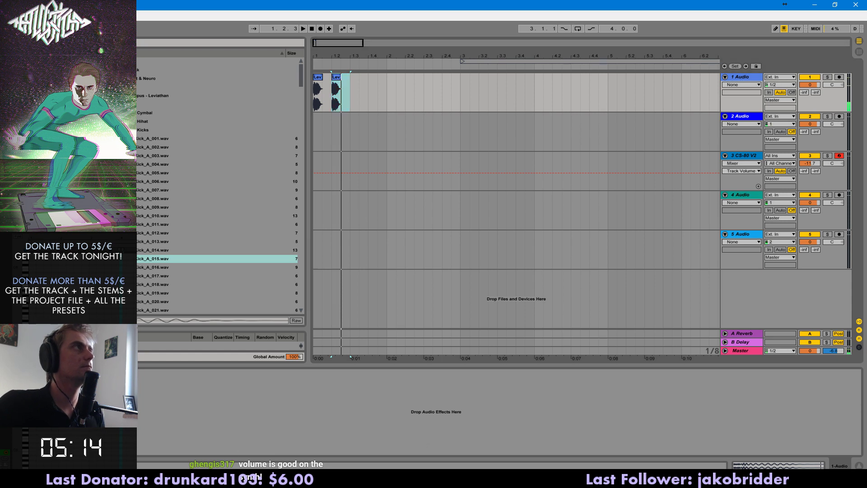
left_click_drag(812, 85, 810, 85)
- Audition Kick_A_018.wav to Kick_A_020.wav and play the second placed kick for comparison
left_click(164, 286)
key("Down")
key("Down")
key("Up")
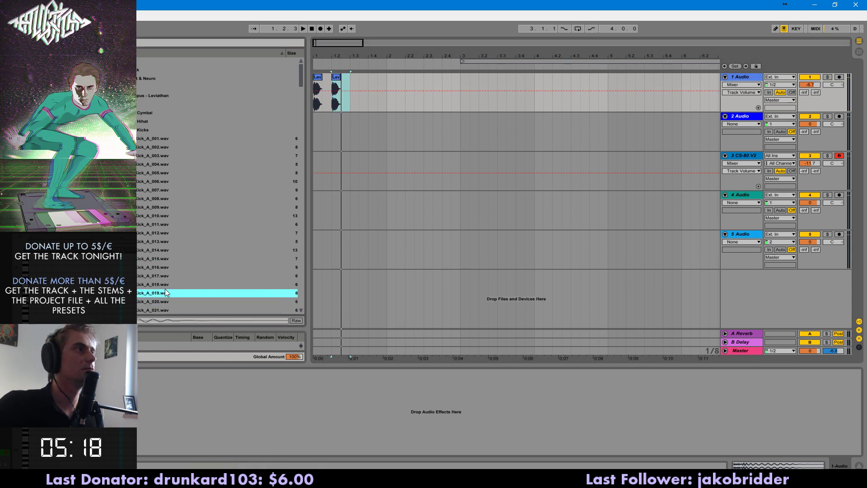
key("Down")
left_click(339, 109)
left_click(335, 108)
key("space")
key("space")
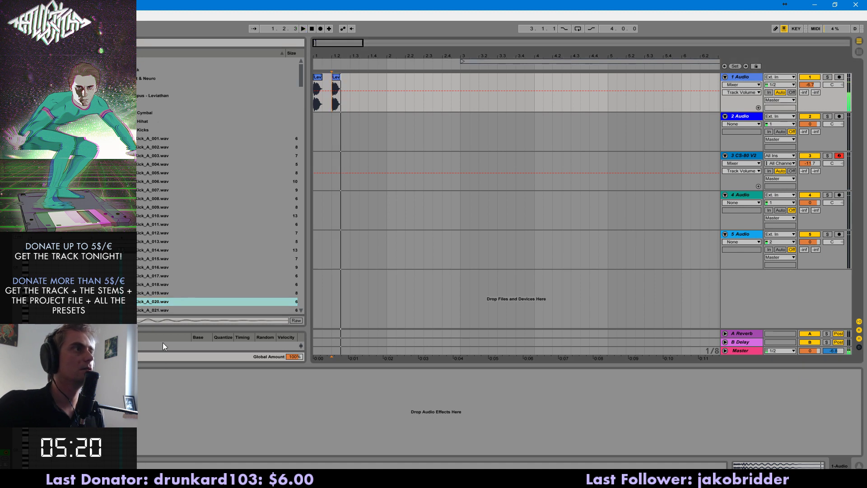
- Fill bar 2 of the first track with four Kick_A_020.wav clips, one per beat, and remove the earlier kicks
left_click(163, 303)
key("Down")
left_click_drag(164, 304, 263, 108)
key("ctrl+d")
key("ctrl+d")
key("ctrl+d")
left_click(386, 107)
key("space")
key("Delete")
- Loop the kick bar from bar 2 to bar 3 and insert a MIDI track below the first track
left_click_drag(387, 108, 462, 110)
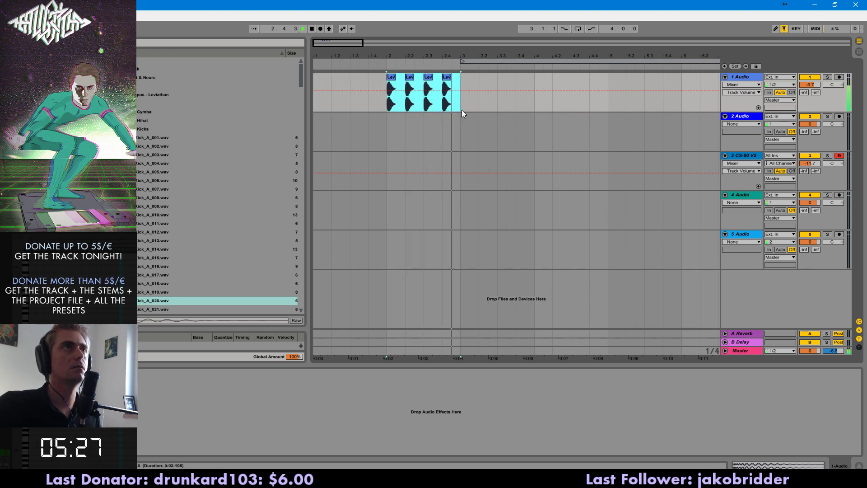
key("ctrl+l")
key("ctrl+shift+t")
- Find Synth1 VST.64 among the plug-ins, load it on the new MIDI track, and stop playback
left_click(45, 114)
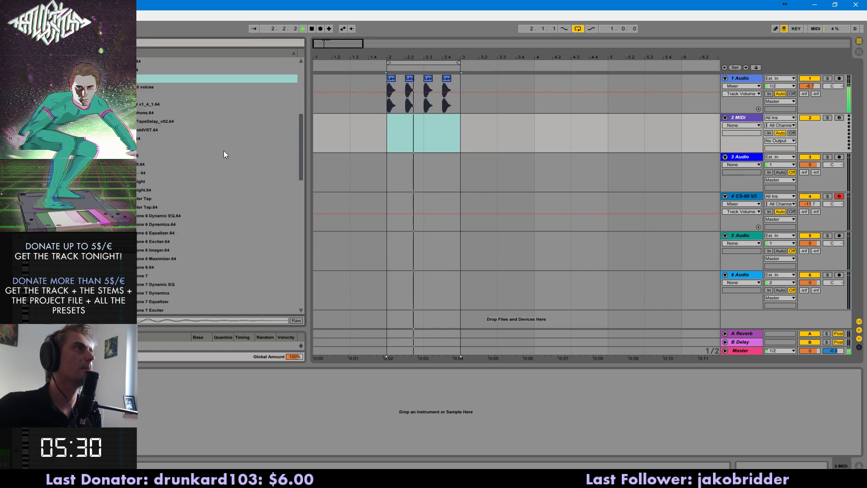
scroll(306, 194, "down", 10)
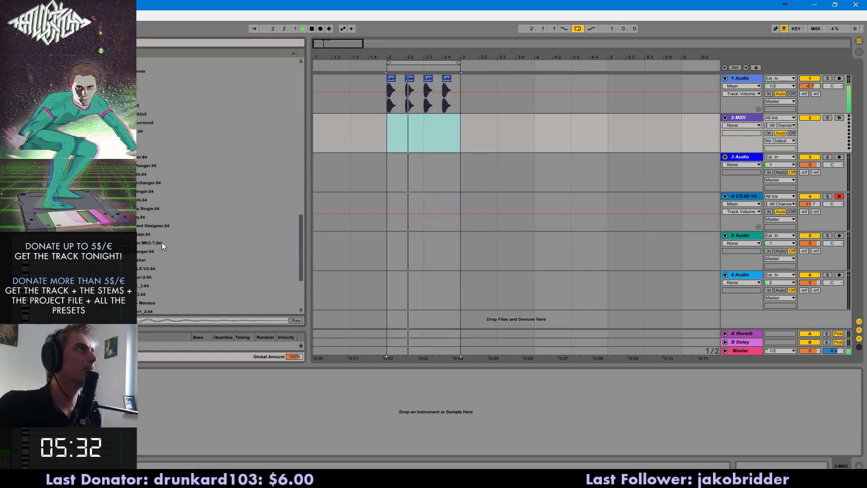
left_click_drag(300, 188, 308, 123)
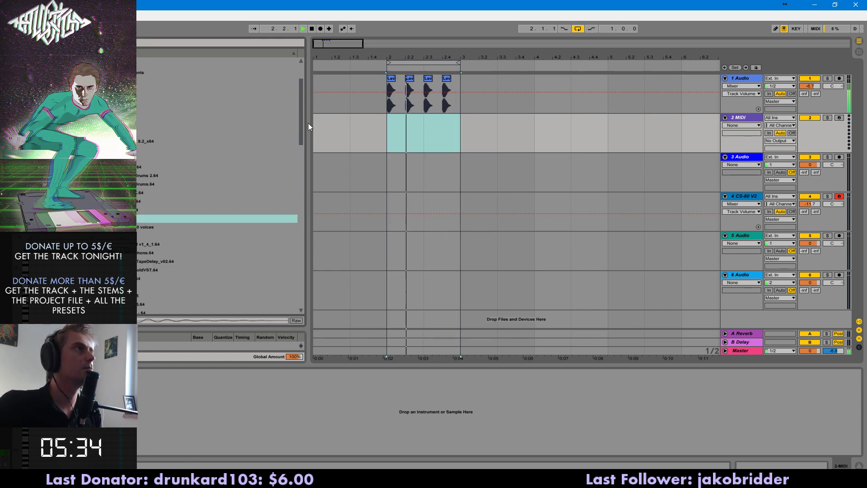
left_click(100, 116)
key("Down")
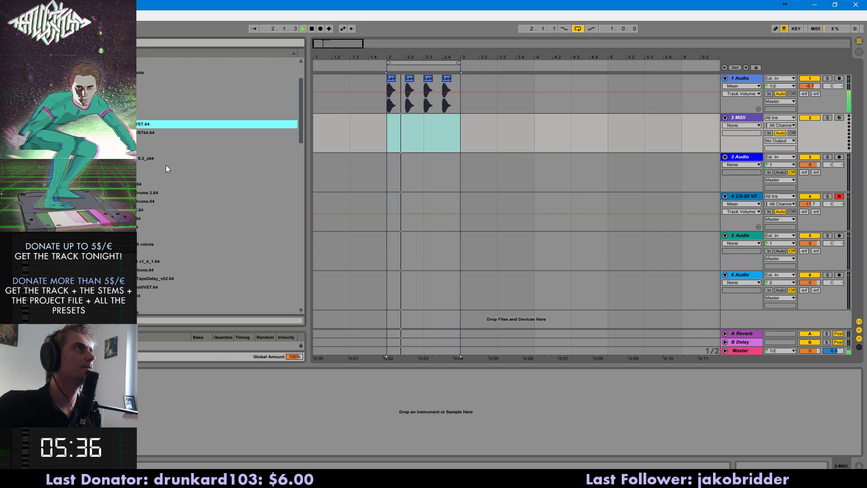
key("Return")
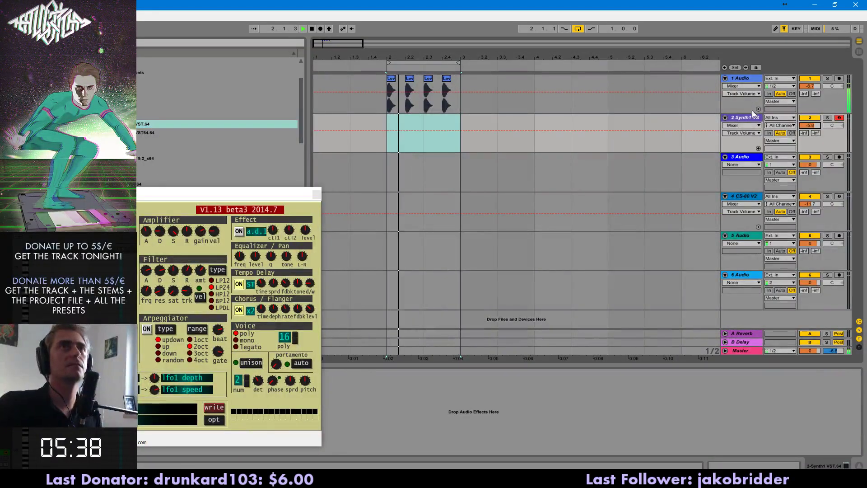
key("space")
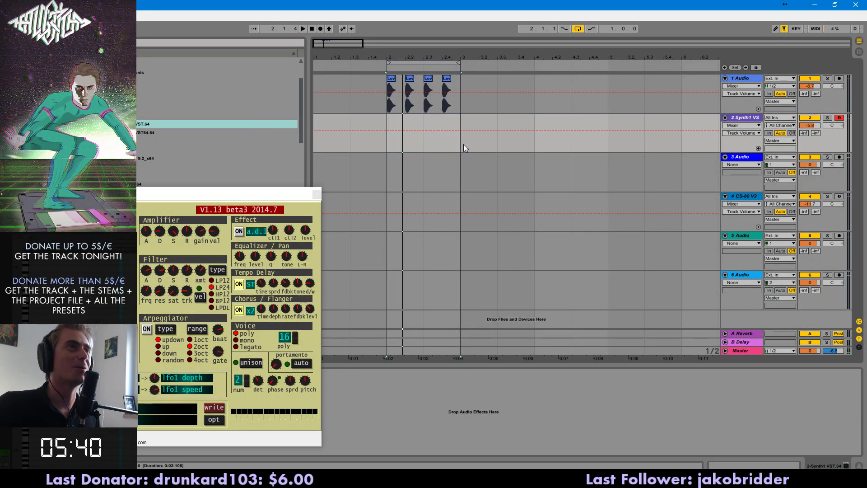
- Browse Synth1's program lists in Bank00 and Bank02 and load a program from Bank03
key("Up")
left_click(747, 117)
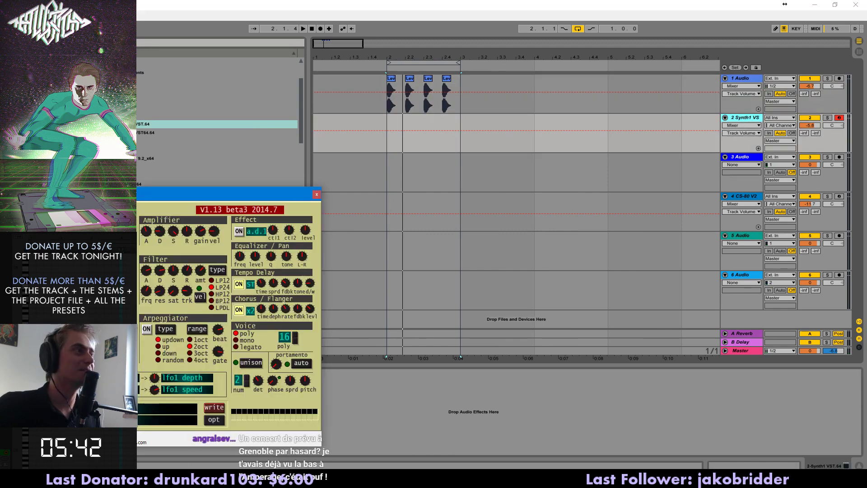
left_click(167, 409)
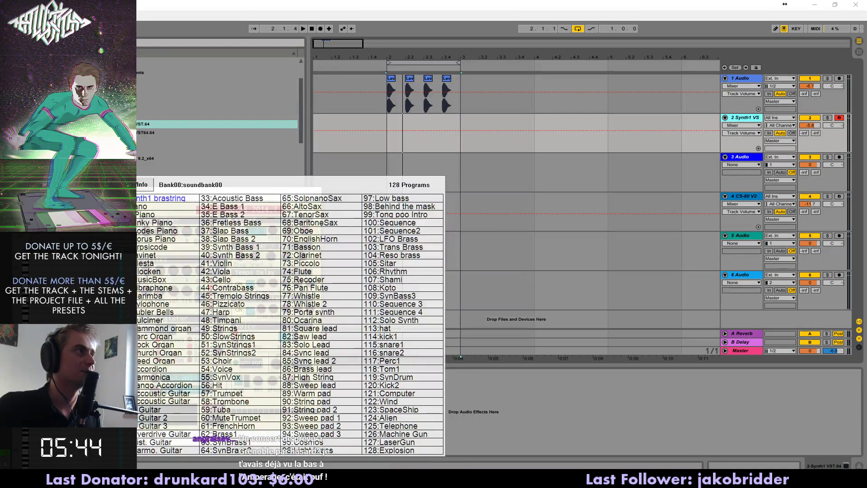
left_click(133, 184)
left_click(130, 222)
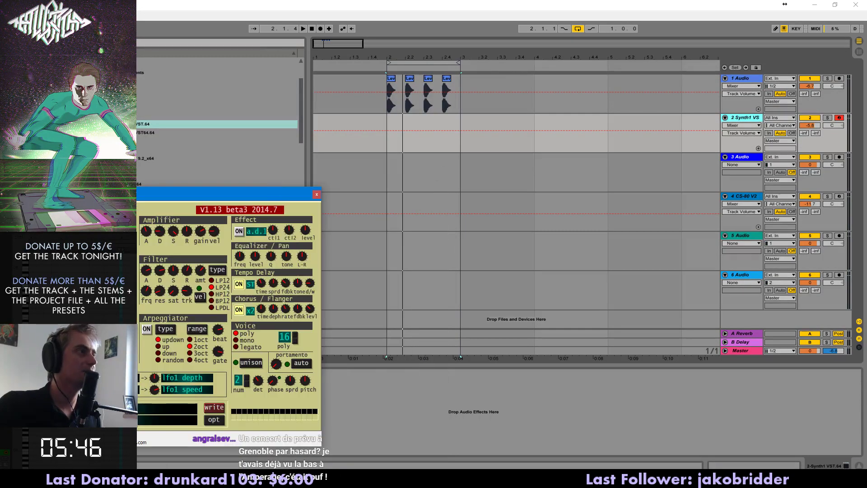
left_click(132, 409)
left_click(130, 213)
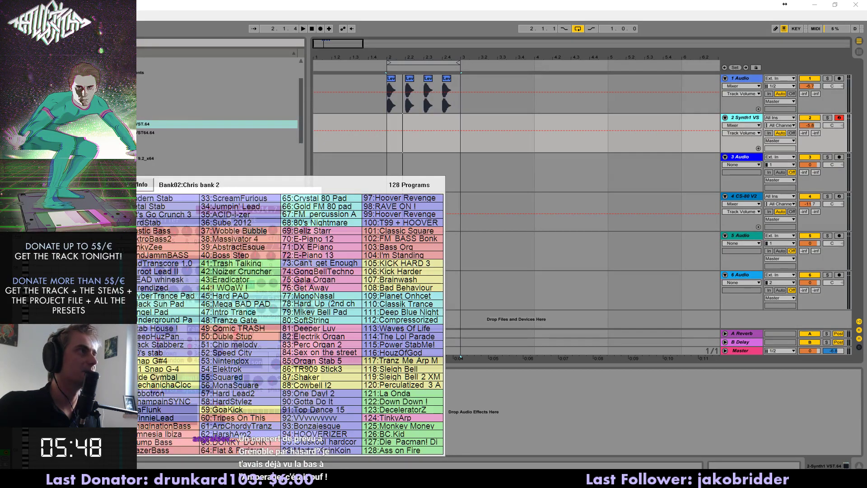
left_click(110, 238)
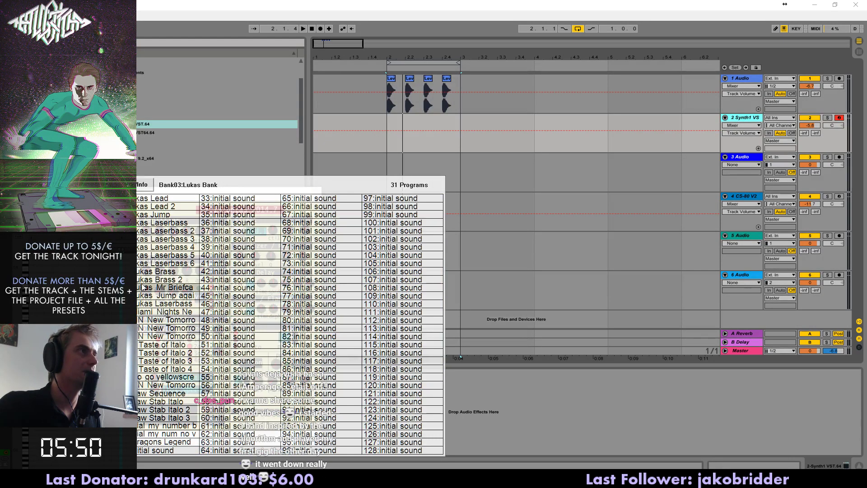
left_click(129, 267)
- Set the Synth1 track's volume to -11.0 dB and create an empty MIDI clip over bar 2, opened for note editing
left_click(813, 129)
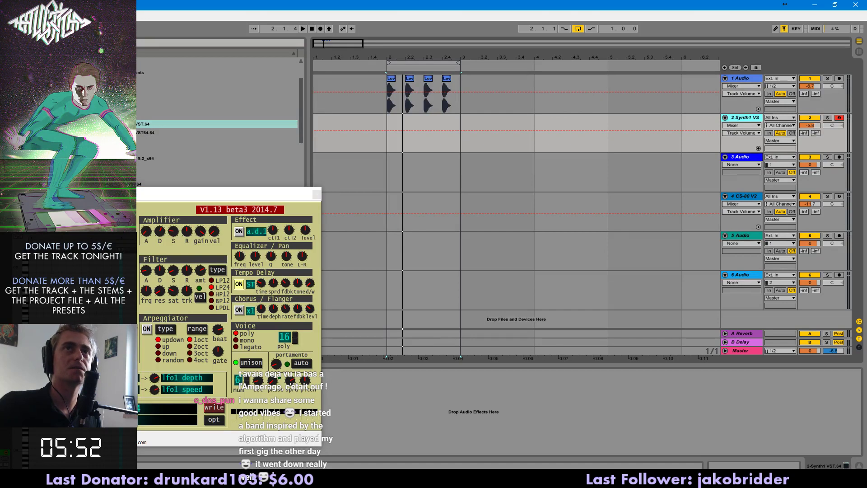
left_click_drag(464, 122, 387, 123)
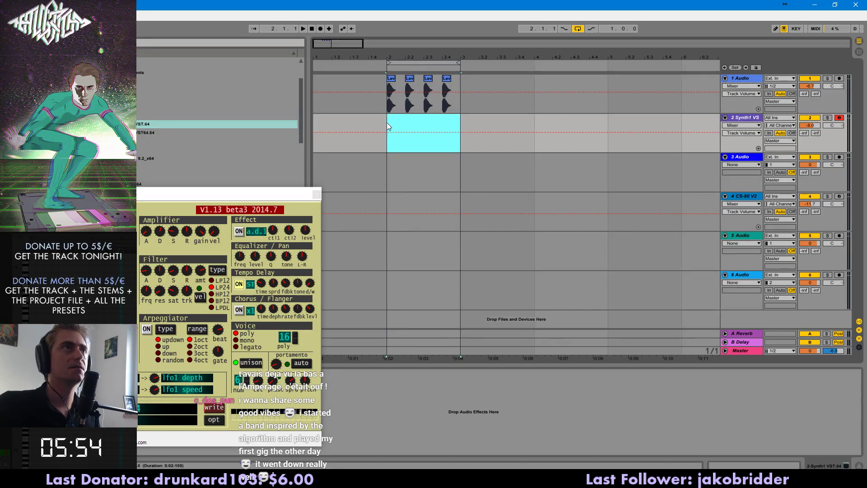
right_click(411, 119)
left_click(476, 166)
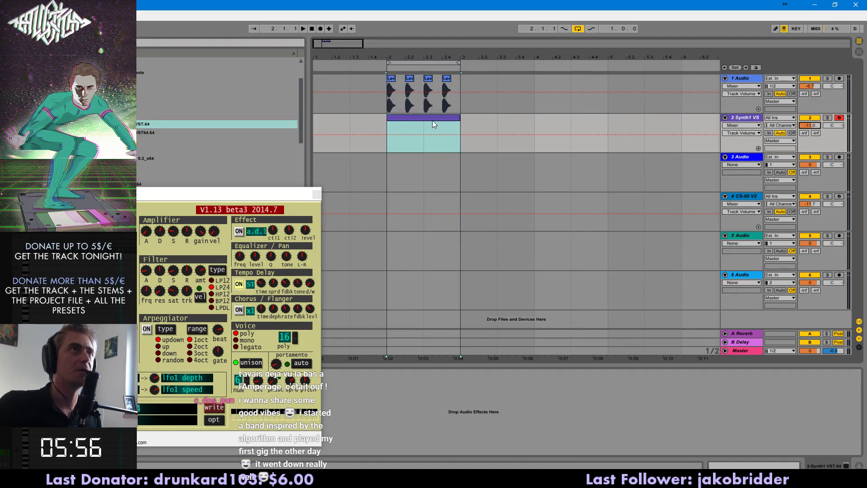
double_click(432, 119)
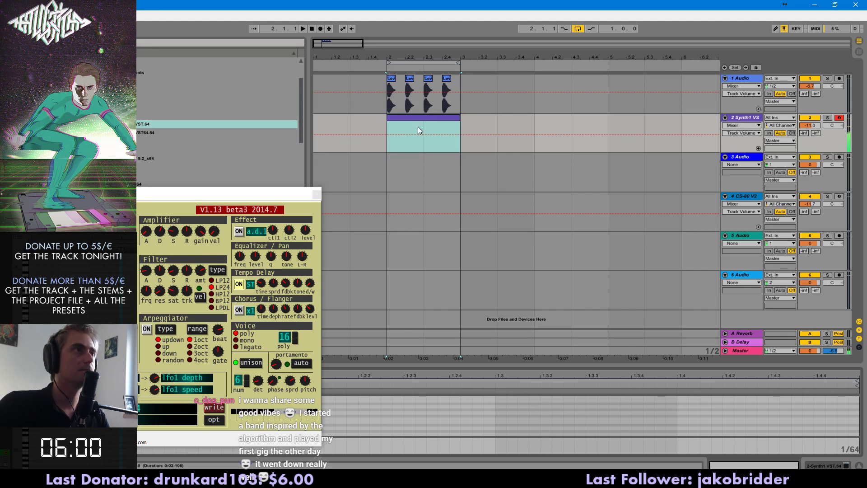
- Switch Synth1 to another program and add a 1/32-long A1 note at the start of the clip
left_click(91, 408)
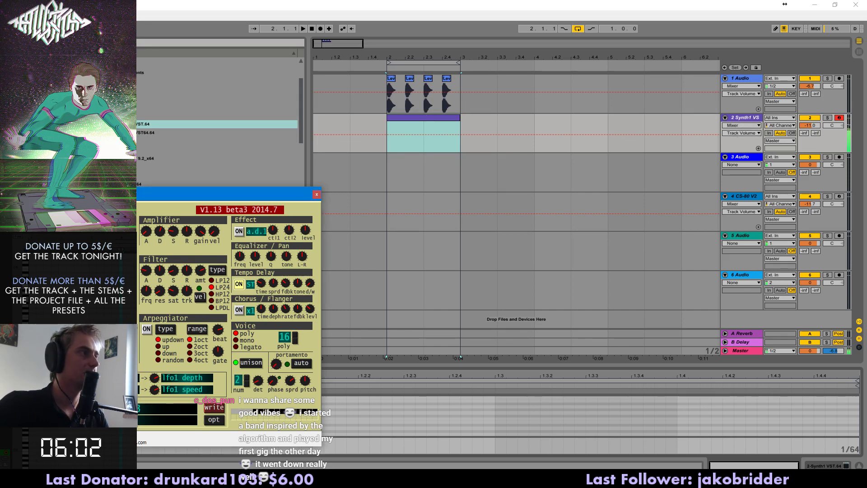
left_click(419, 120)
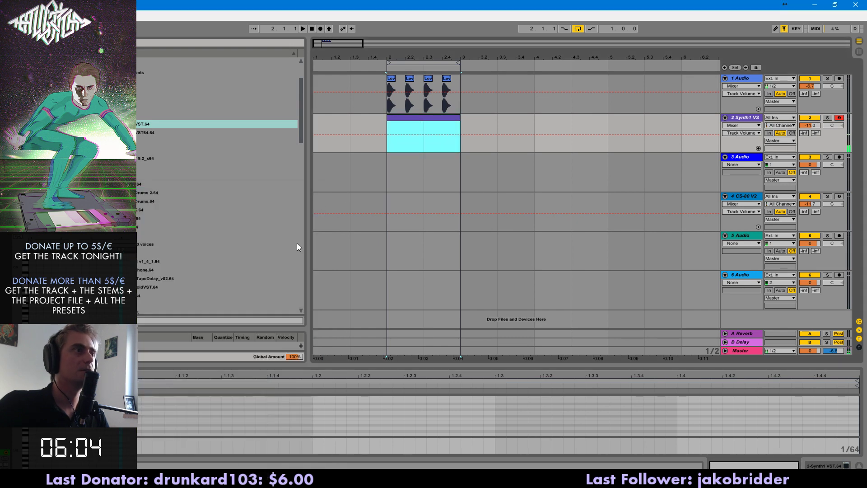
left_click(145, 425)
scroll(144, 425, "down", 3)
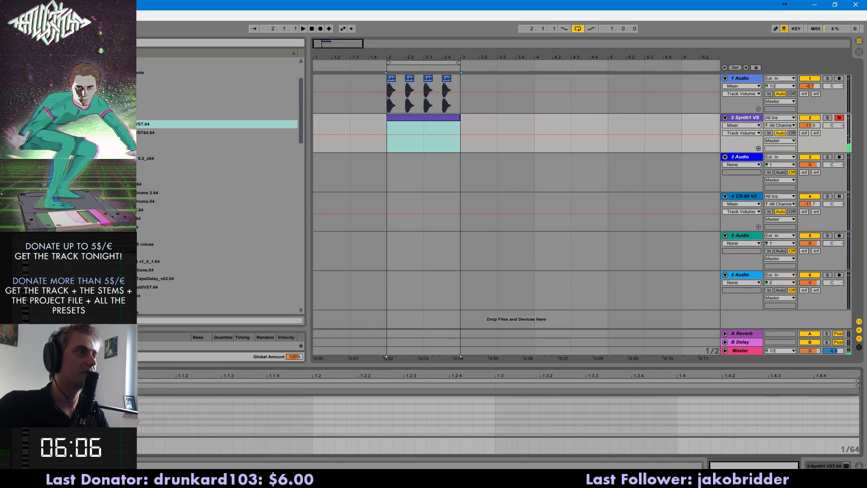
double_click(139, 415)
key("ctrl+2")
left_click_drag(141, 416, 155, 416)
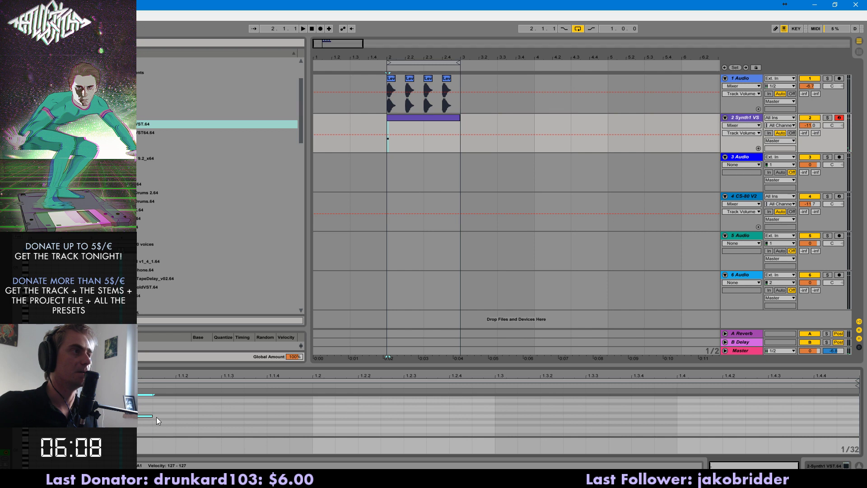
- Duplicate the note into repeated sixteenths across the whole clip and transpose all notes down one octave to A0
key("space")
key("ctrl+d")
key("ctrl+d")
key("ctrl+d")
key("ctrl+a")
key("ctrl+d")
key("ctrl+d")
key("shift+Down")
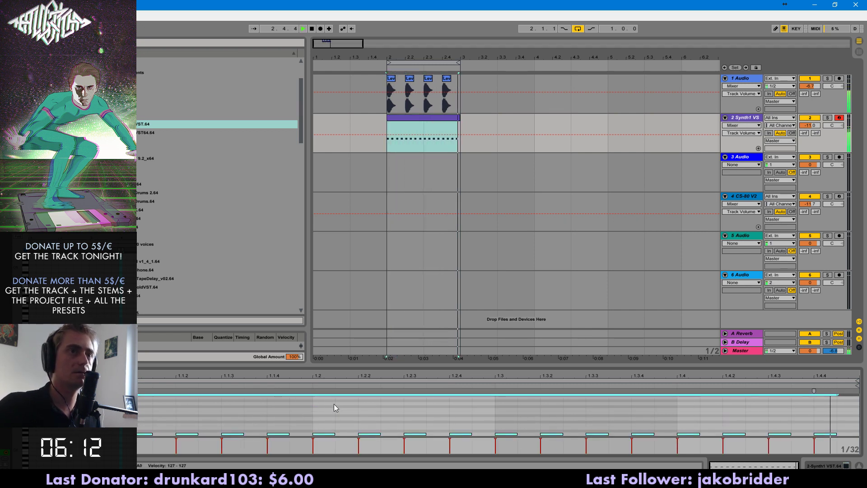
- Lower the filter's trk amount in Synth1's window, close the window and stop playback
left_click(748, 118)
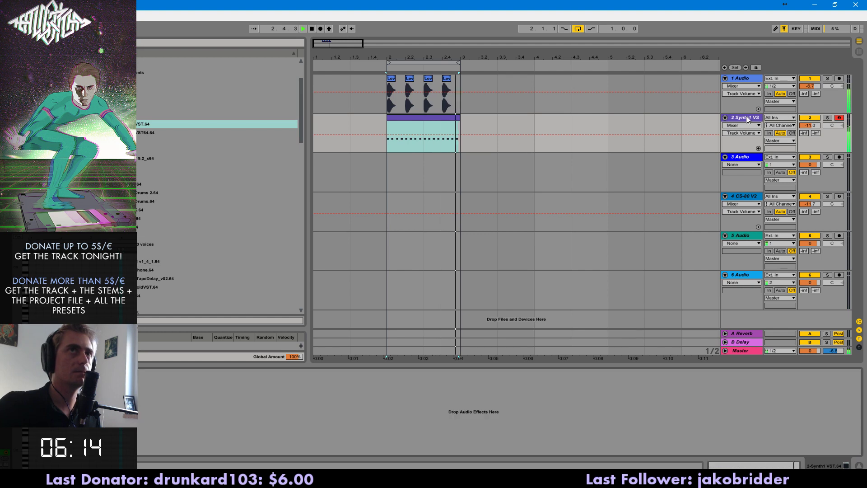
left_click(24, 374)
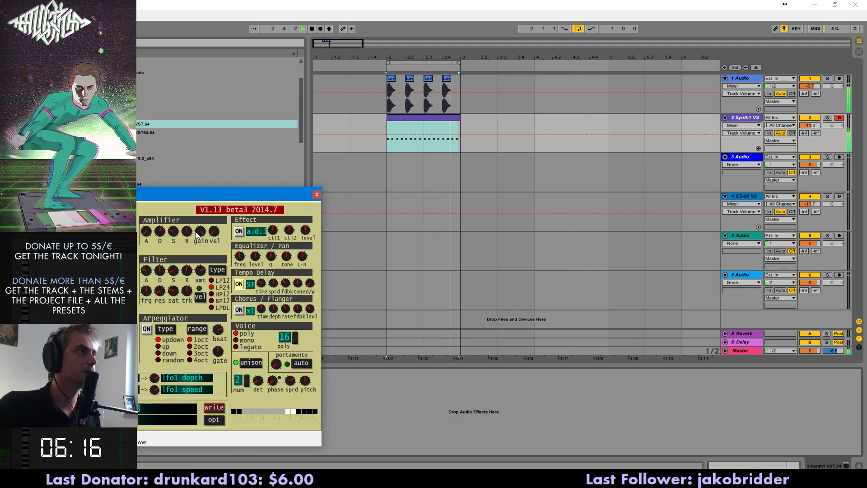
left_click_drag(186, 291, 185, 304)
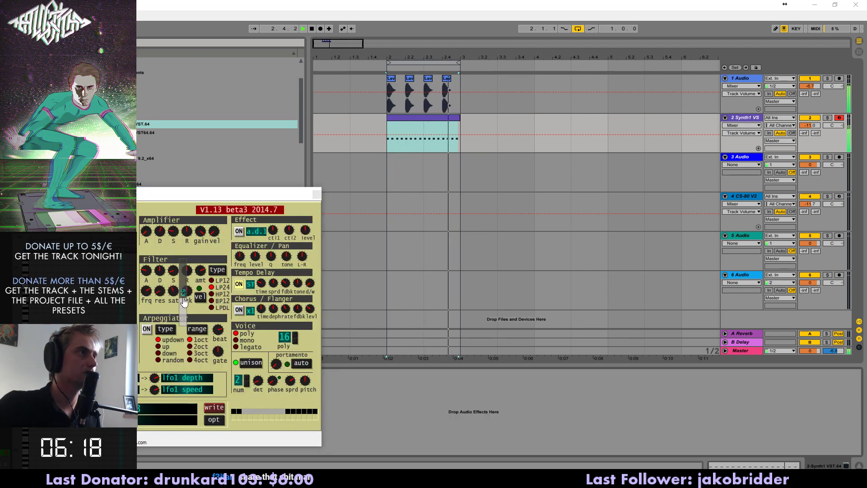
left_click(500, 409)
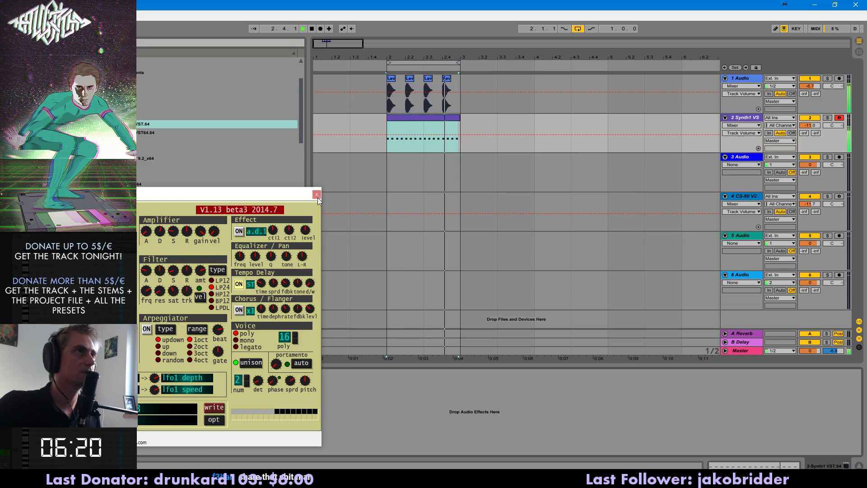
left_click(317, 195)
key("space")
- Add a Compressor to the Synth1 track, sidechain it to 1-Audio, set the attack to 0.01 ms and lower the threshold to about -6 dB
left_click(27, 88)
left_click_drag(122, 96, 145, 394)
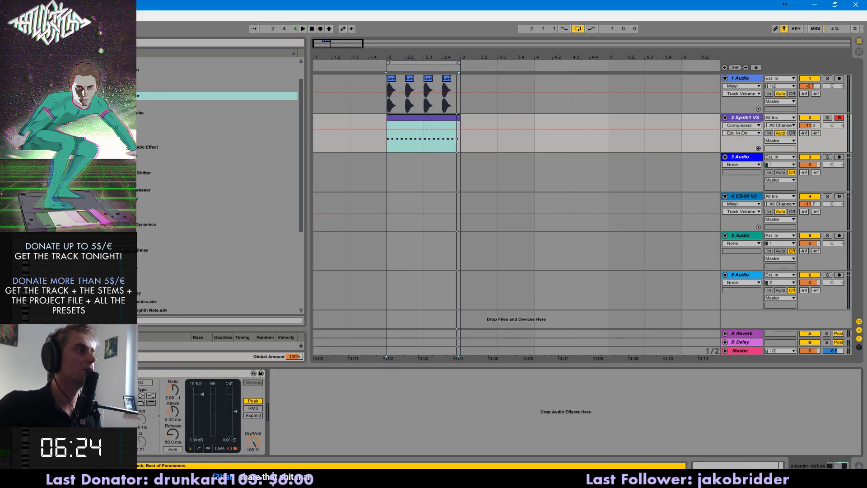
key("space")
left_click_drag(201, 394, 172, 448)
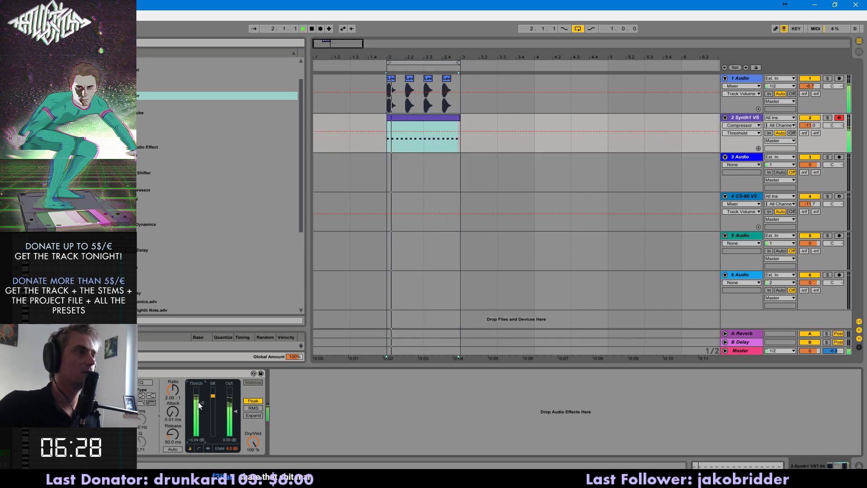
left_click_drag(197, 402, 196, 396)
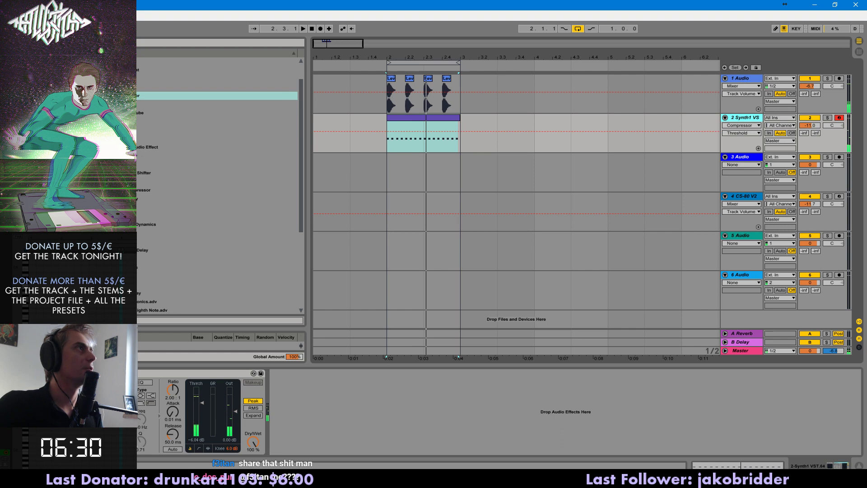
- Try FabFilter Saturn on the Synth1 track and raise its band 1 drive to about 30% during playback
left_click(32, 113)
scroll(248, 202, "down", 2)
scroll(249, 202, "up", 3)
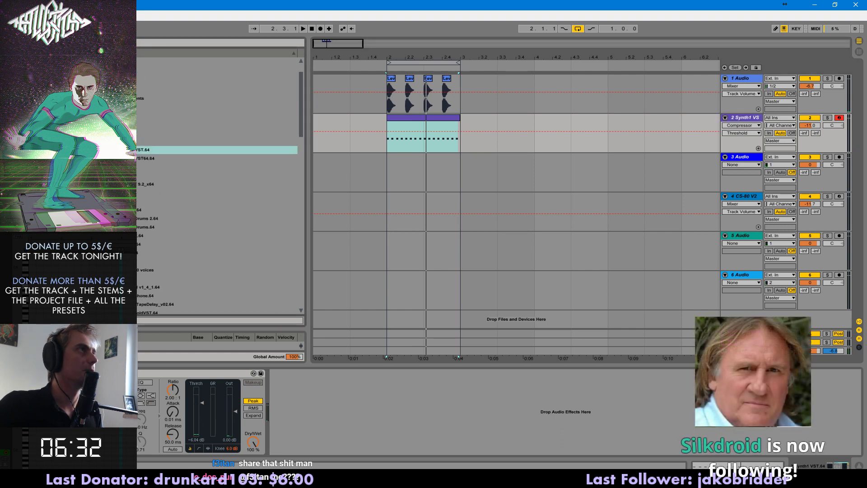
scroll(118, 153, "up", 2)
left_click(102, 99)
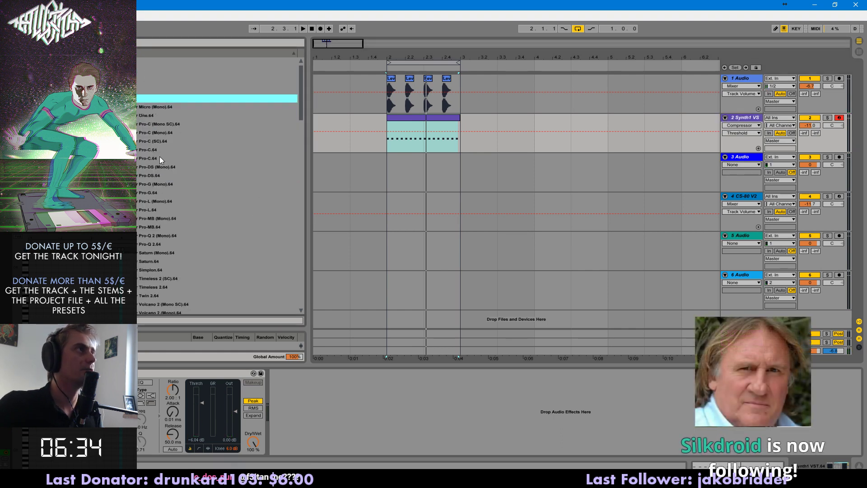
scroll(163, 185, "down", 2)
double_click(150, 210)
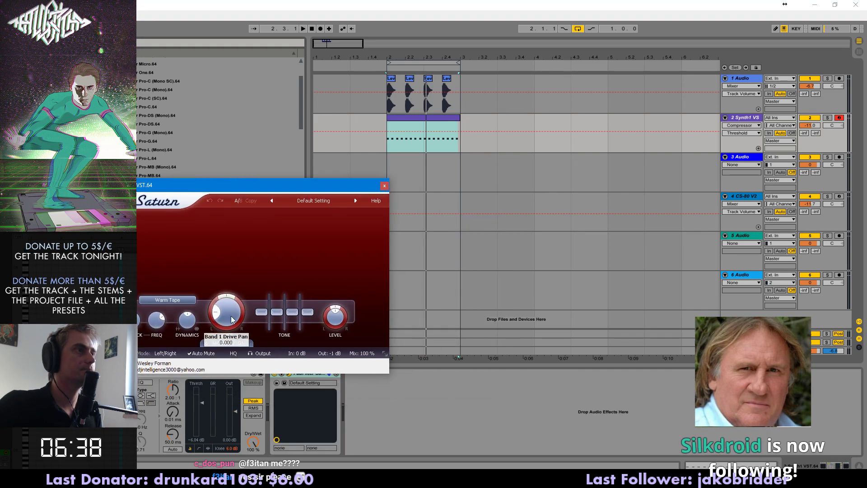
key("space")
left_click_drag(232, 320, 237, 292)
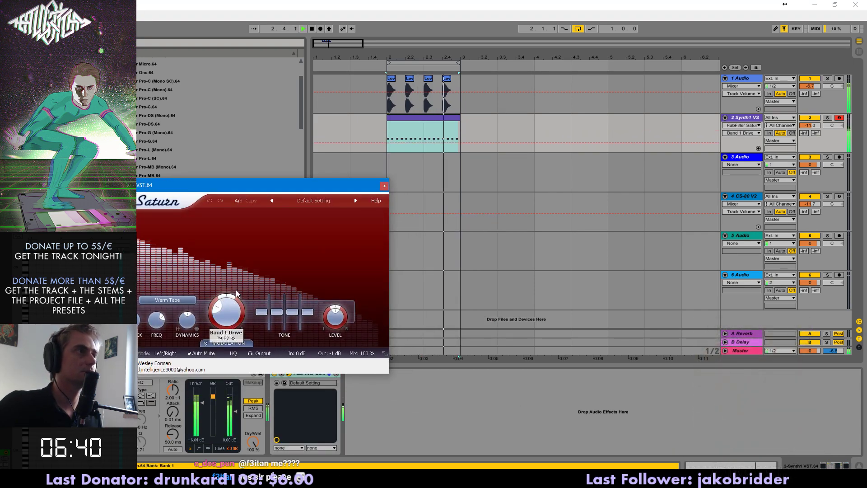
- Look through Saturn's preset categories and move Saturn ahead of the Compressor in the Synth1 device chain
left_click(312, 198)
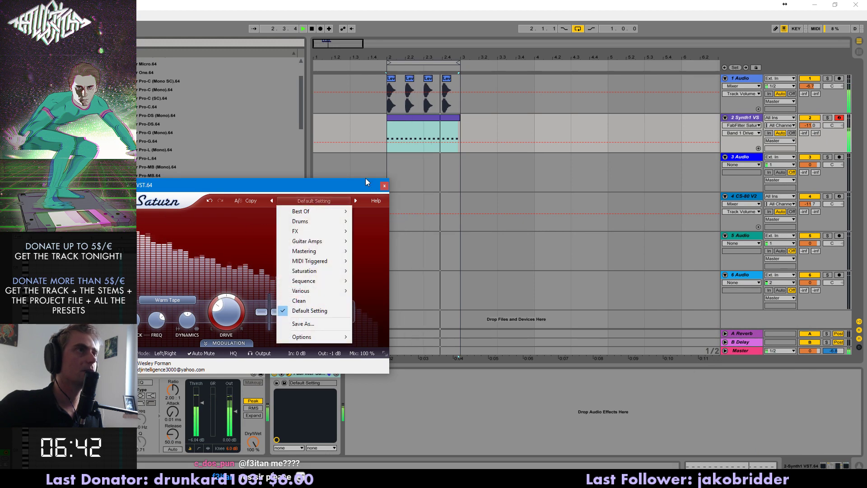
left_click(366, 190)
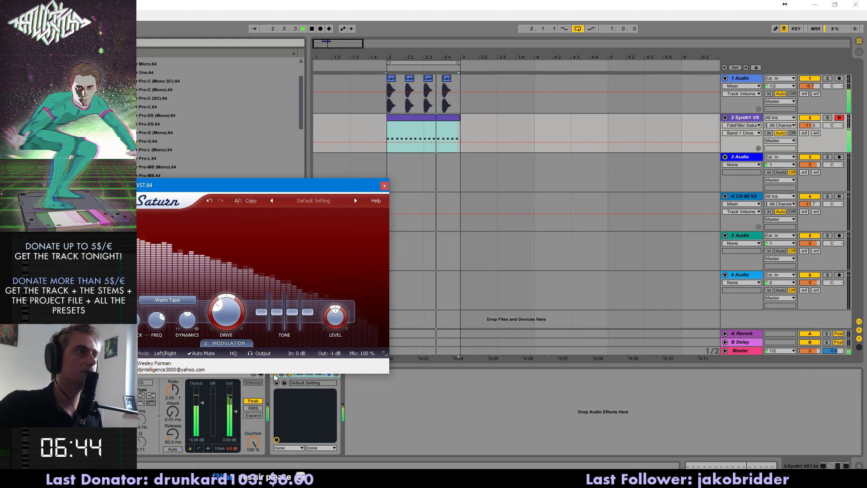
left_click_drag(287, 188, 276, 115)
left_click(256, 393)
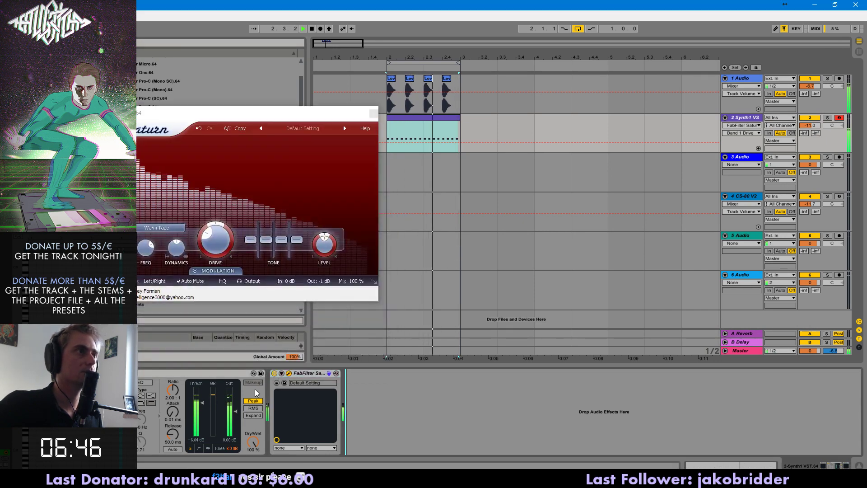
left_click(307, 373)
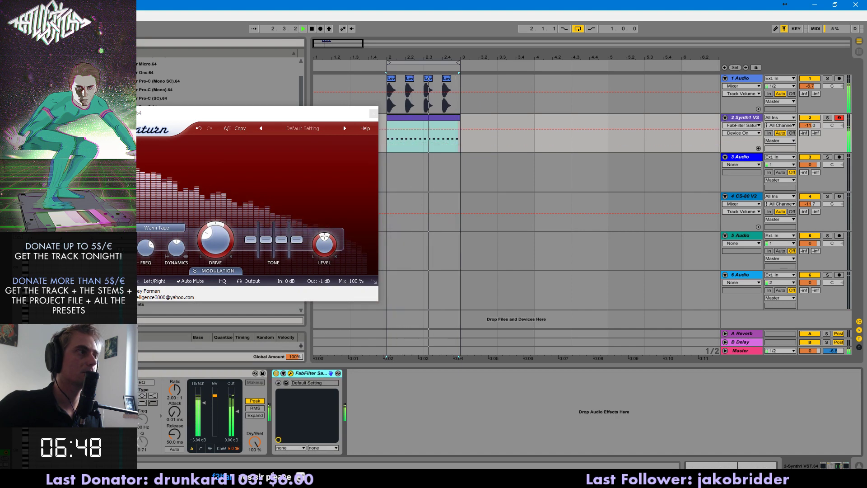
left_click_drag(308, 373, 126, 384)
key("space")
- Delete Saturn from the Synth1 track and replay the kick and bassline from bar 2
left_click_drag(273, 112, 251, 103)
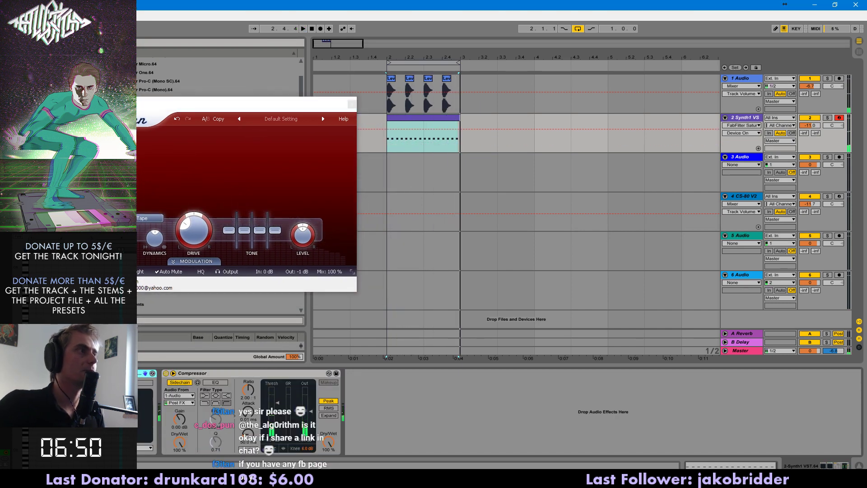
key("Delete")
left_click(466, 173)
left_click(386, 128)
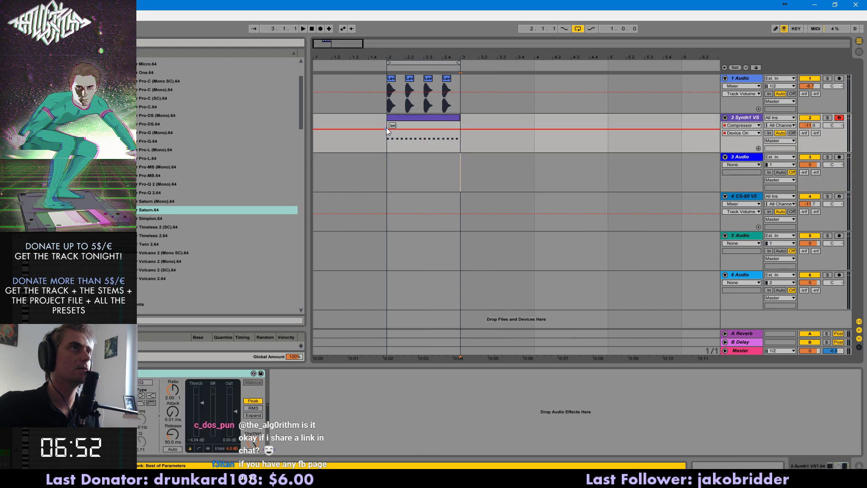
key("space")
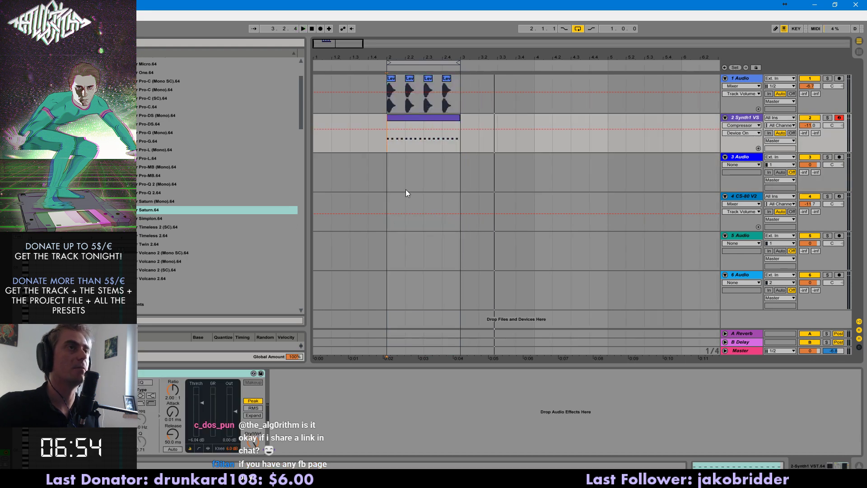
key("ctrl+2")
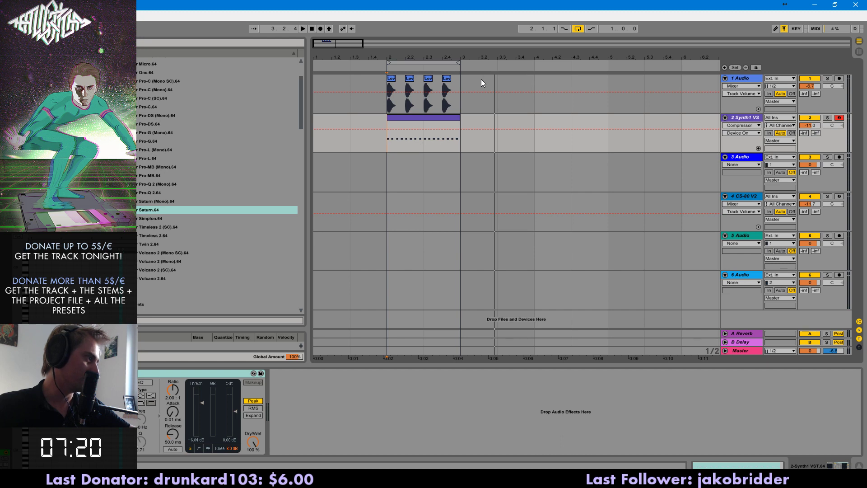
left_click(410, 118)
key("space")
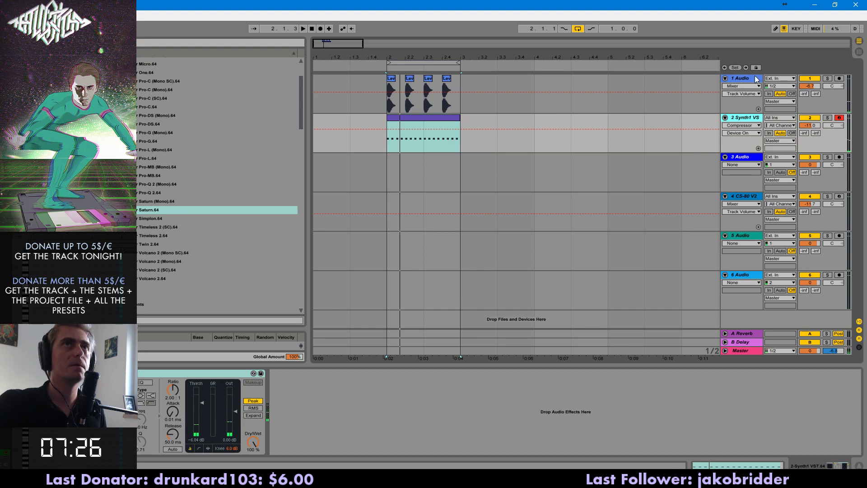
- Insert an audio track below the kick, search the samples for a snare, place Brut Snare.wav at bar 2 and lower the track's volume
key("ctrl+t")
left_click(31, 124)
left_click(32, 133)
key("ctrl+f")
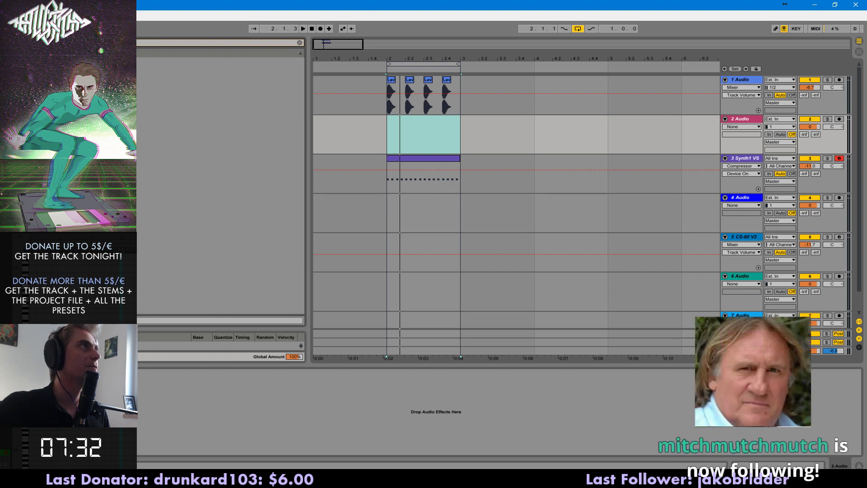
left_click_drag(155, 70, 395, 138)
left_click_drag(810, 127, 810, 154)
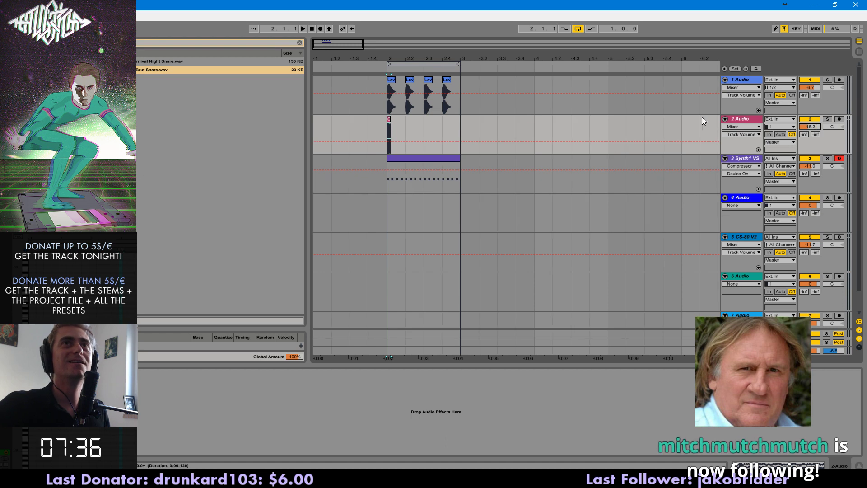
- Clear the sample search, move the snare clip to beat 2.2 and set the snare track's volume to -15.9 dB
left_click(299, 42)
left_click_drag(395, 131, 403, 136)
key("ctrl+x")
left_click(405, 130)
key("ctrl+v")
left_click(387, 133)
key("space")
left_click_drag(809, 125, 809, 122)
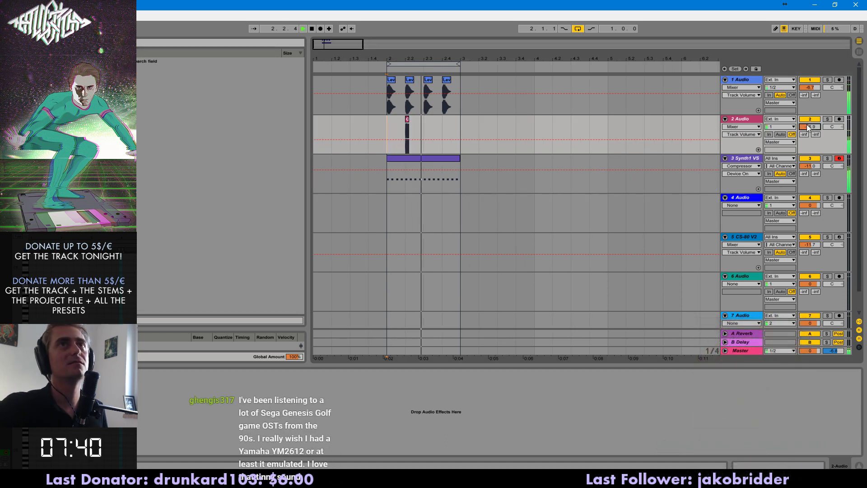
- Duplicate the half-bar snare selection so a second snare hit lands on beat 2.4
left_click_drag(388, 135, 422, 131)
key("space")
key("ctrl+d")
left_click(397, 134)
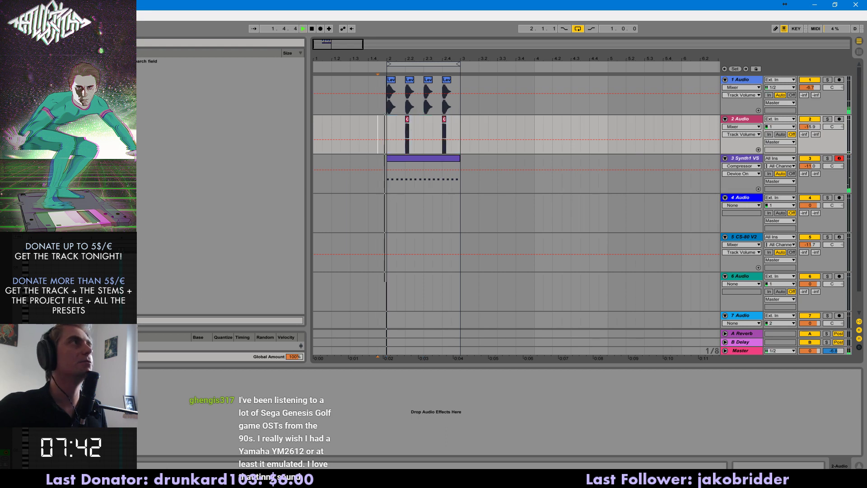
- Add an EQ Eight to the snare track, solo the track and play it from beat 2.2
double_click(133, 124)
left_click(828, 119)
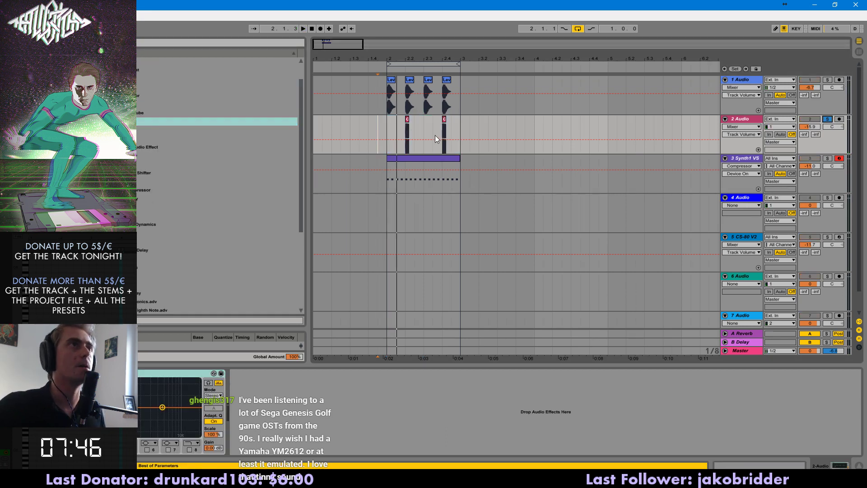
left_click(405, 125)
key("space")
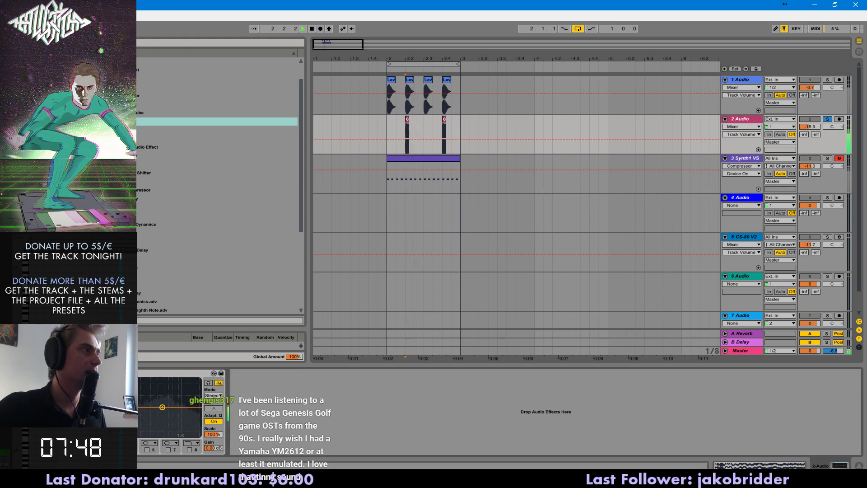
- Reshape the soloed snare in EQ Eight by repositioning its middle bands and enabling band 8 as a high cut, replaying the hit repeatedly
key("space")
key("space")
key("space")
key("space")
key("space")
key("space")
key("space")
mouse_move(162, 407)
left_mouse_down()
mouse_move(162, 416)
mouse_move(179, 413)
mouse_move(169, 407)
left_mouse_up()
left_click(189, 449)
key("space")
key("space")
key("space")
key("space")
key("space")
key("space")
left_click_drag(171, 410, 178, 412)
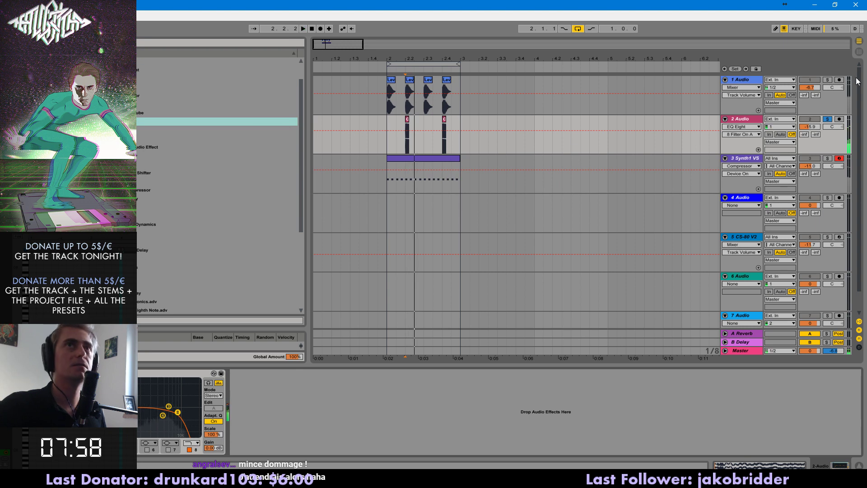
- Unsolo the snare track, set its volume to -13.3 dB during playback and restart from just before the snare
left_click(827, 119)
key("space")
left_click_drag(809, 127, 810, 123)
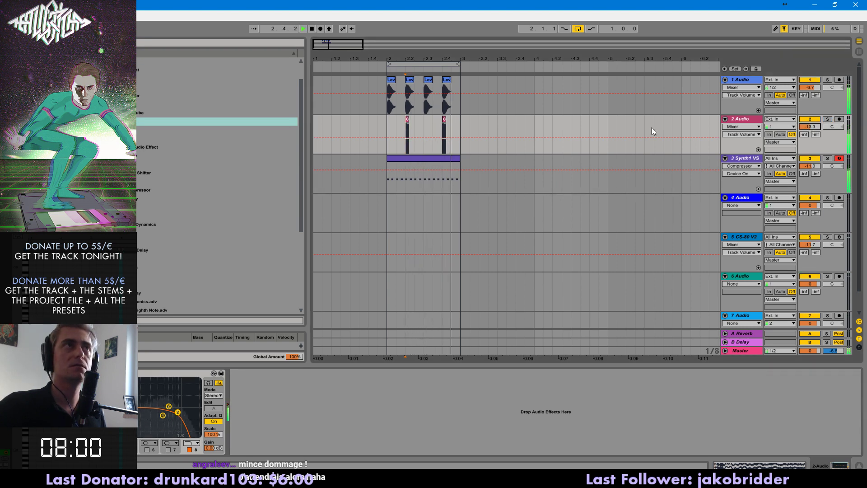
left_click(397, 127)
key("space")
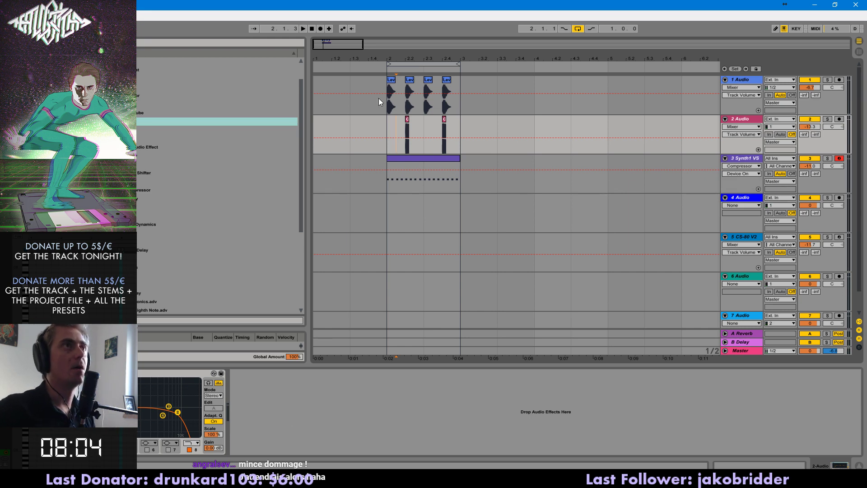
- Readjust the snare's EQ Eight in the full mix, bringing the middle bands near 0 dB while playing from beat 2.2
left_click(407, 130)
key("space")
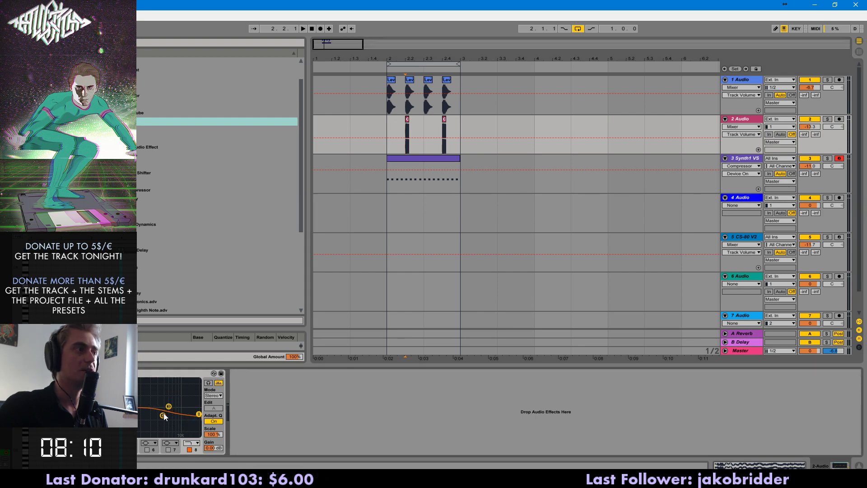
key("space")
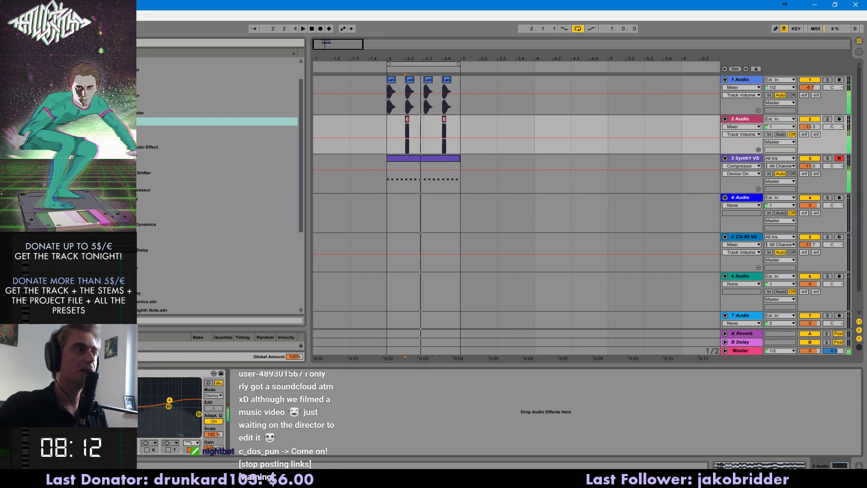
key("space")
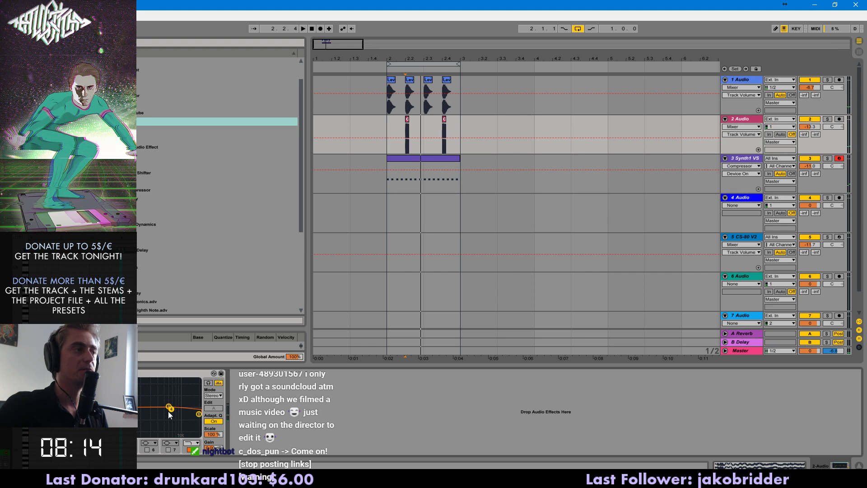
key("space")
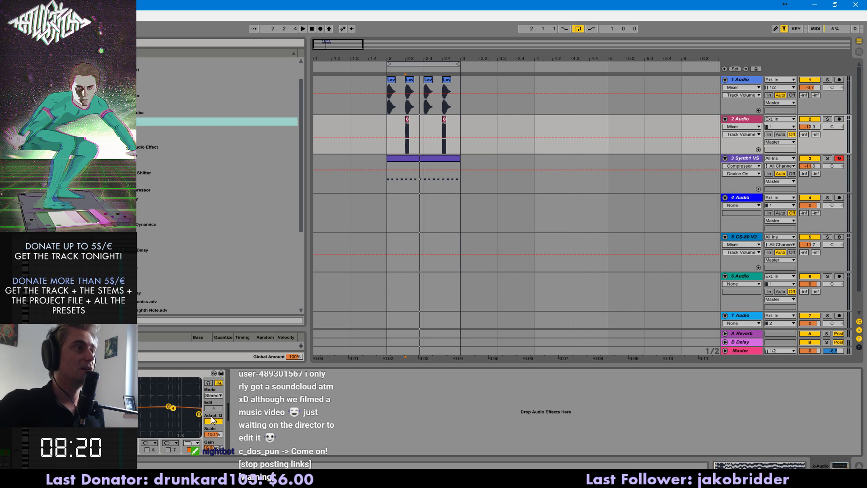
- Lower the cutoff of band 8's high cut in the snare's EQ Eight and replay the snare repeatedly to compare
left_click_drag(200, 414, 181, 414)
key("space")
key("space")
key("space")
key("space")
key("space")
key("space")
key("space")
key("space")
key("space")
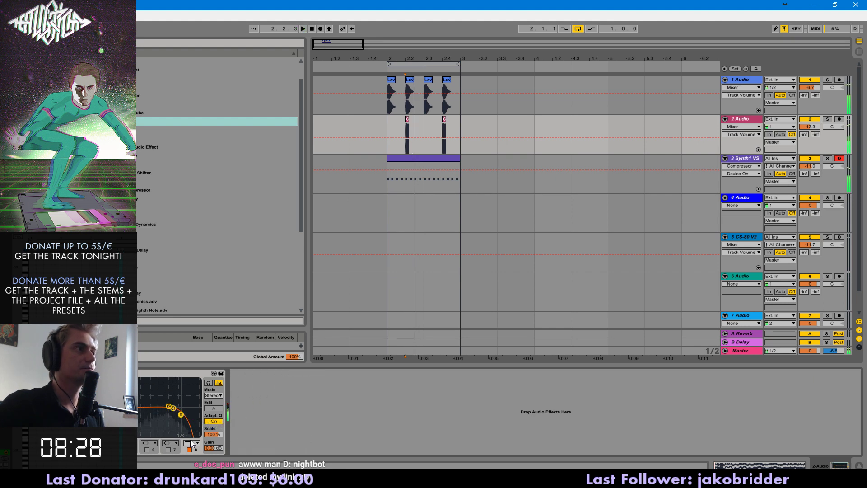
- Add an EQ Eight to the kick track, pull band 4 down to soften the highs and check it in playback
left_click(770, 94)
double_click(128, 121)
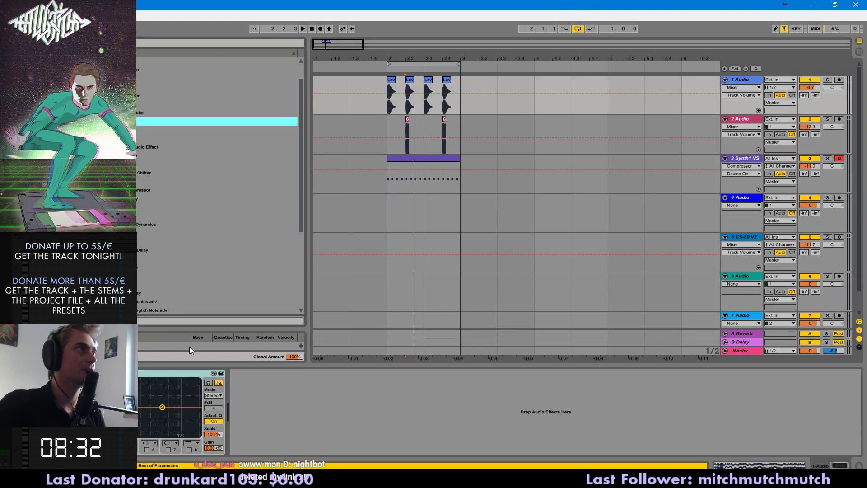
left_click_drag(163, 408, 163, 413)
key("space")
key("space")
key("space")
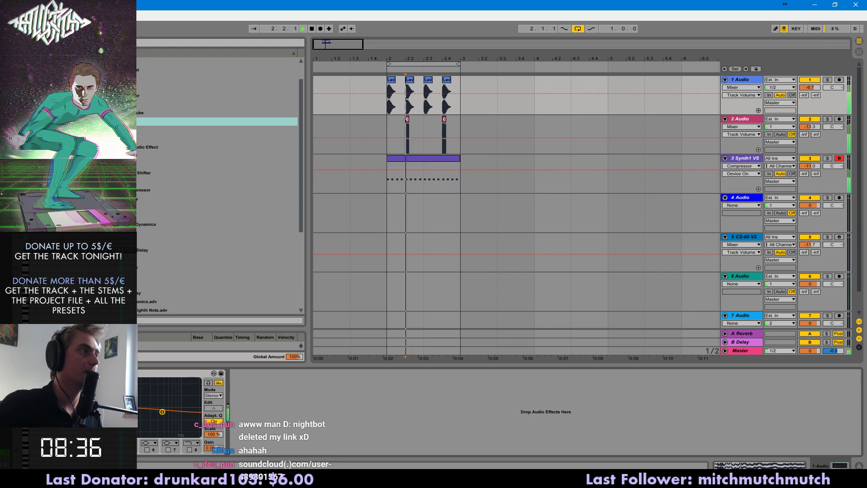
left_click_drag(163, 411, 168, 415)
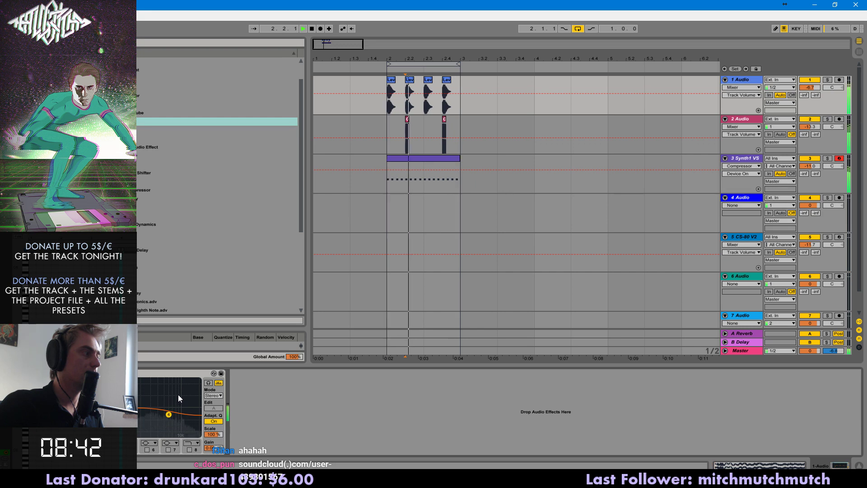
key("space")
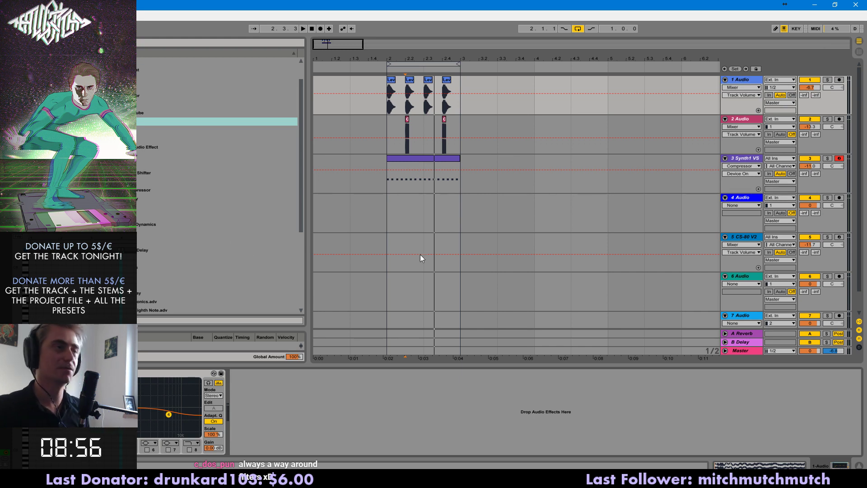
- Duplicate the Synth1 bass track, delete the copied clip in bar 2 and arm the duplicate for recording
left_click(757, 159)
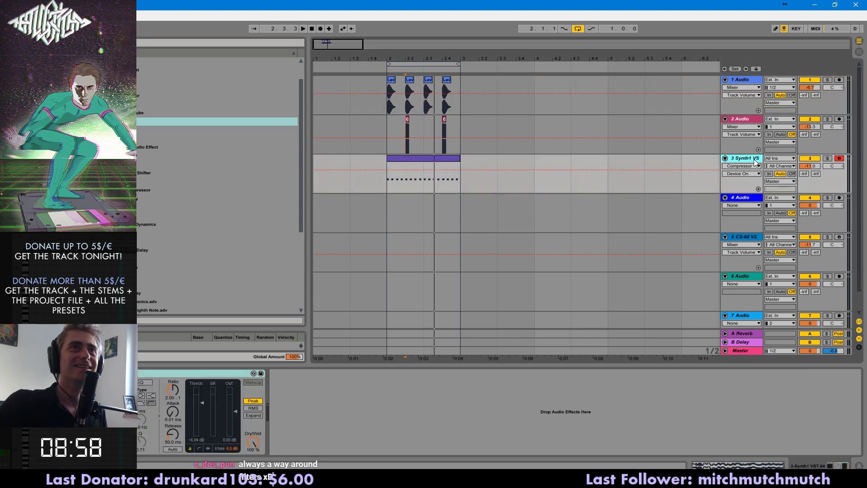
key("ctrl+d")
left_click(428, 199)
key("Delete")
left_click(839, 199)
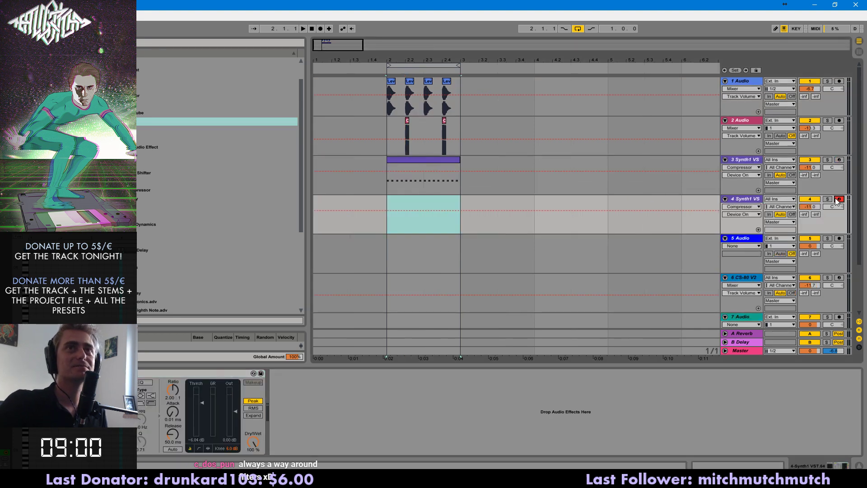
- Play the loop briefly and browse the Lukas Bank programs in the duplicated track's Synth1
key("space")
key("space")
left_click(21, 374)
left_click(28, 373)
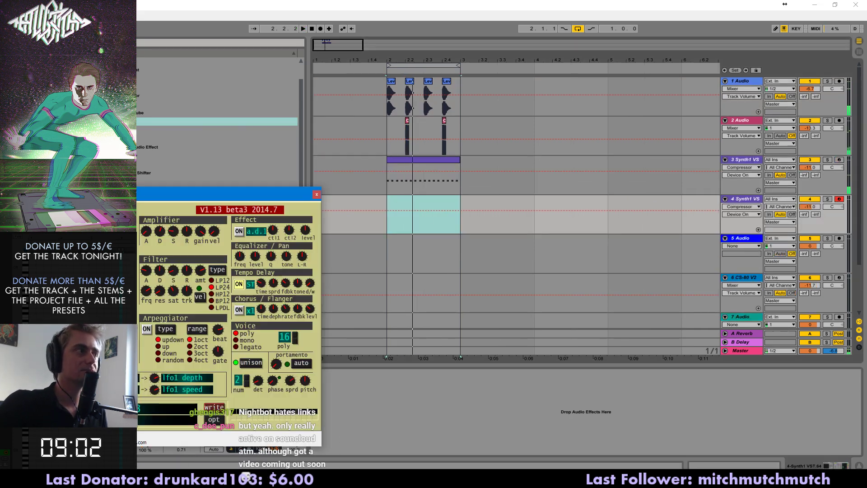
left_click(167, 411)
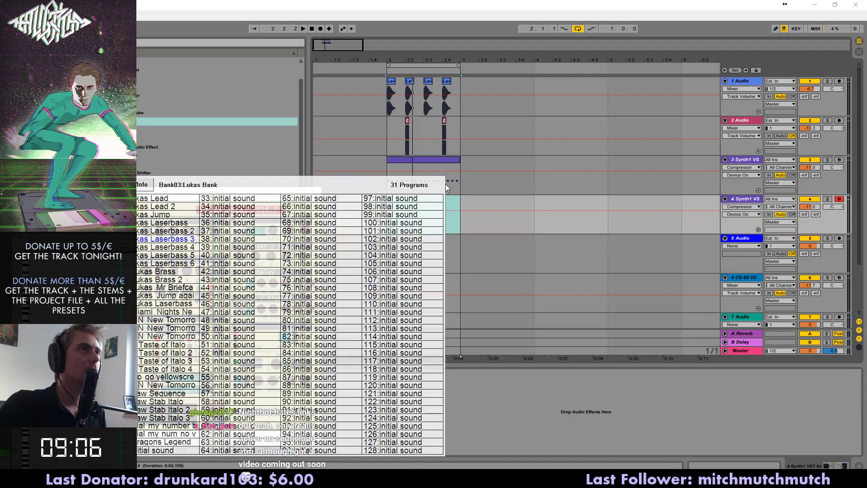
left_click(743, 200)
left_click(757, 280)
left_click(751, 200)
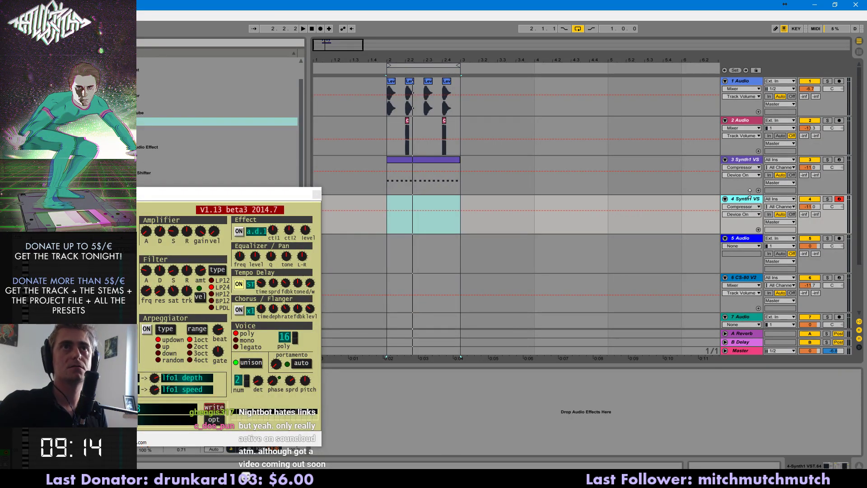
- Adjust the CS-80 V2's first filter sliders in both rows while playing from bar 2, and set its track volume to -7.0 dB
left_click(745, 239)
left_click(391, 239)
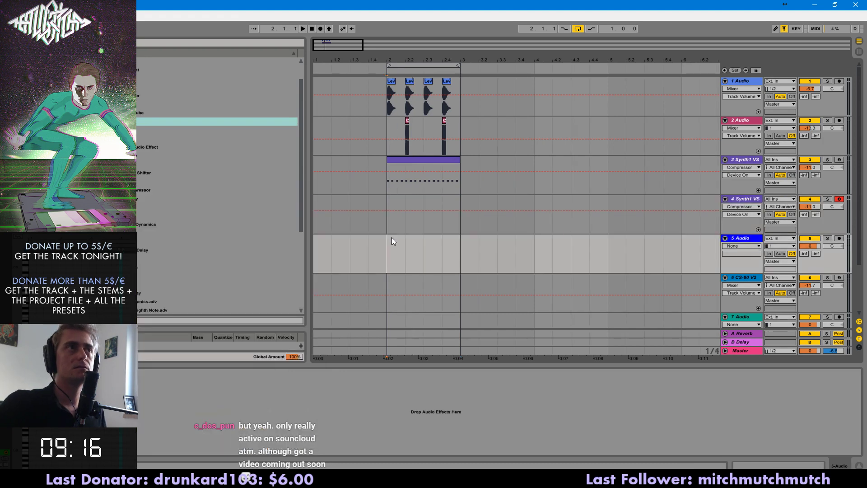
left_click(751, 278)
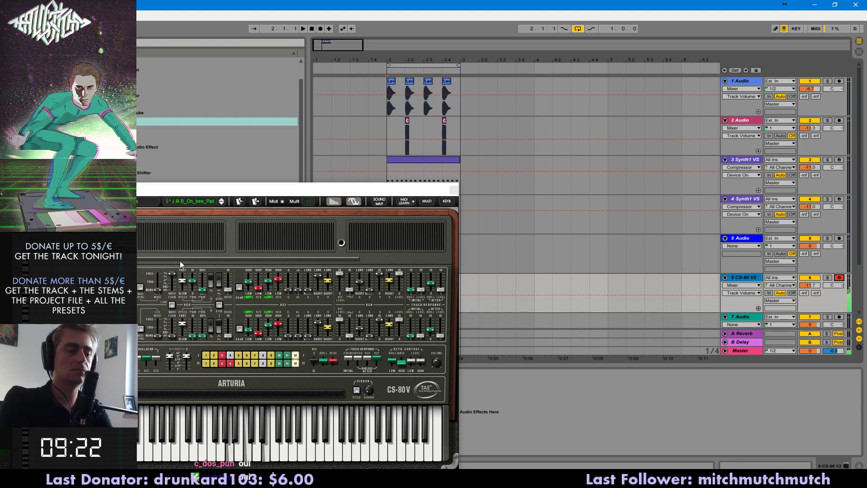
key("space")
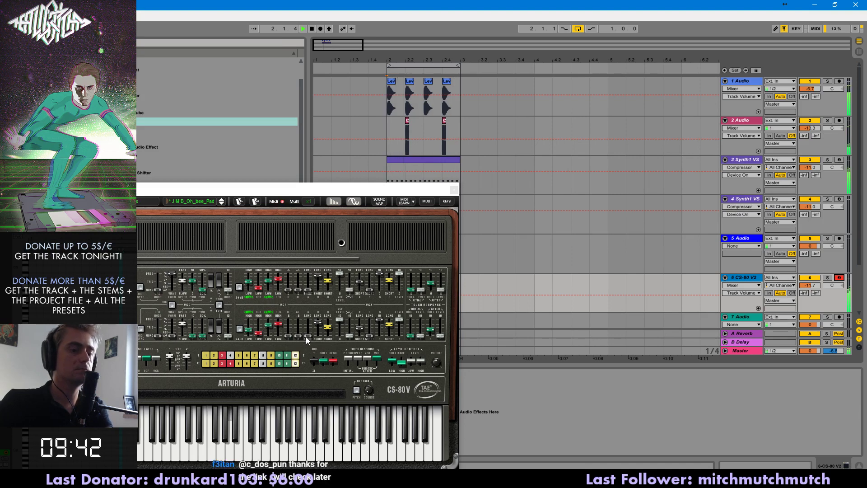
left_click_drag(248, 281, 249, 253)
left_click_drag(249, 330, 253, 342)
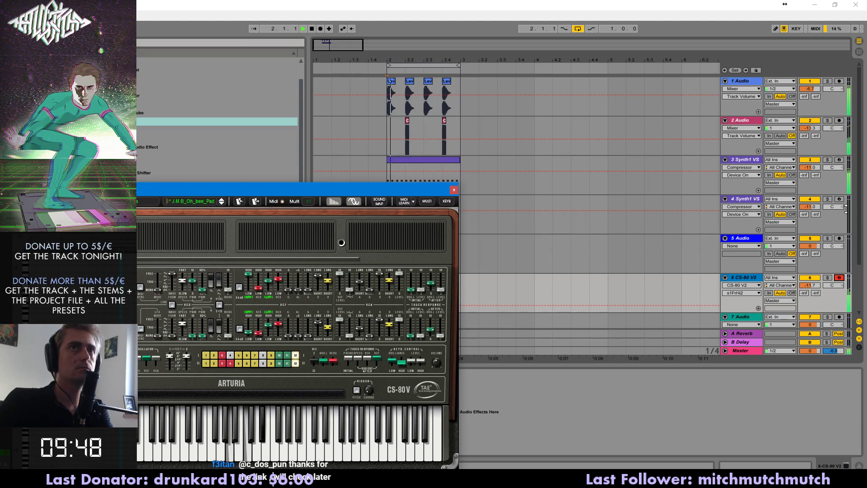
left_click_drag(808, 288, 808, 280)
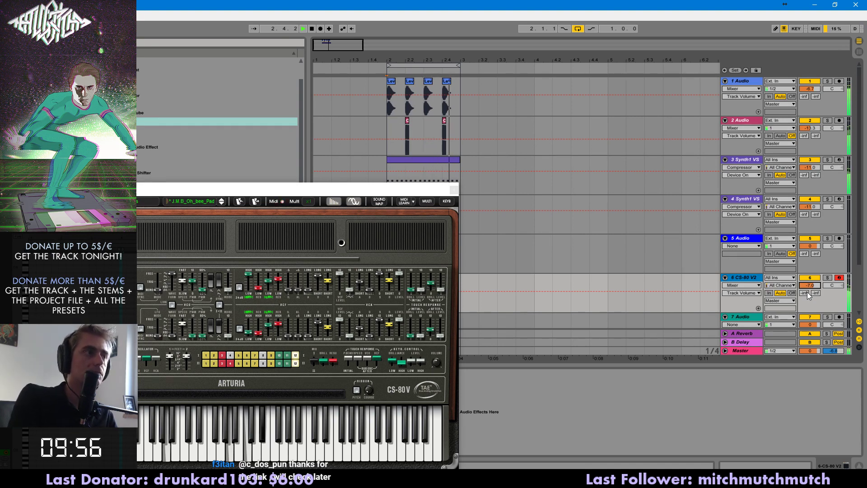
- Step through the CS-80 V2's pad presets, load J.M.B_Soft_saw_Pa and close the instrument window
left_click(220, 203)
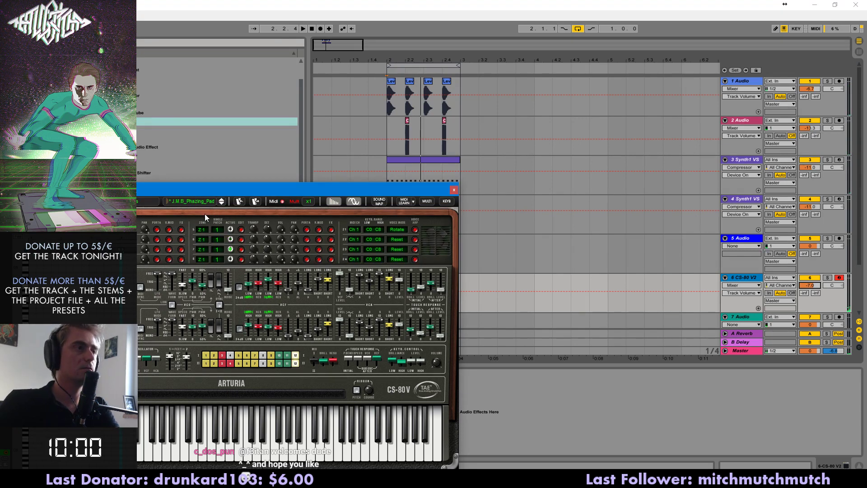
left_click(221, 203)
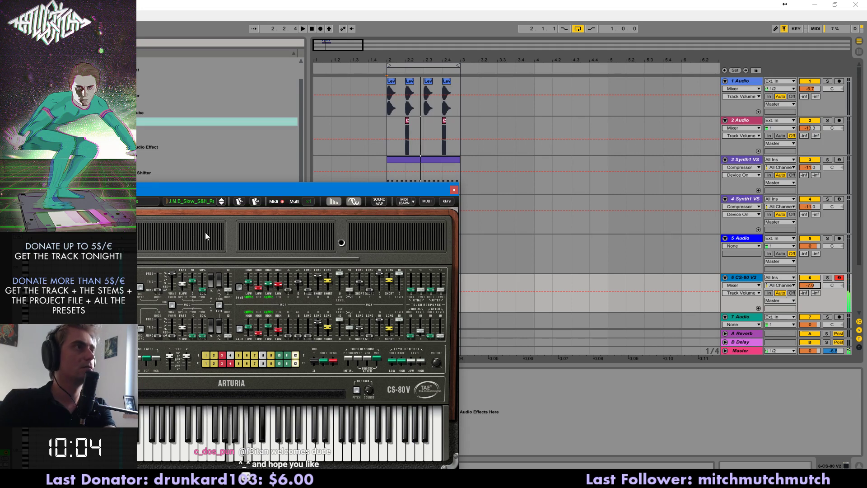
left_click(221, 203)
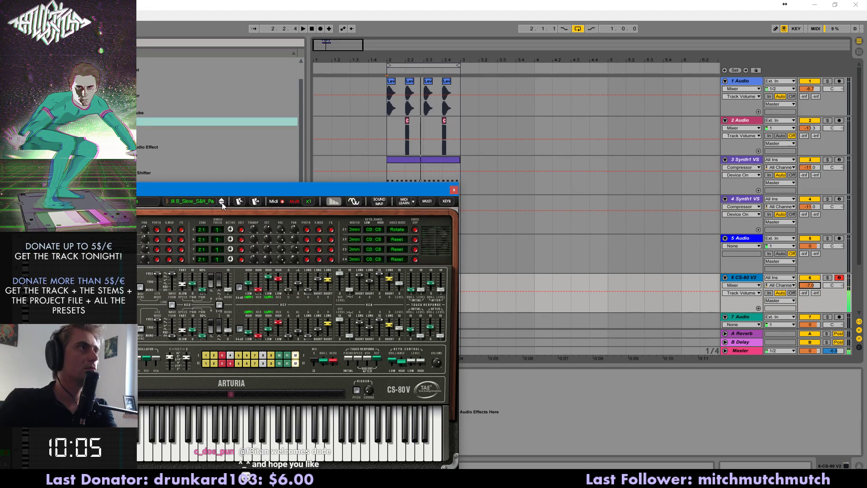
left_click(221, 203)
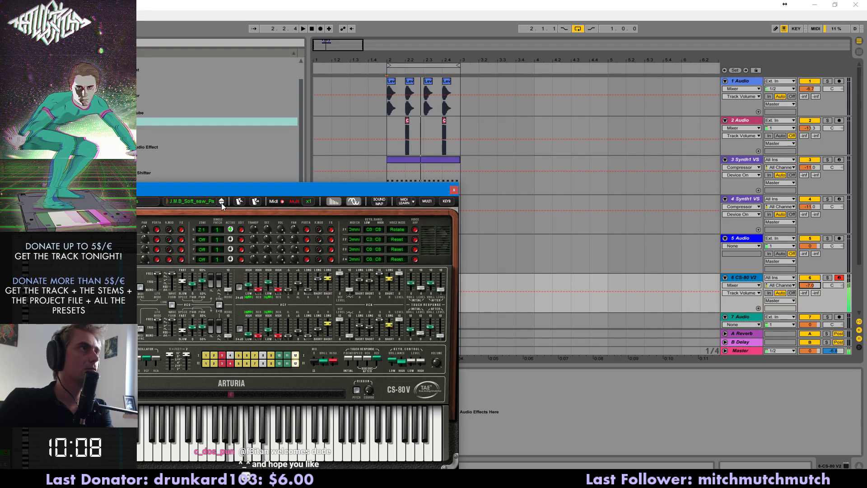
left_click(222, 199)
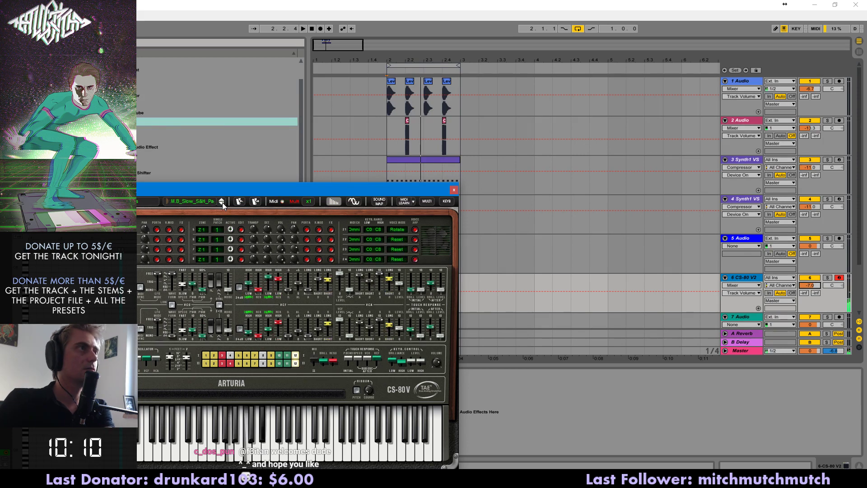
left_click(222, 204)
left_click_drag(432, 190, 356, 278)
left_click(767, 122)
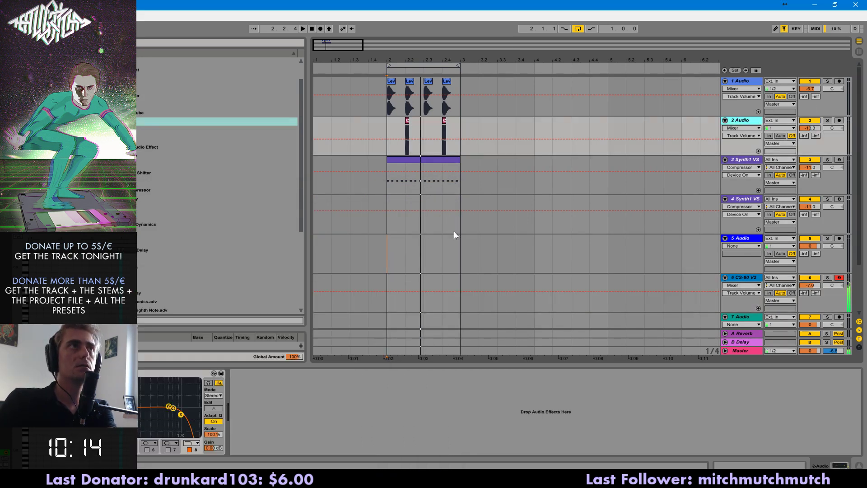
left_click(753, 276)
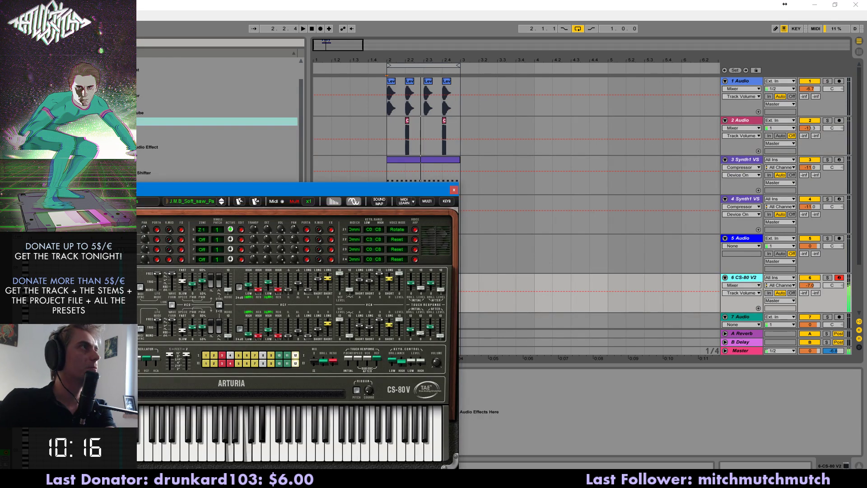
left_click(454, 189)
- Add a Saturator to the CS-80 V2 track and set its output to -10.0 dB
left_click_drag(300, 123, 293, 204)
left_click(36, 89)
left_click(302, 256)
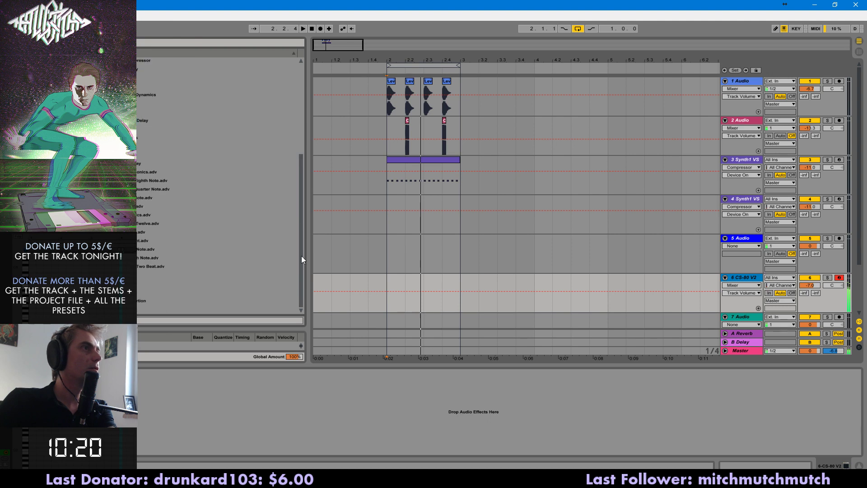
left_click_drag(144, 154, 175, 412)
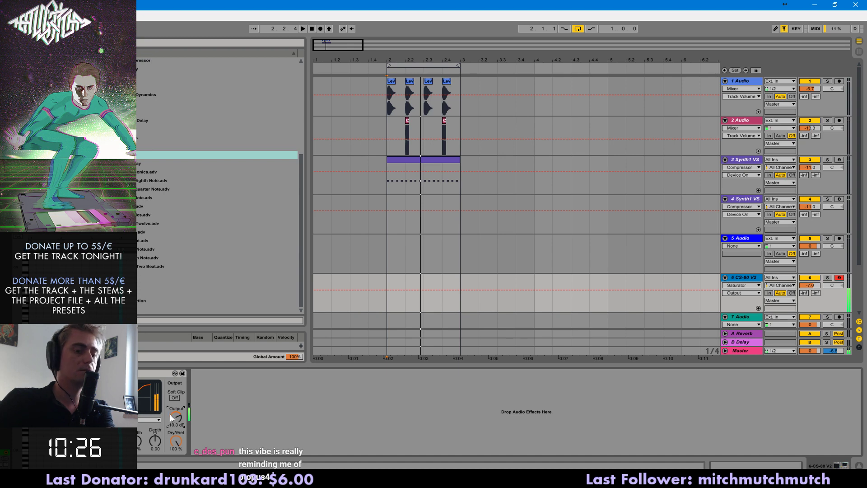
- Copy the sidechained Compressor from the Synth1 bass track to the CS-80 V2 track and set the Saturator's Base to -5.14
left_click(753, 156)
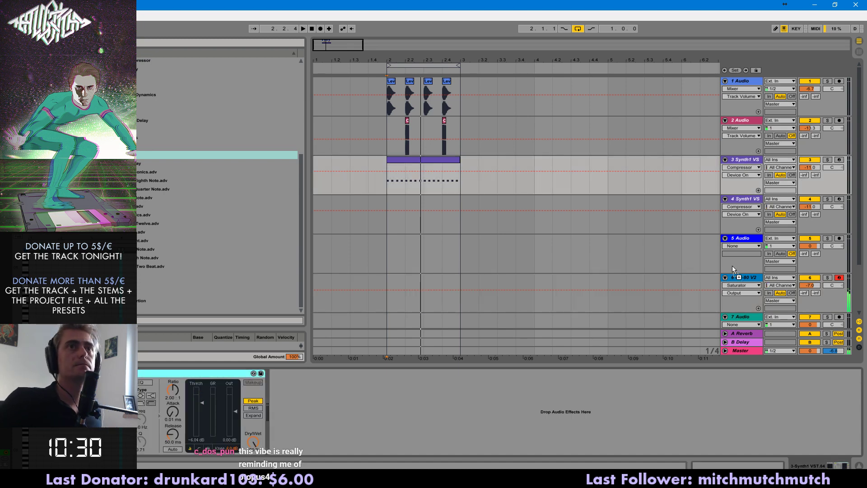
left_click(748, 280)
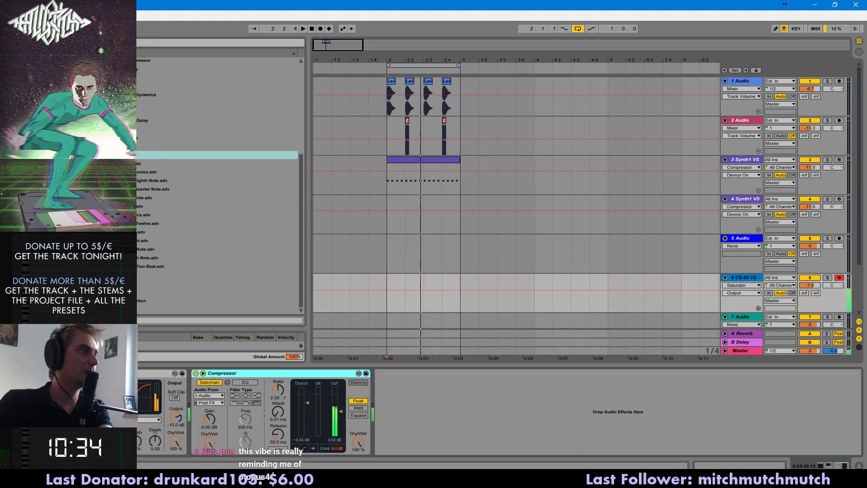
left_click(107, 441)
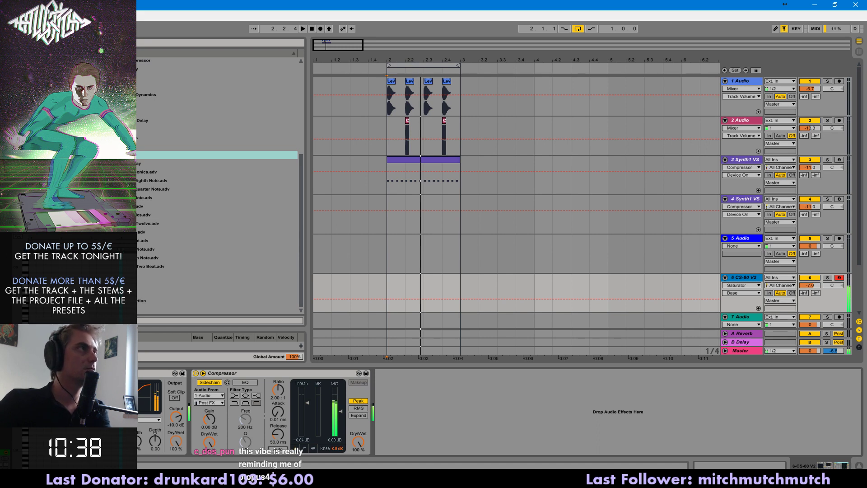
- Insert an EQ Eight with a low cut before the CS-80 V2's Saturator and set the track volume to -10.1 dB during playback
scroll(144, 99, "up", 3)
left_click_drag(122, 61, 85, 409)
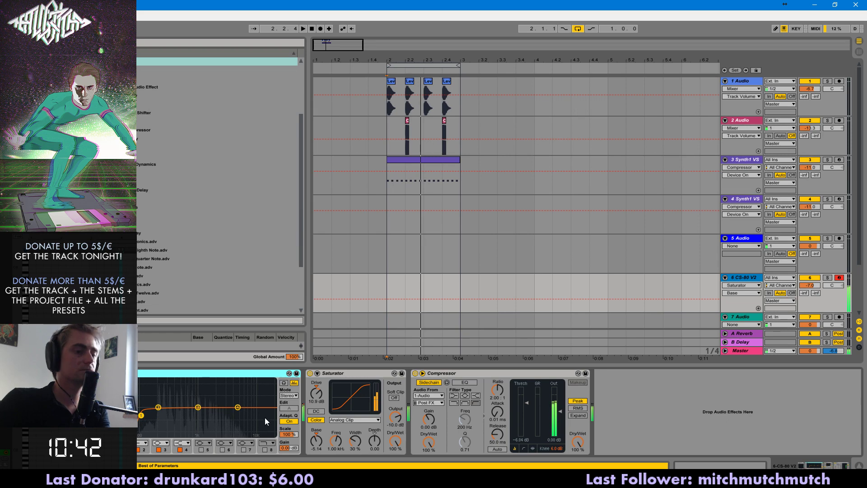
key("space")
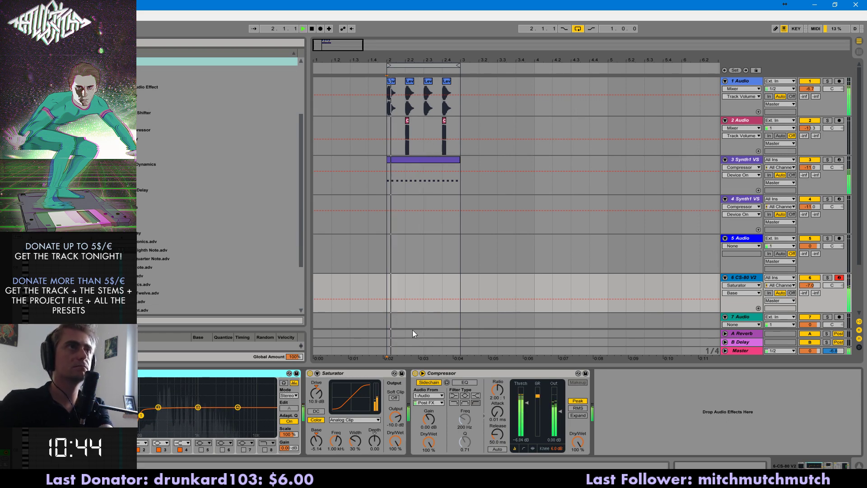
left_click_drag(810, 285, 798, 297)
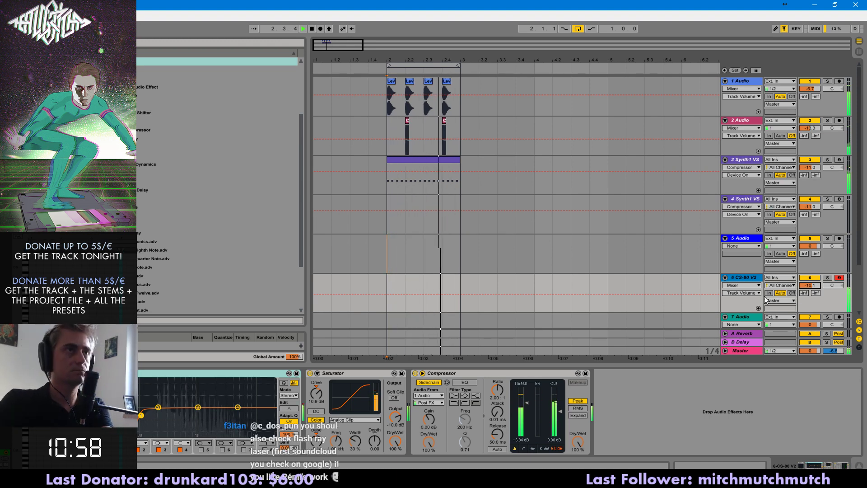
key("space")
- Duplicate the bar 2 section across the tracks three times and loop the four bars from bar 2 to bar 6
left_click_drag(460, 113, 379, 294)
key("ctrl+d")
key("ctrl+d")
key("ctrl+d")
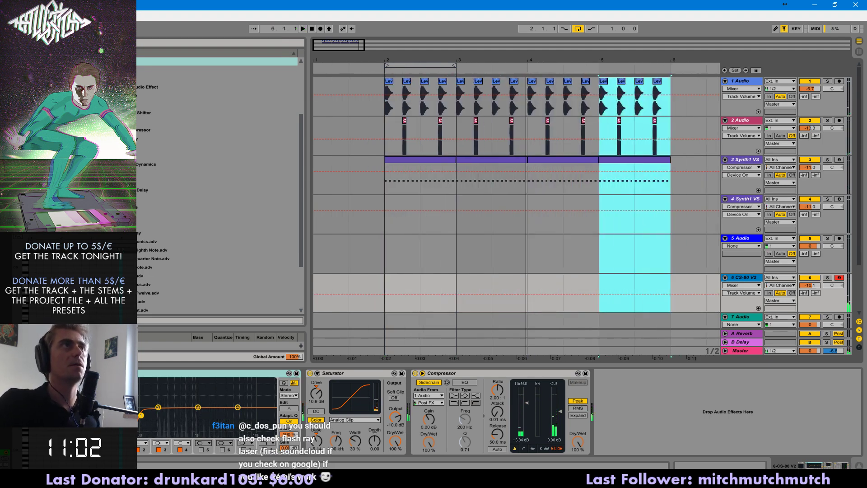
key("minus")
left_click(341, 105, "shift")
key("ctrl+l")
- Record sustained pad chords on the CS-80 V2 track, starting just before bar 2 and running through the four-bar loop
left_click(330, 284)
key("space")
left_click(326, 285)
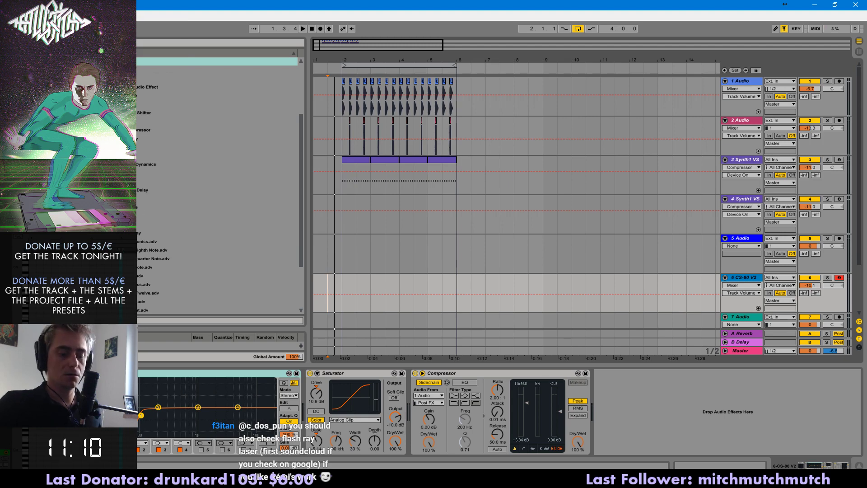
key("F9")
key("space")
key("F9")
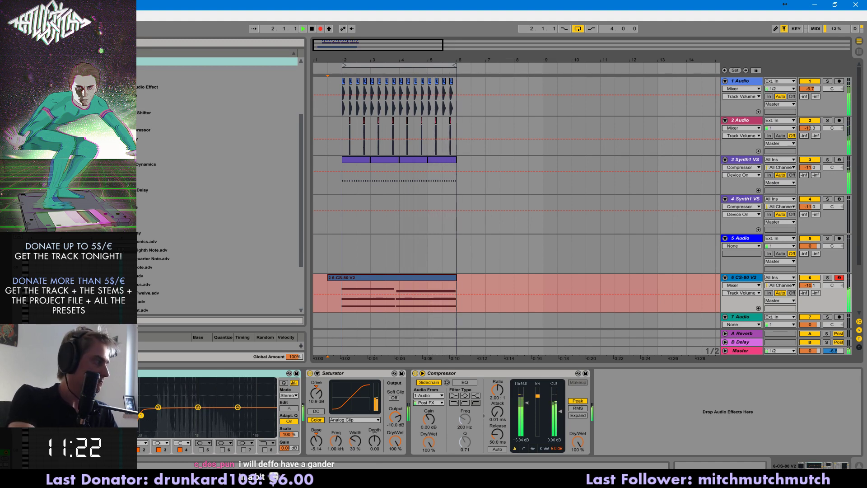
key("space")
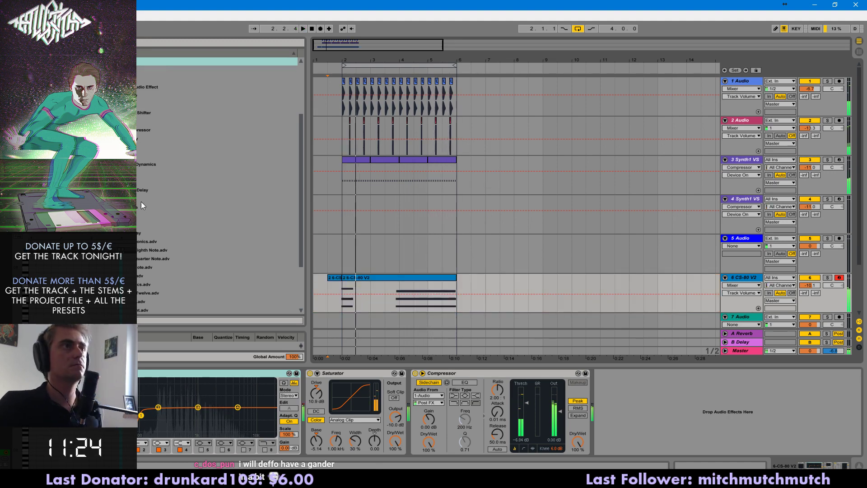
- Extend the recorded CS-80 V2 pad clip to span bars 2 to 10, widen the grid to 1/1 and start playback
left_click(368, 277)
key("ctrl+d")
left_click_drag(457, 277, 344, 277)
key("ctrl+2")
key("space")
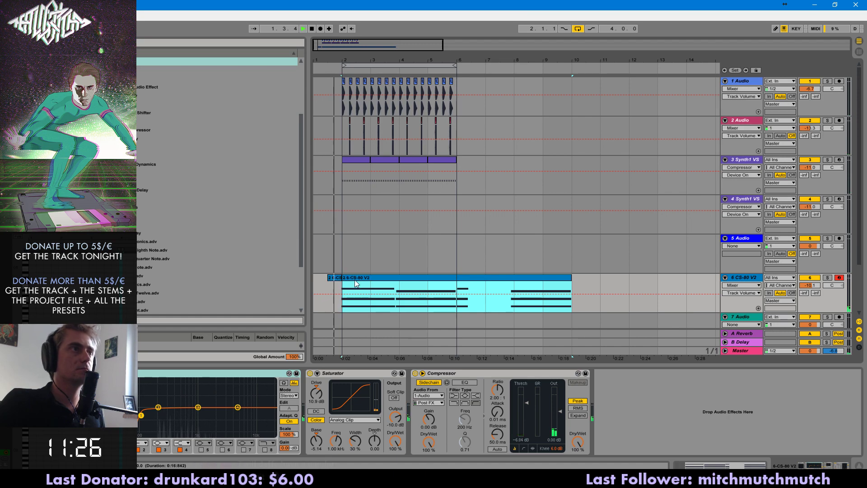
- Open the pad clip's notes, select the first chord's notes in turn and set the CS-80 V2 track volume to -14.5 dB
double_click(355, 284)
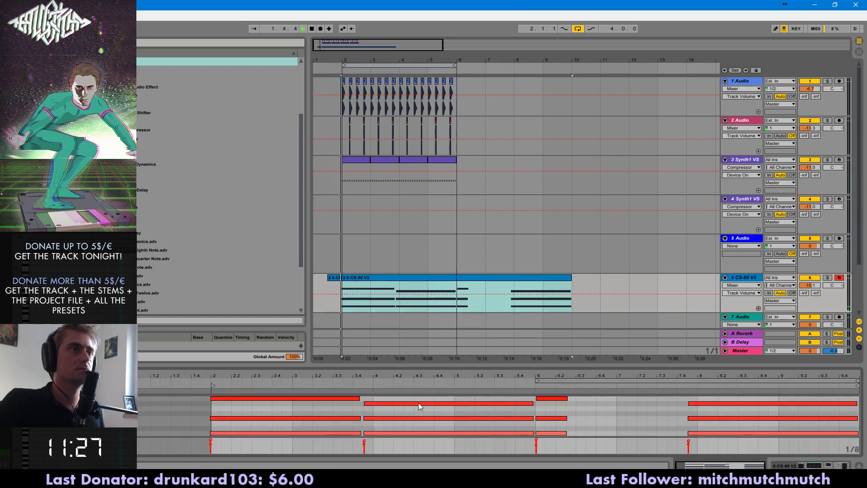
left_click(246, 399)
left_click(221, 418)
left_click(226, 432)
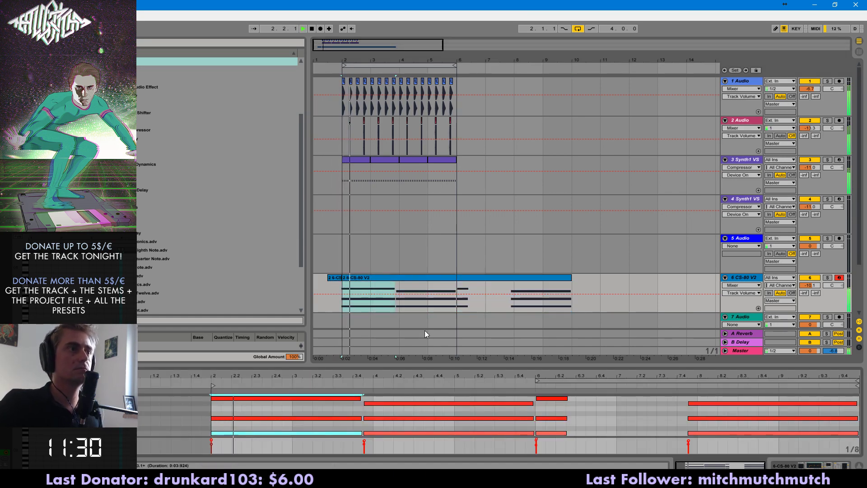
left_click_drag(816, 293, 782, 290)
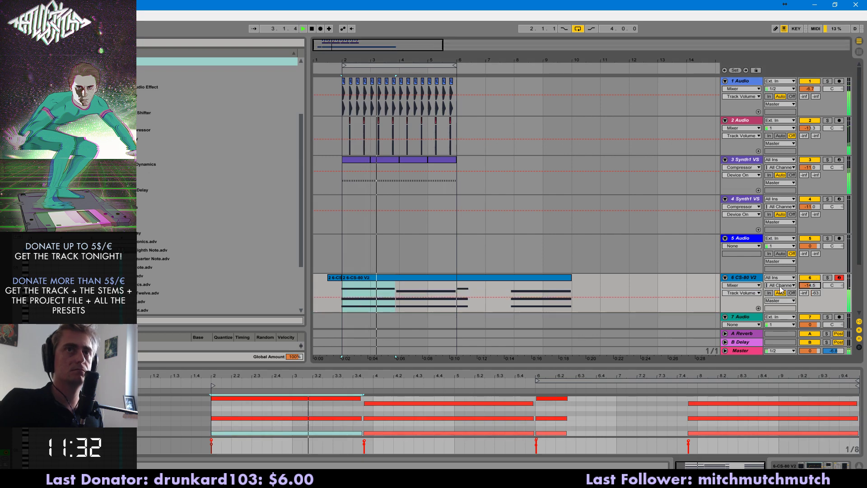
- Reopen the CS-80 V2 pad clip and lower the velocity of all its notes
double_click(752, 277)
left_click(416, 269)
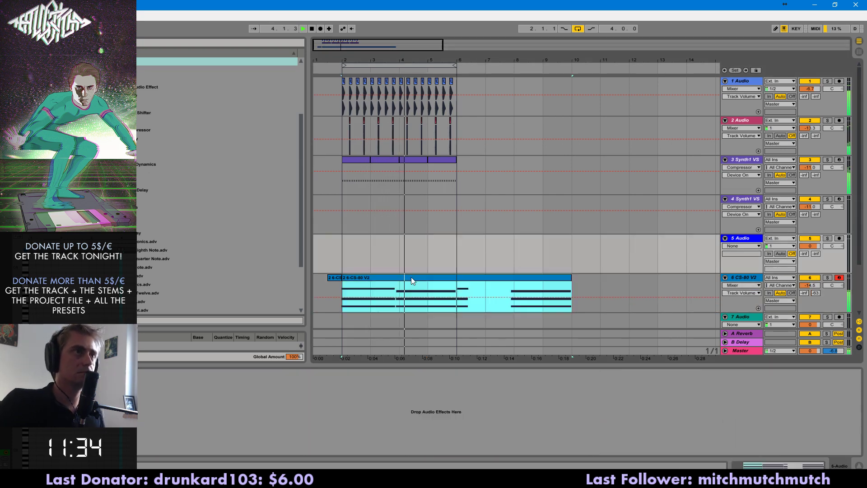
left_click(411, 277)
left_click_drag(364, 439, 364, 442)
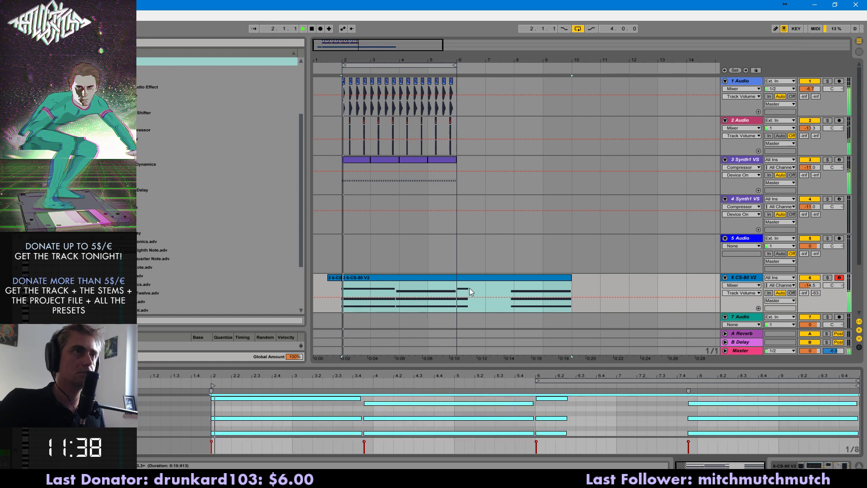
- Trim the CS-80 V2 pad on its track by deleting everything from bar 6 onwards and the leftover piece before bar 2
left_click_drag(450, 296, 719, 285)
key("Delete")
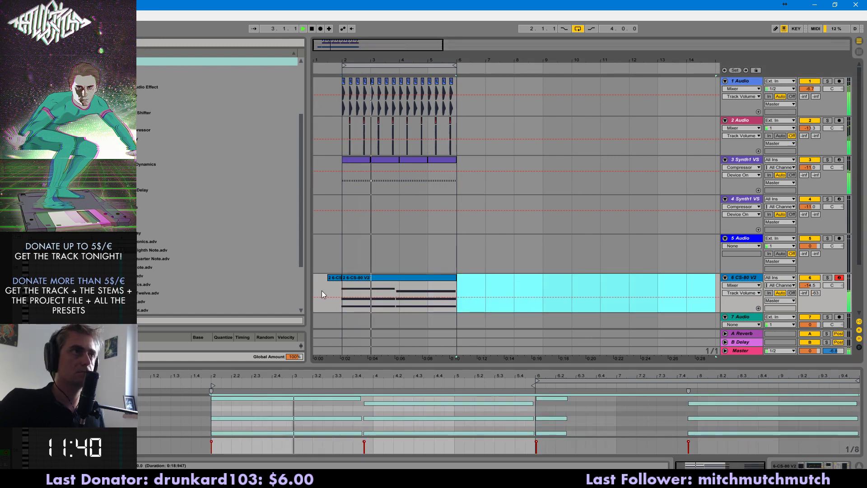
left_click_drag(321, 291, 346, 291)
key("Delete")
- Lower the filter resonance of the bassline's Synth1 and set that track's volume to -7.8 dB
left_click(750, 171)
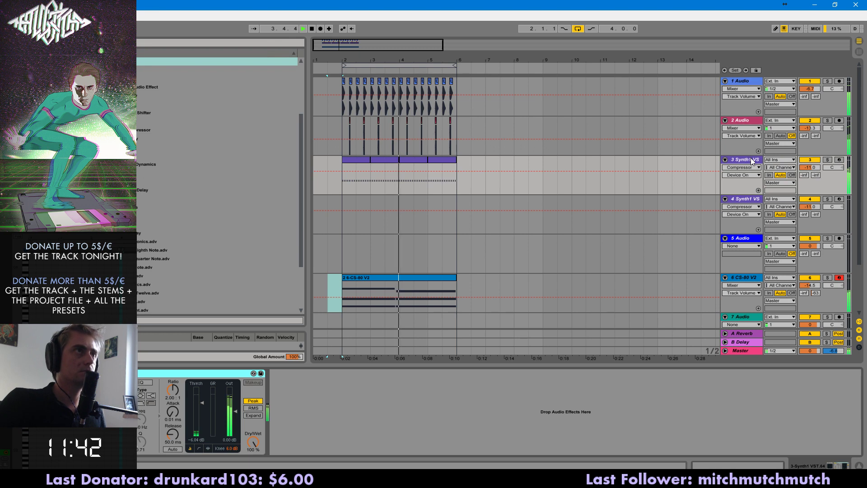
left_click(20, 373)
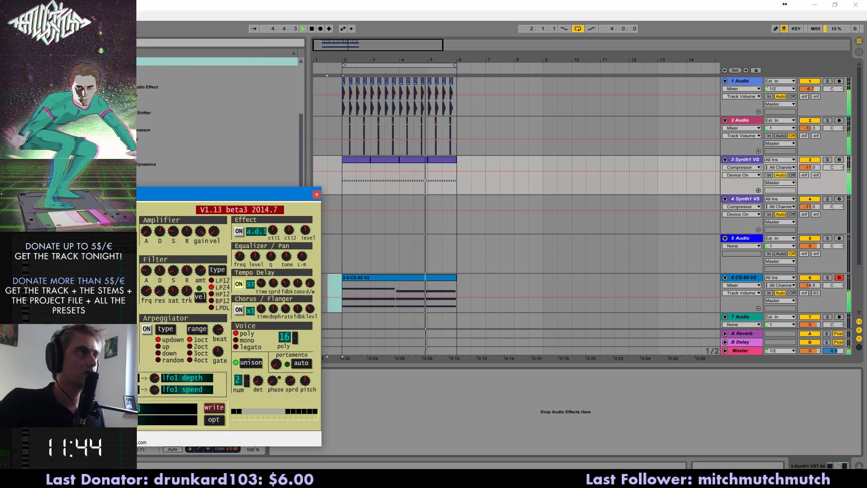
left_click_drag(160, 292, 160, 314)
left_click_drag(810, 167, 810, 159)
left_click(312, 195)
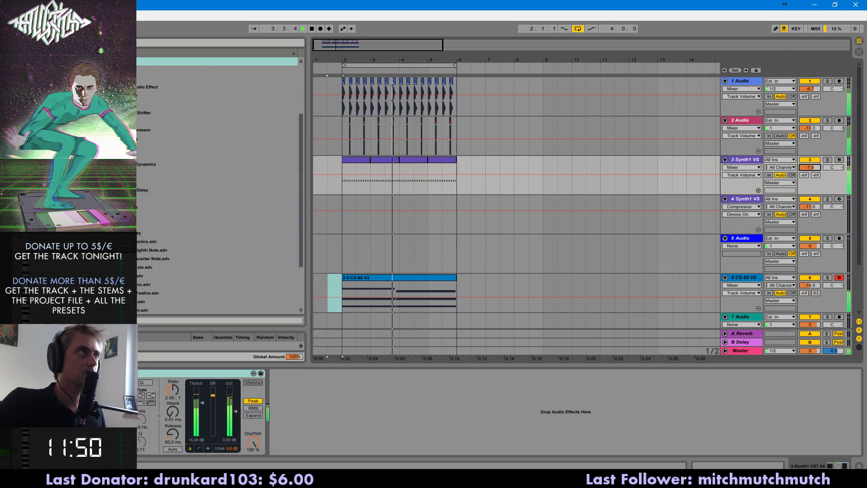
- Add an EQ Eight to the Synth1 bassline, with a slight high-frequency boost and a low cut at 40.9 Hz
double_click(129, 62)
left_click_drag(382, 407, 426, 401)
left_click_drag(325, 415, 303, 413)
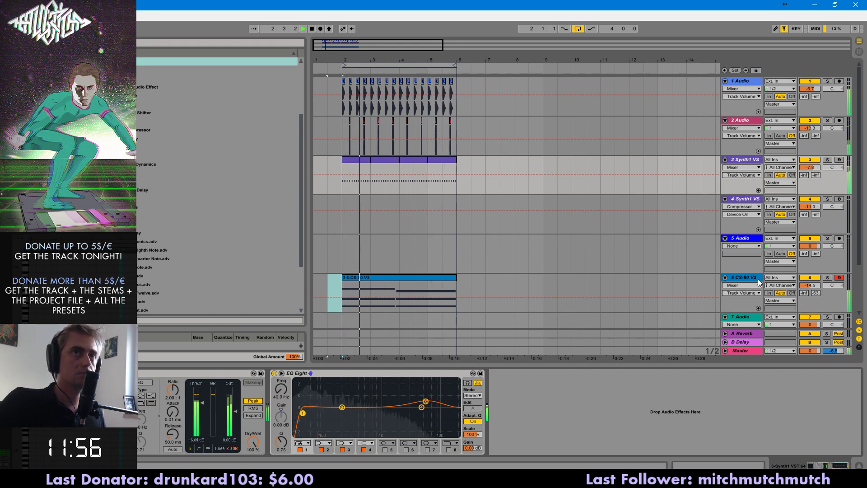
- Add an EQ Eight at the end of the CS-80 V2 chain with a gentle high cut on band 8 and a low cut around 85 Hz
left_click(758, 282)
double_click(128, 62)
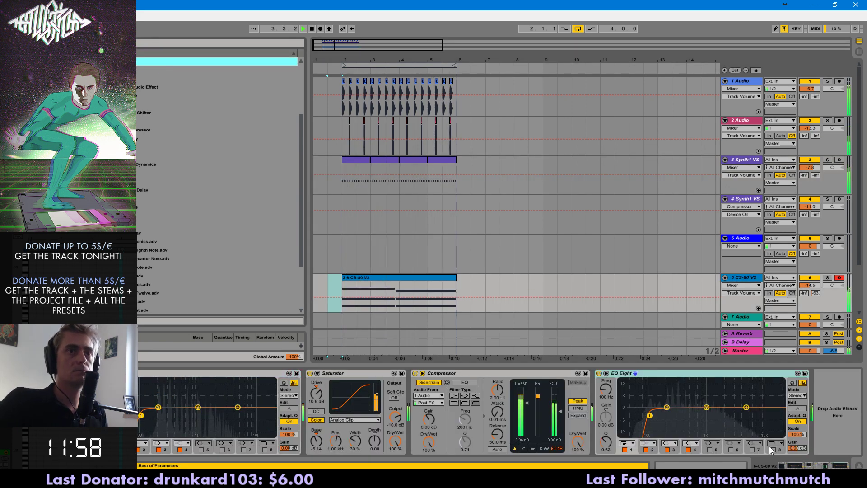
left_click(773, 449)
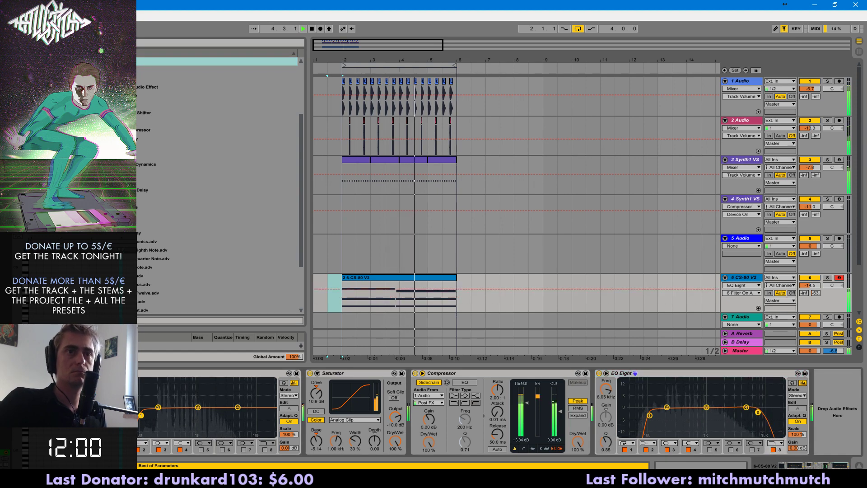
left_click_drag(760, 412, 756, 420)
left_click_drag(650, 415, 646, 414)
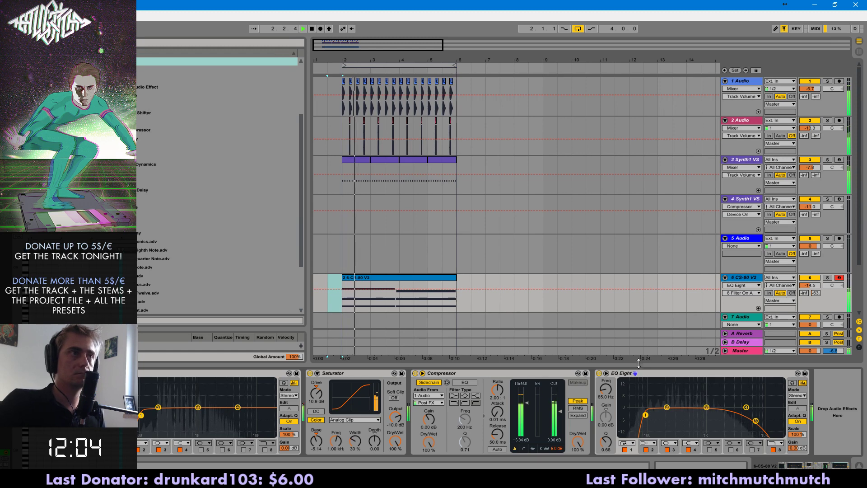
- Set the snare track's volume to -14.8 dB and lower its EQ Eight high-cut frequency, comparing settings while the loop plays
right_click(747, 278)
left_click(741, 278)
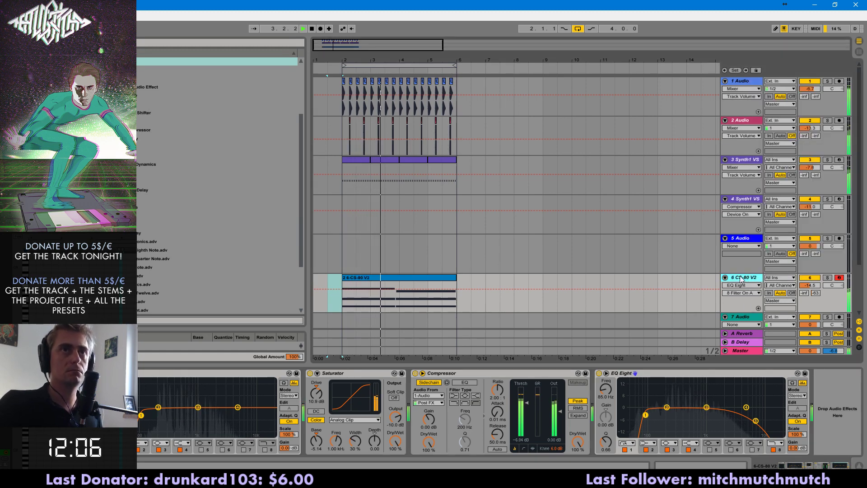
left_click_drag(810, 128, 810, 131)
left_click(751, 121)
key("space")
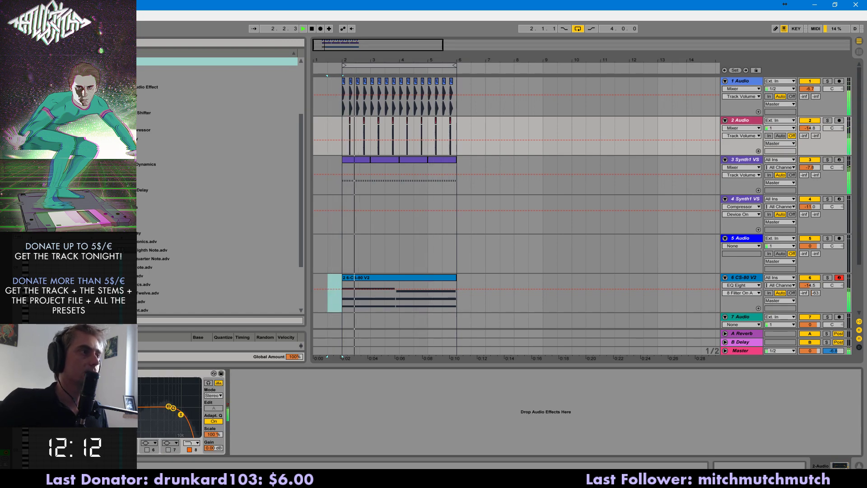
key("space")
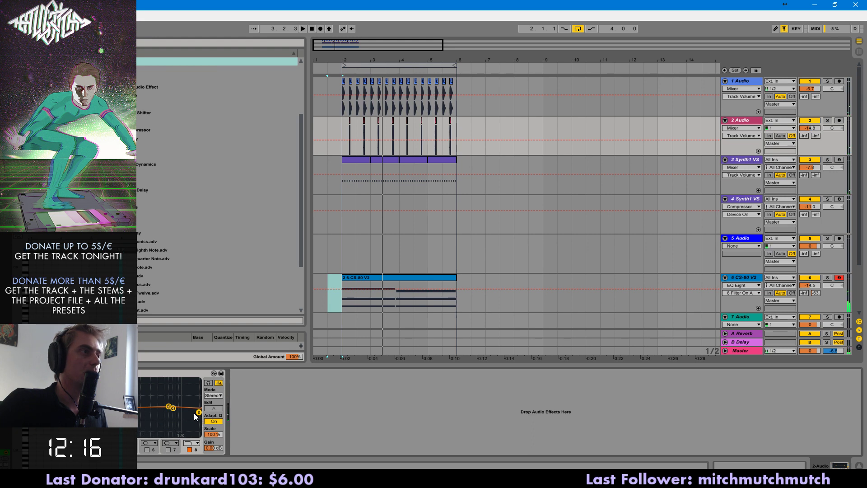
left_click_drag(198, 414, 189, 412)
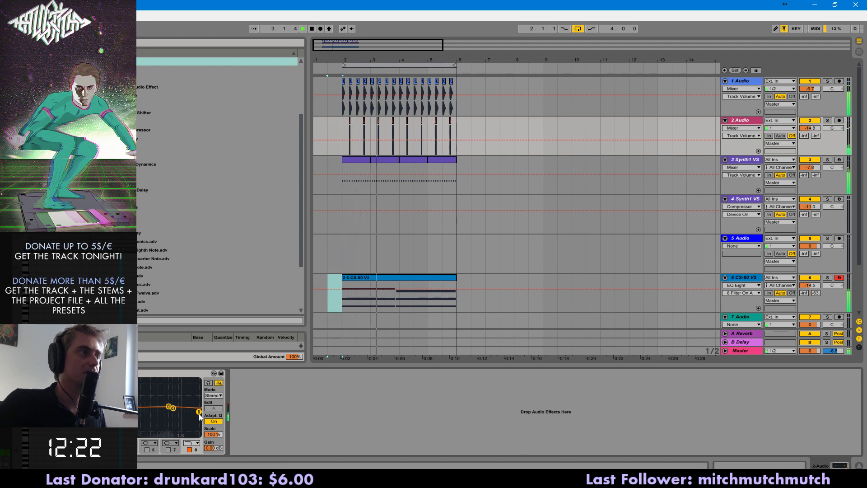
left_click_drag(199, 412, 181, 413)
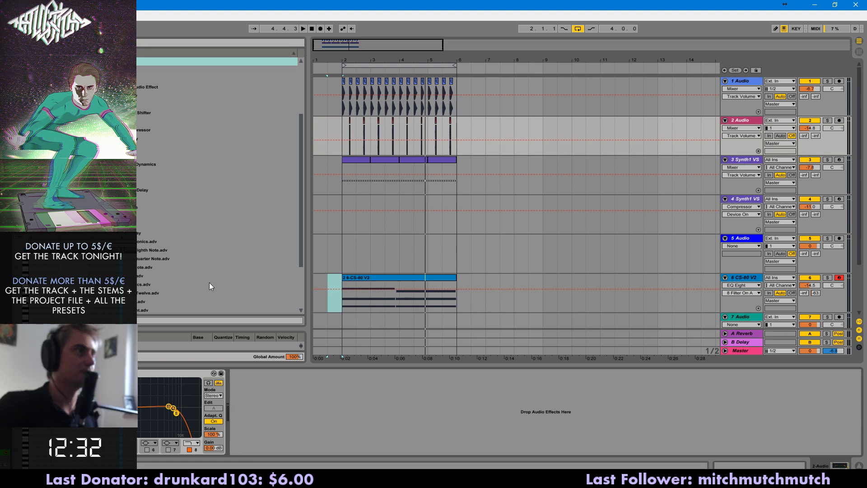
left_click(343, 146)
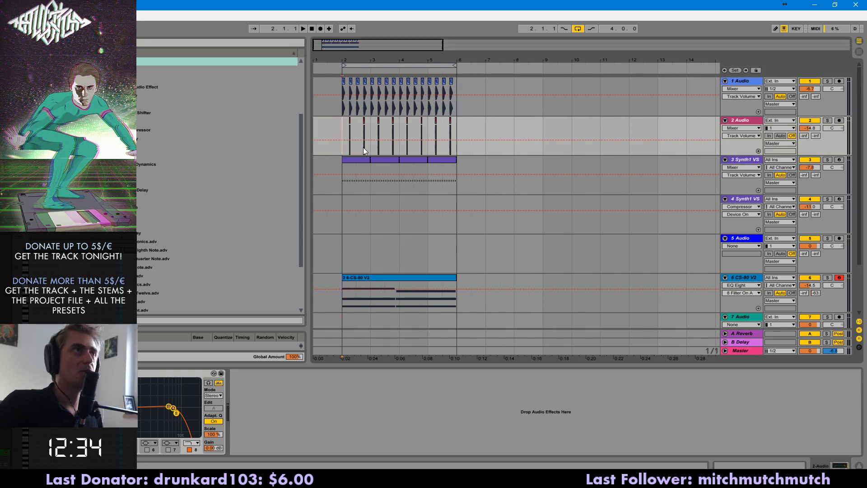
key("space")
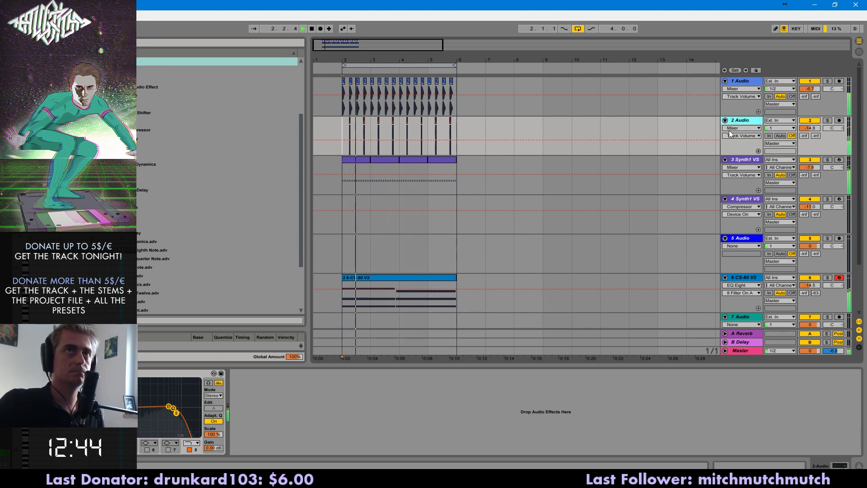
- Insert a new audio track below the snare track and search the sample library for open hi-hats
key("ctrl+t")
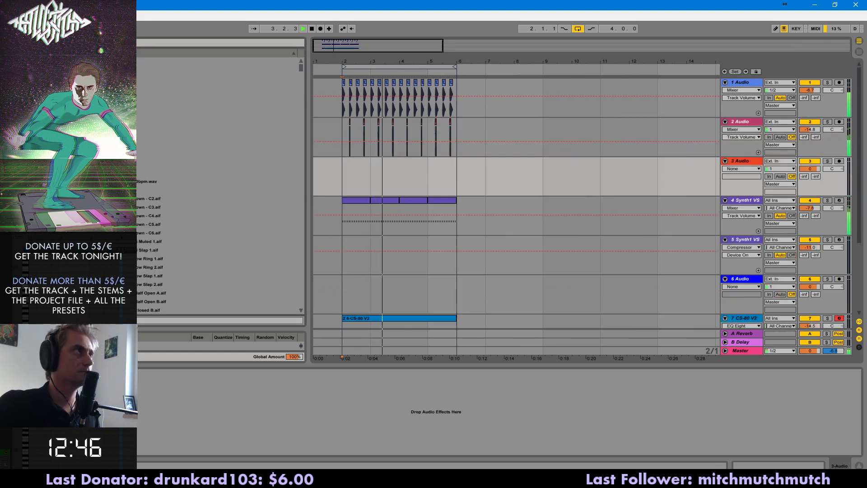
type("pe")
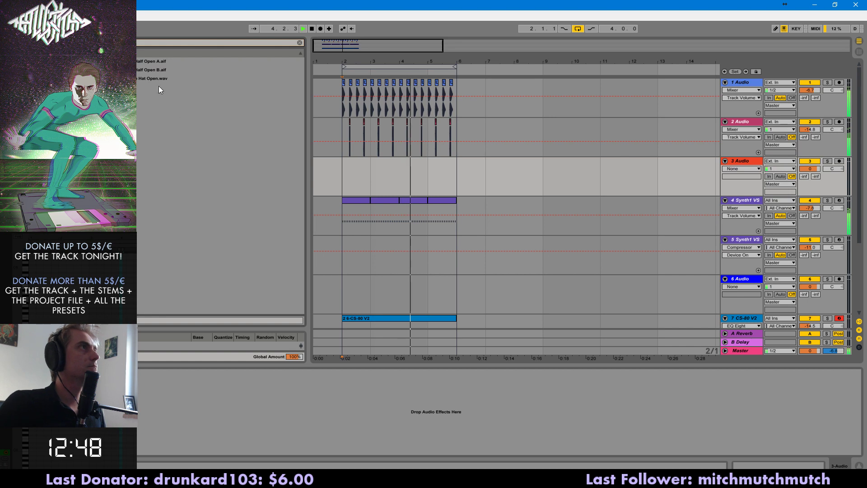
left_click(150, 79)
left_click(41, 130)
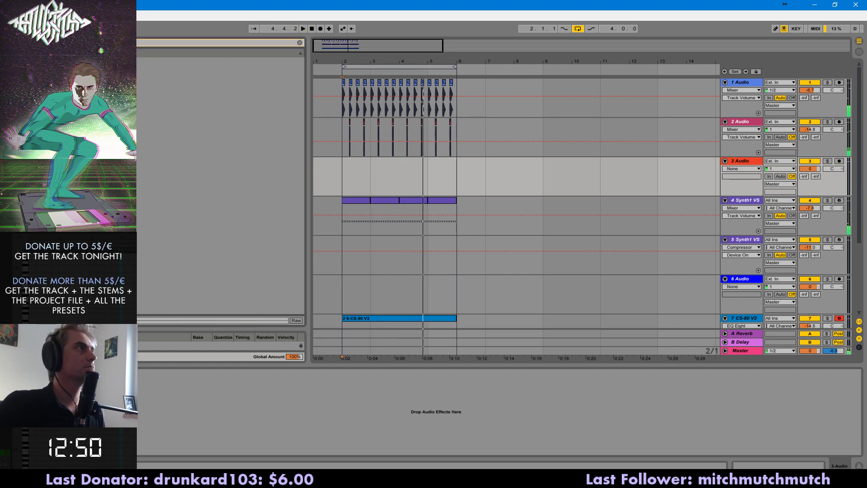
- Audition the open hi-hat one-shots in the middle of the results sorted by size
left_click(169, 251)
left_click(178, 267)
left_click(199, 286)
left_click(203, 294)
left_click(191, 307)
left_click(194, 301)
left_click(168, 242)
key("Up")
key("Down")
key("Up")
key("Up")
left_click(156, 237)
left_click(166, 246)
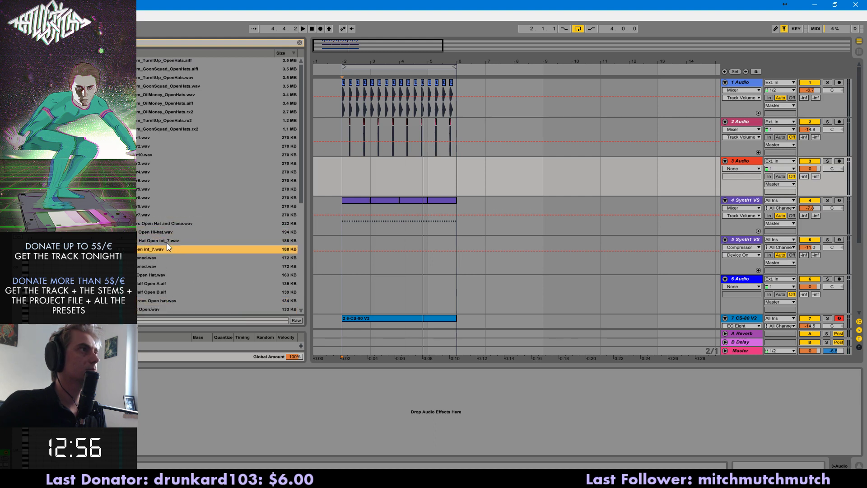
left_click(153, 254)
key("Up")
key("Down")
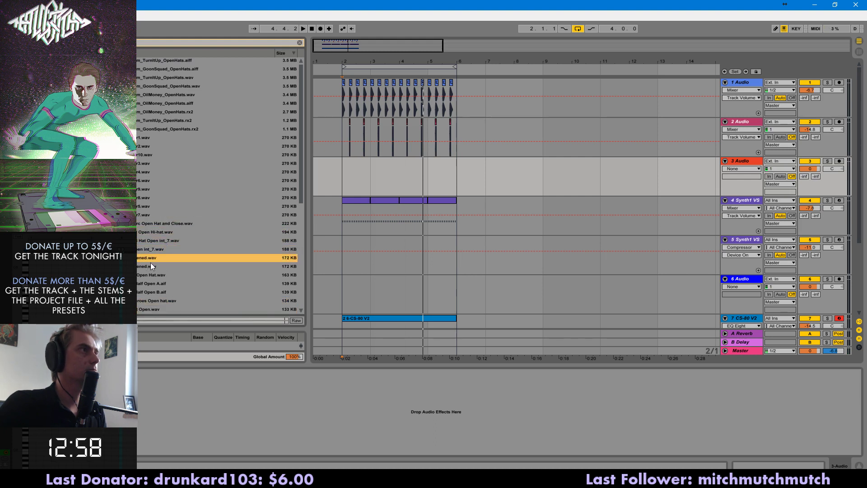
left_click(151, 263)
left_click(156, 273)
- Audition the smallest open hi-hat samples near the end of the results
scroll(185, 286, "down", 5)
left_click(178, 294)
key("Down")
key("Down")
key("Down")
scroll(181, 304, "down", 3)
left_click(178, 295)
key("Down")
key("Down")
key("Up")
key("Up")
key("Up")
key("Up")
key("Up")
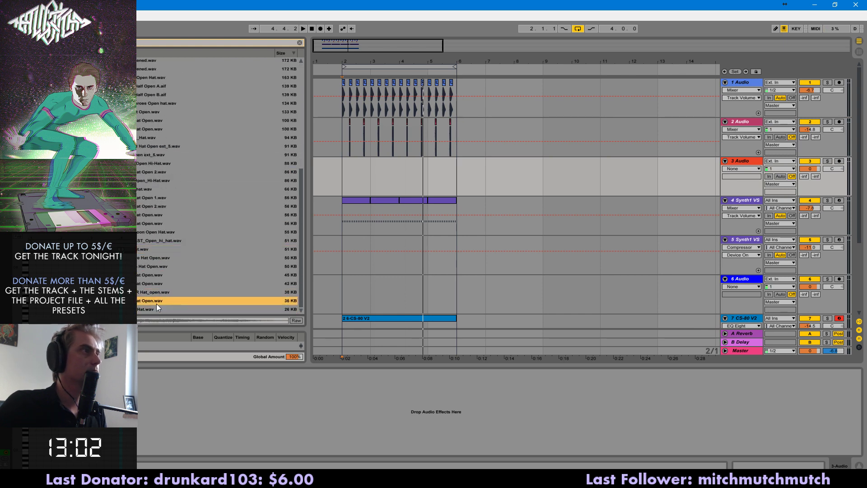
- Audition the mid-sized open hats again and the large OpenHats loops at the start of the results
scroll(155, 189, "up", 5)
left_click(154, 96)
key("Up")
key("Up")
scroll(149, 131, "up", 5)
left_click(154, 98)
key("Down")
key("Down")
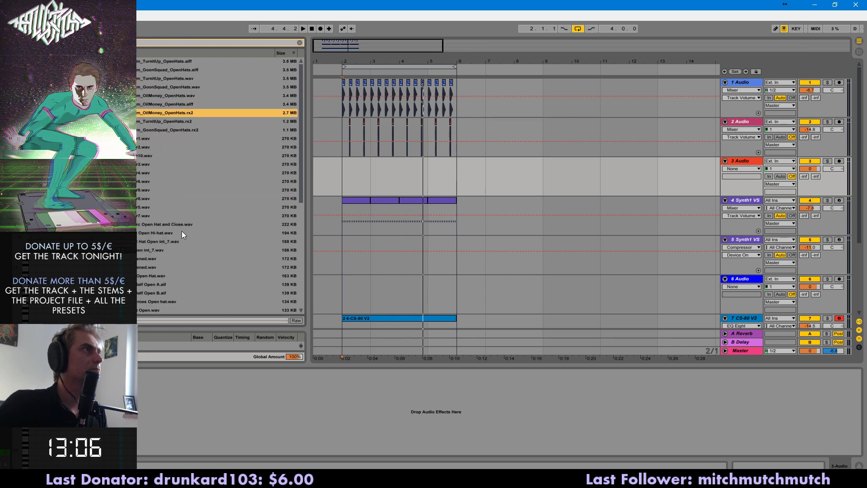
- Audition the remaining open hi-hat one-shots and place XE8 Hat Open int_7.wav on the new audio track at bar 7
left_click(181, 231)
key("Down")
key("Up")
key("Down")
key("Down")
key("Down")
key("Down")
key("Up")
key("Up")
left_click_drag(156, 250, 482, 189)
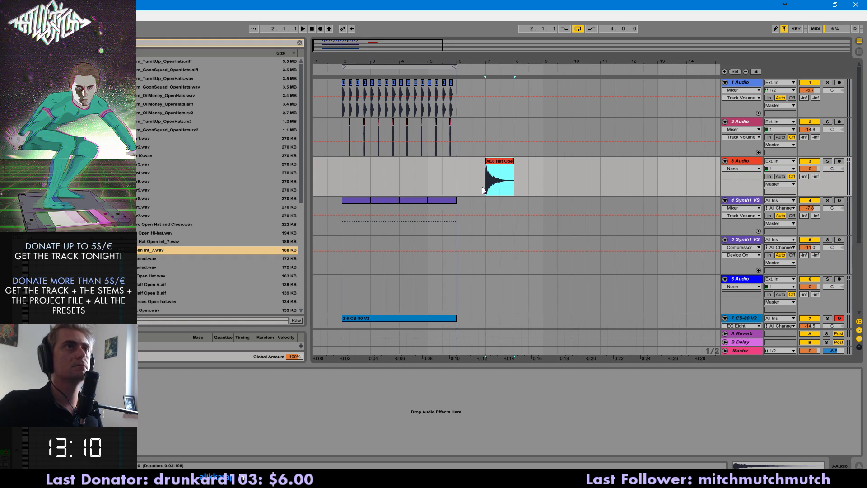
- Move the opening part of the hat sample to the end of bar 5 and set the hat track's volume to -11.2 dB
key("ctrl+x")
left_click(448, 185)
left_click_drag(807, 169, 807, 181)
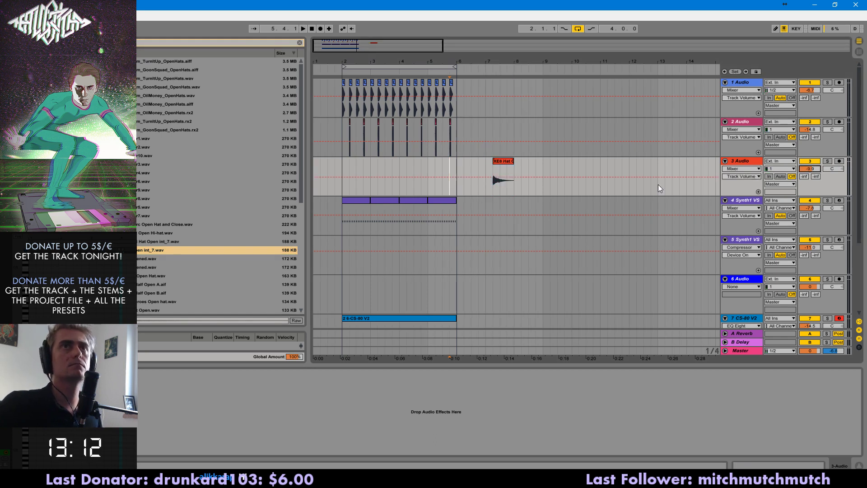
left_click_drag(332, 46, 377, 49)
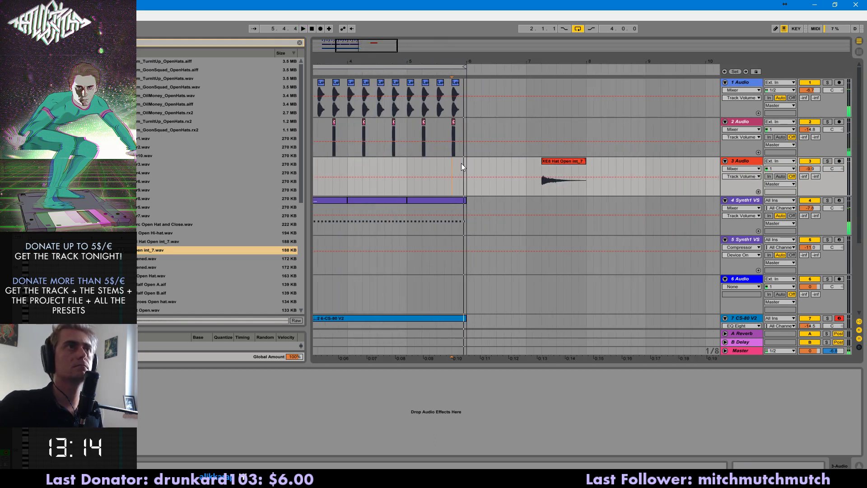
key("space")
right_click(811, 171)
left_click(789, 201)
- Delete the leftover hat clip after bar 7 and trim the placed hat hit to end at bar 6
left_click(551, 162)
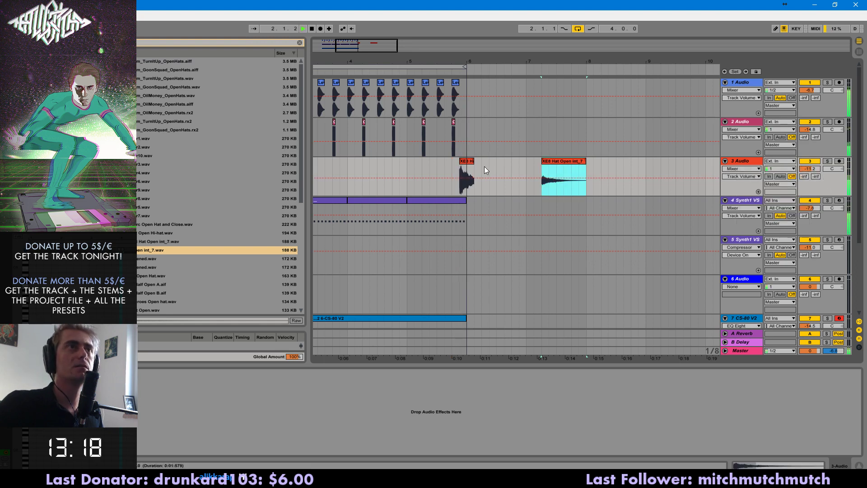
key("Delete")
left_click_drag(469, 161, 466, 161)
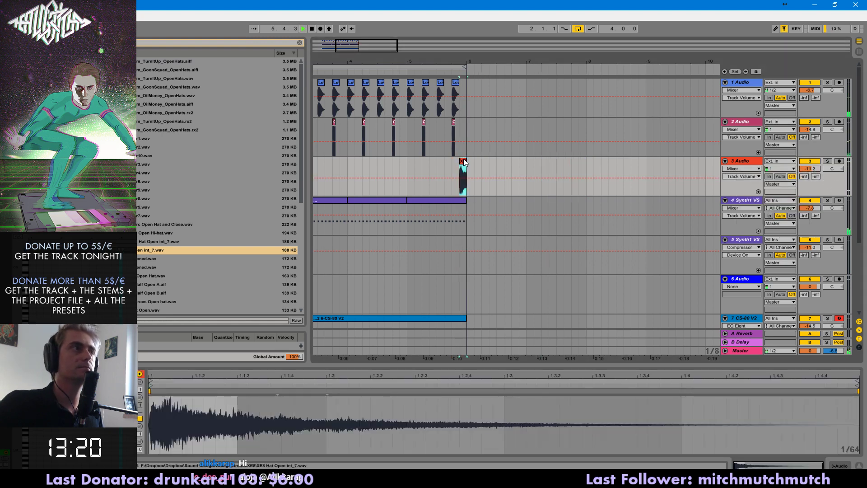
- Start and stop playback repeatedly around the hat hit at the loop's end to check how it sounds
key("space")
key("space")
key("space")
key("space")
key("space")
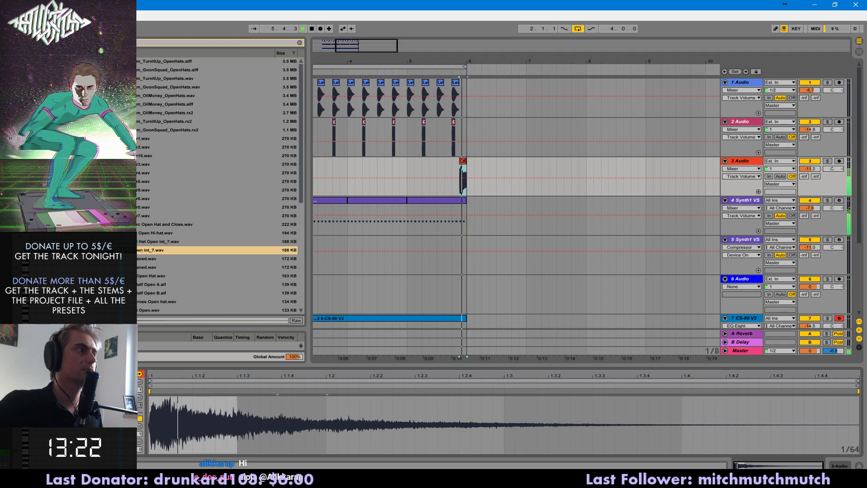
key("space")
key("space")
key("space")
key("space")
key("space")
key("space")
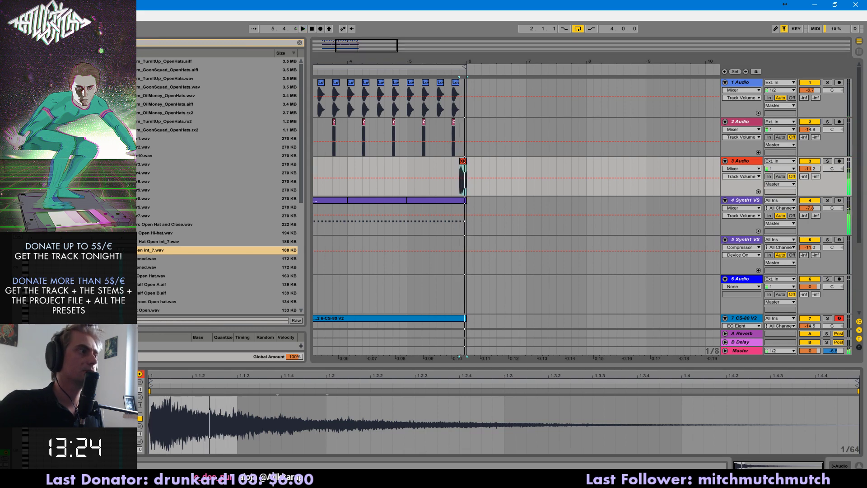
- Lower the hat track's volume to -14.2 dB and restart playback of the loop
left_click(447, 169)
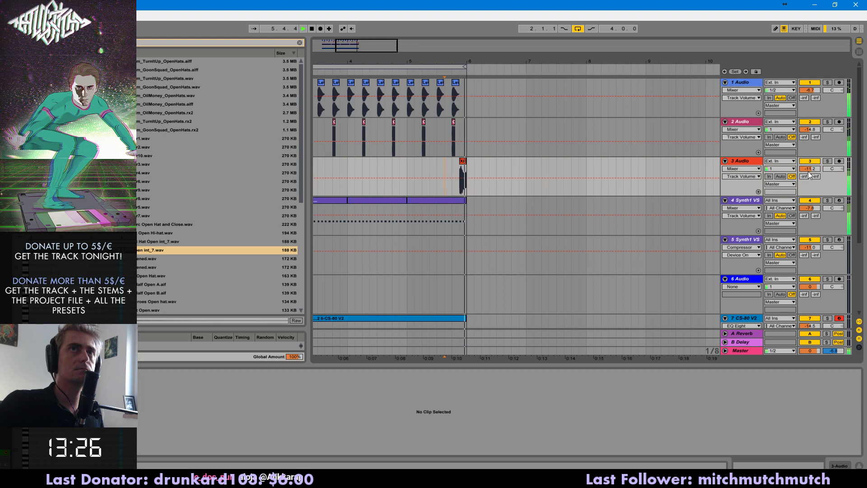
key("space")
key("ctrl+f")
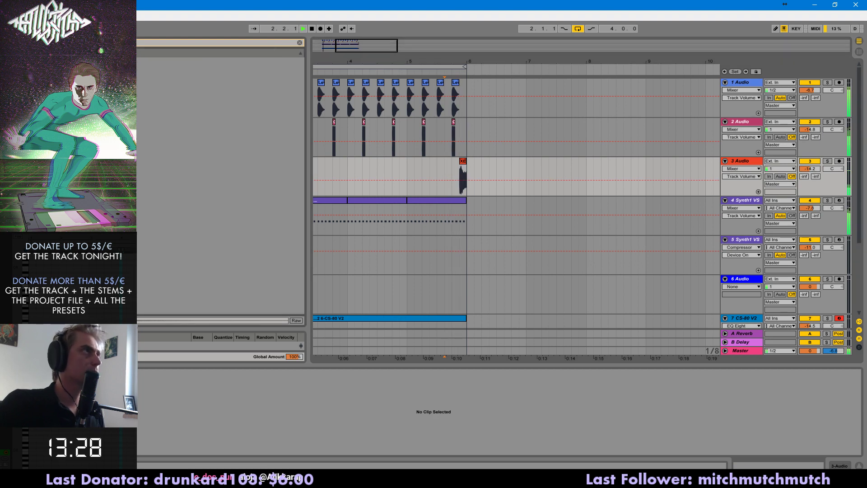
- Add a Compressor followed by an EQ Eight to the open hat track while the loop plays
key("Escape")
scroll(137, 119, "up", 2)
double_click(139, 98)
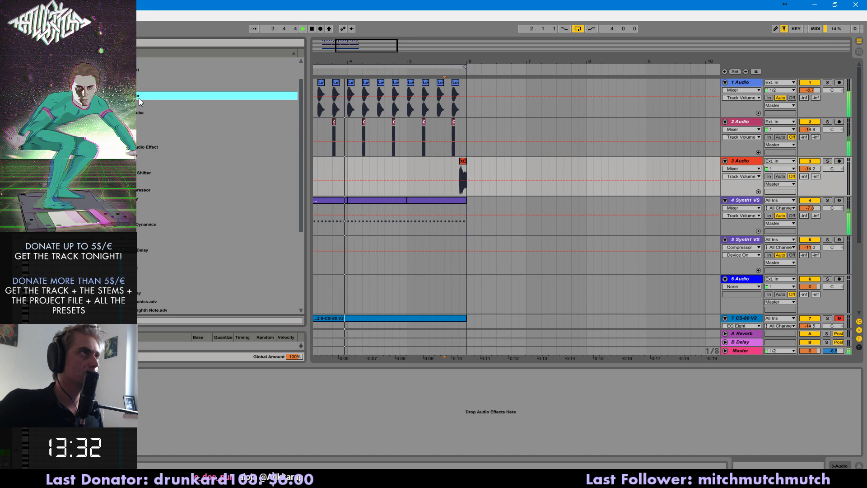
left_click(460, 169)
key("space")
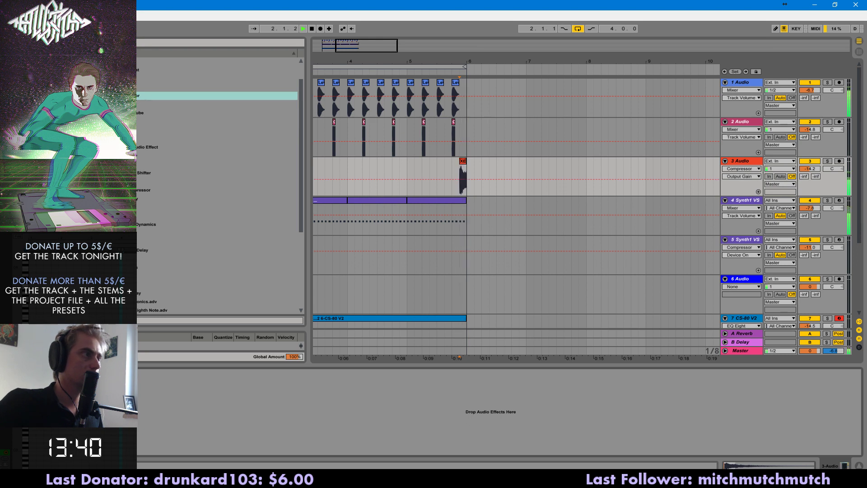
left_click_drag(127, 121, 175, 417)
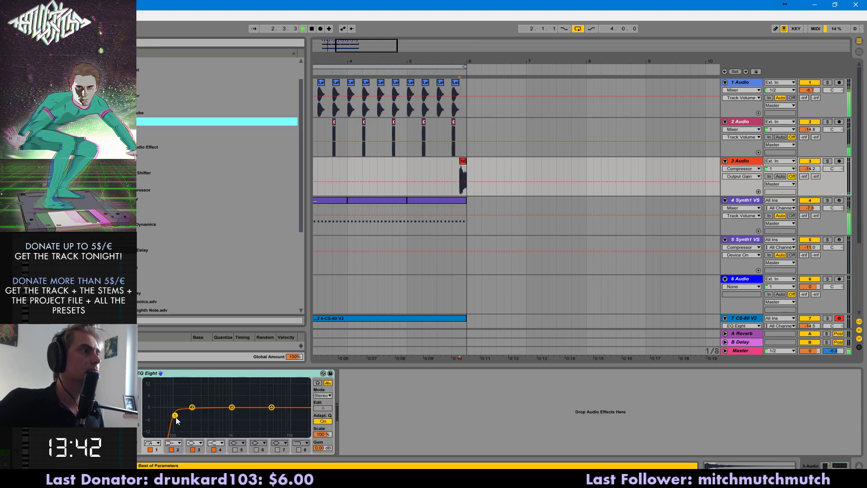
left_click(435, 167)
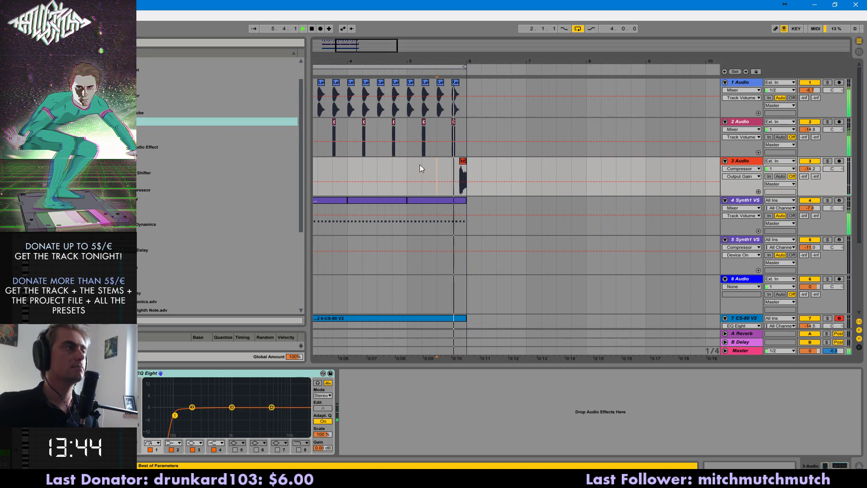
- Insert a new audio track below the open hat track and stop playback
key("ctrl+2")
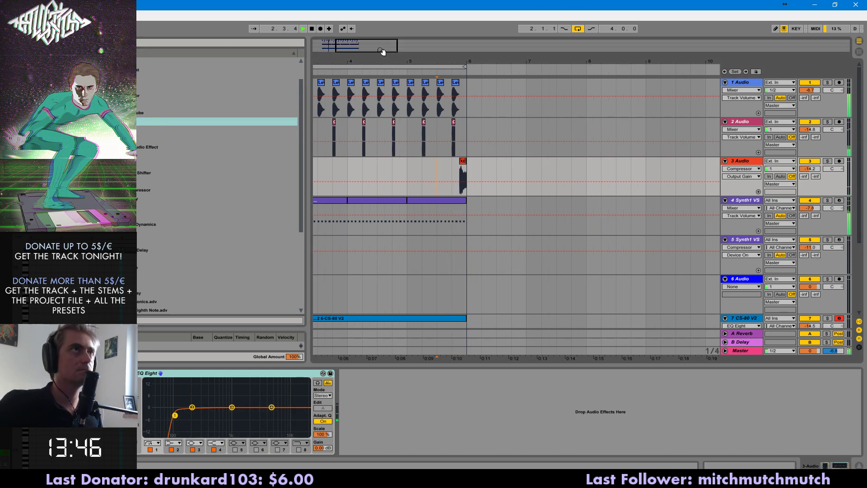
left_click_drag(381, 50, 381, 40)
key("ctrl+t")
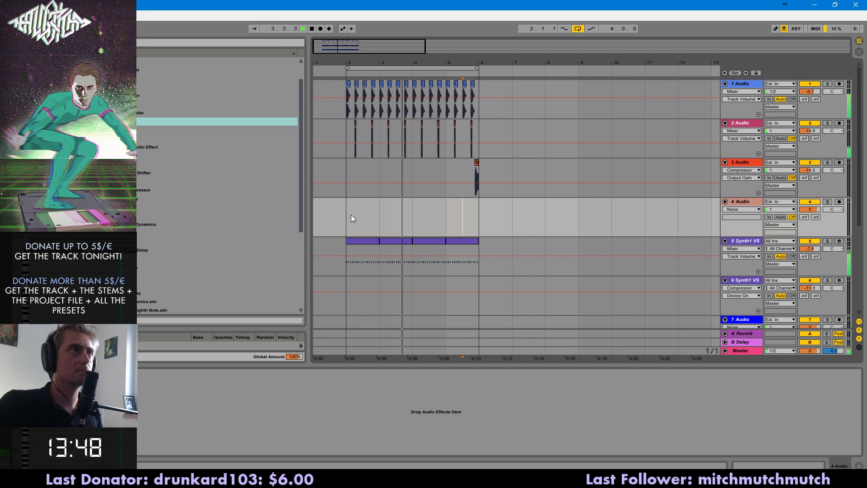
key("space")
- Audition the hat loop samples in the browser one after another to find one for the new track
key("Return")
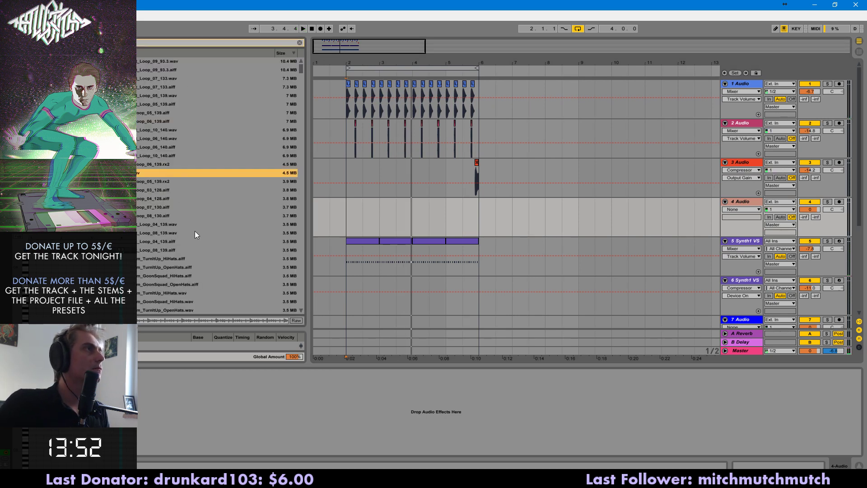
key("Down")
scroll(194, 249, "down", 2)
key("Down")
key("Down")
key("Down")
key("Down")
key("Down")
key("Down")
key("Down")
key("Down")
key("Down")
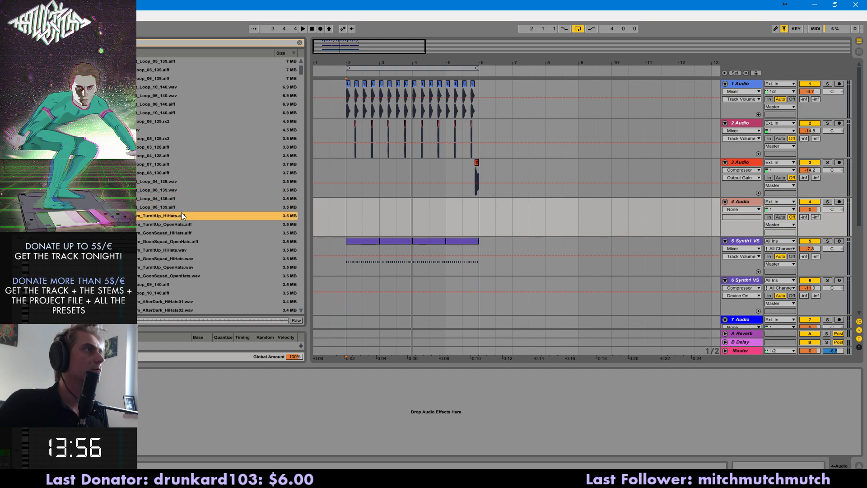
- Place the PLEV2_Hat_Loop_08_139 sample on the new audio track starting at bar 2 and open its clip view
left_click_drag(167, 207, 349, 220)
left_click(402, 195)
left_click(403, 202)
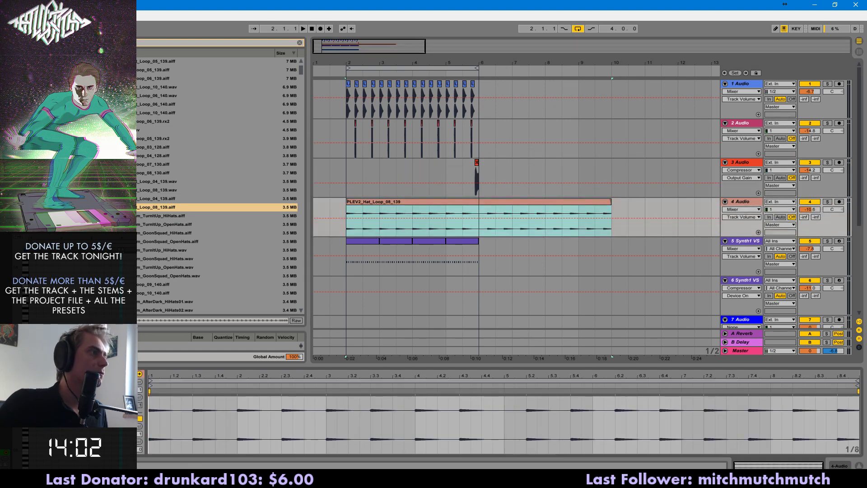
- Adjust the hat loop clip's original tempo by halving until the sample spans two bars, and play the loop
left_click(105, 420)
left_click(105, 420)
left_click(89, 420)
left_click(88, 420)
left_click(89, 420)
left_click(88, 420)
key("space")
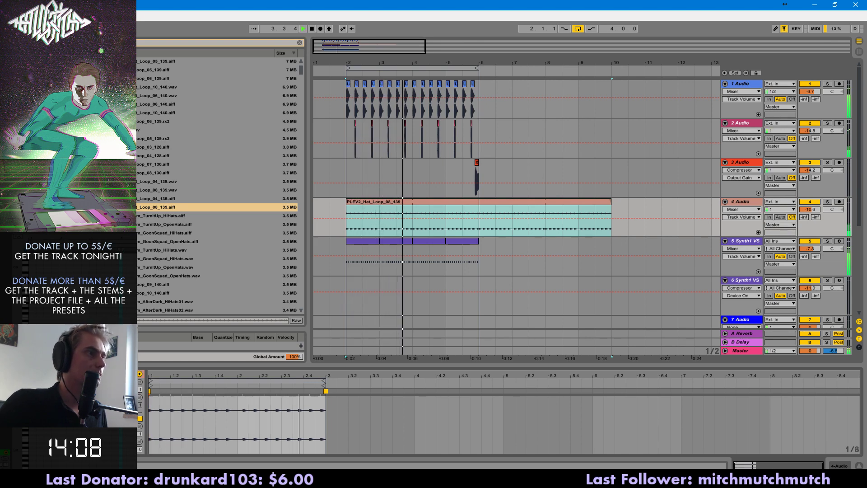
- Duplicate the first two bars of the hat loop clip from bars 2-4 to bars 4-6
left_click(345, 228)
left_click_drag(345, 229, 378, 224)
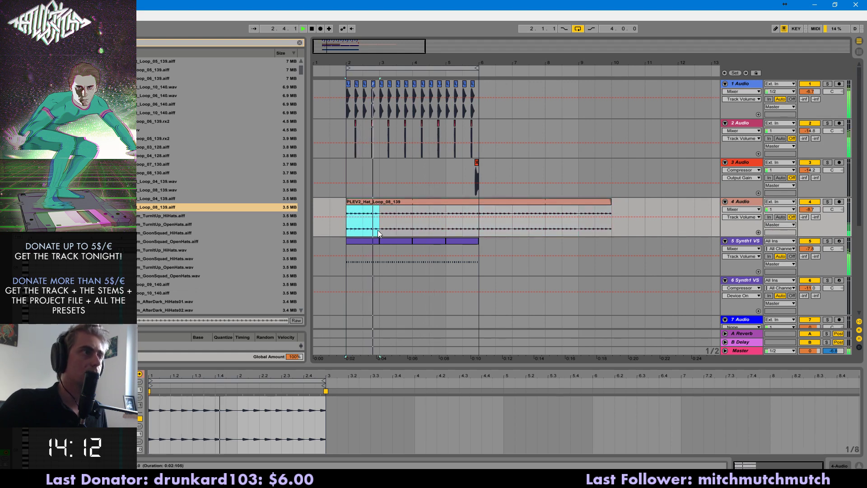
left_click(409, 234, "shift")
left_click_drag(410, 234, 411, 233)
key("ctrl+d")
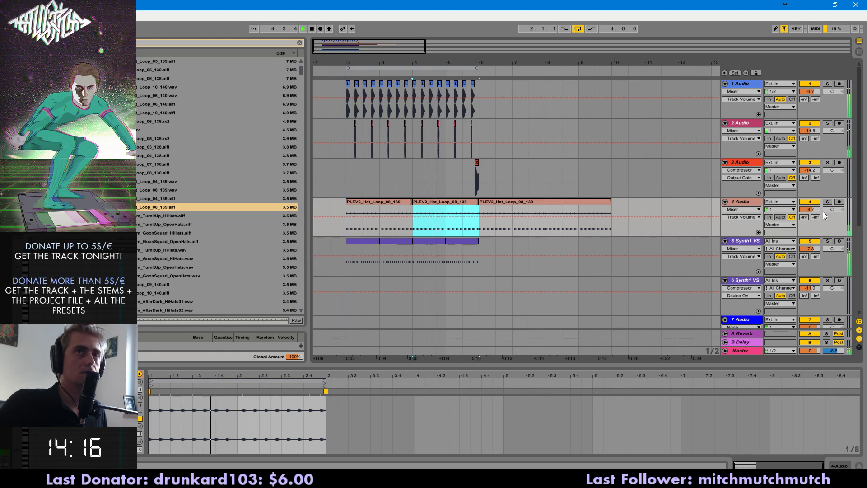
- Set the hat loop track's volume to -7.0 dB and the open hat track's volume to -17.0 dB
left_click_drag(818, 211, 818, 212)
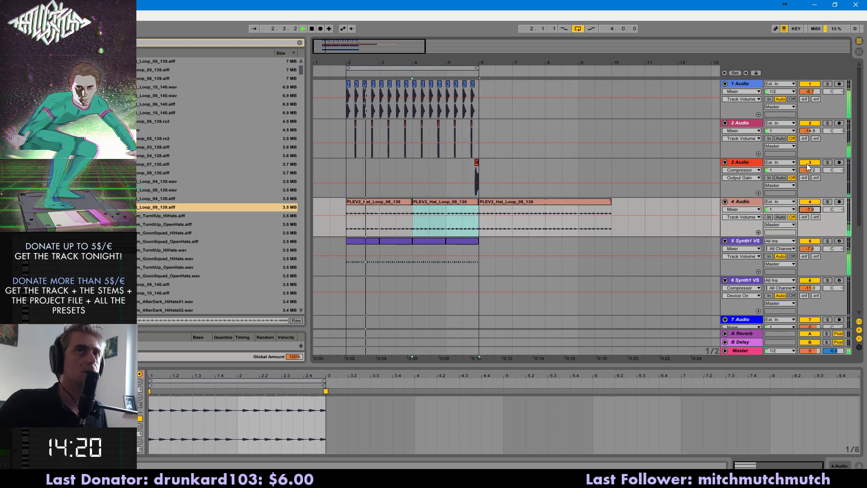
left_click_drag(808, 169, 809, 177)
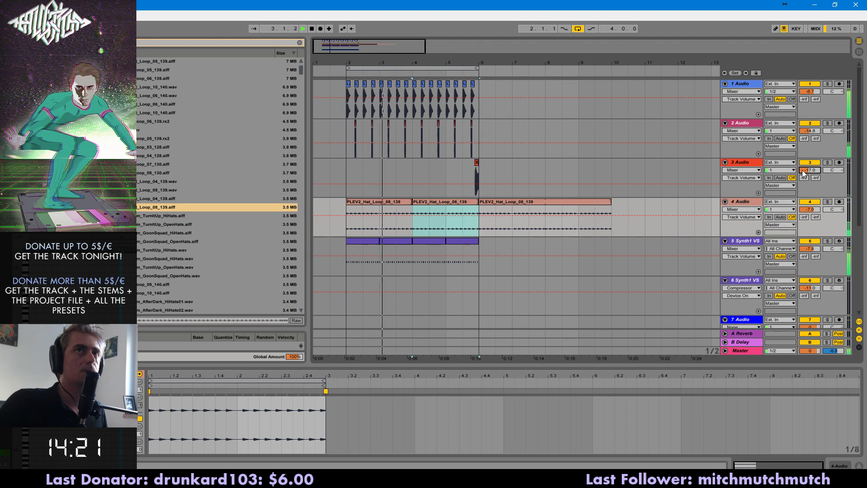
- Duplicate bars 2 to 6 of all tracks into bars 6 to 10
left_click(478, 109)
left_click_drag(484, 110, 345, 361)
key("ctrl+d")
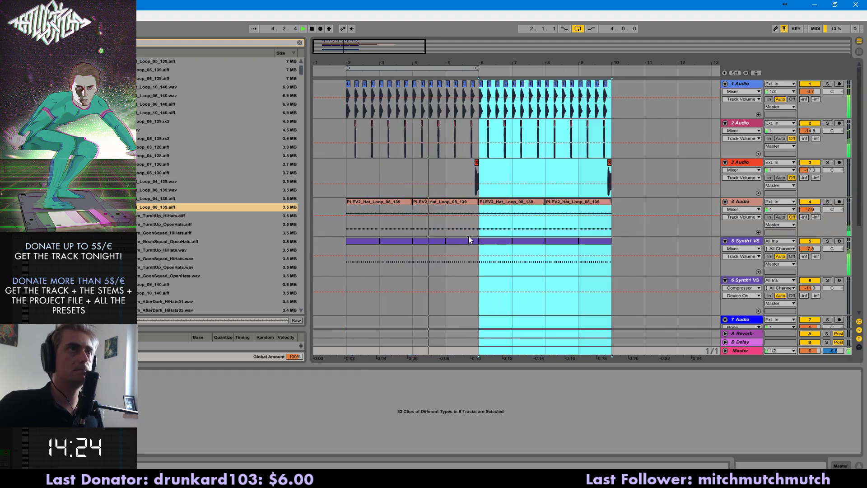
left_click(645, 189)
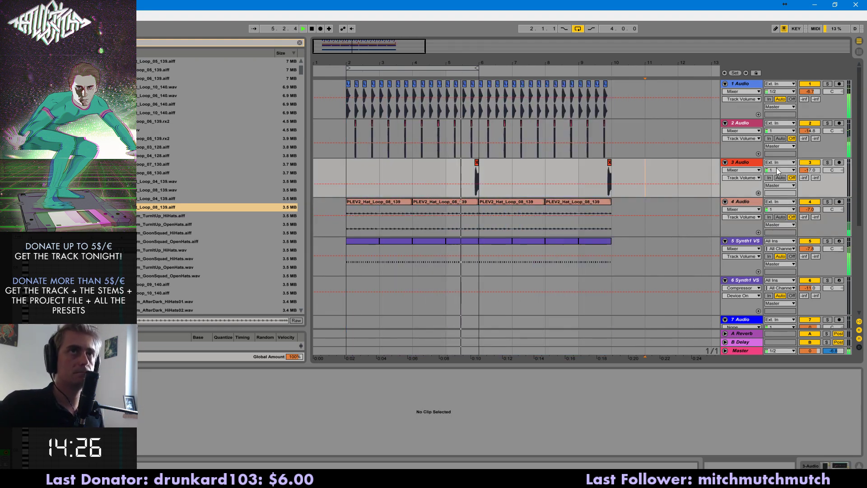
- Copy a kick hit and place the extra kick one sixteenth after the last beat of bar 5
scroll(476, 96, "up", 6)
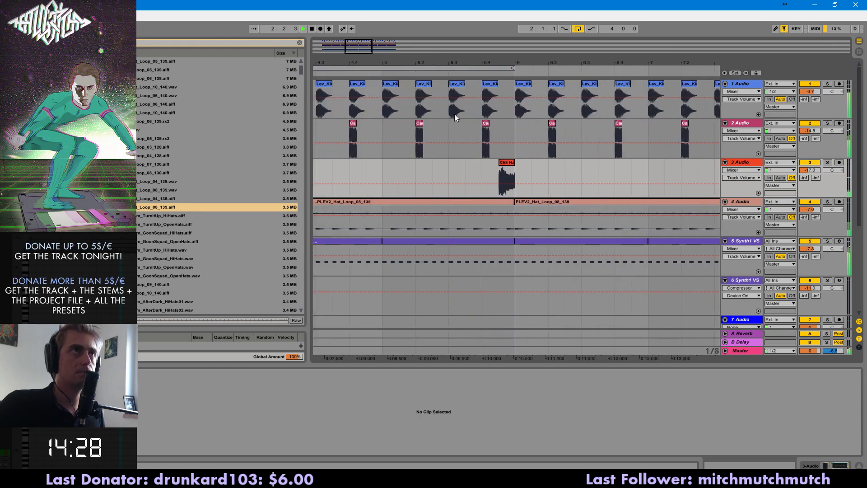
left_click(454, 113)
key("ctrl+c")
left_click(489, 111)
key("ctrl+v")
left_click(476, 109)
key("space")
key("space")
left_click_drag(498, 86, 506, 86)
- Play the end of bar 5 repeatedly to check how the extra kick hit sounds
left_click(477, 103)
key("space")
key("space")
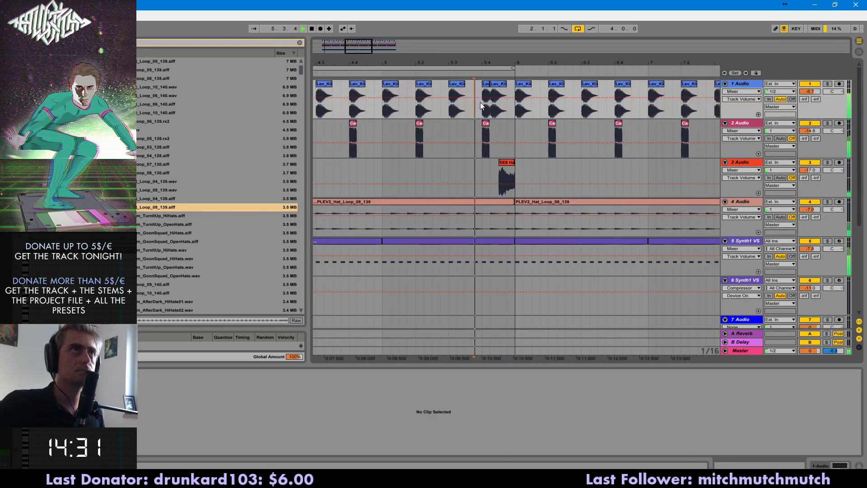
left_click(504, 90)
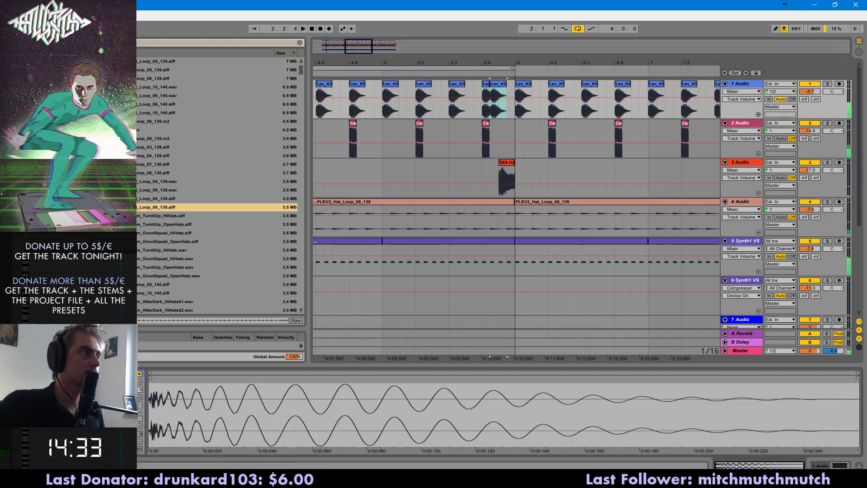
left_click(475, 136)
key("space")
key("space")
- Duplicate bars 2 to 6 of all tracks, including the extra kick, into bars 6 to 10
double_click(377, 52)
left_click_drag(484, 107, 351, 360)
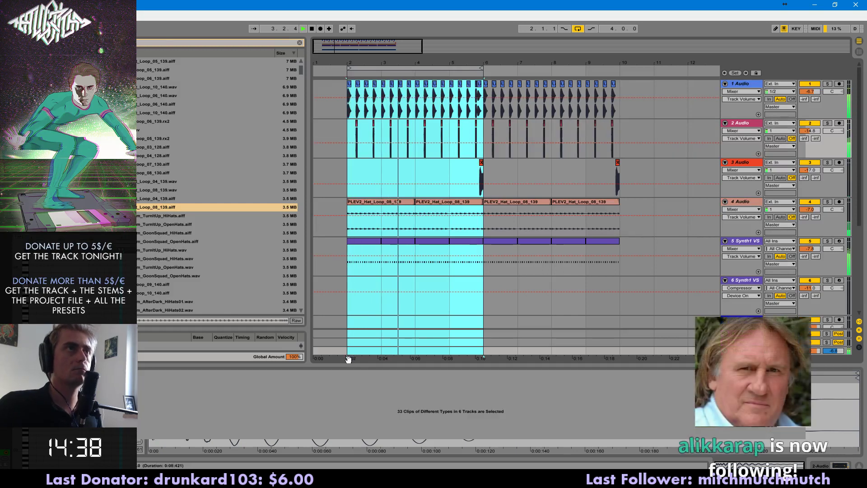
key("ctrl+d")
- Insert a MIDI track below the CS-80 V2 track and switch off the arrangement loop
scroll(771, 235, "down", 5)
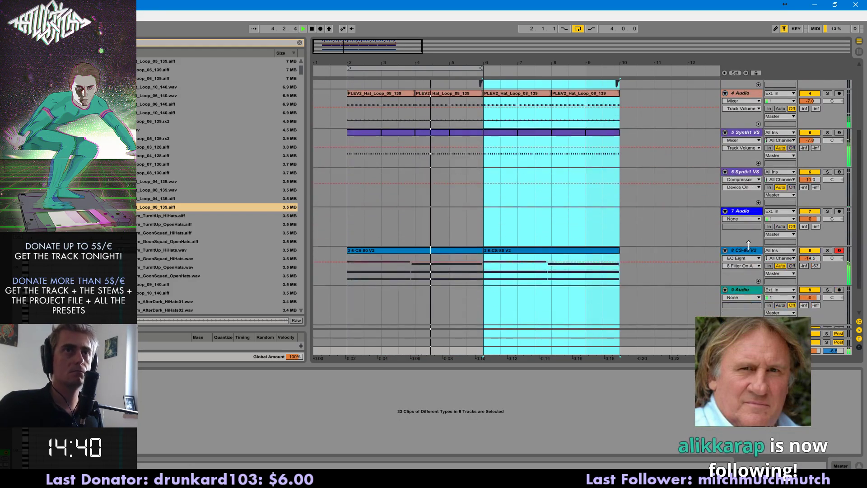
right_click(745, 248)
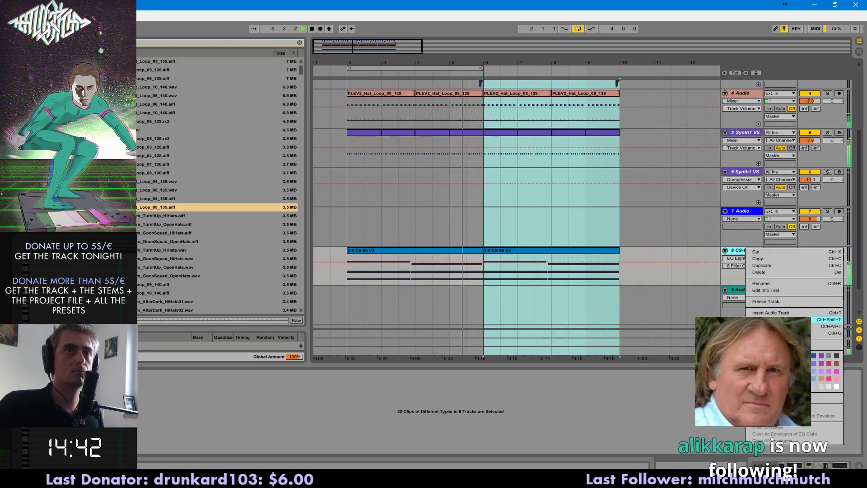
left_click(768, 320)
left_click(575, 28)
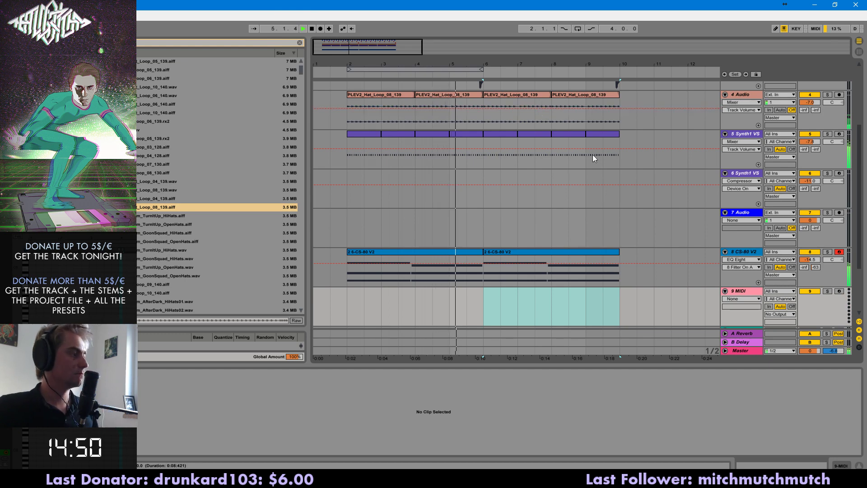
- Stop playback, view the second CS-80 V2 clip's notes and set the insertion point at bar 6 on the new MIDI track
key("space")
left_click(524, 252)
left_click(736, 291)
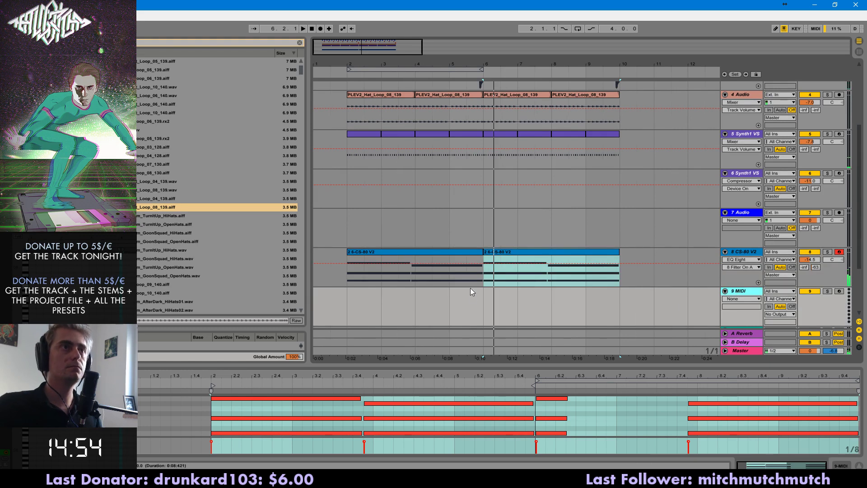
left_click(490, 302)
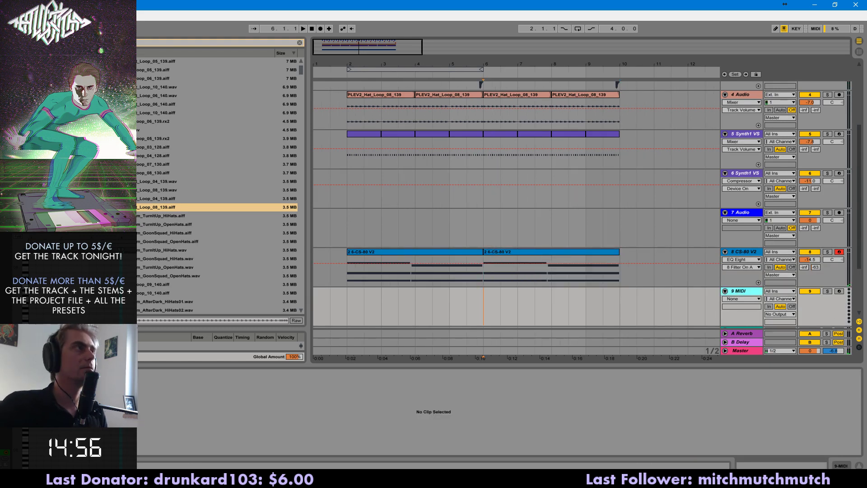
- Find the Analog instrument in the browser and load it on the new MIDI track
key("ctrl+f")
type("syn")
left_click(27, 113)
scroll(140, 192, "up", 2)
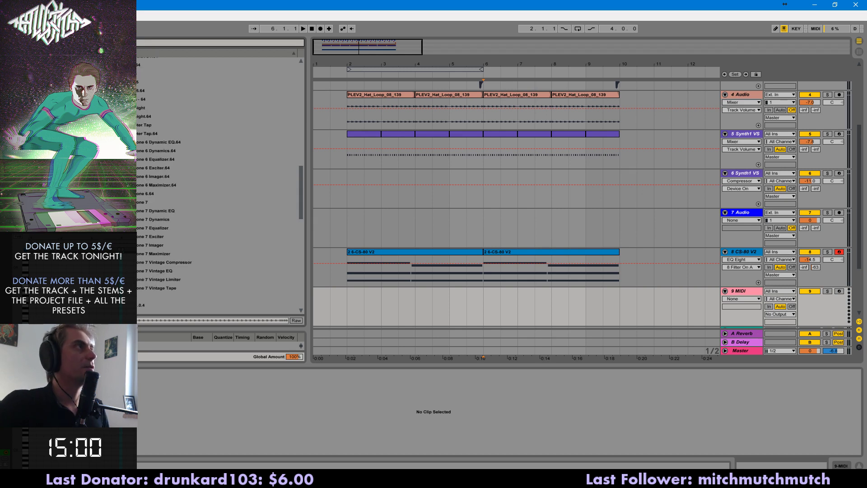
left_click(28, 87)
scroll(140, 64, "up", 1)
left_click(27, 79)
left_click(120, 61)
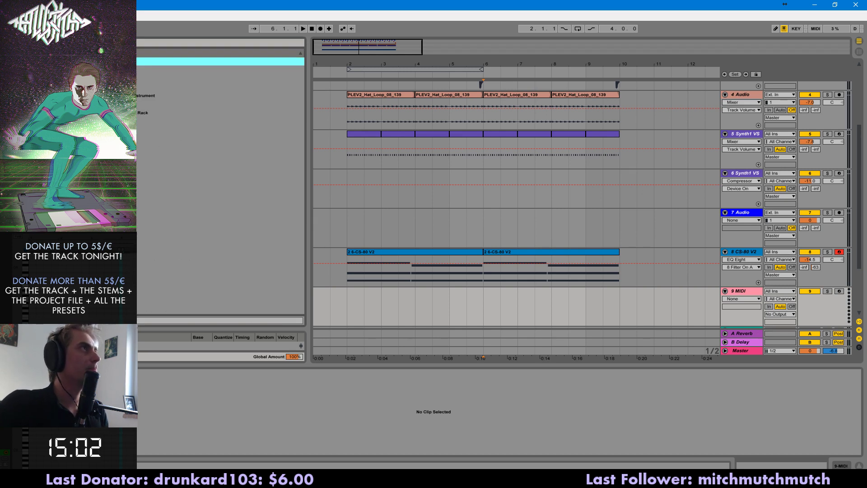
- Set the Analog track's volume to -11.1 dB and lower its first filter's frequency to about 181 Hz
left_click_drag(813, 299, 812, 316)
key("space")
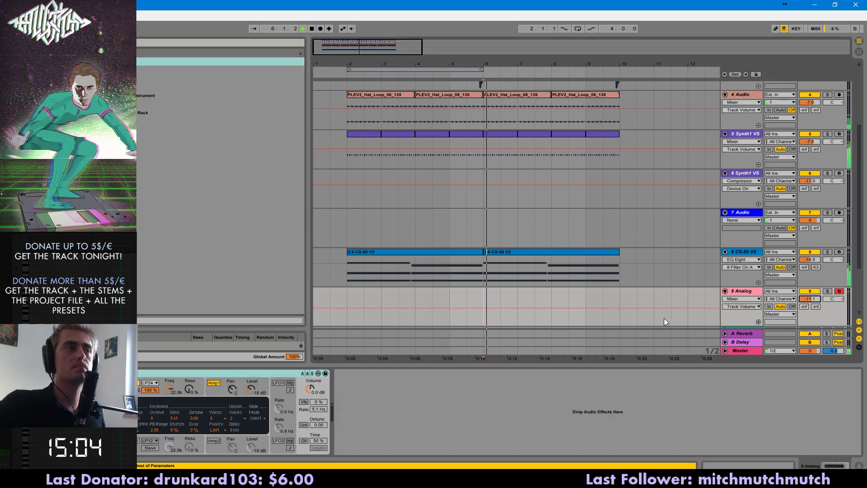
left_click_drag(179, 394, 179, 404)
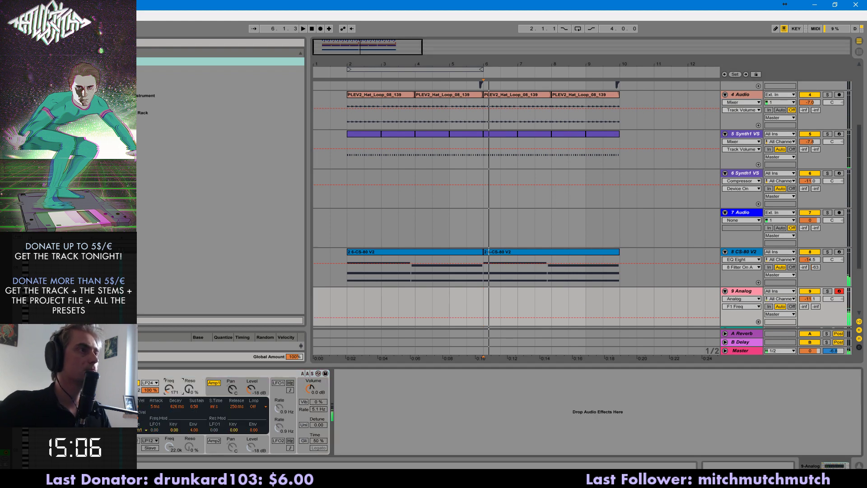
- Add a Reverb to the Analog track with an 11.2 s decay time and 30 % Dry/Wet
left_click(27, 87)
scroll(145, 267, "down", 3)
double_click(132, 251)
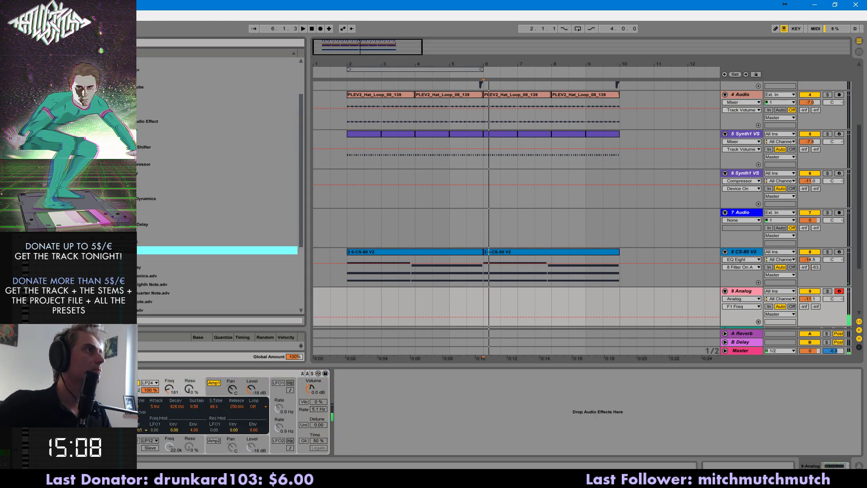
left_click_drag(453, 443, 452, 429)
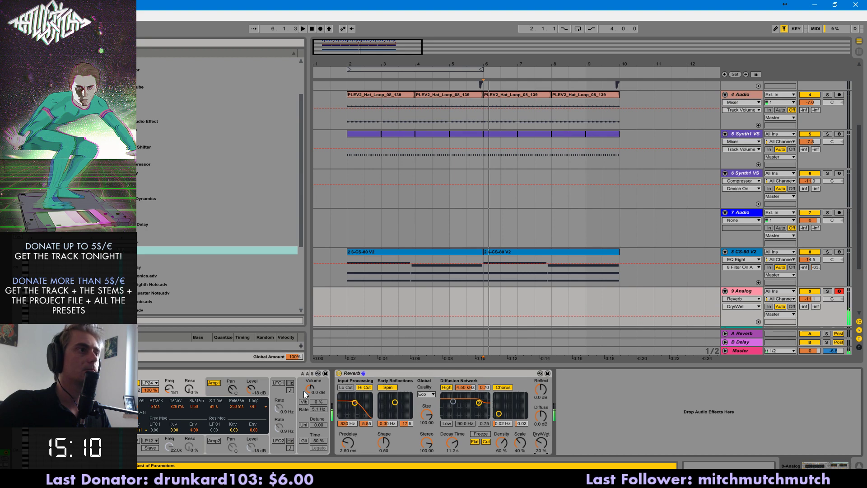
- Set Analog's Amp1 level to -12 dB, first filter frequency to 248 Hz and resonance to 29 % while playing the track
left_click_drag(248, 392, 245, 385)
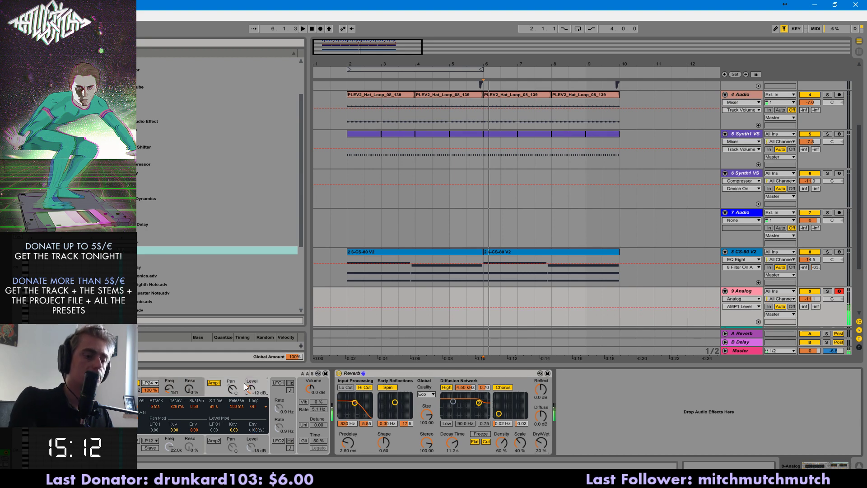
key("space")
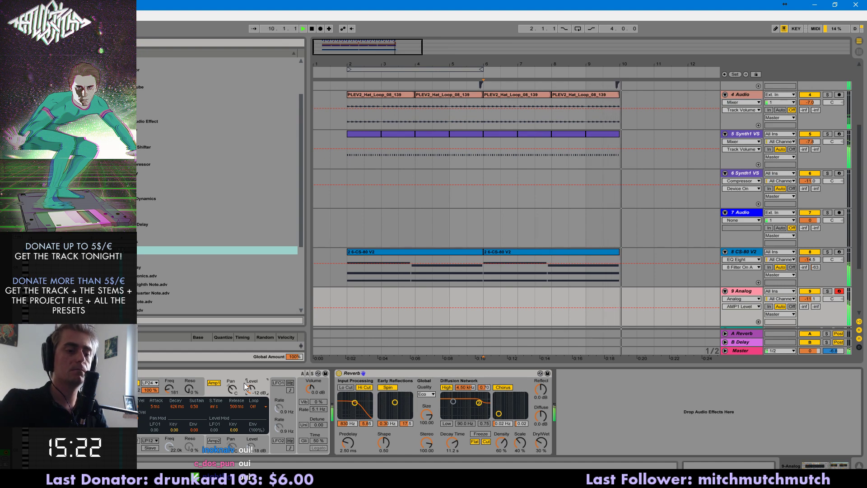
key("space")
key("space")
left_click_drag(171, 385, 192, 370)
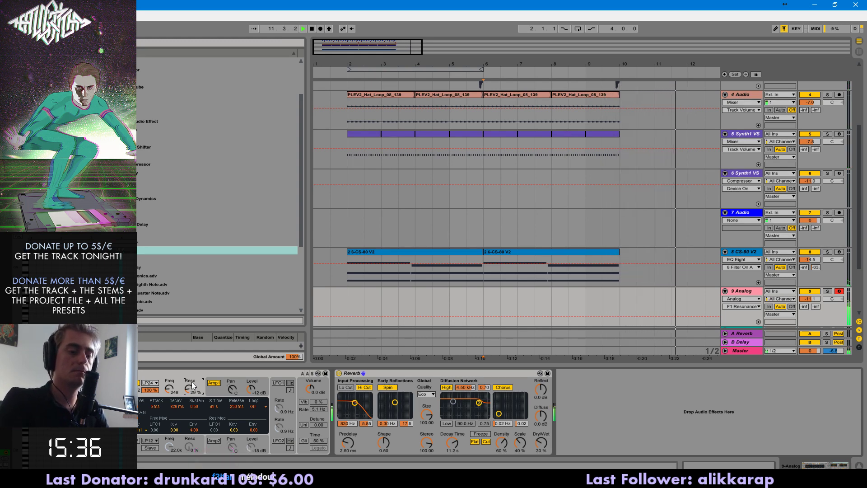
key("space")
- Add a Ping Pong Delay before the Reverb with 52 % Feedback and 36 % Dry/Wet, and set the Reverb's Dry/Wet to 12 %
left_click_drag(143, 225, 335, 296)
left_click(340, 374)
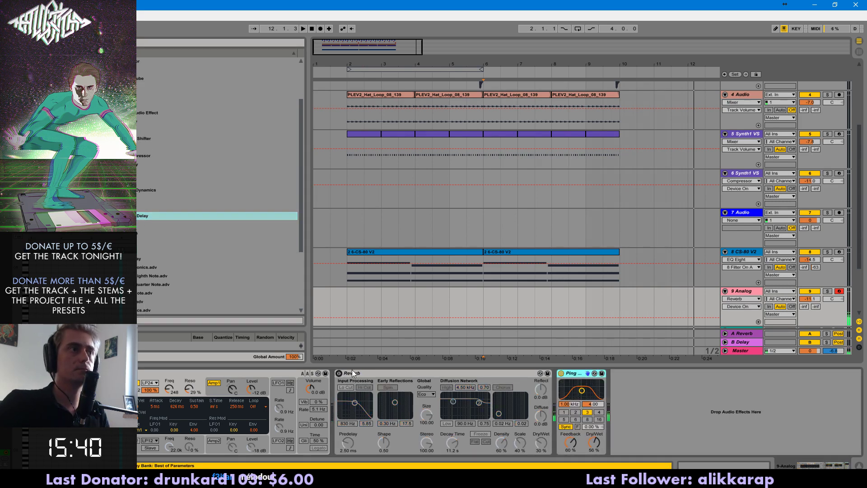
left_click_drag(357, 373, 417, 373)
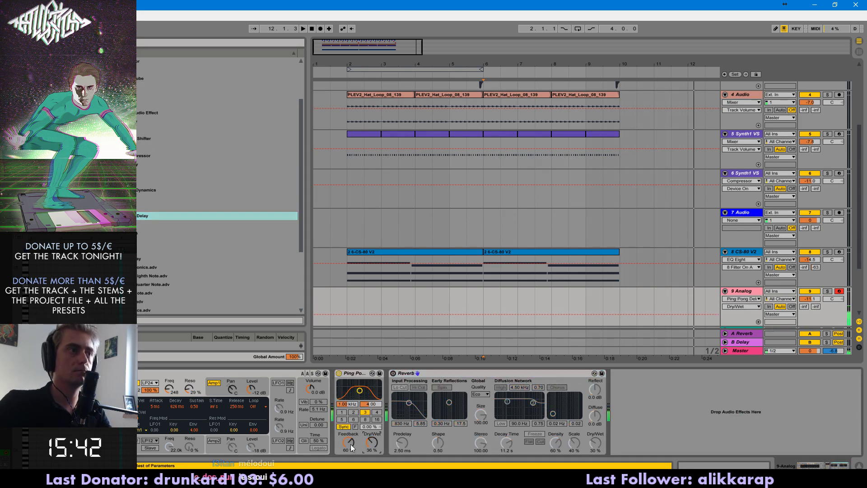
left_click(393, 374)
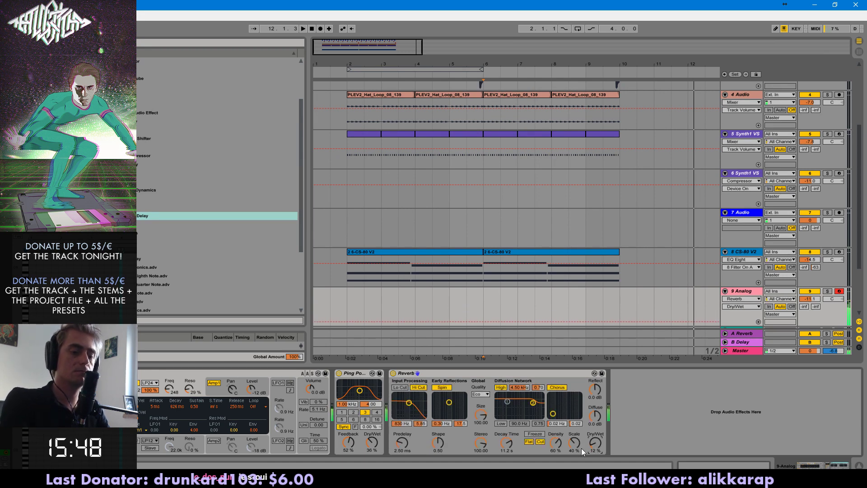
- Set Analog's first filter envelope to 3.18 s decay, 0.37 sustain, 763 ms release, and its amp envelope to 1.82 s, 0.53, 9.72 s
key("space")
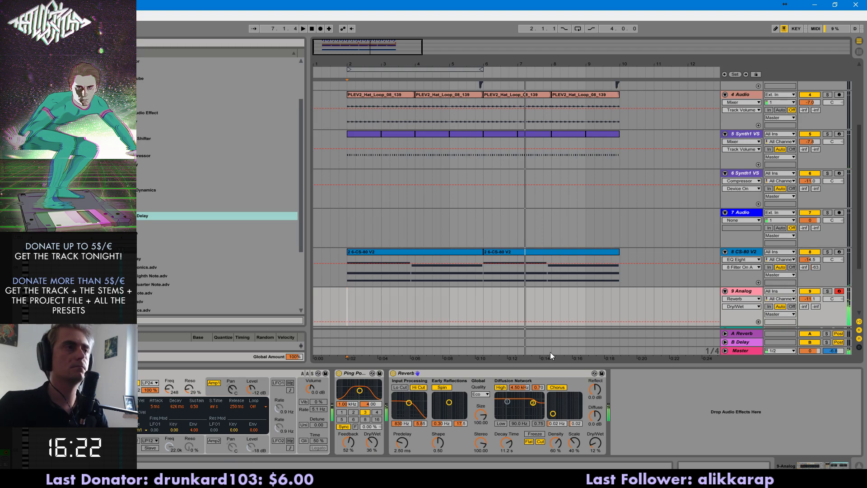
left_click(220, 394)
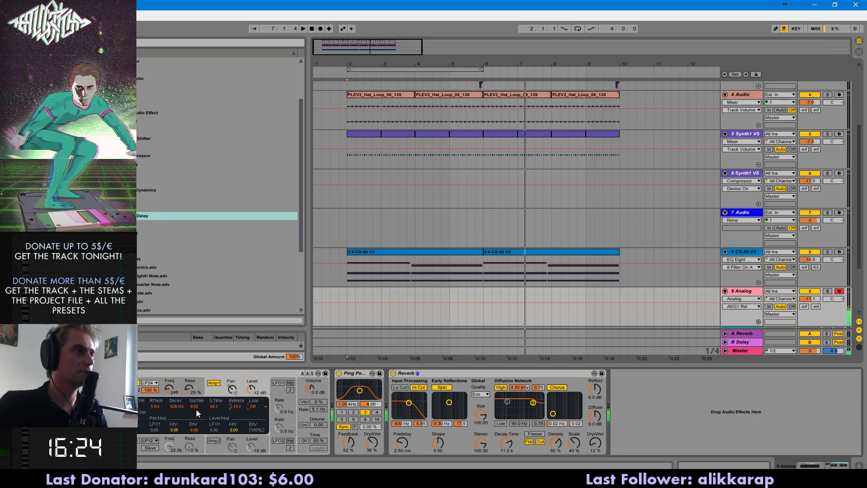
left_click(180, 385)
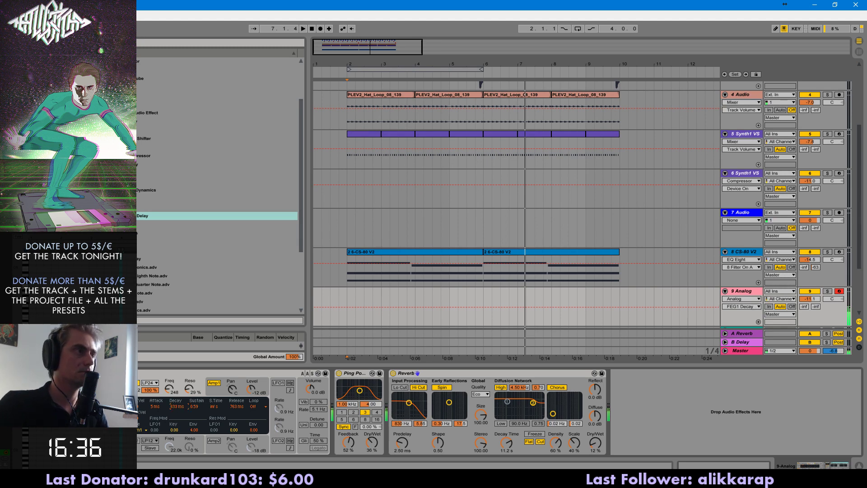
left_click_drag(194, 406, 194, 408)
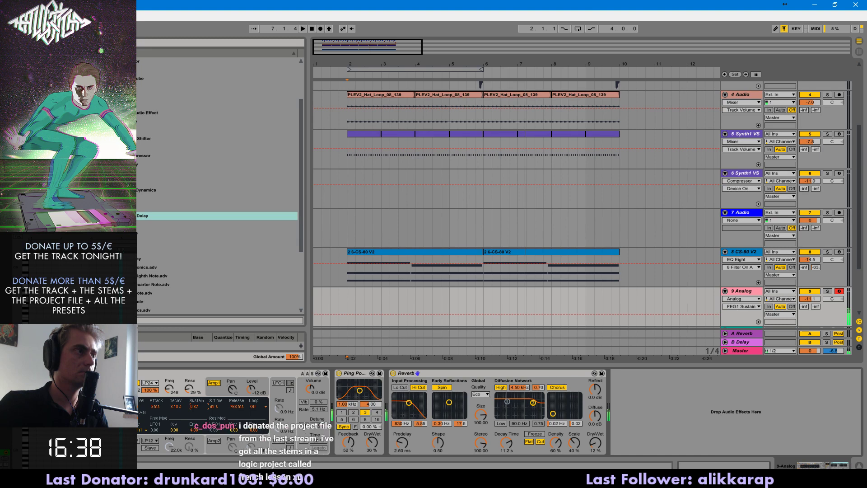
left_click(207, 389)
left_click(195, 406)
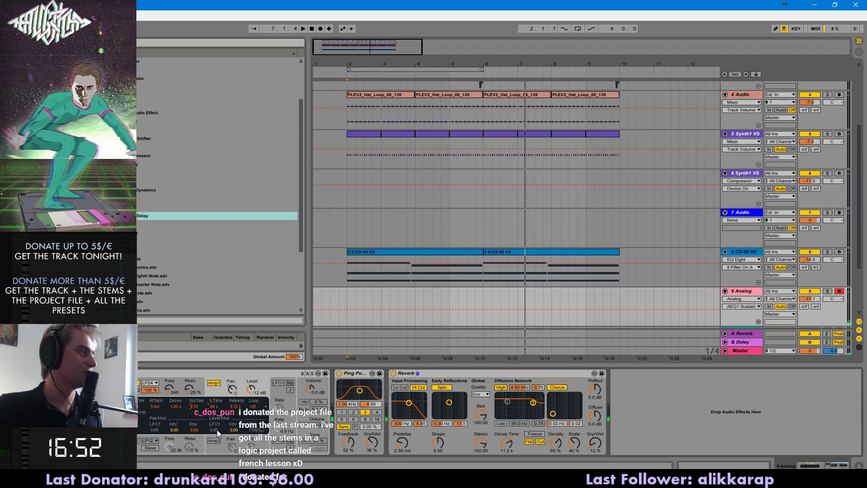
- Record a MIDI part on the Analog track from bar 5 to about bar 10 over the playing arrangement
left_click(458, 308)
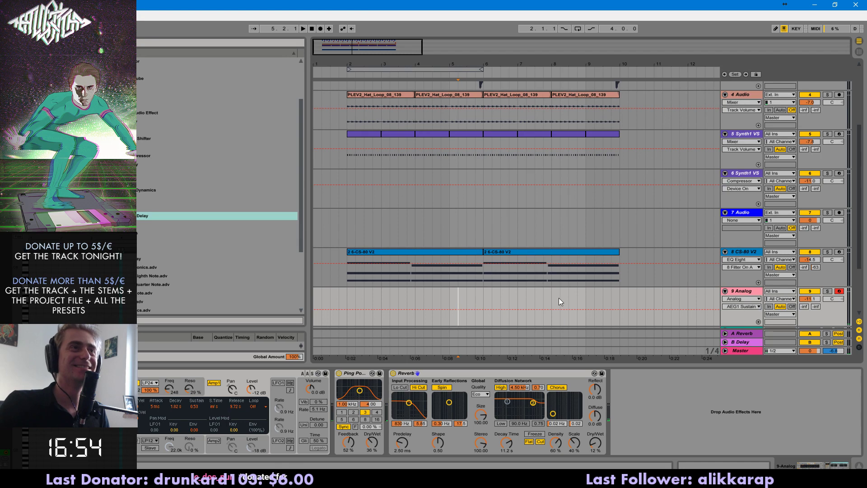
key("space")
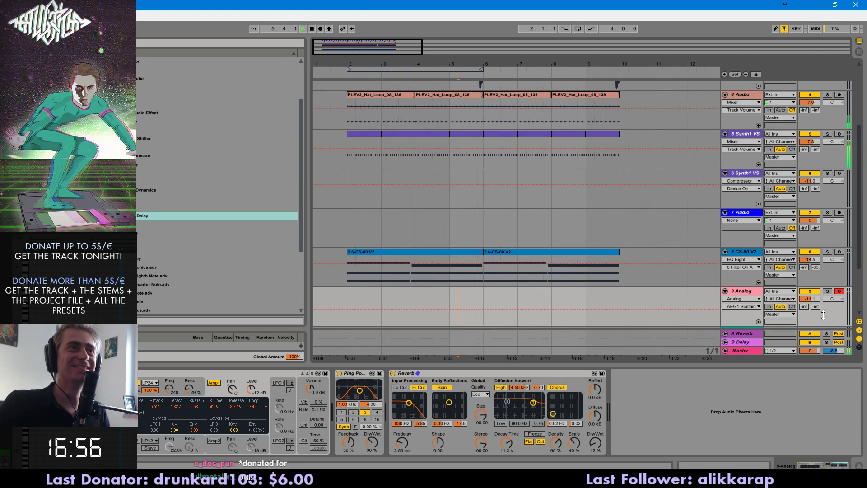
left_click(449, 301)
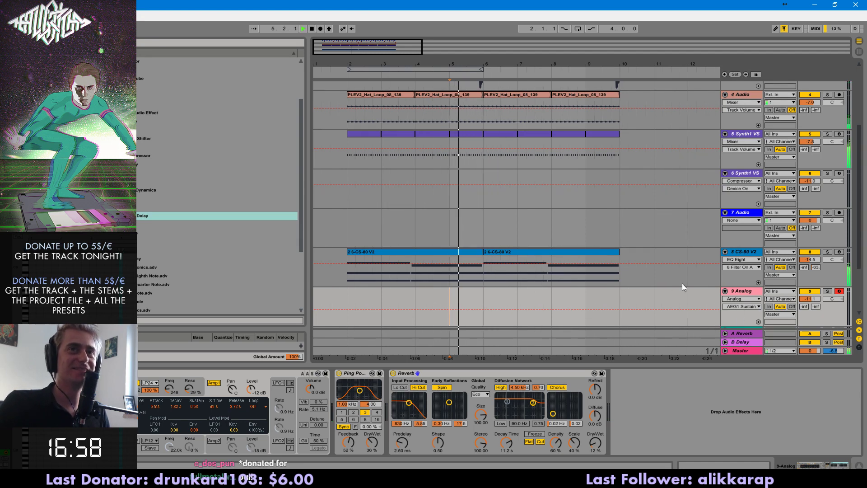
key("F9")
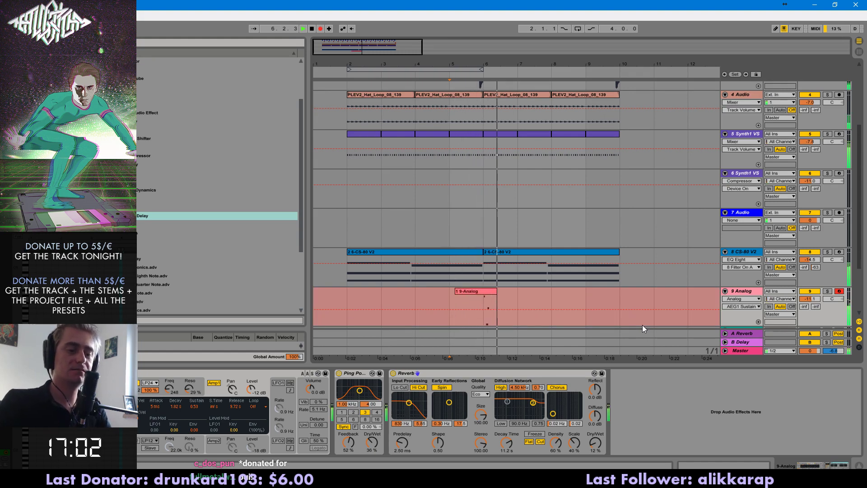
key("space")
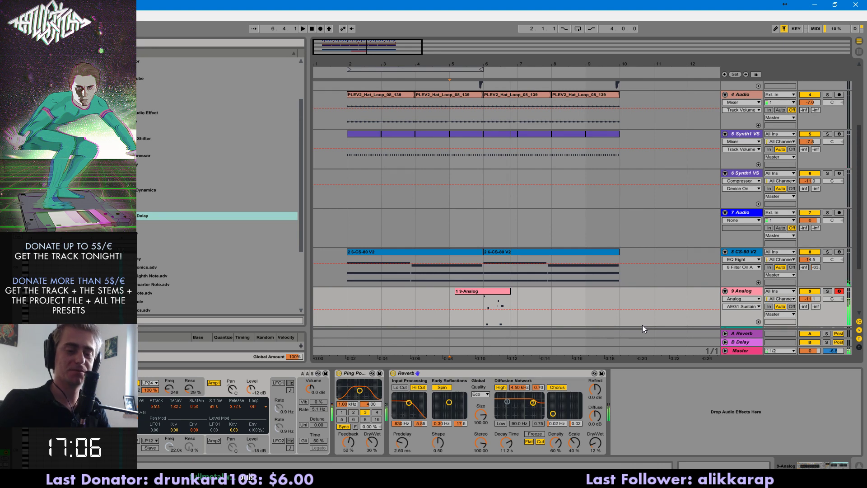
key("F9")
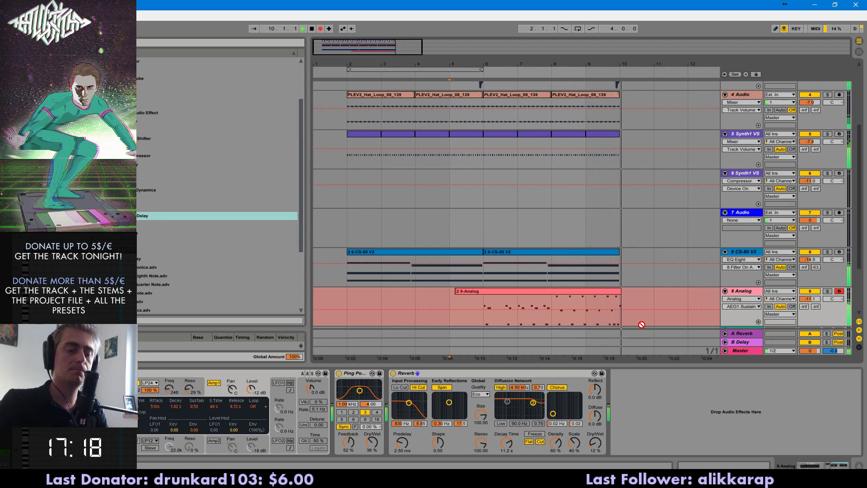
key("space")
- Copy bar 7 of the Analog recording over bar 6 and consolidate bars 6 to 10 into one clip
left_click_drag(518, 300, 551, 302)
key("ctrl+c")
left_click(484, 301)
key("ctrl+v")
left_click_drag(485, 302, 622, 305)
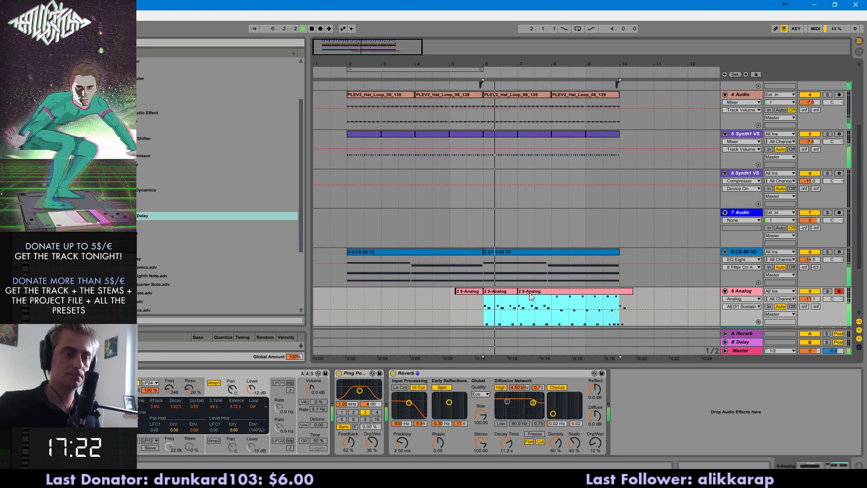
key("ctrl+j")
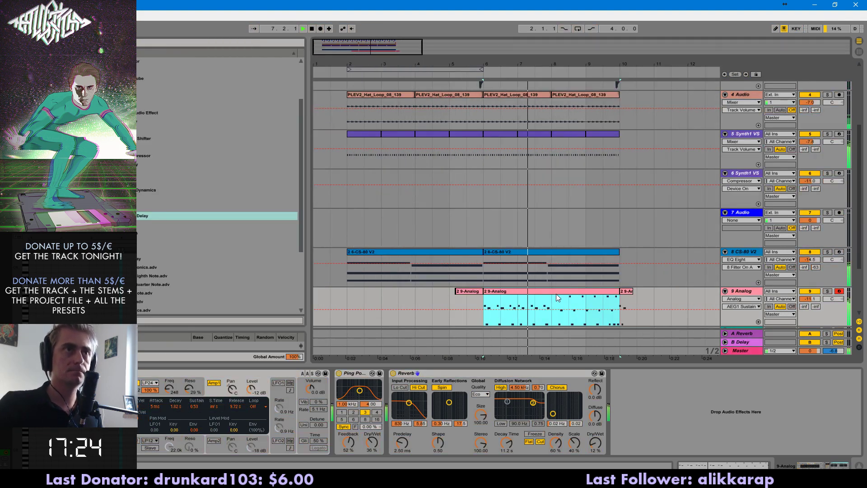
- Delete the beginning of the Analog recording up to bar 8
double_click(557, 291)
key("space")
left_click_drag(518, 307, 550, 307)
left_click_drag(552, 307, 473, 302)
key("Delete")
- Record a new take of the Analog part, starting from bar 5 and playing through bar 10
left_click(443, 304)
key("space")
key("space")
key("space")
key("F9")
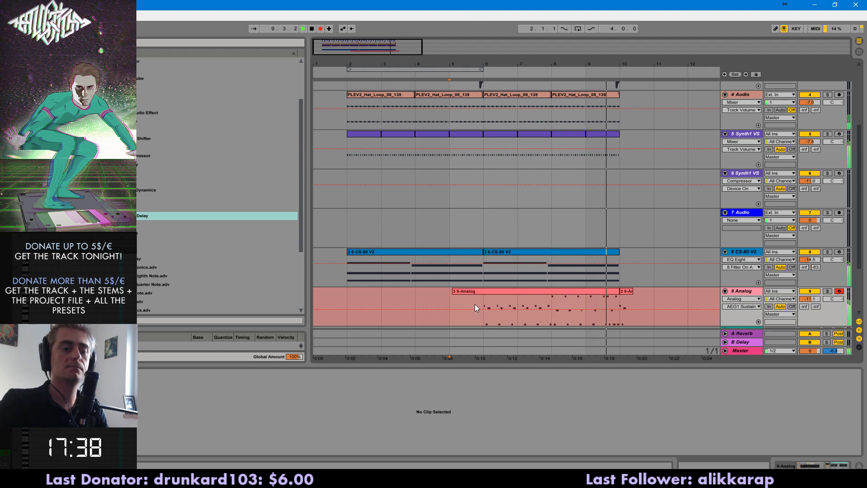
key("space")
- Split the new Analog recording at bar 6 and delete its lead-in, keeping bars 6 to 10
left_click_drag(625, 297, 485, 308)
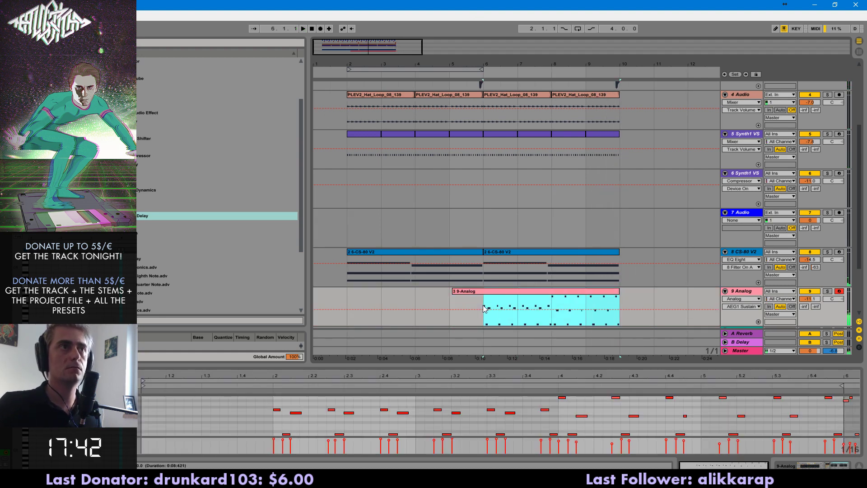
key("ctrl+e")
key("space")
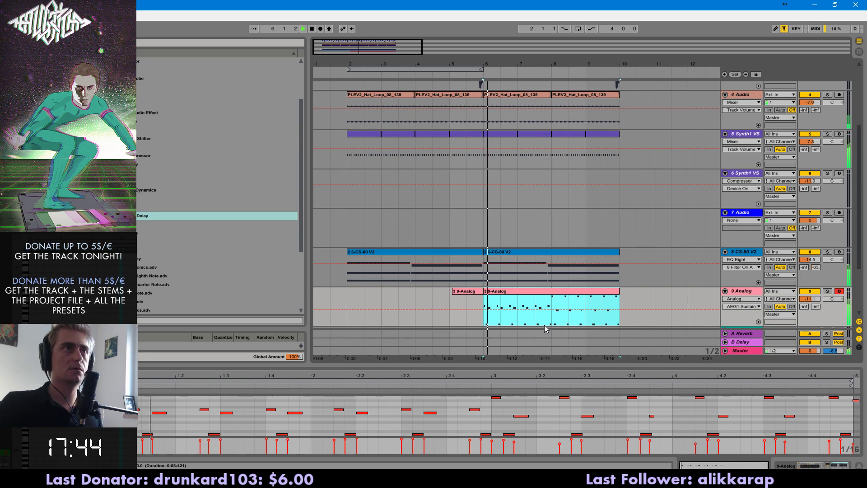
left_click(466, 290)
key("Delete")
- Lengthen the very short note just before bar 4 inside the Analog clip
left_click(546, 289)
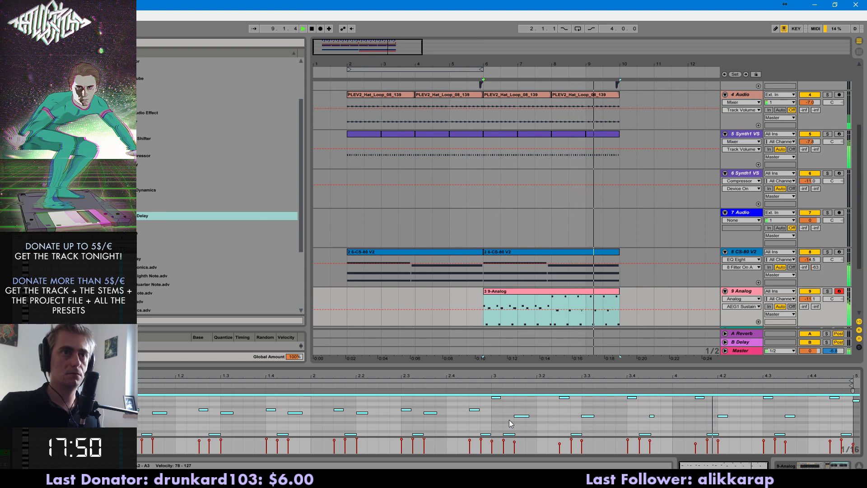
left_click(690, 405)
left_click(653, 415)
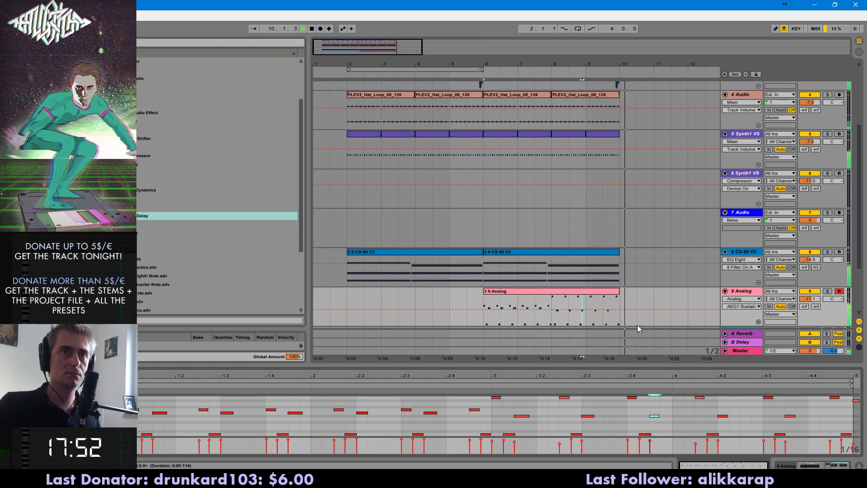
- Lower Analog's first filter frequency to 96 Hz while the track plays
left_click(741, 291)
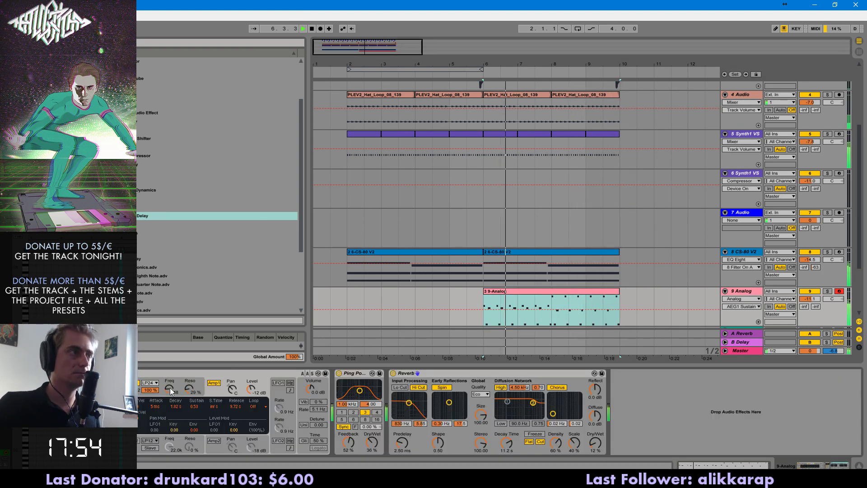
left_click(173, 389)
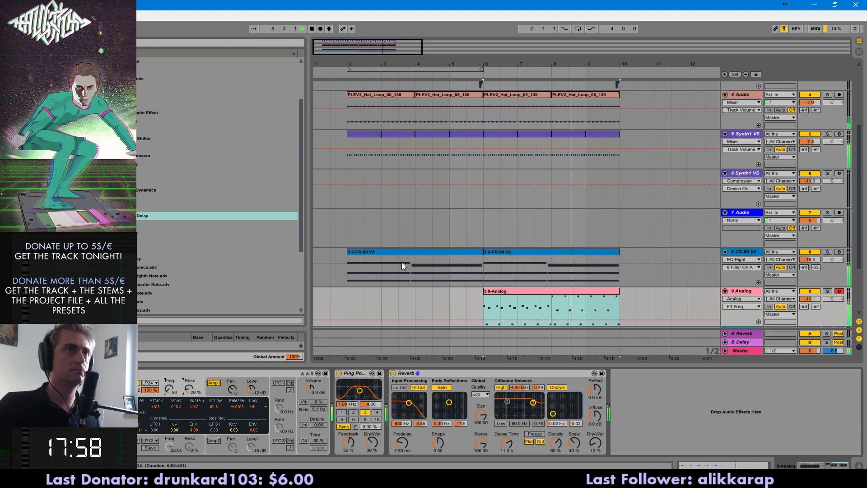
- Duplicate bars 6 to 10 of all tracks, from the kick to the Analog part, into bars 10 to 14
scroll(552, 266, "up", 2)
scroll(513, 185, "up", 2)
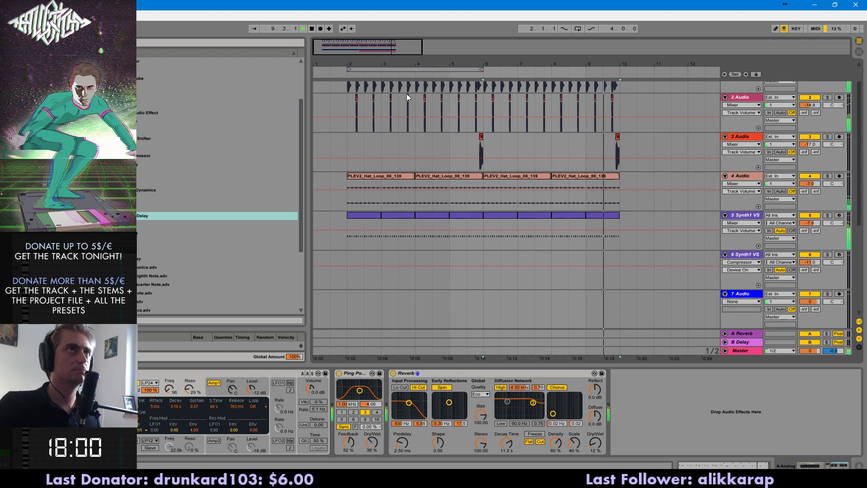
scroll(452, 105, "up", 1)
left_click(484, 94, "shift")
key("ctrl+d")
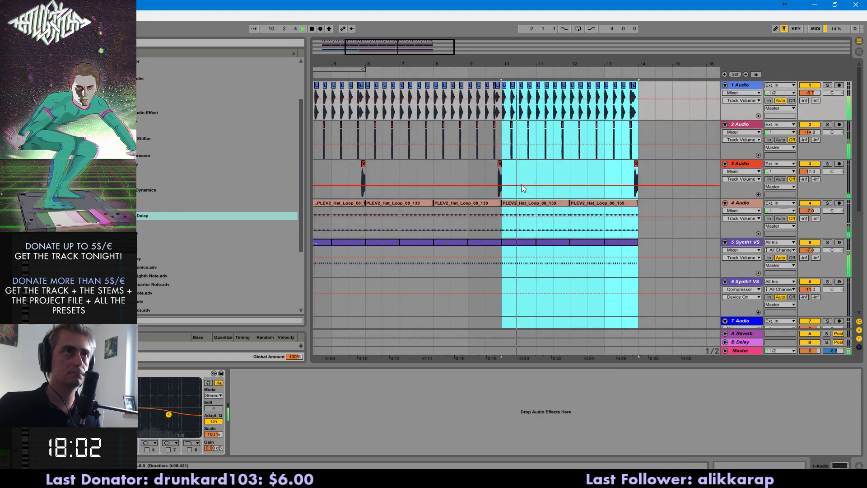
scroll(522, 216, "down", 5)
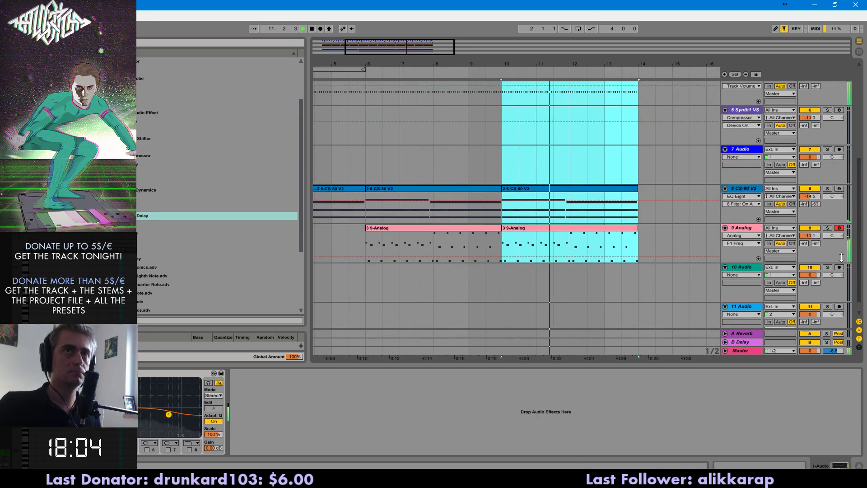
left_click(568, 230)
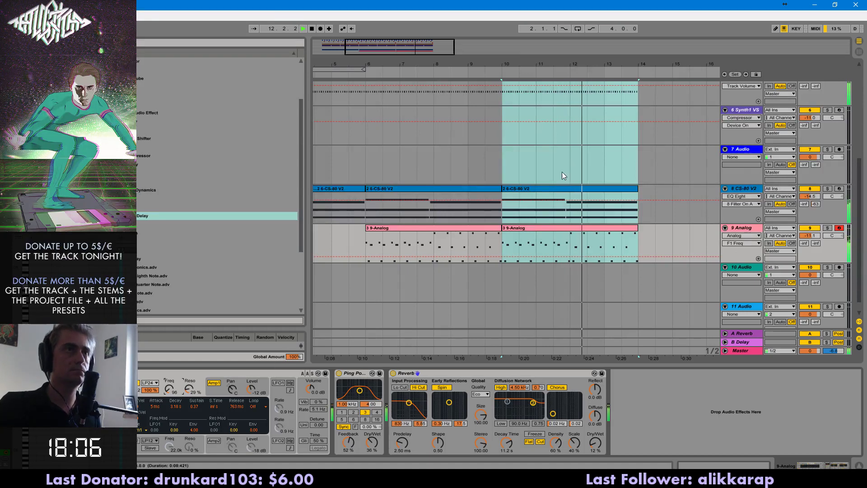
- Delete the kick and snare clips from the middle of beat 13.2 to bar 14 to create a drum break
scroll(565, 180, "up", 4)
scroll(588, 186, "up", 2)
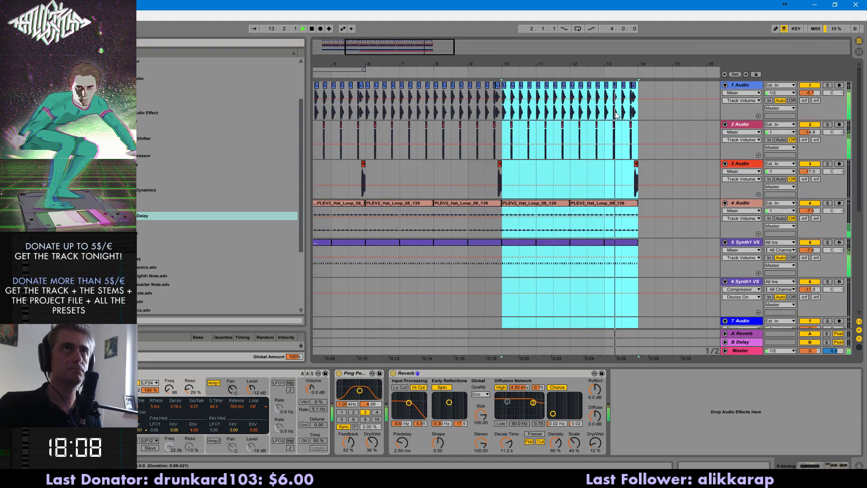
key("space")
key("space")
left_click(598, 110)
key("space")
key("space")
left_click_drag(617, 111, 641, 132)
key("Delete")
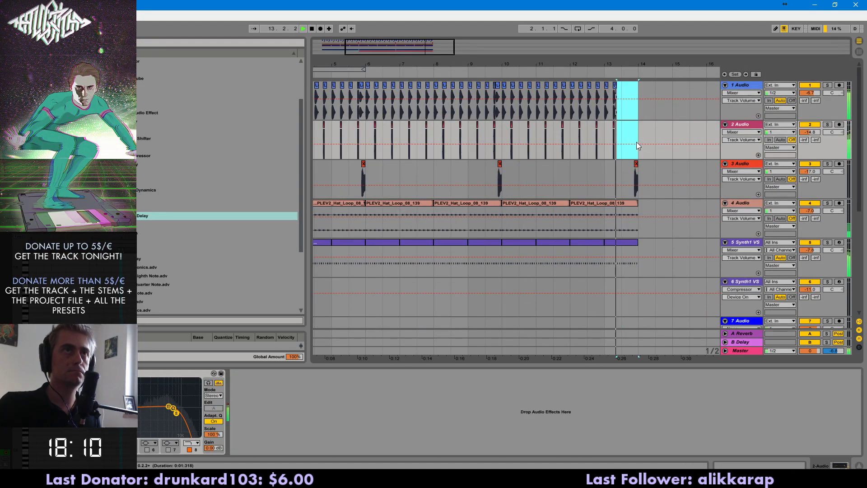
- Try a single kick on beat 3 of bar 13 on the first audio track
left_click(589, 186)
key("space")
key("space")
key("ctrl+1")
key("ctrl+1")
left_click_drag(616, 102, 622, 114)
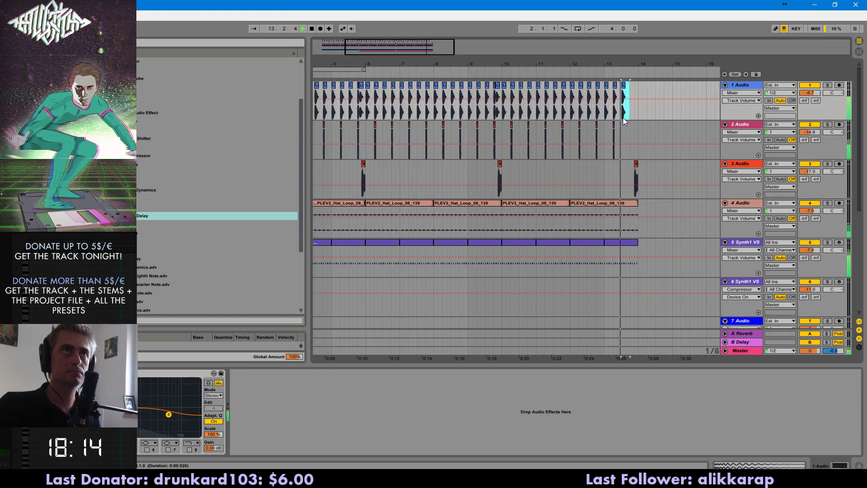
- Play the ending around bar 13 to judge the timing of the drum break
left_click_drag(452, 50, 447, 57)
left_click(586, 114)
key("space")
key("space")
left_click(593, 118)
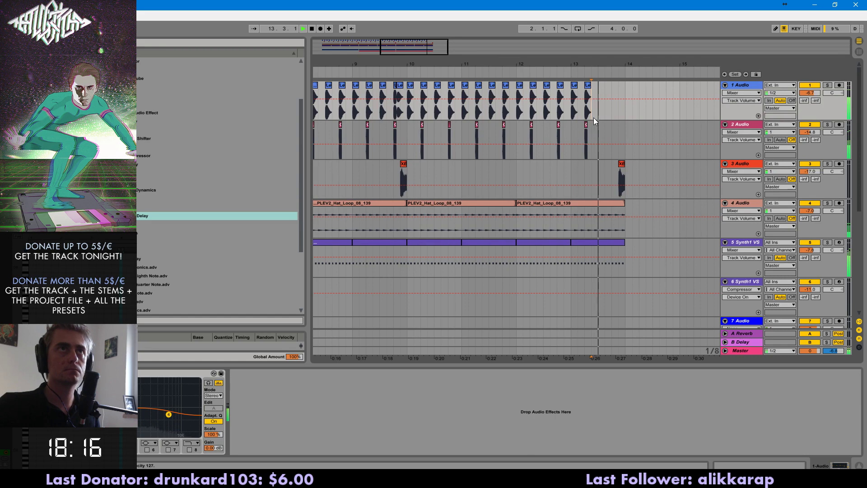
key("space")
left_click(579, 113)
left_click_drag(425, 45, 425, 53)
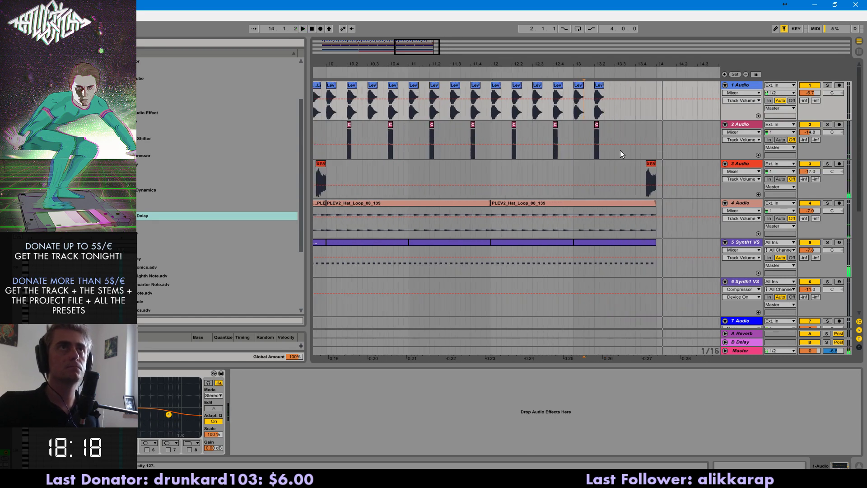
- Paste a kick clip into the drum break in bar 13 on the first audio track and audition it
key("ctrl+v")
key("space")
mouse_move(605, 117)
left_mouse_down()
mouse_move(596, 115)
mouse_move(615, 116)
left_mouse_up()
key("space")
key("space")
key("space")
- Add a further kick near the end of bar 13 on a finer grid and play the fill
left_click(645, 113)
key("ctrl+1")
mouse_move(643, 113)
left_mouse_down()
mouse_move(653, 115)
mouse_move(461, 246)
left_mouse_up()
key("ctrl+d")
left_click(638, 113)
key("space")
key("space")
key("space")
- Loop the arrangement over the eight bars from bar 6 to bar 14
left_click_drag(529, 64, 529, 32)
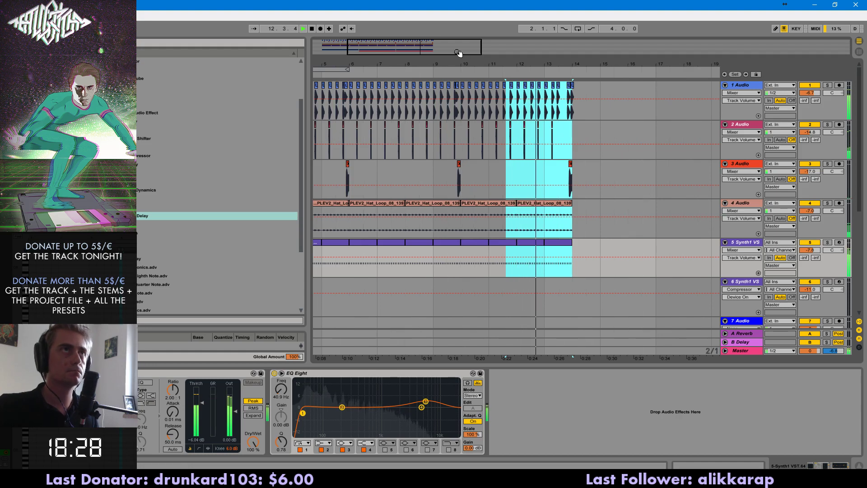
scroll(416, 239, "down", 4)
left_click(352, 270, "shift")
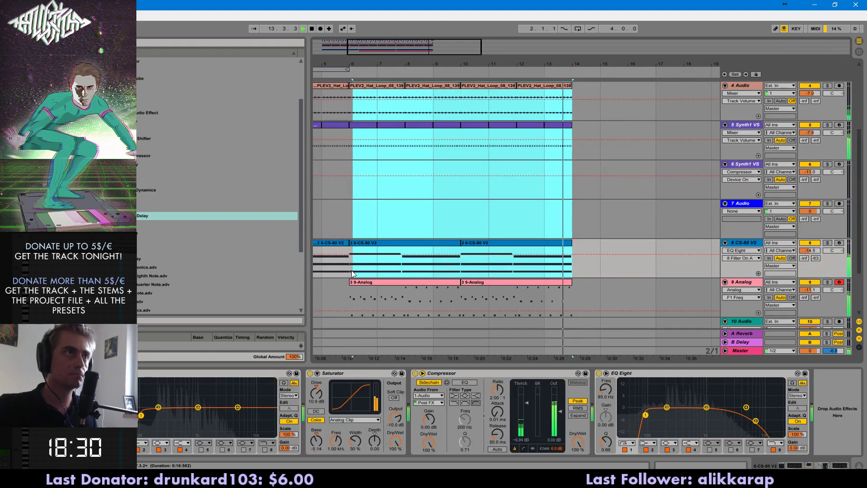
key("ctrl+l")
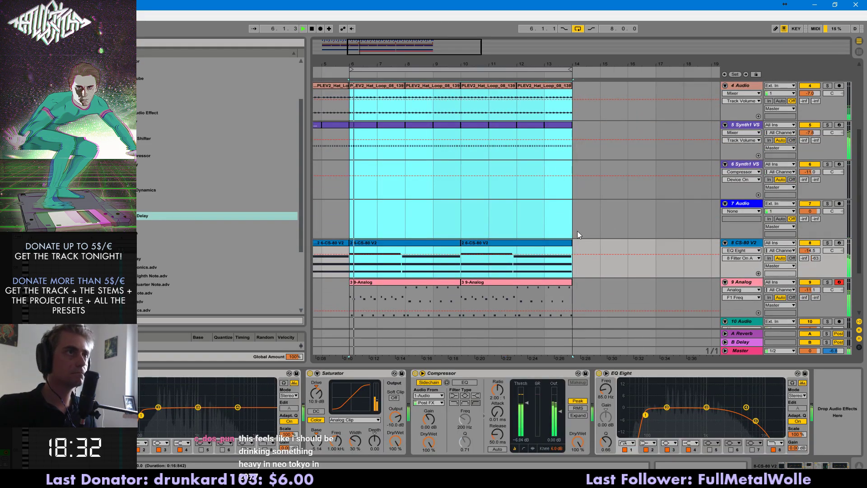
- Browse the sample library's vintage drum machine folders and open the LM1 folder to find tom samples
scroll(578, 228, "up", 4)
left_click(45, 190)
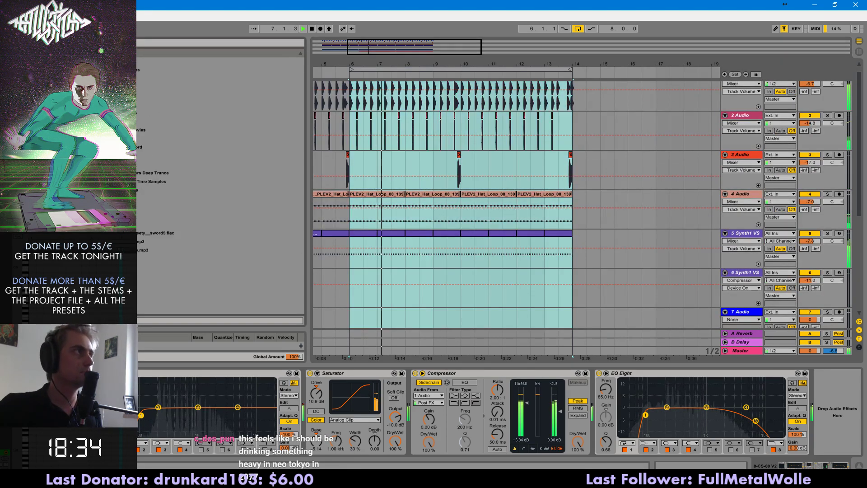
left_click(99, 95)
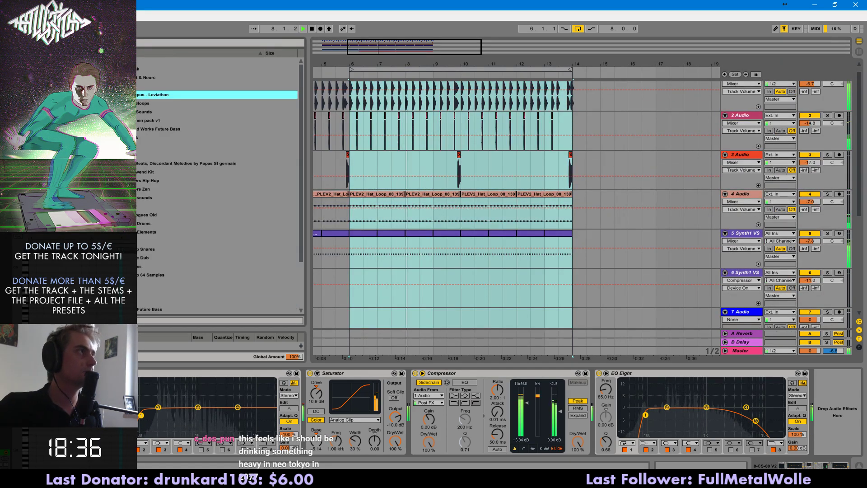
left_click(45, 198)
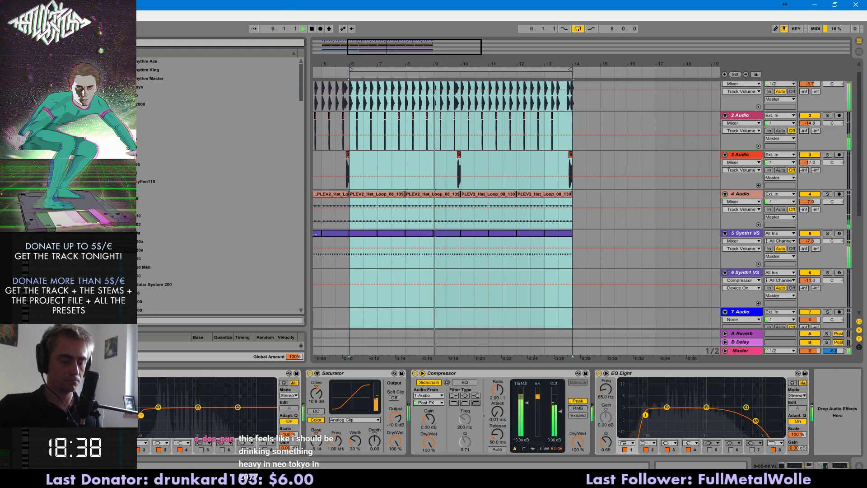
scroll(235, 93, "down", 3)
left_click_drag(300, 95, 308, 177)
left_click(149, 189)
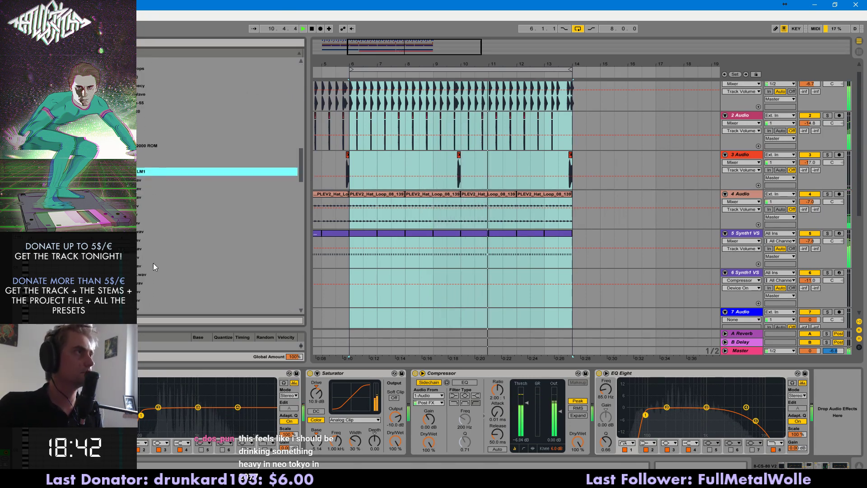
scroll(148, 253, "down", 5)
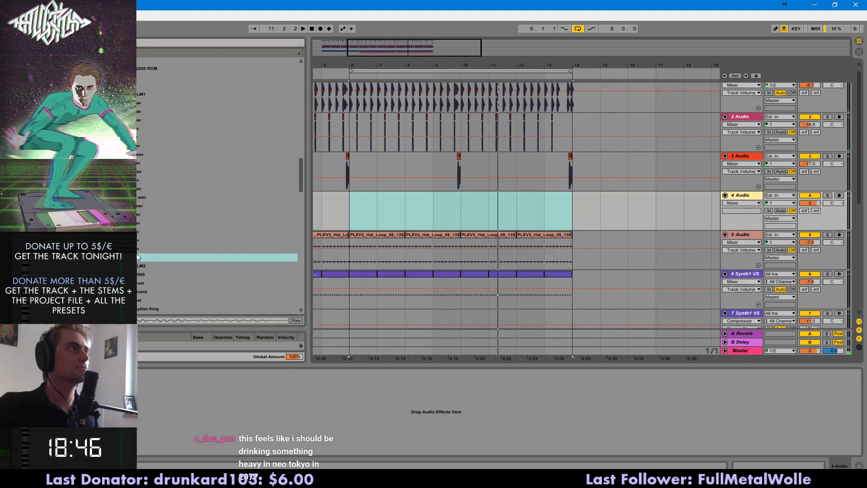
- Place three LM1 tom samples apart from each other on the new track 4 Audio and add another empty audio track
left_click_drag(144, 241, 545, 212)
left_click_drag(181, 249, 491, 212)
left_click_drag(154, 257, 623, 222)
key("ctrl+t")
- Audition the toms, lower the volume of track 4 Audio to -13.4 dB and switch to a finer grid
mouse_move(459, 44)
left_mouse_down()
mouse_move(459, 77)
mouse_move(451, 43)
mouse_move(436, 43)
mouse_move(452, 47)
mouse_move(472, 28)
left_mouse_up()
left_click(420, 208)
key("space")
left_click_drag(809, 221, 809, 244)
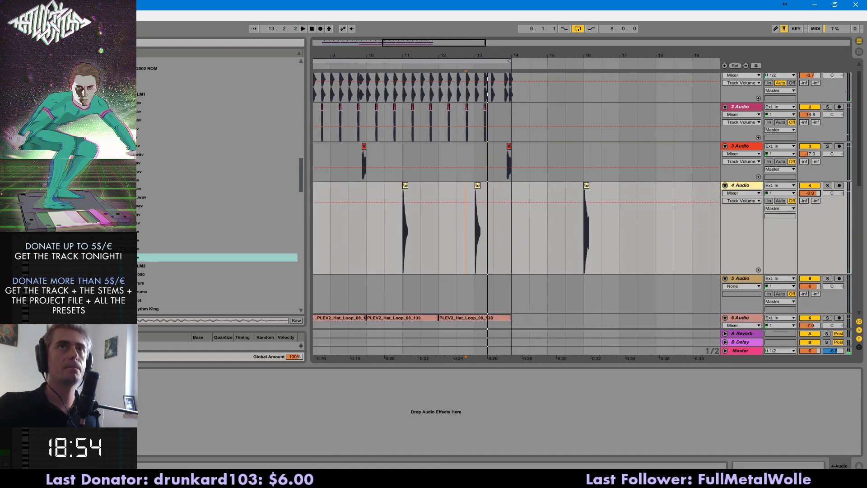
left_click(406, 185)
key("space")
key("ctrl+1")
key("ctrl+1")
left_click_drag(398, 210, 417, 210)
key("Delete")
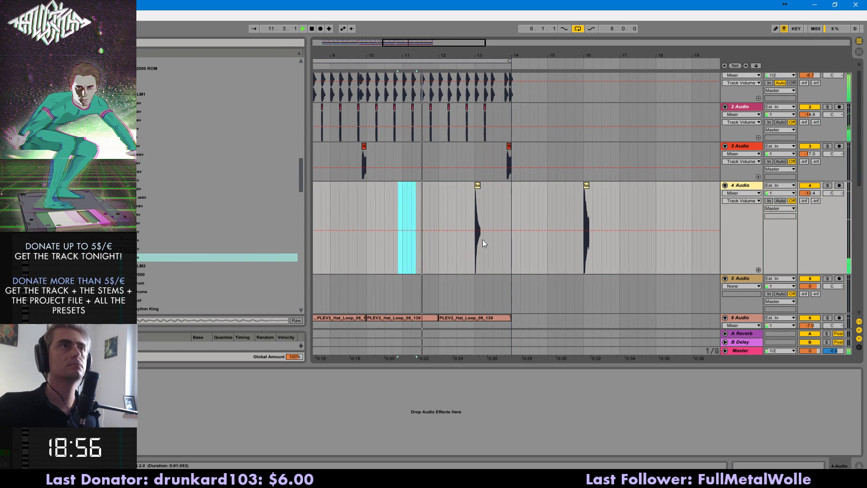
left_click_drag(476, 218, 484, 218)
key("Delete")
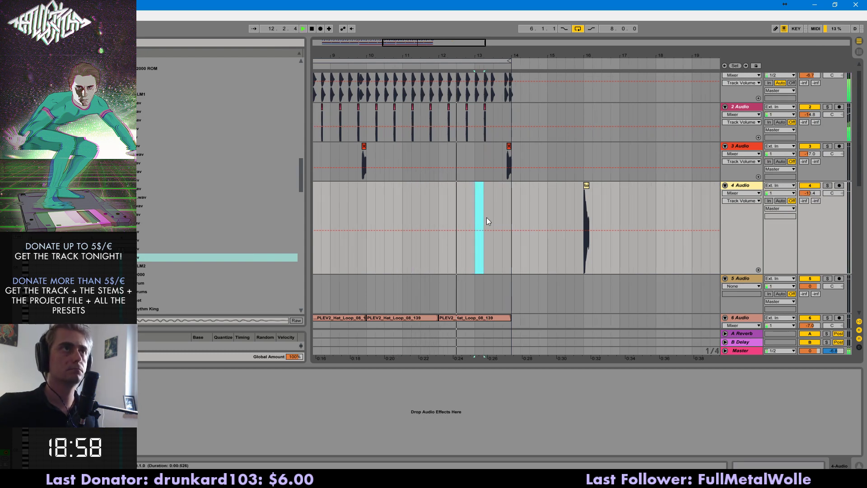
key("ctrl+z")
key("ctrl+z")
- Move the tom clip from bar 11 into the drum fill at beat 13.3 and play it
key("ctrl+2")
key("ctrl+1")
left_click_drag(403, 221, 413, 219)
key("ctrl+x")
key("space")
left_click(493, 212)
key("ctrl+v")
left_click(477, 218)
key("space")
- Move the tom clip at the start of bar 13 to the end of that bar and play the fill
left_click_drag(467, 220, 484, 218)
key("ctrl+x")
left_click(497, 217)
key("ctrl+v")
key("space")
- Copy the tom7 clip from bar 16 between the two toms in bar 13 and audition the fill
scroll(589, 216, "up", 3)
left_click_drag(578, 218, 589, 218)
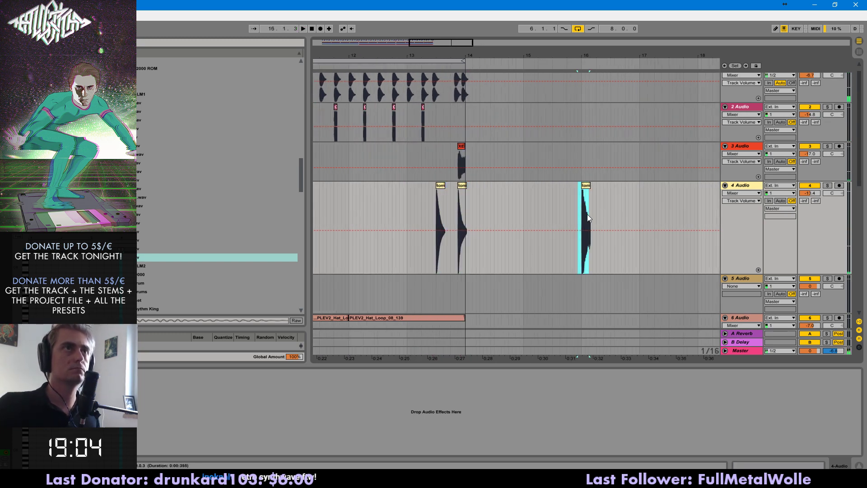
left_click(446, 210)
key("ctrl+v")
left_click(434, 212)
key("space")
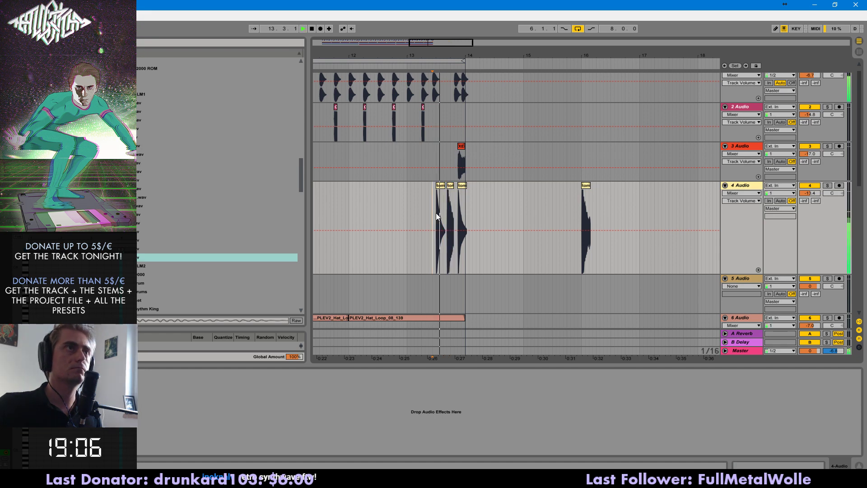
key("space")
key("space")
- Paste a sixteenth-long piece of tom7 over the start of tom1 in bar 13, duplicate it once and play the fill
left_click(442, 186)
left_click(433, 203)
key("space")
key("space")
left_click_drag(406, 47, 506, 236)
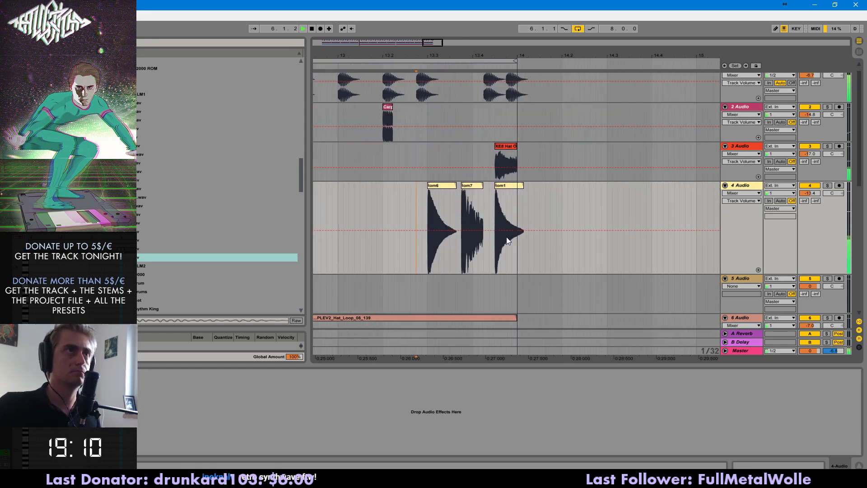
left_click(461, 193)
key("ctrl+c")
left_click(497, 186)
key("ctrl+v")
key("ctrl+d")
key("space")
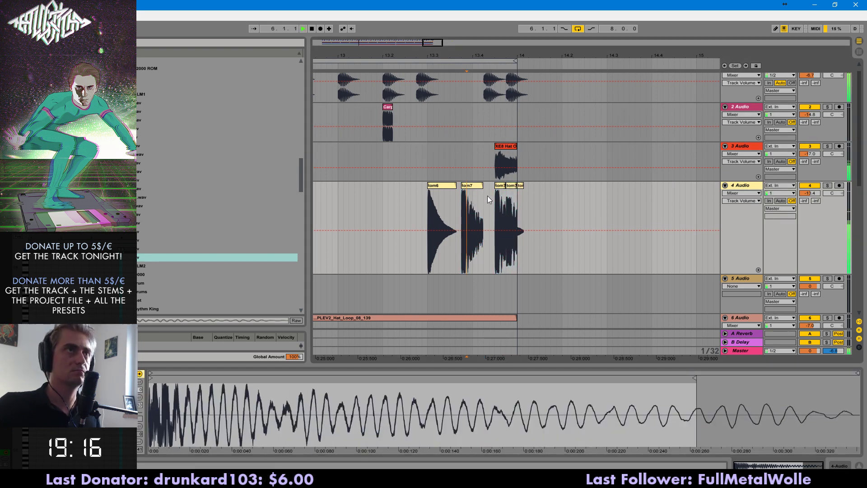
- Try moving the open hat at the end of bar 13 one sixteenth earlier and compare by playing the fill
left_click(405, 199)
left_click(508, 151)
left_click_drag(508, 151, 497, 150)
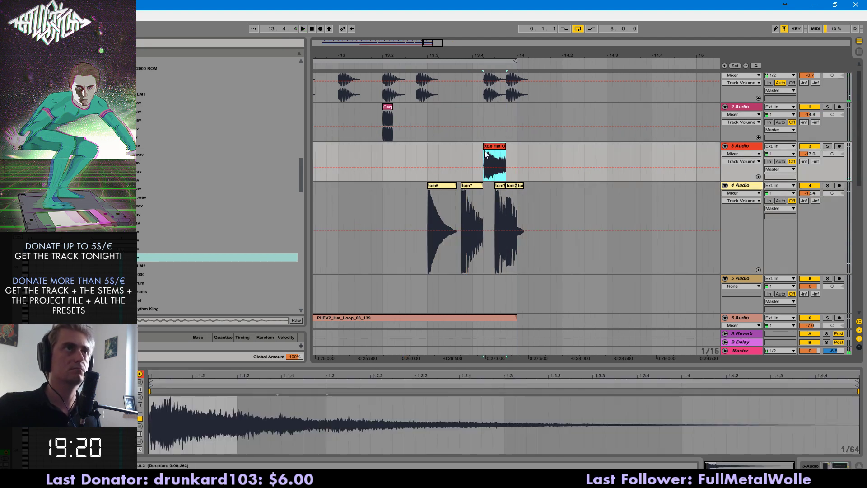
left_click(435, 153)
key("space")
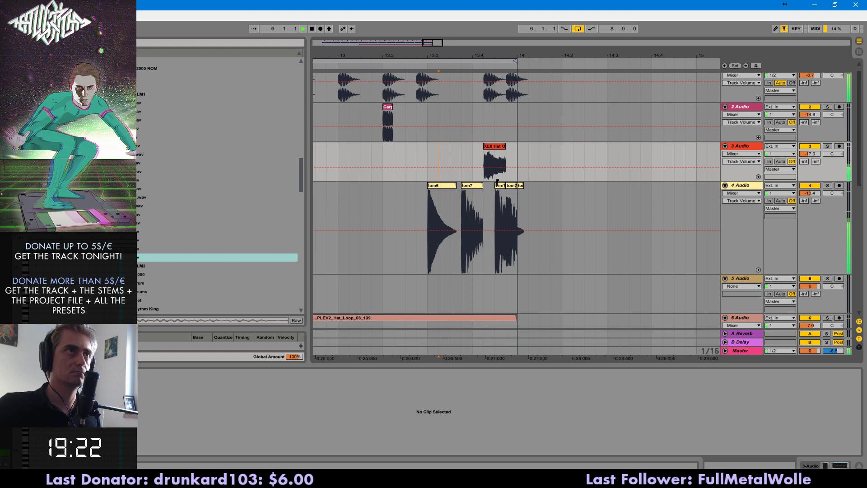
key("ctrl+z")
left_click(412, 149)
key("space")
key("space")
- Remove the open hat clip at the end of bar 13 from track 3 Audio
left_click(505, 147)
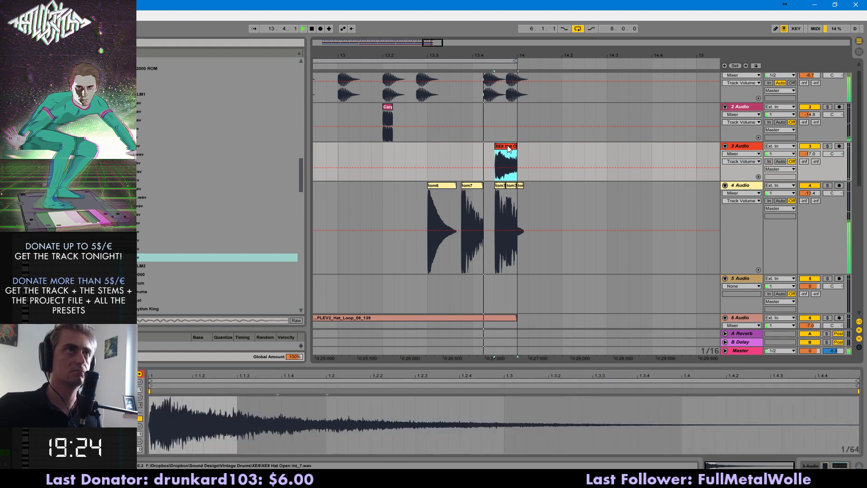
key("ctrl+x")
left_click(458, 146)
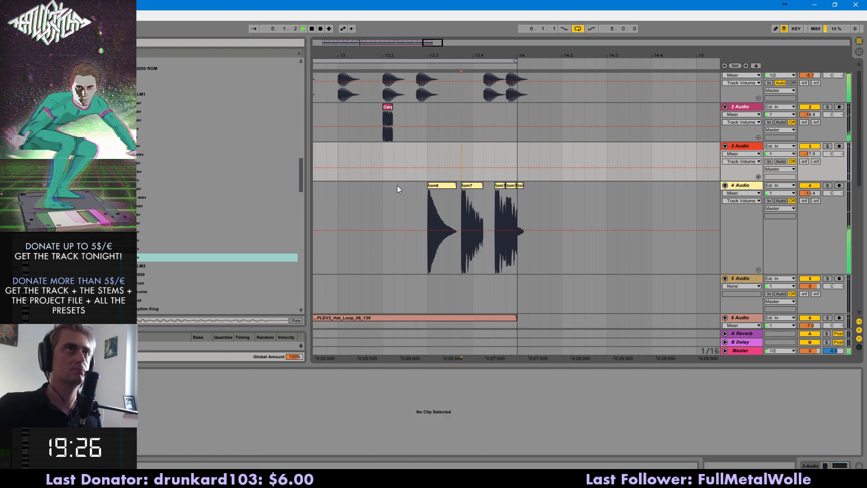
- Extend the last tom7 clip past bar 14, move the last two tom clips one sixteenth earlier and play the fill
scroll(398, 186, "up", 1)
left_click_drag(516, 194, 560, 196)
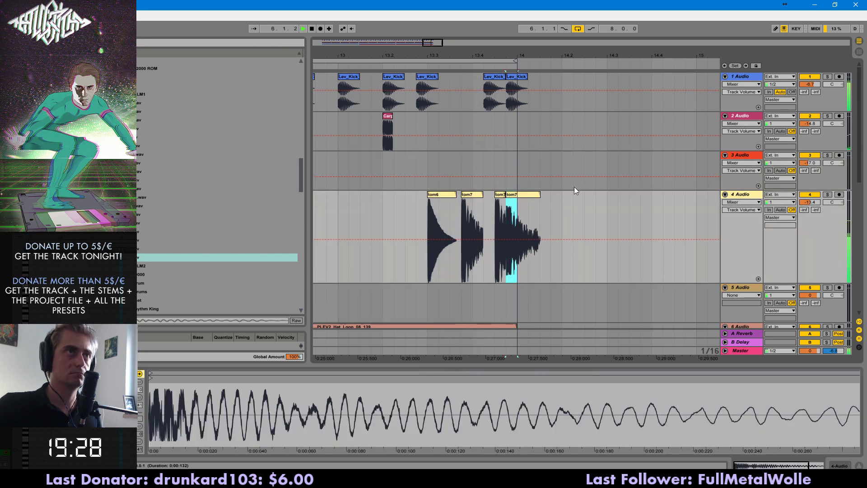
left_click(501, 195)
left_click(513, 195, "shift")
key("ctrl+x")
left_click(484, 207)
key("ctrl+v")
key("space")
key("space")
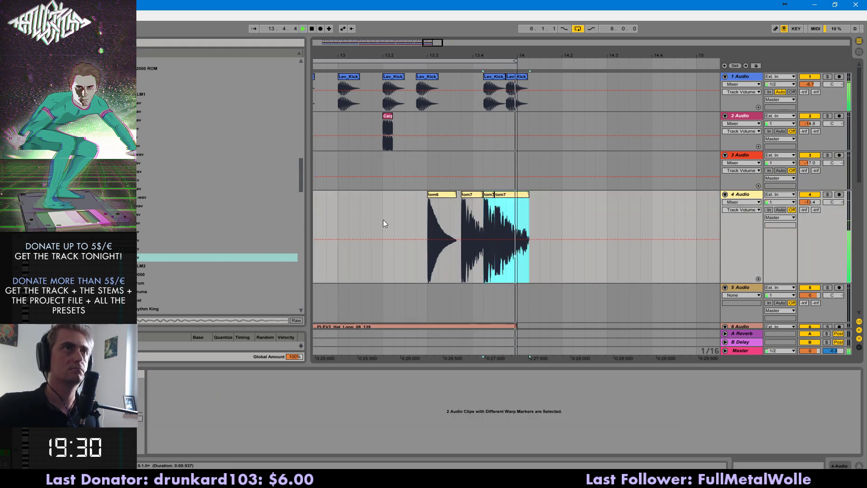
- Shift all tom clips of the bar 13 fill one sixteenth later and audition the result
left_click(488, 203)
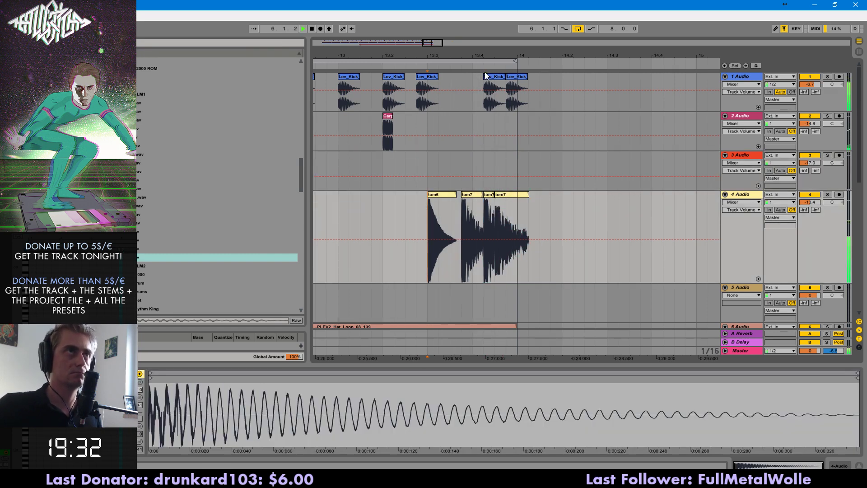
left_click_drag(529, 219, 433, 214)
key("Right")
left_click(424, 217)
key("space")
key("space")
key("ctrl+2")
left_click(405, 214)
key("space")
key("space")
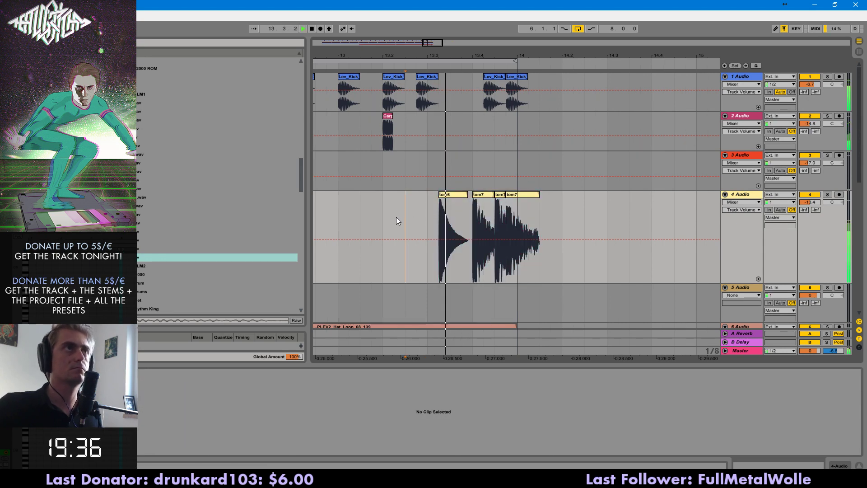
- Play the fill from bar 13, then duplicate bars 6 to 14 of all tracks directly after bar 14
left_click_drag(459, 55, 597, 29)
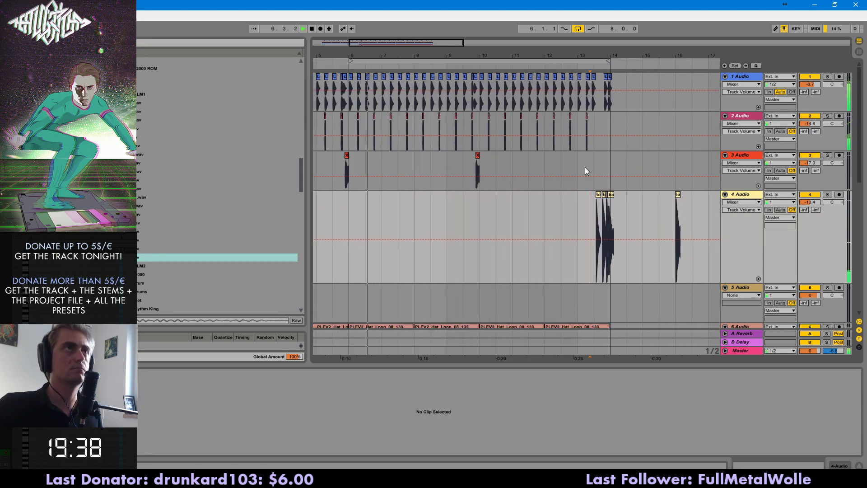
mouse_move(612, 102)
left_mouse_down()
mouse_move(381, 393)
mouse_move(350, 392)
left_mouse_up()
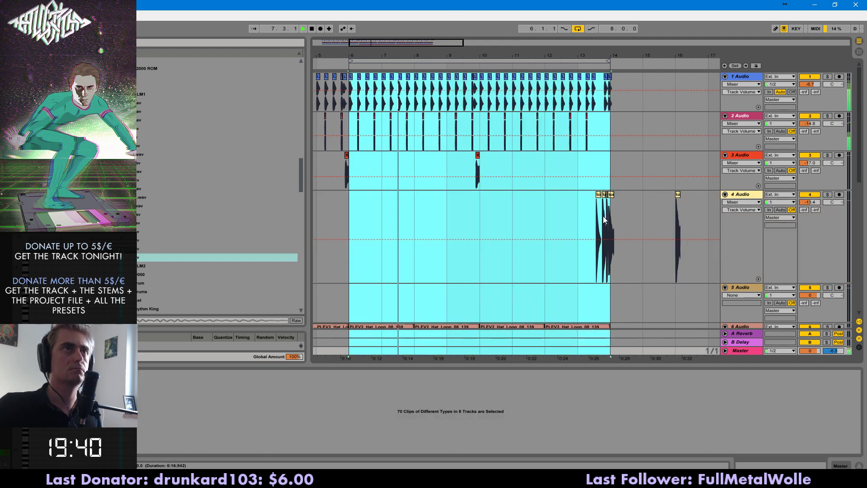
left_click(585, 216)
key("ctrl+2")
key("space")
key("space")
key("ctrl+1")
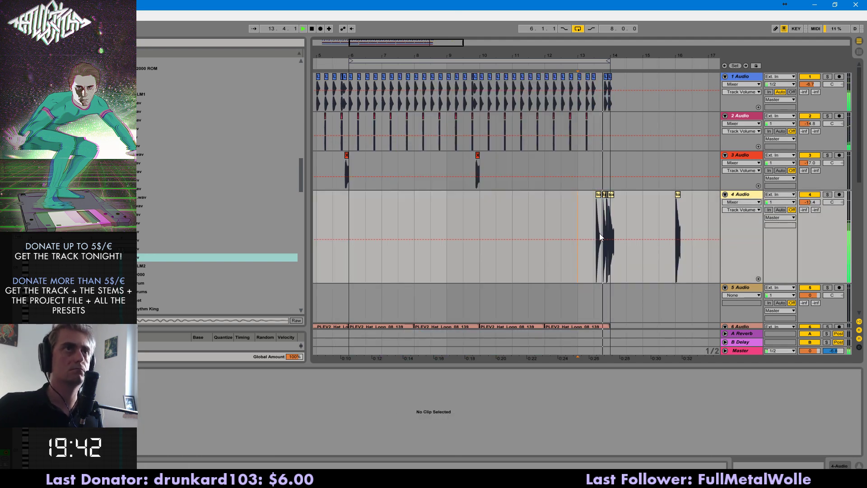
left_click_drag(611, 107, 348, 430)
key("ctrl+d")
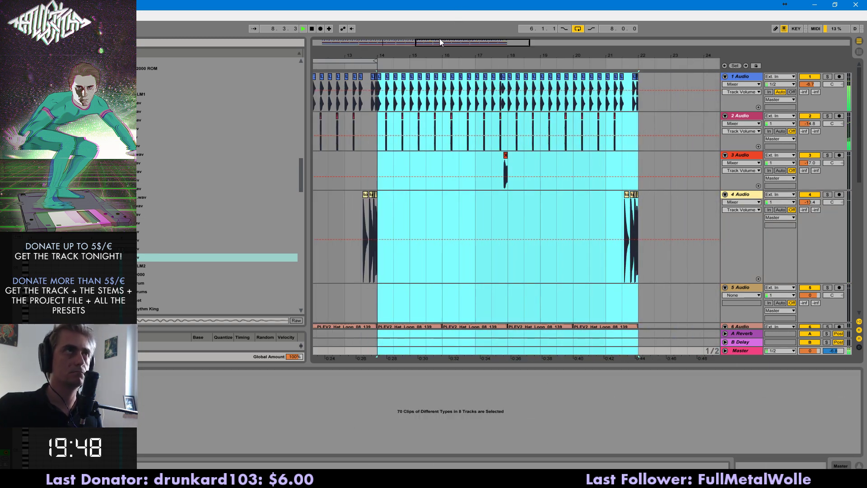
- Add a single EQ Eight to the hat loop track 6 Audio and boost the highs slightly with band 4
left_click_drag(441, 41, 396, 54)
scroll(540, 277, "down", 12)
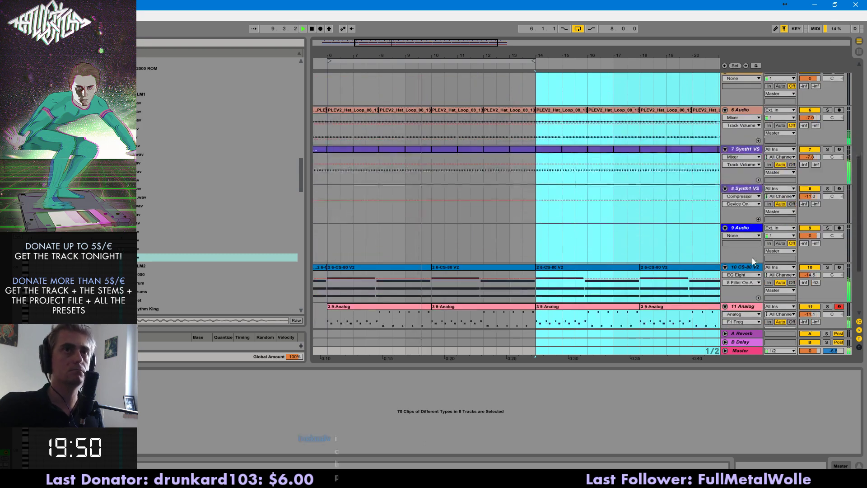
scroll(750, 262, "down", 3)
left_click(747, 261)
scroll(713, 263, "up", 4)
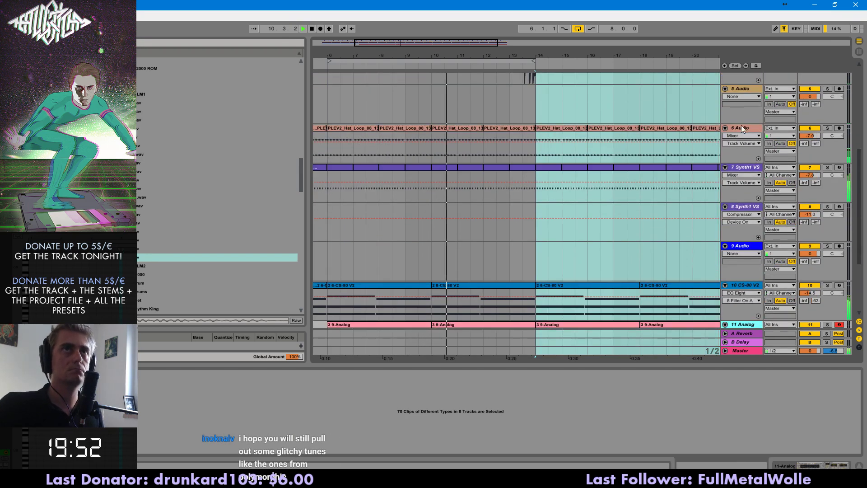
left_click(742, 125)
left_click(31, 87)
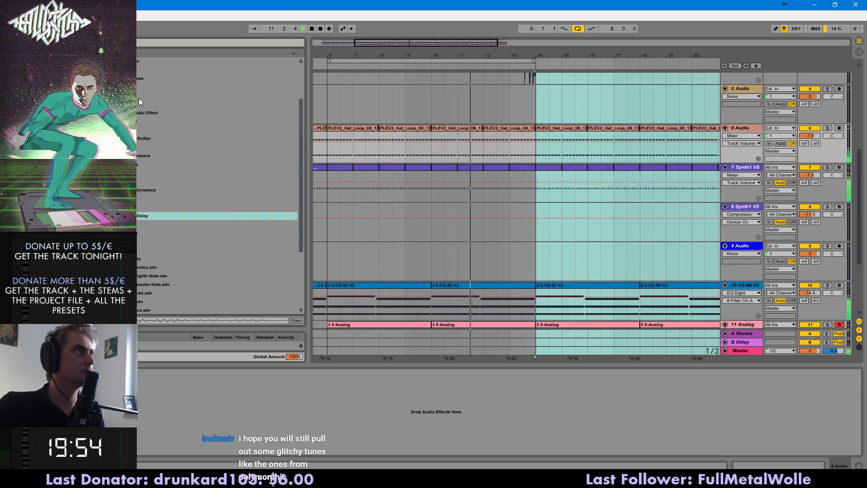
double_click(135, 87)
double_click(135, 87)
left_click(299, 421)
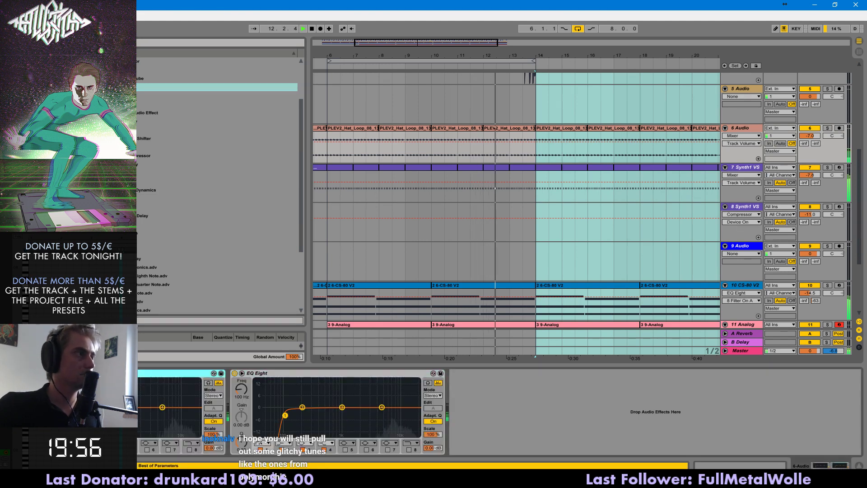
key("Delete")
left_click_drag(163, 410, 161, 400)
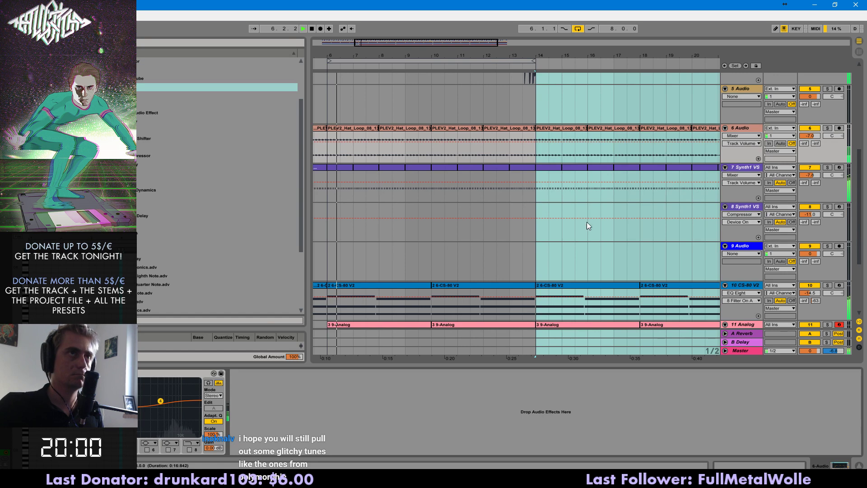
- Show the Synth1 filter frequency as the automation parameter of track 7 by touching it in the plug-in, then close the plug-in window
scroll(574, 238, "down", 2)
left_click_drag(483, 38, 468, 72)
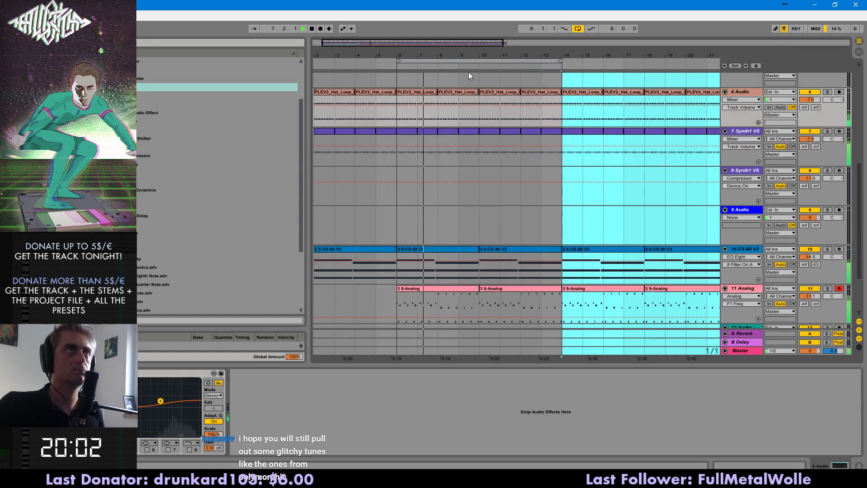
scroll(495, 200, "up", 8)
scroll(543, 148, "up", 5)
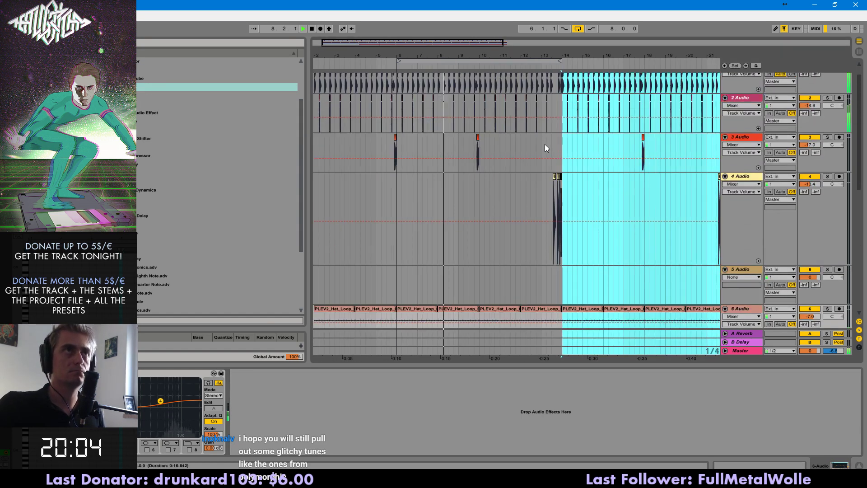
left_click(545, 152)
scroll(733, 248, "down", 5)
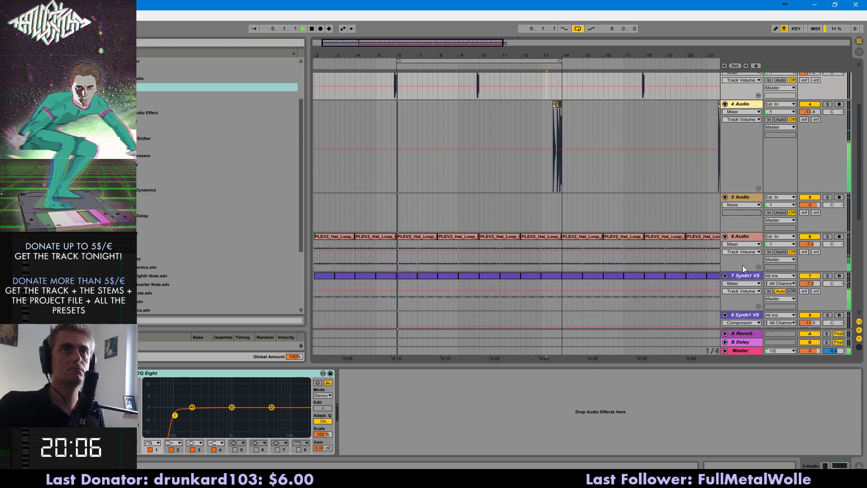
left_click(741, 276)
left_click(57, 373)
left_click(63, 373)
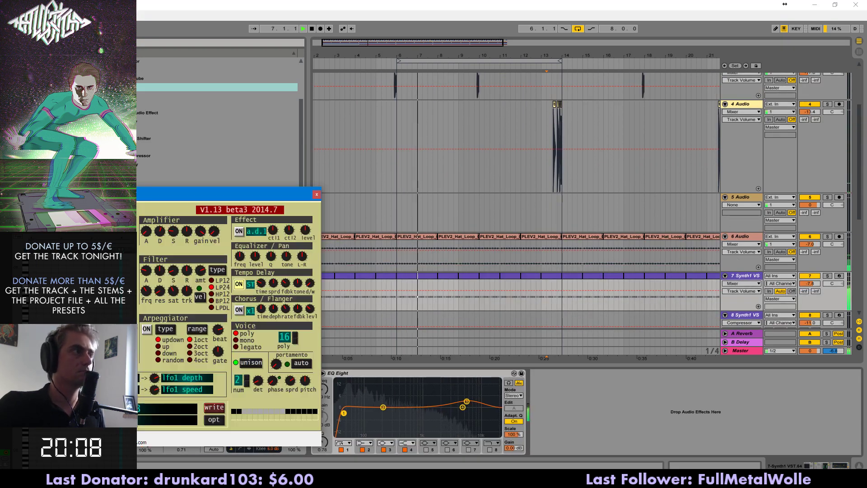
left_click(147, 293)
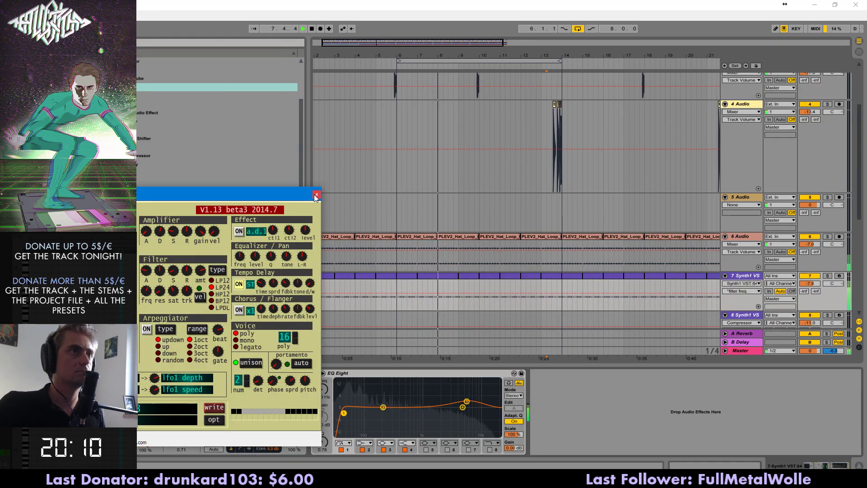
left_click(316, 195)
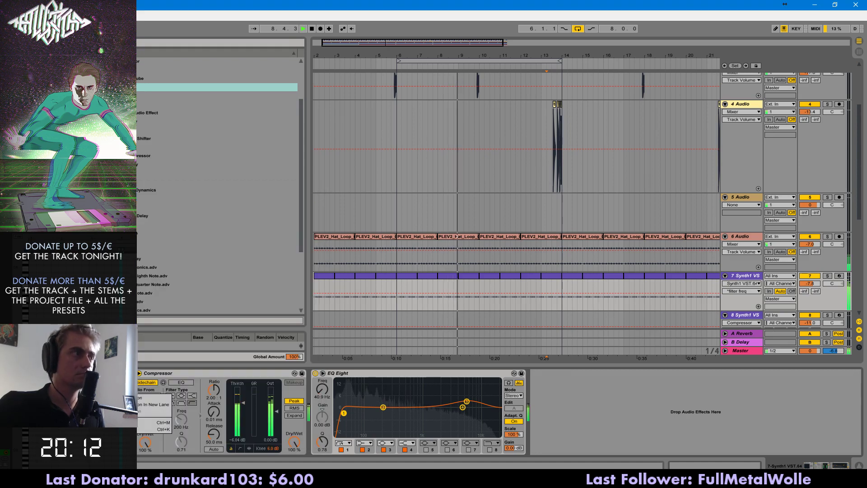
- Turn off looping and draw track 7's Synth1 filter frequency automation rising from bar 14 to about bar 17, falling back by bar 18
left_click(402, 289)
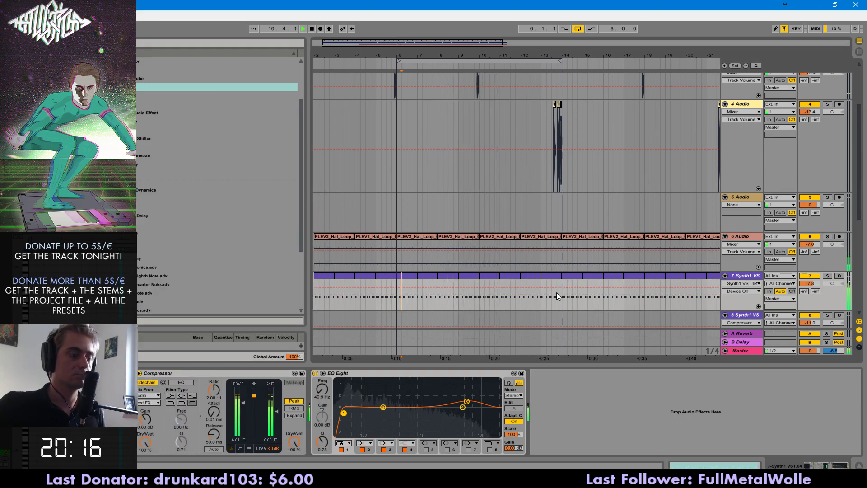
left_click(543, 301)
left_click(543, 297)
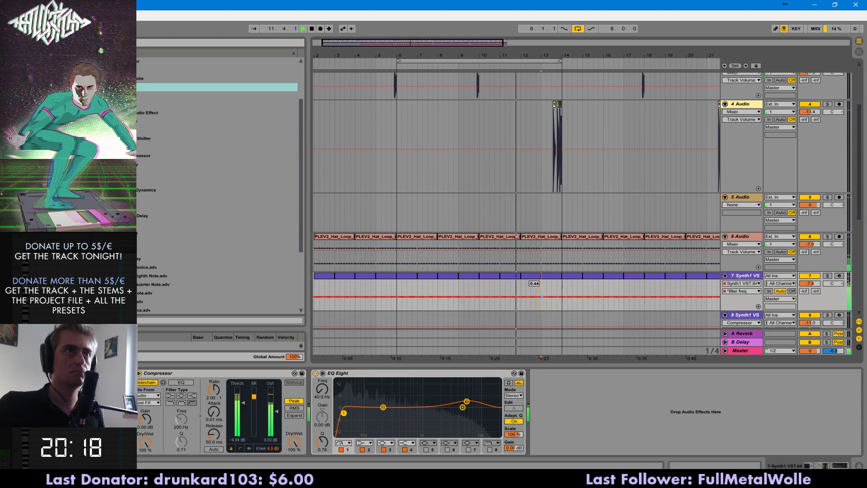
left_click(558, 288)
left_click(579, 27)
key("b")
mouse_move(564, 294)
left_mouse_down()
mouse_move(578, 292)
mouse_move(562, 287)
mouse_move(630, 286)
mouse_move(645, 295)
left_mouse_up()
key("b")
left_click(598, 297)
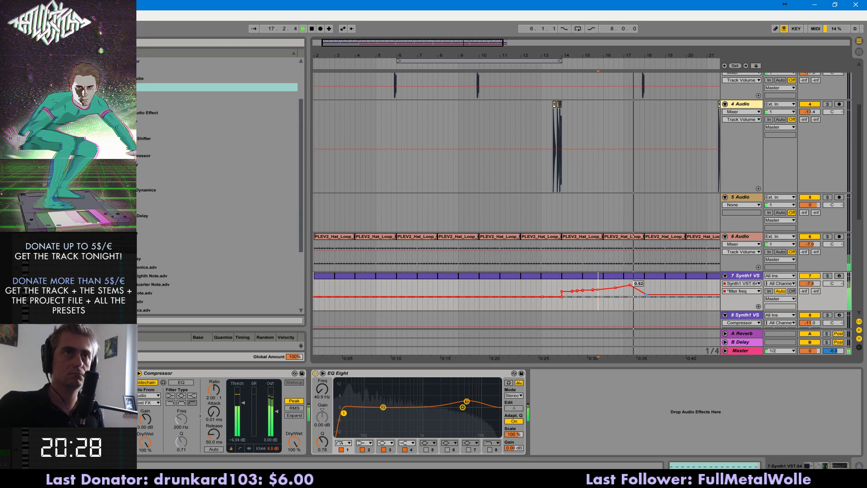
- Extend track 7's filter frequency automation with a rise from bar 18 to a peak at bar 22
left_click_drag(663, 294, 687, 291)
left_click_drag(518, 56, 448, 40)
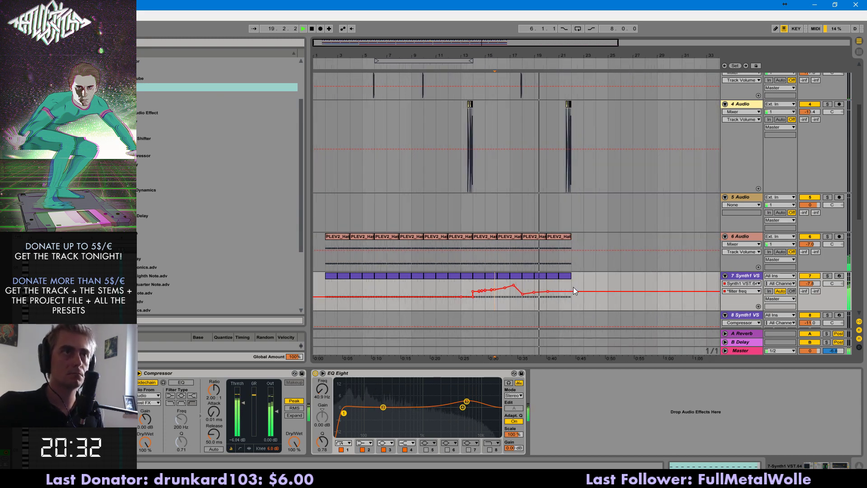
left_click_drag(566, 291, 571, 281)
left_click(571, 277)
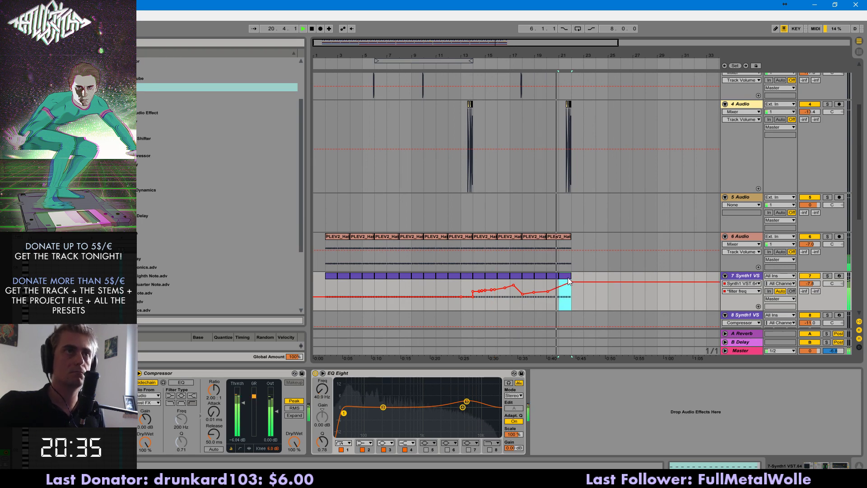
- Duplicate bars 14 to 22 of all tracks directly after bar 22, then play from bar 2
left_click(477, 276, "shift")
key("ctrl+d")
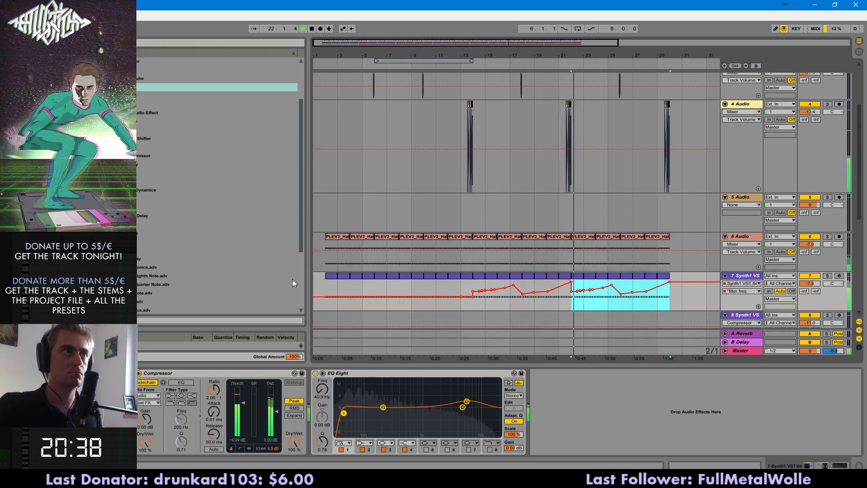
left_click(323, 275)
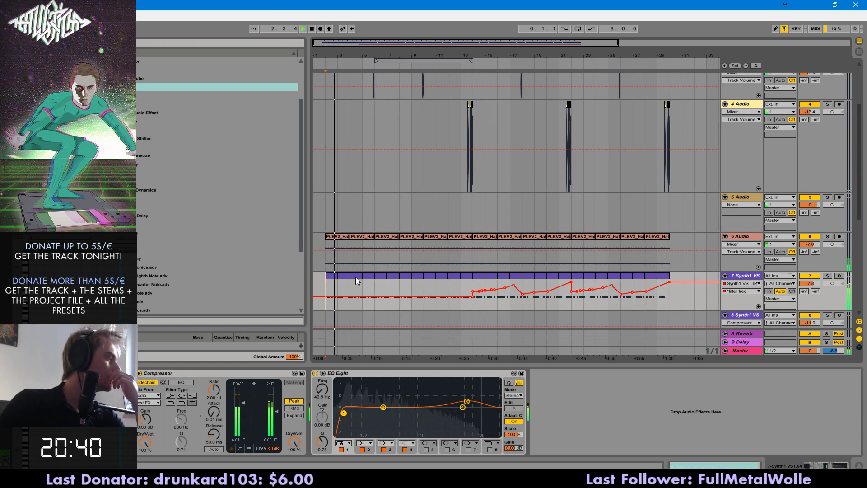
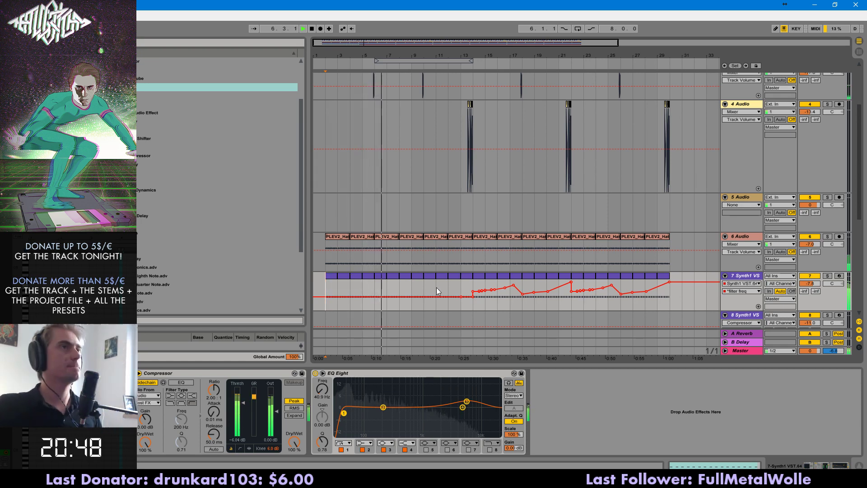
- Add an EQ Eight to the melody track 11 Analog, cut the lows with band 1 at 127 Hz, and open its clip at bar 14
scroll(745, 253, "down", 8)
left_click(749, 245)
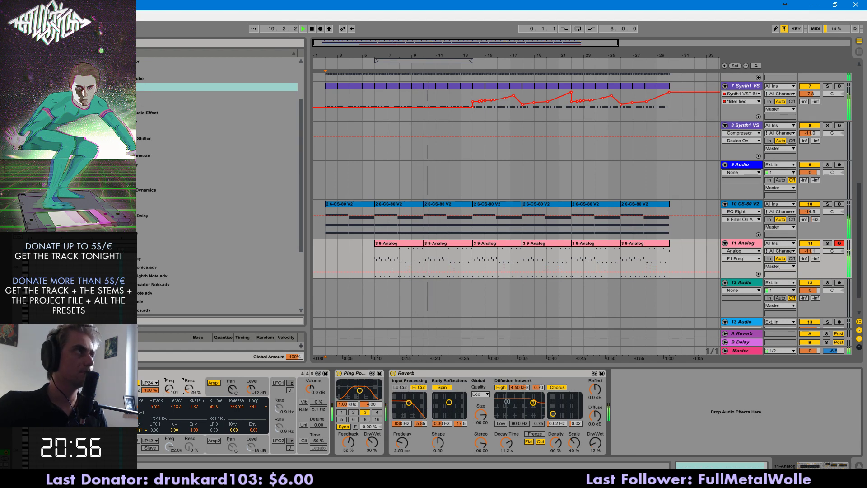
left_click(34, 114)
left_click(741, 245)
left_click(34, 88)
double_click(117, 87)
left_click_drag(666, 415, 672, 416)
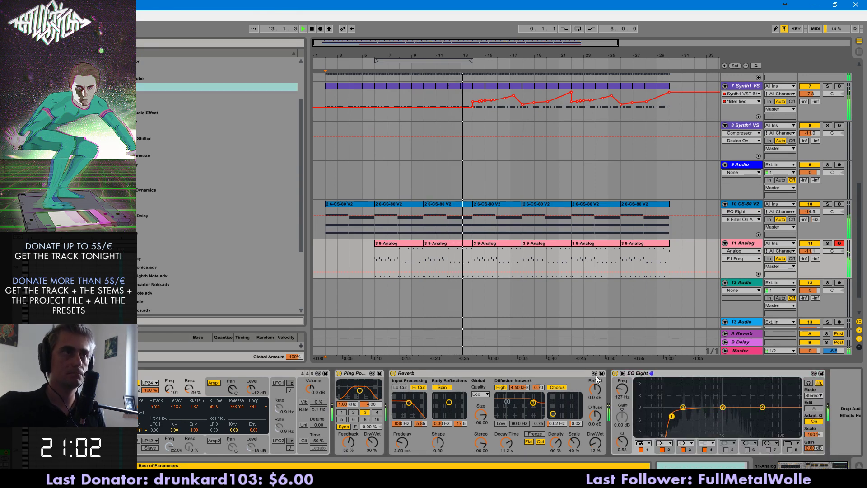
double_click(491, 244)
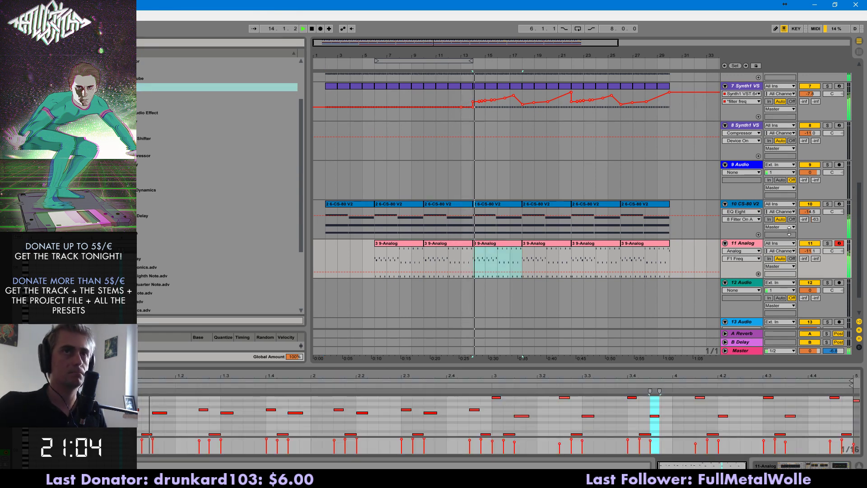
- Add a Compressor to track 1 Audio and set its threshold to -4.64 dB
scroll(583, 307, "up", 5)
scroll(695, 159, "up", 8)
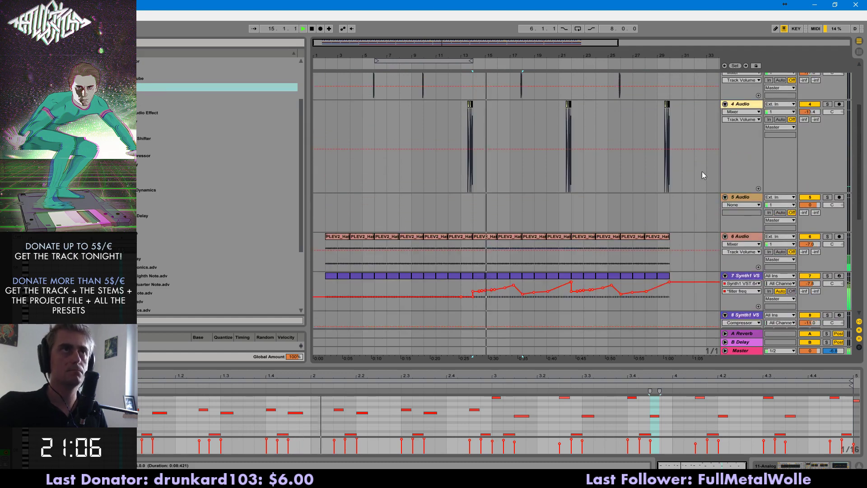
double_click(129, 61)
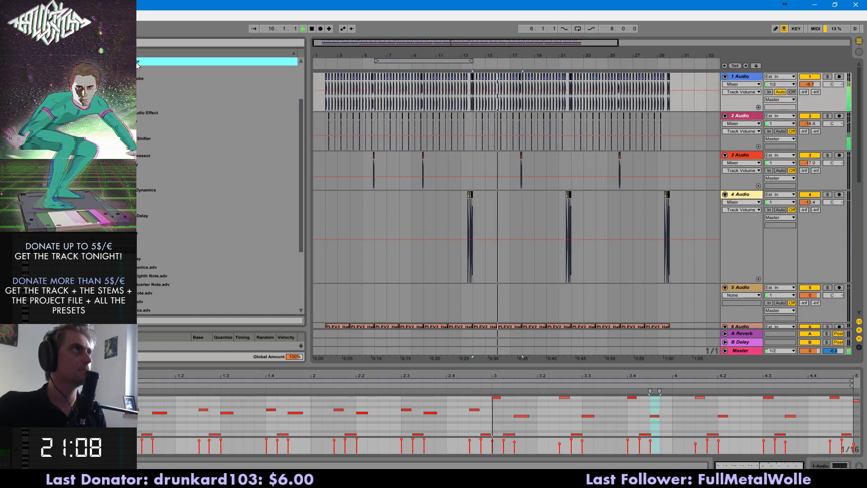
mouse_move(271, 394)
left_mouse_down()
mouse_move(271, 405)
mouse_move(244, 399)
mouse_move(271, 400)
left_mouse_up()
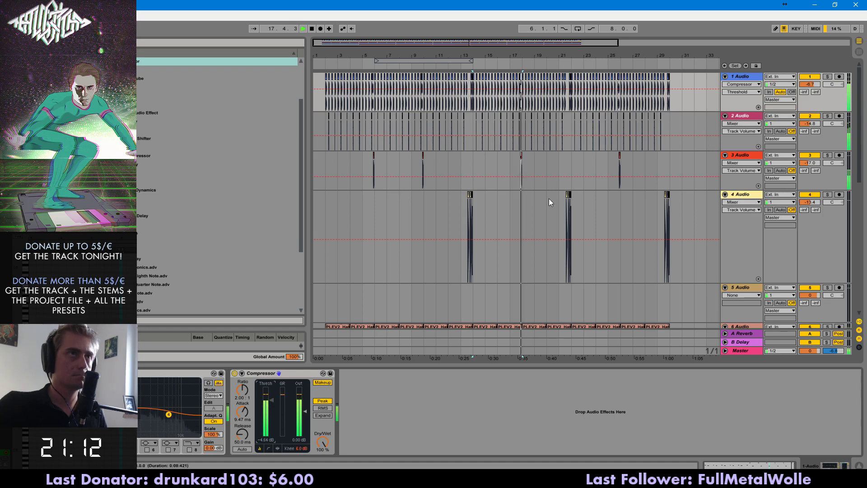
- Draw F1 Freq automation on track 11 Analog, rising from bar 14 to a peak at bar 18 and falling back by bar 22
scroll(552, 196, "down", 5)
scroll(519, 255, "down", 5)
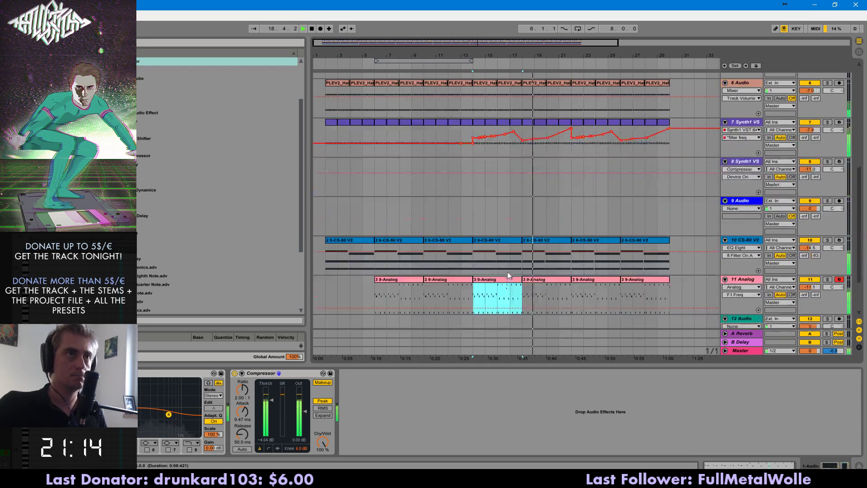
left_click(463, 243)
key("space")
key("space")
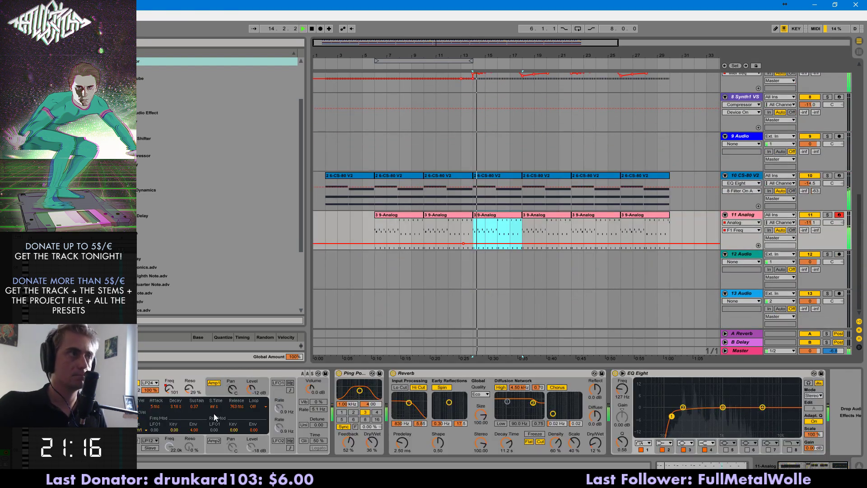
mouse_move(478, 243)
left_mouse_down()
mouse_move(523, 237)
mouse_move(573, 245)
left_mouse_up()
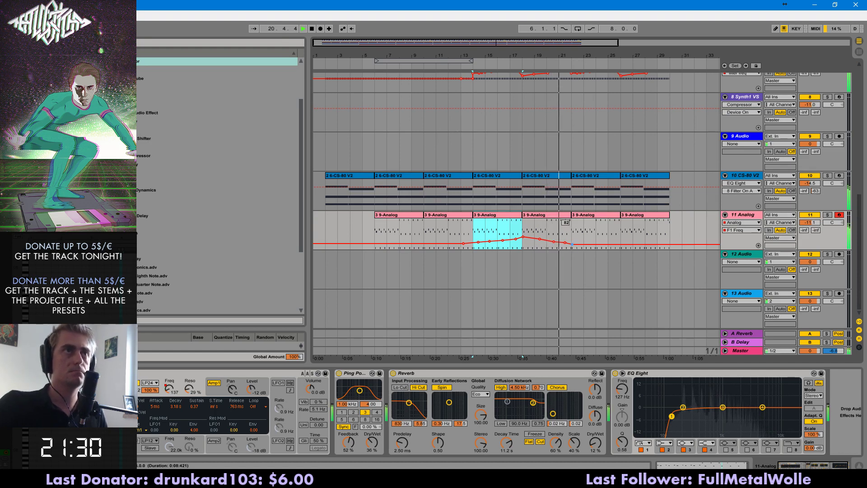
- Duplicate the Analog clips of bars 14 to 22 with their automation directly after bar 22
left_click(562, 215)
left_click(503, 213, "shift")
key("ctrl+d")
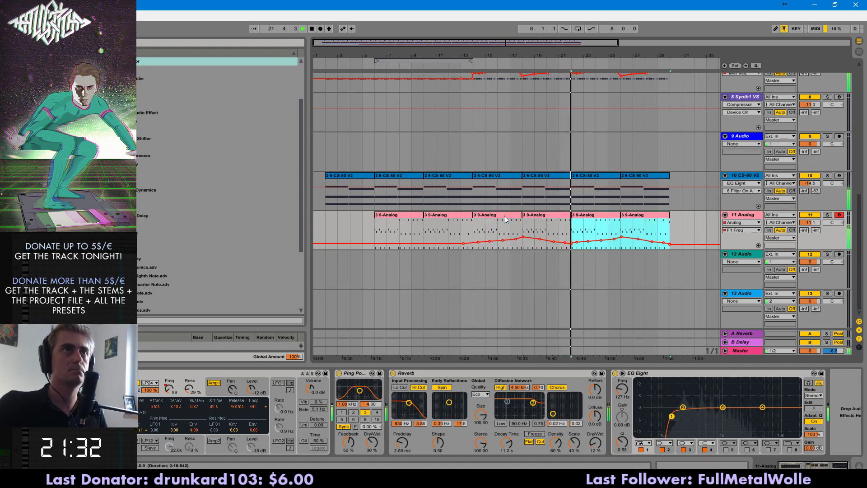
left_click(553, 231)
- Insert a new audio track directly below the hat loop track 6 Audio
scroll(652, 279, "up", 5)
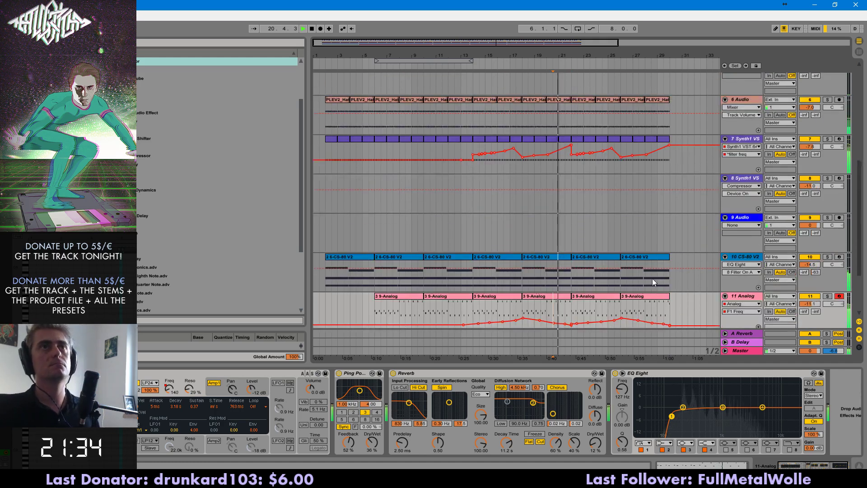
right_click(727, 217)
left_click(674, 226)
left_click(739, 146)
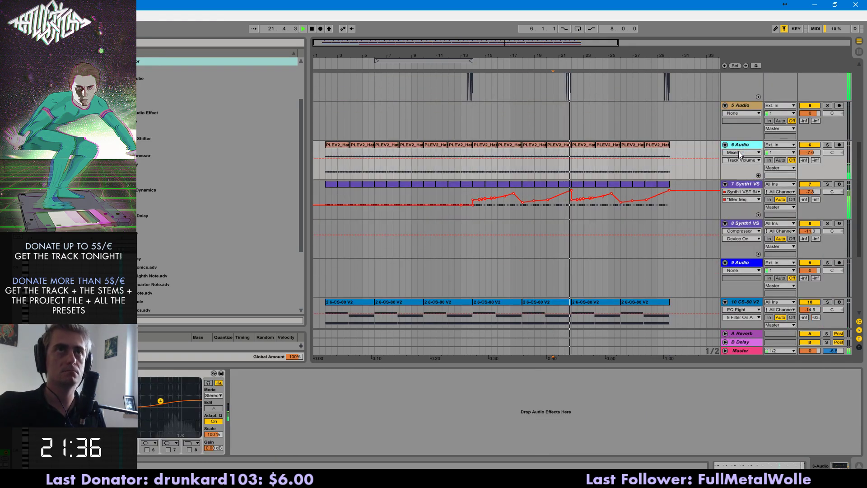
key("ctrl+t")
- Copy the first sixteenth of the hat loop at bar 22 onto track 7 Audio and set that track's volume to -12.2 dB
left_click_drag(578, 56, 518, 56)
left_click_drag(466, 175, 462, 173)
key("ctrl+c")
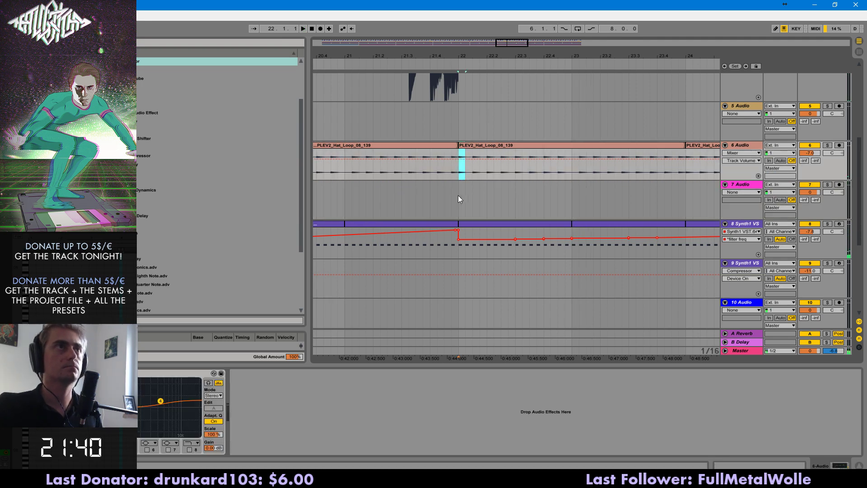
left_click(457, 194)
key("ctrl+v")
key("ctrl+2")
left_click_drag(812, 193, 812, 211)
key("space")
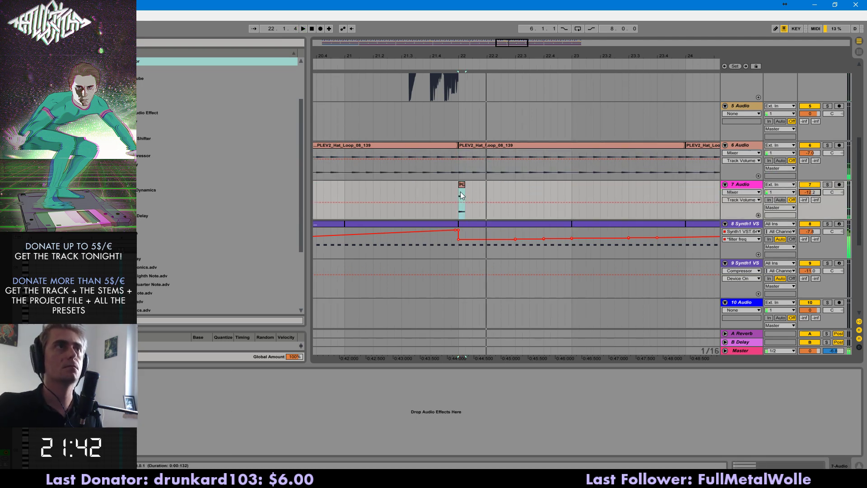
- Repeat the hat slice every sixteenth from bar 22 on track 7 Audio, set the track volume to -5.9 dB and audition it
key("ctrl+2")
key("ctrl+2")
left_click(456, 196)
key("space")
left_click_drag(457, 195, 486, 195)
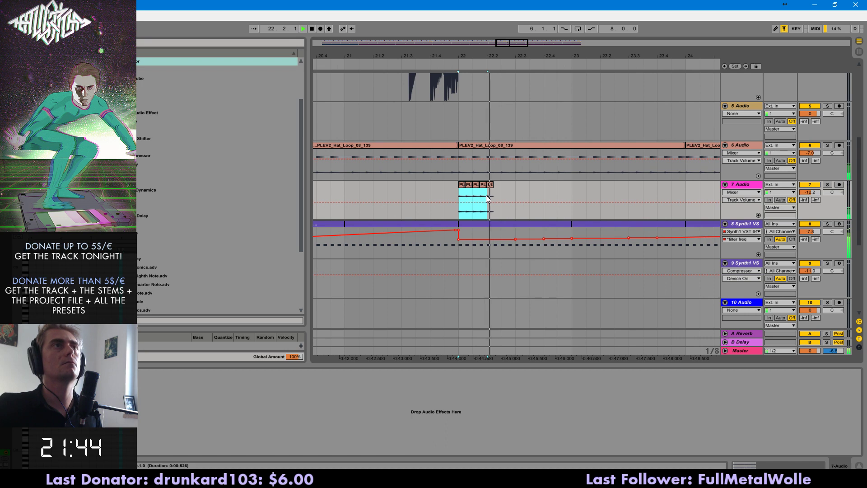
key("space")
key("ctrl+d")
key("ctrl+d")
left_click(459, 199)
key("space")
left_click_drag(812, 193, 812, 184)
key("space")
key("space")
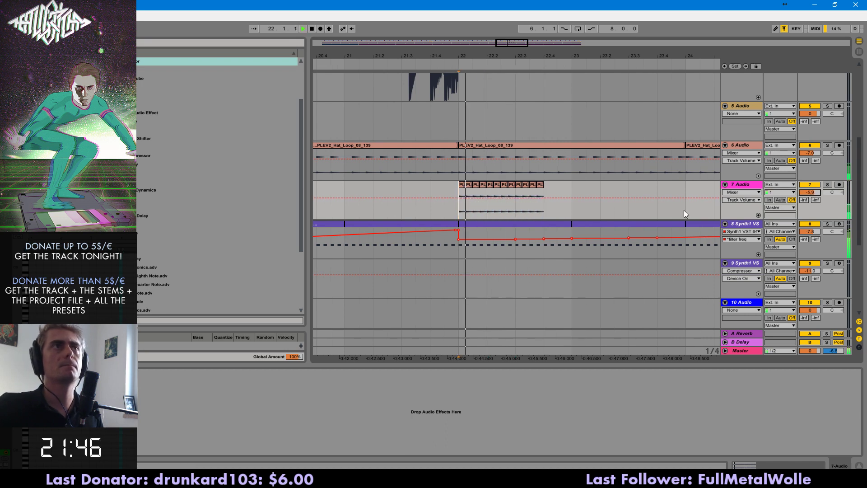
key("ctrl+1")
key("space")
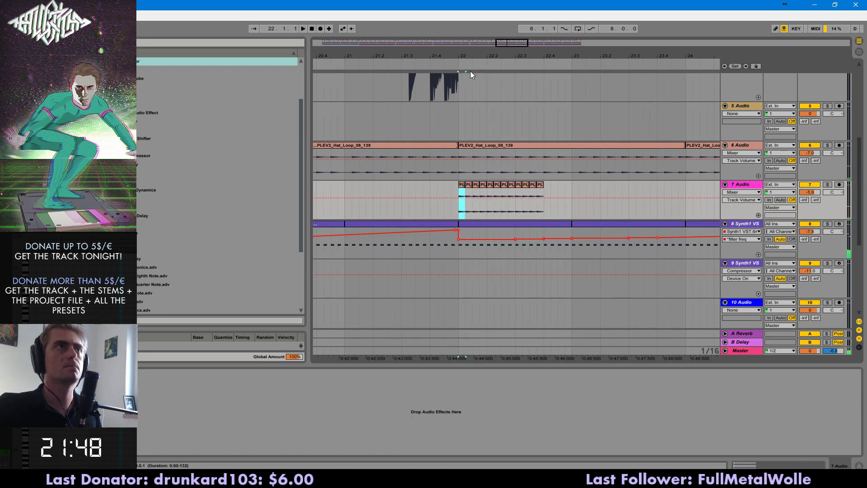
- Replace the hat slices on track 7 Audio with tighter, shorter repeats filling bar 22
left_click_drag(517, 46, 517, 63)
key("ctrl+d")
key("ctrl+d")
left_click_drag(419, 191, 437, 193)
key("space")
key("ctrl+d")
key("ctrl+z")
key("ctrl+d")
key("ctrl+d")
key("ctrl+d")
key("ctrl+d")
key("ctrl+d")
key("ctrl+d")
key("ctrl+d")
key("ctrl+d")
key("ctrl+d")
key("ctrl+d")
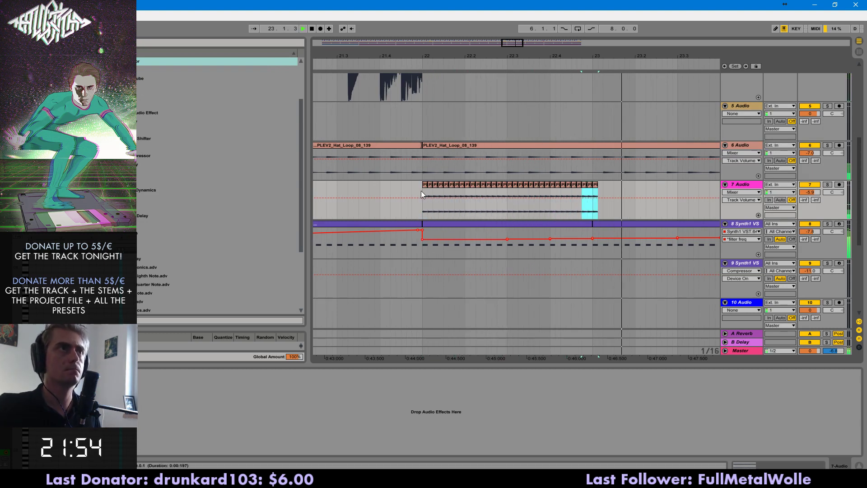
- Duplicate the run of hat slices on track 7 Audio until it reaches bar 30
left_click_drag(421, 191, 598, 190)
key("ctrl+d")
key("ctrl+d")
key("ctrl+d")
left_click_drag(529, 44, 522, 12)
key("ctrl+d")
key("ctrl+d")
key("ctrl+d")
key("ctrl+d")
- Add an EQ Eight to track 7 Audio, set the track volume to -7.3 dB and play from before bar 22
left_click(743, 184)
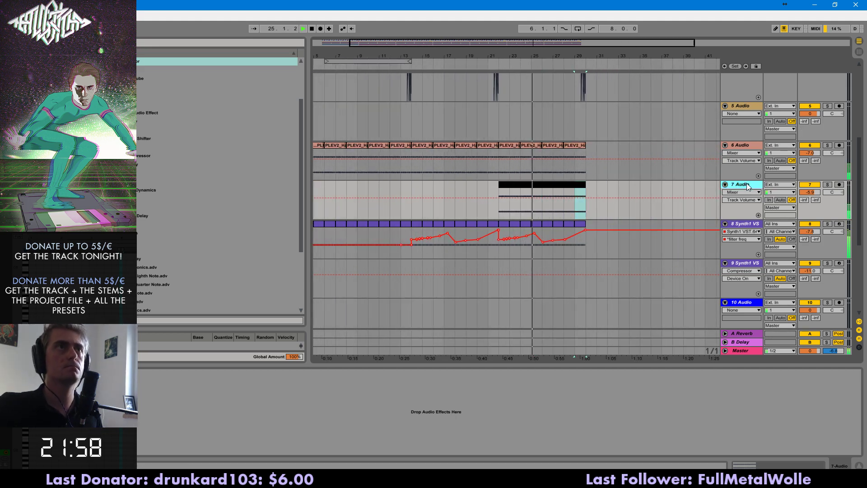
left_click(125, 87)
key("Return")
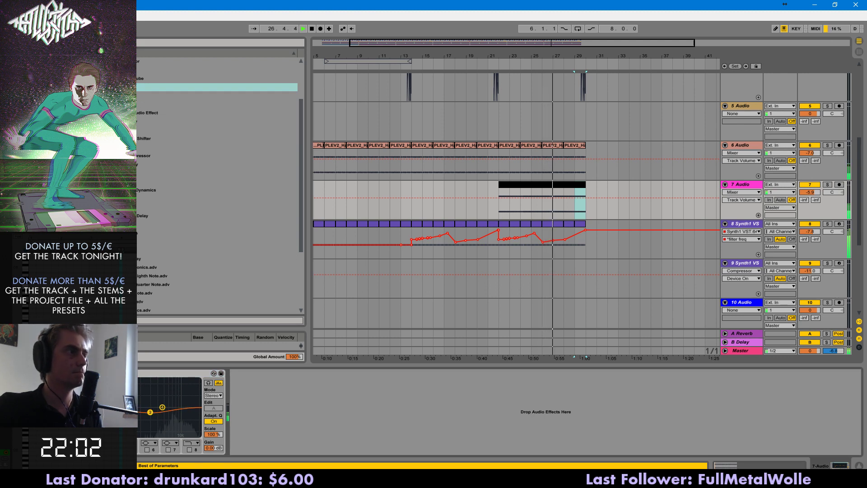
double_click(499, 183)
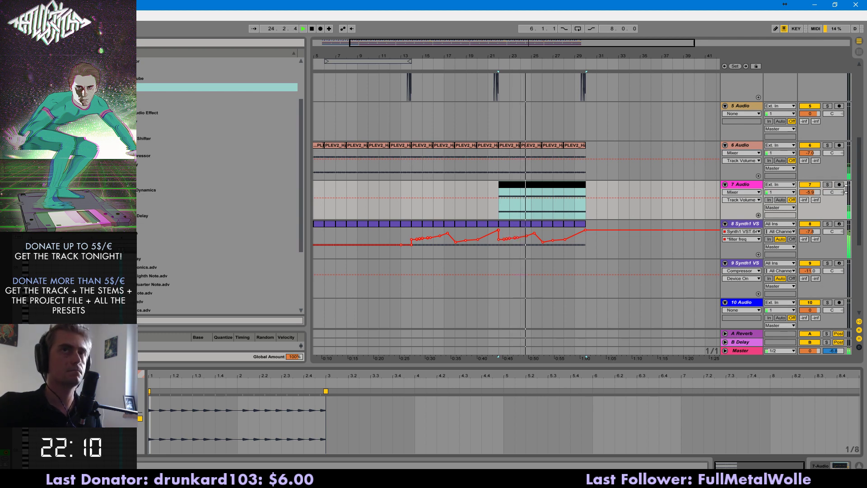
left_click_drag(810, 192, 810, 197)
left_click(478, 170)
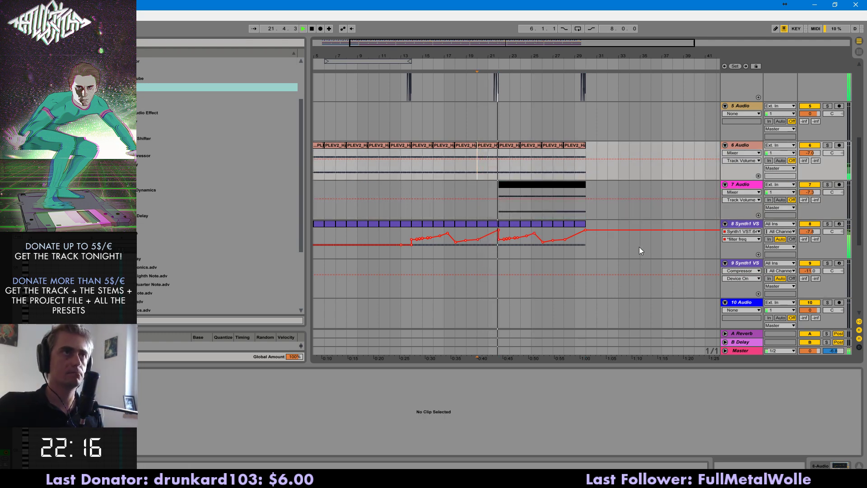
- Turn the abrupt filter frequency drop at bar 22 on track 8 Synth1 into a slope and play from bar 21
scroll(567, 253, "down", 3)
scroll(651, 212, "up", 4)
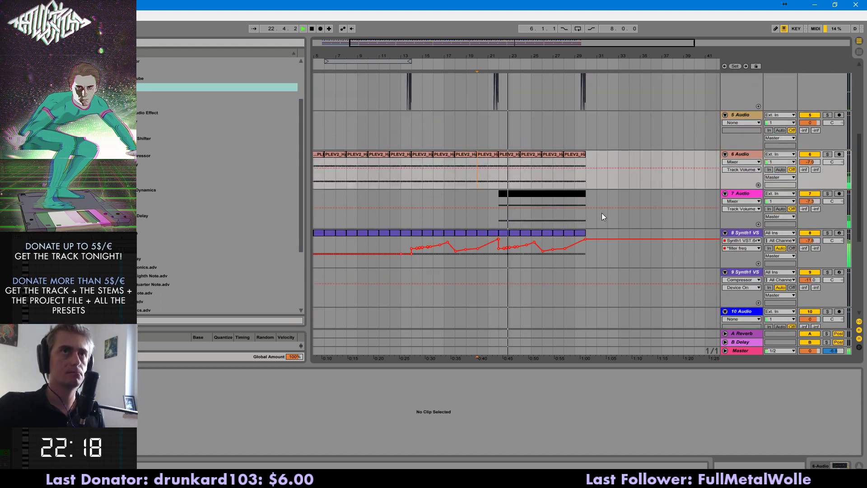
scroll(565, 244, "down", 5)
left_click(488, 135)
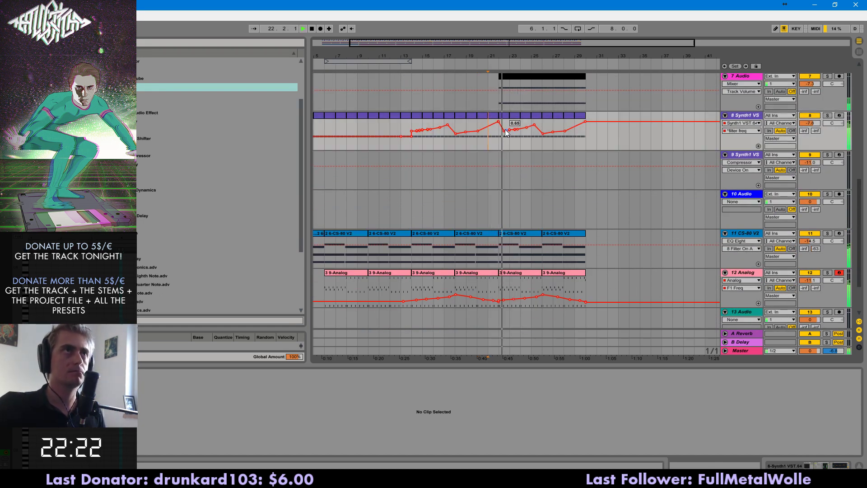
key("space")
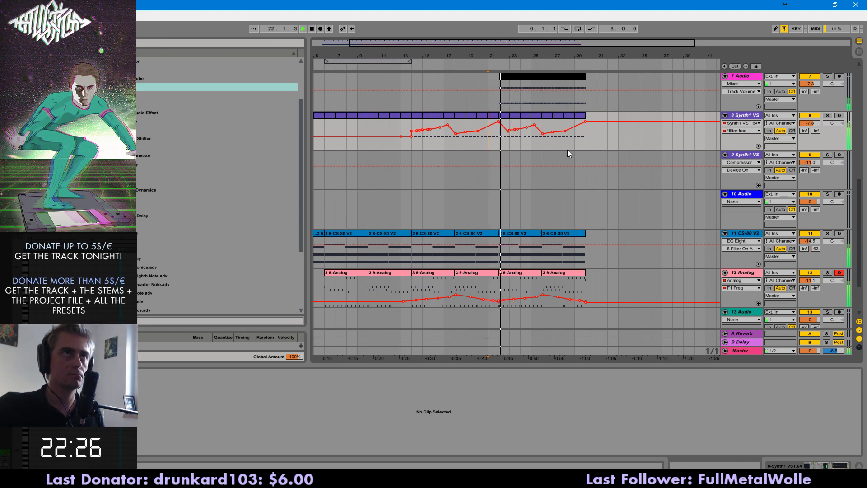
- Stop playback and open the melody clip at bar 22 on track 12 Analog
scroll(587, 203, "down", 3)
key("space")
left_click(743, 215)
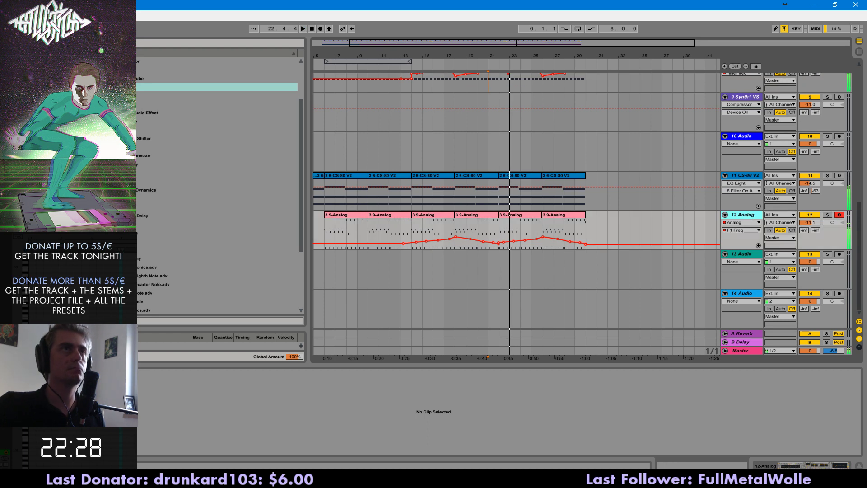
left_click(518, 216)
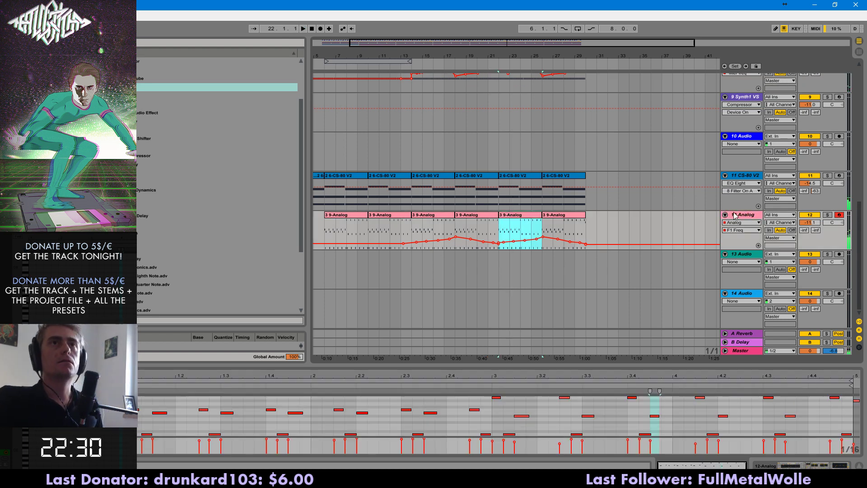
- Play the arrangement from around bars 20 to 22 to check how the melody on track 12 Analog carries into bar 22
left_click(489, 232)
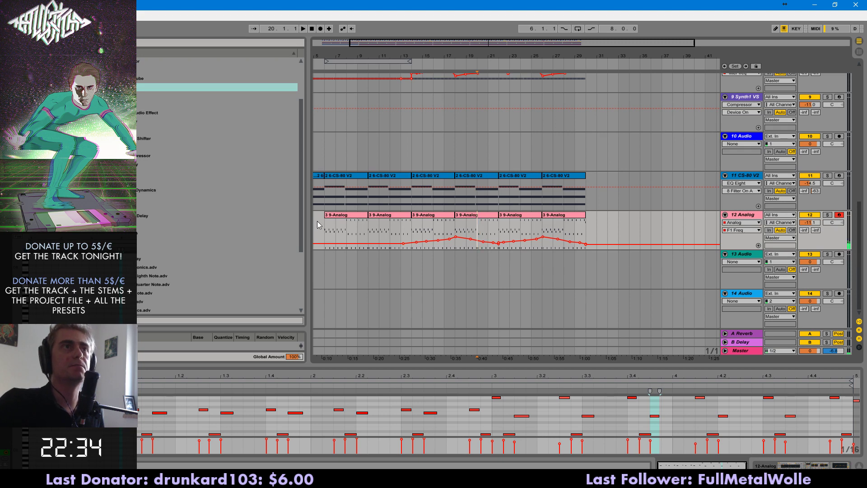
scroll(459, 226, "up", 2)
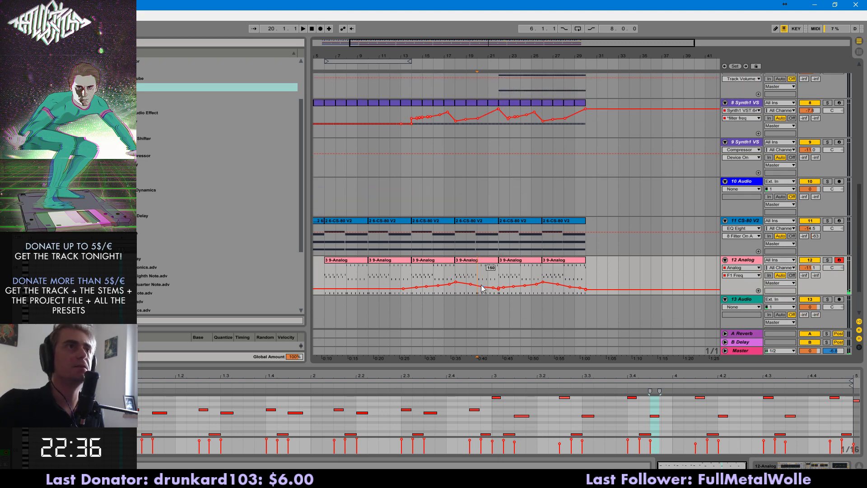
left_click_drag(326, 279, 500, 278)
left_click(500, 276)
key("space")
left_click(486, 273)
key("space")
key("space")
- Delete the two melody clips between bars 22 and 30 on track 12 Analog, and set track 11 CS-80 V2 volume to -11.7 dB
left_click(530, 260)
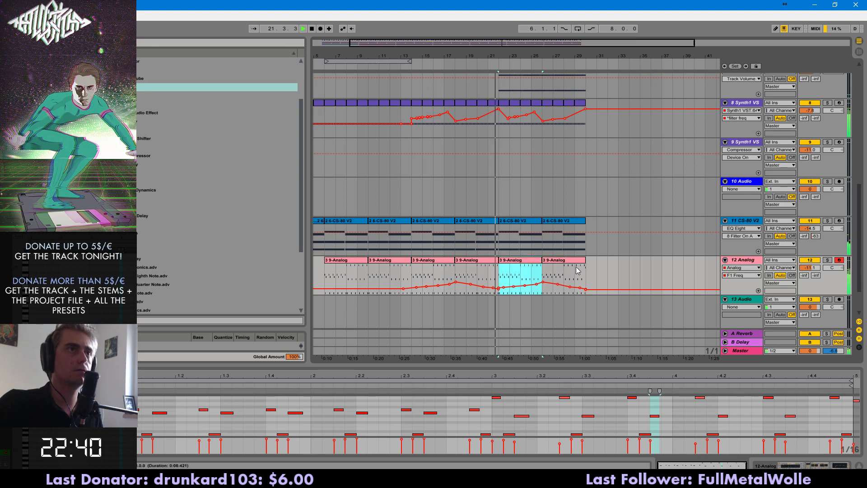
left_click(570, 261, "shift")
key("Delete")
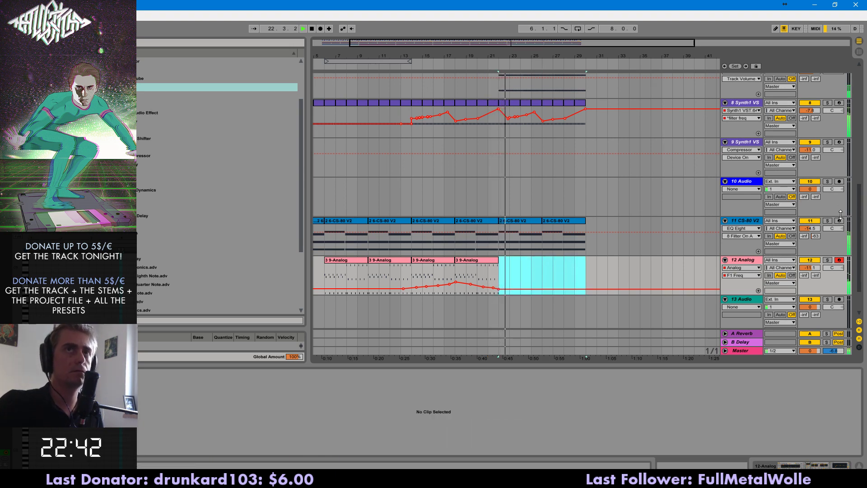
left_click_drag(810, 228, 810, 223)
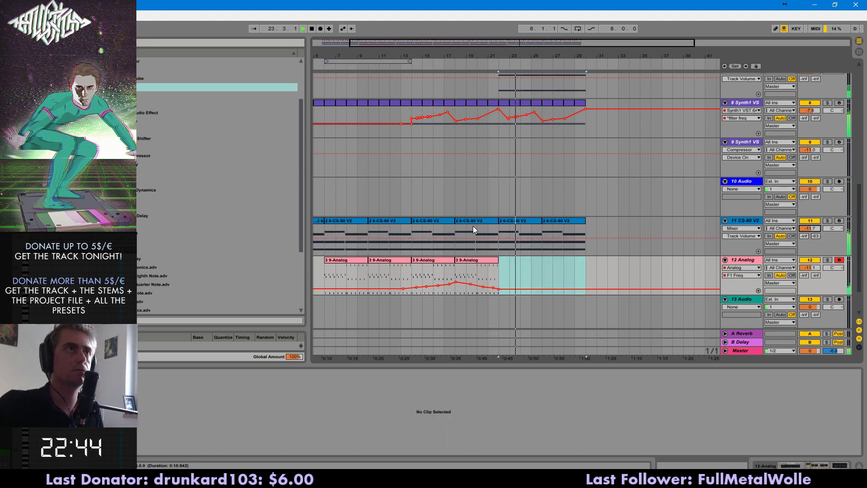
left_click(458, 229)
- Insert a MIDI track below track 12 Analog, select bars 22 to 30 on it and load Serum onto the track
left_click(746, 271)
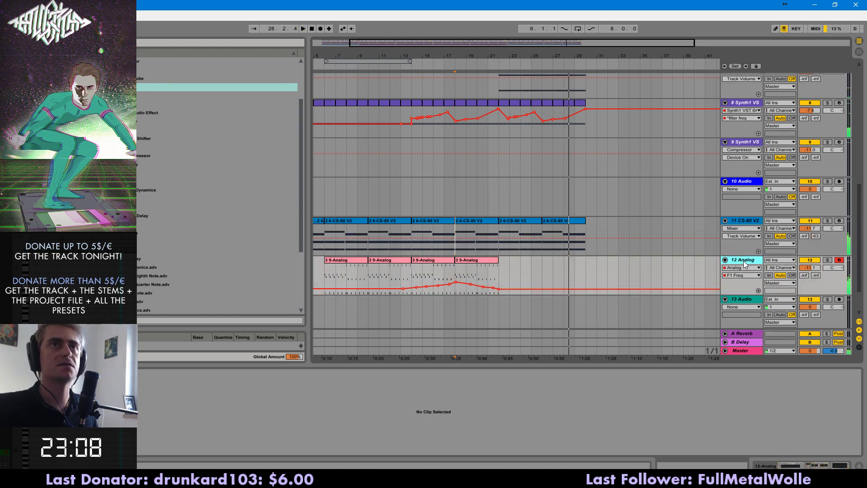
key("ctrl+shift+t")
left_click_drag(499, 312, 588, 300)
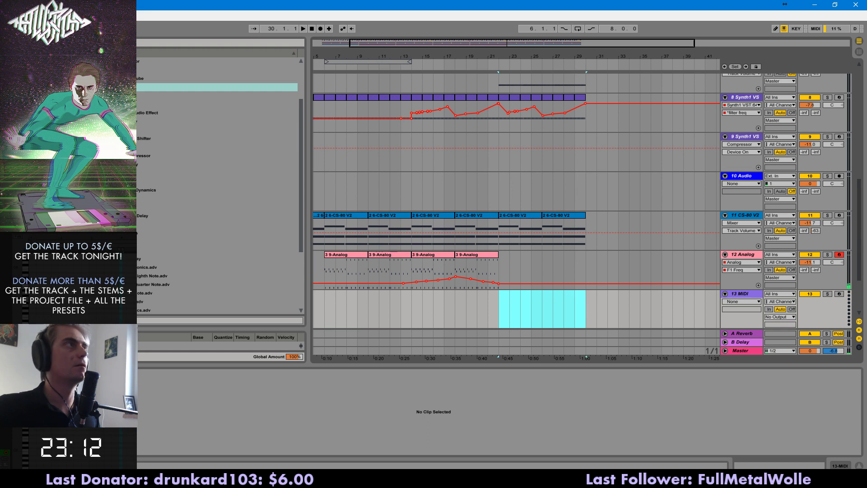
left_click(41, 111)
scroll(239, 297, "down", 1)
left_click_drag(190, 223, 757, 305)
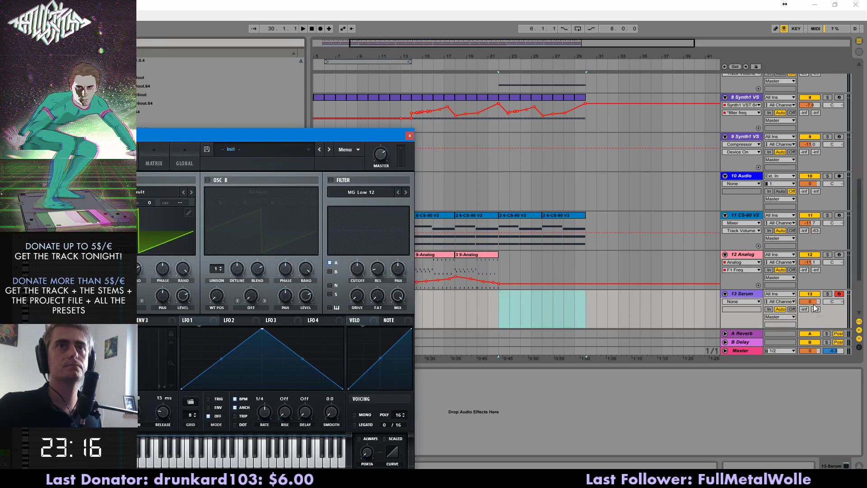
- Load the plucked preset Cliche d00t [GI] in Serum and set track 13 Serum volume to -19.2 dB
left_click(280, 149)
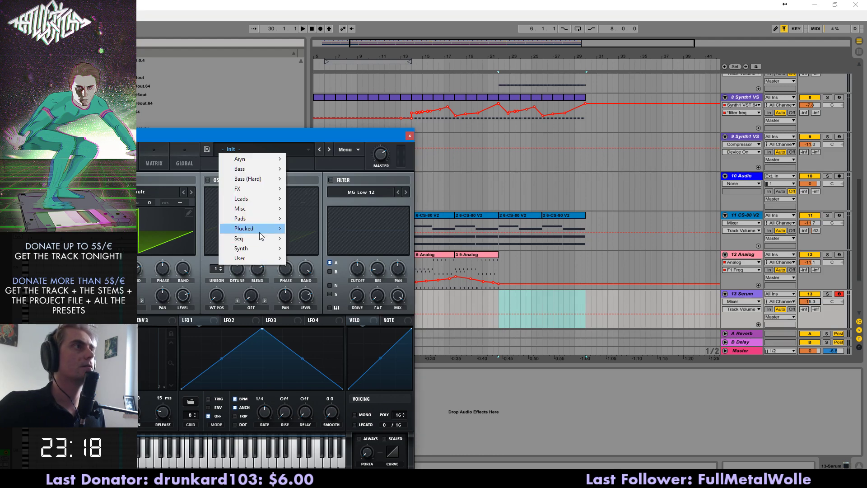
mouse_move(262, 229)
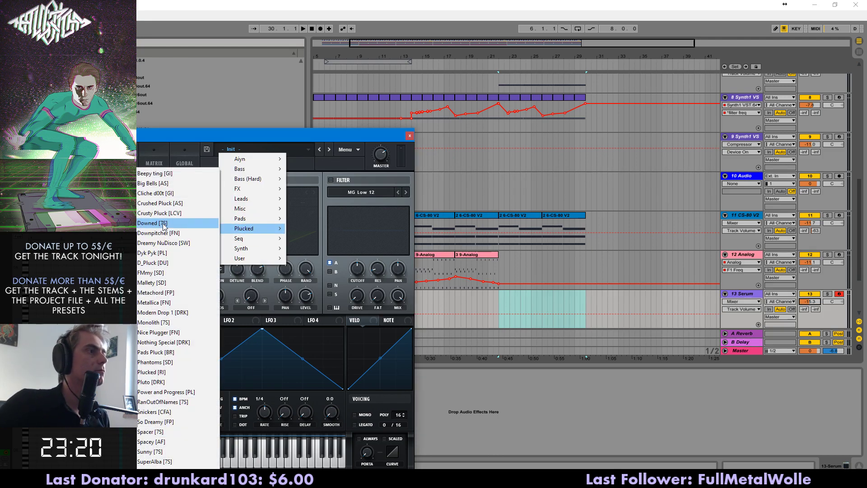
left_click(156, 193)
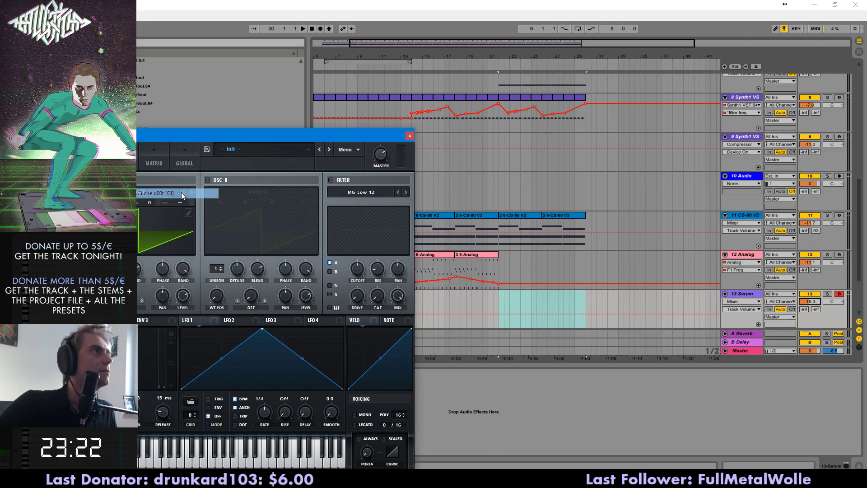
left_click_drag(809, 305, 810, 317)
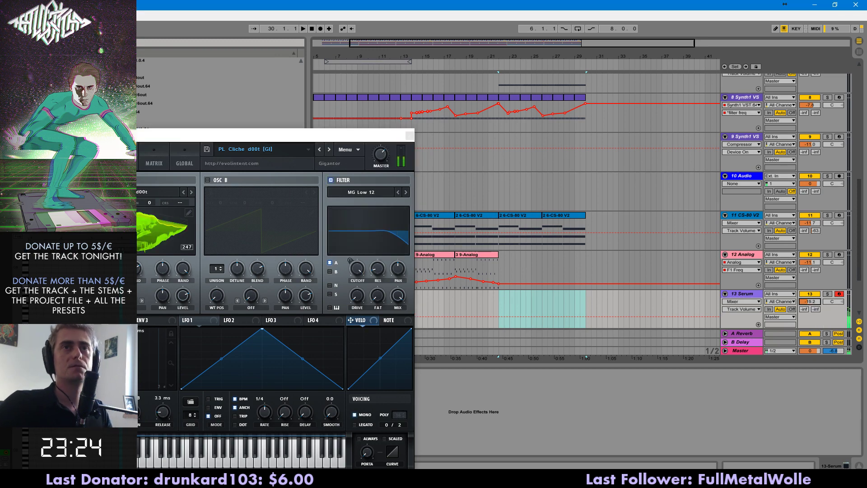
- Adjust the filter cutoff and the reverb mix of the Cliche d00t patch in Serum
left_click(340, 277)
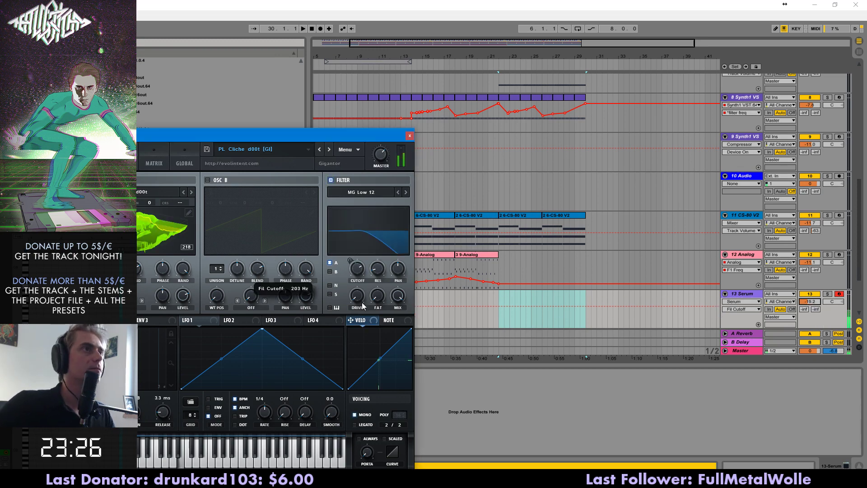
left_click(154, 158)
left_click(137, 164)
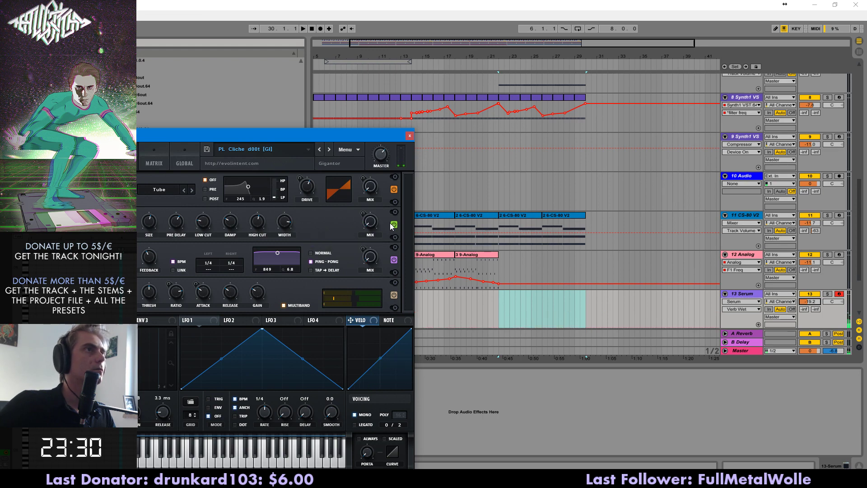
left_click(97, 160)
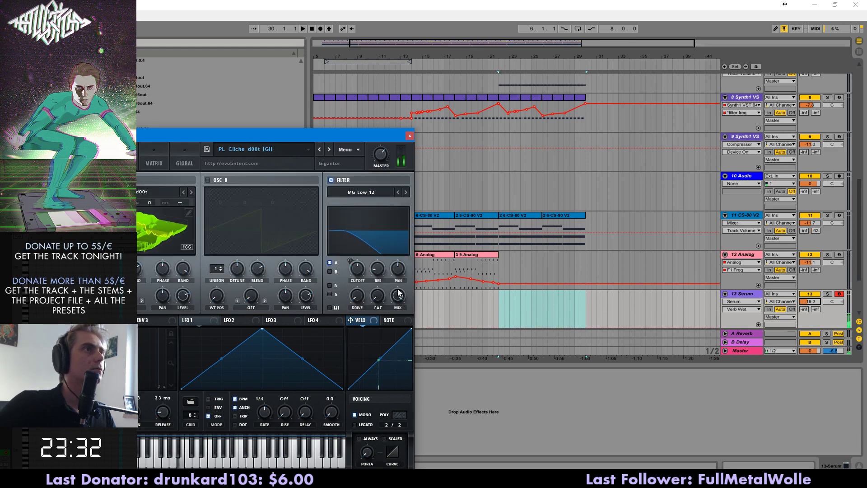
left_click(357, 264)
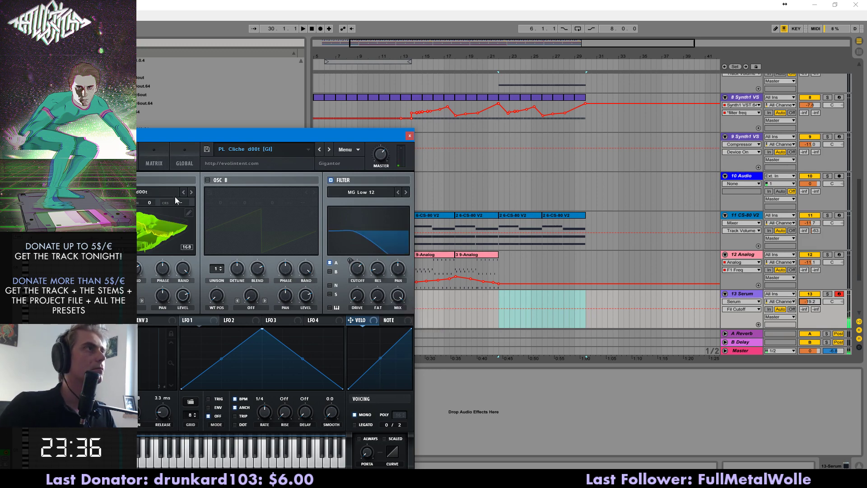
- Try the plucked preset Pads Pluck [BR] in Serum and replace it with Dyk Pyk [PL]
left_click(283, 149)
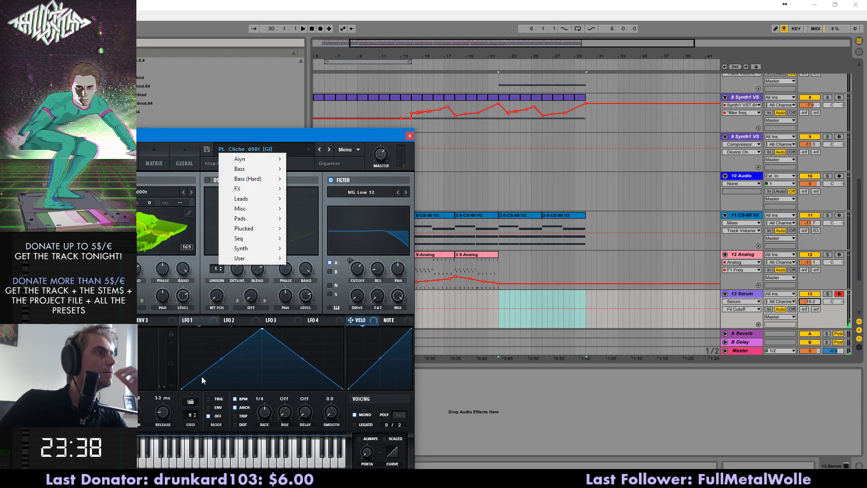
mouse_move(253, 231)
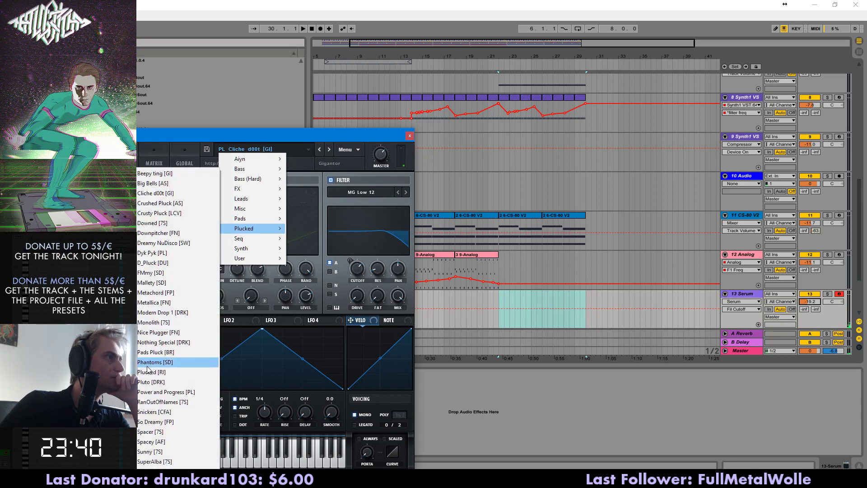
left_click(151, 359)
left_click(289, 149)
mouse_move(255, 228)
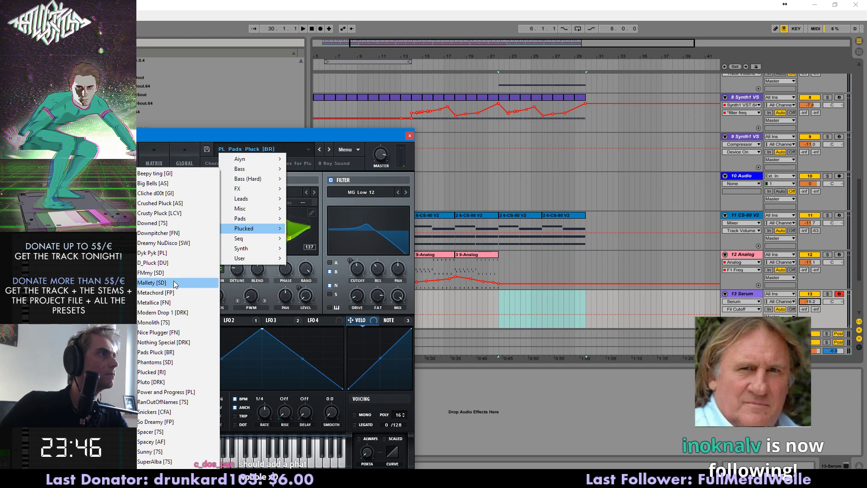
left_click(151, 253)
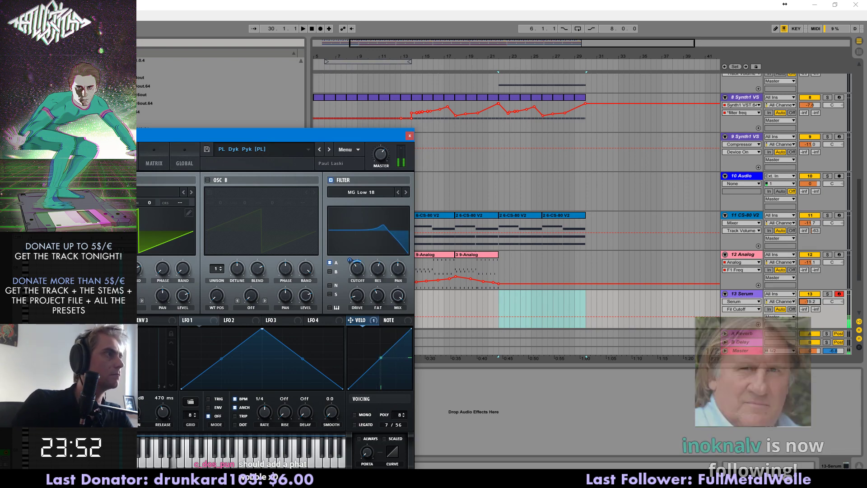
- Adjust the envelope 1 sustain and the filter cutoff of the Dyk Pyk patch in Serum
left_click_drag(128, 358, 128, 353)
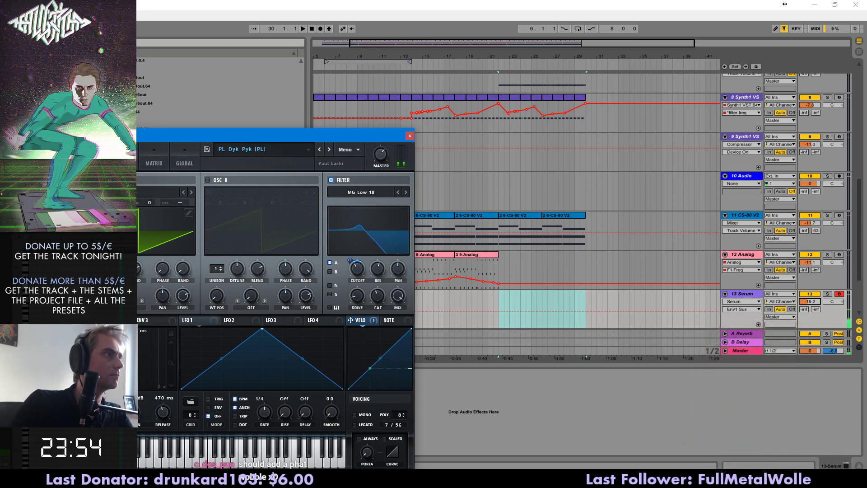
mouse_move(352, 259)
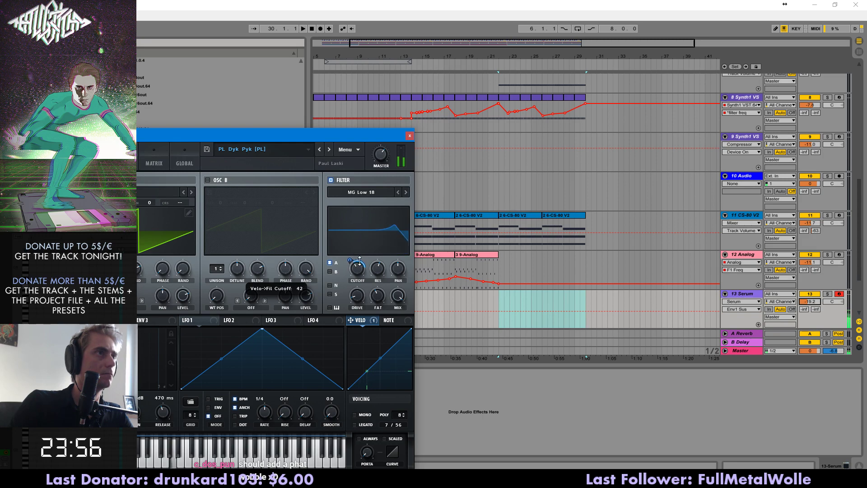
left_click(362, 267)
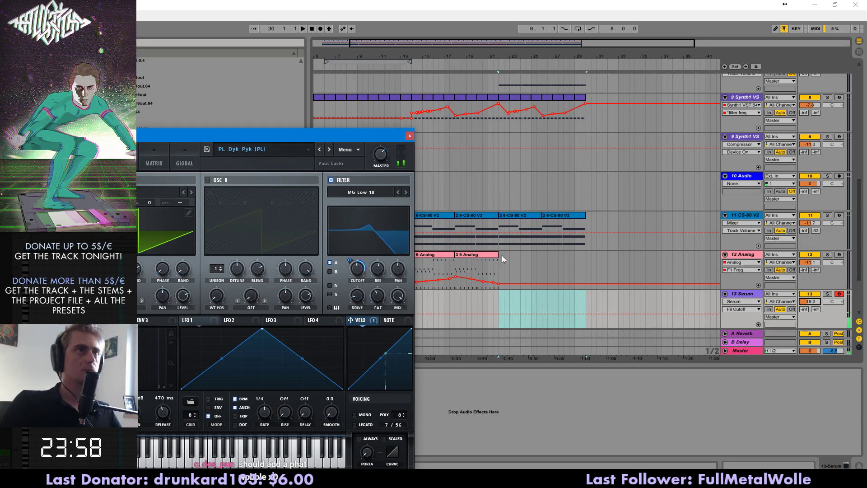
- Play the arrangement from bar 21 and raise the volume of track 13 Serum
left_click(489, 270)
key("space")
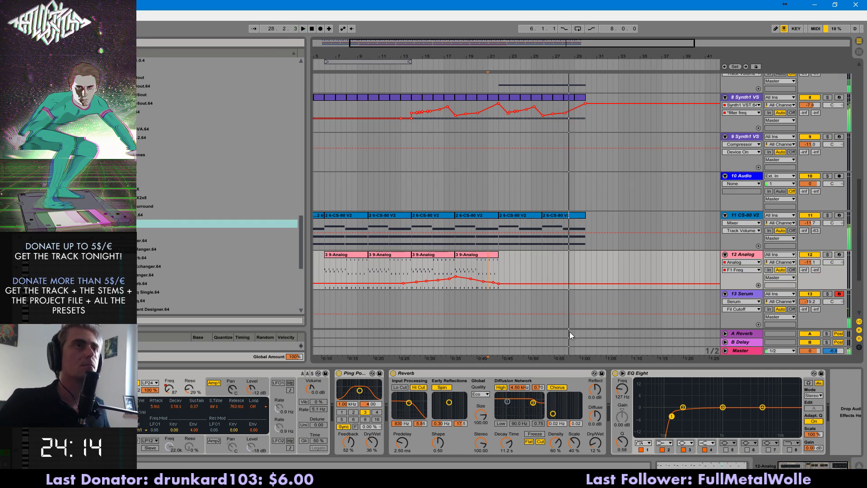
key("space")
key("space")
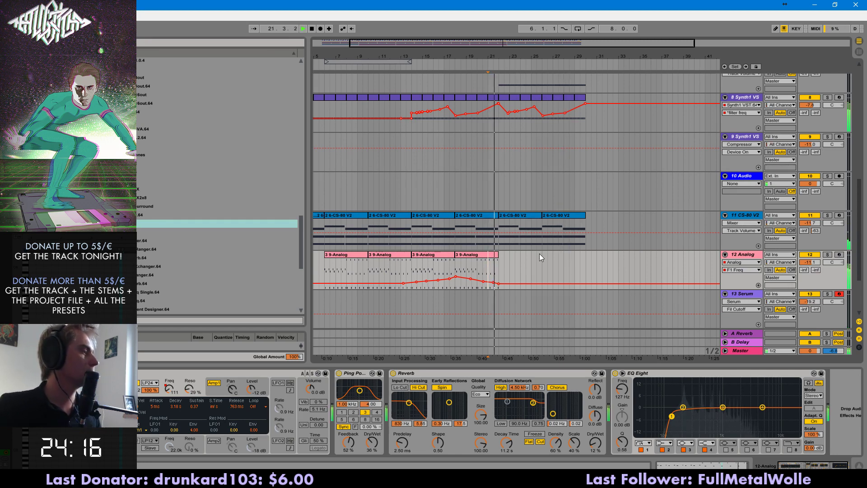
left_click_drag(812, 301, 812, 292)
key("space")
key("space")
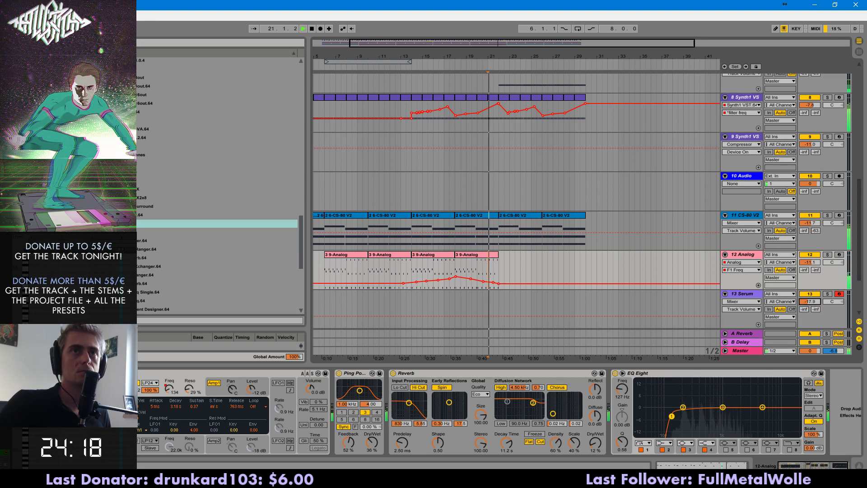
- Play from bar 19 and look over the drum tracks, selecting the last half bar before bar 22 on track 2 Audio
scroll(470, 207, "up", 3)
scroll(413, 256, "down", 4)
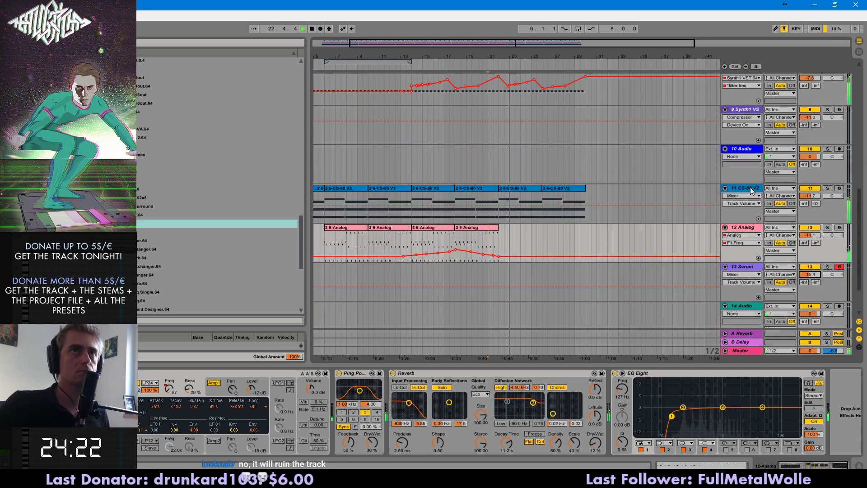
scroll(487, 192, "up", 5)
left_click(471, 168)
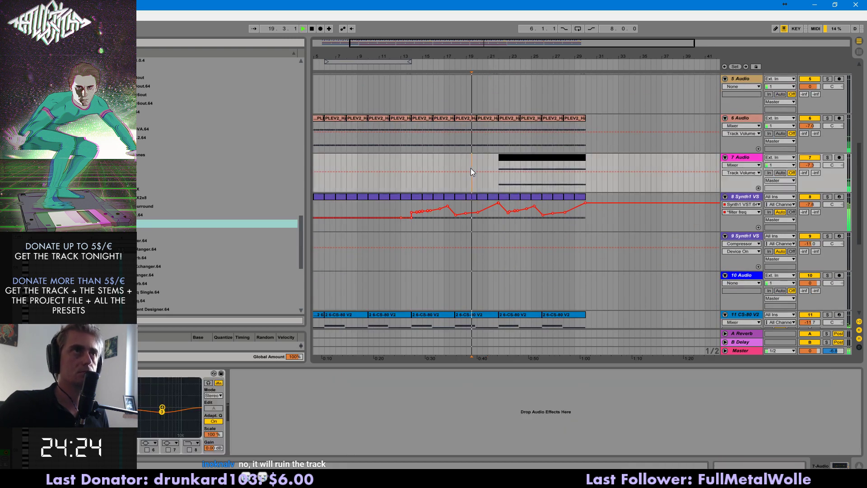
scroll(559, 151, "up", 6)
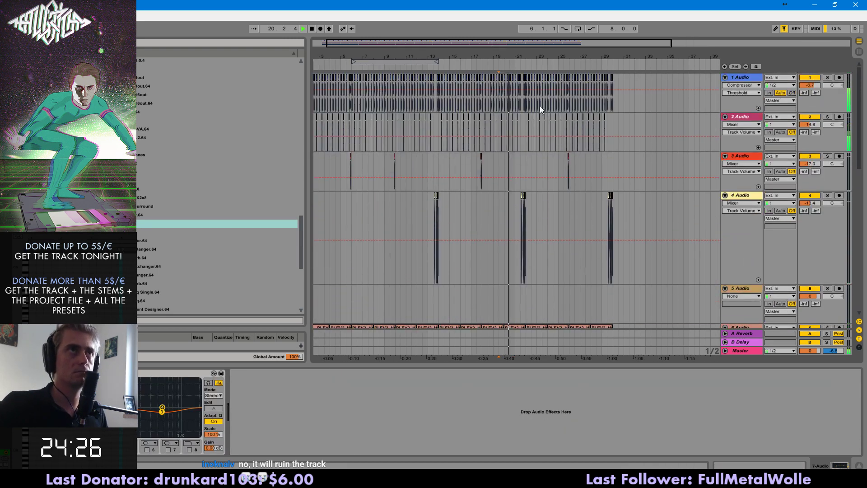
left_click_drag(525, 104, 530, 131)
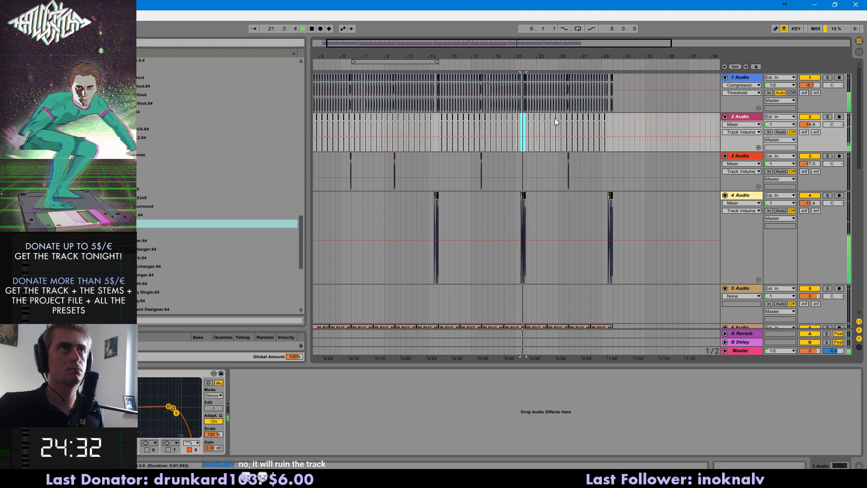
scroll(739, 236, "down", 6)
scroll(739, 235, "up", 3)
- Delete the empty track 5 Audio
left_click(741, 206)
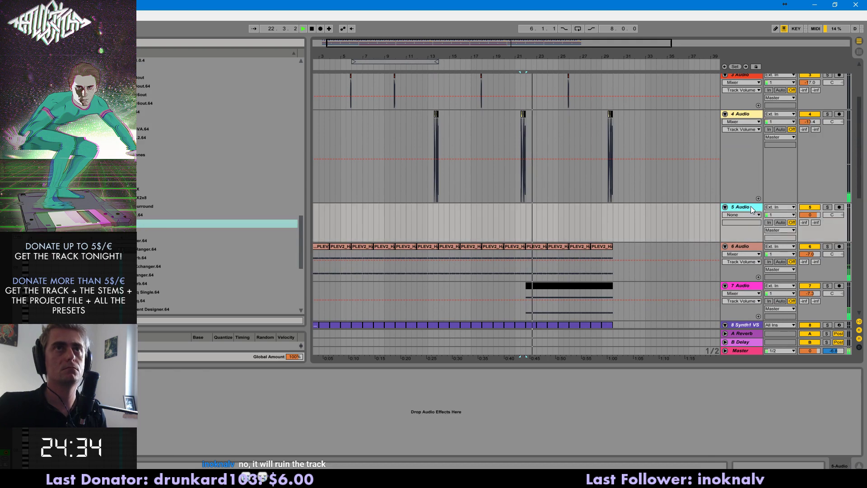
key("Delete")
left_click_drag(540, 43, 540, 19)
key("ctrl+z")
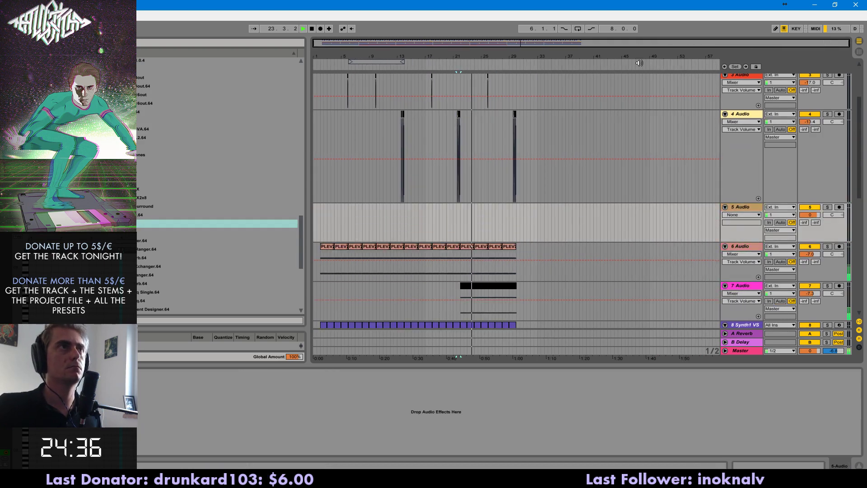
left_click(741, 206)
key("Delete")
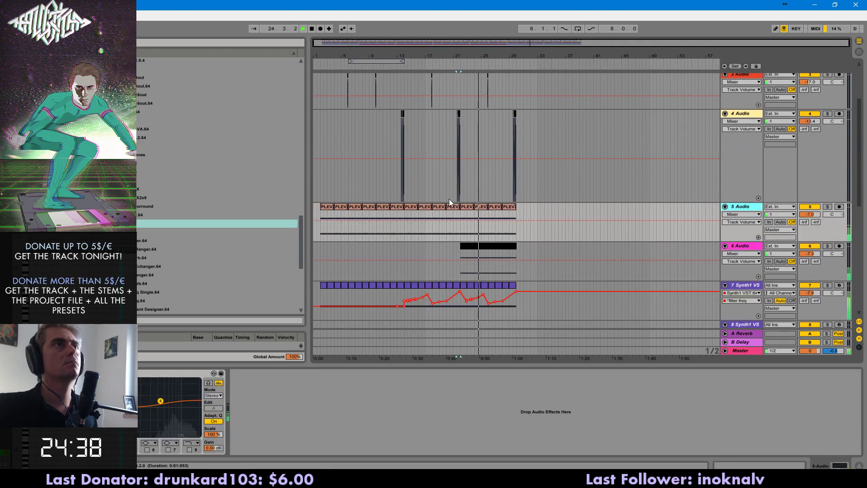
- Widen the arrangement grid to 1/1 and play from just before bar 21 to check the synth tracks
key("ctrl+2")
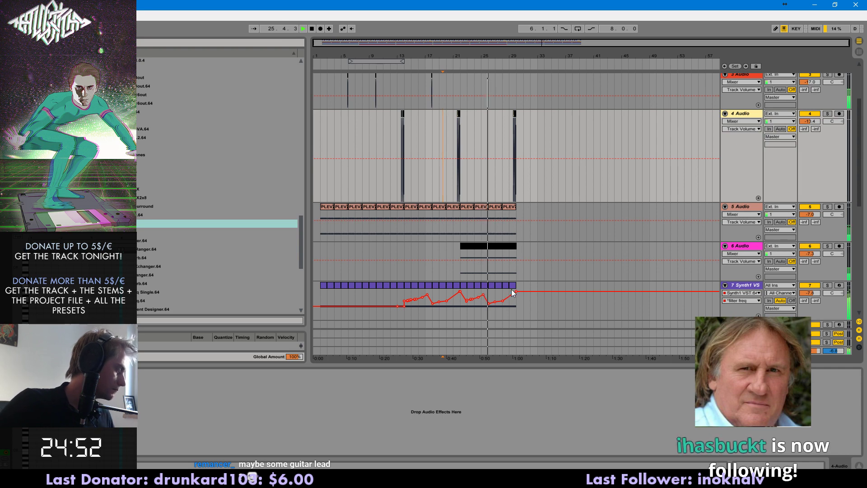
left_click(454, 248)
scroll(554, 229, "down", 4)
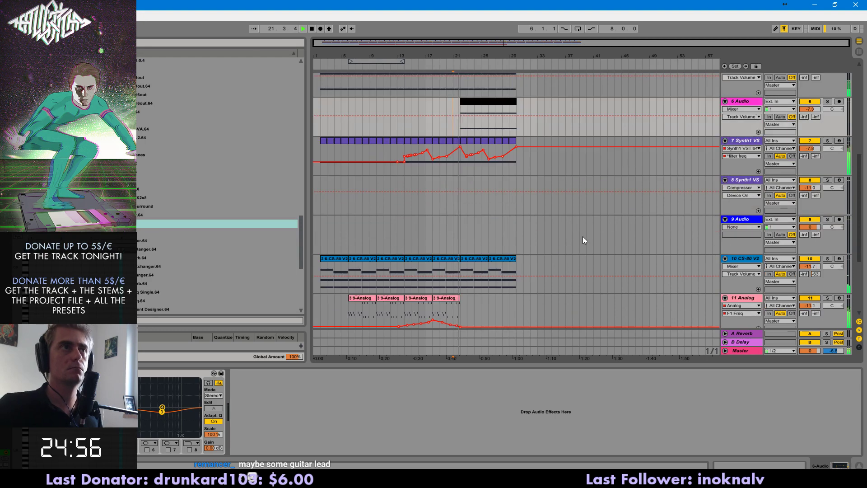
- Open the CS-80 V2 clip that starts at bar 22 on track 10 and enlarge its note editor
scroll(582, 235, "down", 2)
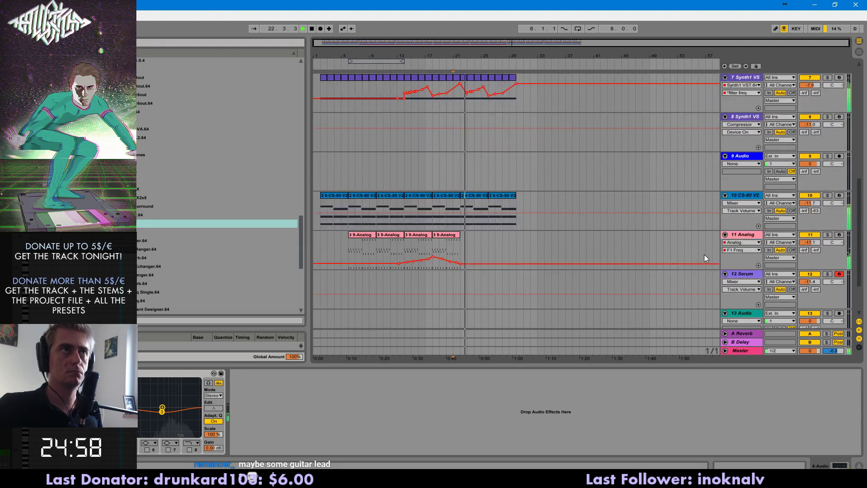
right_click(771, 201)
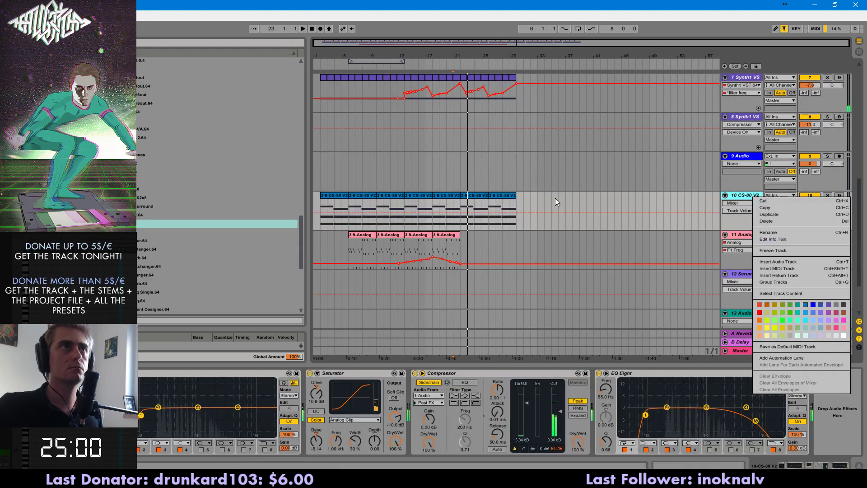
left_click(471, 200)
double_click(470, 197)
left_click(265, 398)
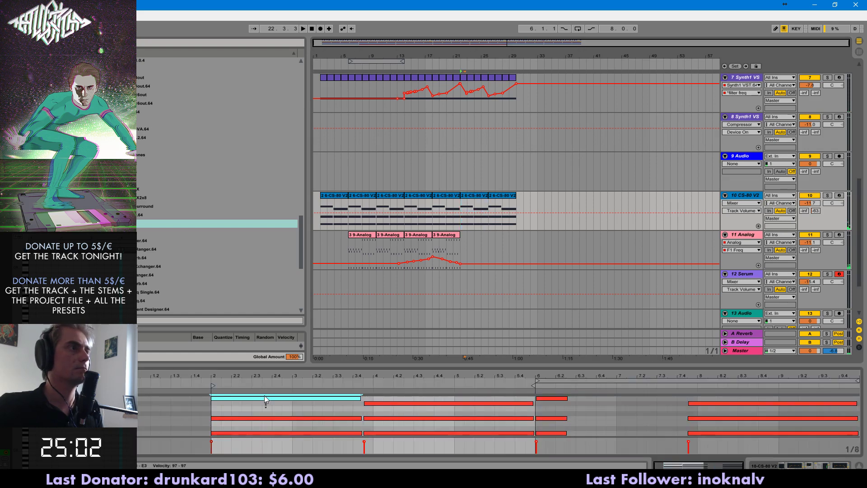
left_click_drag(259, 367, 258, 205)
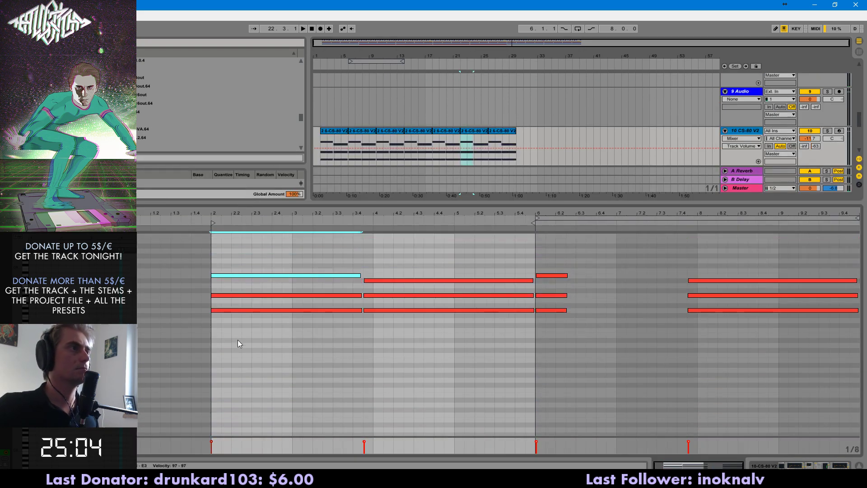
- Revoice the first chord of the bar 22 clip by raising its lower notes an octave, reaching C4, and play it
left_click_drag(234, 316, 229, 292)
key("space")
key("space")
left_click_drag(238, 332, 229, 291)
left_click(233, 335)
key("shift+Up")
key("space")
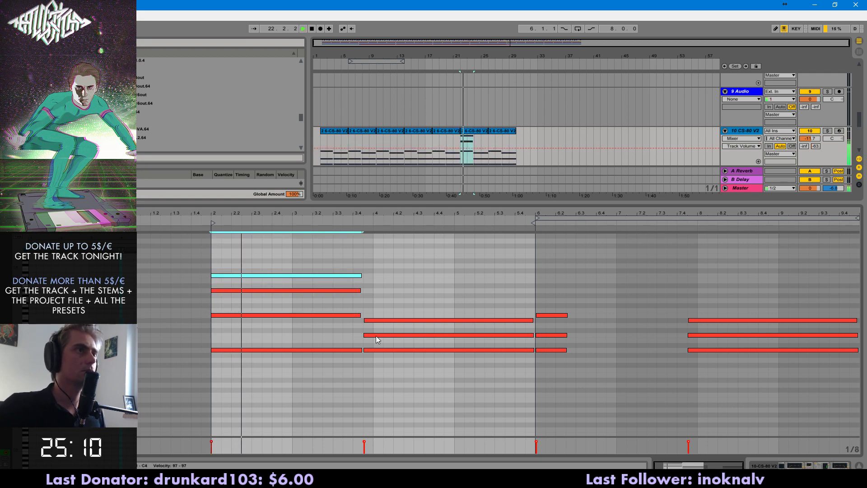
- Raise the two lower notes of the clip's second chord an octave and lower the inner one by a semitone
left_click(395, 333)
left_click_drag(394, 332, 397, 351)
key("shift+Up")
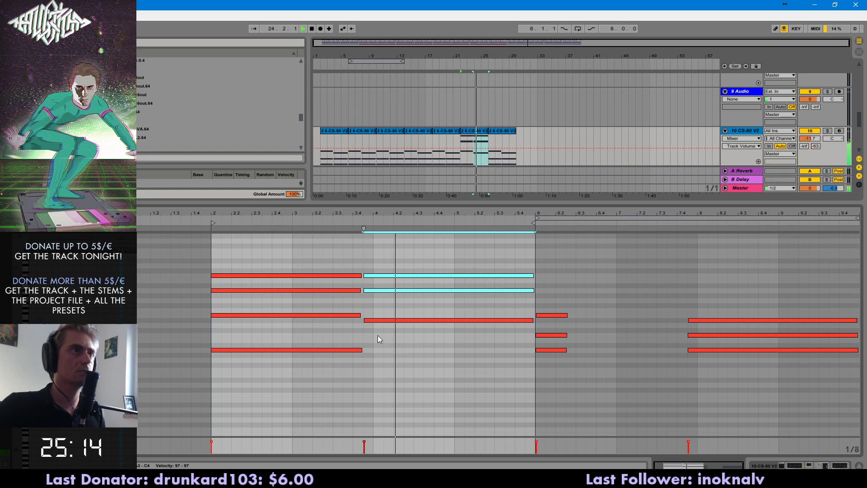
left_click(393, 301)
key("space")
left_click(392, 290)
key("Down")
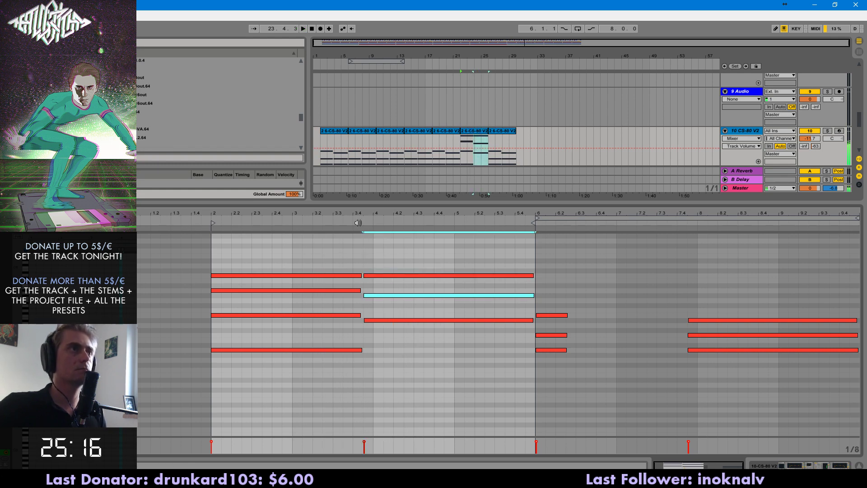
- Duplicate the edited CS-80 V2 clip over the one at bar 26 and restore the full arrangement view
left_click(483, 136)
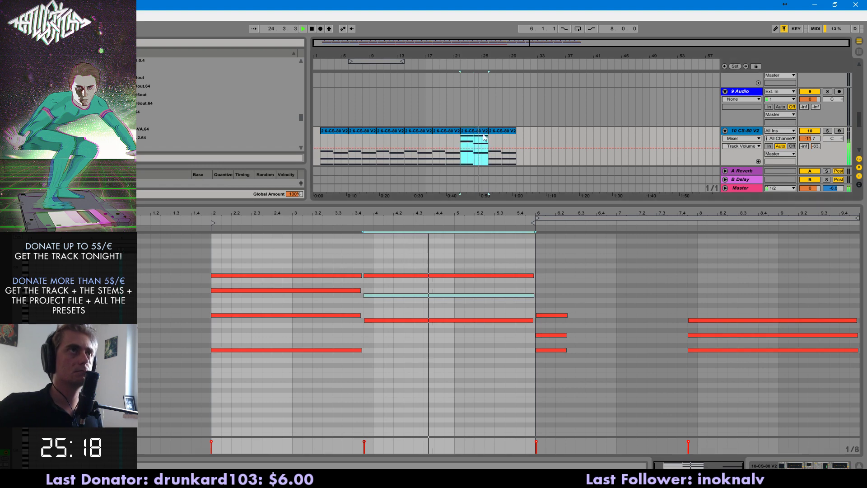
key("ctrl+d")
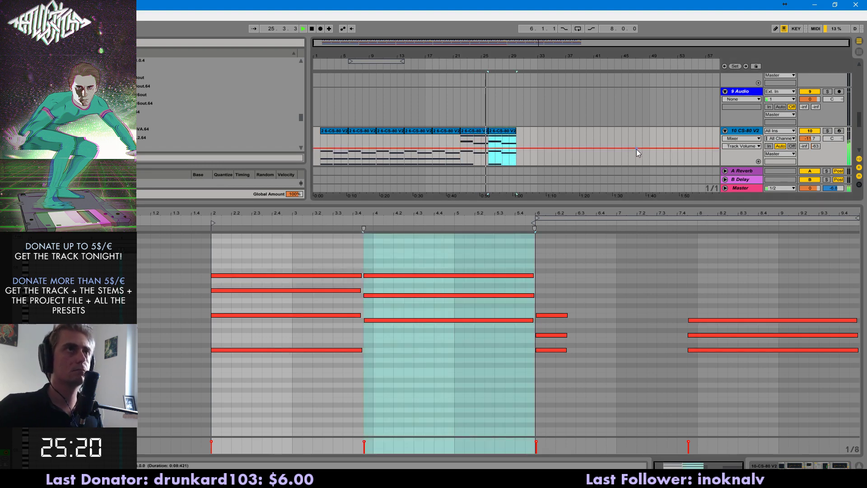
key("ctrl+alt+l")
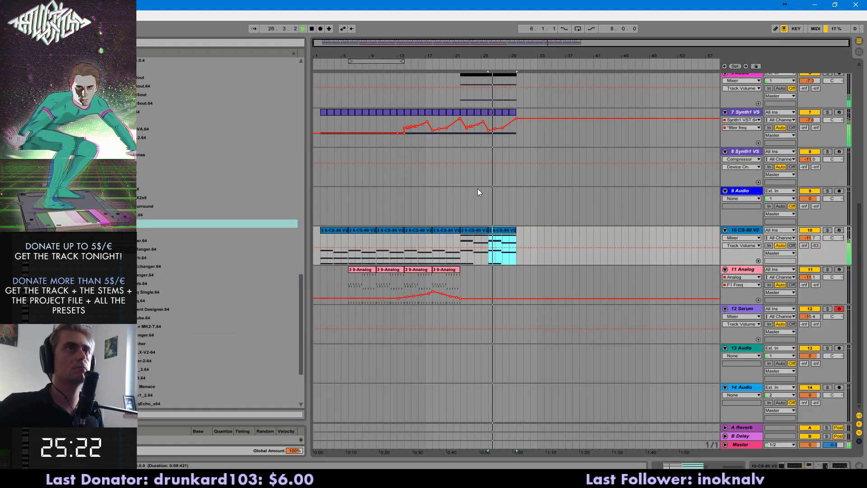
- Open the CS-80 V2 clip at bar 26 and raise the middle note of its second chord to B3
double_click(510, 229)
left_click(434, 369)
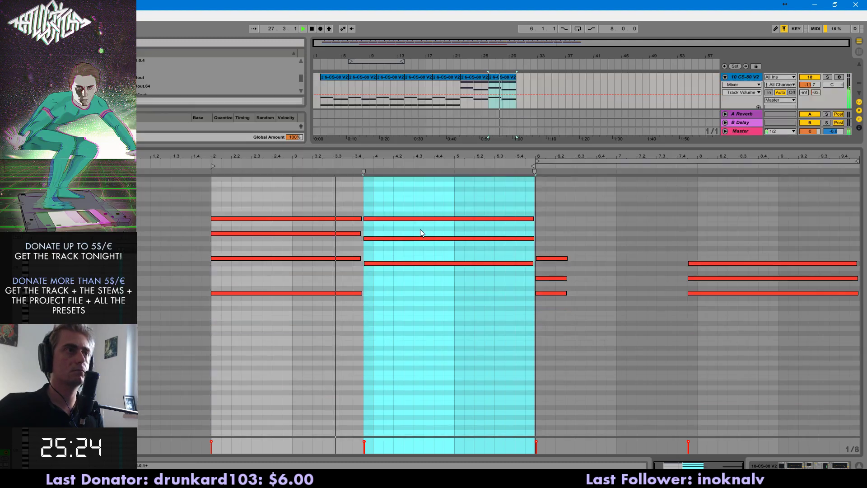
left_click(406, 255)
left_click_drag(403, 236, 400, 232)
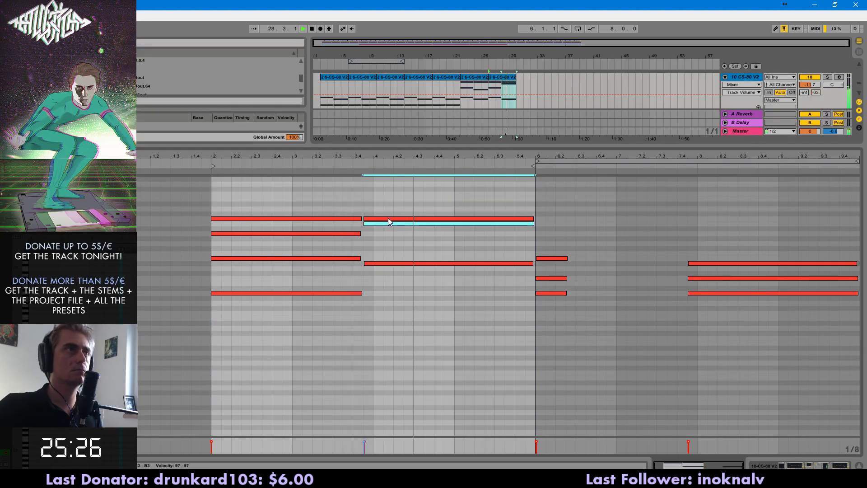
- Lower the second chord's middle note two semitones, raise its top note two semitones, and replay from the chord's start
left_click(389, 220)
key("Up")
key("Up")
left_click(360, 167)
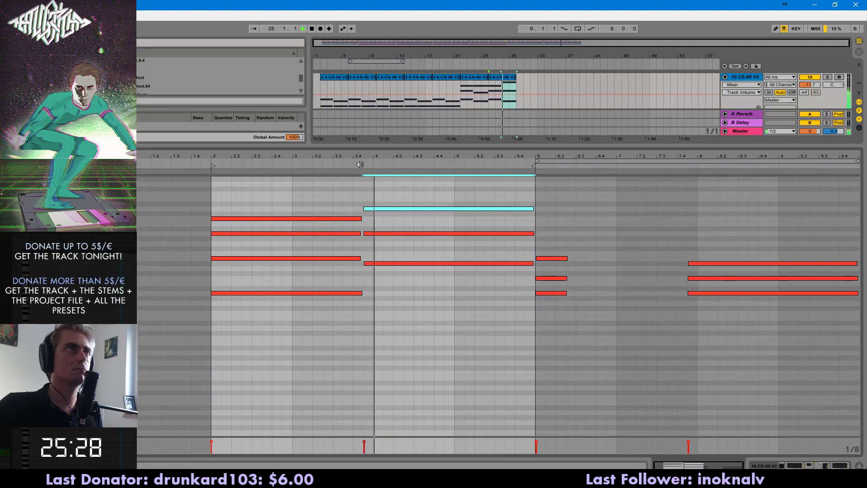
- Try raising the second chord's middle note by one semitone
key("space")
left_click(380, 264)
left_click(378, 233)
key("Up")
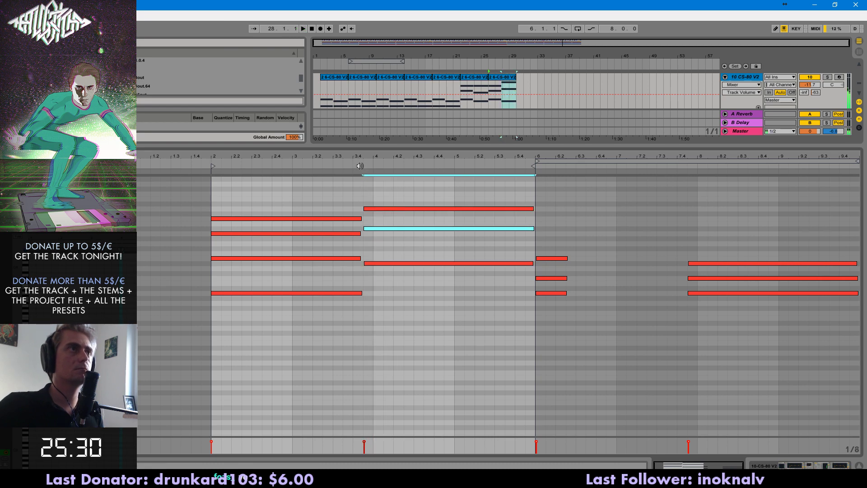
key("Down")
- Lower the second chord's top note by one semitone and replay from the start of that chord
left_click(378, 209)
key("Down")
left_click(358, 166)
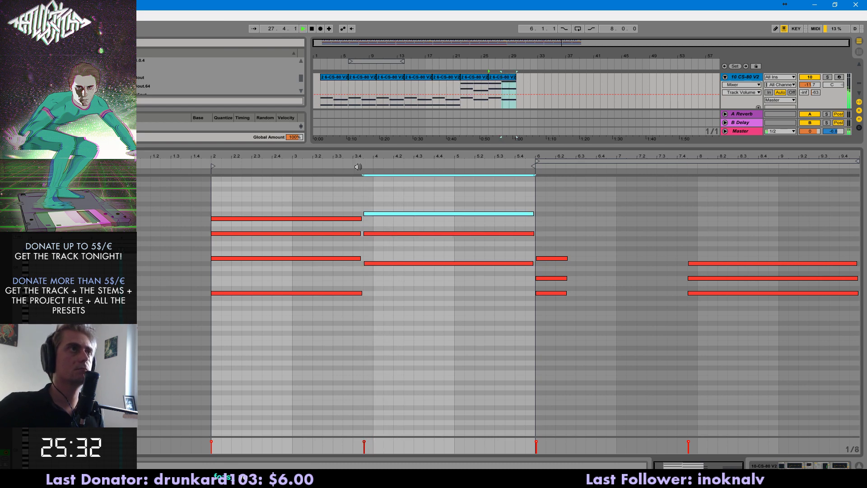
key("space")
key("space")
left_click(359, 167)
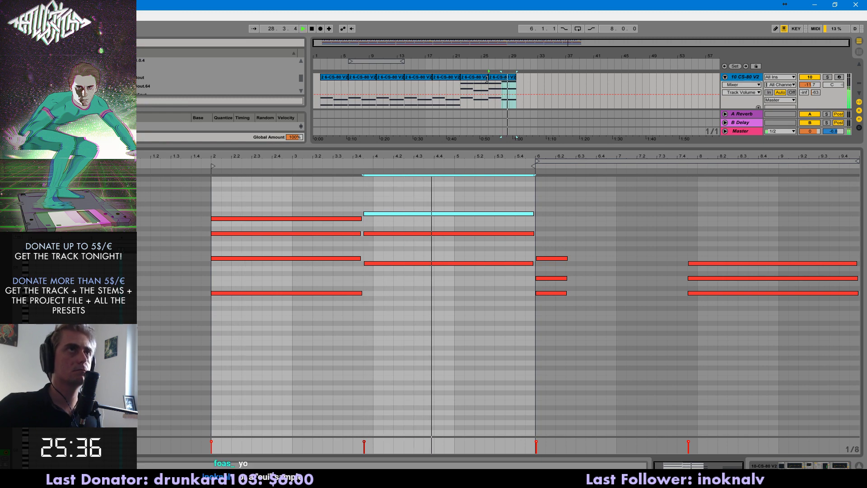
- Loop the arrangement over the last two CS-80 V2 clips, starting at bar 22
double_click(525, 145)
scroll(459, 187, "up", 3)
left_click(468, 274, "shift")
key("space")
key("space")
key("ctrl+l")
scroll(588, 230, "up", 4)
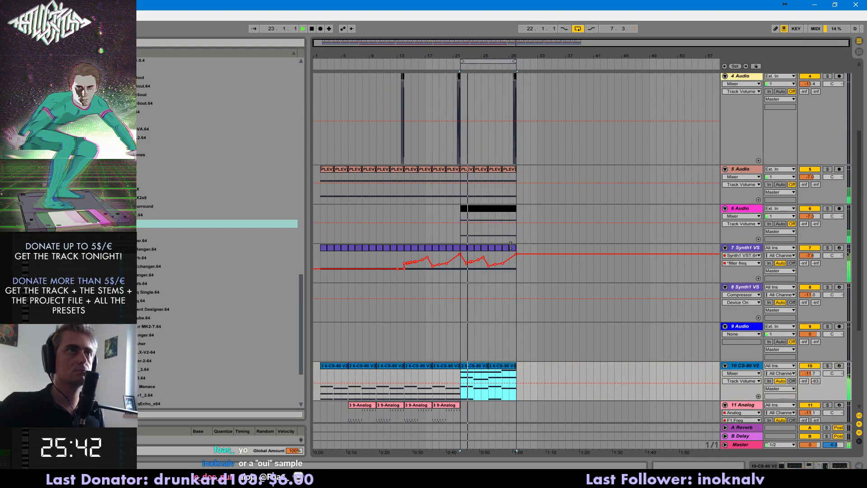
- Transpose the notes of the last Synth1 clip up slightly and copy that clip over the one before it
double_click(513, 249)
left_click(413, 451)
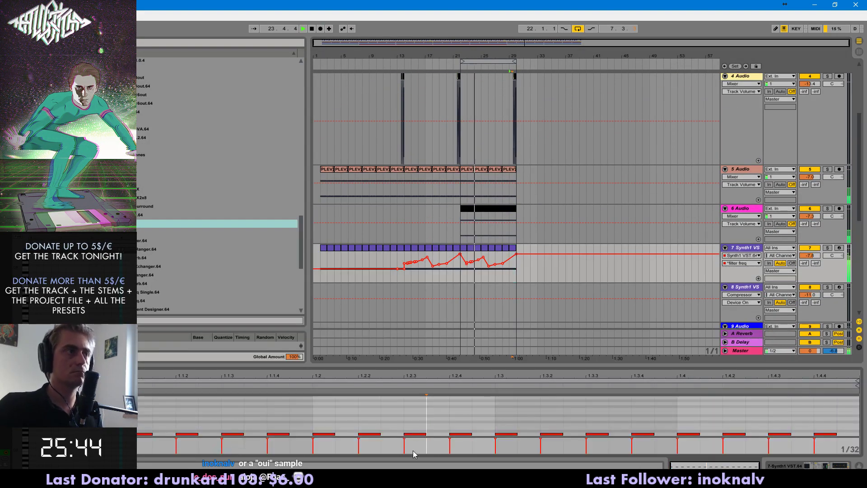
left_click(492, 291)
scroll(529, 259, "down", 5)
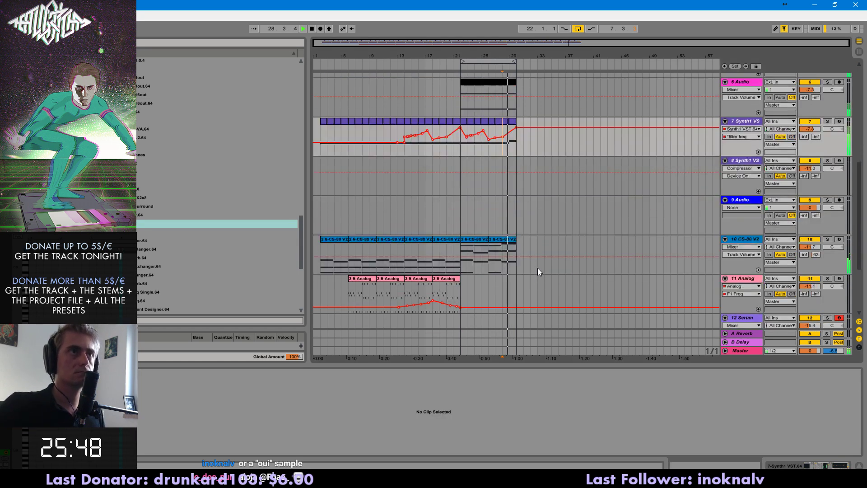
left_click(496, 244)
left_click(512, 131)
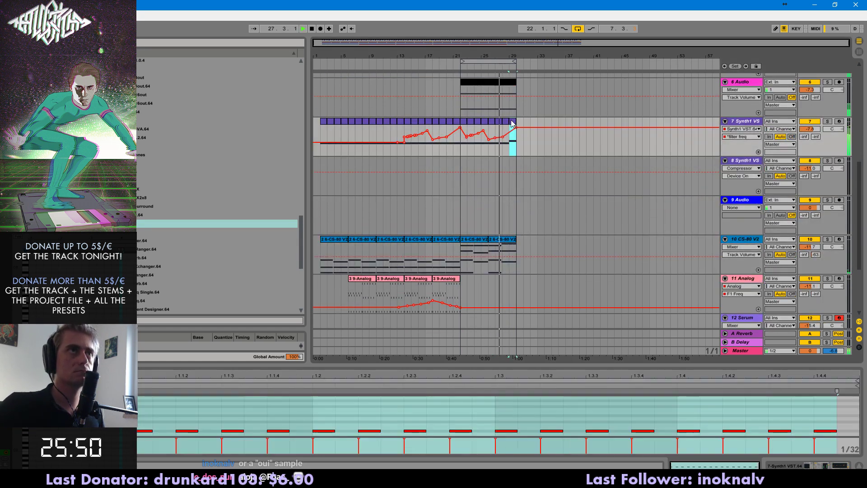
key("b")
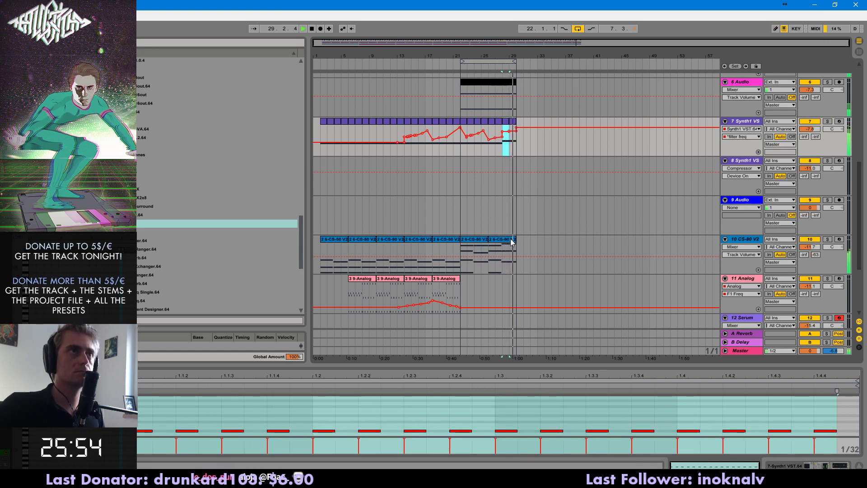
- Extend the loop to eight bars, ending at bar 30, and add a volume breakpoint on 6 Audio midway through bar 29
left_click(513, 242)
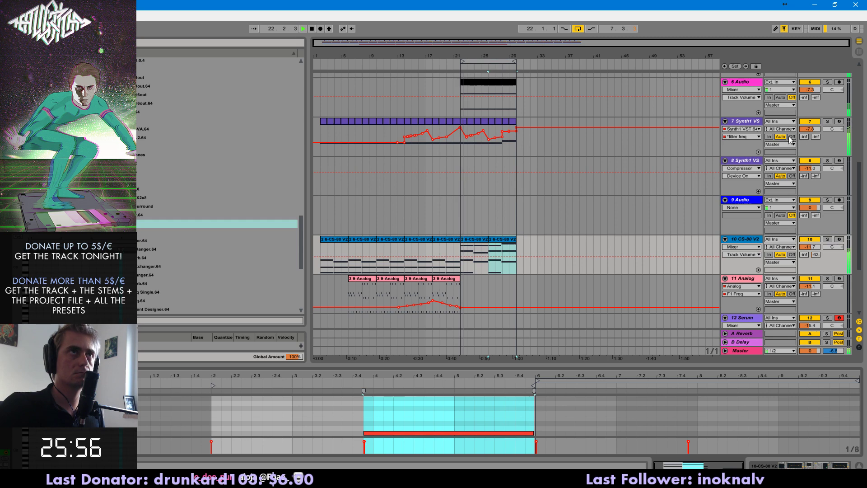
left_click(511, 109)
left_click_drag(566, 43, 607, 60)
left_click(583, 96)
left_click(594, 111)
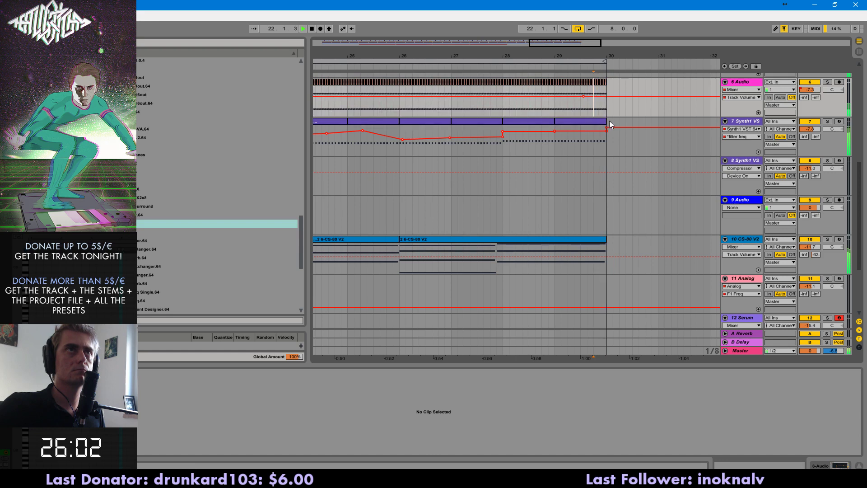
- Try extending the last Synth1 and CS-80 V2 clips slightly past bar 30
left_click(610, 122)
left_click_drag(605, 151, 682, 192)
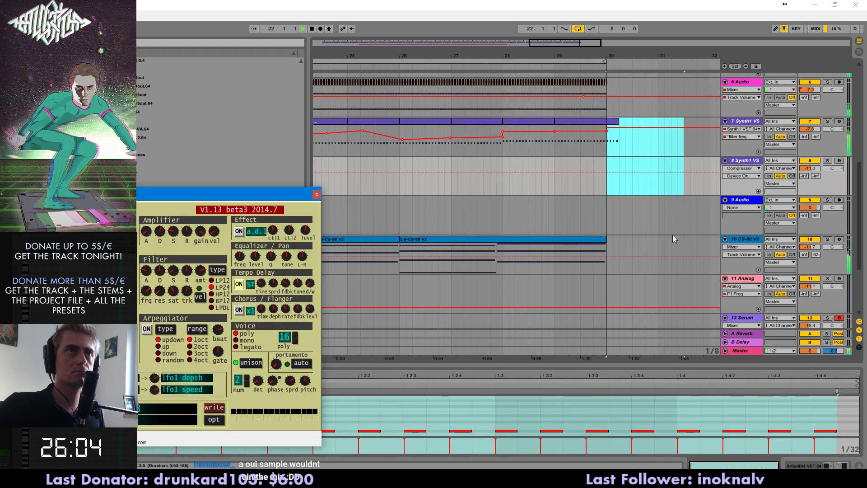
left_click_drag(606, 240, 618, 243)
left_click(616, 251)
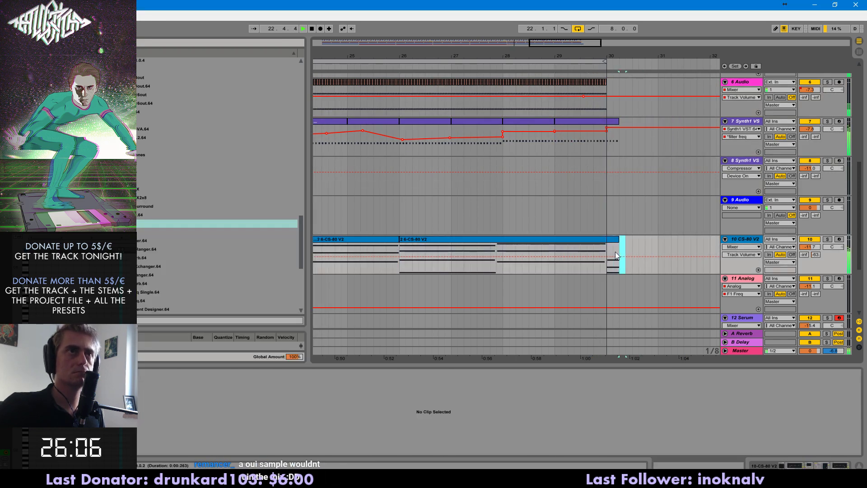
left_click(487, 250)
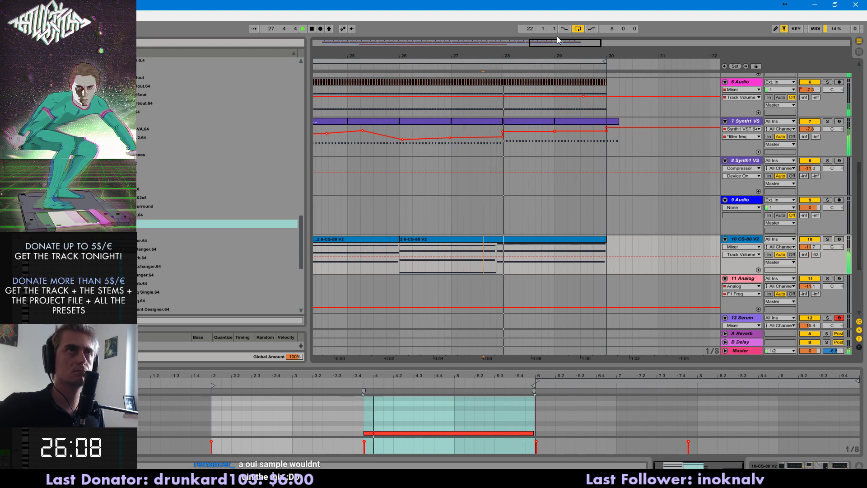
- Raise the lowest note of the second chord in the last CS-80 V2 clip by one semitone
left_click_drag(565, 43, 567, 25)
left_click(517, 239)
left_click(467, 432)
left_click_drag(514, 368, 504, 229)
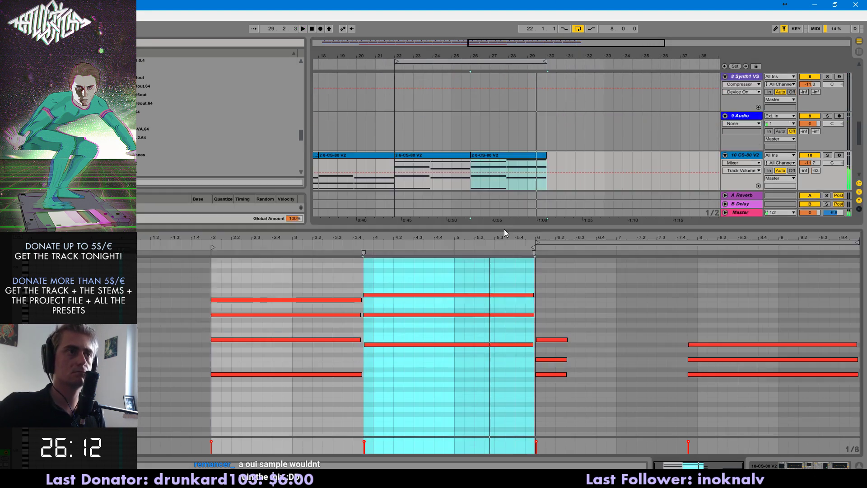
left_click(391, 340)
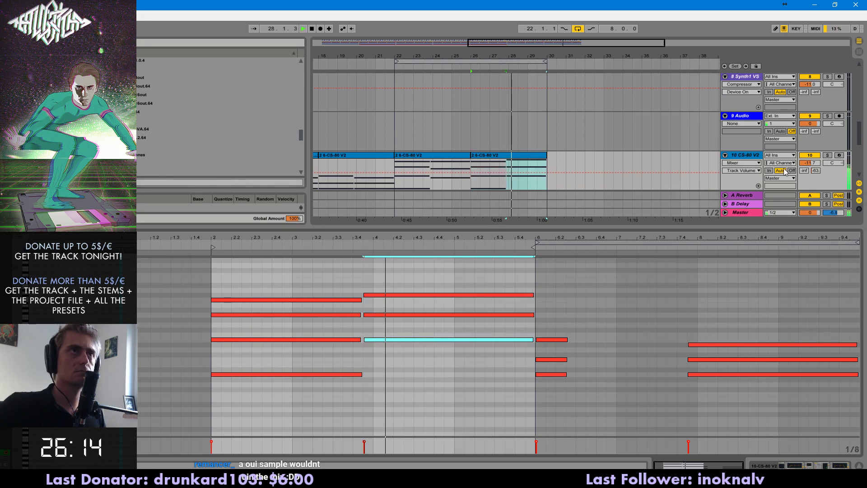
- Solo the CS-80 V2 and 7 Synth1 tracks and play them back together
left_click(827, 155)
scroll(829, 158, "up", 2)
key("space")
key("space")
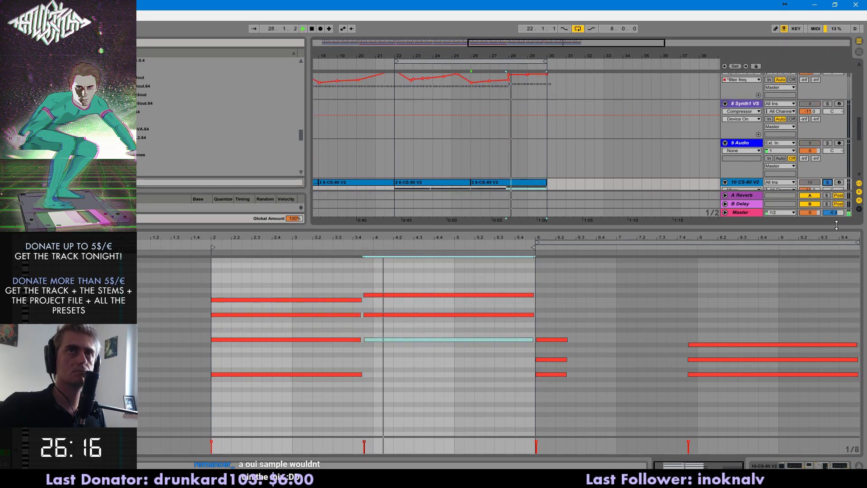
left_click_drag(836, 229, 830, 447)
scroll(675, 166, "up", 2)
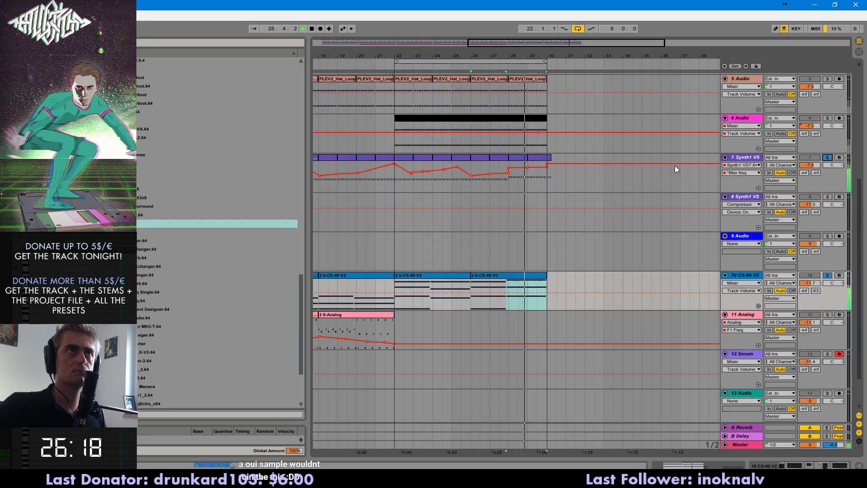
- Transpose all notes in the bar 29 Synth1 clip up an octave and fine-tune them downward by semitones during playback
double_click(542, 157)
left_click(639, 407)
key("ctrl+a")
key("shift+Up")
key("space")
key("space")
key("Down")
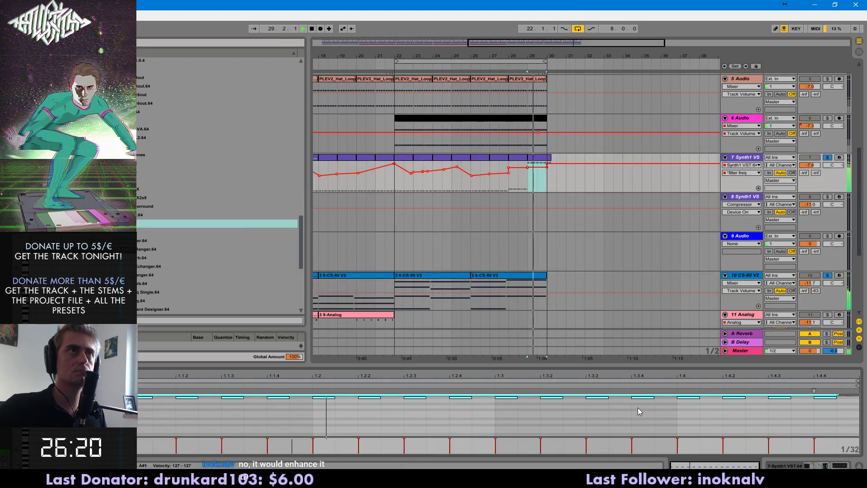
key("space")
- Copy the bar 29 Synth1 clip over bar 28 and remove the upper filter frequency breakpoint at bar 28
left_click(532, 152)
left_click(534, 157)
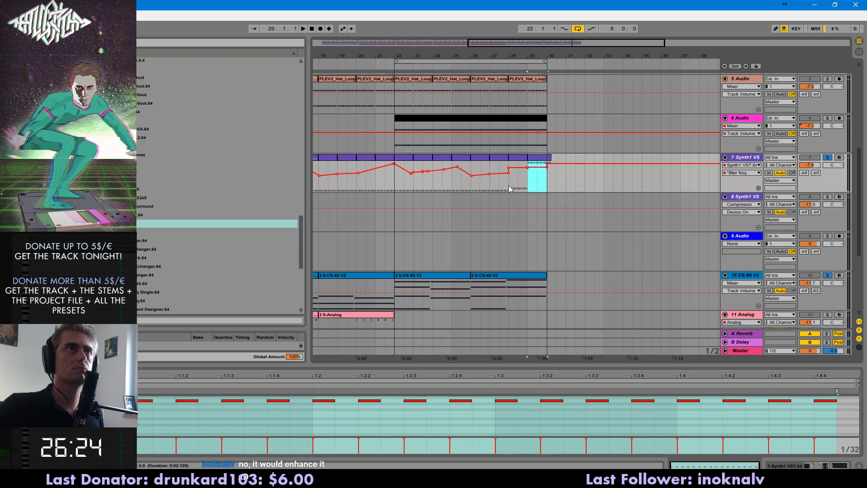
left_click(500, 186)
key("space")
key("space")
left_click(509, 168)
- Turn off the track solos and clear the Synth1 clip and automation overhang past bar 30
left_click(828, 158)
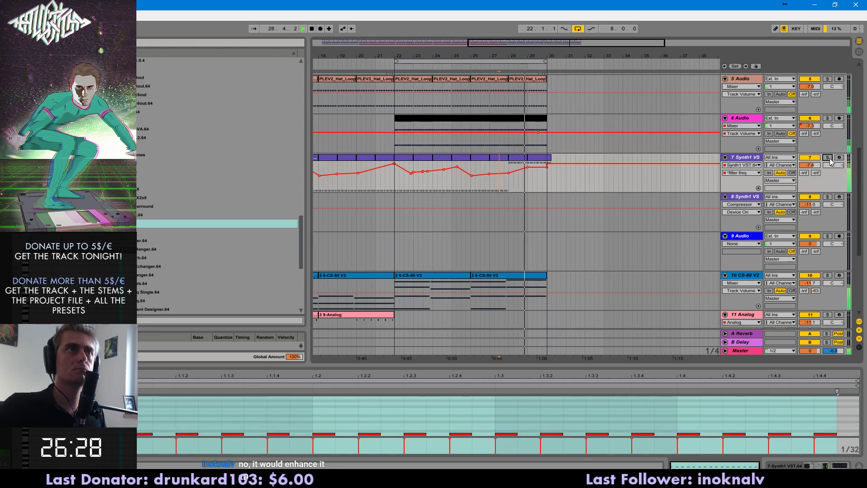
left_click_drag(550, 178, 603, 185)
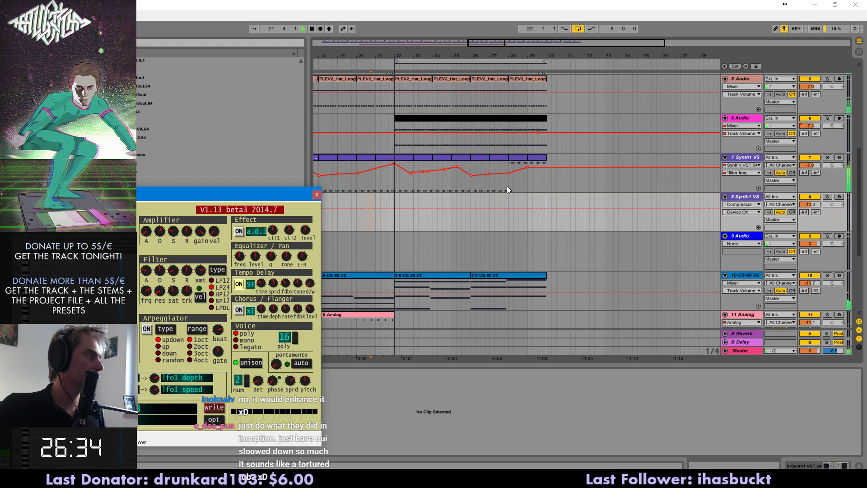
- Split off the last beat of the bar 23 Synth1 clip and transpose its notes up one octave
left_click(430, 187)
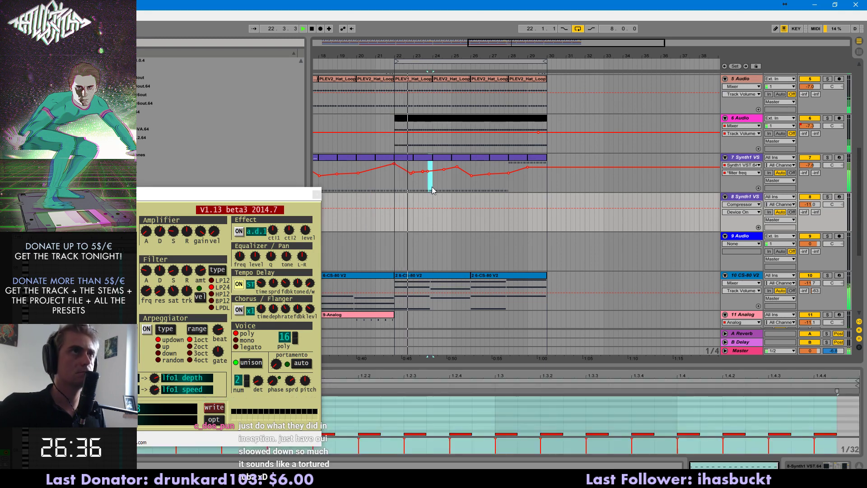
key("ctrl+e")
left_click(529, 386)
key("ctrl+a")
key("shift+Up")
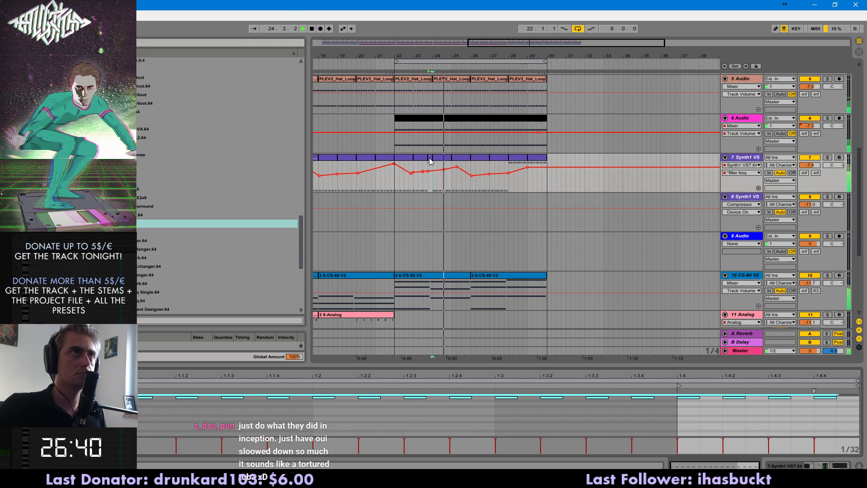
- Transpose the bar 24 Synth1 clip up an octave, lower it by semitones, and replay from the end of bar 23
left_click(438, 188)
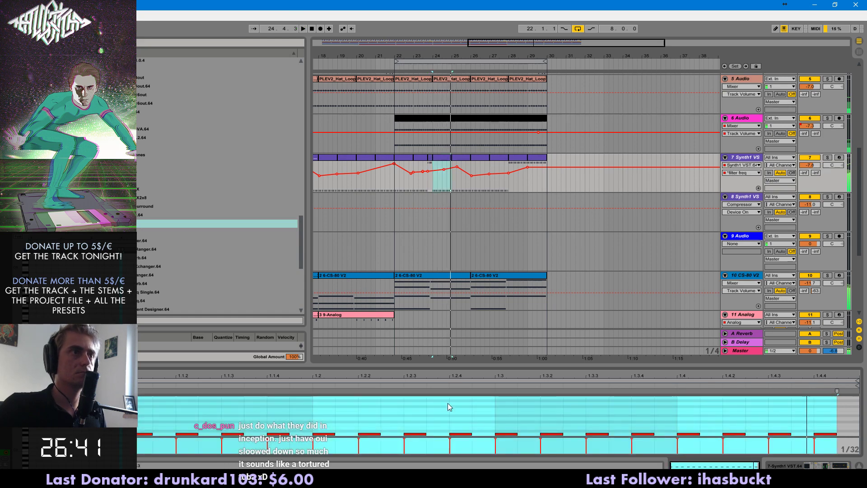
key("shift+Up")
key("space")
key("space")
key("space")
key("space")
key("space")
key("Down")
key("space")
key("space")
left_click(428, 198)
key("space")
key("space")
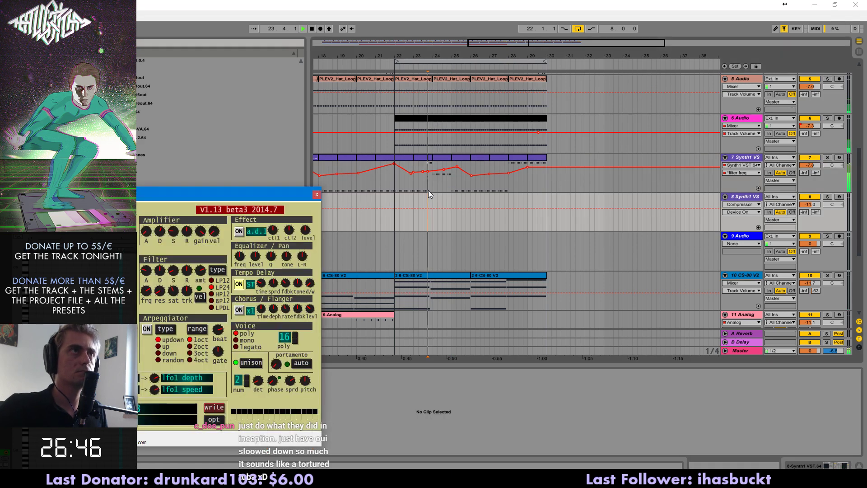
- Duplicate the bar 24 Synth1 clip into bar 25 and raise the filter frequency automation between bars 26 and 28 to about 0.62
left_click(443, 158)
key("ctrl+d")
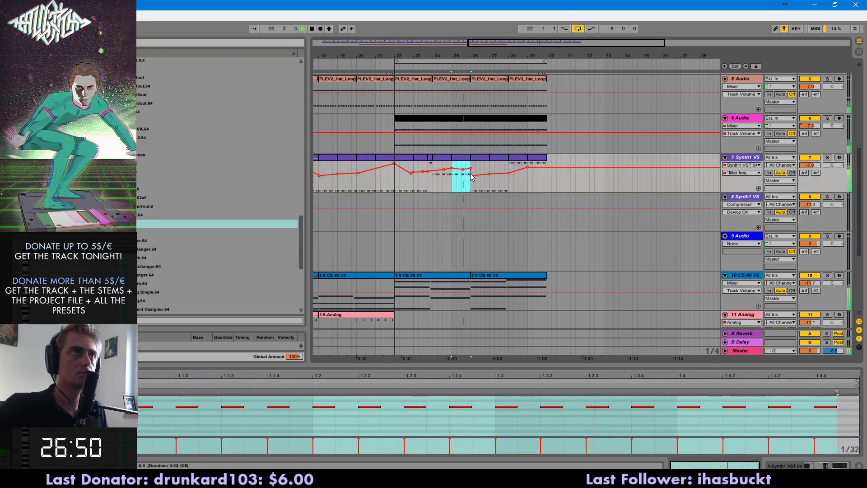
left_click(475, 180)
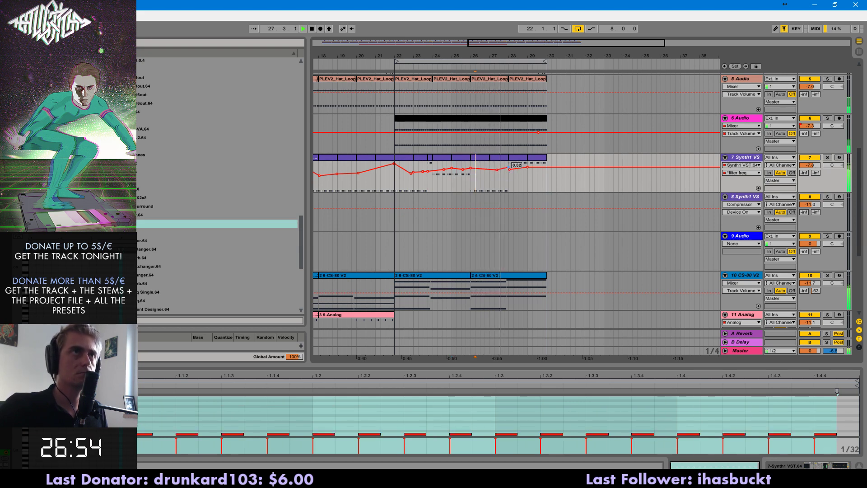
- Select the Synth1 clips from bar 22 through bar 29 and review the surrounding tracks while the loop plays
left_click(538, 158)
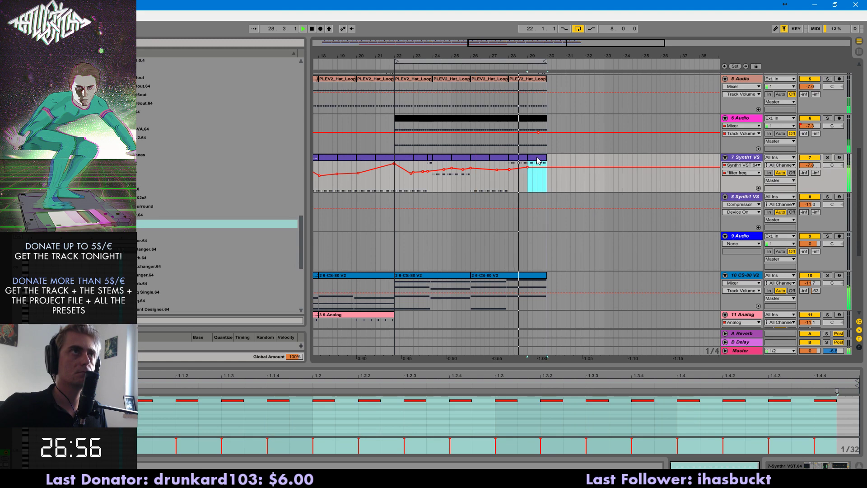
left_click(409, 157, "shift")
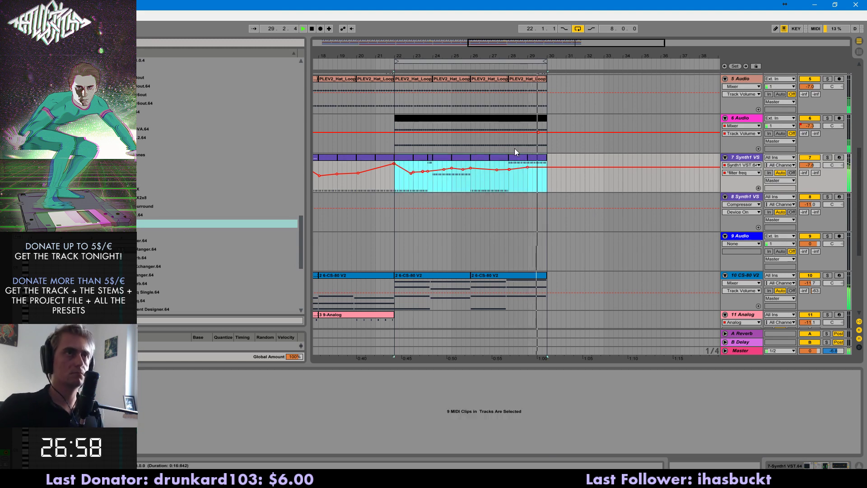
scroll(445, 226, "up", 5)
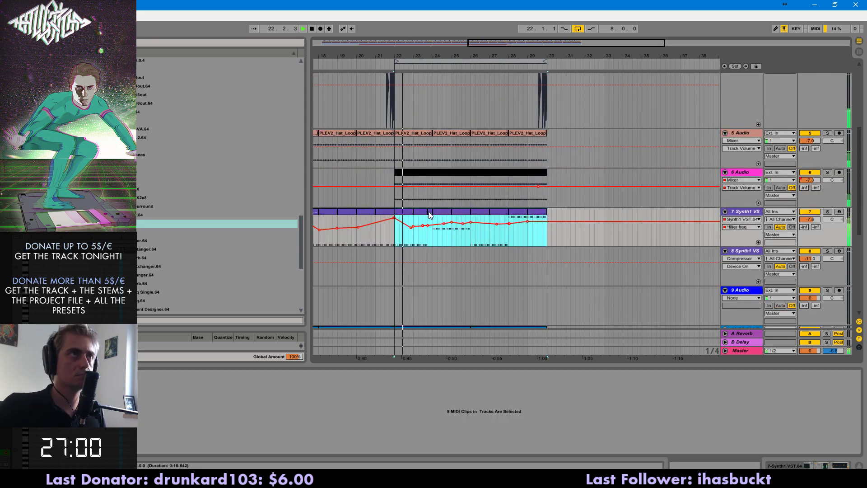
scroll(436, 253, "down", 4)
scroll(438, 271, "down", 3)
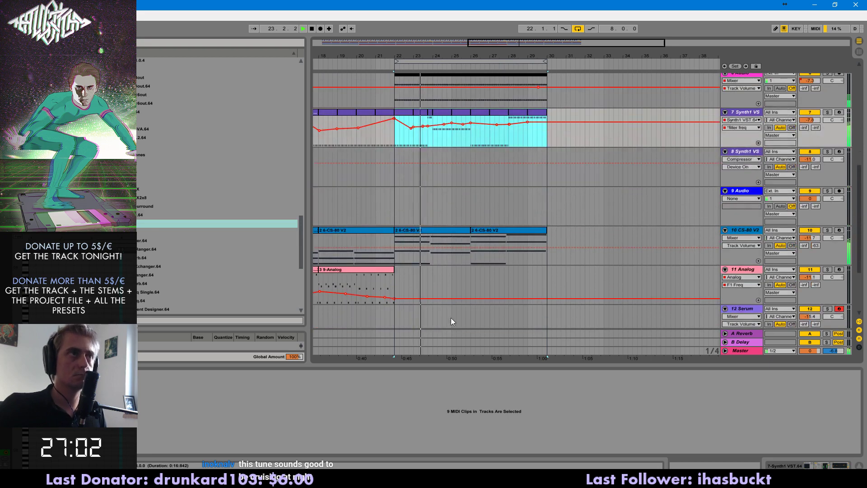
scroll(685, 270, "down", 2)
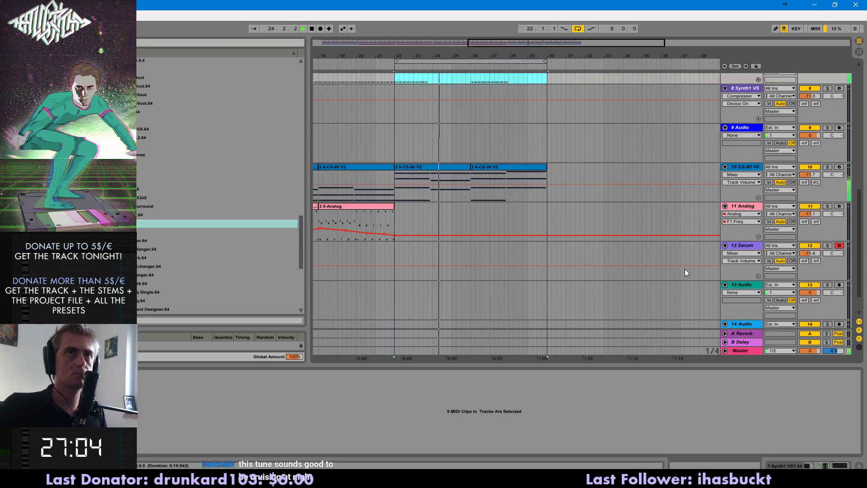
scroll(587, 266, "up", 4)
scroll(567, 283, "down", 2)
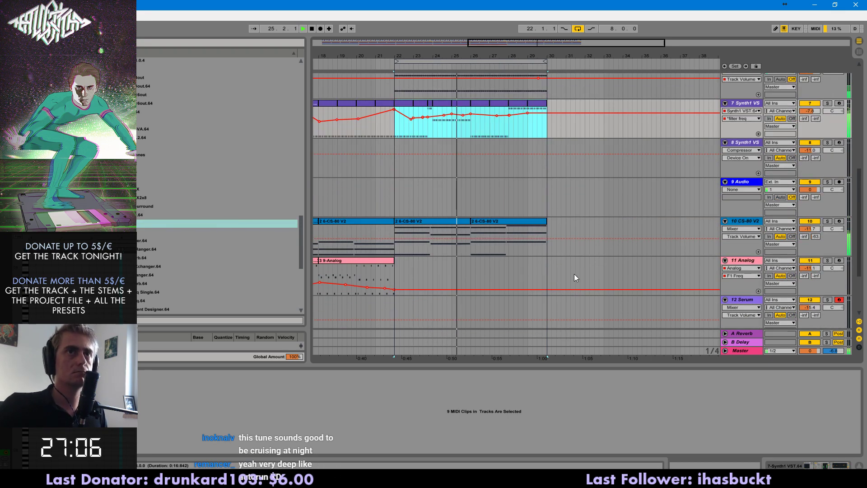
scroll(536, 212, "up", 2)
scroll(533, 220, "up", 1)
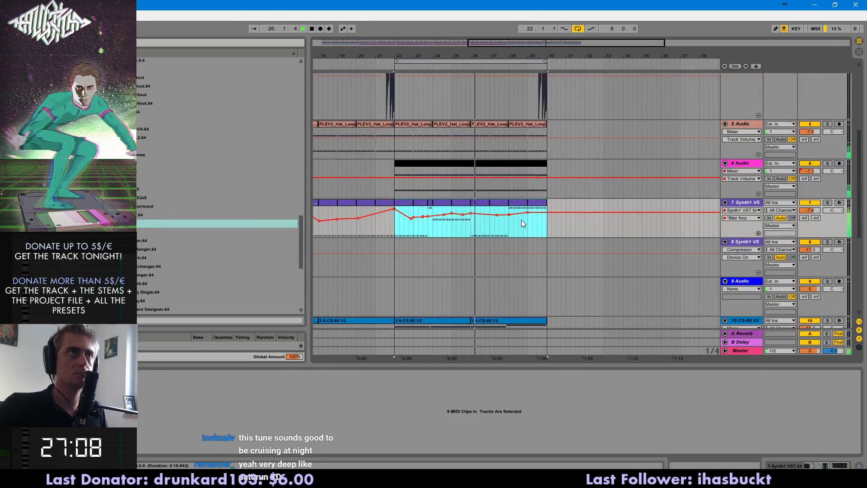
- Look over the hat, CS-80 V2, Analog and tom tracks around the Synth1 line while the bar 22 to 30 loop plays
scroll(521, 220, "up", 1)
scroll(522, 221, "up", 1)
scroll(526, 229, "down", 1)
scroll(531, 235, "down", 2)
scroll(530, 246, "down", 1)
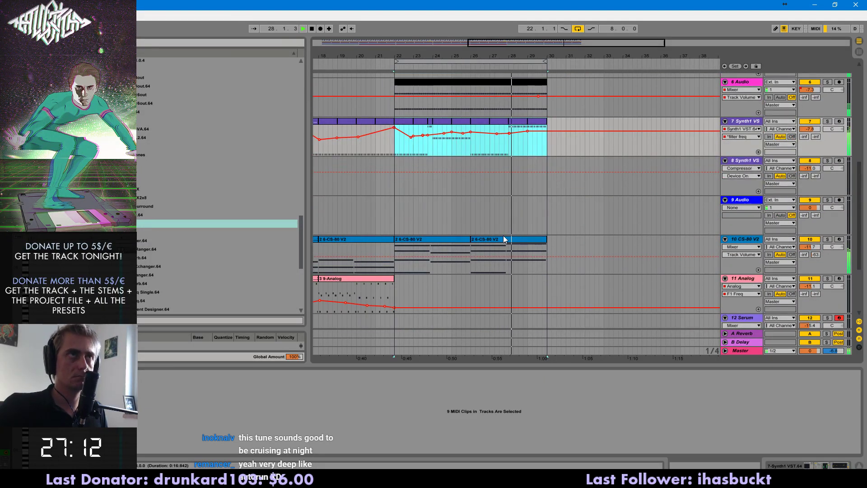
scroll(470, 208, "up", 1)
scroll(458, 203, "up", 1)
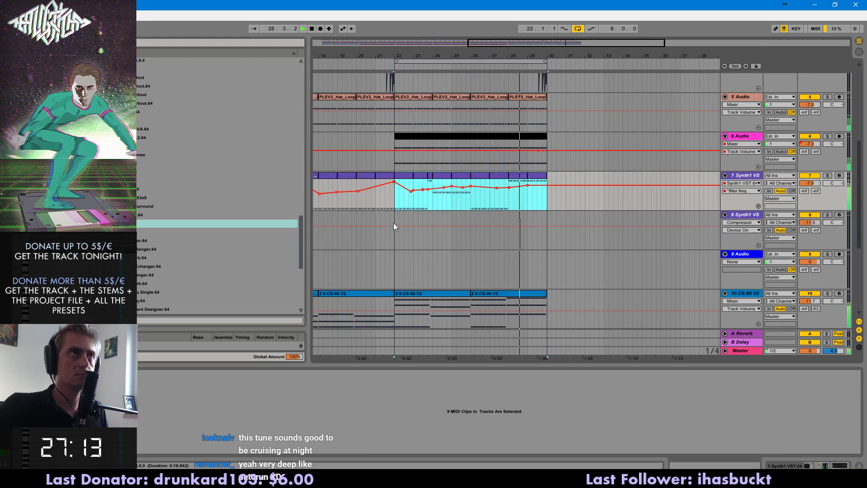
left_click(518, 176)
scroll(529, 180, "up", 3)
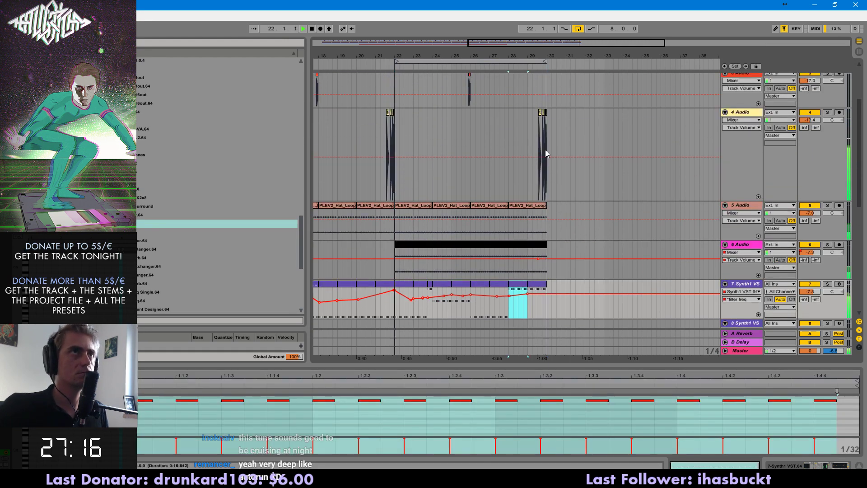
- Break the tom fill at the end of bar 29 on track 4 into shorter hits by duplicating small slices
left_click_drag(565, 57, 577, 99)
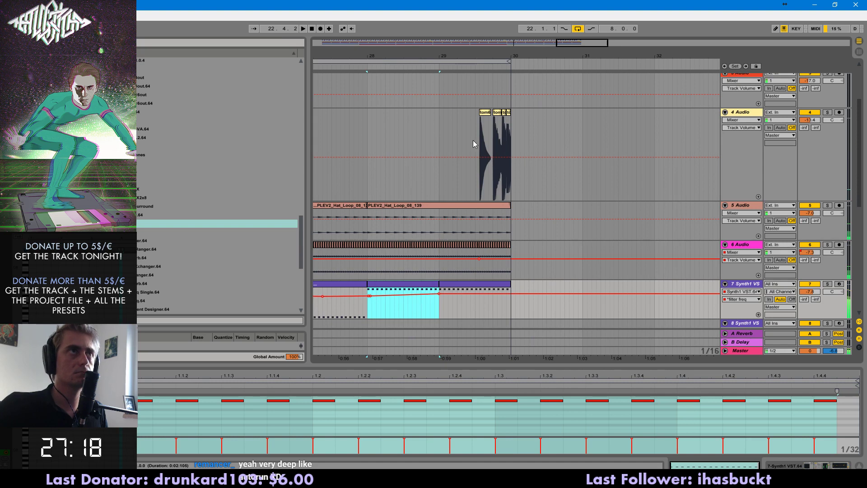
left_click(475, 142)
key("space")
left_click_drag(483, 141, 480, 142)
key("space")
left_click_drag(494, 142, 499, 142)
key("ctrl+d")
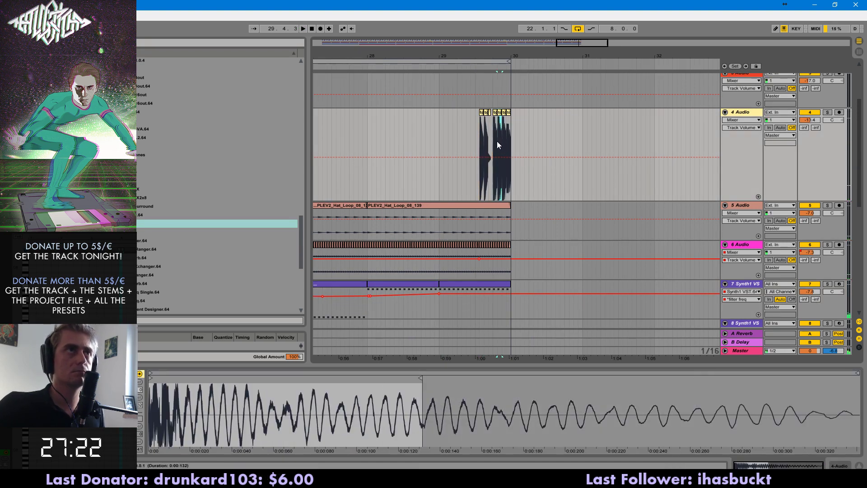
- Replay the tom fill from the last beats of bar 29 to judge the new hits
left_click(490, 142)
key("space")
key("space")
left_click(481, 146)
key("space")
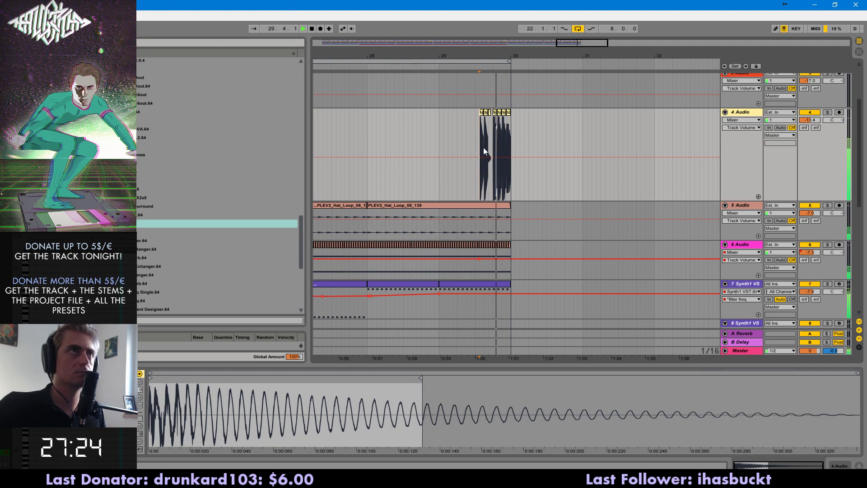
mouse_move(506, 148)
left_mouse_down()
mouse_move(514, 150)
mouse_move(498, 142)
left_mouse_up()
key("ctrl+z")
- Delete the second slice of the final tom group on track 4 to leave a short gap in the fill
left_click(466, 141)
key("space")
key("space")
key("Delete")
key("ctrl+z")
left_click(467, 141)
key("space")
key("space")
key("Delete")
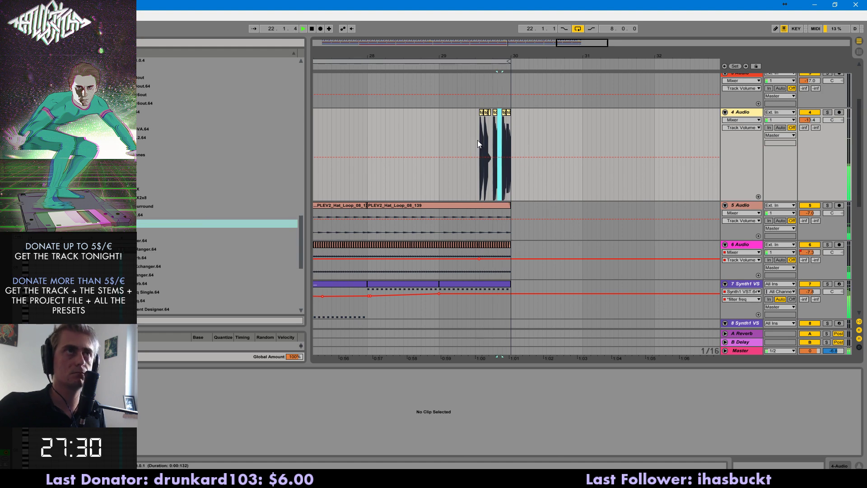
- Move the whole tom fill on track 4 one sixteenth note earlier in bar 29
left_click(479, 141)
key("space")
key("space")
scroll(491, 143, "up", 6)
left_click_drag(481, 198, 513, 197)
key("ctrl+x")
left_click(475, 193)
key("ctrl+v")
- Listen to the fill with the kick and duplicate the last tom slice so the hits run up to bar 30
left_click(467, 195)
key("space")
key("space")
scroll(466, 181, "up", 2)
left_click(460, 109)
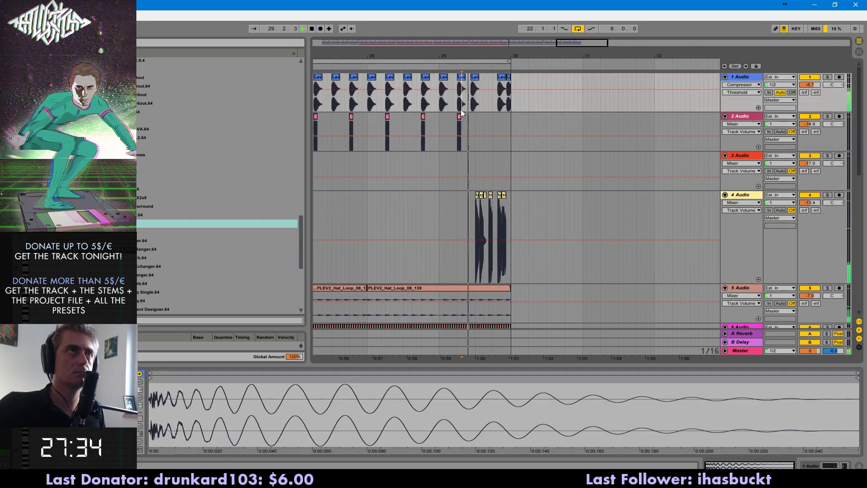
left_click(506, 215)
key("space")
key("ctrl+d")
left_click(491, 211)
key("space")
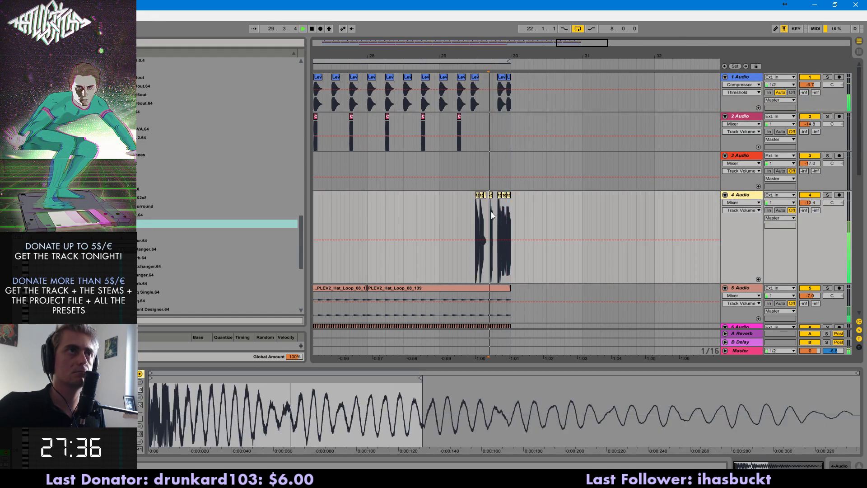
- Delete the earlier tom hits on track 4, keeping only the final group right before bar 30
left_click(466, 102)
key("space")
key("space")
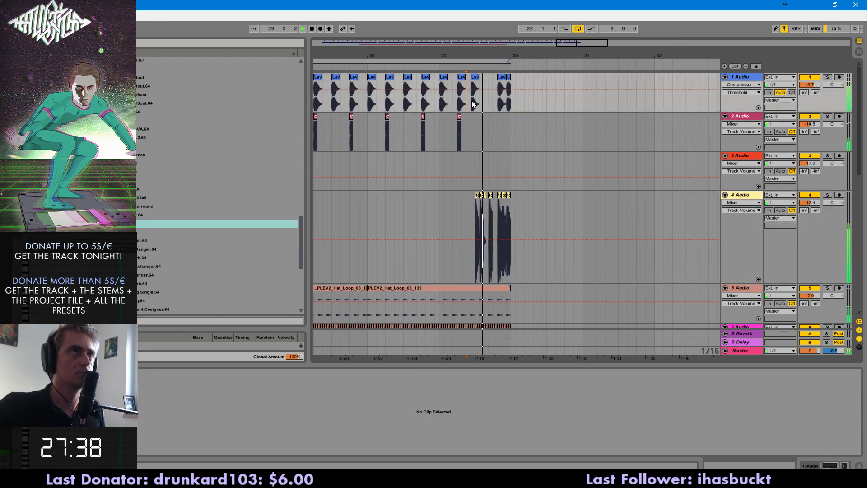
key("Delete")
left_click_drag(476, 213, 494, 217)
key("Delete")
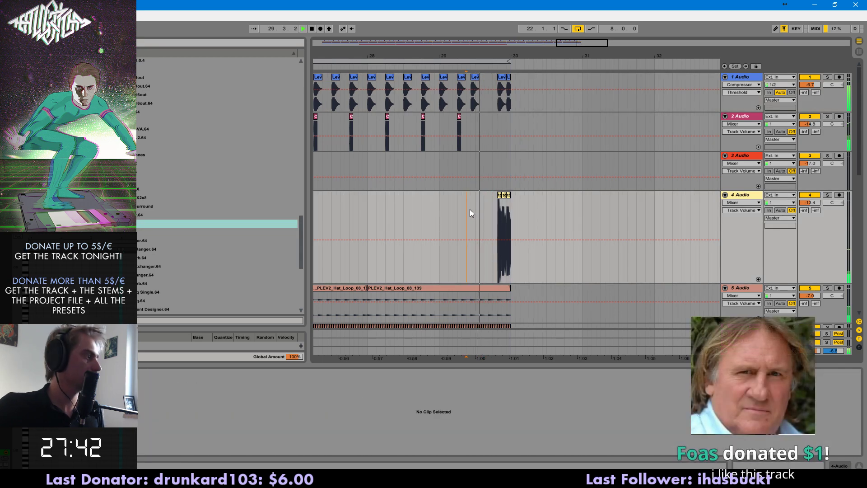
- Widen the view to several bars before the loop and listen from the tom fill at the end of bar 21
left_click(489, 177)
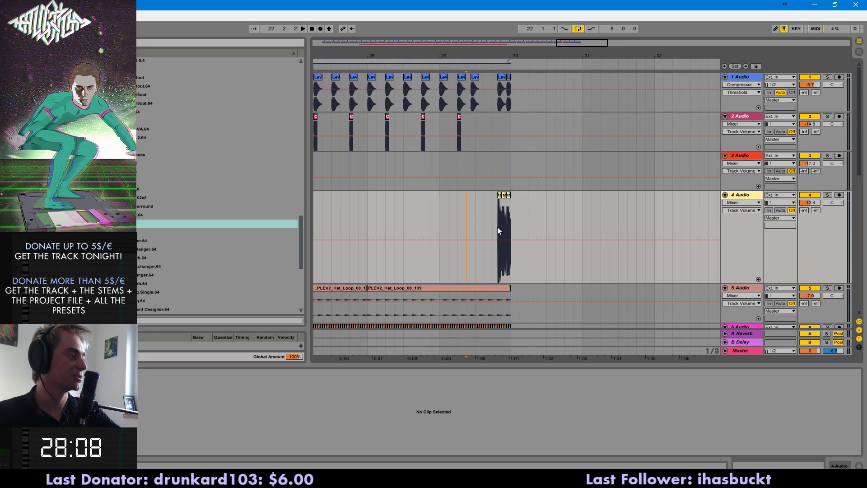
key("ctrl+2")
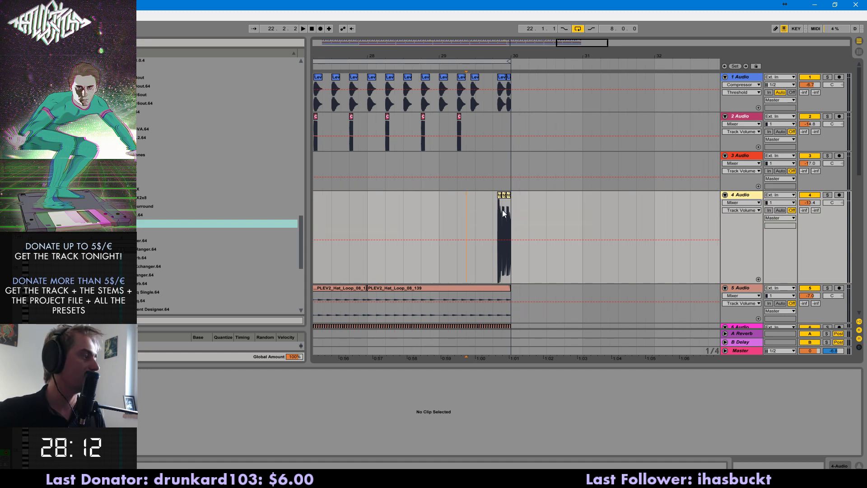
left_click_drag(578, 44, 551, 34)
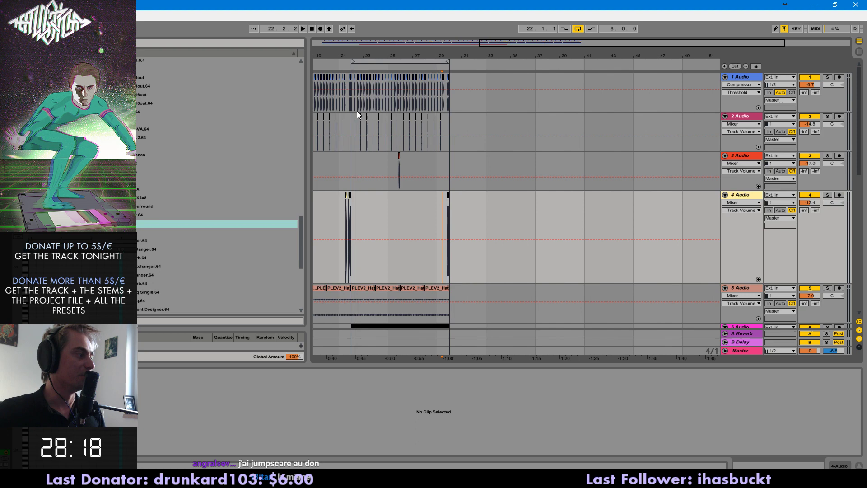
scroll(389, 106, "down", 1)
scroll(338, 185, "up", 1)
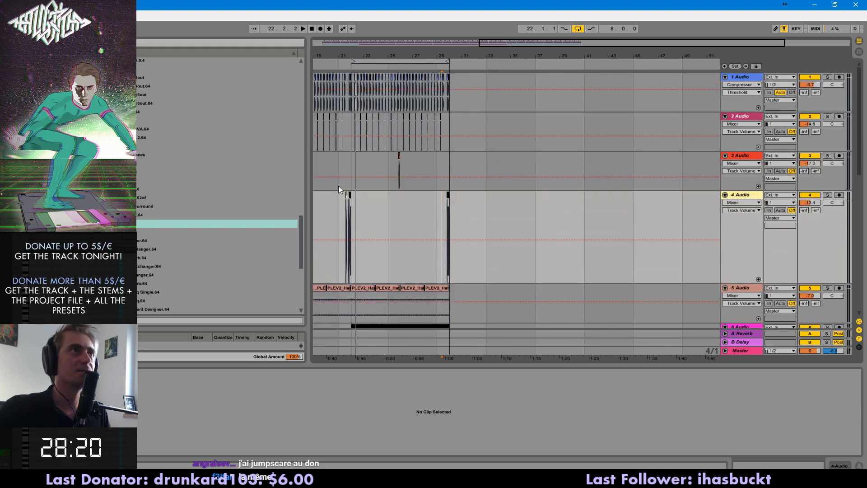
left_click(349, 194)
key("space")
left_click_drag(504, 53, 504, 50)
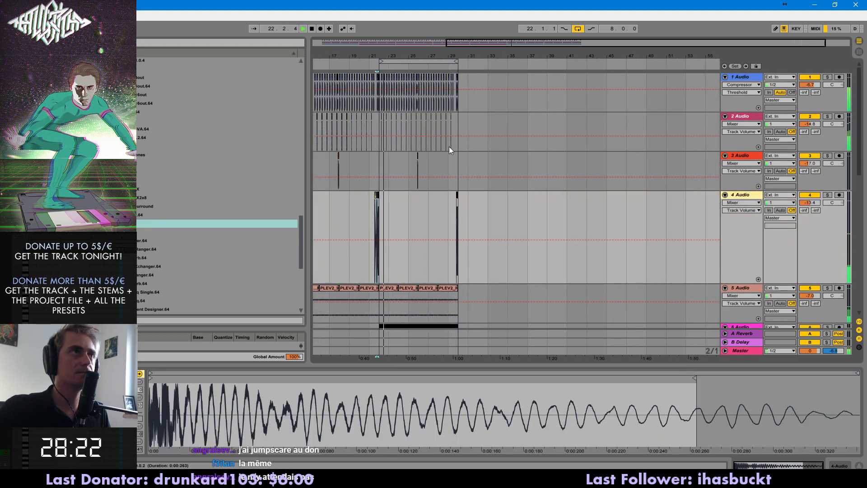
- Open the Serum synth on track 12 to check its preset, and close its window
scroll(467, 279, "down", 10)
scroll(502, 253, "down", 9)
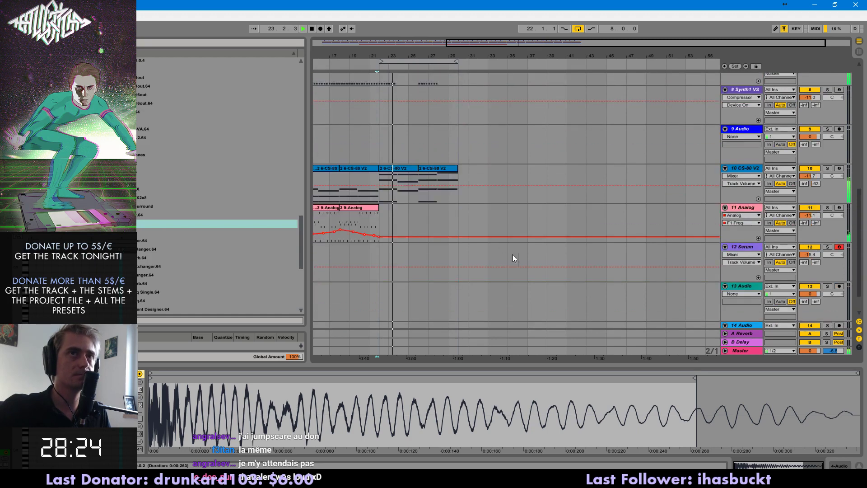
left_click(748, 217)
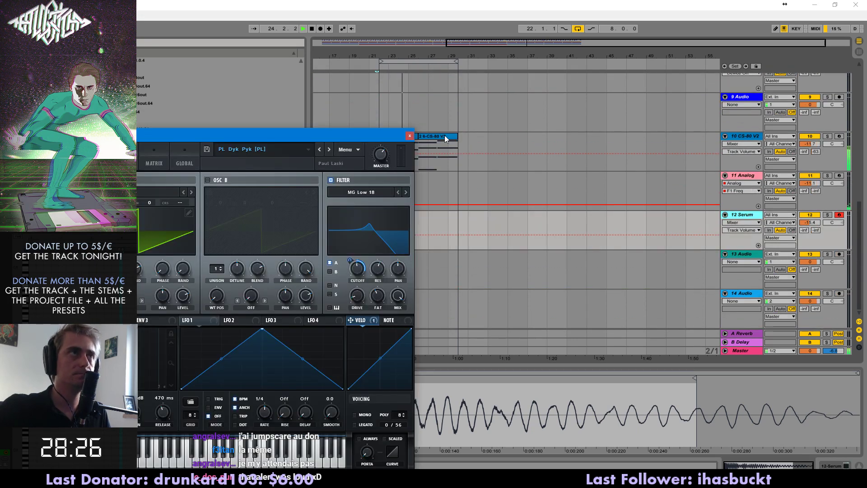
left_click(410, 135)
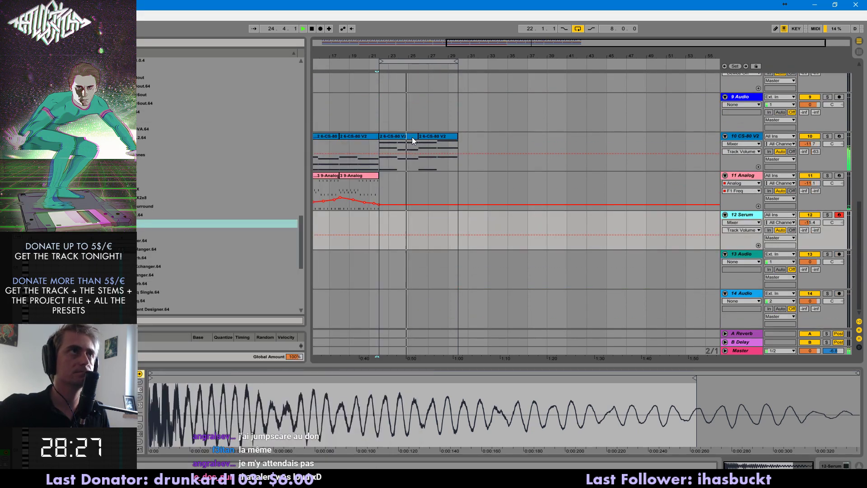
left_click(383, 235)
key("ctrl+v")
key("ctrl+z")
key("space")
key("ctrl+v")
key("space")
key("ctrl+z")
key("space")
left_click(378, 221)
key("ctrl+v")
key("space")
key("ctrl+1")
left_click(382, 227)
key("space")
key("ctrl+z")
- Paste the CS-80 V2 chord clips onto the Serum track at bar 22 and enlarge the note editor for the first clip
left_click(381, 229)
key("ctrl+v")
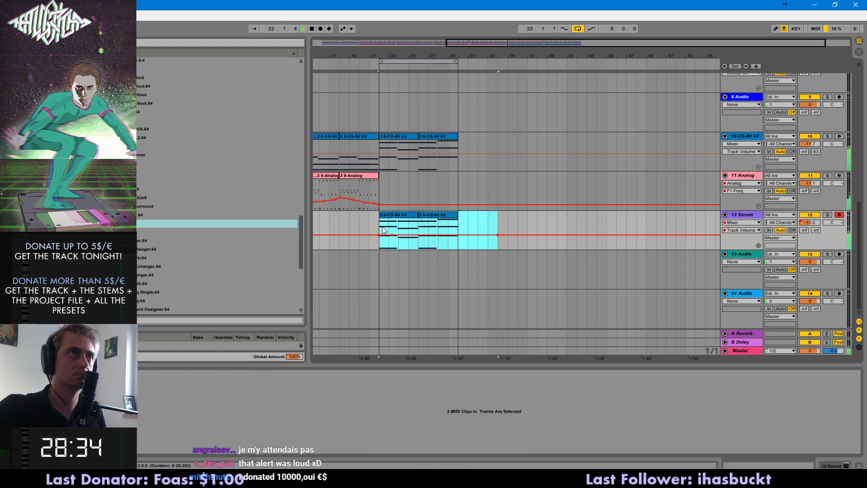
left_click(383, 230)
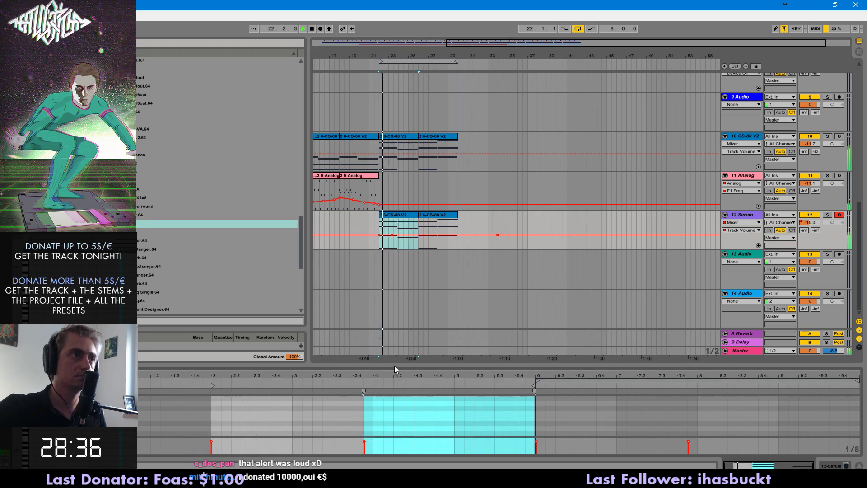
left_click_drag(393, 368, 393, 155)
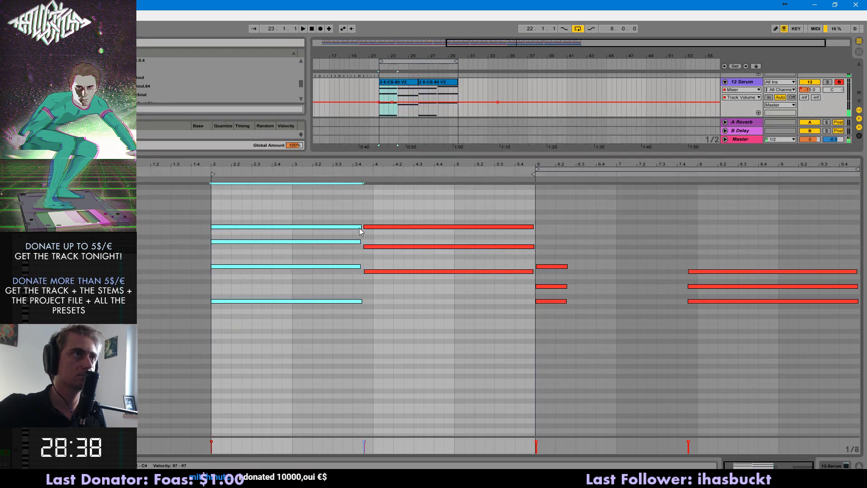
- Shorten the first chord of the Serum clip to just under two beats and duplicate it directly after itself
left_click_drag(360, 227, 248, 229)
key("space")
key("ctrl+d")
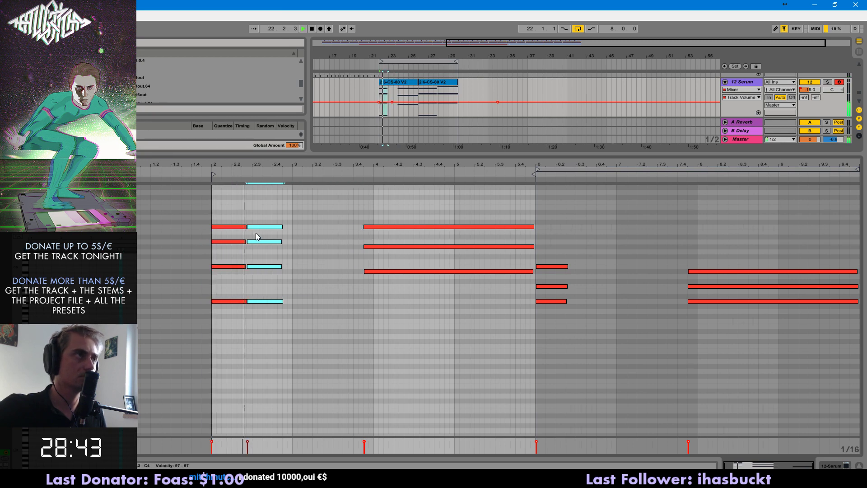
- Delete the Serum track's volume automation, set its volume to about -8.7 dB, and look at the synth devices
right_click(817, 89)
left_click(787, 121)
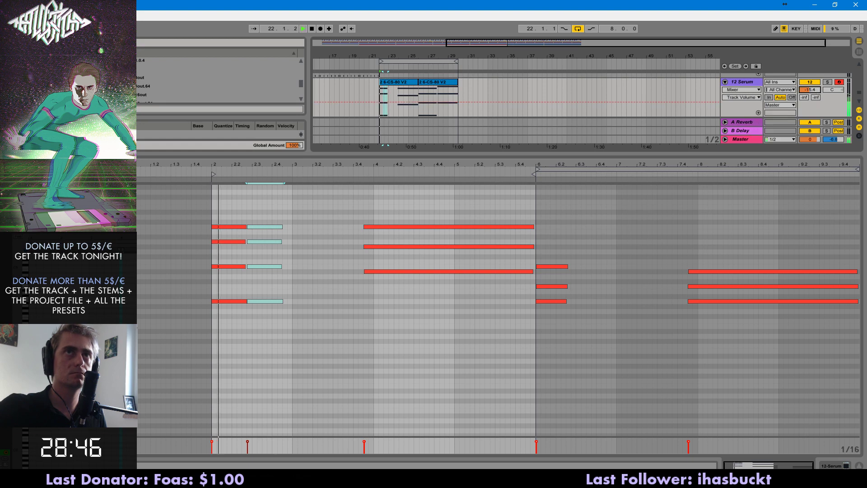
left_click(307, 250)
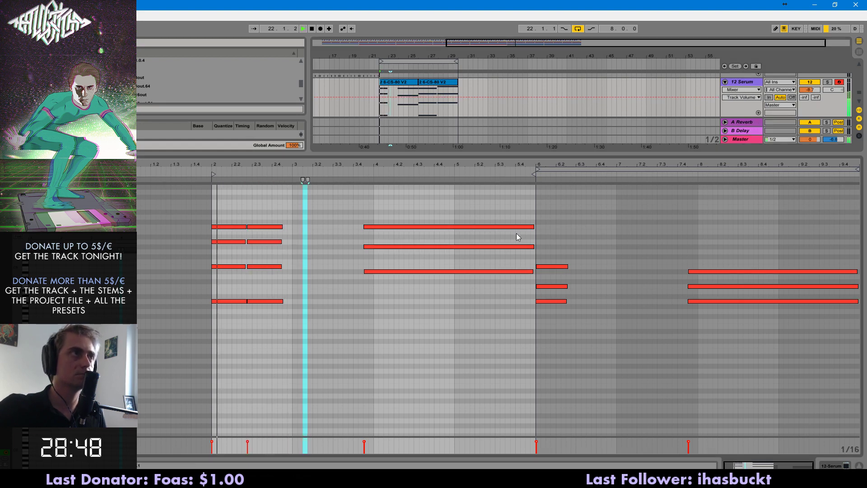
left_click(747, 83)
double_click(746, 84)
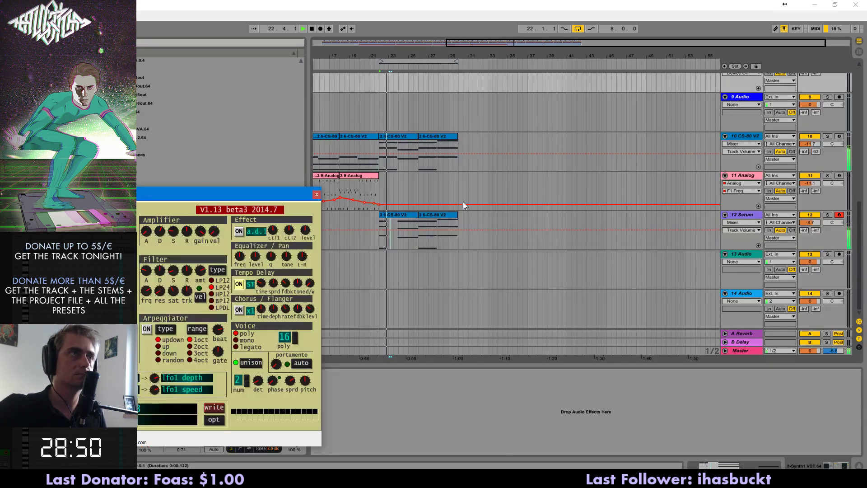
- Fold the first Serum clip's editor to its used notes and add a short G#3 and E3 pair near the start of bar 3
double_click(403, 216)
left_click(284, 312)
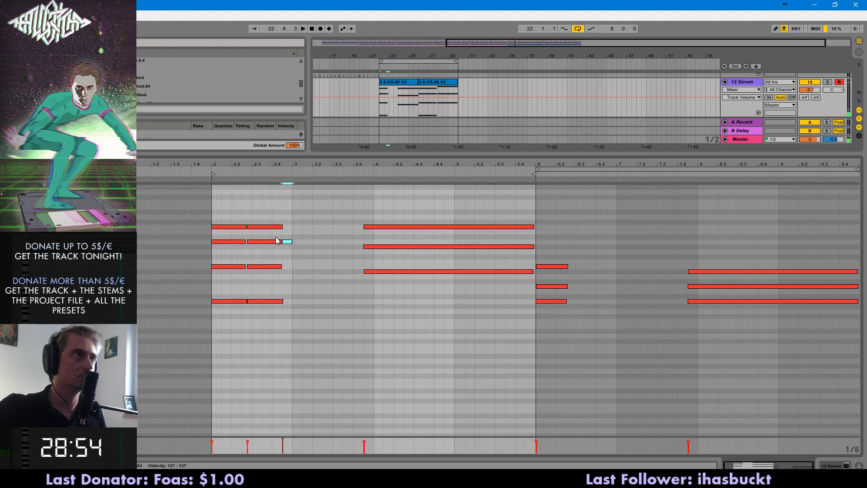
left_click(116, 180)
key("space")
mouse_move(289, 210)
left_mouse_down()
mouse_move(286, 240)
mouse_move(299, 217)
left_mouse_up()
left_click(287, 212, "shift")
key("ctrl+1")
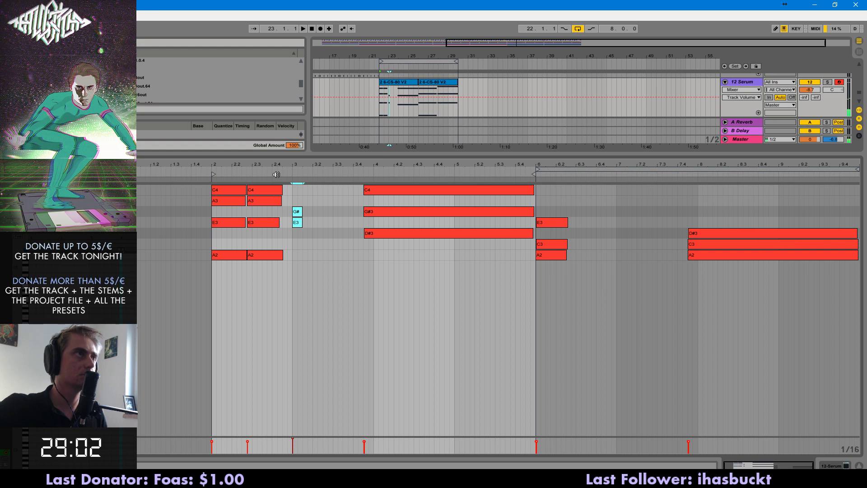
- Nudge the G#3 and E3 pair slightly earlier, add a matching C4 and A3 pair right after it, and play it back
key("space")
left_click_drag(295, 216, 305, 194)
key("space")
left_click(323, 195)
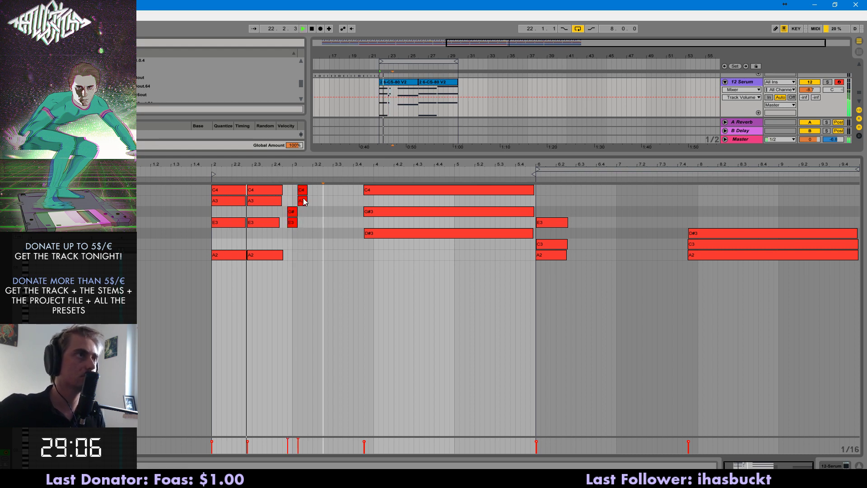
key("space")
key("space")
key("ctrl+2")
left_click(313, 251)
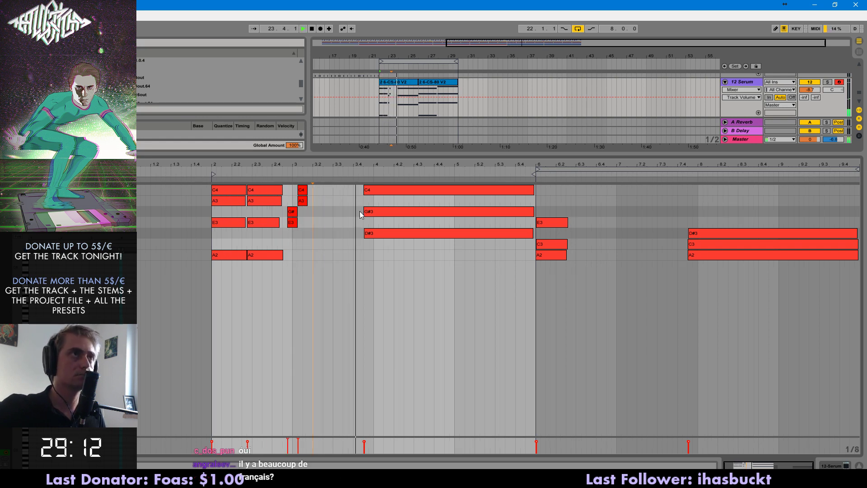
- Add a short G#3 at beat 3 of bar 3 and duplicate it an octave lower with a sixteenth-note offset and shorter length
double_click(337, 212)
key("space")
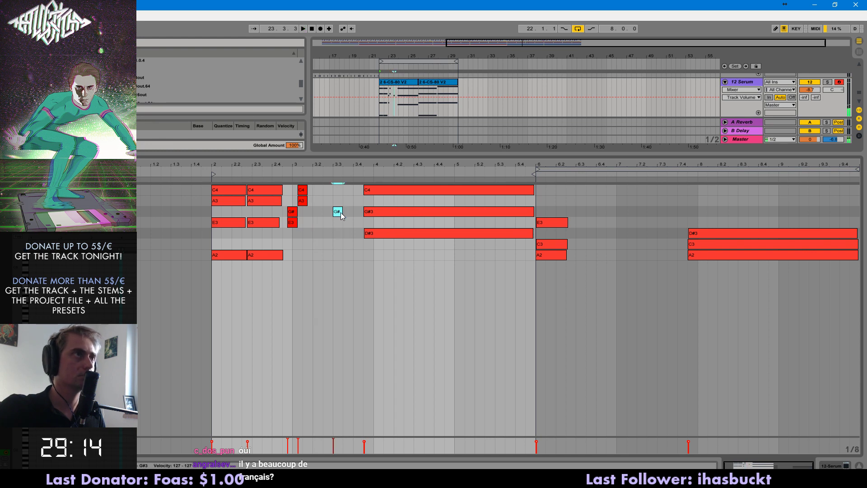
key("ctrl+d")
key("shift+Down")
key("ctrl+1")
key("Left")
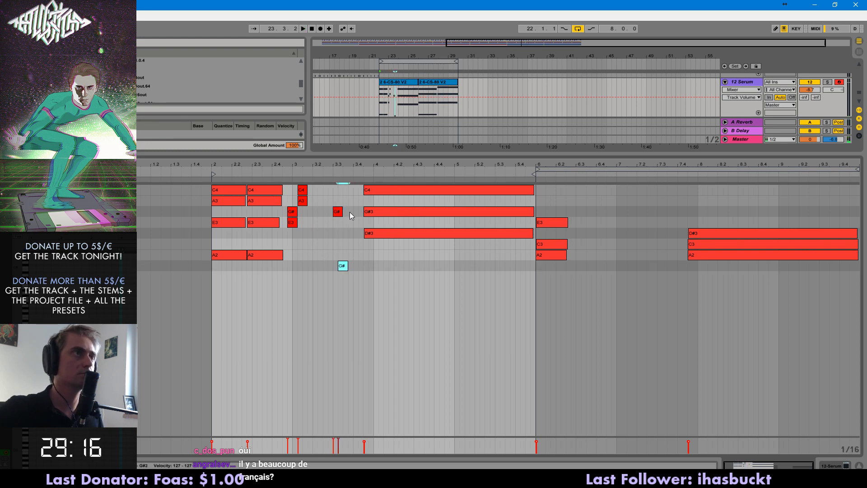
key("shift+Left")
- Continue the run with two more duplicated short notes, one raised to G#4 and the next set to C4, and play it
key("ctrl+d")
key("shift+Up")
key("shift+Up")
key("ctrl+d")
key("shift+Down")
key("Up")
key("Up")
key("space")
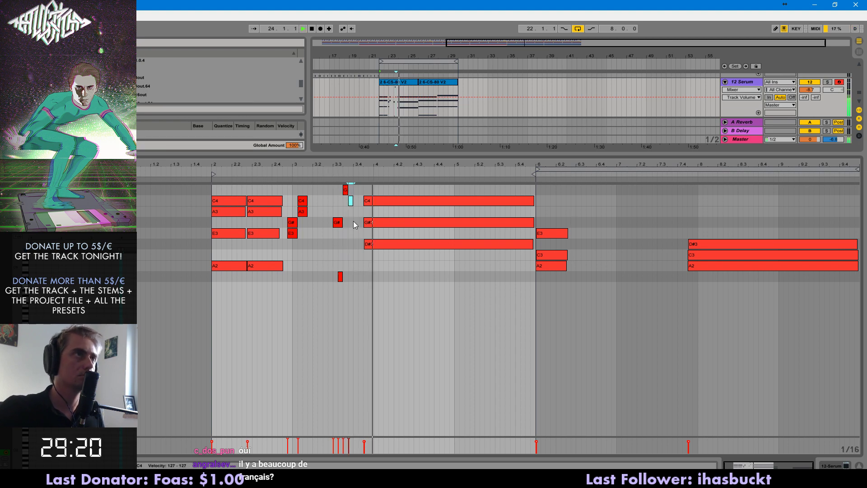
- Replay the Serum phrase, raise the track's volume to about -7.4 dB, and show its devices
key("space")
key("space")
left_click_drag(811, 90, 810, 86)
double_click(746, 85)
- Reopen the first clip on the Serum track, play it, and select its long C4, G#3 and D#3 chord
left_click(396, 216)
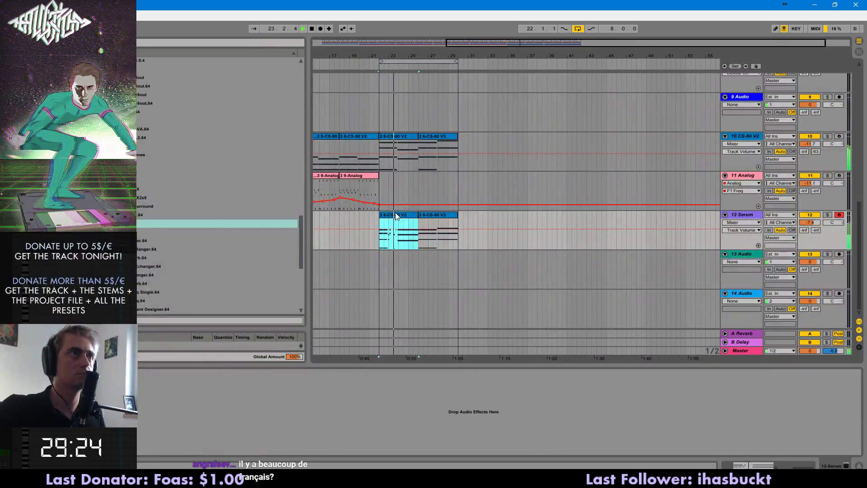
double_click(394, 213)
key("space")
left_click_drag(491, 271, 493, 201)
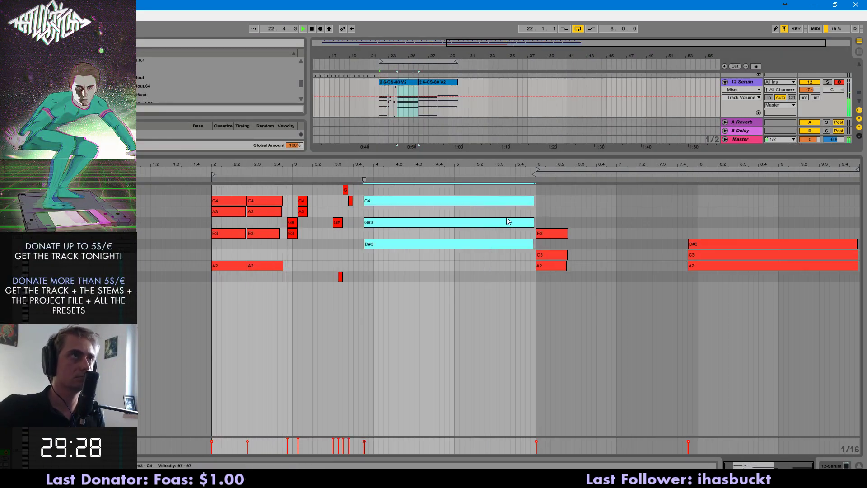
- Change the short G#3 and E3 pair just before bar 3 to E3 and A2, and play it back
left_click(291, 233)
key("space")
key("space")
key("Up")
key("space")
left_click(292, 224)
left_click(328, 226)
left_click(340, 222)
key("space")
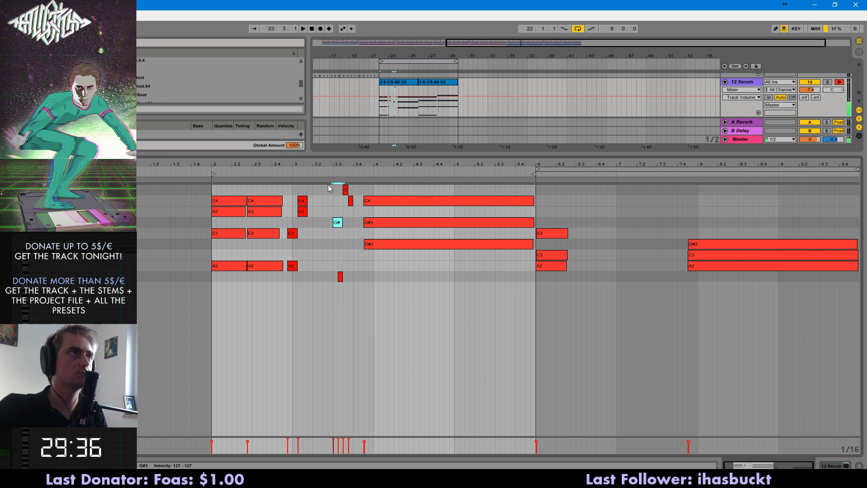
- Lower the upper notes of the short run in bar 3 to E3, C4 and A3, and listen to it
left_click_drag(346, 190, 350, 212)
left_click(350, 200)
key("space")
key("space")
key("space")
- Delete the long C4 and shorten the remaining long G#3 and D#3 notes to about half a bar
left_click(384, 200)
key("Delete")
key("space")
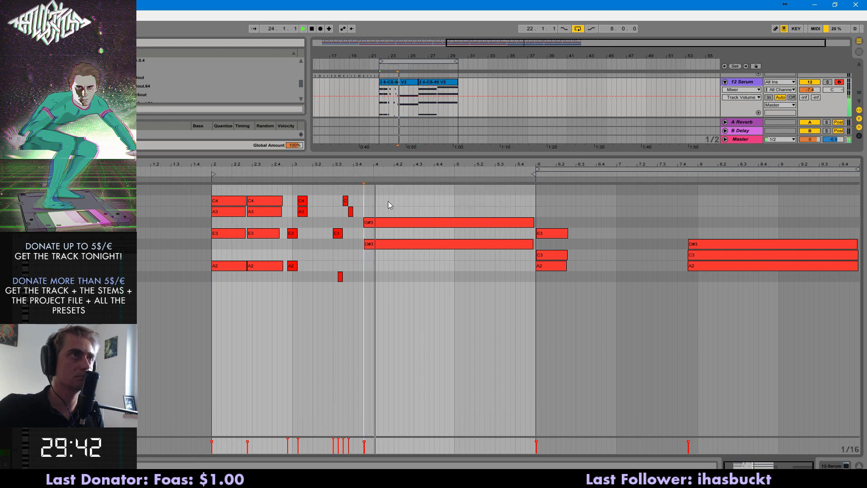
left_click_drag(533, 222, 403, 221)
key("space")
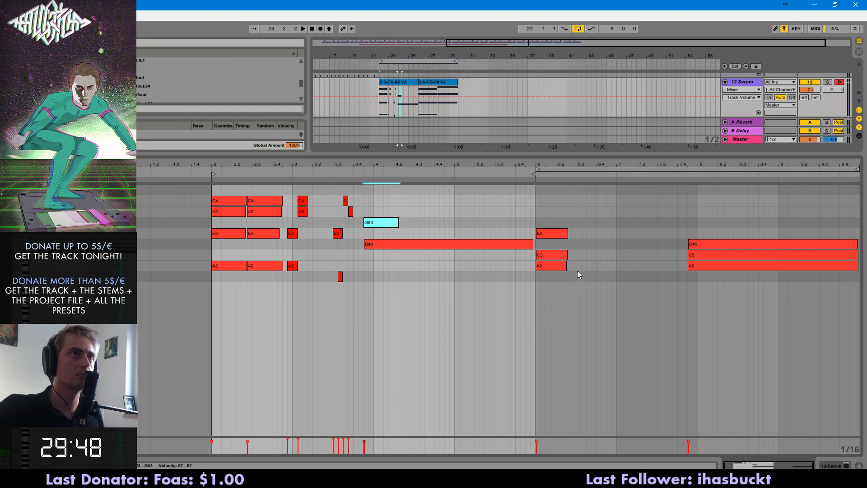
left_click_drag(531, 244, 376, 269)
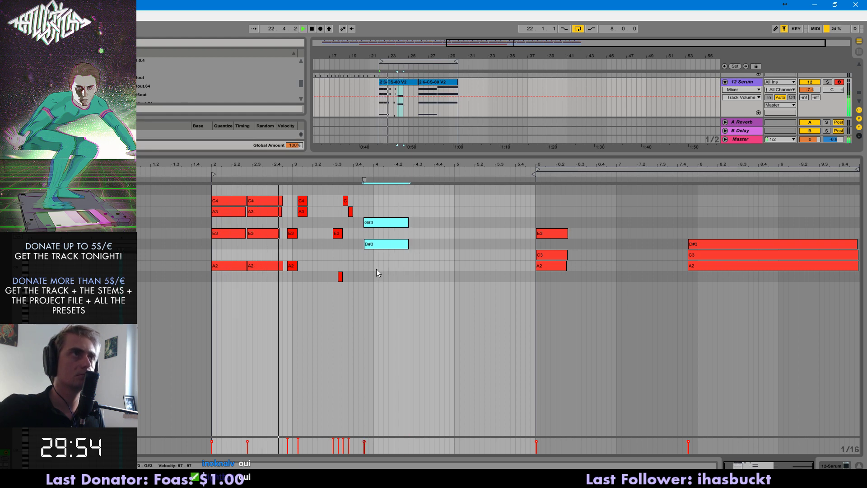
- Duplicate the G#3 and D#3 pair twice, shorten the last copy to about a fifth of a bar, and duplicate that
key("ctrl+d")
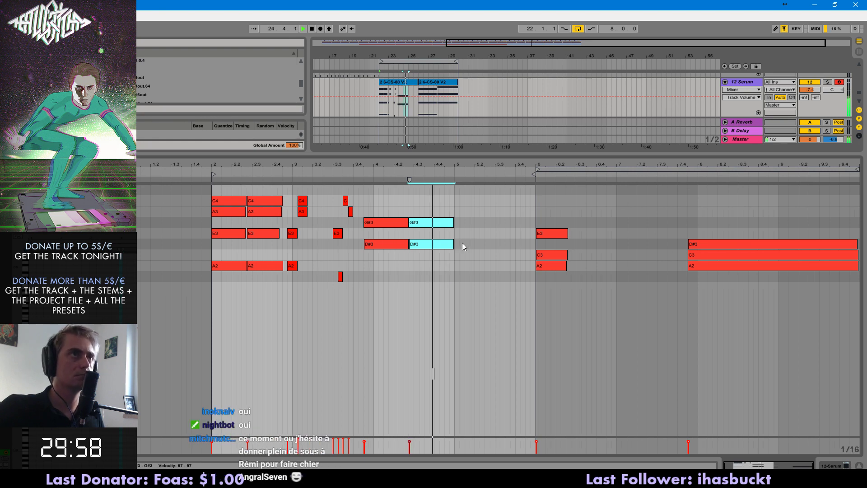
key("ctrl+d")
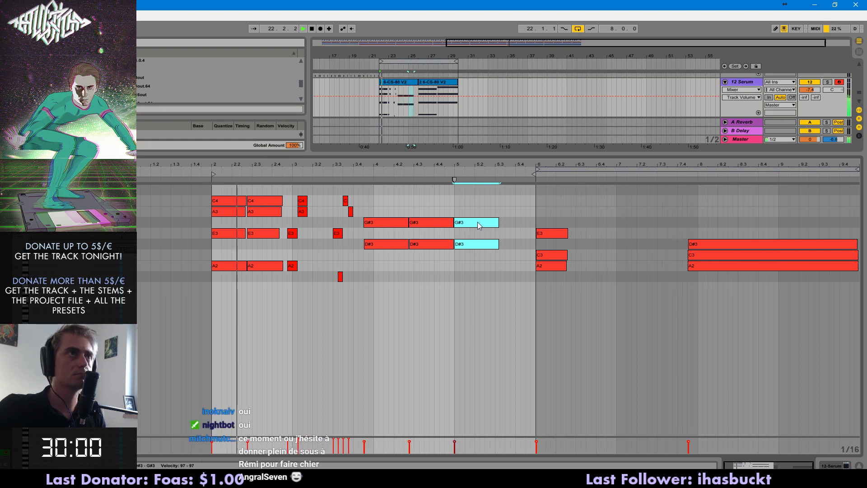
left_click_drag(498, 223, 470, 223)
key("ctrl+d")
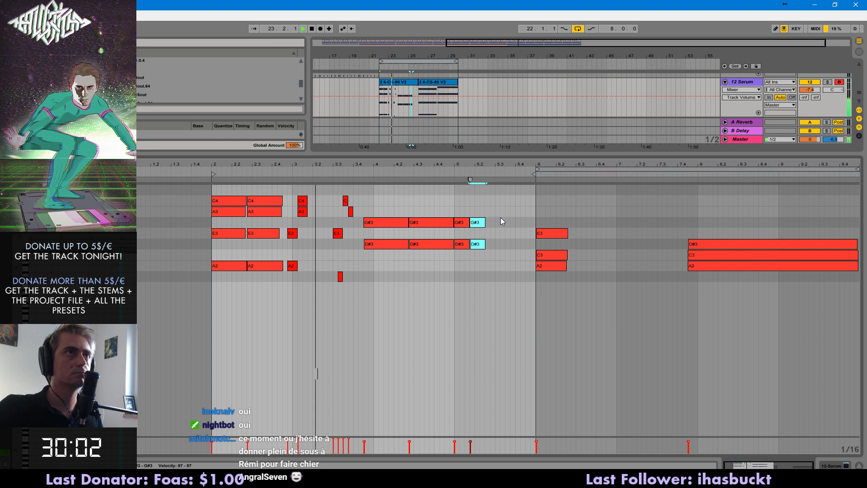
- Nudge the two short G#3 and D#3 pairs around bar 5 slightly earlier so they follow each other tightly, and play them
left_click(523, 214)
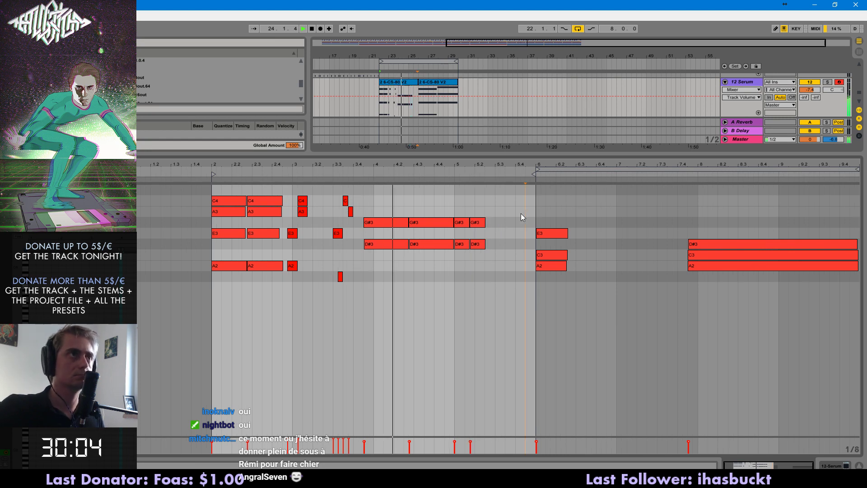
left_click(453, 258)
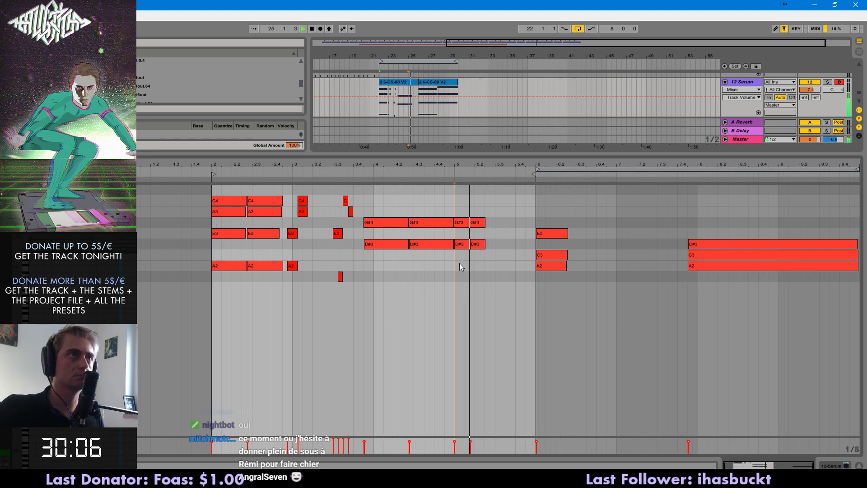
mouse_move(477, 263)
left_mouse_down()
mouse_move(460, 219)
mouse_move(480, 253)
left_mouse_up()
key("Left")
key("space")
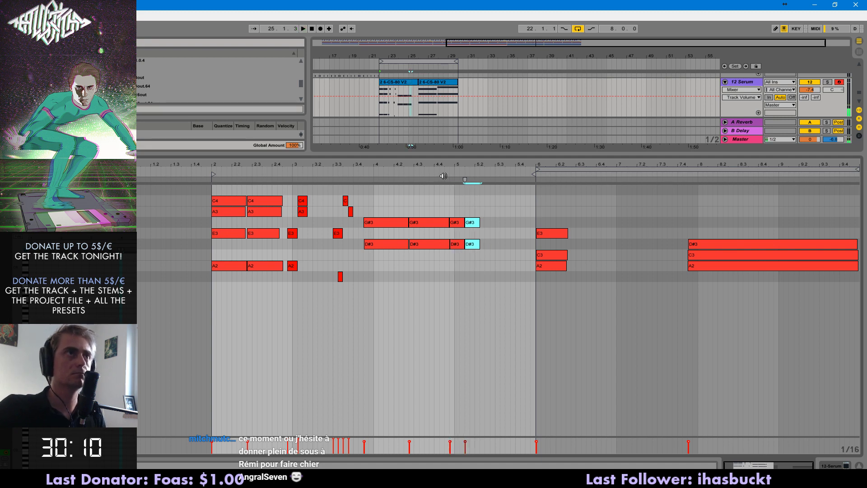
left_click(501, 224)
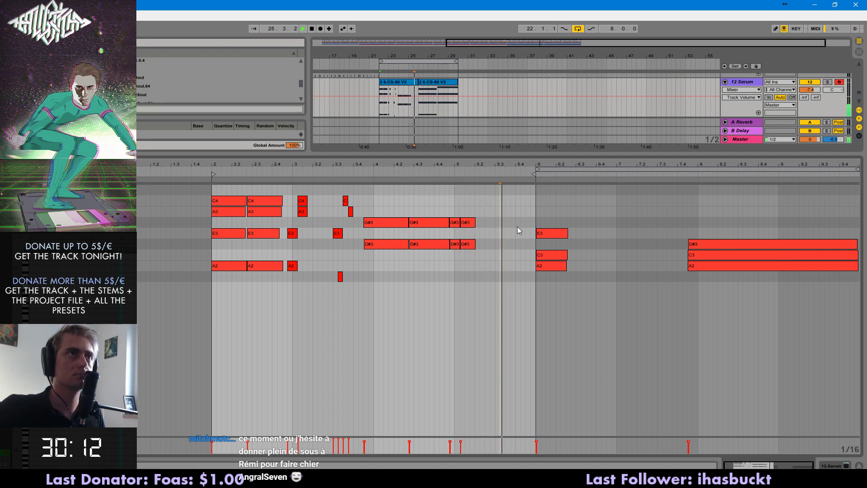
- Duplicate the last short G#3 and D#3 pair and place the copy at beat 3 of bar 5
left_click_drag(503, 221, 460, 248)
key("ctrl+d")
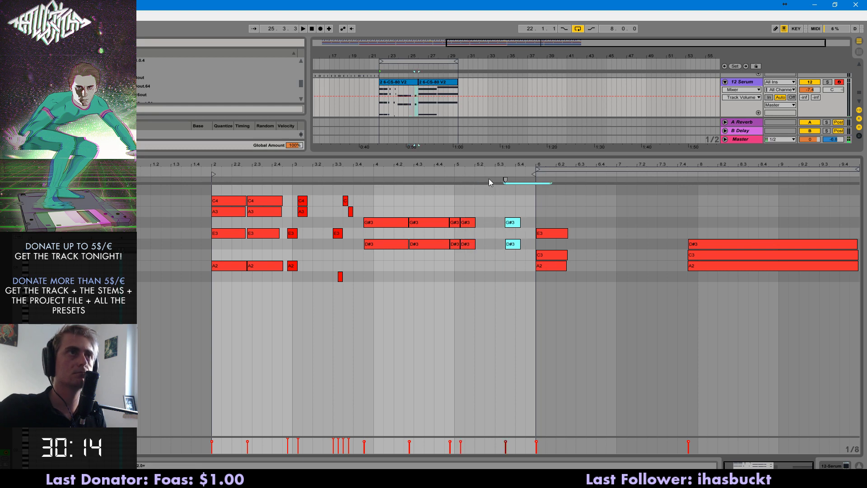
key("ctrl+1")
key("Left")
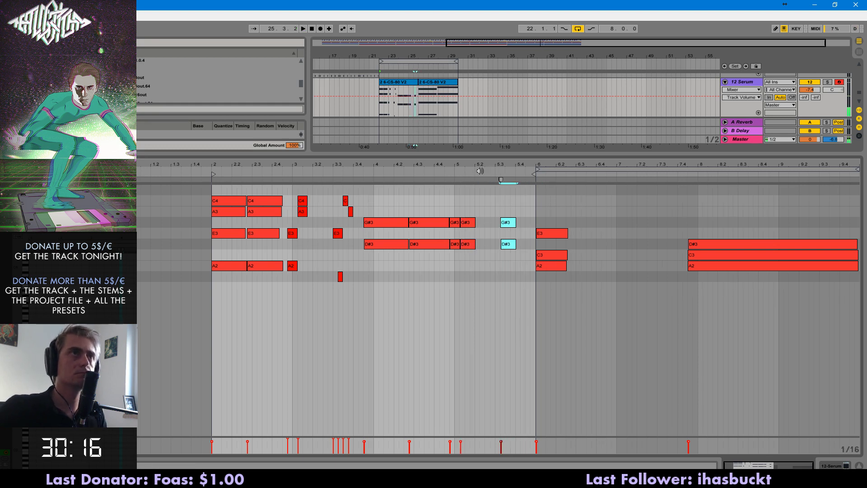
- Loop the four bars of the first Serum clip from bar 22 and play them
left_click(412, 82)
key("ctrl+l")
key("space")
key("space")
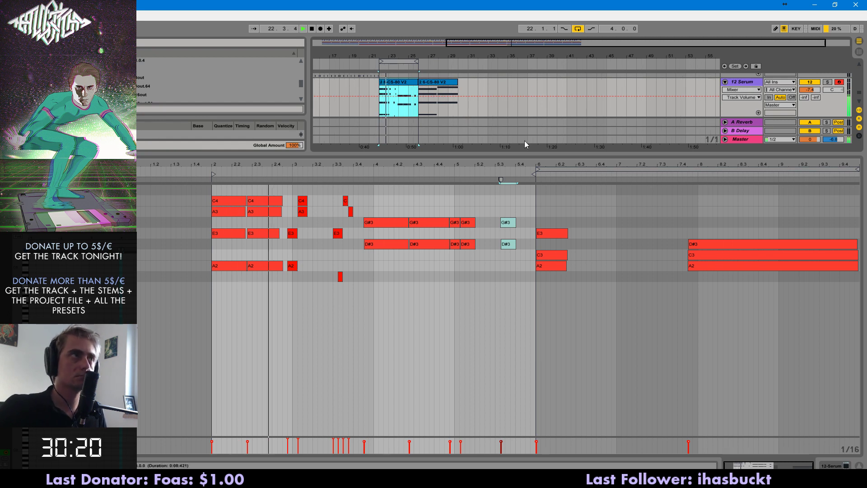
- Add a short A2 in bar 3 followed by two A3 duplicates, and a short G#2 just before bar 4
left_click(334, 281)
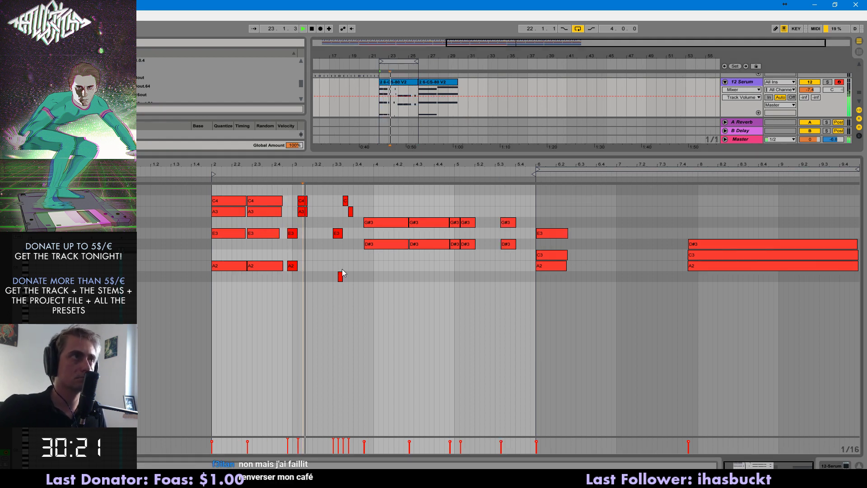
double_click(316, 254)
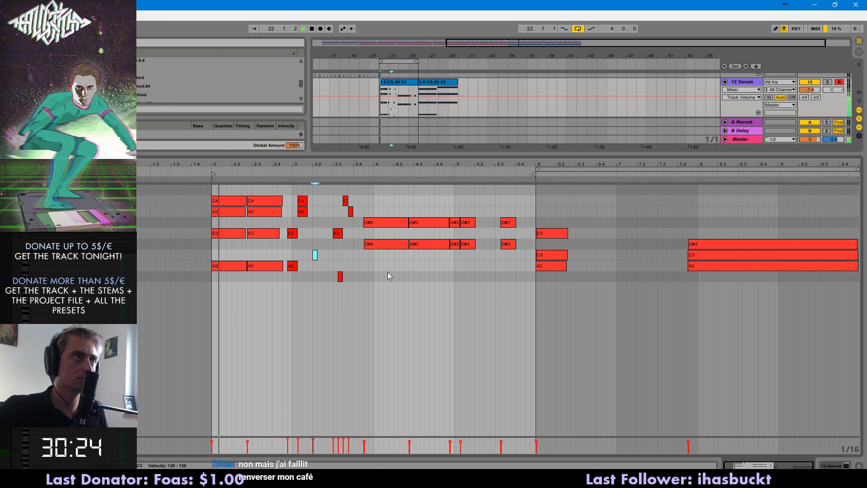
key("Down")
key("ctrl+d")
key("shift+Up")
key("ctrl+d")
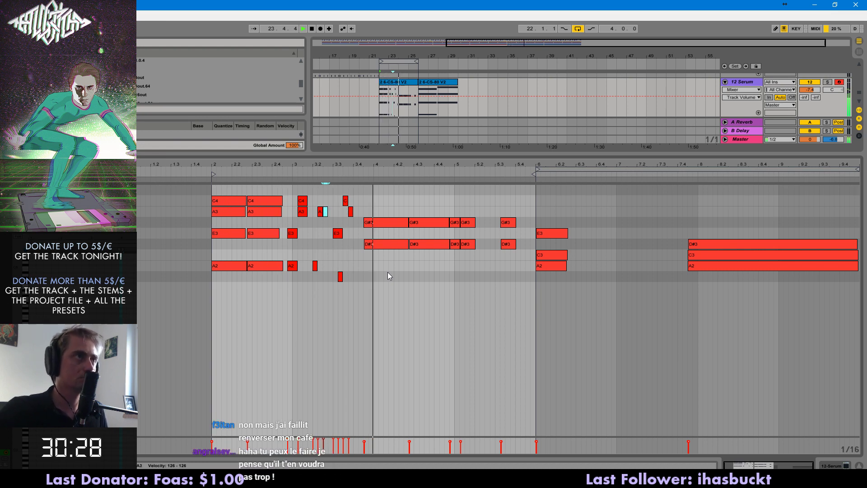
double_click(361, 277)
left_click(338, 172)
- Try a short C4, lowered to A3, just after beat 2 of bar 4 with a short G#3 beside it
double_click(401, 201)
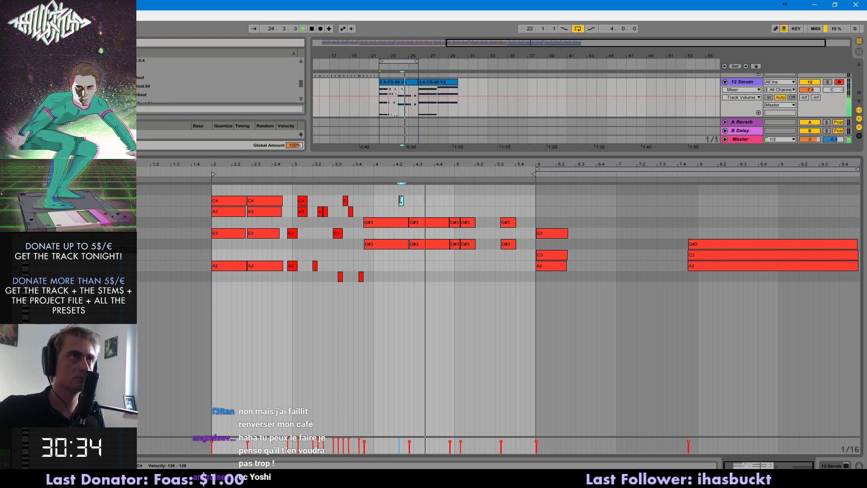
double_click(406, 223)
left_click(401, 201)
key("space")
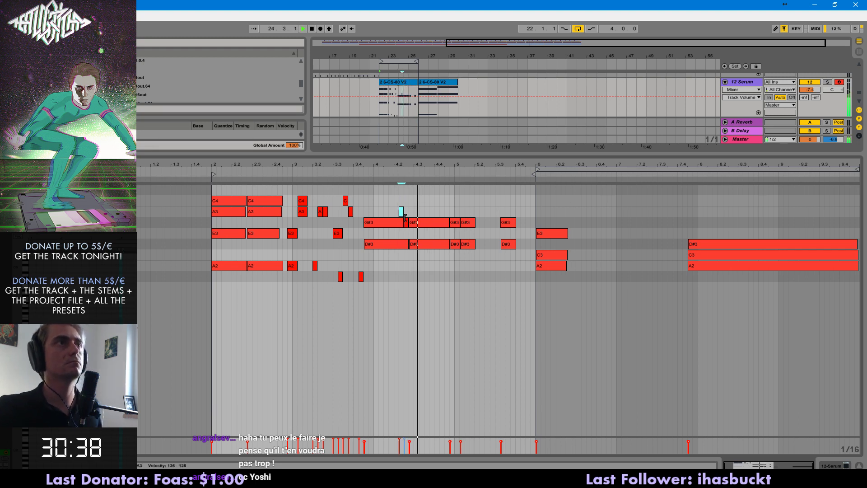
left_click_drag(401, 212, 407, 223)
- Lower the short G#3 just before bar 5 to E3 and add a short G#2 near the end of bar 5
left_click_drag(455, 223, 455, 233)
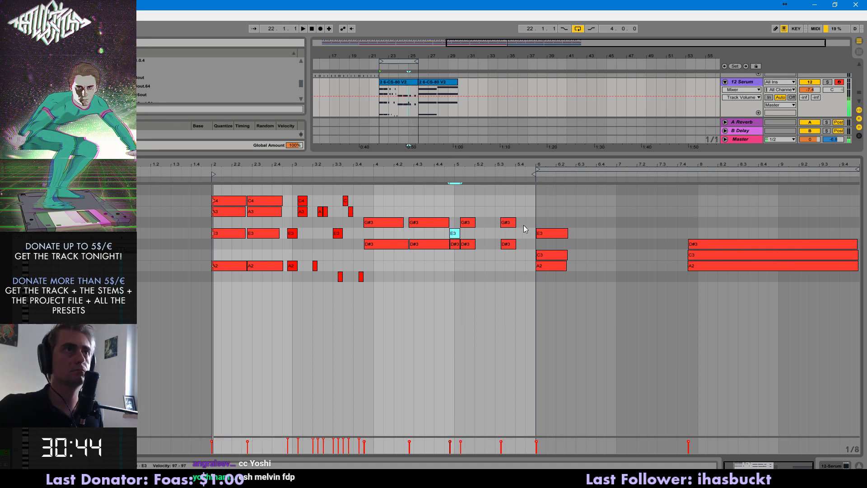
double_click(528, 254)
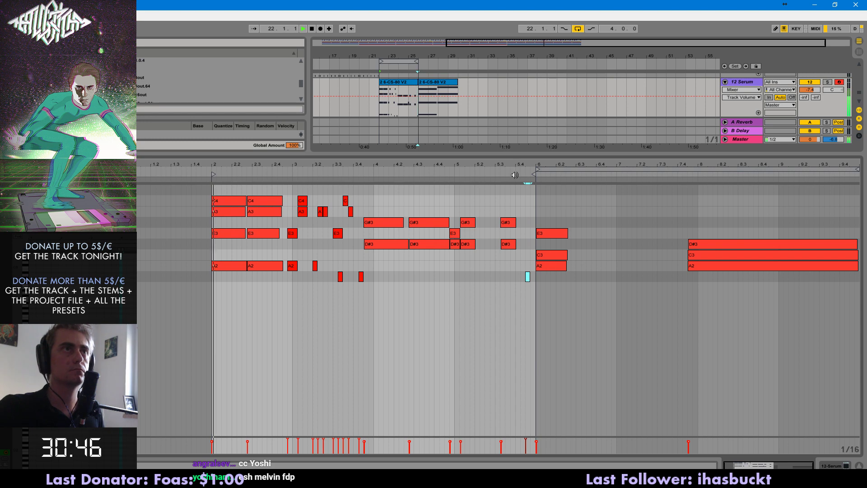
- Raise the filter cutoff in Serum, set the Serum track's volume to about -6.6 dB, and close the plug-in window
double_click(754, 83)
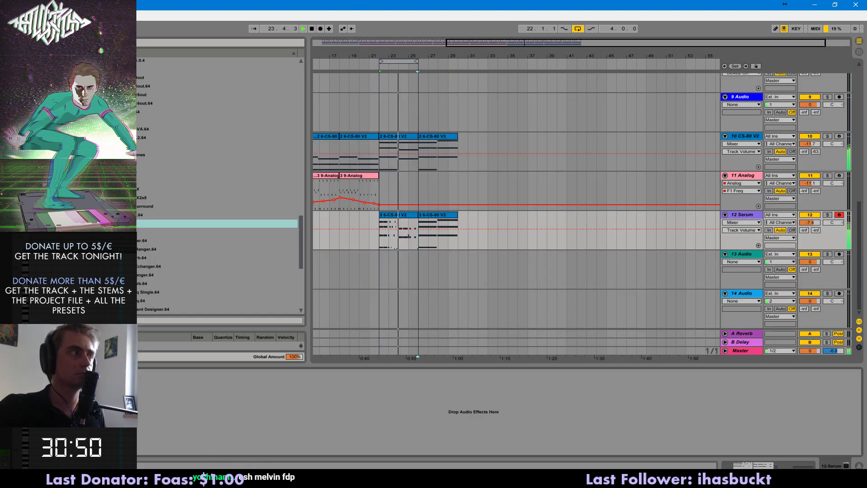
left_click(25, 373)
left_click_drag(358, 268, 358, 250)
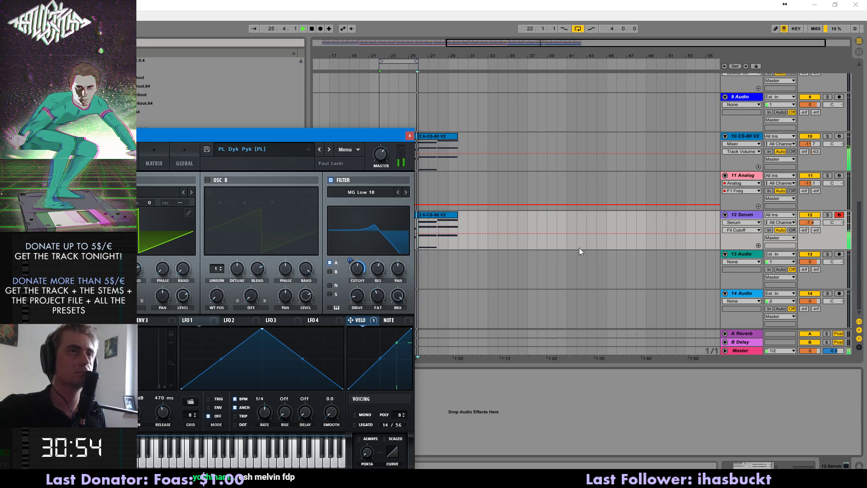
left_click(815, 231)
left_click(410, 136)
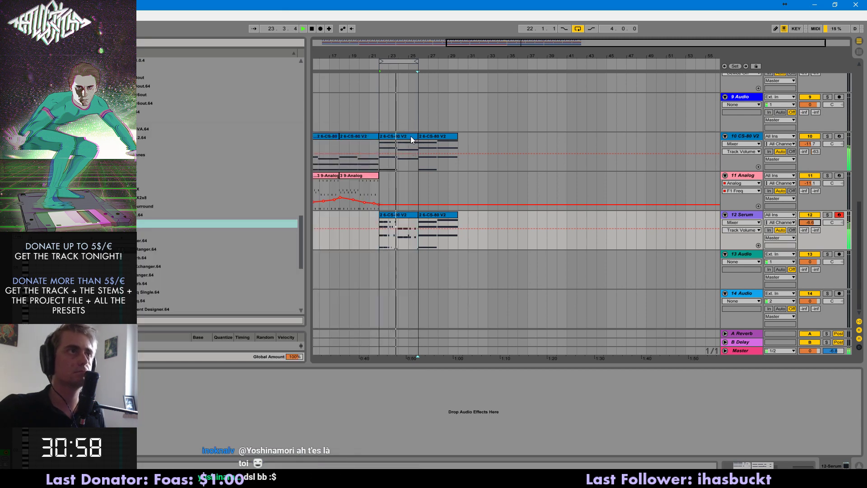
- Reopen the first Serum clip, add a short G#2 just before beat 3 of bar 5, and play it
double_click(404, 213)
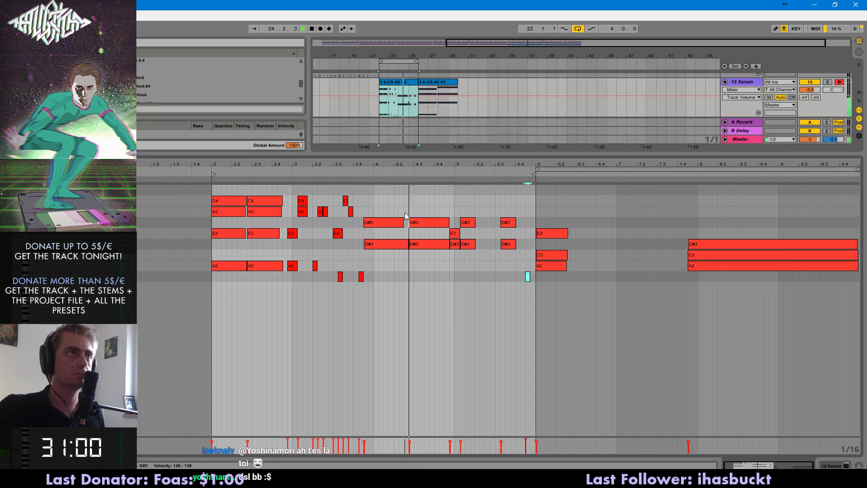
left_click(481, 273)
left_click(491, 234)
key("space")
left_click(491, 266)
key("Down")
left_click(480, 169)
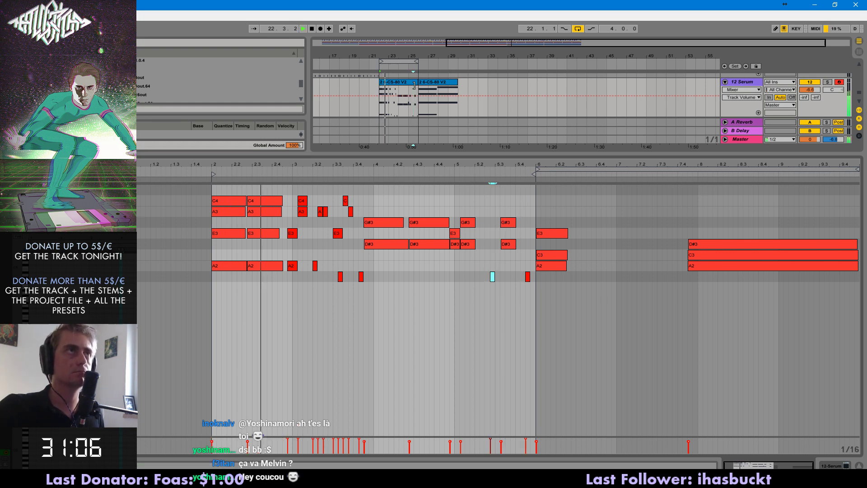
- Duplicate the edited Serum clip over the clip that follows it, and play from bar 21
left_click(399, 82)
key("ctrl+d")
left_click(370, 110)
key("space")
key("space")
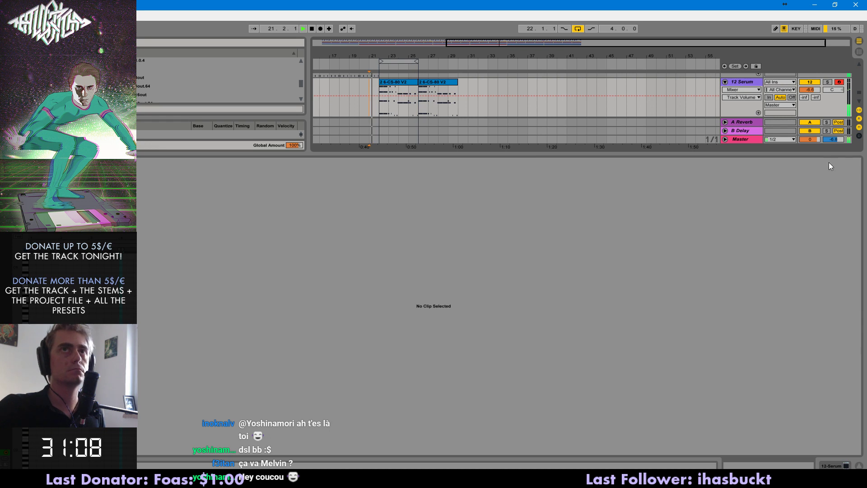
- Enlarge the arrangement view and raise the Analog track's volume to about -7.3 dB during playback
left_click_drag(830, 155, 830, 454)
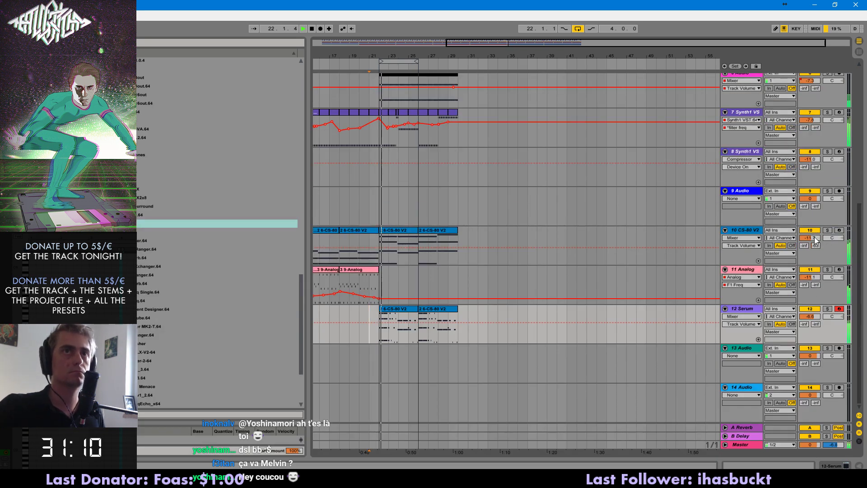
left_click_drag(815, 239, 815, 245)
key("space")
key("space")
left_click_drag(811, 278, 811, 269)
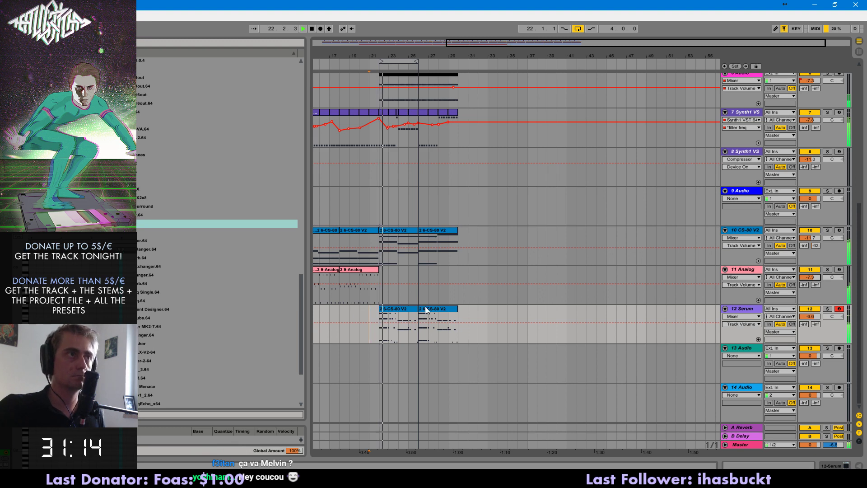
- Try deleting the CS-80 V2 clip at bar 22 and duplicating the Serum clip again, and undo the deletion
left_click(399, 231)
key("Delete")
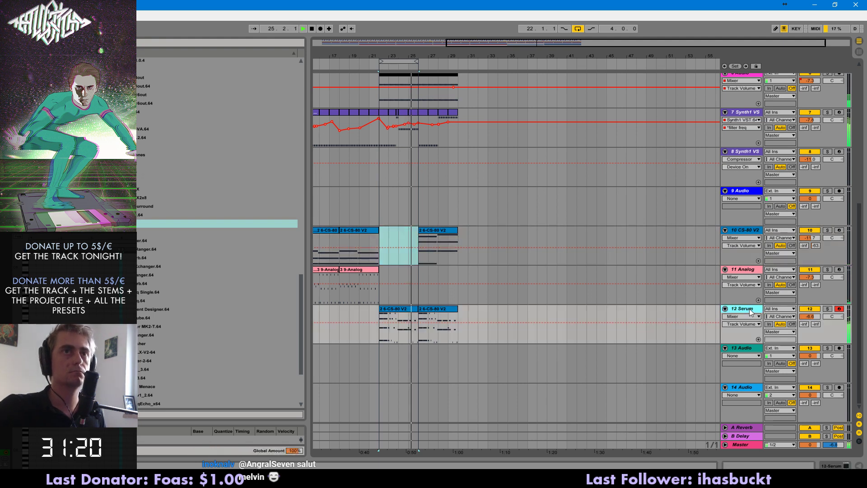
left_click(396, 310)
key("ctrl+d")
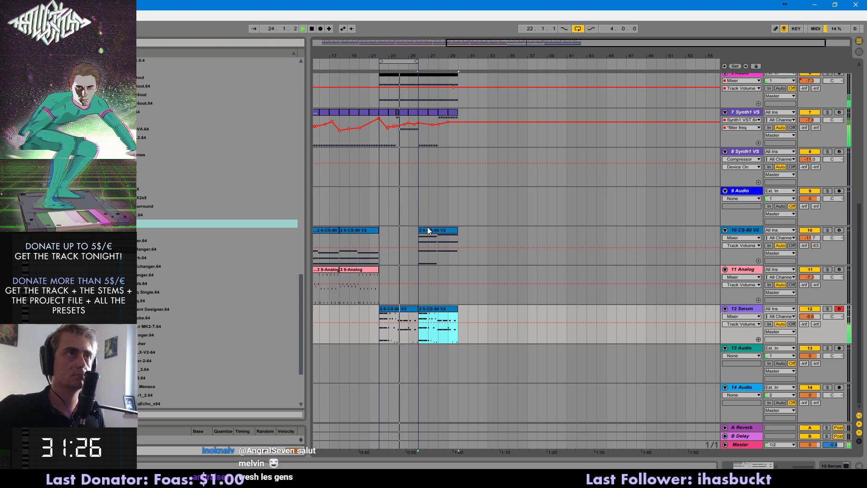
key("Left")
key("ctrl+z")
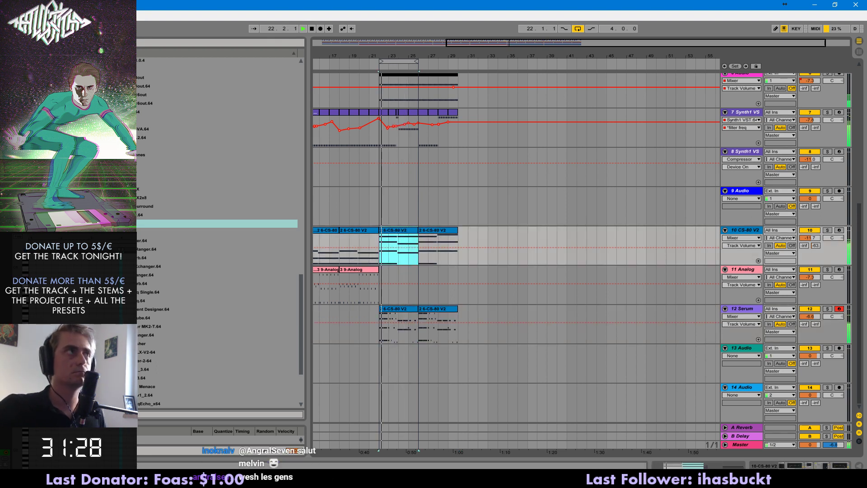
- Add an Auto Filter at the end of the CS-80 V2 track's effects and set its filter type to band-pass
left_click(50, 104)
left_click(49, 96)
left_click(50, 87)
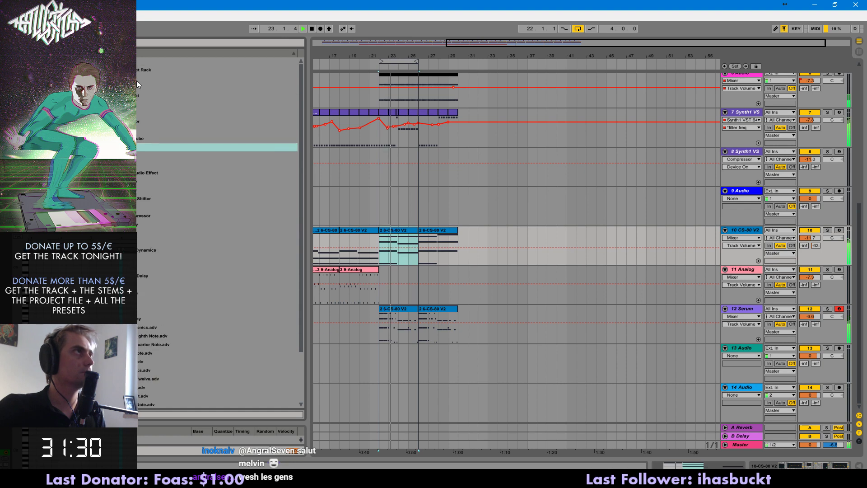
left_click_drag(135, 79, 204, 159)
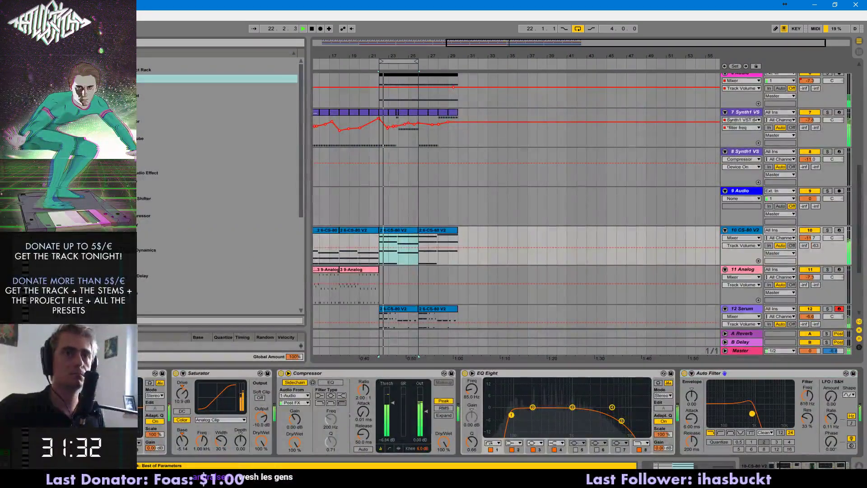
left_click(730, 432)
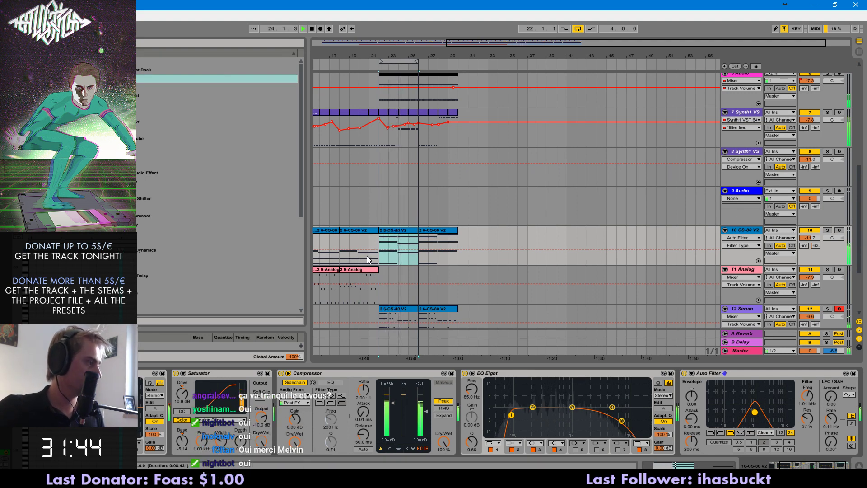
- Duplicate the time of bars 22 to 26 across all tracks, using the first Serum clip as the range
left_click(397, 309)
key("ctrl+shift+d")
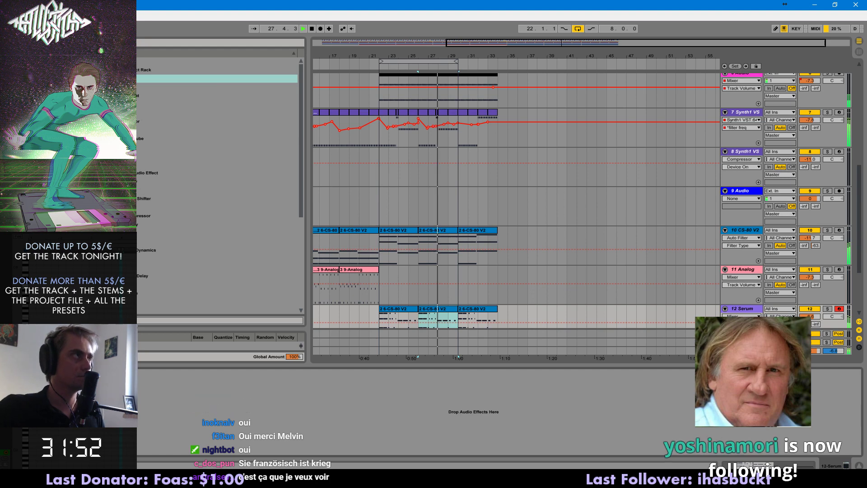
left_click(43, 113)
- Try replacing the Synth1 clips at bars 26 to 30 with the ones from bars 30 to 34, and play them
scroll(517, 160, "up", 1)
left_click(473, 158)
left_click(492, 158, "shift")
left_click(462, 159, "shift")
left_click_drag(462, 159, 422, 159)
key("space")
key("space")
left_click(439, 188)
key("space")
key("space")
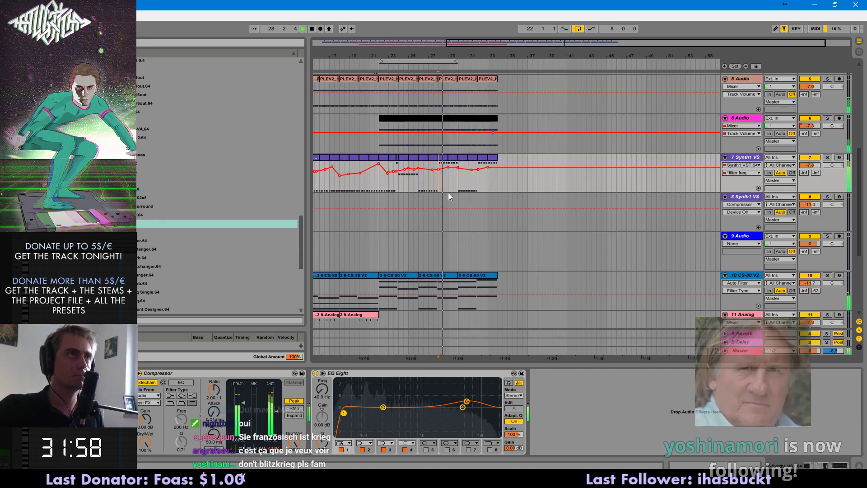
- Undo the Synth1 clip replacement and clear the Synth1, CS-80 V2 and Serum tracks after bar 30
scroll(457, 213, "down", 1)
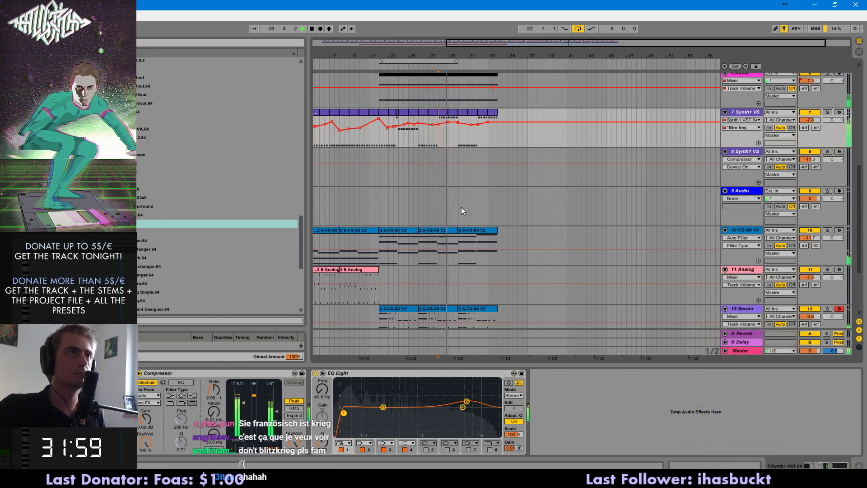
key("ctrl+z")
key("ctrl+z")
key("ctrl+z")
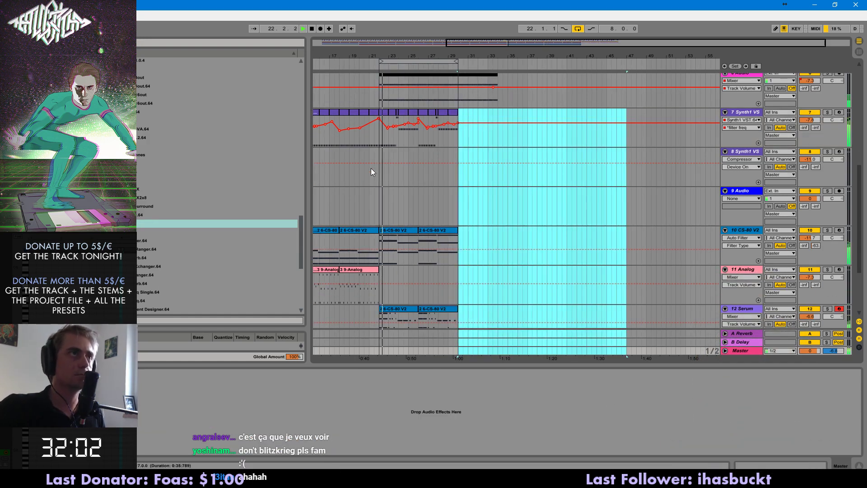
- Play the lead-in to bar 22 and lower the Analog track's volume to about -10.2 dB
left_click(371, 168)
key("space")
key("space")
scroll(376, 164, "up", 2)
left_click(317, 195)
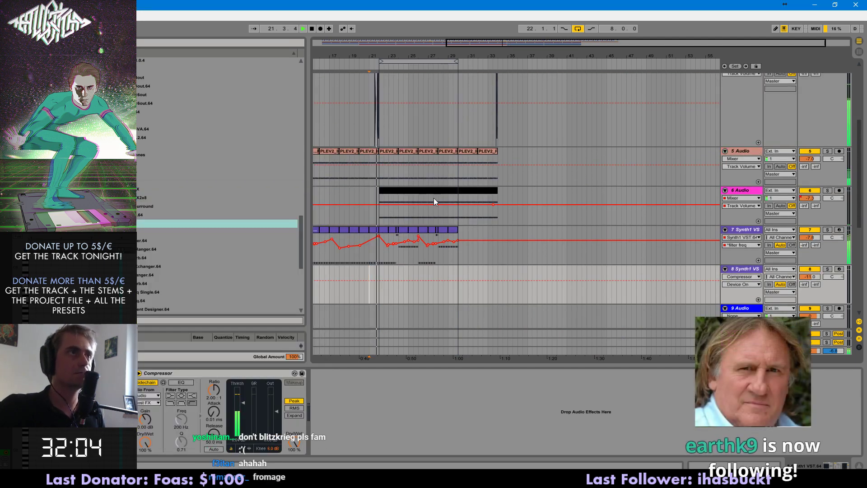
scroll(419, 198, "down", 1)
scroll(372, 268, "down", 2)
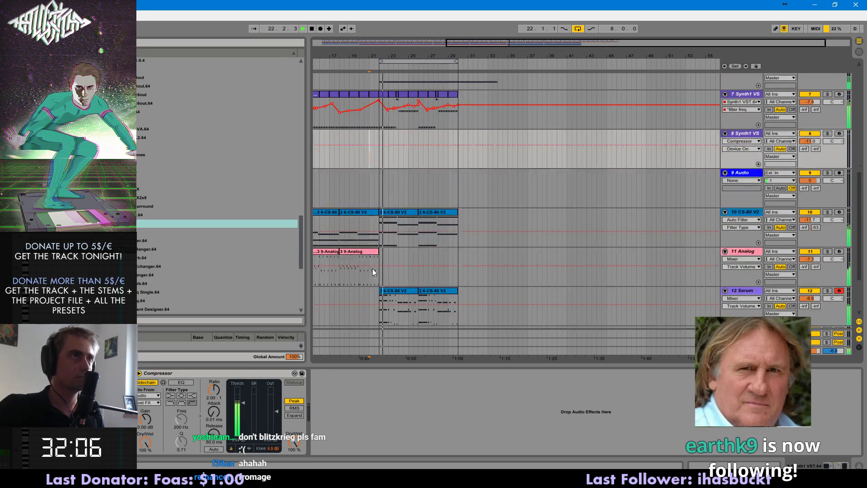
left_click(343, 273)
left_click_drag(809, 259, 810, 269)
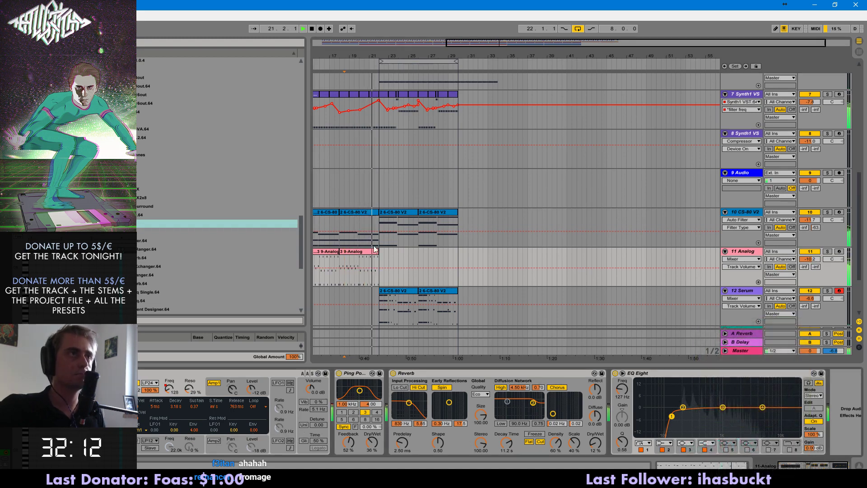
- Check the drum tracks' transition into bar 22 up close by replaying it from bars 20 and 21
scroll(383, 185, "up", 2)
scroll(383, 185, "up", 6)
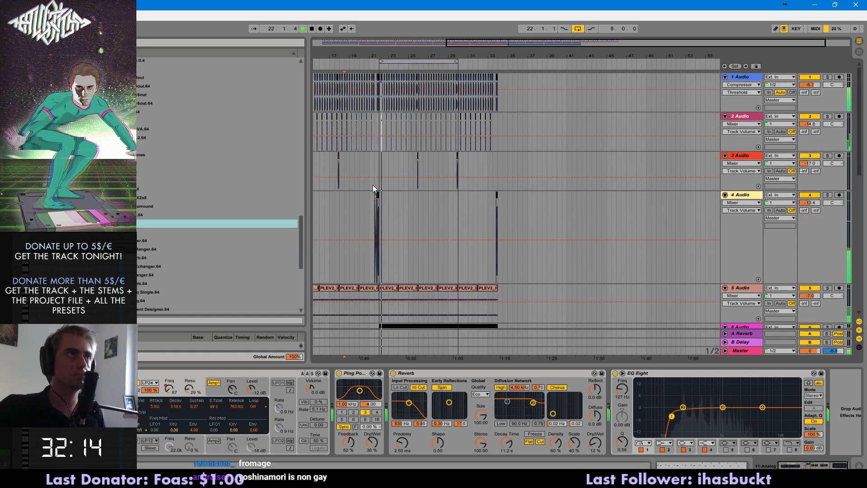
left_click(367, 181)
scroll(391, 156, "up", 3)
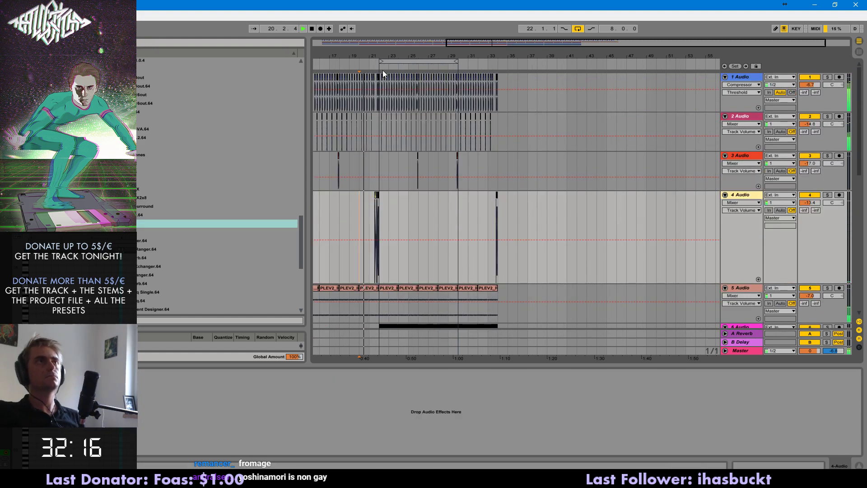
left_click_drag(422, 45, 431, 239)
left_click(433, 235)
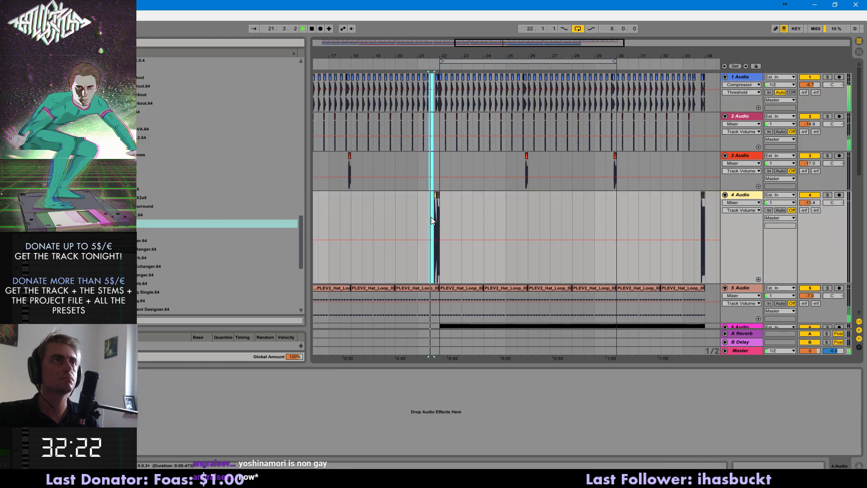
left_click(426, 106)
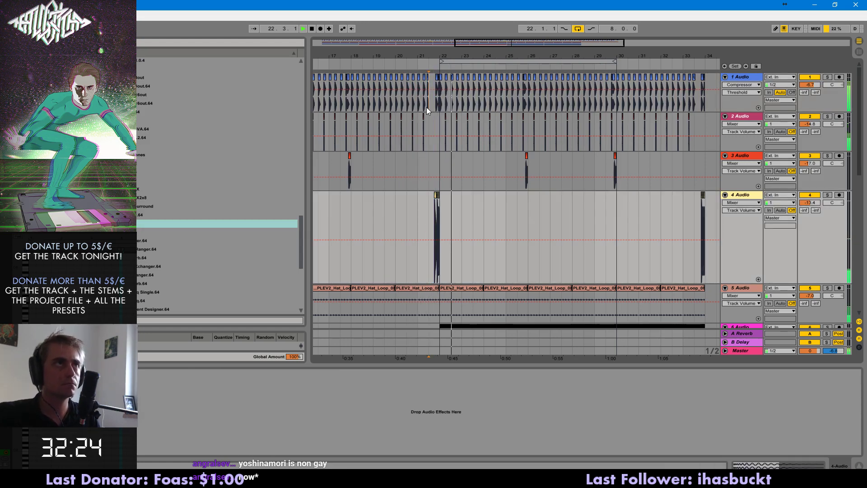
left_click(418, 102)
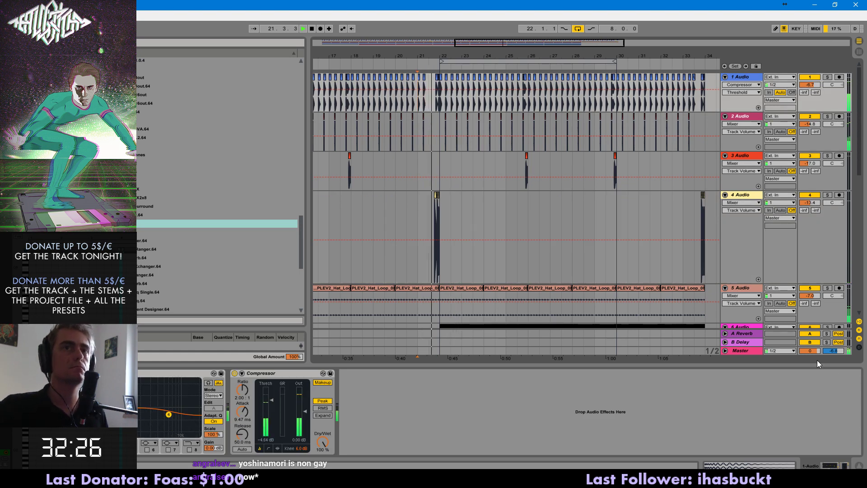
- Replay from bar 20 and flatten the Synth1 filter frequency automation to a lower constant level from bar 22 to just past bar 30
scroll(429, 197, "down", 5)
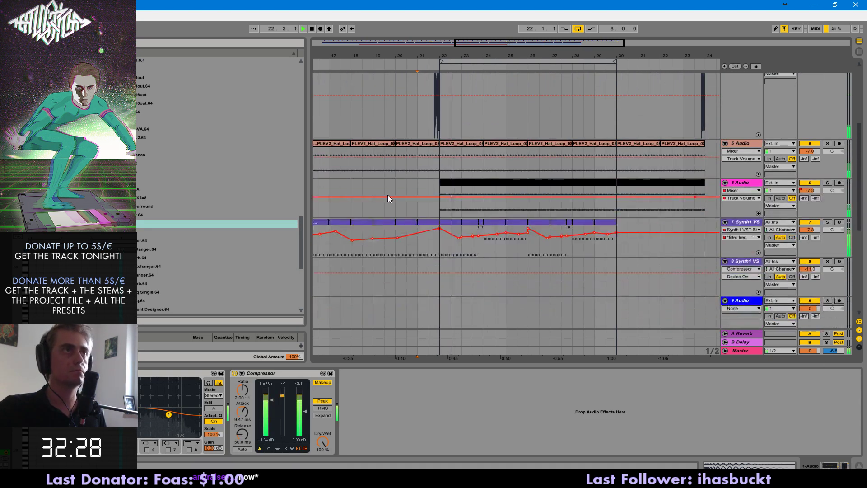
left_click(398, 210)
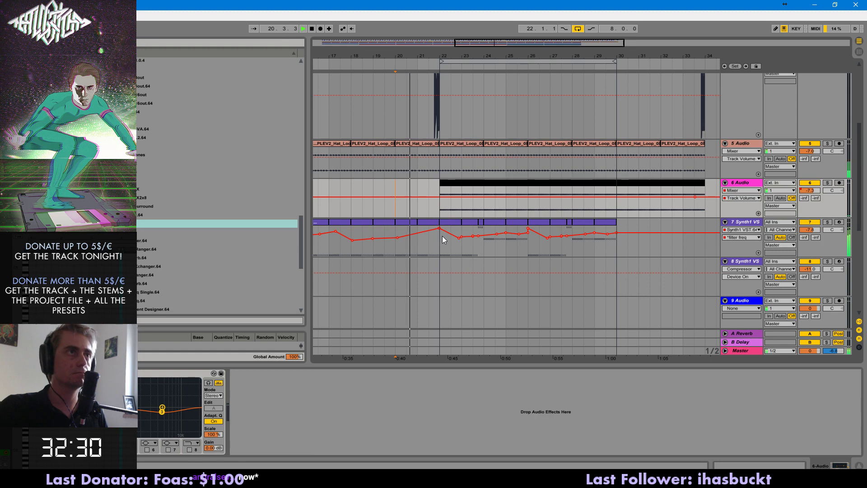
mouse_move(442, 253)
left_mouse_down()
mouse_move(581, 291)
mouse_move(605, 244)
left_mouse_up()
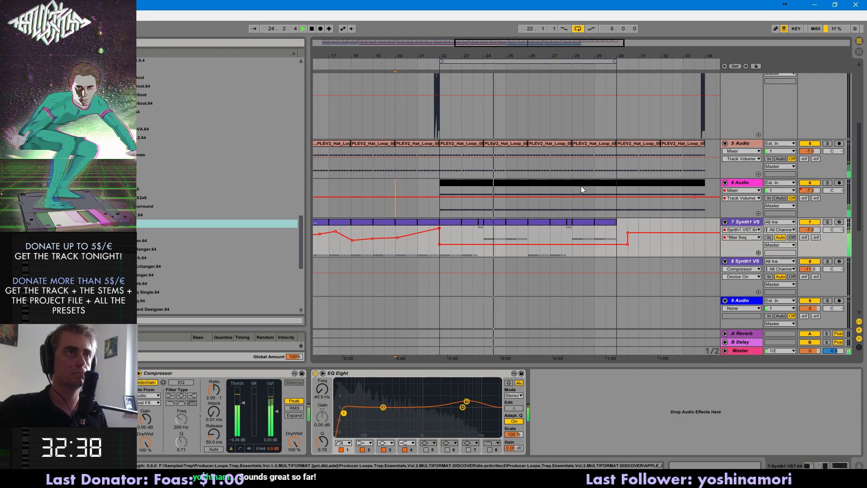
- Automate the CS-80 V2 track's Auto Filter to be off before bar 22 and on from bar 22
scroll(587, 217, "down", 3)
scroll(588, 235, "down", 3)
scroll(570, 268, "down", 3)
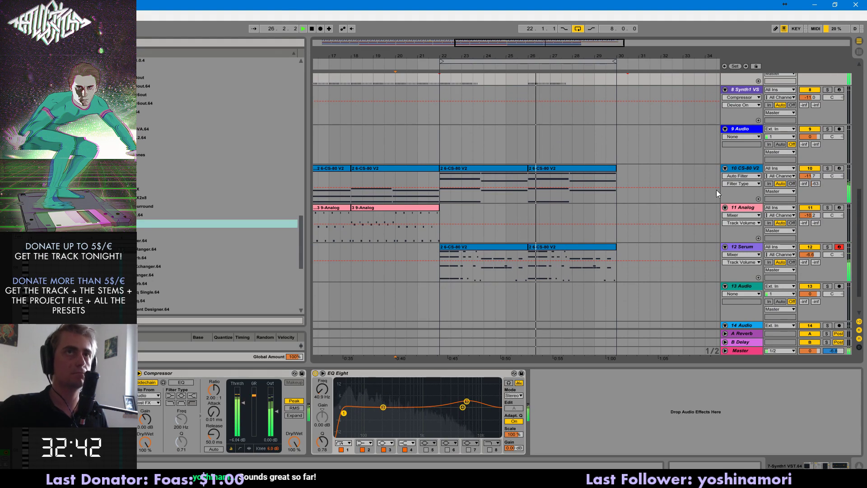
left_click(745, 169)
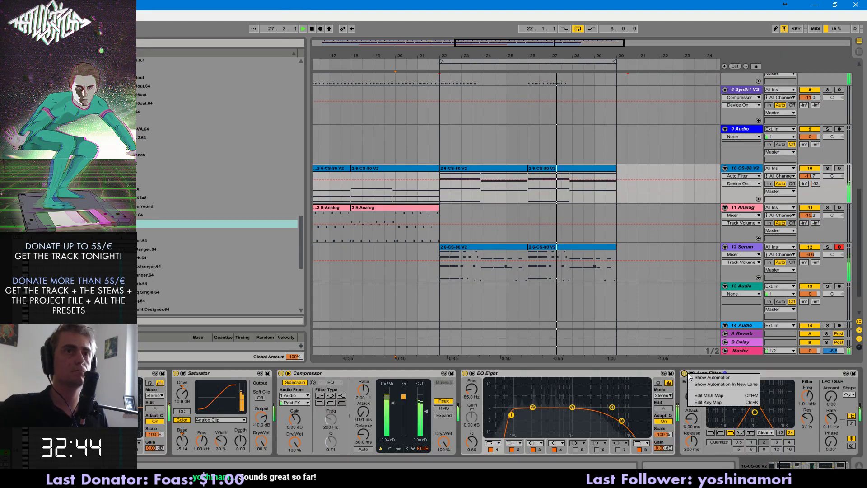
scroll(453, 208, "down", 3)
key("b")
left_click_drag(442, 199, 314, 195)
double_click(463, 43)
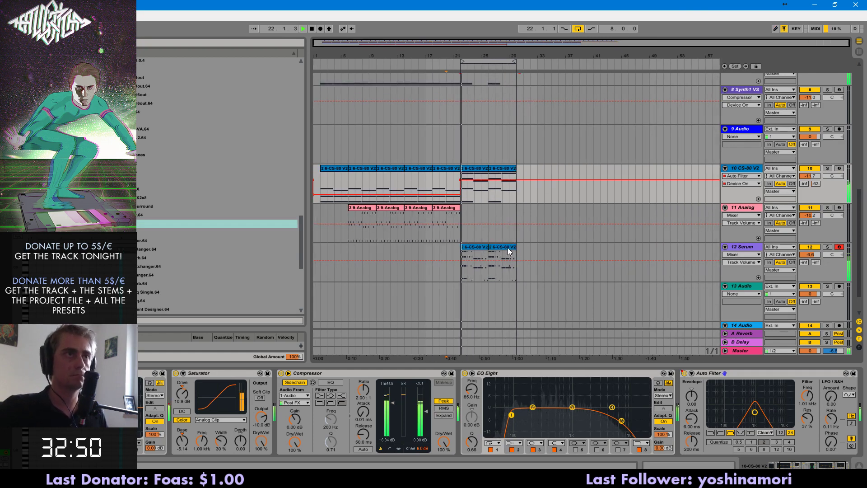
- Enable Tube distortion in the Serum synth with the drive at about 69%, and adjust its master volume
left_click(509, 252)
left_click(746, 167)
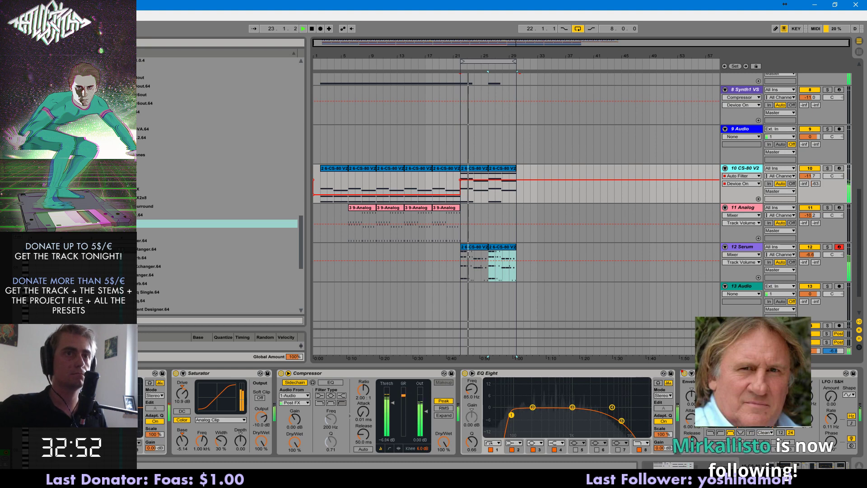
left_click(736, 246)
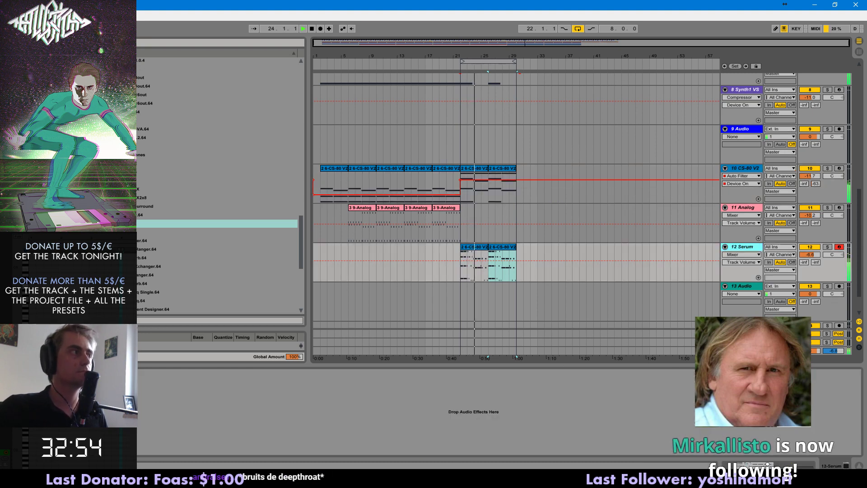
left_click(34, 374)
left_click(124, 156)
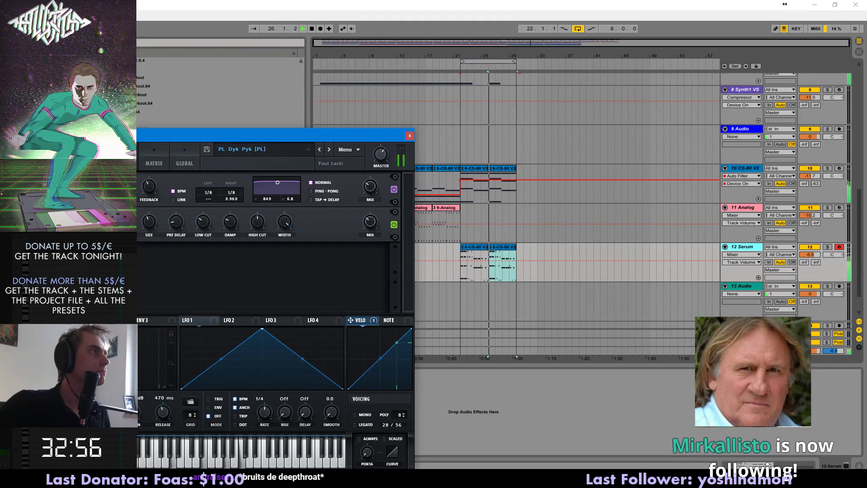
left_click(19, 195)
mouse_move(306, 186)
left_mouse_down()
mouse_move(309, 161)
mouse_move(305, 173)
left_mouse_up()
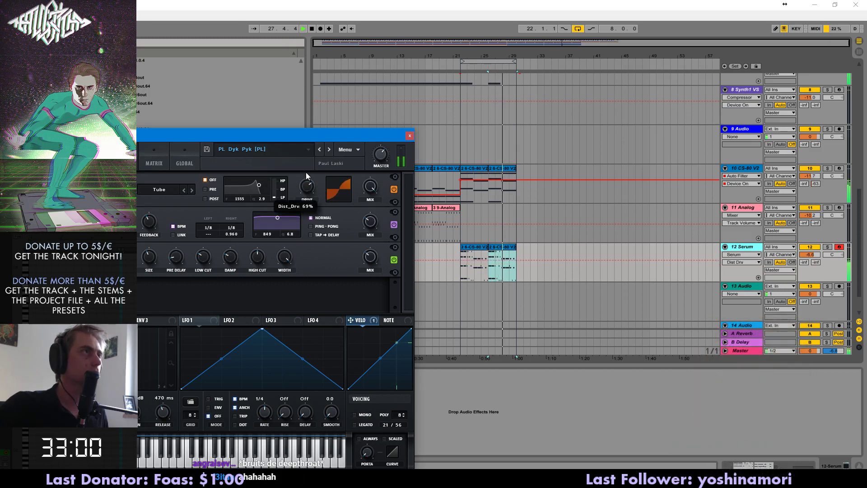
left_click(382, 160)
left_click(410, 136)
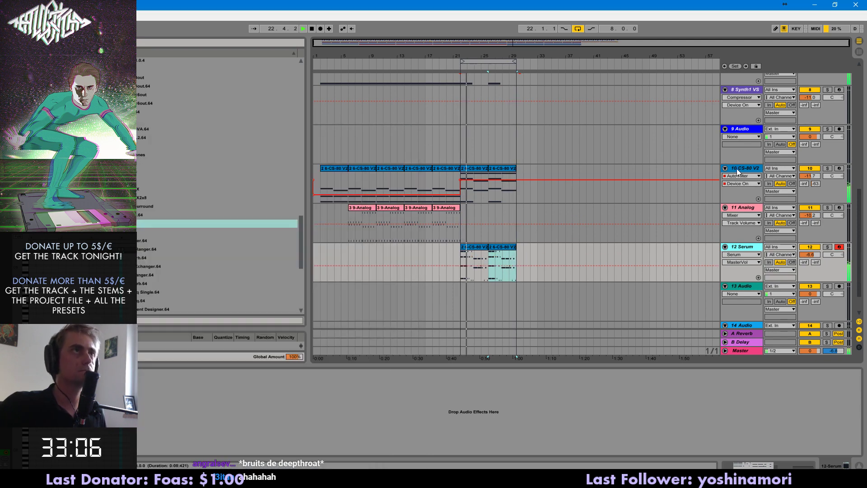
- Copy the CS-80 V2 track's sidechain Compressor onto the Serum track, and set Serum's master volume to about 60%
left_click(757, 171)
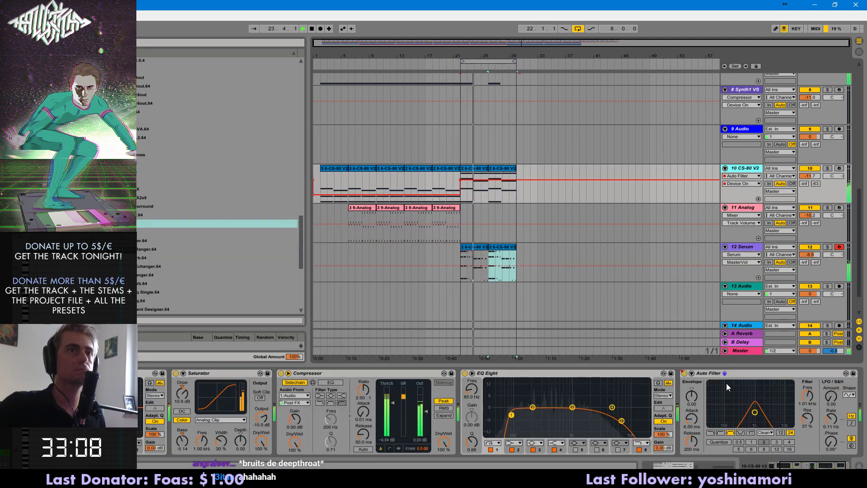
left_click(741, 266)
left_click(22, 374)
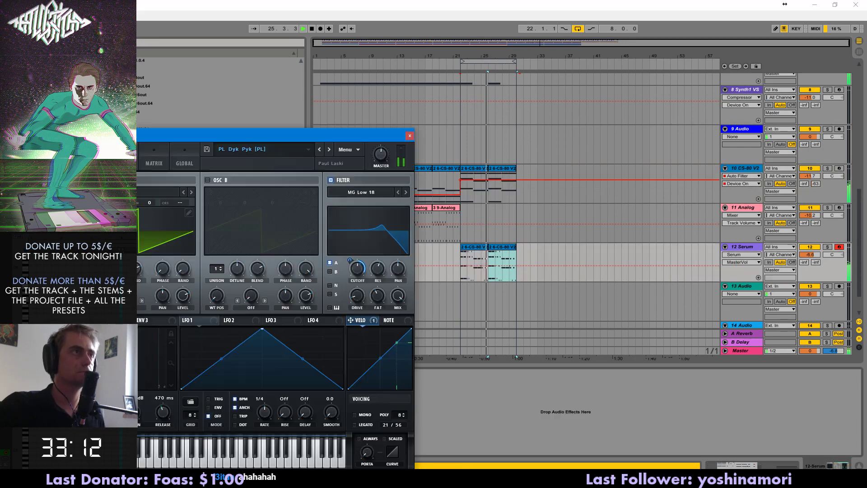
left_click(130, 158)
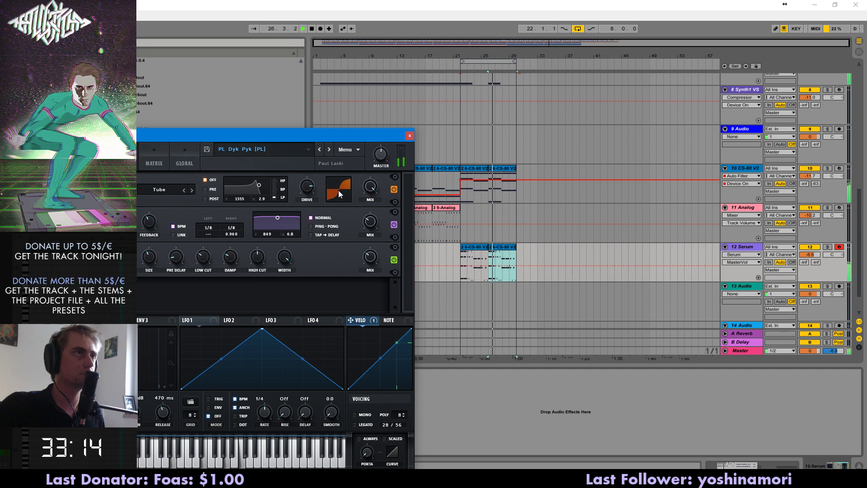
left_click(383, 150)
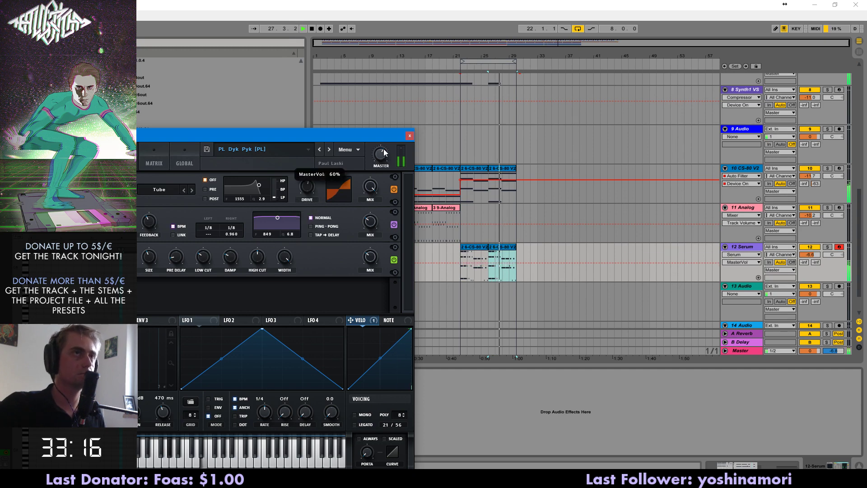
left_click(410, 136)
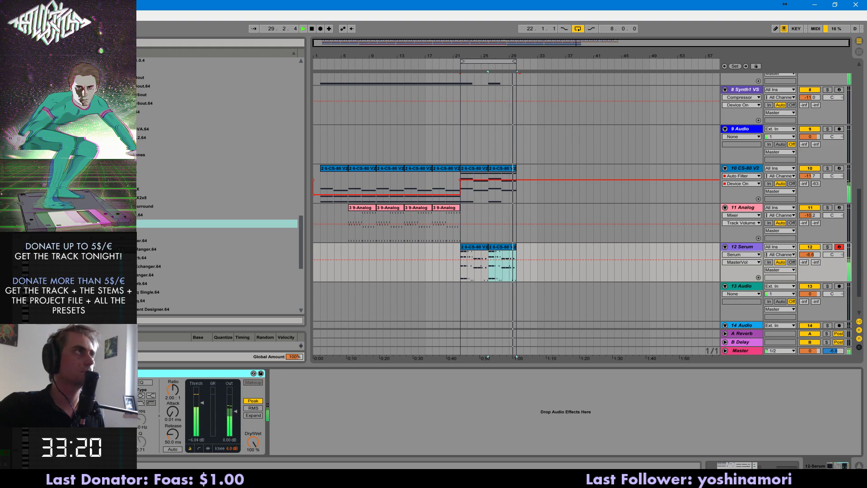
- Add an EQ Eight after the Serum track's Compressor, enable band 8 as a high cut, and lower its cutoff to around band 4
left_click(31, 79)
left_click(31, 70)
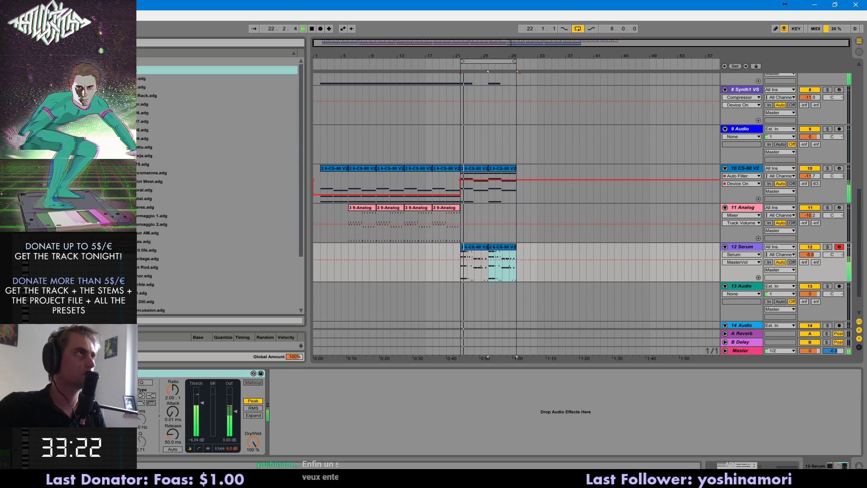
left_click(32, 88)
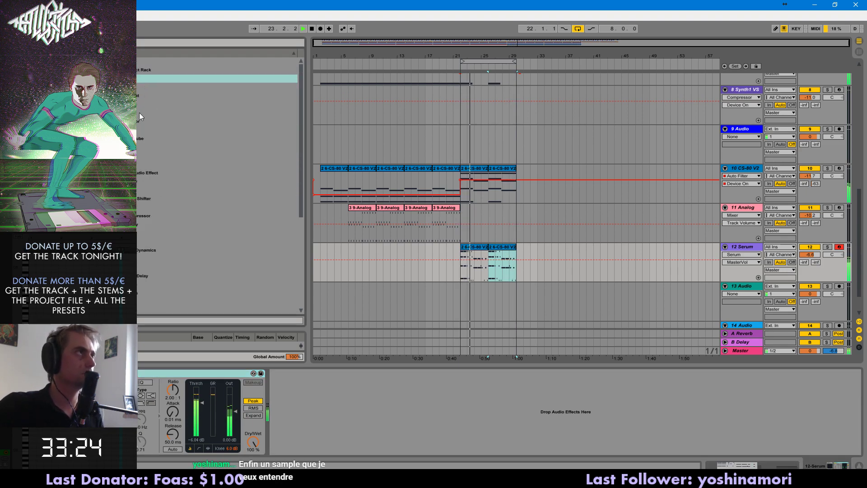
double_click(129, 147)
left_click(448, 450)
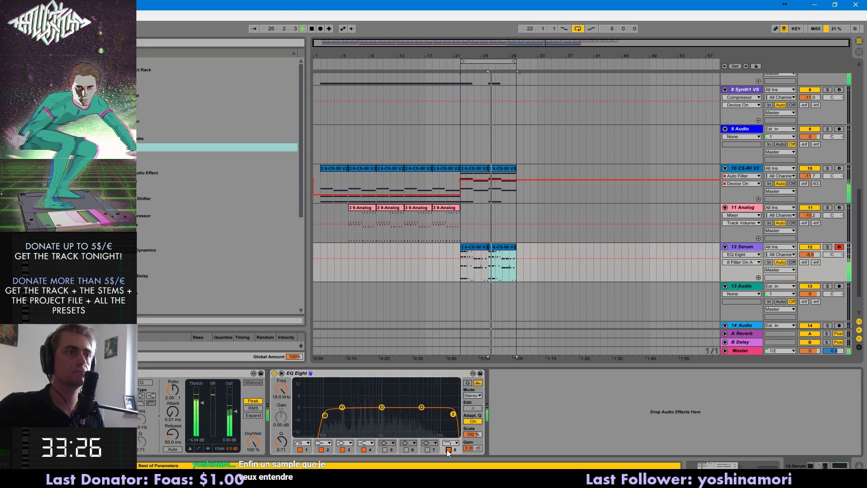
left_click_drag(430, 418, 424, 407)
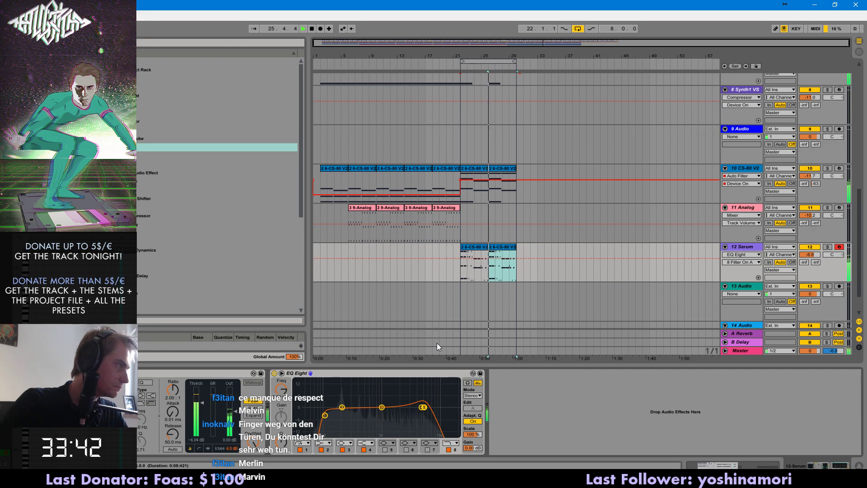
- Play the arrangement from its beginning at bar 2 to review the intro
key("space")
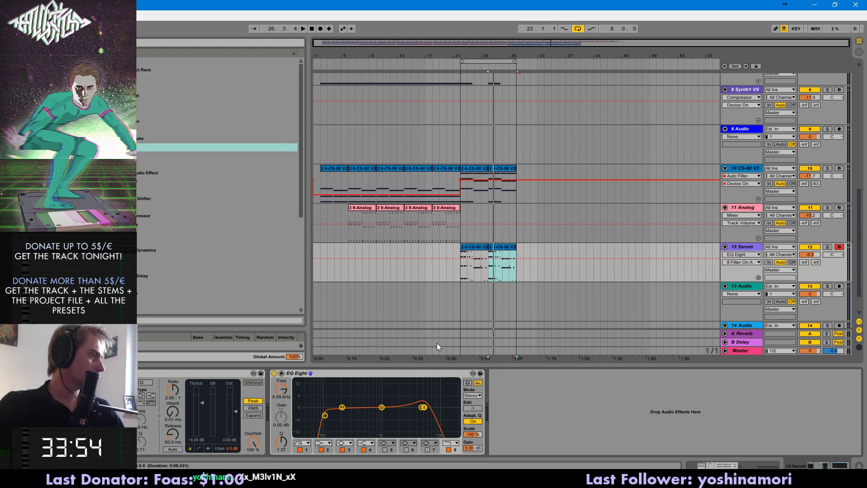
left_click(318, 235)
key("space")
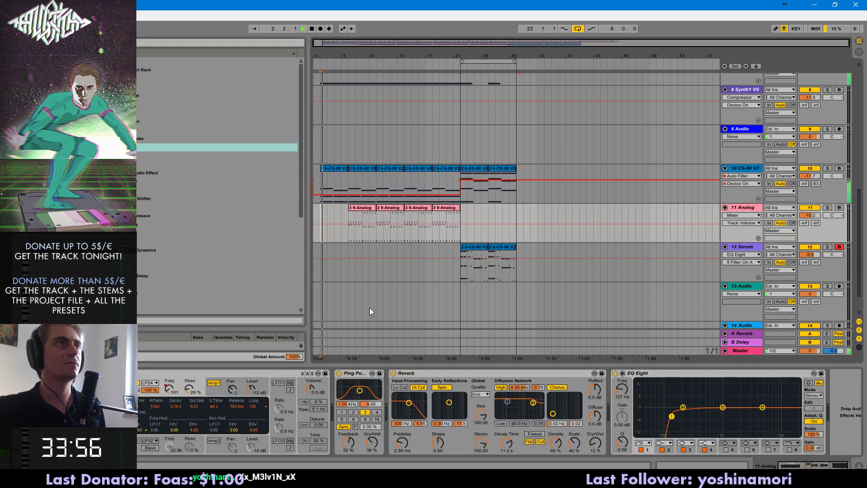
scroll(332, 143, "up", 3)
scroll(331, 142, "up", 5)
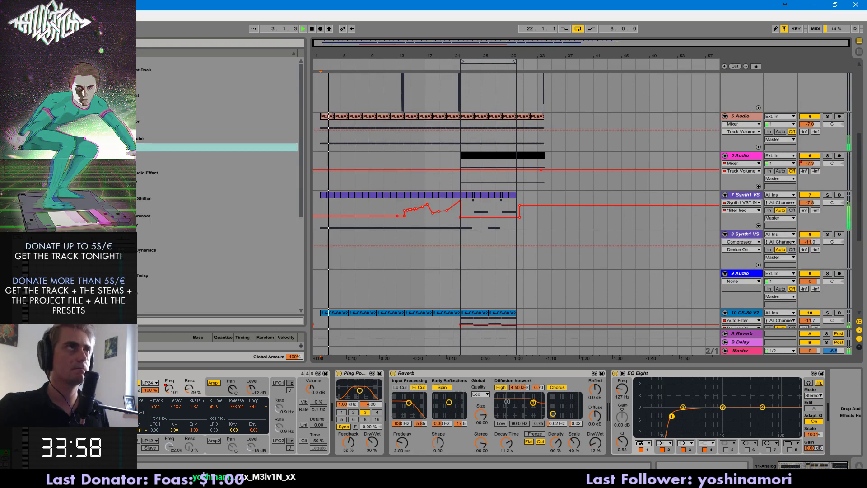
scroll(332, 143, "up", 4)
left_click_drag(341, 148, 362, 145)
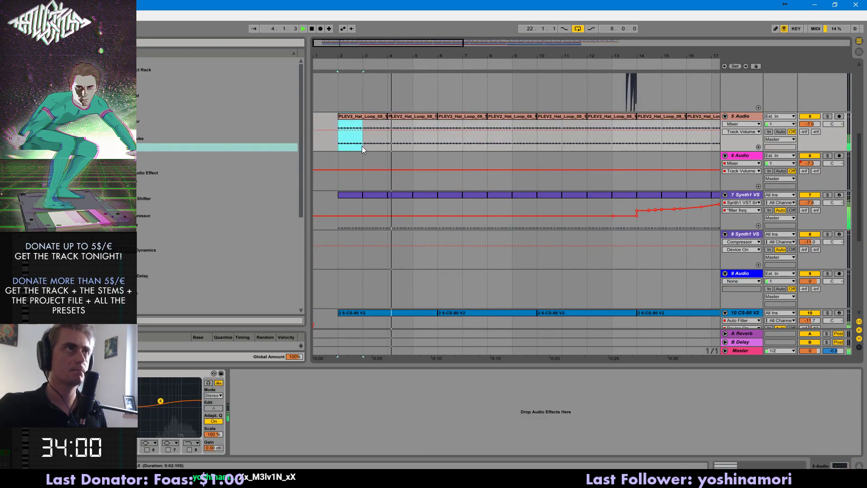
left_click_drag(439, 138, 466, 145)
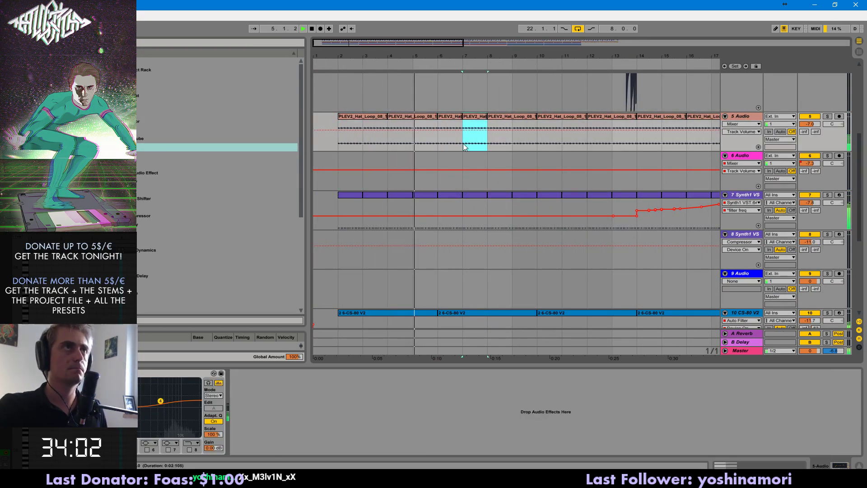
key("ctrl+1")
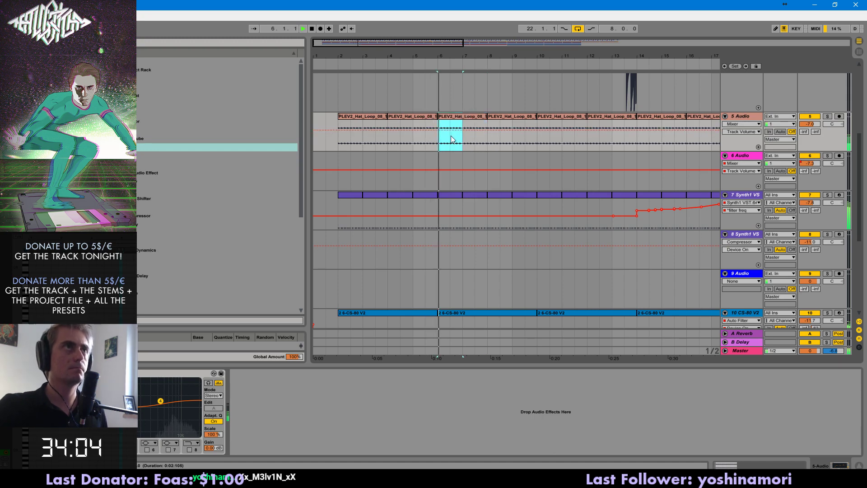
- In the CS-80 V2 clip at bar 6, split the second chord's C3 note at bar 5 of the clip
scroll(485, 243, "down", 4)
left_click(473, 226)
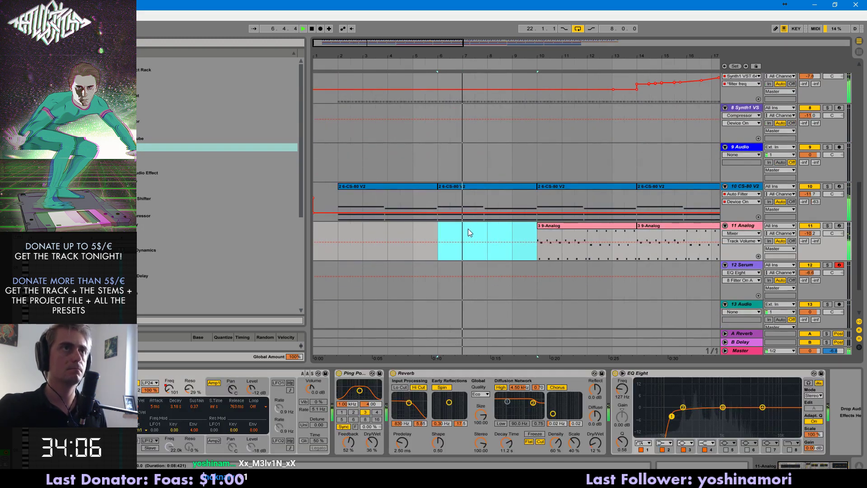
scroll(465, 222, "up", 8)
key("ctrl+2")
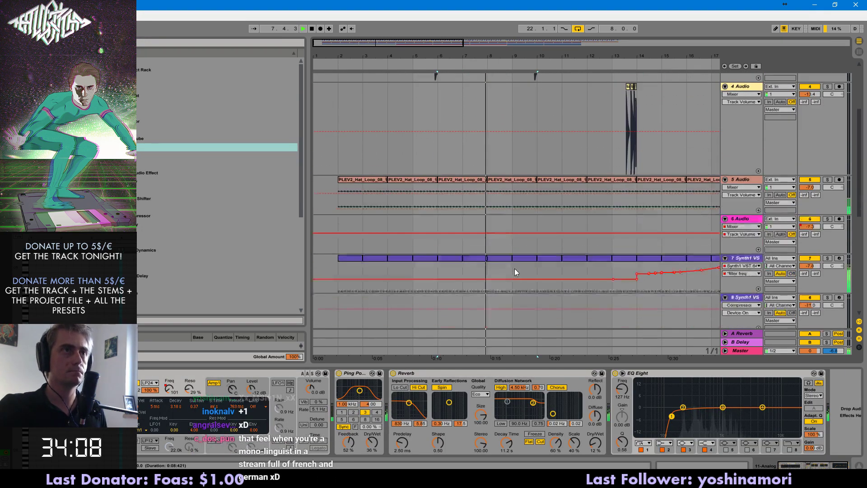
scroll(514, 267, "down", 5)
left_click(515, 253)
double_click(512, 256)
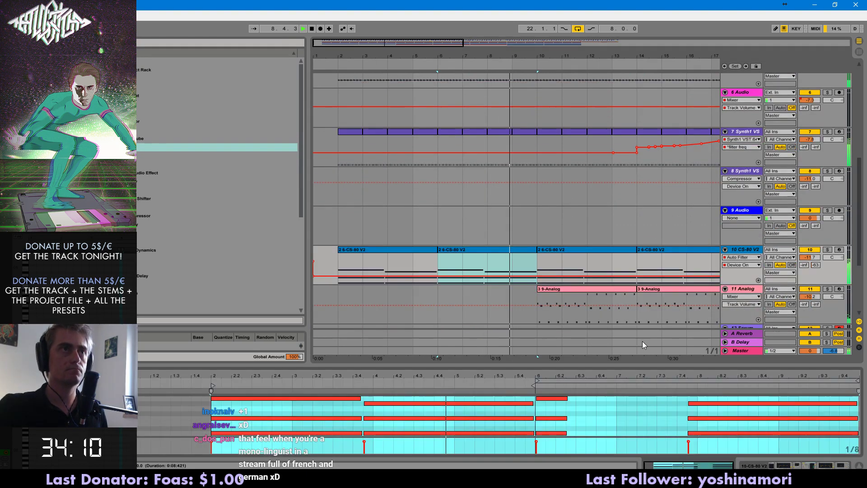
left_click_drag(533, 419, 456, 418)
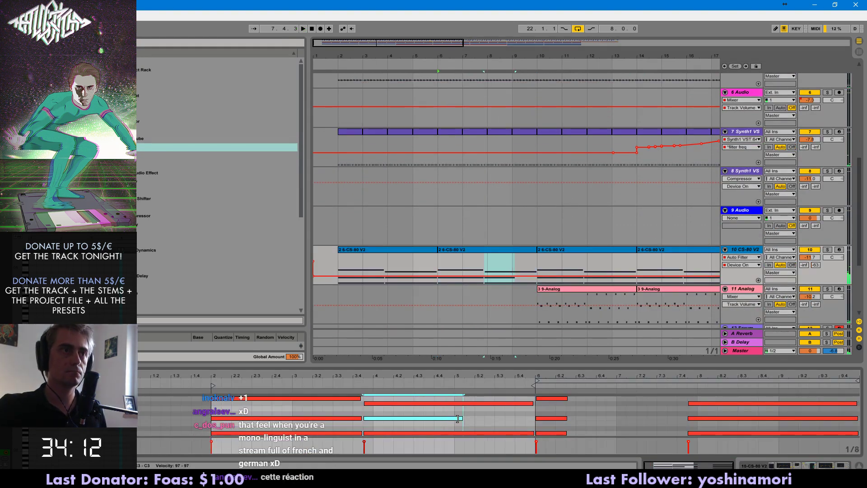
double_click(461, 418)
key("shift+Down")
key("space")
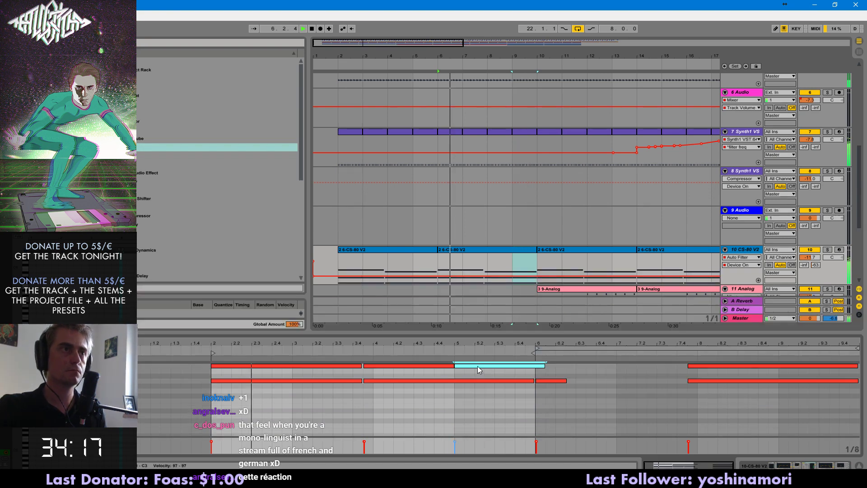
- Add a G#2 note from bar 5 of the same clip and shorten the A2 note to end where it starts
left_click(472, 371)
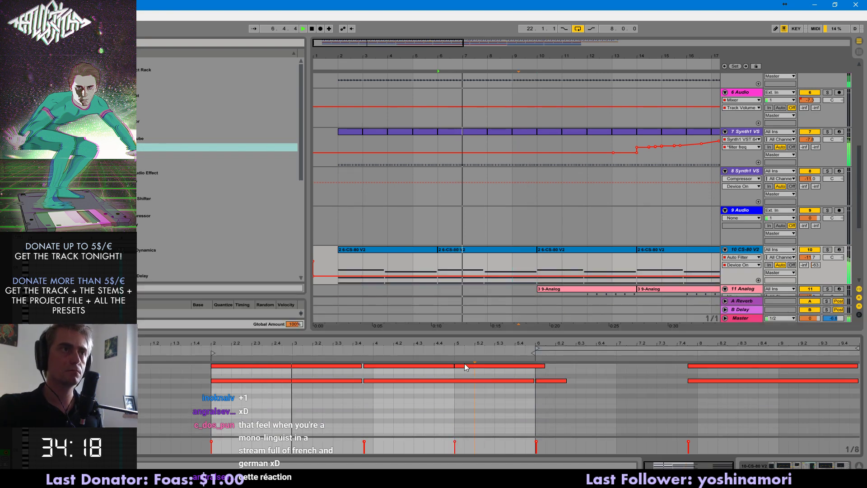
double_click(462, 372)
key("Down")
key("Down")
left_click(454, 355)
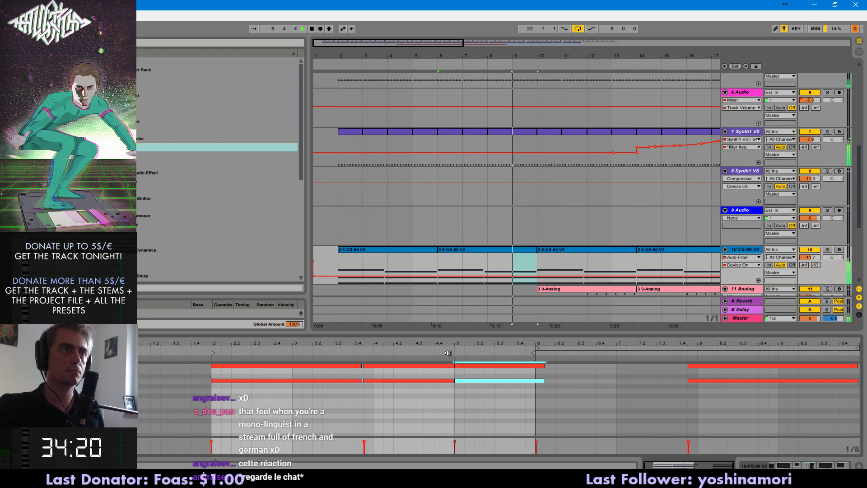
key("Down")
key("space")
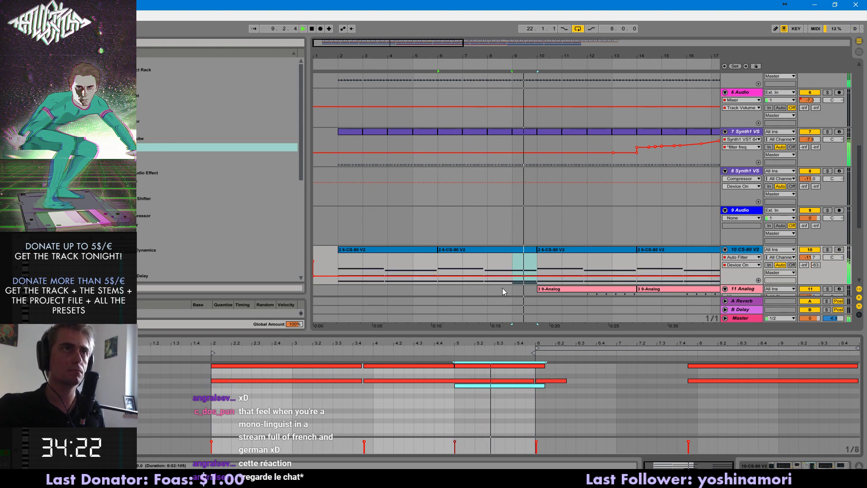
left_click(504, 251)
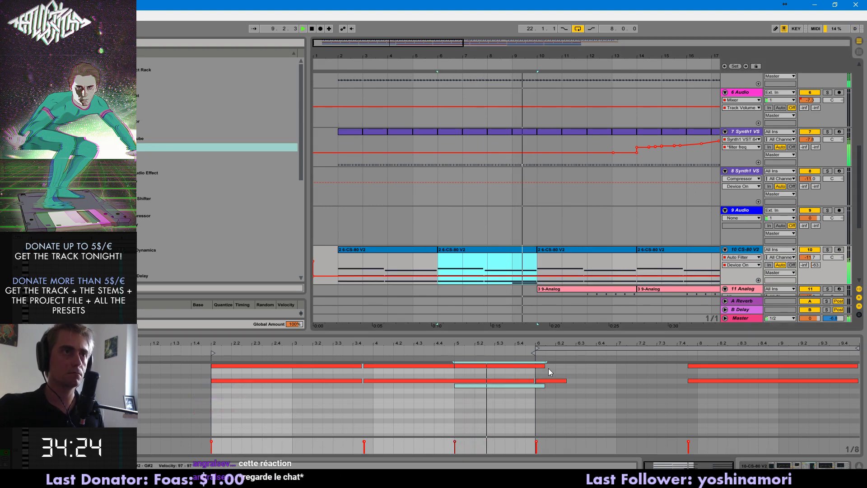
scroll(542, 375, "up", 1)
left_click(450, 390)
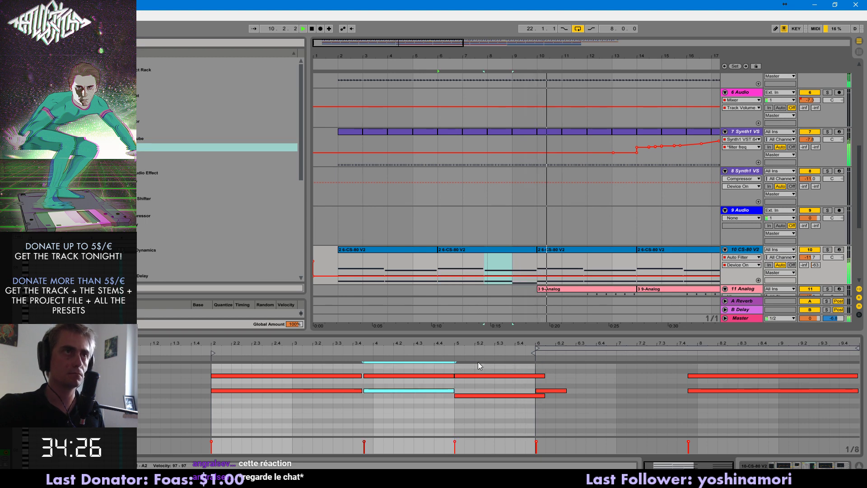
- Duplicate the two CS-80 V2 clips of bars 2 to 10 onto bars 10 to 18
left_click(502, 250)
left_click(410, 250, "shift")
key("ctrl+d")
scroll(506, 264, "down", 1)
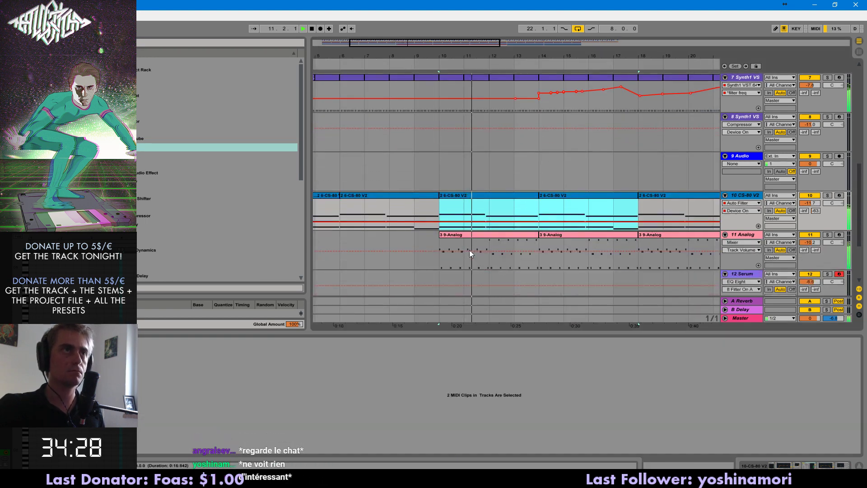
- On the Analog track's Ping Pong Delay, raise the dry/wet to about 47% and the filter frequency to 2.59 kHz
left_click(746, 234)
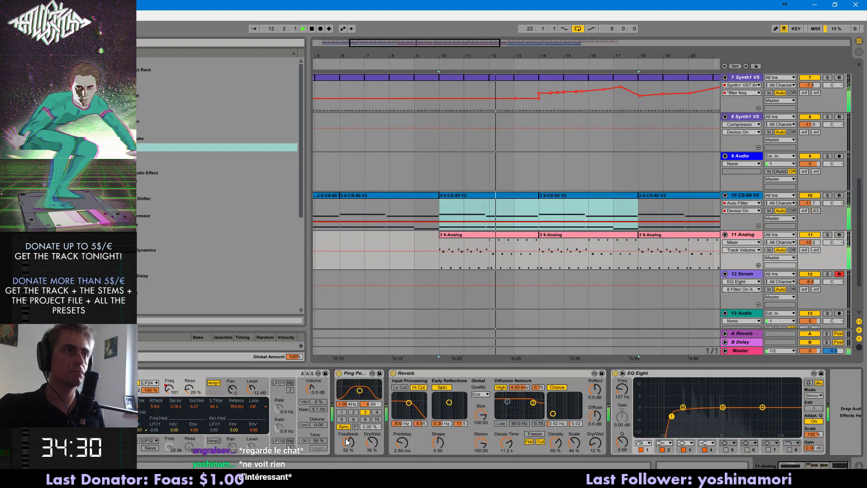
left_click_drag(353, 443, 373, 433)
left_click_drag(359, 390, 366, 390)
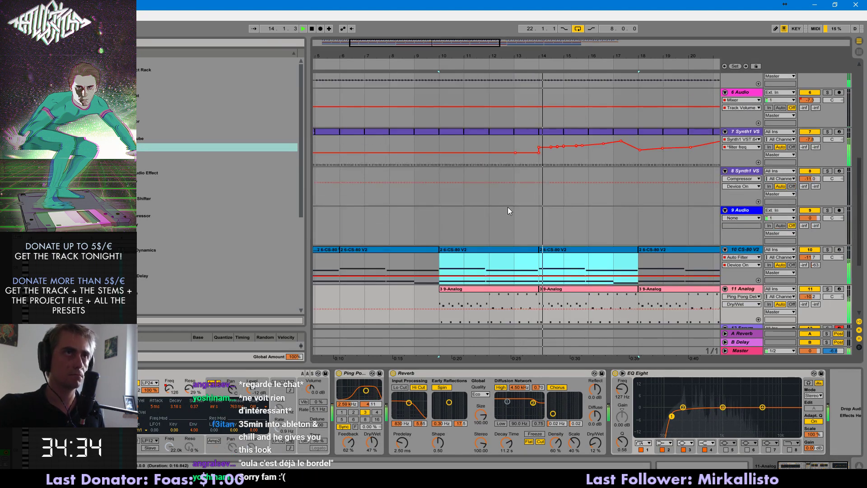
- Move the fill clips on track 4 from just before bar 14 to just before bar 10
scroll(508, 207, "up", 4)
left_click_drag(525, 137, 413, 147)
key("space")
key("space")
scroll(425, 150, "up", 4)
key("ctrl+1")
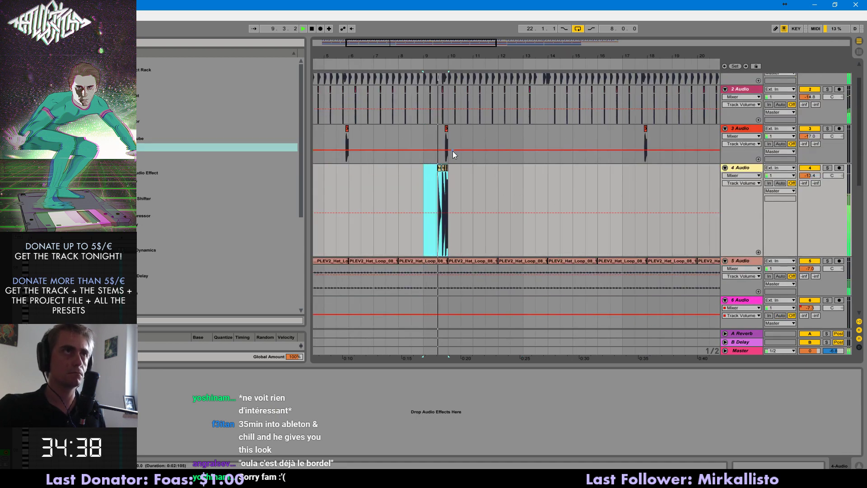
- Draw a filter frequency rise on track 7 Synth1 shortly before bar 10, dropping back at bar 10
scroll(439, 143, "up", 1)
left_click(438, 145)
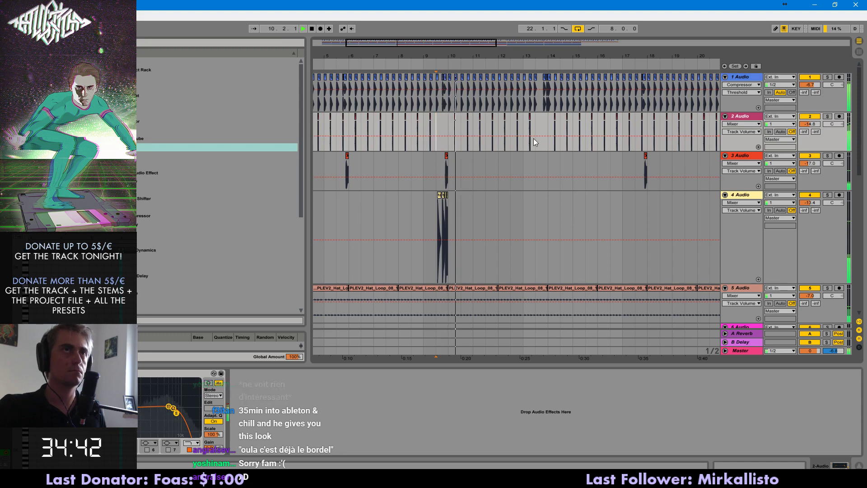
scroll(542, 158, "down", 2)
scroll(550, 180, "down", 3)
left_click(430, 208)
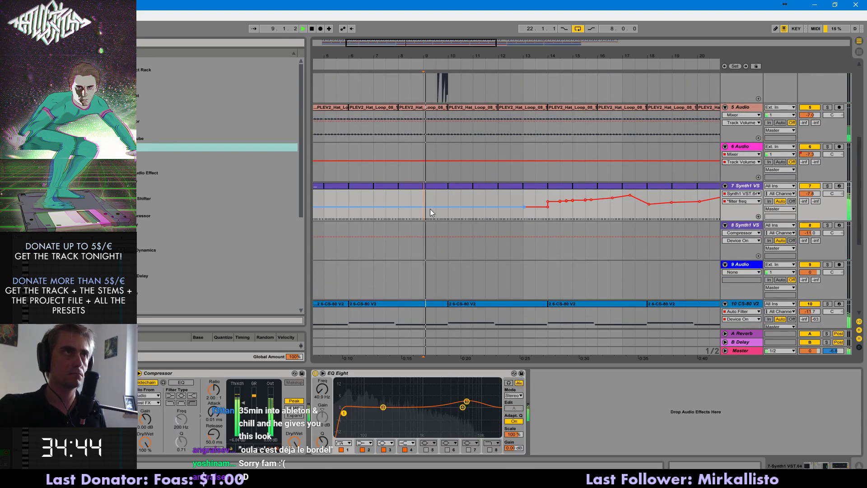
key("b")
left_click_drag(449, 211, 491, 206)
key("b")
- Duplicate the one-bar Synth1 clip at bar 10 four times, overwriting the filter automation in the bars up to 15
left_click(459, 186)
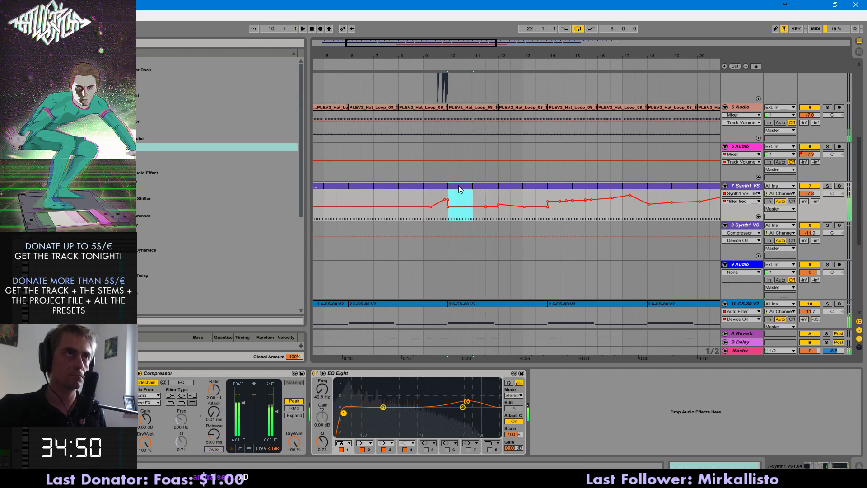
key("ctrl+d")
key("ctrl+d")
key("ctrl+d")
key("space")
key("ctrl+d")
left_click(459, 186)
key("space")
- Duplicate the first bar of the hat loop from bar 10 and try to split off its first hit
left_click_drag(449, 135, 471, 135)
key("ctrl+d")
left_click_drag(433, 45, 432, 79)
left_click(457, 144)
left_click_drag(456, 137, 461, 136)
key("ctrl+e")
key("space")
double_click(457, 107)
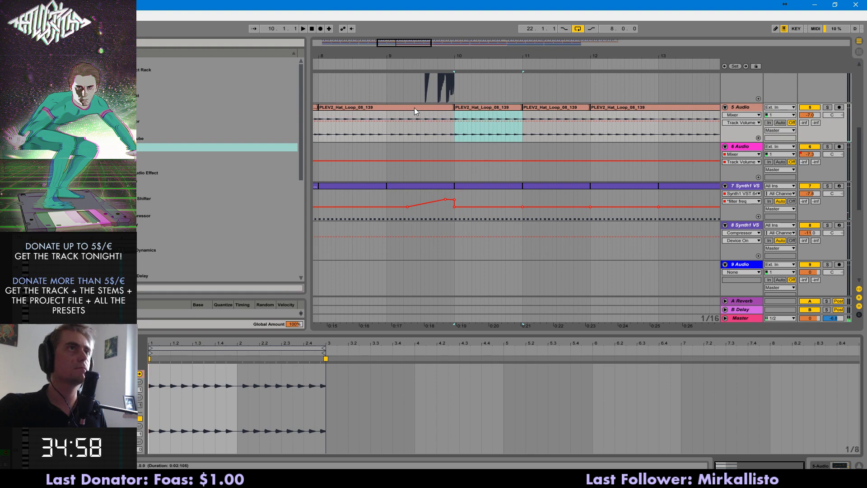
- Split off the first eighth note of the hat loop clip at bar 10 on track 5
left_click_drag(453, 141, 465, 140)
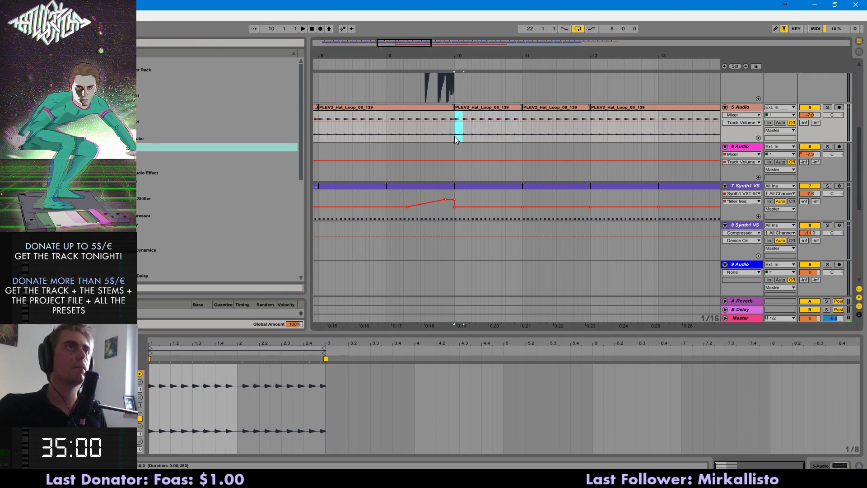
key("ctrl+e")
key("space")
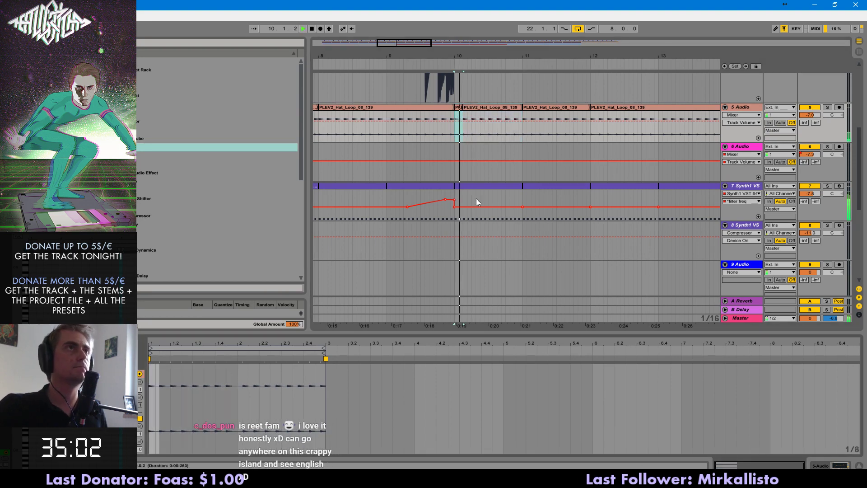
- Repeat the hat loop's first beat at bar 10 across bars 10 and 11
left_click_drag(454, 140, 473, 138)
key("ctrl+d")
key("ctrl+d")
key("ctrl+d")
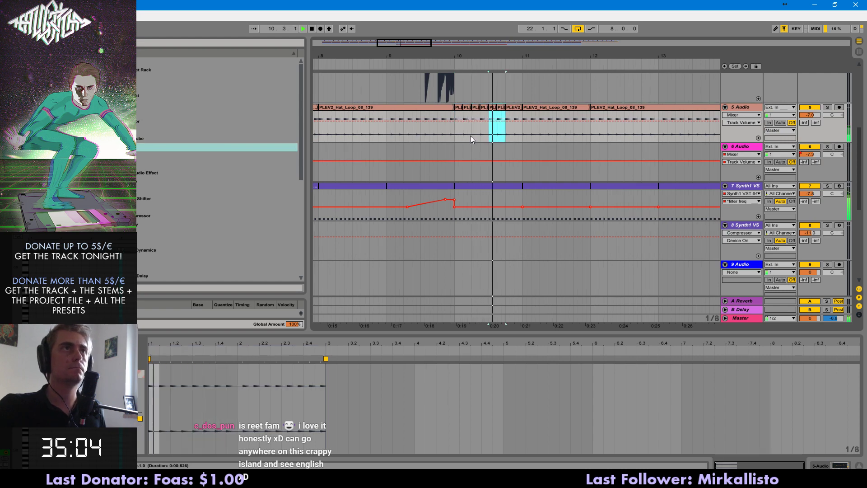
key("ctrl+d")
key("ctrl+d")
key("ctrl+d")
key("ctrl+d")
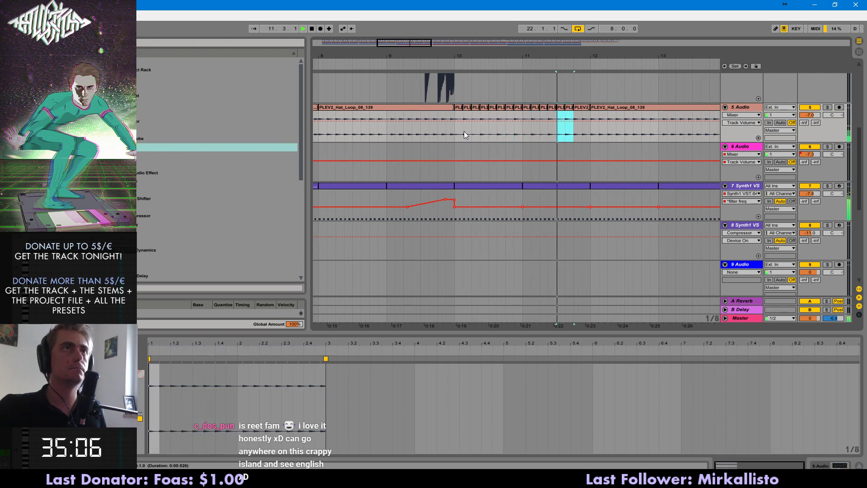
- Duplicate the sliced two-bar hat pattern from bar 10 repeatedly up to bar 22
left_click(456, 107, "shift")
key("ctrl+d")
left_click_drag(435, 57, 435, 55)
key("ctrl+d")
key("ctrl+d")
key("ctrl+d")
key("ctrl+d")
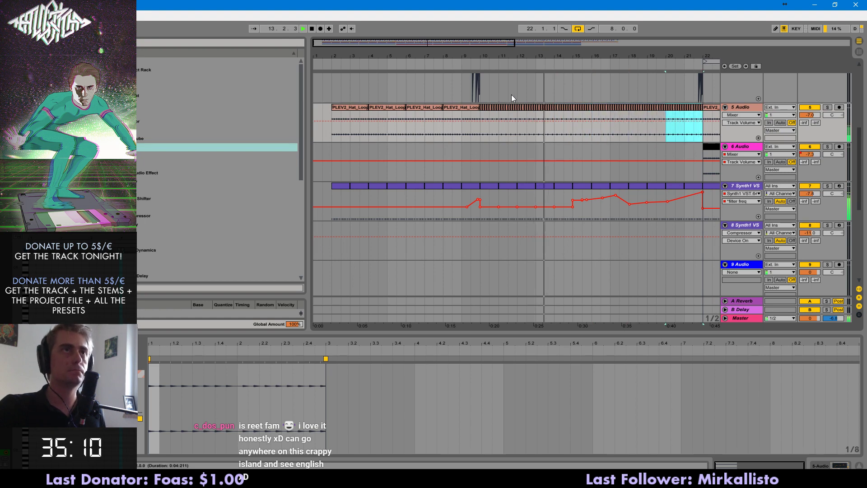
- Remove the kick clips around bar 14 on track 1
scroll(542, 167, "up", 8)
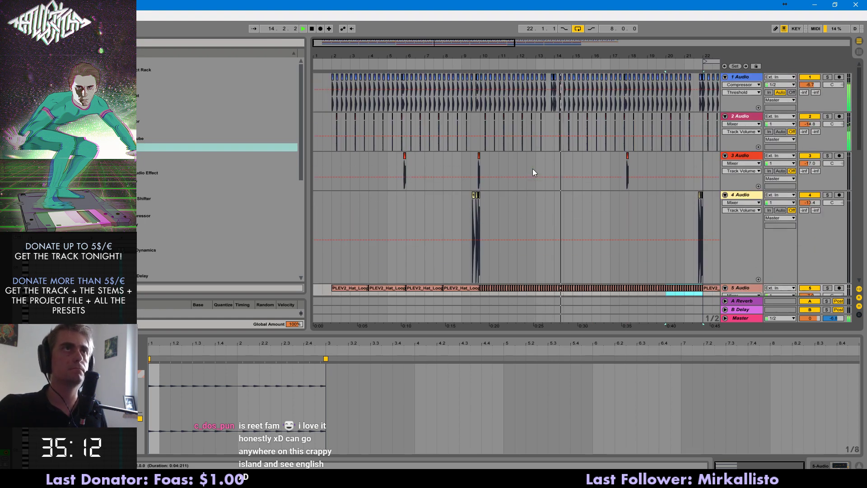
left_click_drag(545, 108, 579, 167)
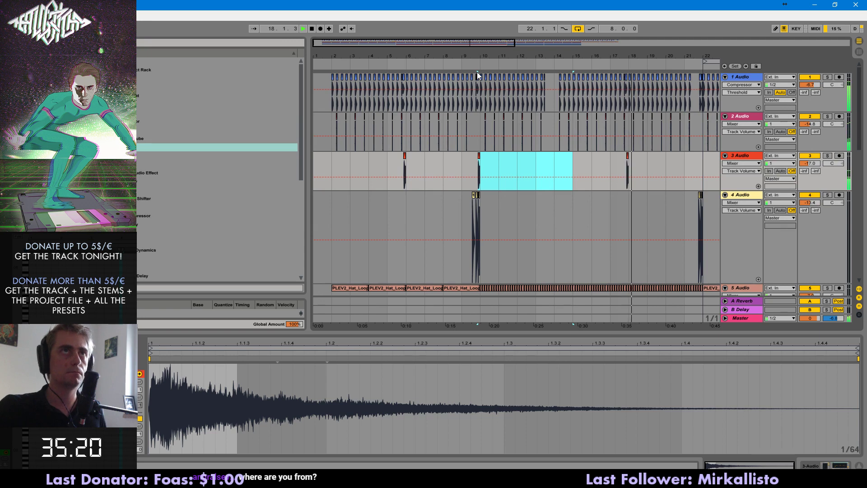
- Duplicate the time of bars 18 to 22 across all tracks, inserting the copy at bars 22 to 26
scroll(597, 250, "down", 10)
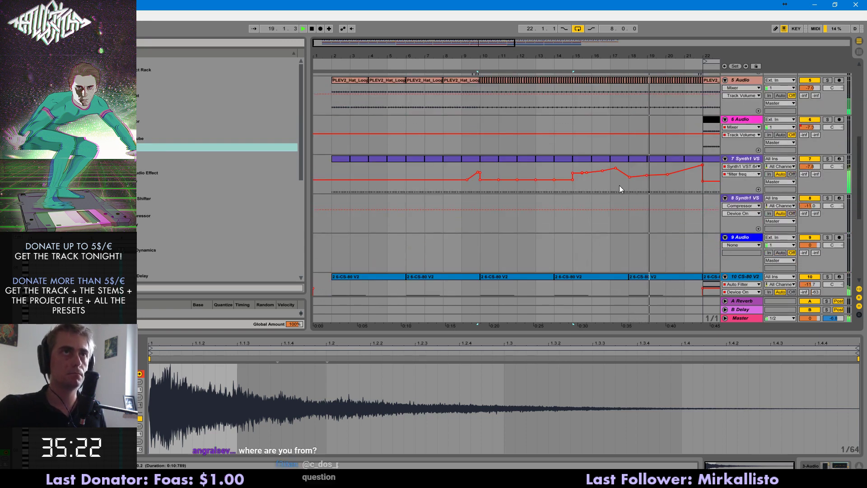
scroll(627, 161, "down", 2)
left_click_drag(628, 161, 701, 339)
key("ctrl+shift+d")
scroll(584, 241, "down", 2)
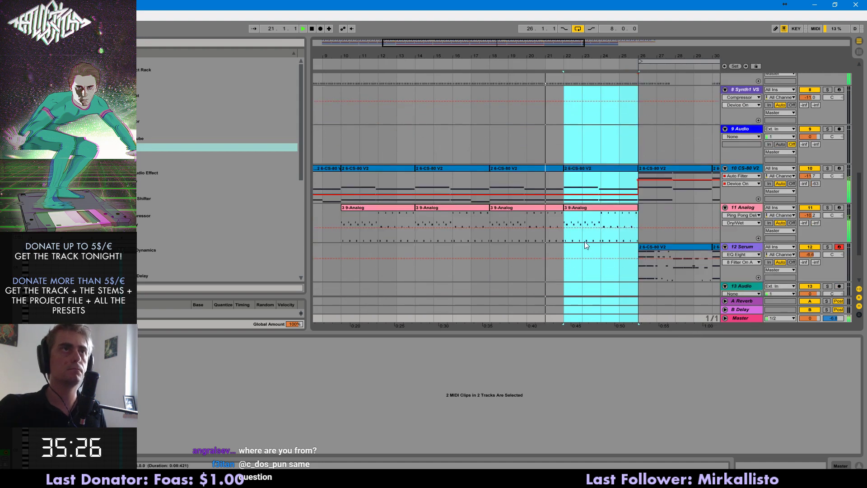
left_click_drag(523, 41, 524, 13)
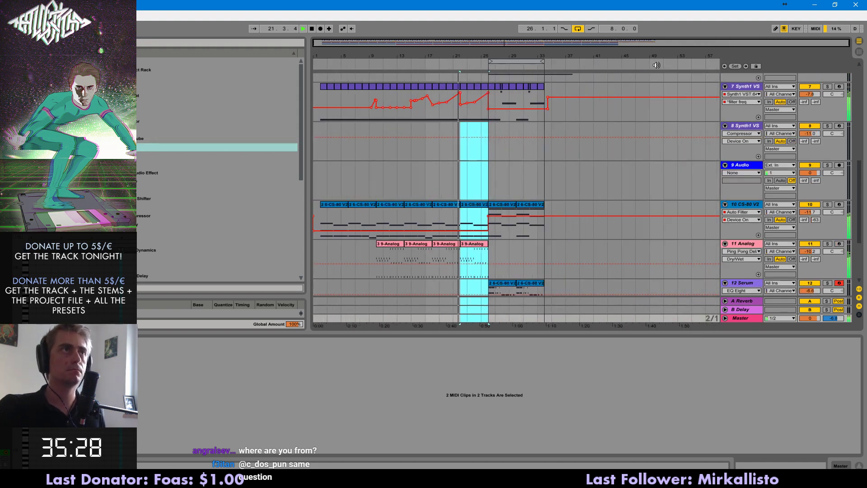
- Open the edited CS-80 V2 clip and review its chord notes
left_click(363, 203)
left_click(484, 211)
scroll(451, 217, "up", 3)
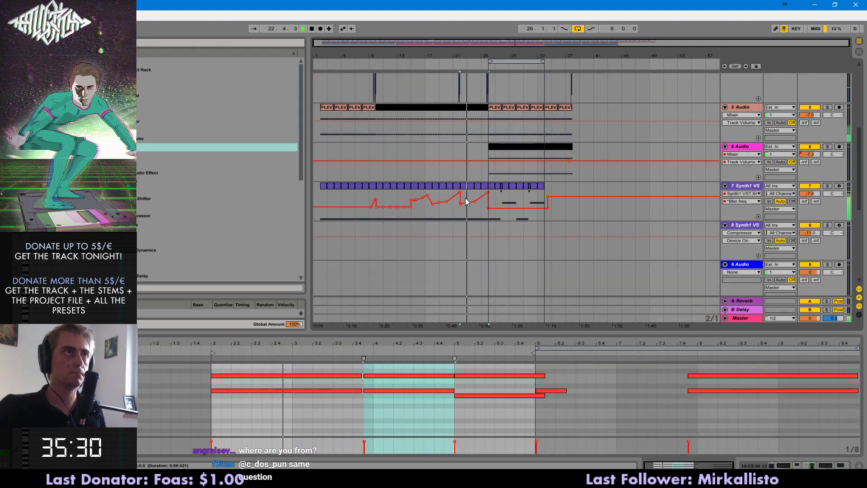
- Delete the fill clip around bar 22 on track 4
left_click(422, 230)
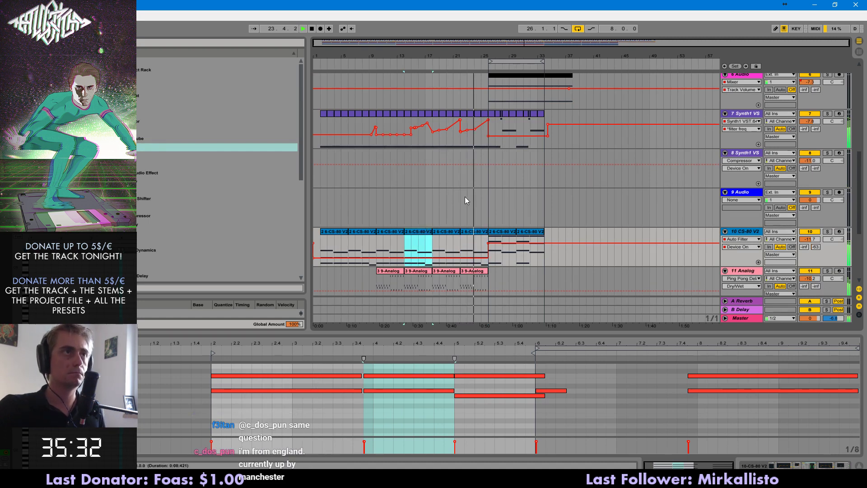
scroll(471, 201, "up", 4)
scroll(466, 205, "up", 4)
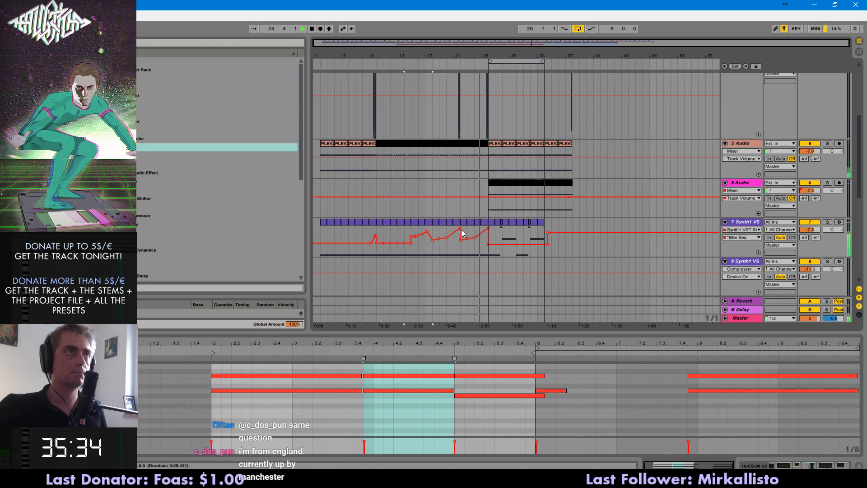
scroll(459, 172, "up", 4)
scroll(457, 165, "up", 4)
left_click_drag(449, 206, 470, 213)
key("Delete")
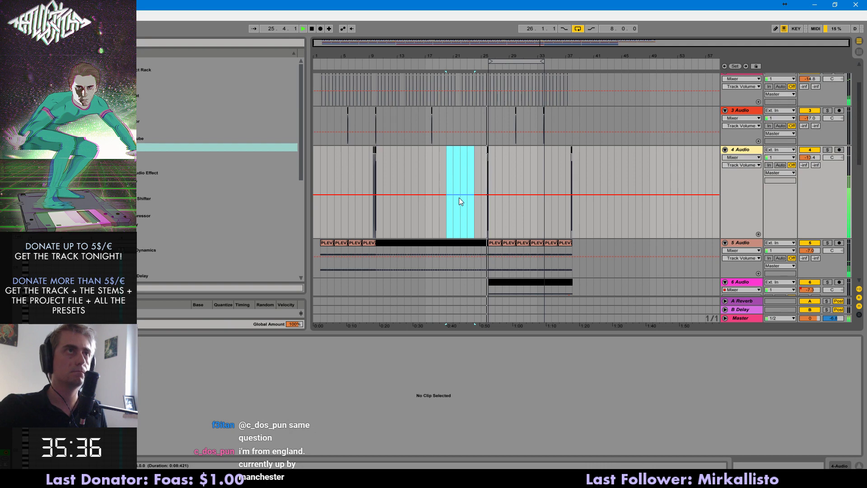
- Play back the transition at bar 26 and the buildup from bar 23 while reviewing the lower tracks
scroll(517, 153, "down", 10)
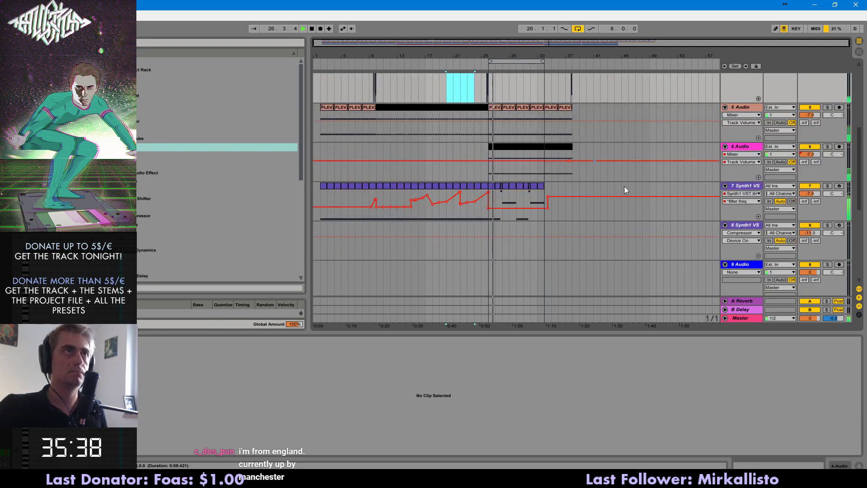
scroll(669, 230, "down", 1)
scroll(510, 189, "up", 2)
scroll(537, 193, "down", 1)
scroll(646, 205, "up", 2)
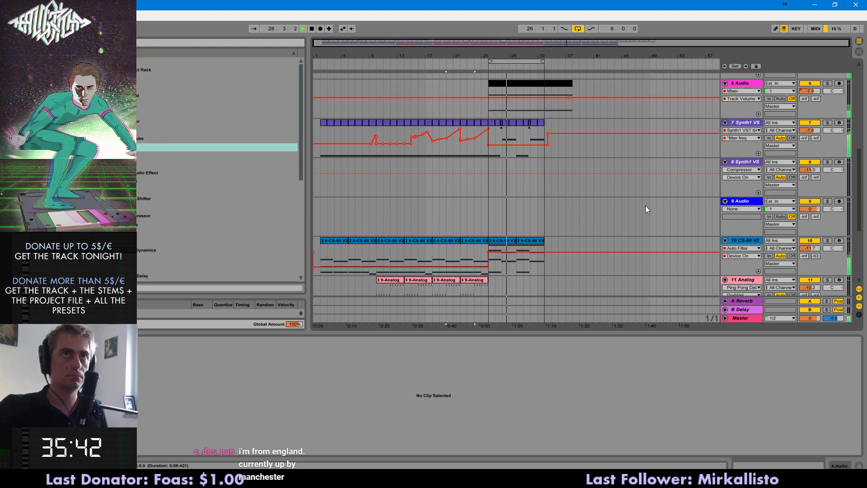
left_click(468, 205)
key("space")
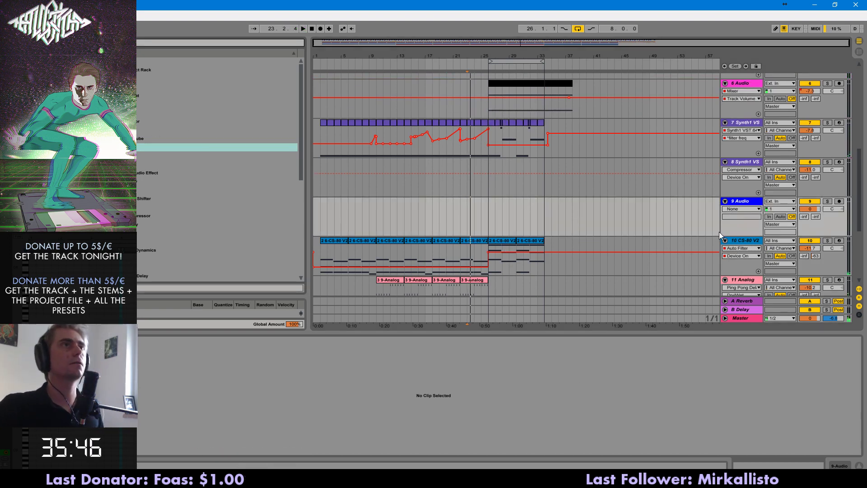
left_click(459, 213)
scroll(411, 217, "down", 3)
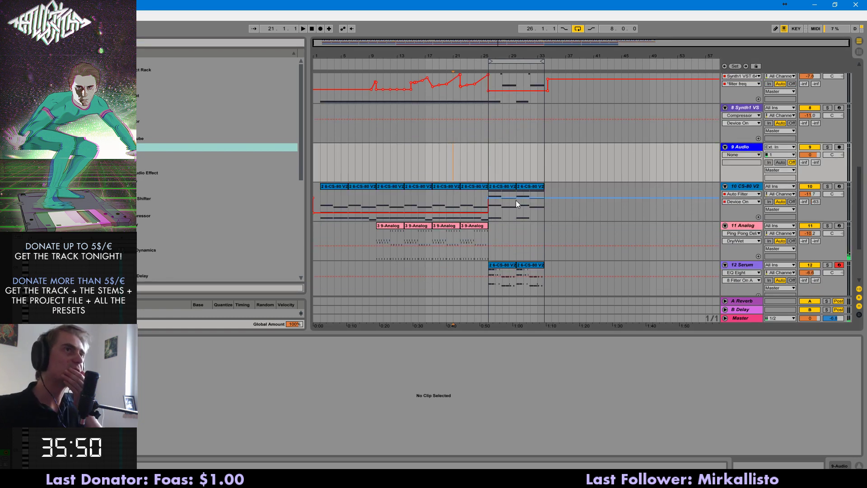
- Lower the filter frequency automation peak at bar 22 on the Synth1 track 7
left_click_drag(488, 167, 460, 167)
scroll(484, 185, "up", 2)
scroll(484, 186, "up", 10)
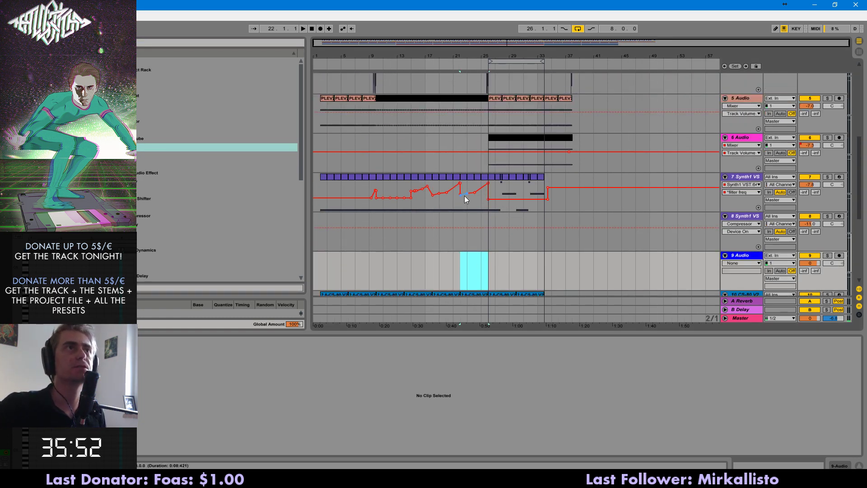
scroll(473, 217, "down", 3)
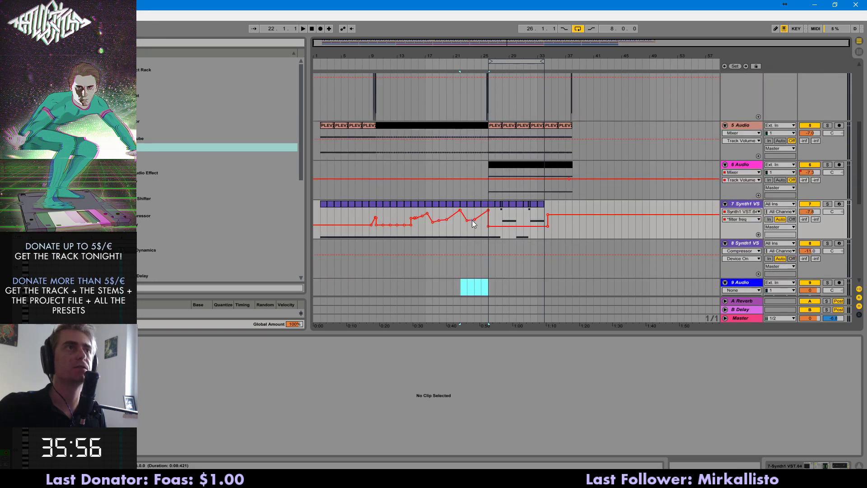
left_click(472, 222)
left_click(474, 222)
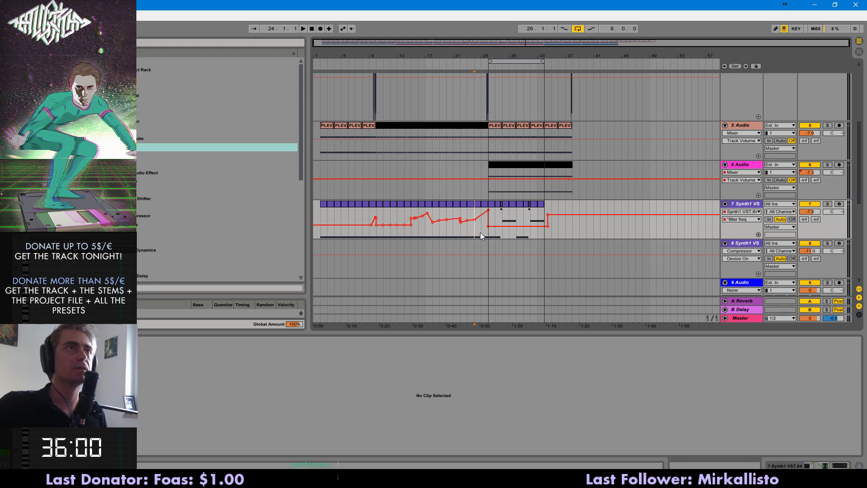
- Play from bar 25 into the melody section and solo the Synth1 track 7
scroll(481, 233, "down", 5)
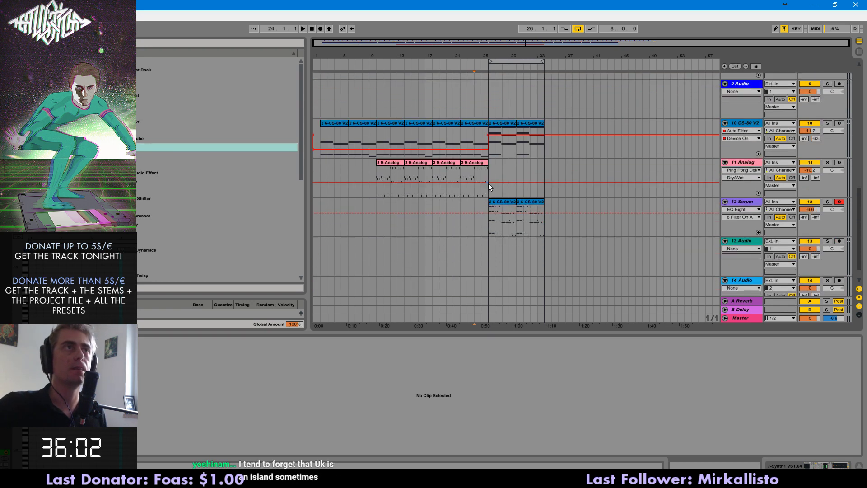
left_click(487, 183)
key("space")
scroll(595, 175, "up", 4)
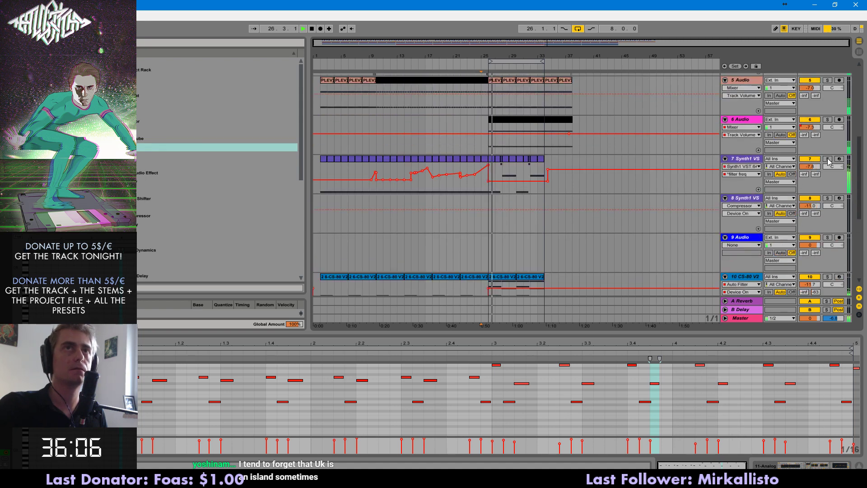
left_click(827, 159)
key("space")
left_click(479, 189)
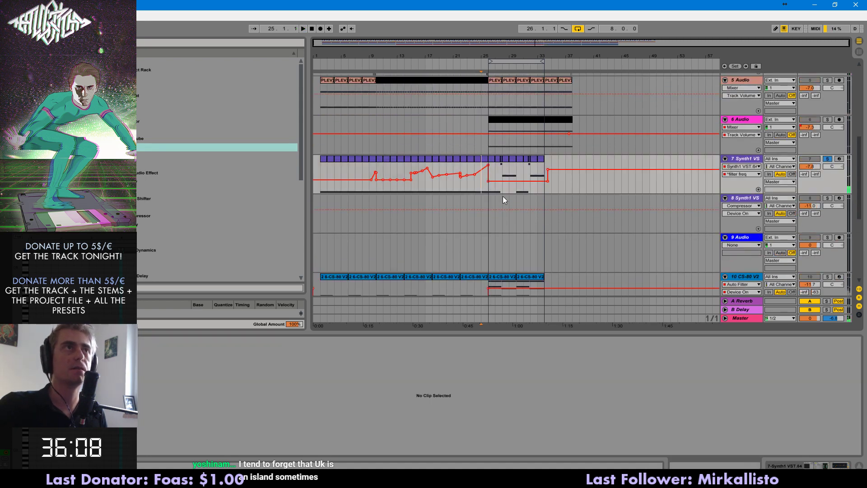
- Examine the Serum and CS-80 V2 clips at bar 26 together with the device chains of both tracks
scroll(503, 199, "down", 3)
scroll(438, 166, "up", 2)
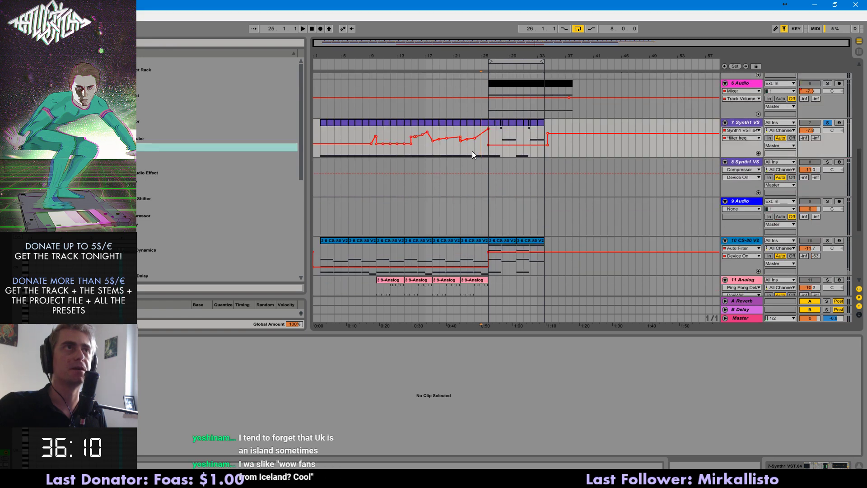
scroll(425, 209, "down", 4)
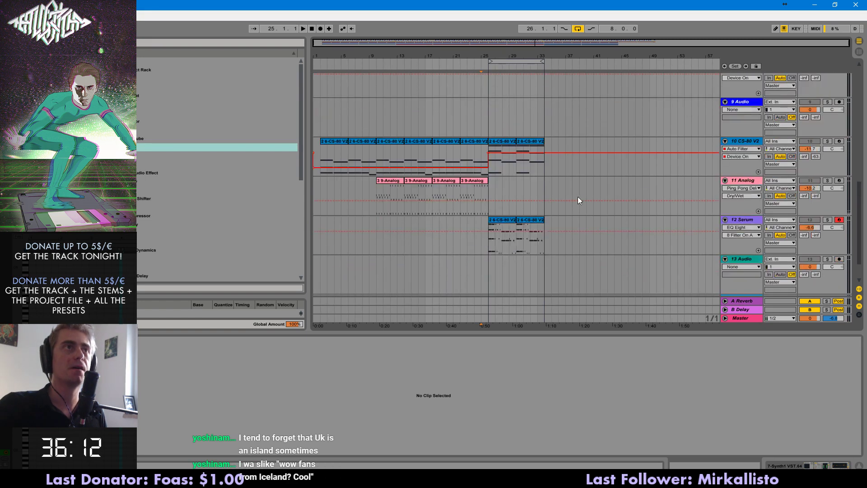
left_click(502, 229)
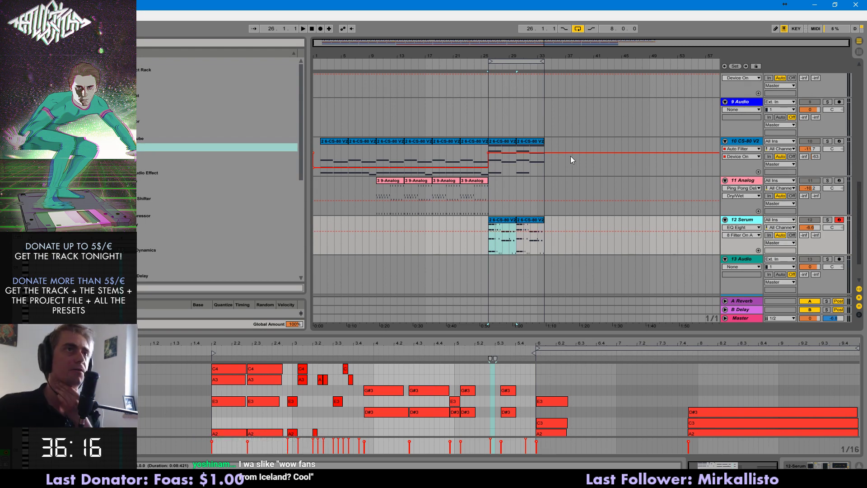
scroll(662, 140, "up", 6)
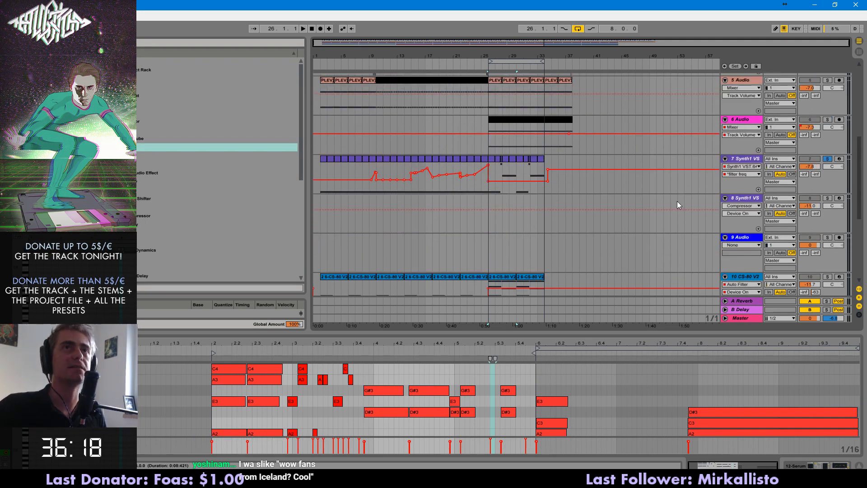
scroll(677, 201, "up", 2)
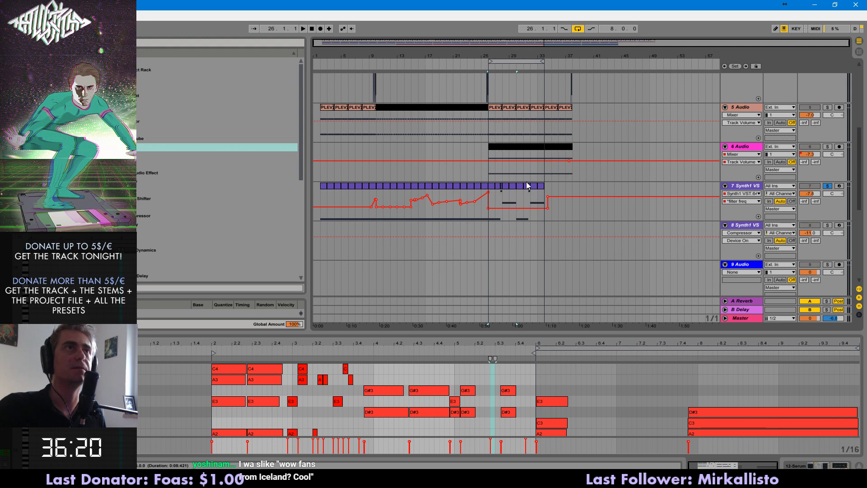
scroll(590, 242, "down", 5)
scroll(586, 244, "up", 1)
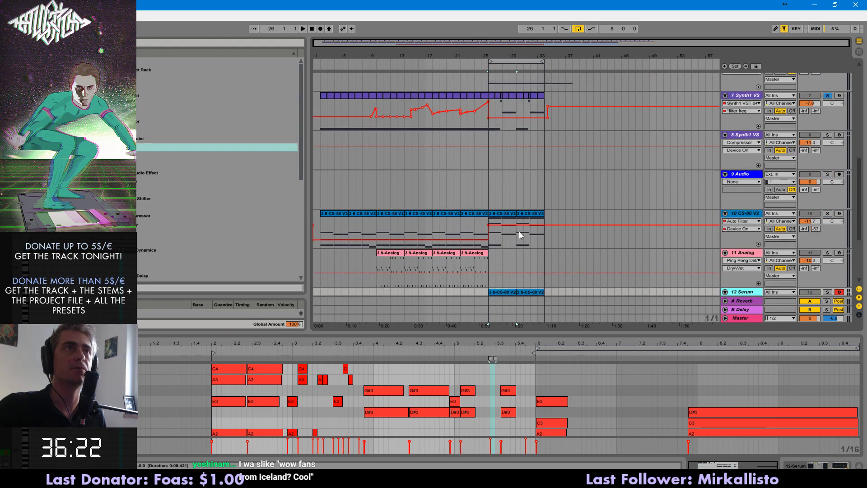
left_click(727, 216)
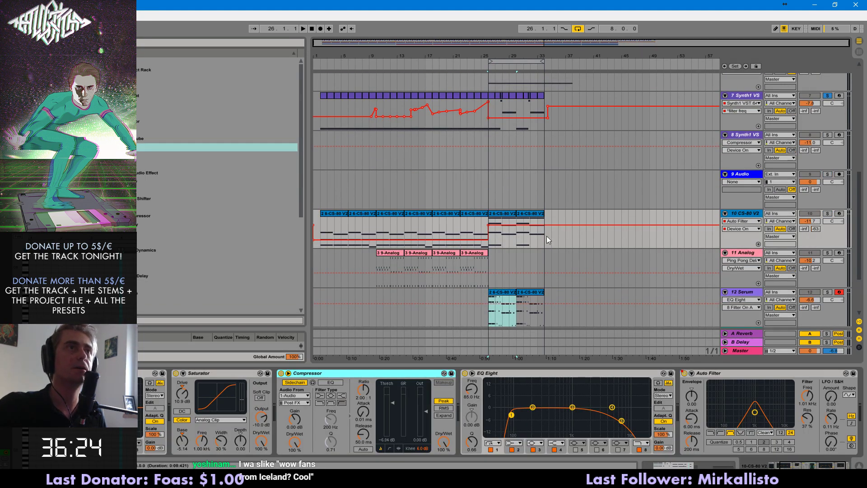
left_click(501, 214)
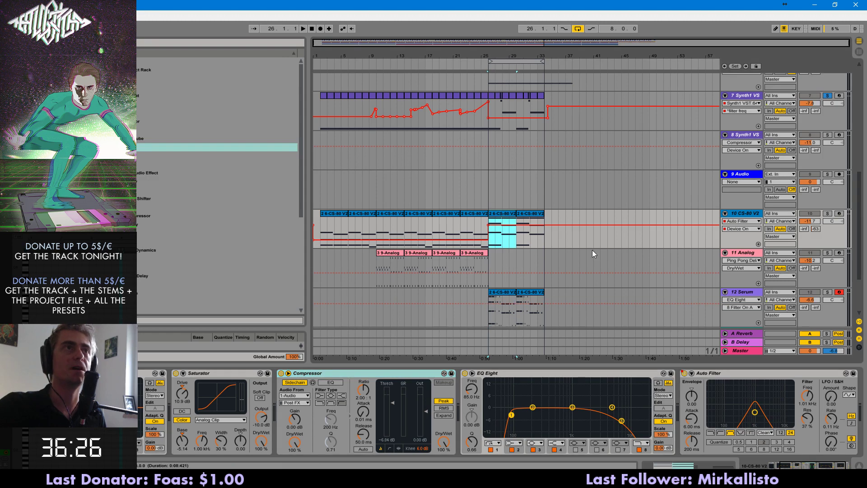
scroll(563, 239, "down", 3)
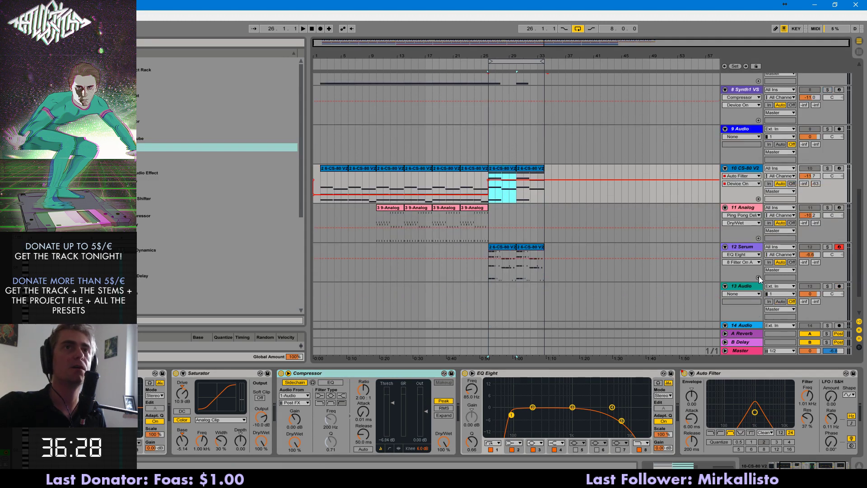
left_click(747, 246)
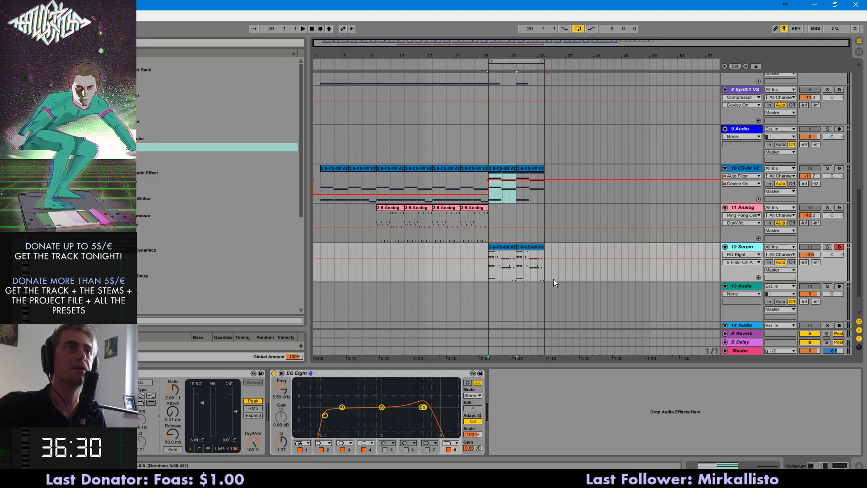
scroll(550, 266, "up", 5)
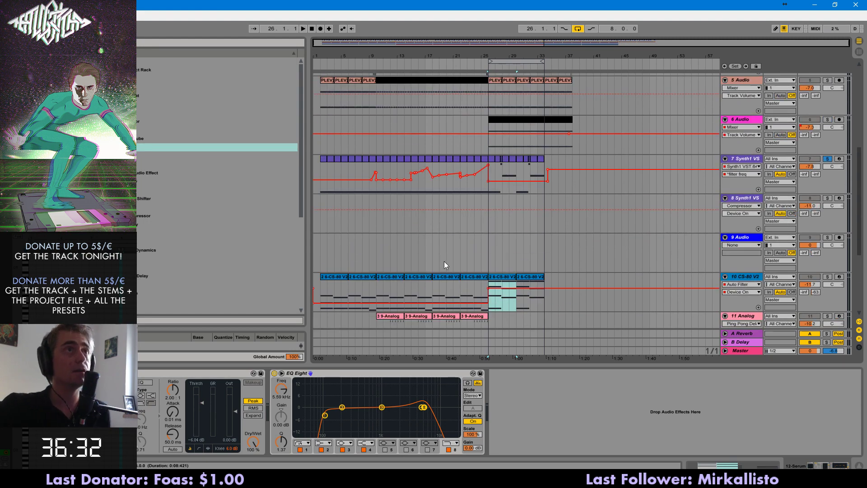
- Raise the filter frequency automation on the Synth1 track 7 to a peak at bar 22
left_click_drag(487, 192, 432, 127)
scroll(470, 204, "down", 3)
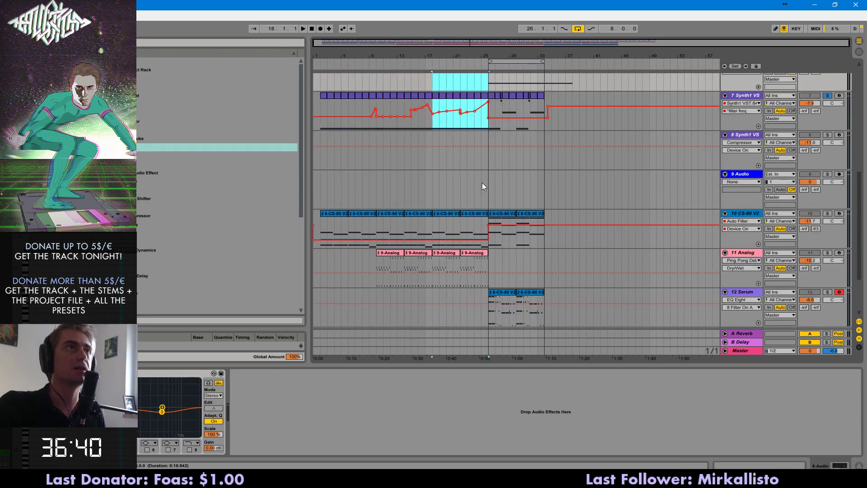
left_click(487, 134)
left_click_drag(487, 134, 433, 257)
key("ctrl+1")
key("ctrl+1")
left_click(467, 159)
left_click_drag(460, 110, 461, 102)
- Search the sample library for "lev" and browse its risers for the 110_1_Noise.wav sample
left_click(40, 185)
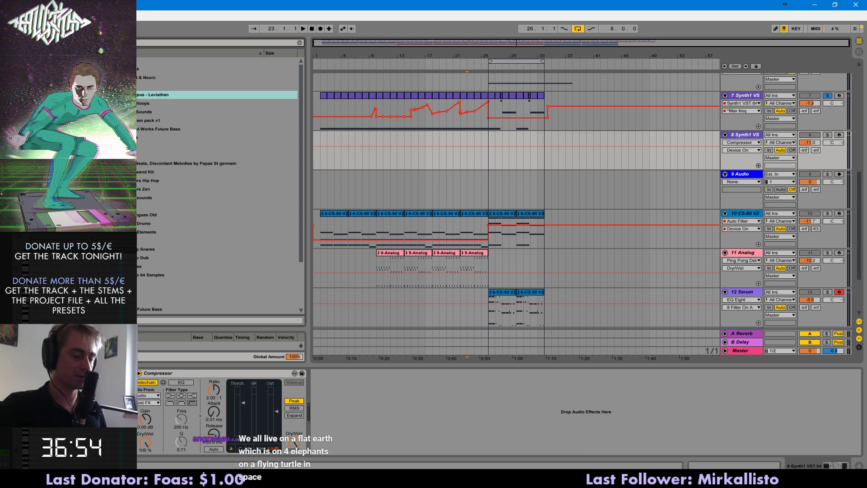
type("lev")
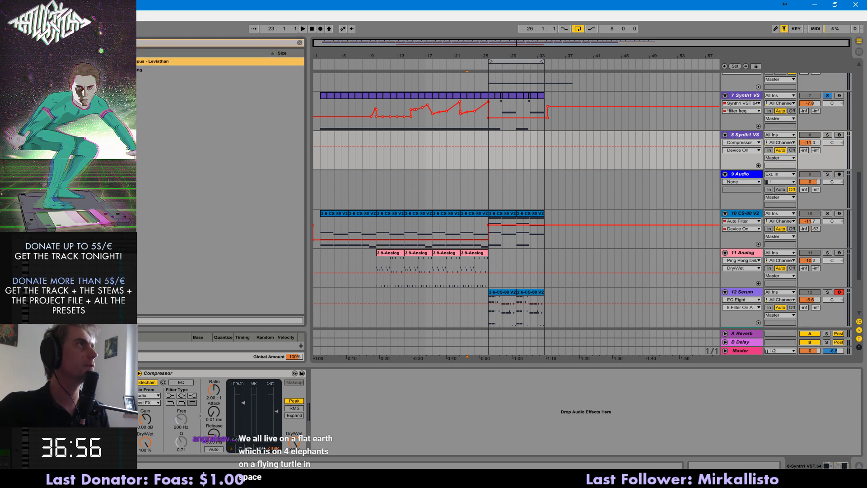
left_click(110, 70)
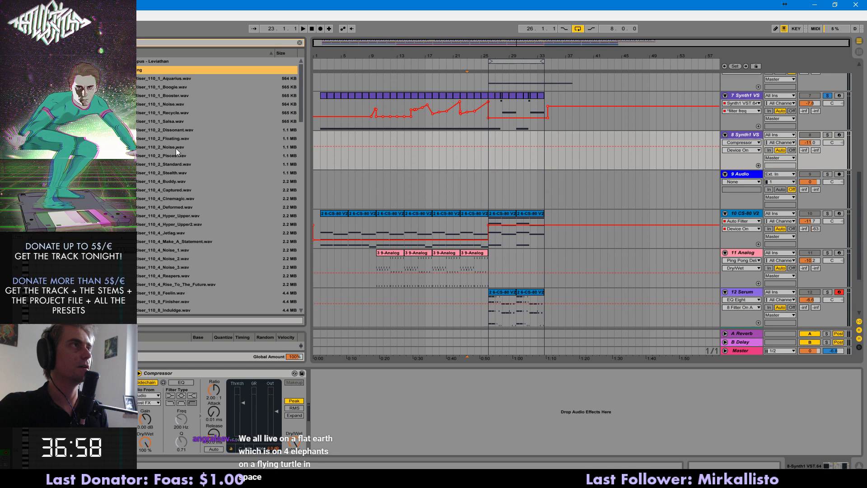
left_click_drag(172, 95, 488, 198)
left_click(160, 104)
- Insert a new audio track below the Synth1 track 8 to hold the noise riser ending at bar 26
left_click(741, 136)
key("ctrl+t")
left_click_drag(479, 196, 412, 193)
key("Delete")
- Open the noise riser clip at bar 25 and turn off its warping
double_click(484, 175)
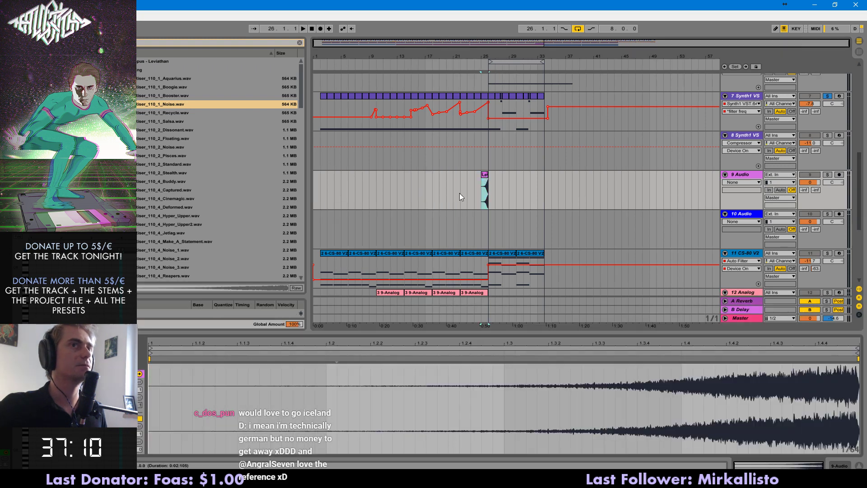
left_click(99, 382)
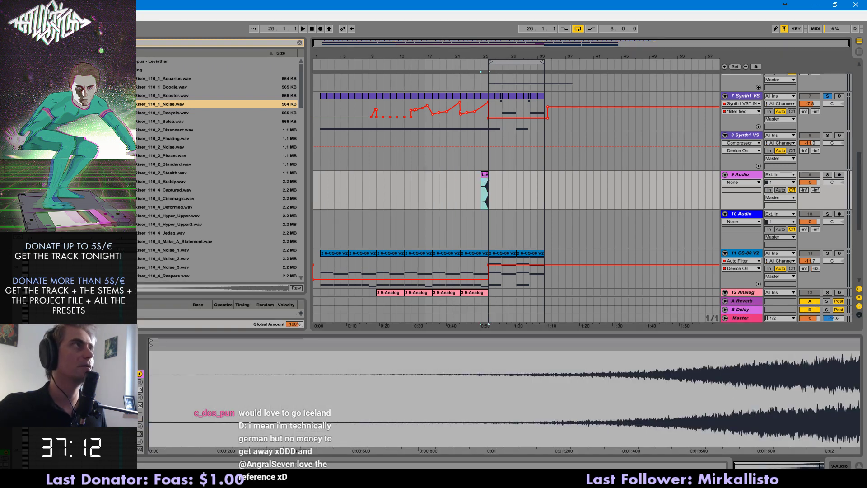
left_click(99, 382)
- Search the library for noise effects and audition the Noizes samples from 05 through 18
key("ctrl+f")
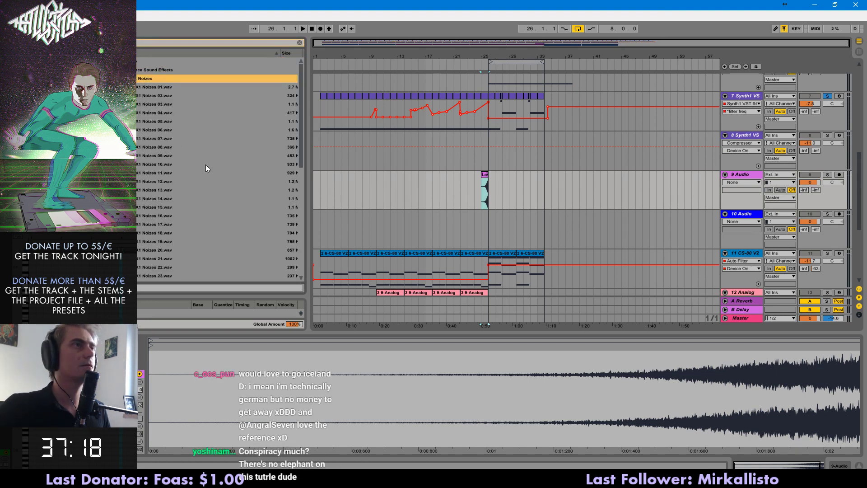
left_click(201, 122)
key("Down")
key("Down")
key("Down")
key("Down")
key("Down")
key("Down")
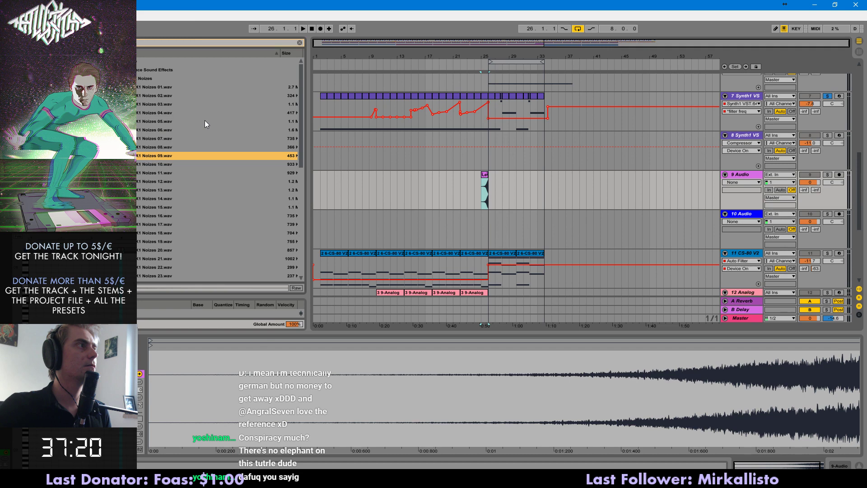
key("Down")
key("Up")
key("Down")
key("Down")
key("Down")
key("Down")
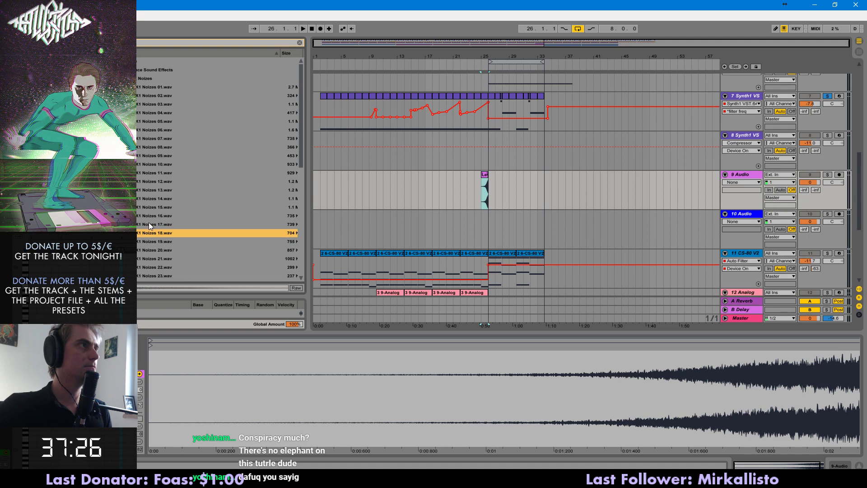
- Place the Noizes 18.wav sample at bar 22 on track 9 with lowered gain, replacing the riser clip before bar 26
left_click_drag(604, 187, 468, 184)
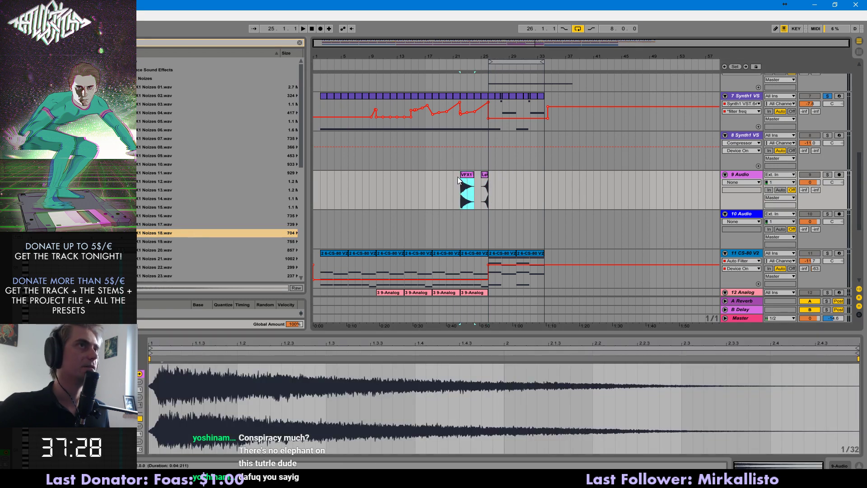
left_click(81, 398)
left_click_drag(83, 420, 84, 438)
left_click_drag(482, 194, 519, 196)
key("Delete")
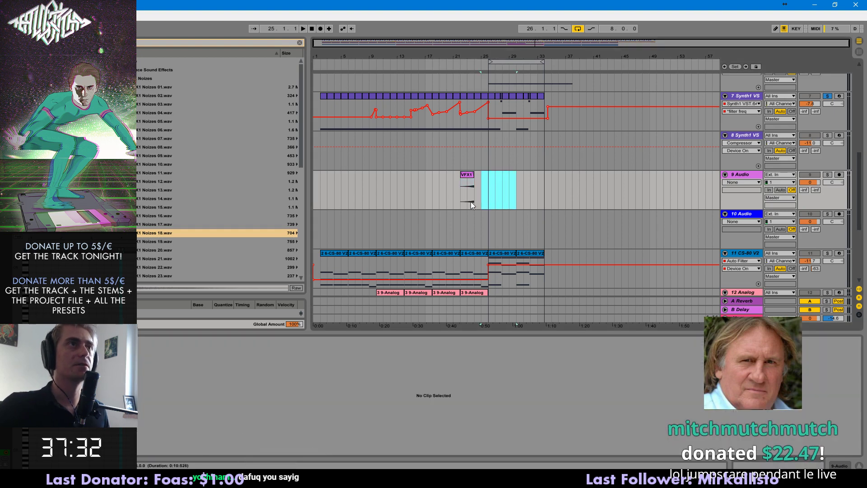
- Move the Noizes 18 clip on the 9 Audio track to bar 24 and audition it with the track soloed
left_click_drag(470, 176, 490, 178)
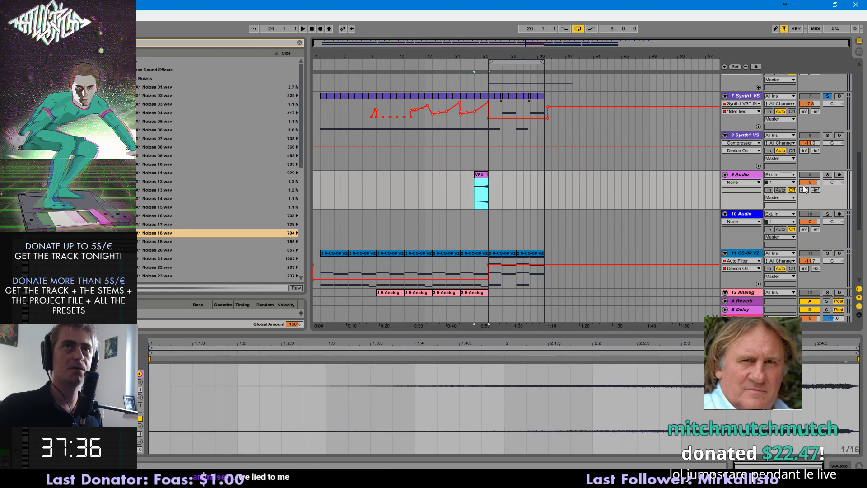
double_click(480, 175)
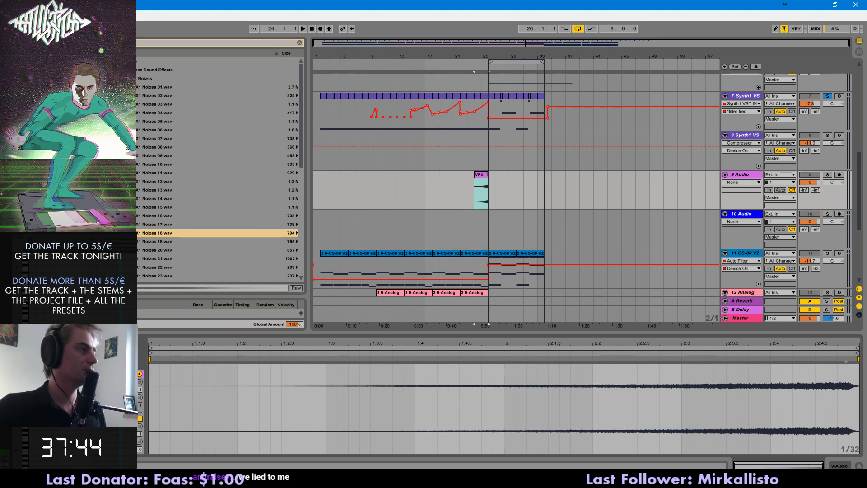
key("space")
left_click(828, 174)
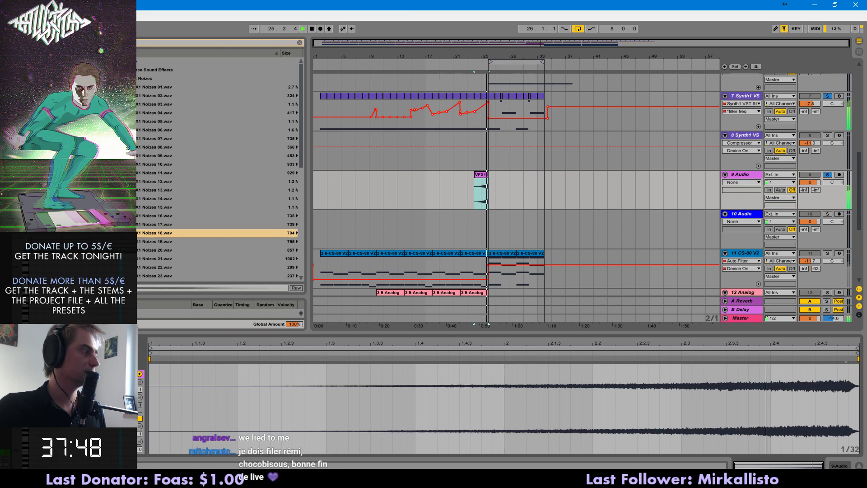
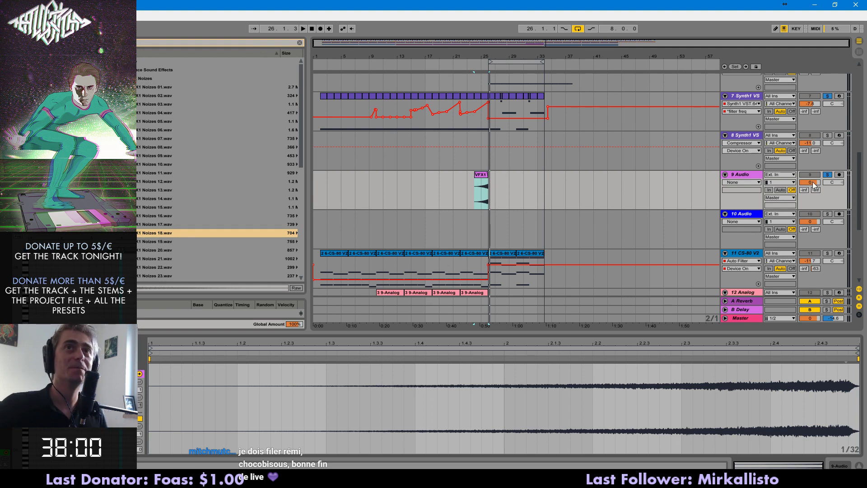
- Replay the noise riser, unsolo the 9 Audio track and lower its volume to -4.4 dB
left_click(474, 202)
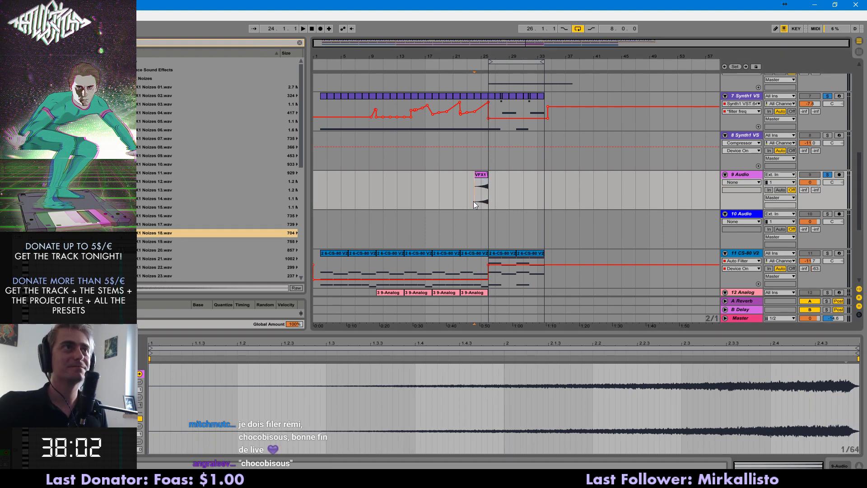
key("space")
left_click(828, 175)
left_click_drag(810, 182, 811, 190)
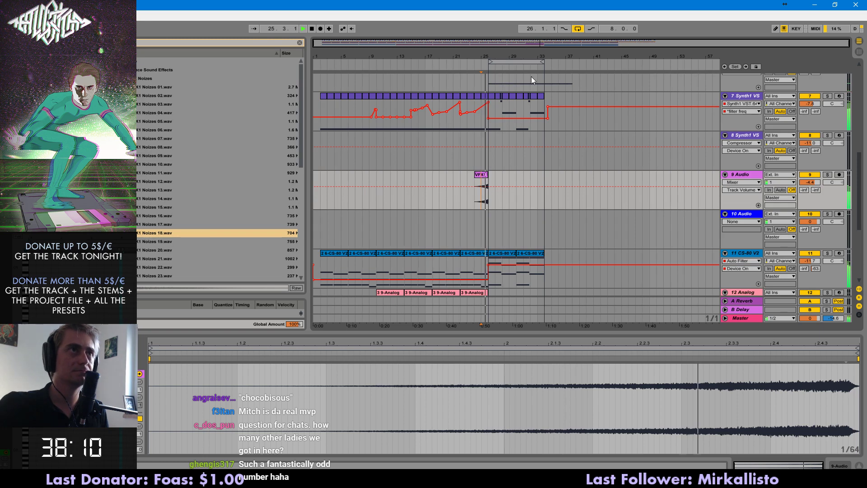
- Try cutting the last beat of the noise riser before bar 26 and drawing Synth1's filter frequency down in that gap
left_click_drag(539, 43, 539, 110)
key("space")
key("space")
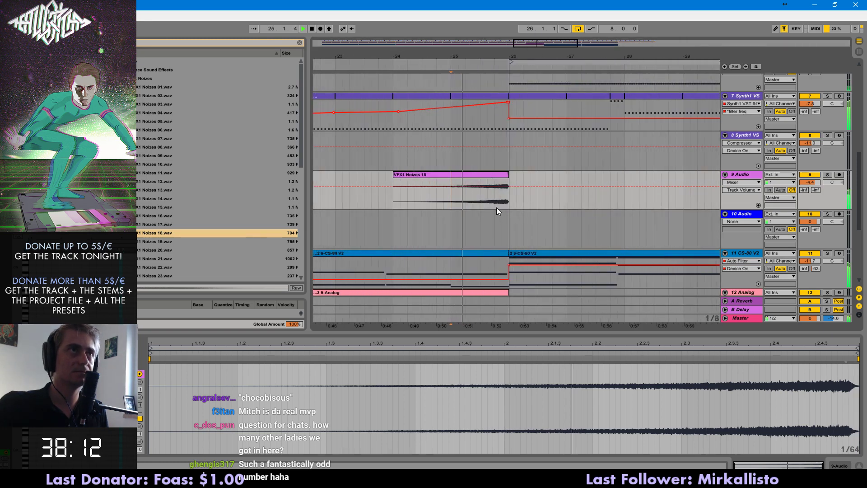
left_click_drag(495, 203, 531, 202)
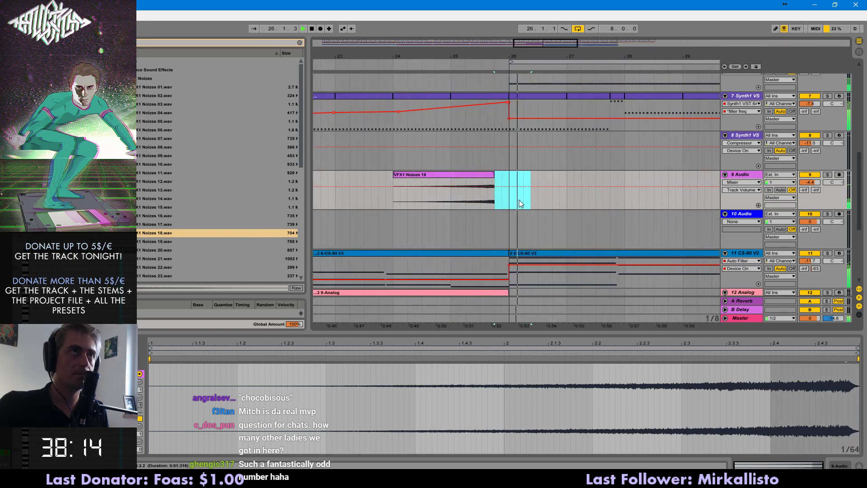
left_click(456, 198)
key("b")
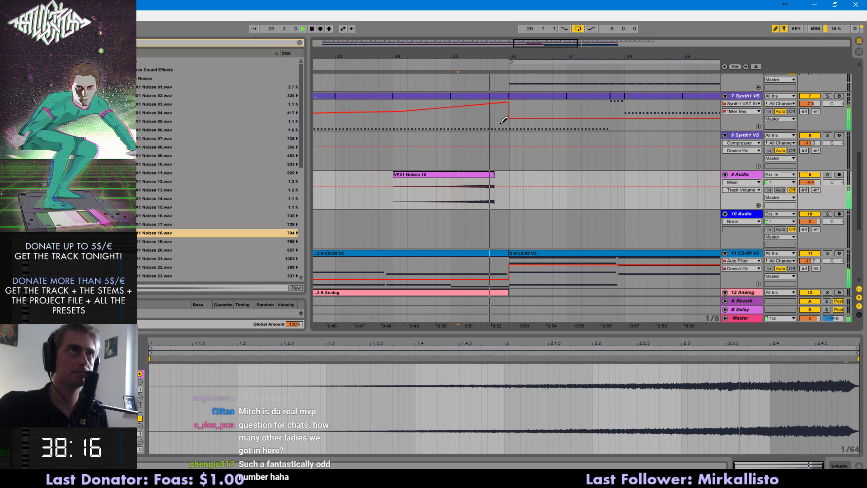
left_click_drag(503, 119, 506, 128)
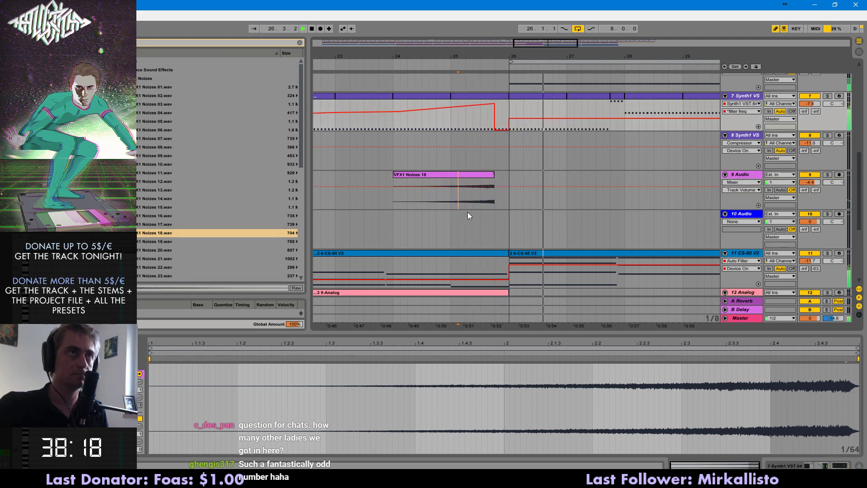
- Undo the filter frequency drop and the cut at the noise riser's end, and leave draw mode
key("ctrl+z")
key("ctrl+z")
key("b")
- Nudge the Noizes 18 clip slightly later and remove the part extending past bar 26
left_click(484, 200)
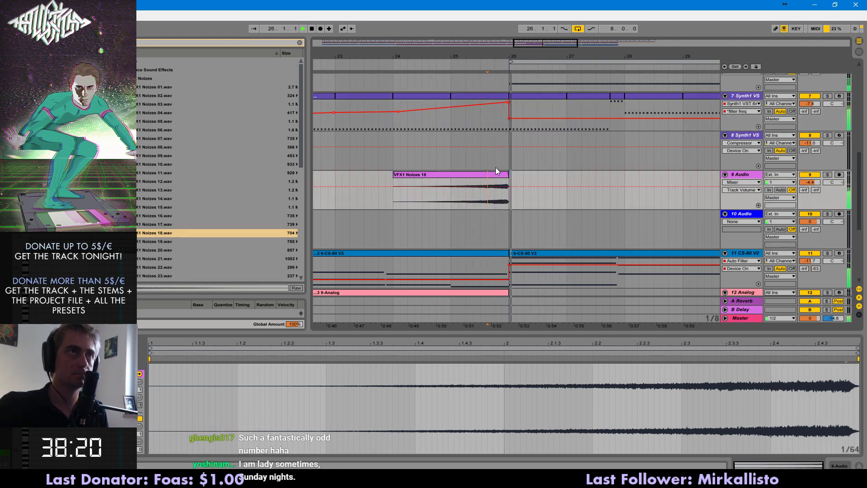
left_click(496, 175)
key("space")
left_click(466, 198)
key("space")
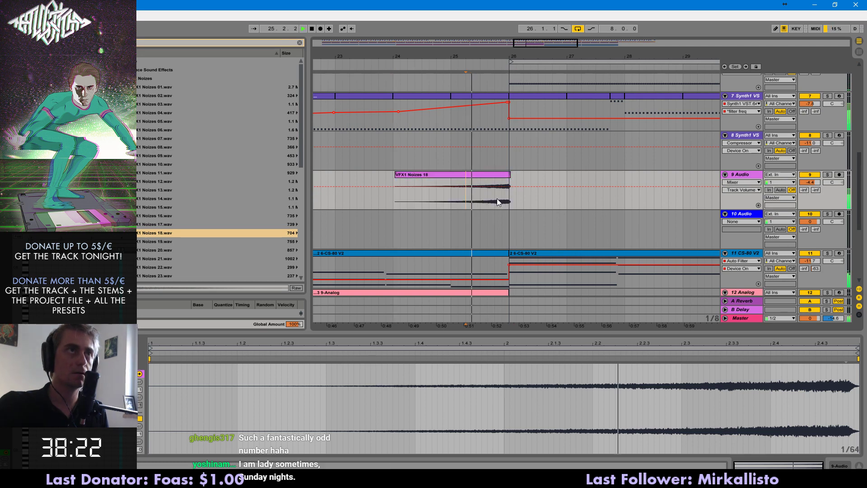
left_click_drag(511, 192, 582, 192)
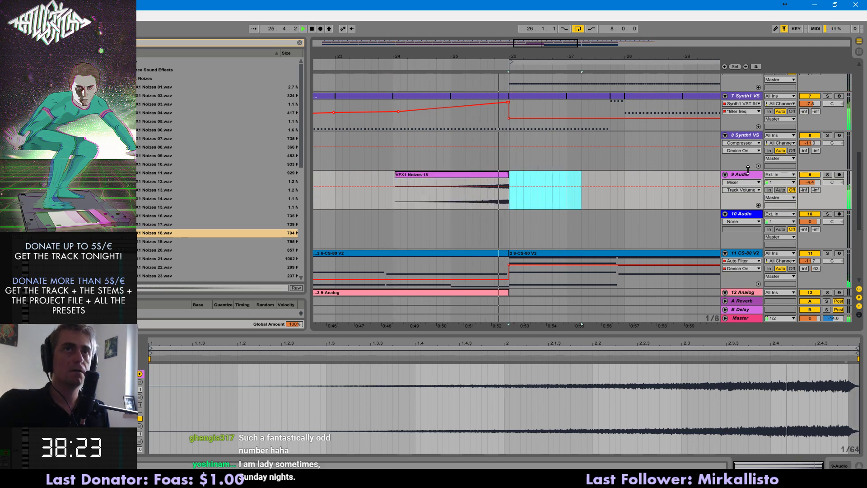
- Turn off warping for the Noizes 18 clip, shift it slightly later and trim it at bar 26
left_click(419, 174)
key("space")
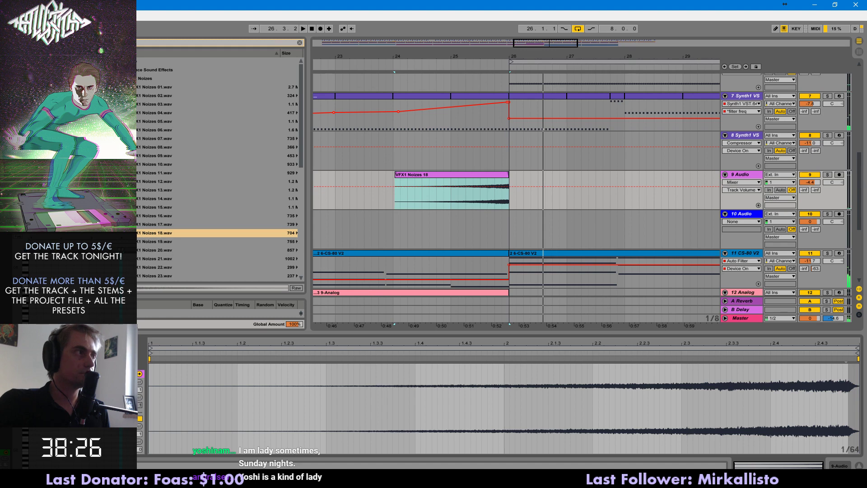
left_click(134, 418)
key("space")
left_click_drag(487, 175, 566, 203)
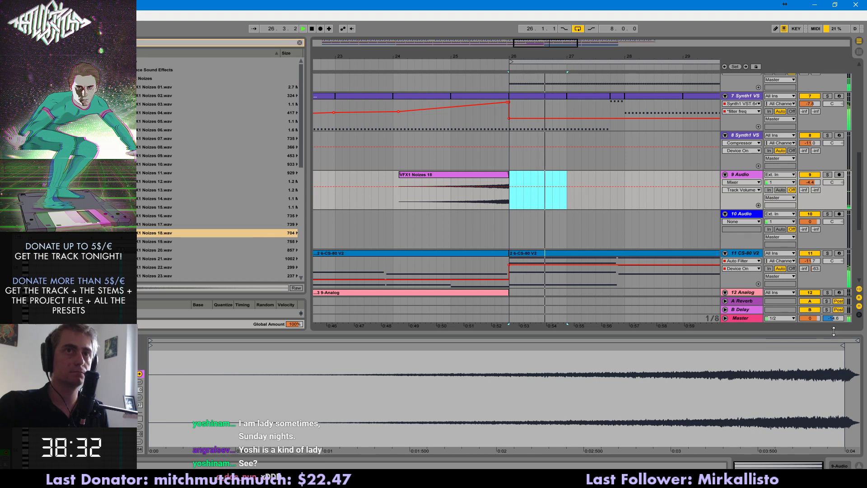
left_click(859, 466)
- Raise the Serum track's volume to -4.9 dB and play the transition into bar 26, including from bar 24
scroll(858, 222, "up", 1)
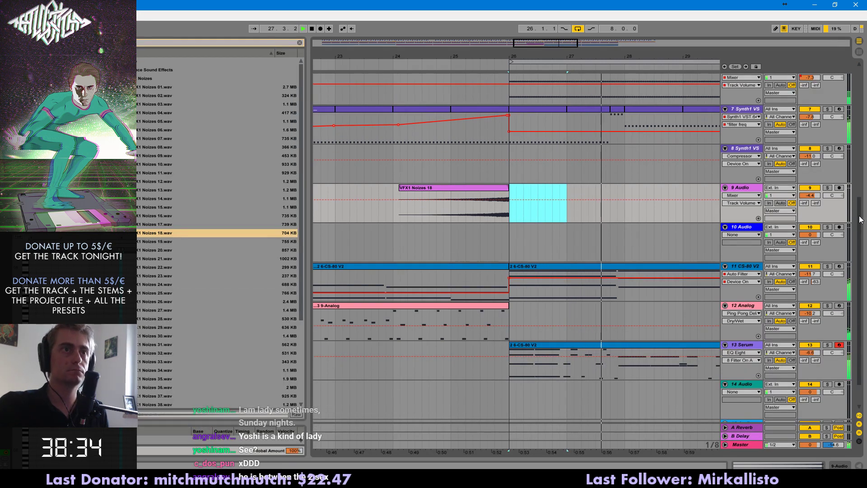
left_click_drag(811, 352, 810, 352)
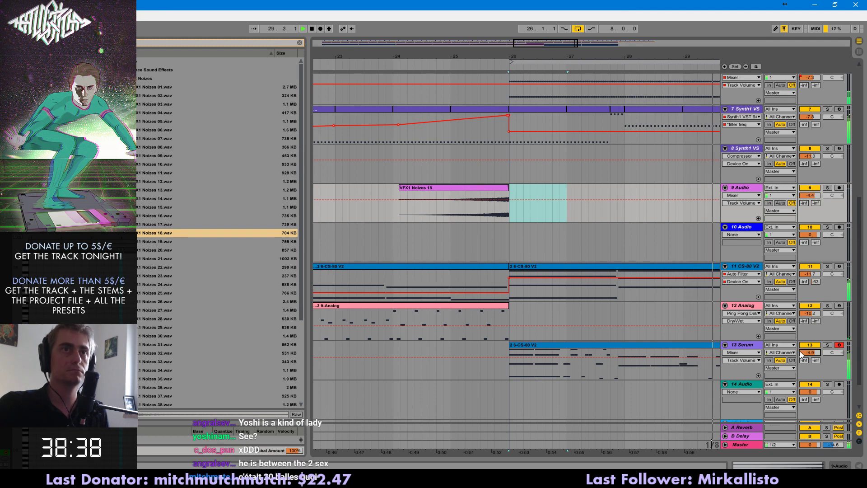
left_click_drag(570, 46, 597, 46)
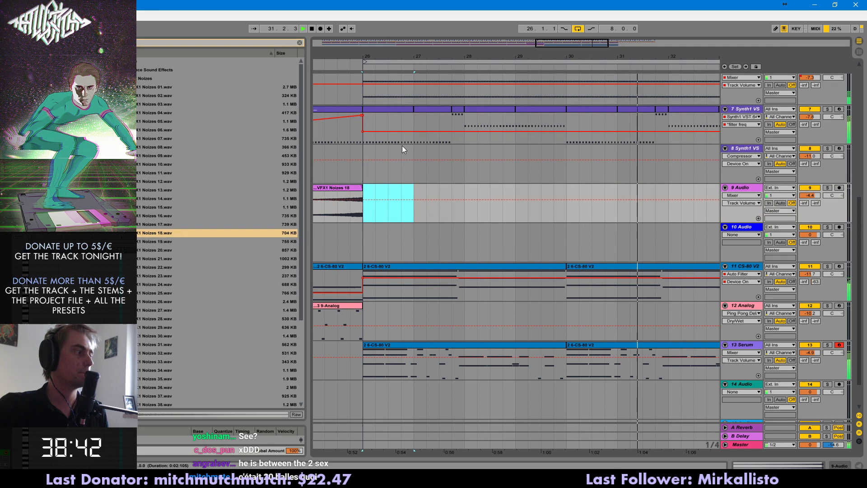
left_click(348, 210)
key("space")
key("space")
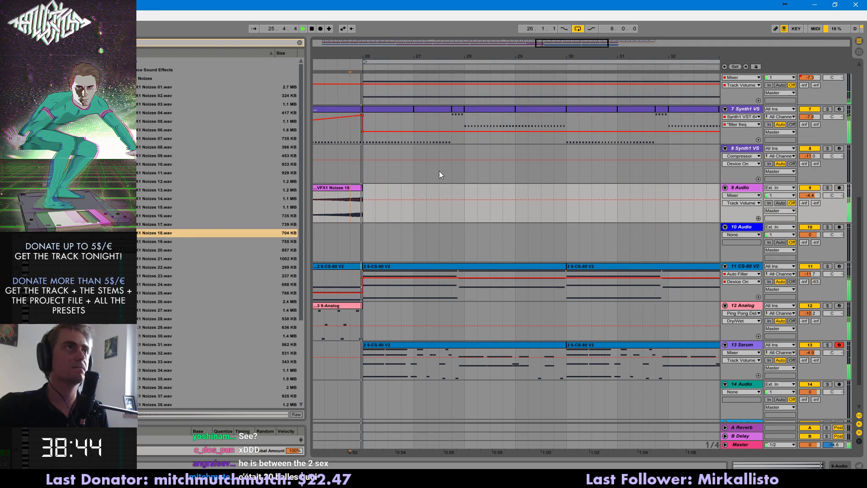
left_click_drag(578, 45, 549, 37)
left_click(492, 137)
key("space")
key("space")
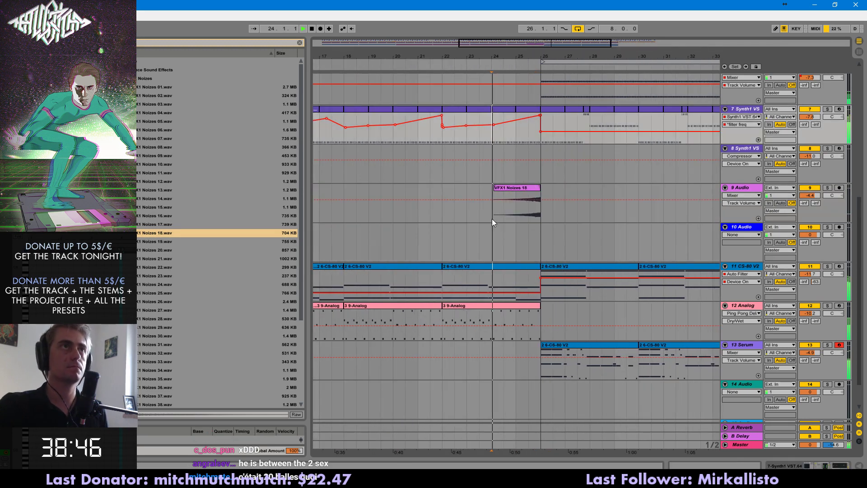
- Split the tom clip at the start of the fill before bar 26 on the 4 Audio track and play it
scroll(497, 195, "up", 7)
scroll(584, 240, "up", 5)
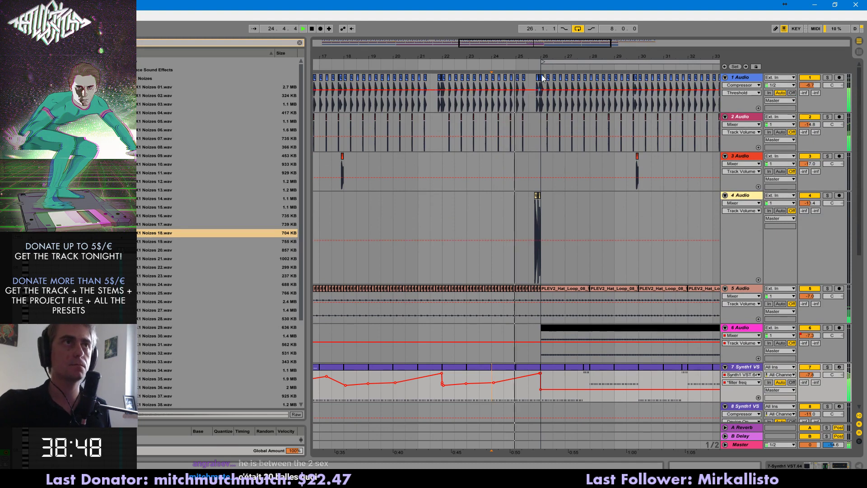
left_click_drag(566, 47, 536, 86)
key("space")
left_click_drag(651, 213, 656, 213)
key("ctrl+e")
key("space")
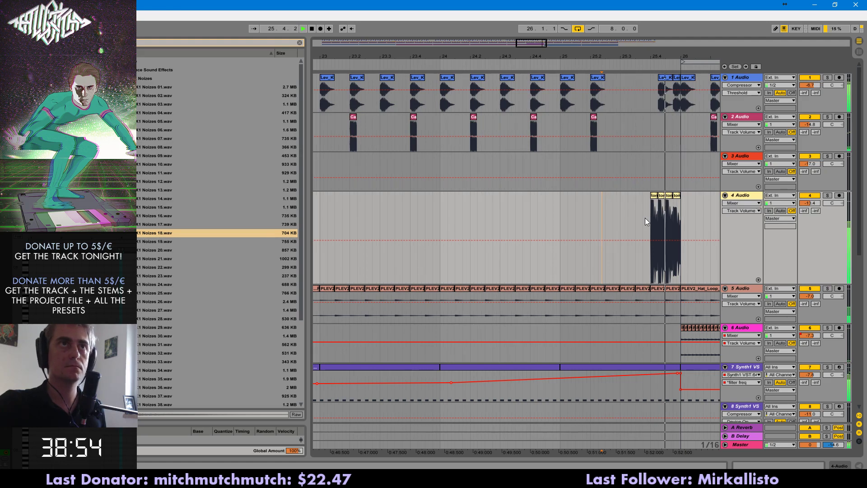
- Paste a tom6 clip just after beat 26.2 on the 4 Audio track and cut out its first eighth note
left_click(671, 196)
key("space")
key("shift+Right")
mouse_move(540, 41)
left_mouse_down()
mouse_move(419, 42)
mouse_move(533, 43)
mouse_move(553, 48)
mouse_move(548, 54)
left_mouse_up()
left_click(451, 196)
left_click(504, 223)
key("ctrl+v")
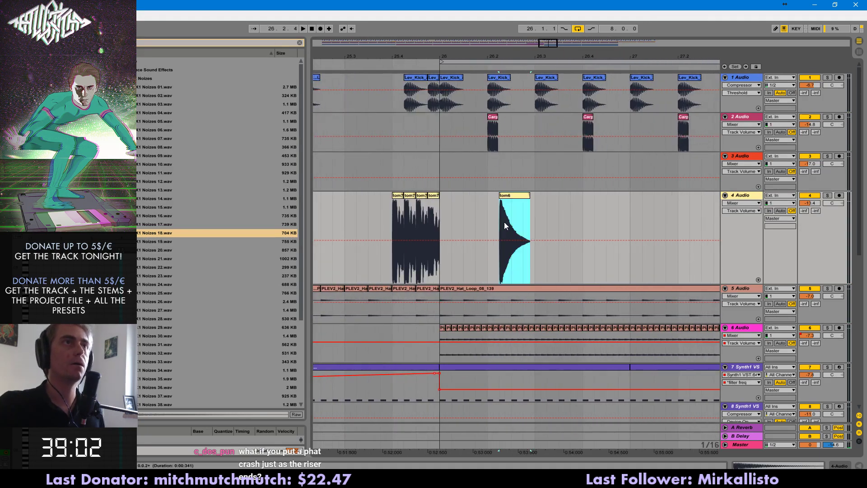
left_click_drag(513, 222, 518, 221)
key("Delete")
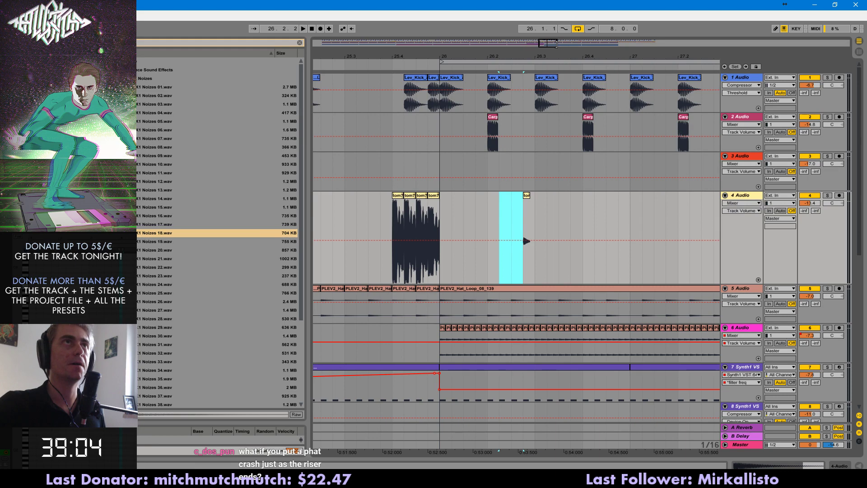
- Paste the trimmed tom6 clip at beat 25.3, repeat its first sixteenth and delete the leftover tail after bar 26
left_click_drag(561, 46, 557, 45)
left_click(421, 223)
key("ctrl+v")
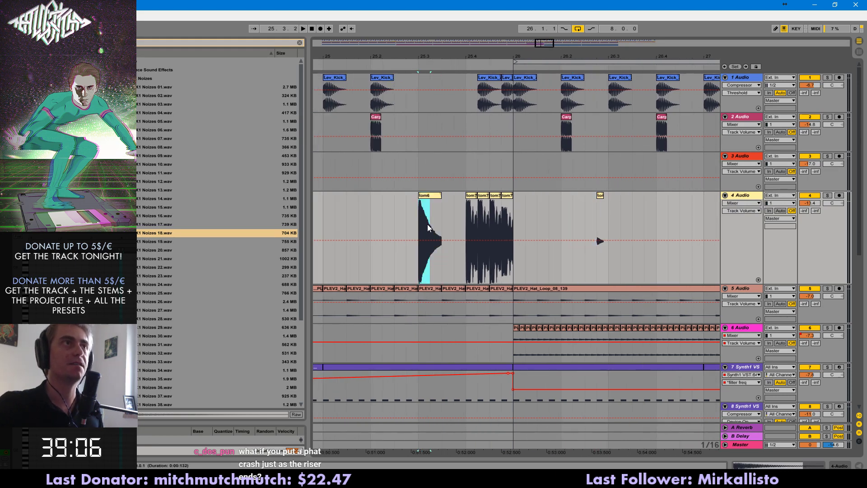
key("ctrl+d")
left_click_drag(598, 222, 645, 201)
key("Delete")
- Copy the tom fill before bar 26 on the 4 Audio track to just before bar 10
left_click_drag(550, 44, 657, 17)
mouse_move(458, 219)
left_mouse_down()
mouse_move(416, 215)
mouse_move(394, 231)
mouse_move(457, 227)
left_mouse_up()
key("ctrl+2")
key("shift+Left")
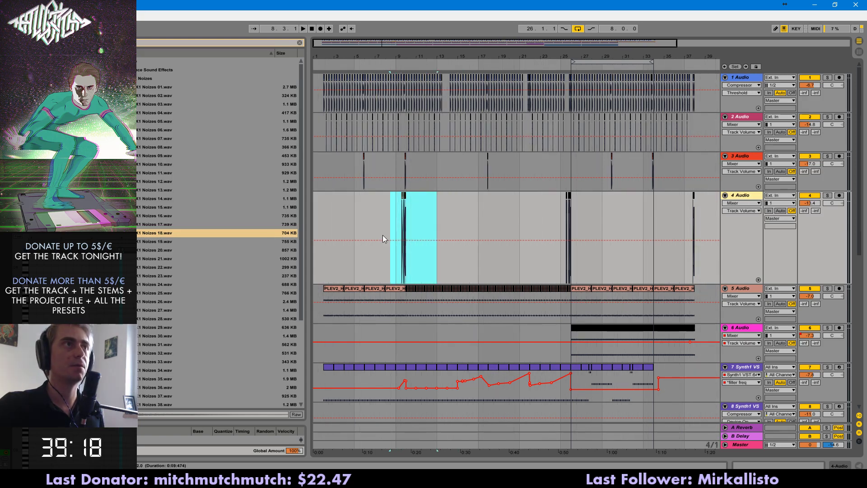
left_click(395, 232)
key("ctrl+1")
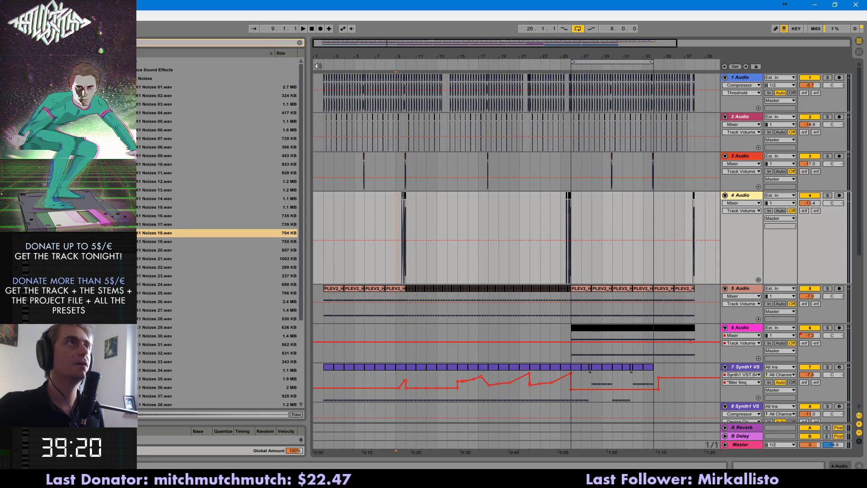
- Delete the empty first bar from the whole arrangement so the music starts at bar 1
left_click_drag(299, 106, 299, 106)
left_click_drag(333, 43, 313, 36)
key("ctrl+shift+Delete")
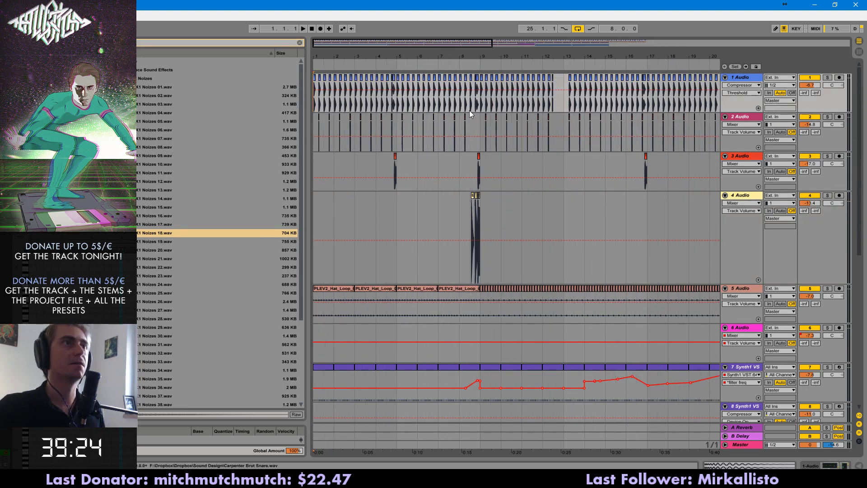
- Add a volume automation point on the hat loop track just after bar 9 and select its range from bar 9 to 25
left_click_drag(470, 42, 471, 23)
left_click_drag(384, 271, 299, 268)
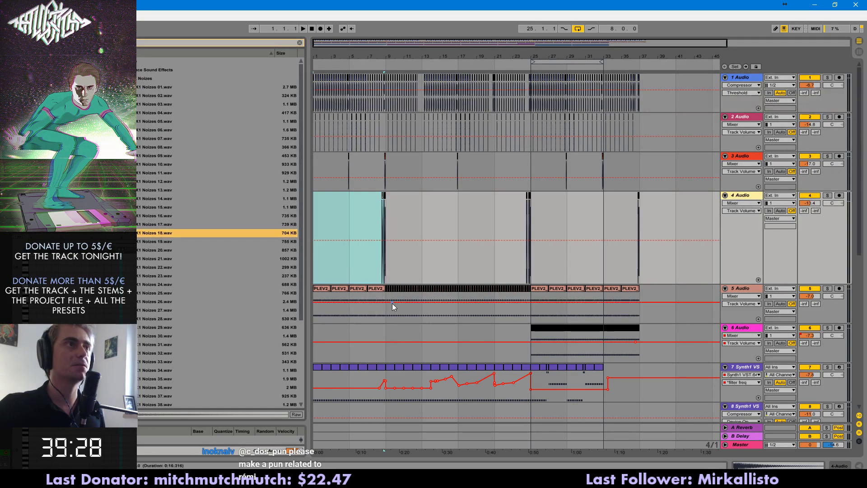
left_click(391, 307)
left_click_drag(382, 320, 532, 318)
scroll(442, 315, "down", 3)
scroll(442, 294, "up", 3)
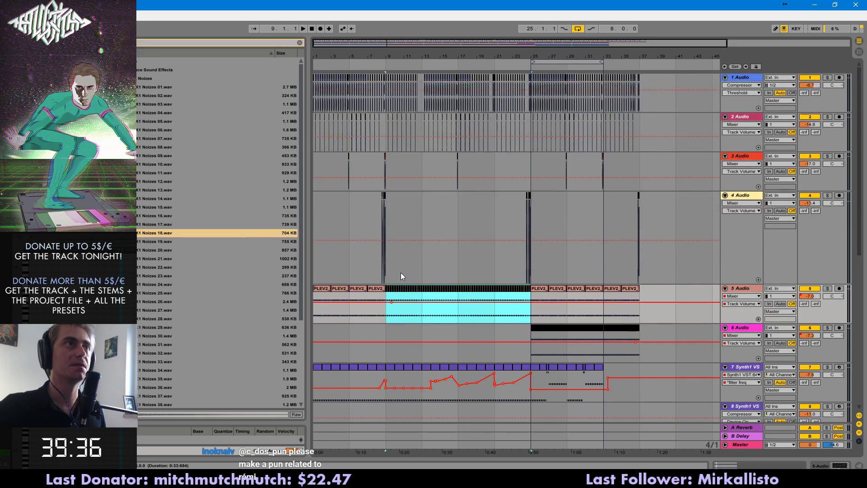
- Copy bars 5 to 9 of the 4 Audio track to bar 13, repeating the tom fill before bar 17, and play it
left_click_drag(350, 268, 389, 273)
key("ctrl+c")
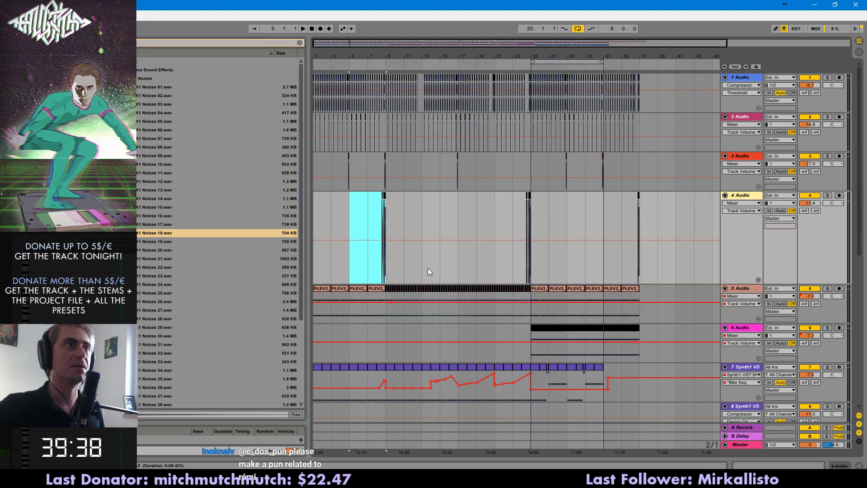
left_click(425, 270)
key("ctrl+v")
left_click(450, 275)
key("space")
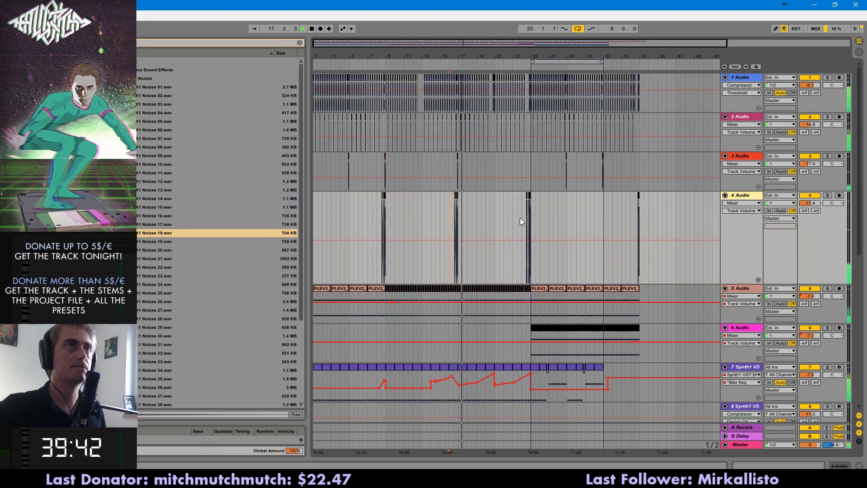
key("space")
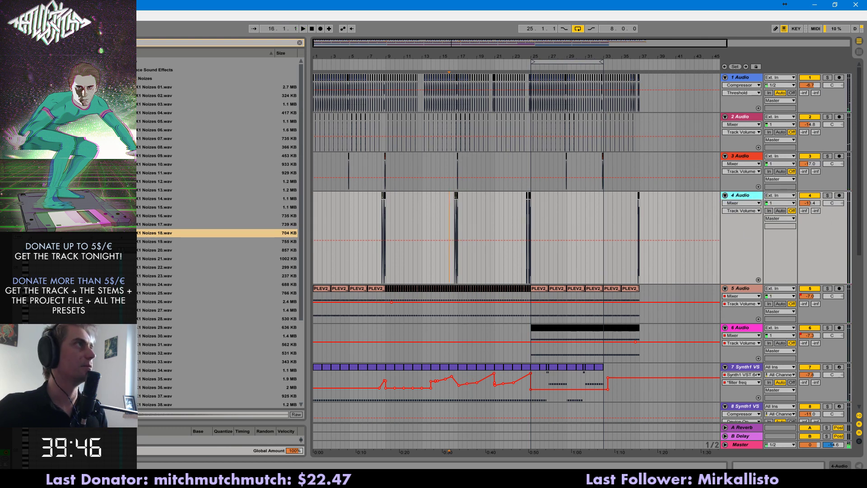
- Find the Reverb among the audio effects and load it onto the 4 Audio tom track
key("ctrl+f")
left_click(45, 87)
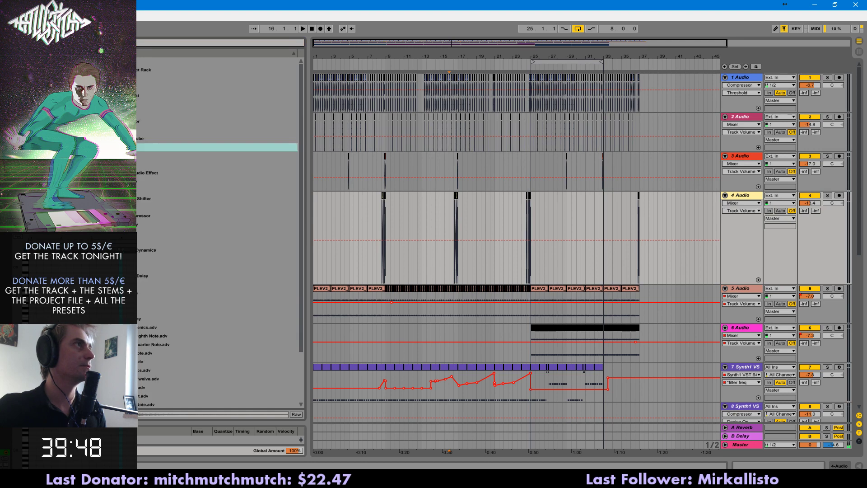
scroll(141, 288, "down", 3)
double_click(122, 251)
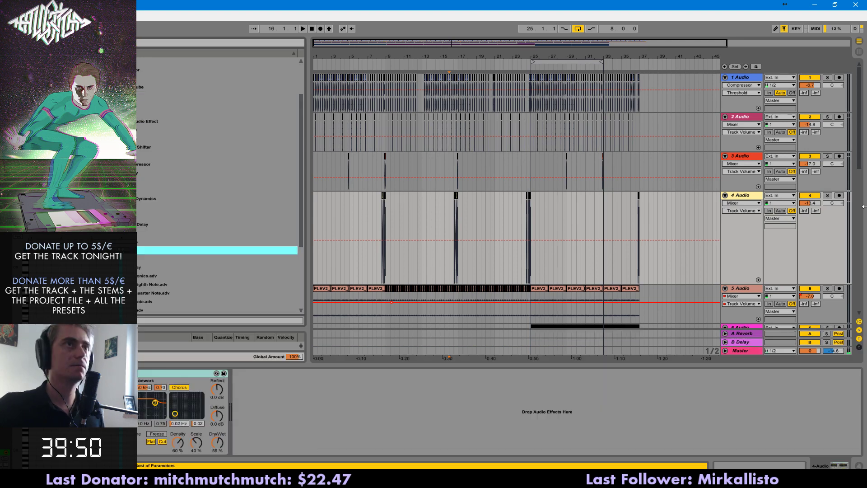
- Solo the 4 Audio tom track and lower its Reverb dry/wet to 21% while playing the fill before bar 17
left_click(828, 195)
left_click(453, 205)
key("space")
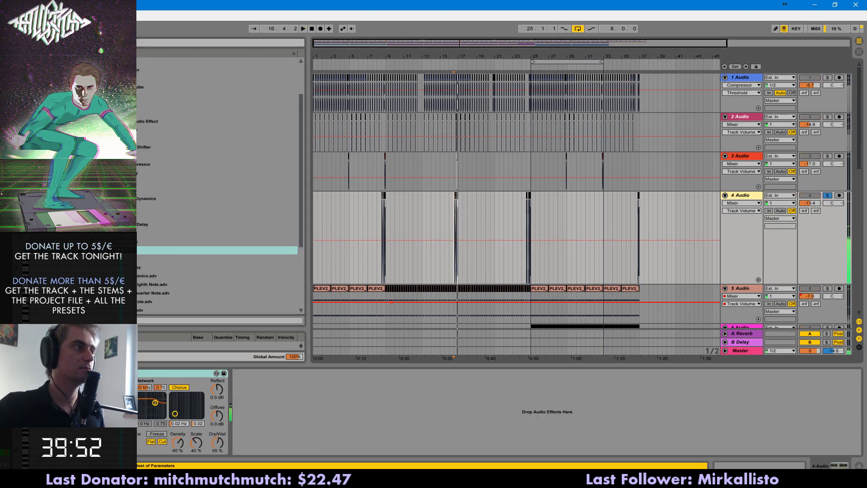
key("space")
left_click(130, 443)
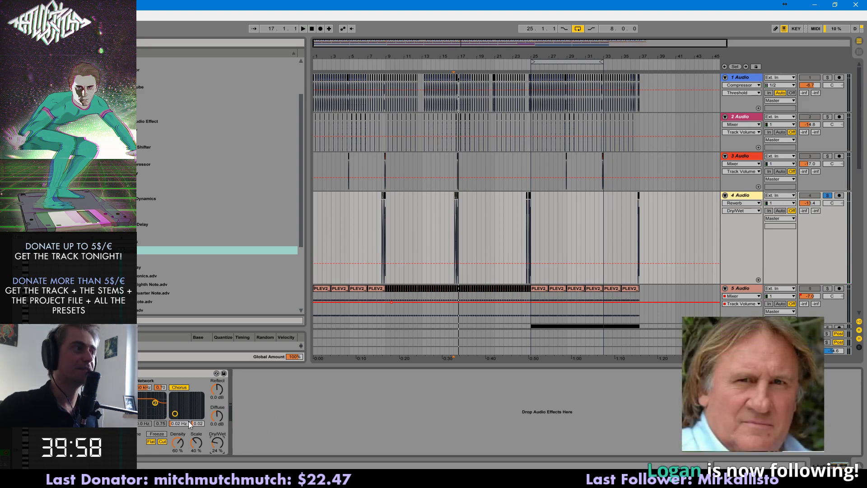
scroll(350, 289, "down", 2)
left_click_drag(218, 446, 219, 467)
key("space")
key("space")
key("space")
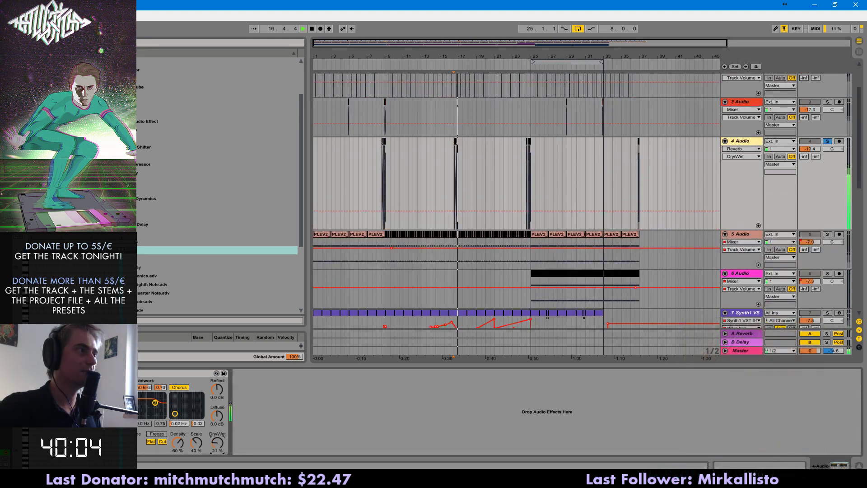
- Examine the soloed tom fill before bar 17 up close and replay it several times to judge the reverb
left_click_drag(485, 42, 482, 142)
key("space")
key("space")
left_click(471, 141)
key("space")
left_click(468, 149)
key("space")
left_click(474, 142)
key("space")
key("space")
key("space")
- Add an EQ Eight with a 100 Hz low cut after the toms' Reverb, unsolo the track and play the fill in the mix
left_click_drag(122, 96, 141, 378)
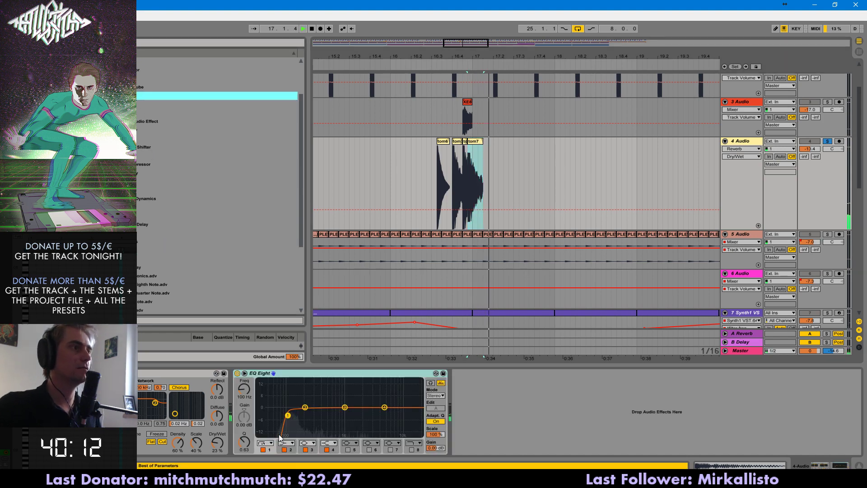
left_click(453, 151)
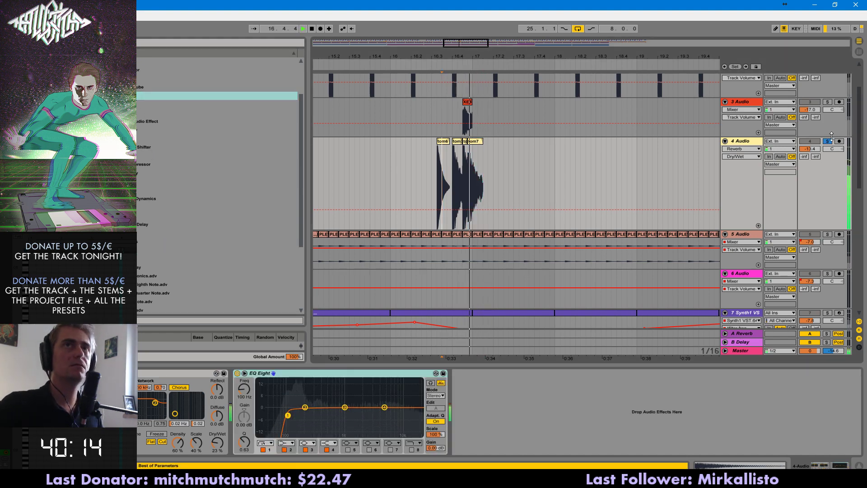
left_click(827, 142)
key("space")
key("space")
left_click(434, 152)
key("space")
key("space")
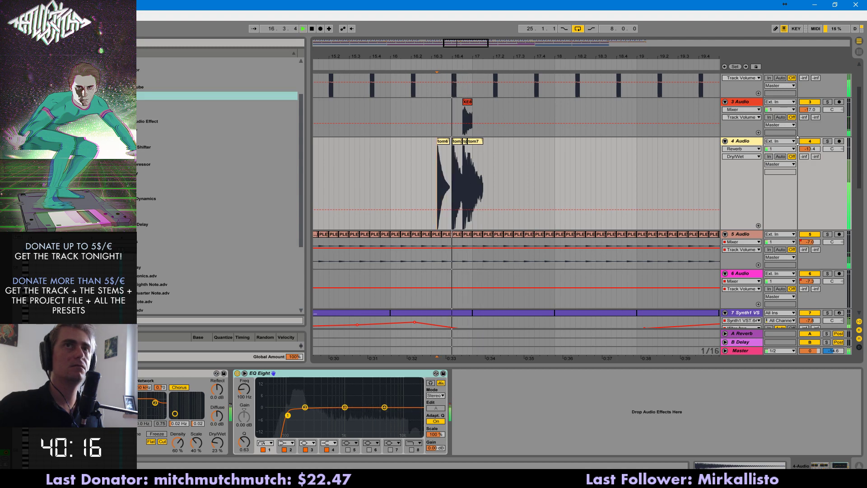
- Set the 4 Audio tom track's volume to -7.7 dB and the 3 Audio track's to -12.5 dB while playing the fill
left_click_drag(810, 149, 810, 144)
left_click(421, 160)
key("space")
key("space")
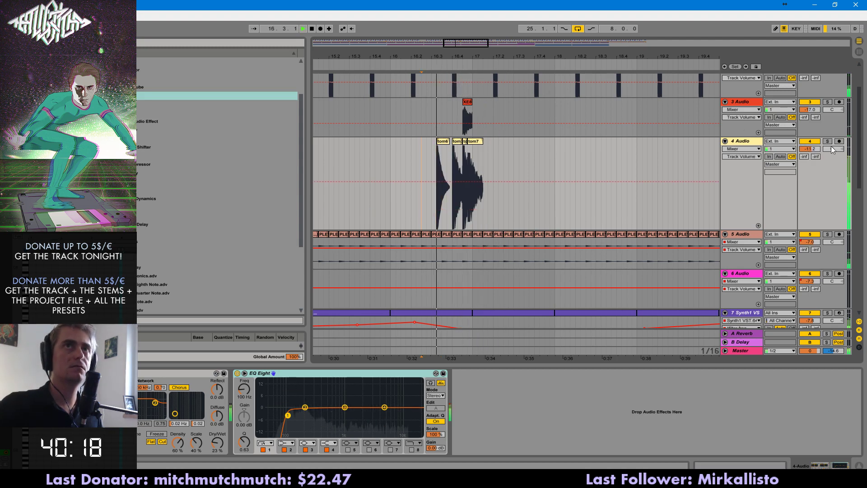
left_click_drag(809, 230, 809, 222)
left_click_drag(810, 149, 810, 147)
left_click_drag(530, 54, 554, 43)
key("space")
key("space")
left_click_drag(810, 149, 809, 143)
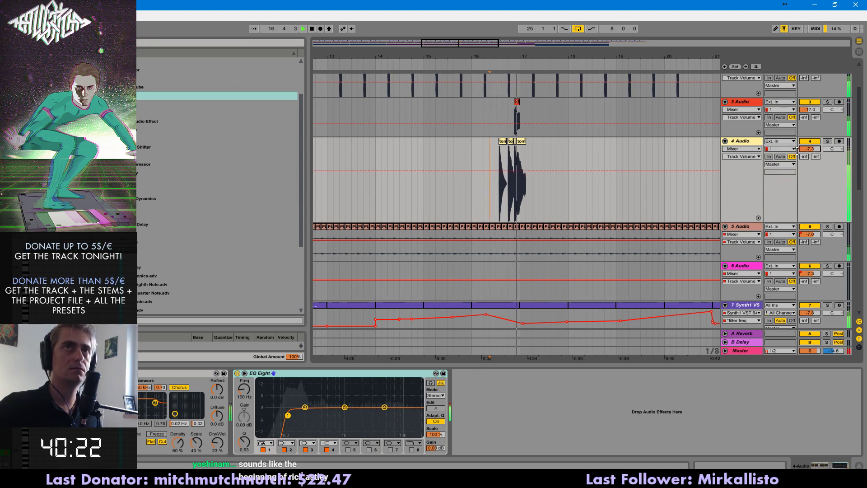
key("space")
key("space")
left_click_drag(818, 111, 818, 101)
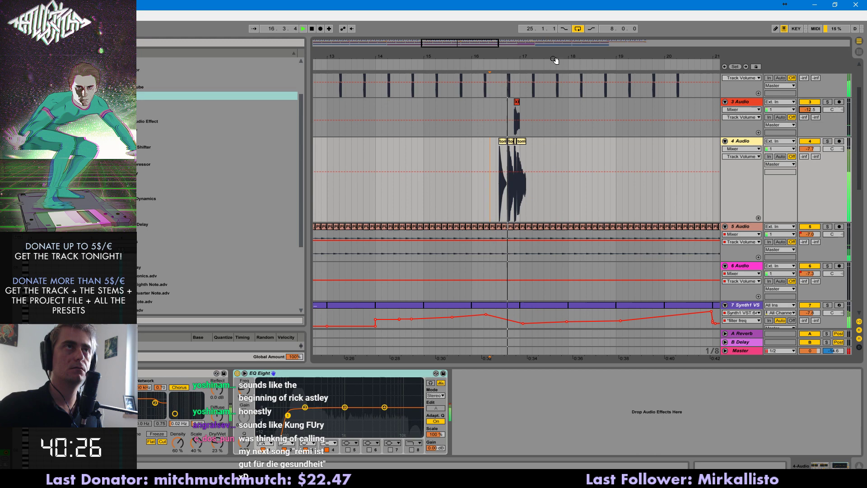
- Raise the high cut of the EQ Eight on the 11 CS-80 track to 10.8 kHz
left_click_drag(438, 43, 438, 28)
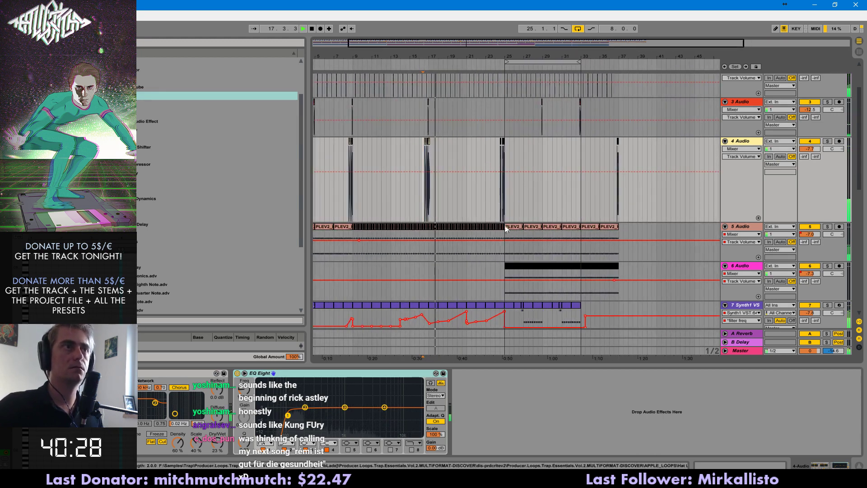
scroll(500, 261, "down", 10)
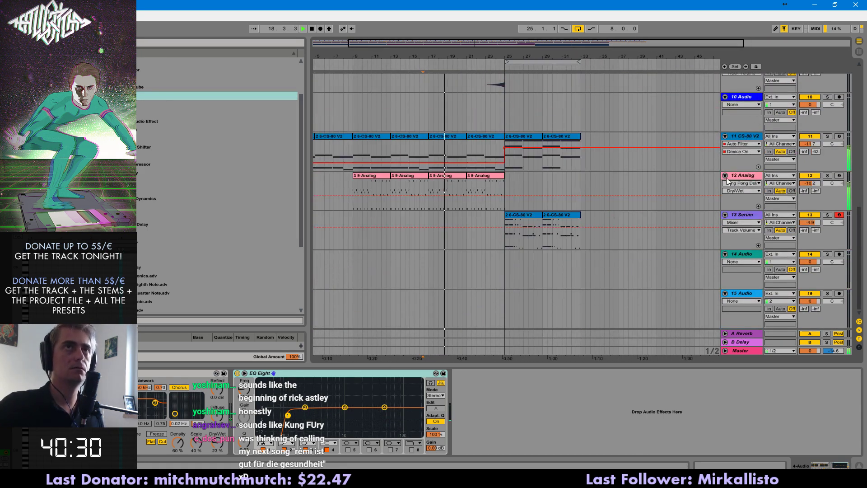
left_click(724, 179)
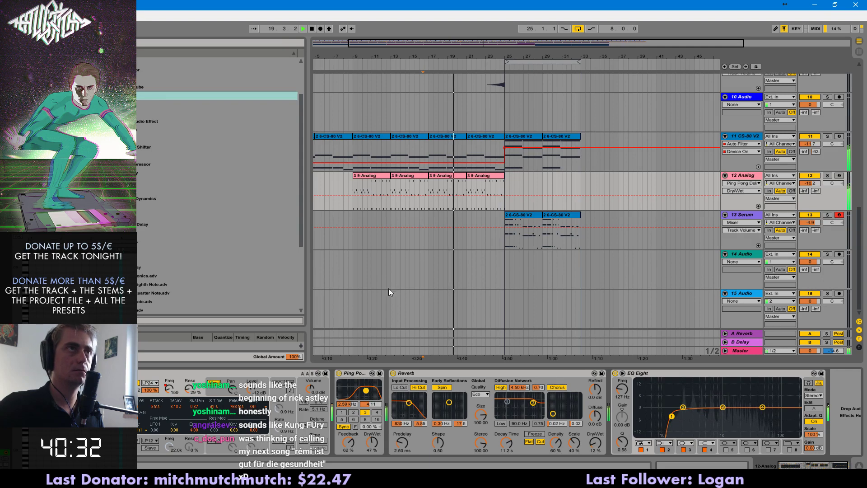
scroll(464, 197, "up", 2)
left_click(825, 192)
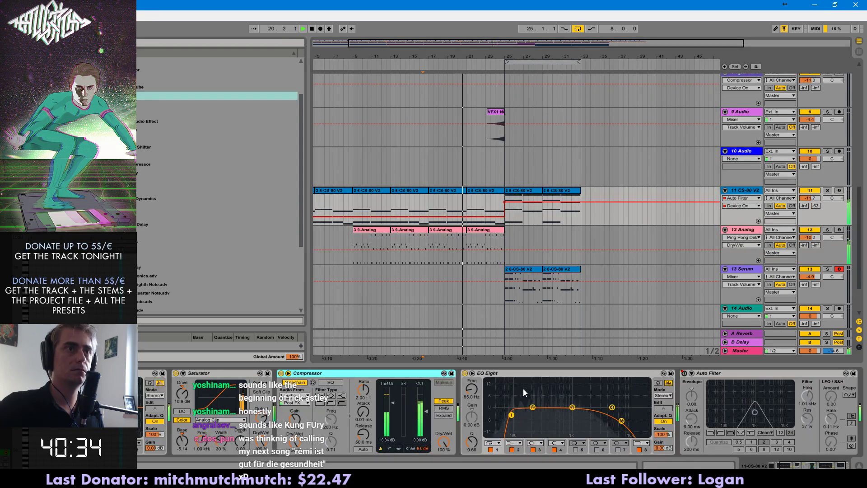
left_click_drag(622, 421, 632, 421)
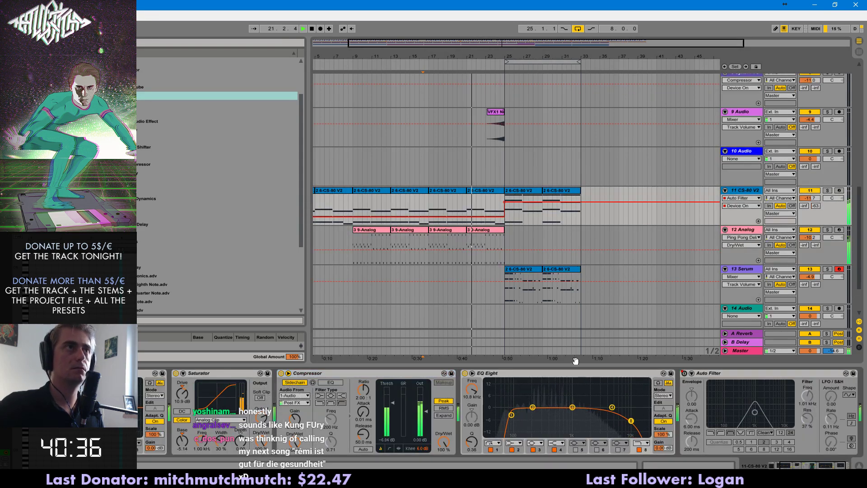
- Draw a rising filter frequency automation on the 7 Synth1 track from just after bar 29 to bar 33
left_click(763, 233)
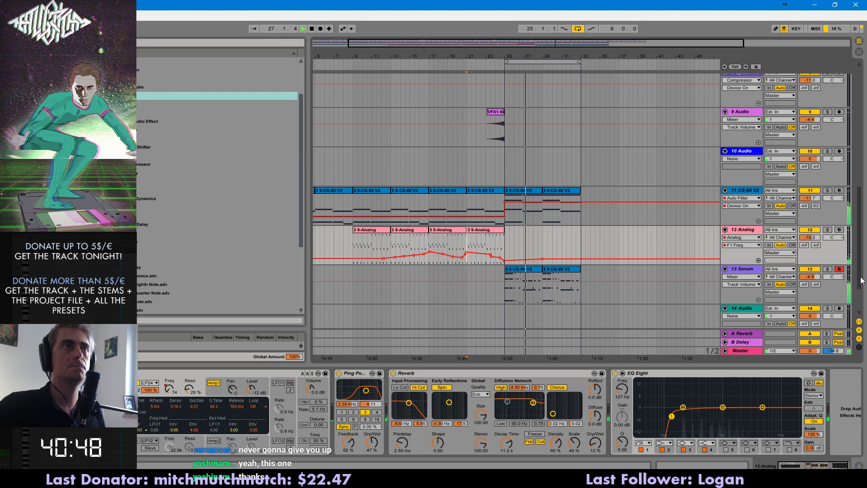
scroll(861, 280, "up", 5)
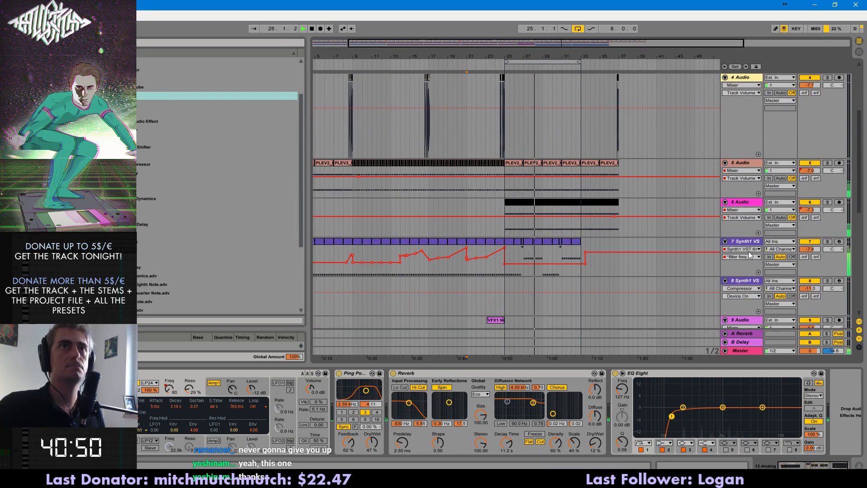
left_click(748, 245)
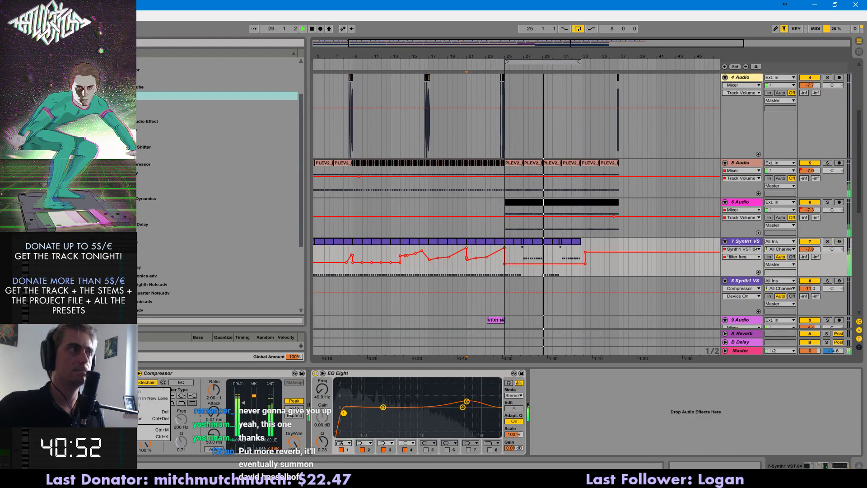
key("b")
left_click(550, 260)
left_click_drag(558, 258, 581, 251)
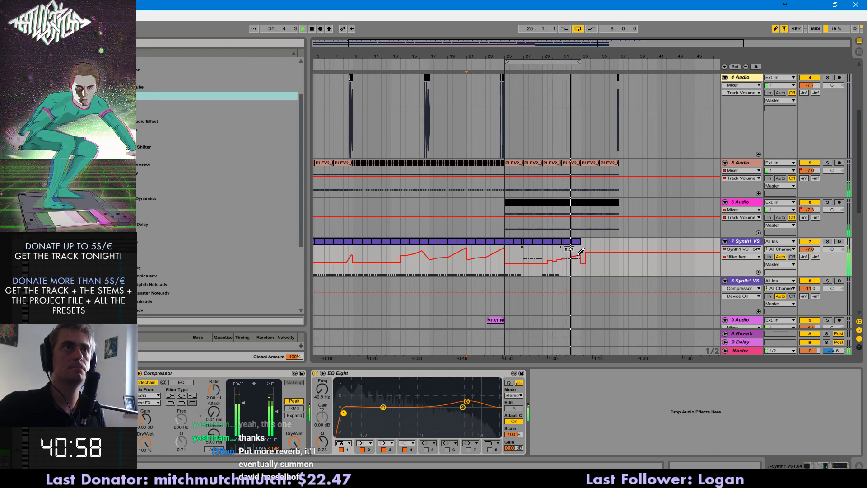
key("b")
- Select bars 25 to 33 and duplicate that time across the whole arrangement
left_click(577, 241)
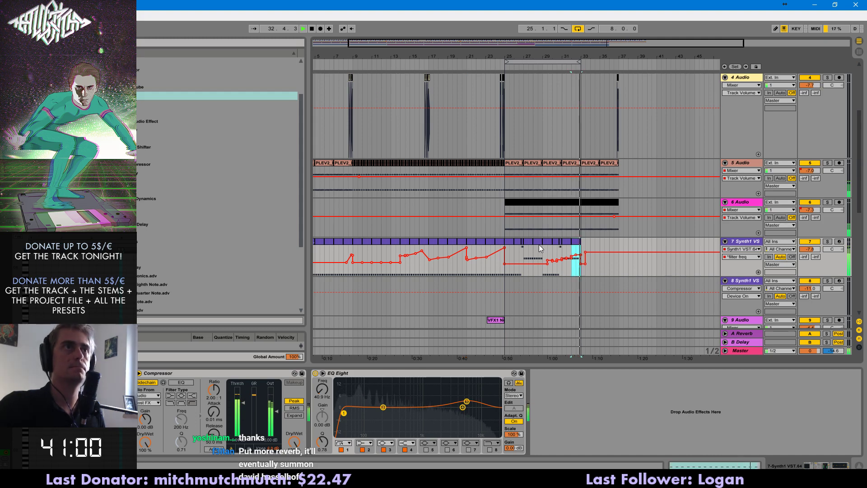
left_click(516, 243, "shift")
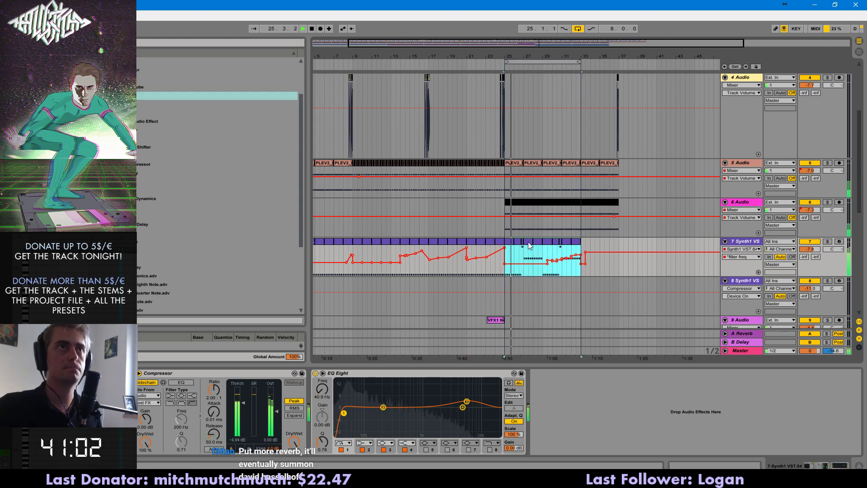
key("ctrl+shift+d")
scroll(591, 287, "down", 8)
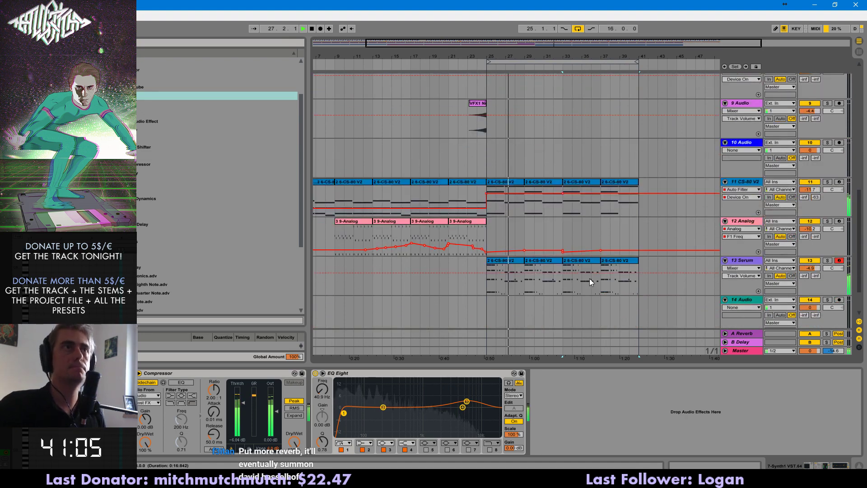
- Lower the Auto Filter's cutoff frequency on the 11 CS-80 track, set its resonance to 29%, and play from bar 21
left_click(749, 185)
left_click_drag(754, 413, 748, 415)
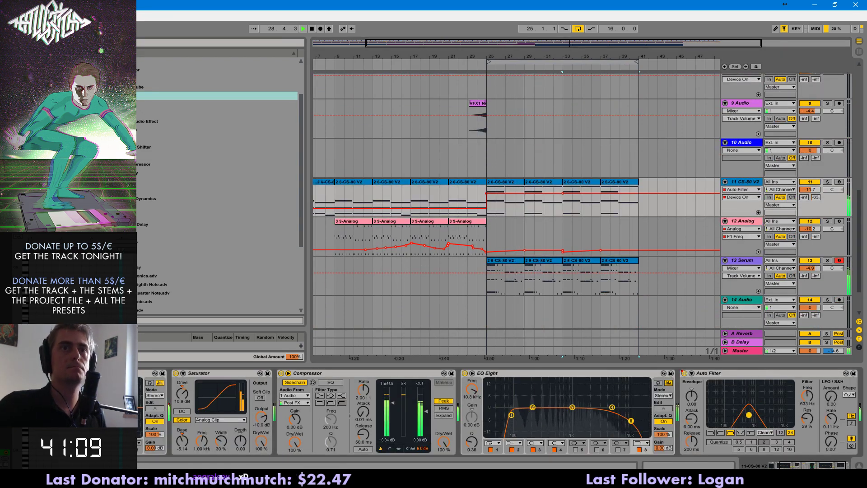
left_click(449, 192)
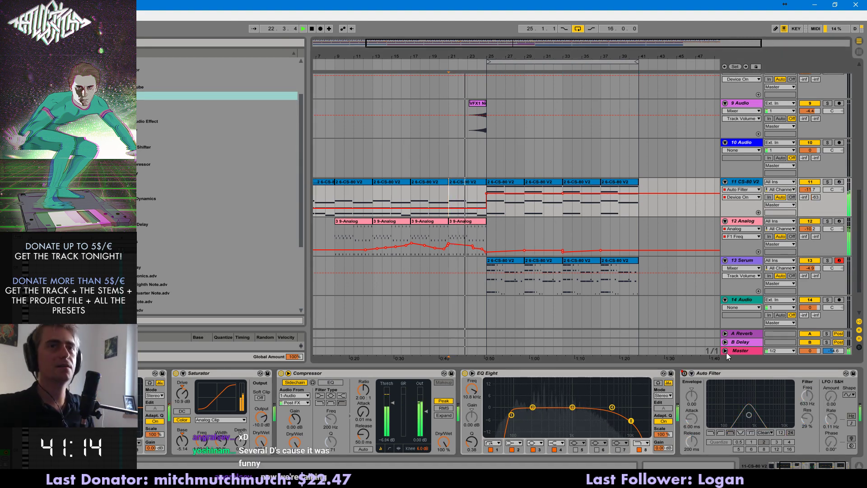
- Try a Limiter and a Reverb in front of it on the Master track while playing from bar 21
left_click(749, 350)
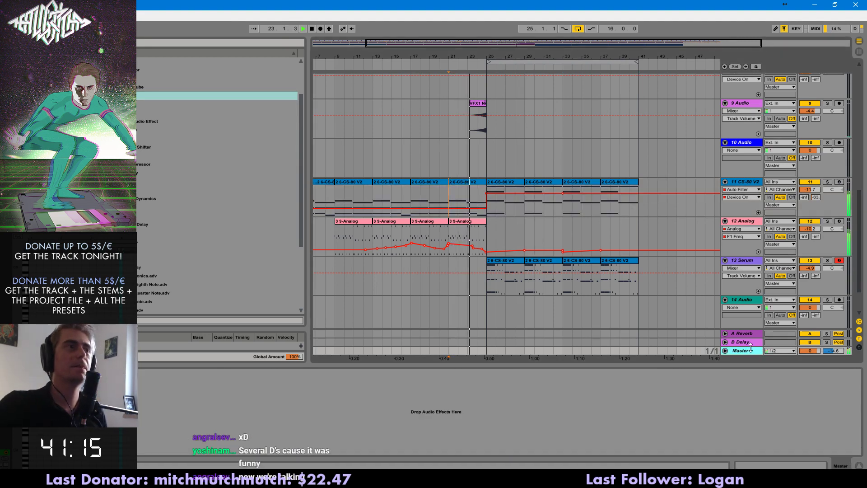
double_click(138, 182)
scroll(133, 185, "down", 2)
left_click(131, 199)
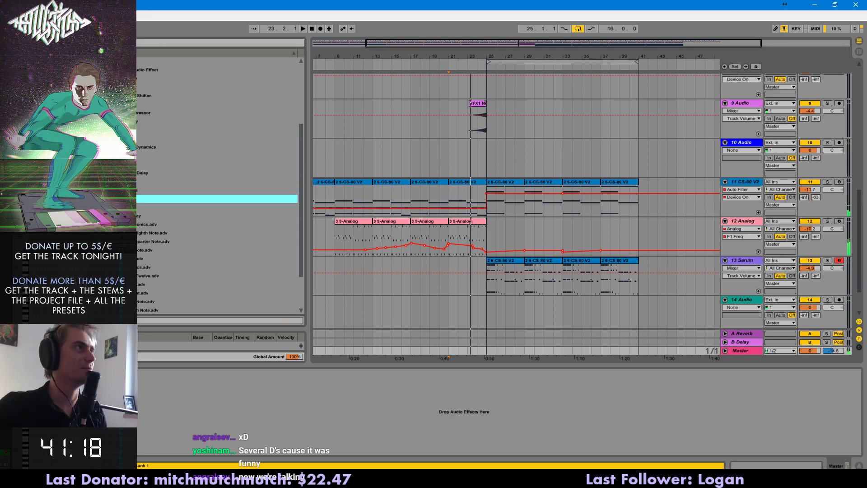
left_click_drag(131, 199, 19, 407)
key("space")
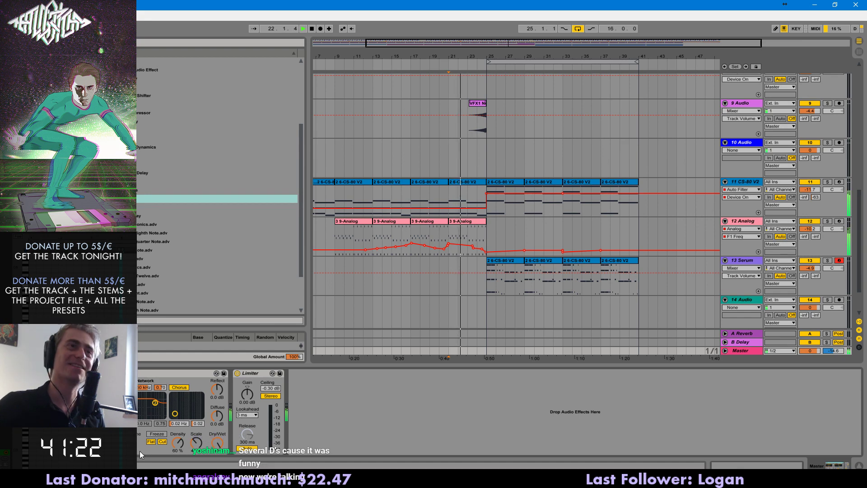
- Listen to the arrangement from bar 9 and from bar 25 through the Master Reverb at 100% dry/wet
key("space")
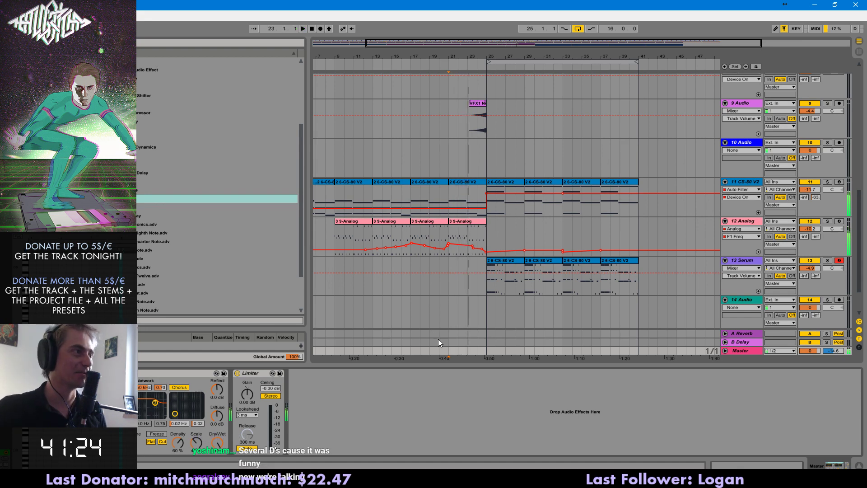
left_click_drag(451, 42, 395, 33)
left_click(380, 196)
key("space")
left_click(741, 351)
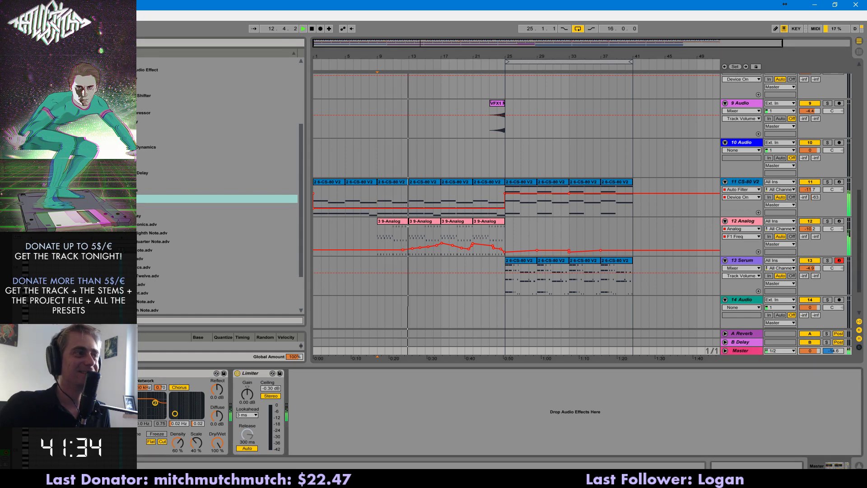
left_click(505, 238)
left_click(739, 350)
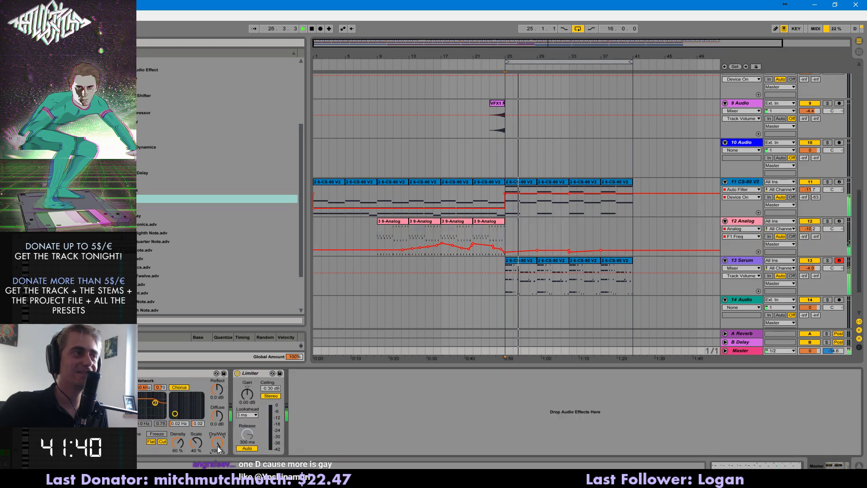
- Turn down the Master Reverb's dry/wet, then delete both the Reverb and the Limiter from the Master track
left_click_drag(211, 440, 211, 485)
key("space")
key("space")
left_click(188, 373)
left_click(265, 373, "shift")
key("Delete")
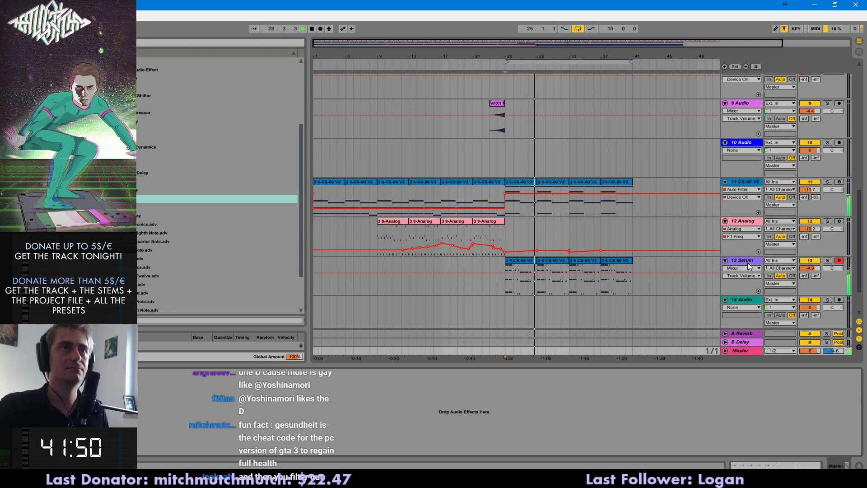
- Open the Serum clip at bars 29 to 33 and add short A3, C4, G#3, E3 and C3 melody notes from 5.2 on
double_click(560, 271)
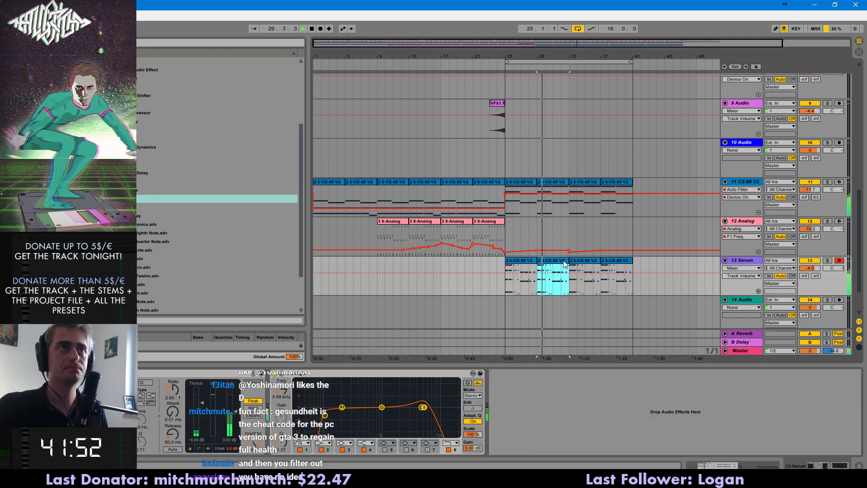
left_click_drag(510, 370, 502, 264)
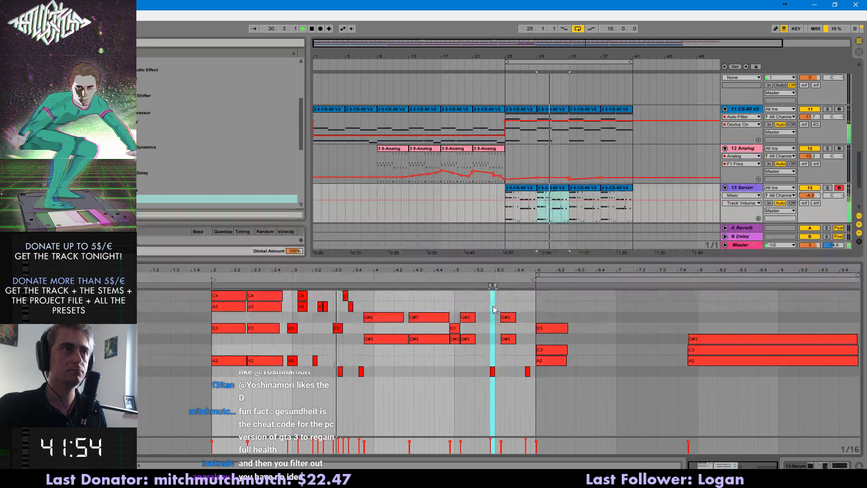
double_click(479, 307)
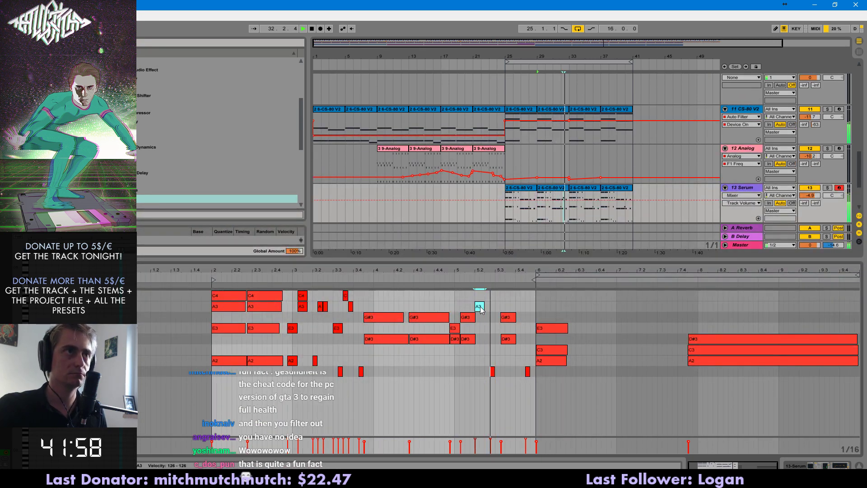
left_click_drag(498, 270, 497, 273)
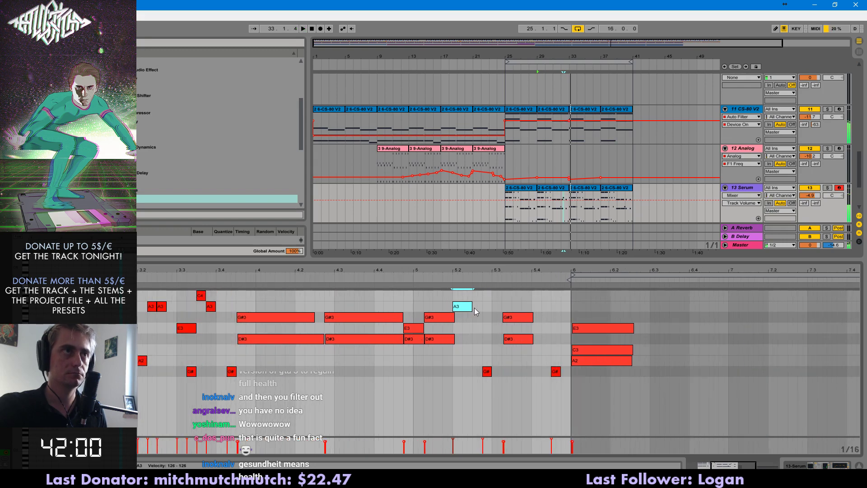
key("ctrl+d")
mouse_move(492, 296)
left_mouse_down()
mouse_move(480, 298)
mouse_move(496, 298)
left_mouse_up()
key("space")
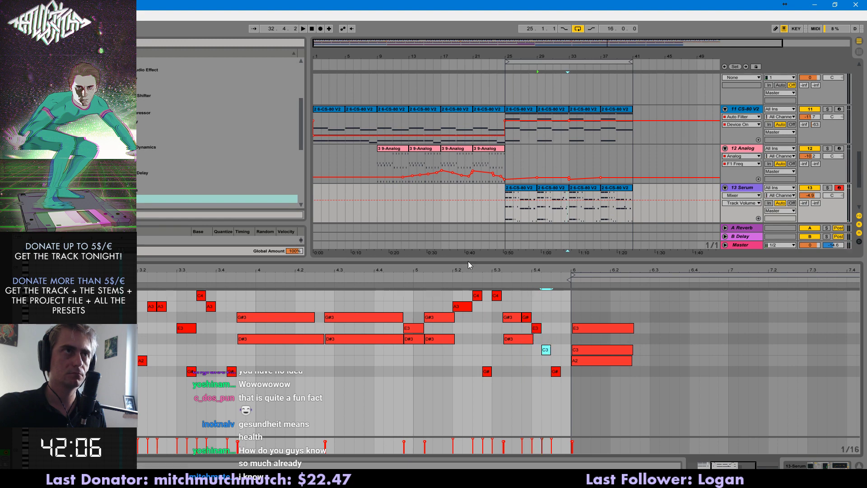
- Duplicate the last short melody note in the Serum clip and move the copy to C2, just before position 6
left_click(554, 308)
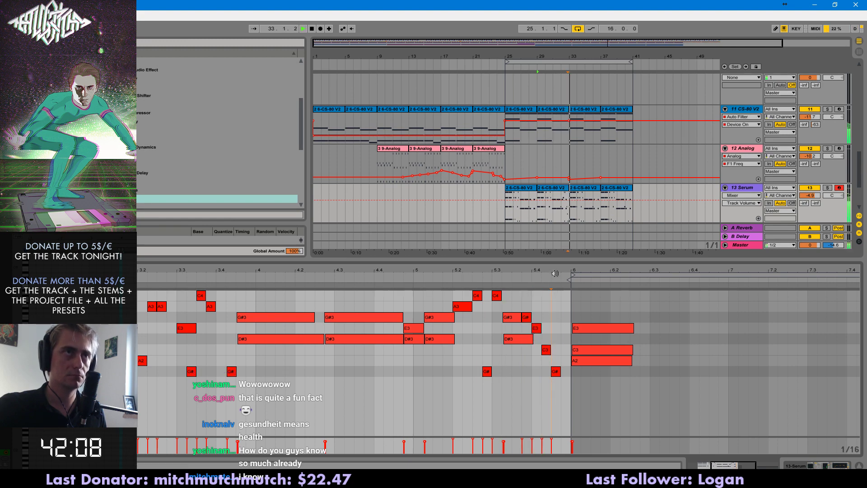
key("ctrl+d")
key("shift+Down")
key("Up")
key("Up")
key("Up")
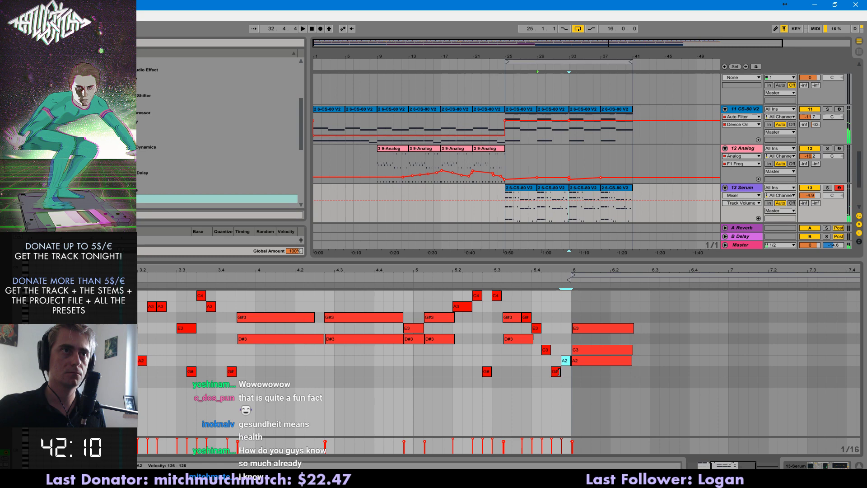
key("shift+Down")
left_click(531, 279)
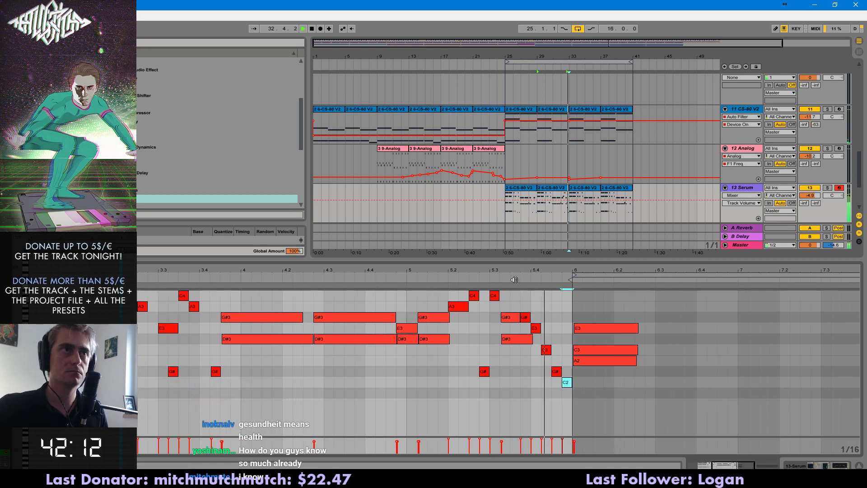
- Listen to the new Serum ending around bar 32, then duplicate the two Serum clips from bars 25 to 33 onto bars 33 to 41
left_click(546, 188)
left_click(565, 214)
key("space")
key("space")
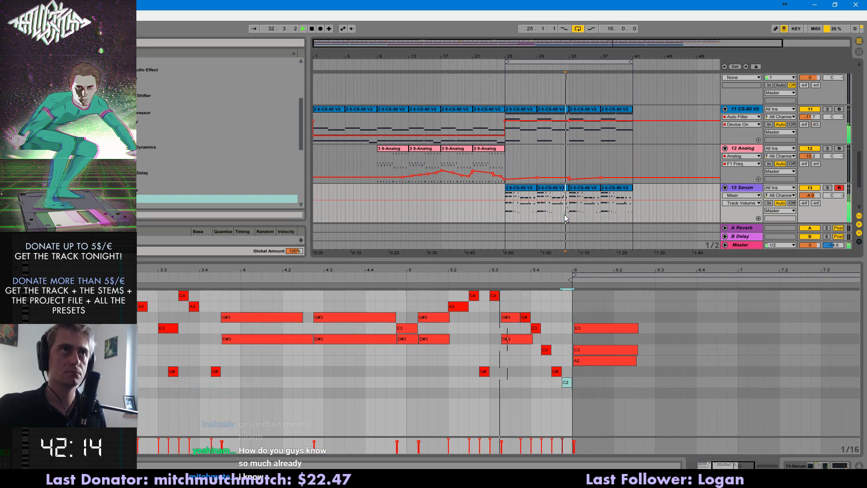
left_click(560, 188)
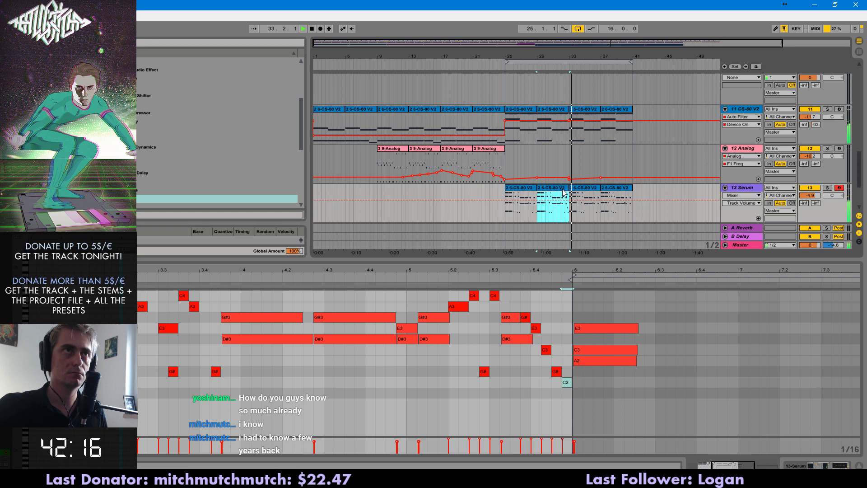
left_click(520, 188, "shift")
key("ctrl+d")
- Listen to the transition before bar 25, then duplicate the two tom6 clips on 4 Audio to fill the gap before the tom7 hits
left_click_drag(826, 263, 826, 451)
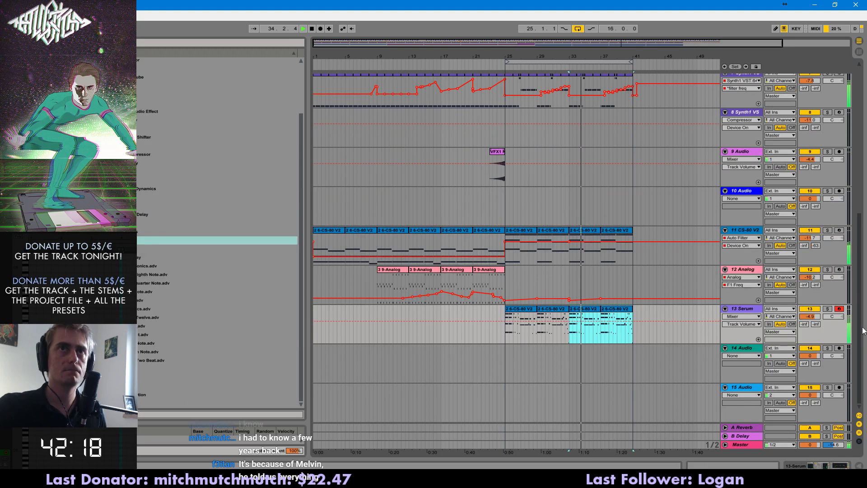
scroll(600, 169, "up", 5)
left_click(498, 160)
key("space")
key("space")
mouse_move(597, 43)
left_mouse_down()
mouse_move(519, 155)
mouse_move(523, 201)
left_mouse_up()
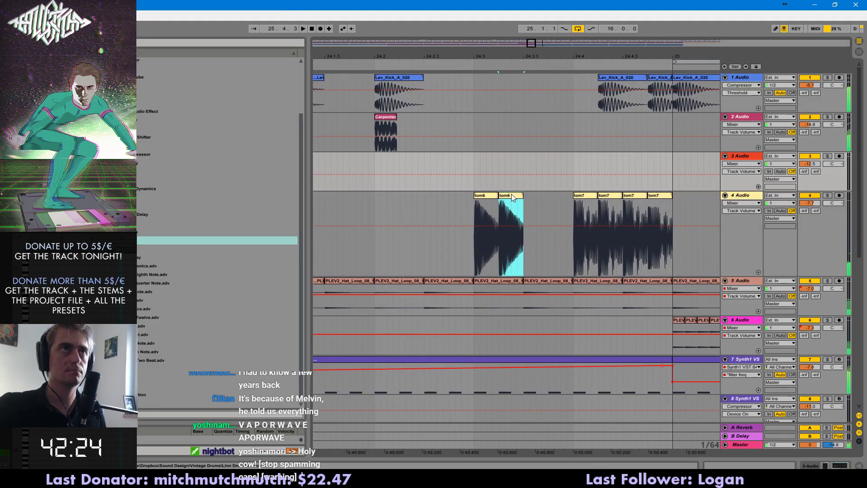
left_click(486, 195, "shift")
key("ctrl+d")
left_click_drag(361, 454, 361, 362)
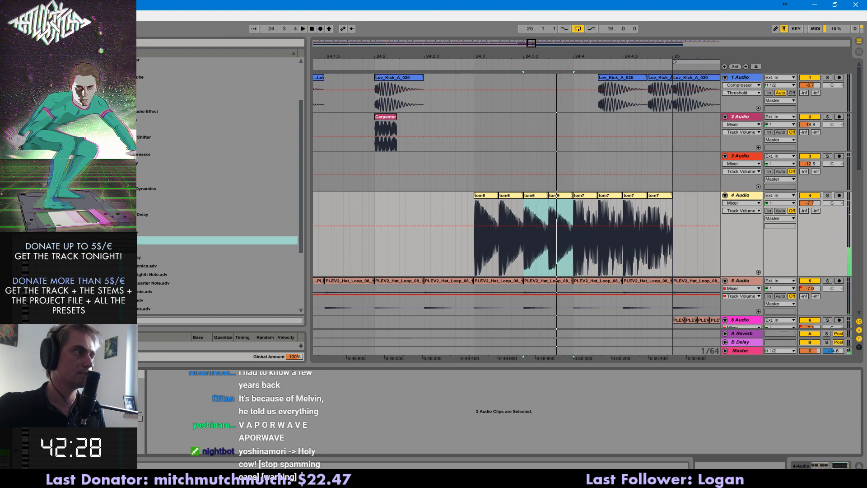
- Try a fill of repeated sixteenth-note kicks on 1 Audio from 24.4 to 25 and listen to it with the toms
left_click(469, 247)
mouse_move(534, 47)
left_mouse_down()
mouse_move(533, 25)
mouse_move(536, 44)
left_mouse_up()
left_click_drag(516, 109, 497, 106)
key("ctrl+d")
key("ctrl+d")
key("ctrl+d")
key("ctrl+d")
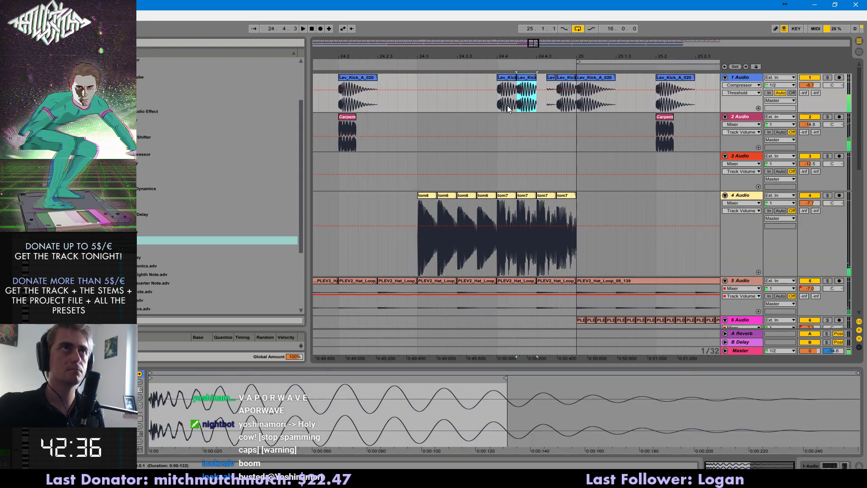
left_click(501, 106)
key("space")
left_click(408, 105)
key("space")
key("space")
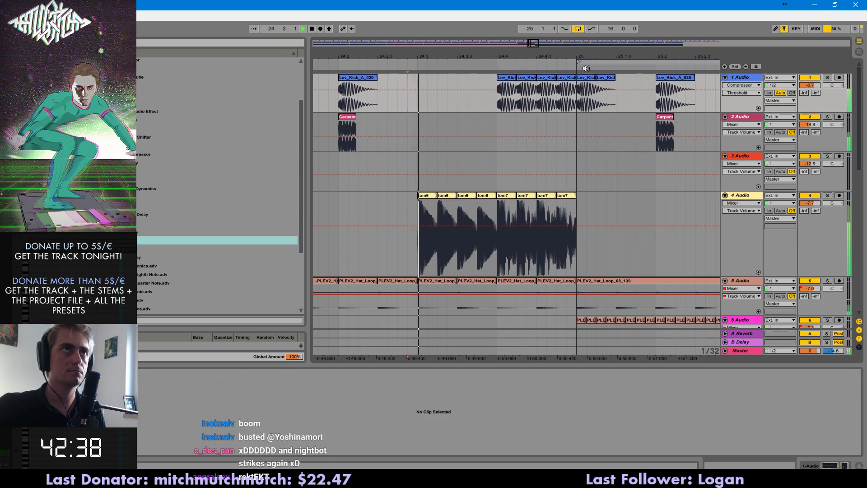
- Delete the extra kick clips between 24.4 and 25 on 1 Audio
left_click_drag(537, 44, 538, 38)
key("space")
left_click(568, 80)
left_click(592, 79)
key("Delete")
left_click(578, 81)
key("Delete")
left_click(572, 78)
- Cut the remaining extra kick after 24.4, place a kick at 24.3 on 1 Audio and repeat it one beat on at 24.4
key("ctrl+x")
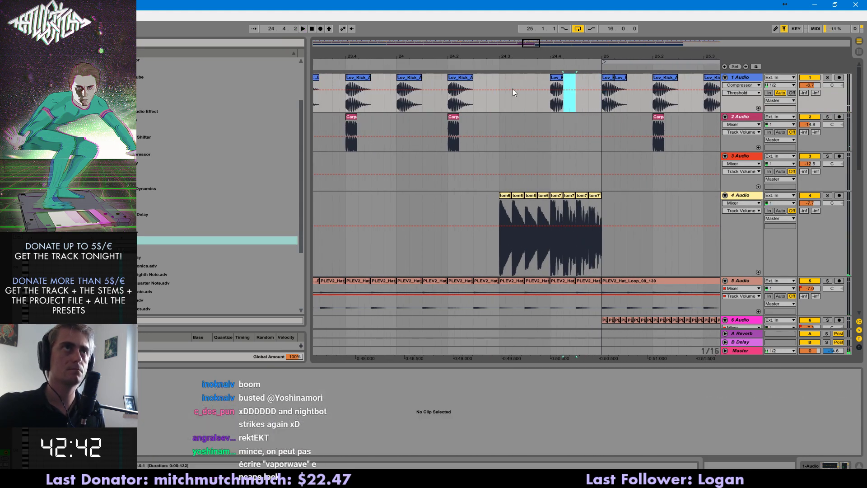
left_click(498, 106)
key("ctrl+v")
key("space")
mouse_move(511, 77)
left_mouse_down()
mouse_move(551, 87)
mouse_move(499, 87)
left_mouse_up()
key("ctrl+2")
key("ctrl+d")
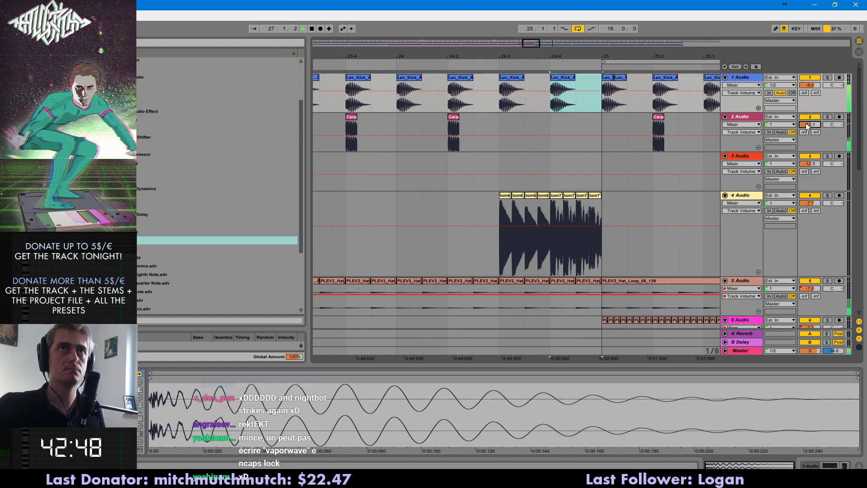
- Listen to the arrangement from 24.2 through the kick and tom fill into bar 25
left_click(449, 108)
key("space")
key("space")
left_click_drag(529, 53, 528, 18)
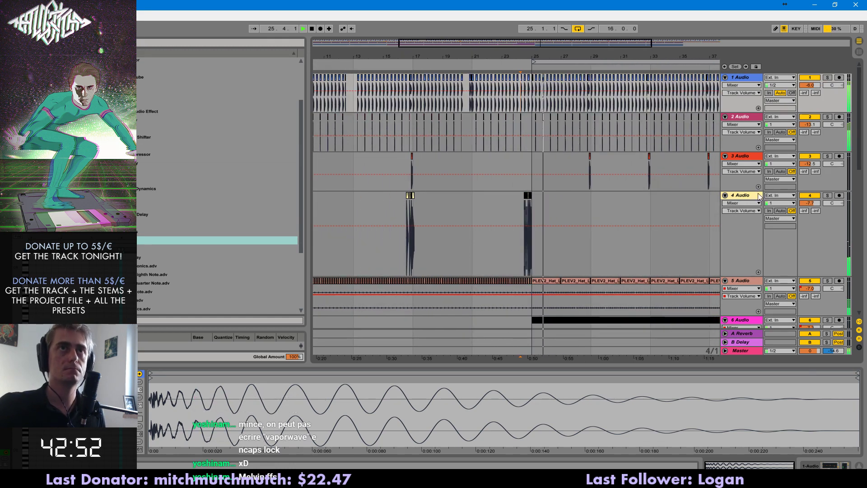
scroll(755, 269, "down", 2)
scroll(755, 269, "down", 2)
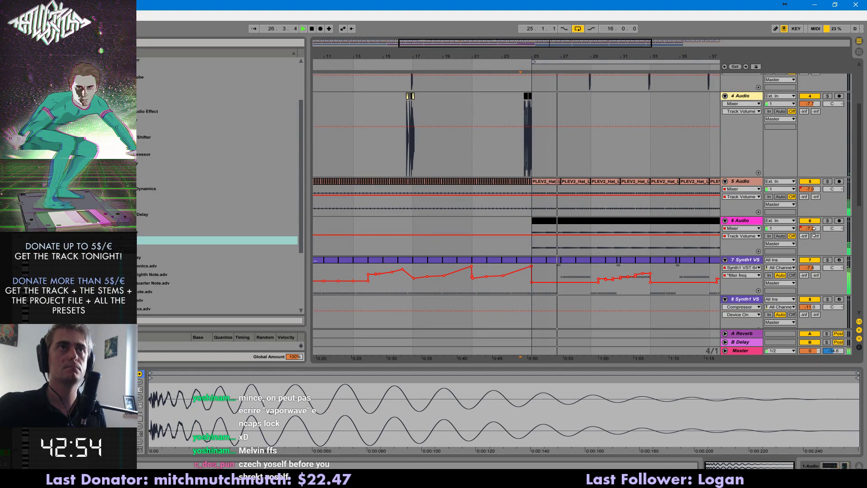
right_click(807, 198)
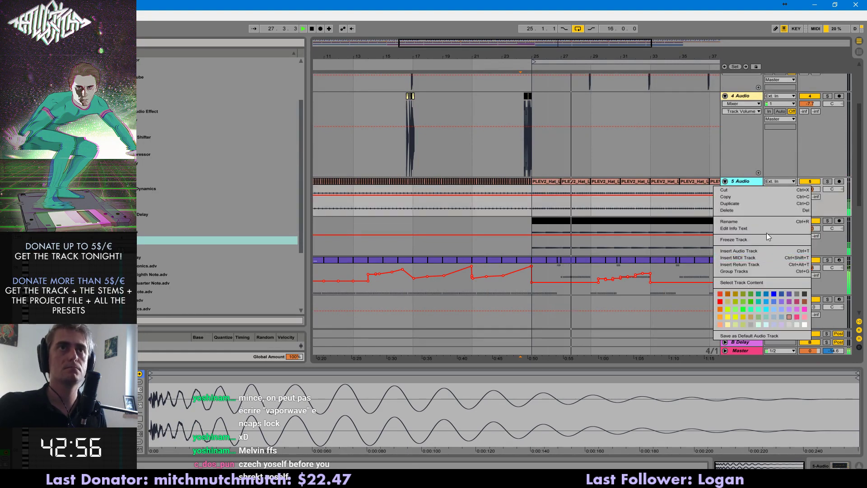
left_click(751, 211)
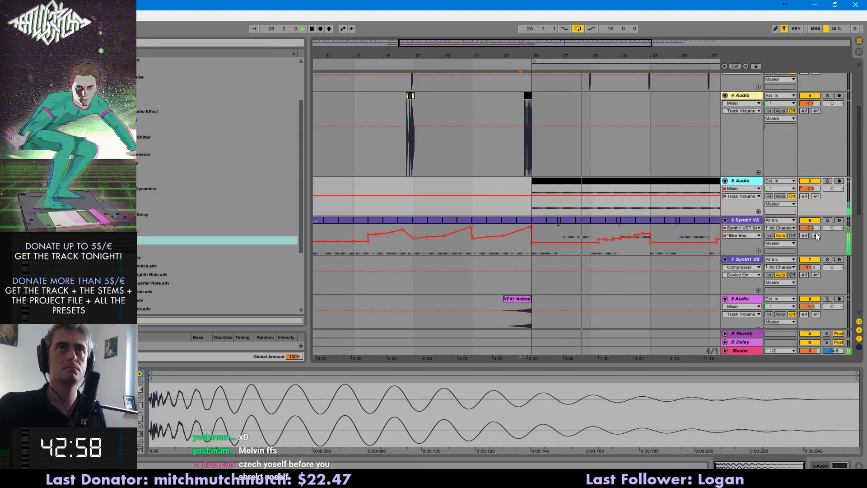
key("ctrl+z")
- Delete the track volume automation from the 5 Audio and 6 Audio tracks
right_click(812, 189)
left_click(771, 220)
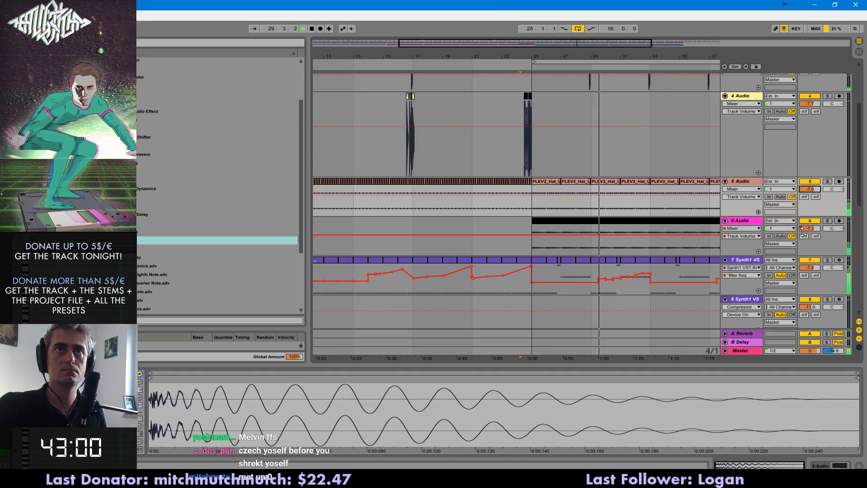
right_click(802, 230)
left_click(778, 261)
- Open the CS-80 V2 clip at bars 29 to 33 and raise the second chord's lowest and highest notes by two semitones
left_click(861, 212)
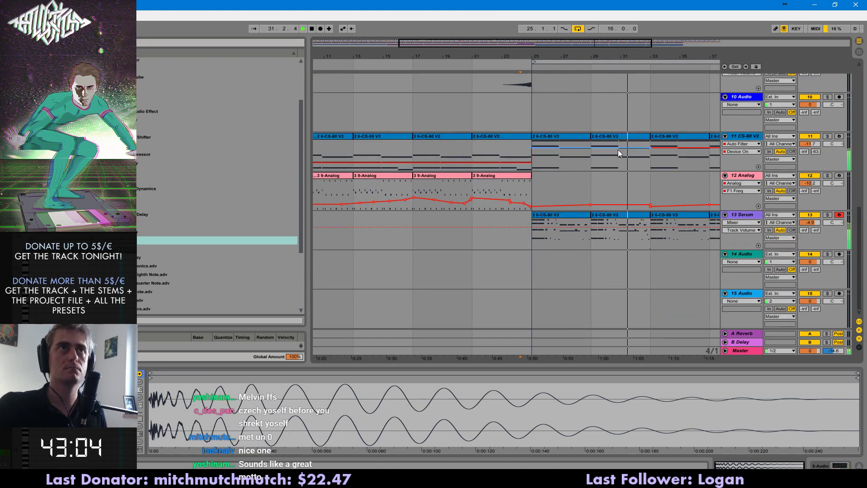
left_click(616, 136)
key("space")
left_click_drag(467, 364, 447, 234)
left_click_drag(410, 403, 402, 362)
left_click(360, 252)
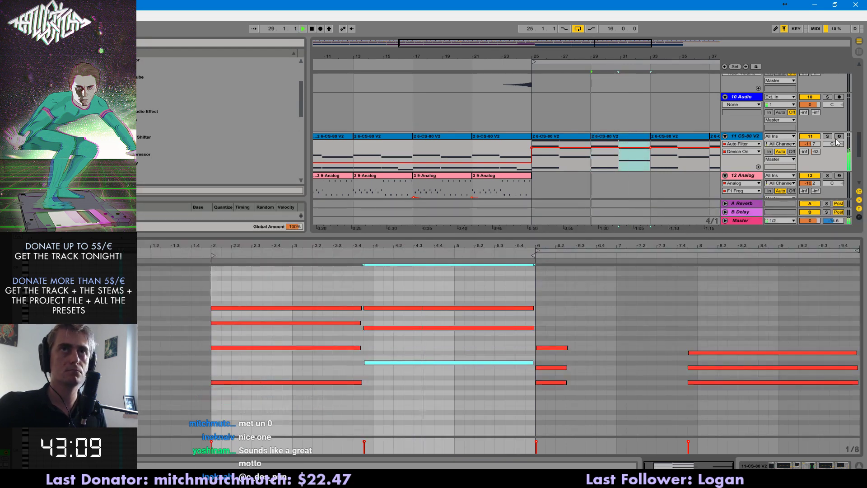
left_click(358, 254)
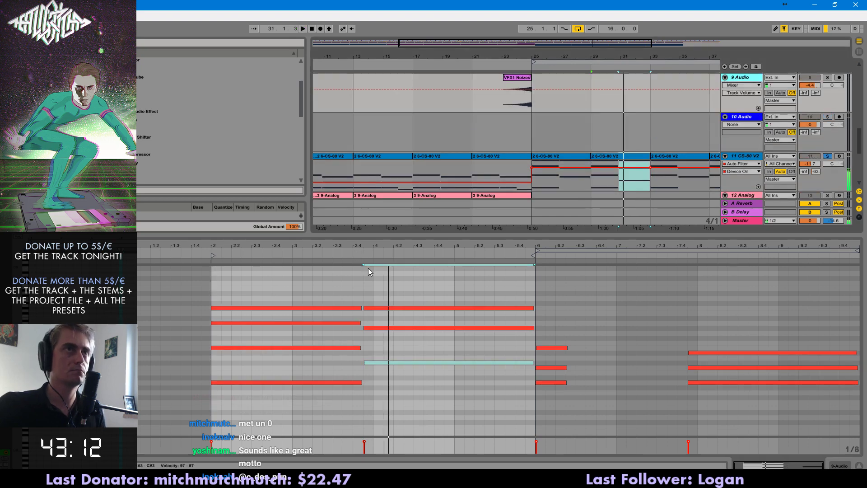
left_click_drag(395, 363, 382, 298)
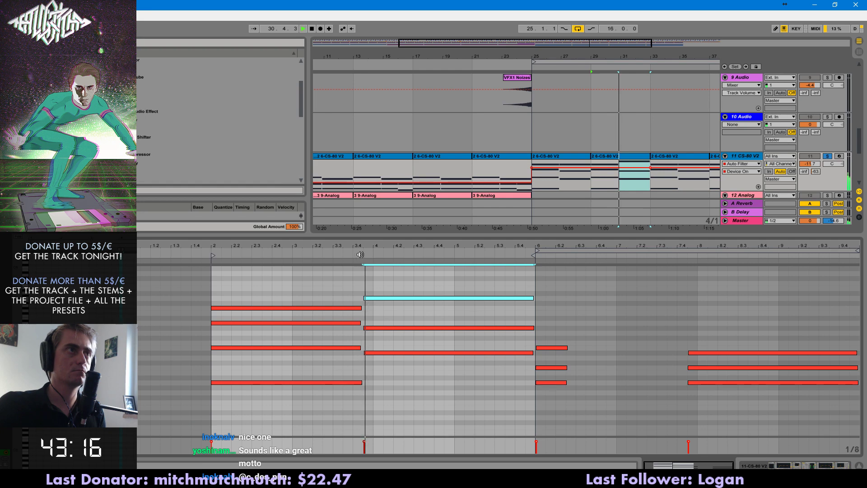
- Raise the second chord's middle note by three semitones and play the chord change
left_click(378, 328)
key("Up")
key("Up")
key("Up")
left_click(360, 252)
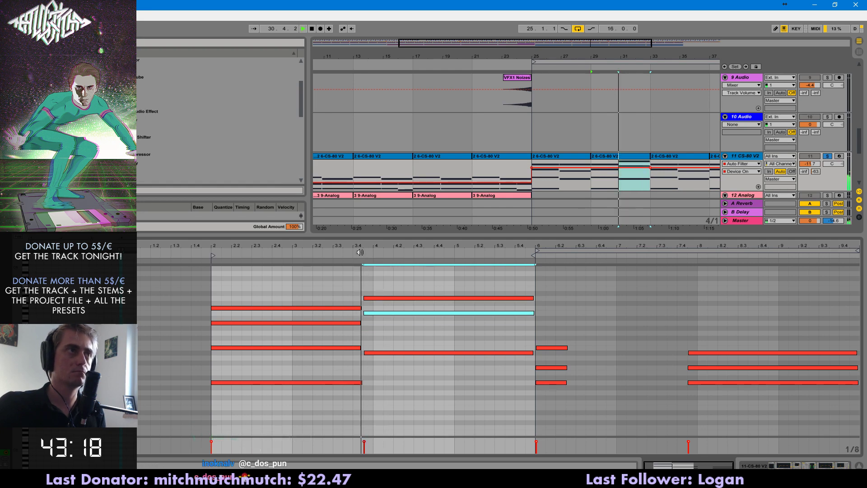
- Listen to the revised CS-80 V2 chords from bar 29, first soloed and then with the full arrangement
left_click(600, 156)
key("space")
key("space")
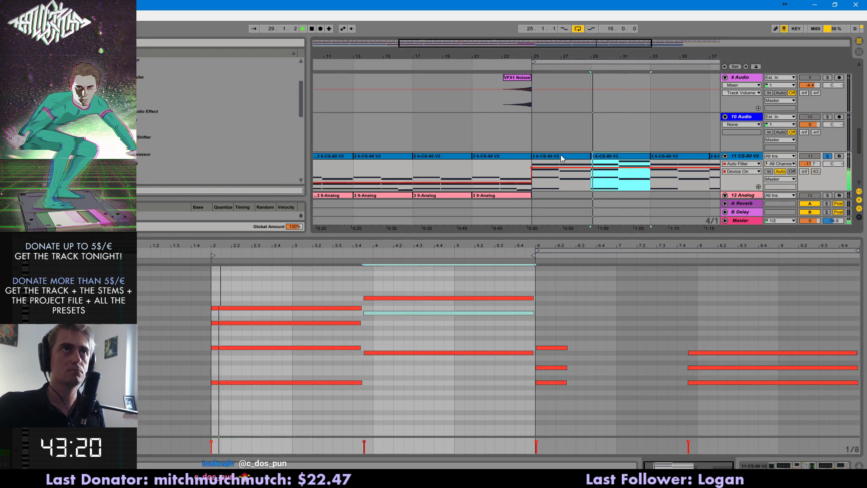
left_click(642, 158)
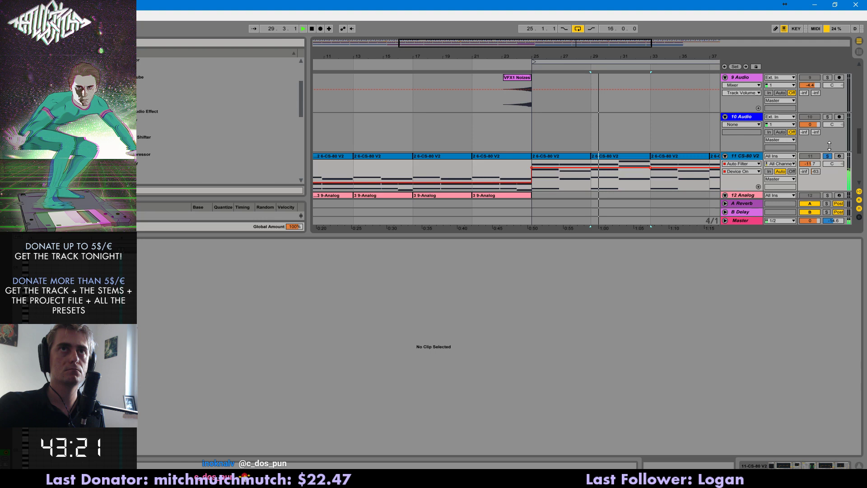
left_click_drag(854, 234, 854, 283)
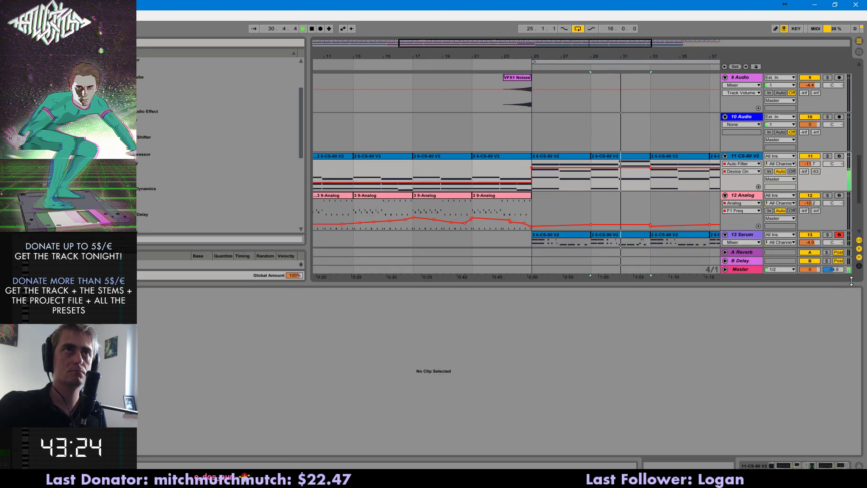
left_click(641, 156)
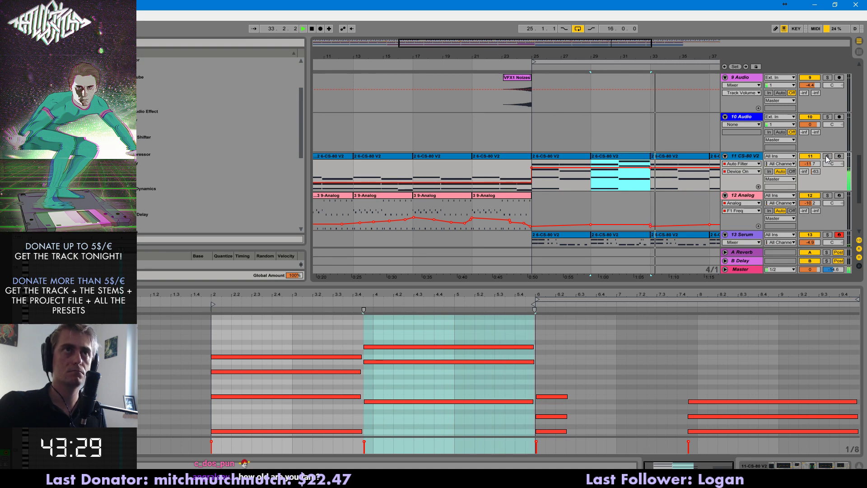
left_click(634, 187)
scroll(639, 221, "down", 2)
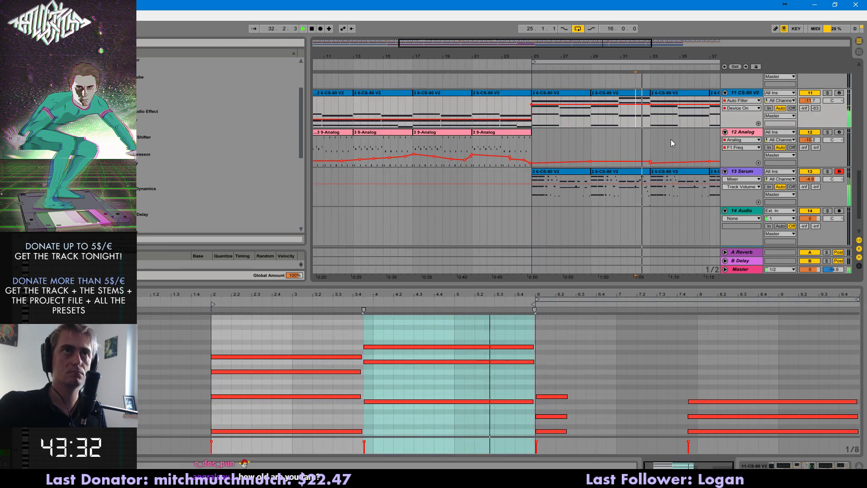
- Remove the first sixteenth of the kick at 32.3 on 1 Audio
left_click_drag(640, 43, 600, 76)
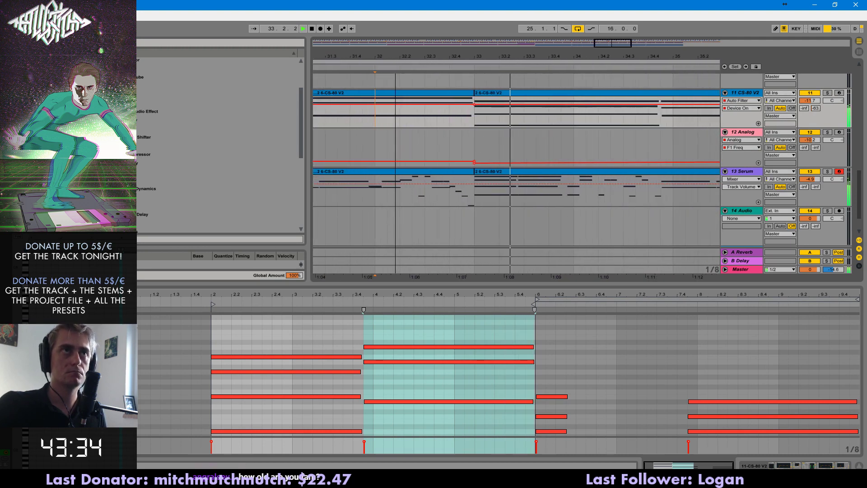
left_click(402, 203)
left_click_drag(858, 201, 857, 84)
key("space")
left_click(434, 108)
key("ctrl+1")
left_click_drag(435, 108, 418, 105)
key("Delete")
left_click(427, 110)
- Copy the kick at 32.2, paste it a sixteenth before 32.3, duplicate it right behind and listen to the fill
key("space")
key("ctrl+2")
key("ctrl+c")
key("ctrl+1")
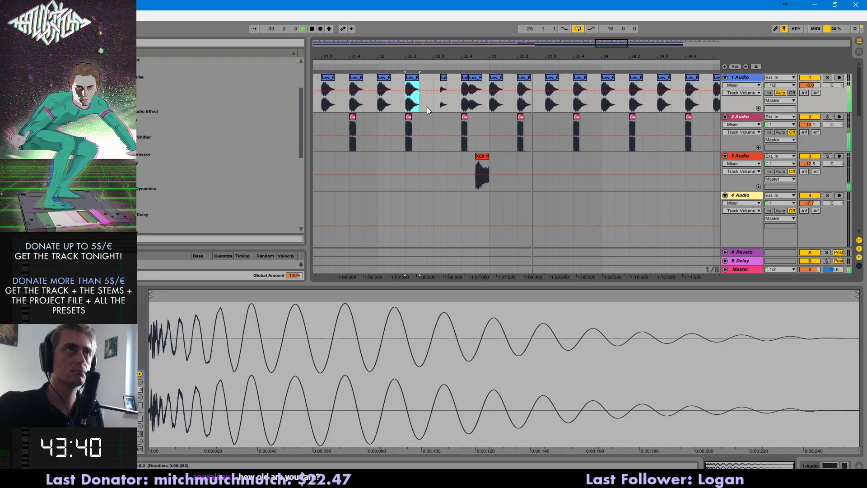
left_click(427, 107)
key("ctrl+v")
key("space")
key("space")
key("ctrl+d")
left_click(423, 105)
key("space")
key("space")
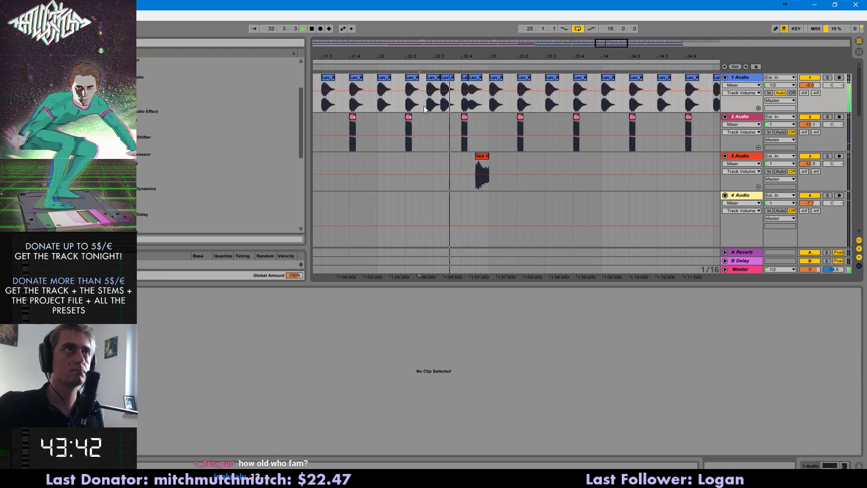
- Shift the second added kick a sixteenth on to 32.3.3, extend its end to 32.4 and listen to the fill
key("space")
left_click_drag(440, 107, 447, 107)
key("ctrl+x")
left_click(446, 107)
key("ctrl+v")
key("space")
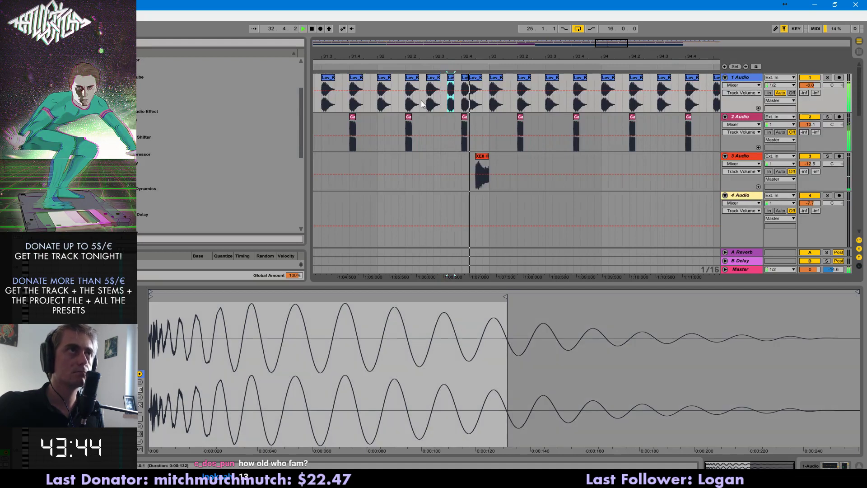
left_click(406, 106)
key("space")
key("space")
left_click_drag(453, 78, 461, 79)
left_click(397, 128)
key("space")
key("space")
- Copy the clip at 32.4 on 2 Audio and paste it again shortly before bar 33
left_click(464, 130)
left_click_drag(464, 128, 471, 127)
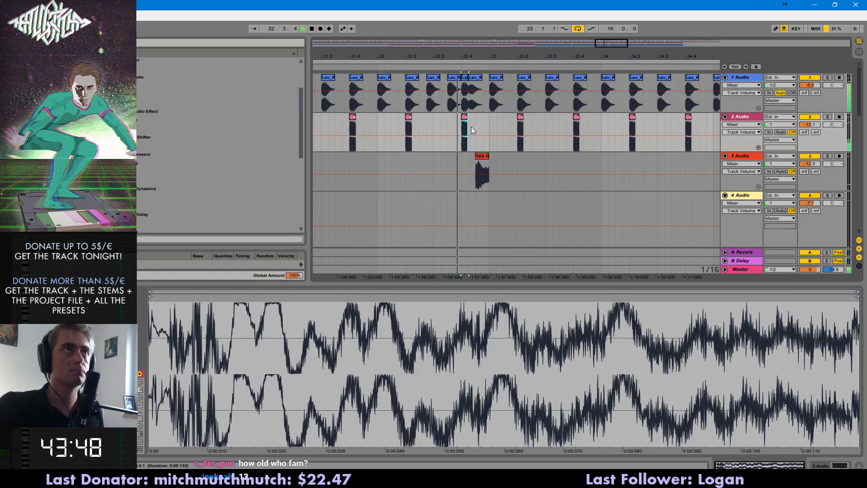
key("ctrl+c")
left_click(479, 124)
key("ctrl+v")
- Duplicate the 1 Audio and 2 Audio drum clips from bars 25 to 33 onto bars 33 to 41
left_click_drag(609, 52, 495, 79)
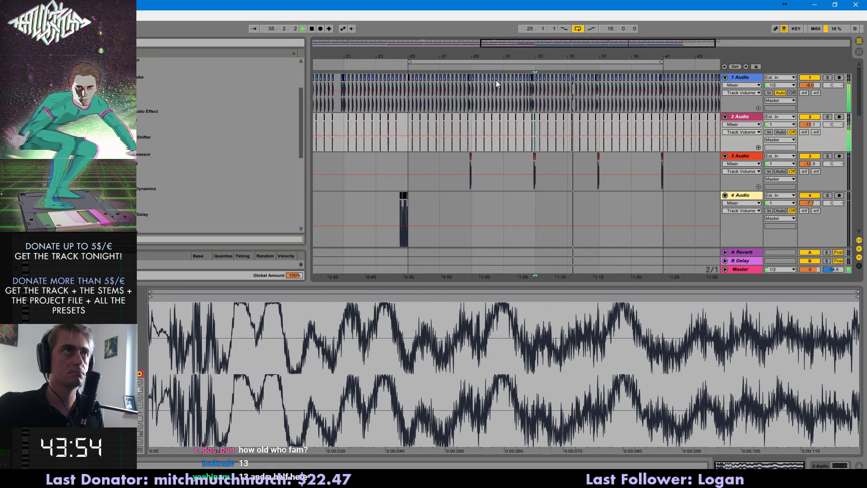
left_click(408, 107, "shift")
key("ctrl+d")
left_click_drag(617, 57, 678, 88)
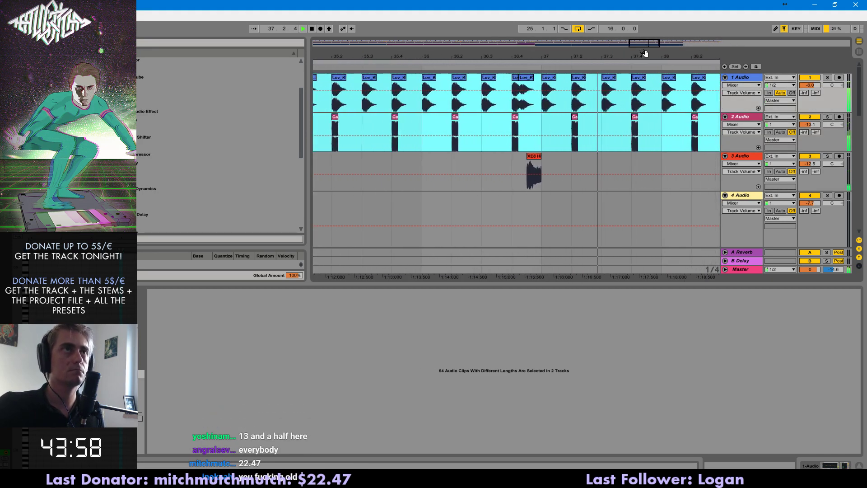
- Paste the copied 2 Audio hit shortly before bar 37 and listen to the passage from 36.4
left_click(534, 145)
key("ctrl+v")
key("space")
left_click(514, 146)
key("space")
key("space")
left_click_drag(622, 51, 555, 28)
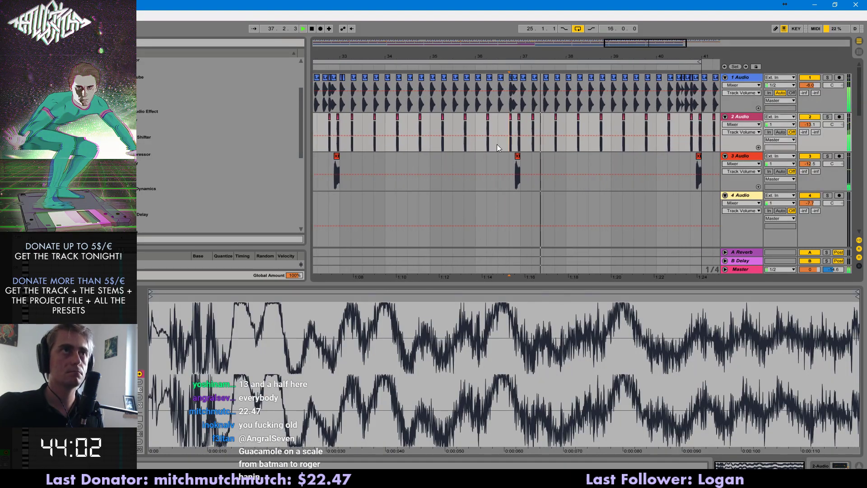
- Undo the hit pasted before bar 37 on 2 Audio, and move the extra hit there to just before bar 39
key("ctrl+z")
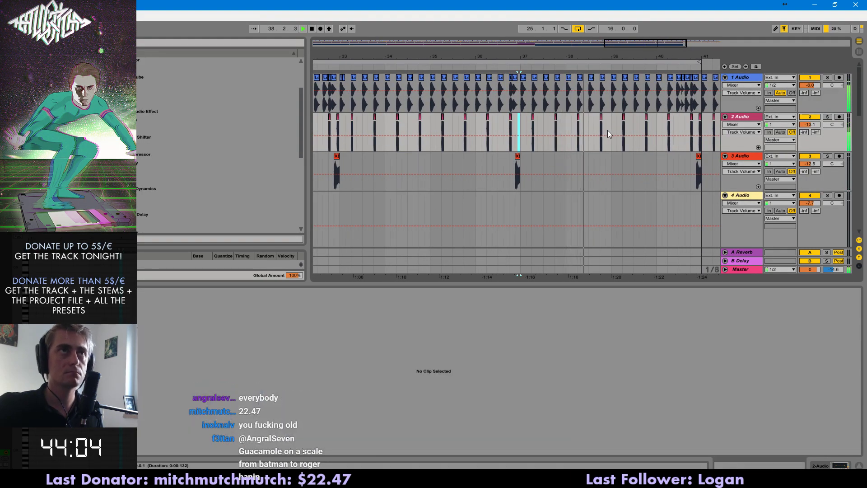
key("ctrl+z")
left_click_drag(521, 129, 514, 131)
key("space")
key("ctrl+x")
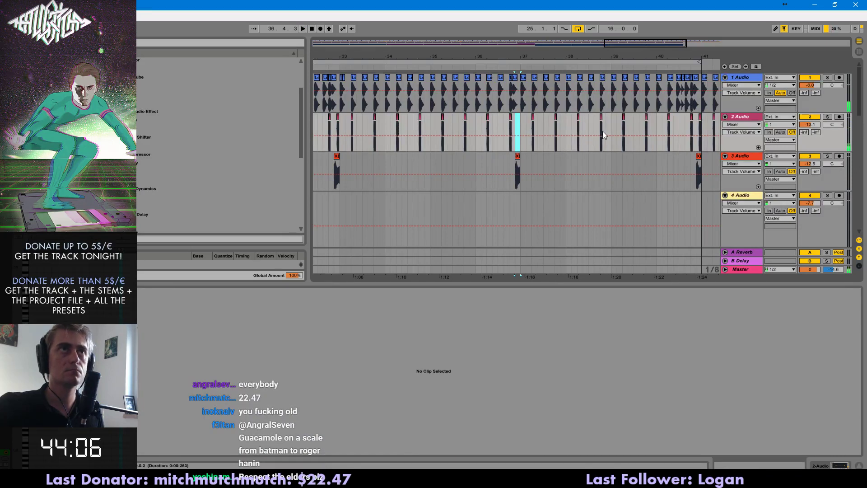
left_click(603, 129)
key("ctrl+v")
key("space")
- Copy bars 37 to 39 of 2 Audio and paste them over bars 33 to 35
key("ctrl+2")
left_click_drag(612, 125, 519, 128)
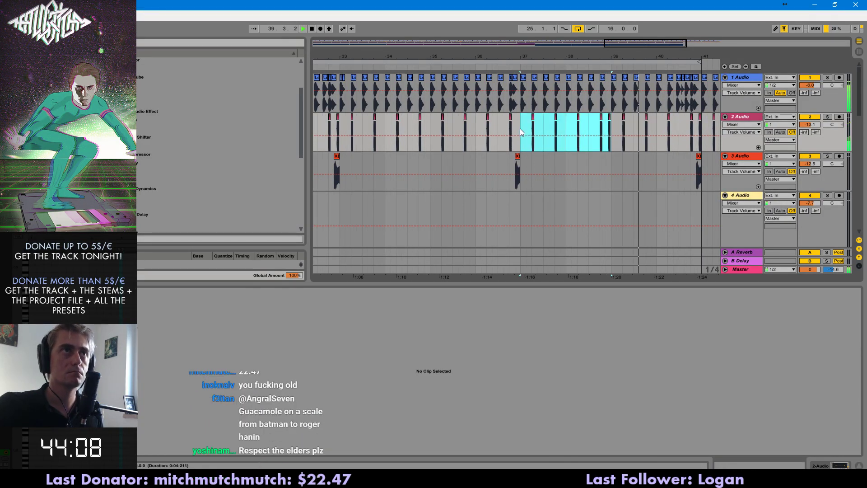
left_click_drag(340, 126, 429, 131)
- Paste the copied two-bar 2 Audio pattern at bars 25, 29 and 37
left_click_drag(390, 57, 567, 49)
left_click_drag(468, 57, 561, 48)
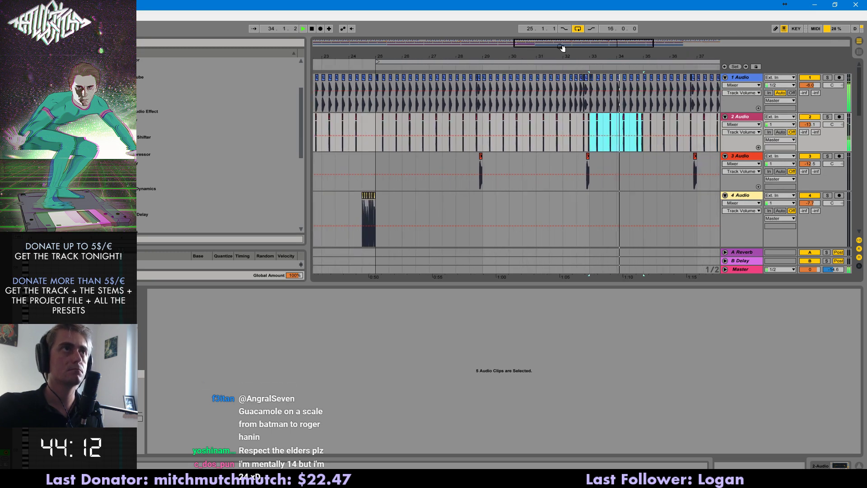
left_click(376, 131)
key("ctrl+v")
left_click(483, 129)
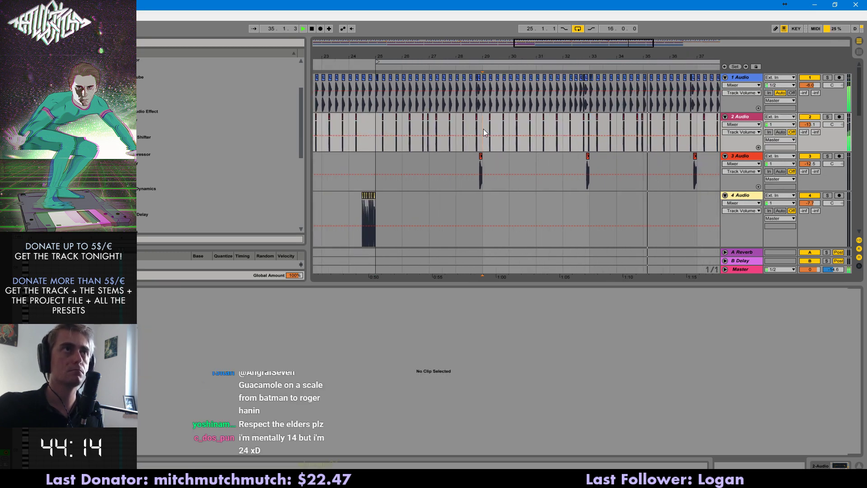
key("ctrl+v")
left_click_drag(622, 49, 634, 105)
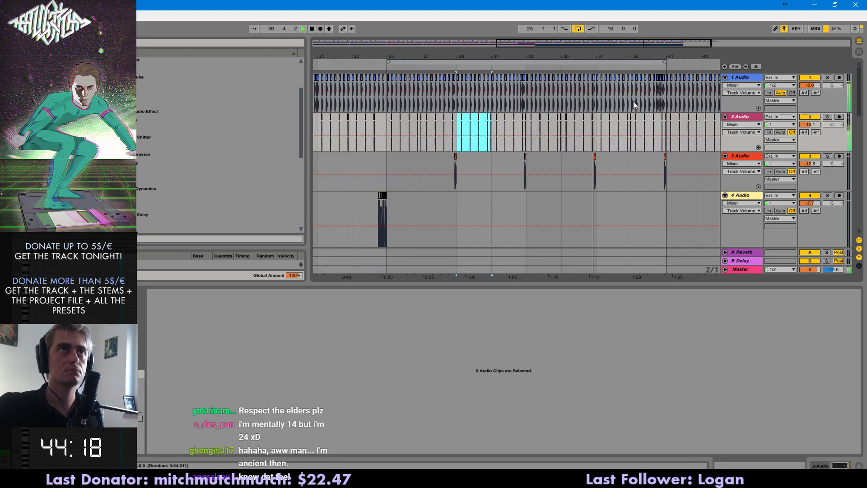
left_click(595, 132)
key("ctrl+v")
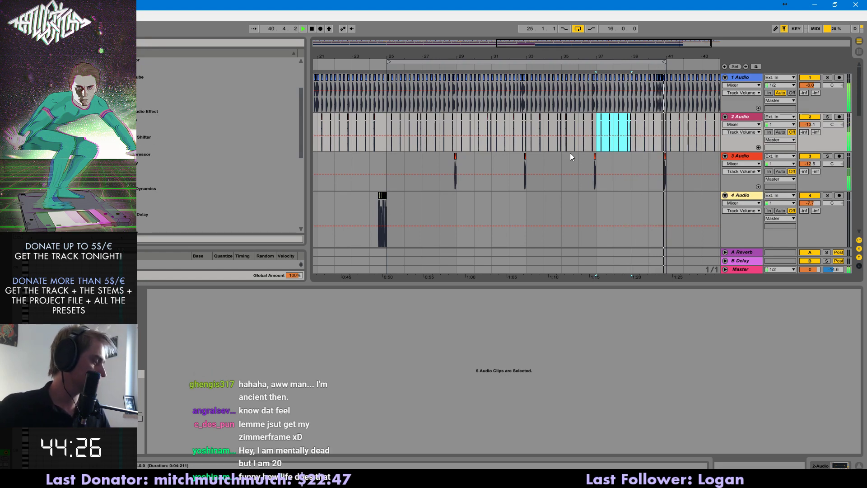
- Listen to the transition from 24.4 and insert a new audio track directly below 3 Audio
left_click(371, 168)
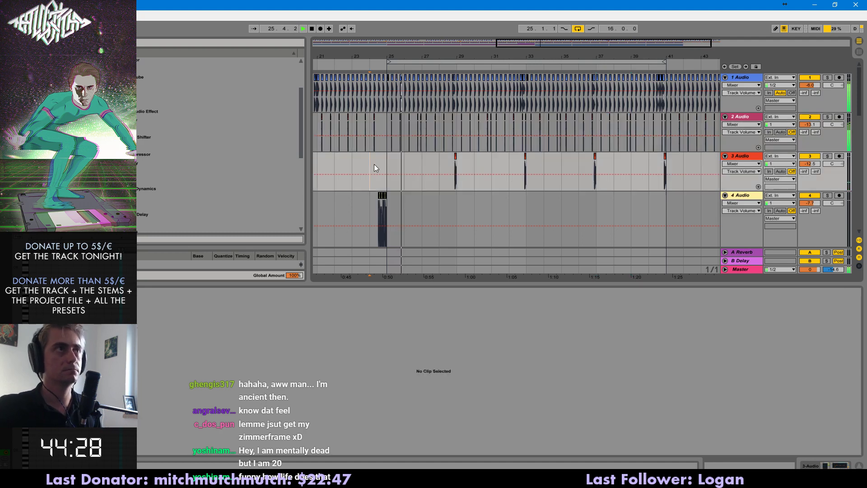
left_click(379, 167)
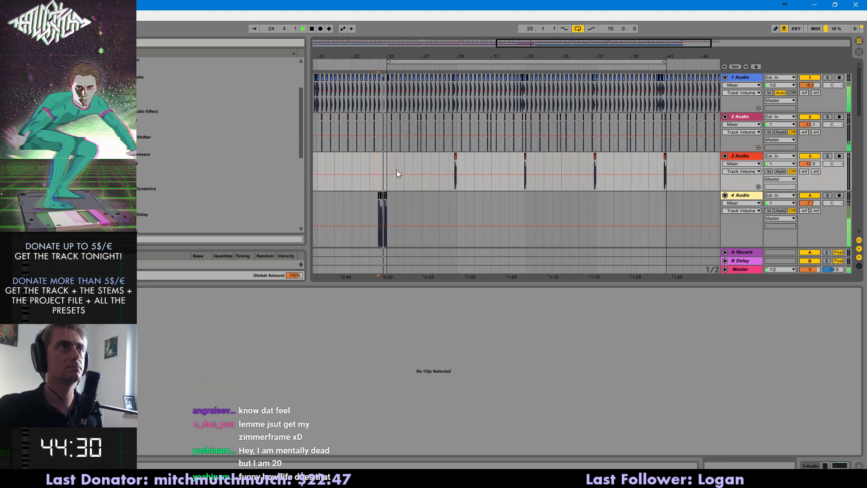
scroll(756, 147, "down", 4)
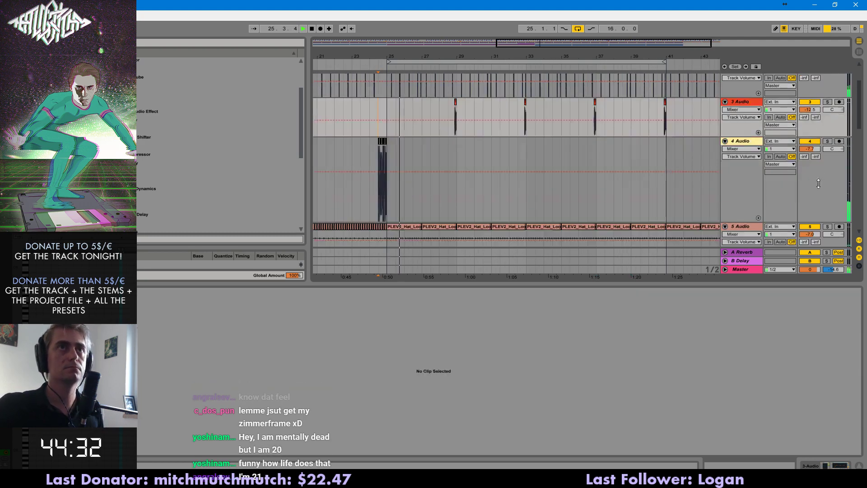
key("ctrl+t")
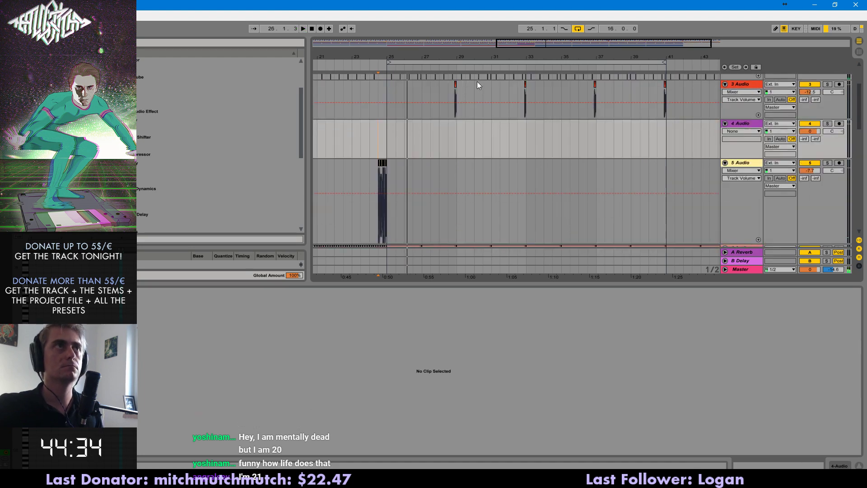
- Search the sample browser for crash sounds and audition several of the results
left_click(525, 95)
key("ctrl+f")
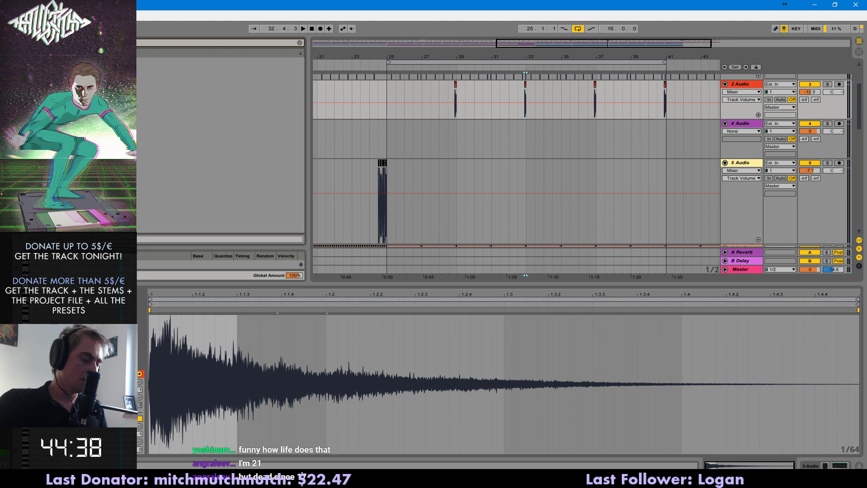
left_click_drag(839, 273, 840, 276)
key("space")
scroll(168, 173, "down", 1)
scroll(160, 131, "up", 2)
left_click(159, 122)
scroll(184, 161, "down", 4)
key("Down")
key("Down")
key("Down")
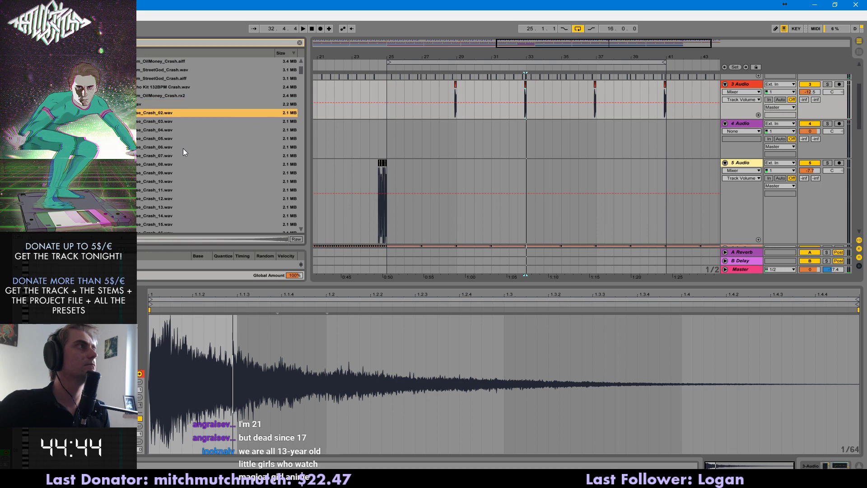
left_click(177, 164)
key("Down")
key("Down")
left_click(175, 87)
left_click(177, 96)
key("Down")
scroll(168, 103, "down", 5)
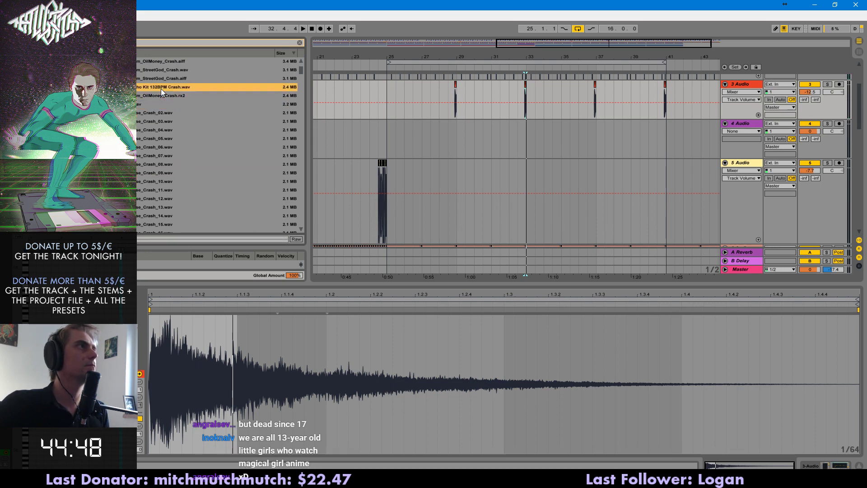
scroll(177, 92, "up", 3)
- Place the StreetGod_Crash.aiff sample on 4 Audio at bar 25, trim it to about one bar and show the track's fades
left_click_drag(171, 95, 387, 144)
left_click_drag(456, 124, 403, 125)
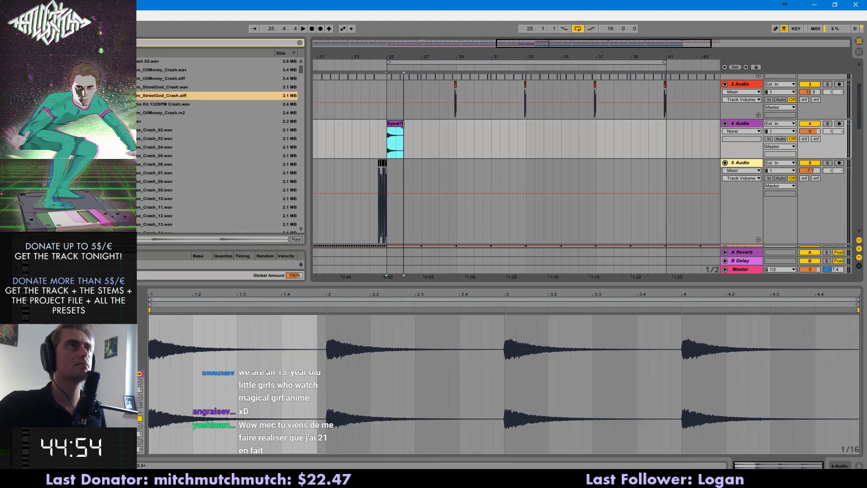
left_click(752, 131)
left_click(750, 144)
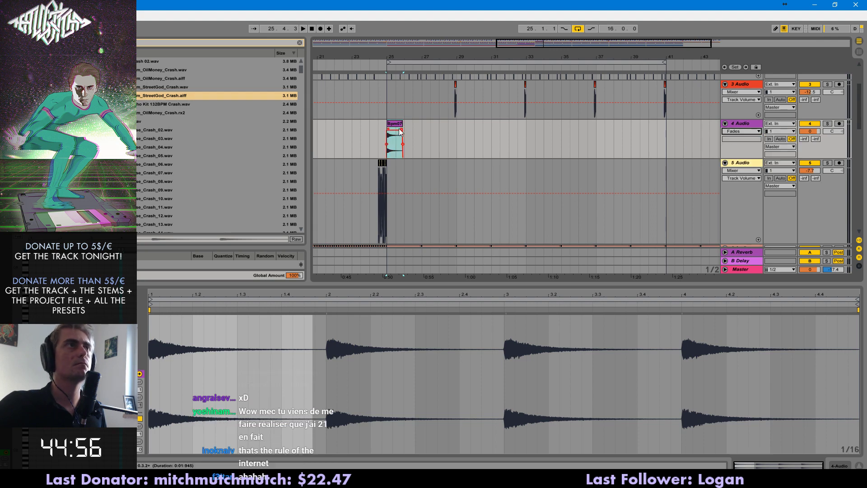
- Listen to the crash from just before bar 25 and set the 4 Audio volume to -7.4
left_click(381, 135)
key("space")
left_click_drag(819, 131, 811, 126)
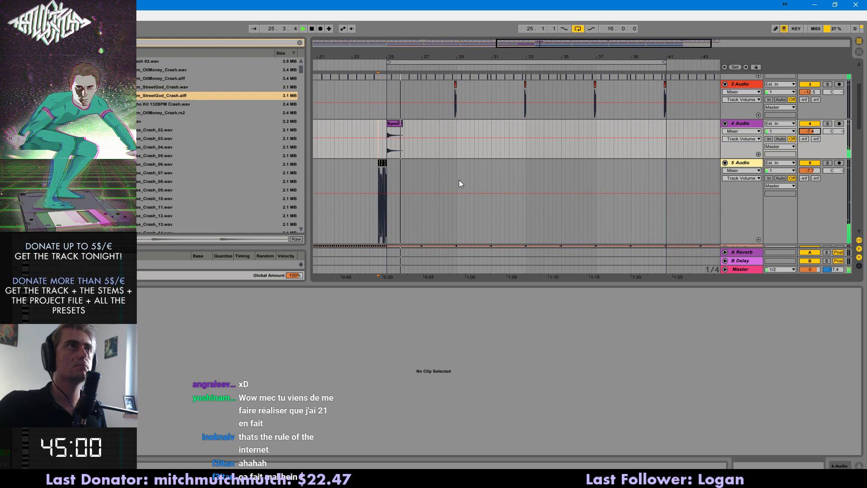
- Duplicate bars 25 to 33 of 4 Audio so the crash repeats at bar 33
left_click(396, 123)
left_click(528, 131, "shift")
key("ctrl+d")
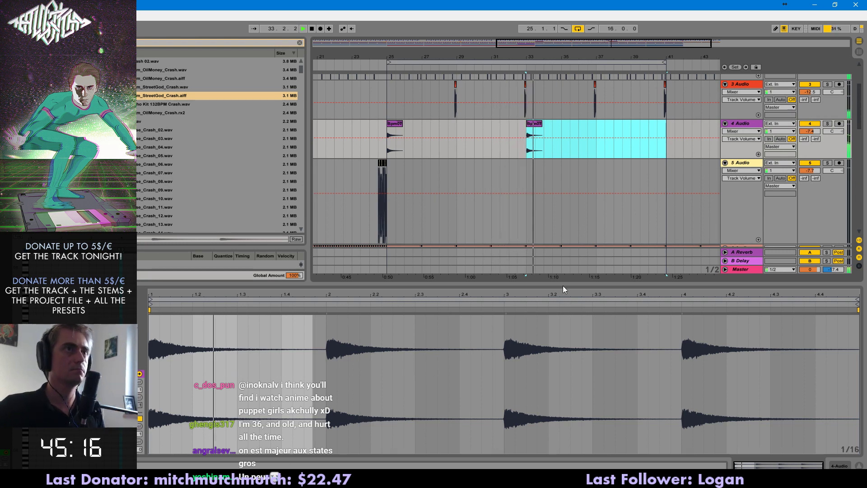
- Copy the first half bar of the bar 33 crash to 32.3 on 4 Audio, reverse it and listen
left_click_drag(565, 282, 565, 364)
key("ctrl+1")
key("space")
left_click_drag(526, 154, 536, 151)
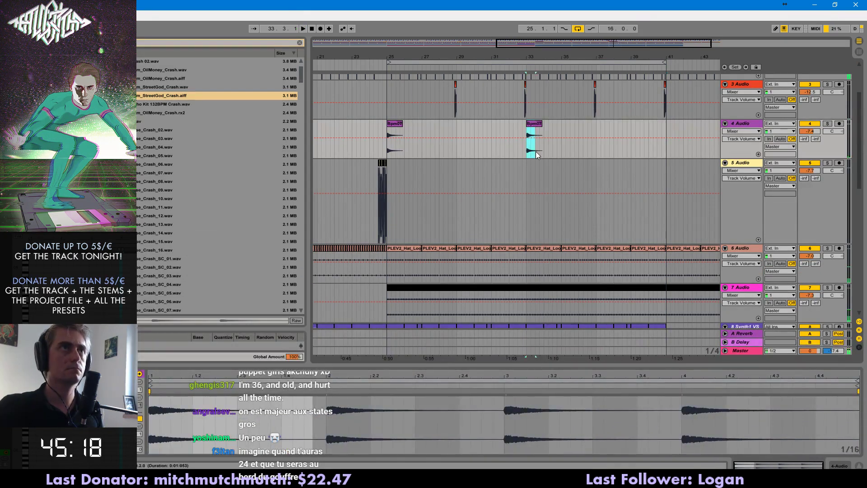
left_click(516, 155)
key("ctrl+v")
key("space")
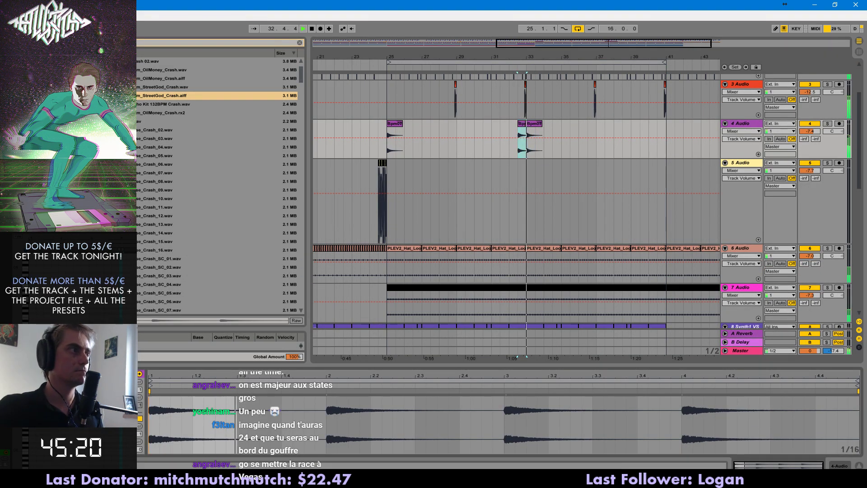
key("r")
key("space")
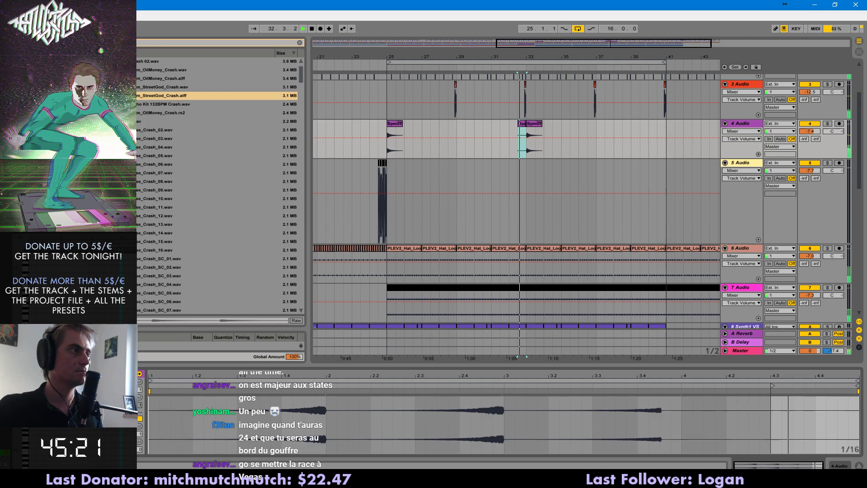
- Replace the crash at bar 33 with a fresh copy of the bar 25 crash and listen to it
left_click(534, 124)
key("Delete")
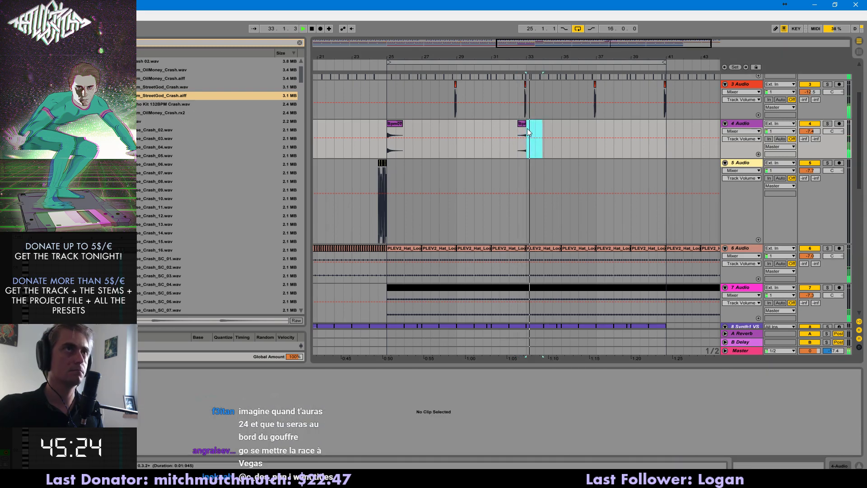
left_click(520, 126)
left_click(392, 123)
key("ctrl+c")
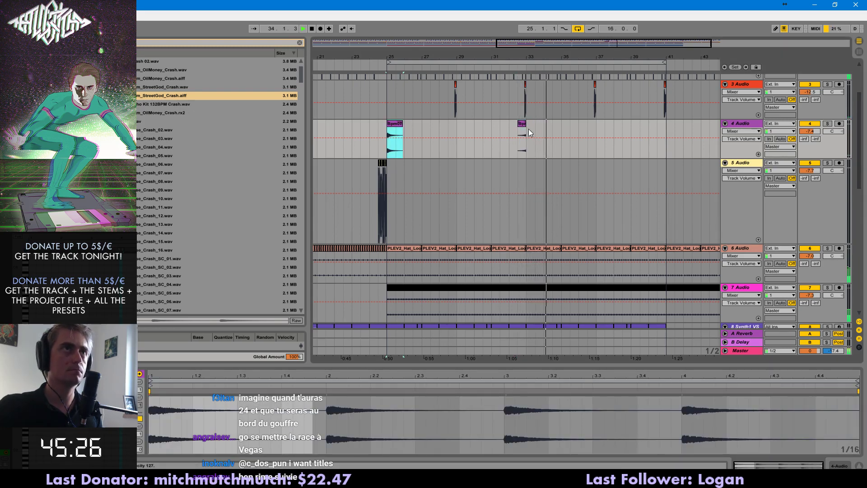
left_click(529, 128)
key("ctrl+v")
key("space")
key("space")
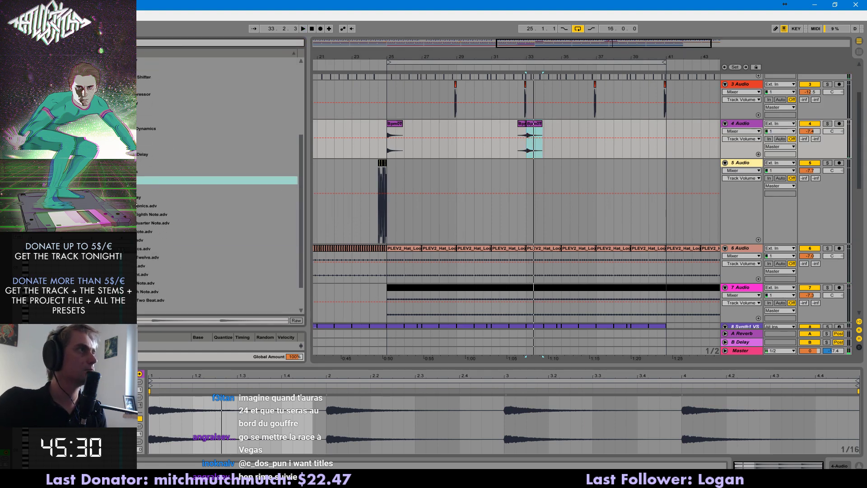
- Add a Simple Delay to 4 Audio, adjust its dry/wet and feedback, and add an EQ Eight after it
left_click_drag(132, 197, 197, 445)
key("space")
left_click(28, 433)
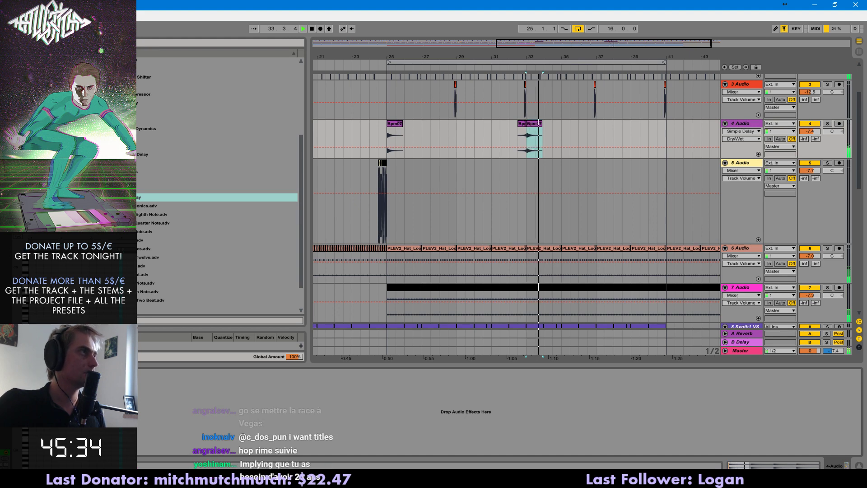
left_click(27, 434)
scroll(151, 111, "up", 5)
double_click(143, 68)
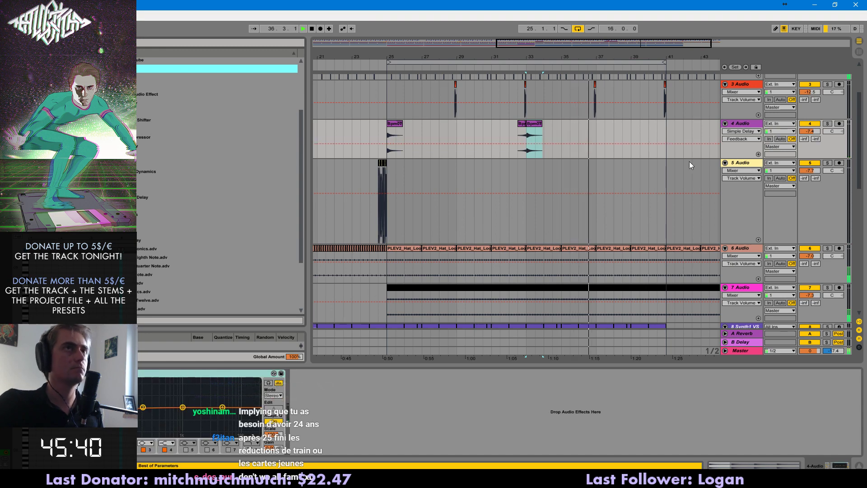
- Duplicate the 4 Audio crashes from bars 25 to 33 onto bars 33 to 41, and duplicate the whole track
left_click_drag(526, 135, 374, 139)
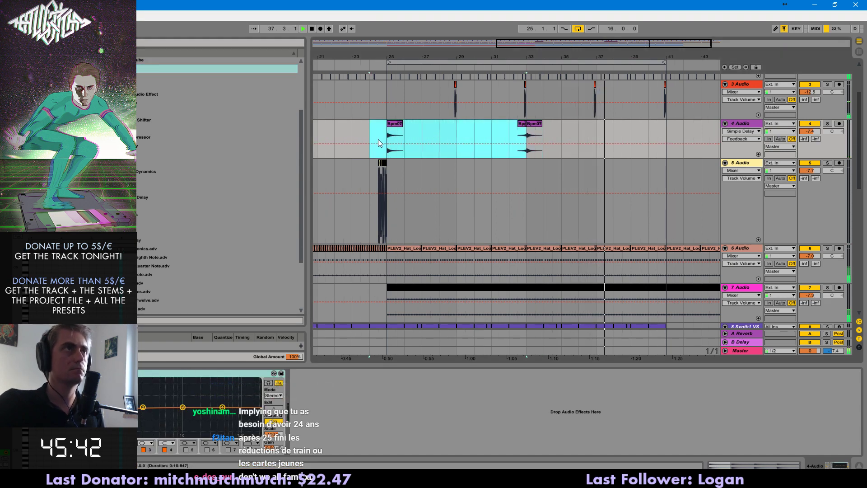
key("ctrl+d")
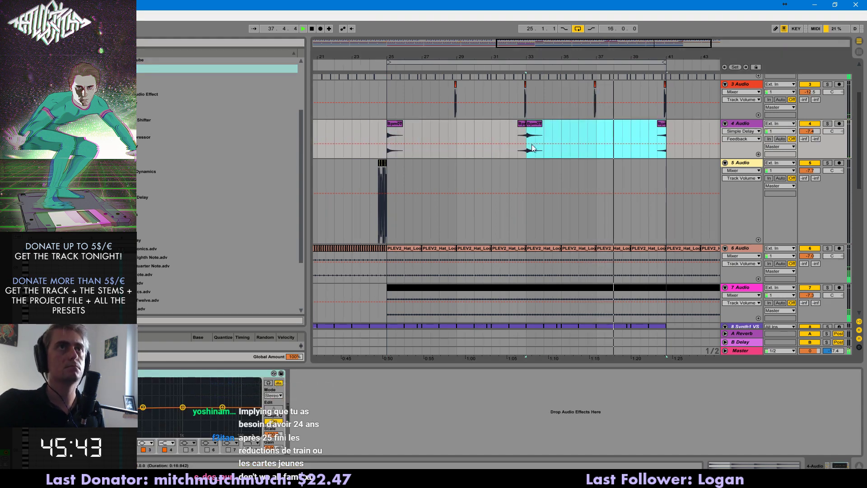
left_click(744, 124)
key("ctrl+d")
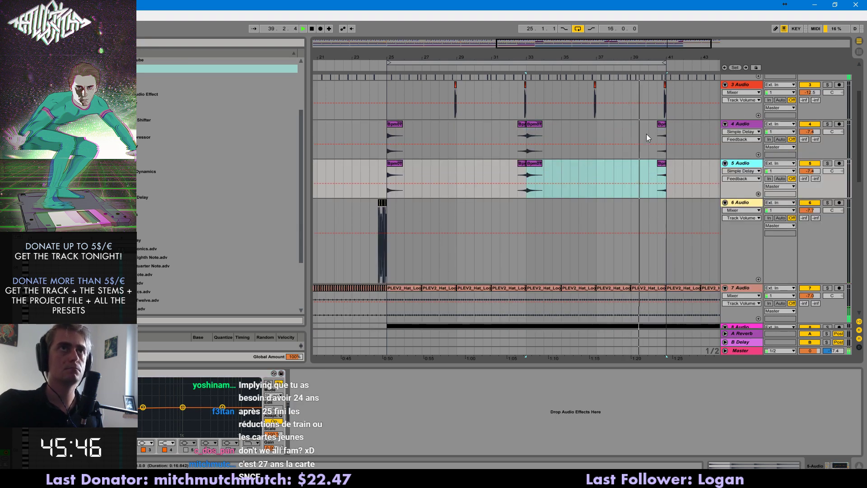
- Delete the reversed crashes before bars 41 and 33 from 4 Audio
left_click_drag(638, 135, 692, 138)
key("Delete")
left_click_drag(525, 138, 510, 138)
key("Delete")
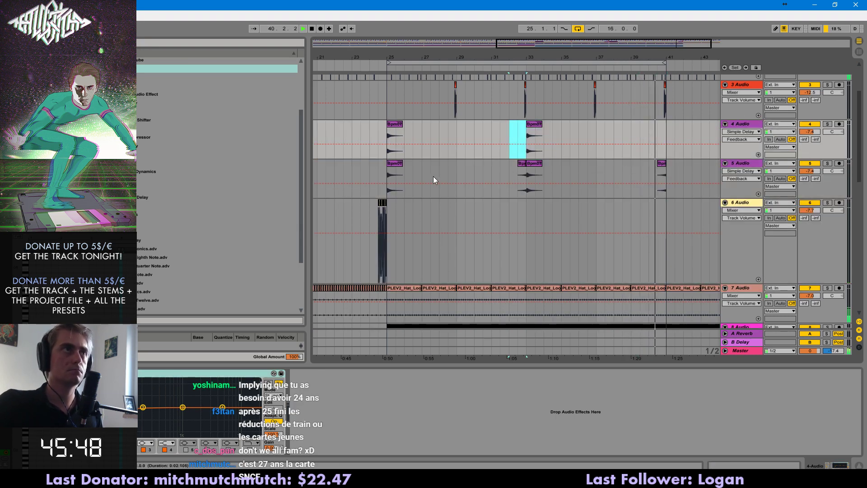
- Delete the forward crashes at bars 25 and 33 from 5 Audio
left_click_drag(432, 176, 371, 175)
key("Delete")
left_click_drag(526, 176, 562, 175)
key("Delete")
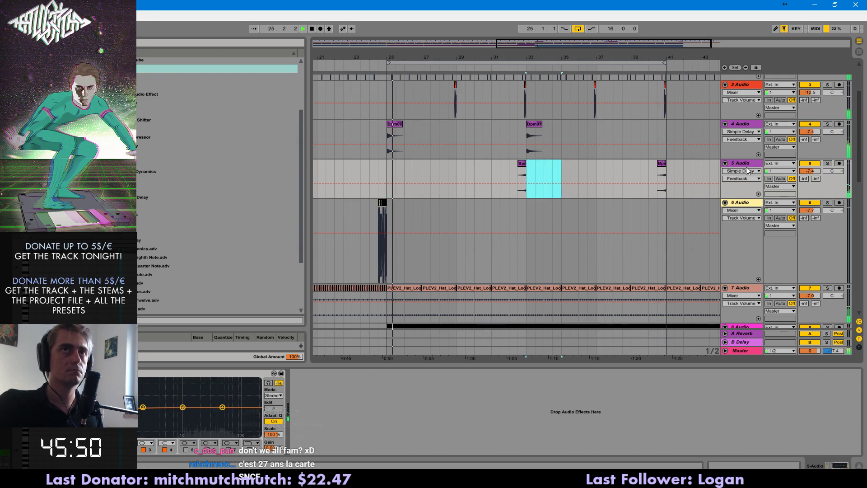
- Switch off the Simple Delay on 5 Audio and set the track volume to -1.9 while listening to the reversed crash before bar 41
left_click(250, 394)
left_click(9, 373)
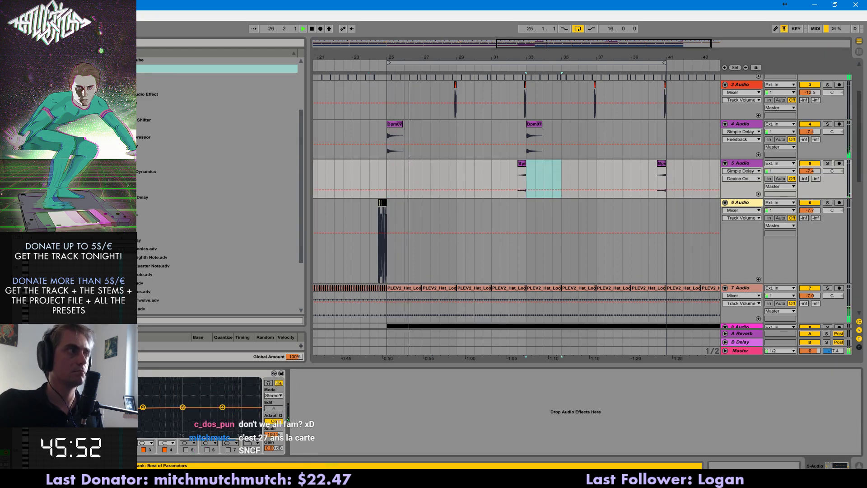
left_click(659, 181)
key("space")
key("space")
left_click_drag(812, 172, 812, 170)
key("space")
key("space")
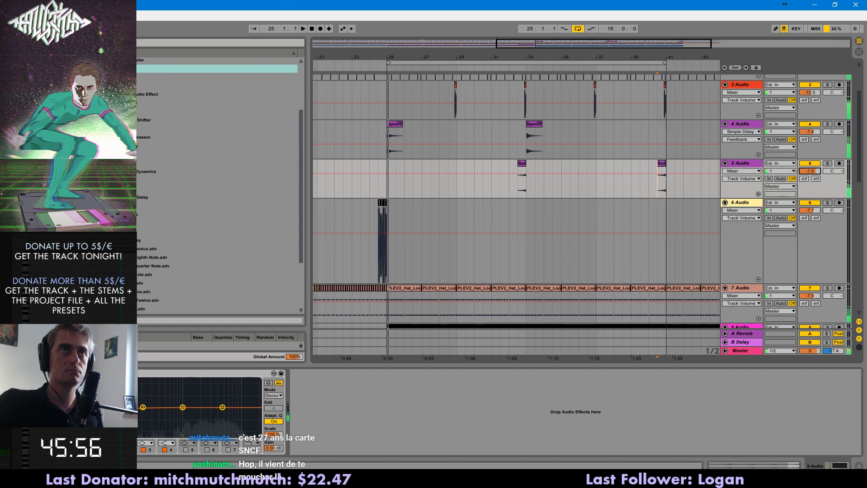
- Listen to the loop's start and replay the transition into bar 25 from about 24.3
key("space")
key("space")
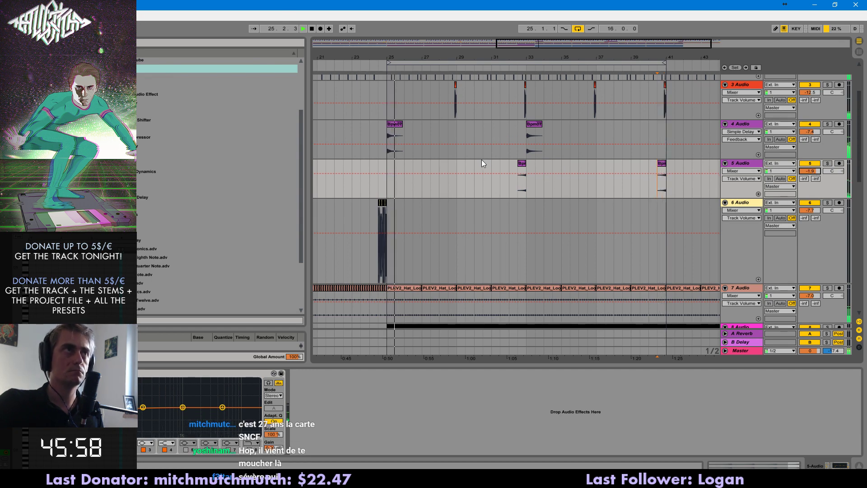
left_click(376, 188)
key("space")
key("space")
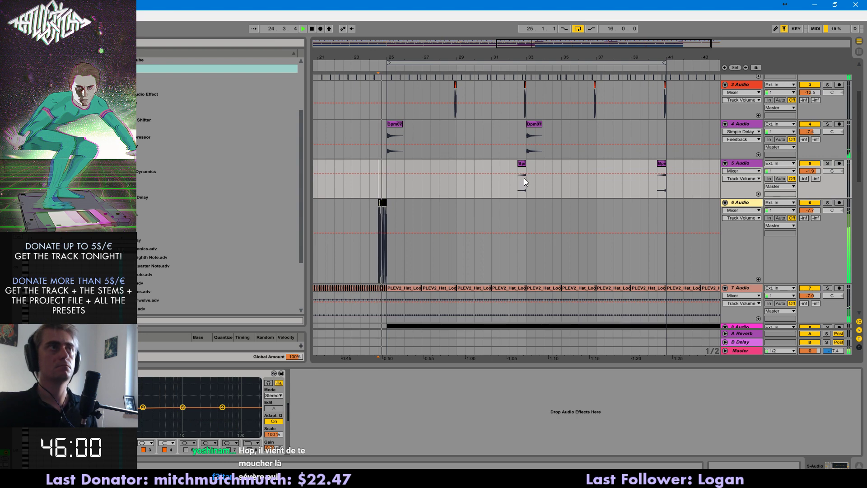
- Lower the track volume of 6 Audio to -9.0 while the loop plays
left_click(765, 199)
scroll(765, 207, "up", 1)
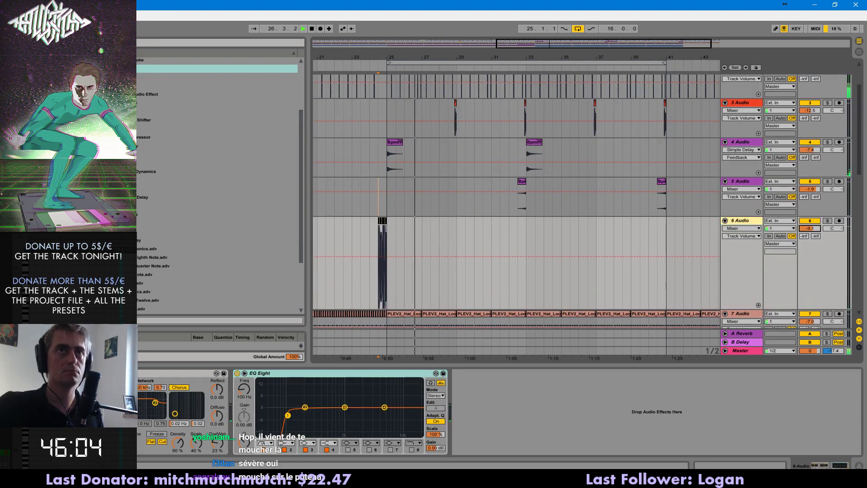
scroll(719, 285, "down", 1)
- Bring up the 15 Serum track's device chain to examine its compressor and EQ Eight during playback
scroll(670, 268, "down", 8)
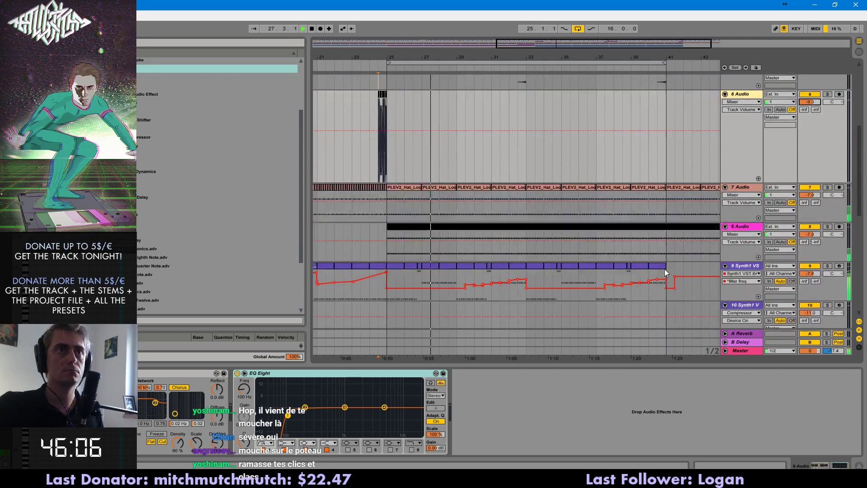
scroll(688, 271, "down", 7)
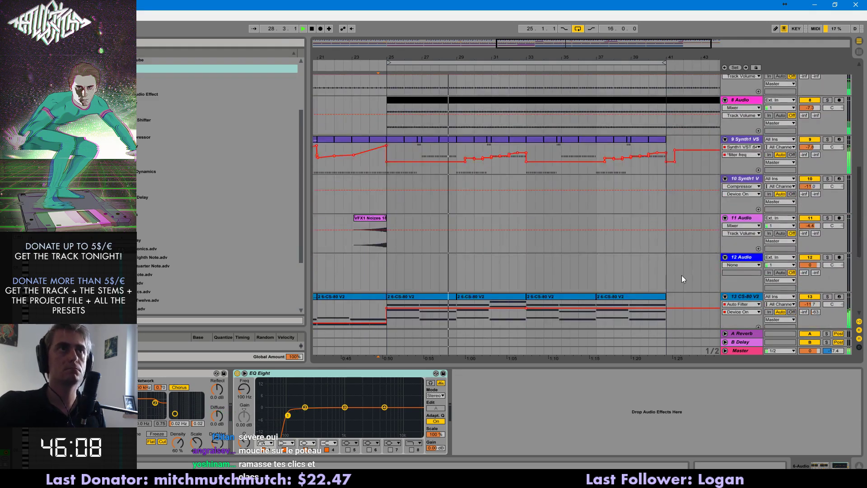
scroll(645, 278, "down", 3)
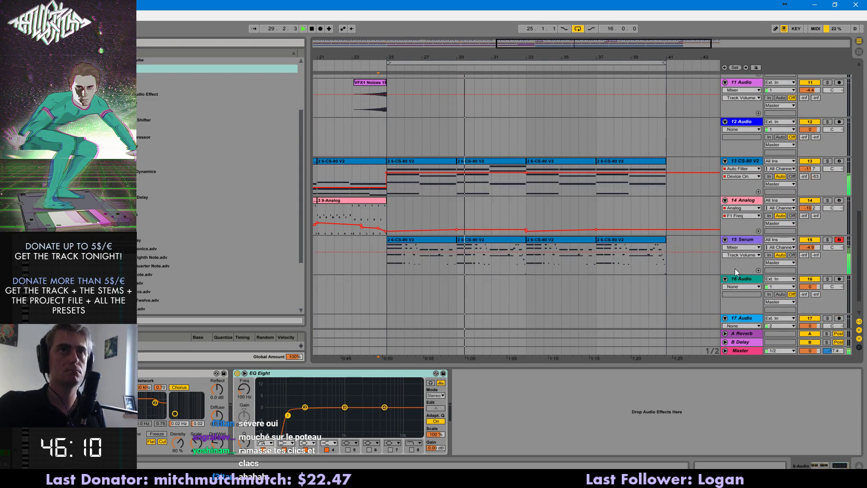
left_click(741, 242)
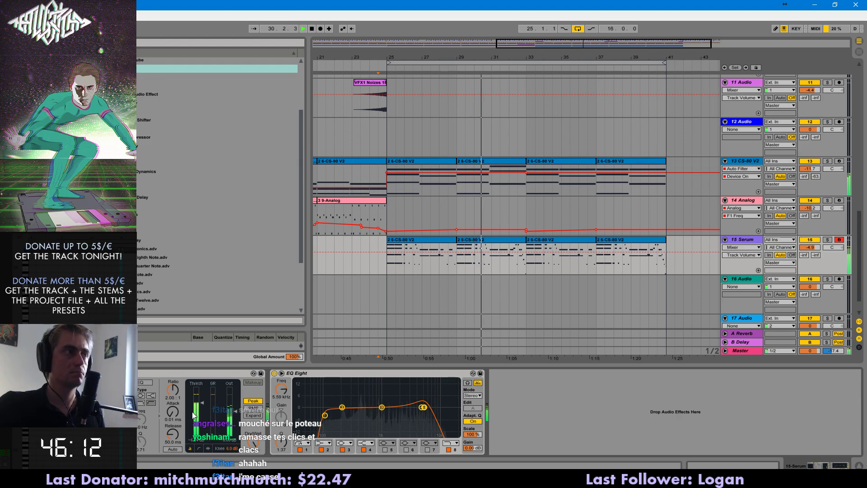
- Open the 9 Synth1 clip just before bar 33 to view its MIDI notes
scroll(542, 229, "up", 7)
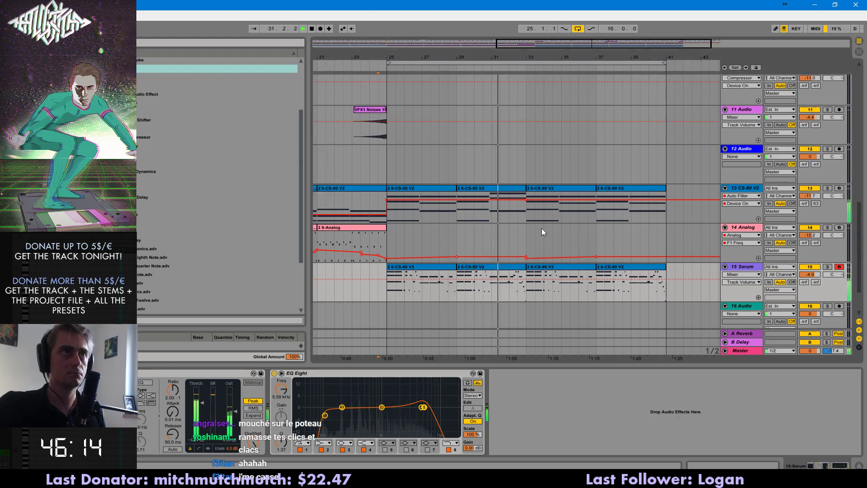
scroll(531, 248, "up", 3)
left_click(518, 203)
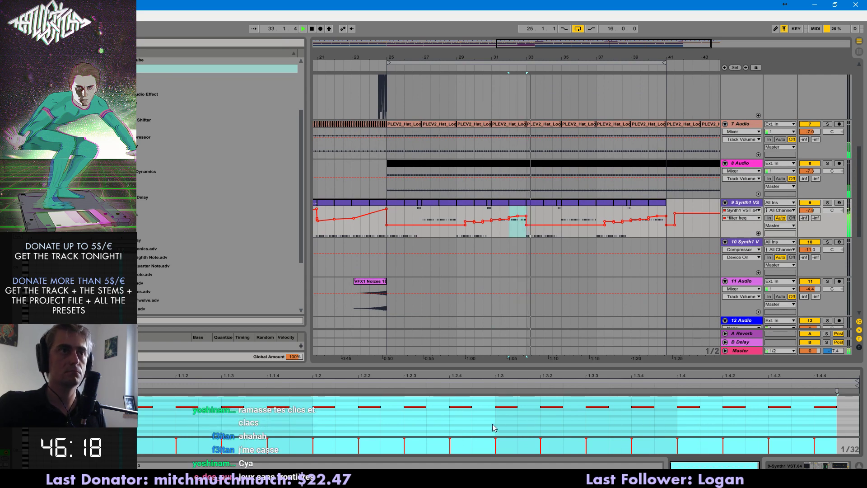
- Raise the notes at 1.3, 1.3.4 and 1.4.3 by an octave in the 9 Synth1 clip at bar 32
left_click_drag(492, 423, 512, 397)
key("shift+Up")
left_click(490, 385)
key("space")
left_click(646, 434)
key("shift+Up")
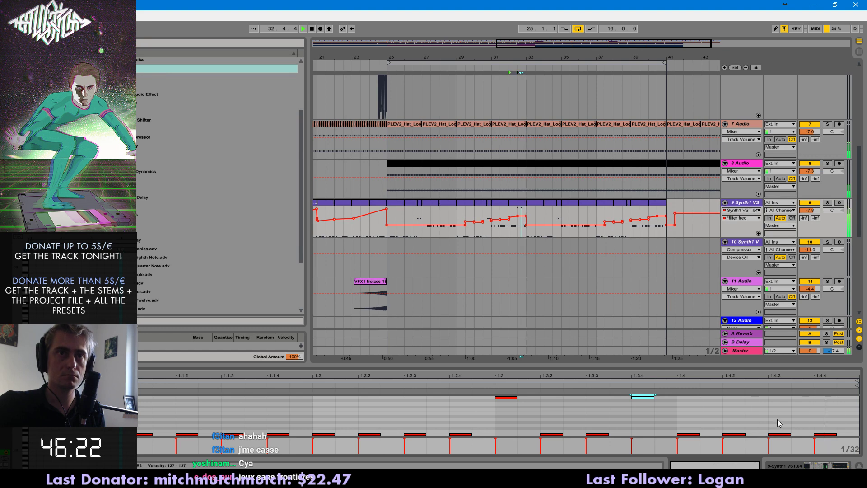
left_click(779, 434)
key("shift+Up")
left_click(646, 381)
key("space")
key("space")
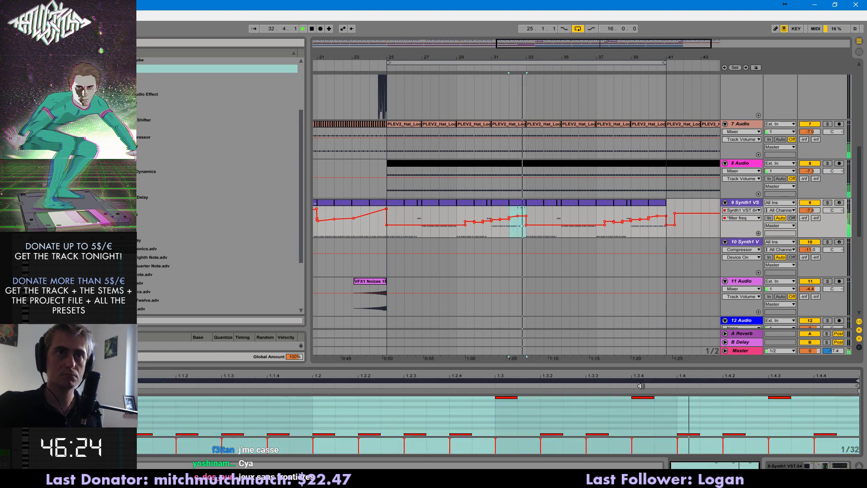
- Duplicate the clips in bars 25–33 of the 9 Synth1 track onto bars 33–41
left_click(522, 203)
left_click(399, 202, "shift")
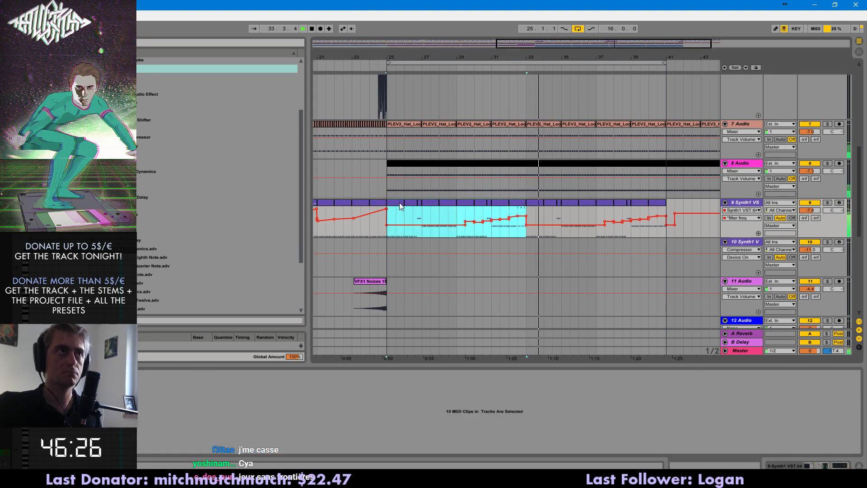
key("ctrl+d")
- Add an Auto Pan effect to the end of the 8 Audio track's device chain
scroll(568, 208, "up", 1)
scroll(568, 207, "up", 1)
left_click(809, 196)
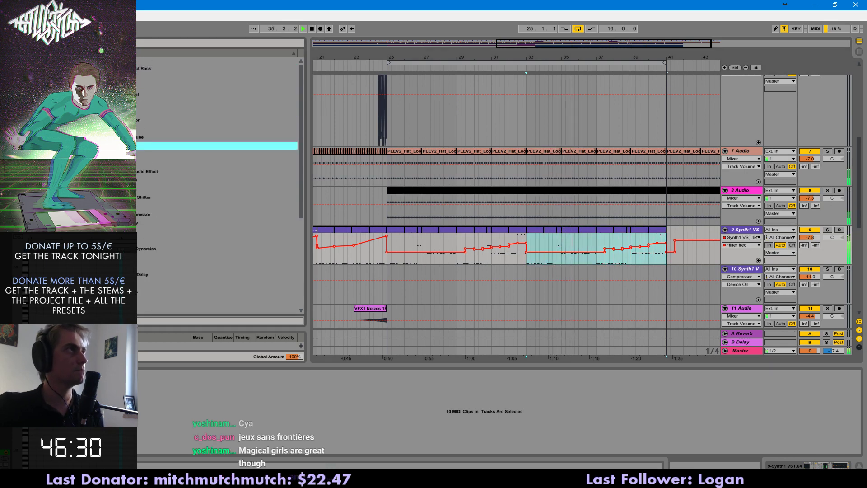
left_click(657, 204)
left_click_drag(554, 375, 565, 213)
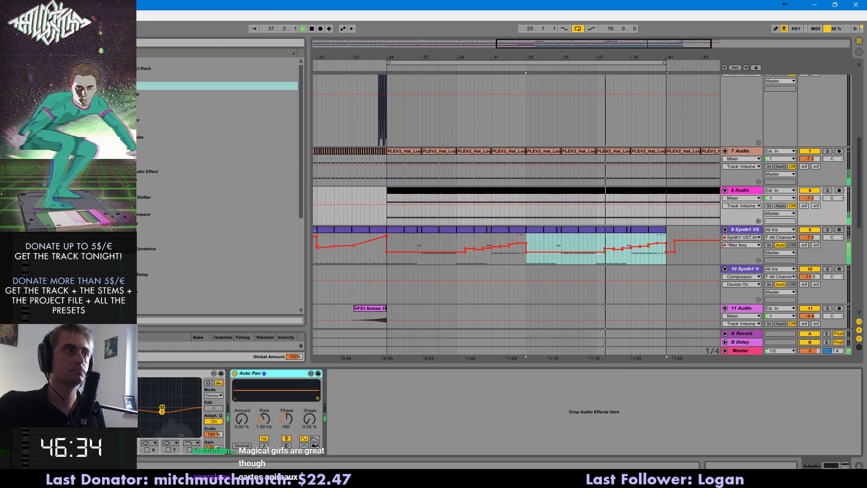
- Sync the Auto Pan rate to tempo at 8, solo the 8 Audio track and set the amount to 64.3%
left_click(264, 446)
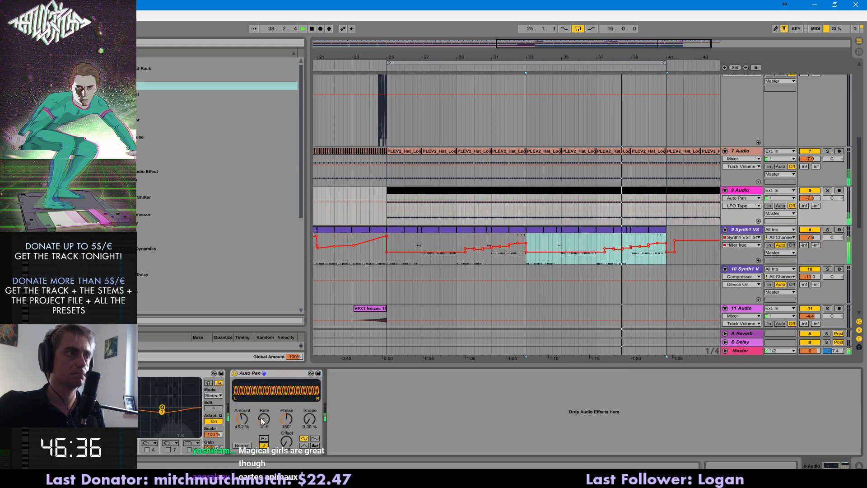
left_click_drag(261, 421, 265, 380)
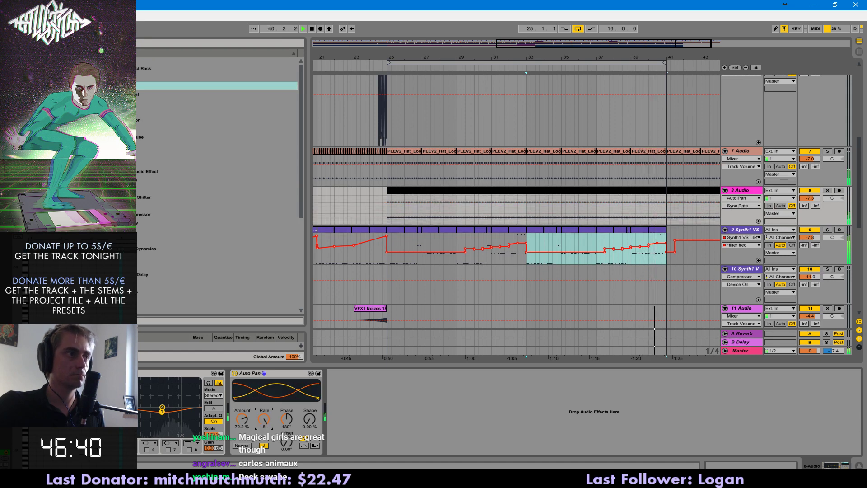
left_click(828, 190)
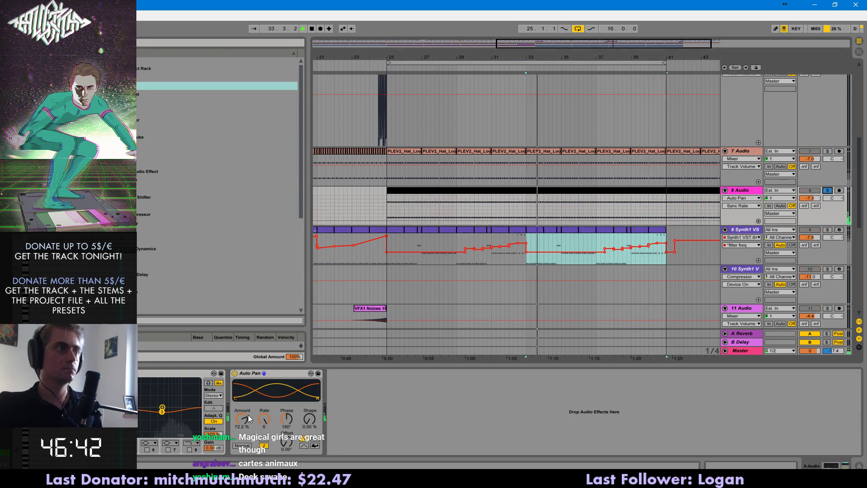
left_click_drag(249, 418, 249, 422)
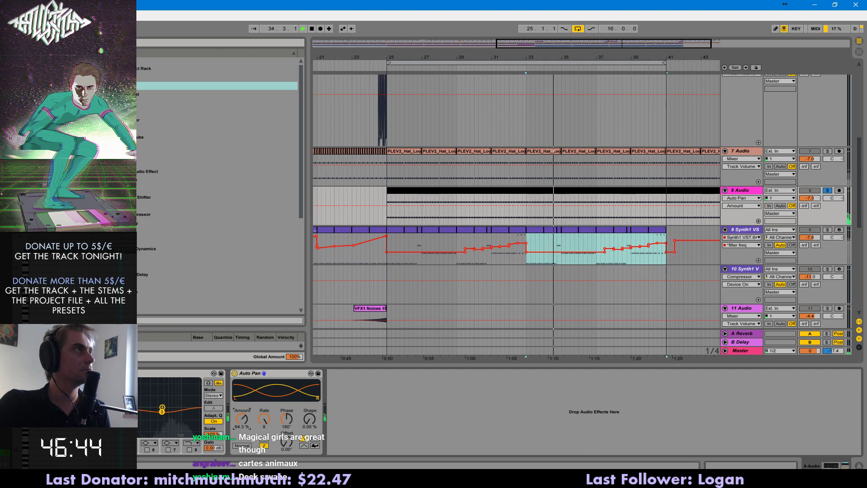
- Add a Reverb to the 8 Audio track, move its EQ Eight behind the Reverb, and unsolo the track
left_click_drag(217, 300, 534, 465)
left_click_drag(185, 373, 657, 385)
left_click(828, 190)
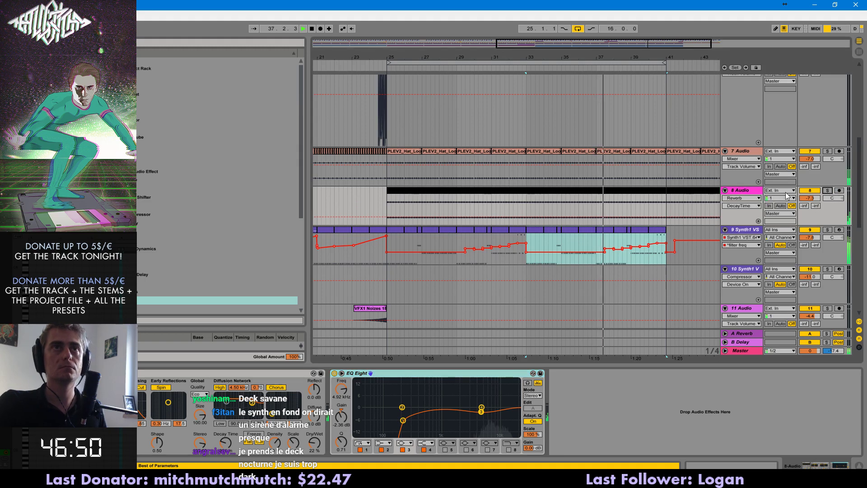
left_click(754, 190)
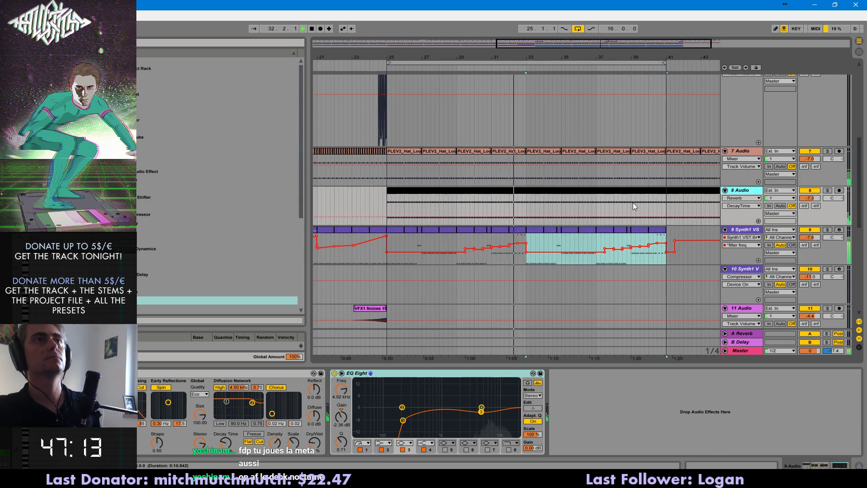
- Insert a new audio track directly below the 9 Synth1 track
scroll(551, 251, "down", 3)
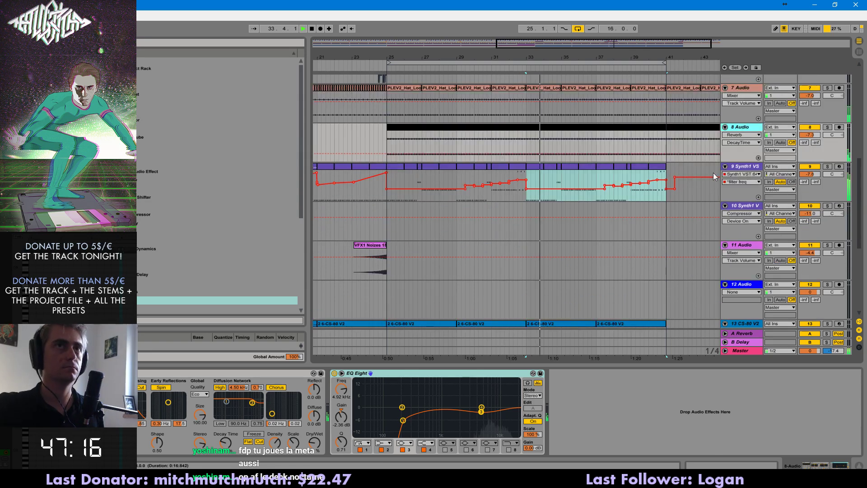
left_click(752, 167)
key("ctrl+t")
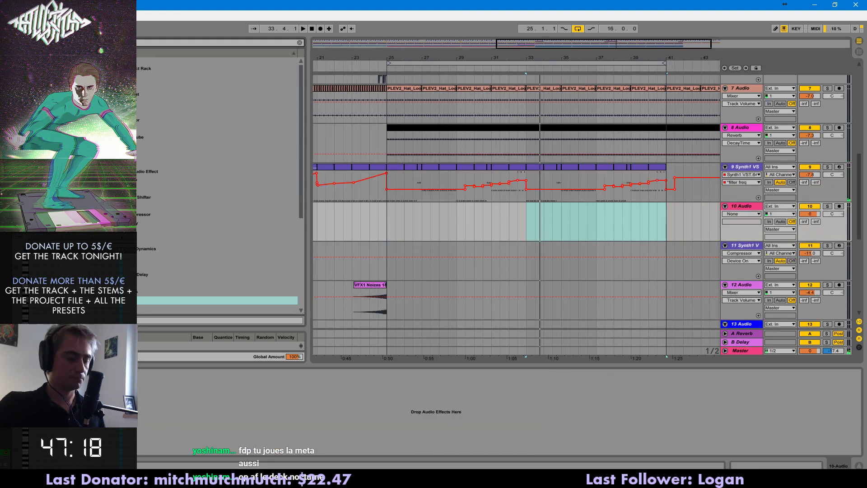
left_click(40, 131)
- Listen to the 16 Serum part from bar 32 into bar 33
scroll(594, 245, "down", 5)
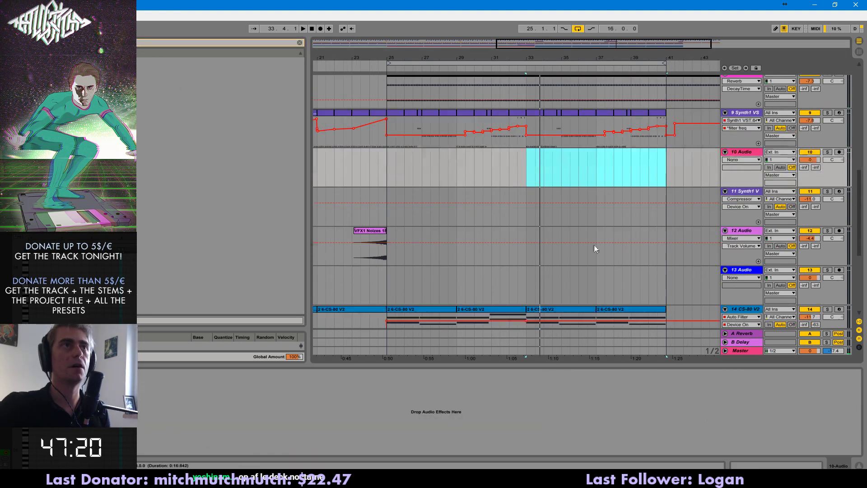
scroll(617, 280, "down", 6)
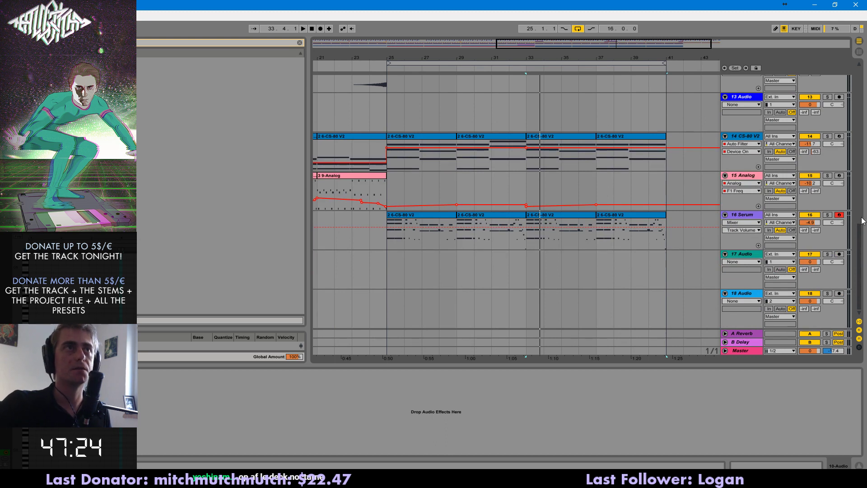
mouse_move(540, 245)
left_mouse_down()
mouse_move(281, 243)
mouse_move(389, 232)
mouse_move(540, 244)
left_mouse_up()
left_click(510, 239)
key("space")
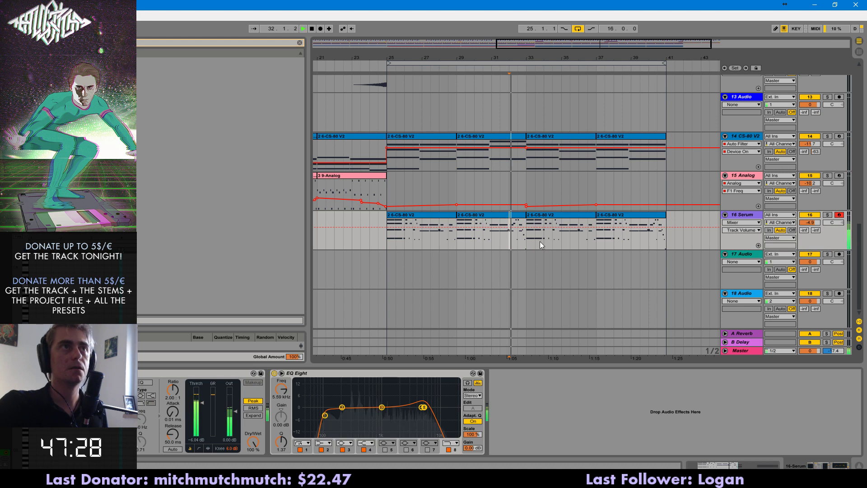
left_click(752, 214)
key("space")
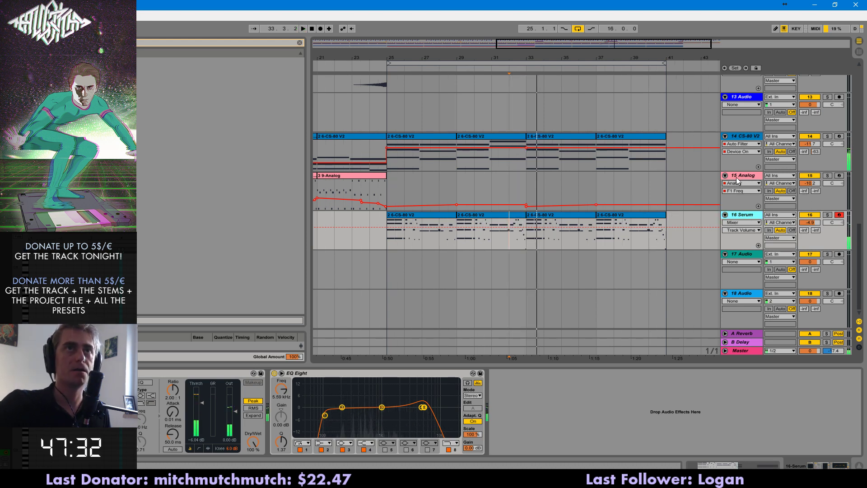
- Insert an empty MIDI clip on the 15 Analog track spanning bars 33–41
left_click_drag(528, 189, 668, 187)
right_click(640, 174)
left_click(655, 242)
left_click(509, 187)
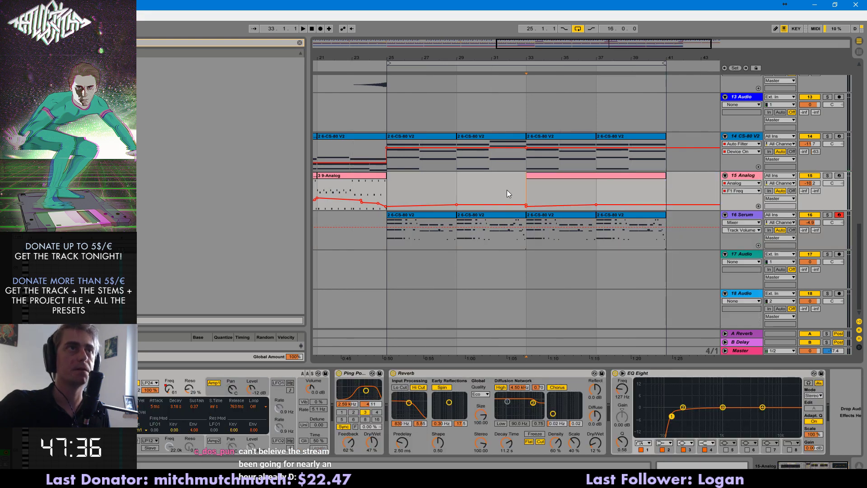
left_click(556, 173)
key("space")
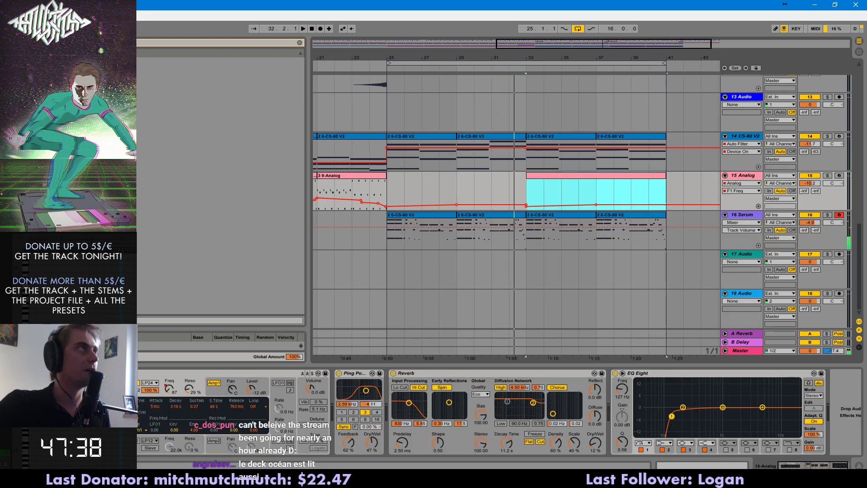
- Place the Shot Ride 05 sample on the 10 Audio track at bar 33 and select its first beat
scroll(708, 174, "up", 2)
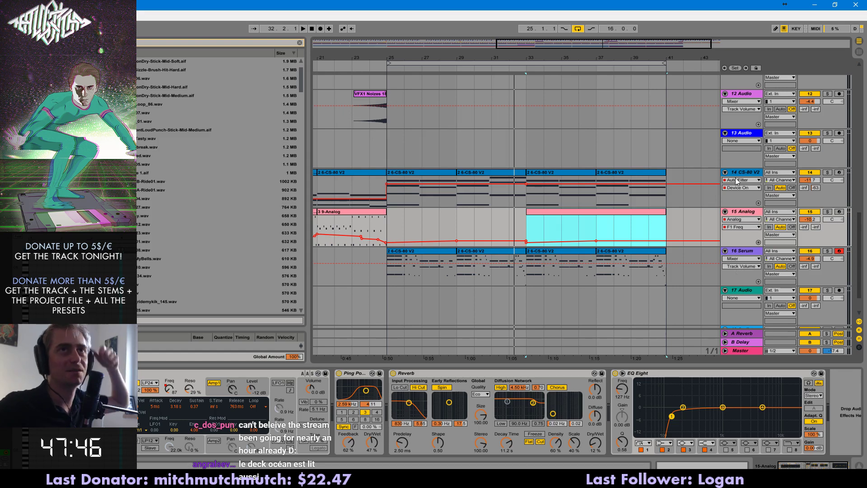
scroll(691, 176, "up", 4)
scroll(696, 194, "up", 4)
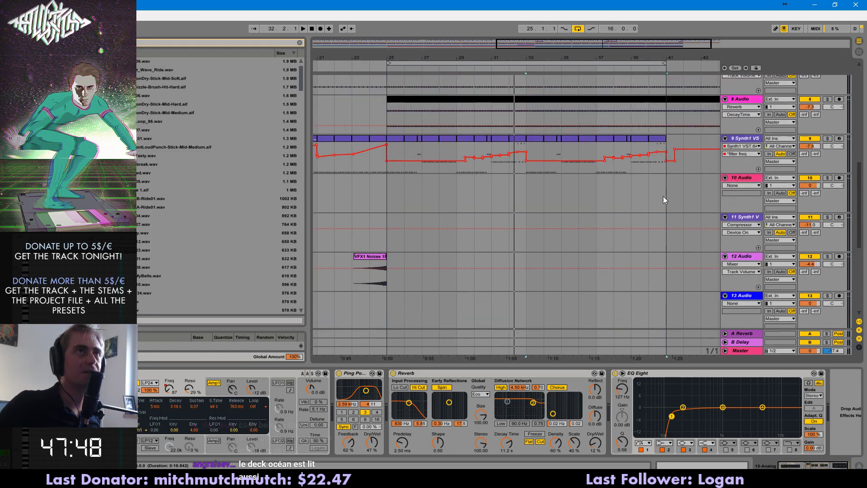
scroll(760, 173, "down", 1)
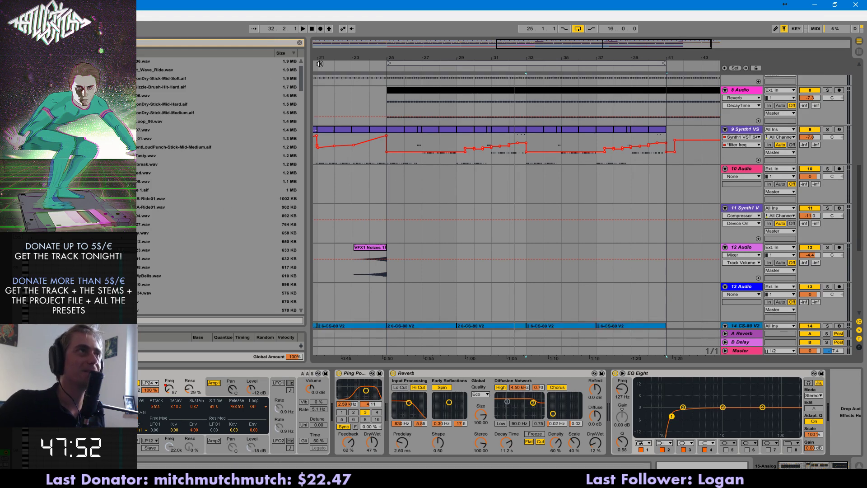
left_click_drag(302, 75, 302, 78)
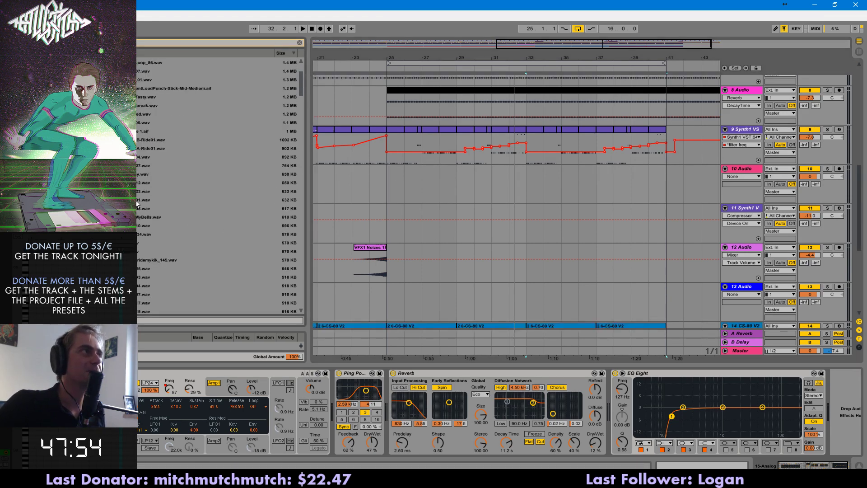
scroll(153, 157, "up", 2)
left_click_drag(137, 158, 530, 183)
left_click_drag(679, 43, 673, 108)
left_click_drag(353, 184, 363, 188)
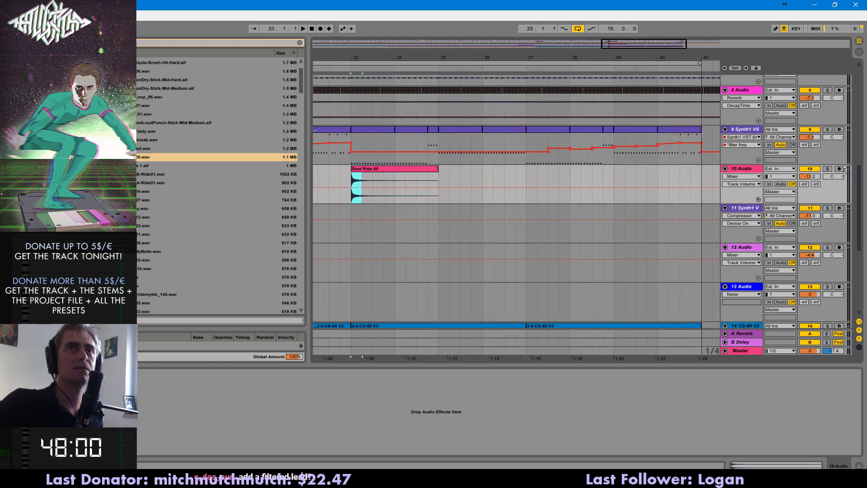
- Examine the drum and effect tracks above 10 Audio around bars 33–41
scroll(722, 198, "up", 8)
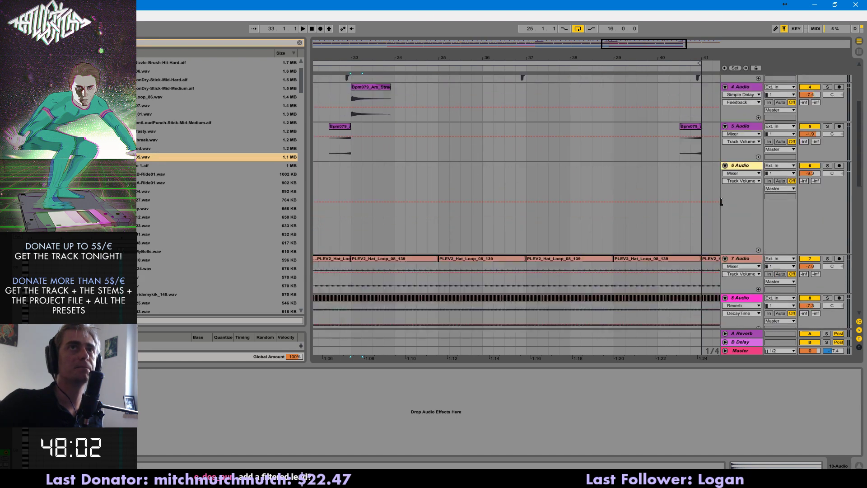
scroll(729, 199, "down", 6)
left_click_drag(674, 44, 672, 20)
scroll(660, 163, "up", 3)
scroll(656, 153, "up", 9)
scroll(680, 163, "down", 6)
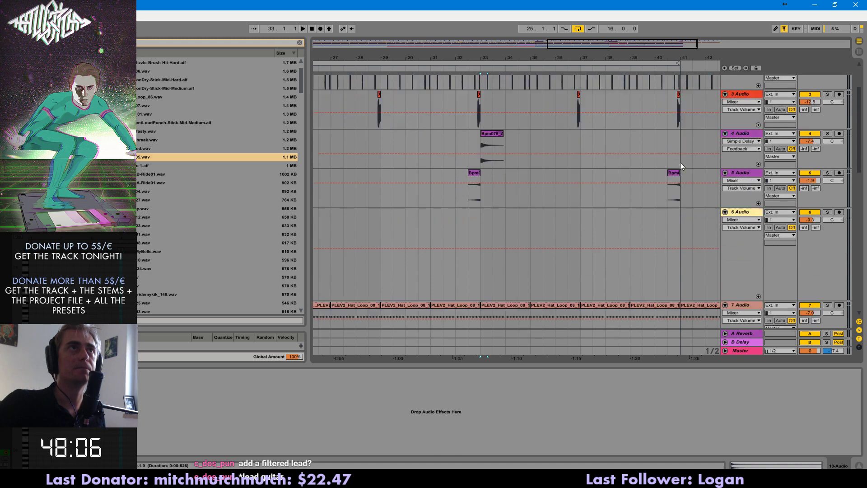
left_click_drag(632, 44, 628, 56)
scroll(556, 203, "down", 6)
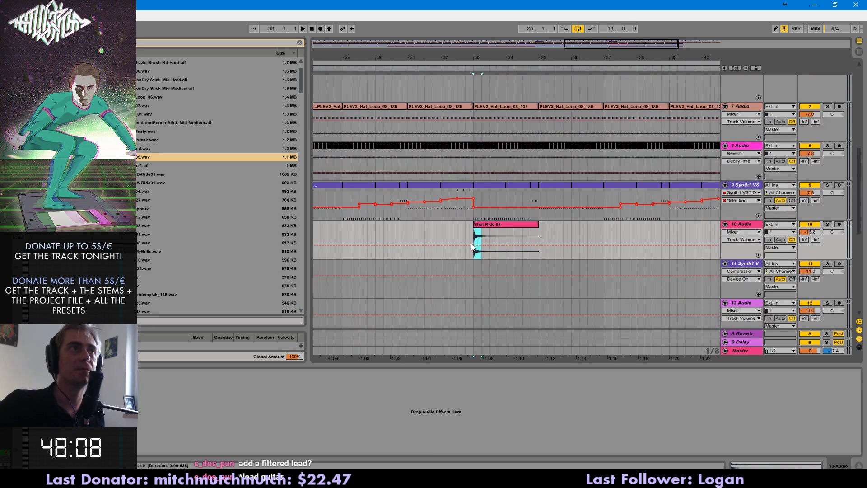
- Try repeating the first eighth note of the ride sample four more times on the 10 Audio track
key("ctrl+d")
key("ctrl+d")
key("ctrl+d")
key("ctrl+d")
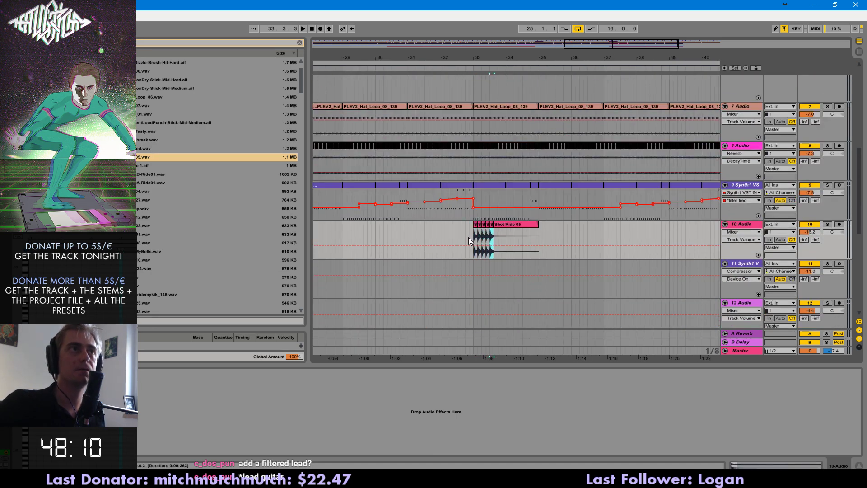
left_click(469, 234)
key("space")
- Delete the extra eighth-note ride slices at bar 33 and duplicate the one-beat ride hit once
left_click_drag(499, 237, 483, 225)
key("Delete")
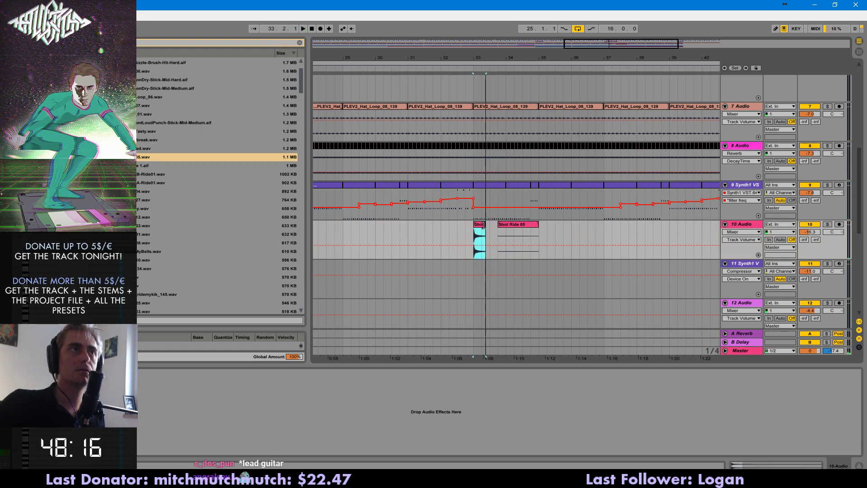
key("ctrl+d")
key("space")
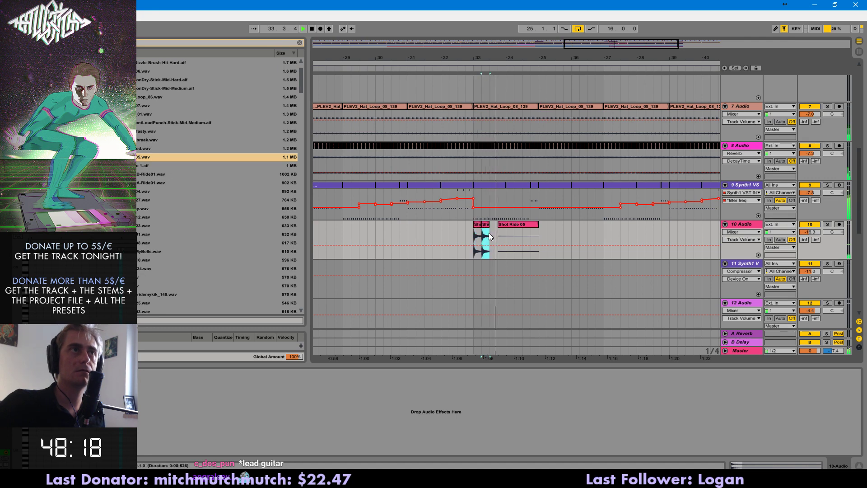
- Repeat the ride hit on every beat of the 10 Audio track until about bar 39 and pan the track to 15R
key("ctrl+d")
key("ctrl+d")
key("ctrl+d")
key("ctrl+d")
key("ctrl+d")
key("ctrl+d")
key("ctrl+d")
key("ctrl+d")
key("ctrl+d")
key("ctrl+d")
key("ctrl+d")
key("ctrl+d")
key("ctrl+d")
key("ctrl+d")
key("ctrl+d")
key("ctrl+d")
key("ctrl+d")
key("ctrl+d")
key("ctrl+d")
key("ctrl+d")
key("ctrl+d")
key("ctrl+d")
key("ctrl+d")
left_click_drag(832, 233, 810, 238)
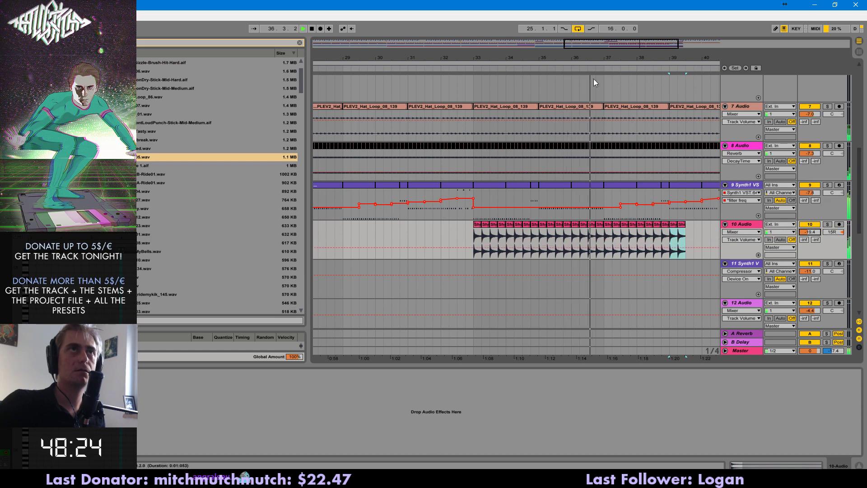
- Duplicate the ride hits in bars 33–37 of the 10 Audio track onto bars 37–41 and play from about bar 31
left_click_drag(625, 45, 666, 27)
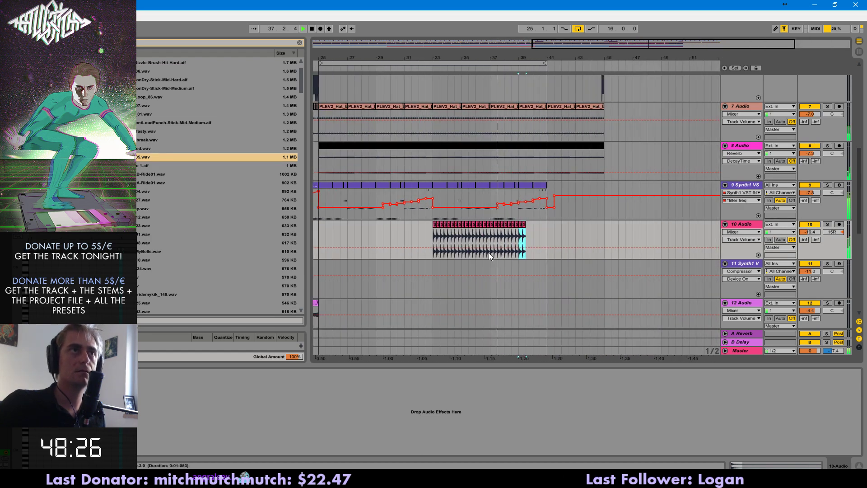
left_click_drag(491, 235, 435, 229)
key("ctrl+d")
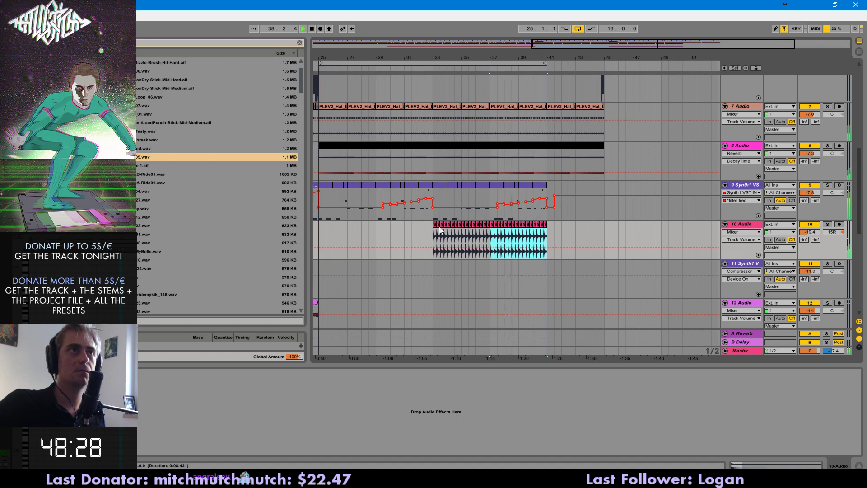
key("space")
left_click(413, 231)
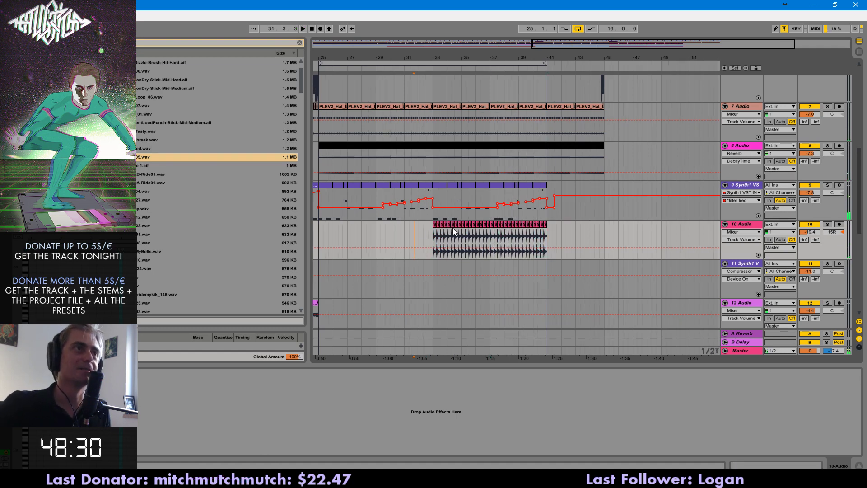
scroll(449, 250, "down", 3)
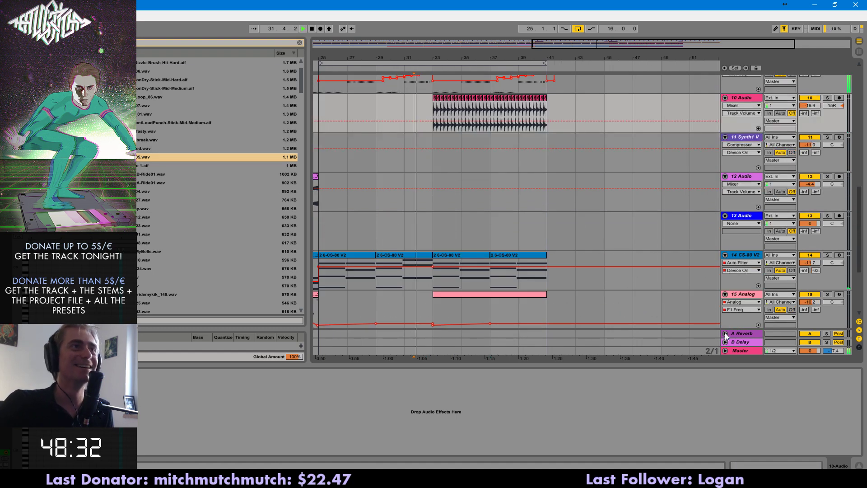
- Arm the 15 Analog track for recording and play its first clip from bar 9
scroll(535, 297, "down", 2)
left_click(743, 231)
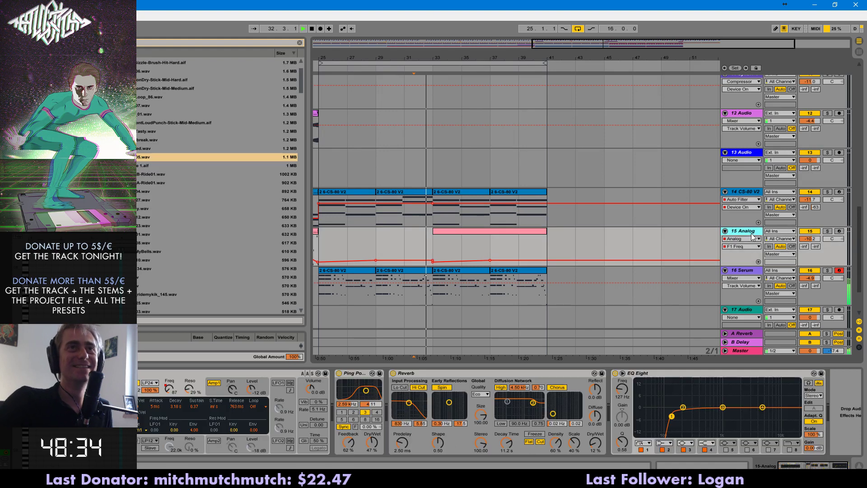
left_click(840, 231)
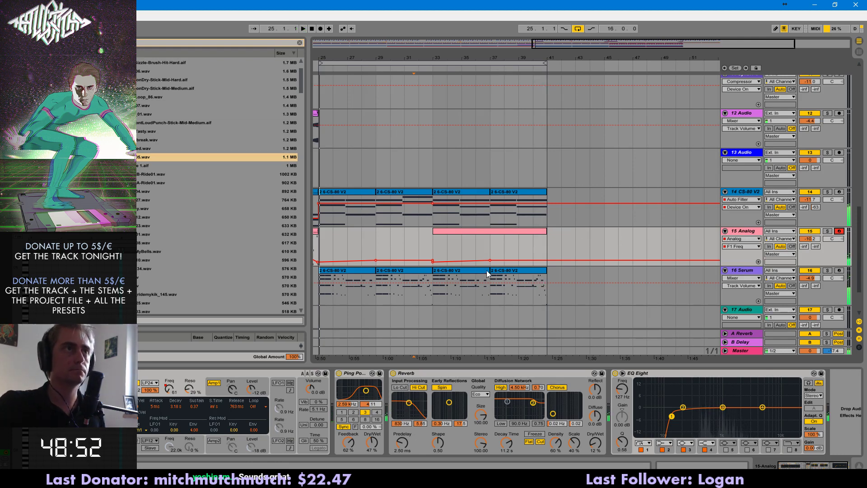
left_click(533, 271)
key("space")
left_click_drag(560, 57, 556, 23)
left_click(364, 232)
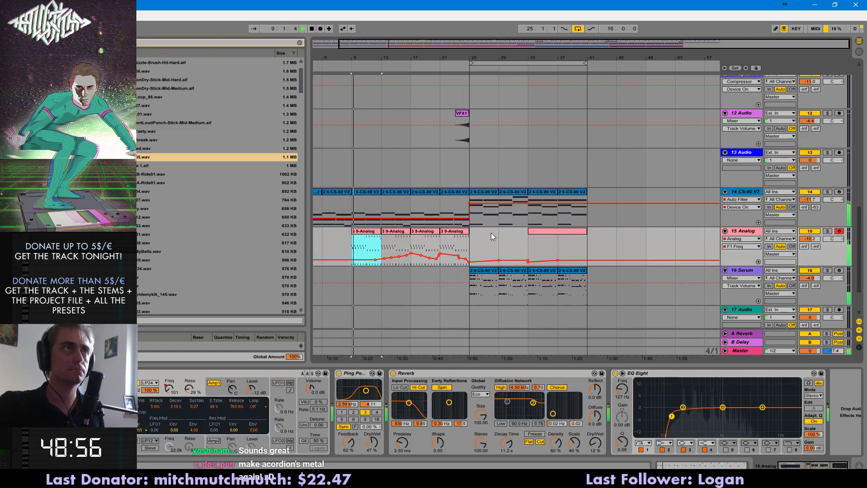
- Delete everything after bar 41 on all tracks
left_click(566, 246)
scroll(569, 253, "up", 8)
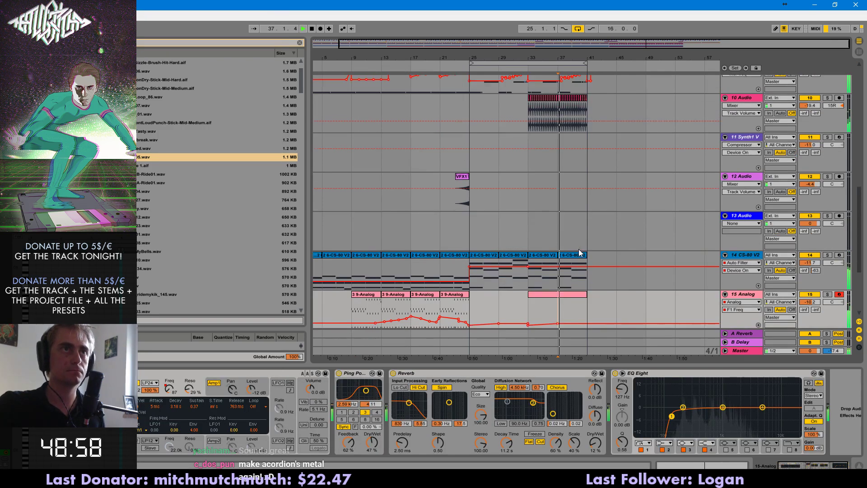
scroll(634, 206, "down", 3)
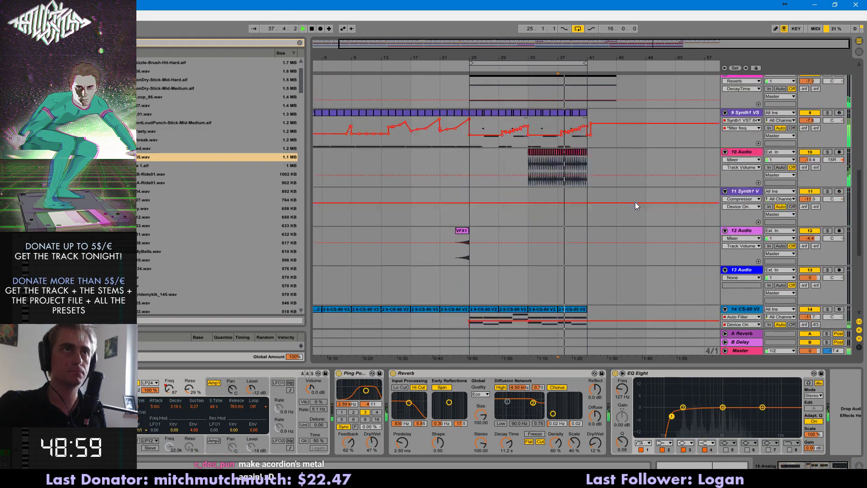
scroll(592, 104, "up", 12)
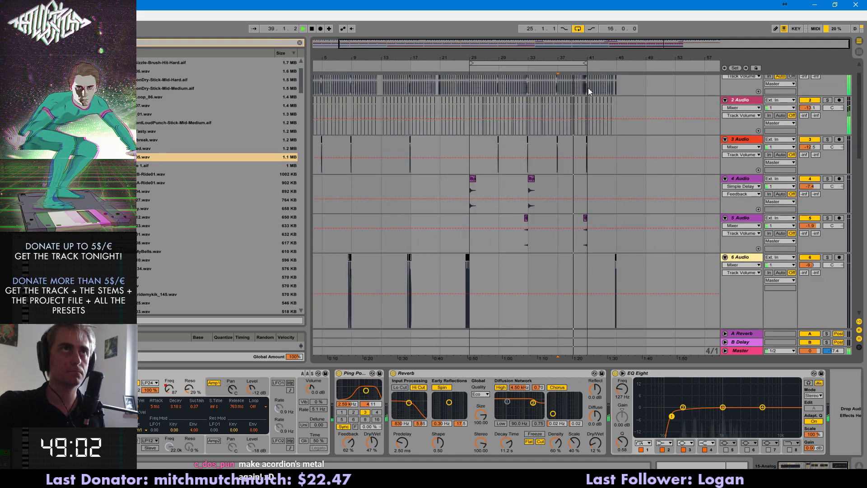
scroll(589, 88, "up", 1)
left_click_drag(586, 89, 728, 350)
key("Delete")
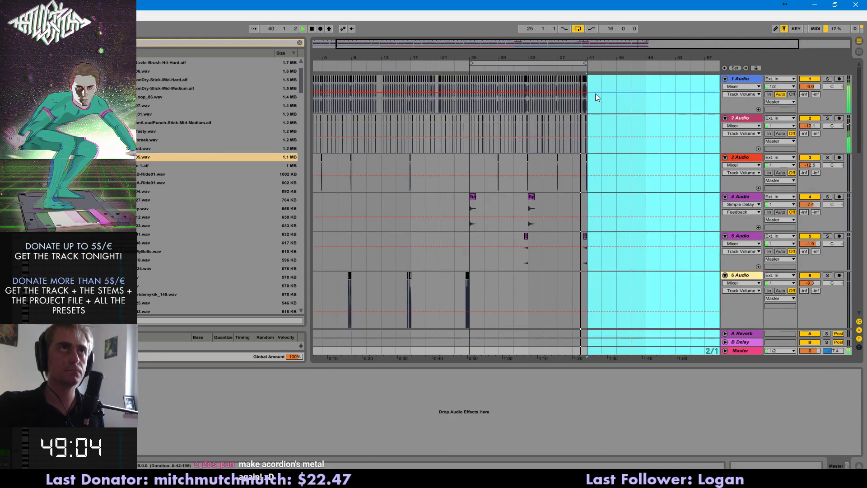
- Duplicate bars 25–41 of all tracks onto bars 41–57 and play across the transition at bar 41
left_click_drag(588, 82, 469, 422)
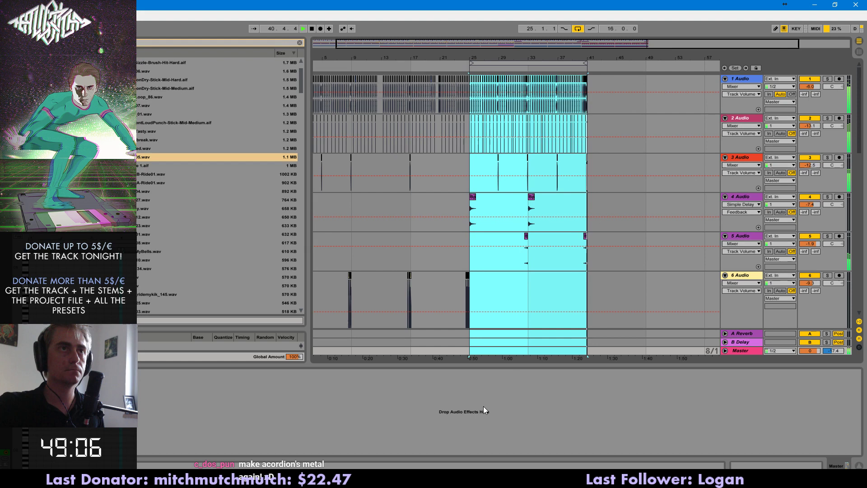
key("ctrl+d")
left_click(582, 299)
key("space")
scroll(573, 289, "down", 1)
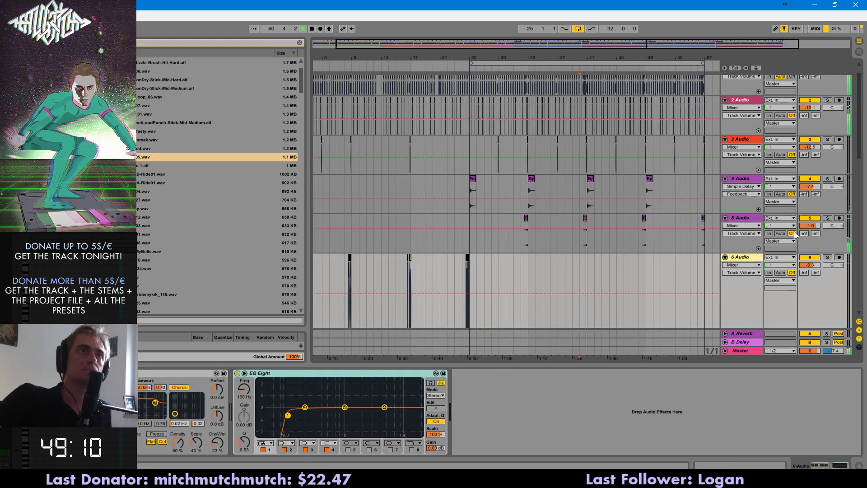
scroll(565, 172, "down", 6)
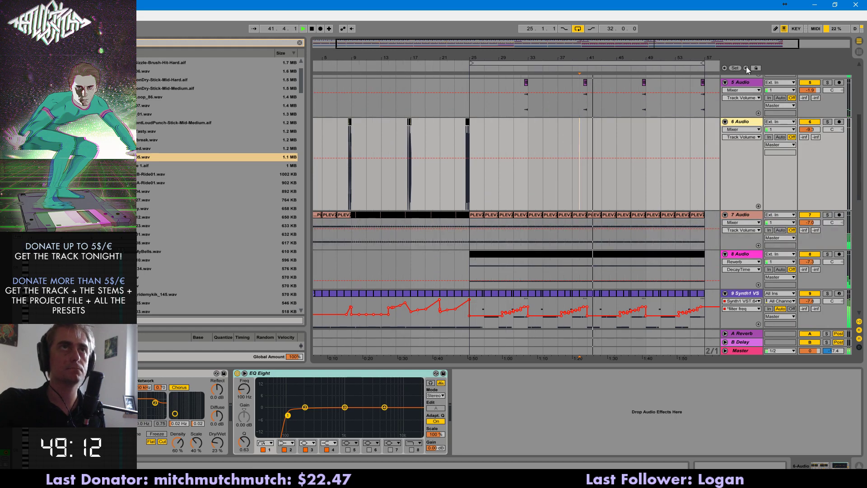
- Delete the clips in bars 41–49 of the 14 CS-80 V2 track and play from about bar 39
key("space")
left_click_drag(684, 58, 687, 82)
scroll(453, 297, "down", 6)
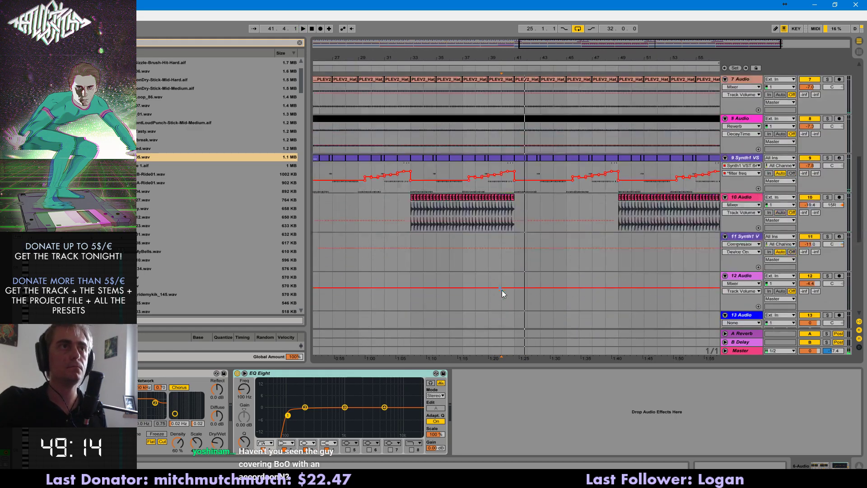
scroll(504, 287, "down", 6)
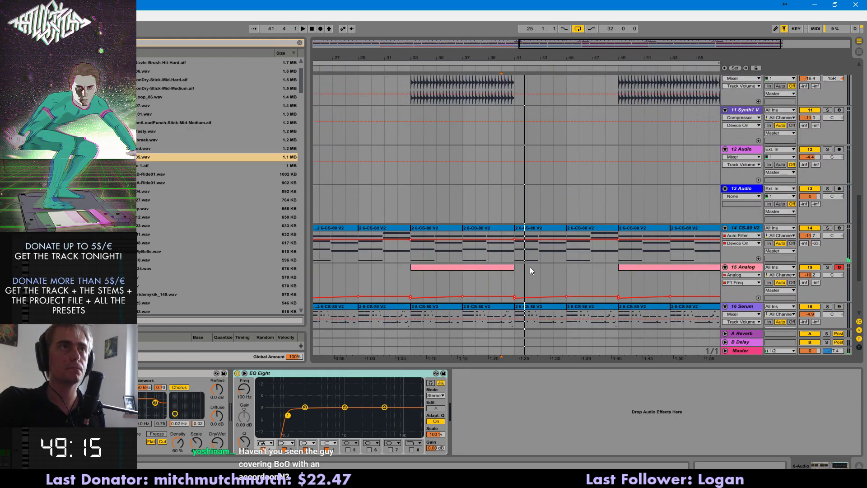
left_click(533, 230)
key("space")
scroll(537, 190, "up", 7)
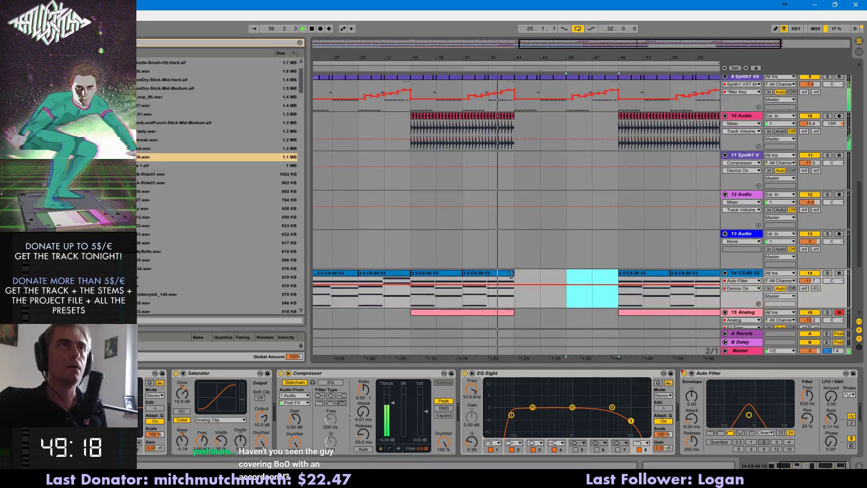
- Raise the pitch of the opening notes in the 9 Synth1 clip that starts at bar 41
left_click_drag(525, 199, 613, 194)
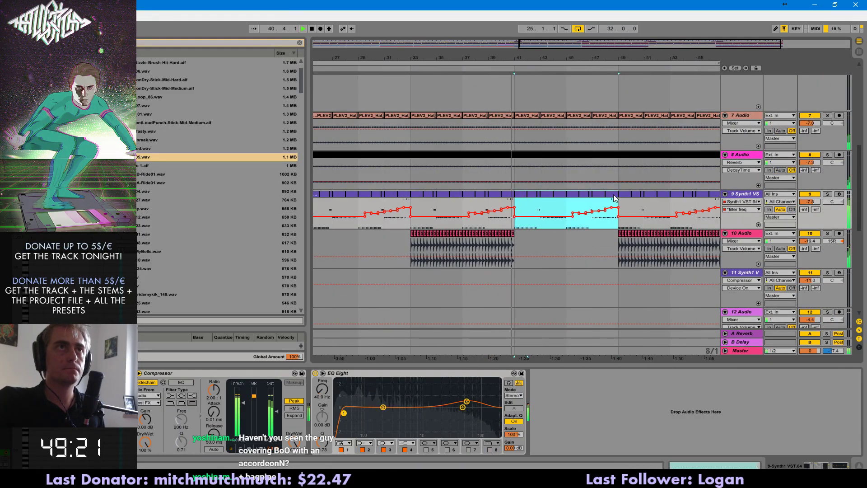
double_click(573, 193)
key("space")
left_click_drag(309, 432, 160, 436)
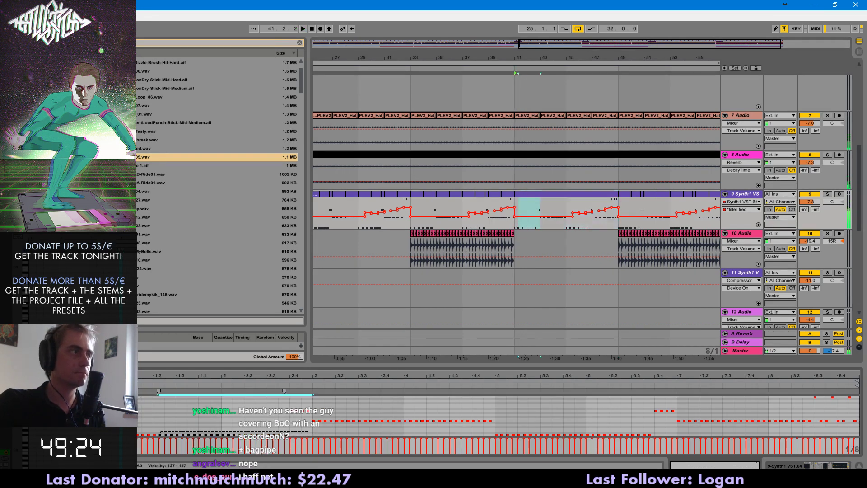
key("space")
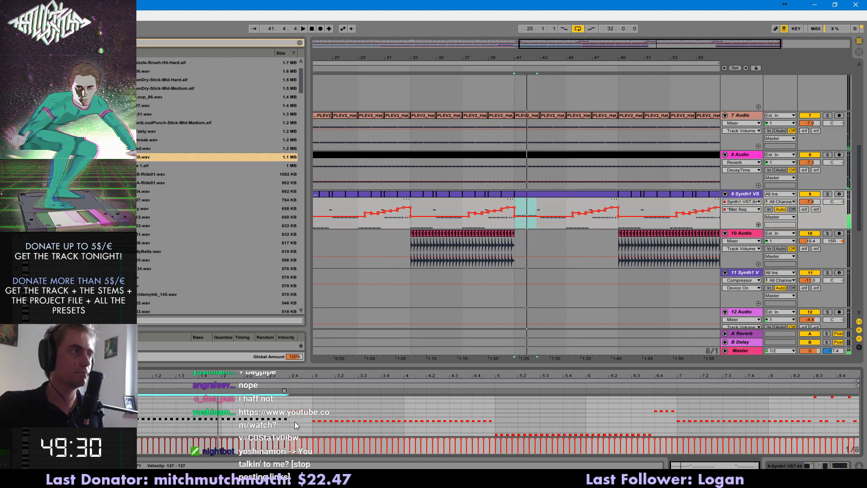
- Clear the drum hits on the 1 Audio and 2 Audio tracks from just after bar 41 to about 43.4
scroll(584, 266, "up", 6)
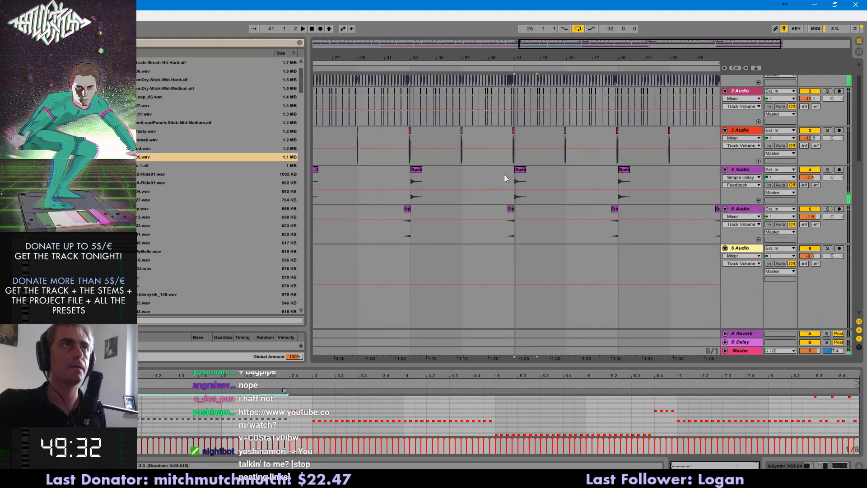
left_click(502, 163)
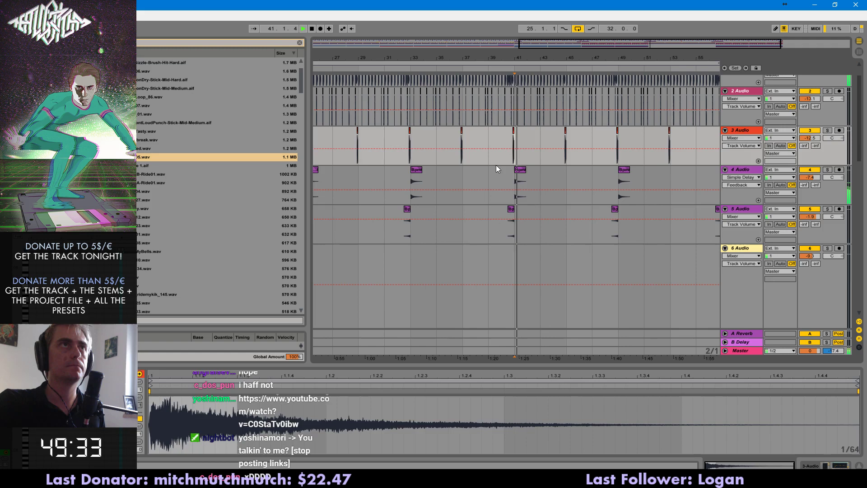
left_click(496, 168)
key("space")
key("space")
scroll(496, 168, "up", 5)
mouse_move(569, 134)
left_mouse_down()
mouse_move(668, 117)
mouse_move(641, 103)
mouse_move(685, 116)
left_mouse_up()
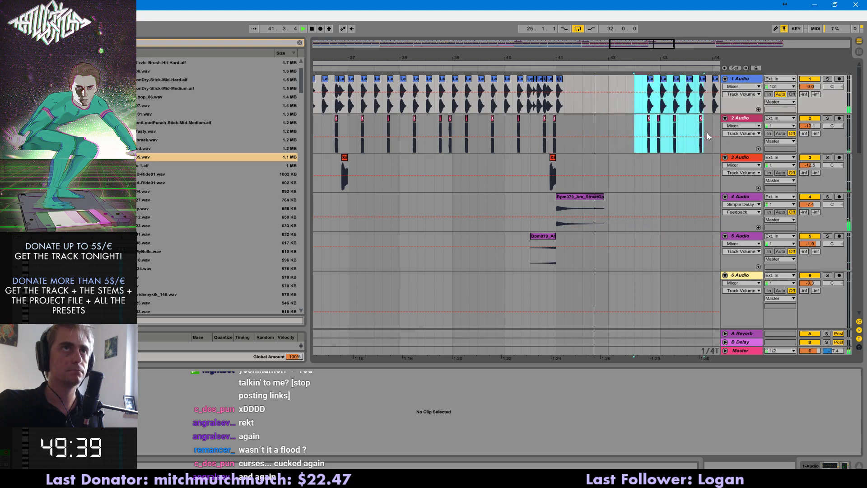
key("space")
key("space")
- Copy the kick at bar 41 of the 1 Audio track and paste it at about 41.2.3
left_click_drag(556, 108, 571, 106)
key("ctrl+1")
key("ctrl+1")
key("space")
key("space")
key("space")
key("space")
key("space")
key("space")
key("ctrl+d")
key("space")
key("Delete")
left_click(577, 111)
key("ctrl+v")
left_click(556, 108)
key("space")
key("ctrl+2")
- Copy the hit just before bar 41 on the 2 Audio track to 41.3 and play the result
left_click_drag(555, 129, 548, 129)
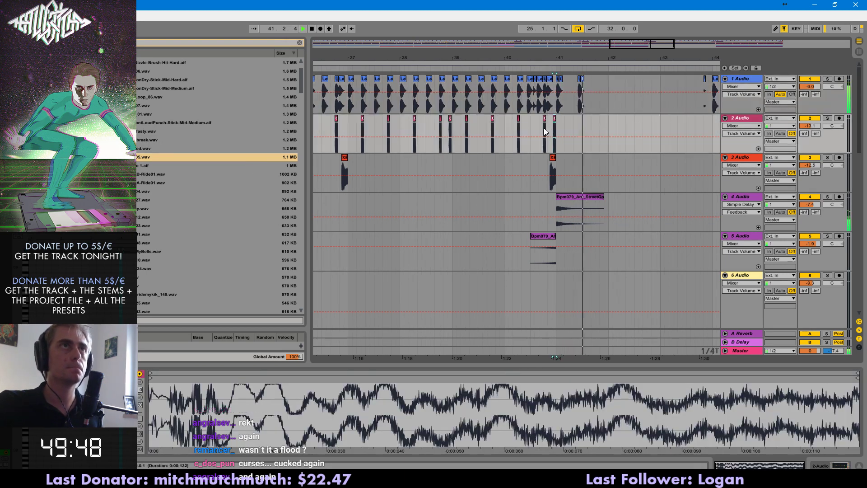
key("ctrl+1")
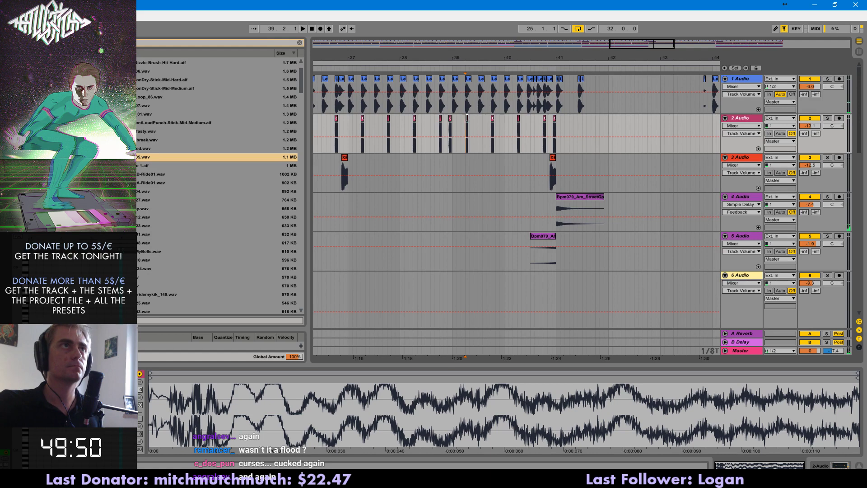
left_click(583, 126)
key("ctrl+v")
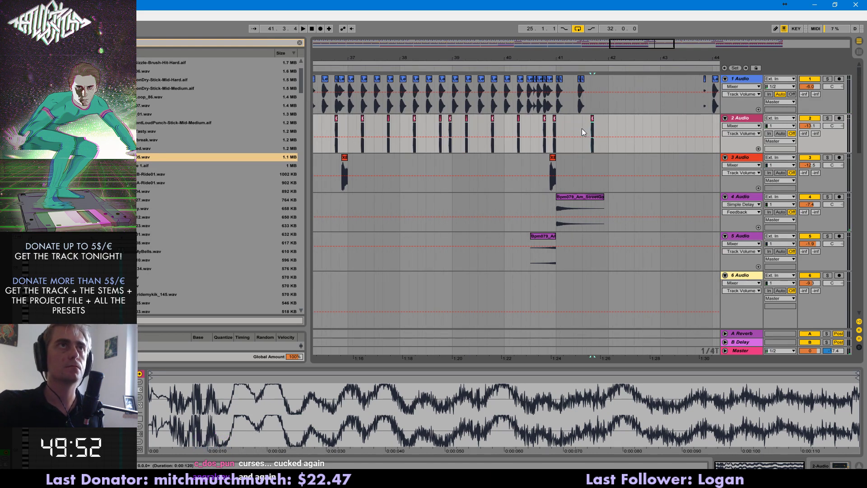
left_click_drag(617, 131, 594, 131)
key("space")
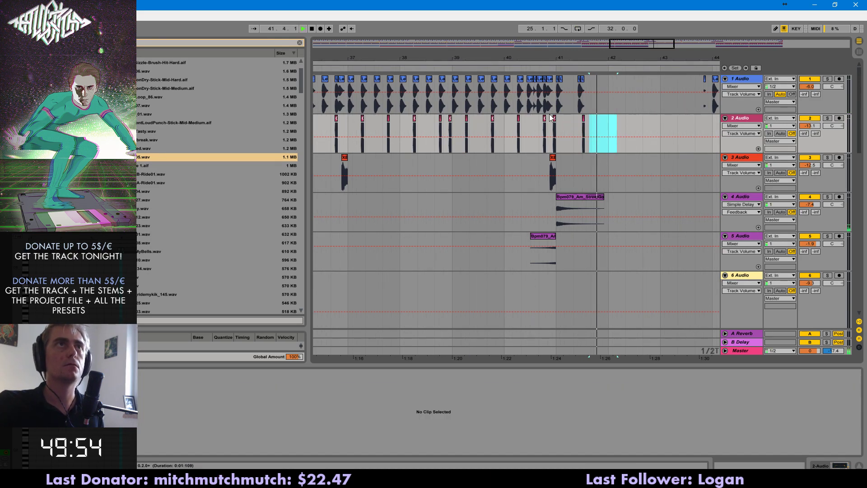
left_click(546, 128)
key("space")
key("space")
- Move the first slice of the pasted kick on the 1 Audio track slightly earlier, to 41.2.3
mouse_move(594, 58)
left_mouse_down()
mouse_move(593, 74)
mouse_move(569, 83)
left_mouse_up()
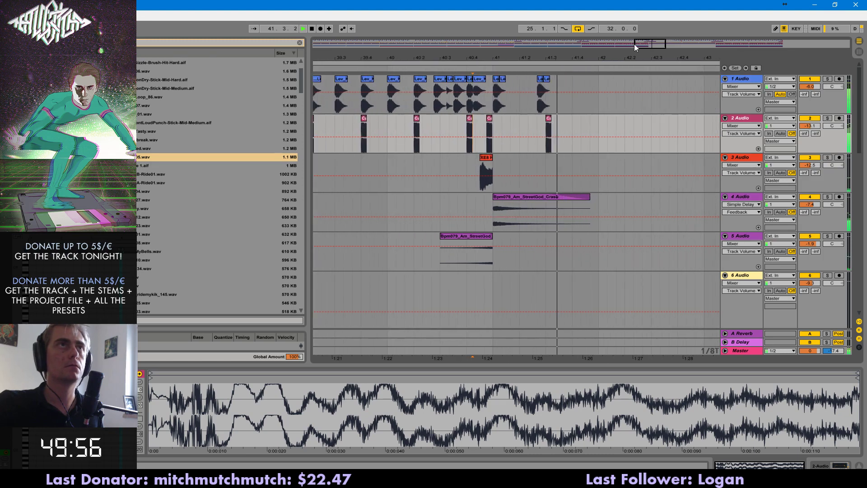
key("space")
left_click(539, 79)
key("ctrl+x")
key("ctrl+1")
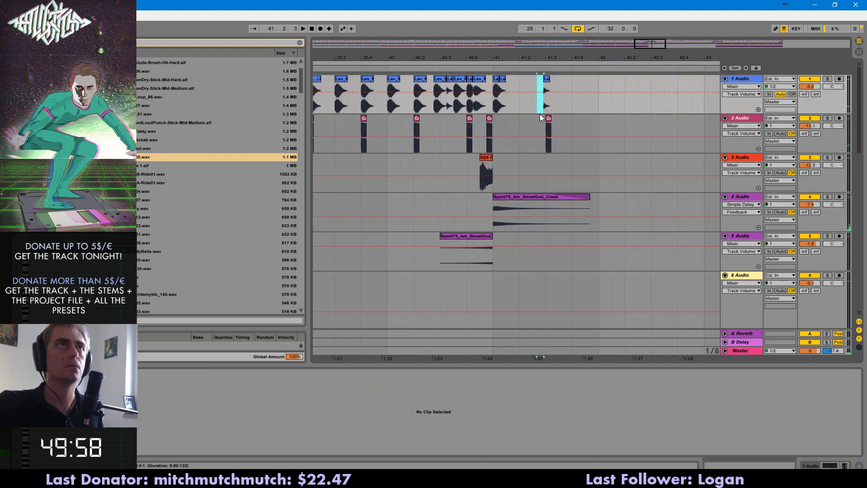
left_click(531, 109)
key("ctrl+v")
key("ctrl+2")
left_click_drag(545, 107, 555, 105)
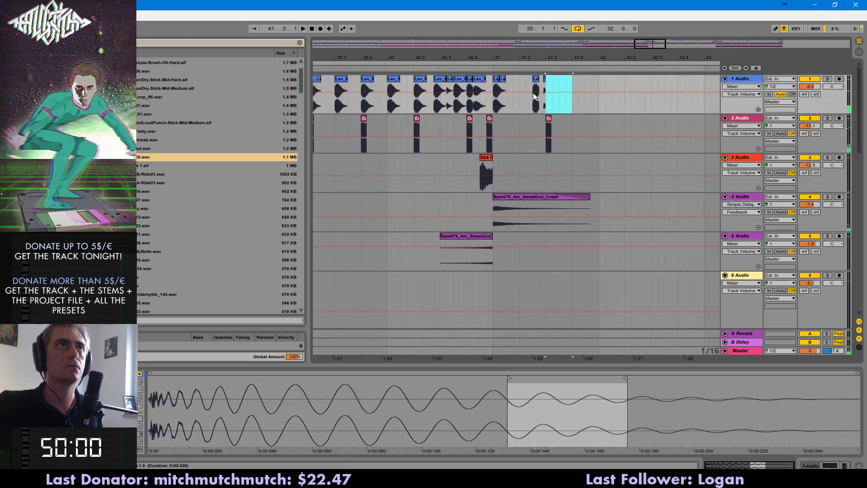
- Replace the sliced kick with a full kick copied from about 40.3 and move it to 41.2.4
left_click(441, 81)
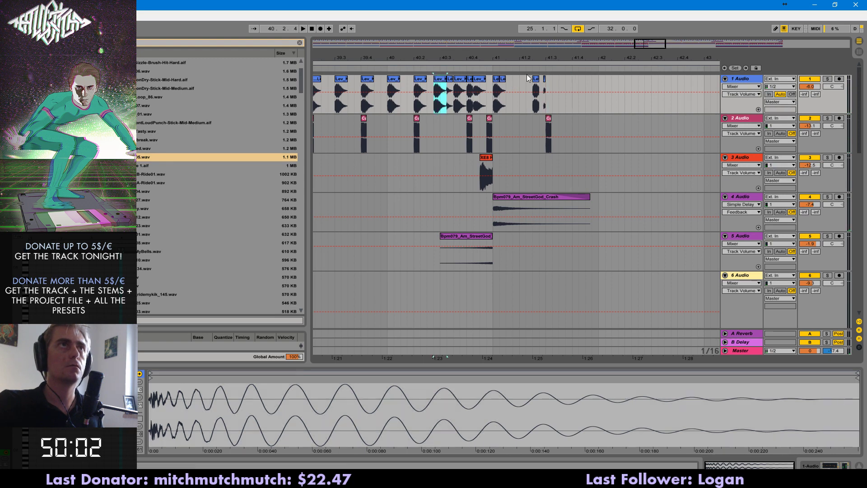
left_click(495, 91)
key("space")
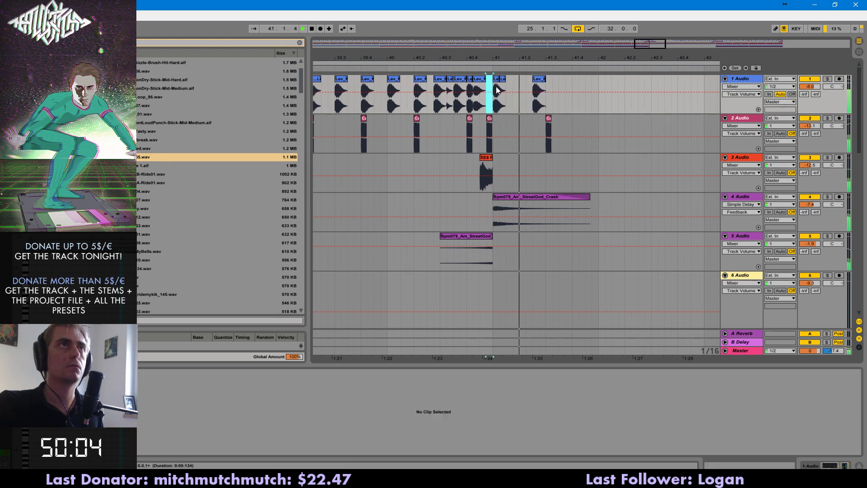
left_click(538, 79)
key("ctrl+x")
left_click(538, 101)
key("ctrl+v")
key("ctrl+2")
- Duplicate bar 41 of the 1 Audio and 2 Audio drum tracks onto bar 42 and play it
left_click_drag(497, 101, 597, 120)
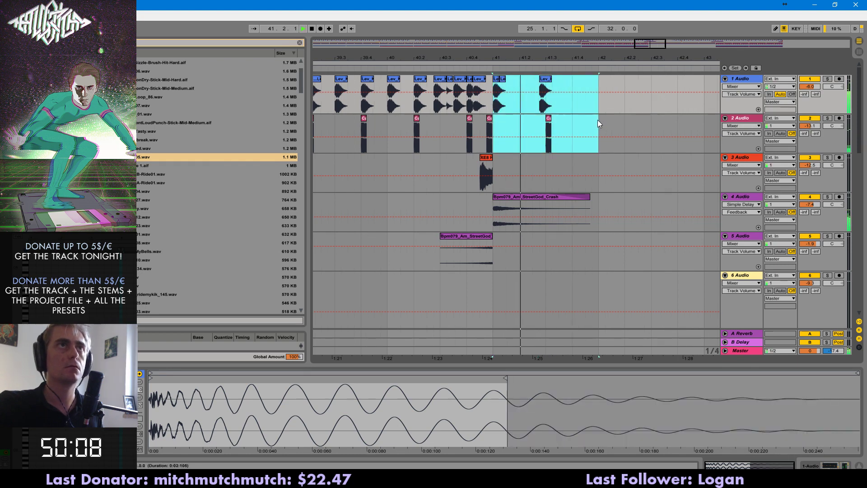
key("ctrl+d")
left_click_drag(658, 45, 659, 42)
key("space")
key("space")
key("space")
- Move the double kick at bar 42 of the 1 Audio track one sixteenth earlier
key("ctrl+1")
key("ctrl+1")
key("ctrl+1")
left_click_drag(496, 108, 523, 119)
key("Delete")
left_click(490, 106)
key("ctrl+v")
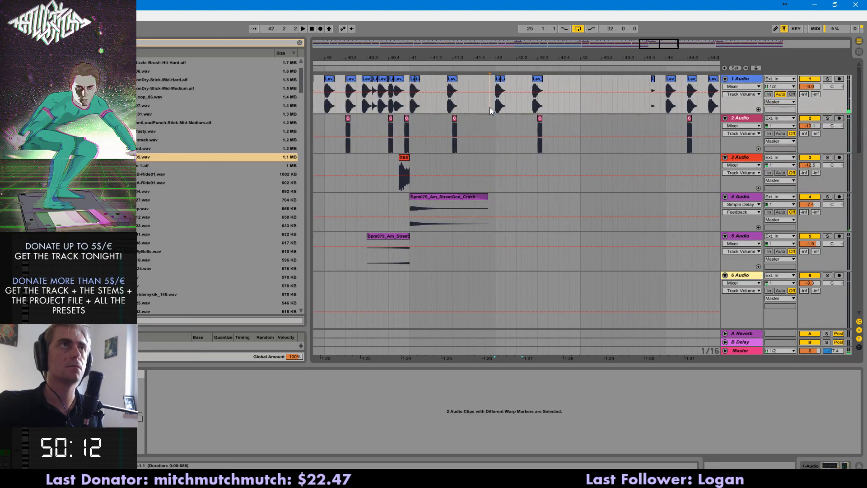
left_click_drag(504, 83, 497, 81)
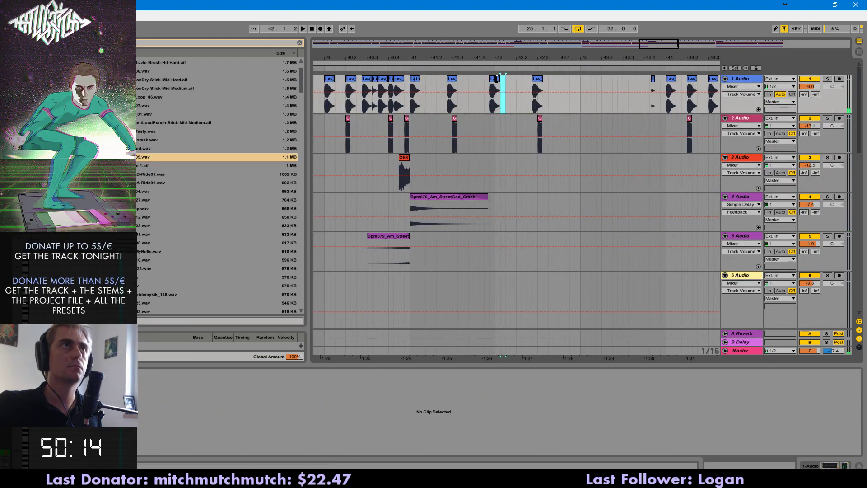
- Delete the second slice of the kick just before bar 42 and extend the first slice over its place
left_click(495, 79)
left_click(498, 79)
key("Delete")
left_click(493, 79)
left_click_drag(495, 79, 503, 80)
left_click(504, 92)
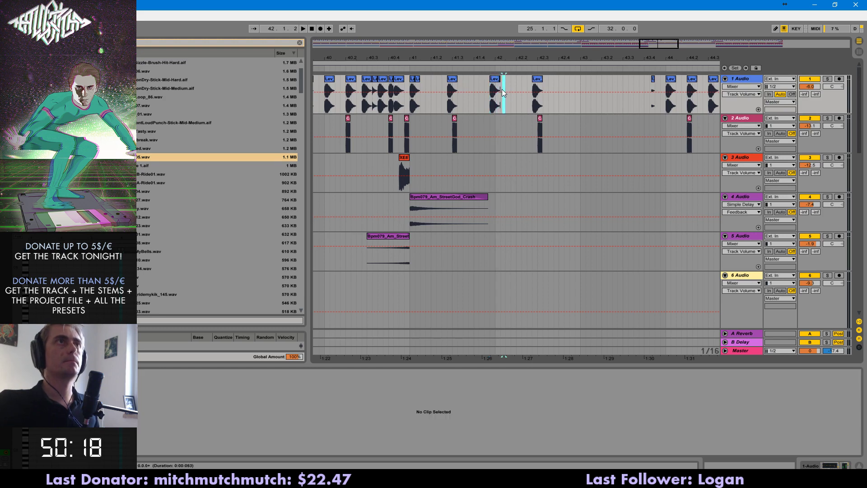
- Copy the kick just before bar 42 and paste it at about 42.2 on the 1 Audio track
left_click(495, 78)
key("ctrl+c")
key("space")
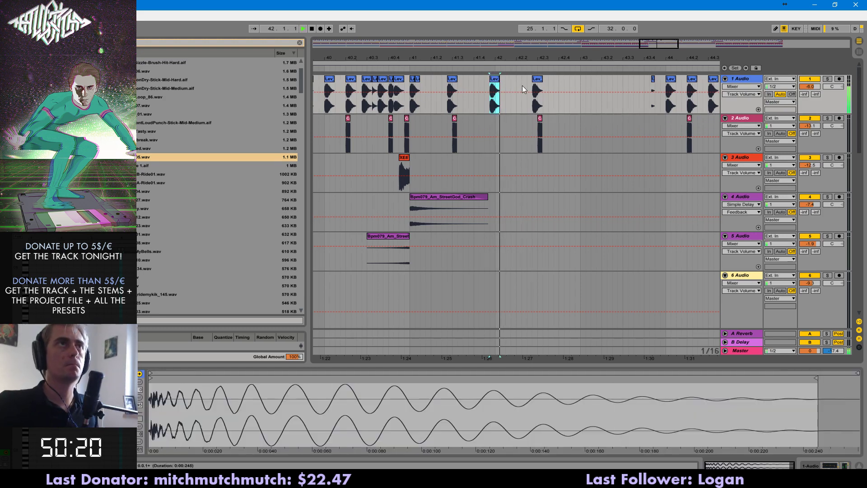
left_click(521, 86)
key("ctrl+v")
left_click(513, 86)
- Loop bars 41–43 and duplicate the bar 41 part of the hat loop on the 7 Audio track onto bar 42
left_click_drag(583, 104, 410, 139)
key("ctrl+l")
mouse_move(664, 44)
left_mouse_down()
mouse_move(664, 58)
mouse_move(663, 51)
left_mouse_up()
scroll(438, 205, "down", 2)
scroll(438, 204, "down", 3)
left_click_drag(490, 260, 378, 265)
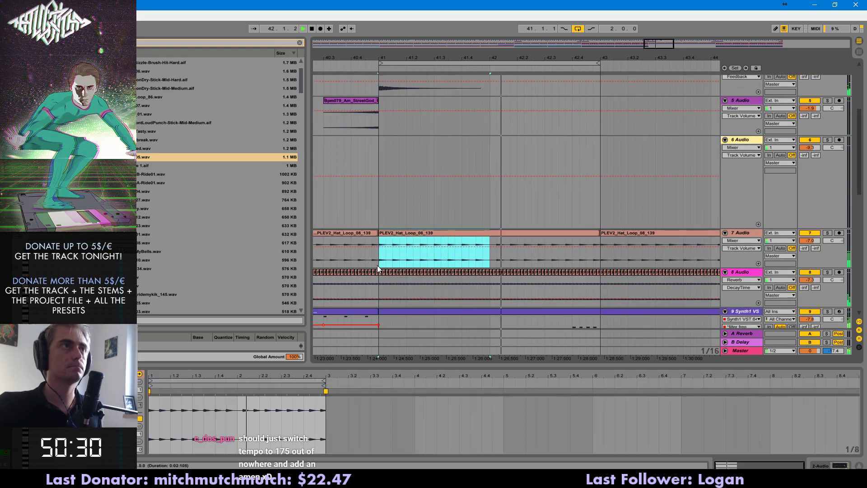
key("ctrl+d")
left_click_drag(665, 42, 633, 28)
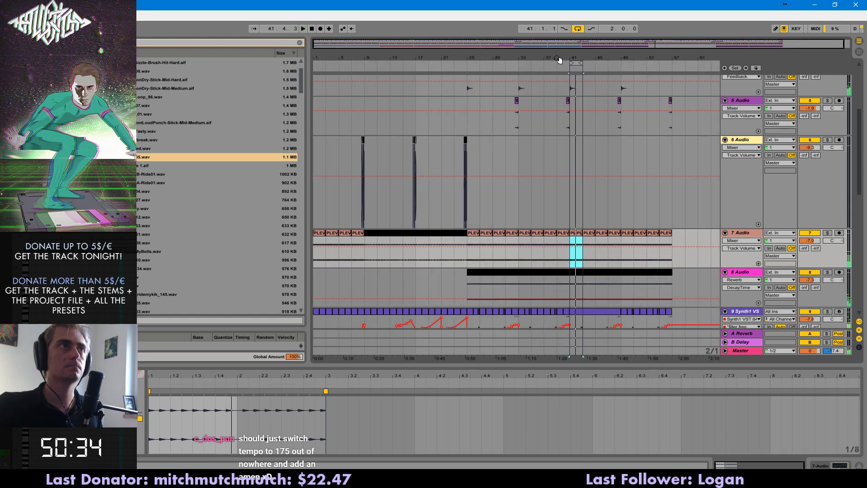
- Duplicate bars 9–25 of the hat loop on the 7 Audio track twice so that it fills bars 25–57
left_click(468, 256)
left_click_drag(467, 256, 365, 260)
key("ctrl+d")
key("ctrl+d")
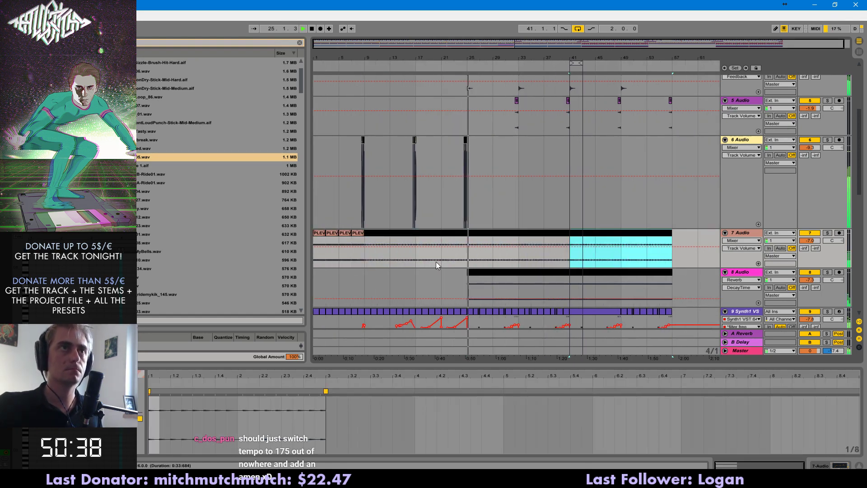
- Copy the VFX1 noise riser leading into bar 25 on the 12 Audio track and paste it leading into bar 41
scroll(576, 256, "down", 10)
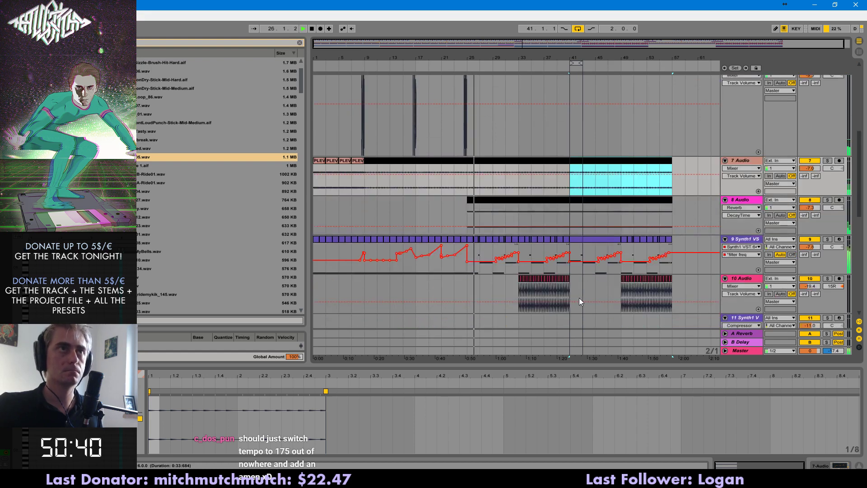
scroll(573, 235, "up", 3)
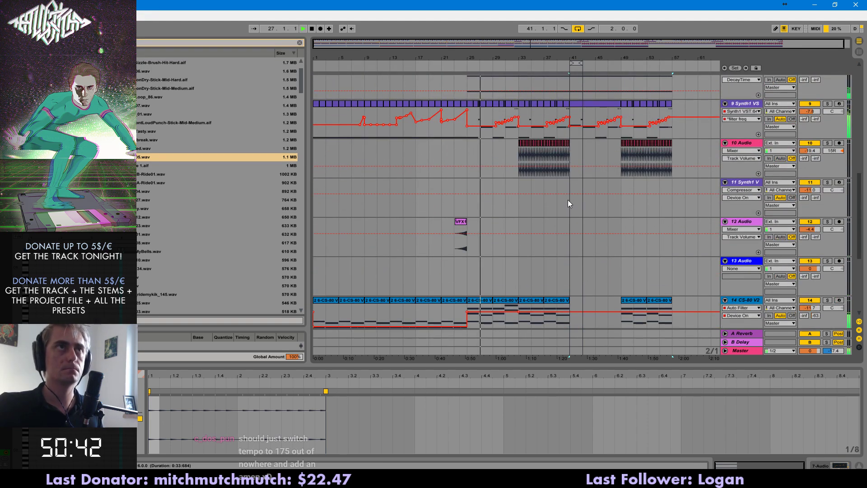
left_click(562, 208)
scroll(573, 269, "up", 10)
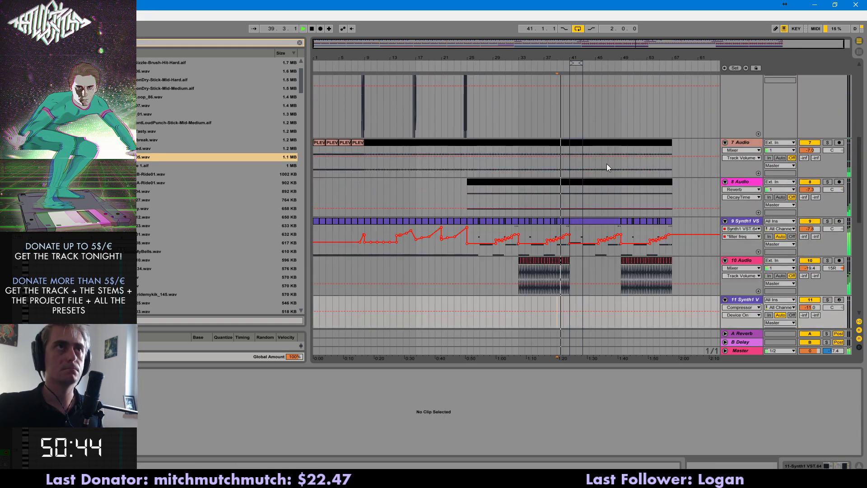
scroll(438, 244, "down", 8)
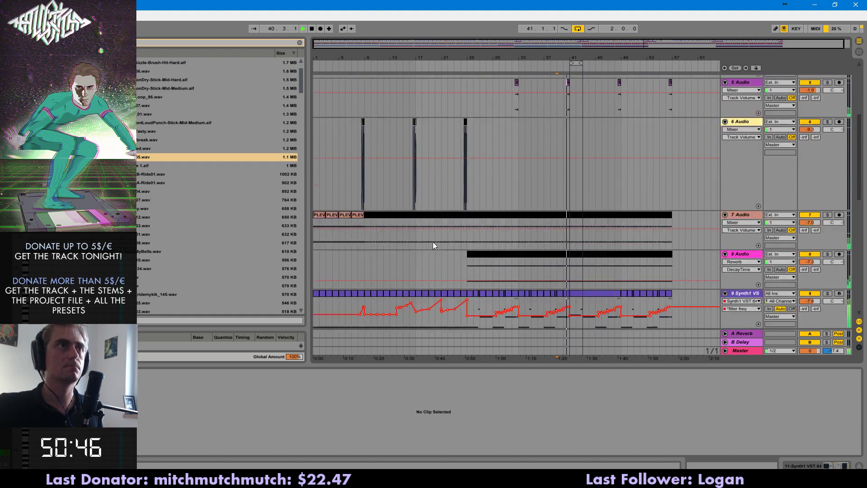
left_click(457, 265)
left_click(467, 265)
key("ctrl+c")
left_click(560, 264)
key("ctrl+v")
- Play the transition into bar 41 to check the pasted noise riser
left_click(561, 265)
key("space")
key("space")
left_click(563, 266)
key("space")
key("space")
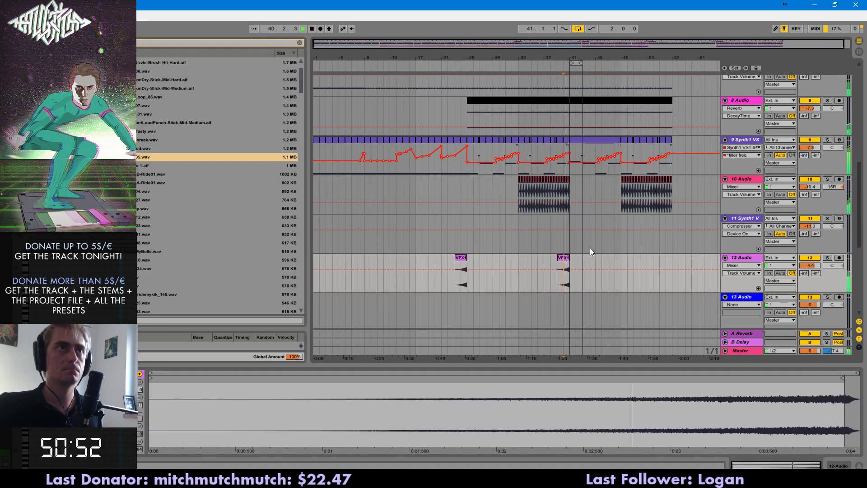
- Extend the loop to bars 41–45 using a four-bar selection on the 9 Synth1 VST track
scroll(549, 226, "up", 8)
scroll(562, 226, "down", 7)
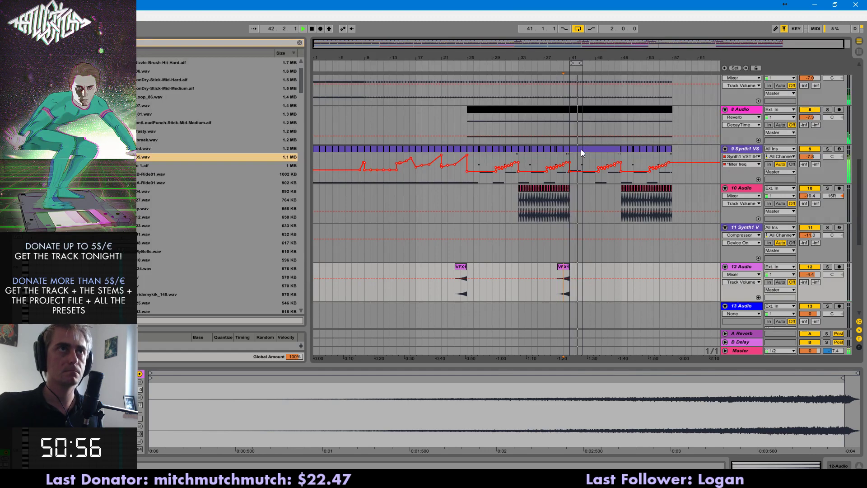
left_click(580, 152)
left_click(578, 165)
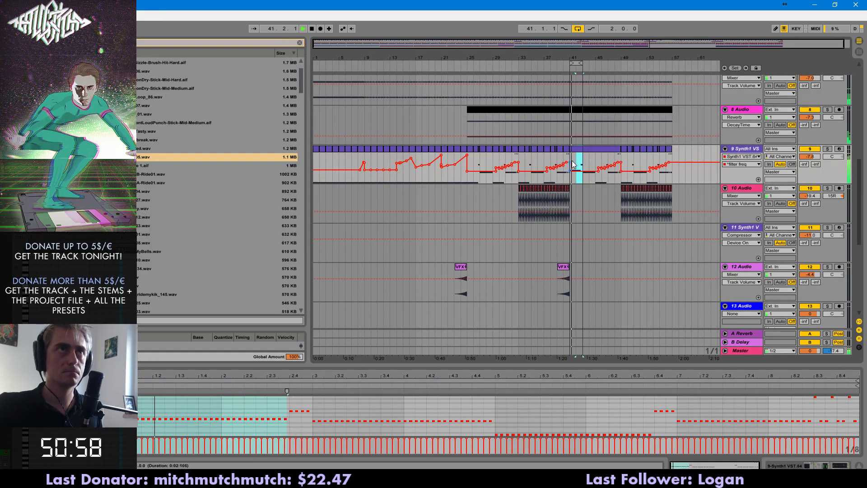
key("ctrl+shift+d")
key("ctrl+z")
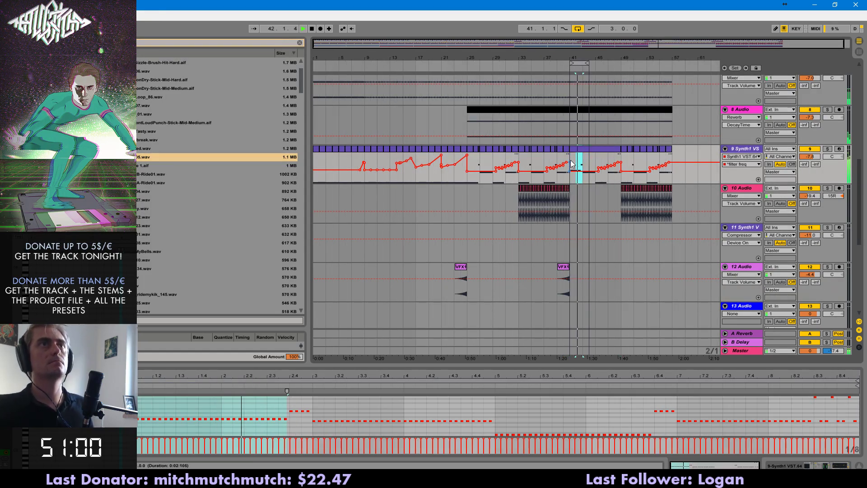
left_click(594, 149)
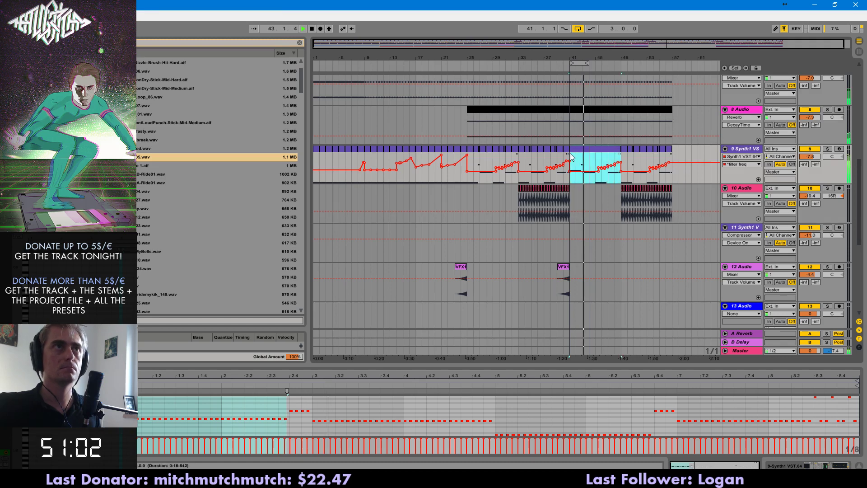
left_click(590, 160)
mouse_move(590, 162)
left_mouse_down()
mouse_move(571, 159)
mouse_move(580, 159)
left_mouse_up()
key("ctrl+l")
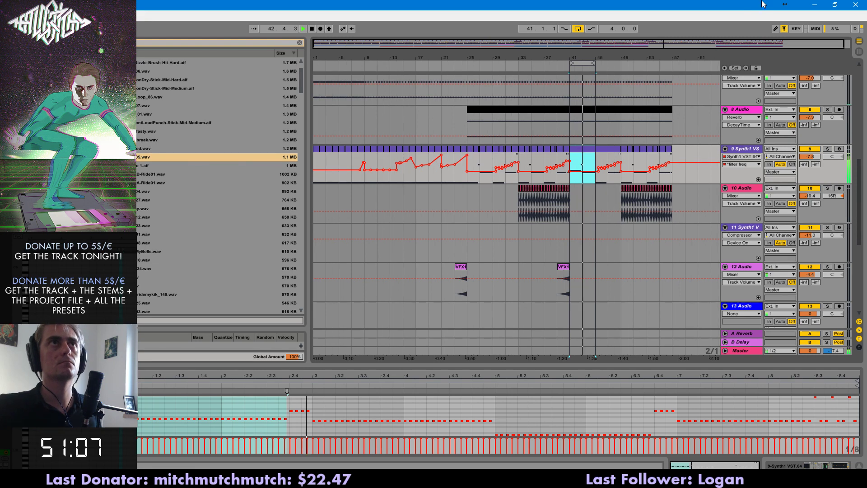
- Save the Live set in the Twitch folder on the Toshiba (D:) drive under a name starting with "Stream"
key("ctrl+shift+s")
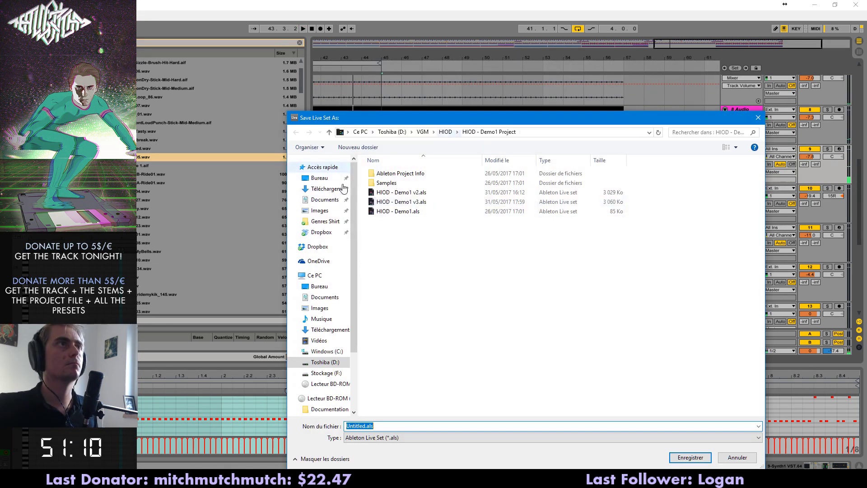
left_click(421, 132)
left_click(400, 131)
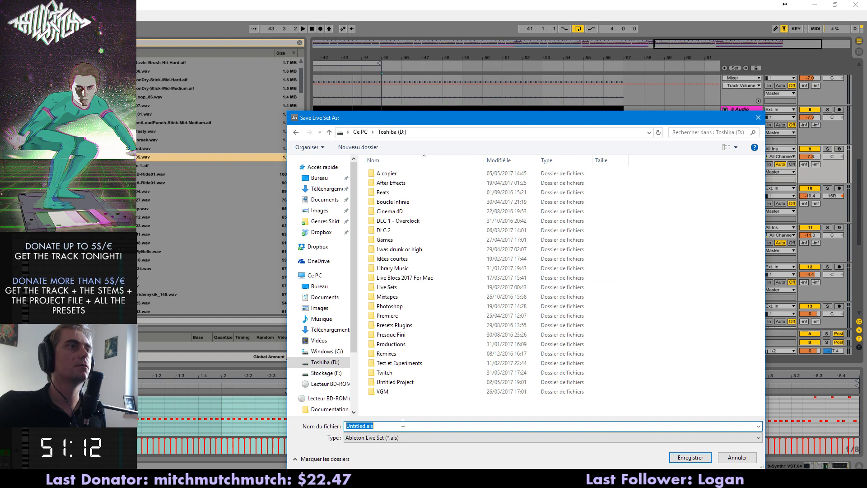
double_click(394, 374)
left_click_drag(440, 116, 434, 74)
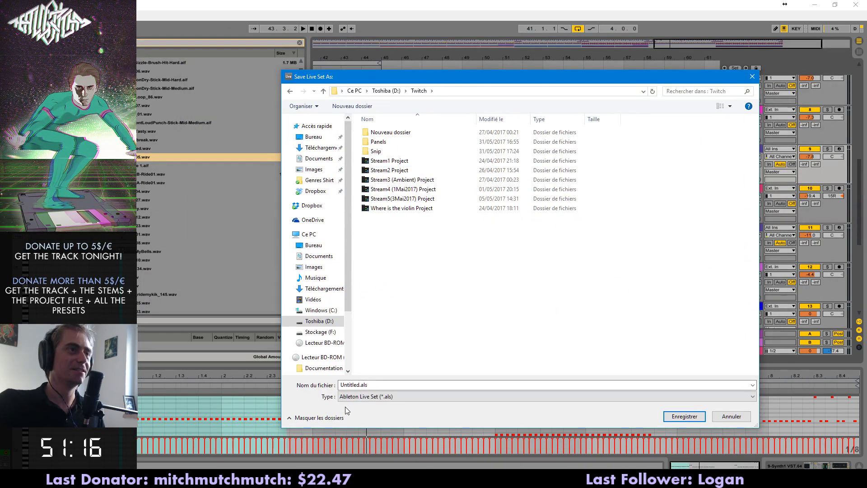
left_click_drag(358, 385, 330, 385)
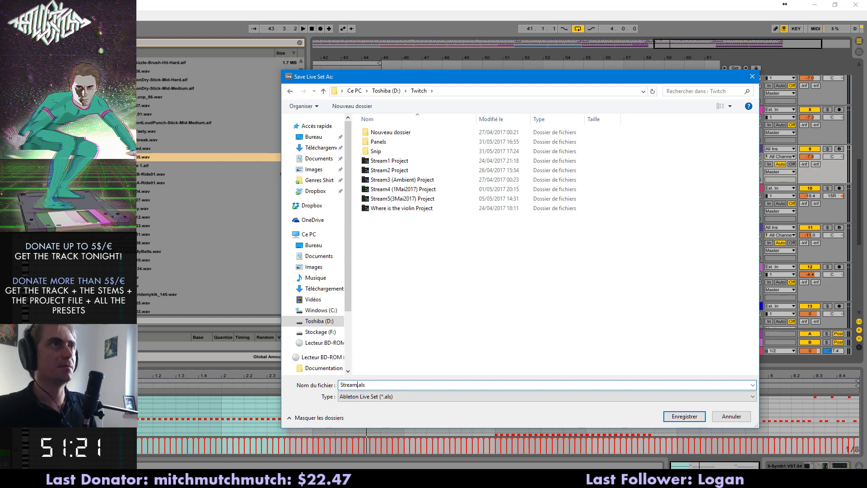
type("Stream")
key("Return")
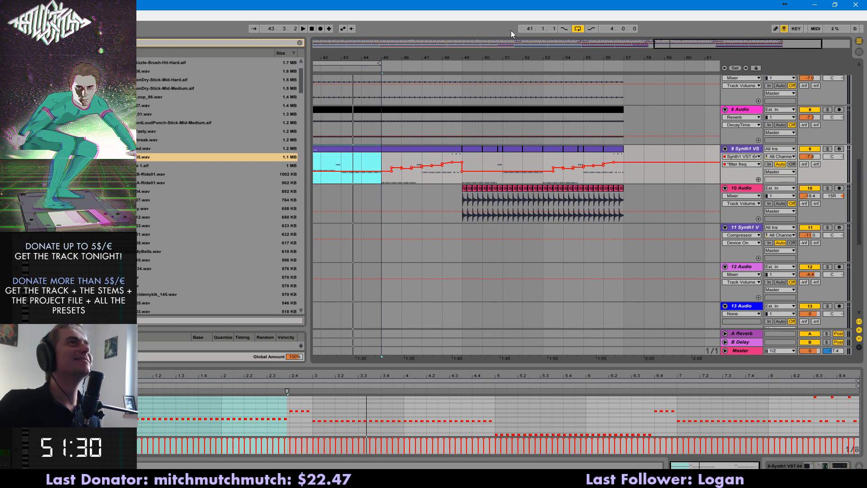
- Try a much faster song tempo, playing the track from bar 1 and from just before bar 25
left_click_drag(656, 53, 395, 163)
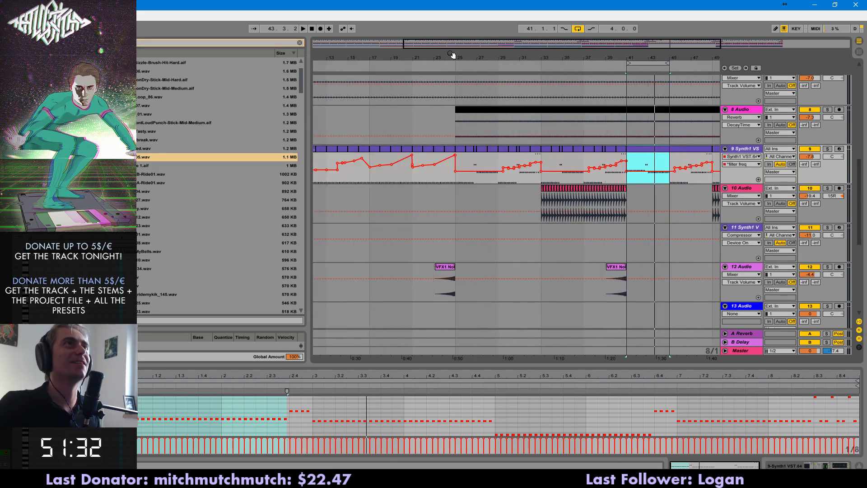
left_click_drag(452, 56, 383, 60)
left_click(319, 152)
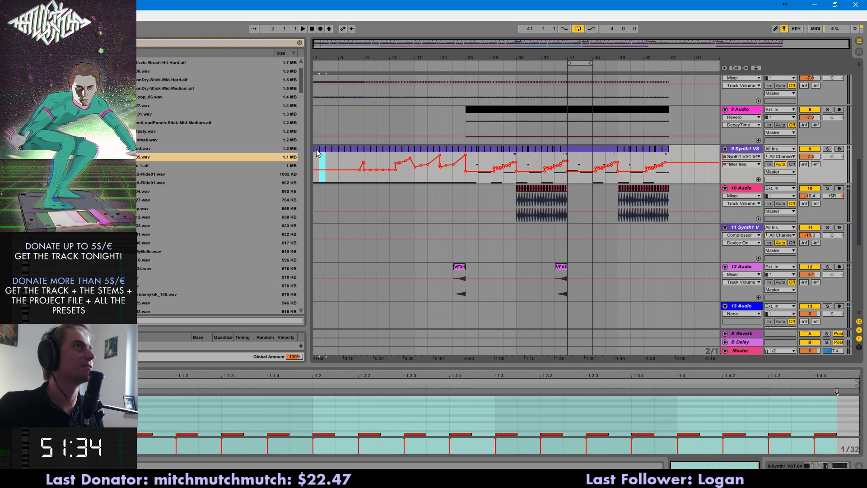
left_click_drag(31, 29, 30, 20)
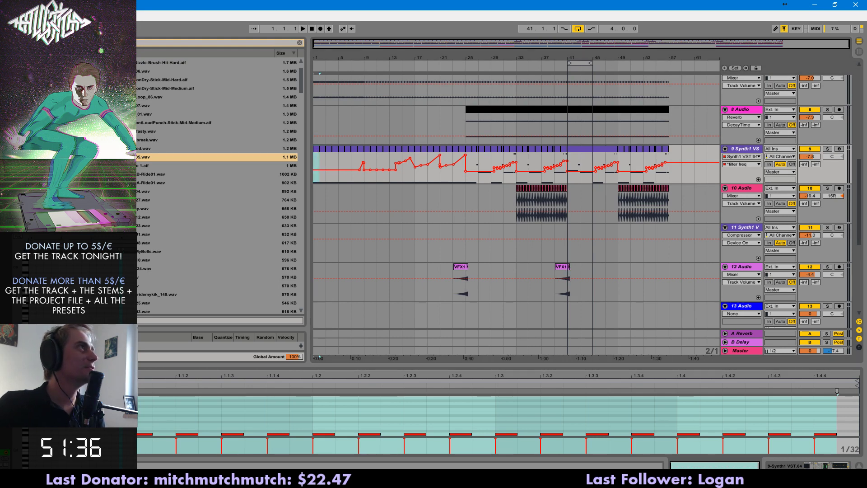
key("space")
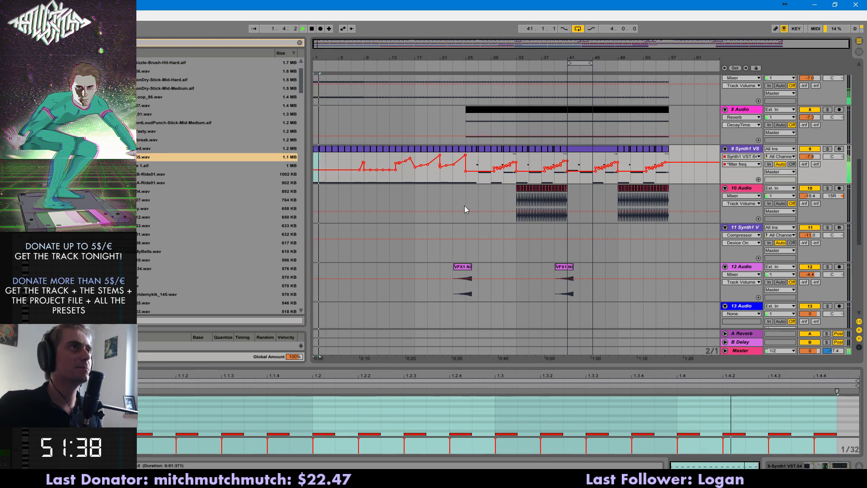
left_click(460, 182)
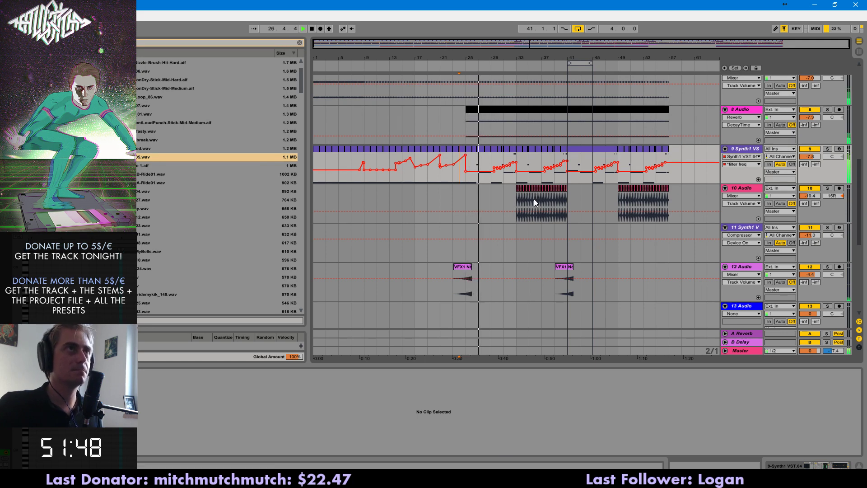
key("space")
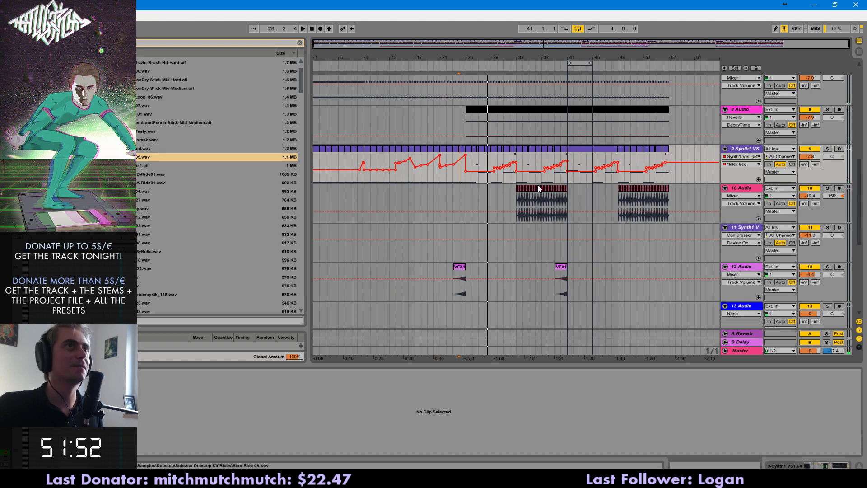
- Raise the song tempo moderately and play through bar 41 with the loop switched off, then restart from bar 1
left_click(537, 190)
key("space")
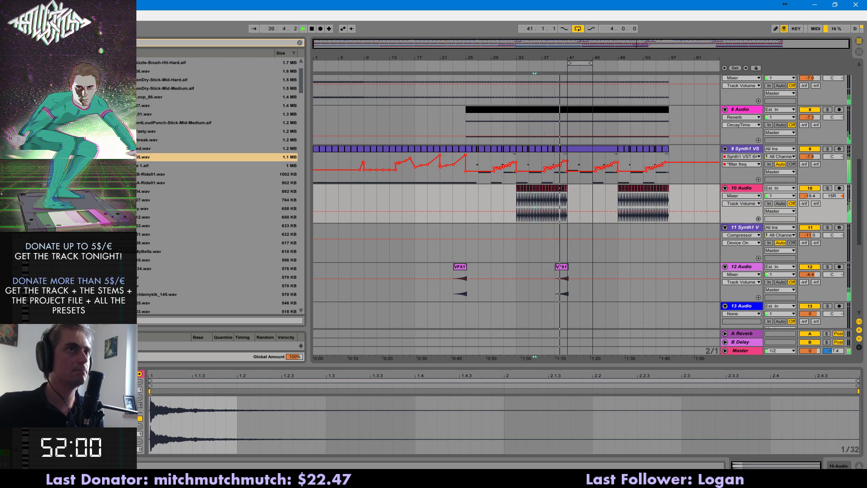
left_click(577, 28)
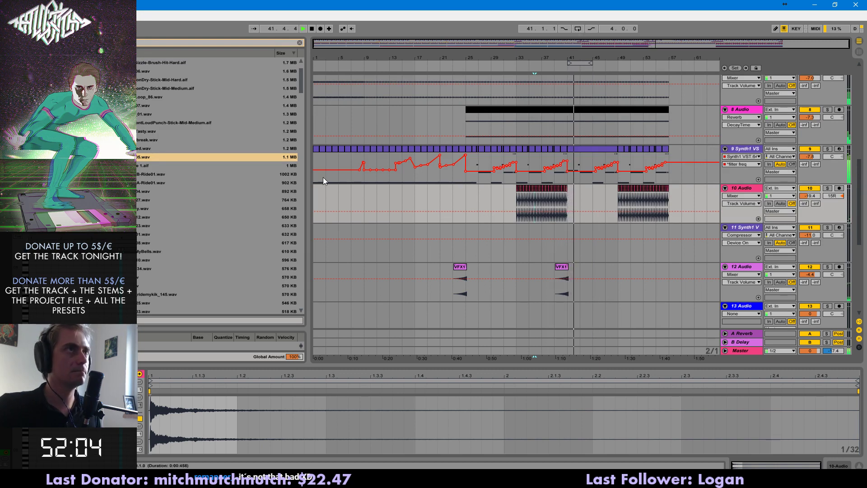
left_click(316, 154)
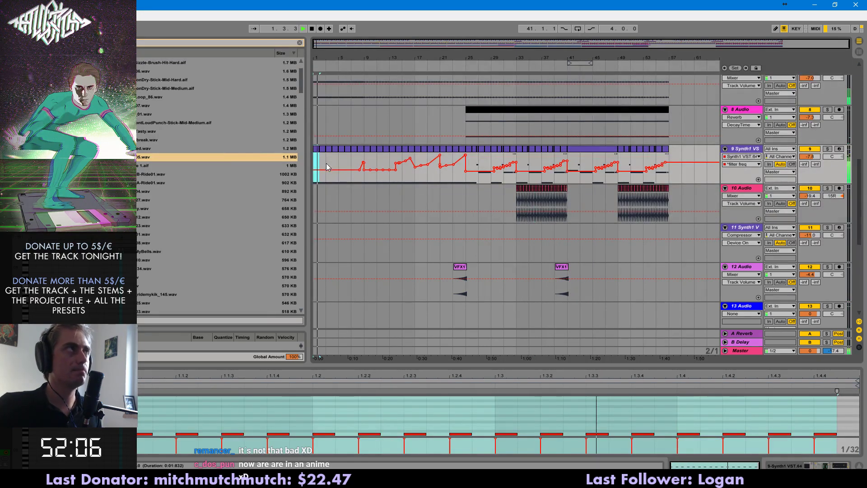
- Trim the overhanging ends of the two VFX1 noise risers on the 12 Audio track at bars 25 and 41
scroll(352, 267, "down", 5)
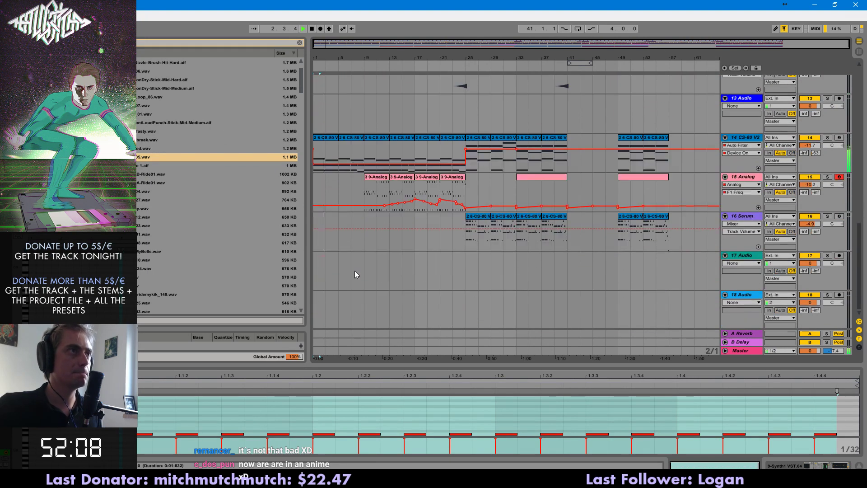
scroll(354, 266, "up", 3)
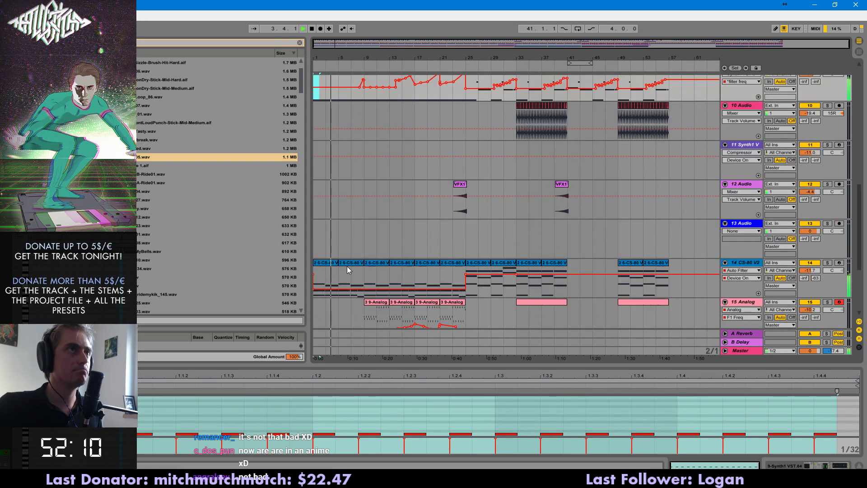
key("ctrl+1")
left_click_drag(467, 210, 476, 210)
key("Delete")
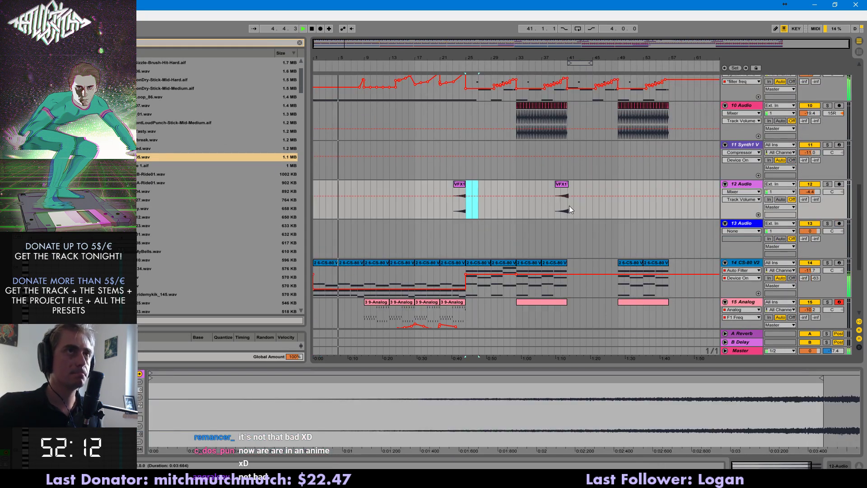
left_click_drag(570, 205, 584, 206)
key("Delete")
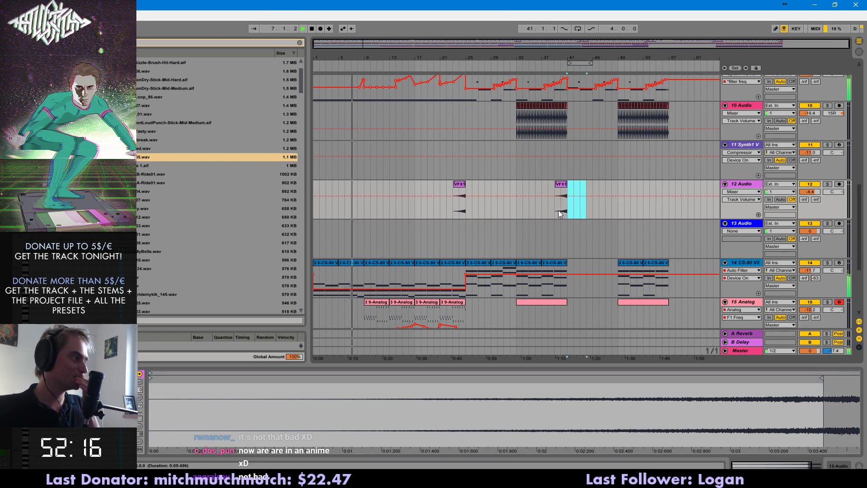
- Add Redux to the 15 Analog track ahead of EQ Eight and set its downsampling mode to Soft
scroll(411, 255, "down", 2)
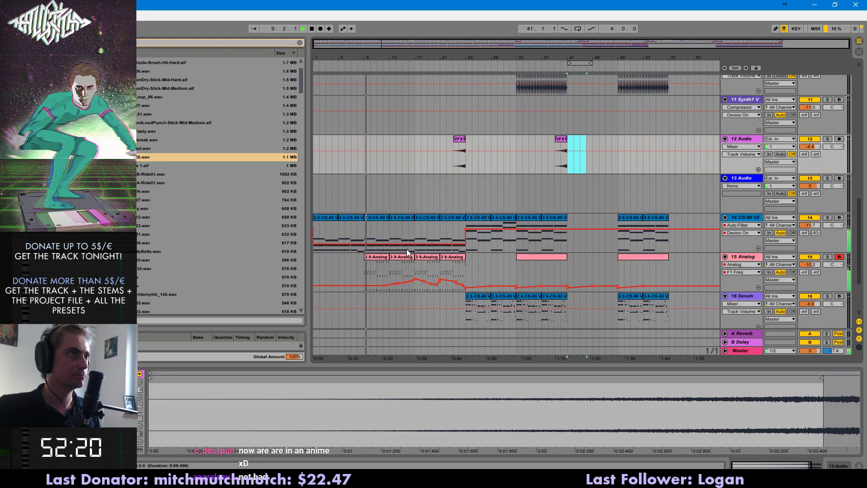
left_click(755, 259)
left_click(45, 88)
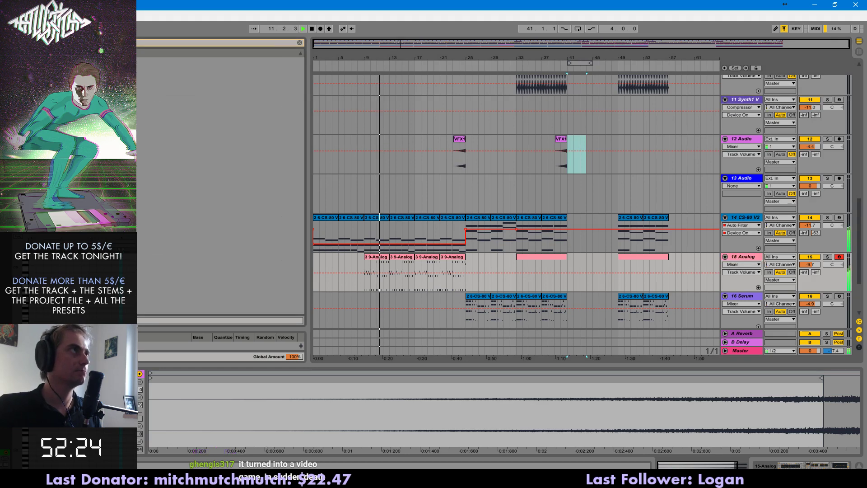
left_click(124, 301)
scroll(190, 234, "down", 3)
double_click(153, 259)
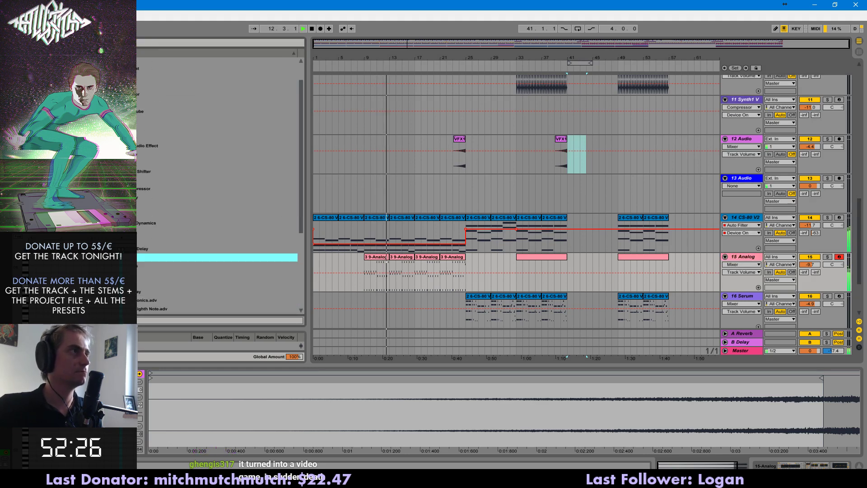
left_click_drag(834, 373, 608, 406)
left_click(629, 440)
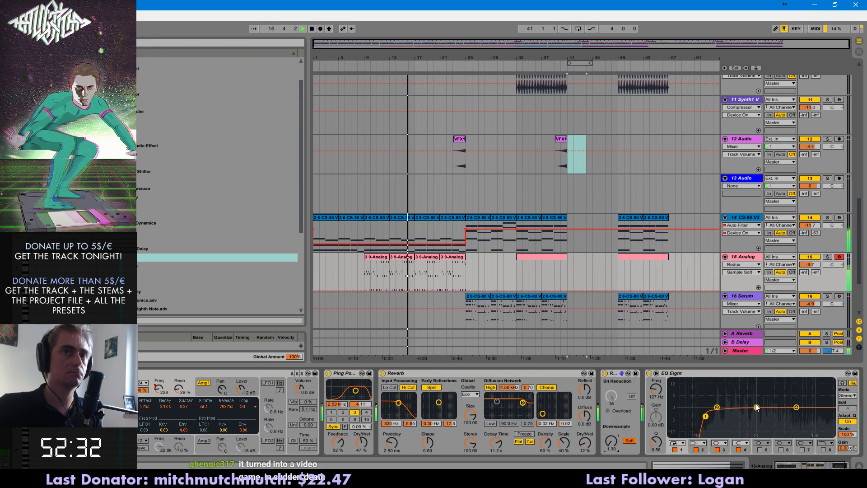
- Cut band 4 of the 15 Analog track's EQ Eight by about 4.3 dB at about 4.65 kHz
left_click_drag(797, 408, 794, 415)
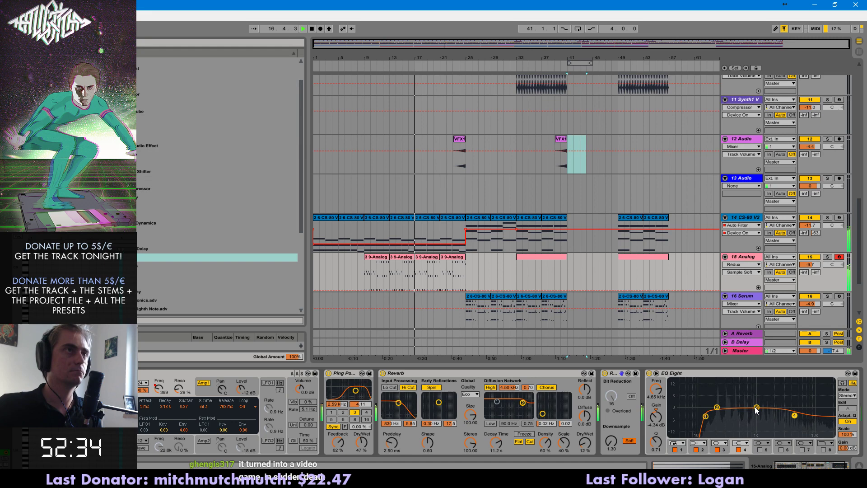
scroll(585, 276, "up", 4)
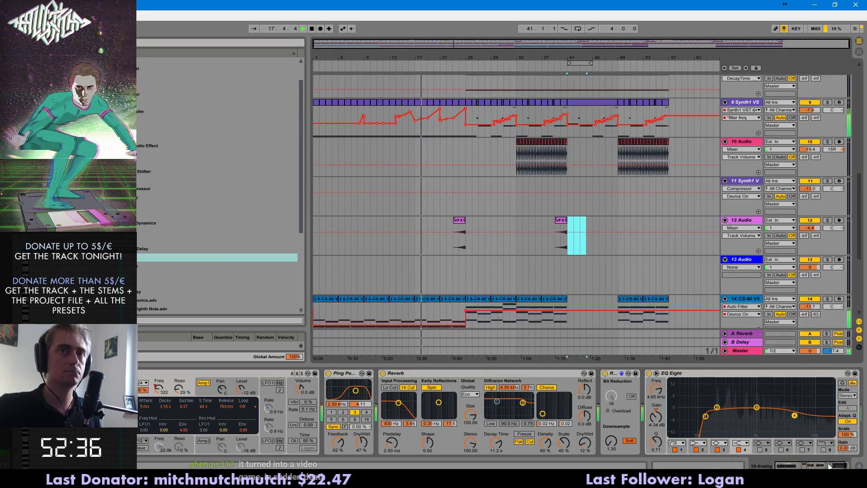
- Enable band 8 of the 15 Analog track's EQ Eight as a high cut at about 8.05 kHz
left_click(823, 449)
left_click_drag(828, 414, 808, 411)
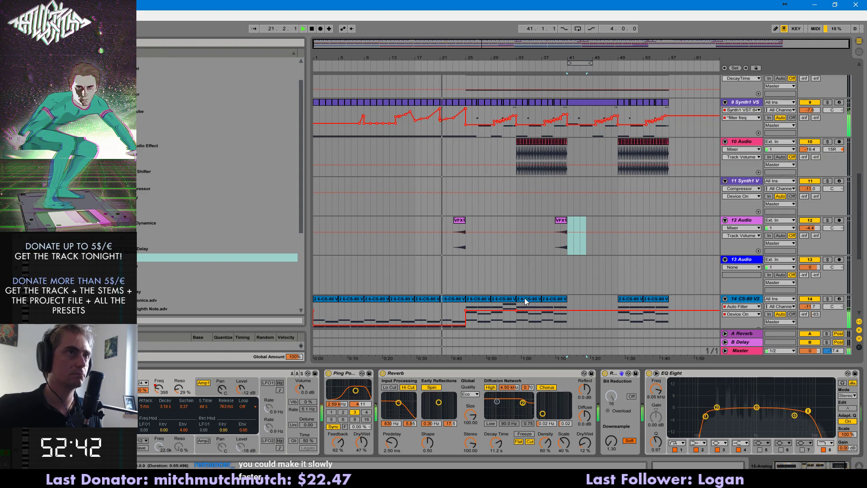
- Play on through to bar 33 while examining the drum and percussion arrangement on tracks 1 to 6
scroll(480, 282, "up", 5)
scroll(480, 188, "up", 6)
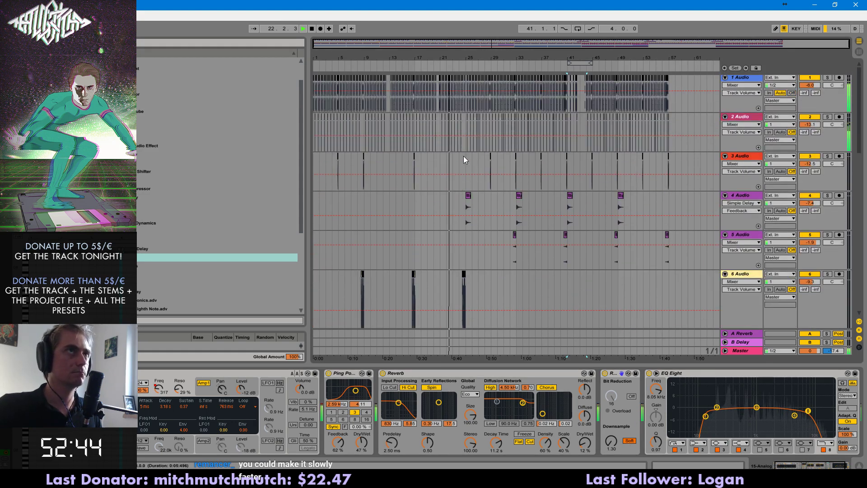
left_click_drag(474, 58, 476, 94)
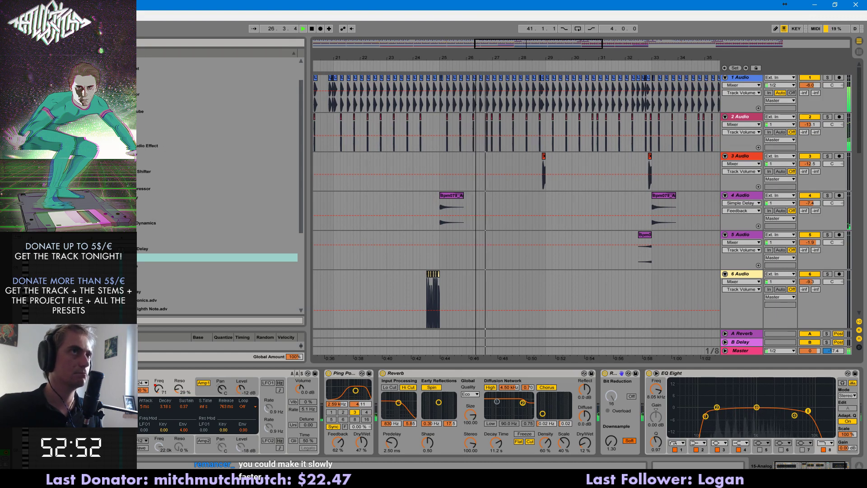
left_click(406, 234)
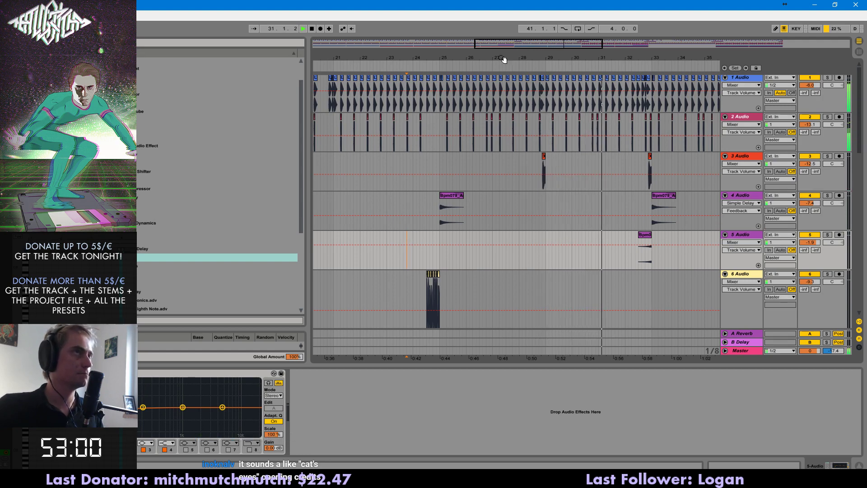
mouse_move(526, 45)
left_mouse_down()
mouse_move(524, 20)
mouse_move(524, 48)
left_mouse_up()
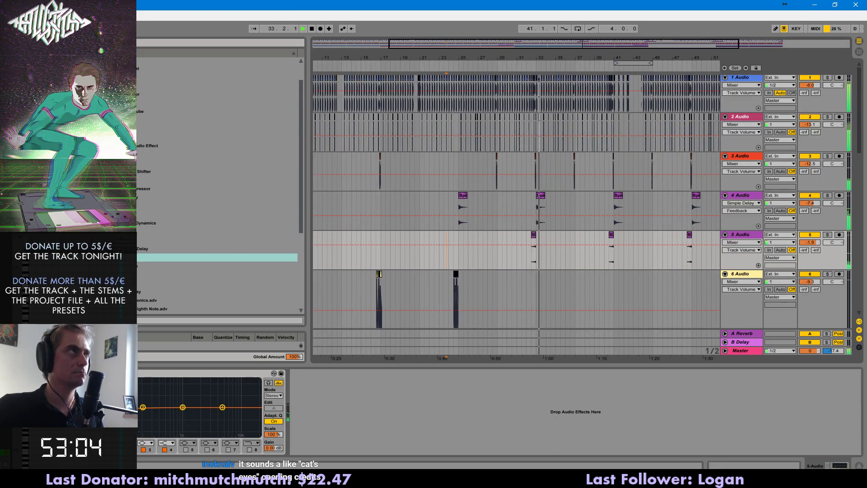
scroll(466, 245, "down", 2)
scroll(466, 245, "down", 2)
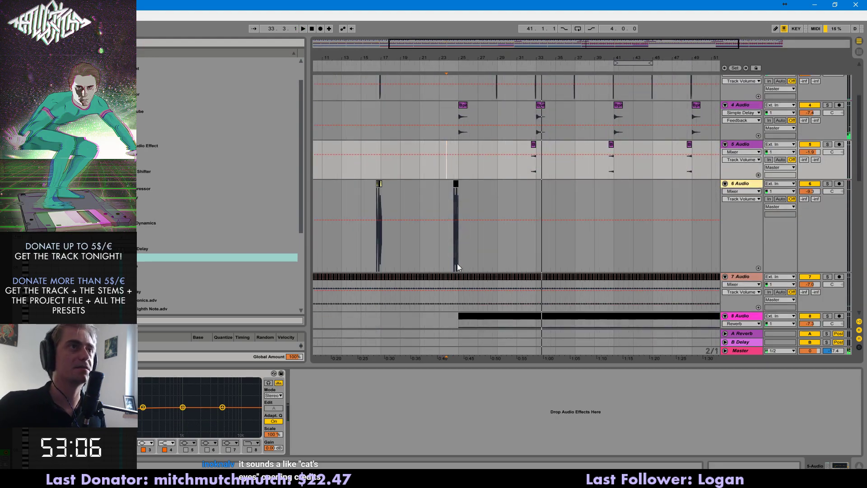
- Play the section from bar 25 while examining the 15 Analog and 16 Serum parts and their devices
left_click_drag(457, 264, 317, 262)
left_click_drag(426, 44, 352, 45)
scroll(500, 175, "down", 4)
scroll(552, 256, "down", 9)
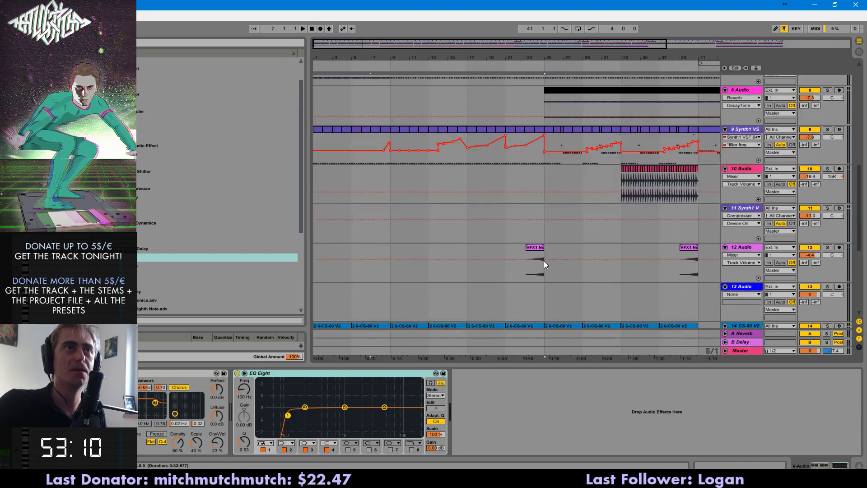
scroll(546, 281, "down", 3)
left_click_drag(544, 256, 629, 257)
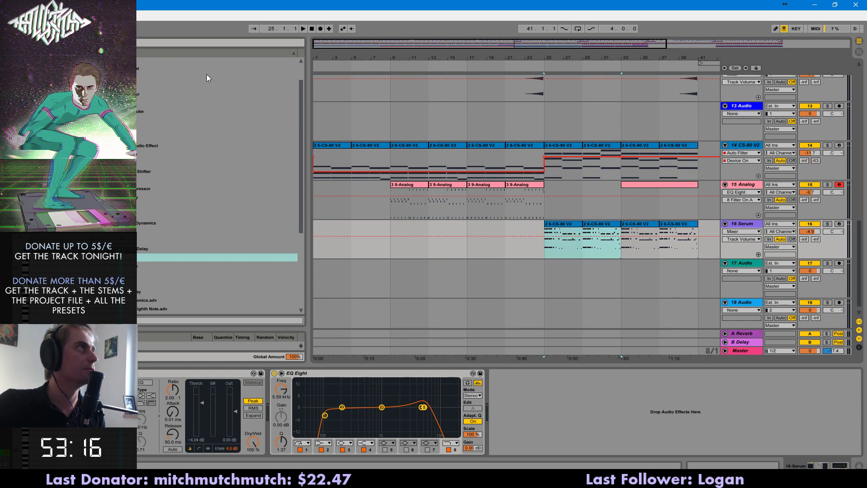
left_click(545, 215)
key("space")
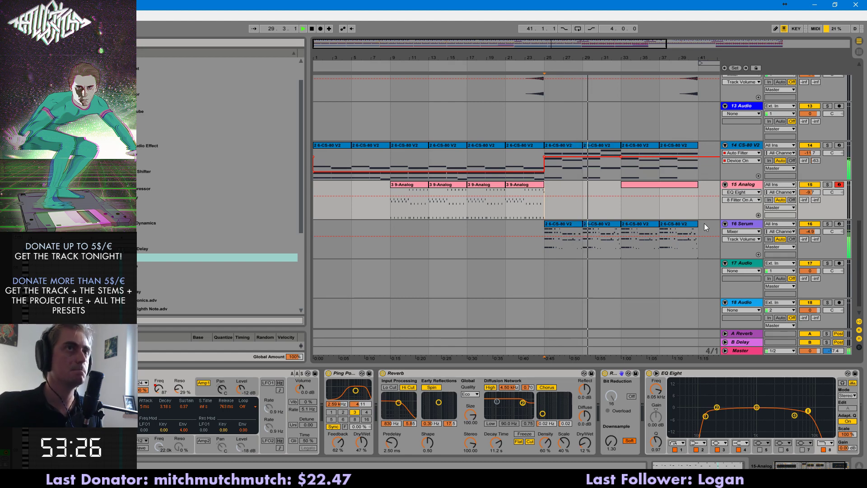
left_click(622, 249)
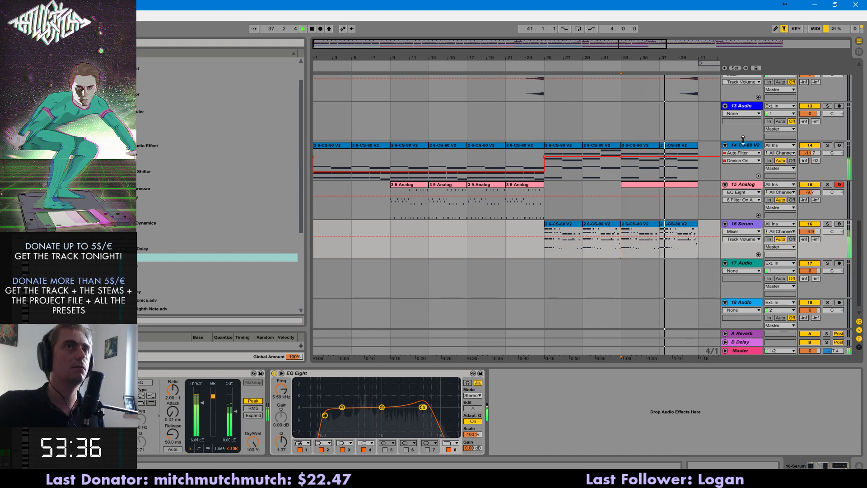
- Transpose the notes from bar 7 to about bar 8.2 in the 9 Synth1 clip starting at bar 41 up four semitones
left_click_drag(571, 57, 571, 51)
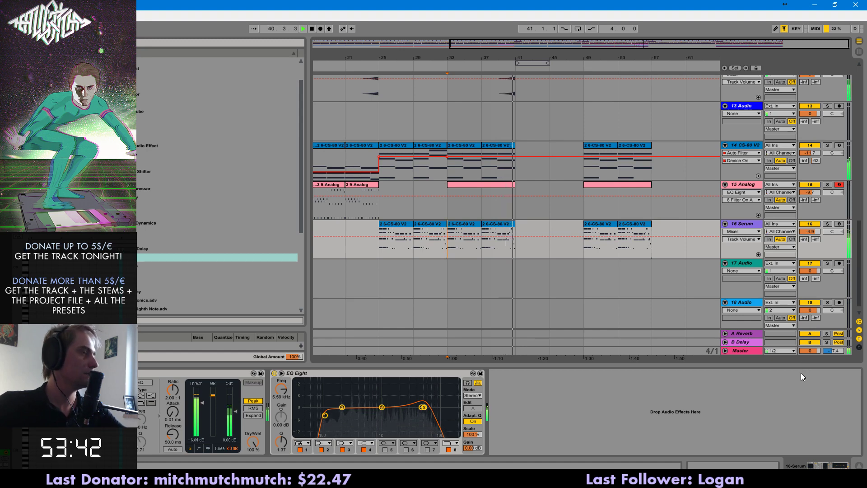
left_click(859, 465)
scroll(638, 265, "up", 5)
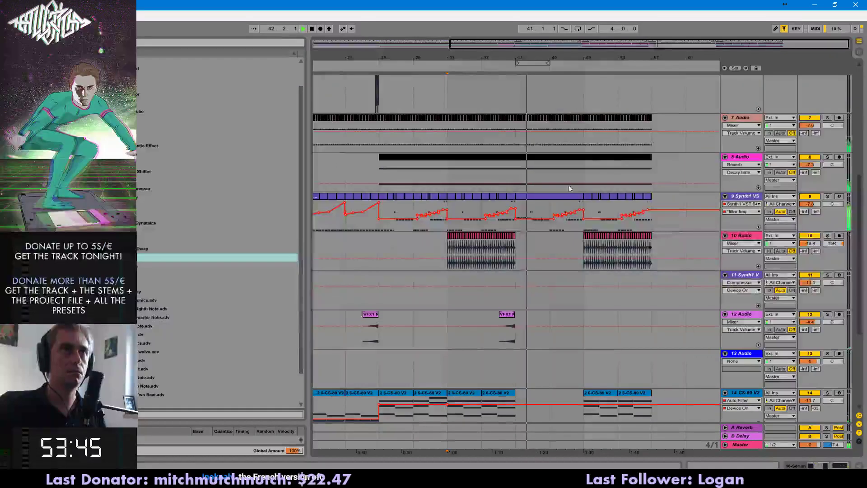
left_click(550, 205)
double_click(560, 193)
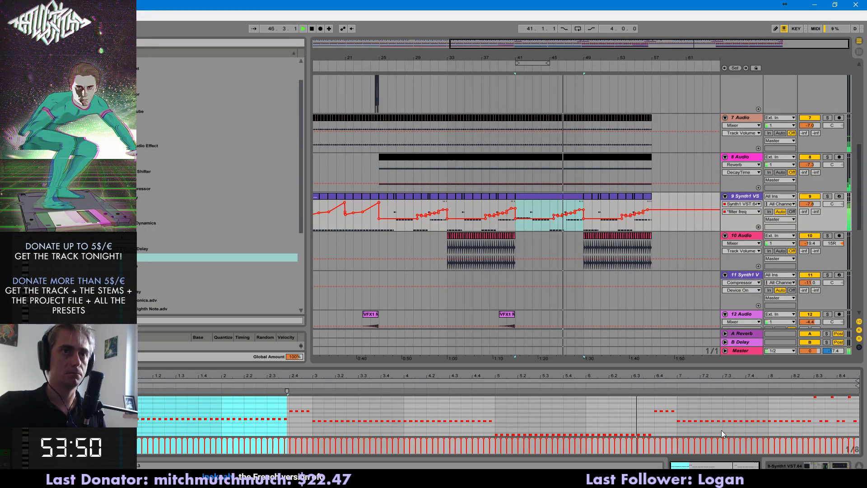
left_click_drag(668, 424, 745, 423)
left_click_drag(824, 428, 819, 423)
key("Up")
key("Up")
key("Up")
key("Up")
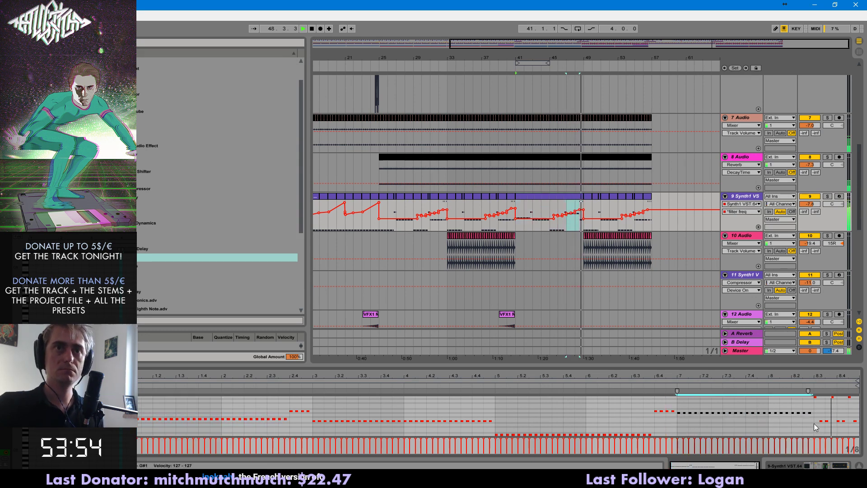
- Loop bars 41 to 49 and delete the drum clips at bars 45 to 49 on the 1 Audio and 2 Audio tracks
left_click(573, 198)
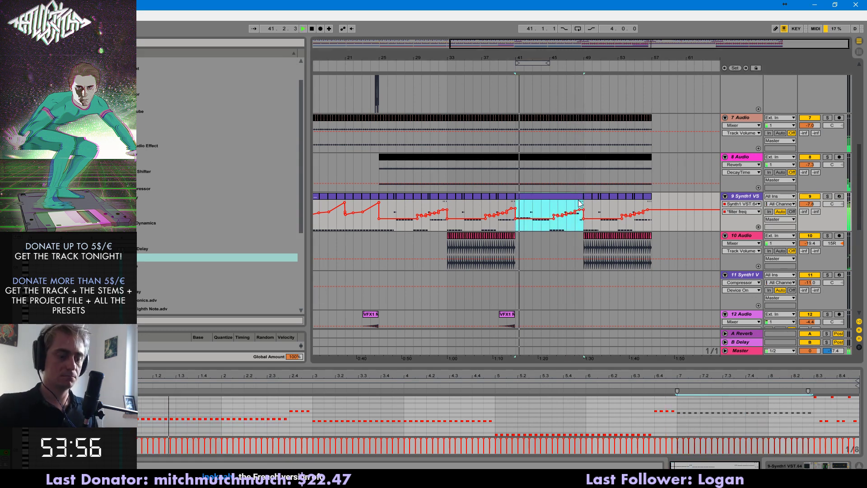
key("ctrl+l")
scroll(556, 131, "up", 5)
scroll(549, 108, "up", 4)
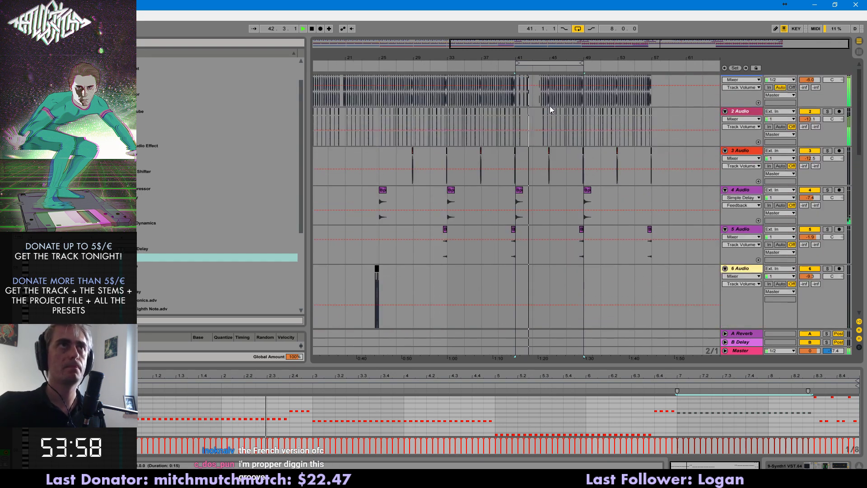
left_click_drag(587, 147, 516, 108)
key("Delete")
- Delete the drum clips at bars 43 to 45 on 1 Audio and 2 Audio, and duplicate bars 41 to 43 three times
left_click_drag(660, 44, 660, 68)
left_click_drag(530, 58, 531, 61)
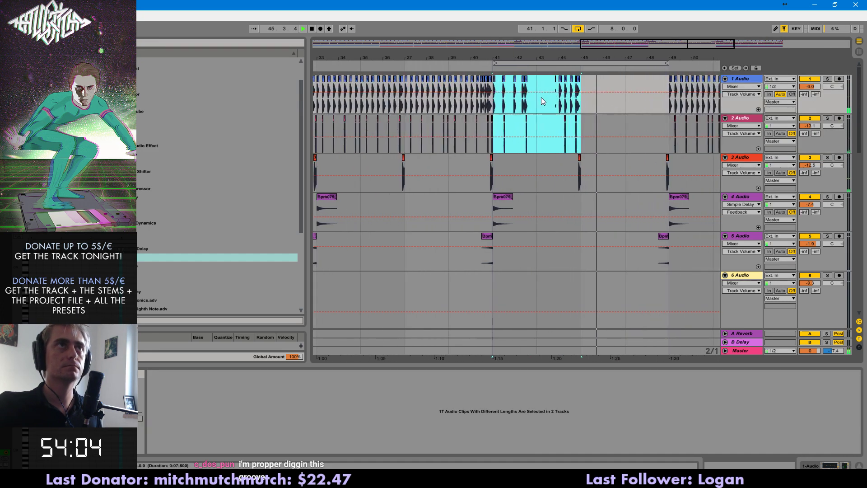
left_click_drag(537, 96, 580, 136)
key("Delete")
left_click_drag(537, 102, 489, 135)
key("ctrl+d")
key("ctrl+d")
key("ctrl+d")
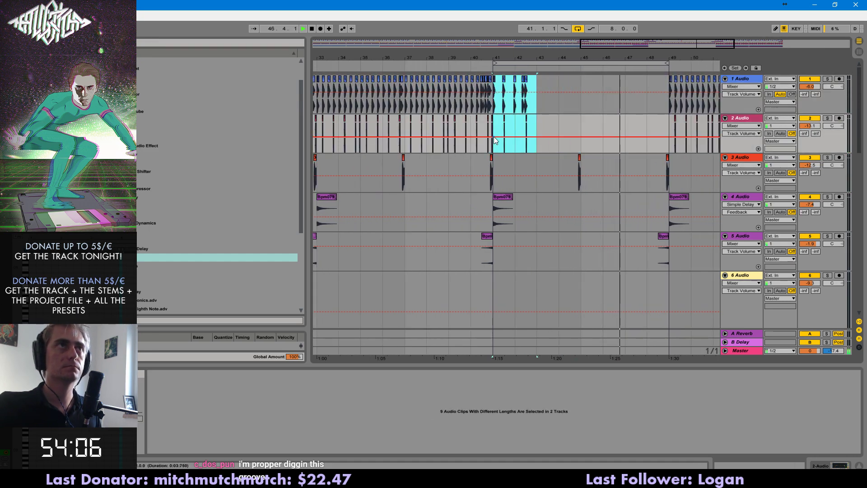
scroll(633, 190, "down", 8)
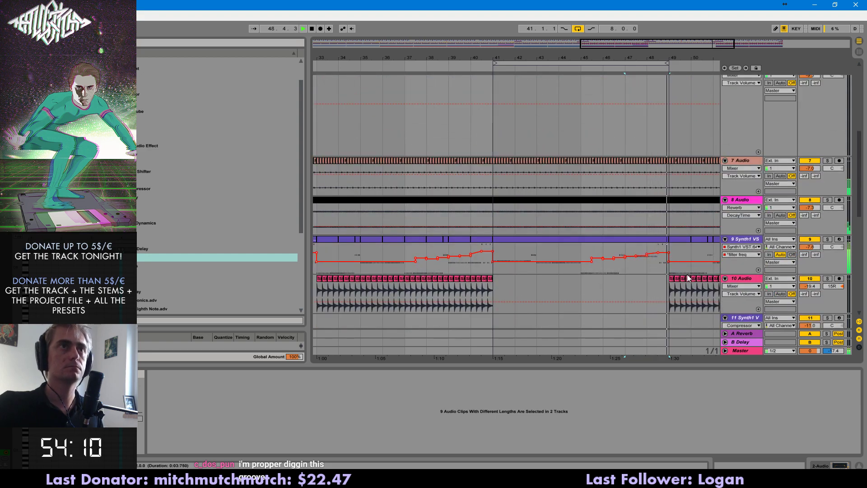
scroll(661, 232, "up", 8)
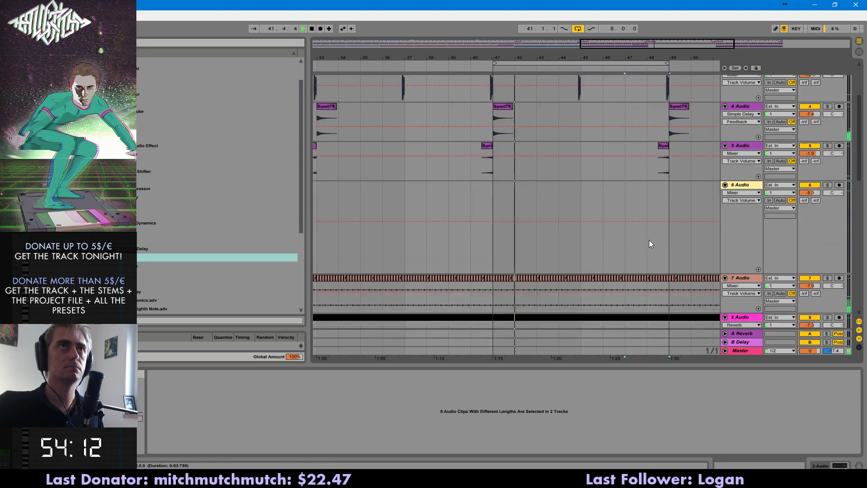
left_click(702, 219)
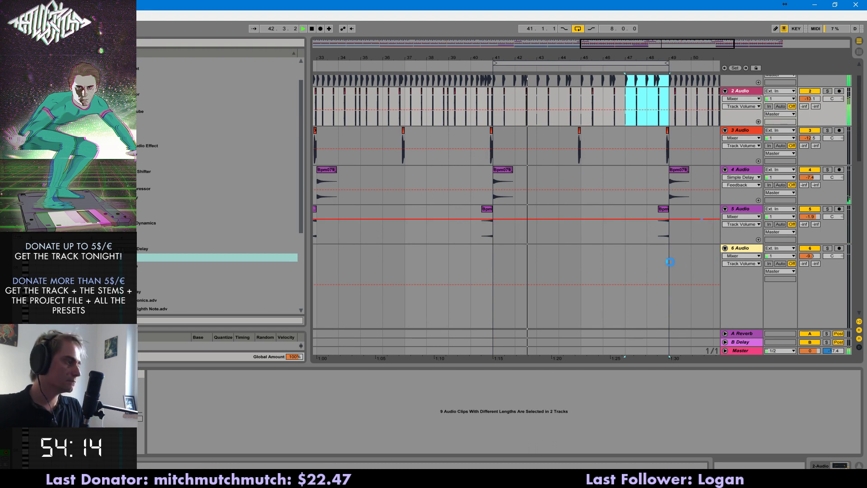
key("ctrl+z")
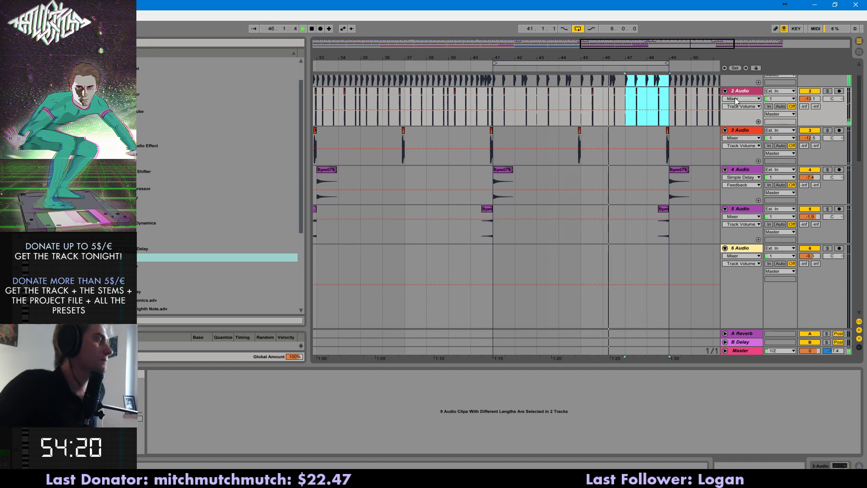
- Insert a new MIDI track directly below the 15 Analog track
scroll(646, 181, "down", 4)
scroll(681, 199, "down", 10)
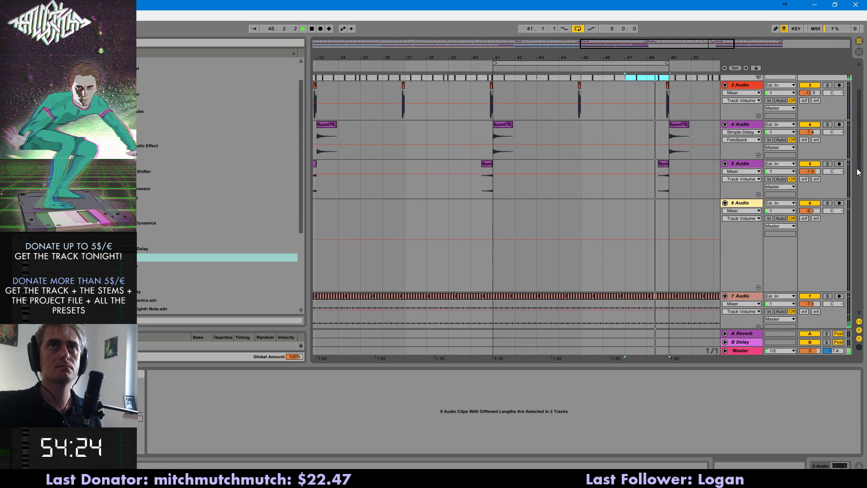
left_click(748, 214)
left_click(747, 177)
key("ctrl+shift+t")
- Duplicate the time of bars 41 to 49, select bars 41 to 57 on the 16 MIDI track and audition the 16-bar loop
left_click_drag(678, 235, 527, 220)
left_click_drag(650, 45, 722, 42)
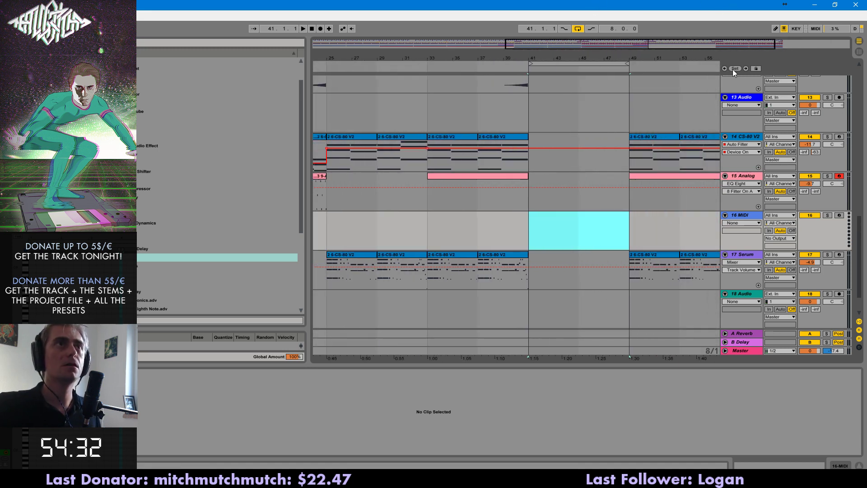
key("ctrl+shift+d")
left_click(438, 236, "shift")
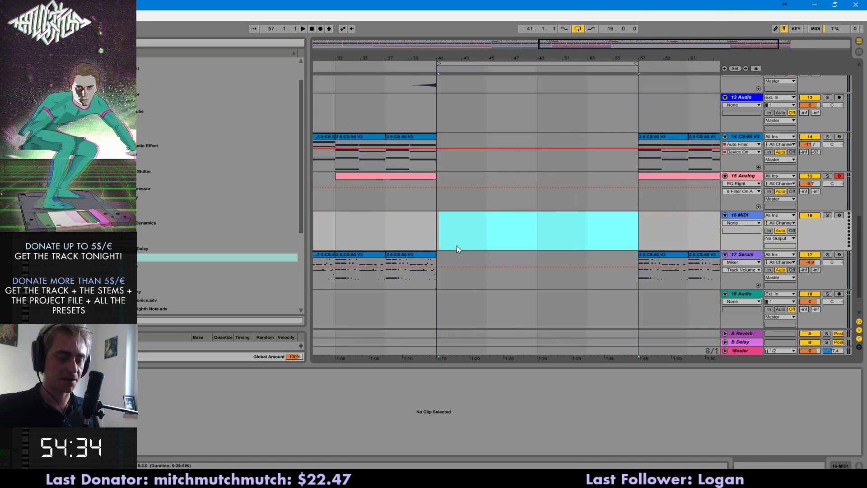
left_click(390, 215)
key("space")
left_click_drag(437, 242, 626, 243)
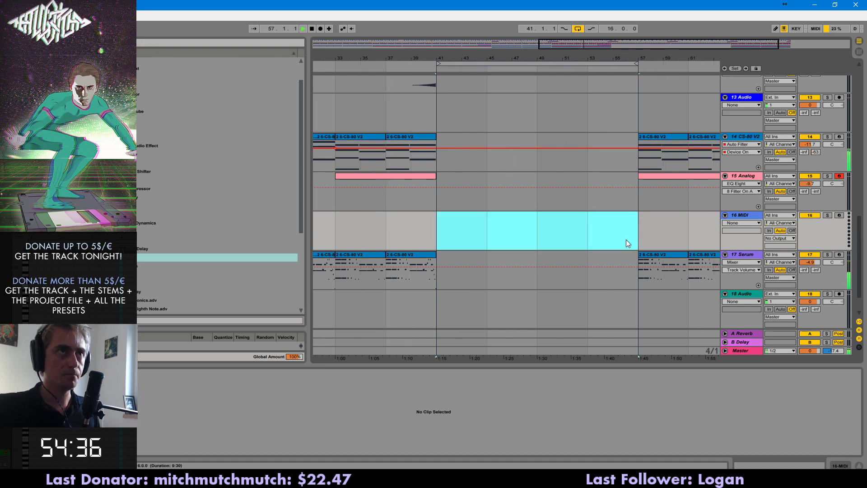
key("space")
- Browse the plug-in list for an instrument for the new MIDI track
left_click(32, 116)
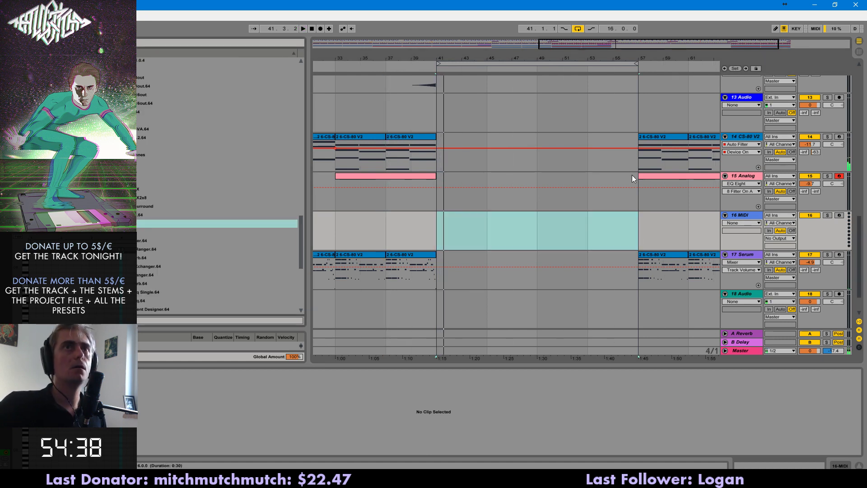
scroll(150, 287, "down", 2)
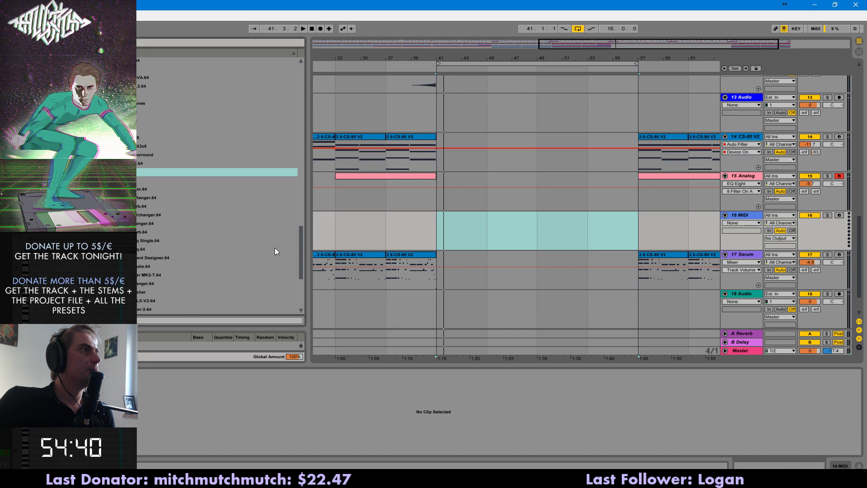
left_click_drag(303, 256, 292, 144)
left_click(108, 105)
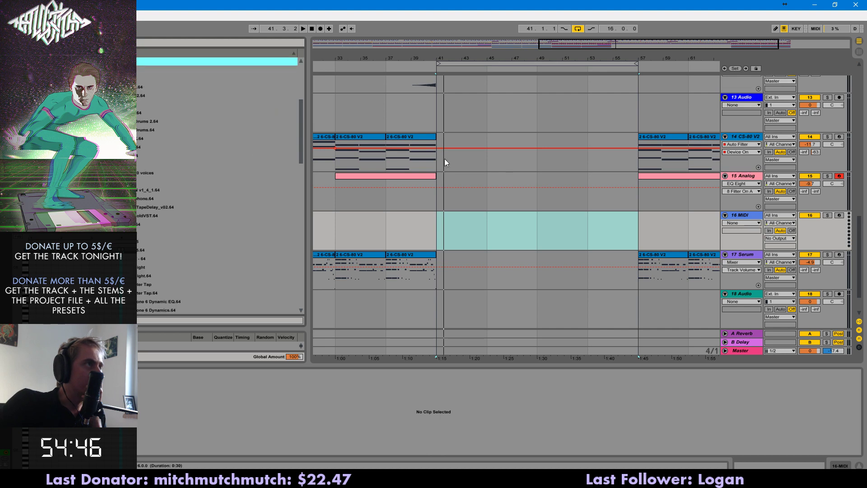
scroll(264, 170, "up", 6)
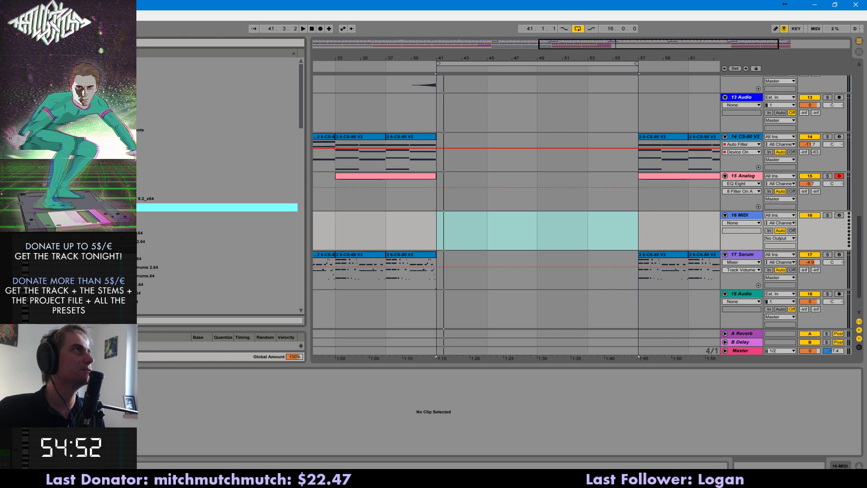
left_click(108, 79)
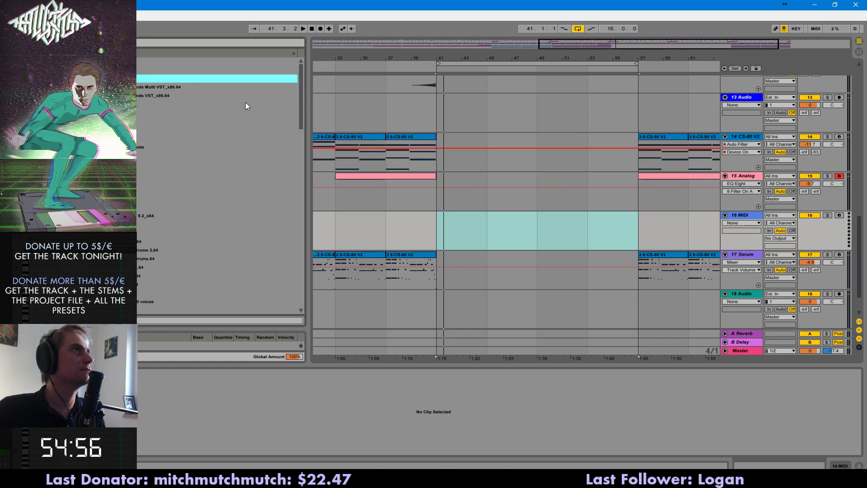
- Find the Danger Lead instrument rack, load it onto the 16 MIDI track and set the track volume to -14.0 dB
left_click(40, 78)
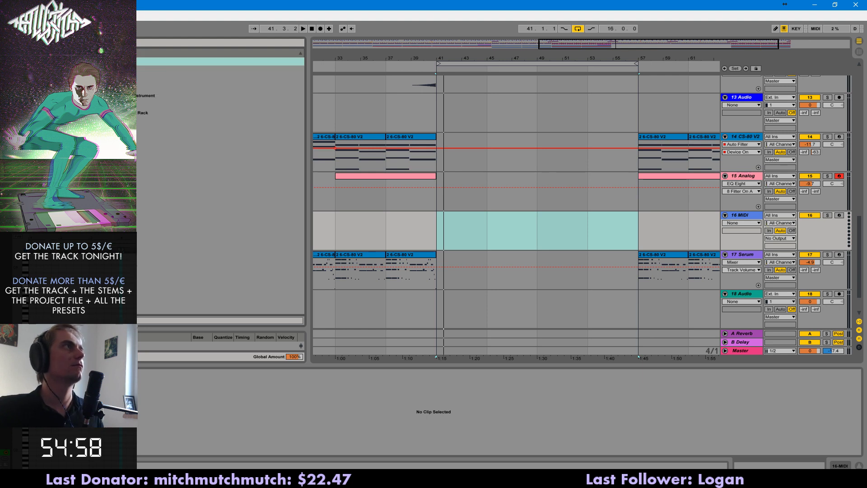
type("r")
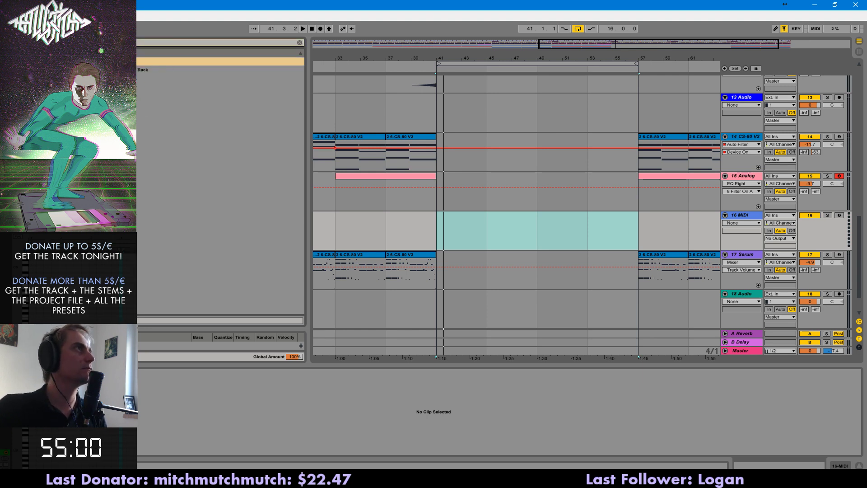
left_click(108, 70)
key("Down")
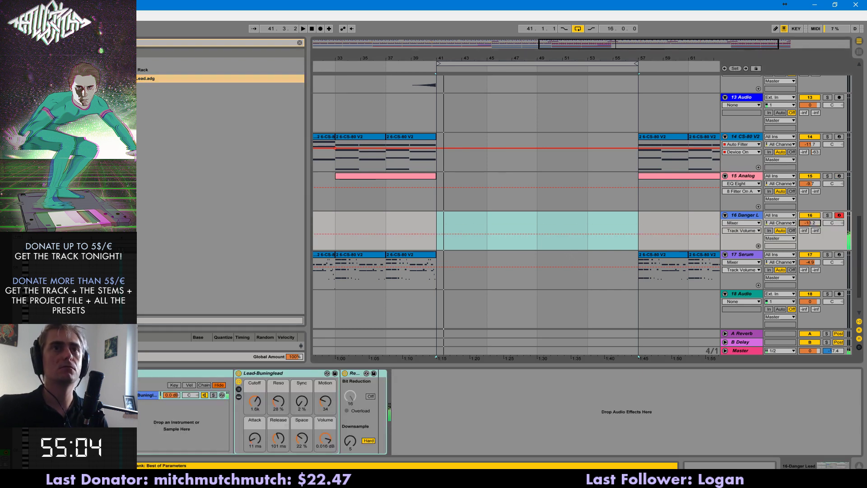
left_click_drag(810, 223, 810, 228)
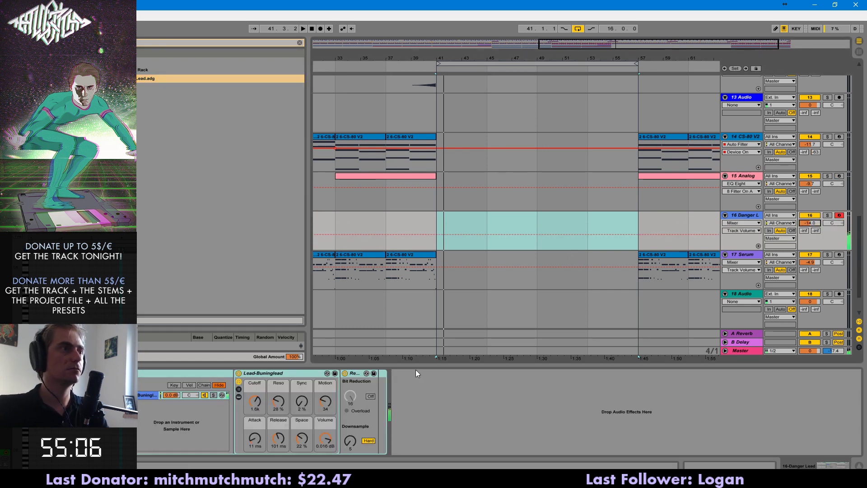
- Set the Redux downsample amount on the Danger Lead track to 1 and audition the lead over the loop
left_click_drag(350, 441, 350, 447)
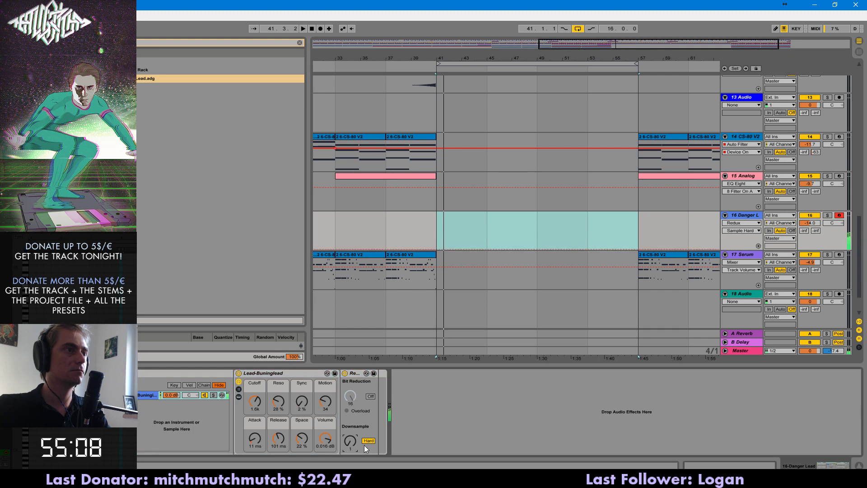
key("space")
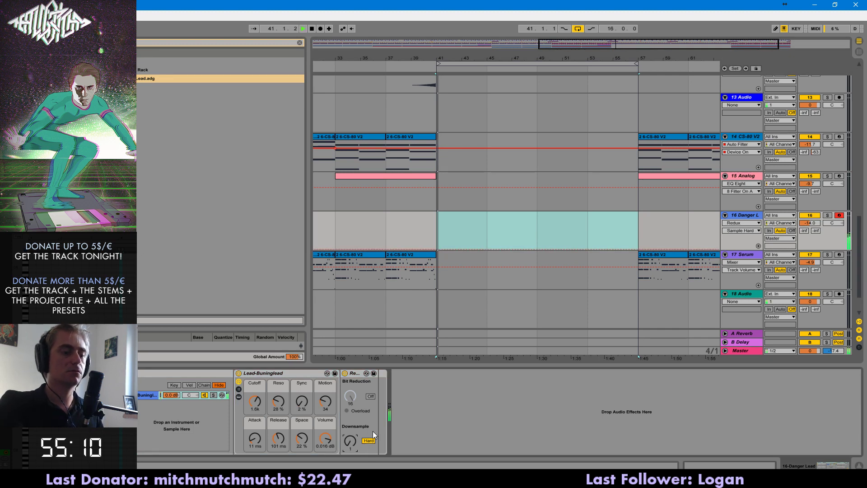
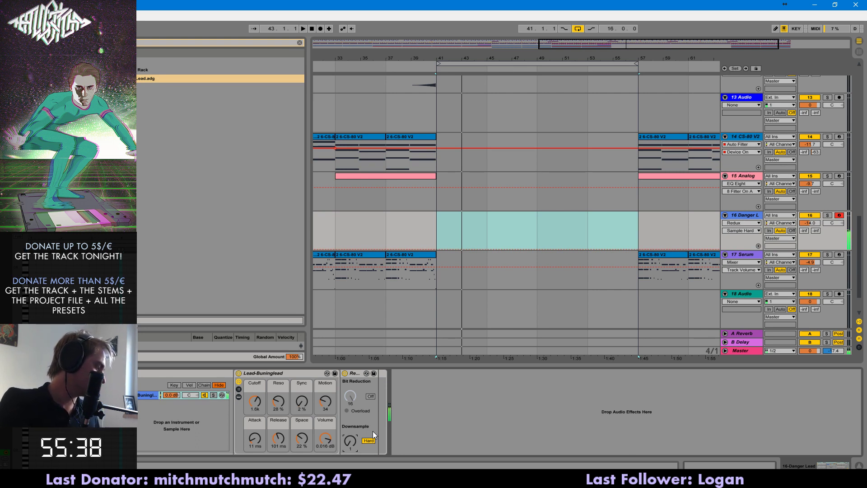
key("space")
- Find the Simple Delay among the audio effects and add it after Redux on the Danger Lead track with 31% dry/wet
key("Escape")
left_click(38, 88)
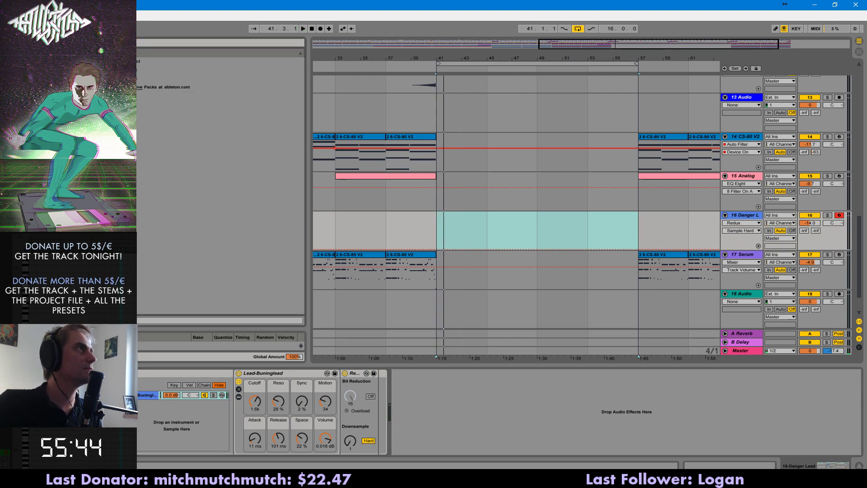
scroll(188, 237, "down", 2)
scroll(134, 183, "down", 2)
left_click_drag(134, 181, 439, 436)
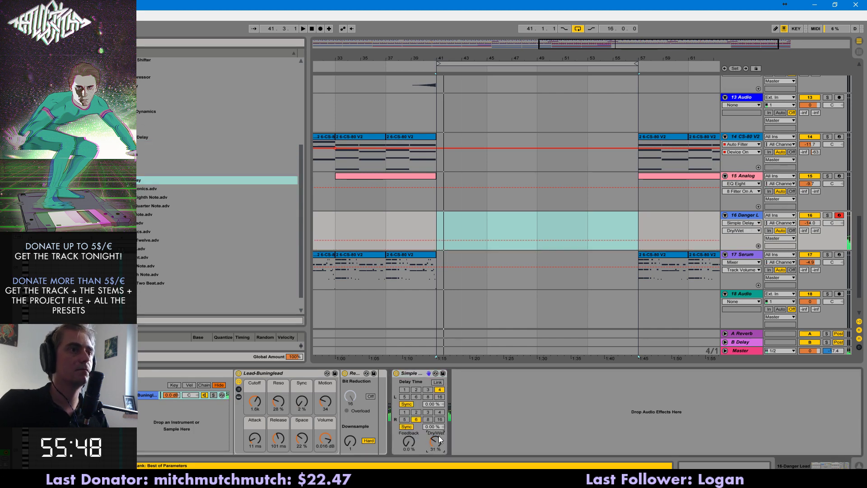
- Bypass the added delay, show the devices inside the Lead-Buninglead rack and delete the rack's own Simple Delay
left_click(396, 374)
left_click(238, 397)
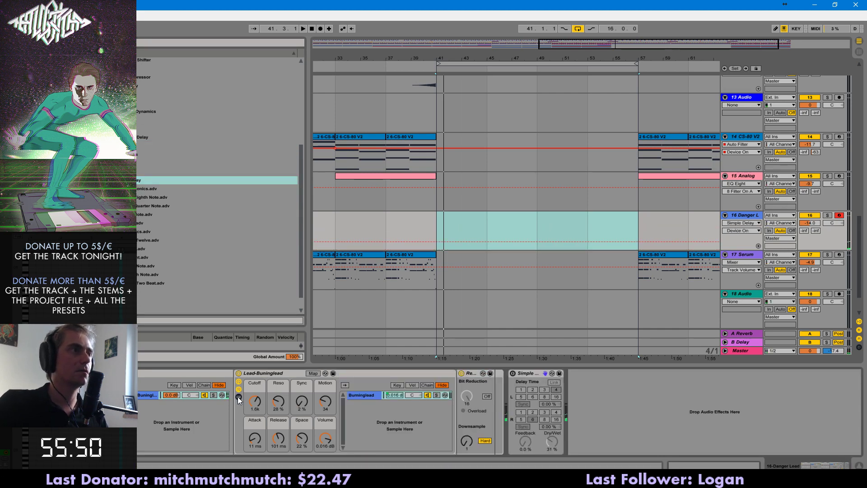
left_click(239, 396)
left_click(823, 460)
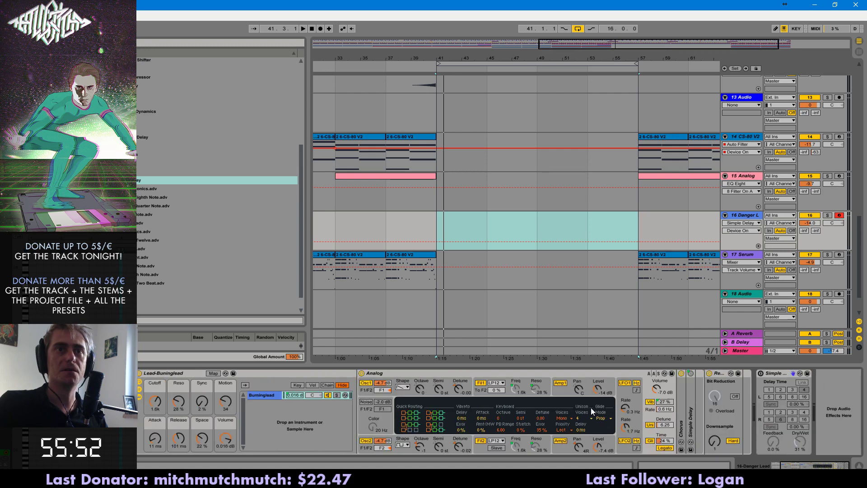
double_click(694, 426)
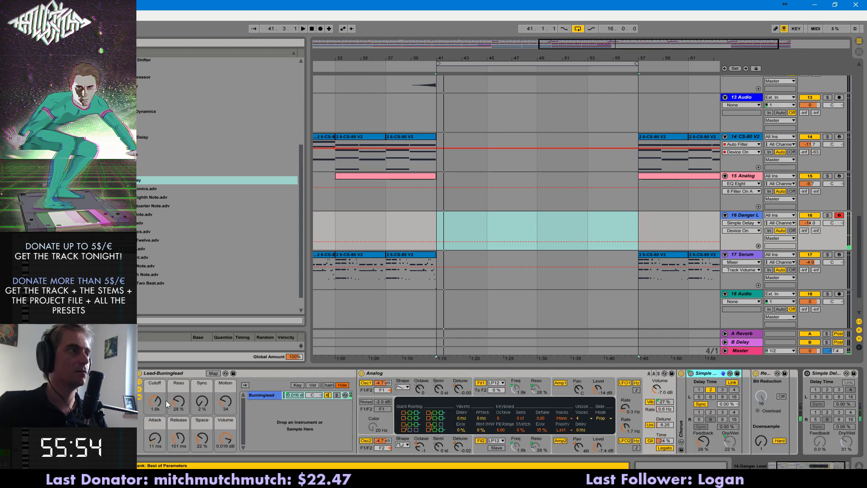
left_click_drag(202, 437, 202, 429)
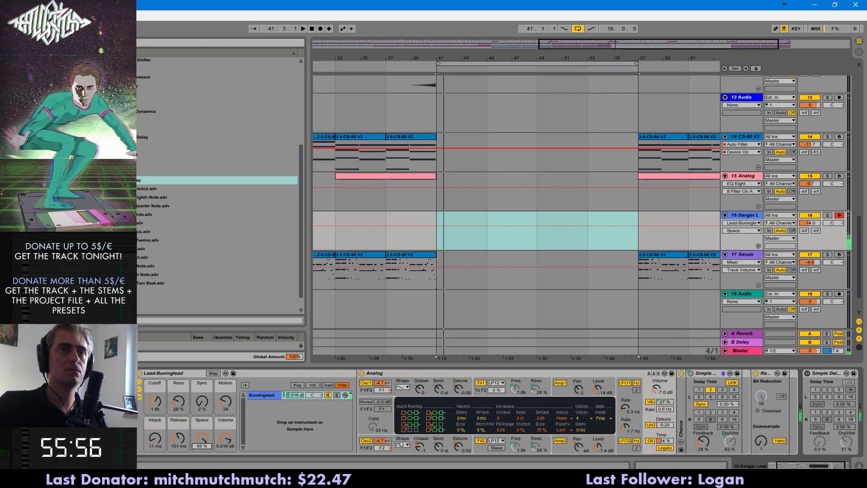
left_click(718, 379)
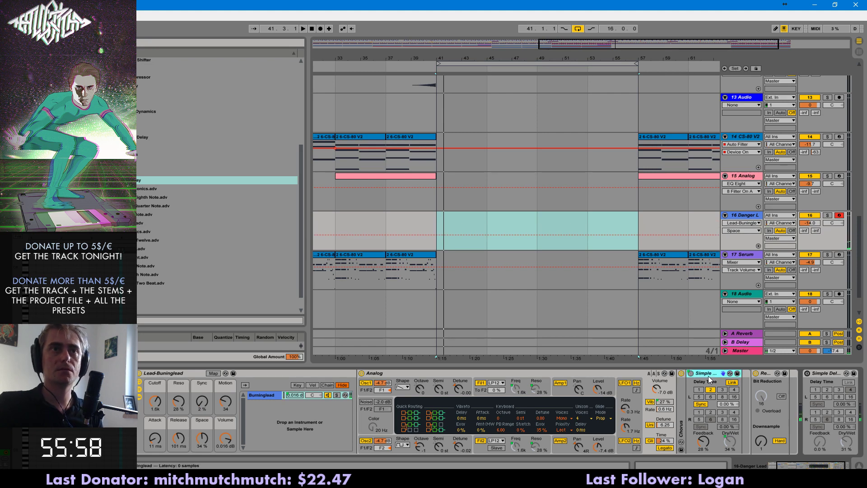
key("Delete")
- Reactivate the remaining Simple Delay and set both delay times to 3 with 62% feedback
left_click(752, 374)
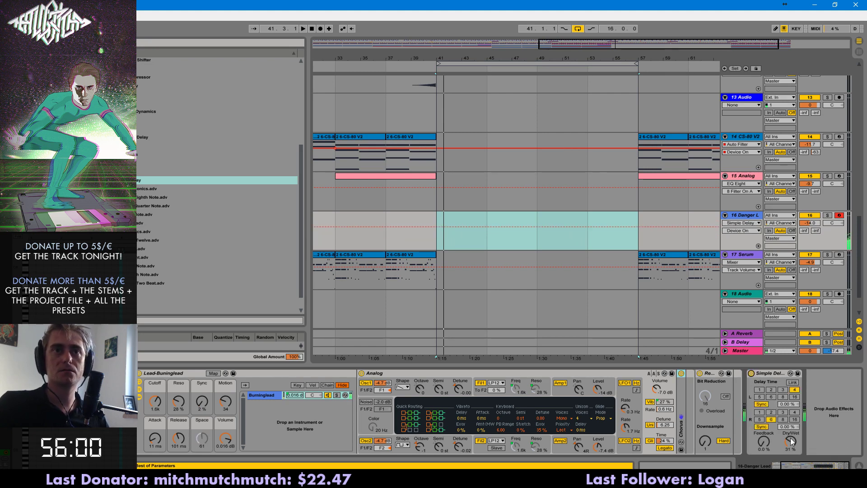
left_click(784, 412)
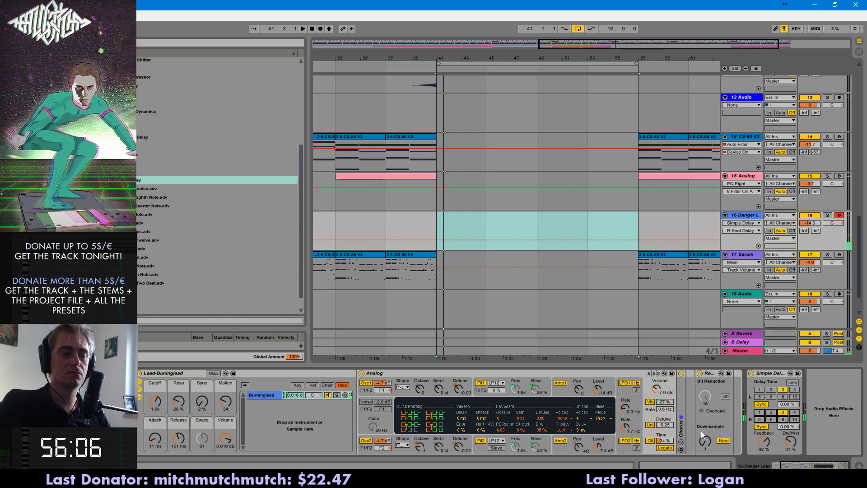
- Audition the lead against the loop and set the Danger Lead track volume to -6.7 dB
key("space")
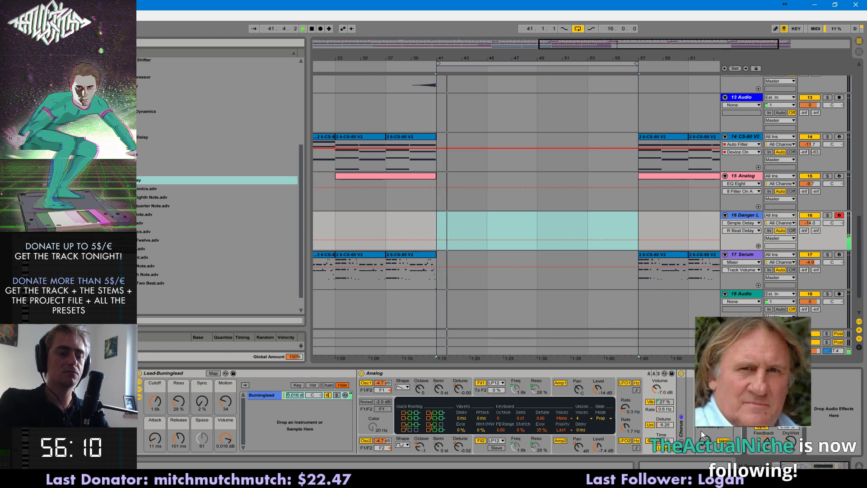
left_click(811, 222)
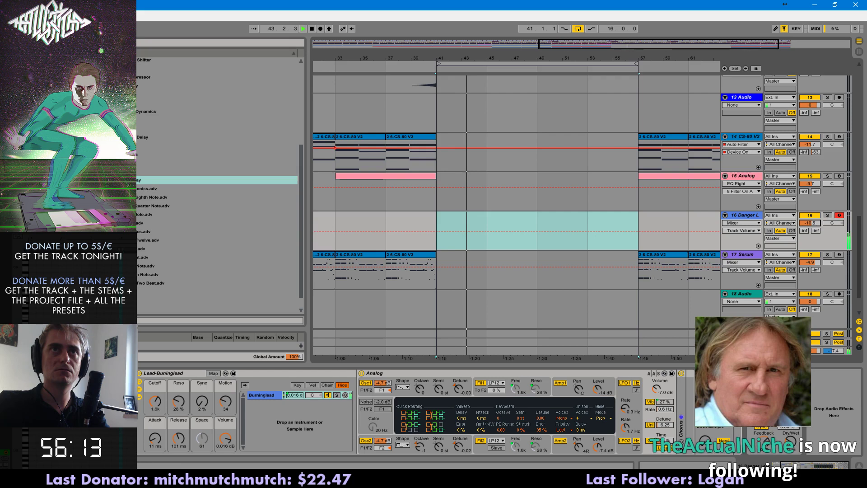
left_click(403, 214)
key("space")
key("space")
key("super")
left_click(434, 203)
key("ctrl+1")
key("ctrl+1")
left_click(421, 213)
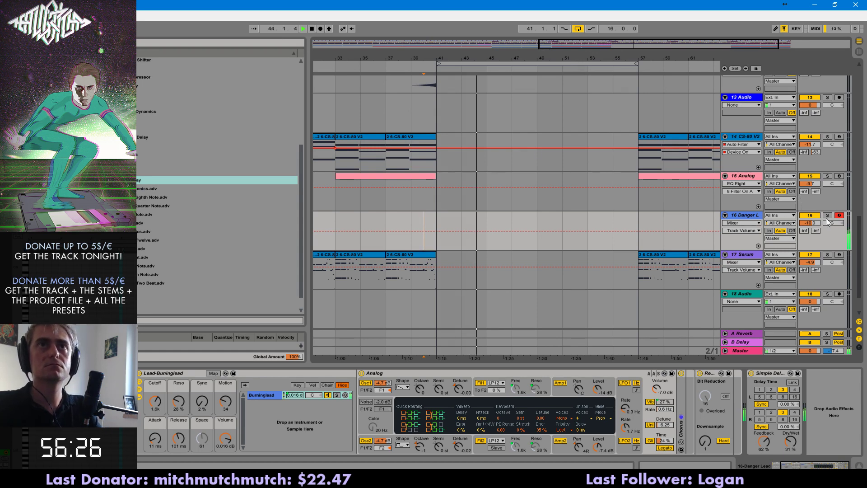
left_click_drag(809, 223, 809, 217)
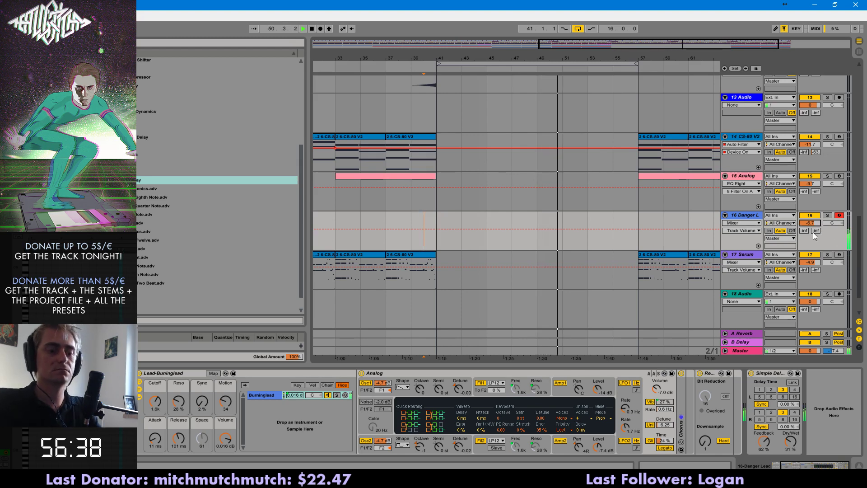
- Raise the Lead-Buninglead rack's Cutoff to 7.8k and Sync to 21%, and audition the sound in the loop
left_click_drag(155, 400, 155, 418)
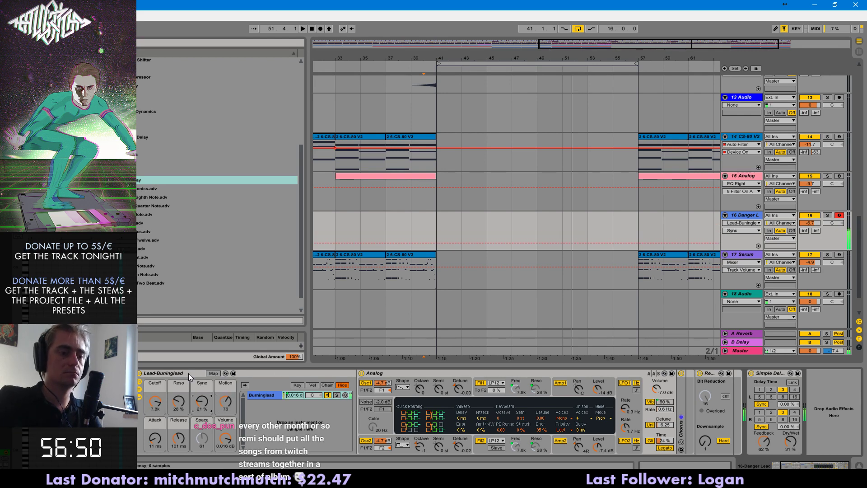
key("space")
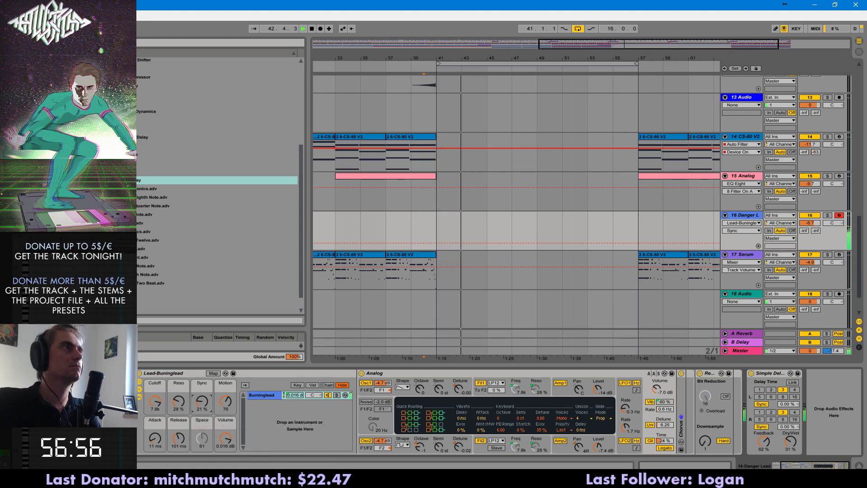
- Arm the 15 Analog track and audition its synth over the section starting at bar 41
key("Up")
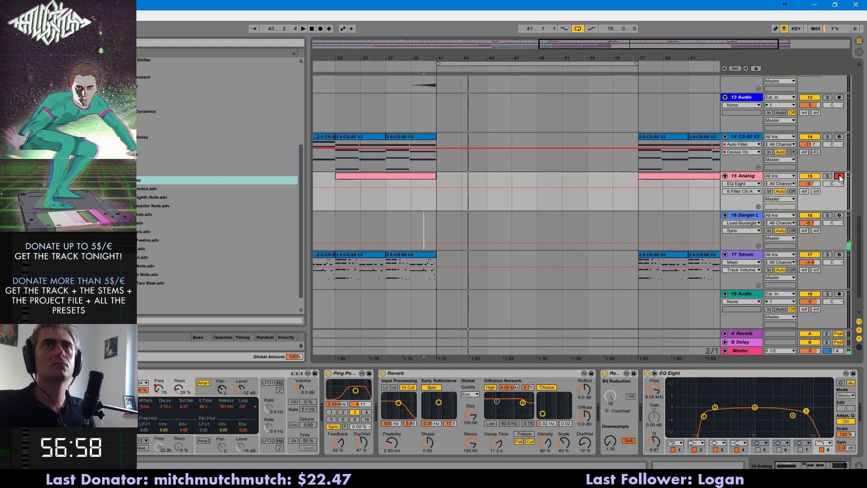
key("space")
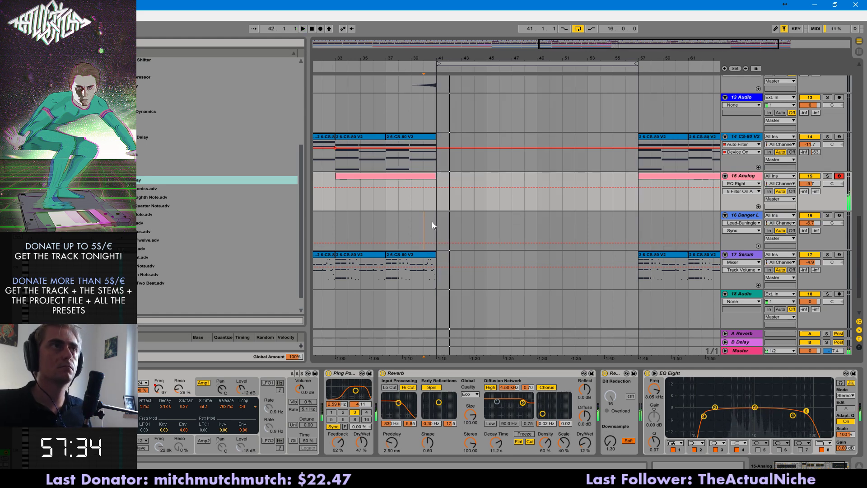
key("space")
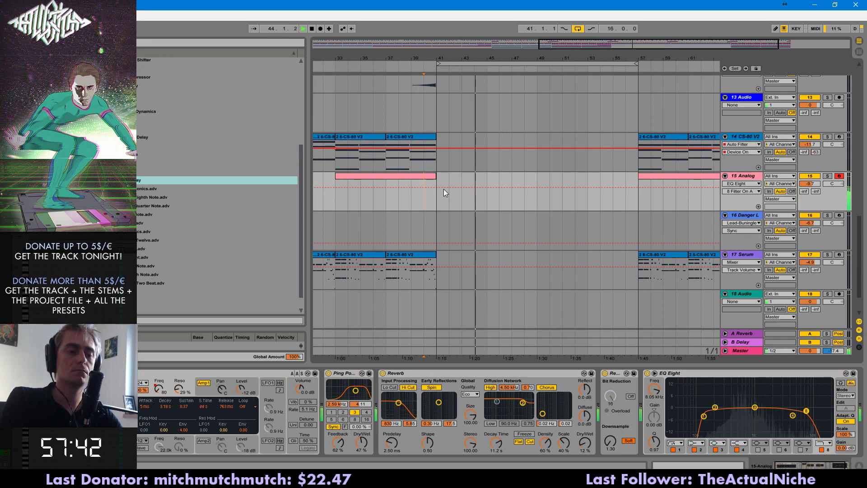
key("space")
left_click_drag(438, 209, 466, 207)
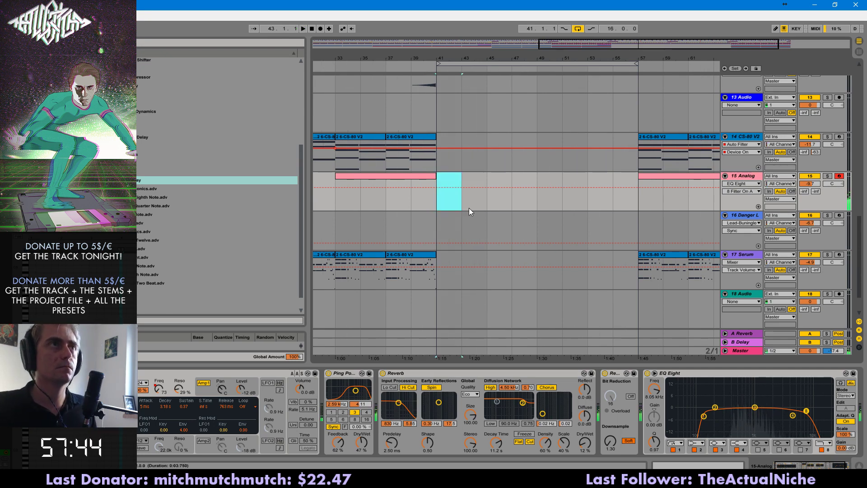
left_click(412, 204)
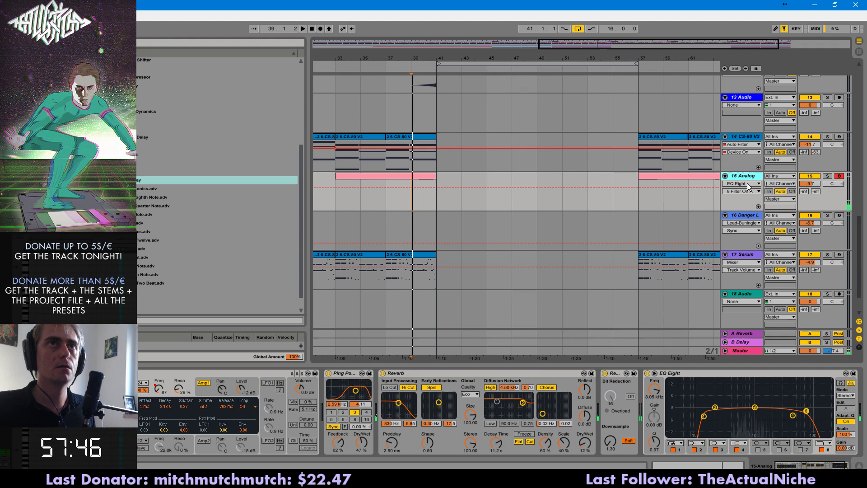
- Duplicate the 15 Analog track and delete the copy's clips before bar 57
key("ctrl+d")
left_click_drag(582, 50, 582, 28)
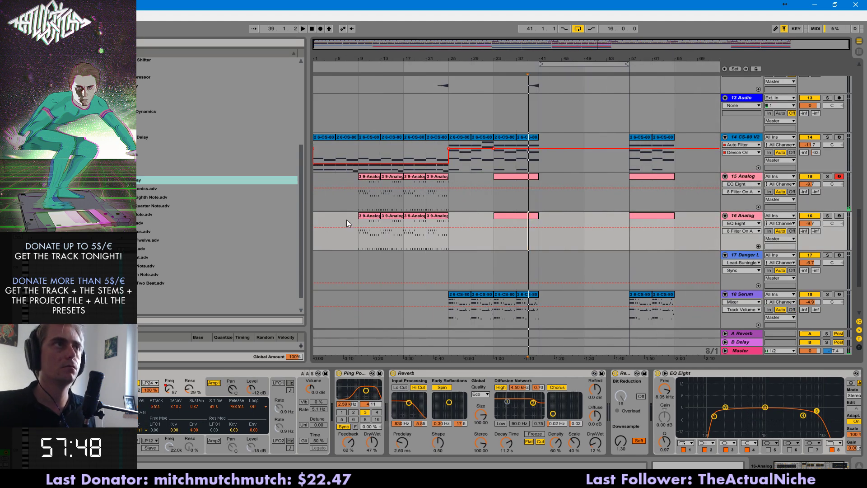
left_click_drag(350, 224, 635, 235)
key("Delete")
- Arm the duplicated 16 Analog track and audition it over the loop from bar 41
left_click(545, 222)
key("space")
left_click(839, 216)
key("ctrl+1")
left_click(530, 244)
key("space")
key("space")
- Clear the 8 Audio track from bar 41 onwards
left_click_drag(860, 220, 860, 136)
left_click_drag(539, 226, 707, 228)
left_click(811, 180)
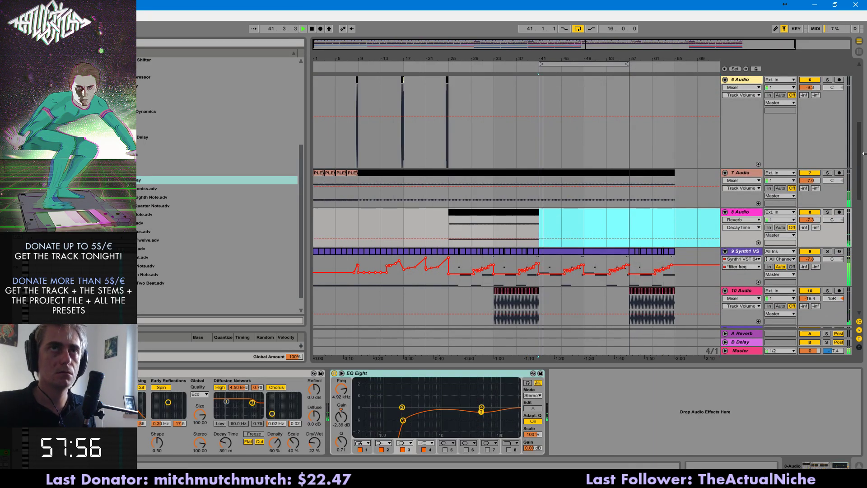
left_click_drag(859, 163, 864, 257)
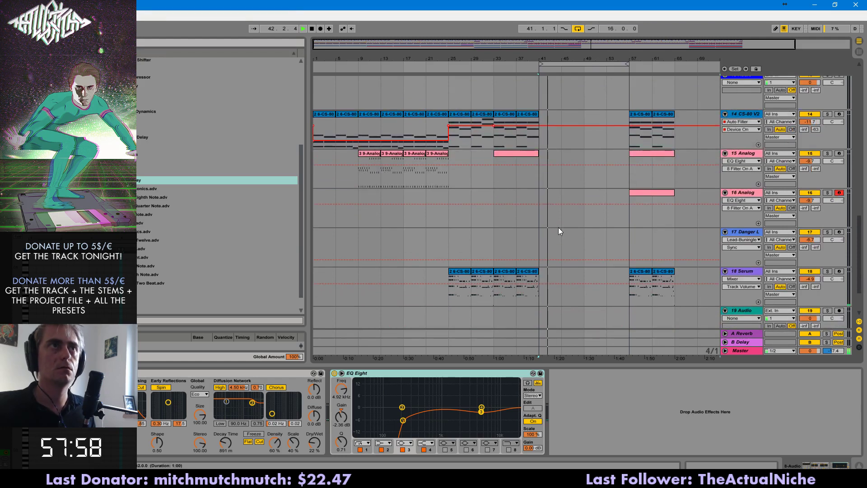
- Set the 16 Analog track volume to -5.0 dB and its Redux downsample amount to 1.00
left_click(529, 238)
left_click(529, 220)
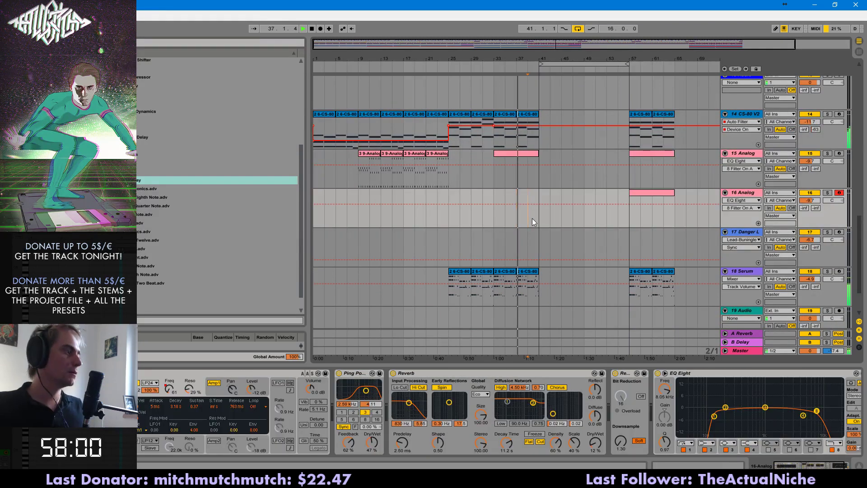
left_click_drag(810, 200, 810, 200)
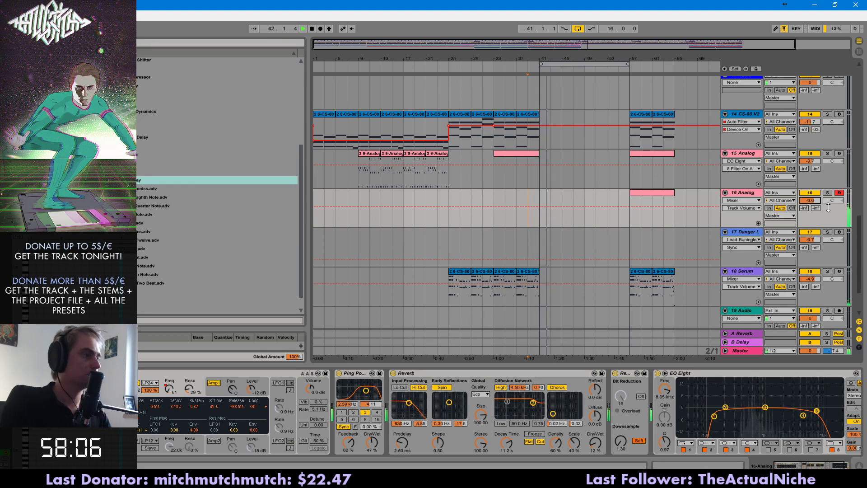
left_click_drag(621, 441, 620, 455)
left_click_drag(815, 199, 815, 193)
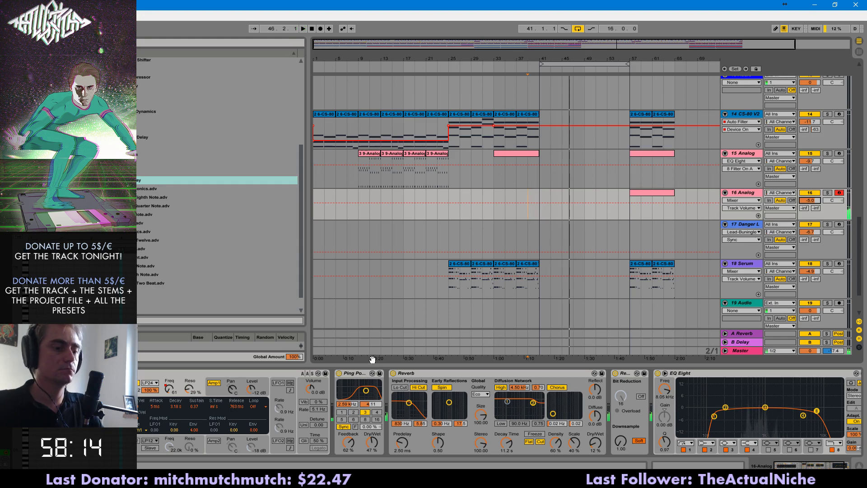
- Delete the filter 1 frequency automation on 16 Analog and set its amplifier envelope release to 9.72 s
right_click(176, 387)
left_click(200, 395)
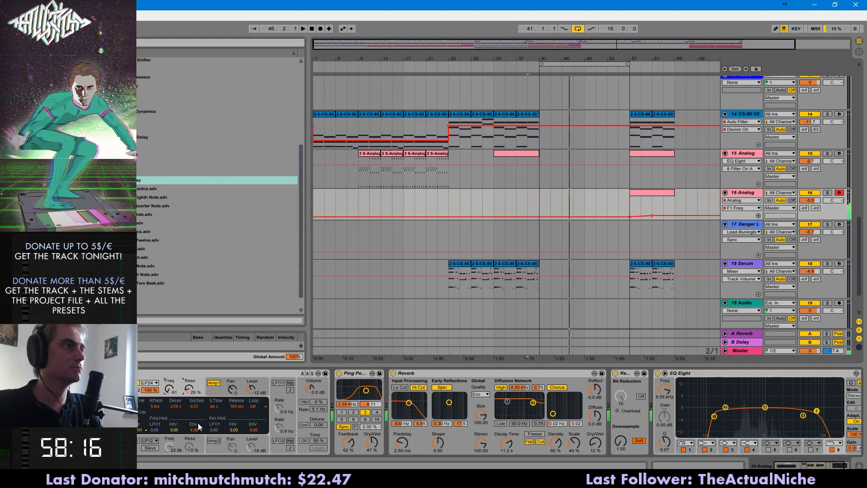
left_click(216, 393)
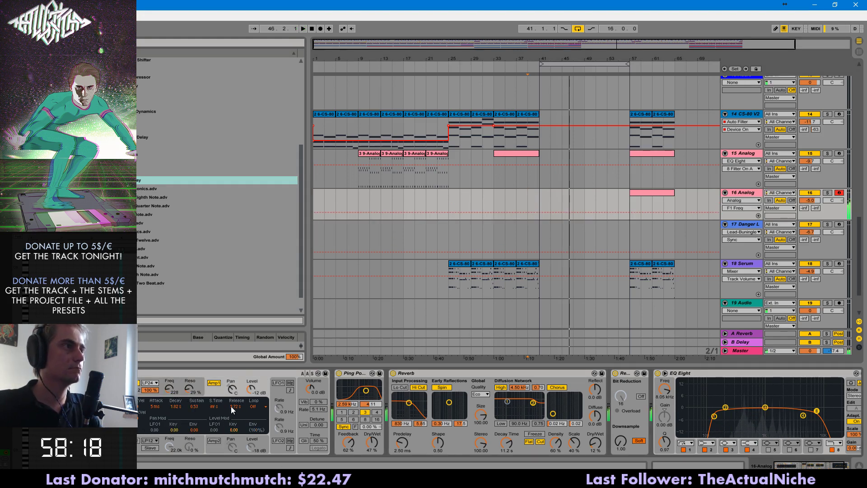
- Find the Wow n Flutter plug-in and add it at the end of the 16 Analog device chain
left_click(31, 112)
left_click_drag(302, 106, 276, 289)
double_click(154, 292)
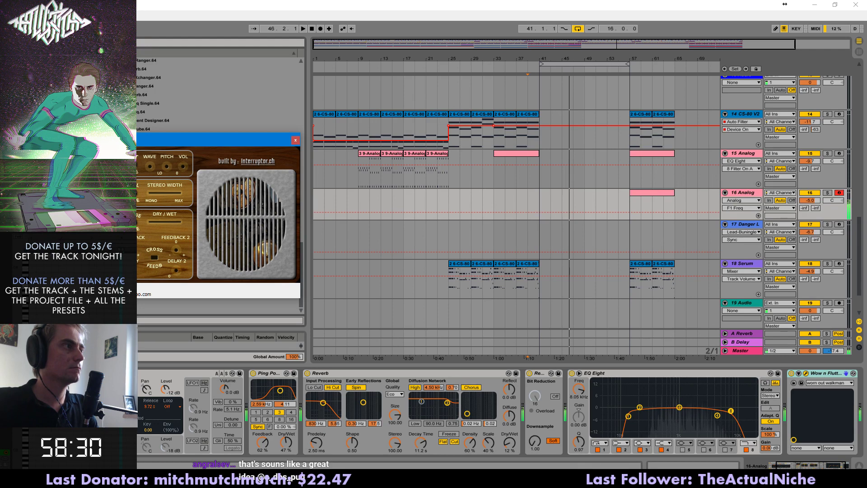
- Adjust the Analog synth's filter 1 envelope attack and enable unison with a detune of 10.94
left_click(93, 390)
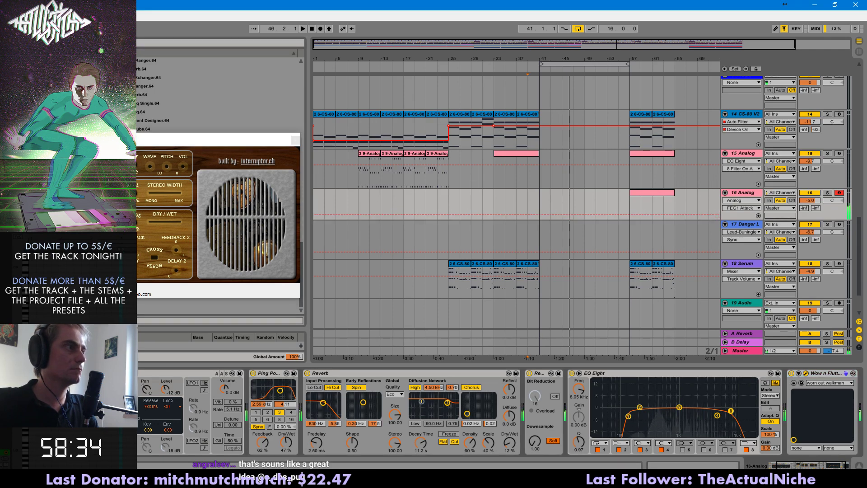
left_click(130, 388)
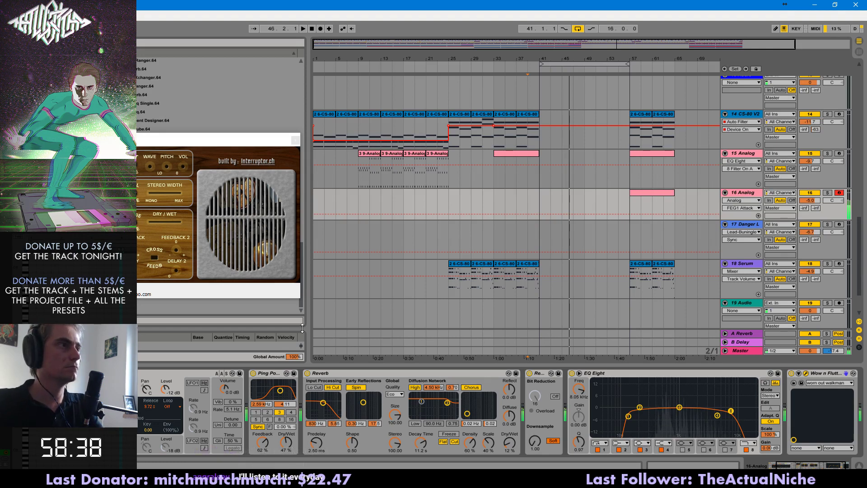
left_click(217, 424)
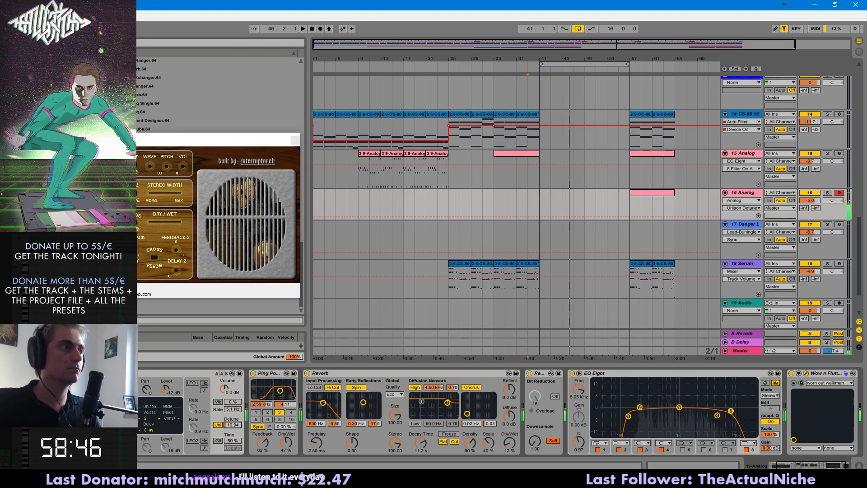
- Audition the loop from bar 41 and set the 16 Analog track volume to -6.4 dB
left_click(217, 140)
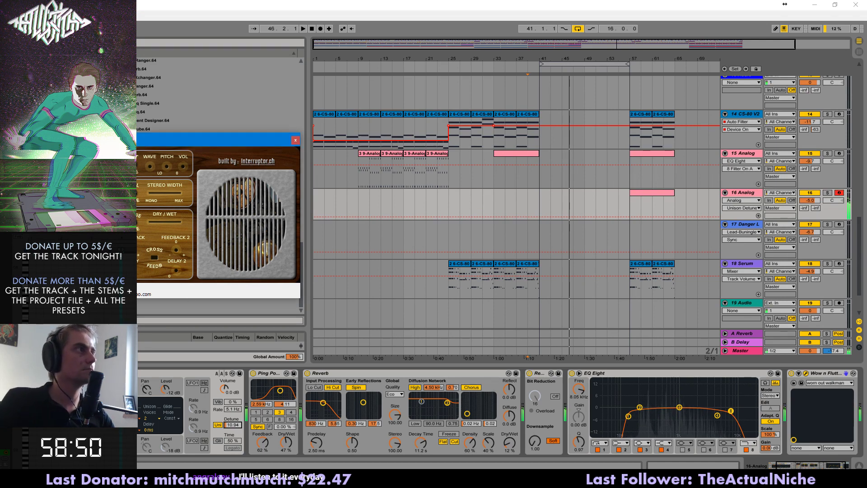
left_click(523, 194)
key("space")
left_click_drag(811, 201, 810, 192)
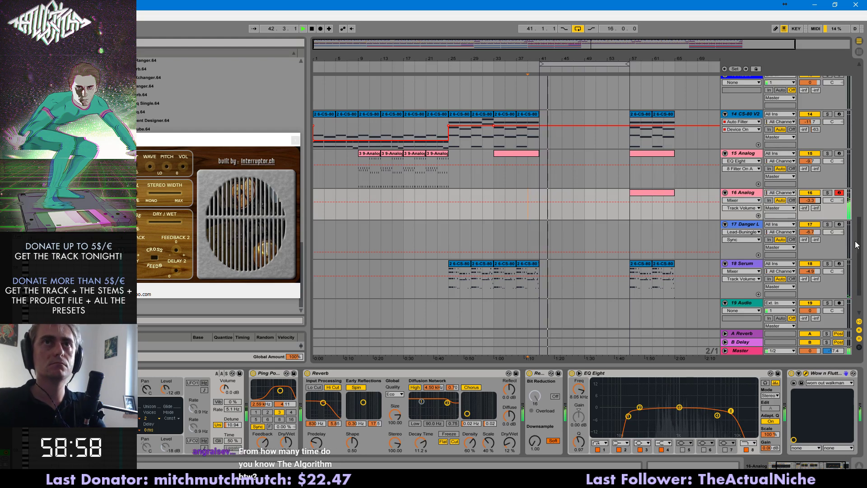
left_click_drag(811, 200, 808, 233)
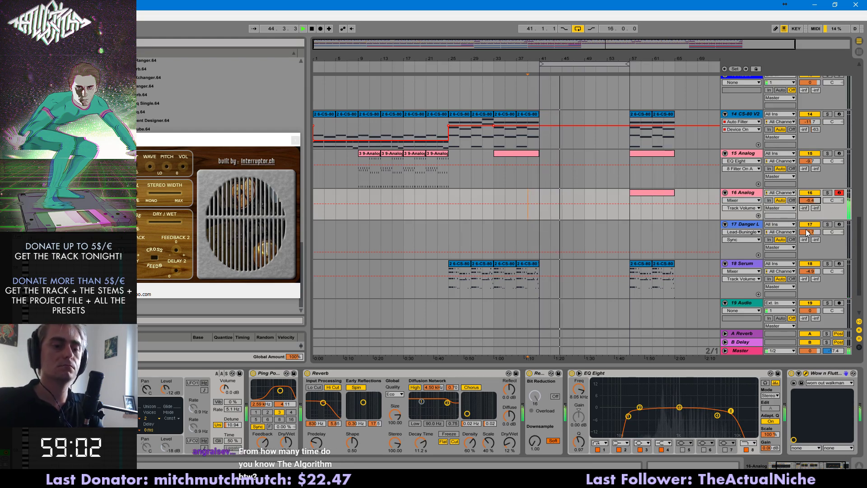
key("space")
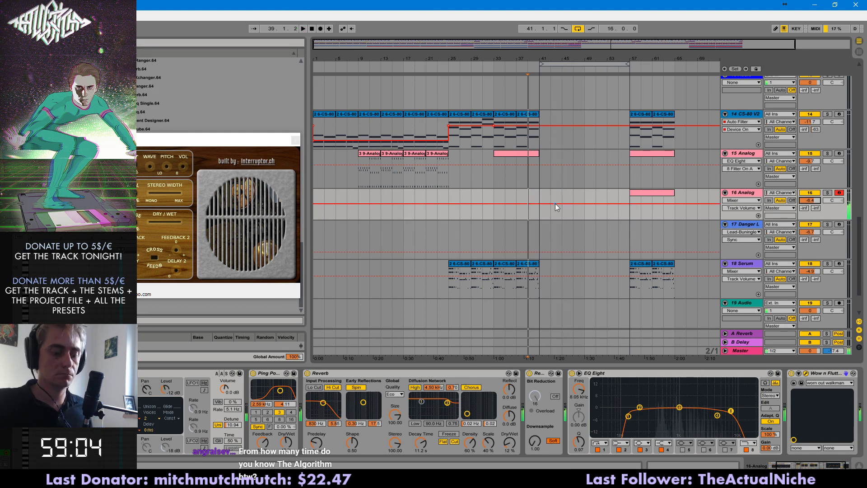
- Record a live MIDI melody on 16 Analog from bar 39 to just past bar 49
key("F9")
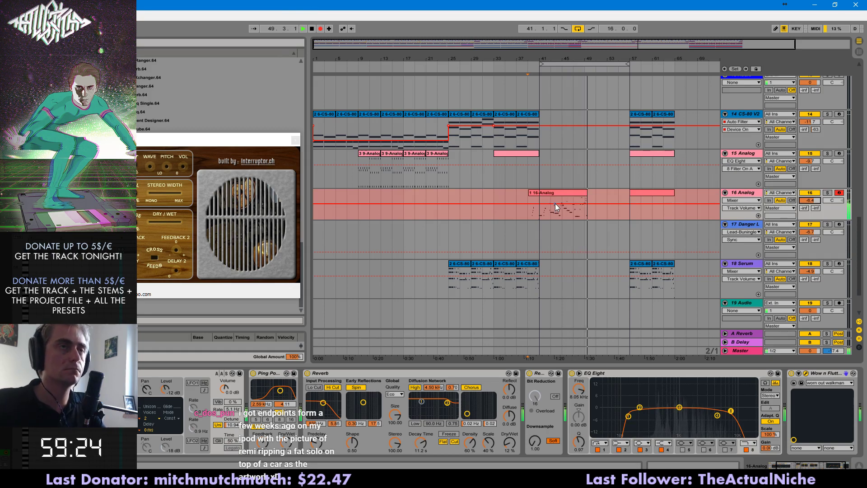
key("space")
key("space")
- Loop bars 41–49, split the 16 Analog recording at both ends of that range, and open the resulting clip's notes
left_click_drag(538, 213, 588, 213)
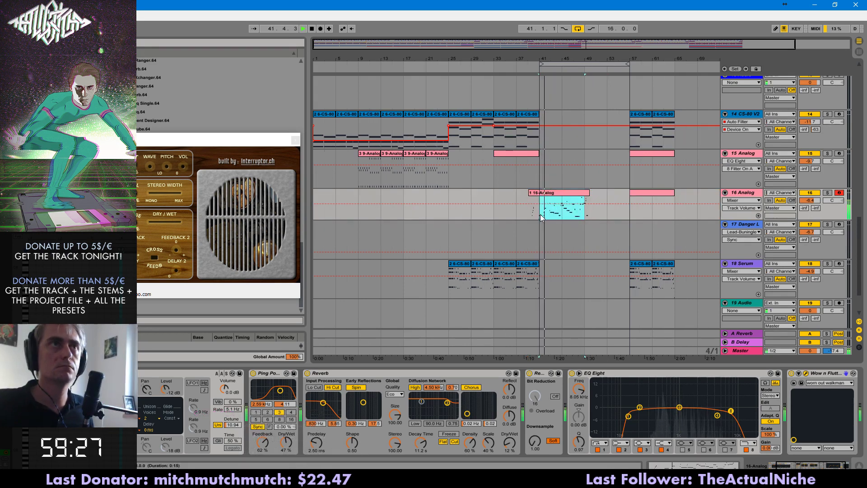
key("ctrl+l")
key("ctrl+e")
double_click(561, 193)
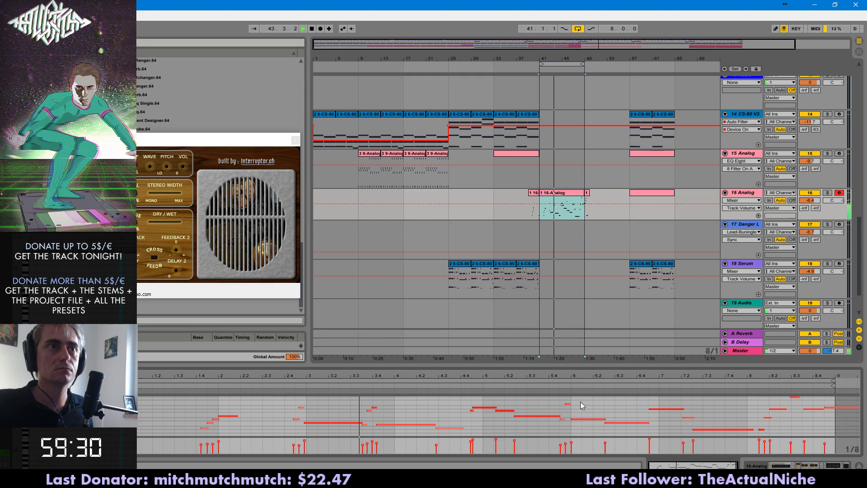
- Set the note grid to 1/16, quantize all notes of the 16 Analog clip, and restart playback
left_click(516, 431)
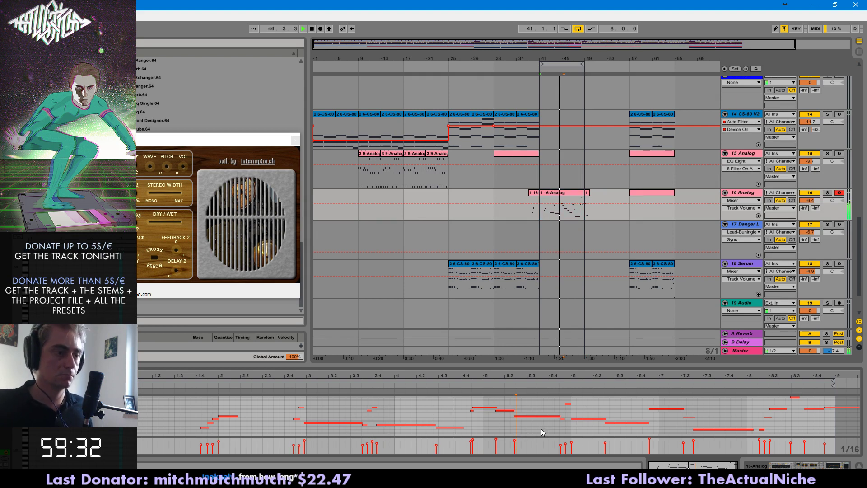
key("ctrl+1")
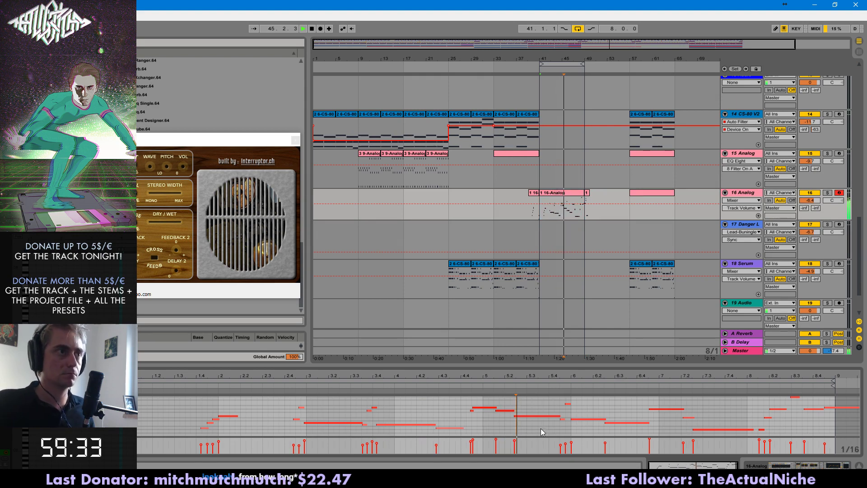
key("space")
key("ctrl+a")
key("ctrl+u")
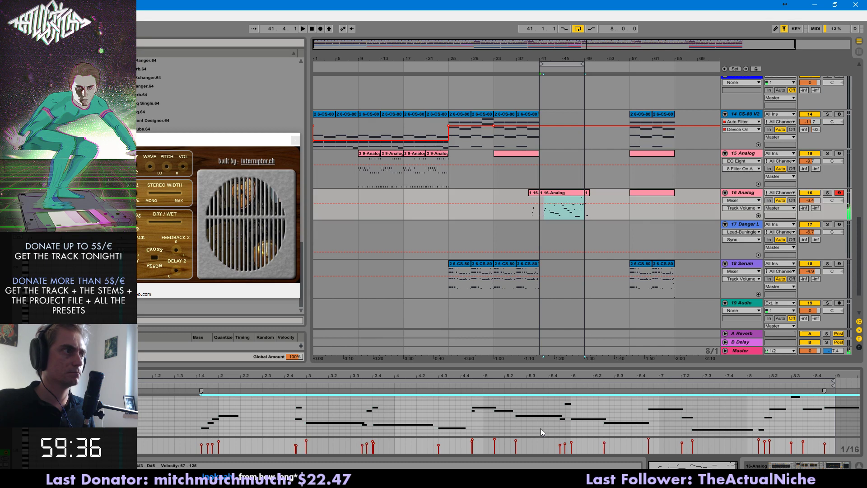
key("space")
- Nudge the misplaced short notes around 2.4, 3.4 and 4.4 of the clip in time while listening
left_click(298, 408)
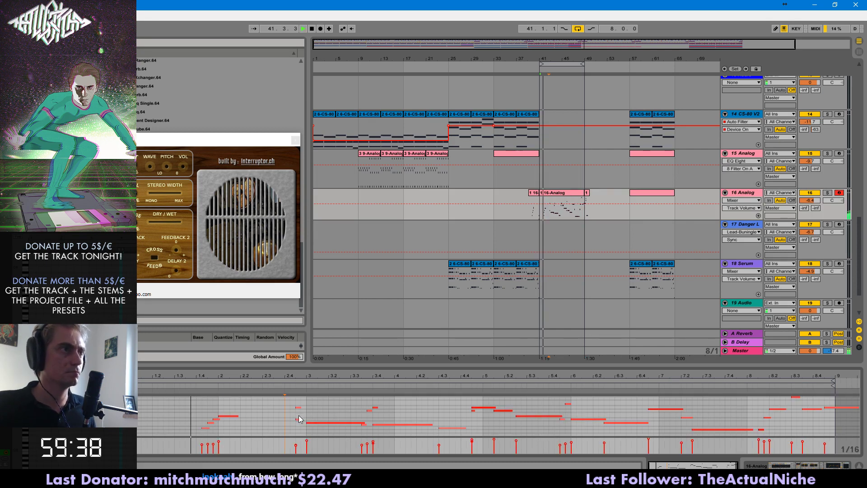
left_click_drag(298, 408, 304, 408)
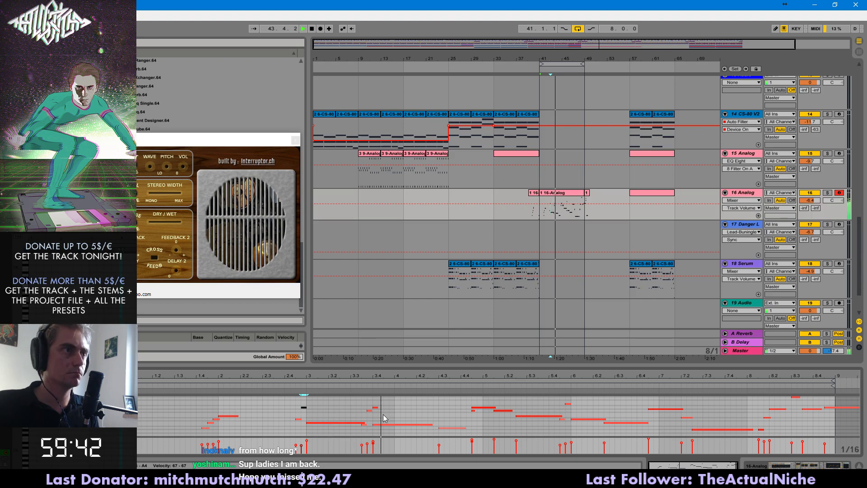
double_click(472, 411)
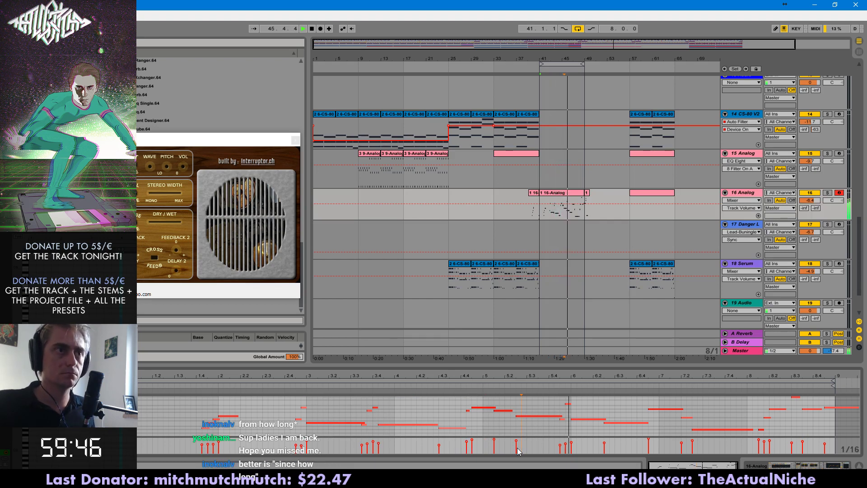
key("ctrl+a")
left_click(531, 431)
left_click_drag(488, 408, 488, 410)
left_click(524, 416)
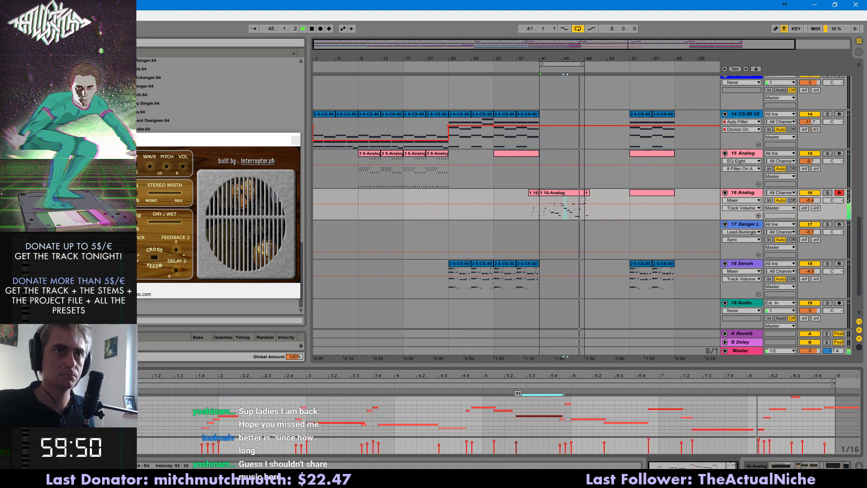
- Draw an extra 1/8 note in the first beat of clip bar 7 and transpose it up two octaves
double_click(663, 418)
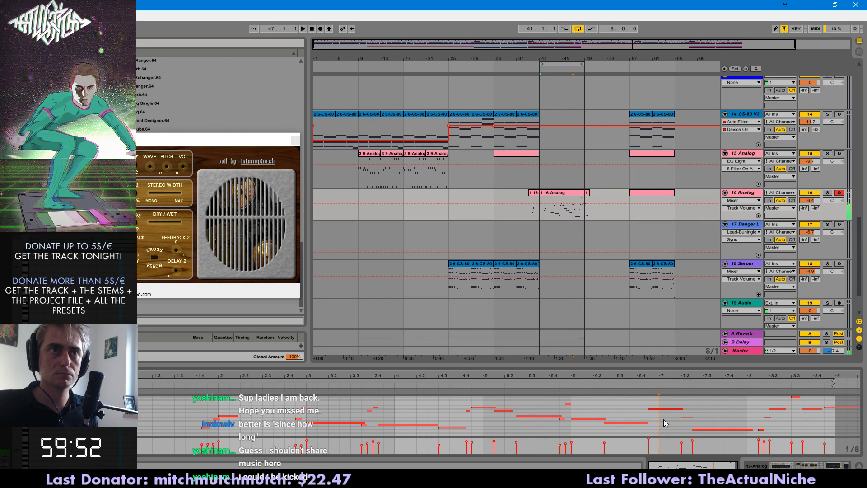
key("shift+Down")
double_click(676, 435)
key("shift+Up")
key("shift+Up")
left_click(645, 384)
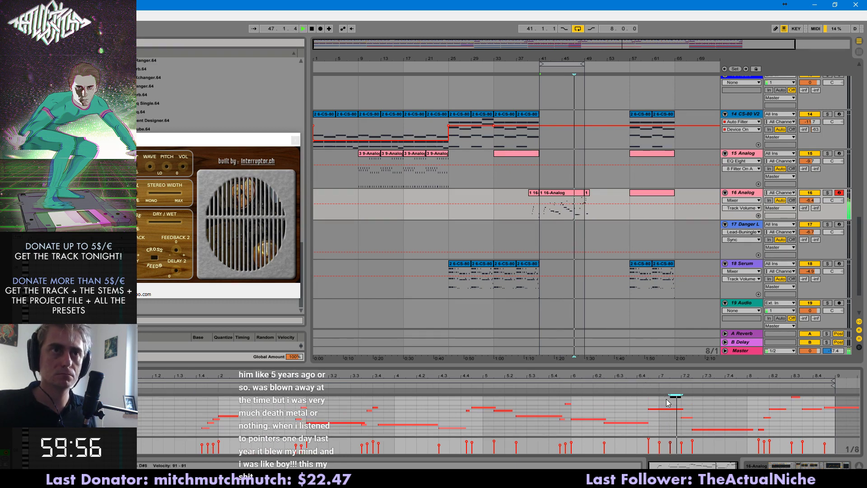
- Lower the high short note at 8.3 of the clip and raise the note after it, auditioning the ending
left_click(715, 410)
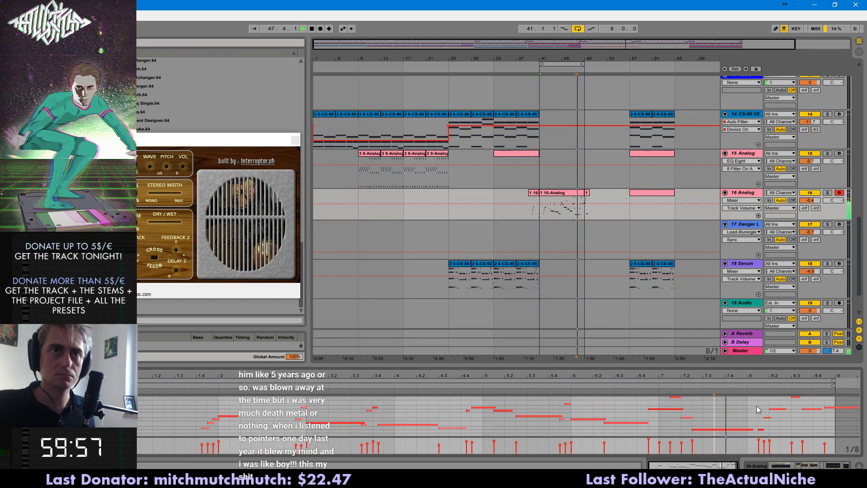
left_click(809, 421)
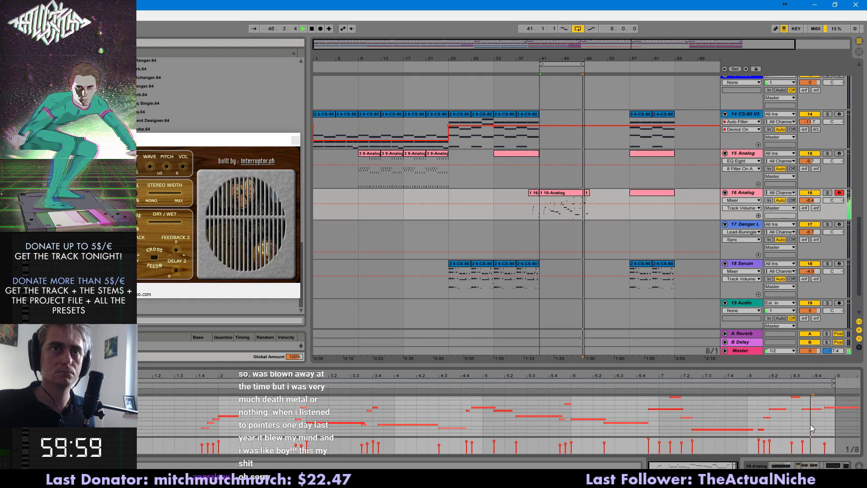
left_click(796, 397)
key("Up")
key("Up")
left_click(787, 388)
key("space")
key("Up")
left_click(787, 388)
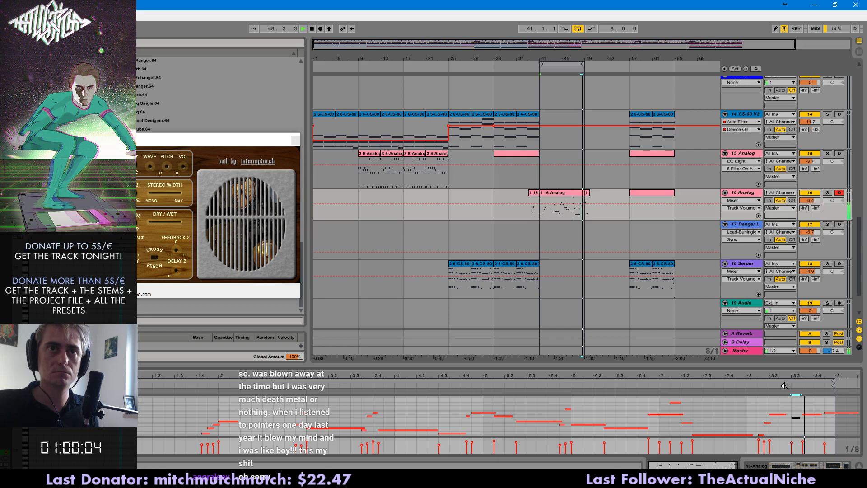
key("space")
left_click(810, 415)
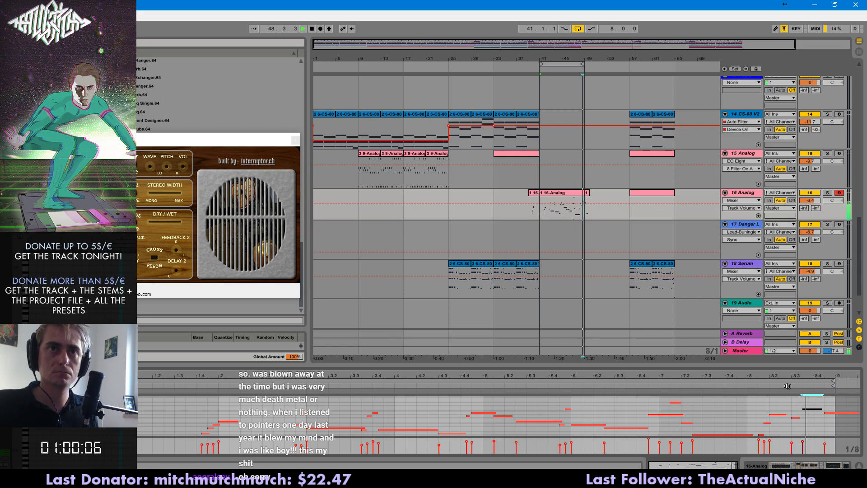
- Duplicate the 16 Analog clip at bars 41–49 so the copy fills bars 49–57
left_click(565, 194)
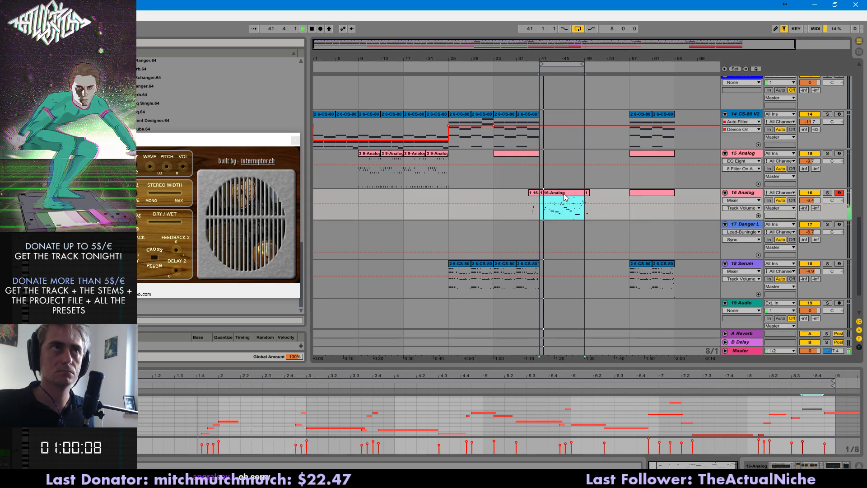
left_click(583, 213)
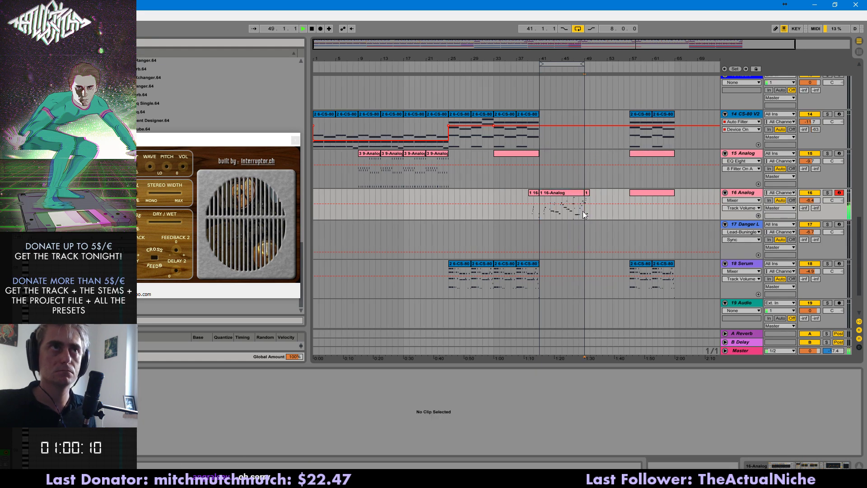
left_click(583, 214)
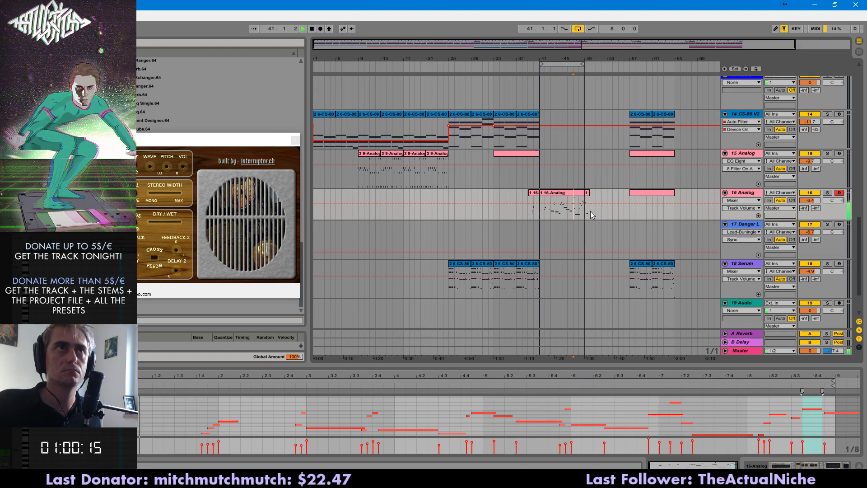
left_click(540, 215)
key("ctrl+d")
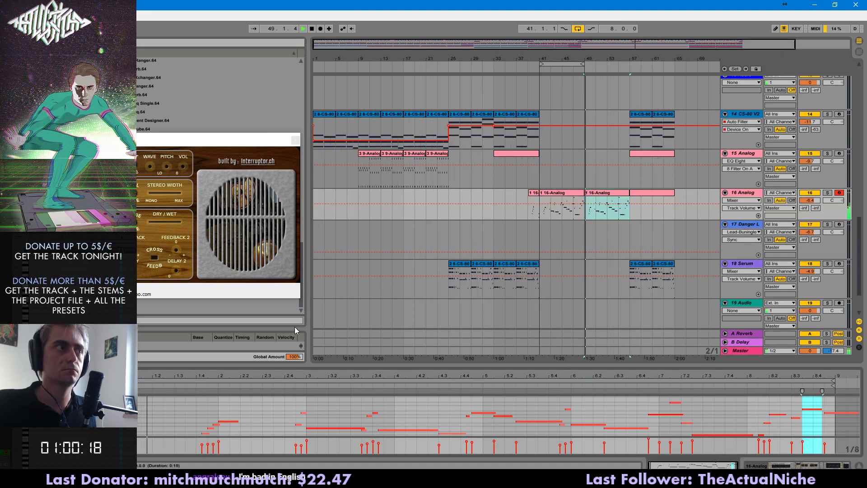
- Adjust the pitch of the opening note in the duplicated 16 Analog clip and play it from bar 49
left_click(140, 430)
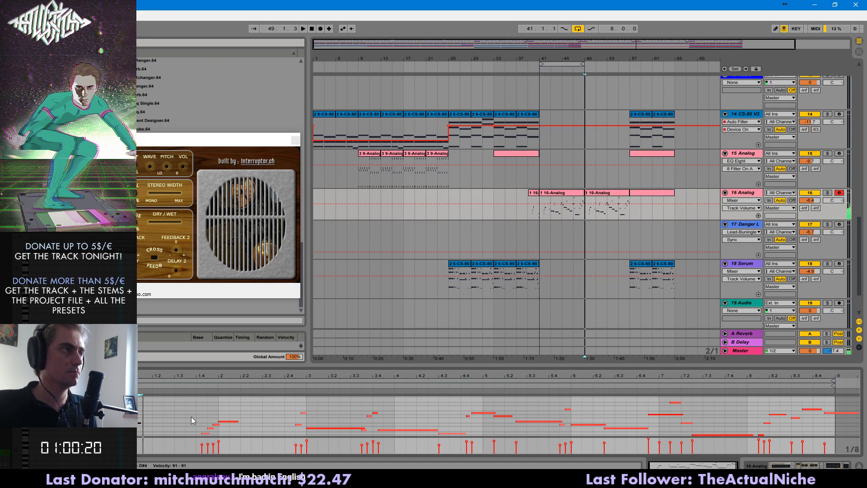
scroll(266, 425, "down", 1)
key("space")
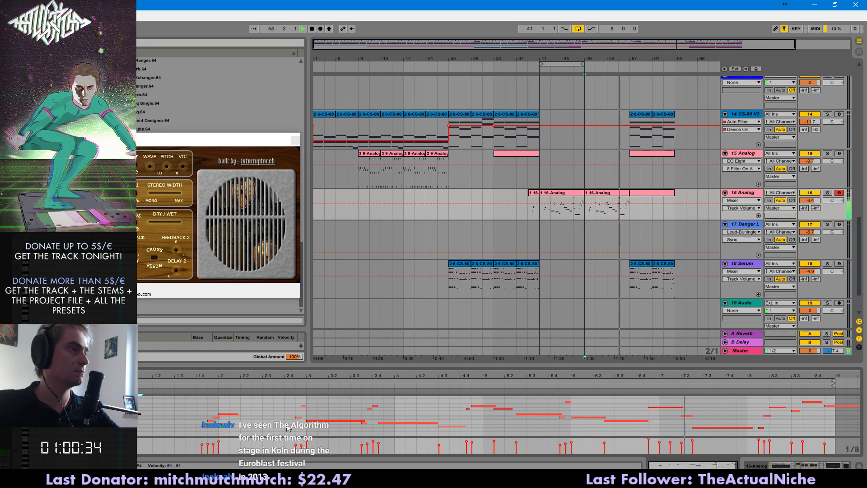
- Play the first 16 Analog clip from bar 41 with the other tracks and set the track volume to -4.0 dB
left_click(576, 197)
left_click(606, 194, "shift")
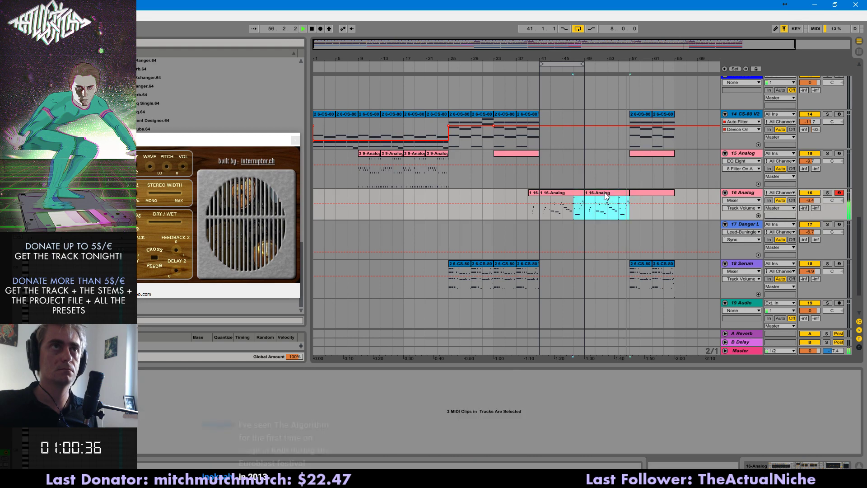
left_click(573, 193)
key("space")
key("space")
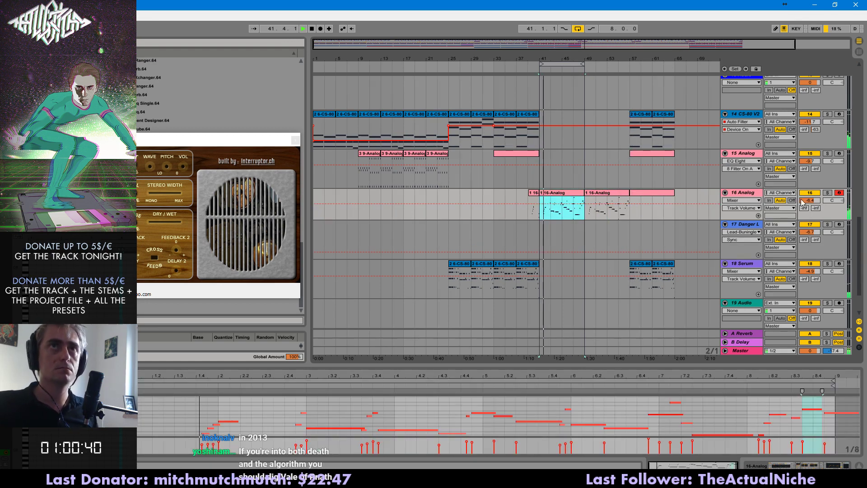
scroll(760, 217, "up", 1)
left_click(760, 217)
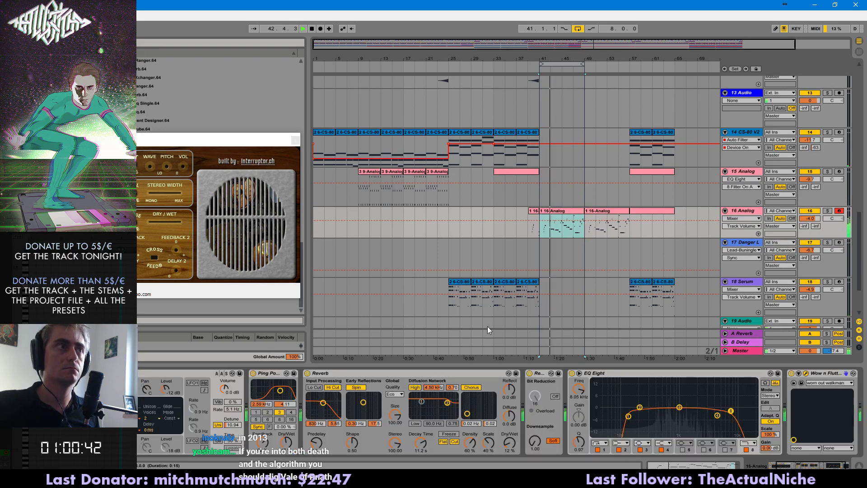
- Reopen the clip at bars 41–49, move bar 5's long E4 note earlier to start at 5.2, and check it in playback
double_click(564, 216)
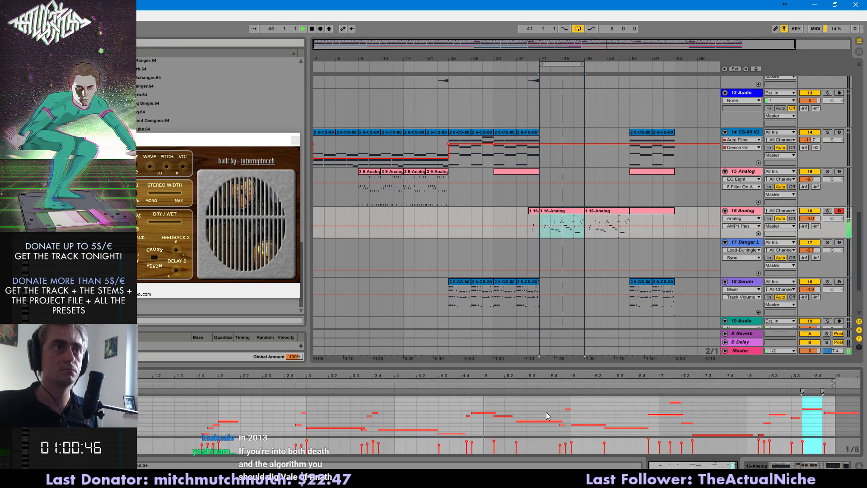
left_click(536, 401)
left_click_drag(522, 428, 534, 413)
key("space")
key("Left")
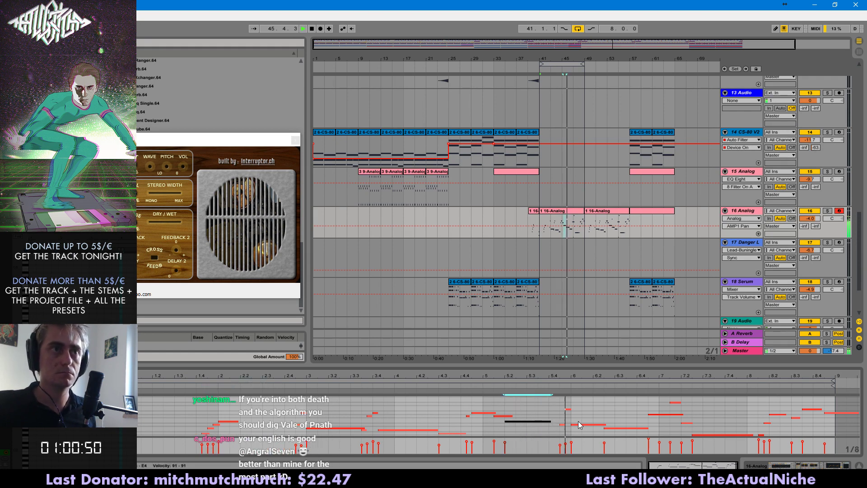
key("space")
key("space")
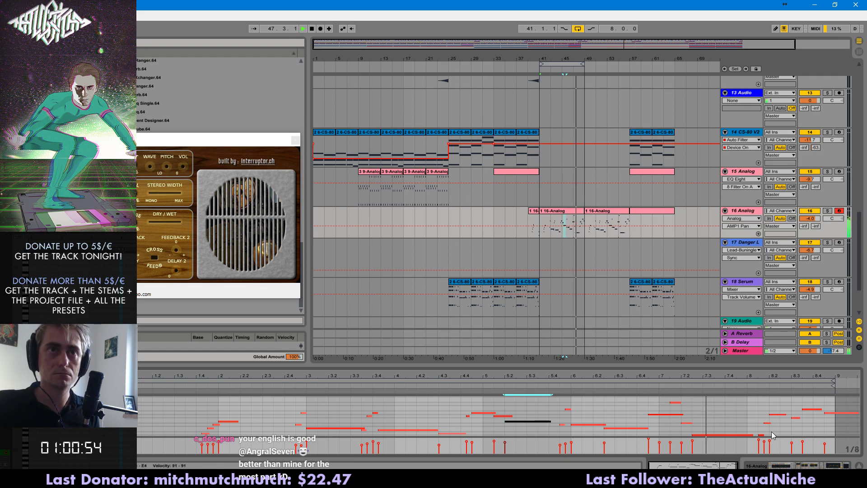
- Enlarge the note rows and lower the clip's second-to-last note, just after 8.3, to a semitone below D4
left_click_drag(807, 424, 811, 400)
left_click(119, 382)
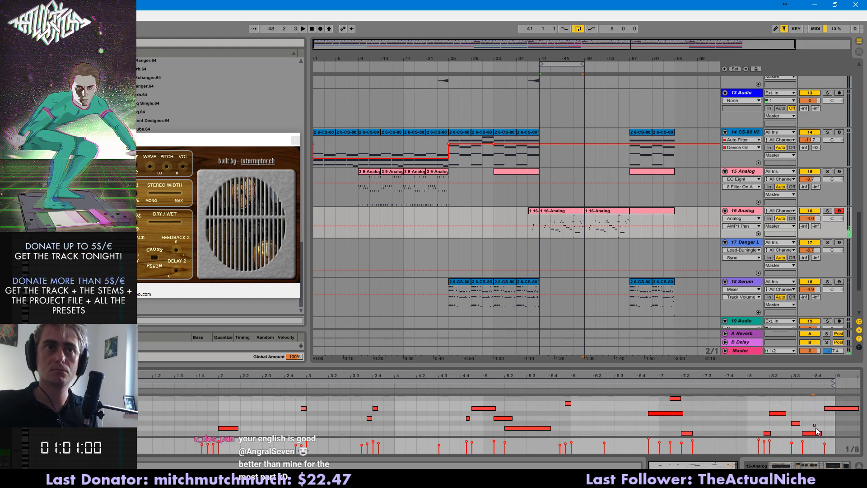
scroll(789, 388, "down", 1)
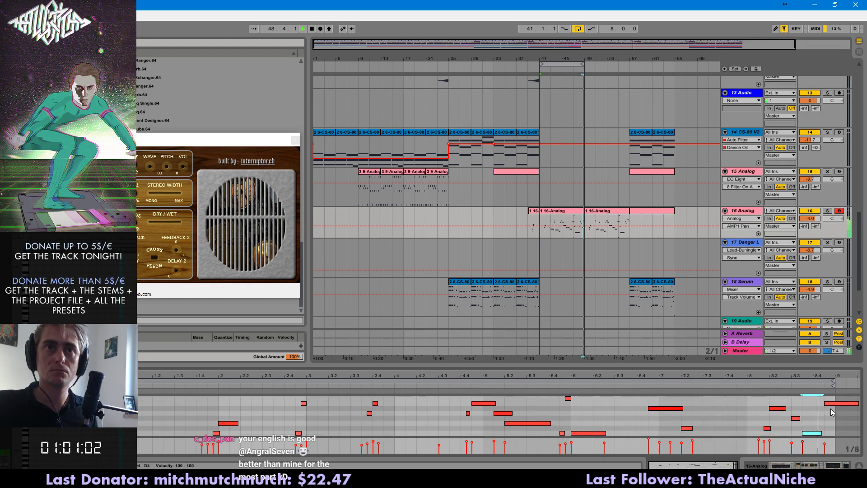
key("Down")
left_click(796, 391)
key("space")
- Lower the clip's last note to a semitone below the preceding note and replay the ending
left_click(832, 398)
key("Down")
key("Down")
key("Down")
scroll(803, 388, "down", 1)
left_click(803, 388)
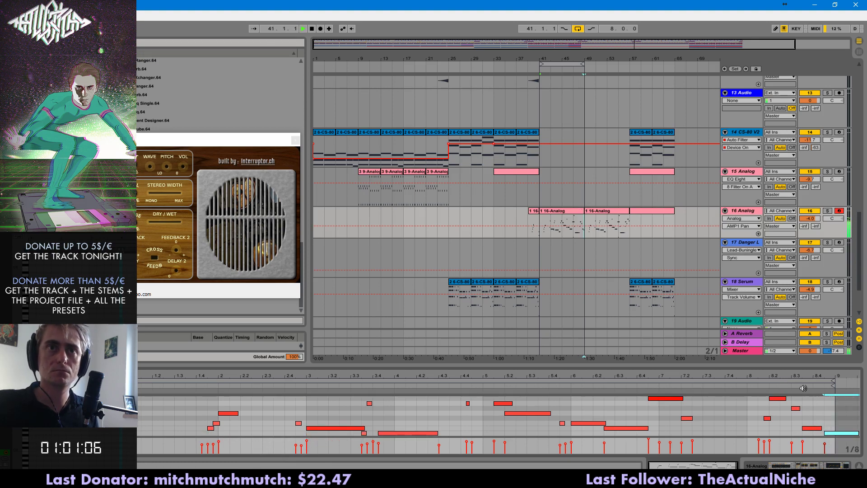
- Duplicate the first 16 Analog clip over bars 49–57, then lower the copy's opening note two semitones and lengthen it by one grid step
left_click(570, 211)
key("ctrl+d")
left_click(152, 389)
double_click(138, 430)
key("Down")
key("Down")
key("space")
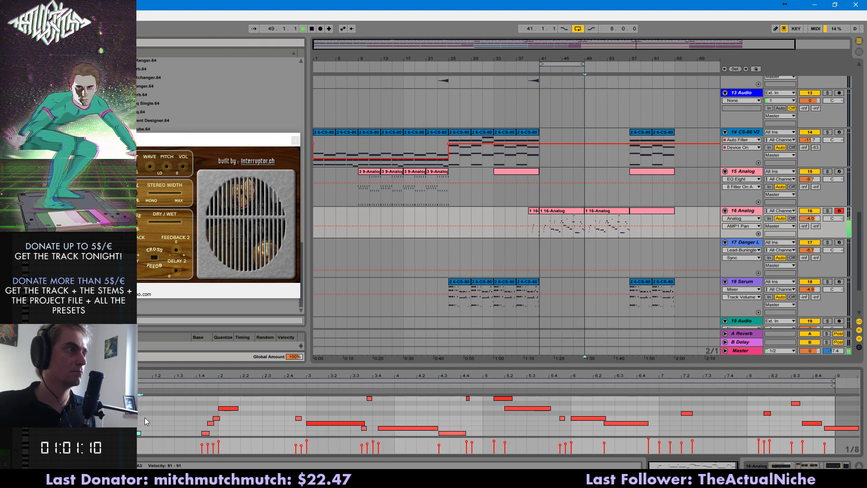
key("shift+Right")
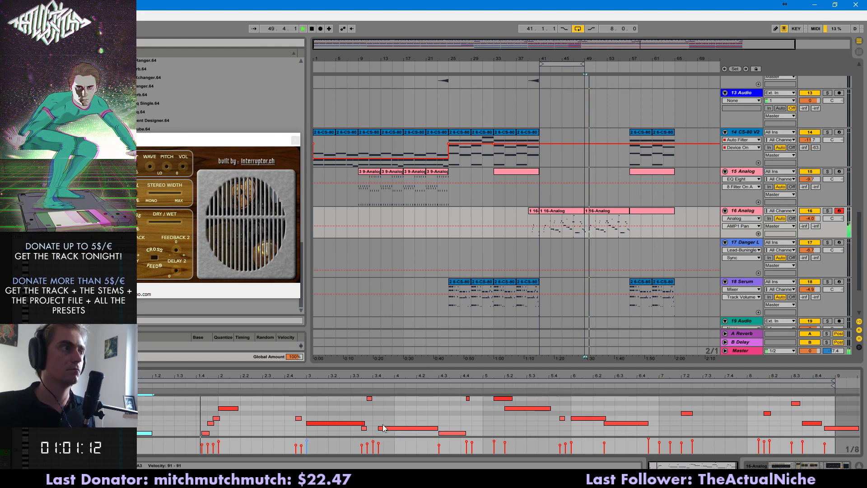
- Raise the note at the start of the clip's bar 2 by two semitones and replay from the end of bar 1
left_click(231, 408)
key("Up")
key("Up")
left_click(211, 387)
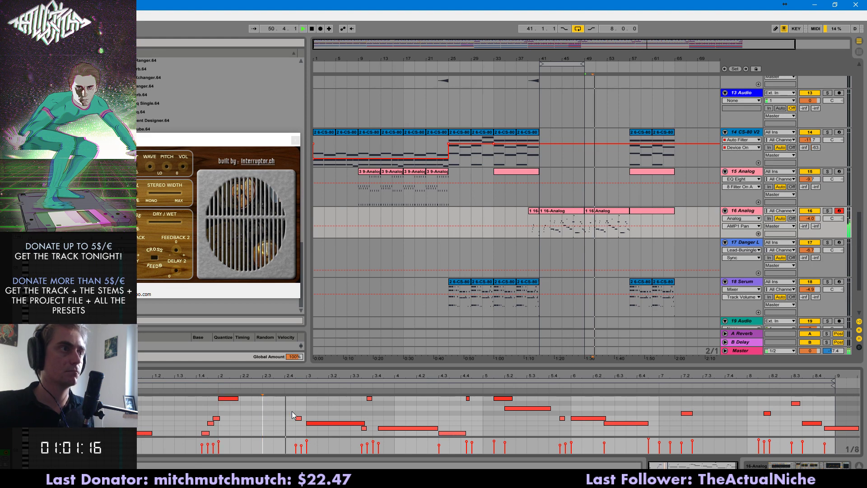
- Raise the short note just after 3.3 by four semitones, replay it and save the set
left_click(364, 428)
key("Up")
key("Up")
key("Up")
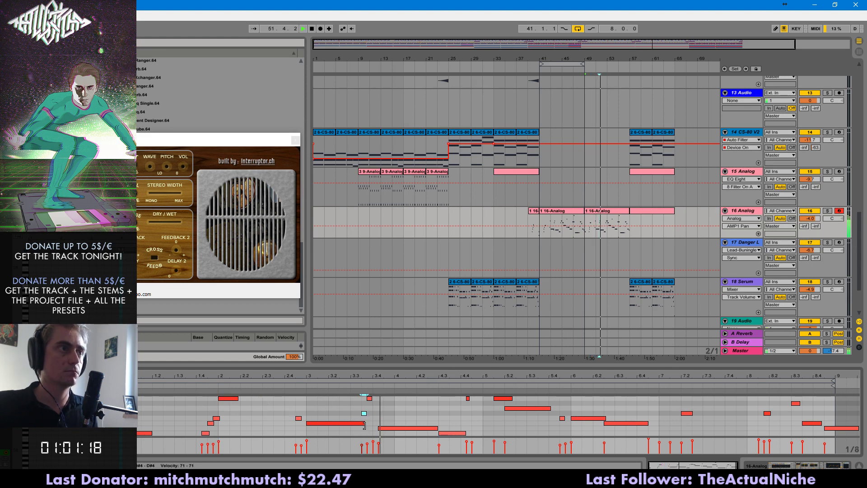
left_click(350, 380)
key("ctrl+s")
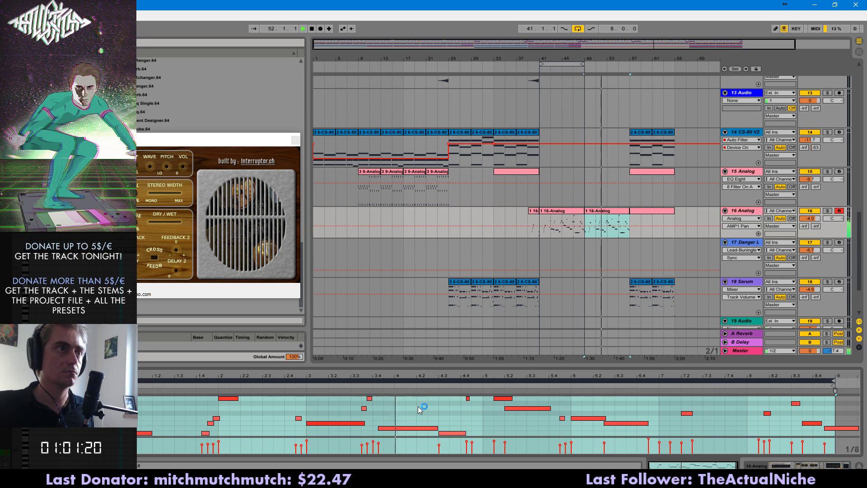
- Try the note at 4.3 two semitones higher and return it to its original pitch
left_click(458, 432)
key("Up")
key("Up")
key("Down")
key("Down")
- Play the ending of the second 16 Analog clip from bar 55
key("space")
key("space")
left_click(618, 218)
key("space")
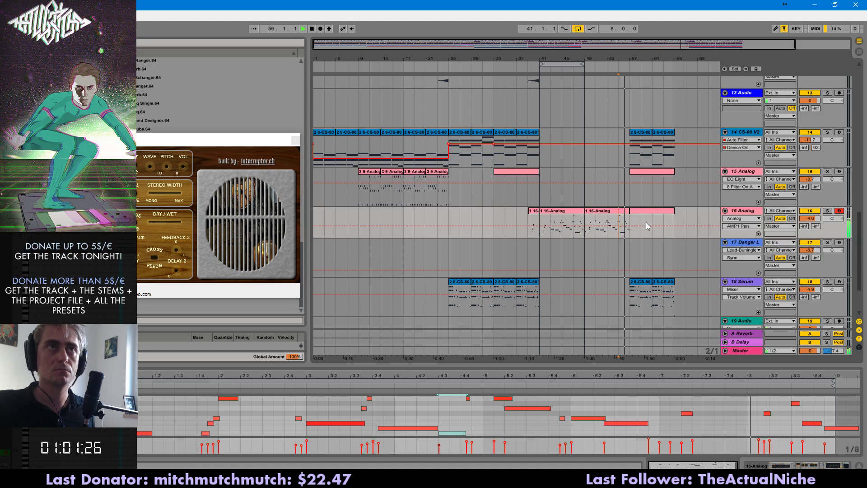
scroll(652, 232, "up", 5)
- Undo the latest note edits and replay the ending of the 16 Analog melody from just before bar 56
key("space")
key("ctrl+z")
key("ctrl+z")
key("ctrl+z")
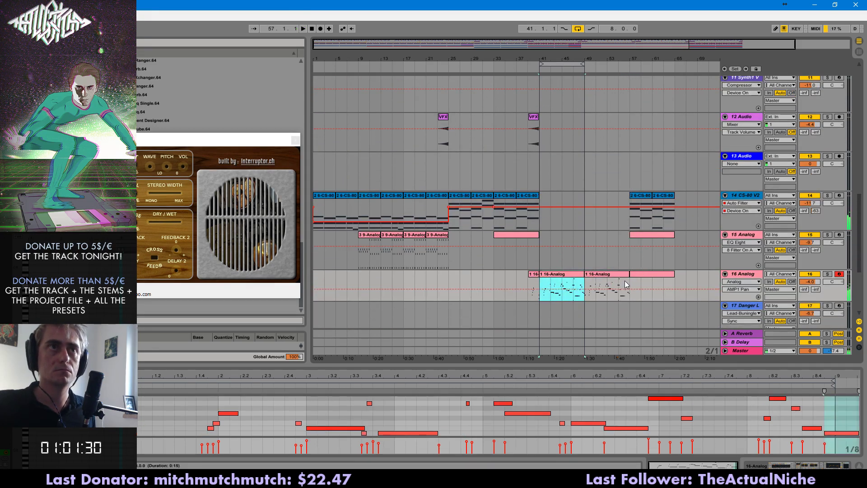
left_click(622, 281)
key("space")
key("space")
key("ctrl+z")
key("ctrl+z")
left_click(798, 381)
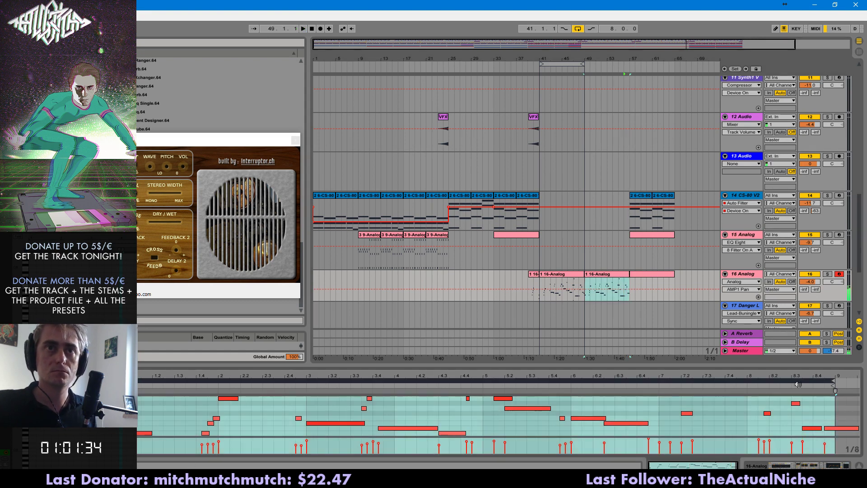
- Lower the last note of the clip at bars 49–57 by two semitones and replay the ending from 8.3
left_click(833, 428)
key("Down")
key("Down")
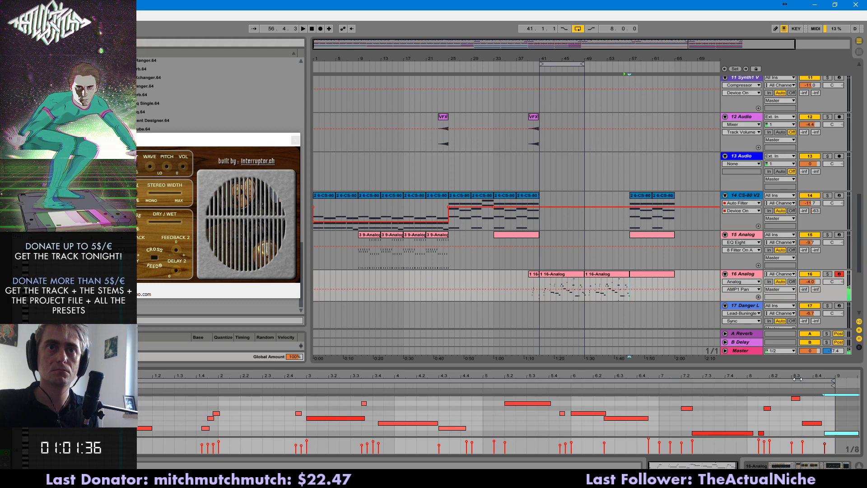
left_click(795, 381)
left_click(794, 390)
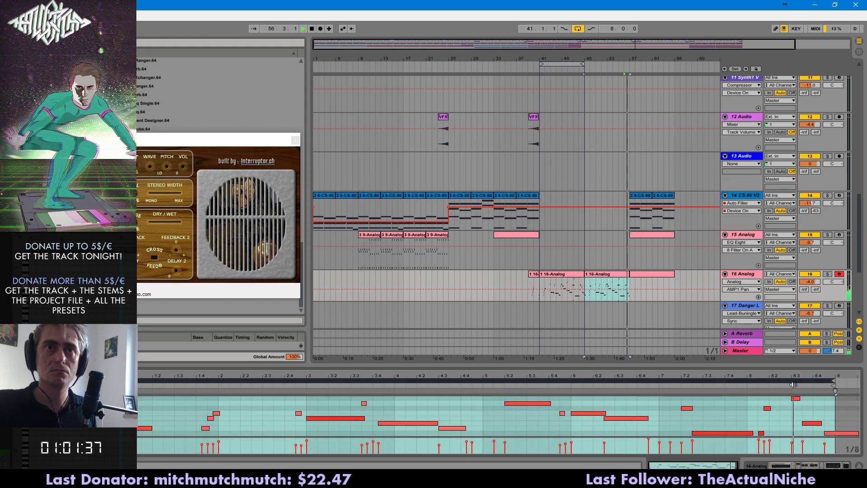
- Select both 16 Analog clips, show the track's devices and shorten the Analog release to 763 ms
left_click(602, 283)
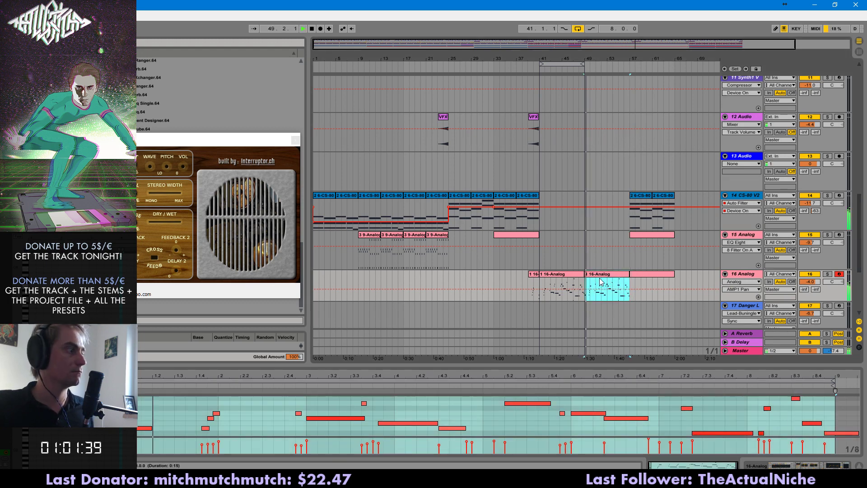
left_click(580, 282, "shift")
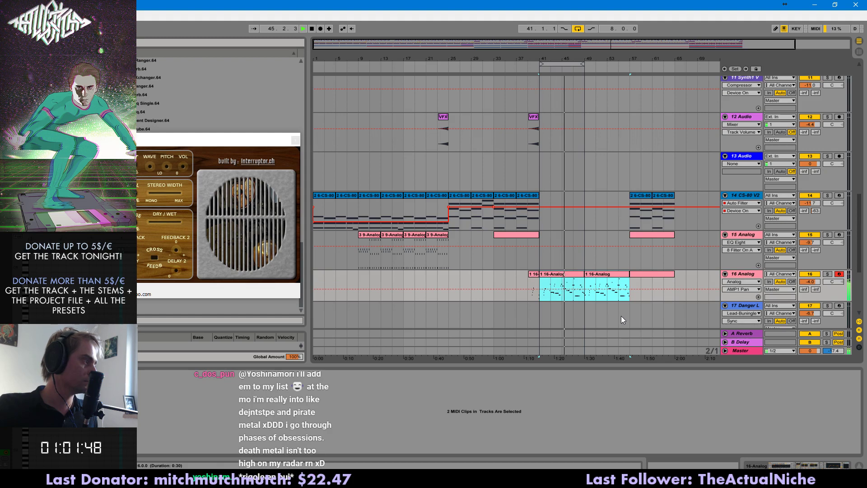
left_click(737, 273)
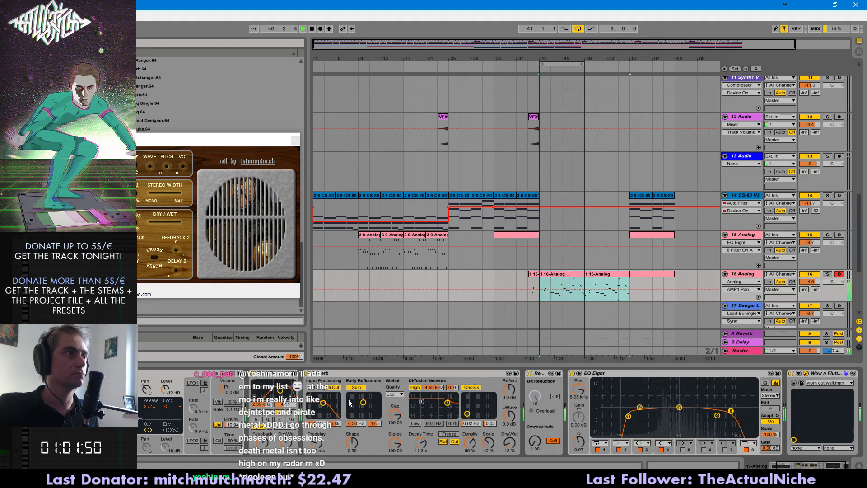
left_click_drag(142, 399, 142, 425)
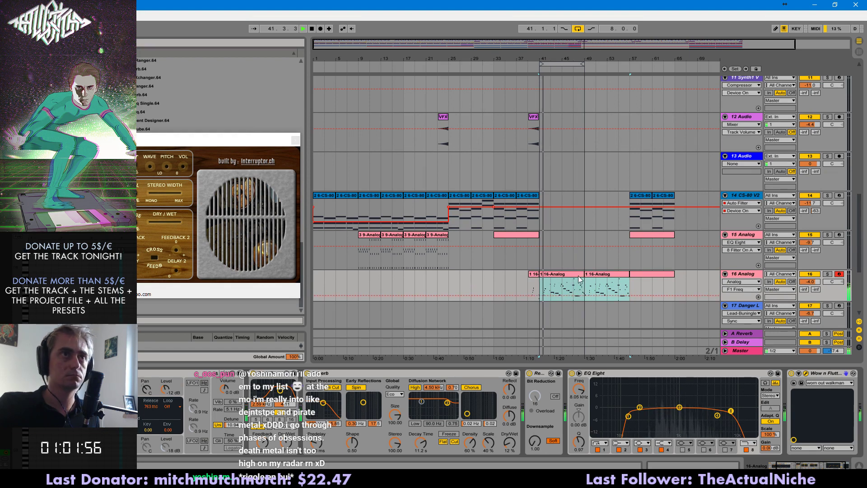
- Delete the short clip just before bar 41 on the 16 Analog track
left_click(598, 276)
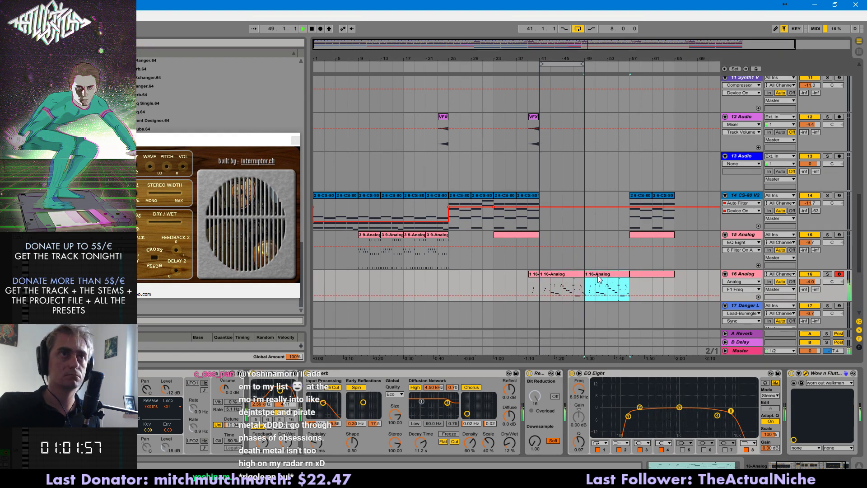
left_click(531, 283)
scroll(641, 239, "down", 2)
left_click_drag(539, 243, 523, 236)
key("Delete")
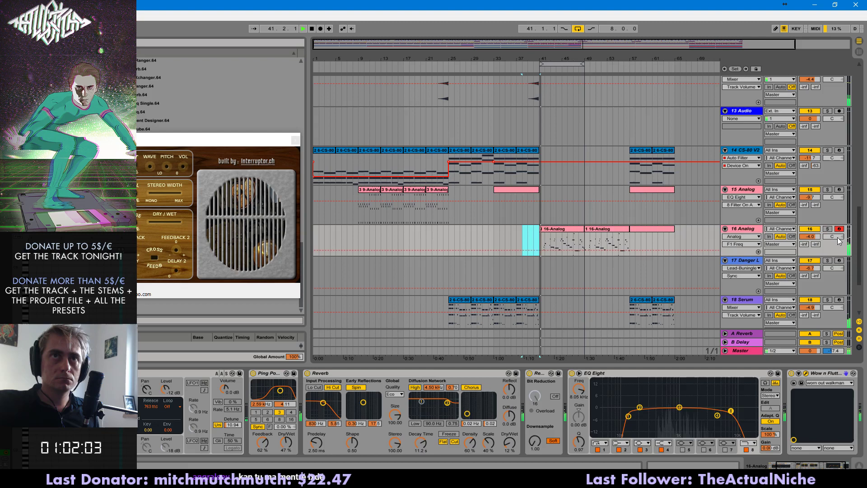
- Open the 16 Analog clip at bars 41–49 and set the track volume to -2.8 dB
double_click(562, 229)
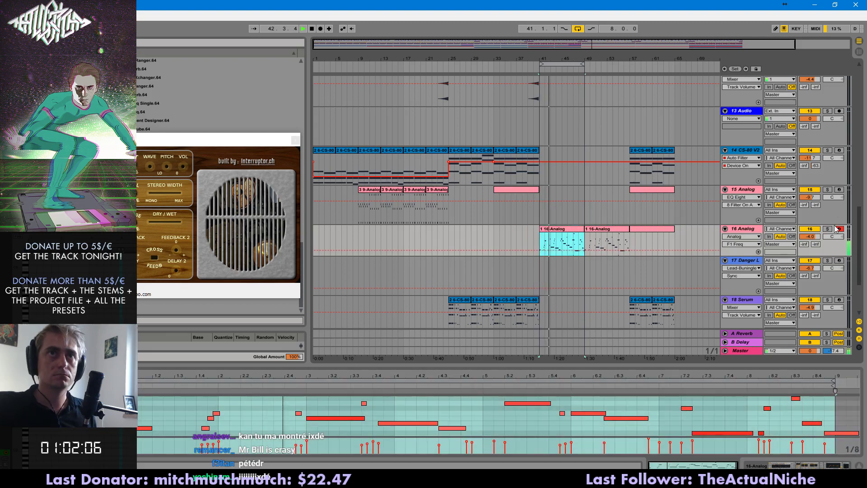
left_click_drag(815, 236, 815, 232)
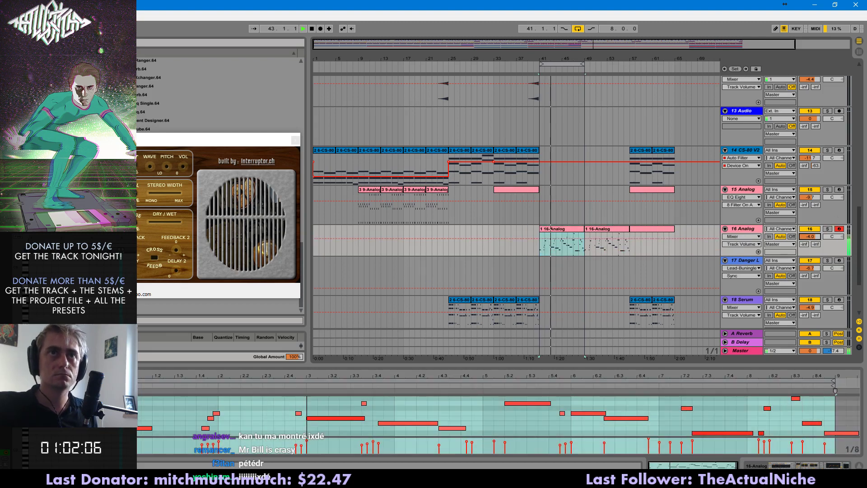
left_click(827, 352)
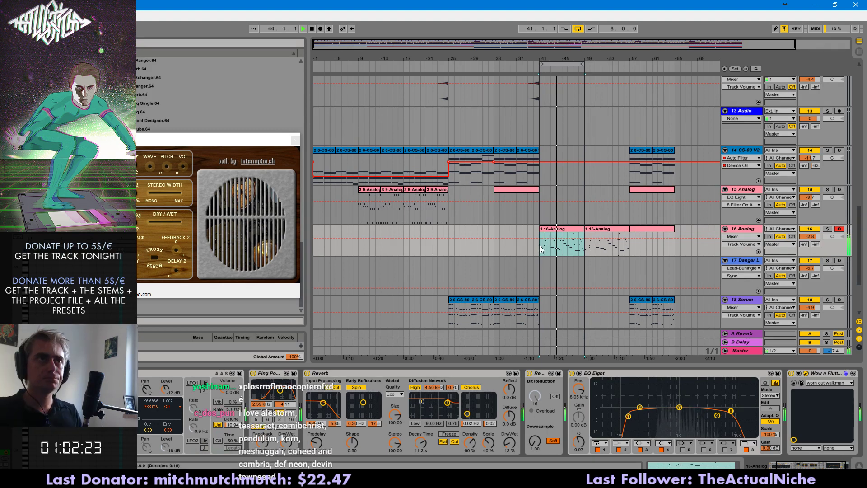
- Restart playback of the clip at bars 41–49 and lower the note at the start of its bar 2 by two semitones
double_click(562, 229)
key("space")
key("space")
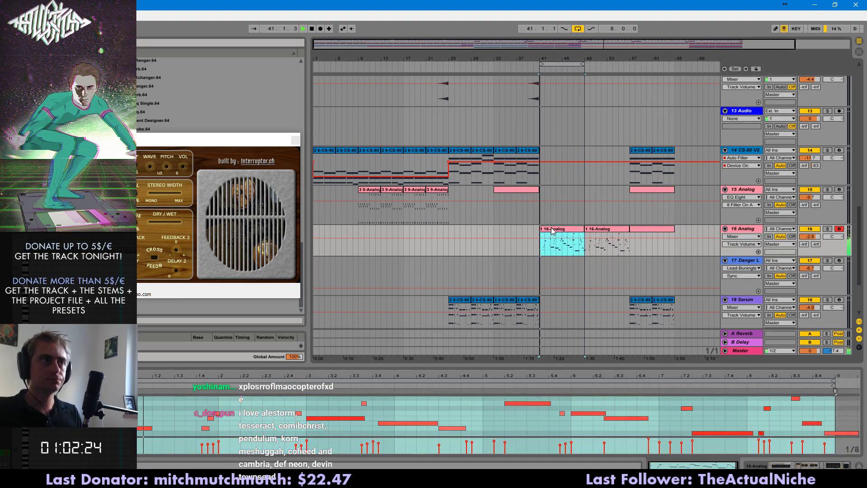
scroll(233, 406, "up", 1)
left_click_drag(228, 399, 228, 414)
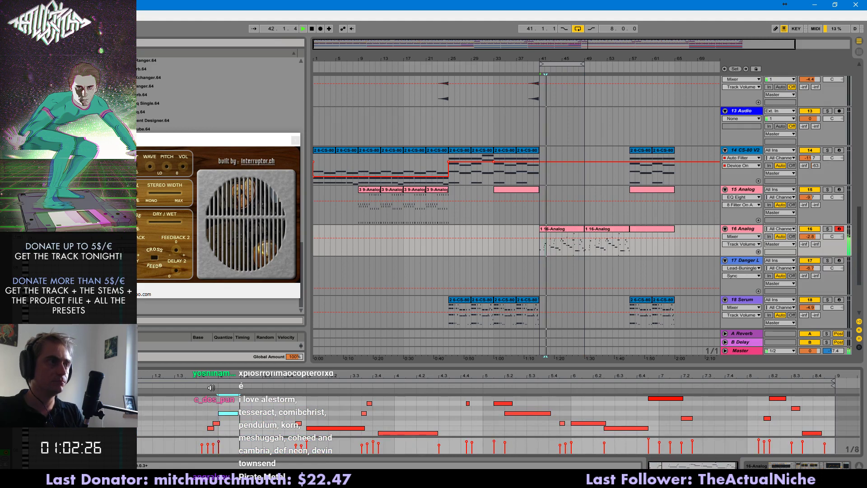
- Duplicate the edited 16 Analog clip from bars 41–49 over the clip at bars 49–57
left_click(589, 229)
left_click(577, 231)
key("ctrl+d")
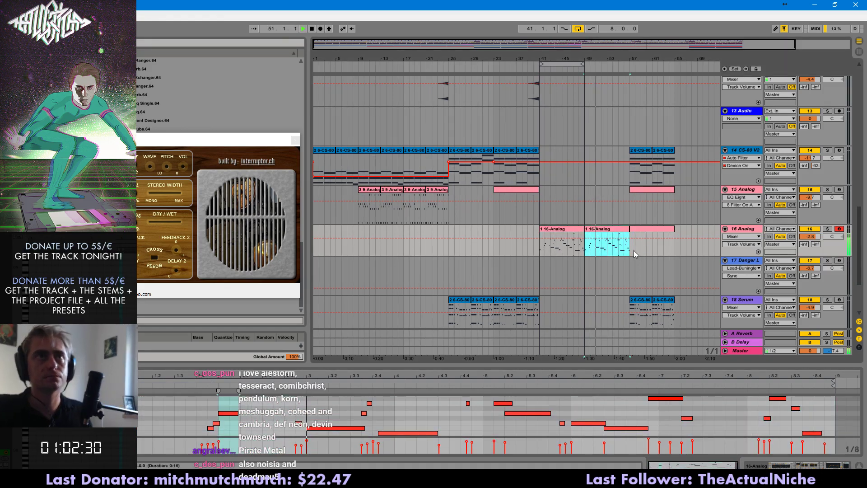
- Delete the empty clip at bars 57–65 on the 16 Analog track
left_click_drag(632, 250, 684, 247)
scroll(555, 230, "up", 1)
key("Delete")
- Play the transition into the new section from about bar 39
left_click(527, 223)
left_click(741, 238)
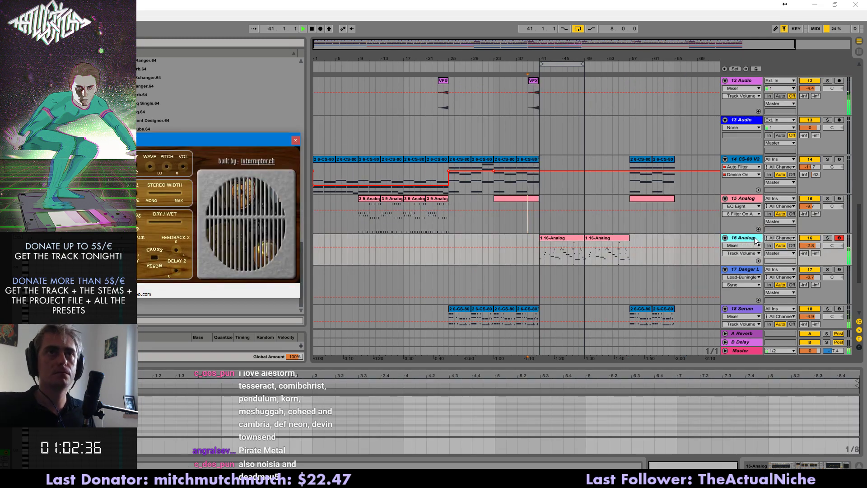
left_click(529, 224)
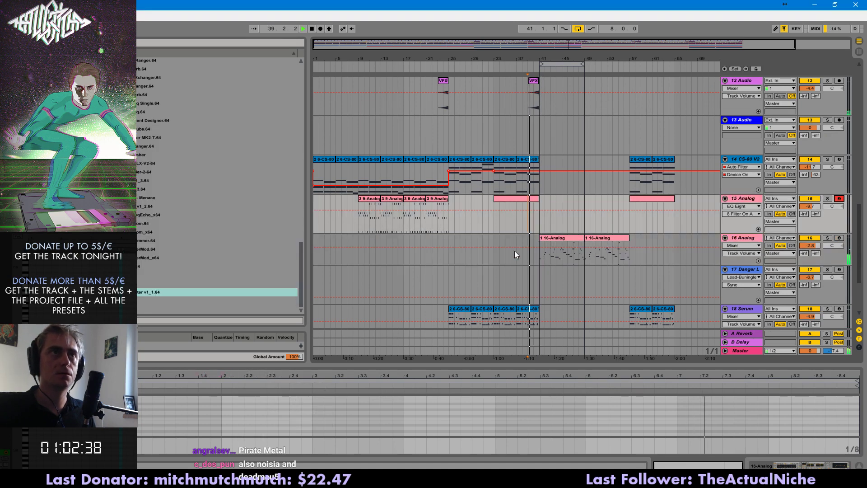
left_click_drag(535, 225, 539, 225)
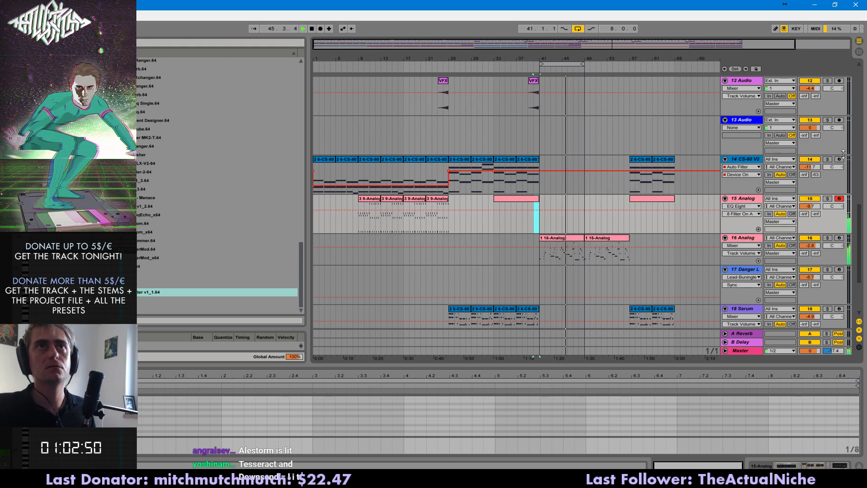
- Arm the 14 CS-80 V2 track and rehearse a part while replaying the lead-in from bar 37 to bar 41
left_click(745, 160)
left_click(519, 185)
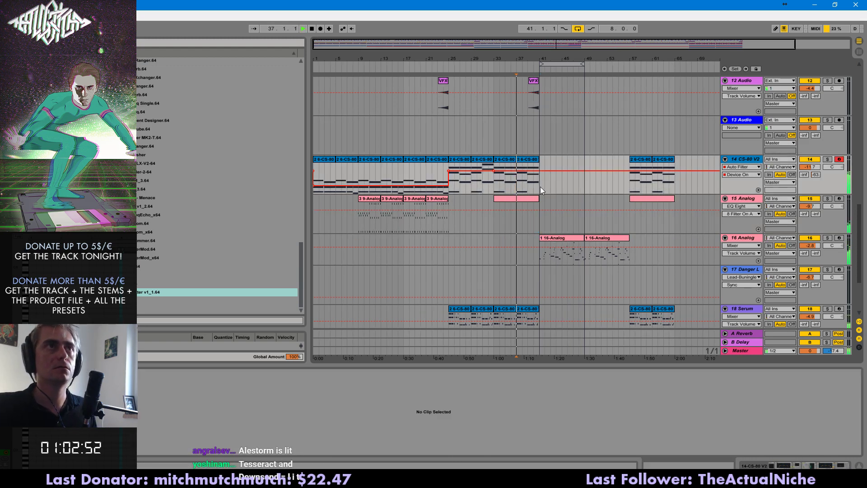
left_click(537, 185)
left_click(543, 187)
key("space")
key("space")
left_click(530, 186)
key("space")
key("space")
- Record a 14 CS-80 V2 part over bars 41–57
left_click(541, 191)
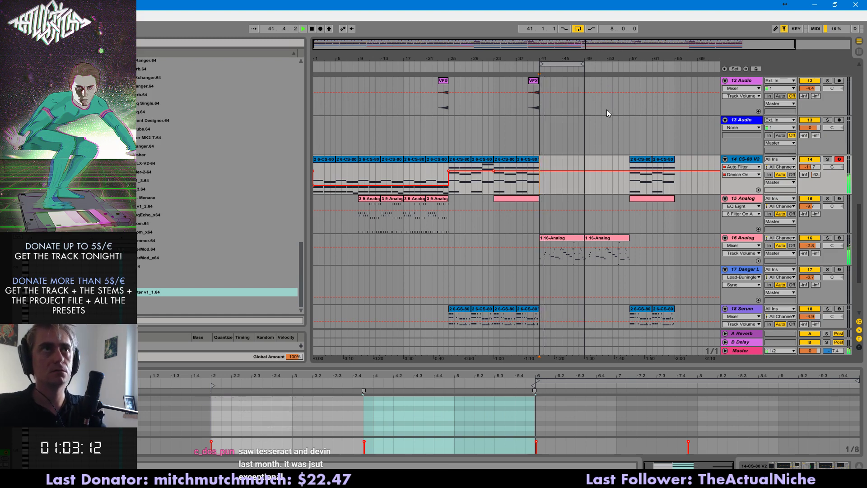
left_click(320, 29)
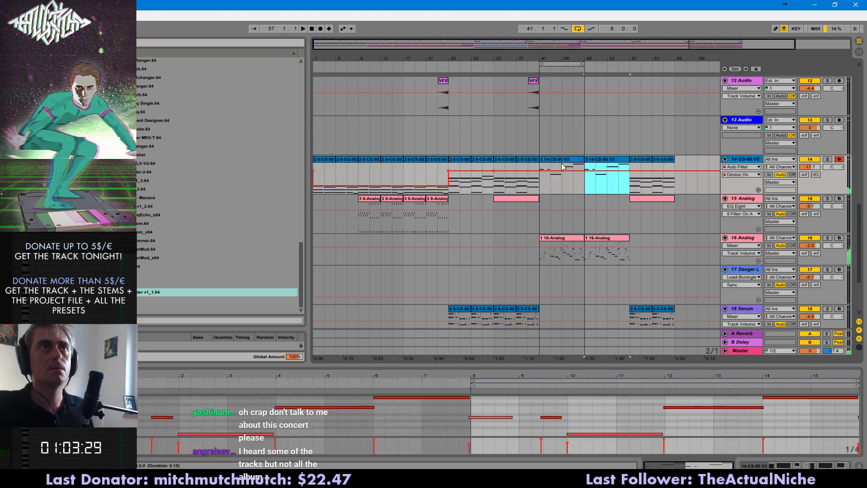
- Consolidate the two recorded CS-80 V2 clips into one and extend its opening A4 note to the start of bar 3
left_click(564, 160, "shift")
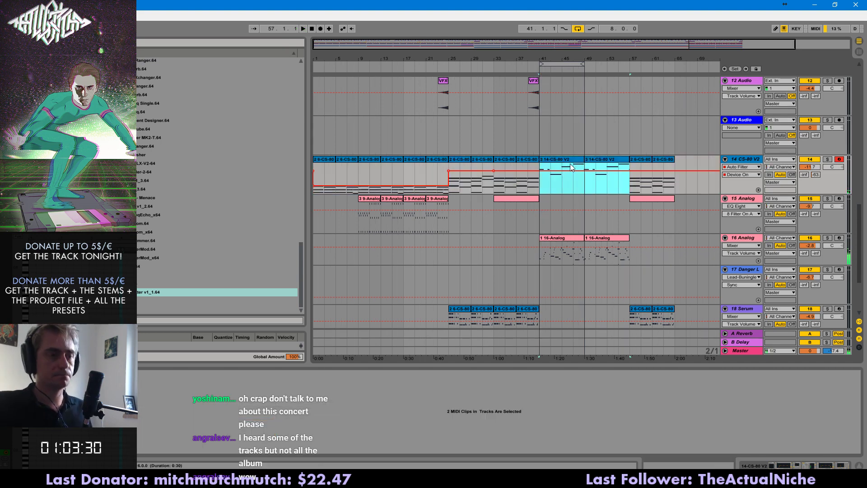
key("ctrl+j")
key("space")
left_click_drag(199, 419, 219, 417)
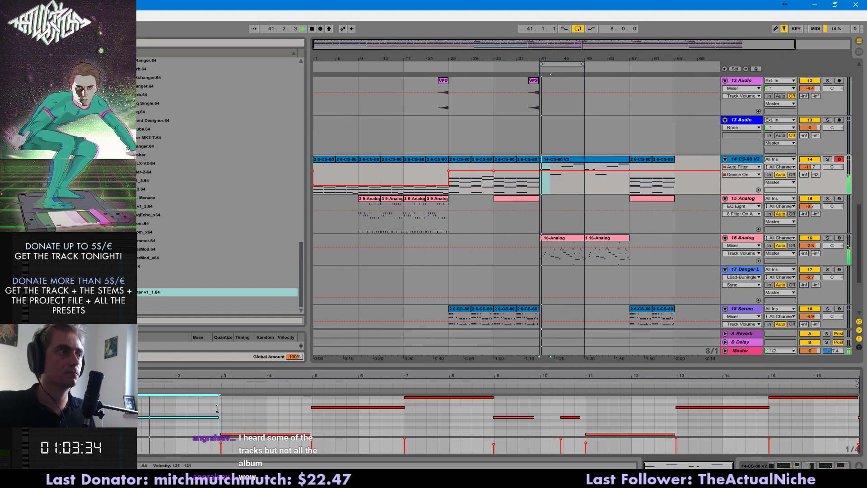
- Keep bars 41–49 of the recorded CS-80 V2 part as one clip and duplicate it over bars 49–57
left_click(607, 161)
key("ctrl+1")
left_click_drag(589, 166, 555, 168)
key("ctrl+d")
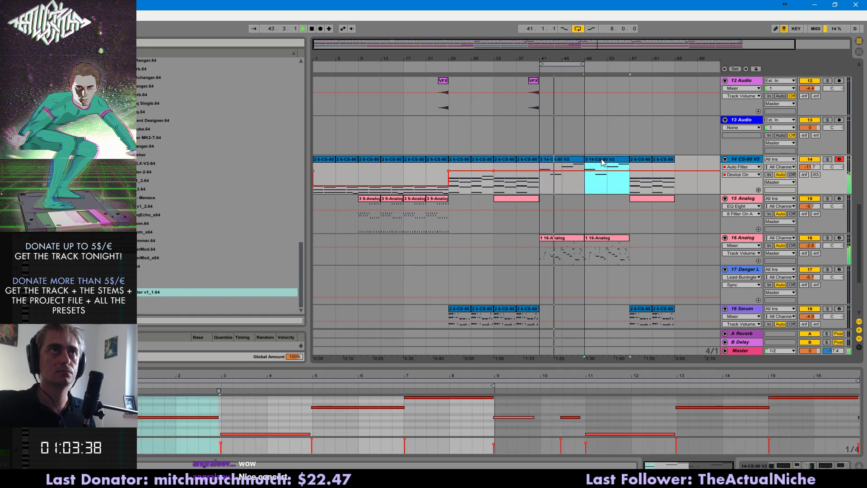
- Open the 9 Synth1 clip at bars 41–49, raise the notes in its bars 5–6 by an octave and replay them
scroll(573, 187, "up", 2)
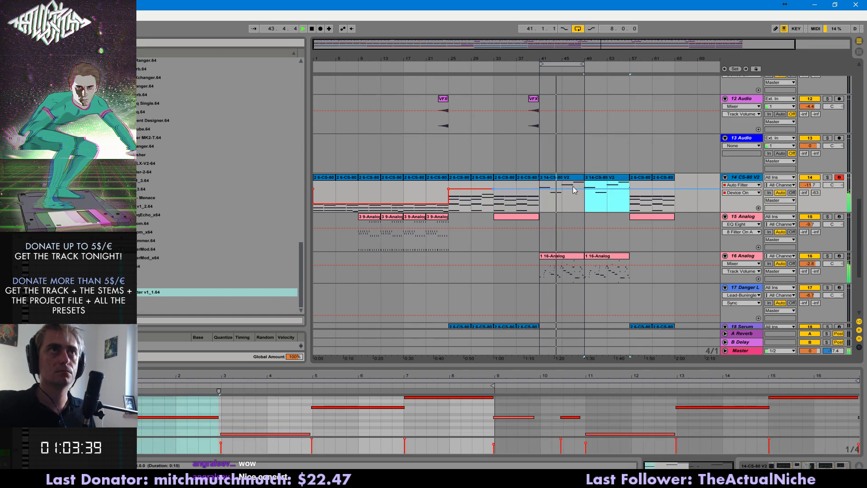
scroll(572, 186, "up", 10)
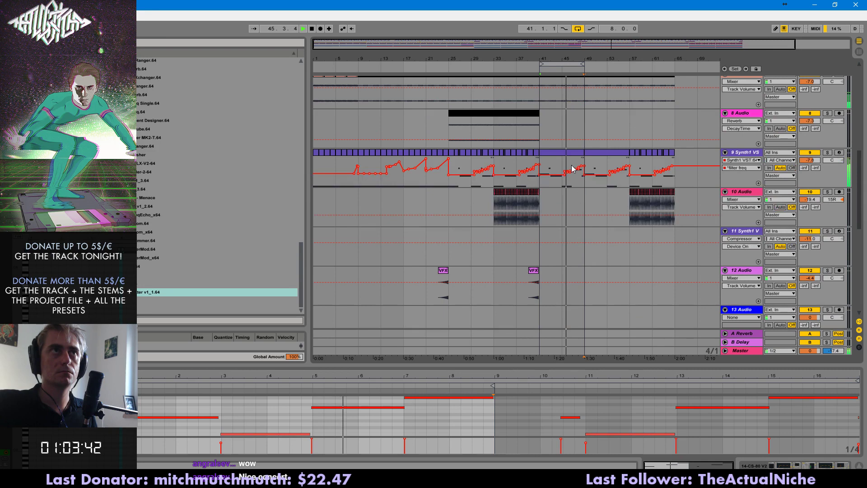
left_click(570, 156)
left_click_drag(667, 436, 494, 428)
key("space")
key("shift+Up")
left_click(482, 381)
left_click(481, 387)
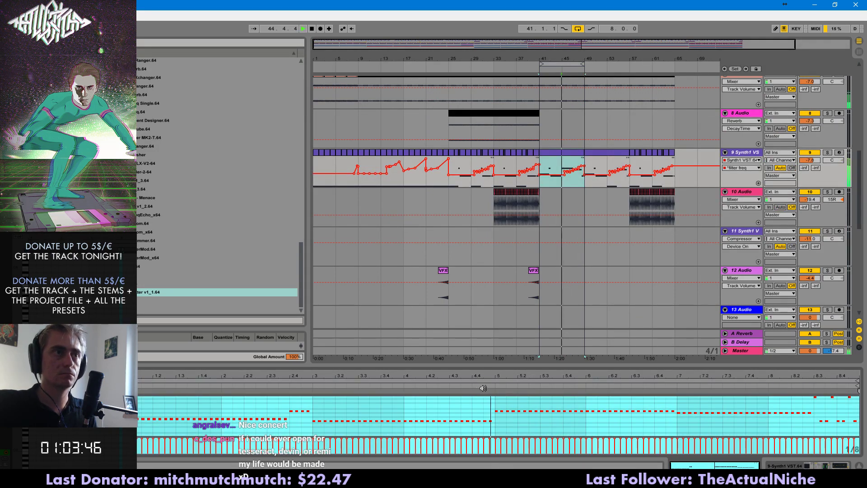
- Lower the repeated Synth1 notes at the start of the clip's bar 8 by four semitones
left_click(485, 427)
left_click_drag(675, 422, 769, 408)
key("Down")
key("Down")
key("Down")
key("Down")
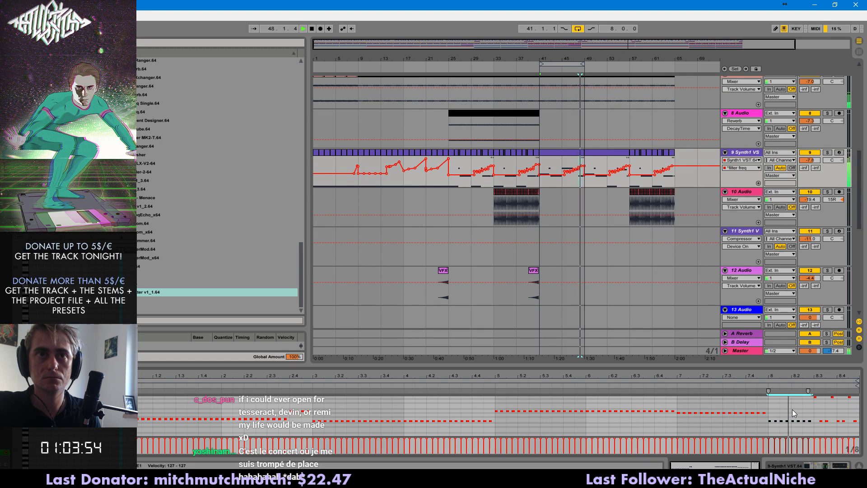
- Duplicate the 9 Synth1 clip at bars 41–49 over bars 49–57 and play it back
left_click(572, 153)
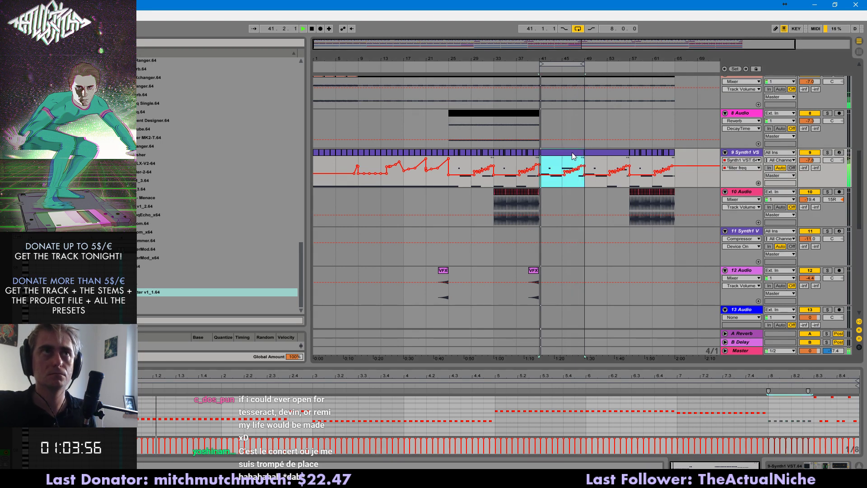
key("ctrl+d")
key("space")
- Try a higher pitch for the repeated Synth1 notes in bars 1–2 of the duplicated clip
left_click_drag(296, 416, 130, 425)
key("Up")
key("Up")
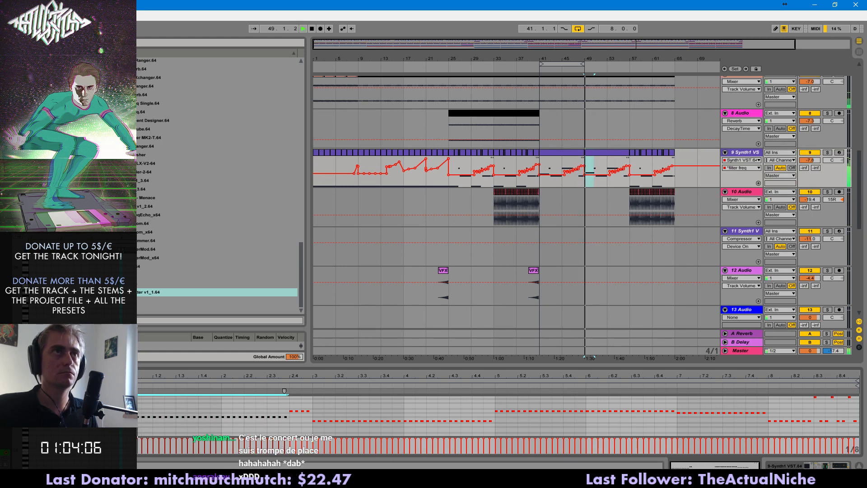
key("Down")
key("ctrl+1")
left_click(380, 410)
- Open the 16-Analog clip at bars 49–57, raise the D note just before bar 3 to G and shift the later E note to beat 3.3
scroll(655, 231, "down", 5)
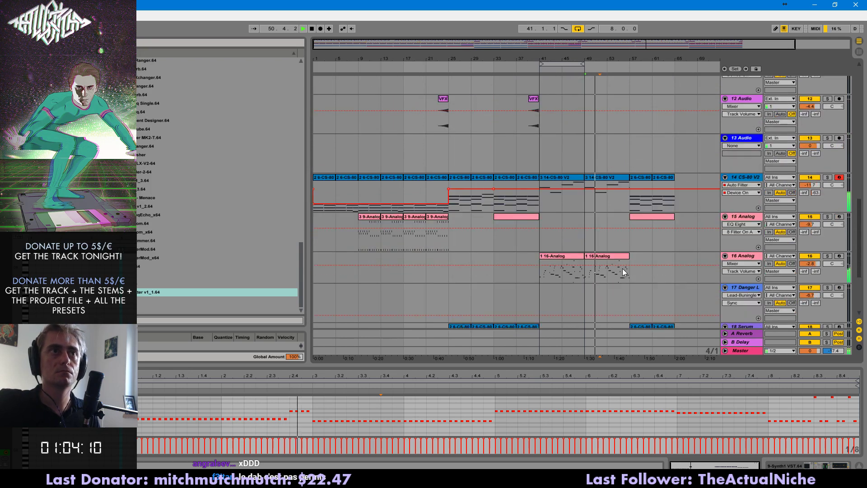
left_click(605, 256)
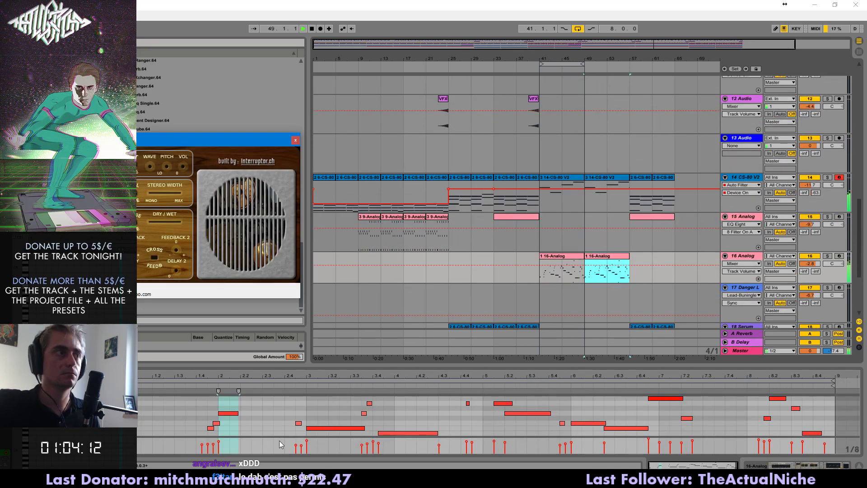
left_click_drag(347, 367, 342, 318)
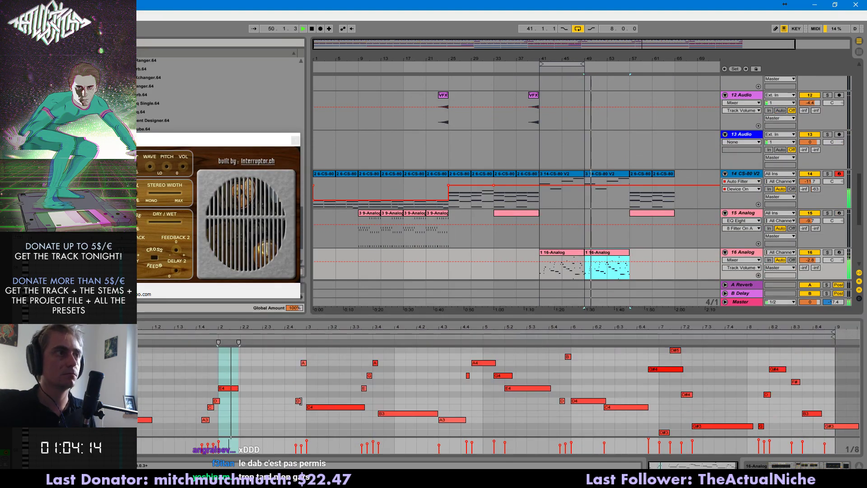
left_click_drag(298, 401, 299, 397)
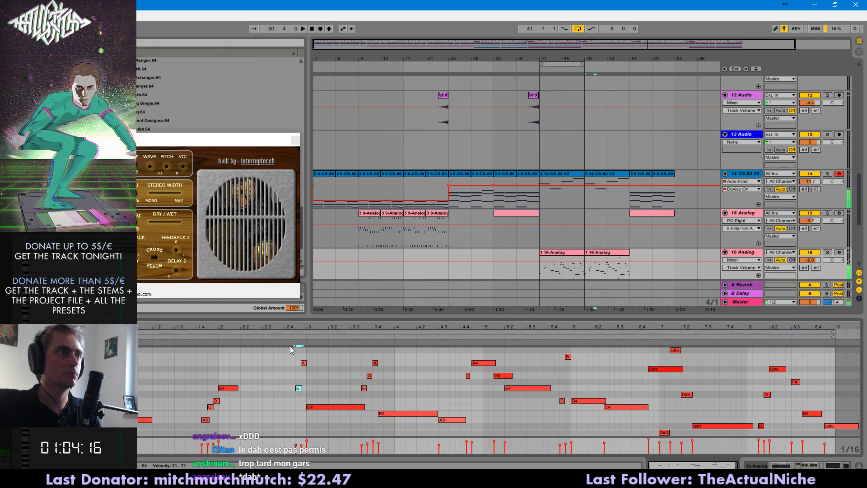
key("Up")
key("Up")
key("Up")
key("space")
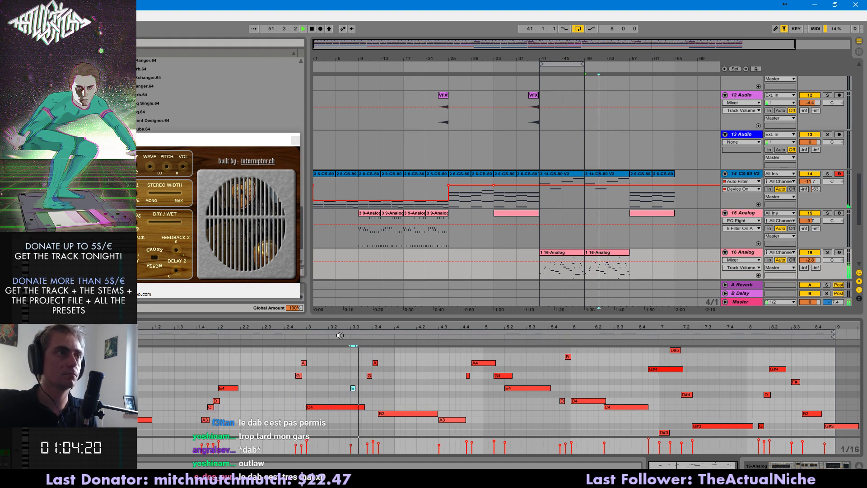
- Lower the G4 and E4 notes at the start of the Analog clip's bar 5 by an octave and replay them
left_click(508, 405)
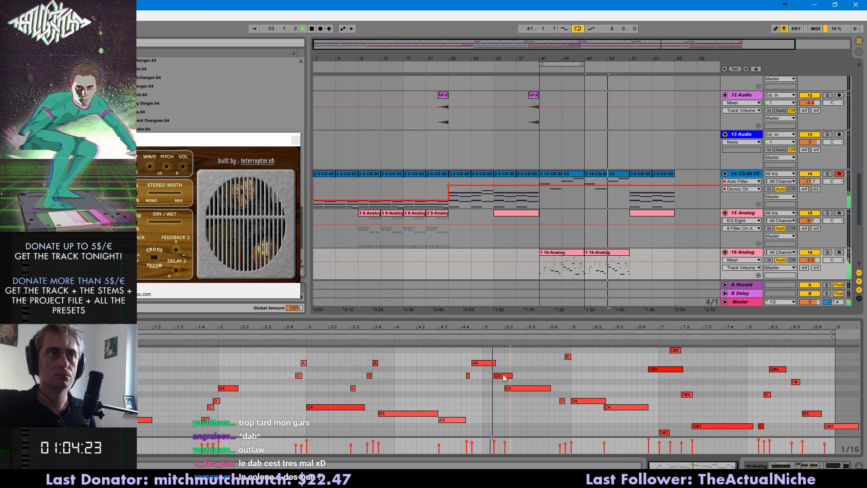
left_click(503, 375)
key("shift+Down")
left_click(511, 363)
key("shift+Down")
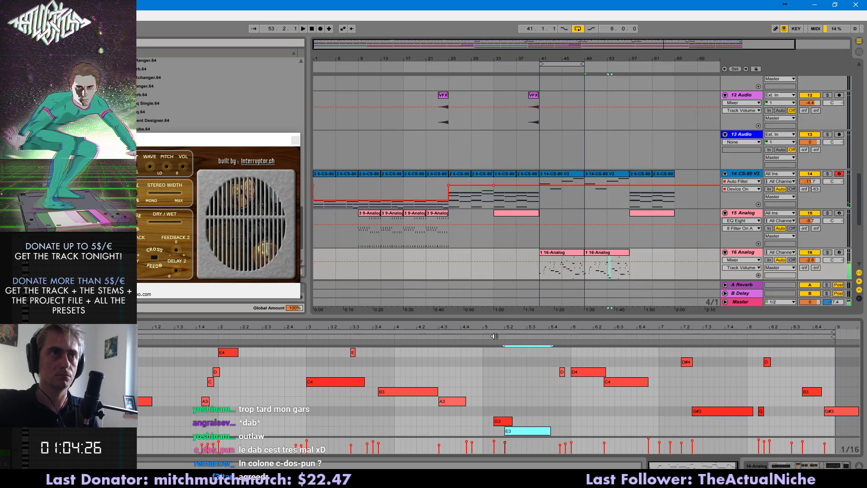
left_click(486, 332)
left_click(486, 336)
scroll(529, 399, "up", 2)
scroll(559, 399, "down", 1)
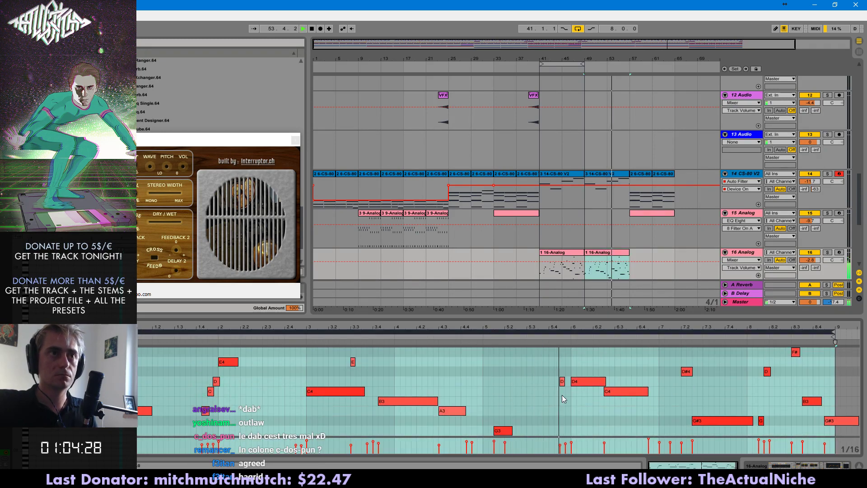
scroll(647, 405, "up", 3)
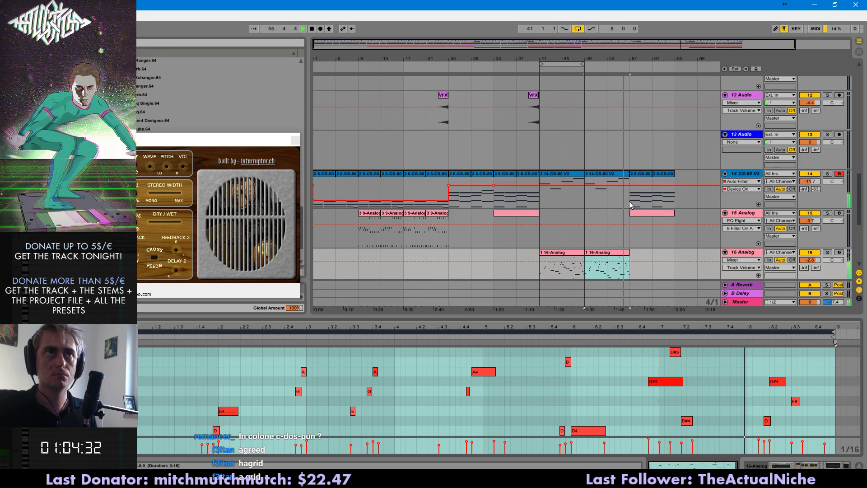
- Set the loop range to bars 1–57 and delete the leftover note at bar 9 in the last 14-CS-80 V2 clip
left_click_drag(629, 201, 319, 217)
key("ctrl+l")
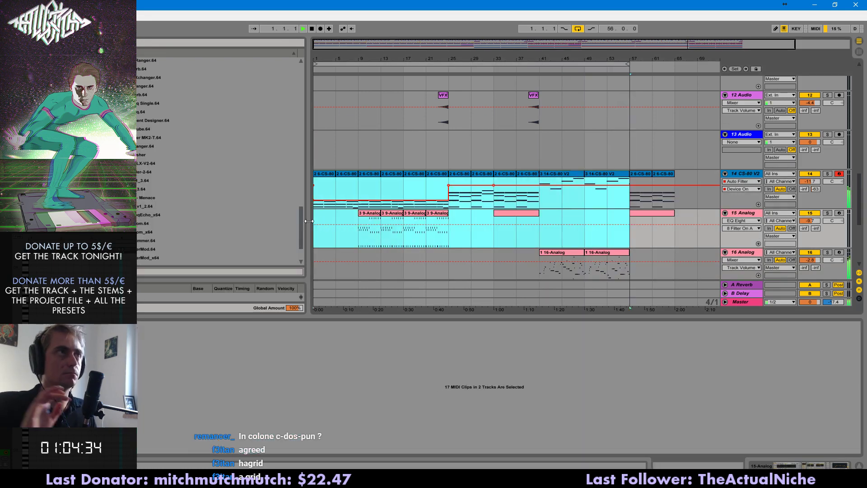
left_click(620, 205)
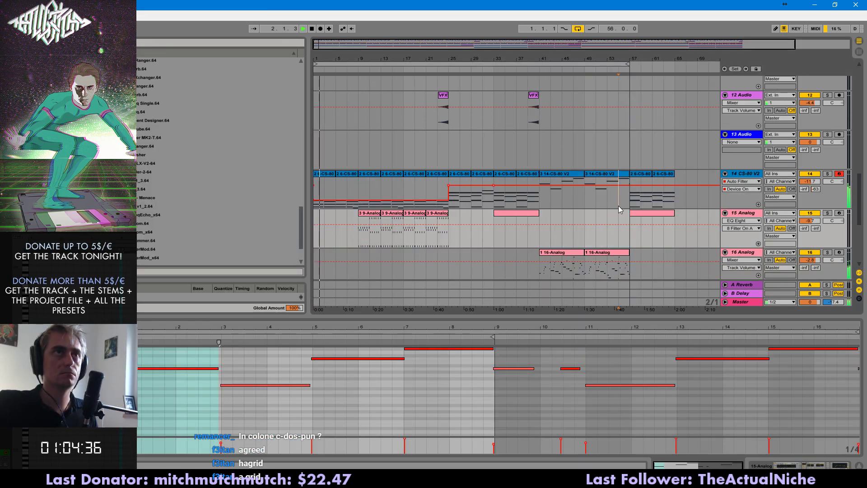
scroll(619, 205, "down", 2)
left_click_drag(487, 359, 507, 375)
key("Delete")
left_click(580, 29)
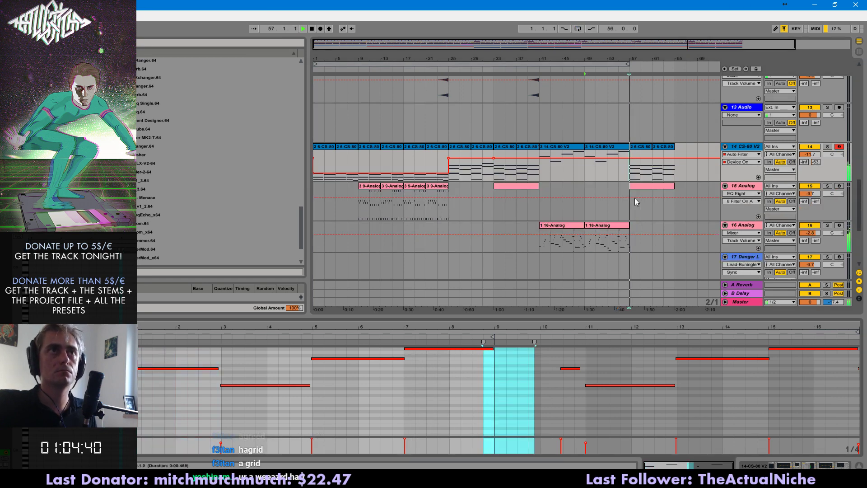
- Delete the CS-80 V2 and Analog clips that follow bar 57
left_click_drag(630, 175, 708, 226)
left_click_drag(628, 174, 276, 329)
key("ctrl+1")
key("space")
key("Delete")
key("ctrl+2")
left_click(586, 195)
key("space")
key("ctrl+l")
key("ctrl+2")
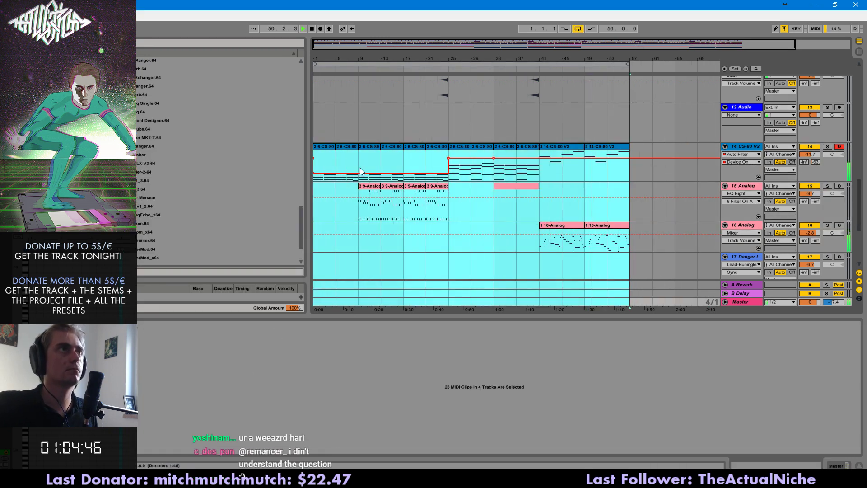
- Copy the CS-80 V2 clips of bars 1–9 with their automation and paste them at bar 57
left_click_drag(361, 171, 243, 410)
key("ctrl+c")
left_click(630, 175)
key("ctrl+v")
left_click(620, 178)
scroll(658, 205, "up", 2)
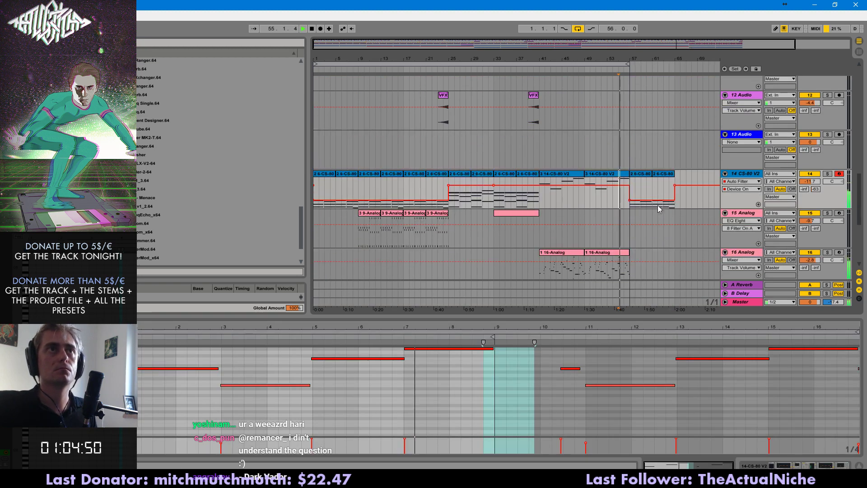
- Delete the Serum clips from bar 57 onwards and turn the arrangement loop off
scroll(655, 210, "down", 3)
left_click_drag(630, 192, 720, 200)
key("Delete")
scroll(655, 217, "up", 2)
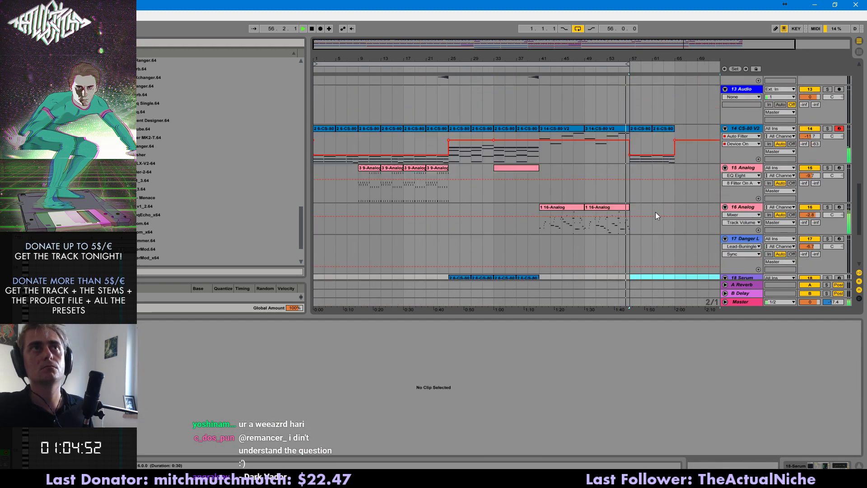
scroll(657, 216, "up", 2)
left_click(578, 28)
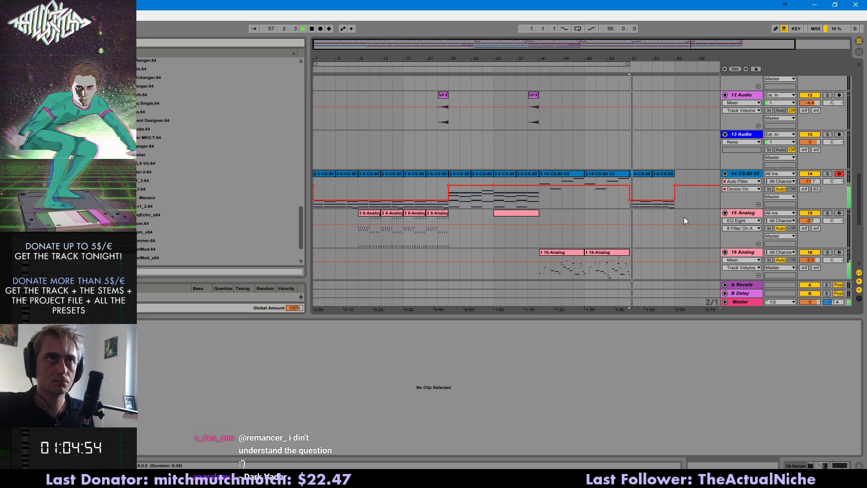
- Solo the 14 CS-80 V2 track and duplicate it with its clips
left_click(624, 174)
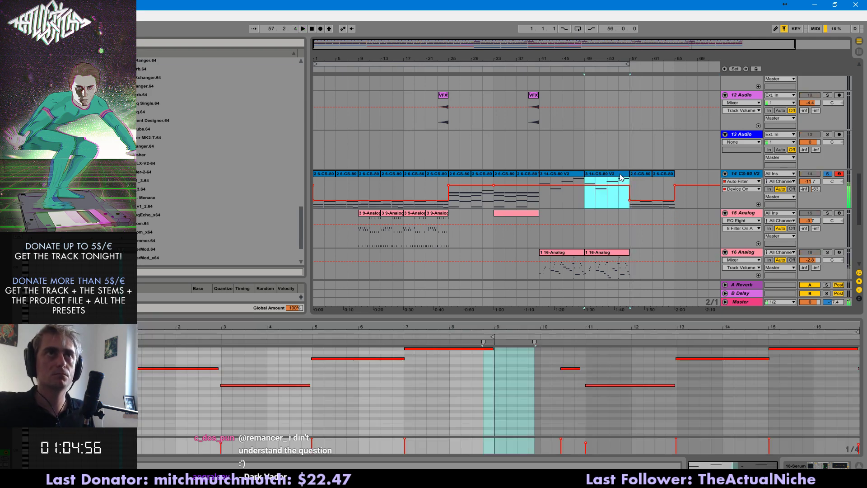
key("space")
left_click(828, 173)
left_click(748, 174)
key("ctrl+d")
- Clear the duplicated CS-80 V2 track so that only its clips at bars 41–57 remain
left_click_drag(676, 197, 623, 190)
left_click(649, 213)
left_click(659, 214, "shift")
key("Delete")
left_click(527, 214)
left_click(324, 216, "shift")
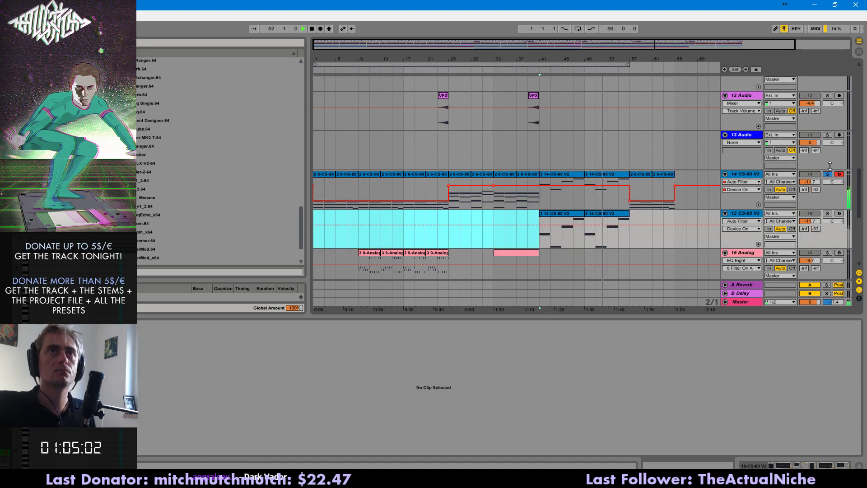
key("Delete")
- Delete the two clips at bars 41–57 from the original CS-80 V2 track and listen to the transition into bar 57
left_click(562, 174)
left_click(596, 174, "shift")
key("Delete")
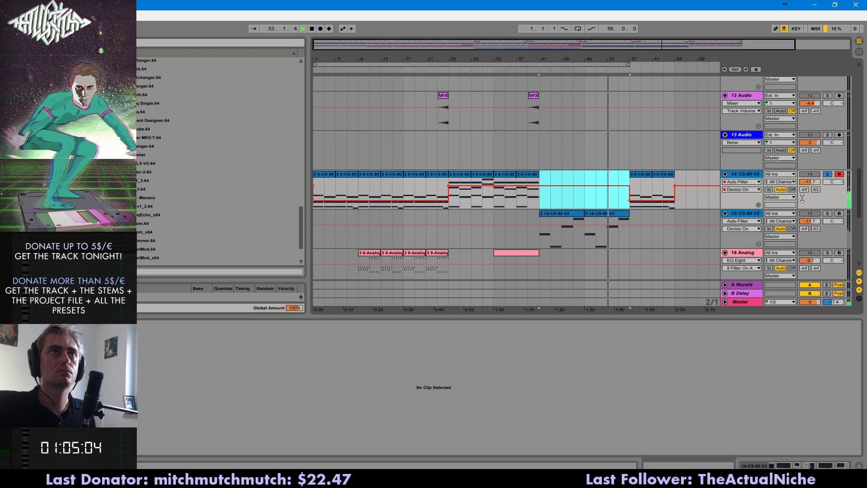
left_click(613, 229)
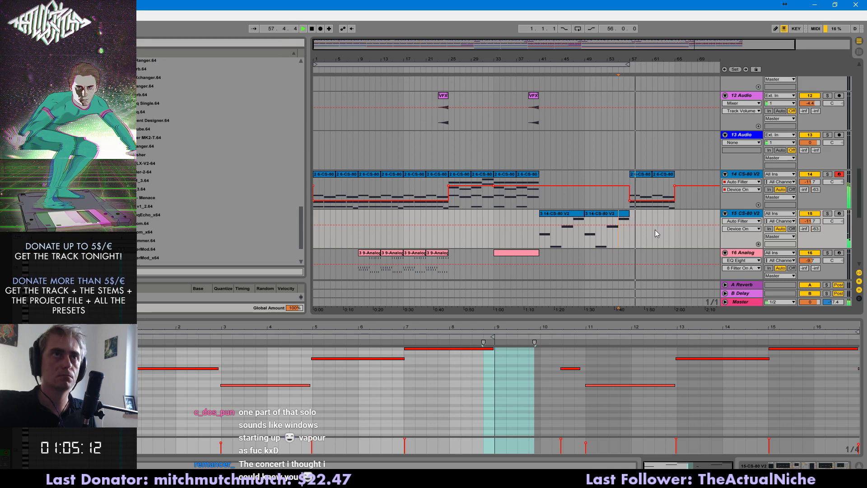
- Remove the 10 Audio clips after bar 57 and replace the Synth1 part at bars 57–65 with a copy of bars 1–9
scroll(610, 204, "up", 6)
left_click_drag(619, 183, 671, 184)
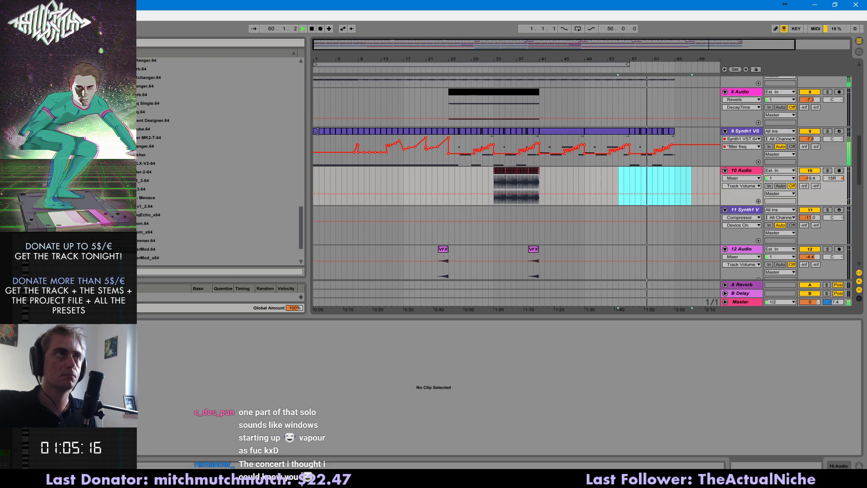
left_click(317, 131)
key("space")
left_click_drag(359, 158, 302, 159)
key("ctrl+c")
left_click(633, 131)
key("ctrl+v")
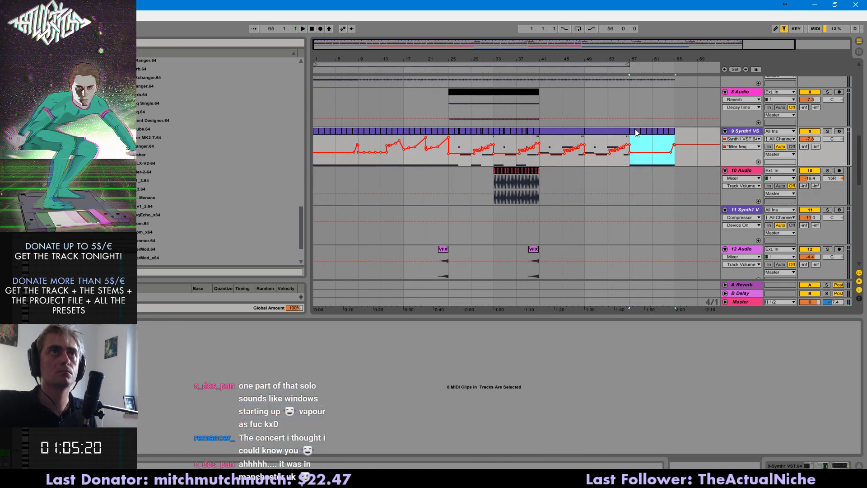
- Delete the 7 Audio clips from bar 57 onwards and replay the transition
key("space")
scroll(630, 128, "up", 5)
left_click_drag(631, 198, 685, 198)
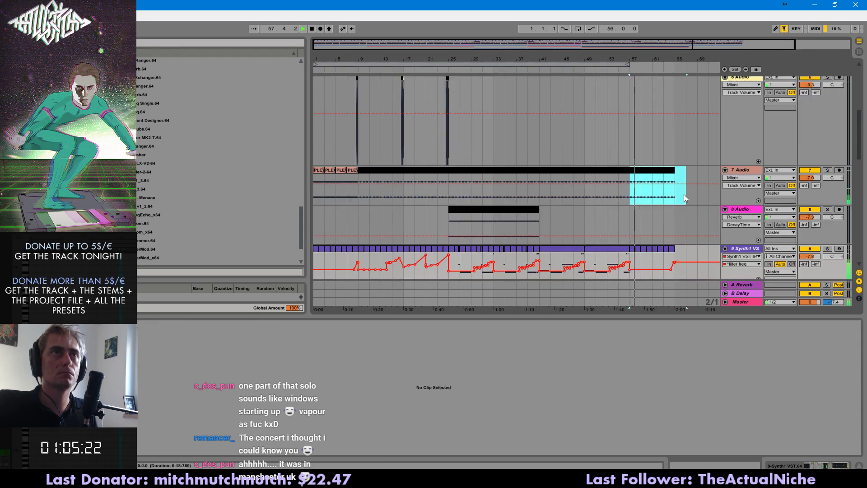
scroll(625, 143, "up", 5)
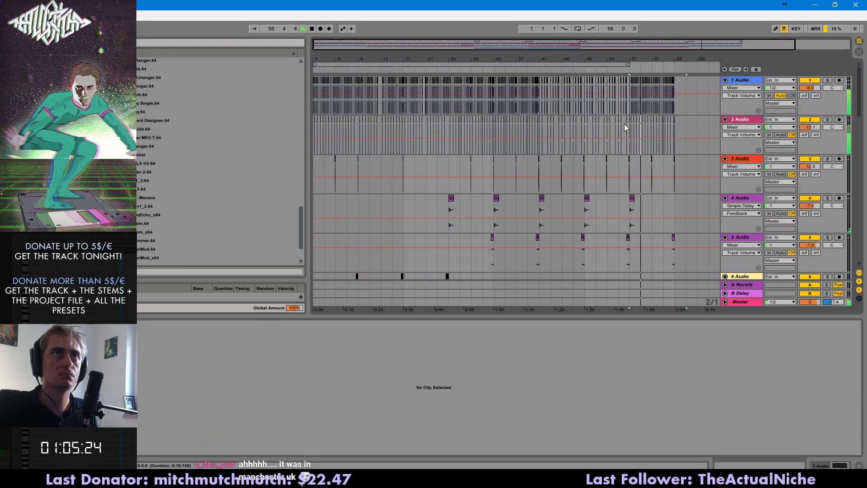
left_click(621, 105)
scroll(760, 215, "down", 5)
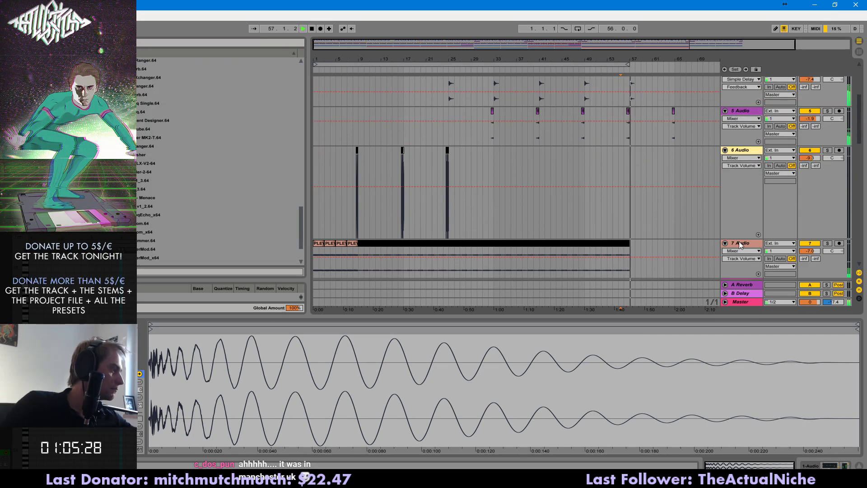
- Delete the drum clips on the upper audio tracks after bar 57, keeping the opening hits at that bar
scroll(618, 187, "up", 2)
scroll(633, 159, "up", 4)
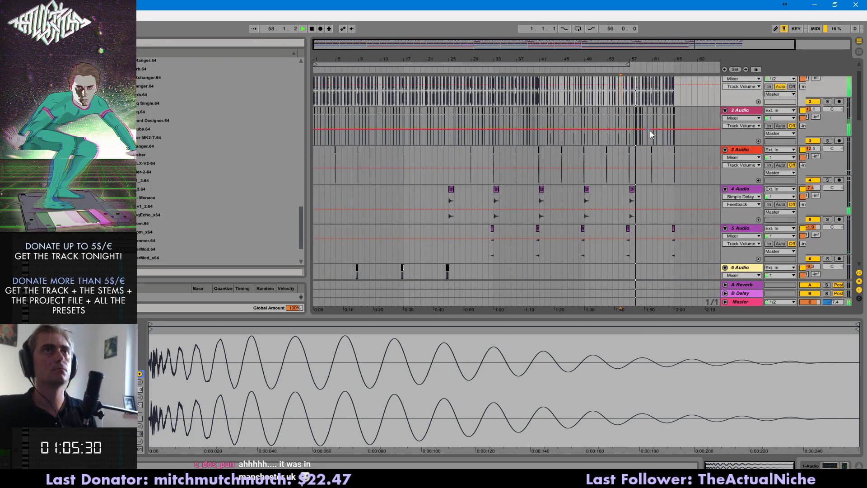
left_click_drag(708, 88, 639, 163)
left_click_drag(634, 59, 608, 168)
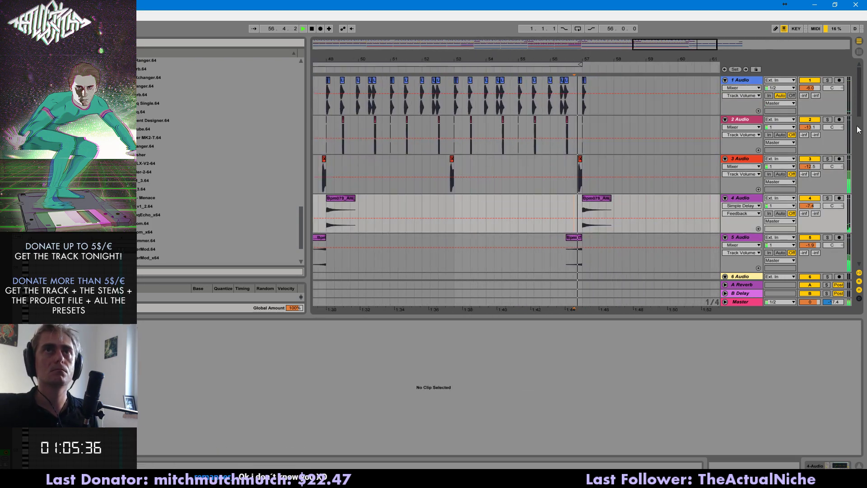
- Lower the repeated notes in bar 7 of the 9 Synth1 clip at bars 49–57 and replay them
scroll(853, 207, "down", 10)
scroll(497, 153, "up", 2)
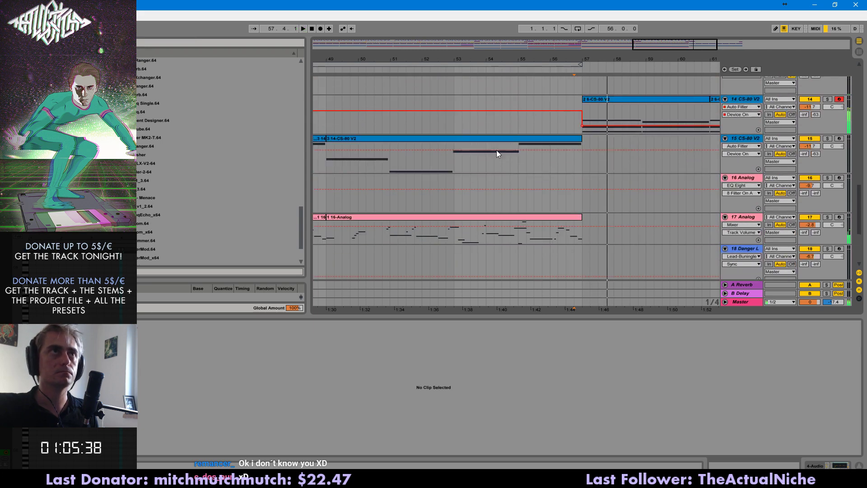
left_click(443, 165)
key("space")
scroll(487, 158, "up", 5)
scroll(545, 174, "down", 8)
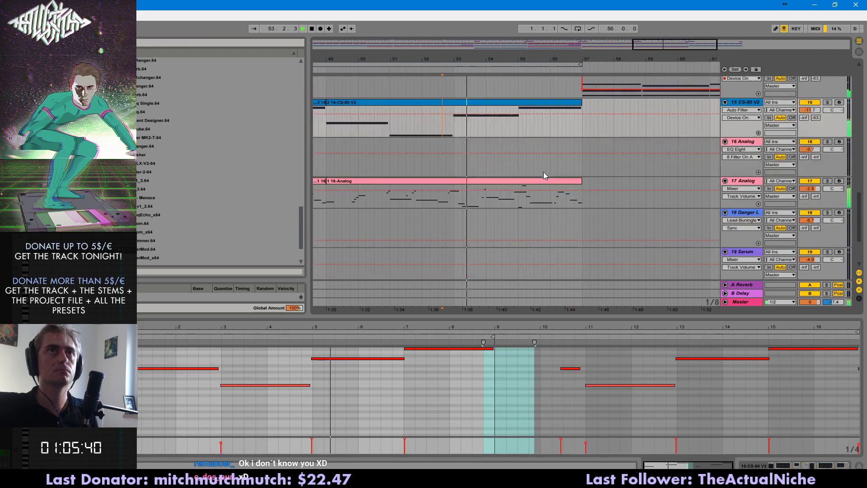
scroll(542, 172, "up", 8)
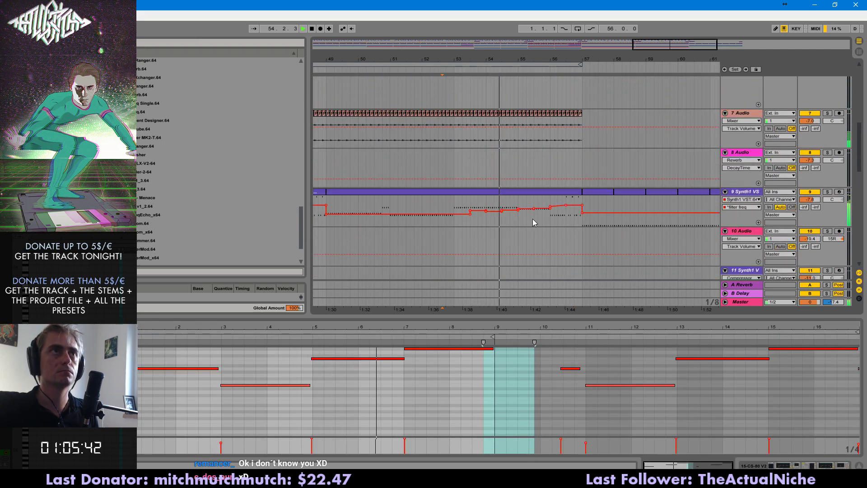
left_click(533, 219)
key("space")
left_click_drag(676, 384, 762, 363)
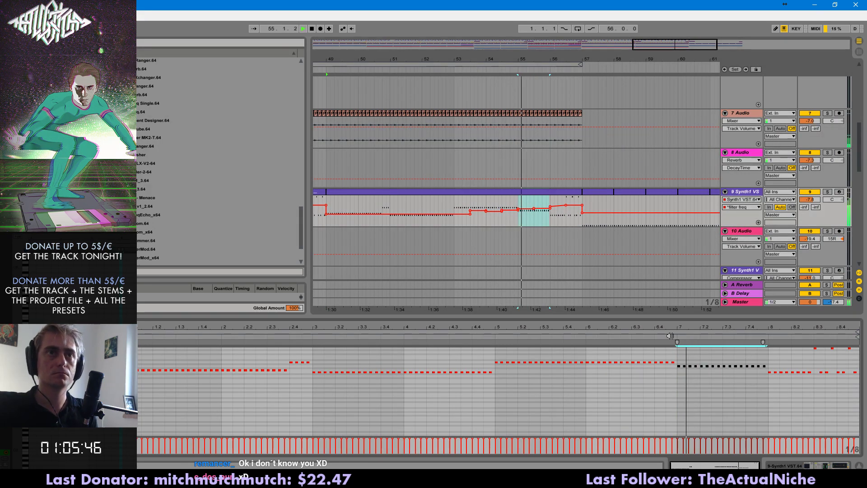
key("Down")
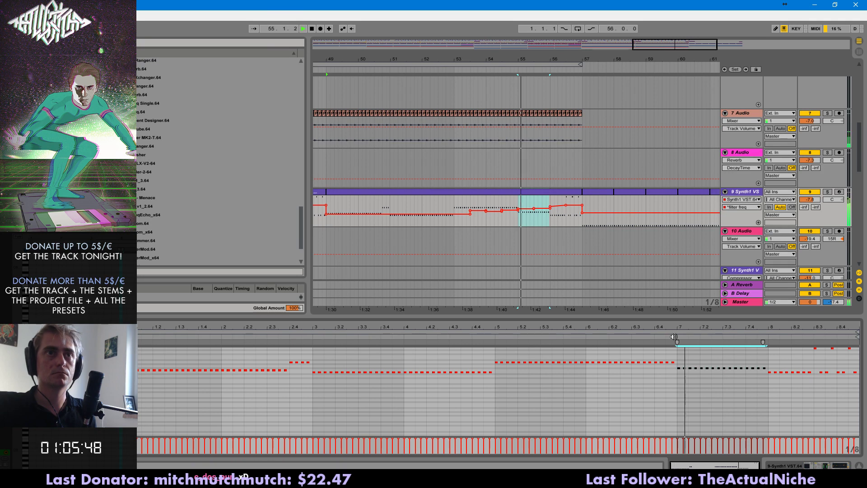
key("space")
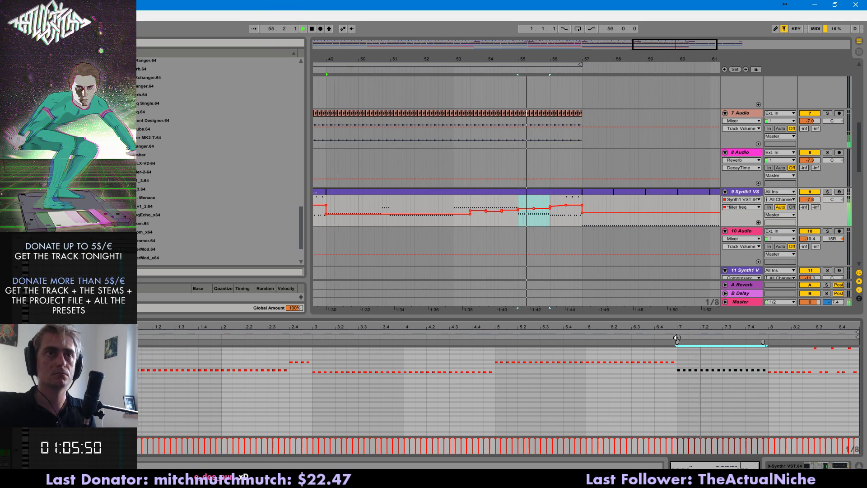
- Open the 17 Analog clip at bars 49–57, change the two high notes in bar 7 to A4 and B4, and replay
scroll(513, 238, "down", 10)
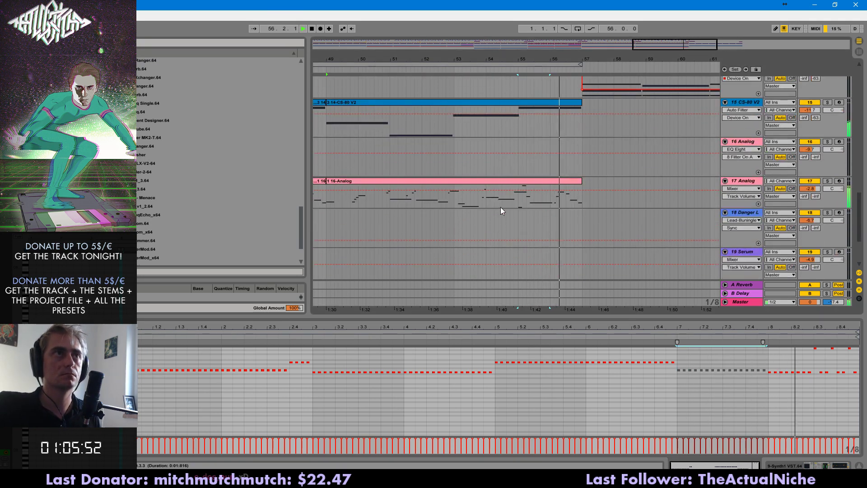
left_click(535, 182)
key("space")
left_click(670, 382)
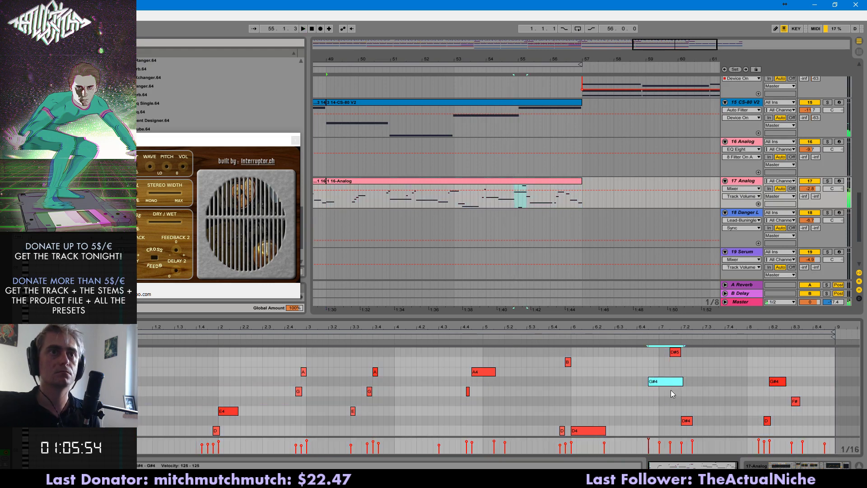
mouse_move(673, 353)
left_mouse_down()
mouse_move(684, 355)
mouse_move(674, 361)
left_mouse_up()
left_click(653, 334)
left_click(646, 334)
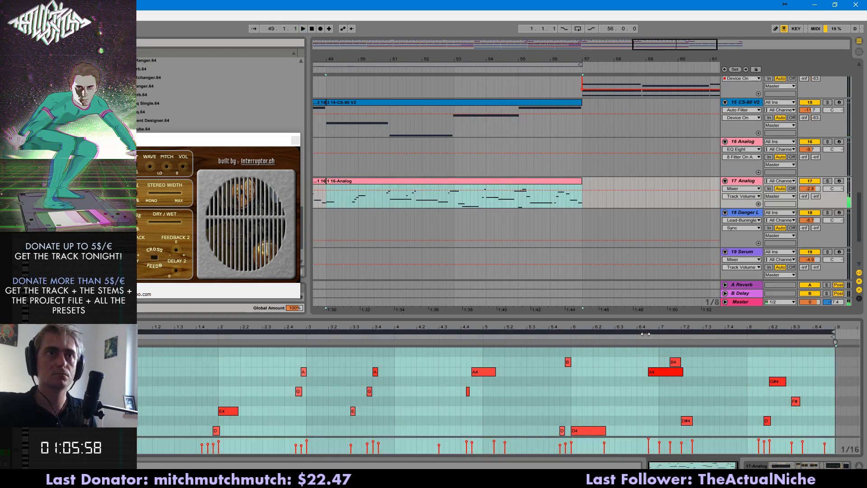
key("space")
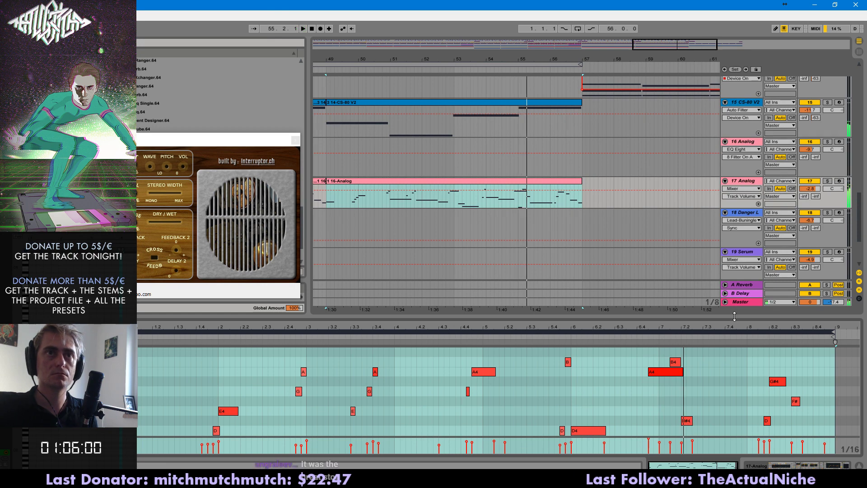
- Enlarge the note editor and raise the long and short G#3 notes in bars 7 and 8 to A3
left_click_drag(735, 317, 735, 267)
key("space")
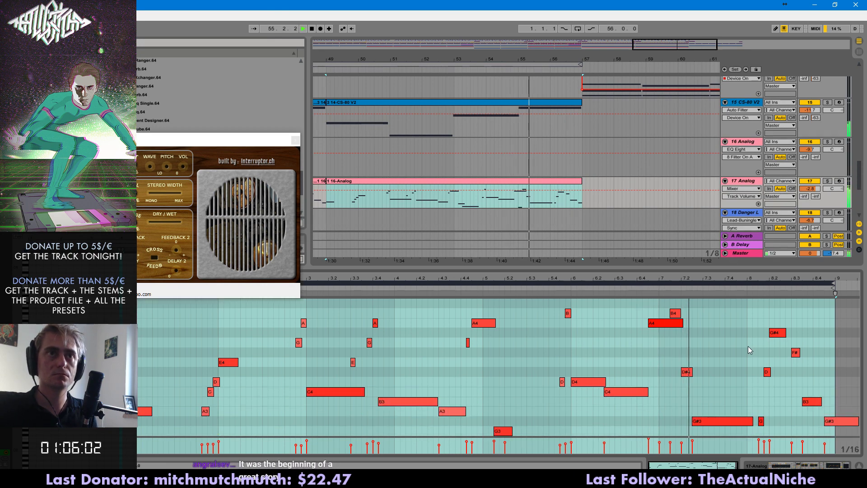
left_click_drag(711, 418, 712, 411)
key("space")
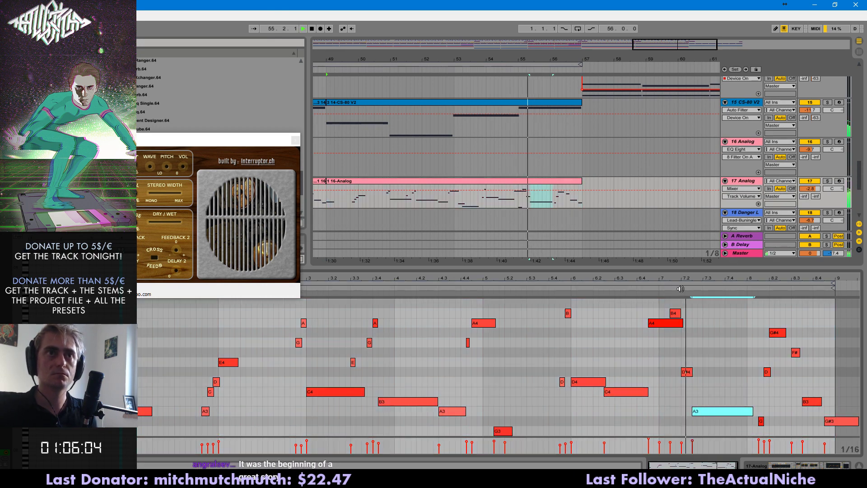
left_click(761, 421)
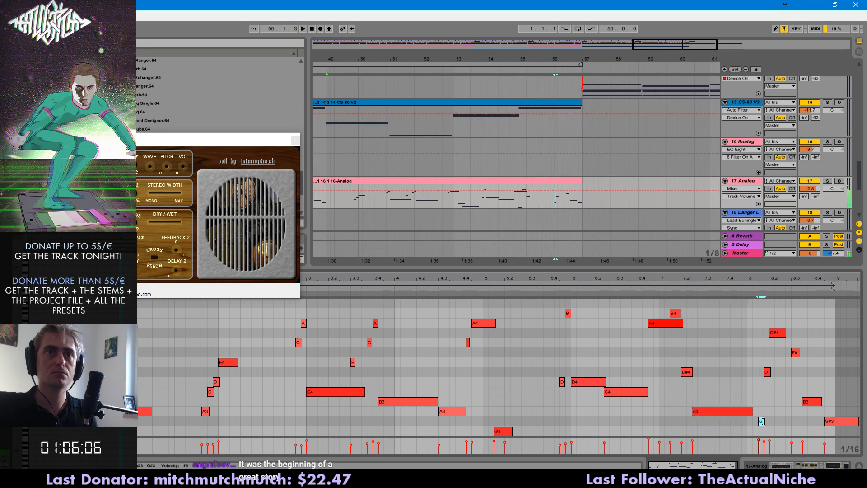
left_click(784, 342)
key("space")
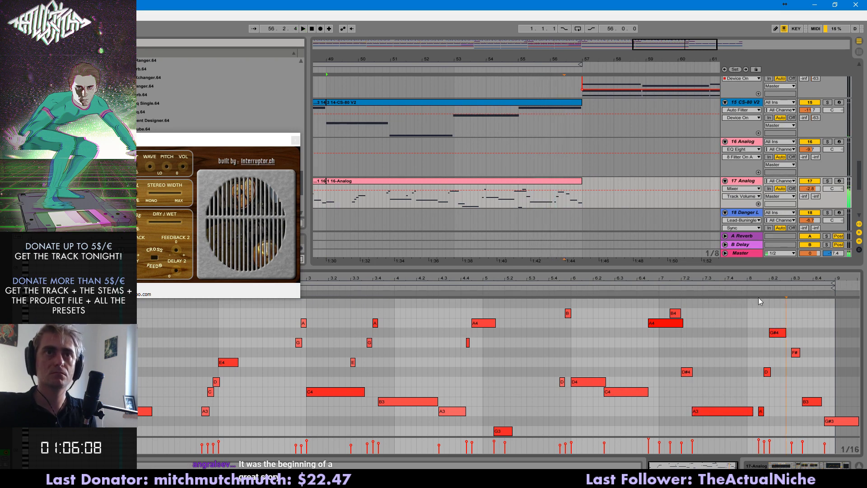
- Change the G#4 in bar 8 to A4 and the F# after it to D#, and replay them
left_click_drag(783, 336, 796, 351)
key("space")
scroll(794, 344, "down", 1)
key("space")
key("space")
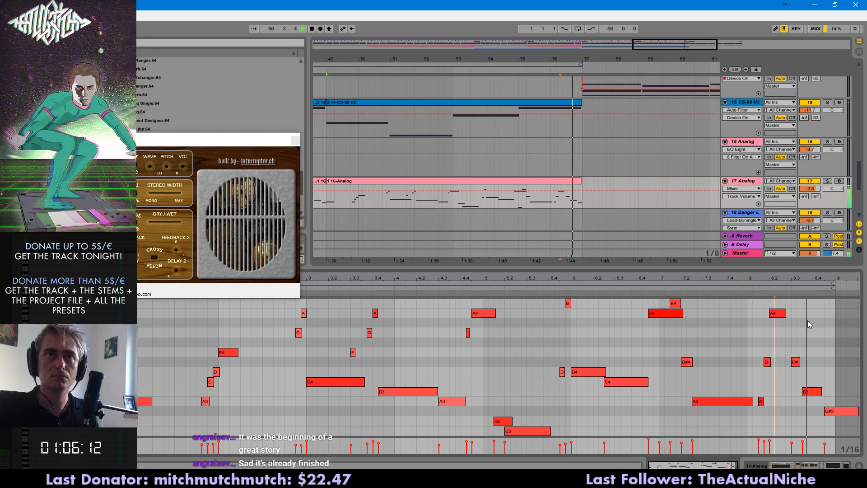
- Lower the B3 in bar 8 to A3 and replay the melody from bar 55
key("space")
left_click(816, 395)
key("Down")
left_click(787, 284)
left_click(786, 291)
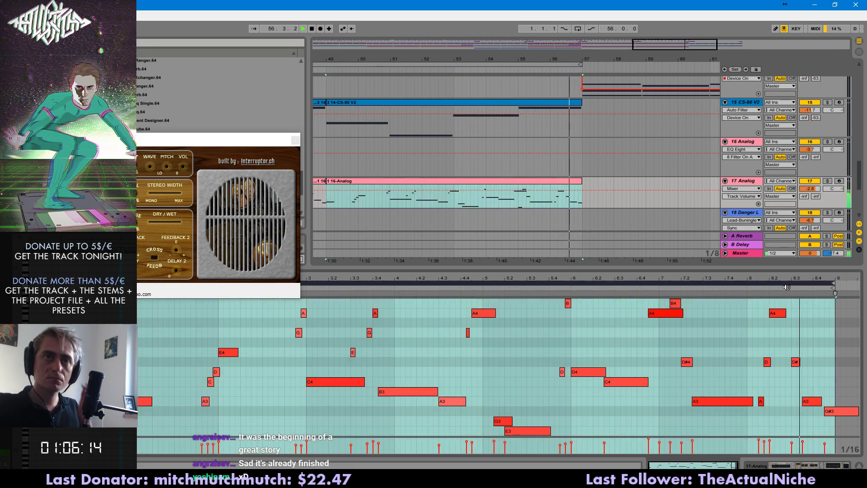
left_click(517, 203)
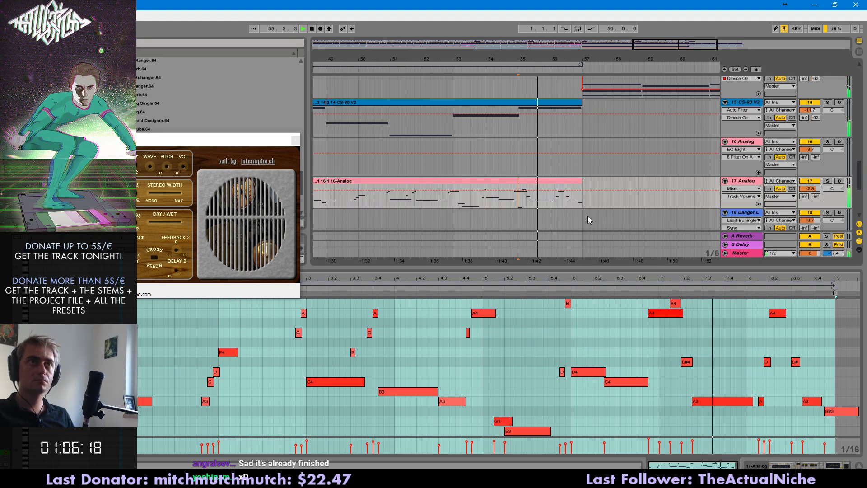
- Delete the notes that follow the short A3 in bar 8 of the clip and replay the ending
key("space")
left_click(767, 362)
key("Delete")
left_click_drag(774, 349, 813, 309)
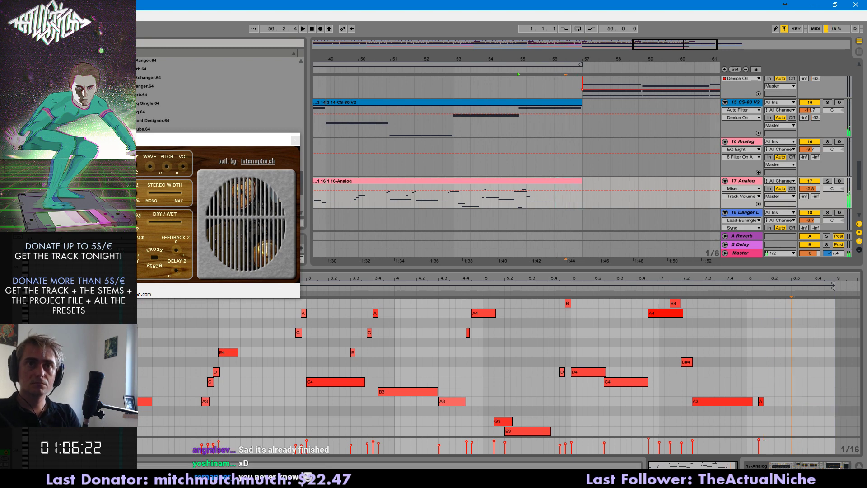
key("space")
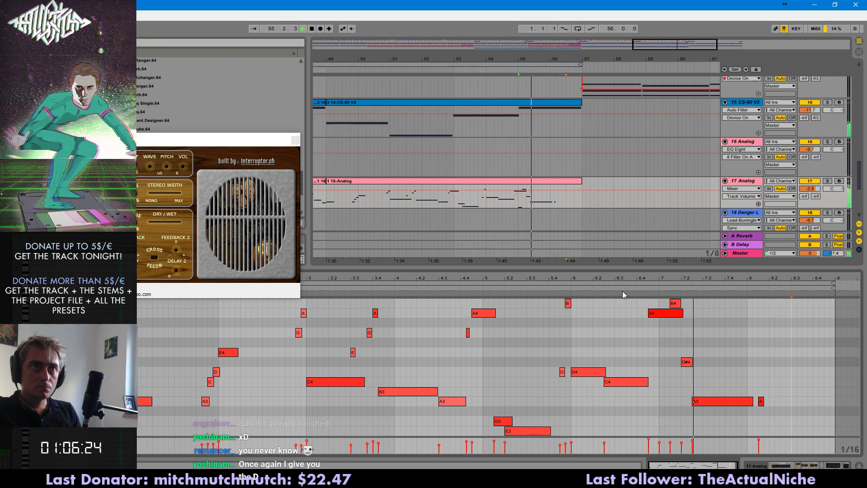
- Lower the long A3 in bar 7 of the Analog clip to G3 and replay it
left_click(719, 402)
key("space")
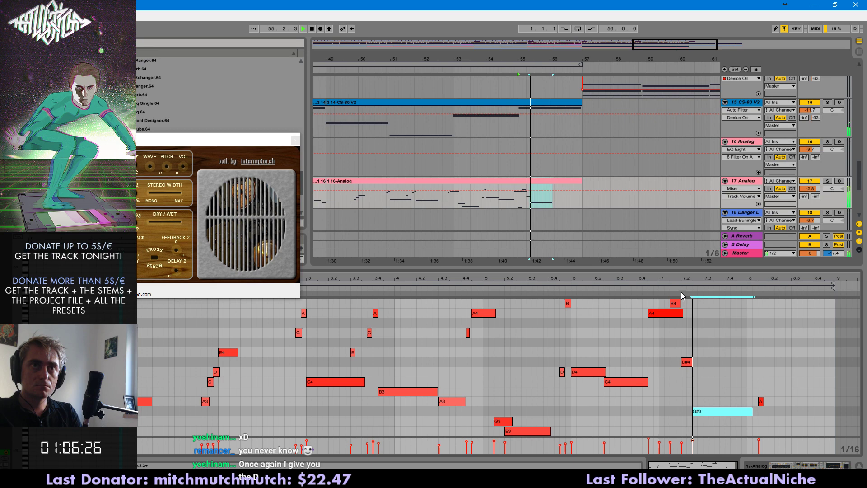
key("Down")
key("Down")
key("Down")
key("Down")
key("Up")
key("space")
left_click(684, 291)
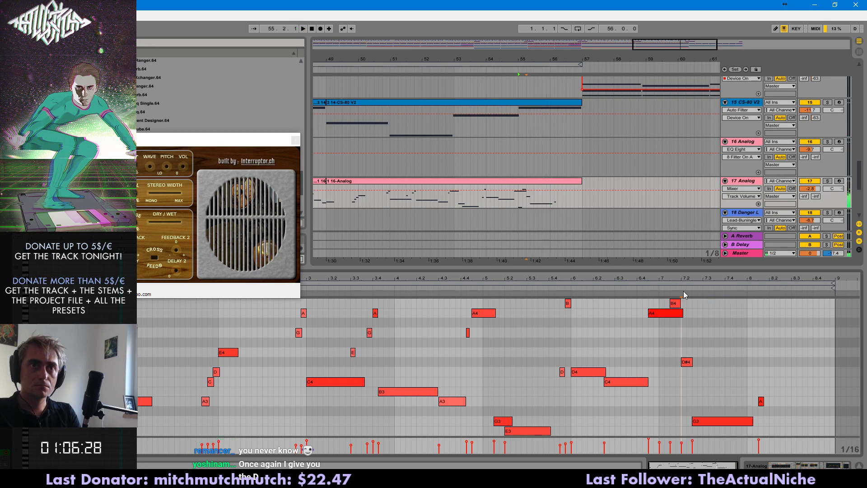
- Replay the ending and delete all remaining notes from bar 7 onwards in the 17 Analog clip
key("space")
key("space")
left_click_drag(786, 434, 667, 299)
key("Delete")
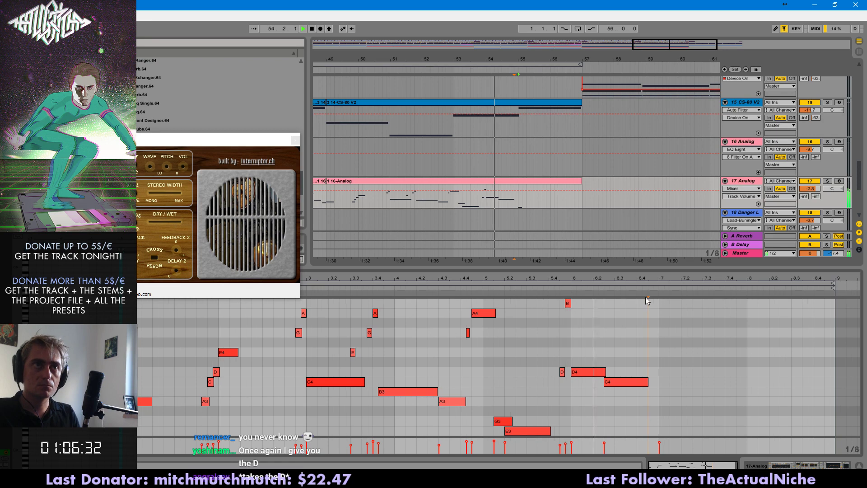
- Set the short note at the start of bar 7 to B3 and replay the passage leading into it
scroll(660, 397, "down", 1)
left_click(665, 430)
key("Up")
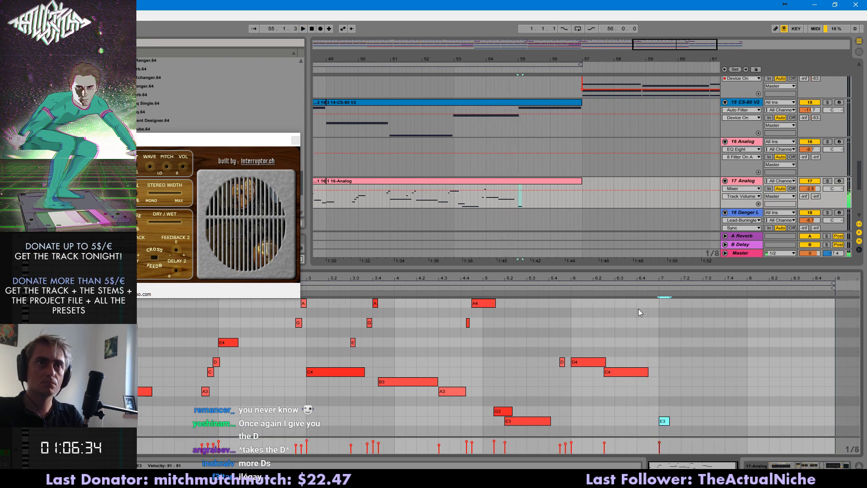
left_click(632, 288)
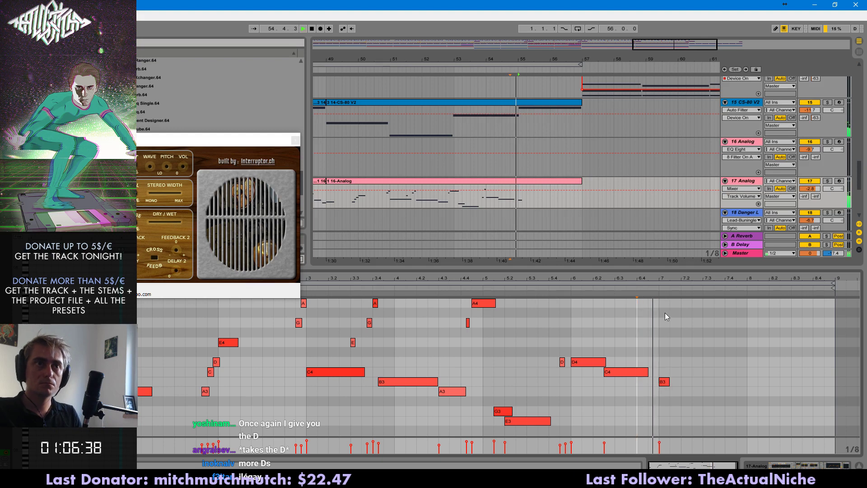
- Extend the B3 across bar 7, then add a C4 over bar 8 and an E4 from beat 3 of bar 8
left_click_drag(668, 382, 829, 353)
key("ctrl+d")
key("Up")
left_click(749, 290)
left_click(791, 288)
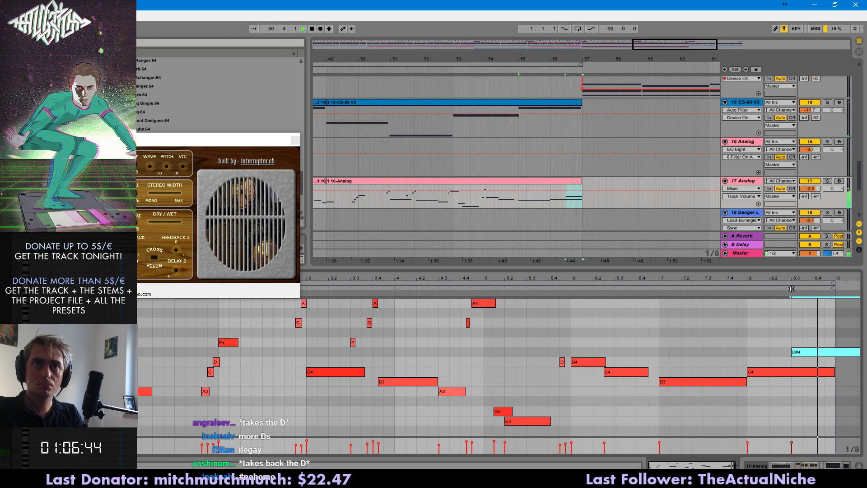
key("Up")
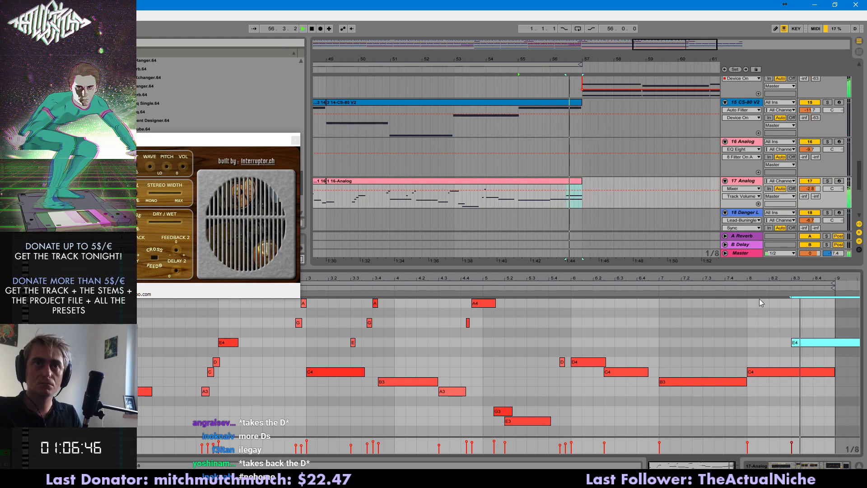
- Narrow the grid to 1/16, shift the bar 8 E4 and C4 slightly earlier, and lengthen the C4 past the clip's end
left_click(649, 292)
key("ctrl+1")
left_click_drag(806, 345, 800, 345)
left_click_drag(833, 371, 822, 372)
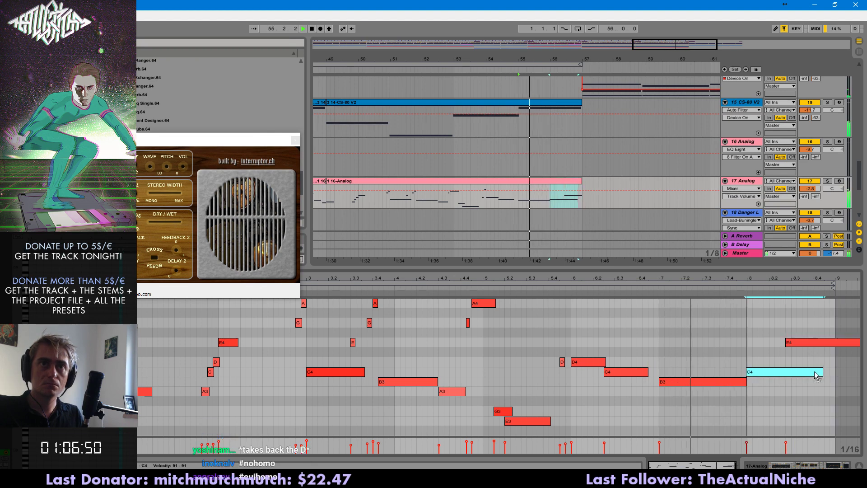
key("Left")
left_click_drag(819, 372, 840, 372)
- Lower the filter freq automation of the 9 Synth1 track slightly over bars 57–64
left_click_drag(632, 59, 614, 41)
scroll(600, 108, "up", 2)
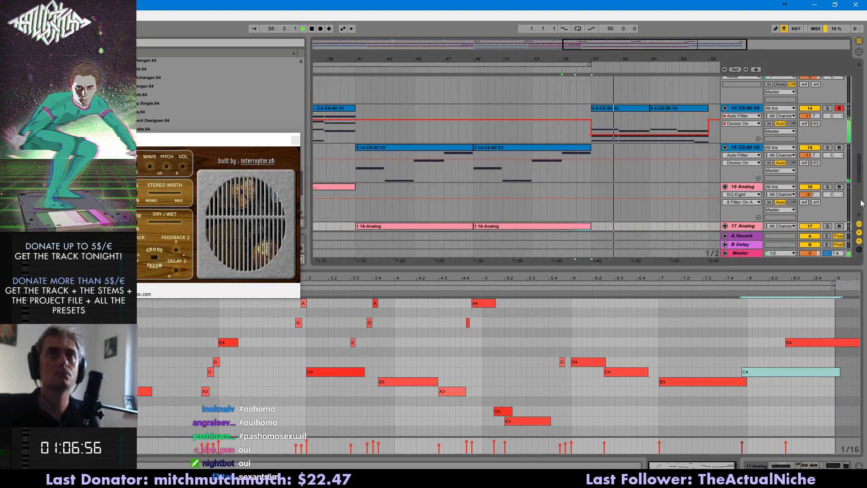
scroll(679, 181, "up", 8)
scroll(696, 226, "down", 3)
left_click(643, 197)
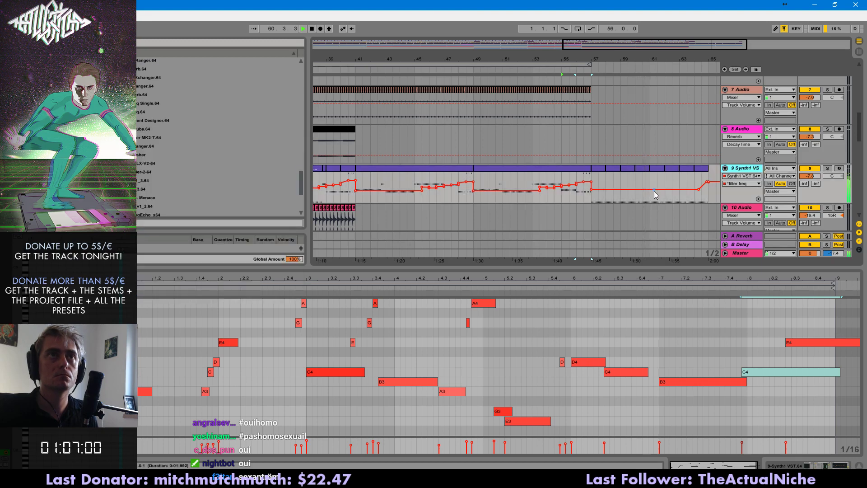
left_click_drag(654, 191, 654, 196)
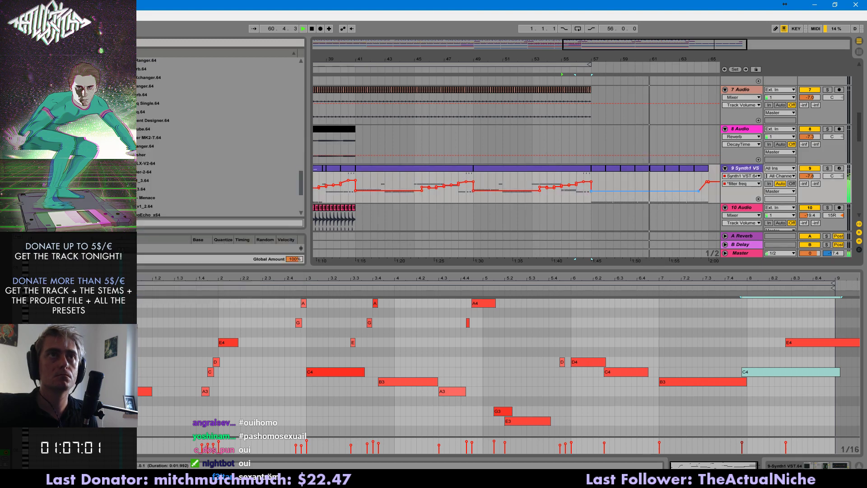
left_click(709, 182)
- Duplicate the two 14 CS-80 V2 clips at bars 57–65 to bars 65–73
left_click_drag(860, 131, 860, 165)
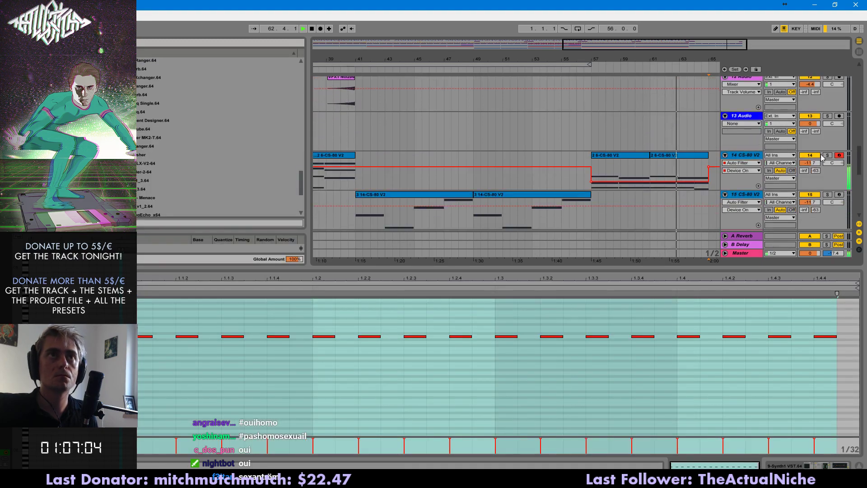
left_click(695, 156)
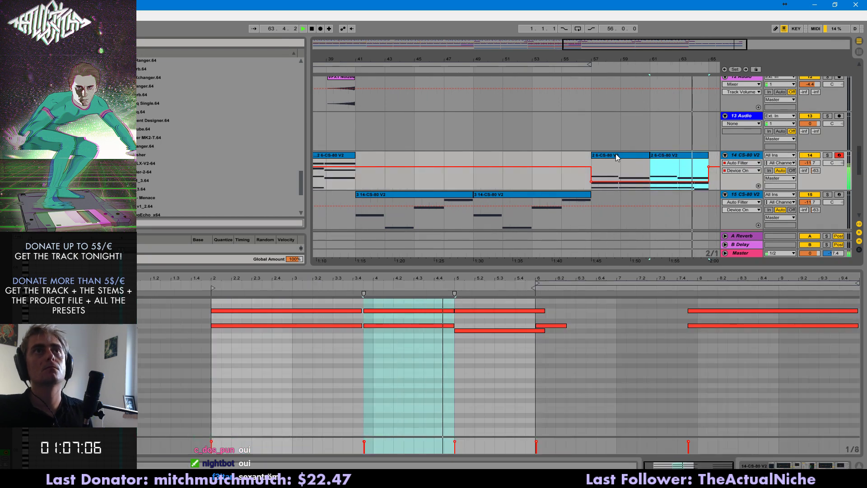
left_click(617, 154, "shift")
key("ctrl+d")
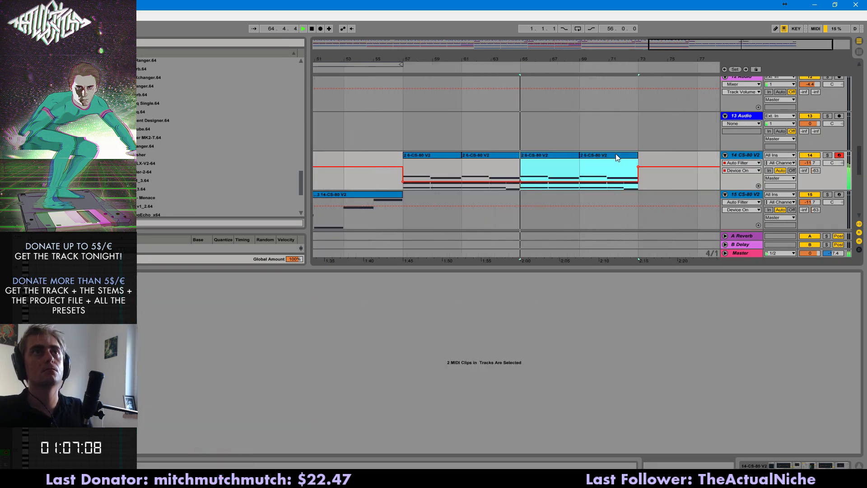
- Enlarge the arrangement, select the 14 CS-80 V2 track from bar 9 to bar 73, play it, and loop that range
scroll(847, 101, "up", 15)
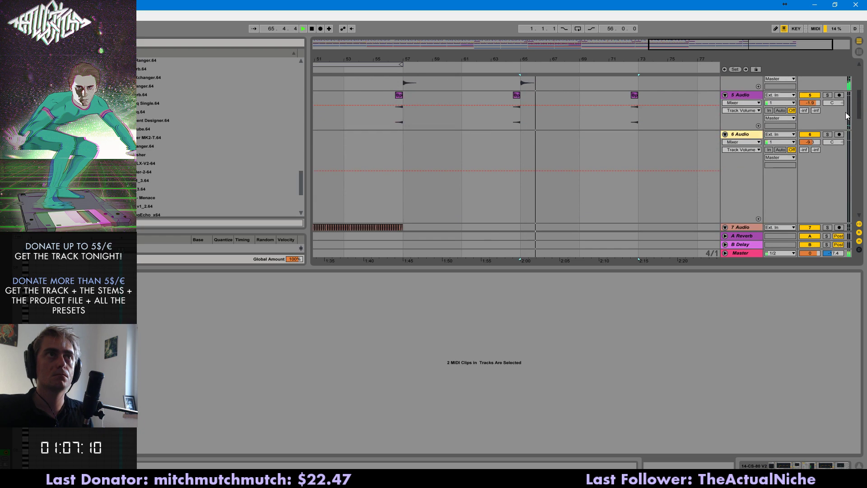
left_click_drag(796, 269, 796, 460)
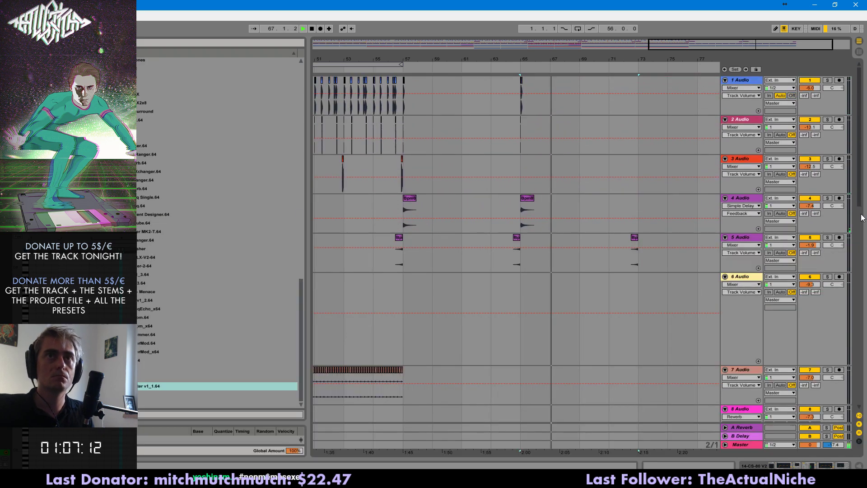
scroll(788, 227, "down", 10)
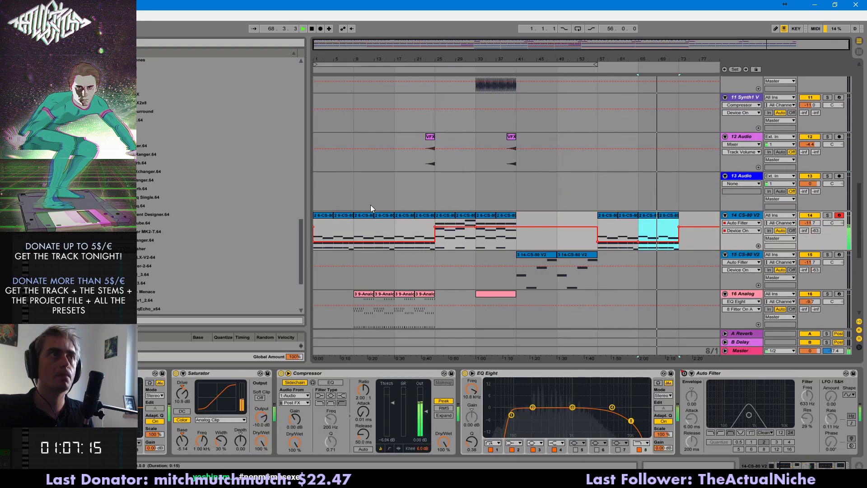
left_click(374, 218, "shift")
key("space")
key("space")
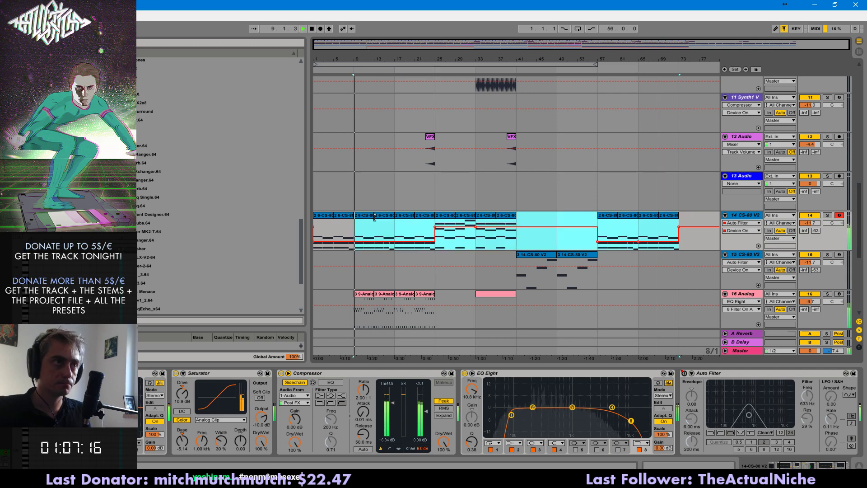
key("ctrl+l")
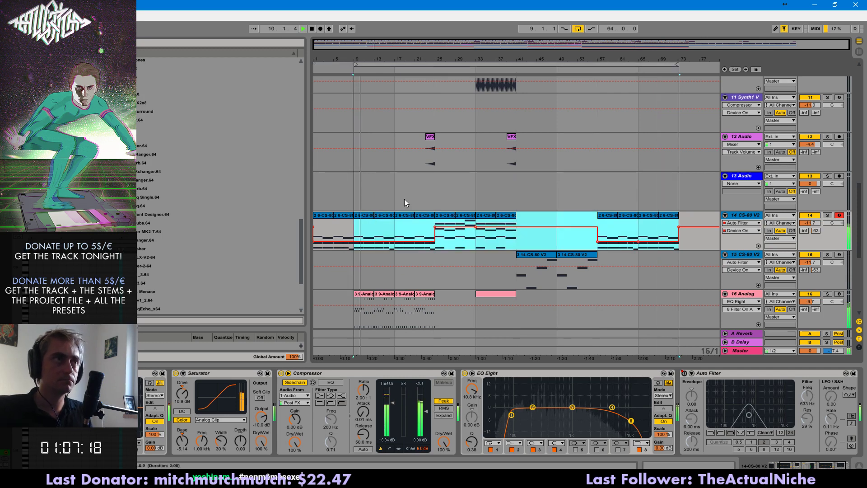
- Copy bars 9–25 across the tracks and paste them at bar 73
left_click_drag(435, 260, 416, 322)
left_click(399, 349)
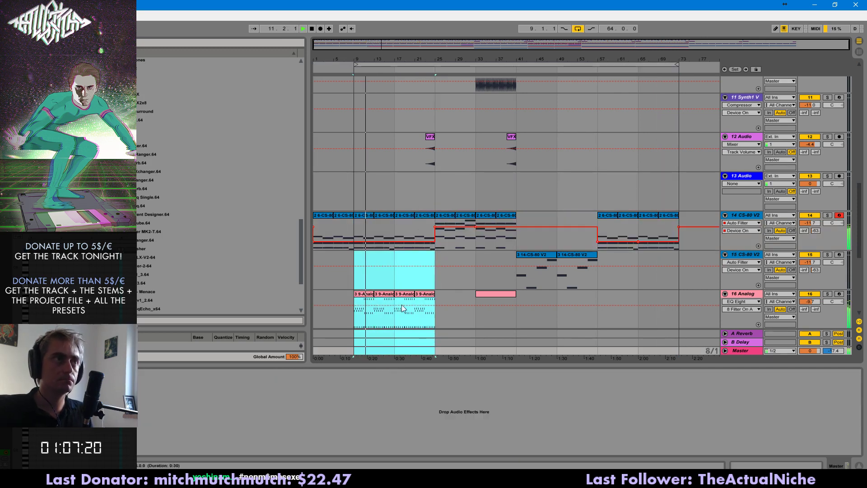
scroll(360, 153, "up", 8)
scroll(354, 90, "up", 8)
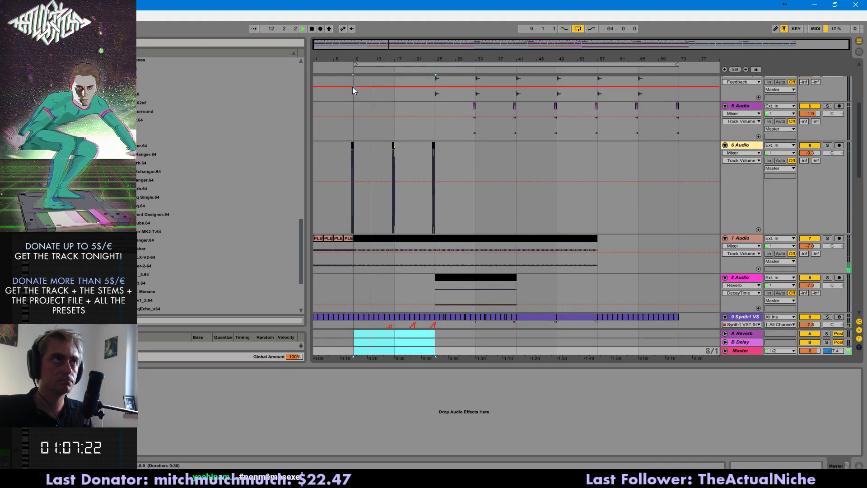
left_click_drag(354, 81, 436, 396)
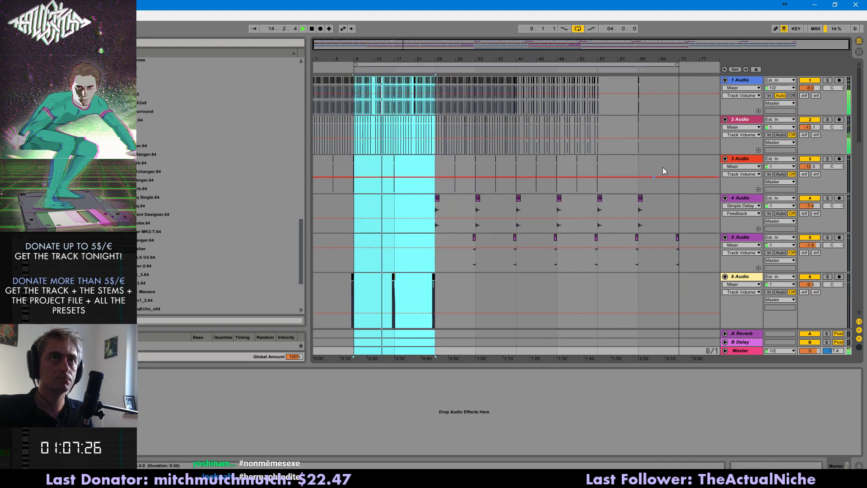
left_click(680, 110)
key("space")
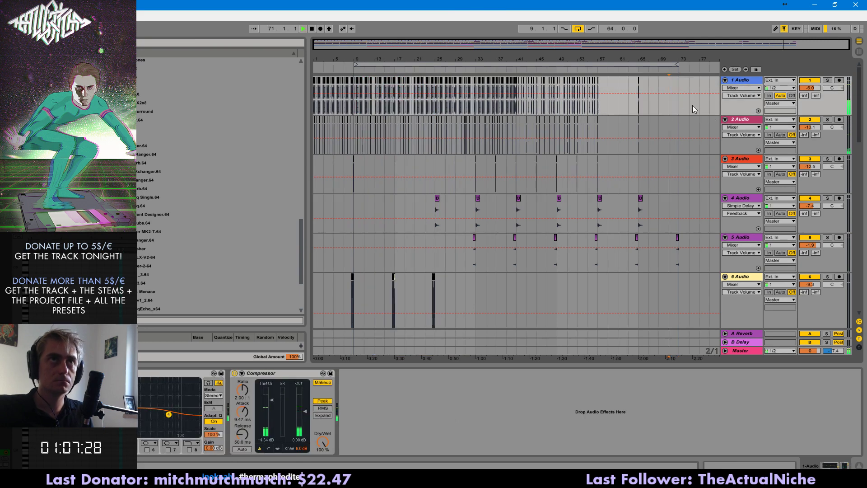
key("ctrl+v")
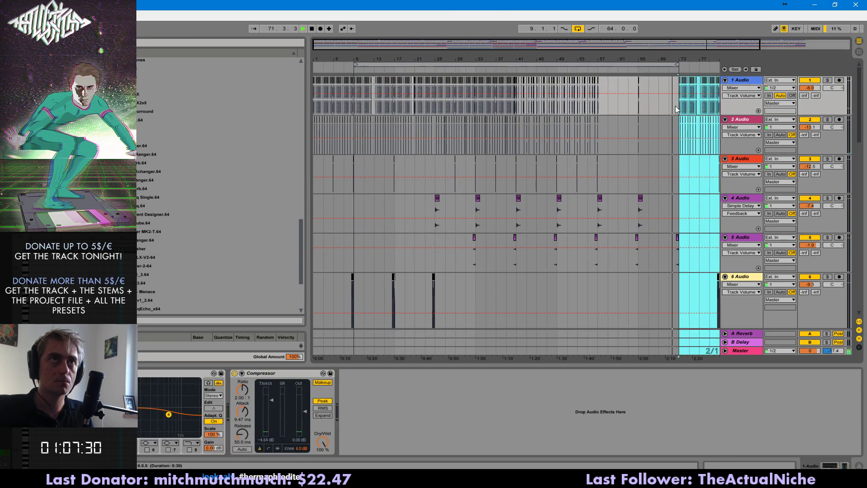
- Play from around bar 9 and fill the second half of bar 12 on 1 Audio and 2 Audio by duplicating the preceding half bar
left_click(373, 109)
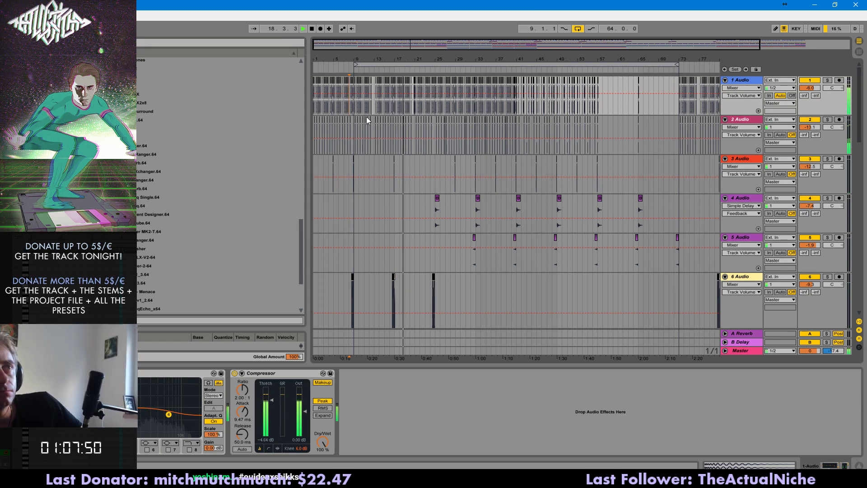
scroll(500, 204, "down", 5)
left_click_drag(860, 234, 860, 138)
left_click_drag(409, 43, 410, 101)
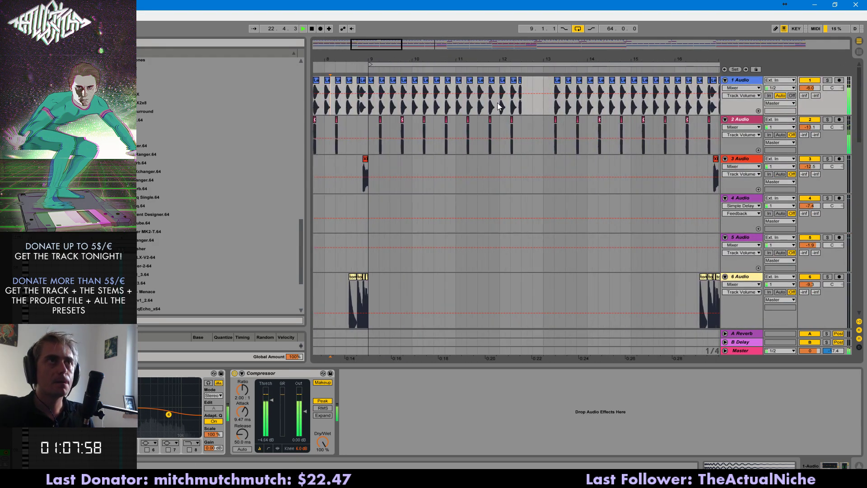
left_click_drag(517, 144, 522, 144)
key("ctrl+d")
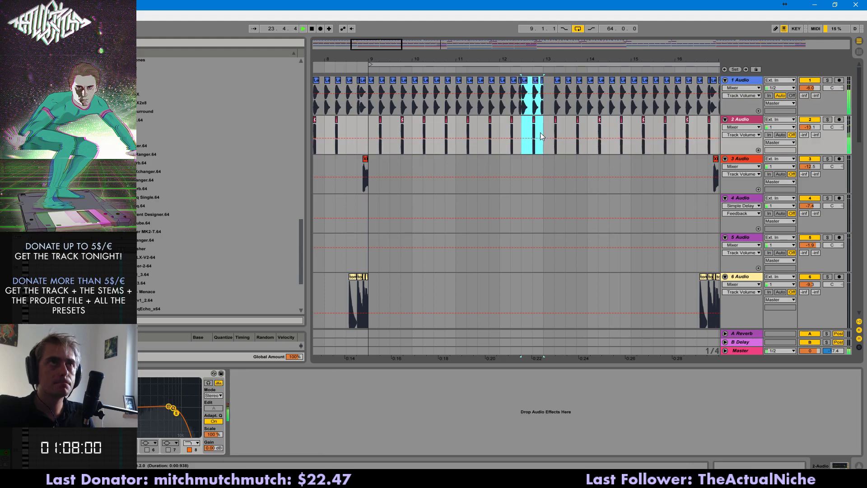
- Play the transition into bar 25 from bars 21 and 24, checking the 16 Analog and 19 Serum parts
left_click_drag(385, 45, 416, 44)
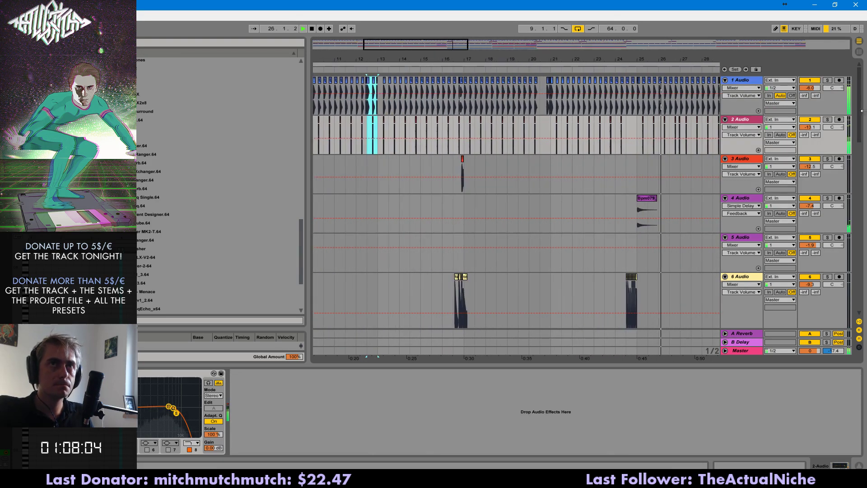
left_click_drag(860, 116, 853, 234)
scroll(620, 192, "down", 5)
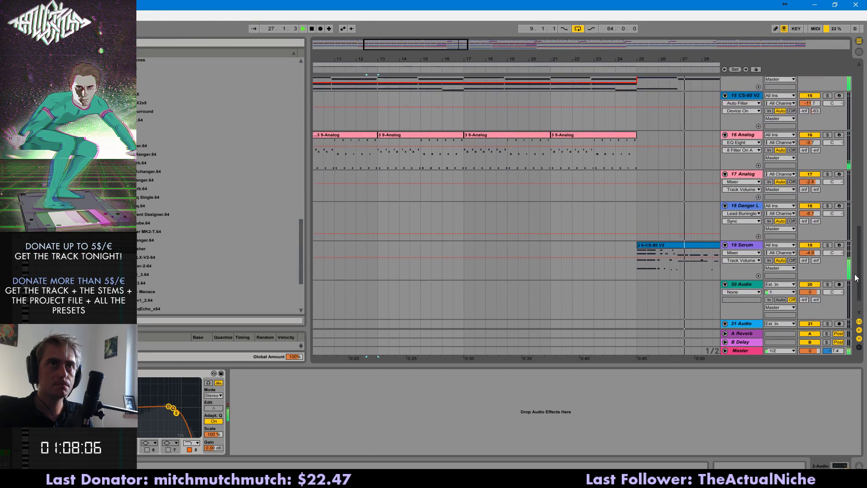
left_click_drag(650, 60, 529, 49)
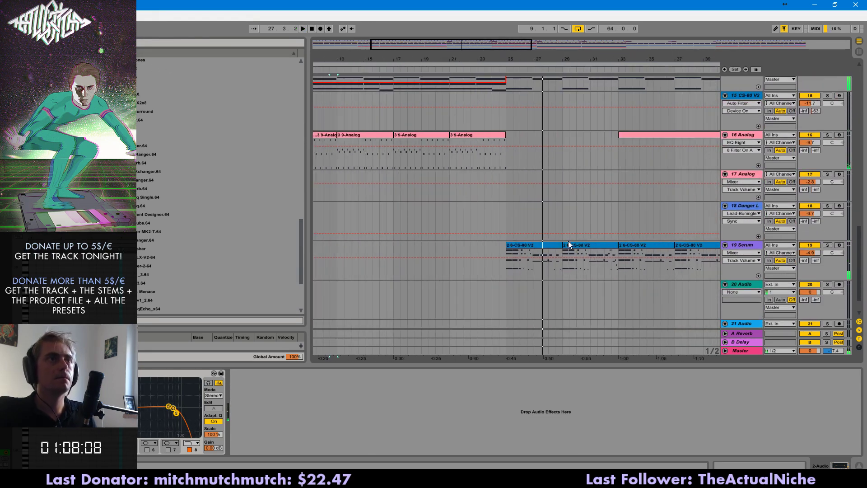
left_click(498, 252)
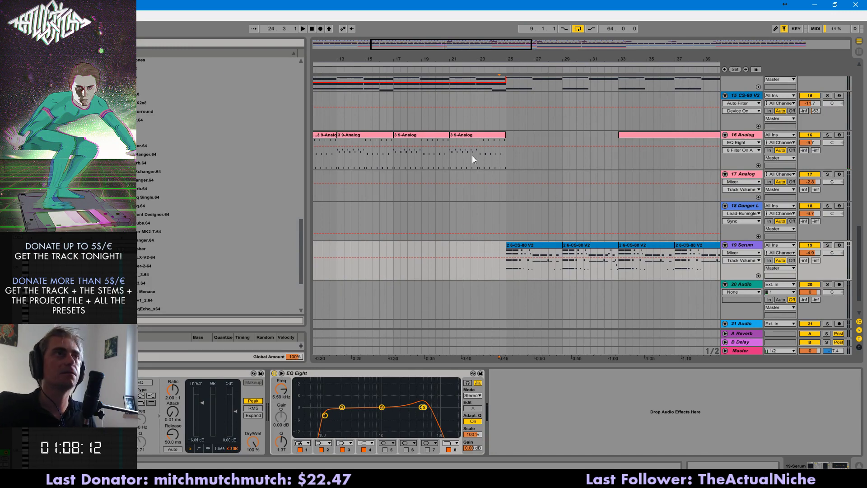
left_click(453, 167)
key("space")
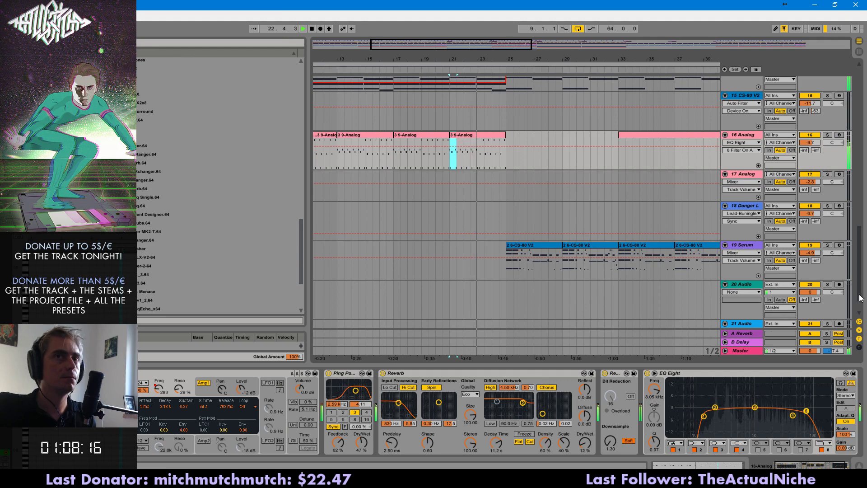
left_click(497, 161)
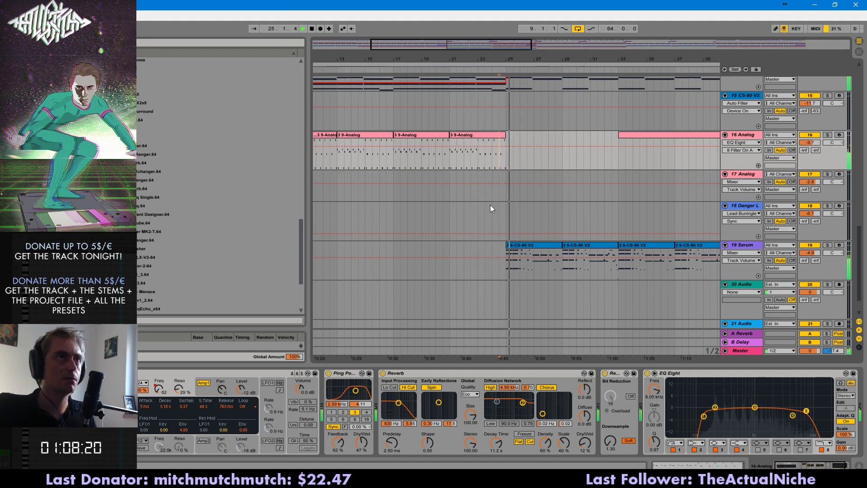
- Select the VFX1 noise clip before bar 25 on 12 Audio and try to extend the second one past bar 41
scroll(490, 204, "up", 6)
left_click(504, 158)
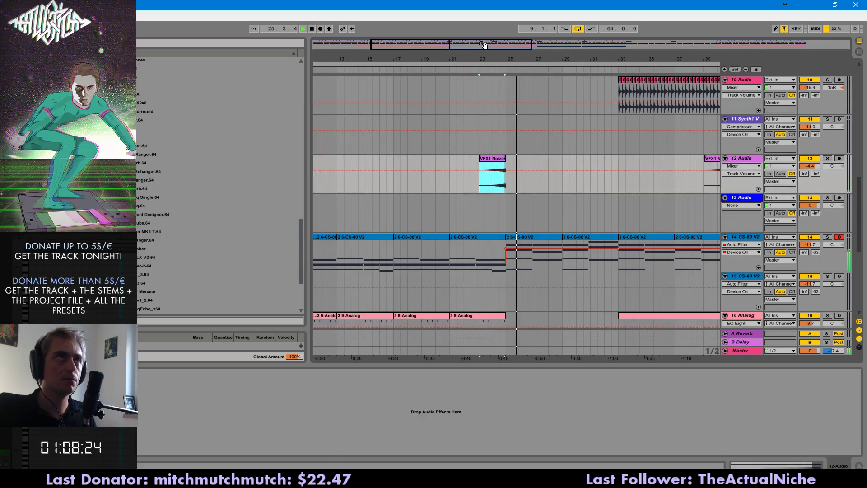
left_click_drag(484, 44, 582, 44)
left_click_drag(483, 159, 493, 158)
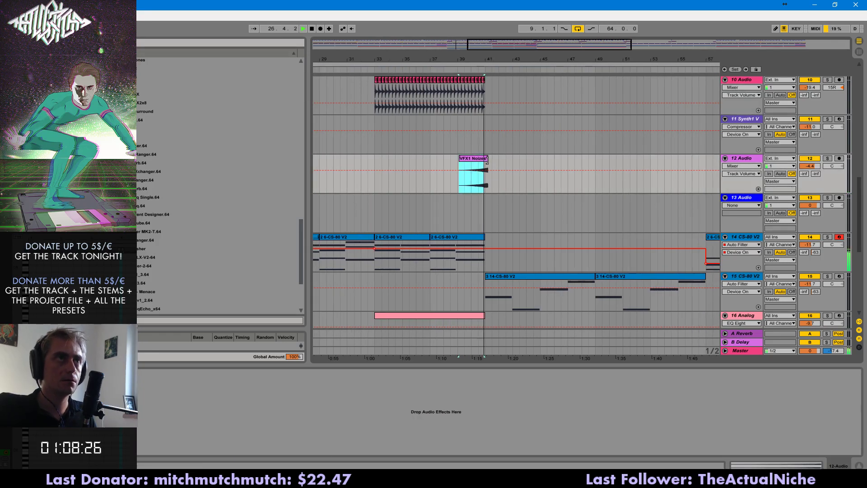
left_click_drag(522, 43, 442, 43)
scroll(582, 240, "down", 2)
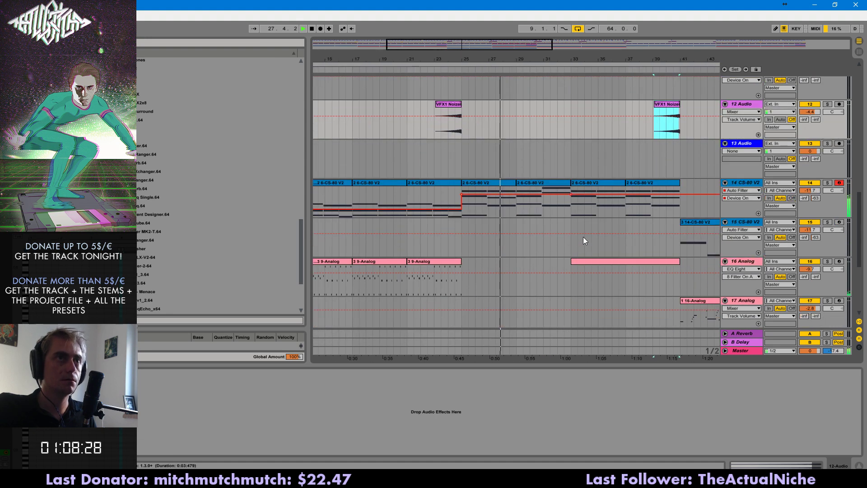
- Duplicate the 2 Audio hit at 32.2 an eighth note later and play the result
left_click_drag(863, 245, 837, 119)
left_click_drag(486, 42, 486, 77)
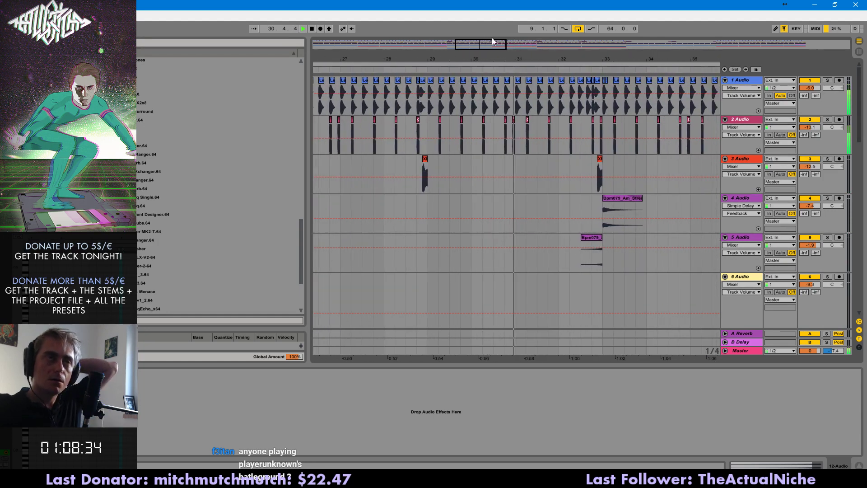
scroll(667, 195, "down", 5)
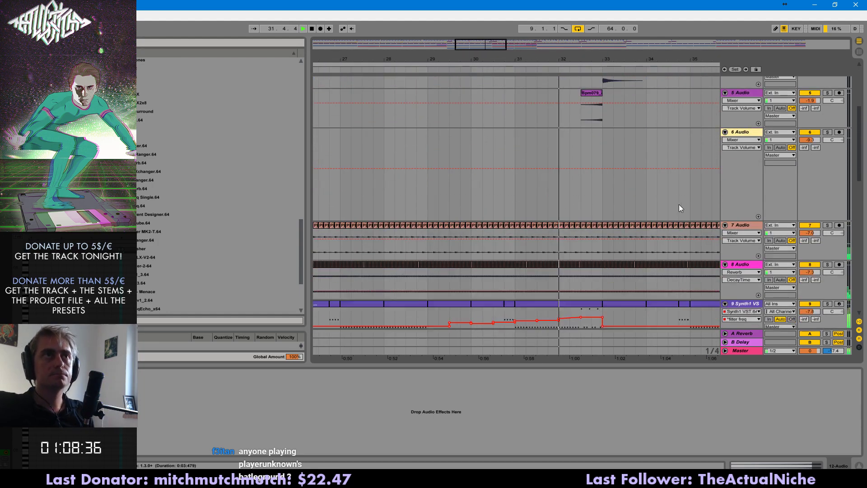
scroll(664, 207, "up", 2)
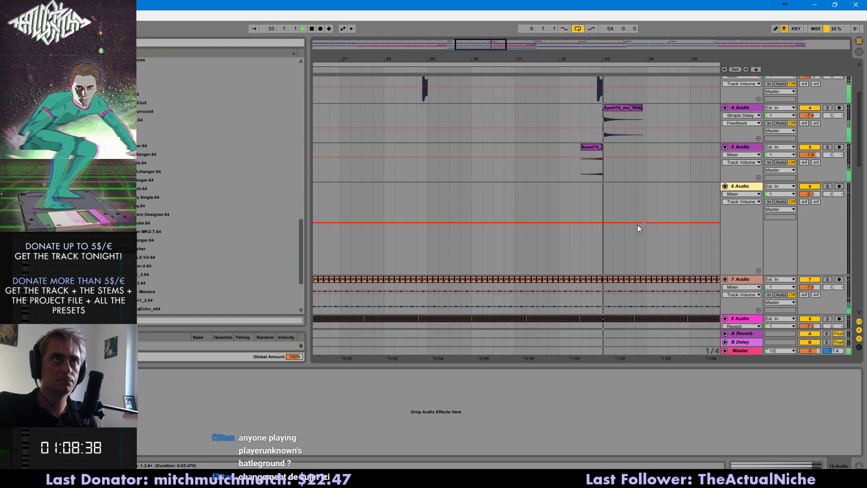
scroll(619, 221, "up", 3)
scroll(564, 167, "up", 1)
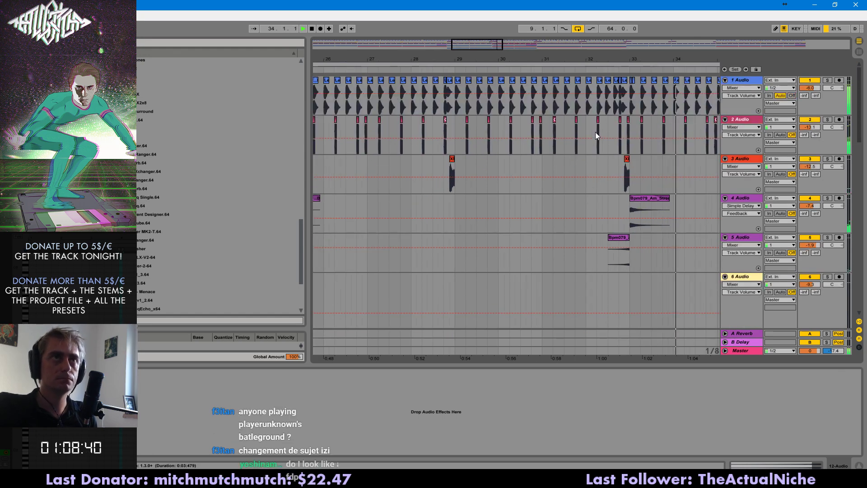
left_click(569, 122)
left_click_drag(490, 46, 539, 135)
left_click(502, 135)
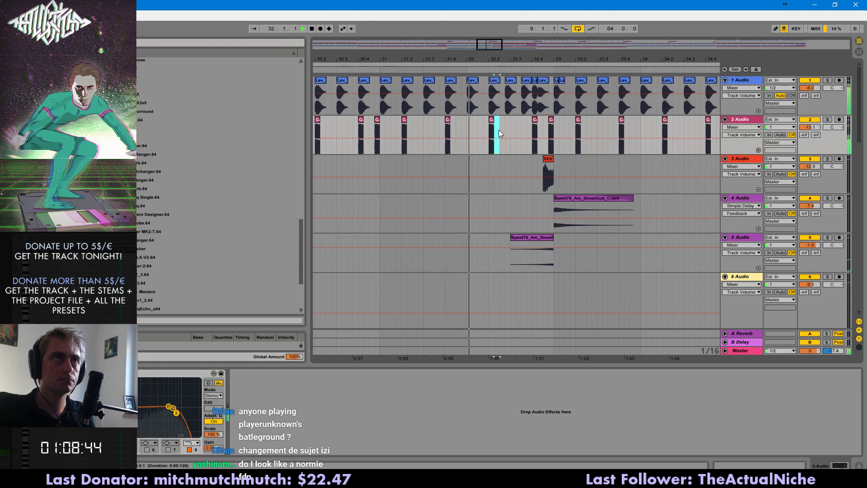
left_click_drag(489, 133, 500, 131)
key("space")
key("space")
key("space")
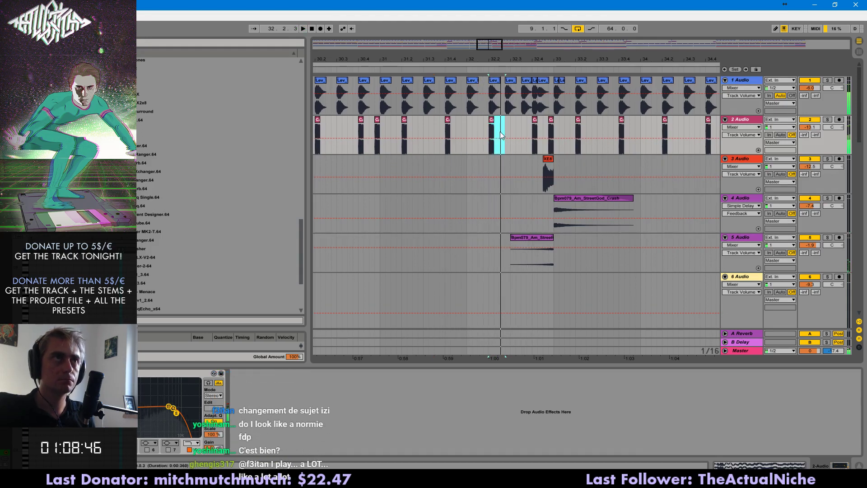
key("ctrl+d")
key("space")
left_click(485, 130)
key("space")
key("space")
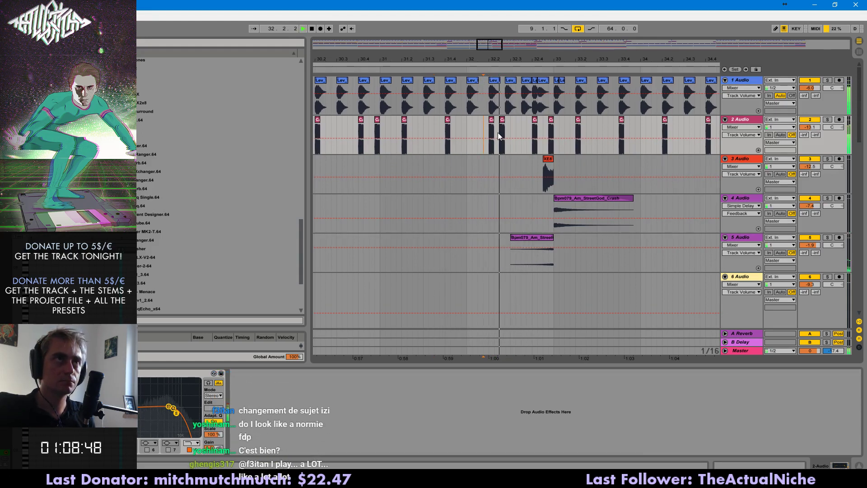
- Duplicate the newly added 2 Audio hit in bar 32 three sixteenths later and play it
left_click_drag(500, 132, 513, 132)
key("space")
key("space")
key("ctrl+d")
left_click(490, 131)
key("space")
key("space")
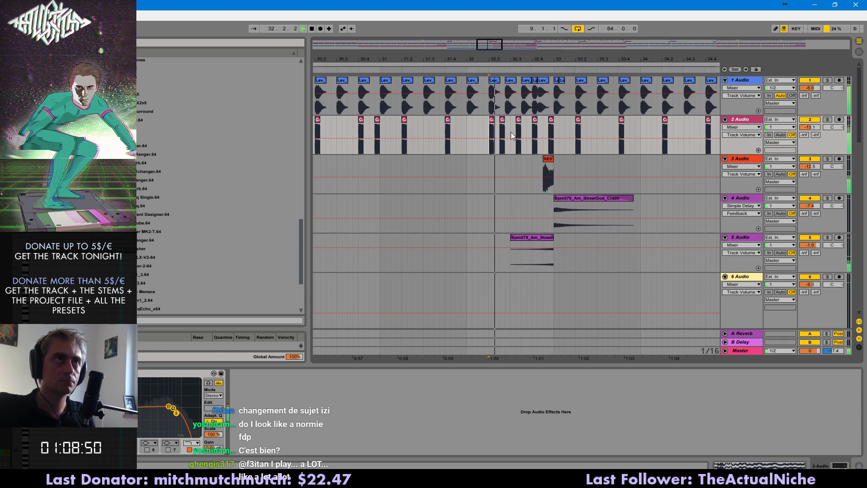
- Audition the 2 Audio drum fill at the end of bar 32 leading into bar 33
left_click(553, 131)
left_click(544, 133)
key("space")
key("space")
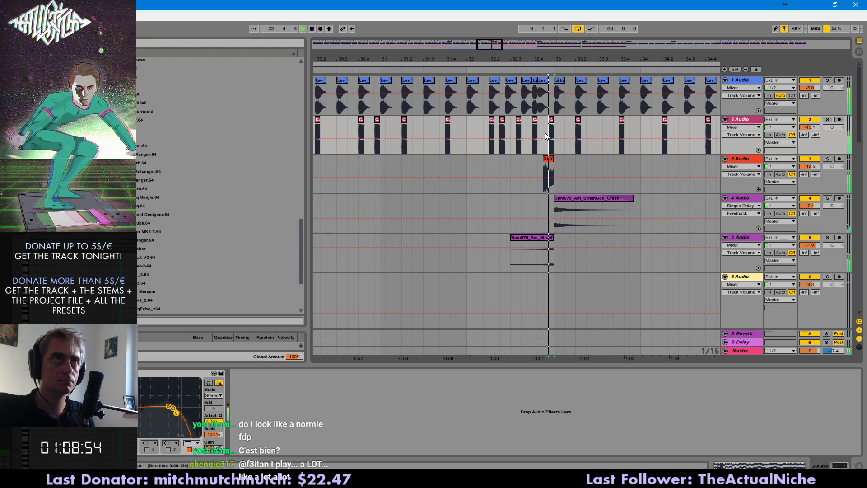
key("ctrl+v")
left_click(533, 132)
key("space")
key("space")
left_click(492, 131)
key("space")
key("space")
- Duplicate bars 25–33 of the 2 Audio track onto bars 33–41
left_click_drag(508, 61, 524, 40)
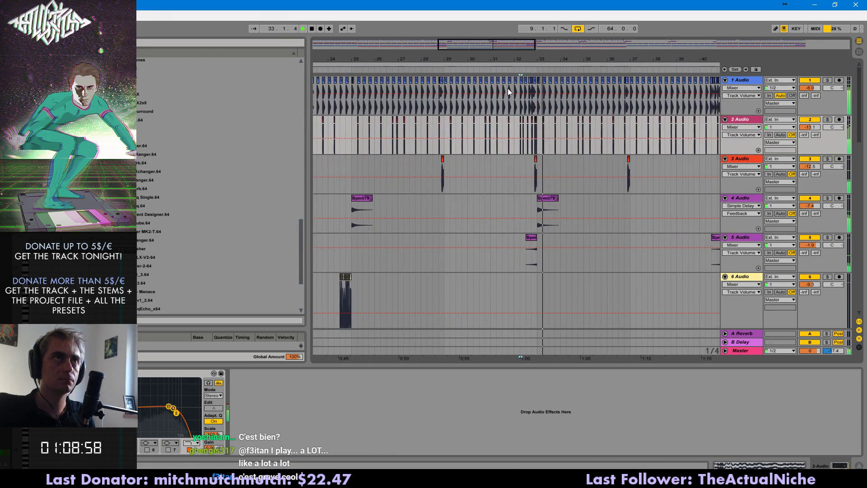
left_click_drag(537, 127, 439, 130)
left_click_drag(461, 61, 520, 46)
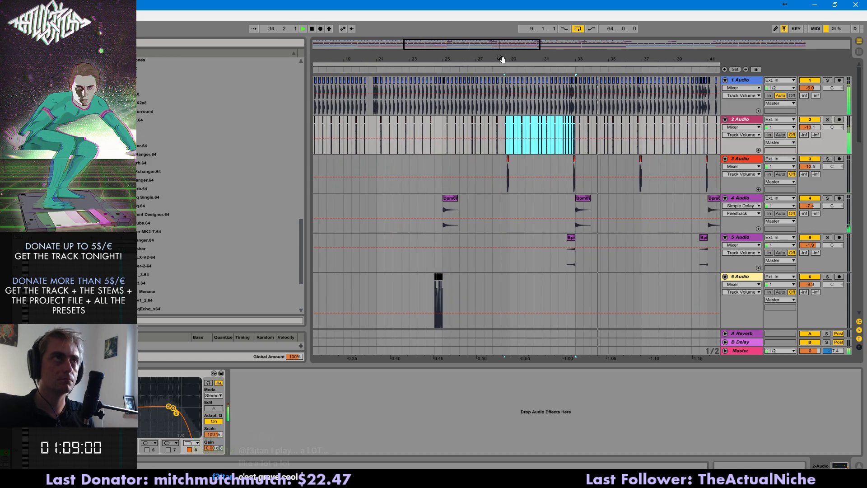
left_click(442, 128, "shift")
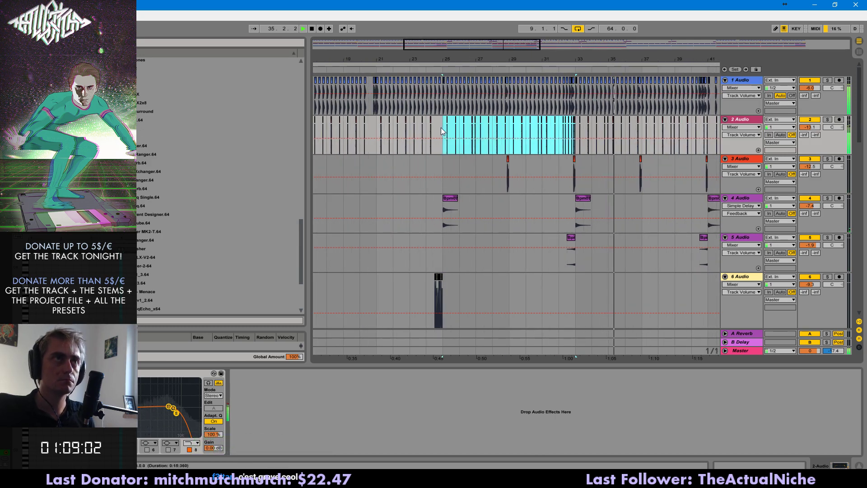
key("ctrl+d")
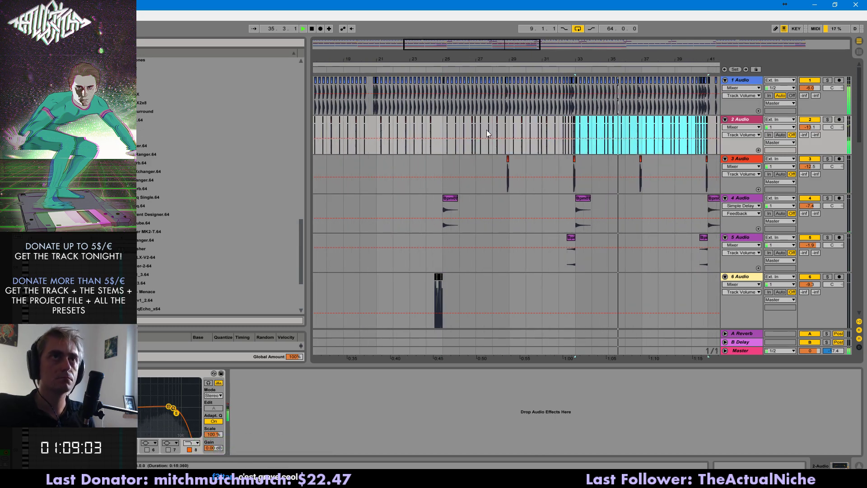
- Copy the 9 Synth1 clips and filter freq automation of bars 33–41 and paste them over bars 25–33
left_click(859, 176)
scroll(624, 176, "down", 2)
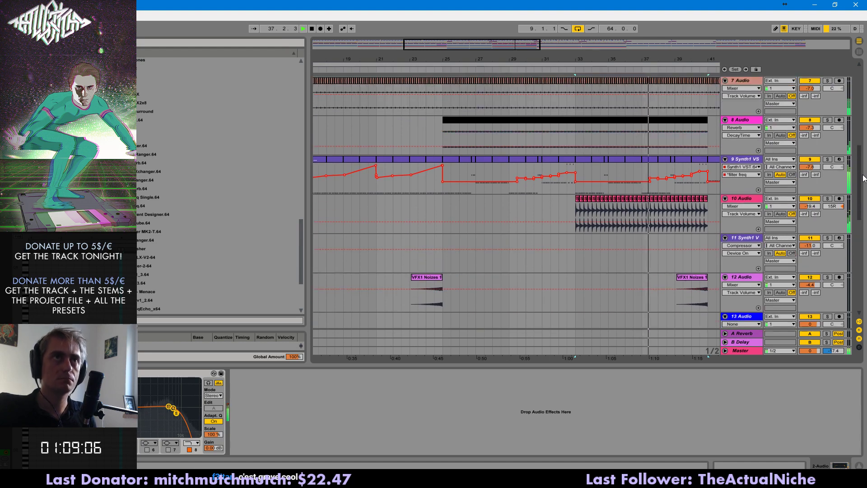
left_click(650, 177)
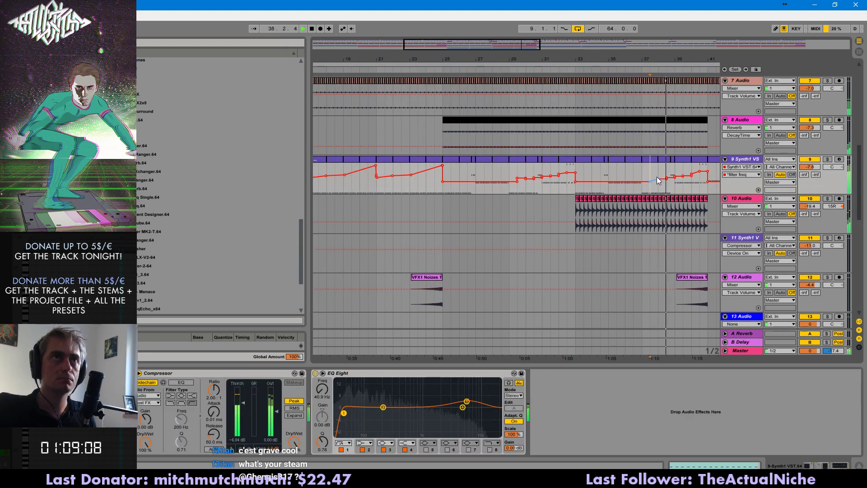
left_click_drag(699, 162, 576, 162)
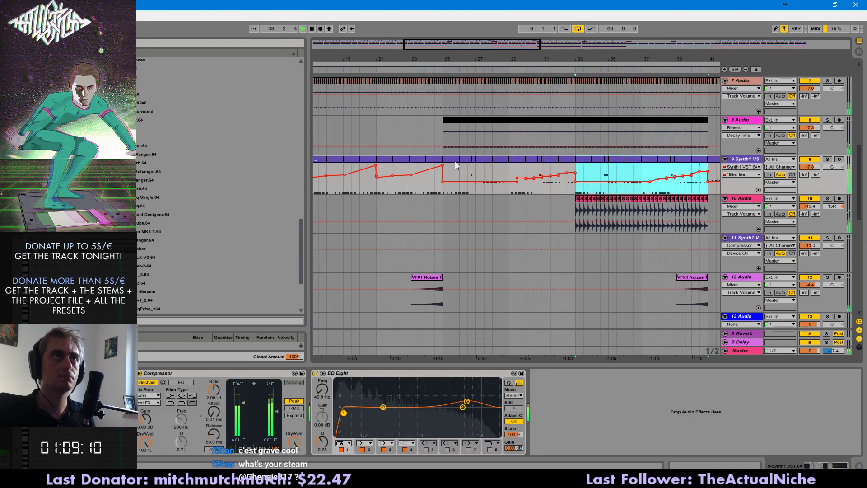
left_click(455, 162)
key("ctrl+v")
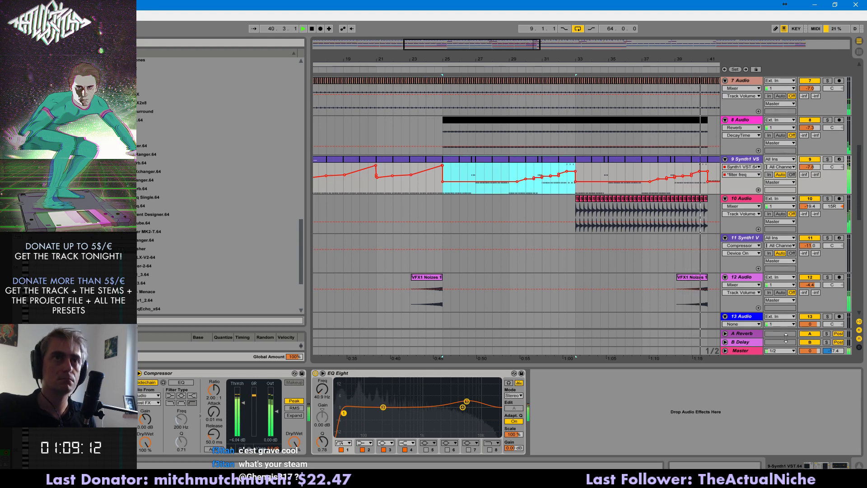
left_click_drag(531, 50, 604, 55)
scroll(560, 266, "down", 4)
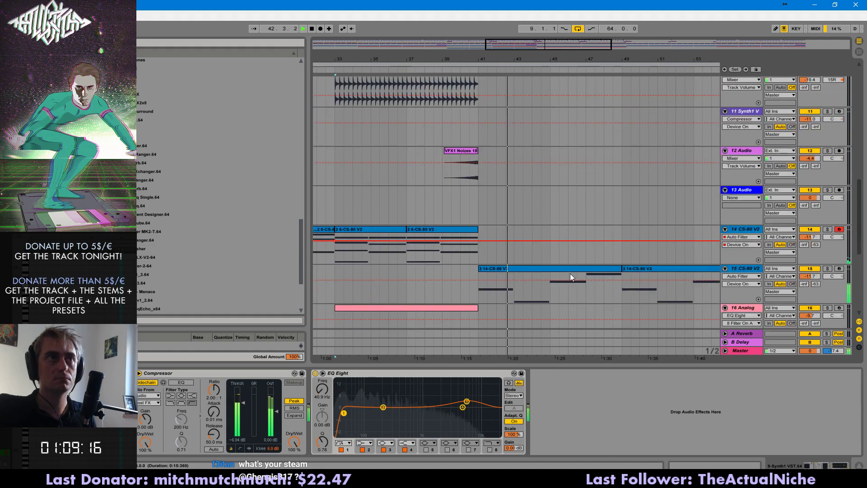
- Play the arrangement from the end of bar 38 and open the 19 Serum clip of bars 37–41
scroll(818, 253, "down", 2)
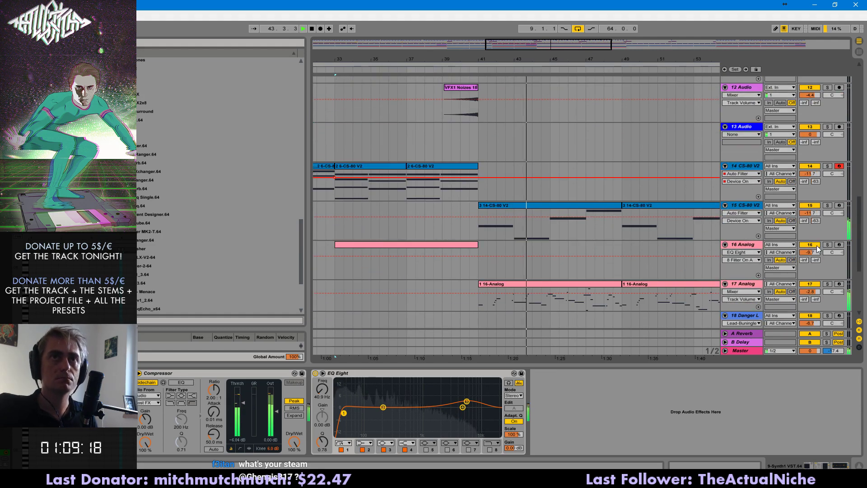
left_click(439, 229)
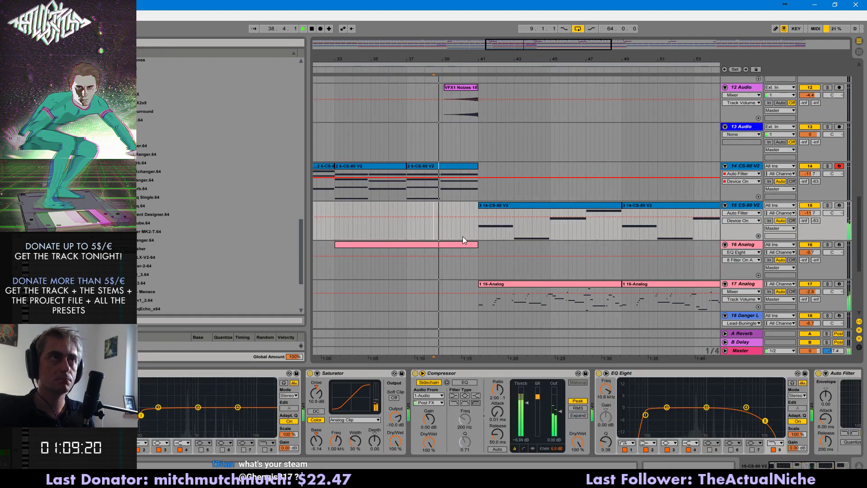
scroll(462, 237, "down", 4)
left_click(473, 248)
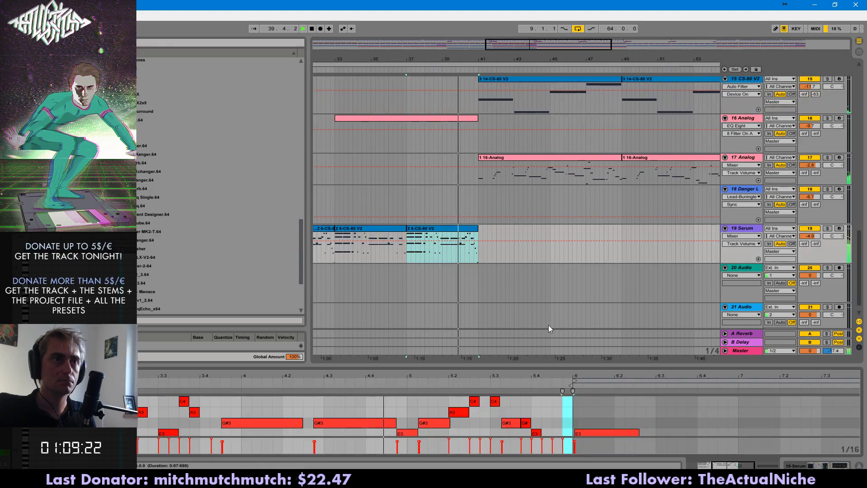
- Examine the closing notes of the 19 Serum clip in bars 37–41 and audition the transition into bar 41
left_click_drag(545, 412, 451, 413)
scroll(546, 418, "down", 2)
key("ctrl+a")
left_click(645, 426)
left_click(461, 242)
key("space")
key("space")
left_click(472, 231)
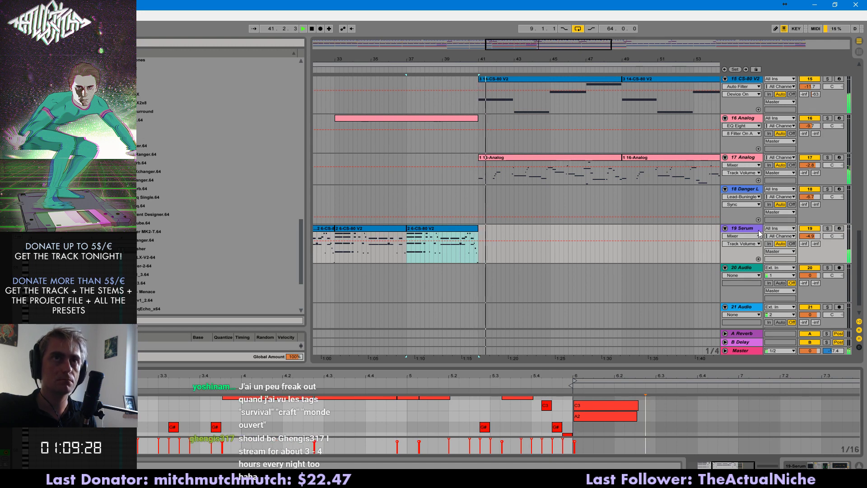
scroll(862, 223, "up", 5)
left_click_drag(862, 223, 857, 153)
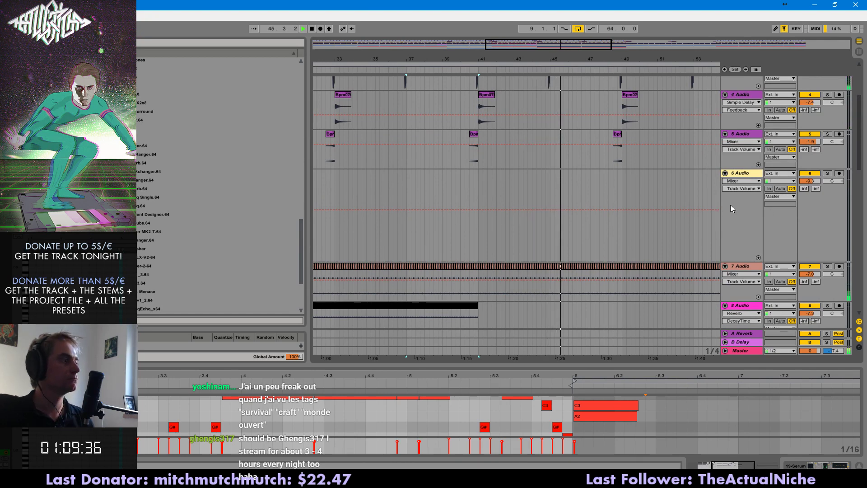
scroll(691, 207, "up", 2)
scroll(622, 191, "up", 3)
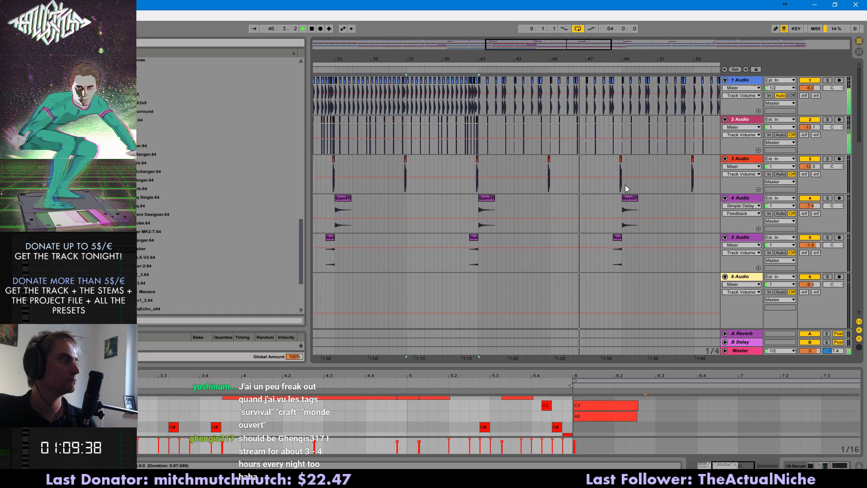
- Copy the last bar of the 8 Audio clip before bar 41 and place half a bar of it at bar 51
left_click(861, 182)
left_click_drag(860, 183, 858, 163)
scroll(652, 240, "up", 3)
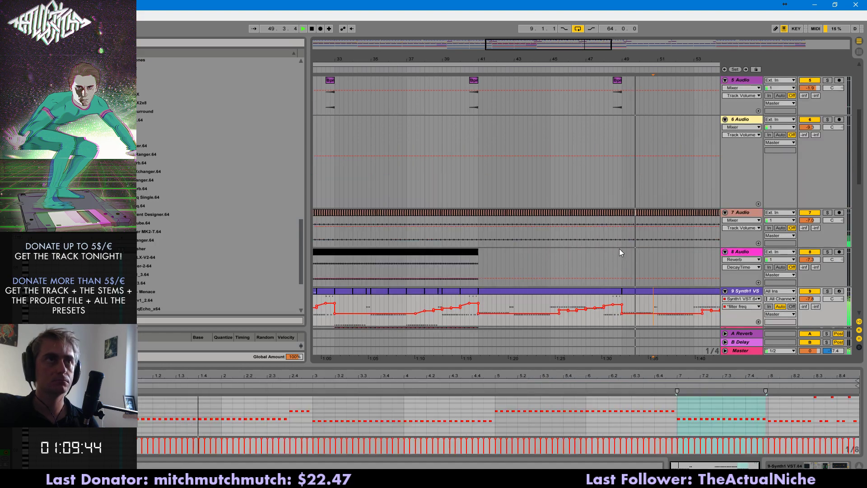
left_click_drag(478, 267, 461, 267)
key("ctrl+c")
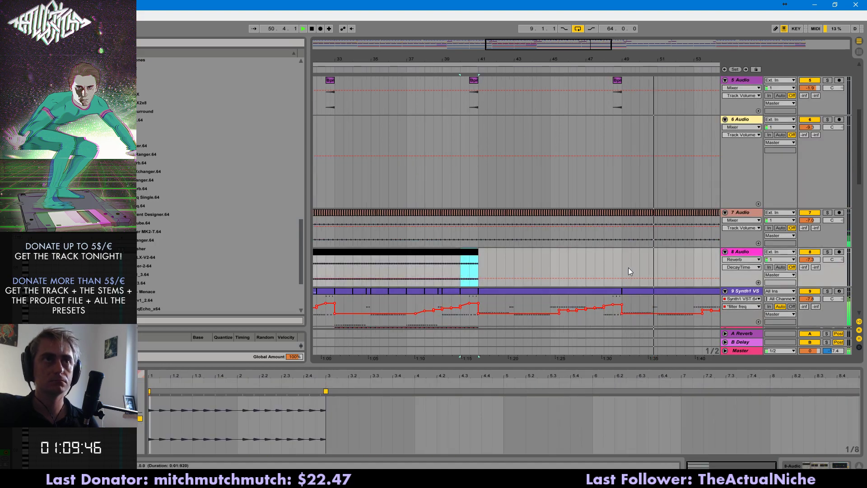
left_click(662, 267)
key("ctrl+v")
left_click_drag(668, 267, 690, 268)
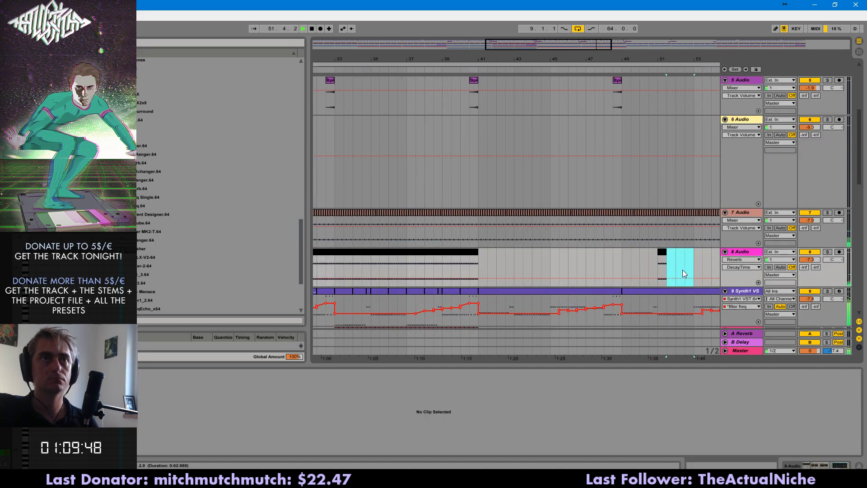
- Duplicate the four bars from bar 49 on 8 Audio and replace the copied fragment at bar 55 with one half a bar earlier
left_click(621, 270, "shift")
key("ctrl+d")
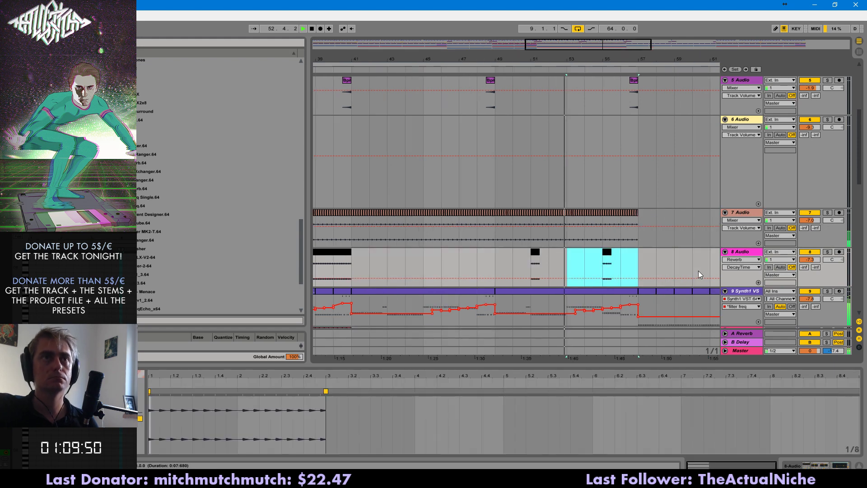
left_click_drag(606, 275, 612, 270)
key("Delete")
key("ctrl+1")
left_click(595, 268)
key("ctrl+v")
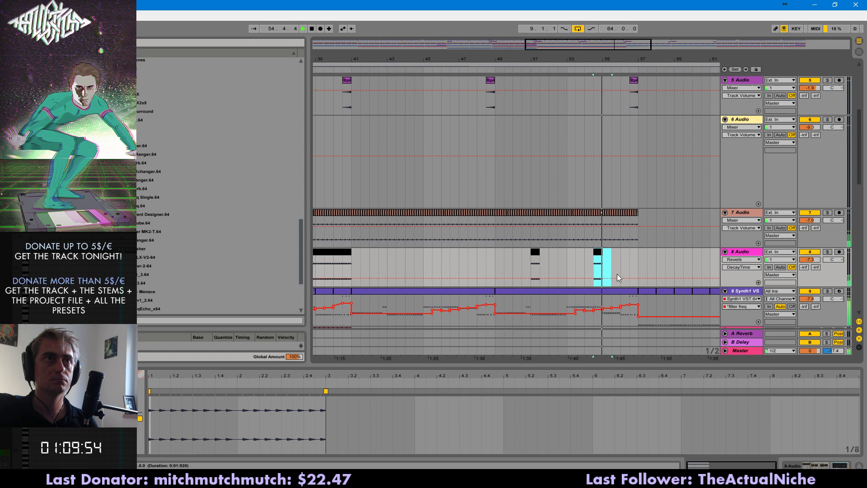
left_click_drag(594, 270, 624, 271)
- Lower the last note of the second clip on 15 CS-80 V2, at bar 55, by four semitones
scroll(643, 254, "down", 10)
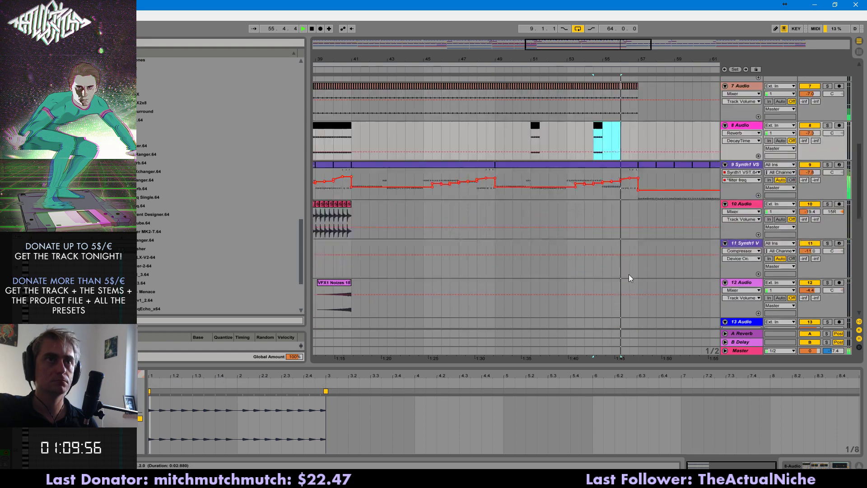
scroll(597, 303, "down", 3)
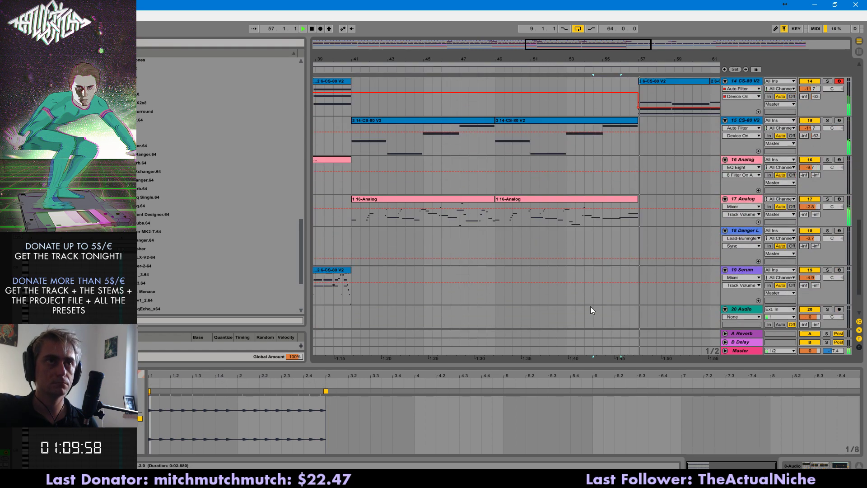
left_click(568, 221)
key("space")
key("space")
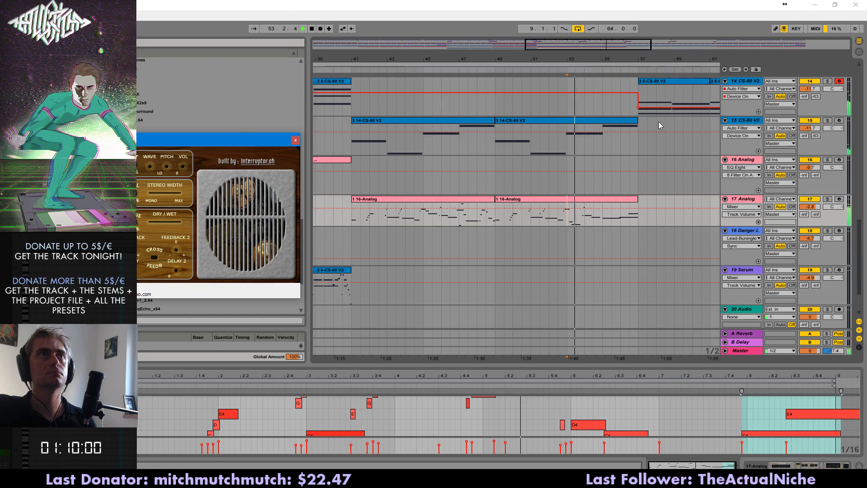
left_click(616, 120)
left_click(460, 397)
key("Down")
key("Down")
key("Down")
key("Down")
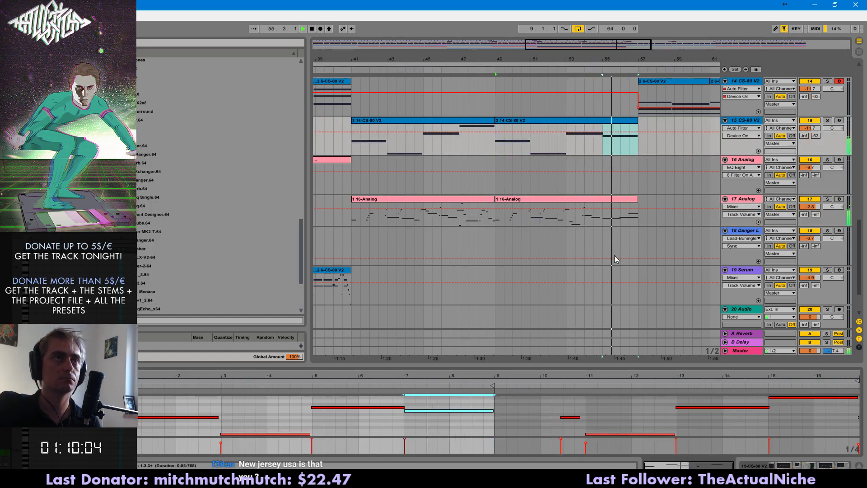
- In the second 17 Analog clip, copy the B3 note of bar 7 down to A3 and repeat that A3 near beat 7.4
scroll(616, 247, "down", 1)
scroll(605, 271, "down", 1)
left_click(606, 161)
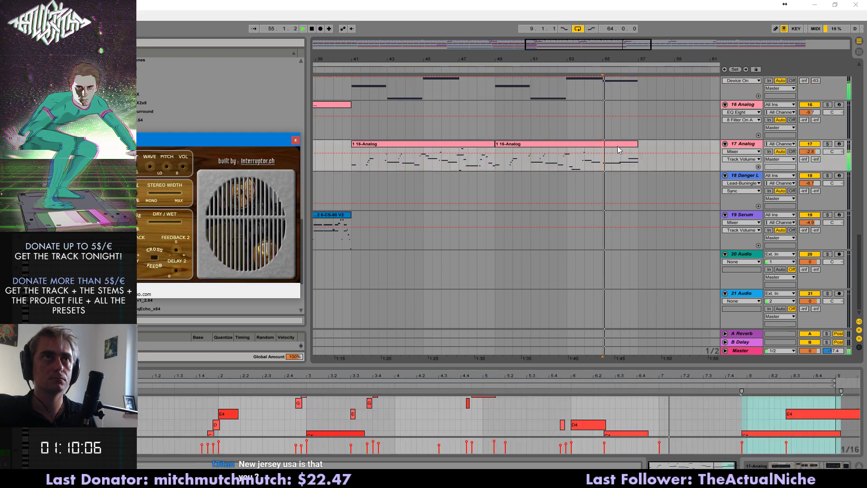
scroll(698, 413, "down", 2)
left_click_drag(675, 401, 684, 409)
left_click(654, 386)
left_click_drag(712, 409, 779, 413)
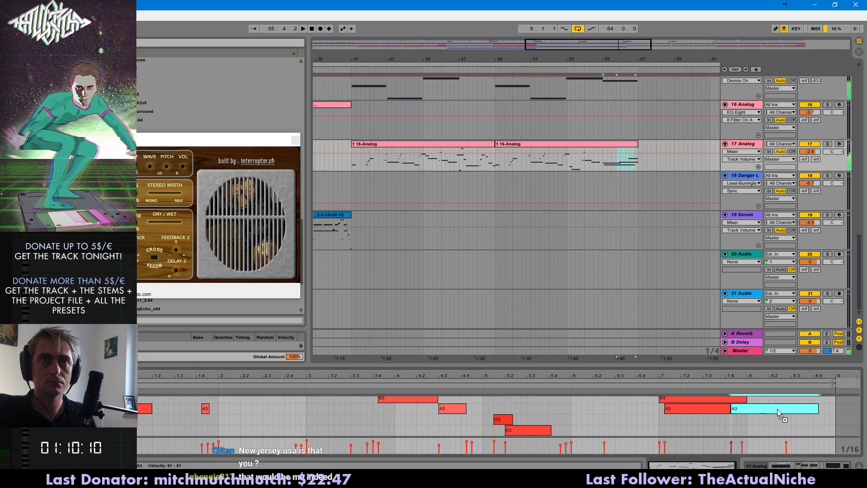
- Copy notes to add a D4 early in bar 8 and an A4 near beat 8.4 of the 17 Analog clip
scroll(764, 408, "up", 3)
scroll(769, 409, "down", 1)
key("space")
left_click_drag(758, 409, 773, 401)
key("super")
left_click(730, 392)
scroll(767, 415, "up", 3)
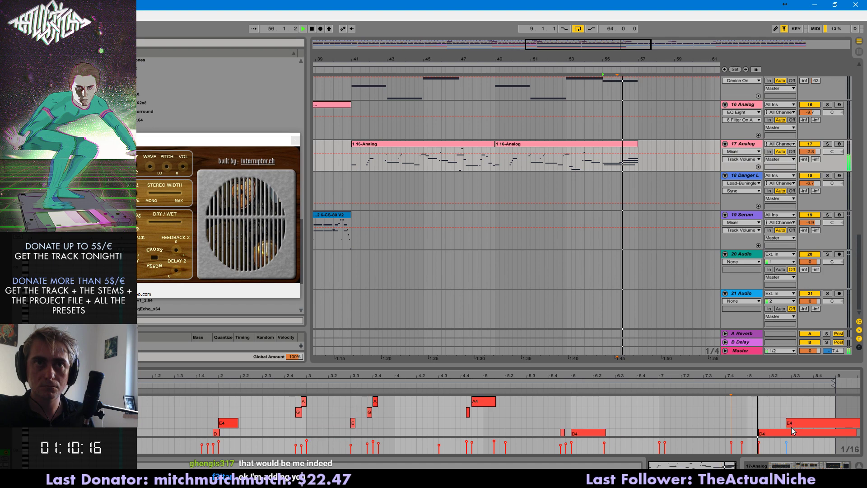
key("space")
left_click_drag(808, 424, 830, 412)
left_click(788, 394)
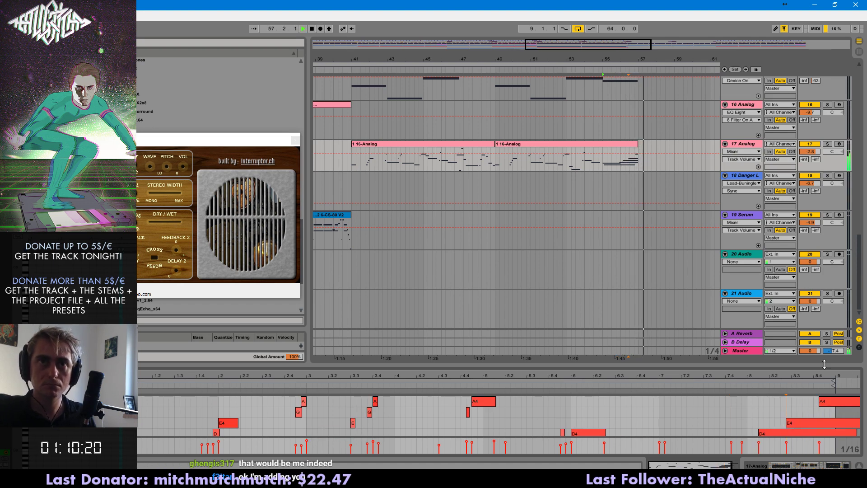
- In the enlarged note editor, copy the D4 down to B3 at beat 8.2 and delete the A4 near beat 8.4
left_click_drag(825, 364, 809, 258)
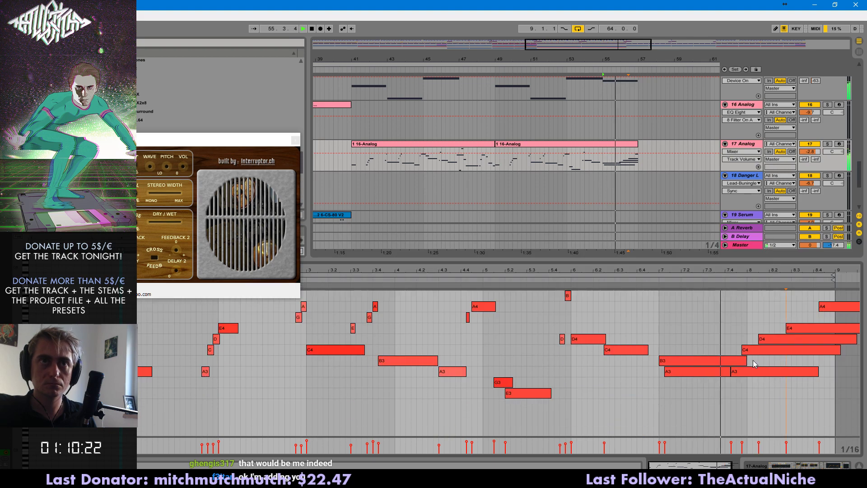
left_click_drag(778, 338, 787, 361)
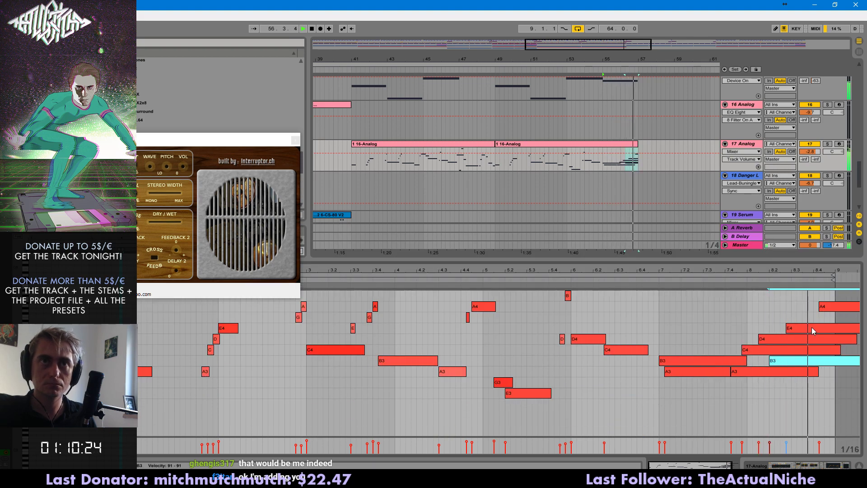
left_click(827, 306)
key("Delete")
left_click(785, 301)
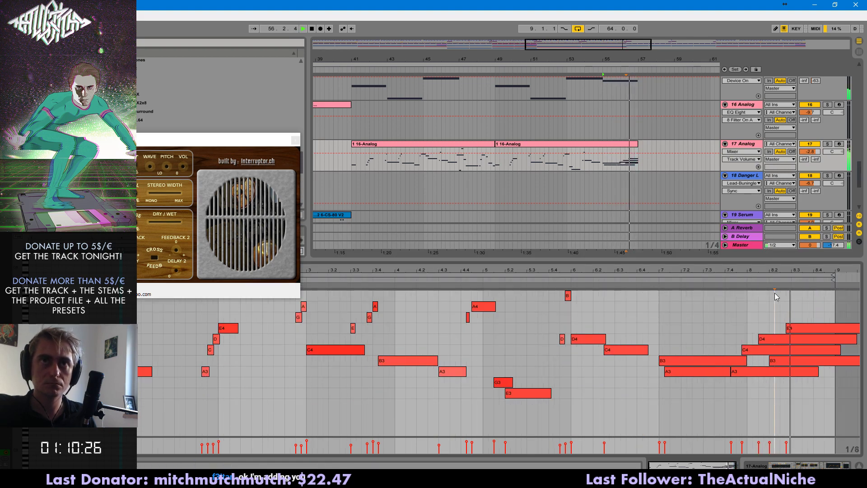
- Add a closing B3 after beat 8.3 and shorten the six notes of the ending run to about an eighth note each
key("space")
left_click_drag(812, 329, 714, 350)
left_click(774, 279)
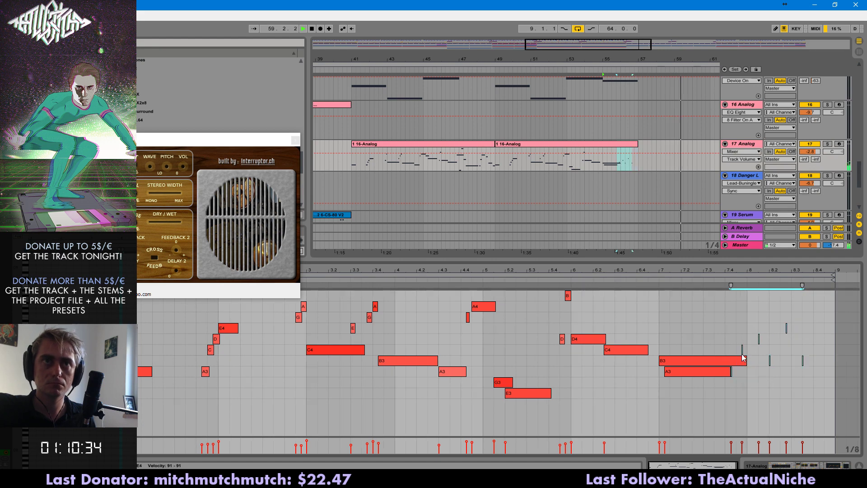
key("ctrl+z")
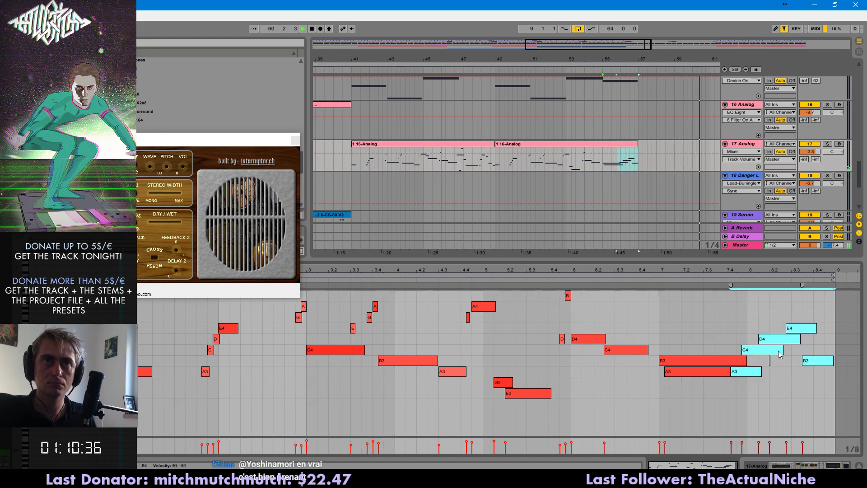
key("ctrl+z")
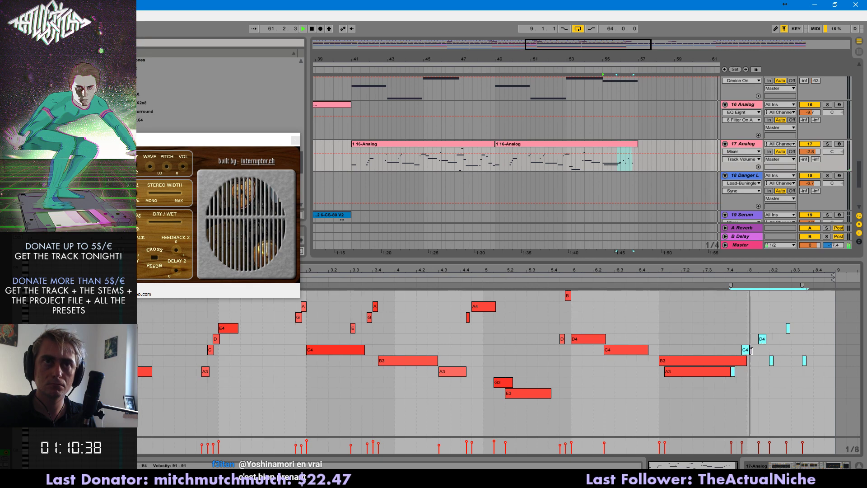
left_click(798, 350)
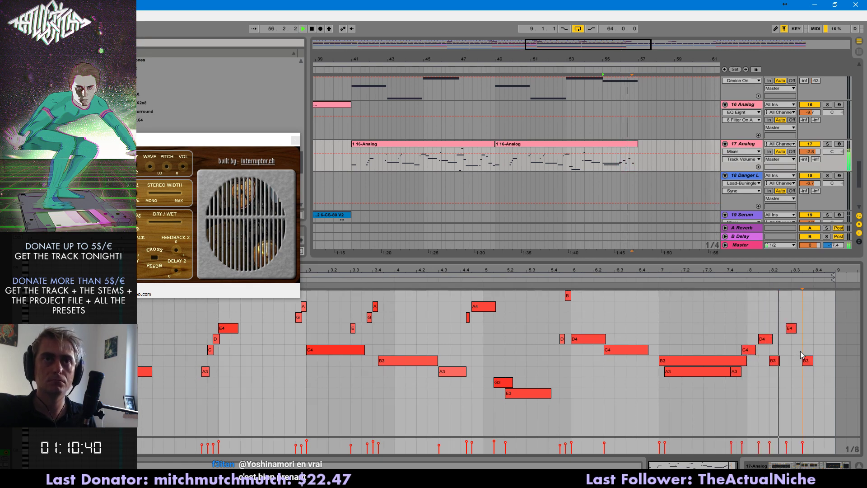
- Lower the closing note of the 17 Analog clip to A3 and play back the phrase from bar 7
left_click(805, 360)
key("Down")
left_click(783, 287)
left_click(813, 336)
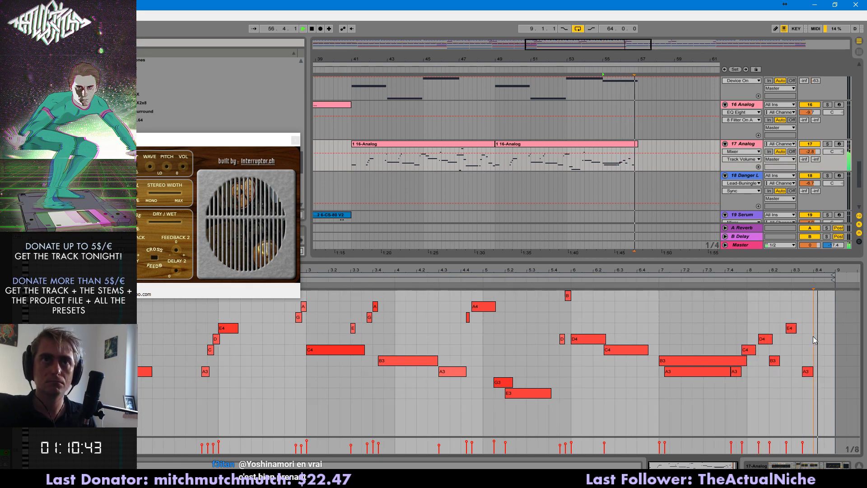
left_click(658, 284)
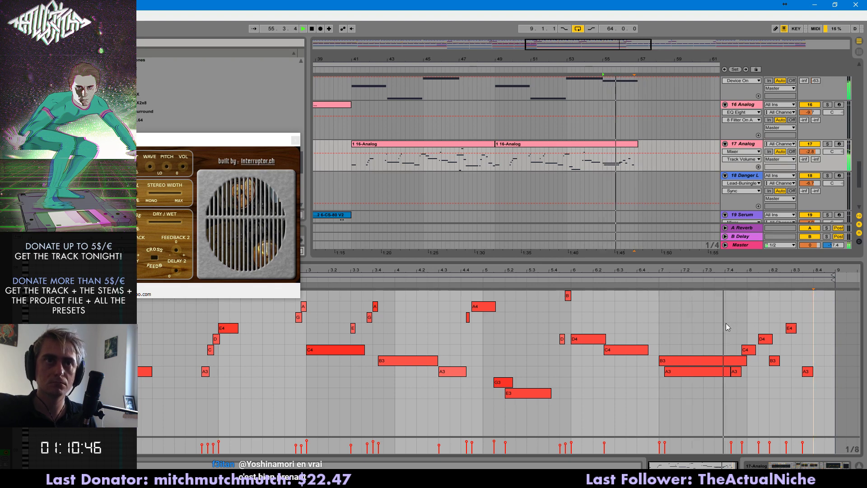
- Try C4 for the closing note of the 17 Analog clip and set it to B3
left_click(805, 372)
key("space")
key("Up")
key("Up")
key("Up")
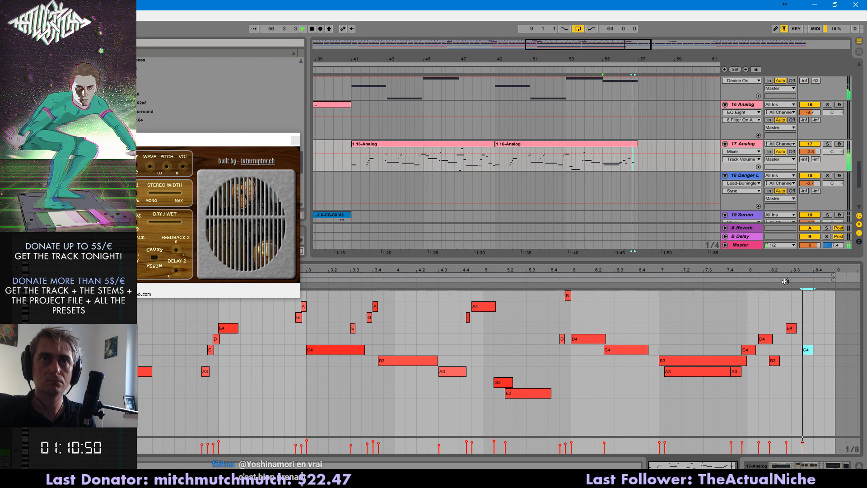
key("Down")
key("space")
left_click(815, 302)
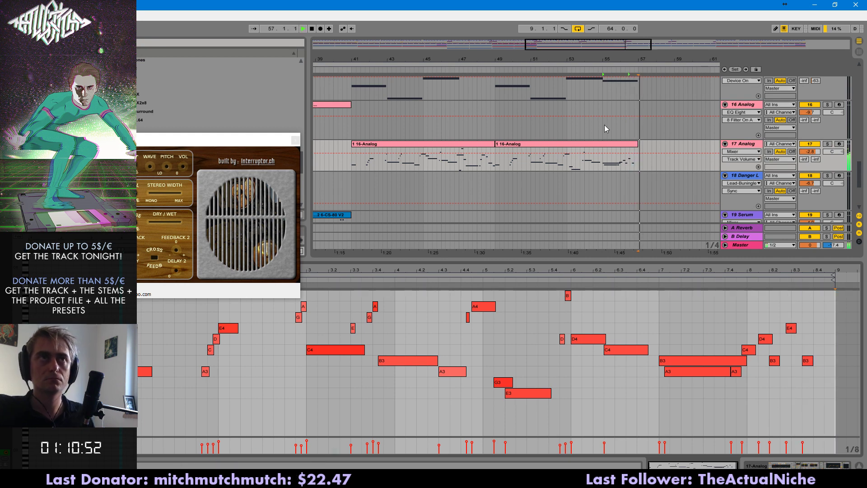
- Hide the note editor and play the arrangement from just before bar 41
left_click_drag(748, 261, 727, 328)
scroll(540, 311, "up", 1)
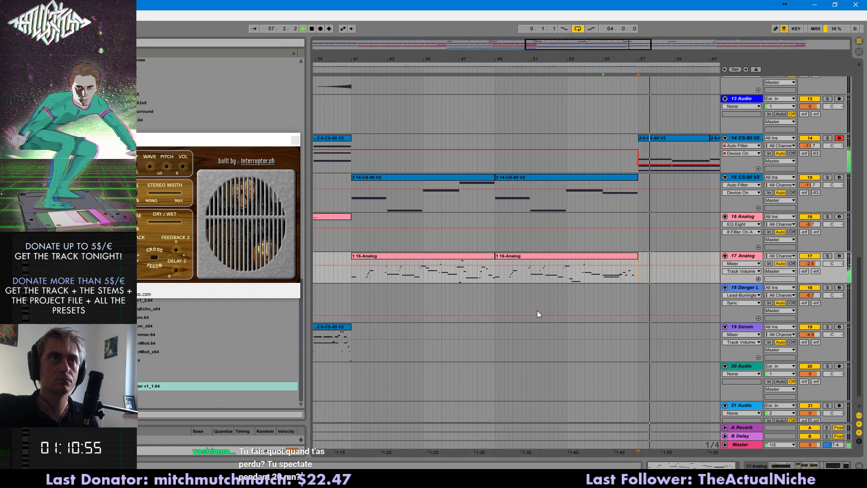
left_click(348, 252)
left_click(752, 215)
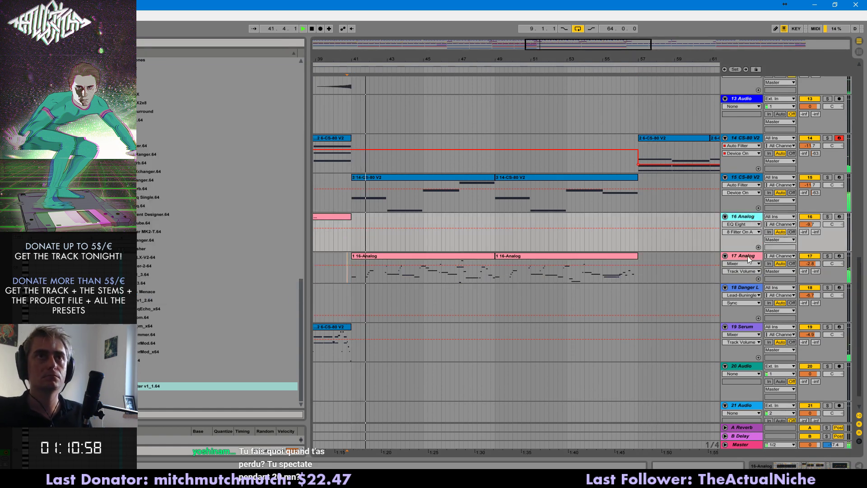
left_click(747, 256)
- Duplicate the 15 CS-80 V2 track as an empty copy armed for recording
left_click(744, 177)
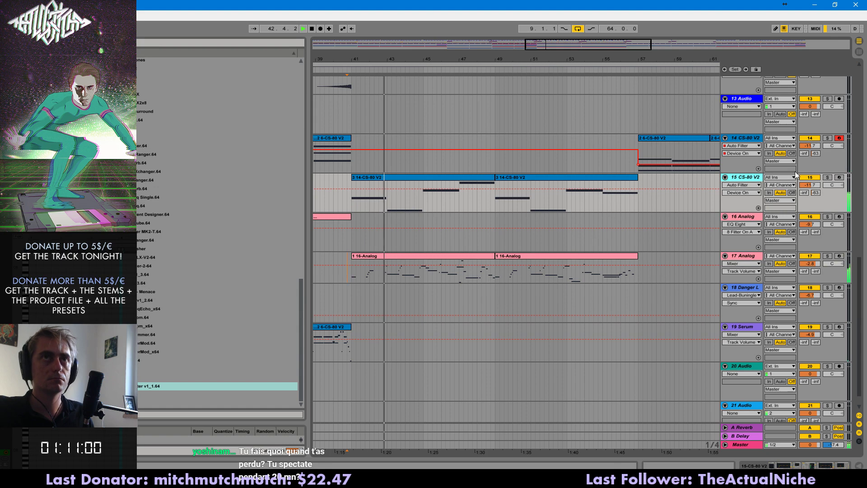
key("ctrl+d")
scroll(664, 189, "down", 2)
left_click(586, 218)
left_click(519, 218, "shift")
key("Delete")
left_click(840, 217)
- Open the copied track's CS-80 V instrument, audition presets up to J.M.B_Sweep_VCA and raise the track volume to -3.7
double_click(744, 218)
left_click(27, 373)
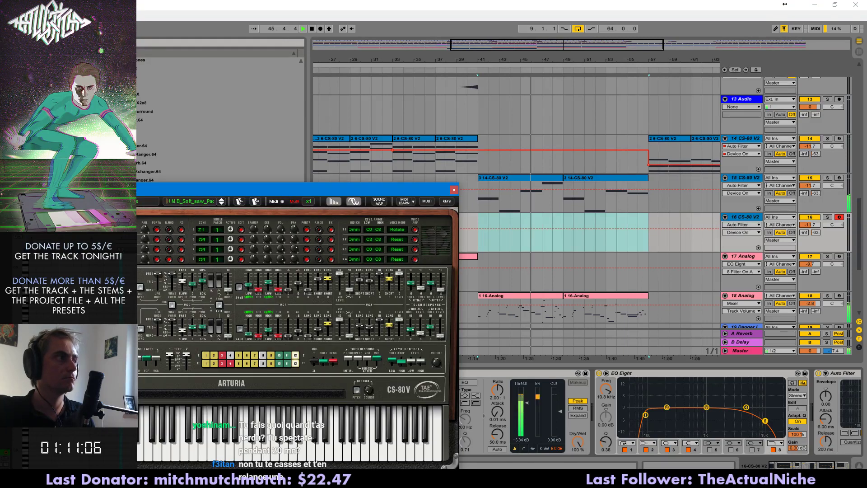
left_click(221, 200)
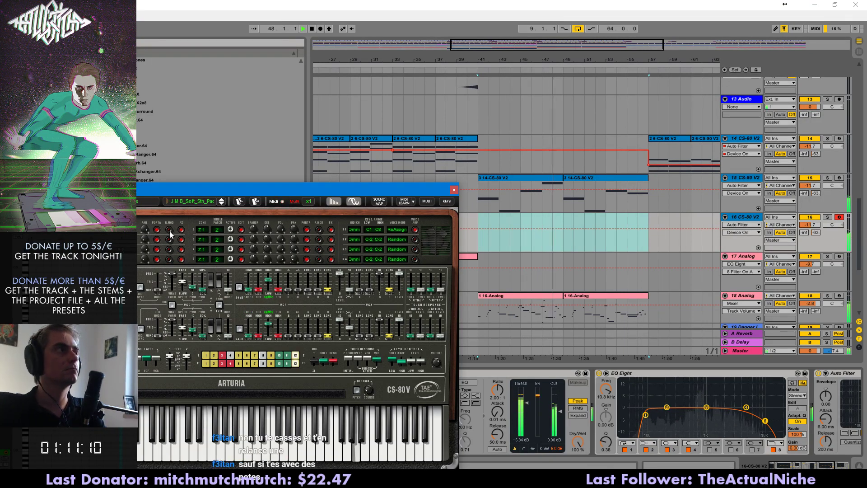
left_click(222, 202)
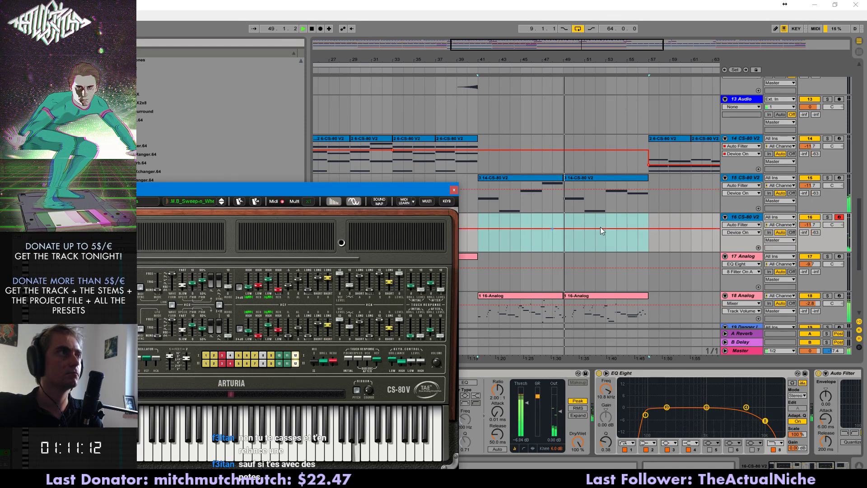
left_click_drag(810, 225, 811, 213)
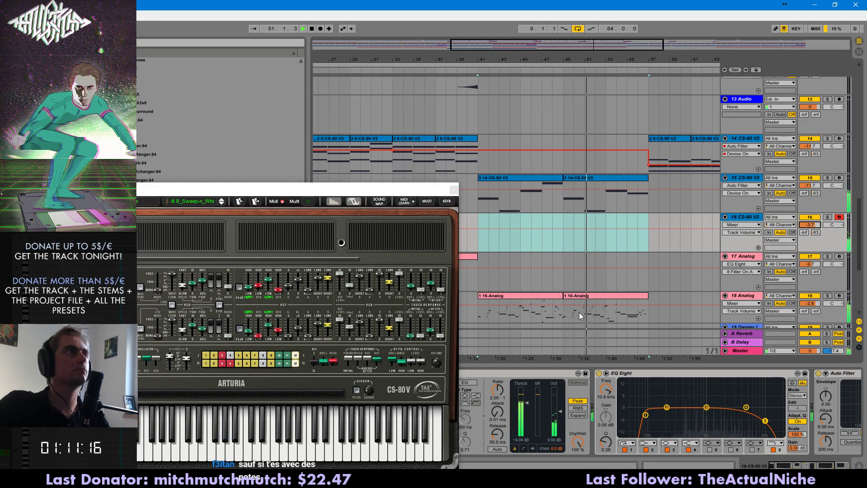
left_click(226, 208)
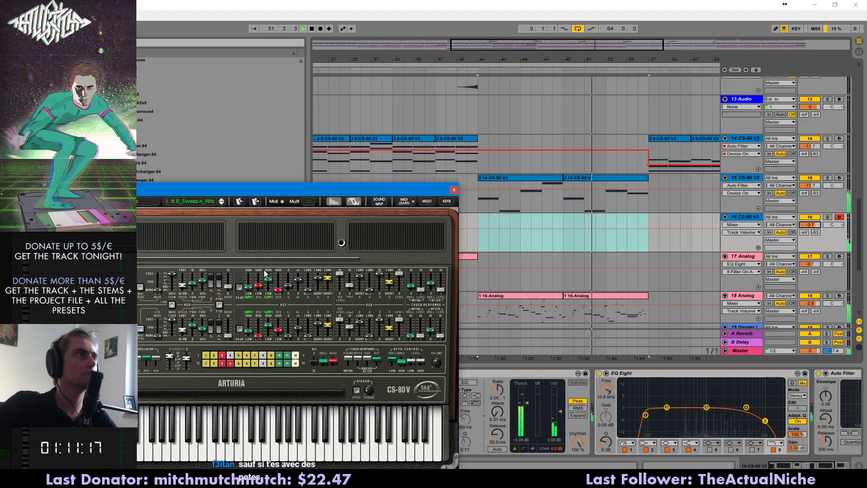
left_click(222, 203)
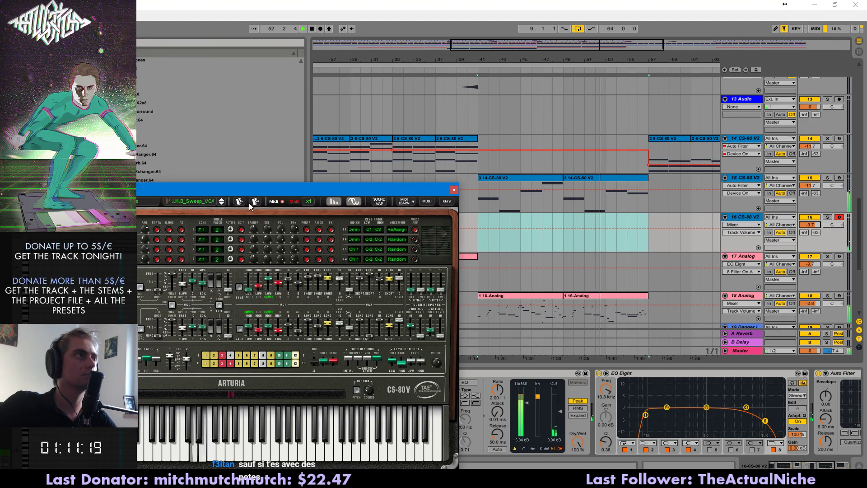
- Close the CS-80 V window and delete the duplicated CS-80 V2 track
left_click(732, 218)
left_click(454, 190)
key("Delete")
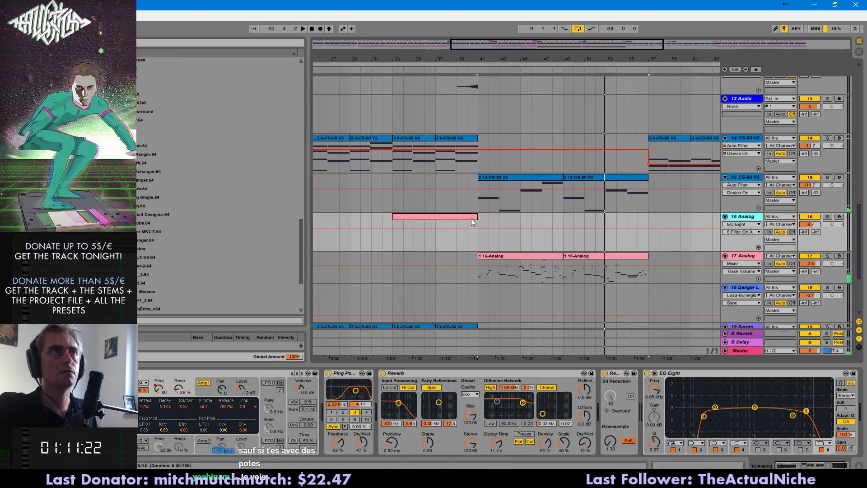
- Play the arrangement from bar 39 while checking tracks 7 to 12
left_click(458, 199)
key("space")
scroll(508, 267, "up", 10)
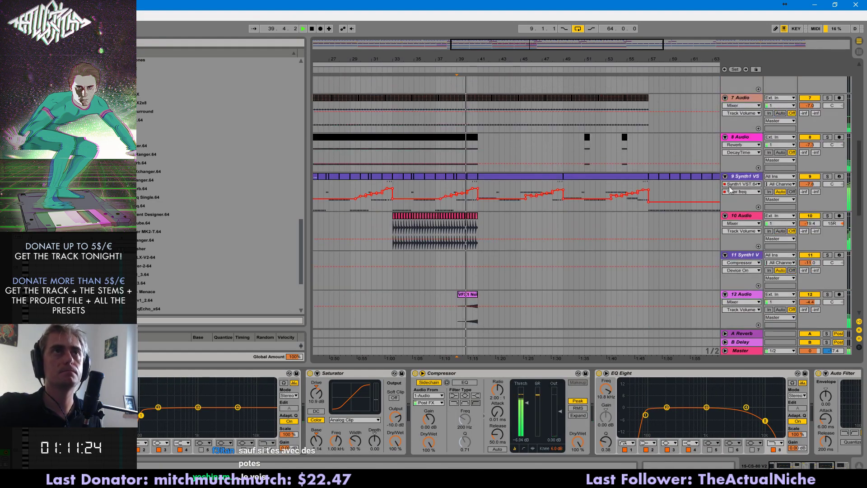
- Insert a new audio track directly below 7 Audio and stop playback
left_click_drag(587, 43, 589, 137)
left_click(746, 161)
key("ctrl+t")
key("space")
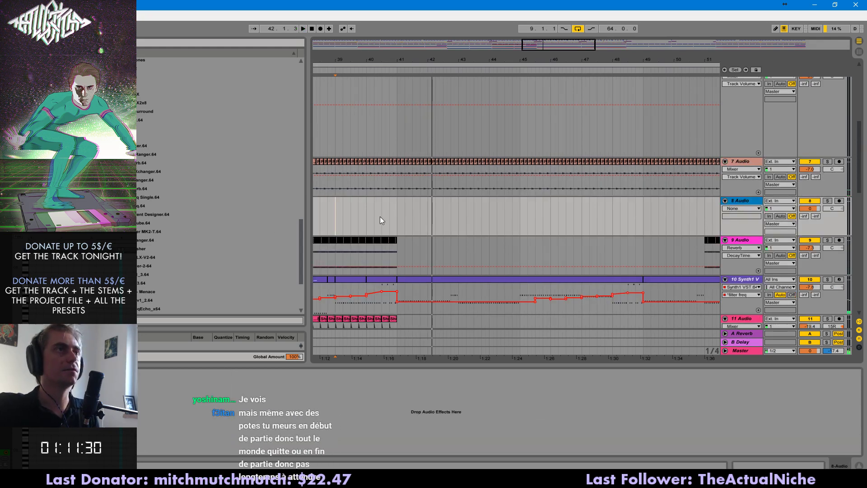
- Select bars 41 to 57 on the new 8 Audio track and loop that range
left_click(397, 216)
left_click_drag(650, 215, 402, 208)
key("minus")
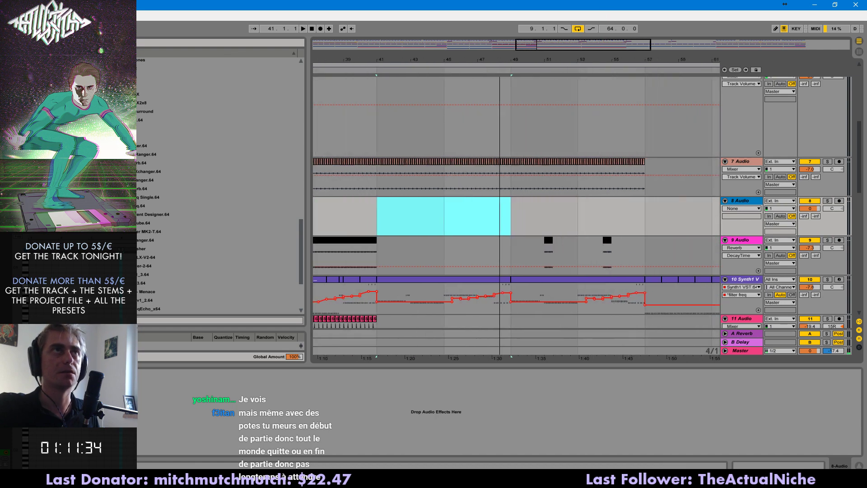
left_click_drag(646, 212, 388, 218)
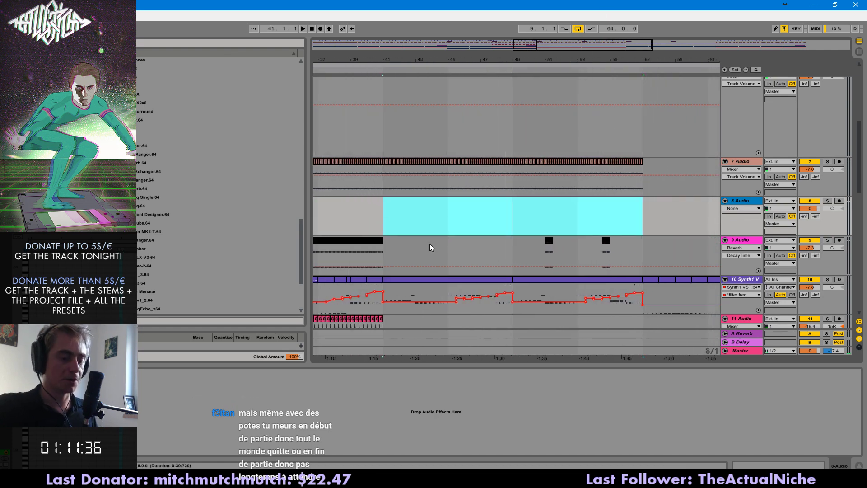
key("ctrl+l")
key("ctrl+1")
left_click(746, 202)
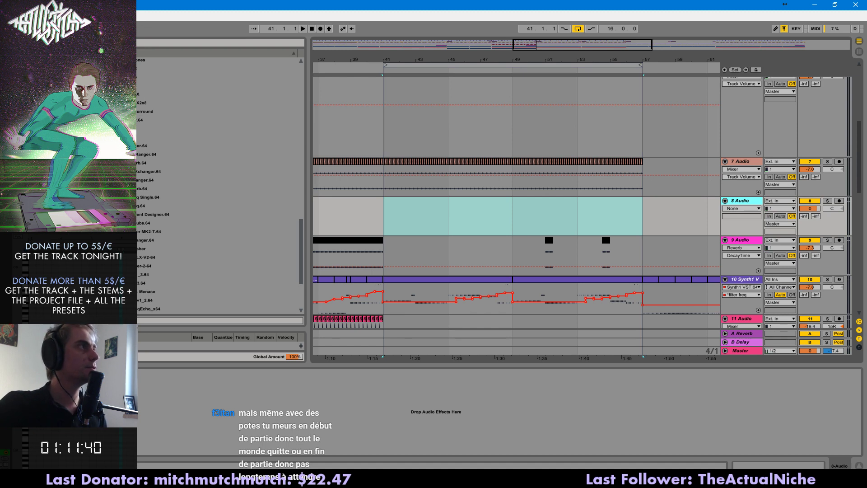
- Place Lev_Snare_003 from the Leviathan snare samples on 8 Audio at bar 45 and insert another audio track below it
left_click(40, 130)
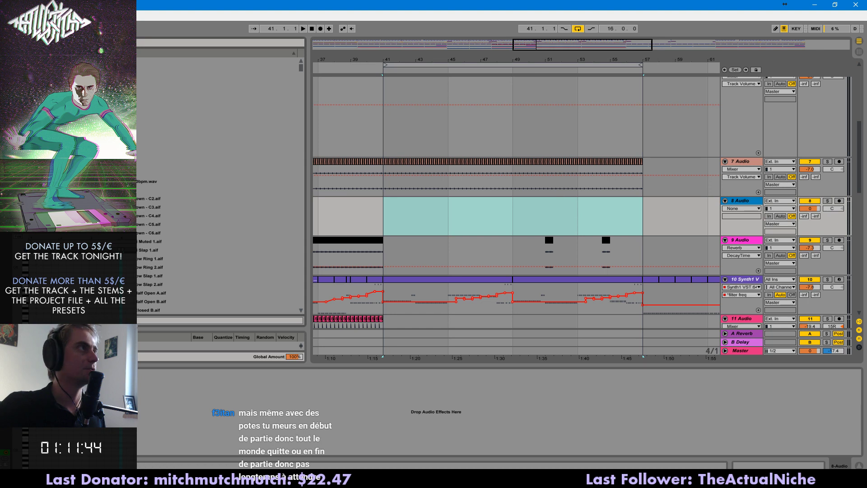
left_click(41, 180)
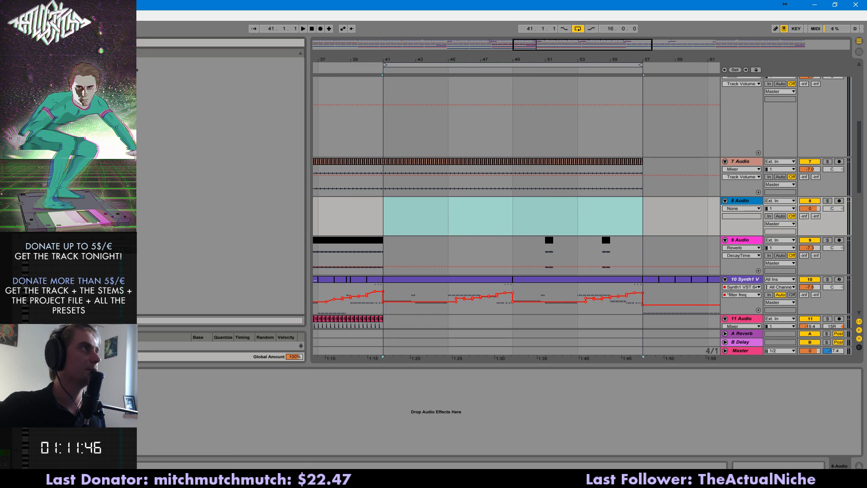
left_click(123, 129)
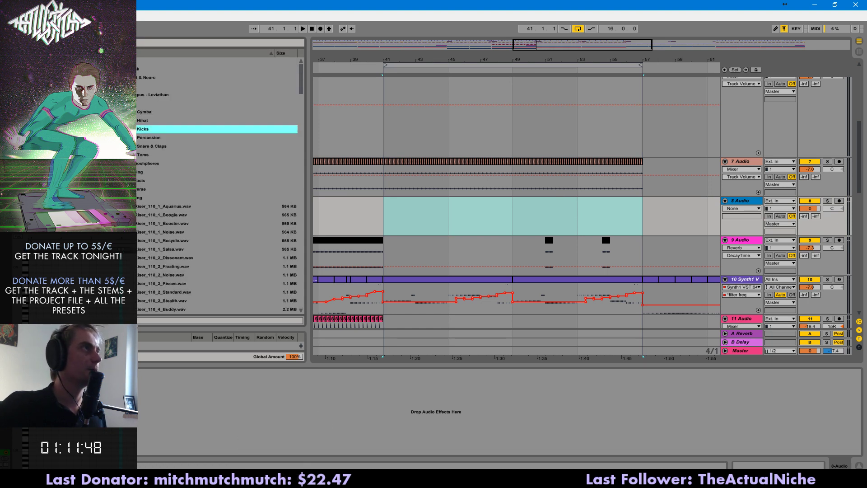
left_click(124, 146)
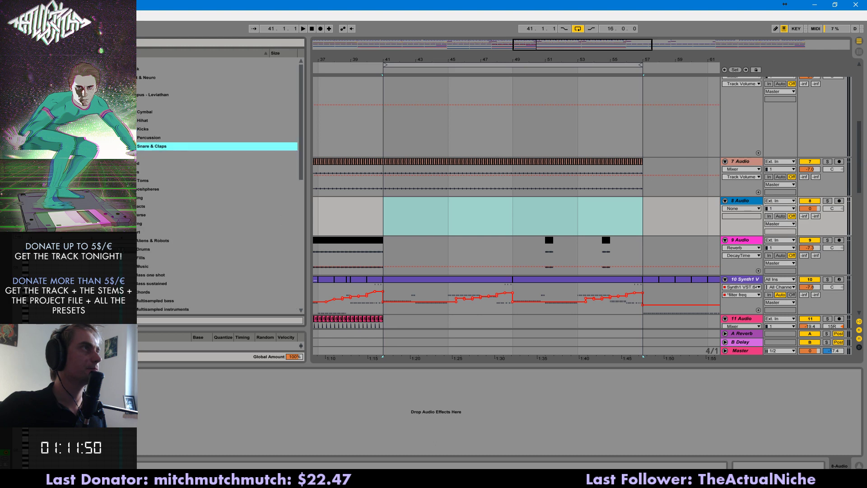
left_click(124, 155)
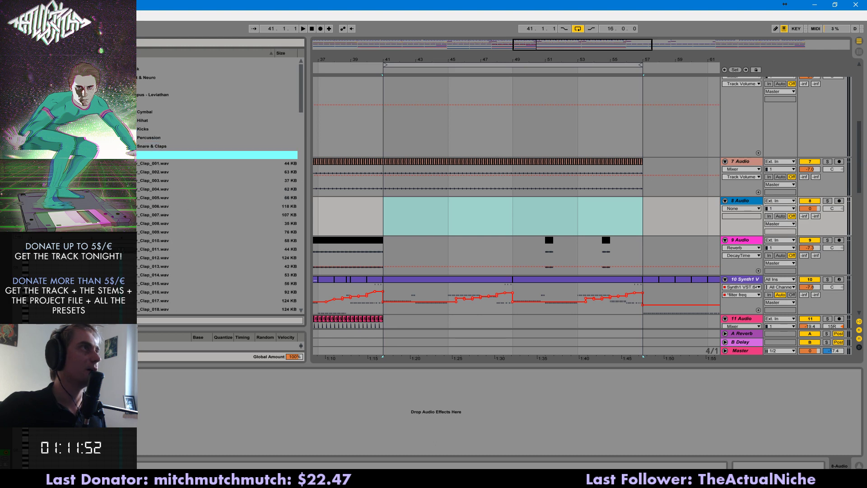
left_click(123, 155)
left_click(124, 172)
left_click_drag(147, 198, 442, 220)
key("ctrl+t")
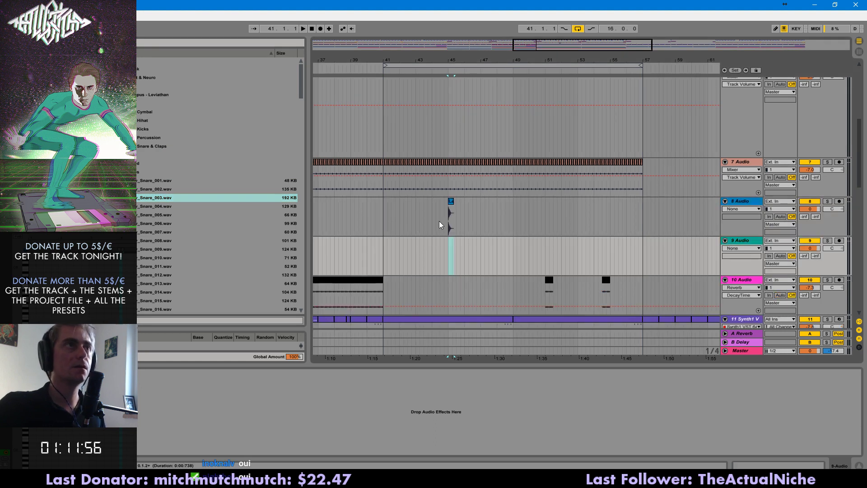
- Lower the 8 Audio track volume to -16.4 and play the arrangement around bar 41
left_click(446, 226)
key("Delete")
left_click_drag(816, 209, 816, 226)
left_click(380, 209)
key("space")
left_click_drag(561, 42, 563, 135)
key("space")
- Paste the Lev_Snare_003 clip on 8 Audio just after the start of bar 41
left_click(474, 213)
key("ctrl+v")
key("space")
key("ctrl+z")
key("ctrl+2")
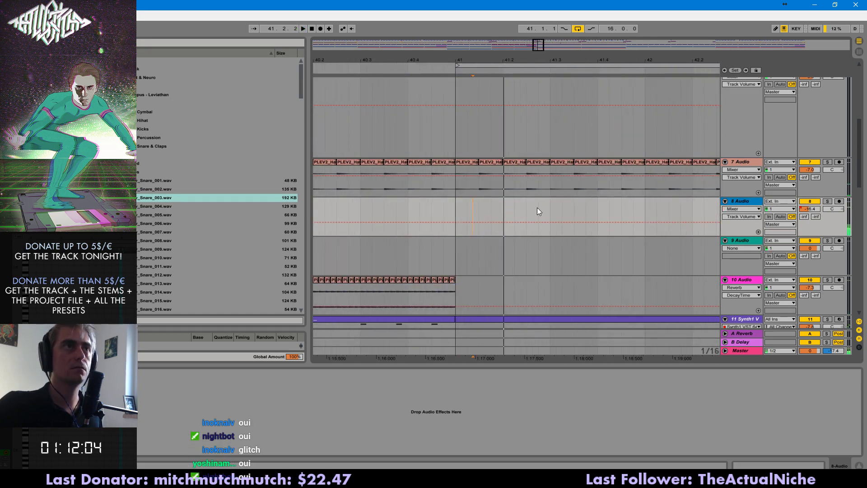
key("ctrl+v")
right_click(810, 210)
left_click(790, 231)
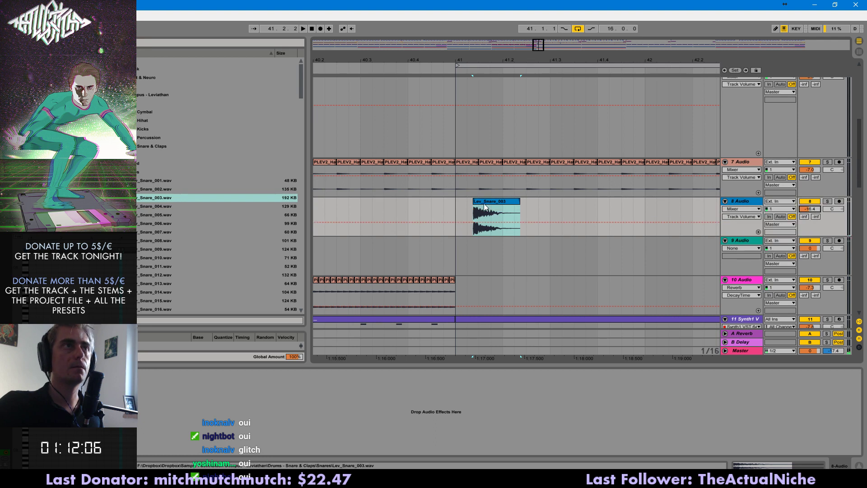
- Trim the pasted snare to a short hit, place it at 41.1.4 and play from bar 41
left_click_drag(516, 216, 479, 215)
key("ctrl+1")
key("Delete")
key("ctrl+2")
left_click(494, 216)
key("ctrl+v")
left_click(468, 216)
key("space")
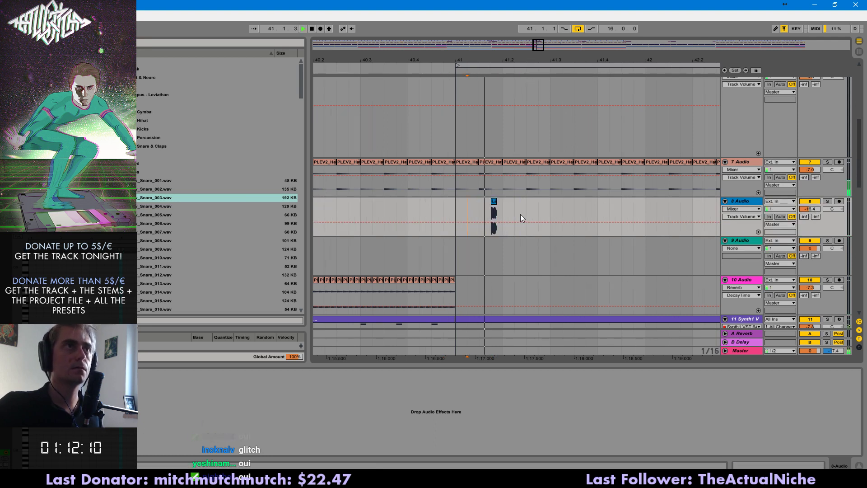
- Raise the 8 Audio track volume and audition the snare hit from beat 40.4
left_click_drag(805, 210, 805, 204)
key("space")
key("space")
left_click(419, 212)
key("space")
key("space")
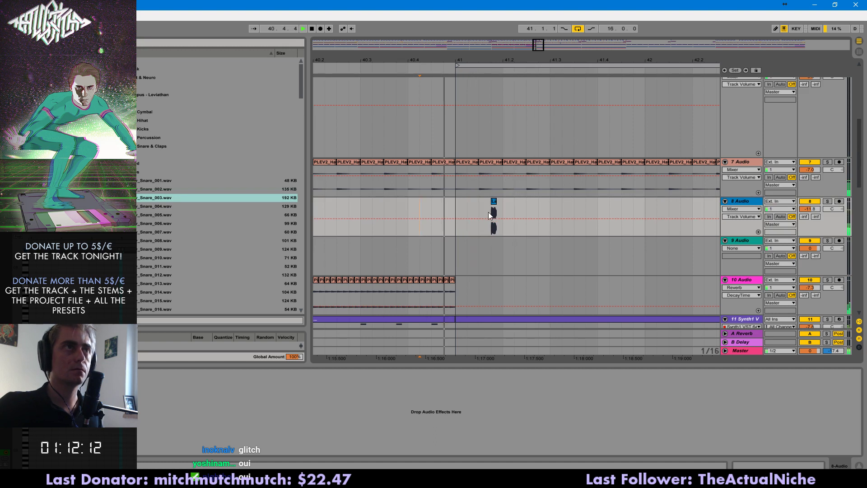
key("ctrl+1")
key("space")
- Cut off the tail of the snare hit at 41.1.4 and play it back from bar 41
left_click(494, 212)
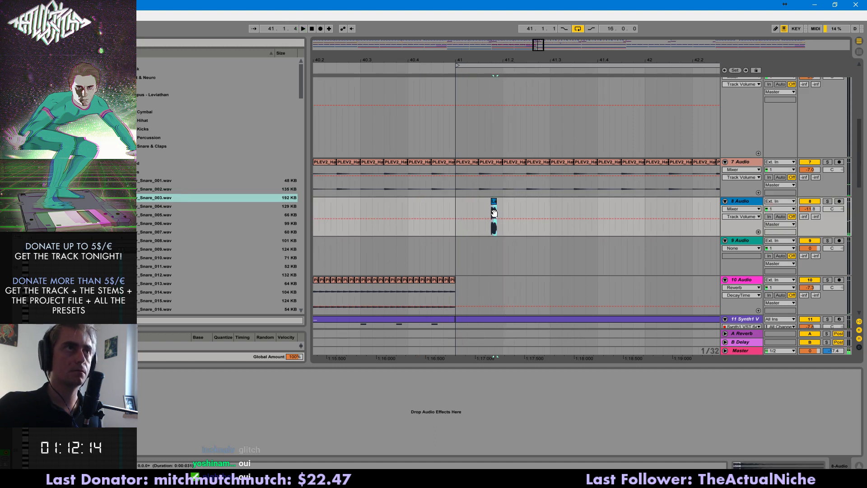
key("Delete")
key("ctrl+2")
left_click(467, 210)
key("space")
key("space")
key("space")
left_click(457, 214)
key("space")
key("space")
key("space")
- Copy the shortened snare hit to 41.1.3 on 8 Audio and play from bar 41
left_click_drag(491, 213, 500, 212)
key("ctrl+c")
left_click(476, 212)
key("ctrl+v")
left_click(458, 211)
key("space")
key("ctrl+1")
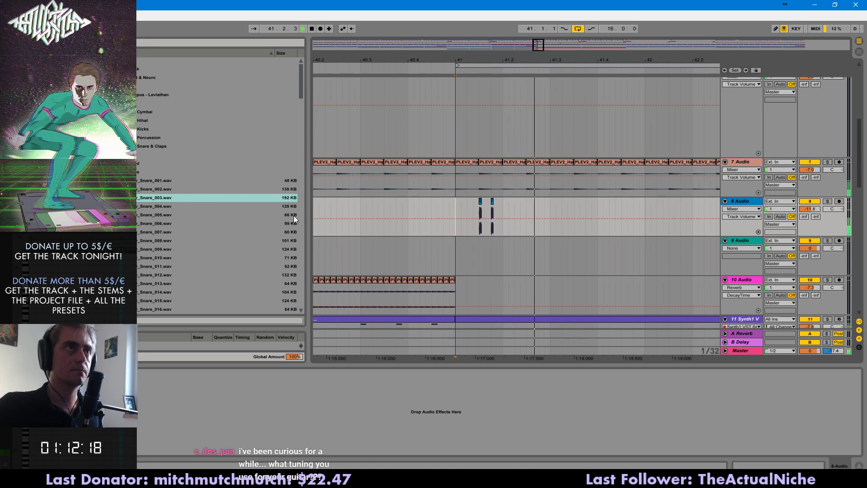
- Place Lev_Snare_004 at 41.2.4 on 8 Audio and trim it to a very short hit
key("space")
left_click(154, 206)
left_click_drag(154, 206, 542, 213)
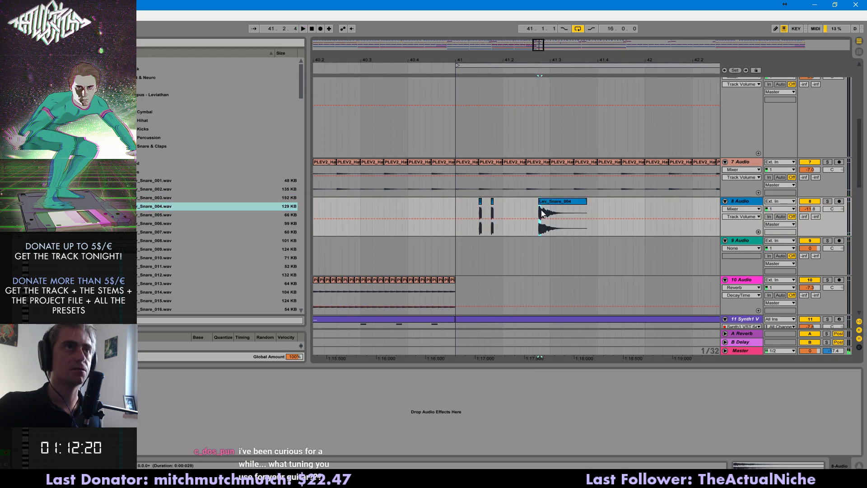
left_click_drag(608, 216, 543, 216)
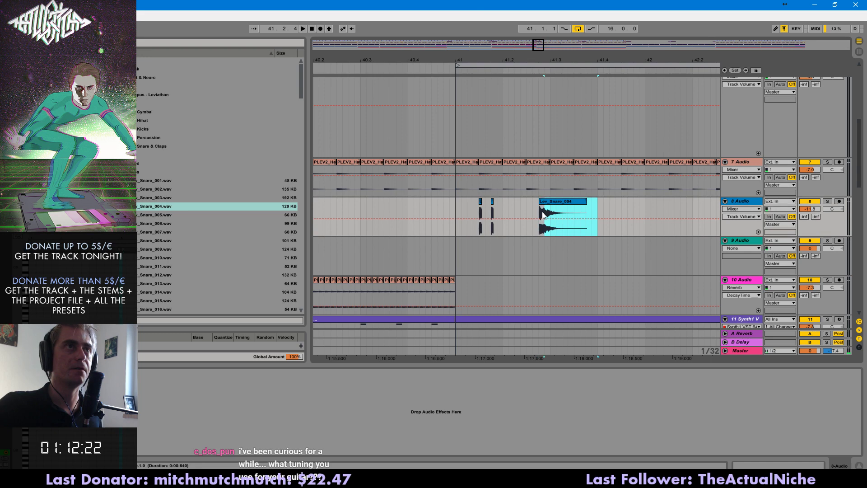
key("Delete")
left_click(537, 211)
key("space")
key("space")
- Try to move the Lev_Snare_004 hit to 41.2.3 and undo the change
left_click_drag(548, 211, 538, 210)
key("ctrl+x")
key("ctrl+1")
left_click(525, 209)
key("ctrl+v")
key("space")
key("space")
key("space")
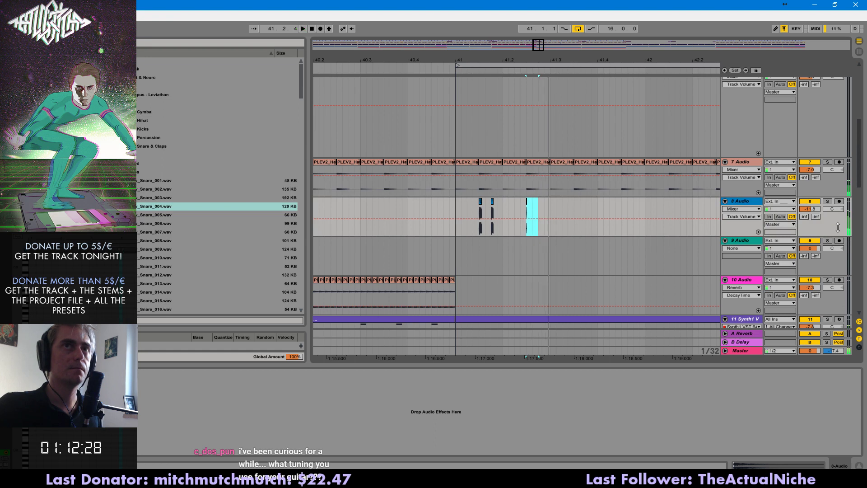
left_click(826, 202)
left_click(825, 202)
key("ctrl+z")
key("ctrl+z")
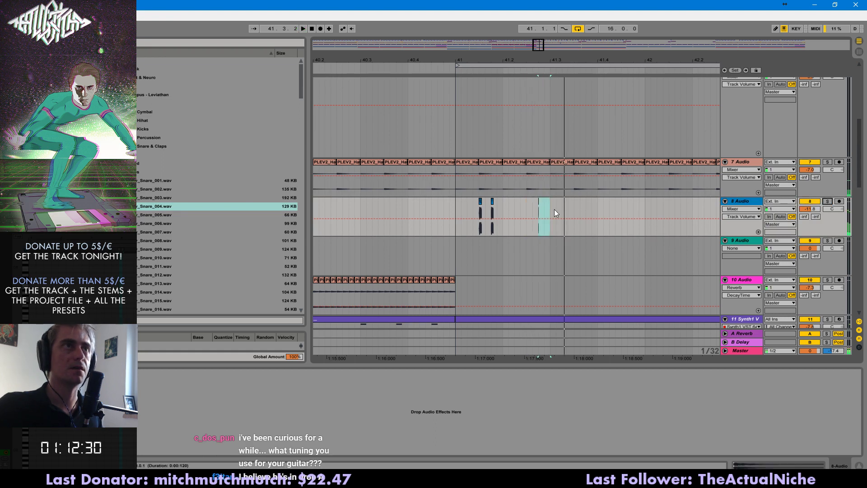
key("ctrl+z")
key("ctrl+z")
- Move the short Lev_Snare_004 hit to 41.2.2 and play the three-hit pattern from bar 41
left_click_drag(540, 213, 645, 210)
key("ctrl+2")
left_click(516, 210)
key("ctrl+v")
key("space")
key("Delete")
left_click(466, 208)
key("space")
key("space")
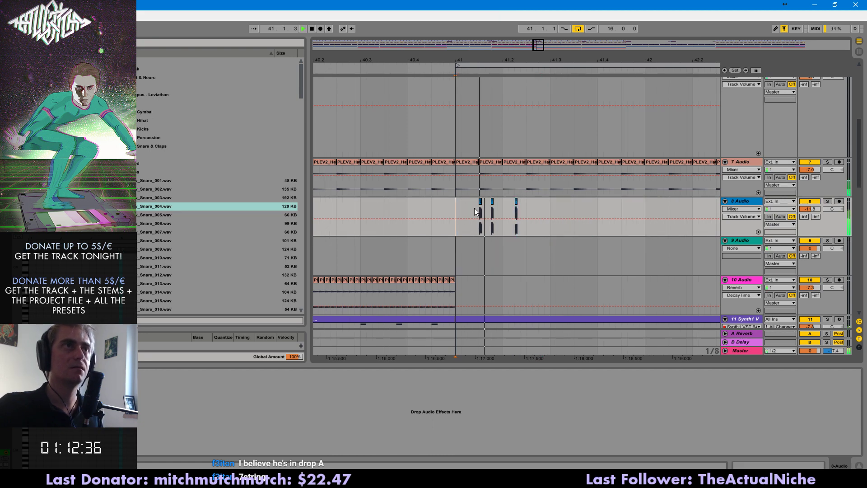
- Repeat the three-hit snare pattern every three beats along 8 Audio and delete the leftover snare clip after bar 45
key("ctrl+1")
left_click_drag(454, 211, 582, 215)
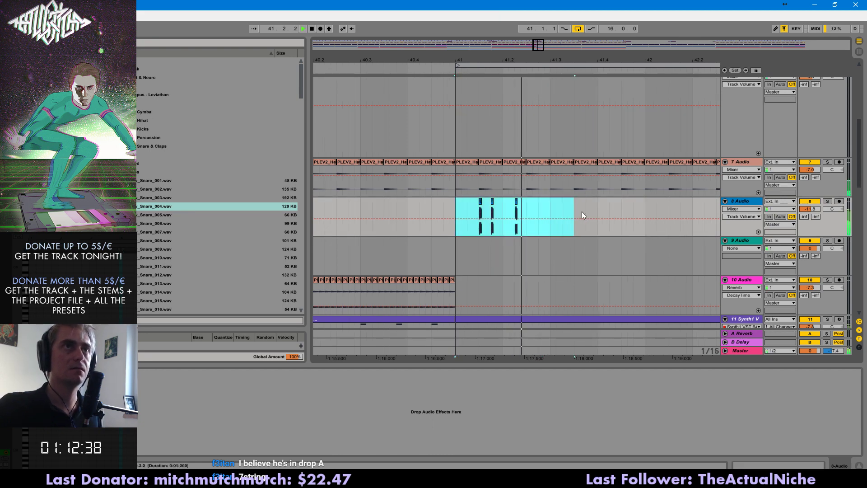
key("ctrl+d")
key("ctrl+2")
left_click_drag(635, 209, 354, 213)
key("ctrl+d")
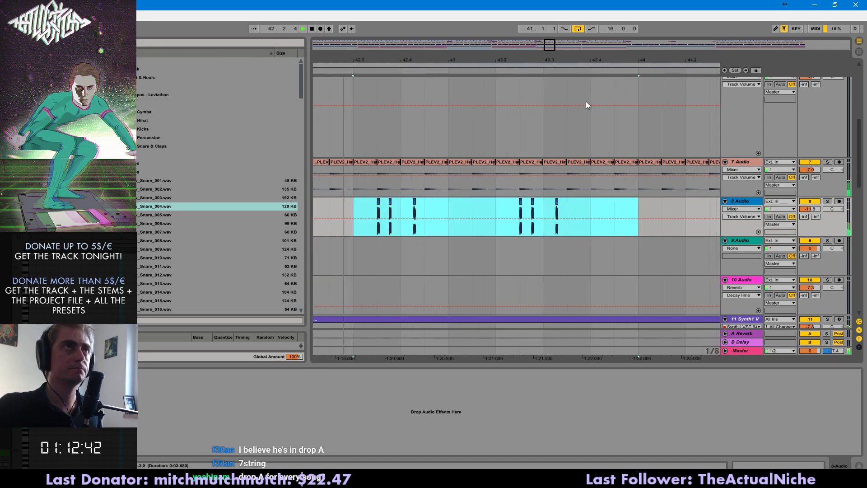
left_click_drag(551, 44, 547, 17)
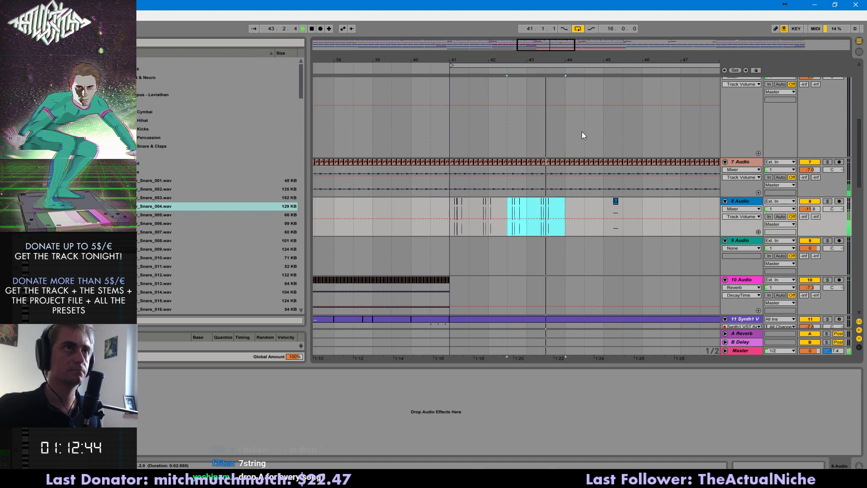
key("ctrl+d")
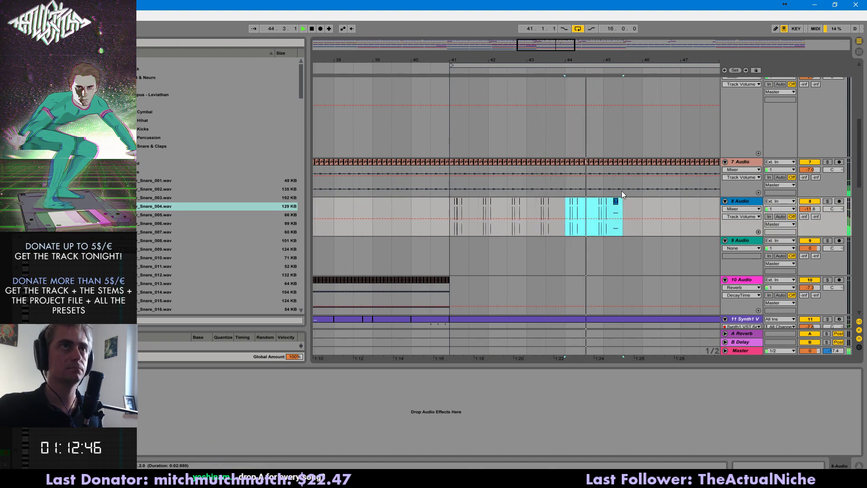
left_click(616, 202)
left_click(454, 212)
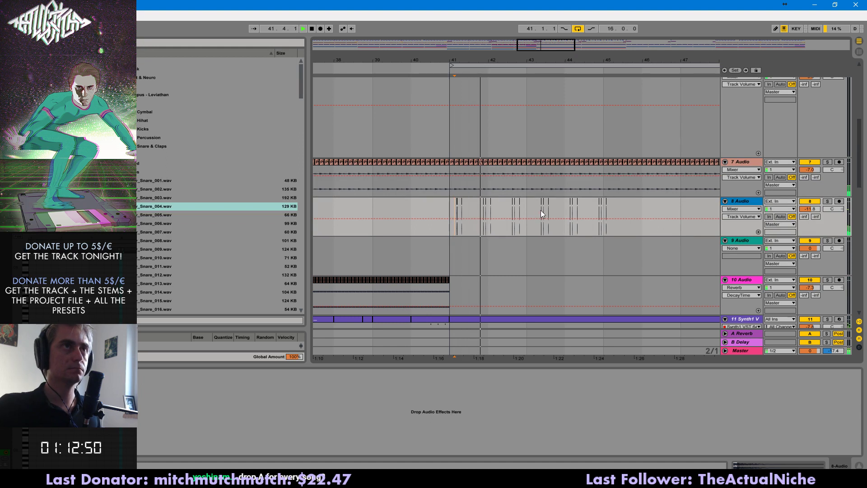
- Rearrange and duplicate the snare hits in the second half of bar 42 as a variation and audition it
left_click(511, 211)
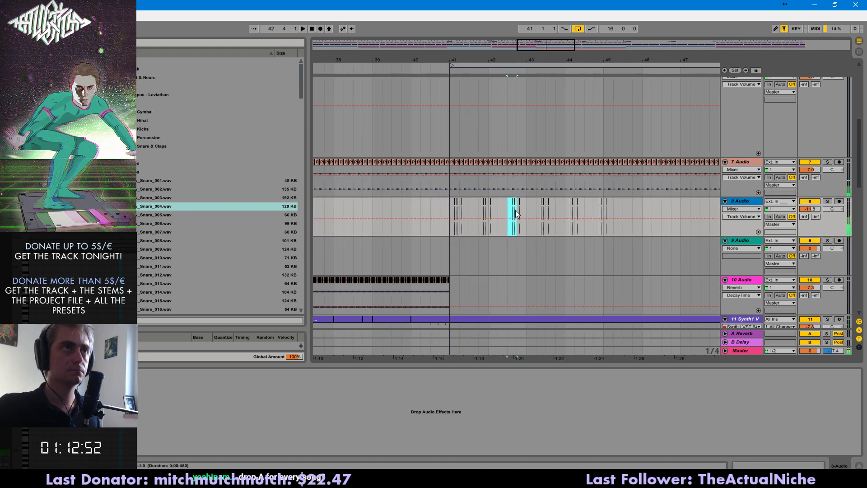
key("space")
left_click_drag(494, 59, 494, 95)
key("space")
left_click_drag(558, 213, 563, 213)
key("ctrl+d")
key("ctrl+d")
left_click(547, 212)
key("space")
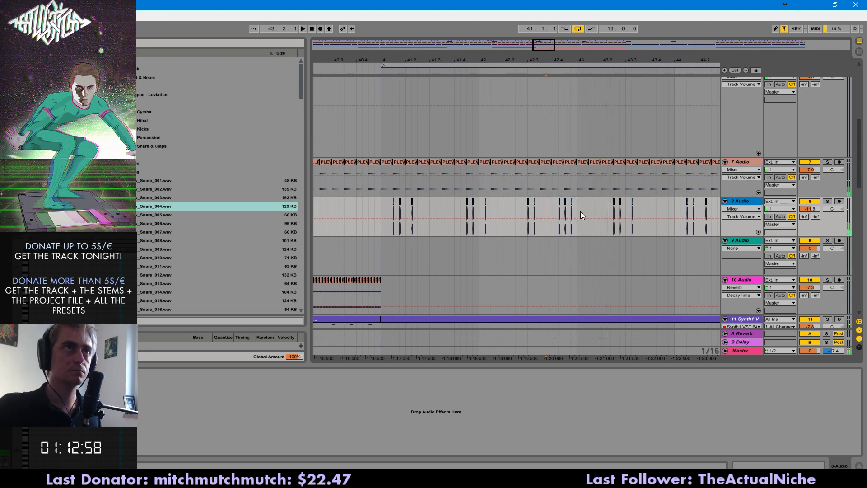
- Delete the snare hits on 8 Audio from bar 43 onward and replay from bar 41
key("space")
left_click_drag(576, 213, 719, 208)
key("Delete")
key("space")
left_click(381, 204)
key("space")
key("space")
- Duplicate the two-bar snare pattern of bars 41 and 42 into bars 43 and 44, and stop playback
left_click_drag(382, 207, 582, 210)
key("ctrl+2")
key("ctrl+2")
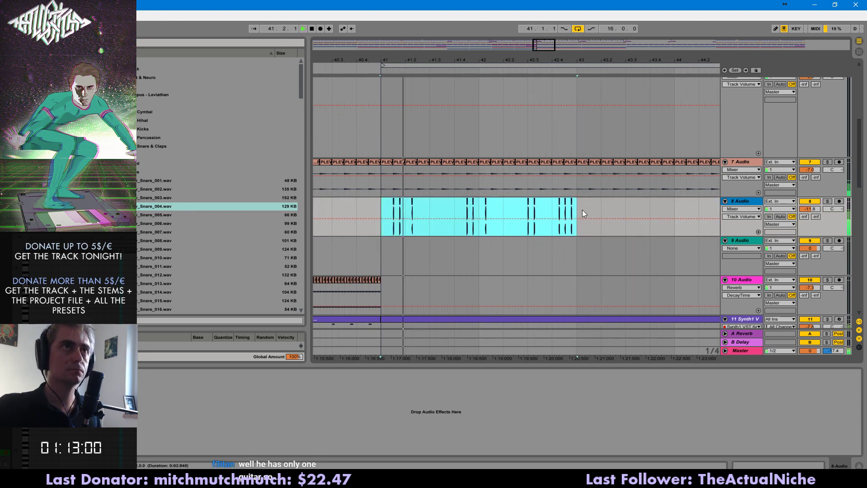
mouse_move(532, 60)
left_mouse_down()
mouse_move(694, 83)
mouse_move(521, 63)
mouse_move(537, 48)
left_mouse_up()
key("ctrl+d")
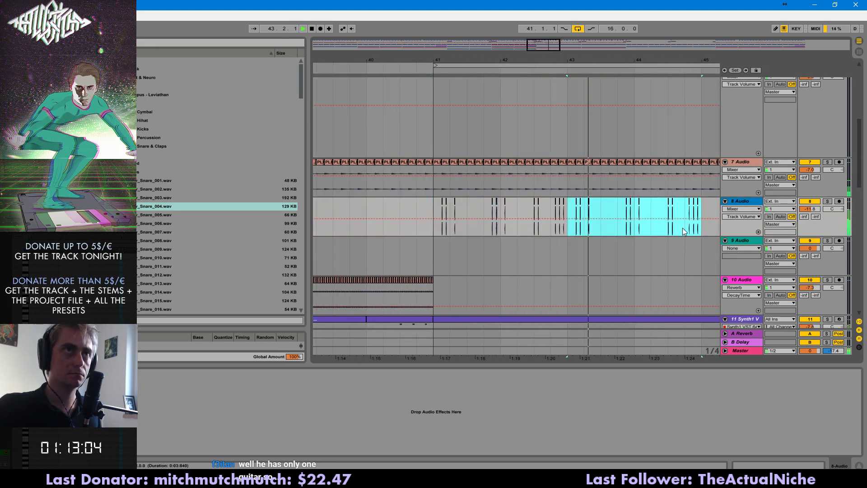
left_click(441, 202, "shift")
key("space")
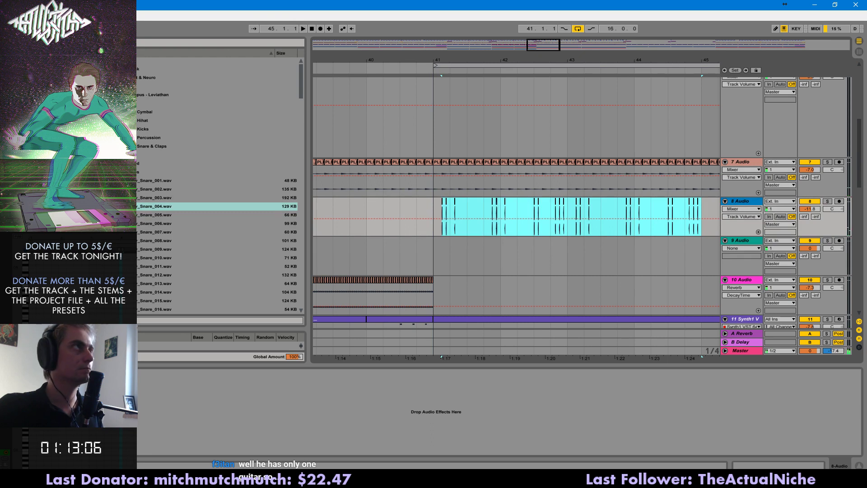
- Add a Compressor and an EQ Eight to the 8 Audio track and play it
left_click(28, 86)
scroll(138, 94, "up", 3)
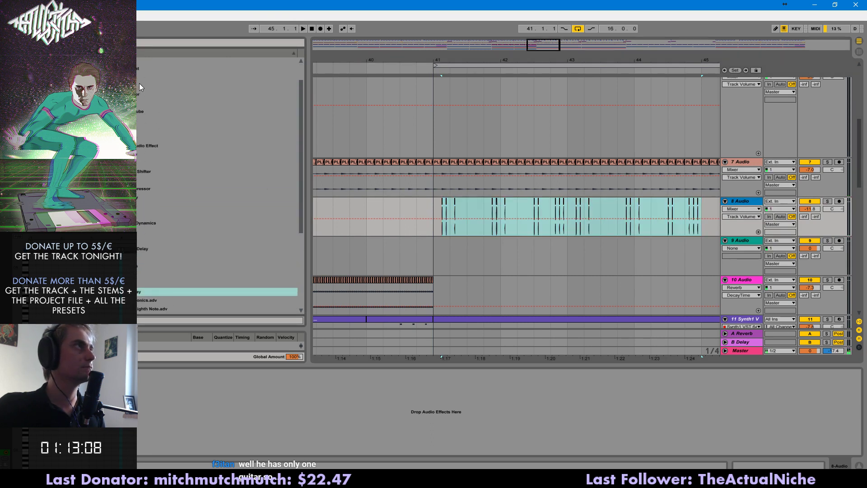
double_click(137, 94)
double_click(137, 120)
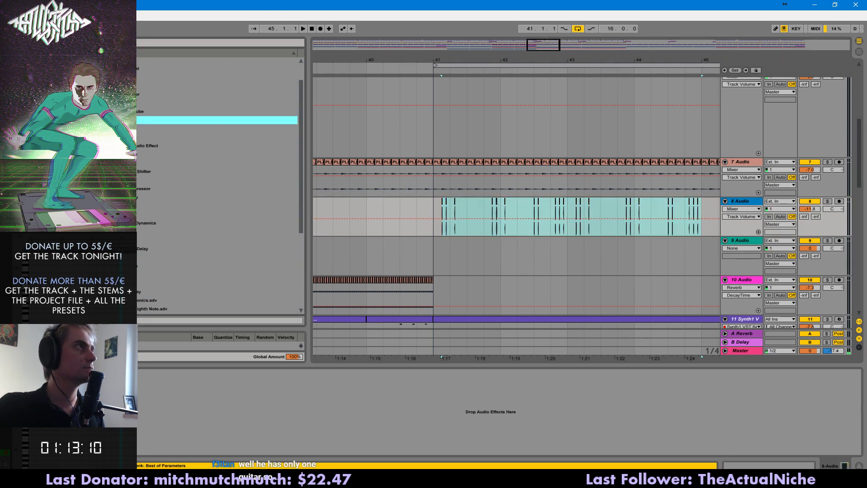
key("space")
key("space")
- Adjust the Compressor's output gain and the EQ Eight low cut on 8 Audio while checking playback from bar 41
left_click(100, 407)
key("space")
key("space")
key("space")
key("space")
left_click(436, 217)
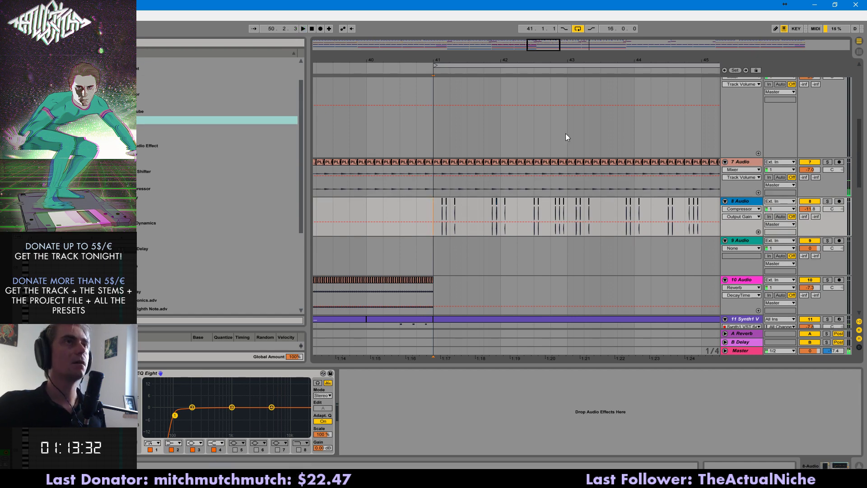
left_click_drag(534, 50, 537, 51)
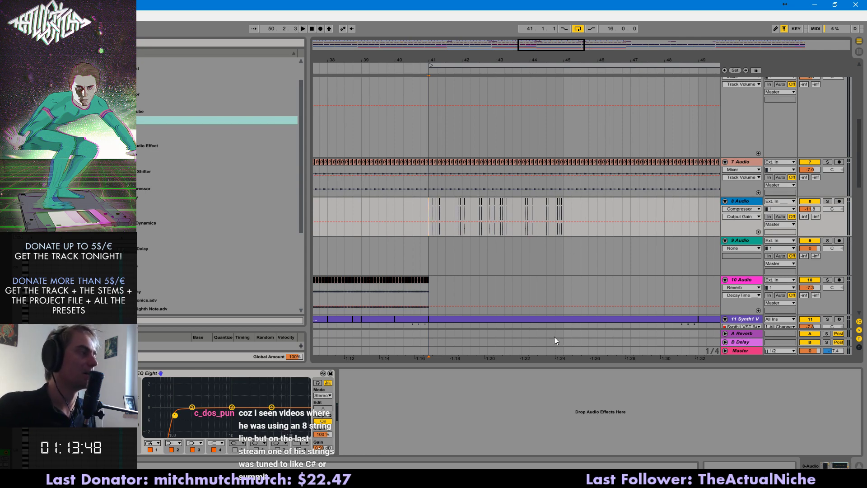
key("ctrl+2")
key("ctrl+2")
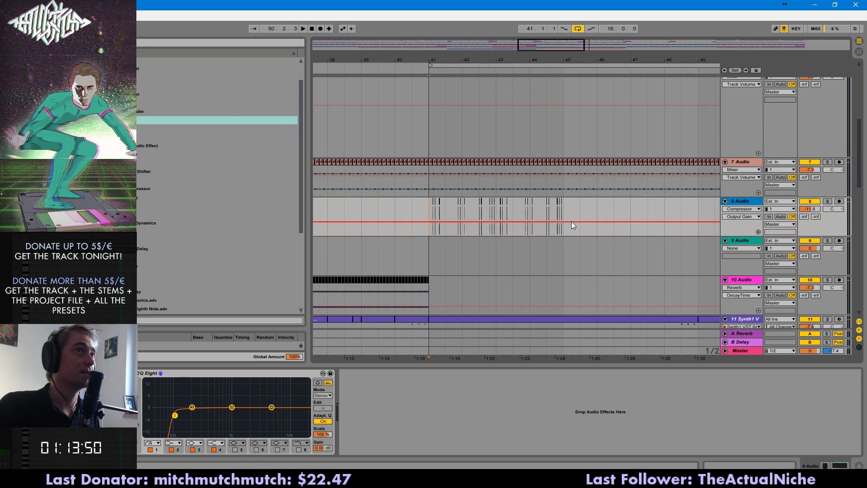
key("ctrl+2")
key("ctrl+2")
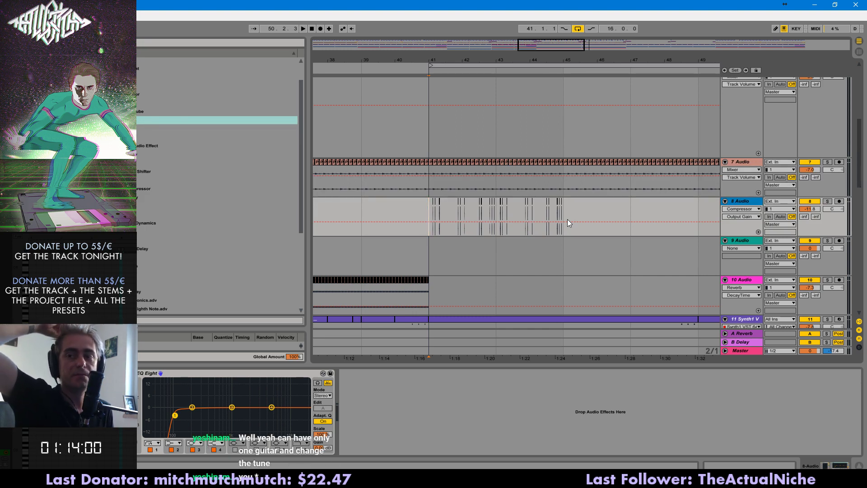
key("ctrl+1")
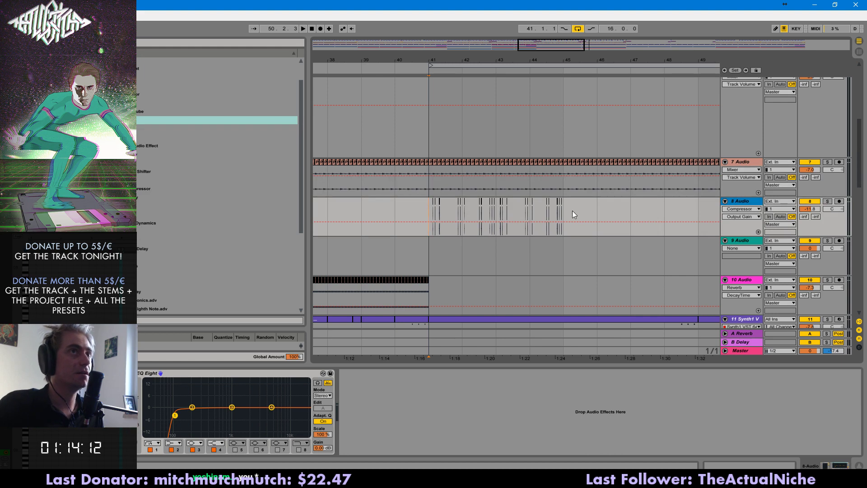
key("ctrl+2")
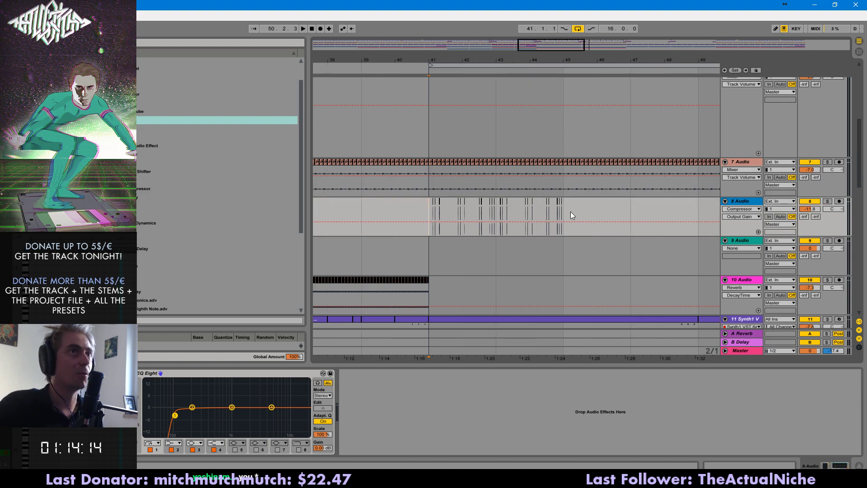
key("ctrl+2")
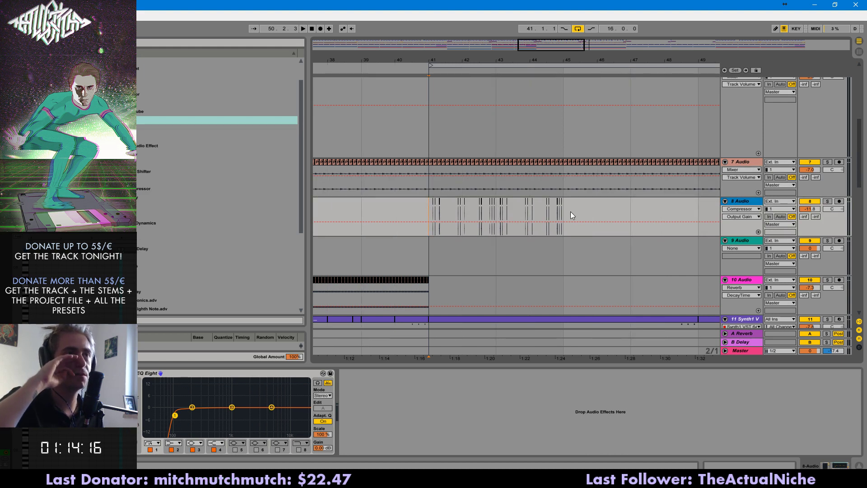
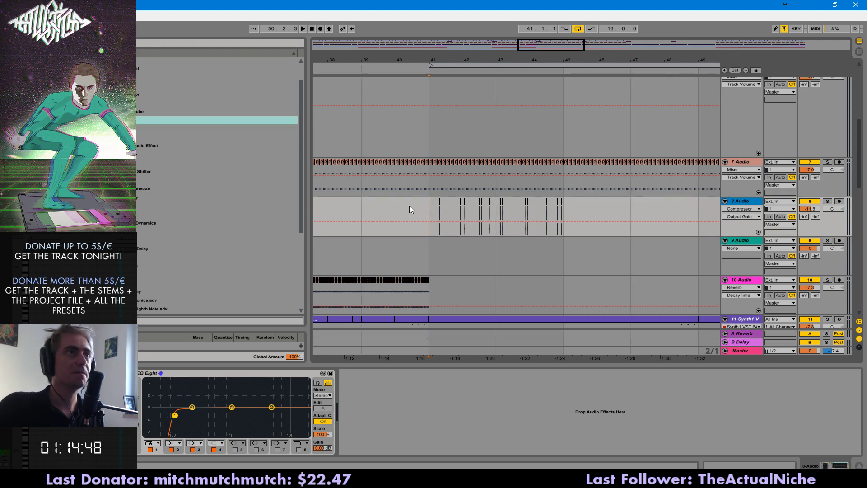
- Lower the EQ Eight's high band on 8 Audio during playback and duplicate the four-bar snare pattern into bars 45 to 48
key("space")
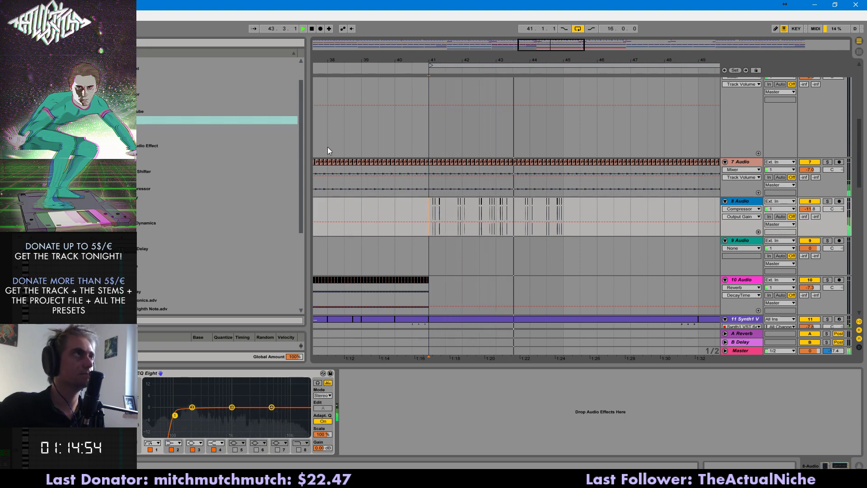
left_click_drag(272, 407, 271, 417)
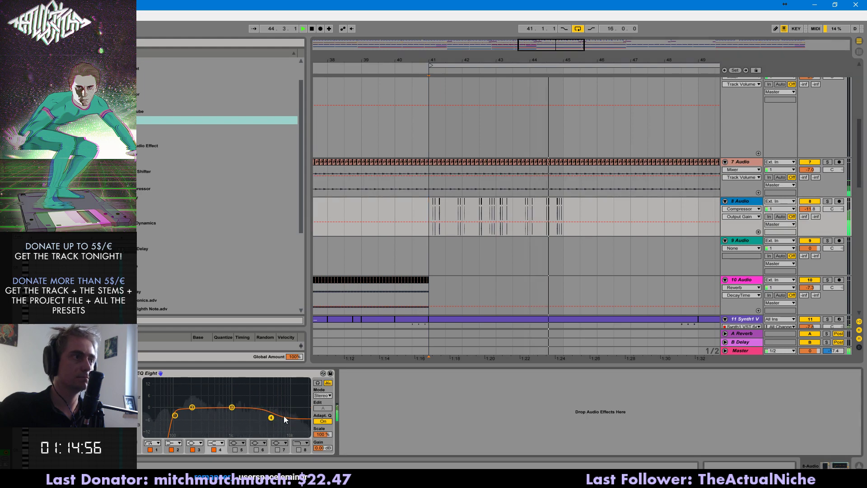
left_click_drag(565, 212, 423, 213)
key("ctrl+d")
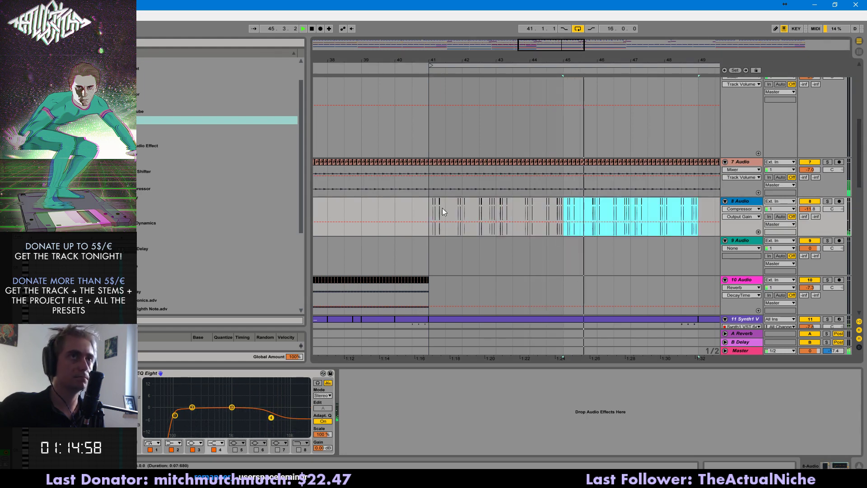
- Open the first 16-Analog clip on the 19 Analog track for note editing
left_click_drag(647, 59, 490, 48)
scroll(601, 290, "down", 5)
left_click_drag(860, 197, 865, 279)
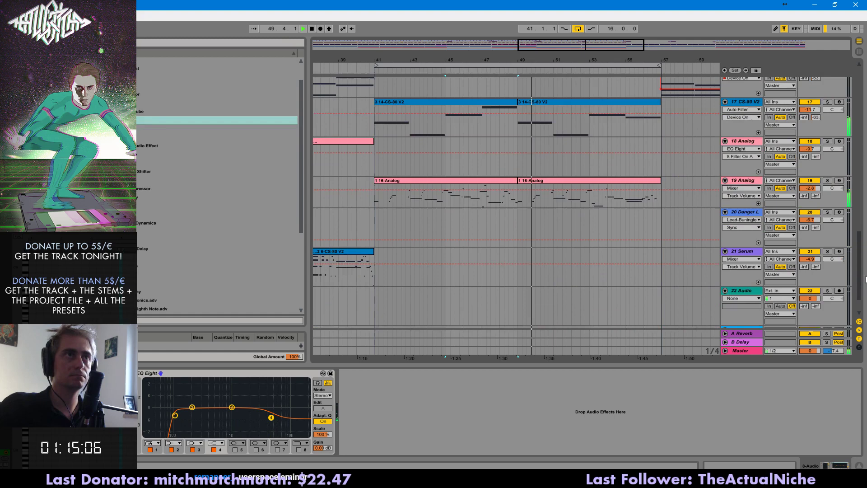
double_click(514, 206)
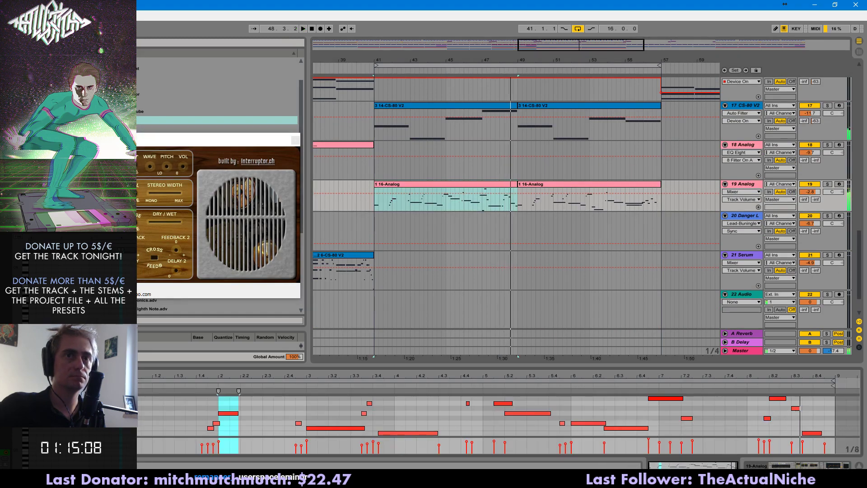
- Repitch the second-to-last note of the 16-Analog clip to A3, trying higher pitches while replaying the clip's ending
left_click(814, 435)
key("Up")
key("Up")
left_click(798, 381)
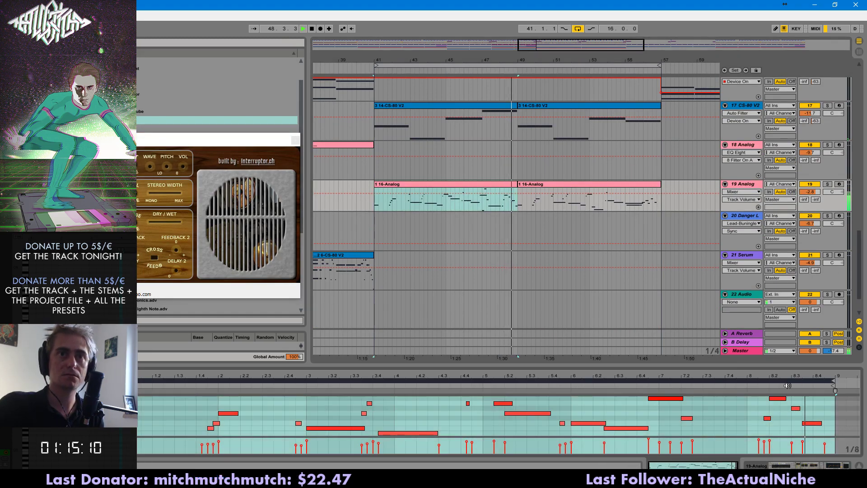
left_click(798, 397)
key("space")
key("Up")
key("Up")
key("Up")
key("Up")
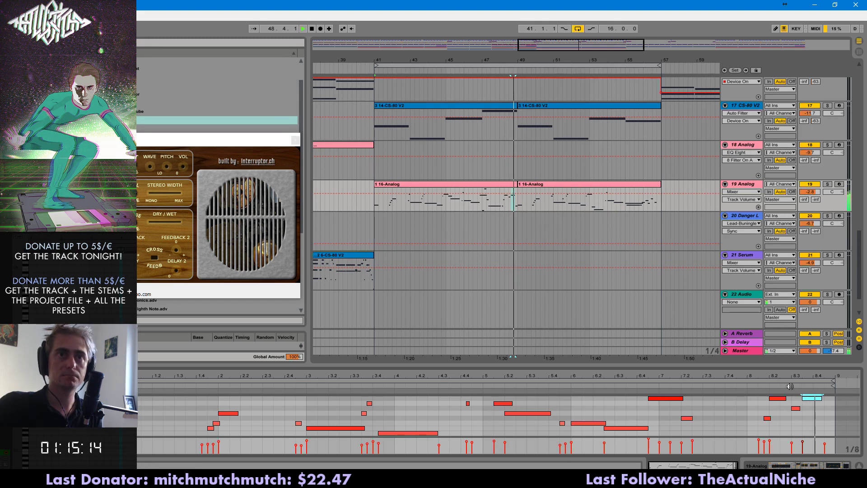
left_click_drag(842, 367, 837, 320)
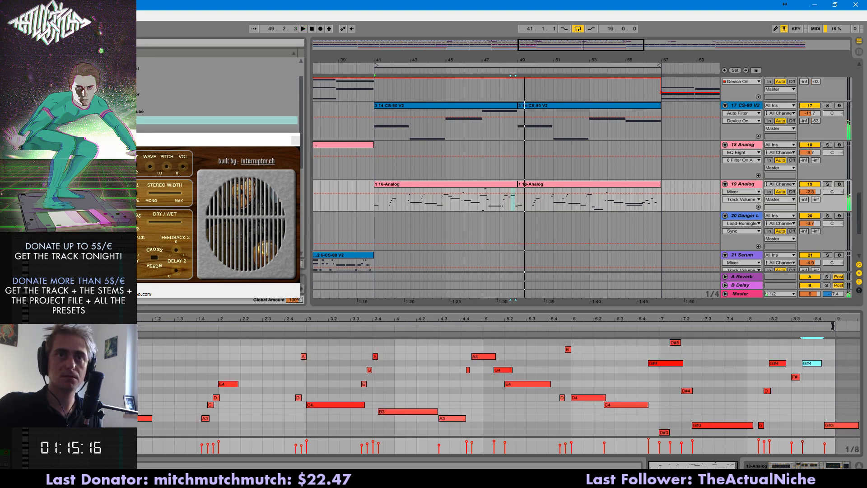
left_click_drag(816, 364, 827, 411)
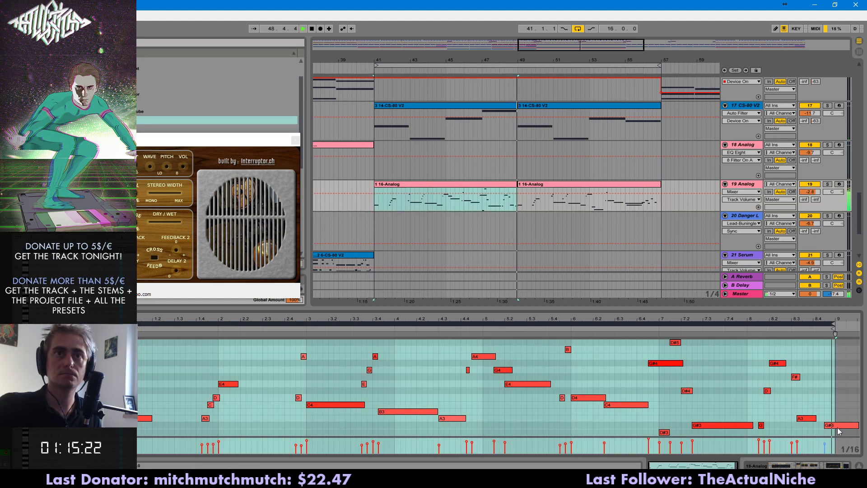
- Move the clip's last G#3 note earlier so it starts just before the A3 note ends, and replay the ending
key("space")
left_click_drag(839, 427, 817, 435)
key("ctrl+z")
key("space")
left_click(785, 331)
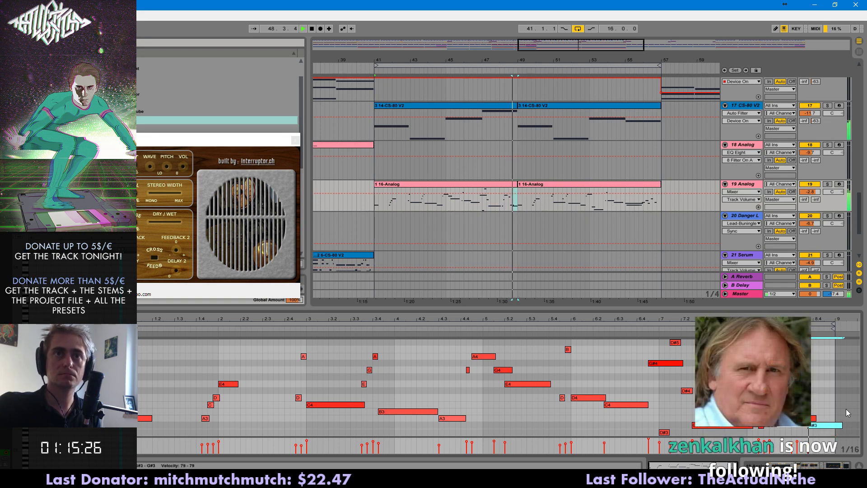
- Copy the last G#3 note slightly later in the clip and set the copy's pitch to D4
key("space")
left_click_drag(823, 425, 828, 404, "ctrl")
key("Right")
left_click(802, 397)
key("space")
key("space")
left_click_drag(834, 405, 828, 397)
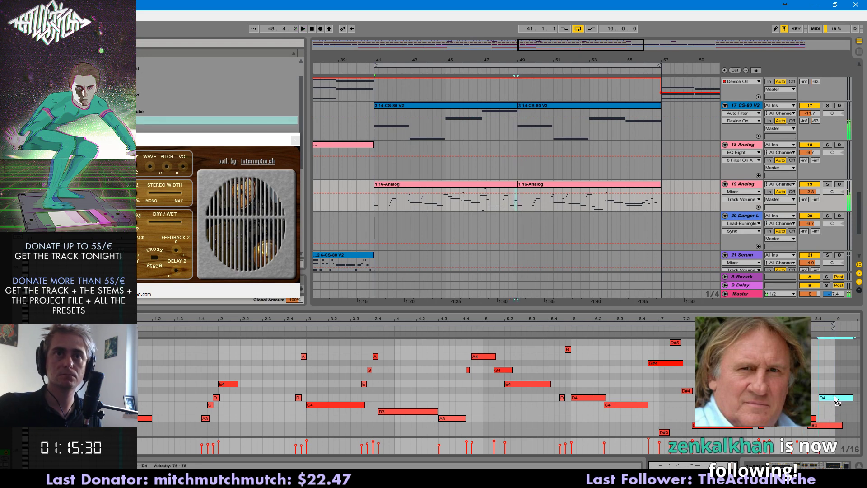
- Copy the D4 note slightly later and up to E4 to extend the rising run, and replay the ending
key("space")
left_click_drag(829, 398, 832, 383, "ctrl")
key("space")
left_click(762, 337)
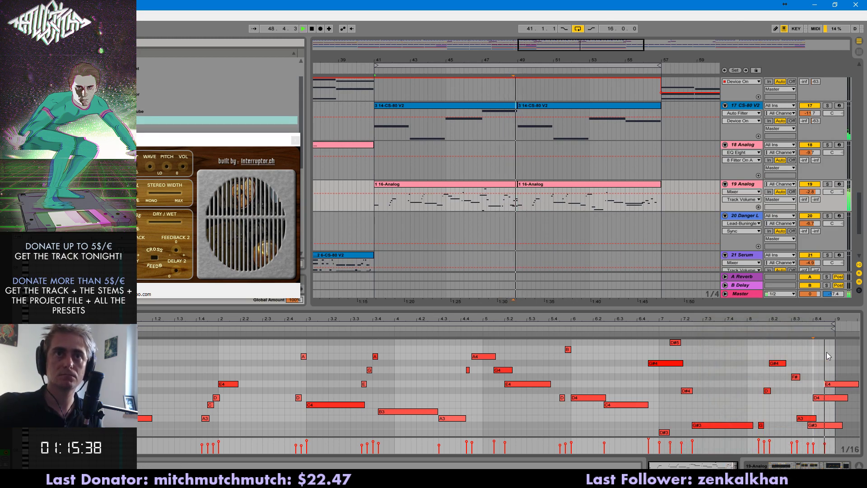
- Nudge the closing G#3, D4 and E4 notes slightly later and replay the clip's ending
left_click_drag(824, 433, 838, 380)
key("Right")
left_click(787, 332)
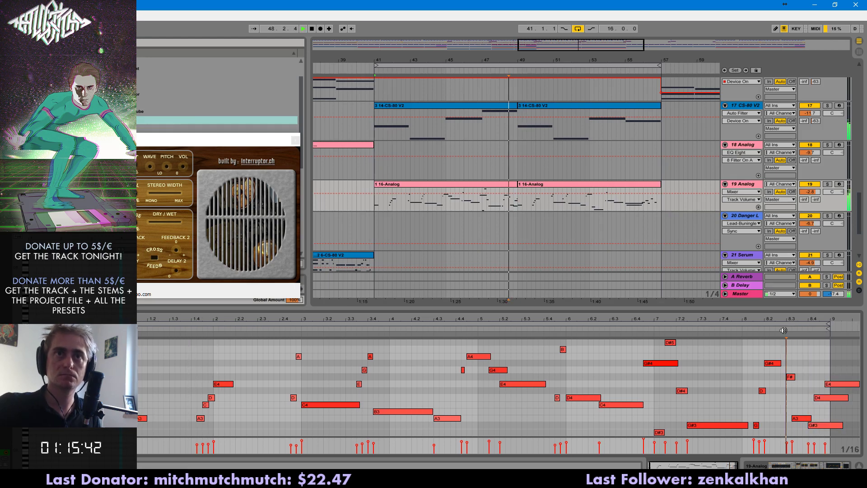
left_click(774, 331)
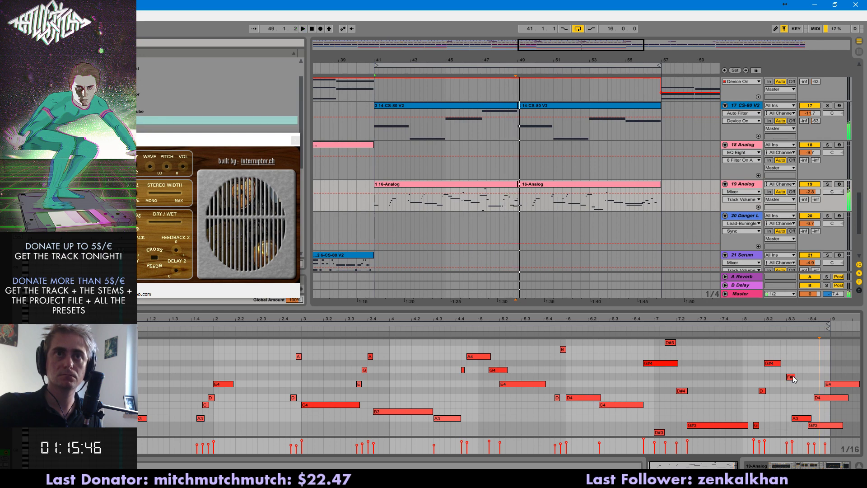
- Remove the clip's final note, lower the D4 before it to C4, and replay from the clip's bar 8
left_click(832, 398)
double_click(835, 388)
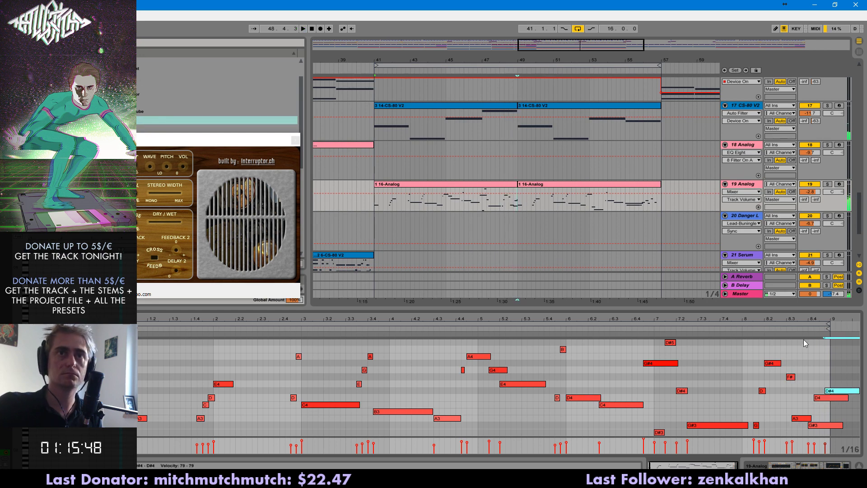
left_click_drag(824, 399, 825, 406)
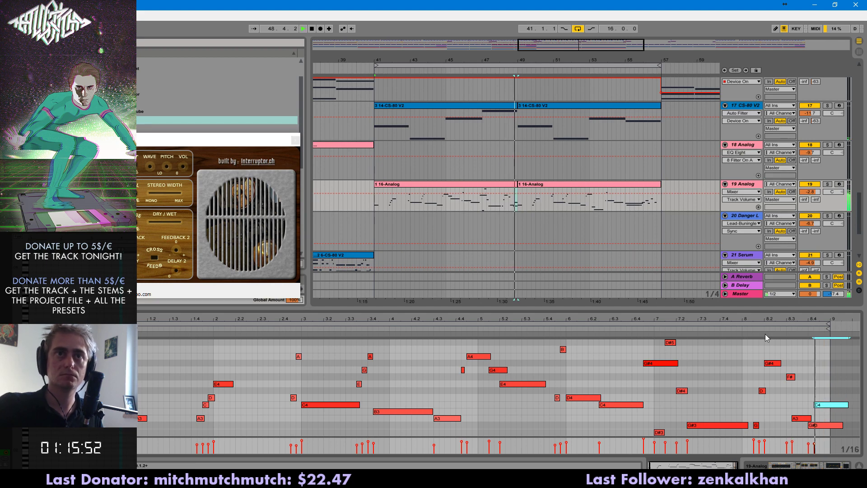
left_click(744, 334)
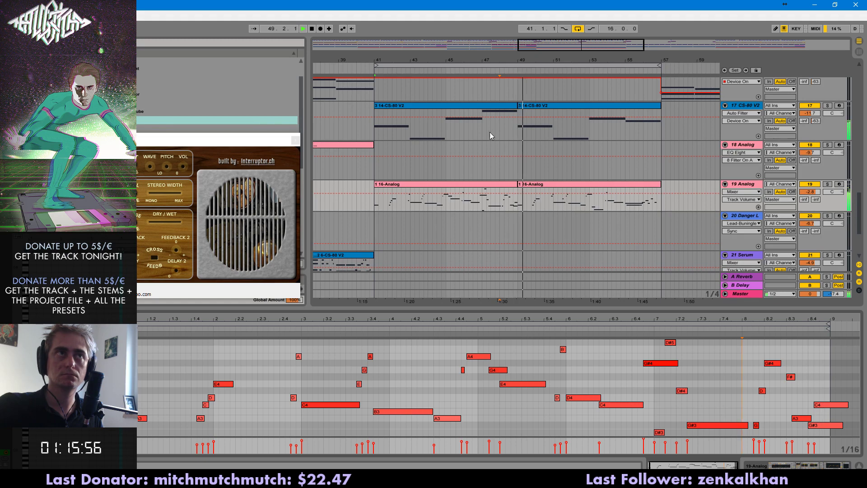
- Close the clip's note editor and duplicate the 8 Audio snare pattern of bars 41 to 48 into bars 49 to 56
scroll(531, 160, "up", 3)
scroll(531, 160, "up", 3)
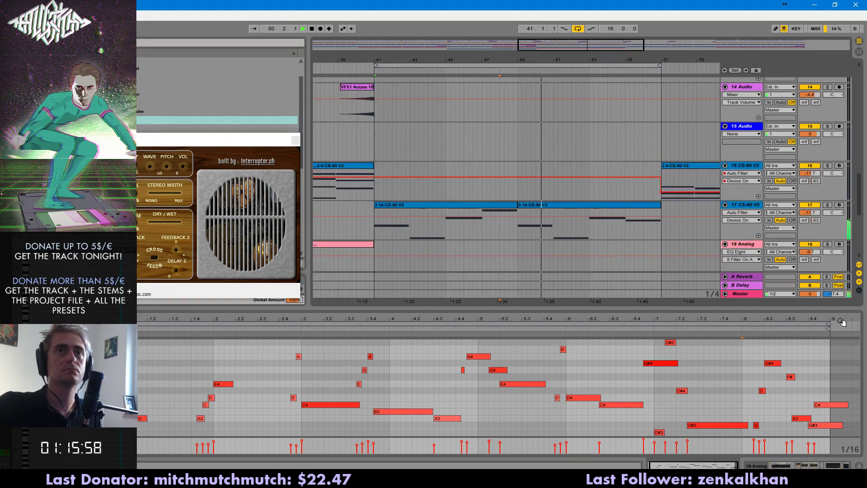
left_click(859, 466)
scroll(517, 252, "up", 20)
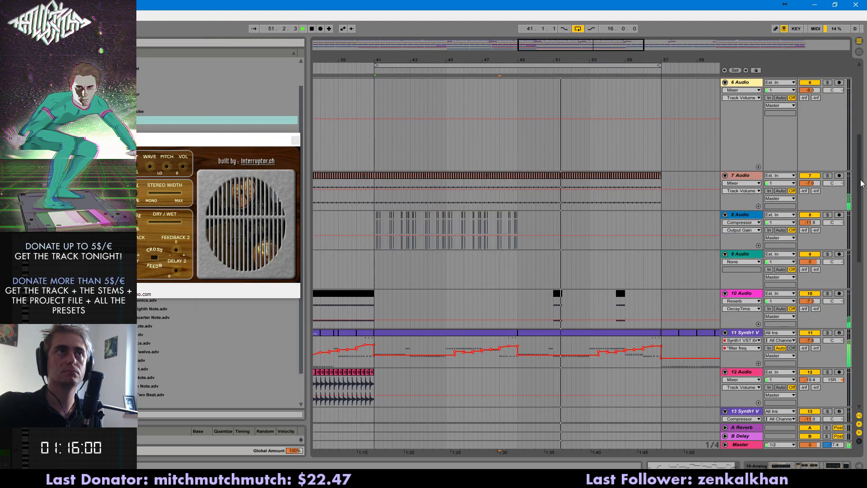
left_click_drag(517, 251, 375, 253)
key("ctrl+d")
- Copy the two 10 Audio fills from bars 49 to 56 into bars 41 to 48
left_click_drag(520, 330, 662, 328)
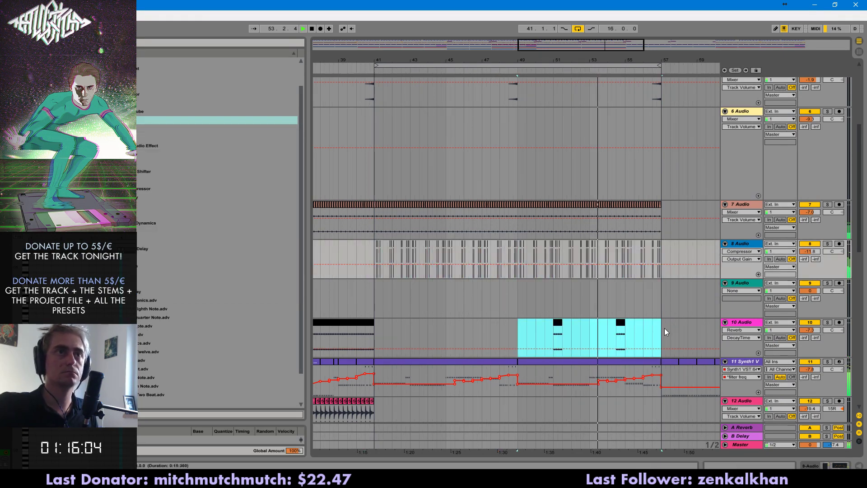
left_click(375, 334)
left_click_drag(376, 334, 666, 332)
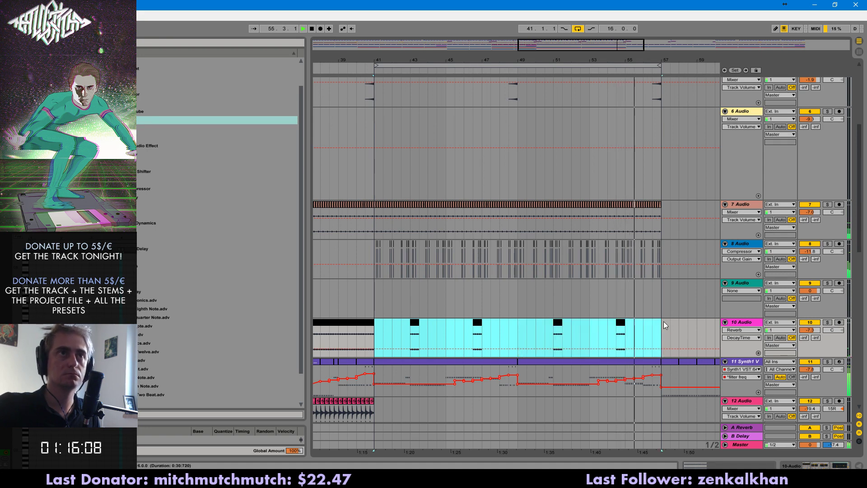
scroll(655, 321, "down", 3)
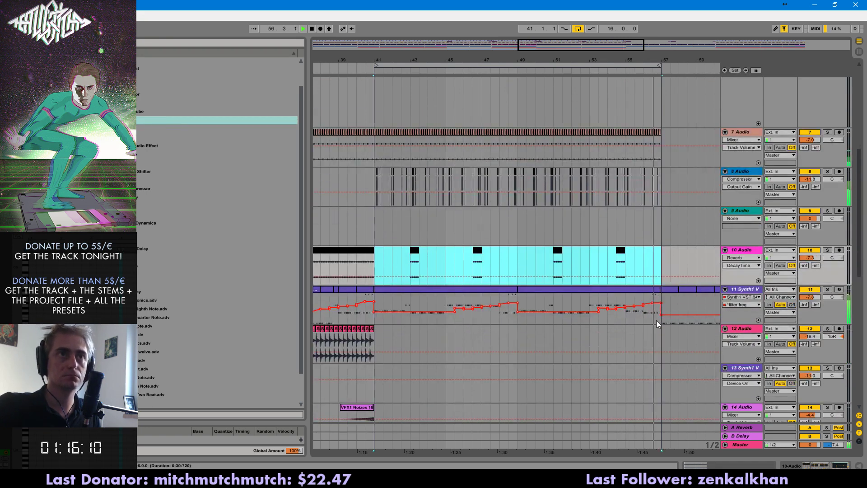
scroll(604, 330, "down", 6)
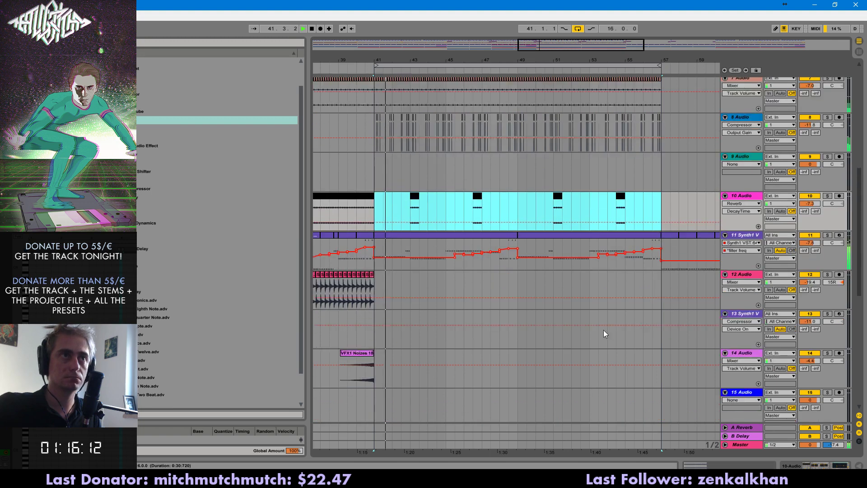
left_click(558, 154)
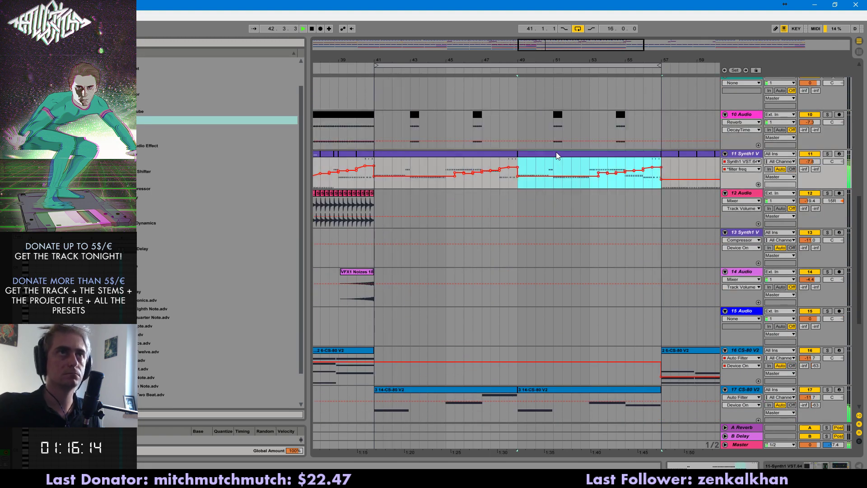
scroll(544, 202, "up", 4)
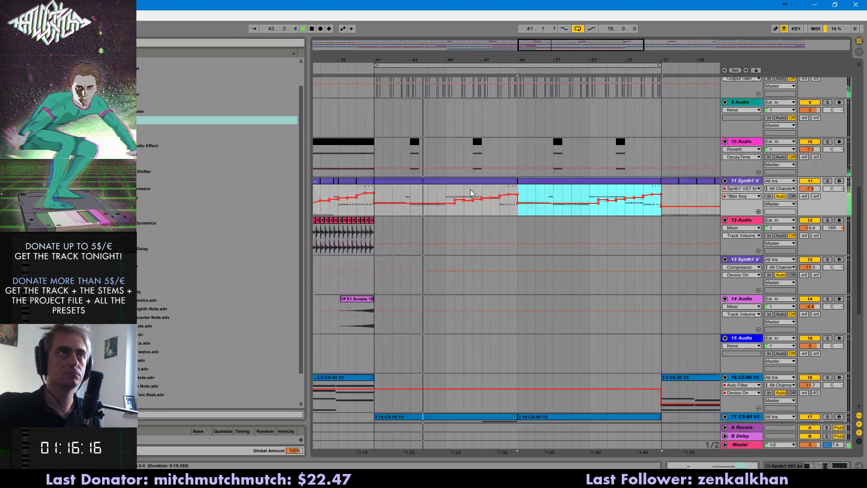
- Insert a new audio track below 2 Audio and paste a copy of the bar 41 hit from 2 Audio just before bar 42
left_click_drag(563, 48, 560, 90)
scroll(530, 197, "up", 2)
scroll(528, 193, "up", 9)
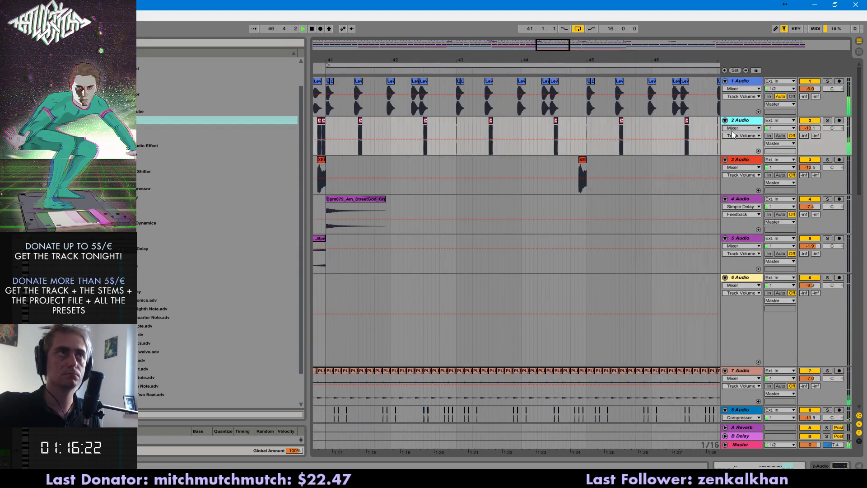
key("ctrl+t")
left_click(360, 152)
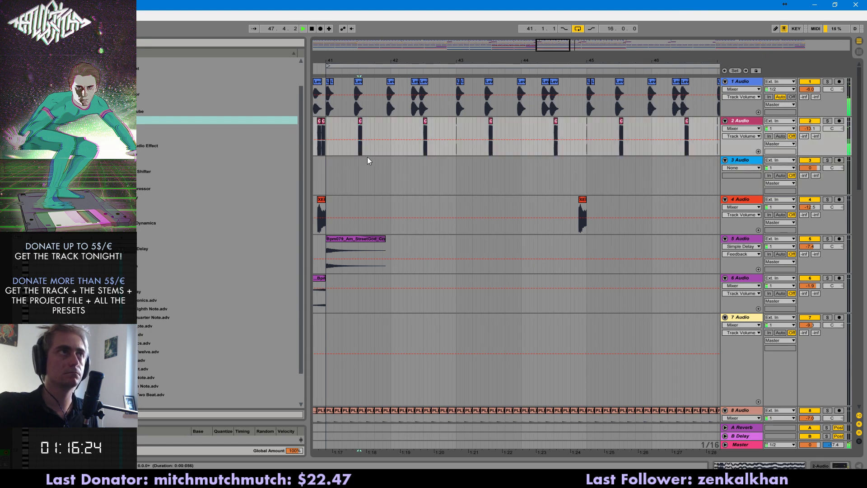
left_click(357, 175)
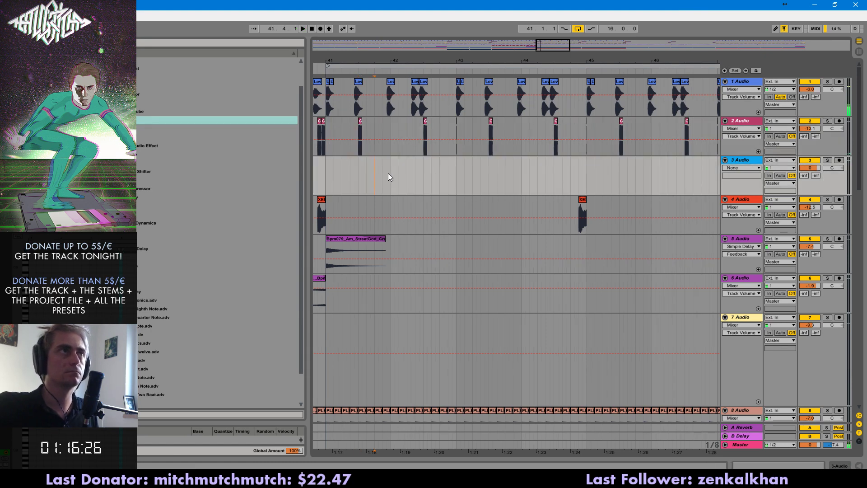
left_click(387, 179)
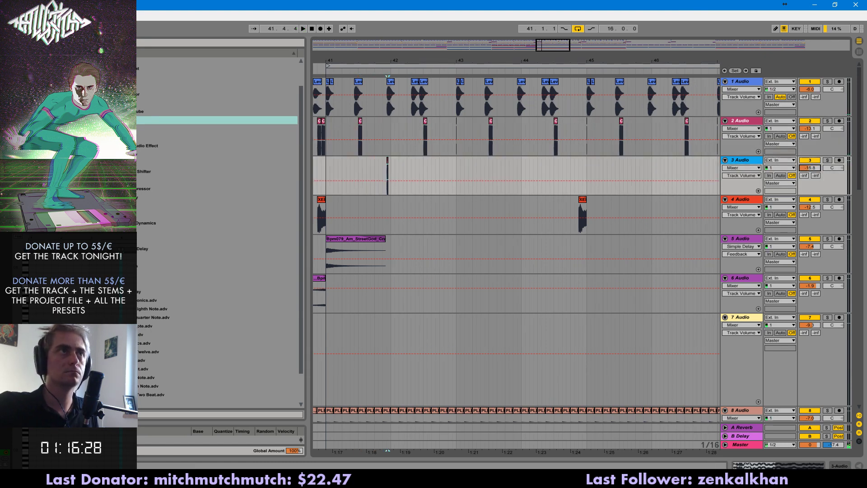
- Move the 3 Audio hit to just after the start of bar 42 and replay the passage
left_click_drag(384, 174, 396, 172)
key("ctrl+x")
left_click(390, 170)
key("ctrl+v")
key("space")
left_click(375, 171)
key("space")
key("space")
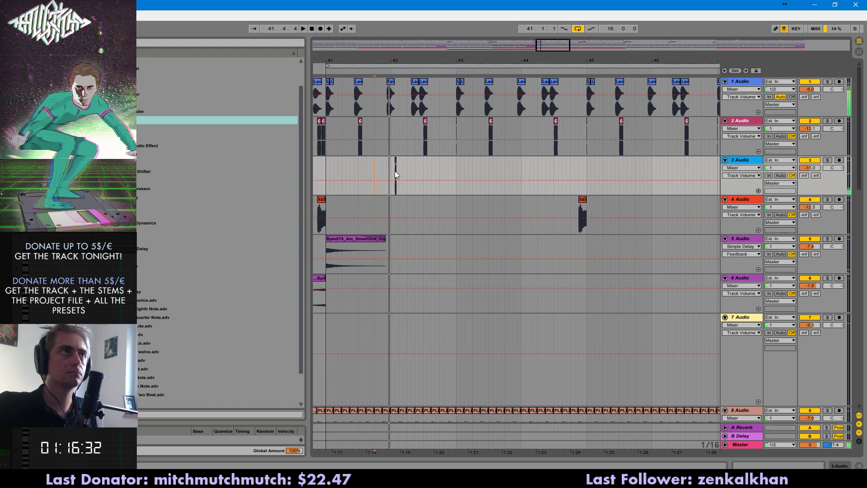
- Insert a new audio track below 9 Audio and search the sample library for "stick"
left_click(396, 175)
scroll(388, 360, "down", 8)
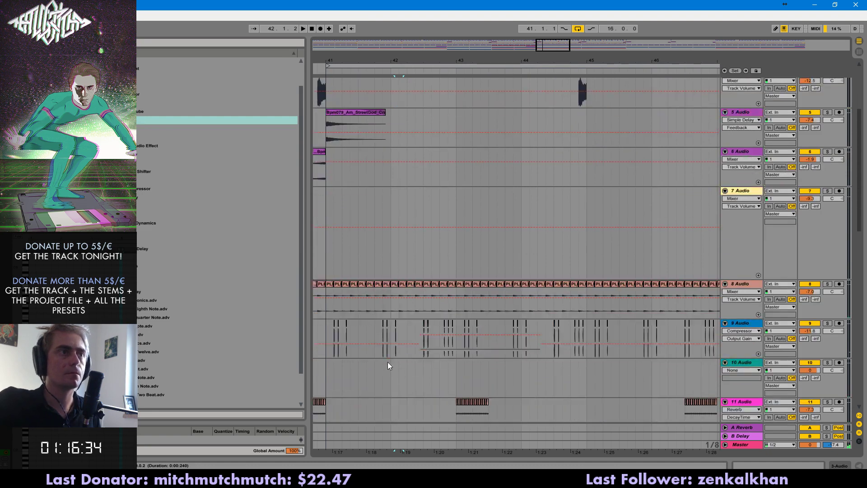
left_click(733, 272)
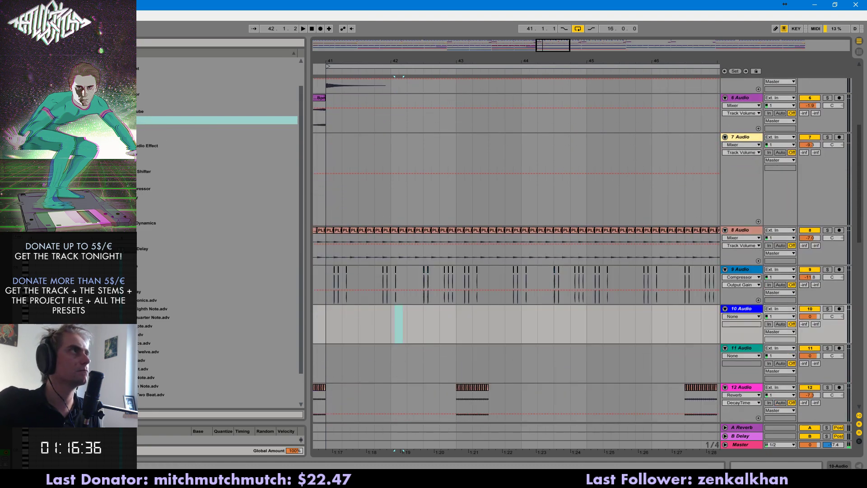
key("ctrl+t")
key("ctrl+f")
type("stick")
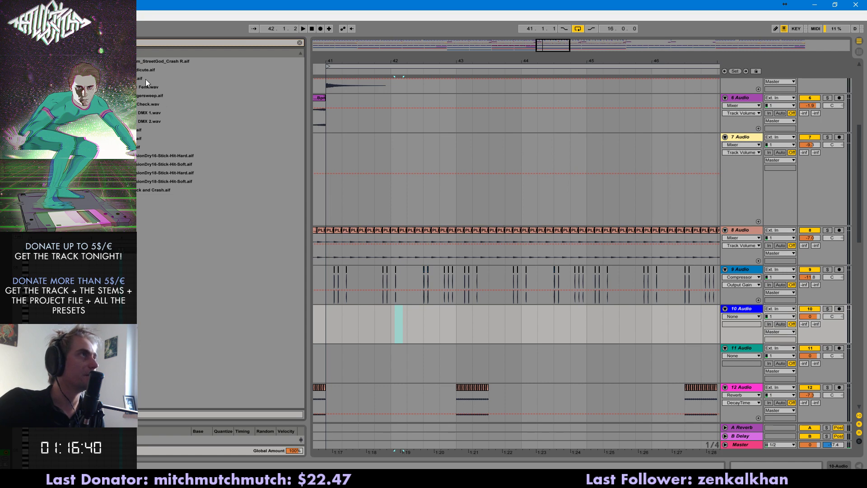
- Browse the crash samples and place Lev_Reverse_Crash_15 on the new 10 Audio track, starting late in bar 41
left_click(32, 130)
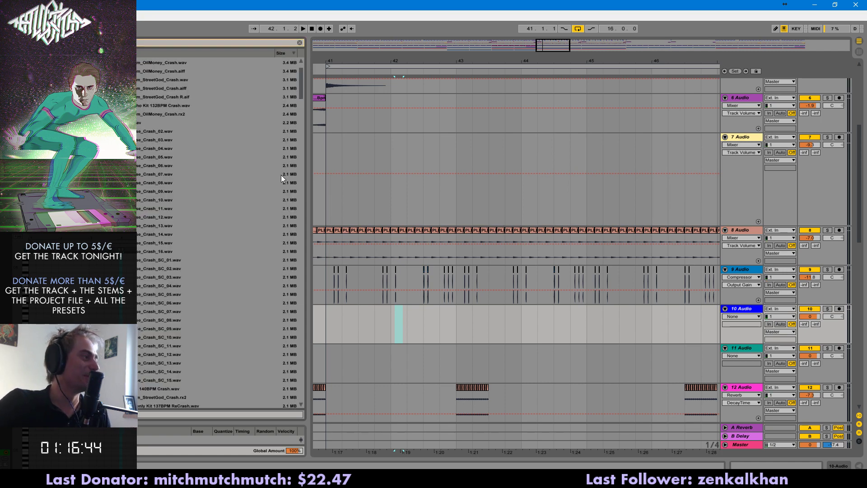
scroll(202, 233, "down", 3)
left_click_drag(140, 183, 370, 329)
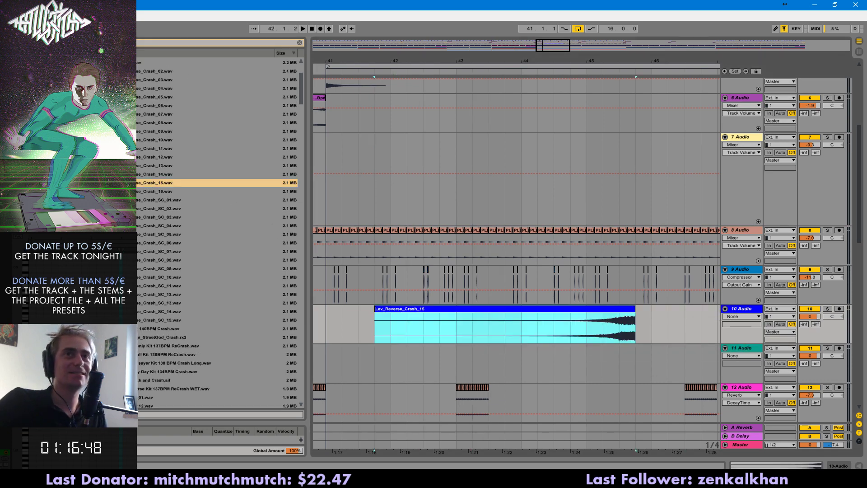
- Lower the 10 Audio volume, trim the reverse crash to its final quarter bar, and move it to just before bar 43
left_click_drag(812, 316, 812, 341)
left_click_drag(619, 323, 341, 336)
key("Delete")
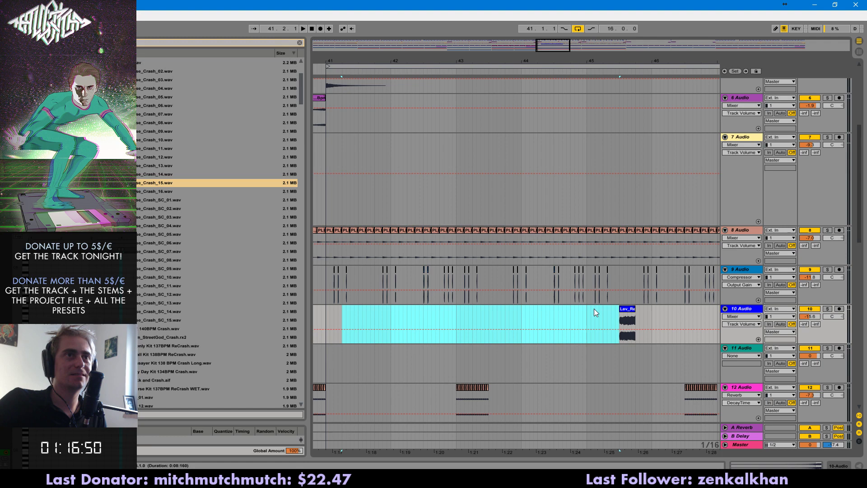
left_click(601, 312)
left_click_drag(628, 316, 447, 316)
- Set the 10 Audio volume to -19.2 dB, show its clip fades, and add a fade-in to the crash tail
left_click_drag(812, 317, 812, 322)
key("space")
left_click(741, 317)
left_click(734, 330)
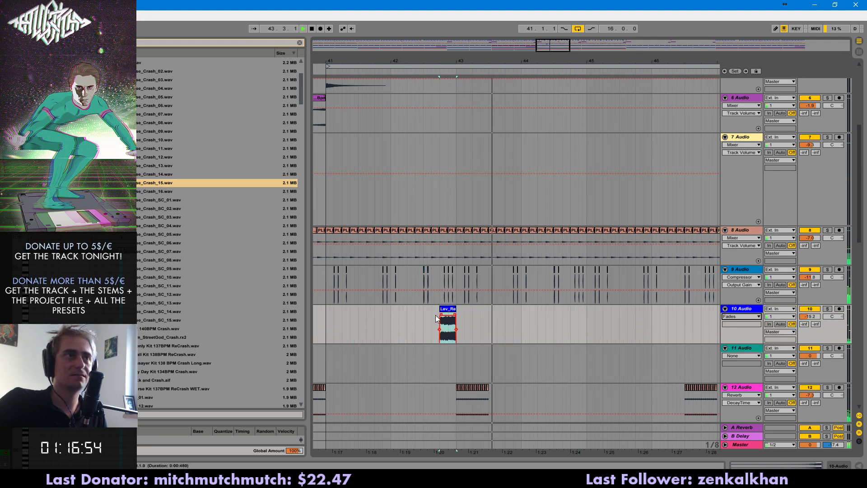
left_click_drag(439, 318, 455, 315)
- Move the short crash tail from before bar 43 to just before bar 45 and audition it
key("ctrl+2")
left_click(452, 309)
key("Delete")
key("minus")
key("minus")
key("ctrl+1")
key("ctrl+1")
key("ctrl+1")
key("ctrl+1")
key("ctrl+1")
left_click(518, 334)
key("ctrl+v")
key("Delete")
left_click(523, 335)
key("ctrl+v")
key("space")
key("space")
key("ctrl+2")
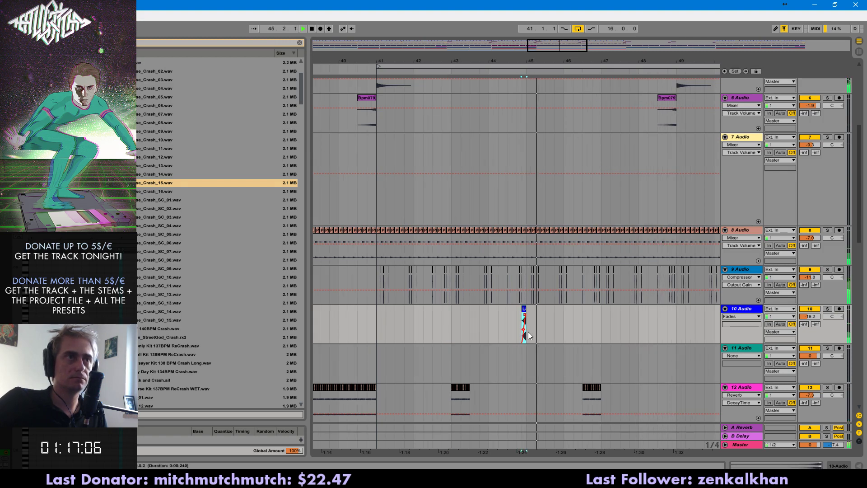
- Extend the start of the crash clip so it fills the last half bar before bar 45, and replay it
key("space")
key("space")
left_click(516, 324)
key("space")
key("space")
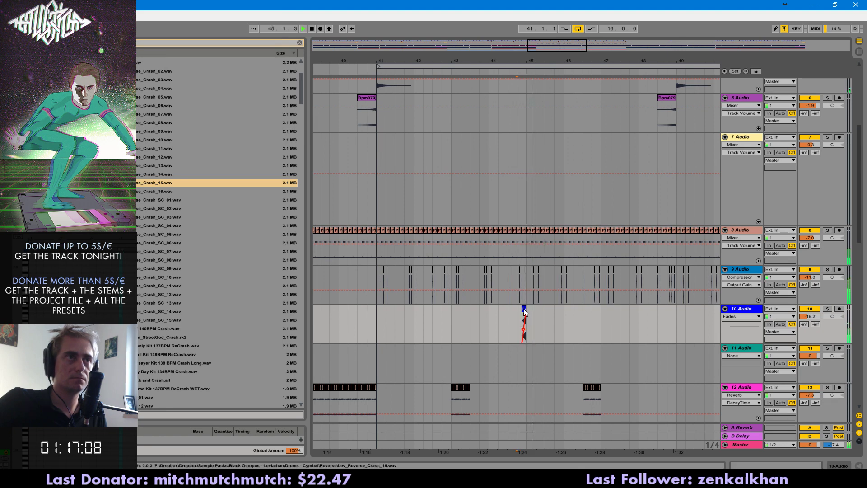
mouse_move(522, 310)
left_mouse_down()
mouse_move(507, 310)
mouse_move(525, 315)
left_mouse_up()
key("space")
key("space")
key("space")
key("space")
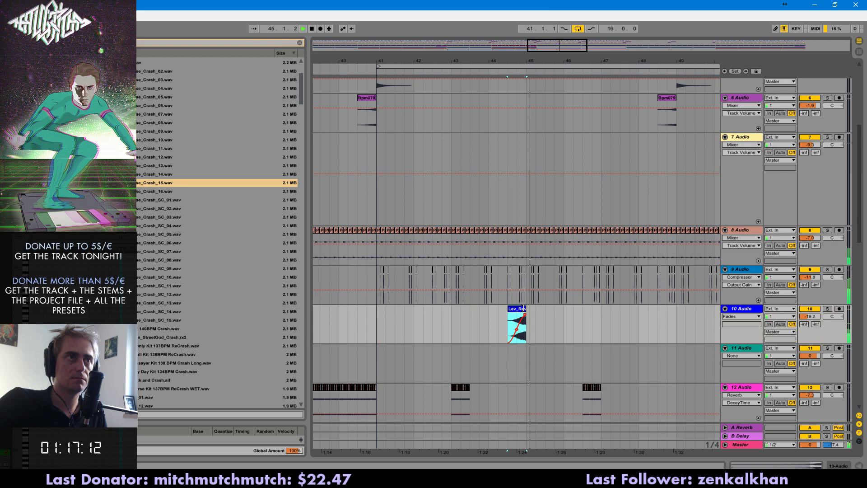
- Open the half-bar reverse crash clip and reduce its clip gain while replaying it
double_click(524, 309)
key("space")
key("space")
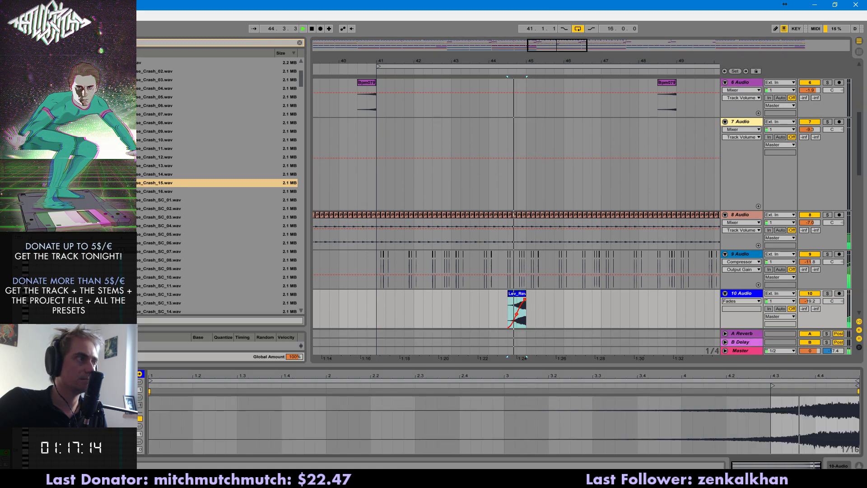
key("space")
key("space")
key("space")
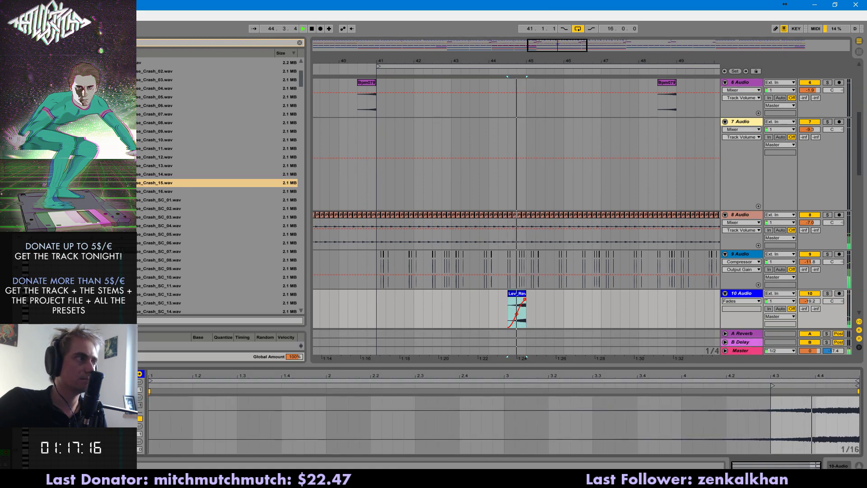
key("space")
key("space")
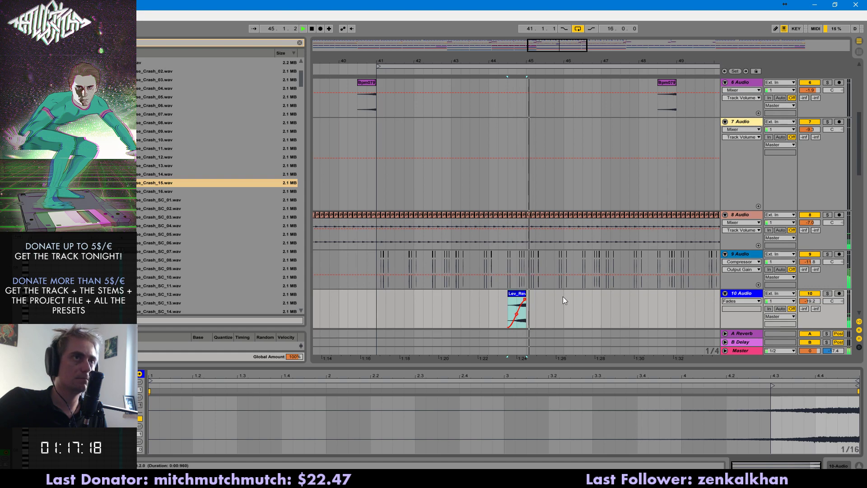
left_click(451, 305)
key("ctrl+v")
key("space")
key("space")
key("ctrl+z")
key("space")
- Paste the short reverse crash just before the third beat of bar 43 and audition it
key("ctrl+1")
left_click(466, 312)
key("ctrl+v")
key("space")
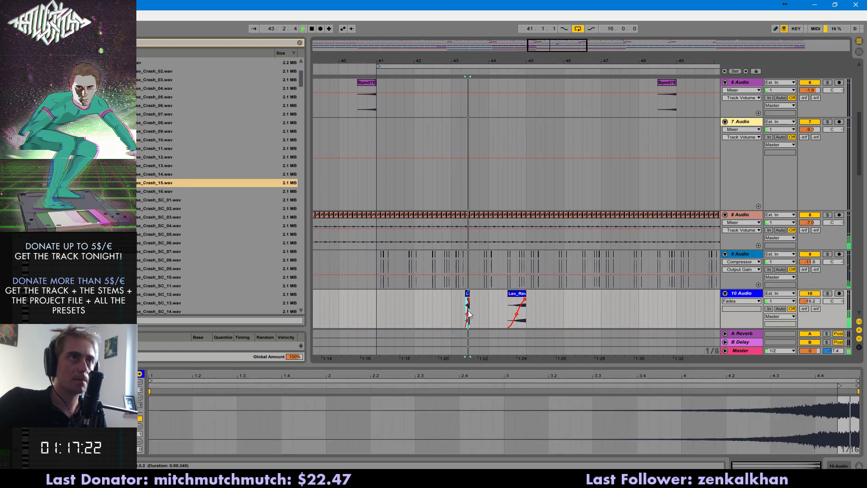
left_click(467, 294)
key("space")
key("space")
key("space")
key("Delete")
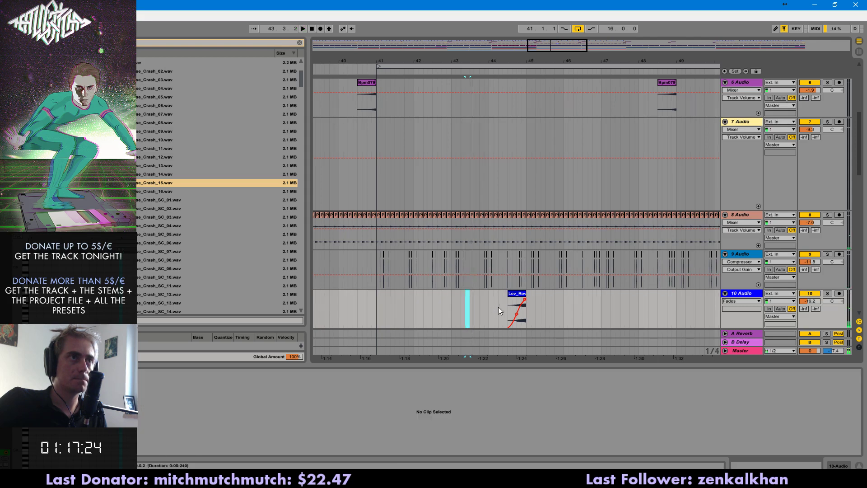
key("ctrl+z")
- Move the short crash out of bar 43, trying it in bar 41 and placing it before bar 42's third beat
key("ctrl+1")
left_click_drag(459, 308, 469, 309)
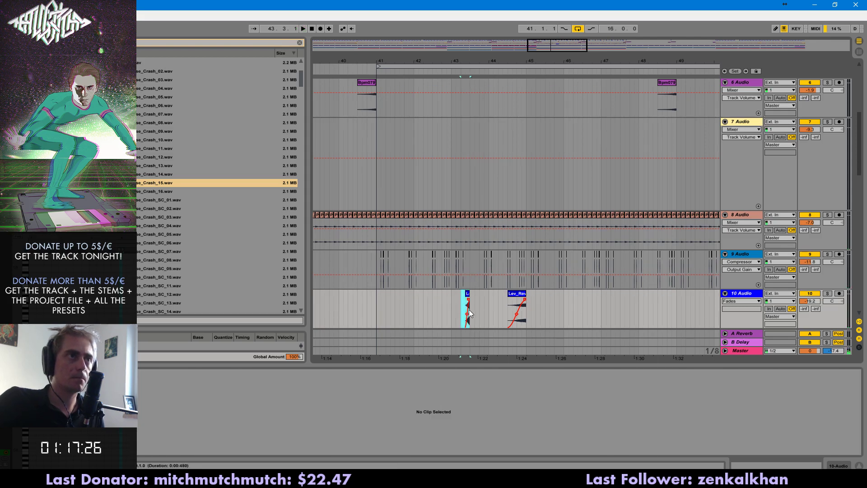
left_click(388, 310)
key("ctrl+v")
key("space")
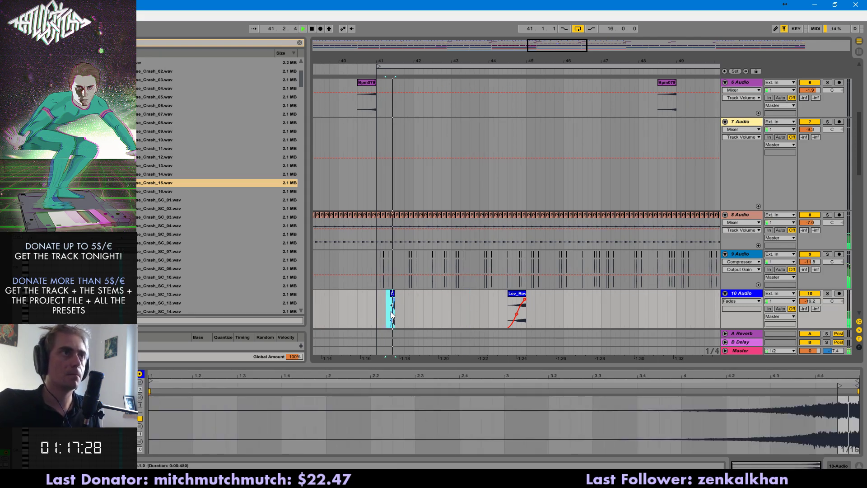
key("Delete")
left_click(425, 309)
key("ctrl+v")
key("ctrl+1")
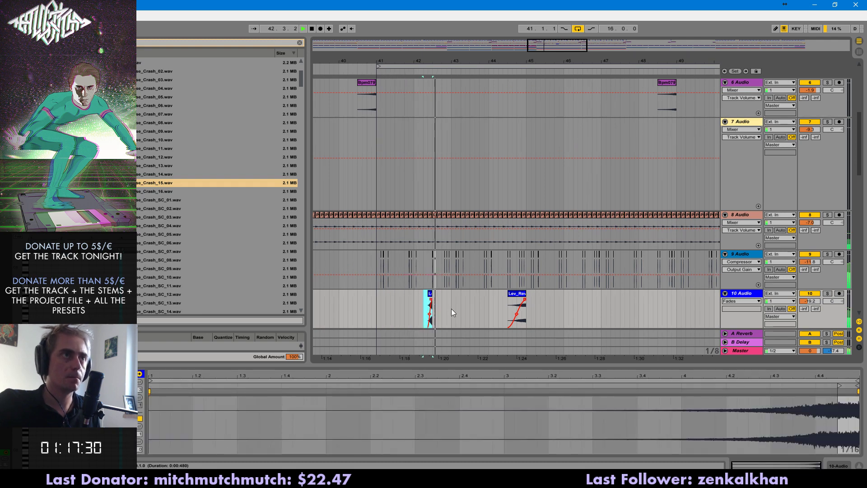
- Duplicate the 10 Audio crashes of bars 41 to 44 repeatedly through bar 52
left_click_drag(529, 307, 373, 313)
key("ctrl+d")
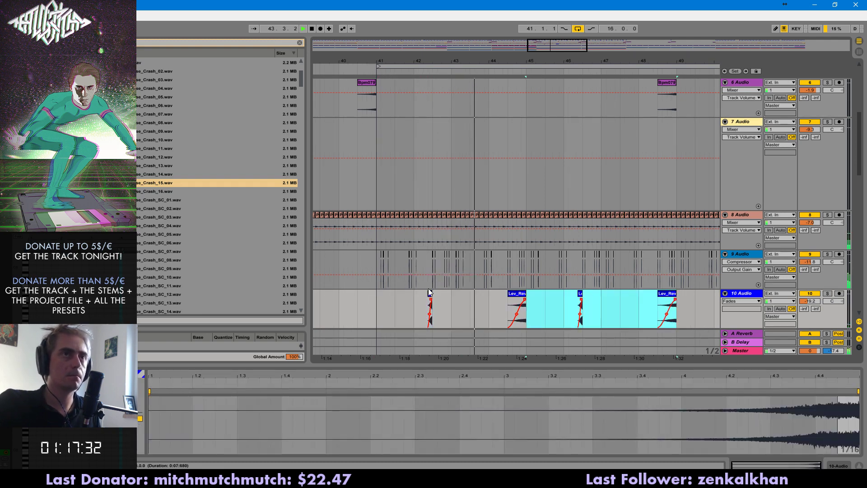
key("ctrl+d")
key("ctrl+d")
left_click_drag(625, 49, 582, 32)
scroll(597, 215, "down", 3)
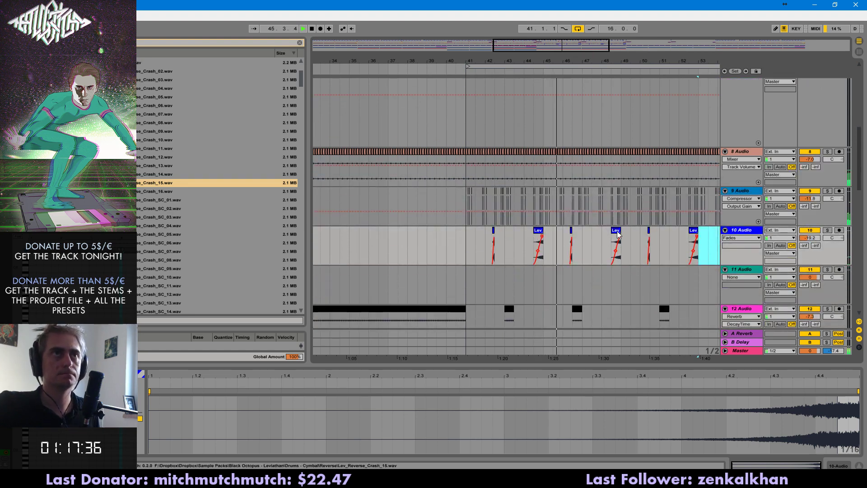
- Check the copied crashes and duplicate the 10 Audio pattern of bars 41 to 48 into bars 49 to 56
scroll(585, 246, "down", 4)
scroll(574, 207, "up", 1)
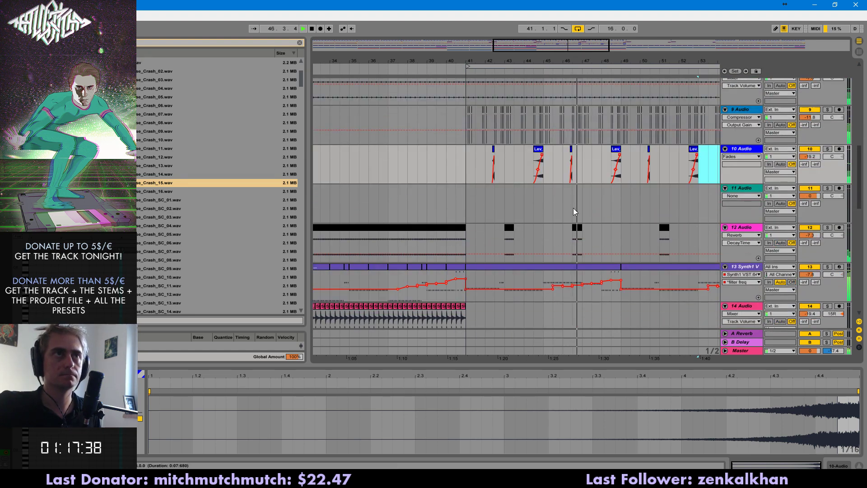
left_click(572, 148)
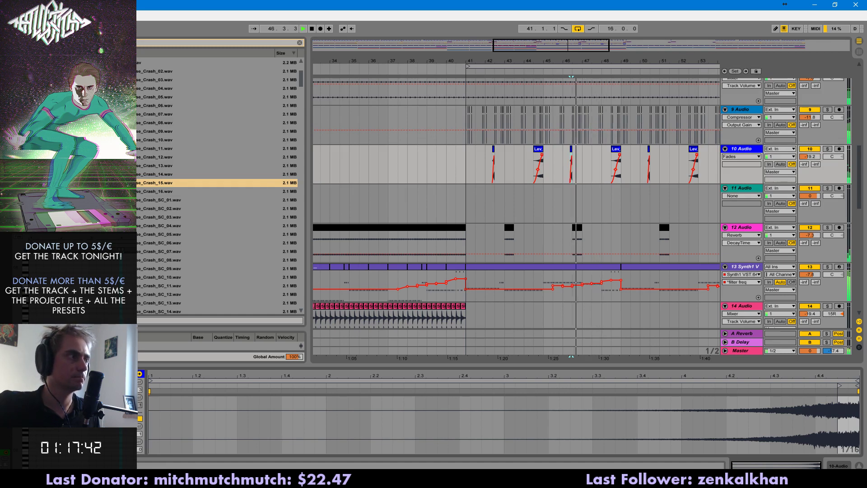
left_click(614, 178)
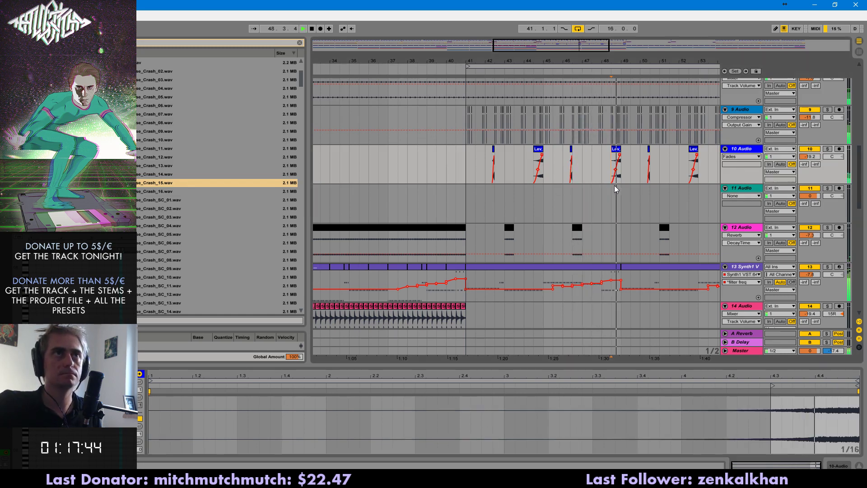
left_click_drag(559, 180, 464, 170)
key("ctrl+d")
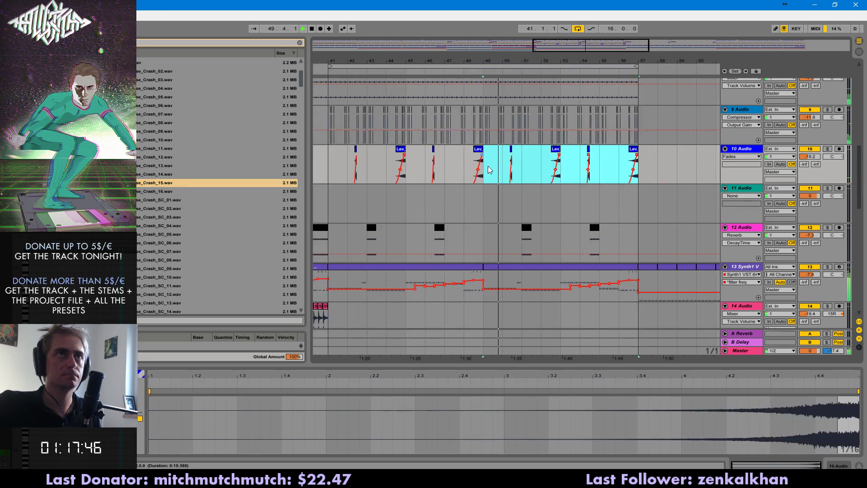
- Reshape the 13 Synth1 filter frequency automation in bars 49 to 56, dipping near bar 53 and rising towards bar 57
left_click(484, 290)
left_click_drag(484, 290, 631, 280)
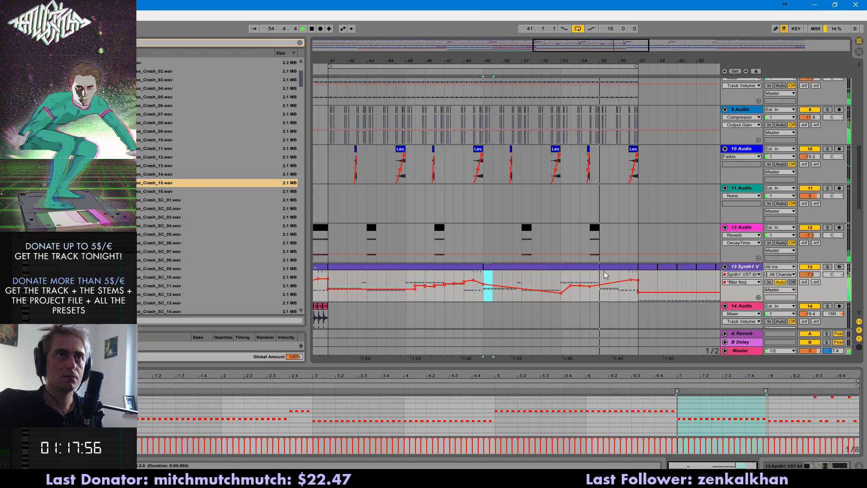
left_click(542, 267)
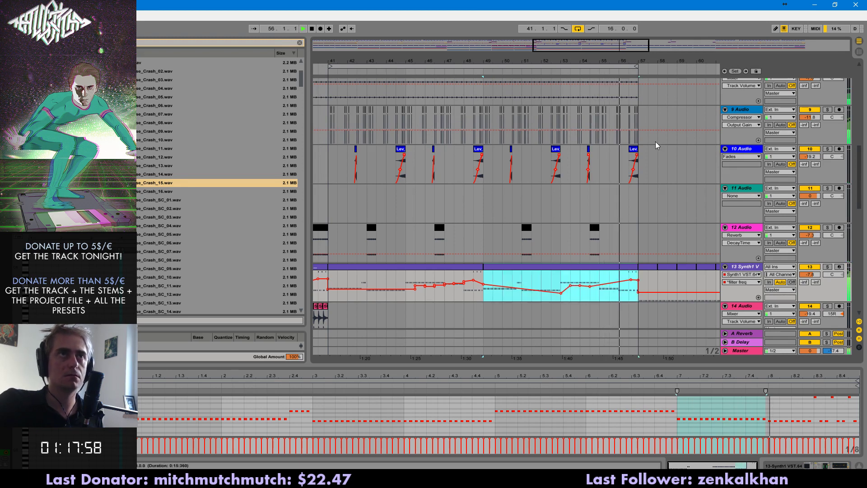
- Turn off arrangement looping and review the tracks following bar 57 during playback
left_click(577, 29)
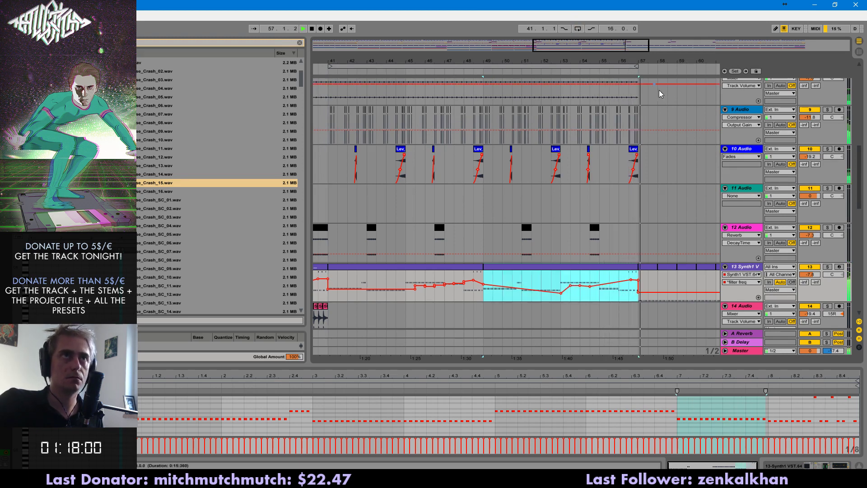
left_click_drag(619, 45, 691, 19)
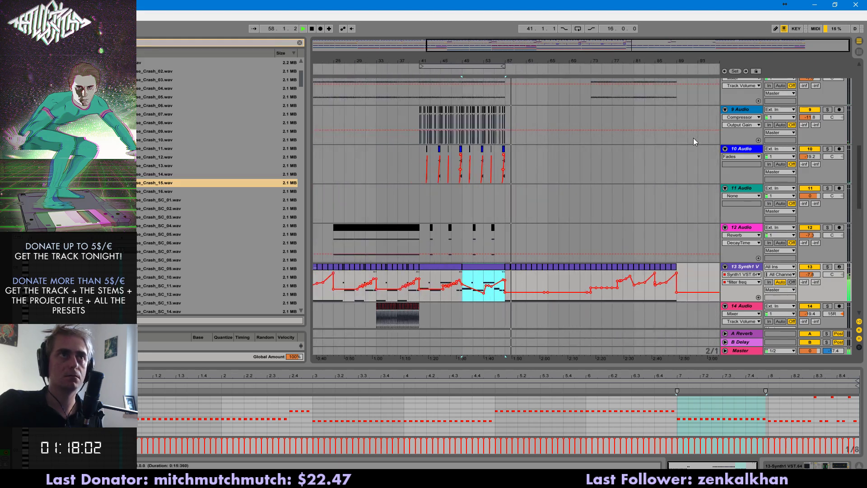
scroll(564, 175, "down", 2)
scroll(563, 178, "down", 8)
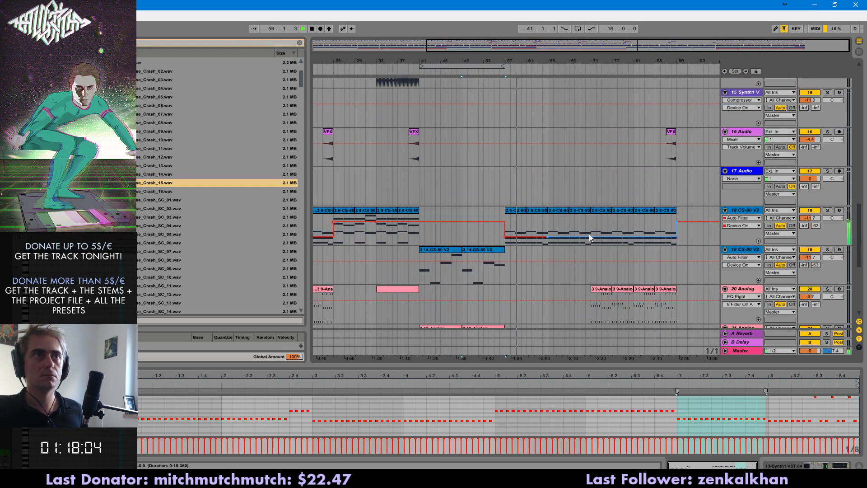
scroll(590, 267, "up", 10)
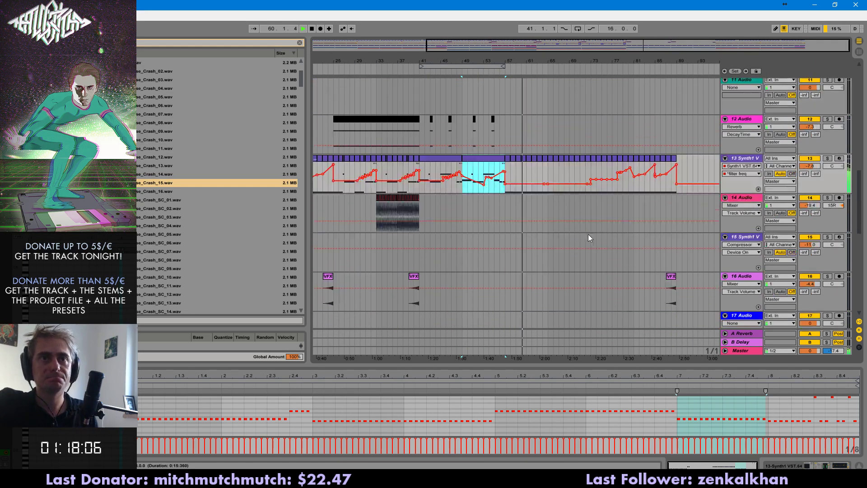
scroll(587, 220, "up", 2)
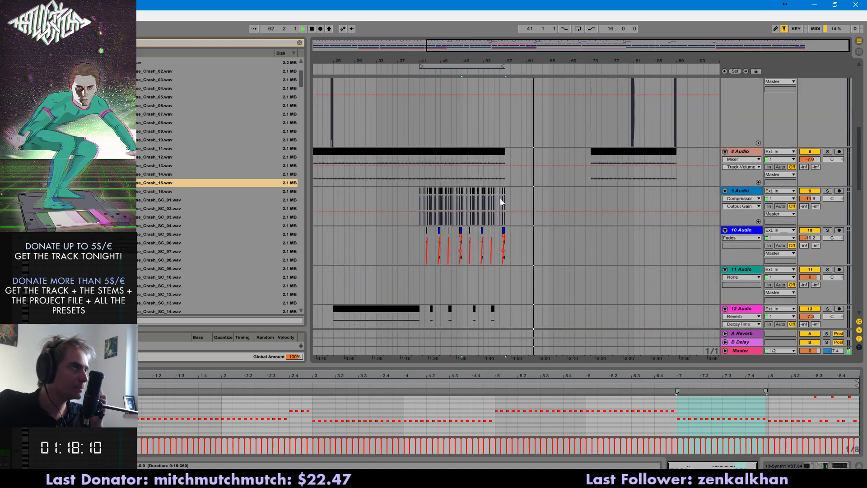
- Draw Song Tempo automation on the Master rising from about bar 63 to about 146.7 BPM near bar 70, held past bar 73
left_click(726, 351)
scroll(556, 289, "down", 2)
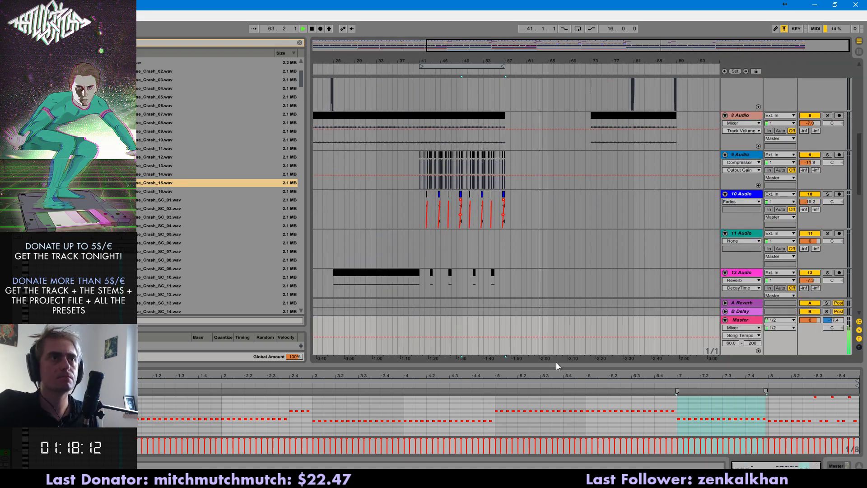
left_click(537, 337)
left_click_drag(546, 337, 546, 336)
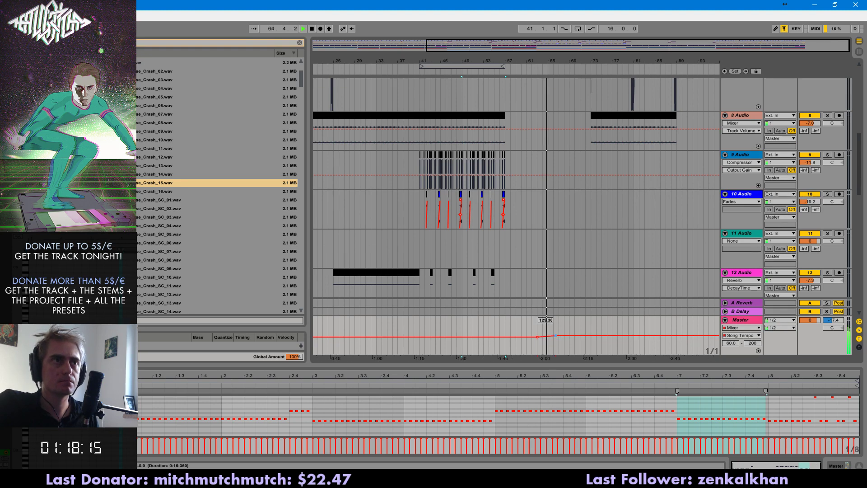
scroll(570, 338, "down", 10)
left_click_drag(570, 336, 573, 331)
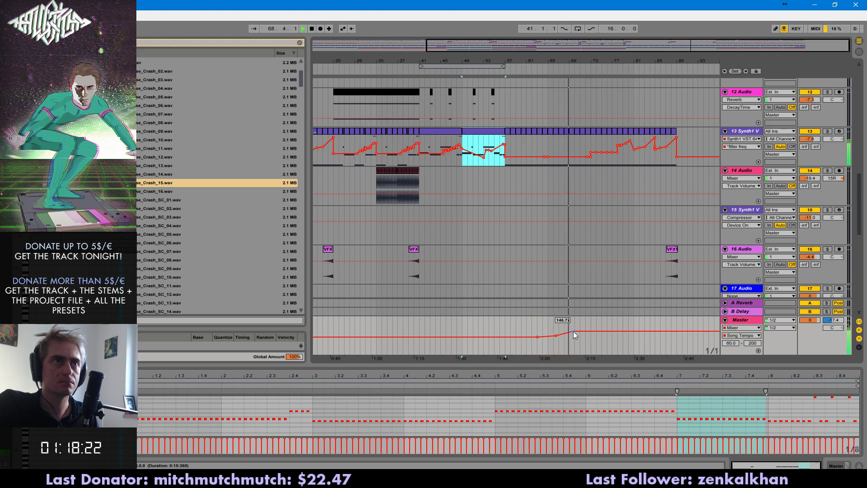
left_click(583, 331)
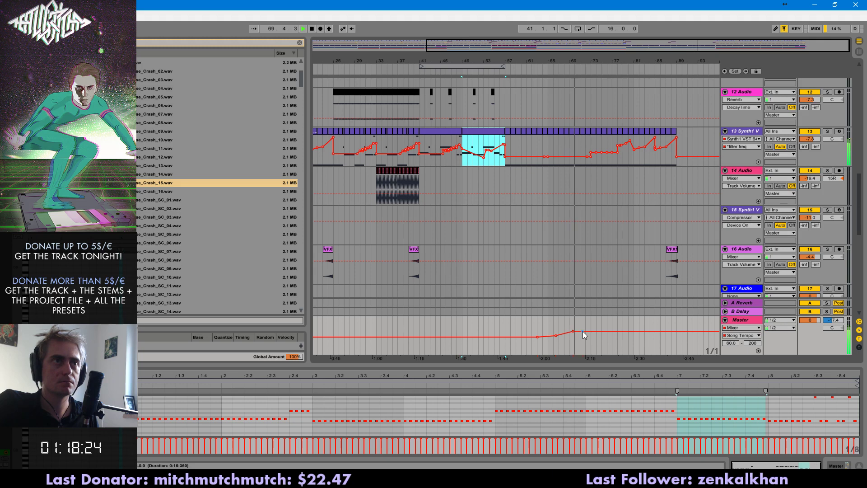
left_click_drag(590, 332, 593, 332)
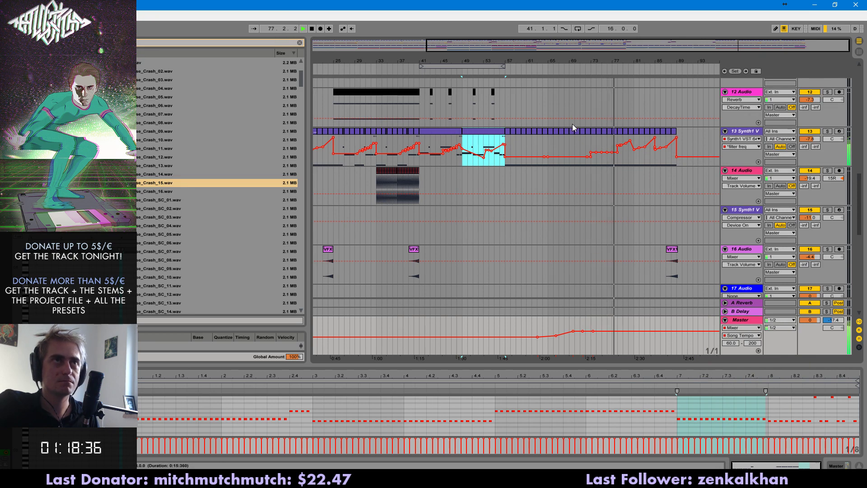
- Stop playback, bring the whole arrangement into view and restart playback from bar 1
key("space")
left_click_drag(487, 49, 487, 23)
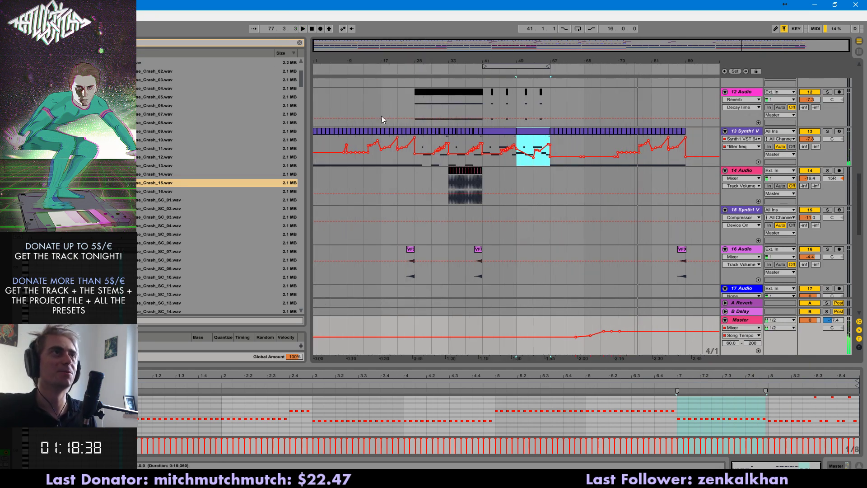
left_click(324, 136)
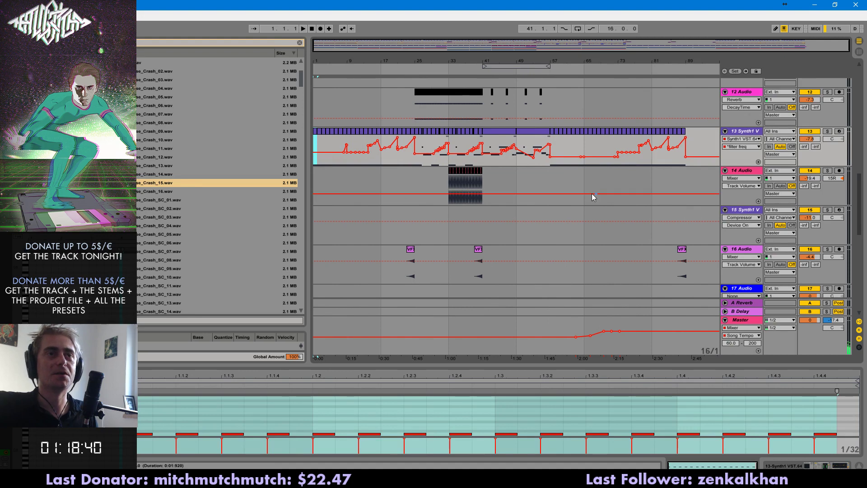
key("space")
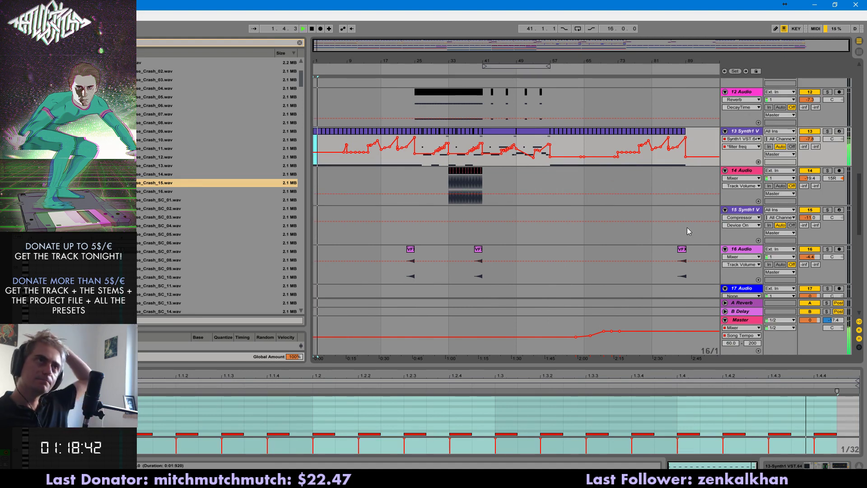
- Raise the high-cut frequency of 2 Audio's EQ Eight slightly
left_click_drag(861, 187, 861, 131)
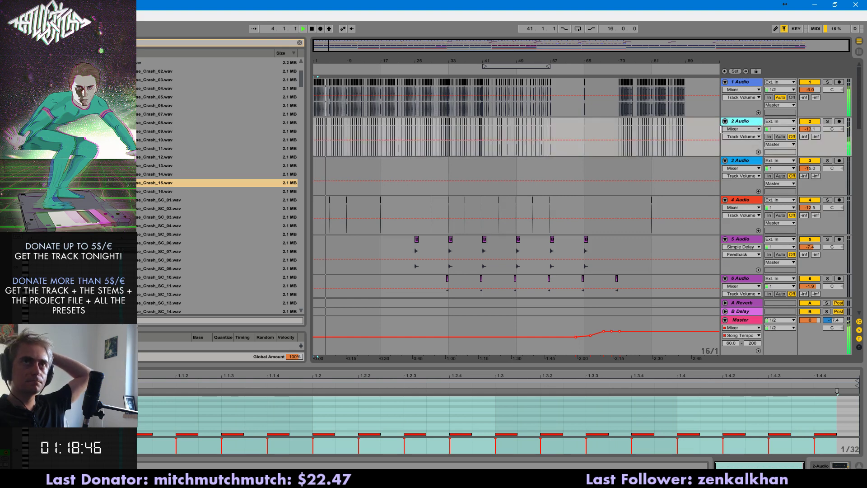
left_click(759, 126)
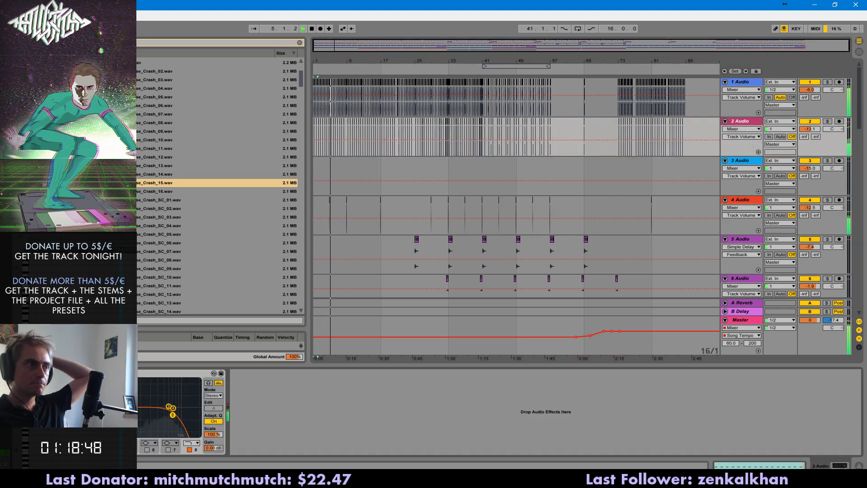
left_click_drag(173, 414, 175, 415)
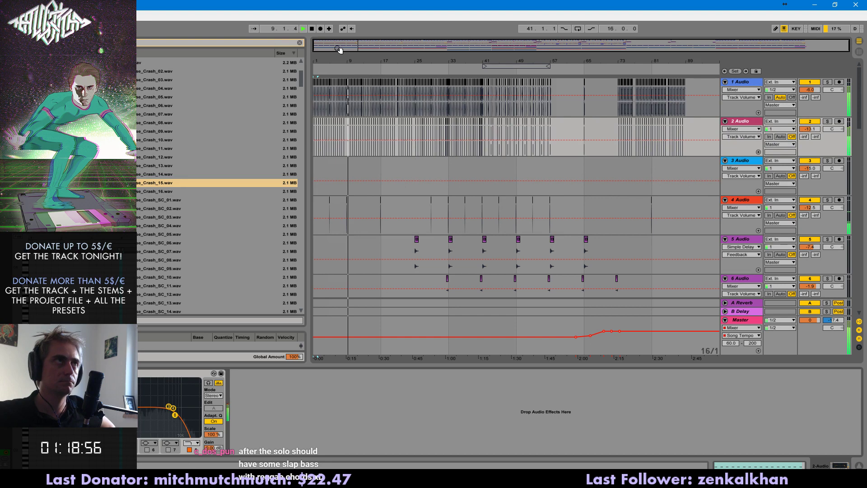
- Set 7 Audio's volume to -11.6 dB and give its EQ Eight a high cut plus a -2.11 dB dip at 5.01 kHz
left_click_drag(360, 46, 373, 90)
scroll(484, 213, "down", 7)
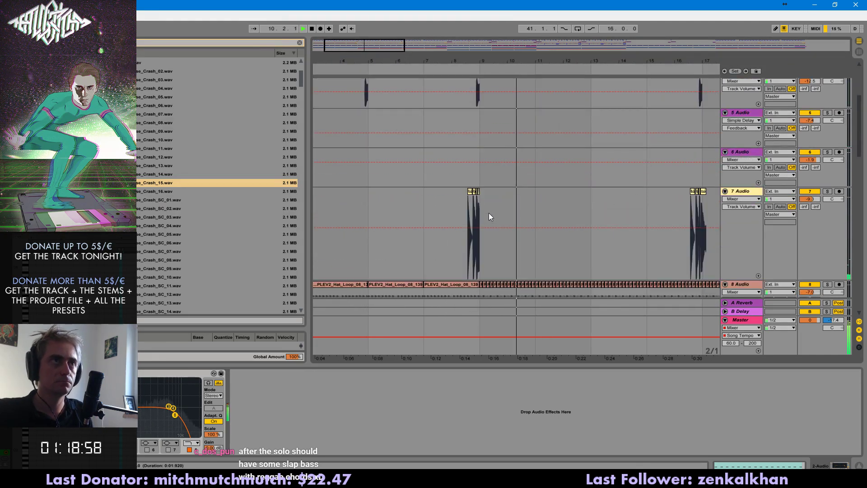
left_click_drag(815, 201, 814, 208)
left_click(748, 235)
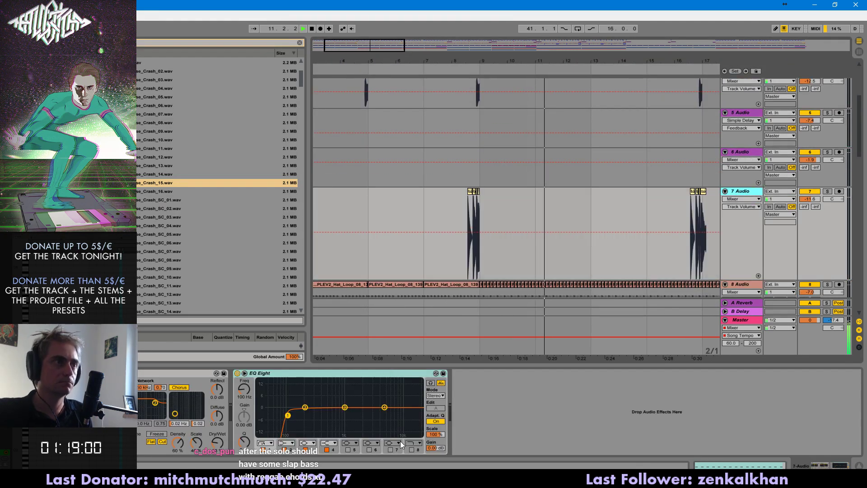
left_click(411, 450)
left_click(411, 450)
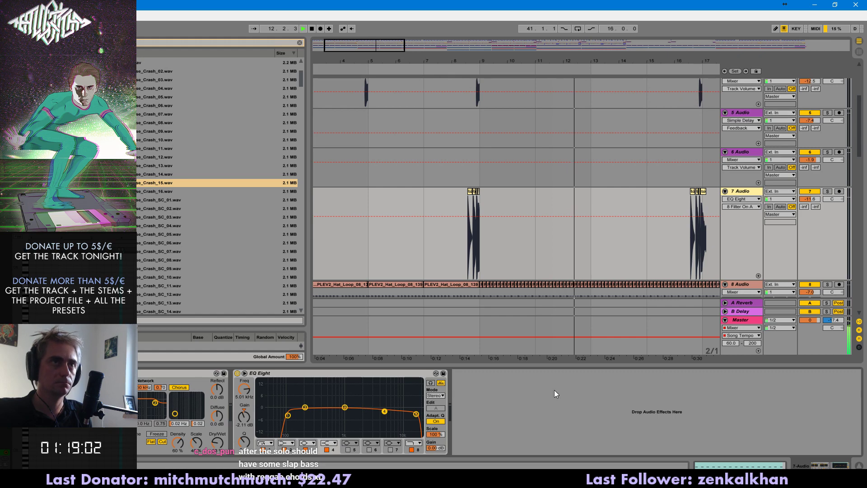
left_click_drag(829, 364, 828, 457)
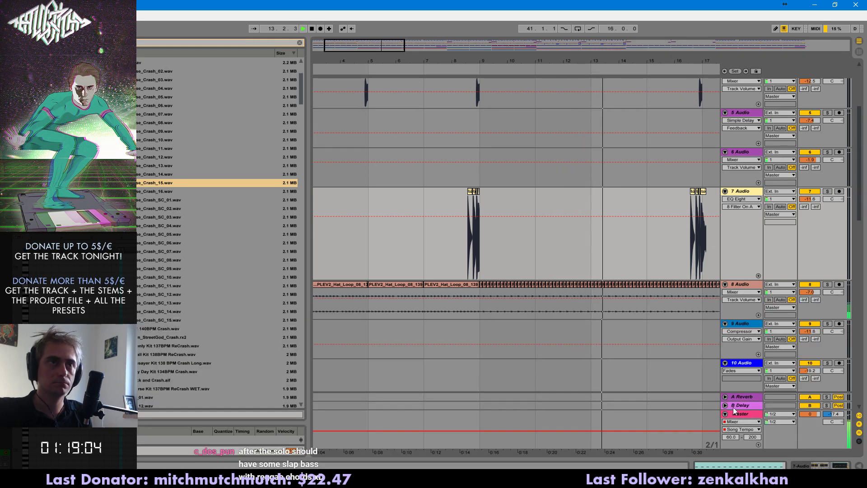
- Copy the 5 Audio clip at bar 25 to bar 9
left_click_drag(376, 46, 377, 23)
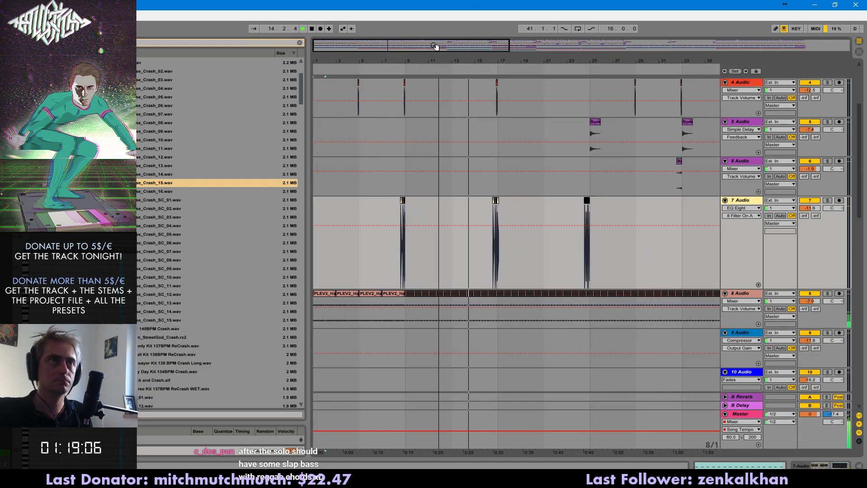
left_click_drag(861, 168, 863, 82)
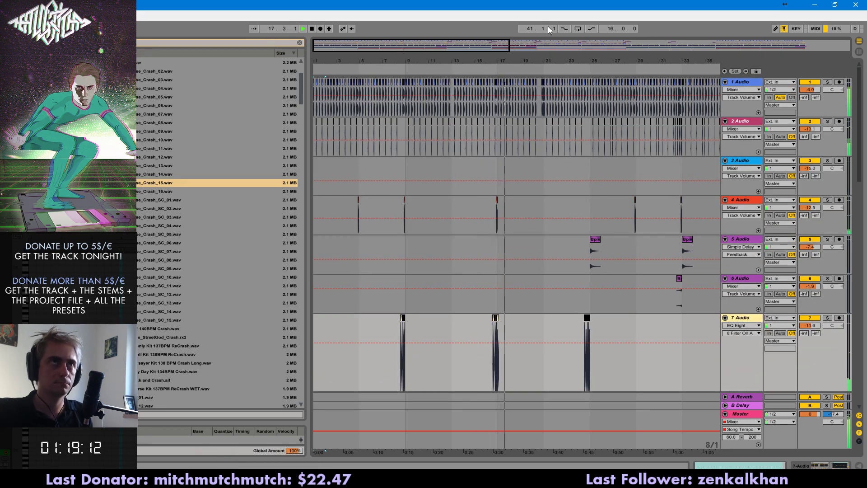
left_click_drag(509, 46, 581, 46)
left_click(516, 254)
key("ctrl+c")
left_click(383, 247)
key("ctrl+v")
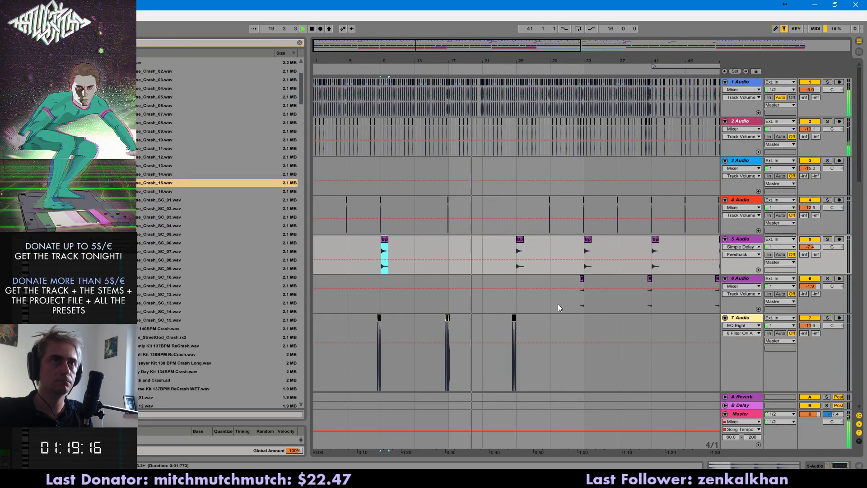
- Copy the 6 Audio clip leading into bar 33, with the four bars before it, so it leads into bar 25
left_click_drag(558, 304, 566, 306)
key("ctrl+c")
left_click(482, 302)
key("ctrl+v")
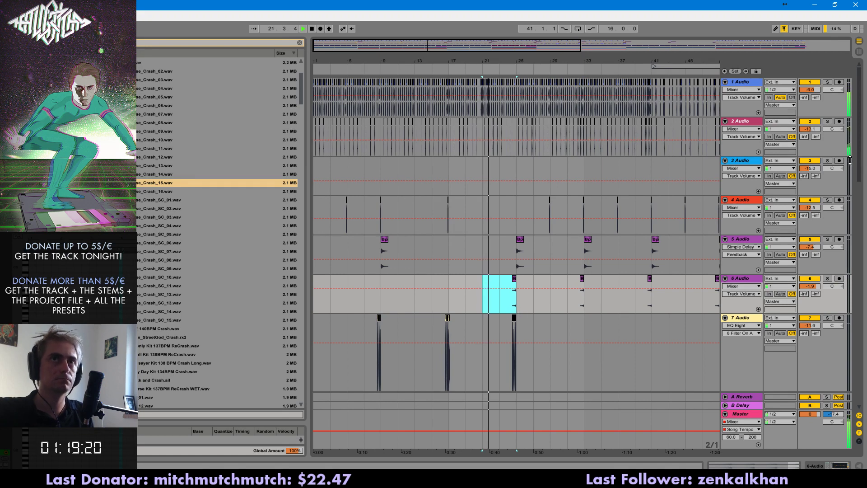
- Set 16 Audio's volume to -3.8 dB
left_click_drag(859, 155, 864, 314)
left_click_drag(810, 245, 816, 241)
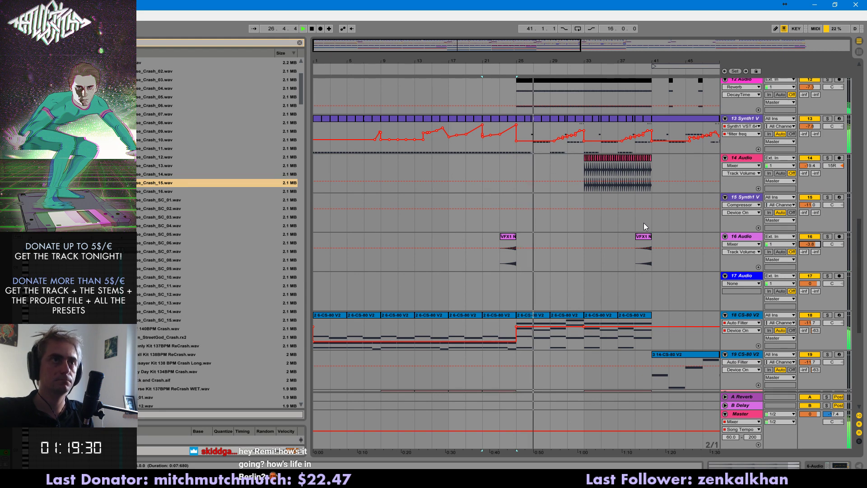
- Delete the two empty audio tracks, 24 Audio and 25 Audio, below 23 Serum
scroll(627, 260, "down", 5)
scroll(627, 281, "down", 2)
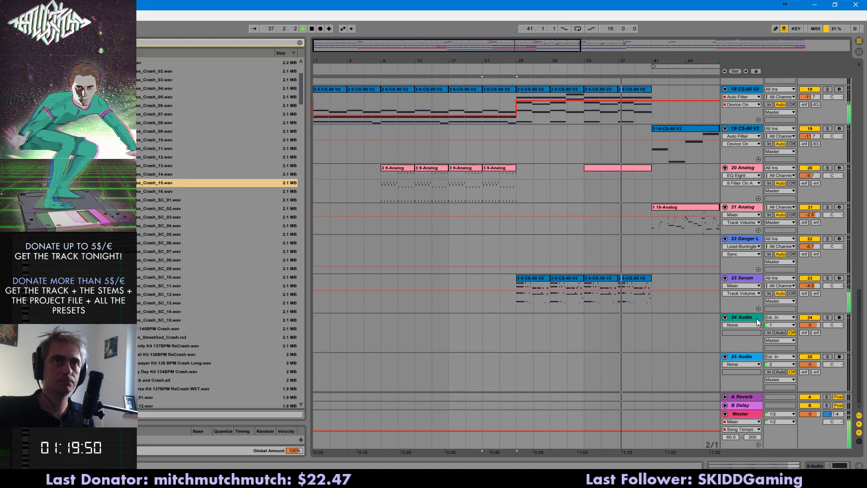
left_click_drag(486, 43, 486, 22)
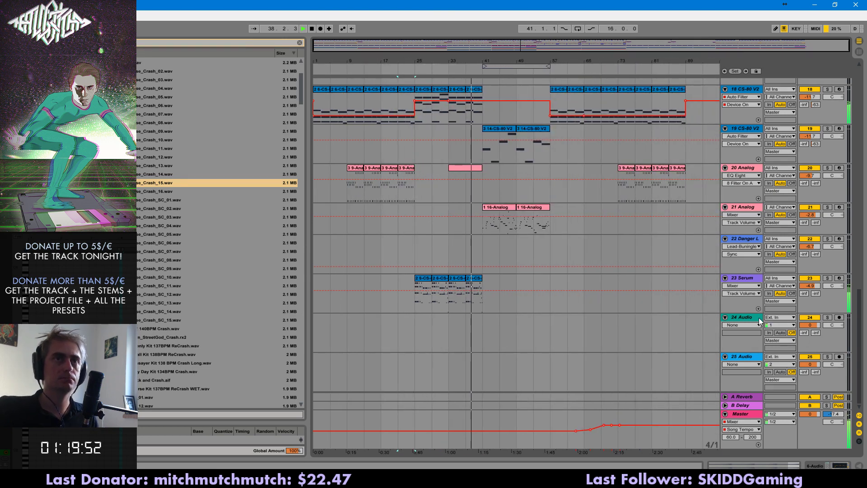
left_click(747, 316)
scroll(745, 316, "up", 1)
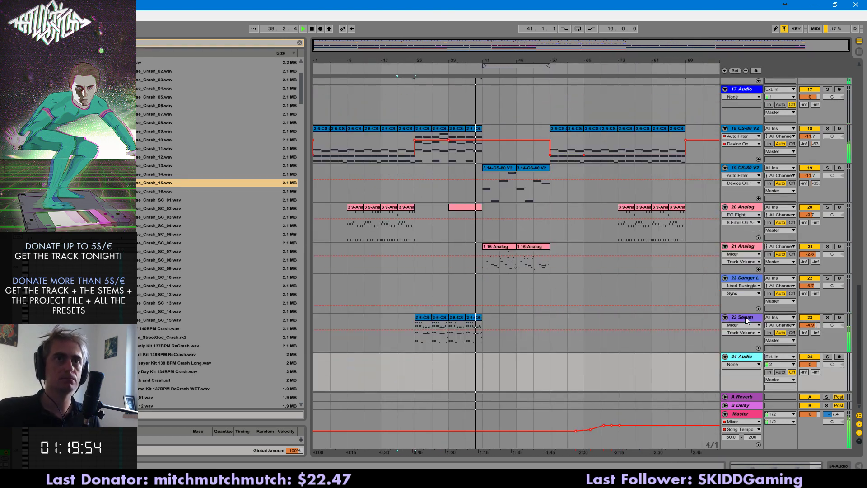
left_click(745, 317)
scroll(746, 316, "up", 1)
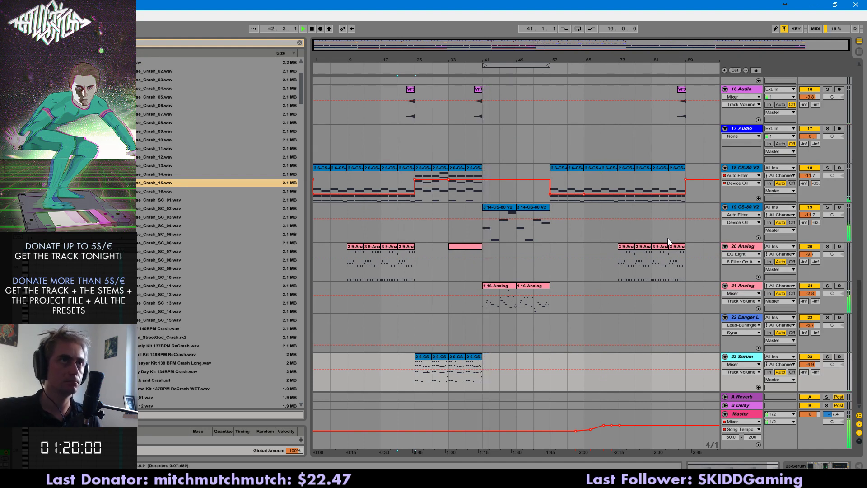
- Flatten the 13 Synth1 filter frequency automation across bars 41 to 49
scroll(678, 250, "up", 2)
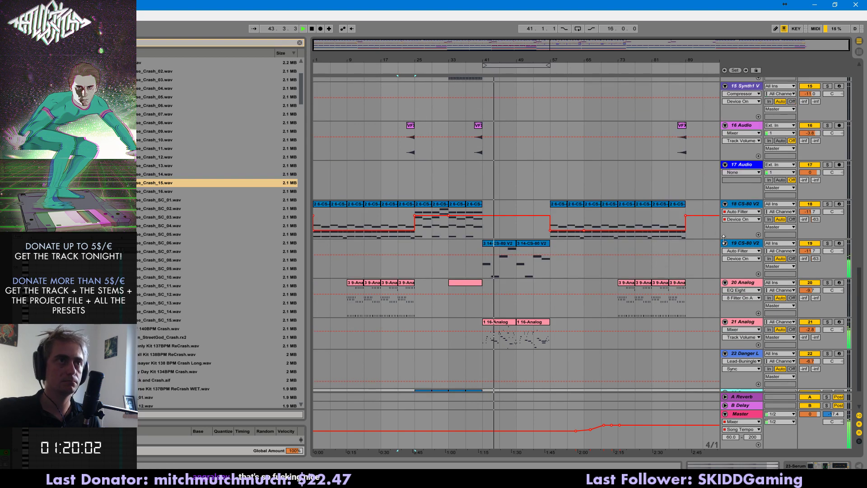
scroll(684, 251, "up", 4)
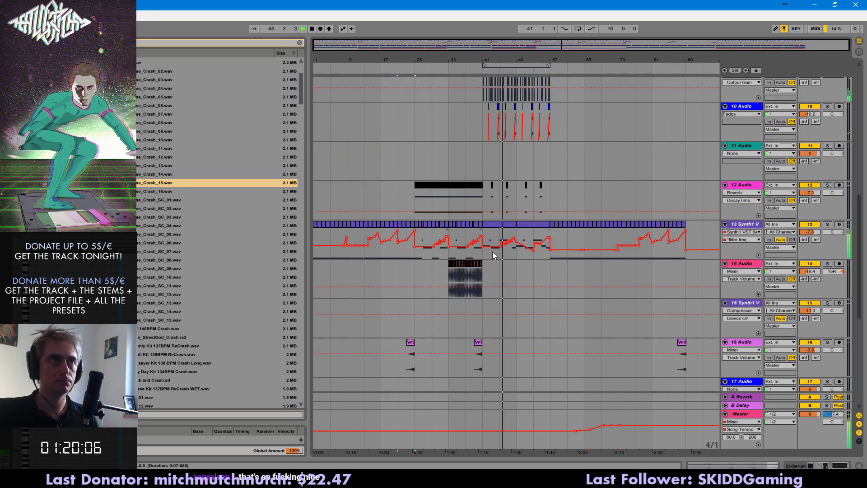
left_click(487, 225)
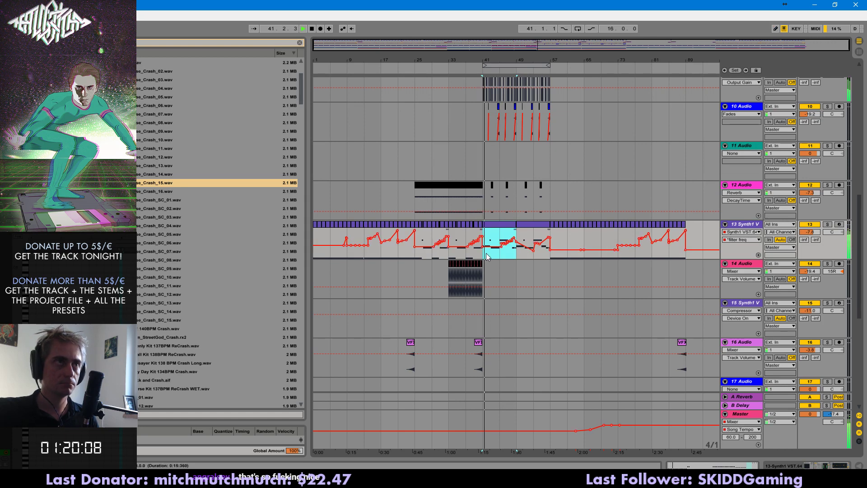
left_click_drag(487, 251, 514, 252)
- Consolidate the two 19 CS-80 V2 clips of bars 41 to 57 into one clip and open its notes
scroll(592, 295, "down", 10)
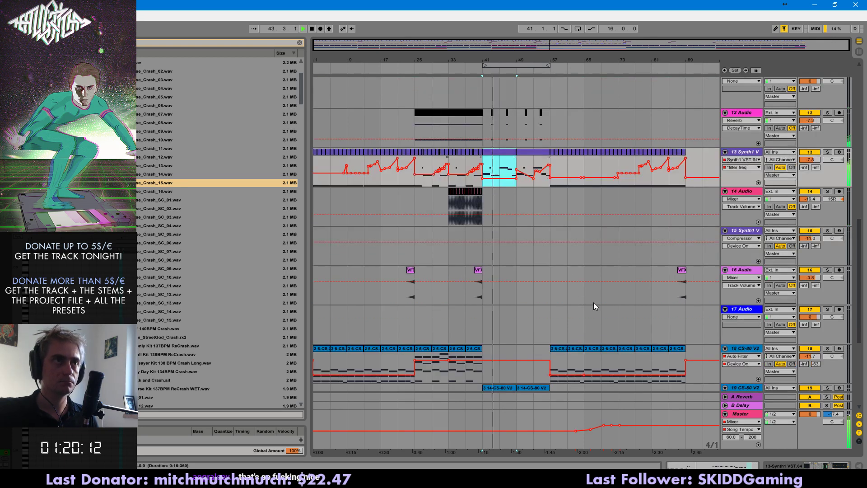
left_click(743, 270)
double_click(743, 270)
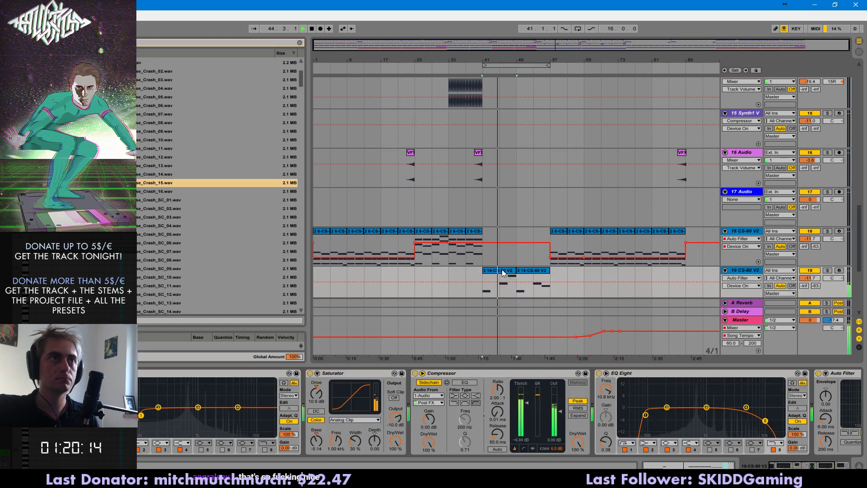
left_click(503, 270)
left_click(534, 271, "shift")
key("ctrl+j")
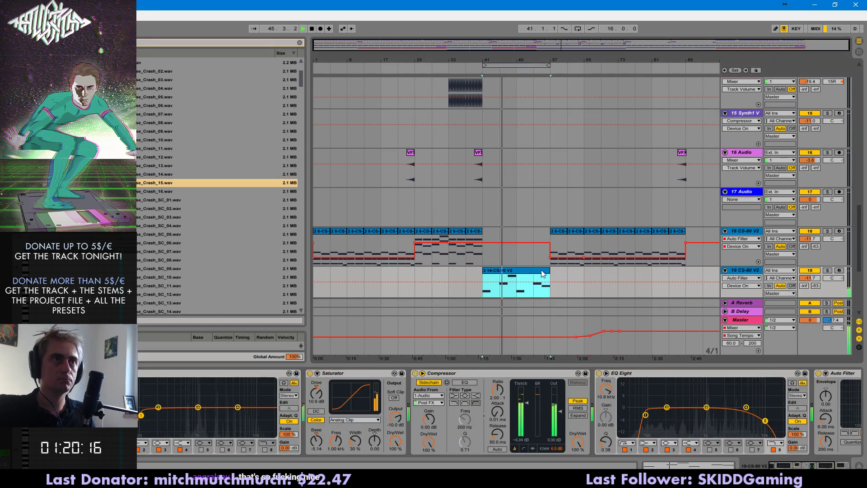
double_click(535, 277)
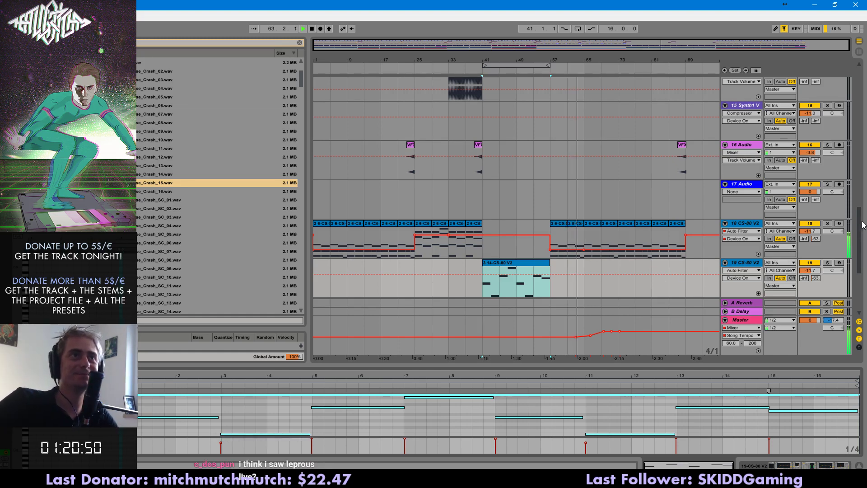
- Show 6 Audio's fades, add a fade-in to the clip before bar 65 and paste it over the clip before bar 73
left_click_drag(861, 224, 865, 118)
left_click_drag(563, 60, 563, 93)
left_click(742, 173)
left_click(745, 191)
left_click(665, 166)
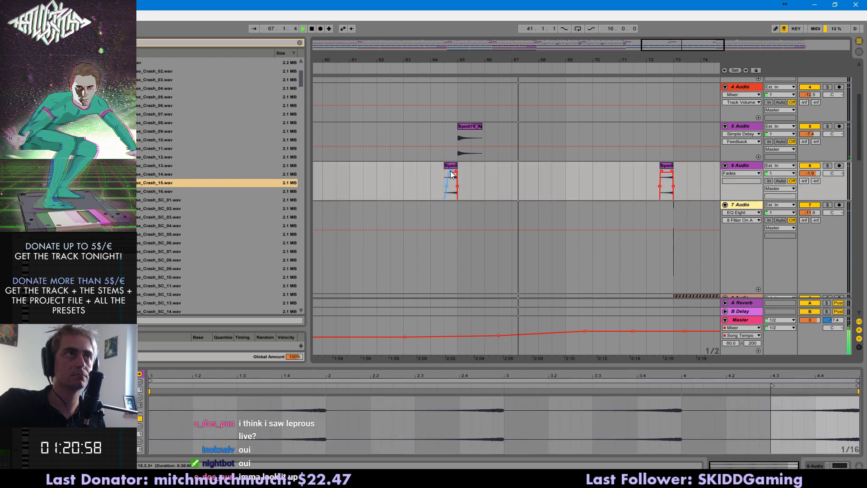
left_click(665, 166)
key("ctrl+v")
- Replace the 6 Audio clips leading into bars 25 to 57 with copies of the faded clip
left_click_drag(685, 47, 607, 49)
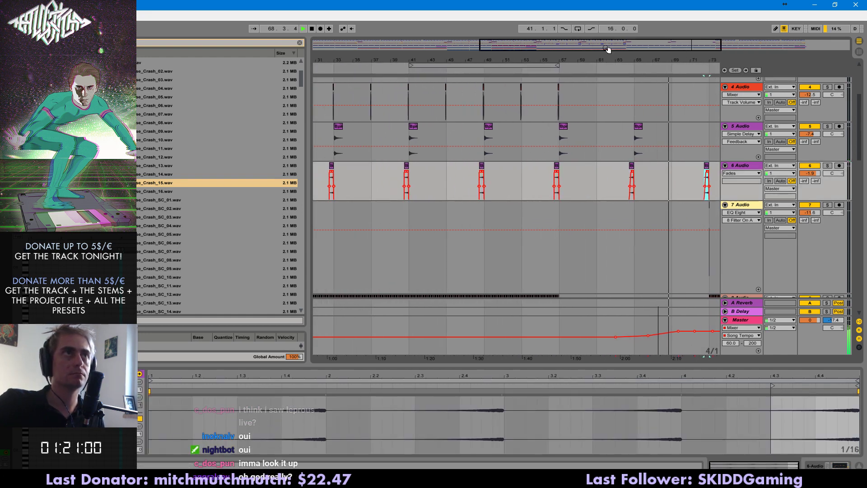
left_click(482, 166)
left_click(406, 166)
key("ctrl+v")
left_click(331, 166)
key("ctrl+v")
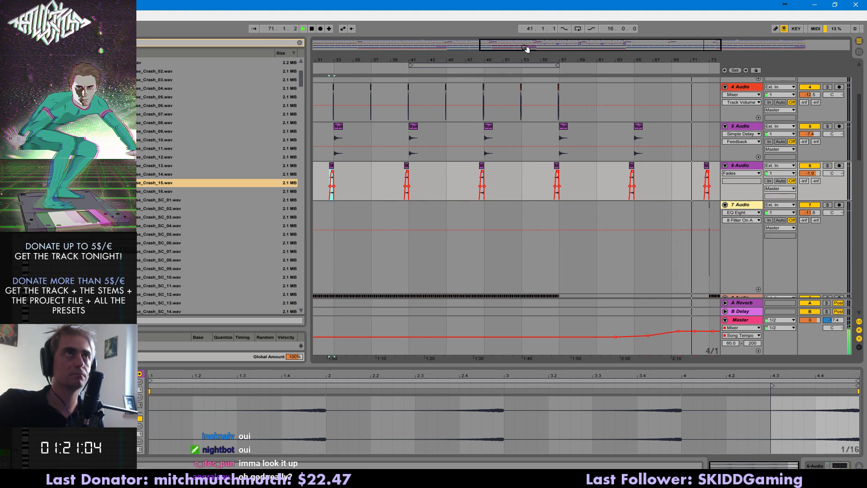
left_click_drag(528, 49, 528, 67)
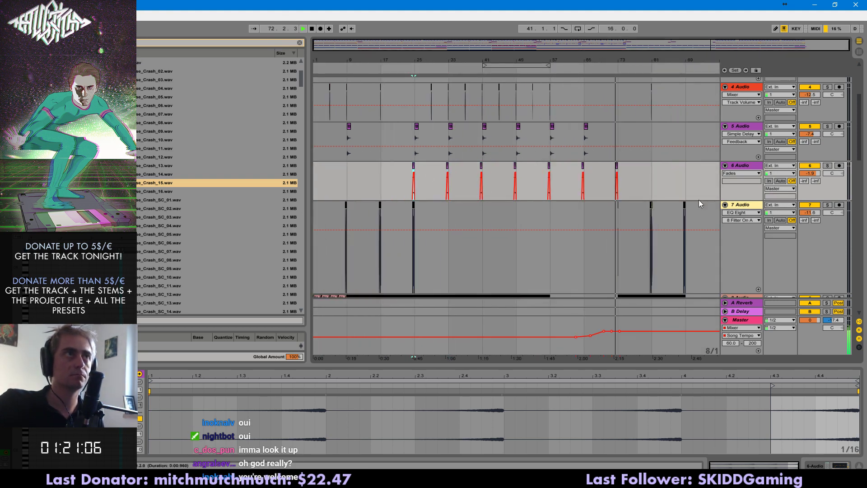
- Copy the VFX1 noise clip before bar 25 on 16 Audio, paste it ahead of bar 73 and audition the transition
scroll(723, 244, "down", 3)
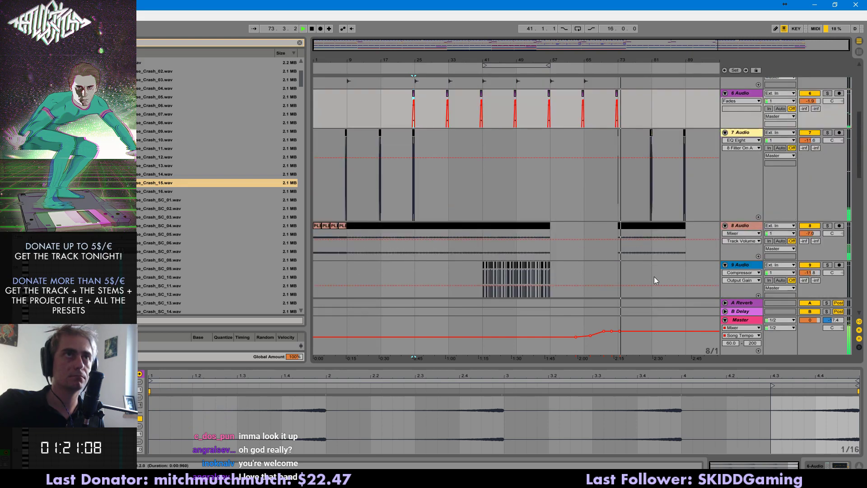
scroll(652, 286, "up", 2)
left_click_drag(731, 45, 542, 81)
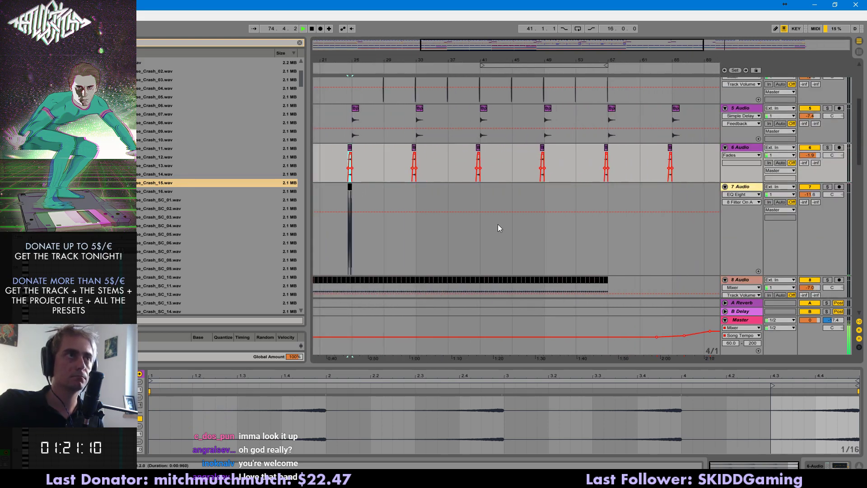
scroll(498, 225, "down", 4)
left_click_drag(366, 47, 385, 44)
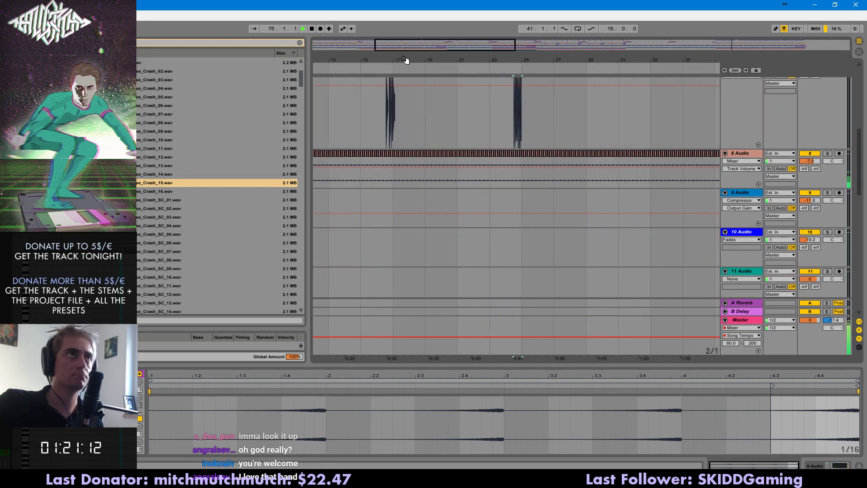
scroll(524, 200, "up", 3)
left_click_drag(522, 216, 488, 218)
scroll(491, 250, "down", 8)
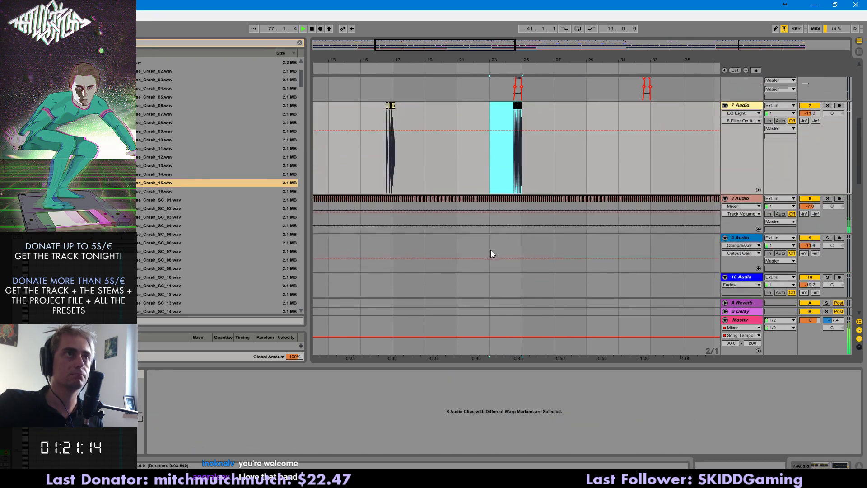
scroll(507, 219, "down", 2)
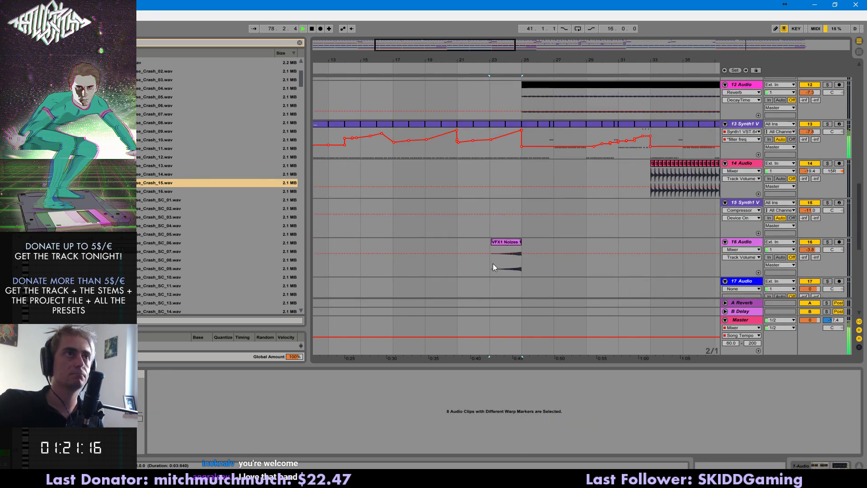
left_click_drag(492, 263, 531, 267)
left_click_drag(470, 47, 645, 36)
left_click(574, 273)
key("ctrl+v")
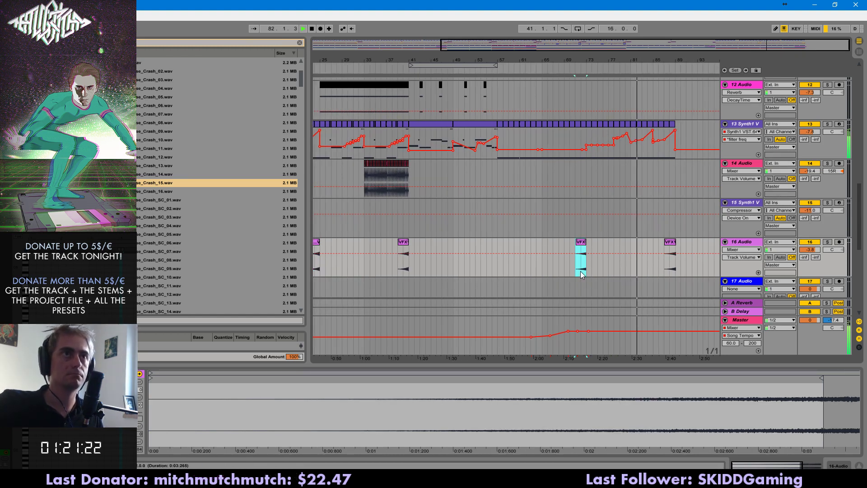
left_click(582, 270)
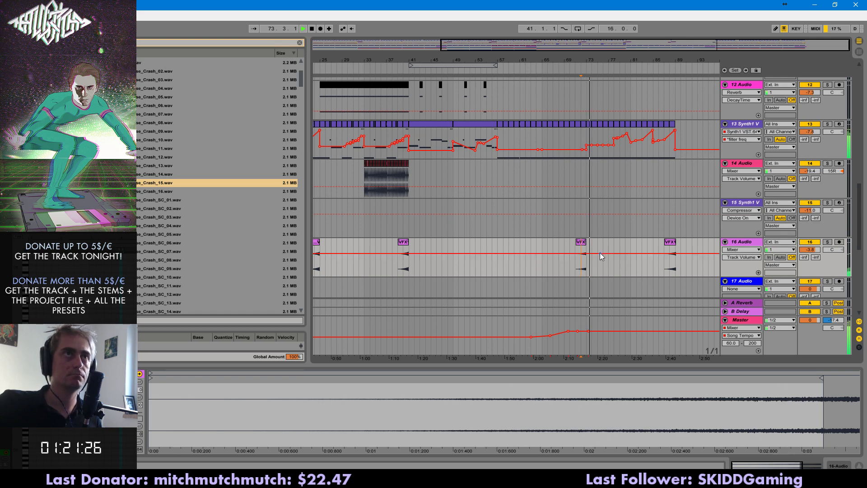
- Delete the 1 Audio and 2 Audio drum clips from bar 74 to bar 89, keeping only the bar 73 pattern
scroll(598, 244, "up", 2)
scroll(585, 197, "up", 9)
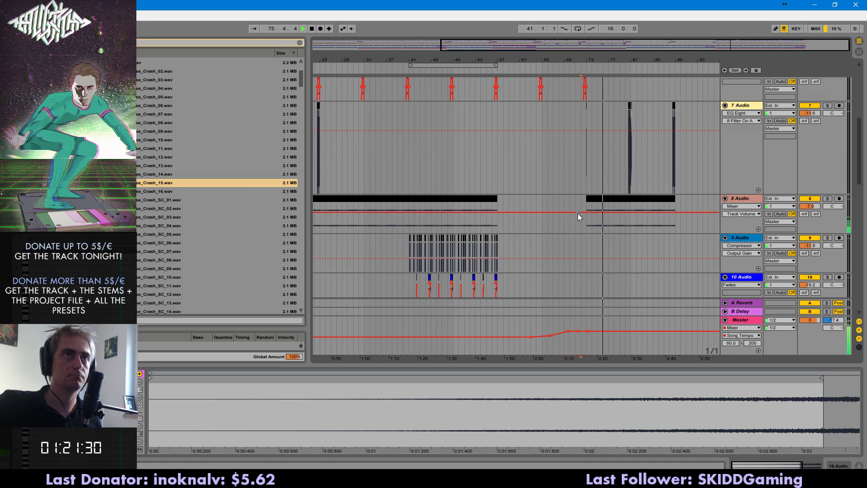
scroll(559, 239, "up", 2)
scroll(559, 240, "up", 6)
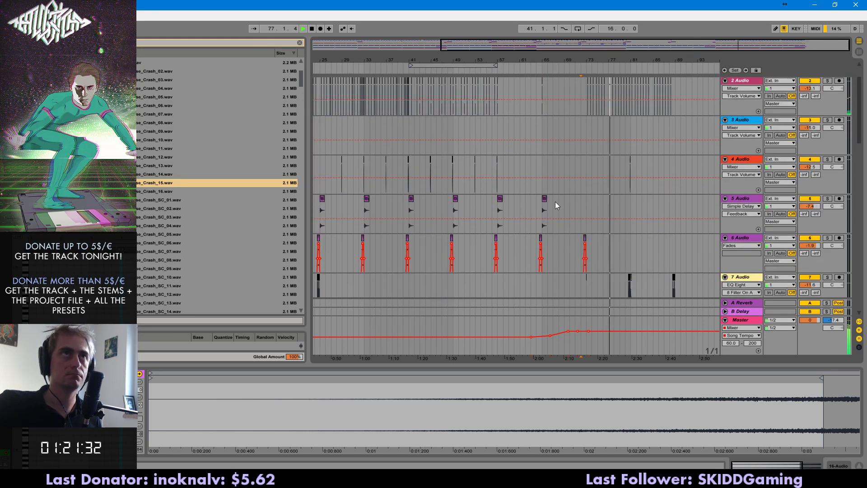
left_click_drag(712, 42, 710, 91)
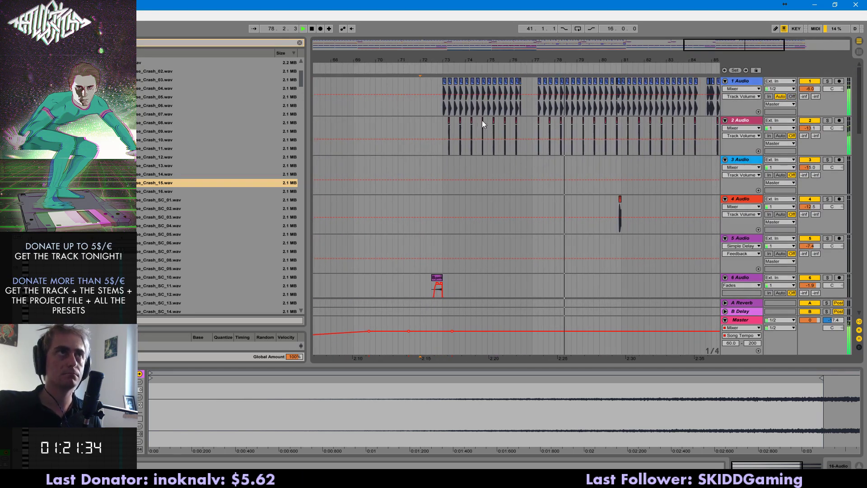
left_click_drag(467, 107, 763, 128)
key("Delete")
left_click_drag(736, 47, 737, 50)
left_click_drag(614, 103, 678, 132)
key("Delete")
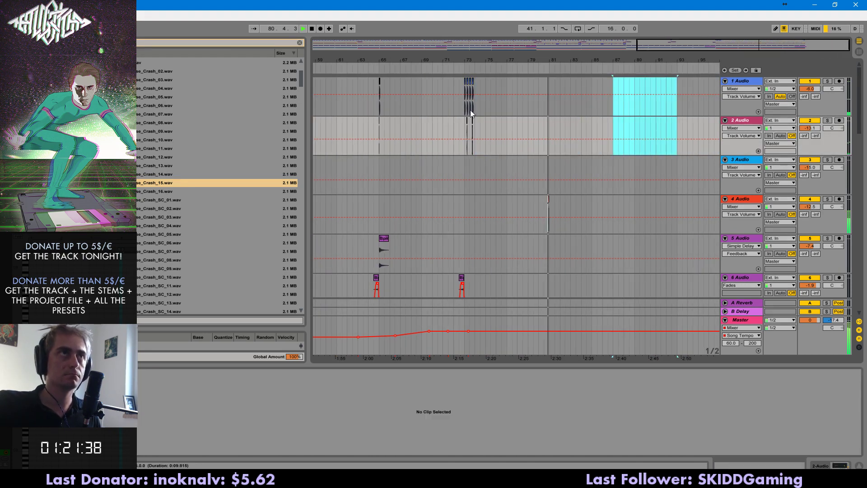
- Duplicate the bar 73 drum pattern on 1 Audio and 2 Audio repeatedly up to bar 89 and delete the excess copy
left_click_drag(464, 104, 474, 130)
key("ctrl+d")
key("ctrl+d")
key("ctrl+d")
key("ctrl+d")
key("ctrl+d")
key("ctrl+d")
key("ctrl+d")
key("ctrl+d")
key("ctrl+d")
key("ctrl+d")
key("ctrl+d")
key("ctrl+d")
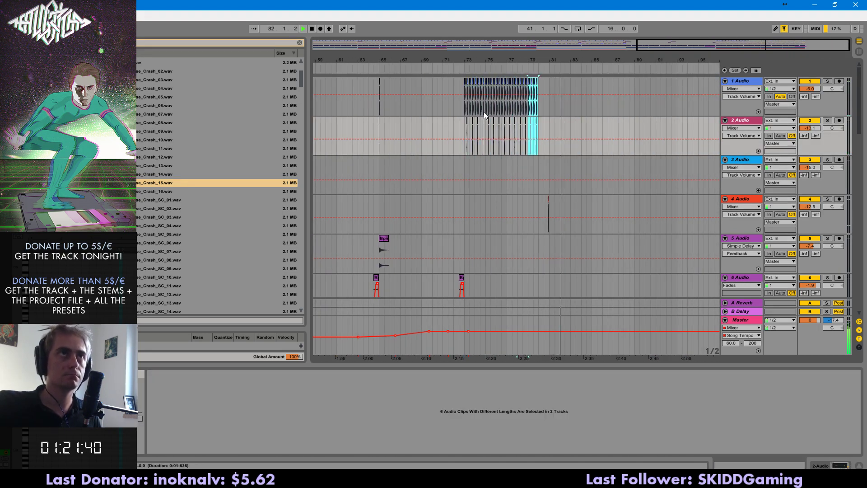
key("ctrl+d")
key("ctrl+d")
key("ctrl+d")
key("ctrl+d")
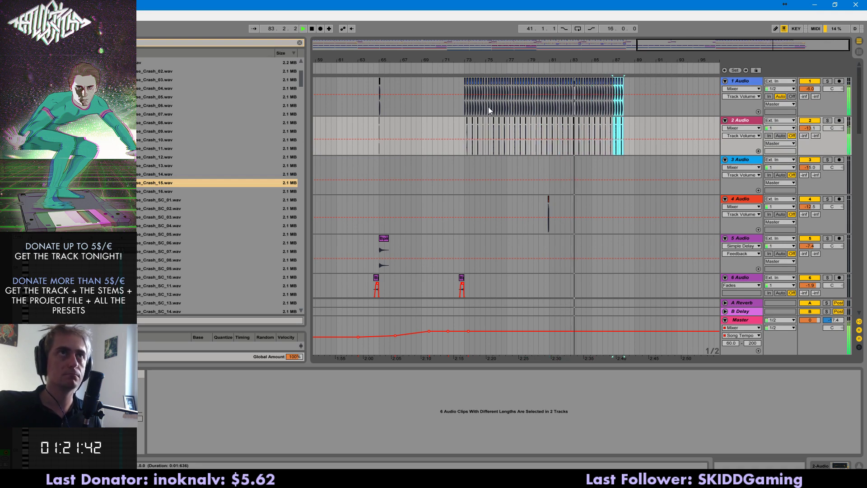
key("ctrl+d")
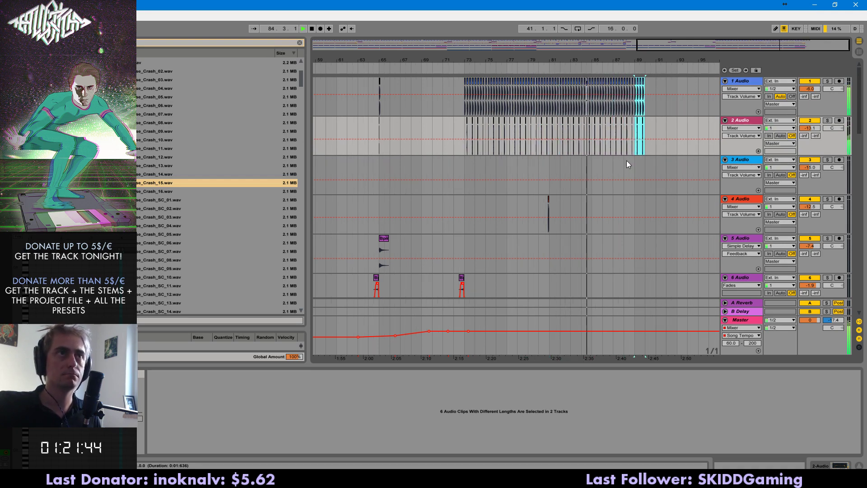
scroll(627, 161, "down", 3)
left_click_drag(860, 144, 854, 125)
key("Delete")
- Trim the end of the last 16 Audio noise clip to bar 89 and play from just before it
scroll(643, 158, "down", 7)
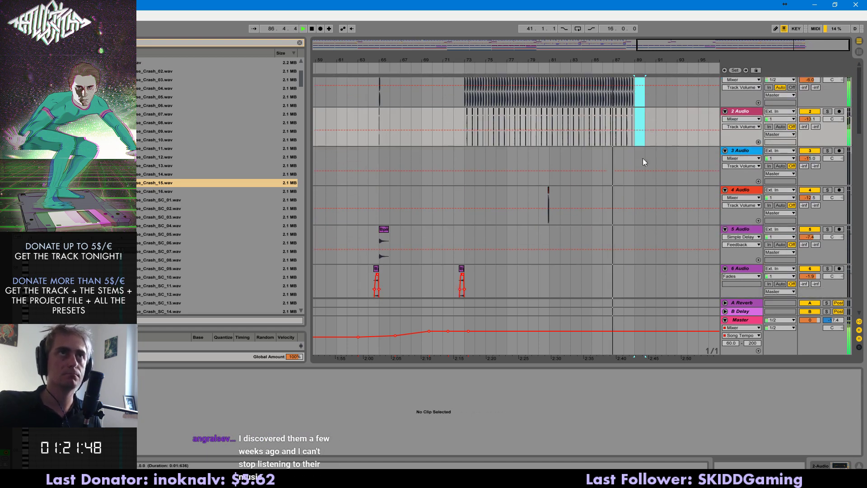
scroll(533, 240, "down", 5)
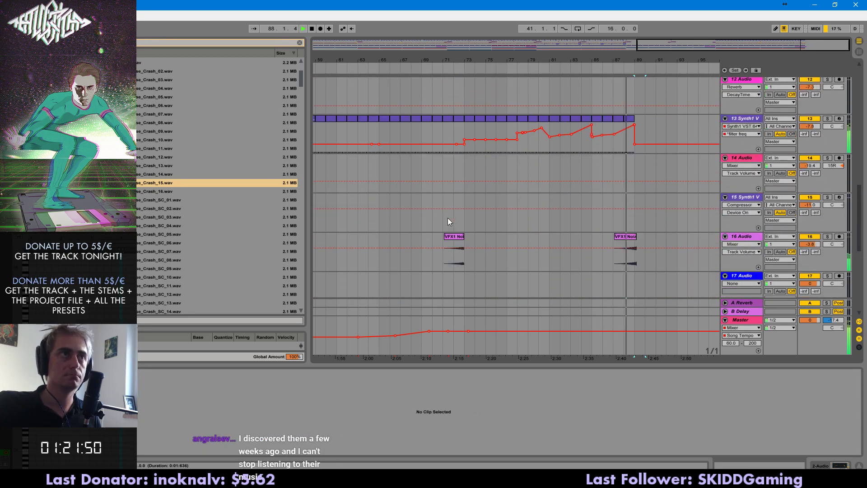
left_click(453, 213)
left_click(636, 243)
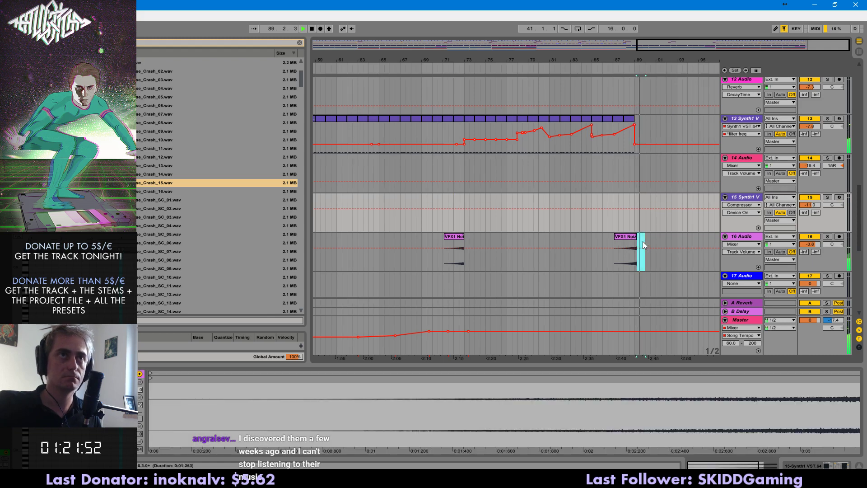
left_click(624, 243)
key("space")
key("space")
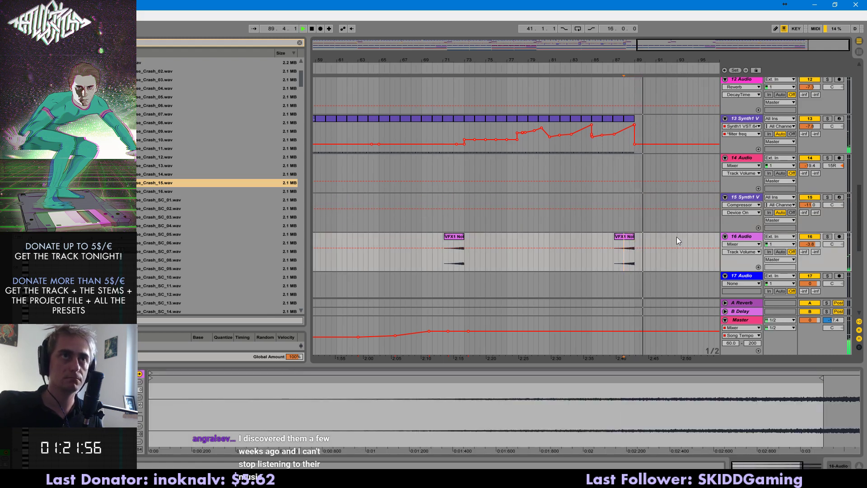
- Show 20 Analog's Speaker On automation and draw it off from bar 89 to about bar 95
scroll(681, 238, "down", 6)
right_click(811, 186)
left_click(798, 189)
key("b")
left_click_drag(637, 208, 700, 210)
key("space")
key("space")
- Show 18 CS-80 V2's Speaker On automation and draw it off from bar 89 to bar 97
right_click(813, 108)
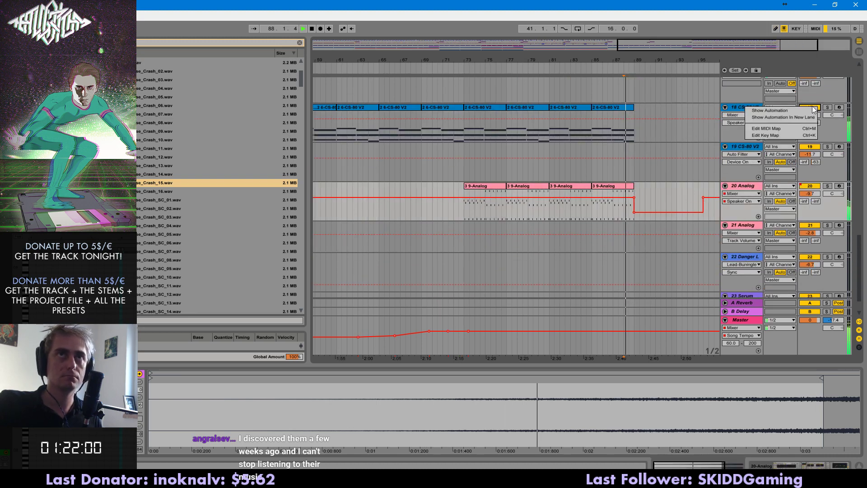
left_click(798, 110)
left_click_drag(640, 132, 718, 133)
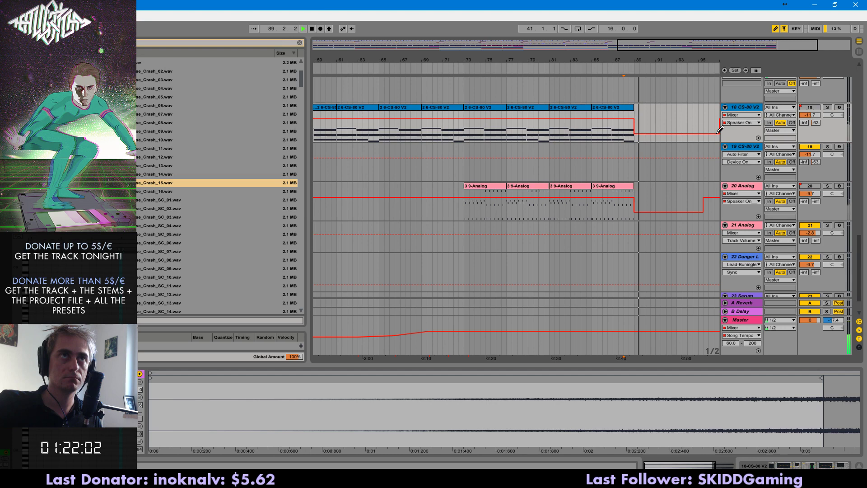
left_click_drag(858, 247, 854, 86)
key("space")
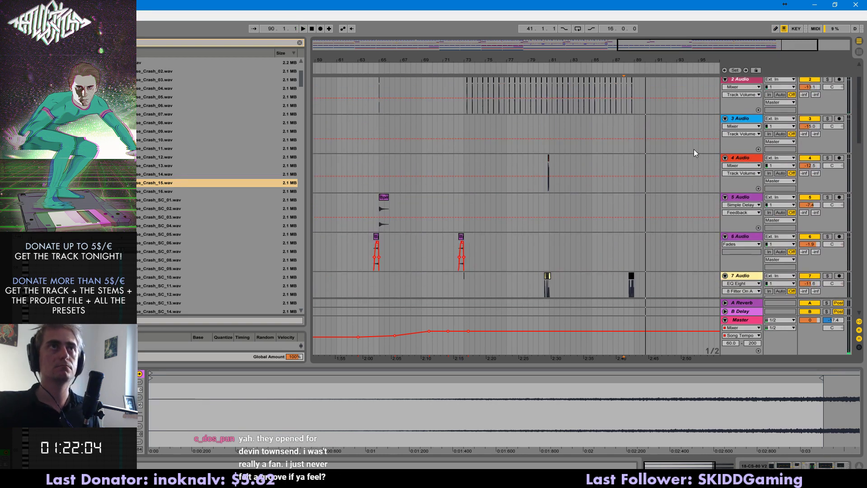
- Duplicate the 1 Audio and 2 Audio drums of bars 73 to 89 directly after bar 89 and audition the join
left_click(624, 119)
key("space")
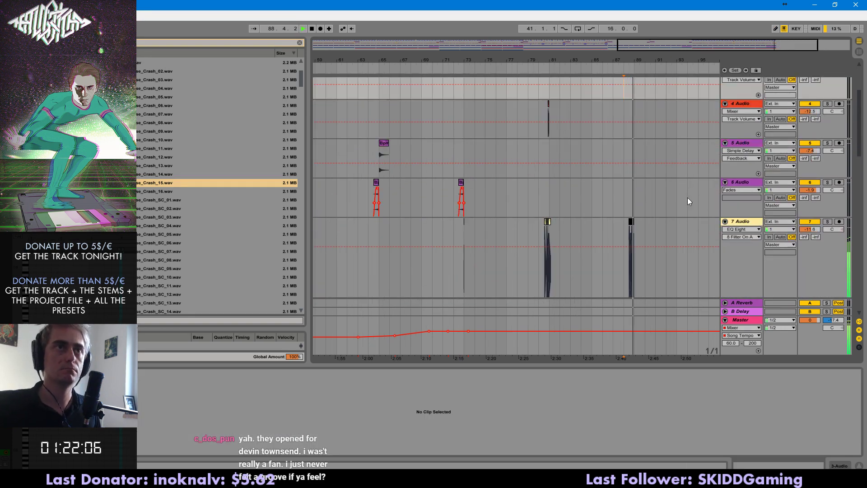
scroll(669, 226, "down", 5)
scroll(633, 217, "up", 5)
left_click_drag(632, 118, 463, 108)
key("space")
key("ctrl+d")
key("space")
left_click(454, 109)
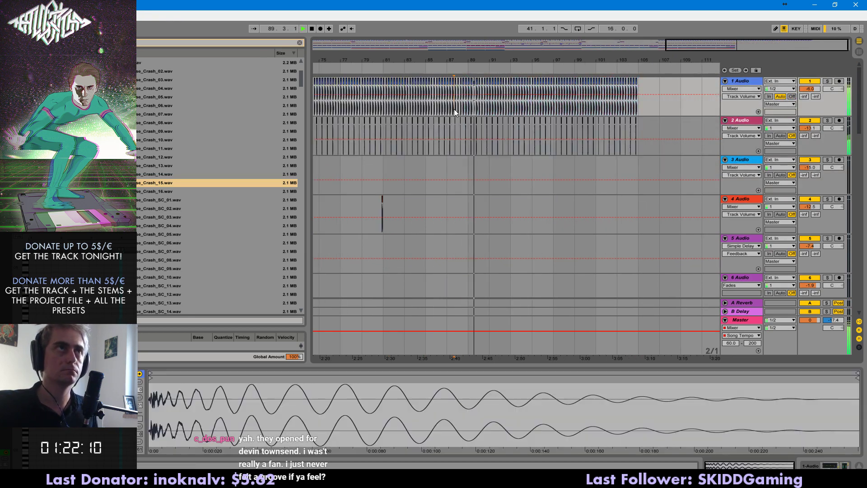
key("space")
key("space")
- Copy the 13 Synth1 clip of bars 41 to 49 and paste it at bar 89
scroll(437, 136, "down", 9)
scroll(450, 262, "down", 9)
key("space")
key("ctrl+1")
left_click(454, 178)
scroll(530, 128, "down", 6)
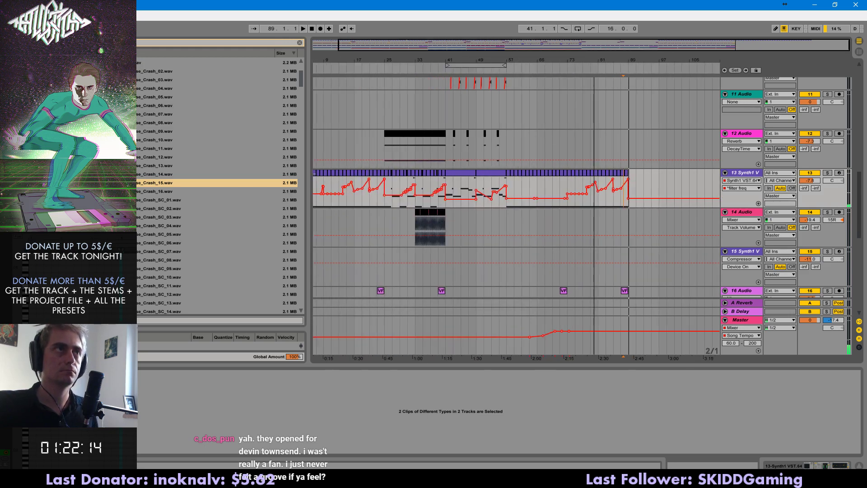
left_click(409, 174)
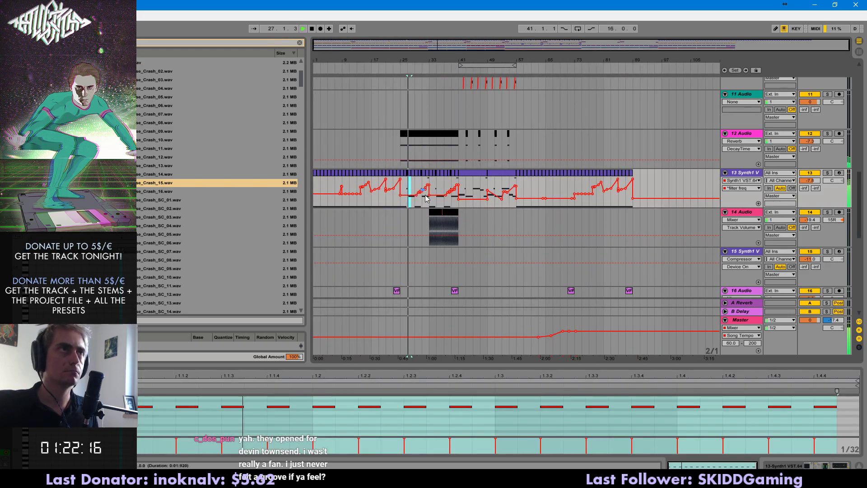
left_click(474, 173)
key("space")
left_click(635, 174)
key("ctrl+v")
- Draw a raised, level filter frequency automation over the 13 Synth1 clip at bars 89 to 97 and audition it
key("b")
left_click_drag(638, 192, 639, 172)
key("space")
key("space")
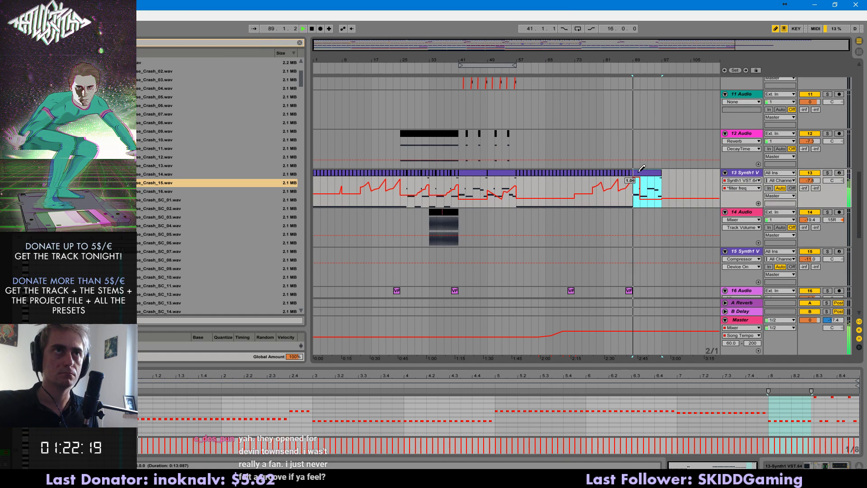
key("b")
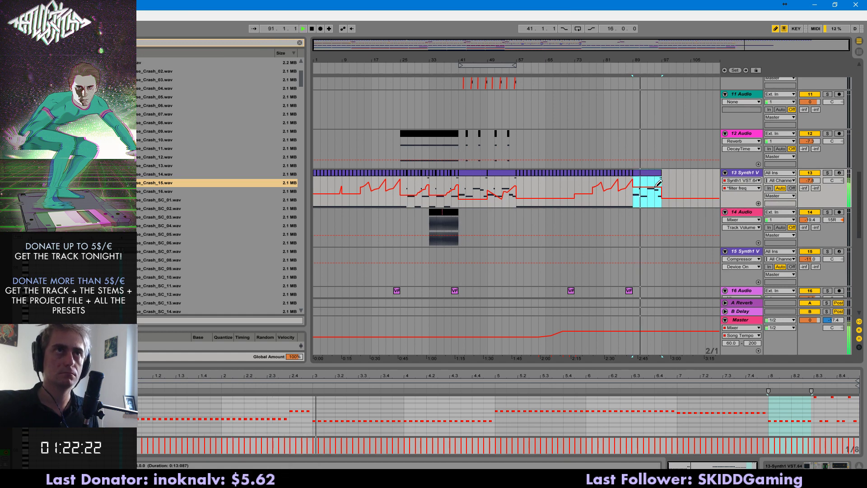
key("space")
key("space")
- Transpose the notes in bars 3 and 4 of the pasted 13 Synth1 clip upward
left_click(288, 418)
left_click_drag(319, 427, 546, 417)
left_click_drag(513, 417, 311, 432)
key("Up")
key("Up")
key("Up")
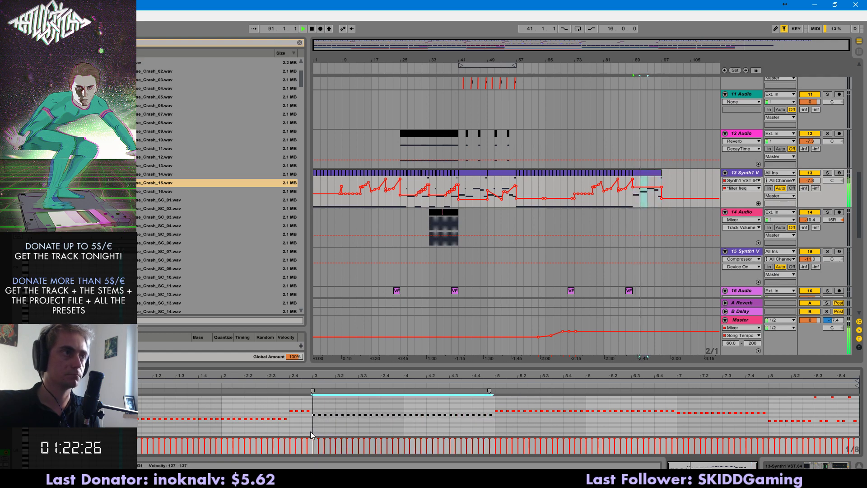
key("Down")
key("Down")
key("Up")
- Lower the last notes of bar 2 in the pasted Synth1 clip to the pitch of the notes preceding them
left_click_drag(288, 414, 316, 406)
key("Down")
key("Down")
key("Down")
left_click(281, 388)
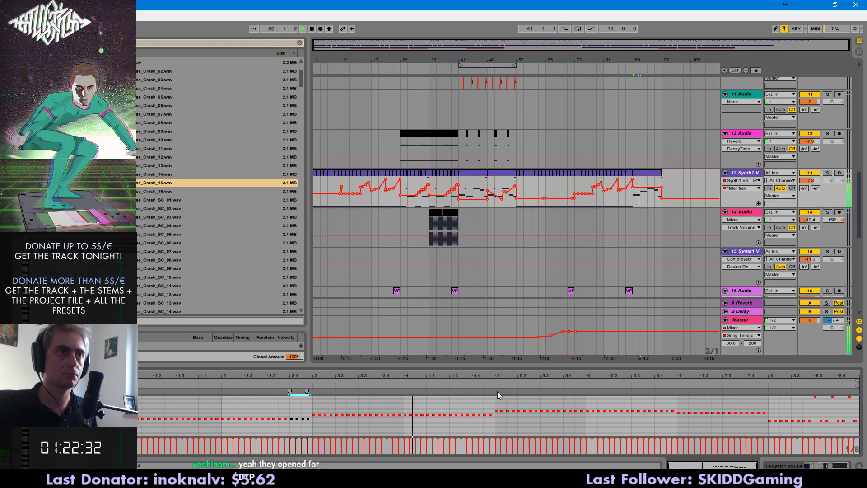
- Lower the bar 7 notes of the pasted Synth1 clip to the pitch of the notes starting bar 8
left_click_drag(672, 421, 767, 402)
key("Down")
key("Down")
key("Down")
key("Down")
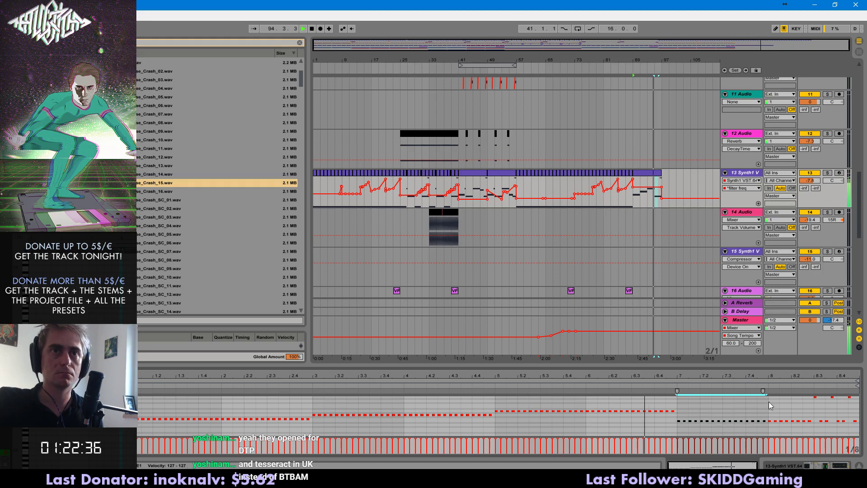
- Loop the pasted 13 Synth1 clip's range, bars 89 to 97, and play from just before it
left_click(656, 185)
key("ctrl+l")
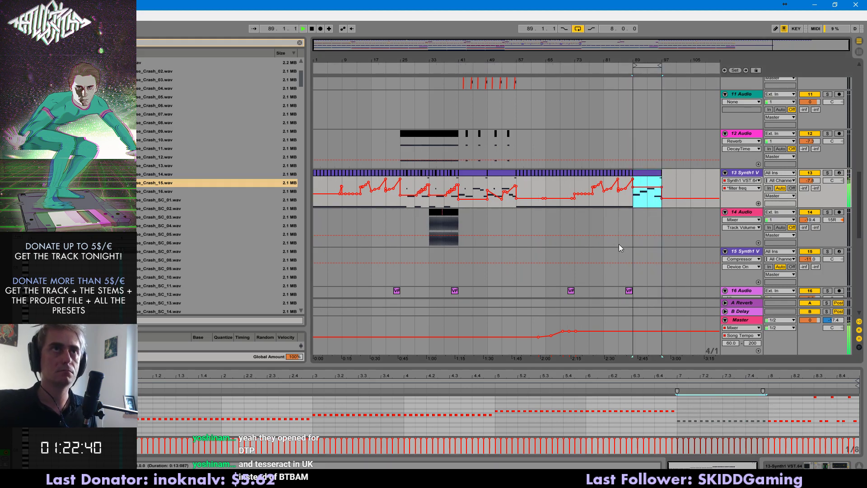
left_click(620, 240)
- Insert a new MIDI track directly below 18 CS-80 V2 and place the playback start ahead of bar 89 on it
scroll(671, 262, "down", 5)
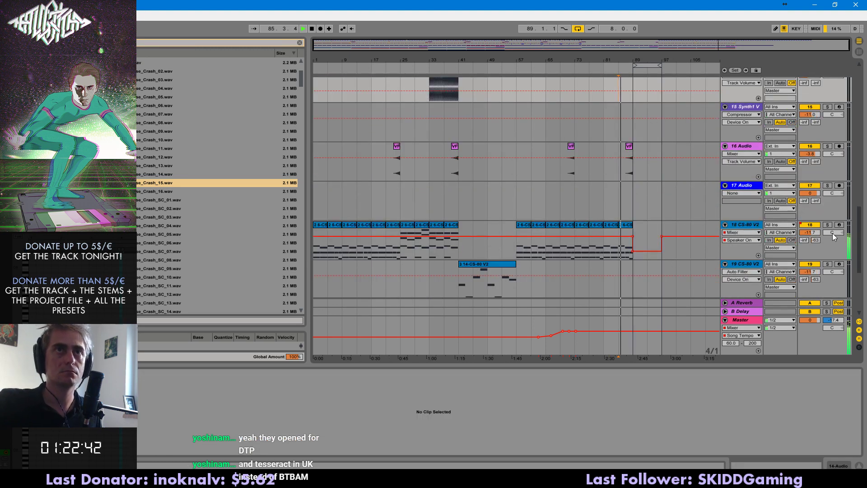
left_click(757, 225)
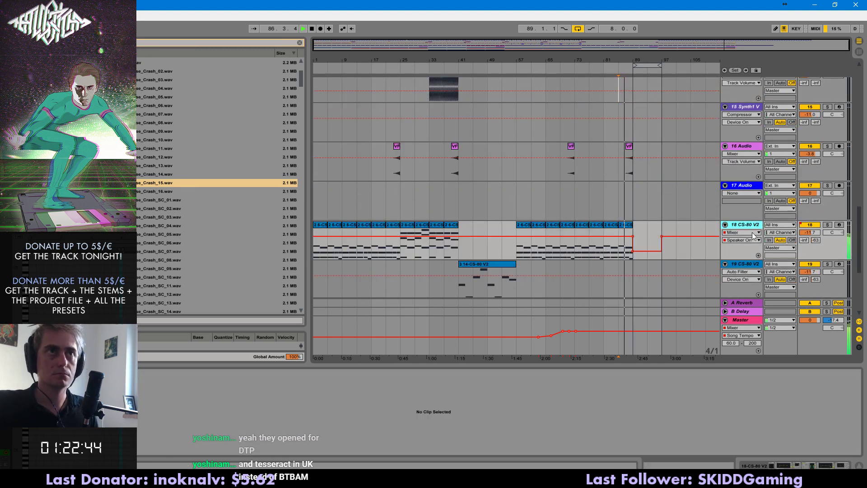
key("ctrl+shift+t")
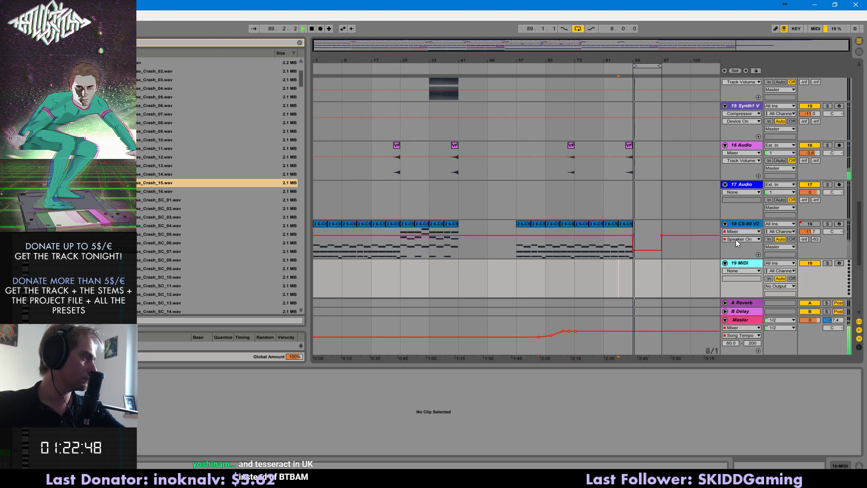
left_click(606, 272)
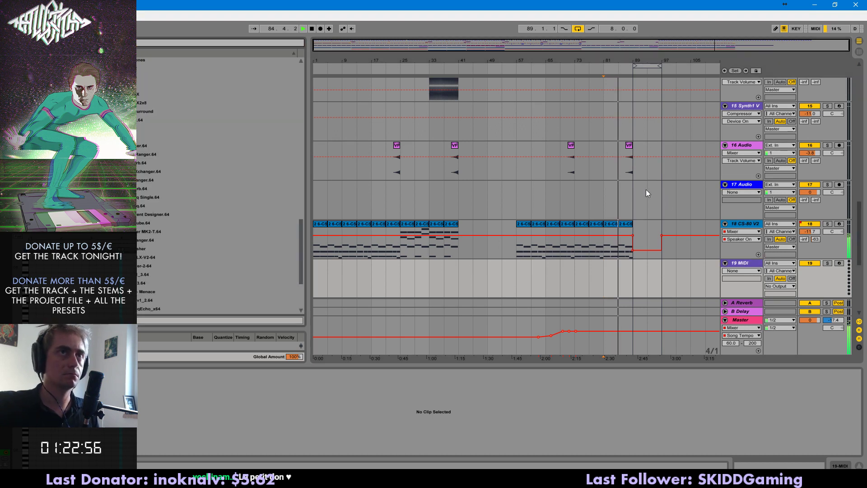
- Load the Synth1 VST onto the empty 19 MIDI track and set the track volume to -10.8 dB
scroll(657, 311, "down", 3)
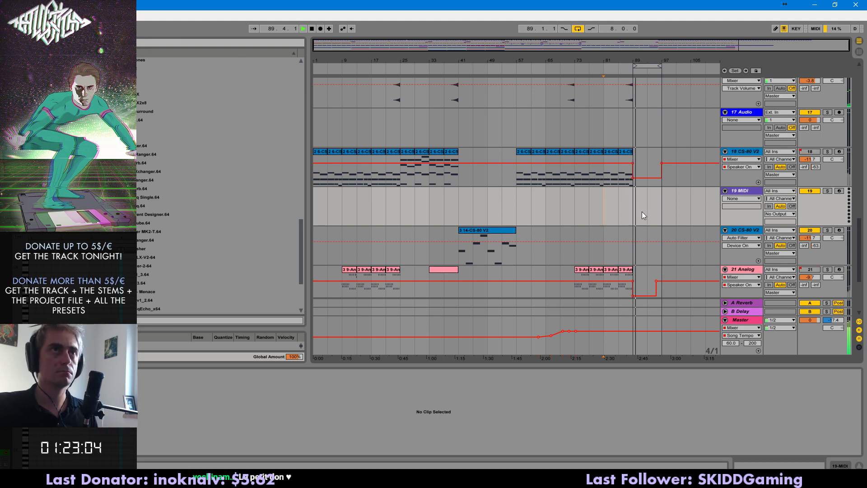
key("space")
key("space")
left_click(739, 191)
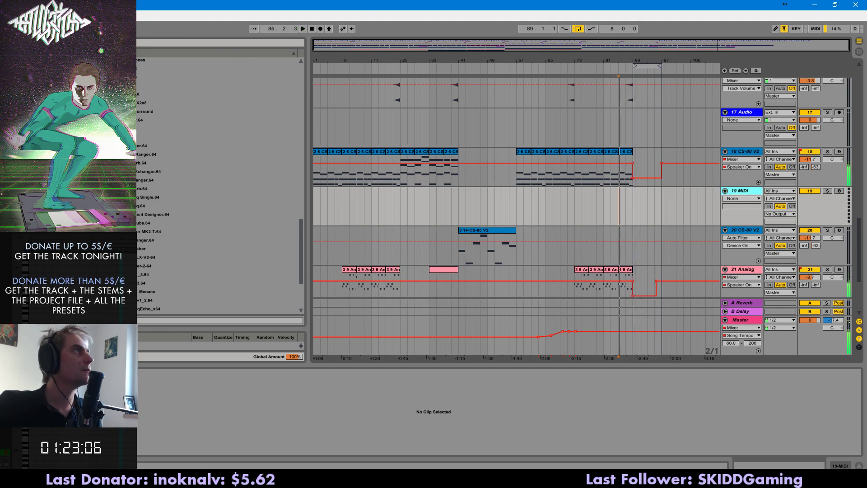
left_click(301, 96)
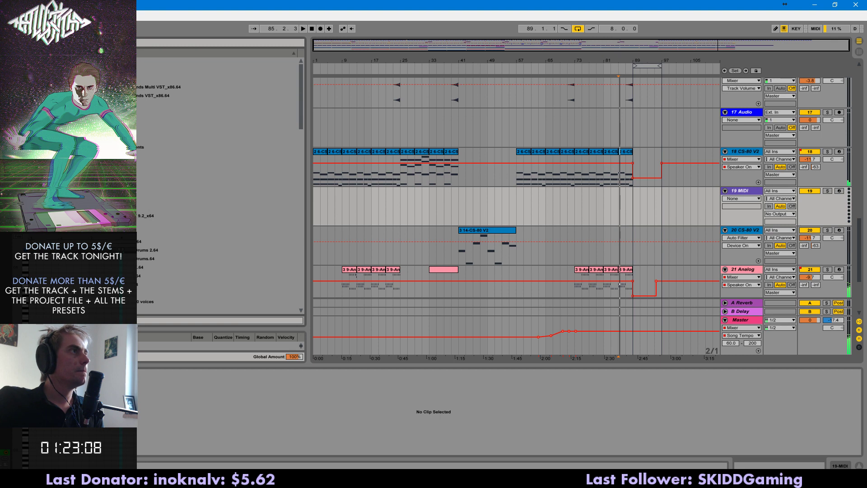
left_click(97, 190)
left_click_drag(140, 182, 657, 212)
left_click_drag(816, 200, 816, 212)
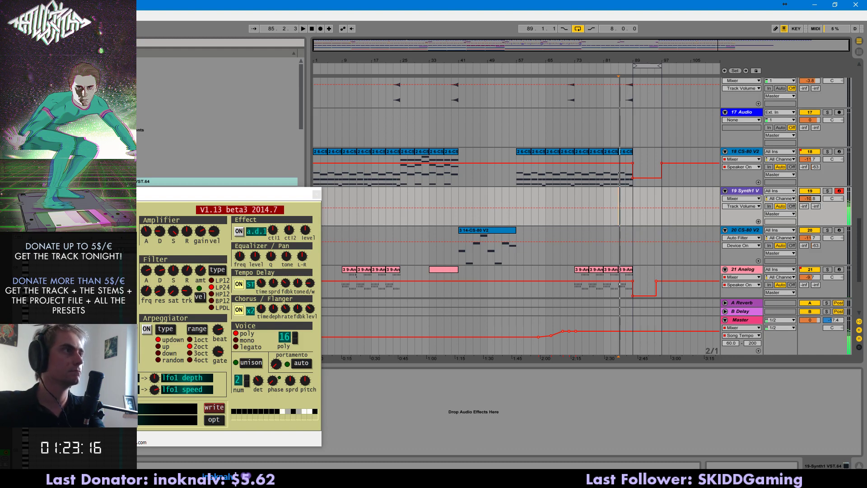
- Pick a preset from the Lukas Bank for the new Synth1 on track 19 and close the plug-in window
left_click(113, 409)
left_click(81, 222)
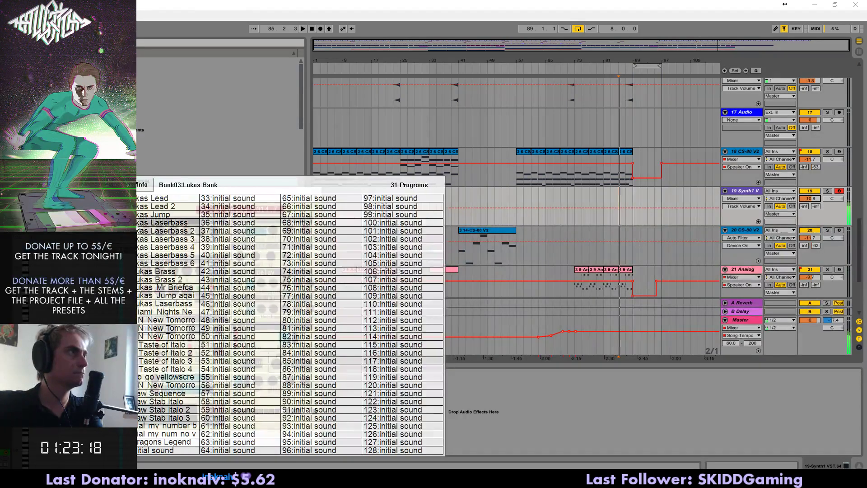
left_click(97, 414)
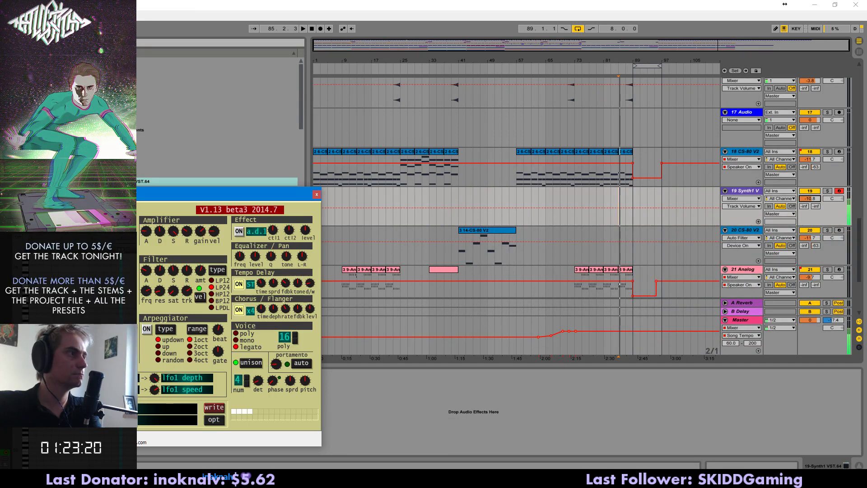
left_click(97, 414)
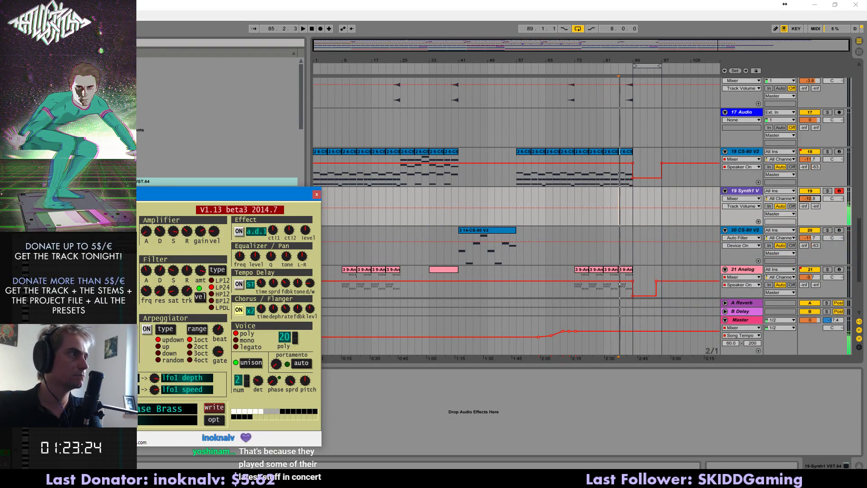
left_click(97, 413)
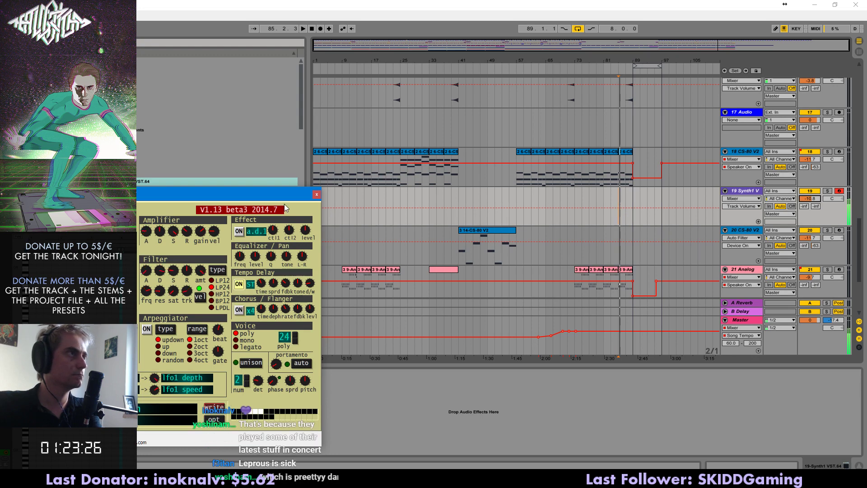
left_click(316, 194)
- Add Saturator, EQ Eight and Compressor, in that order, after Synth1 on track 19
left_click(38, 87)
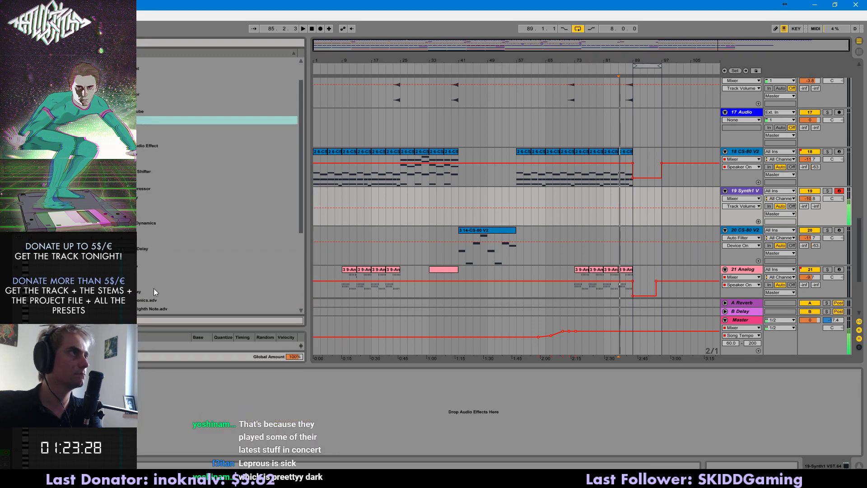
double_click(122, 283)
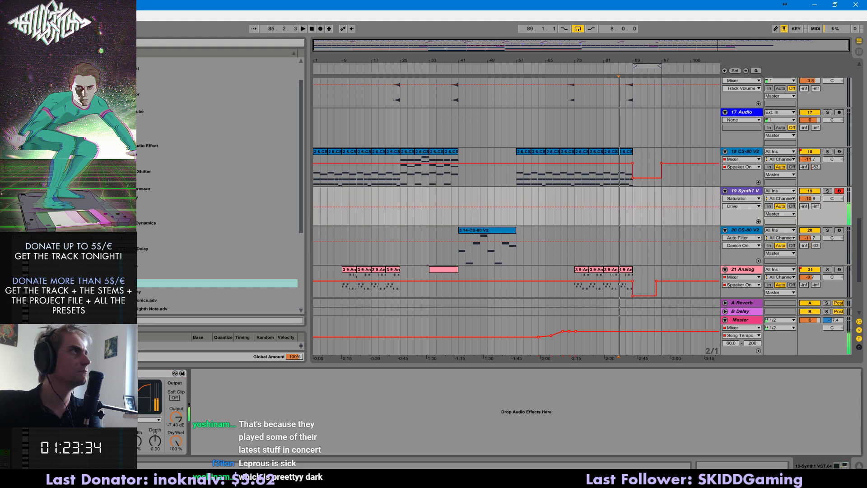
double_click(122, 121)
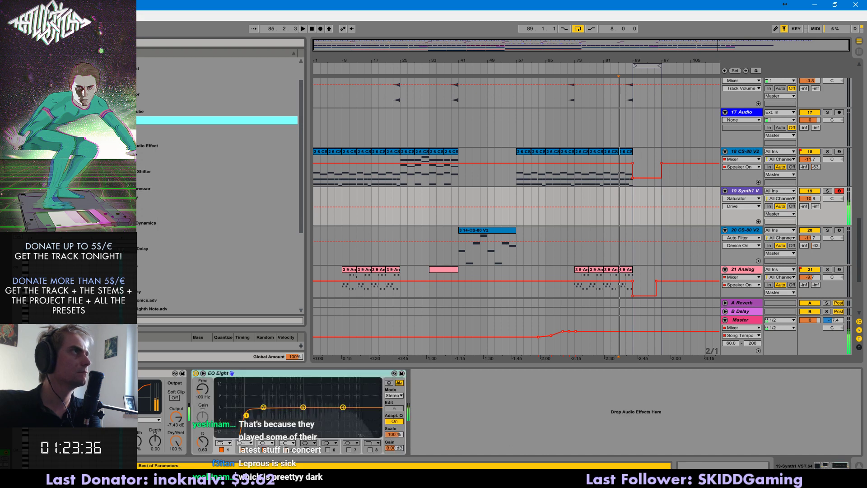
double_click(122, 94)
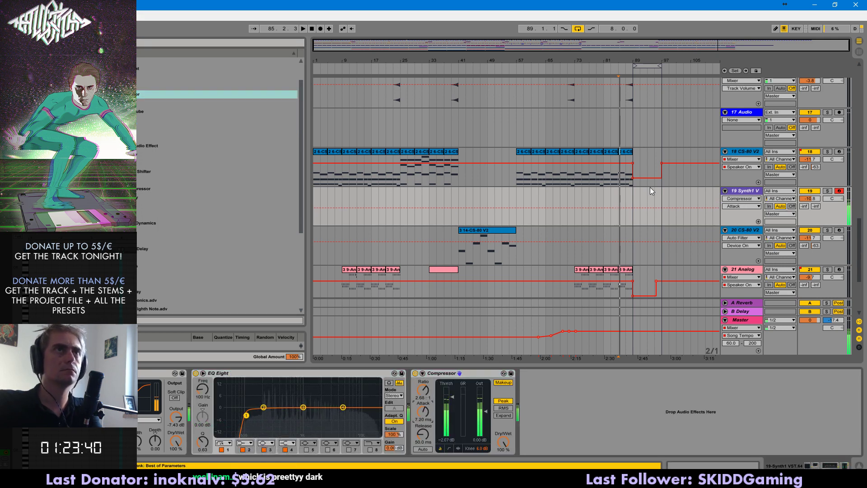
- Audition the new Synth1 sound by playing the loop from bar 89
left_click(632, 188)
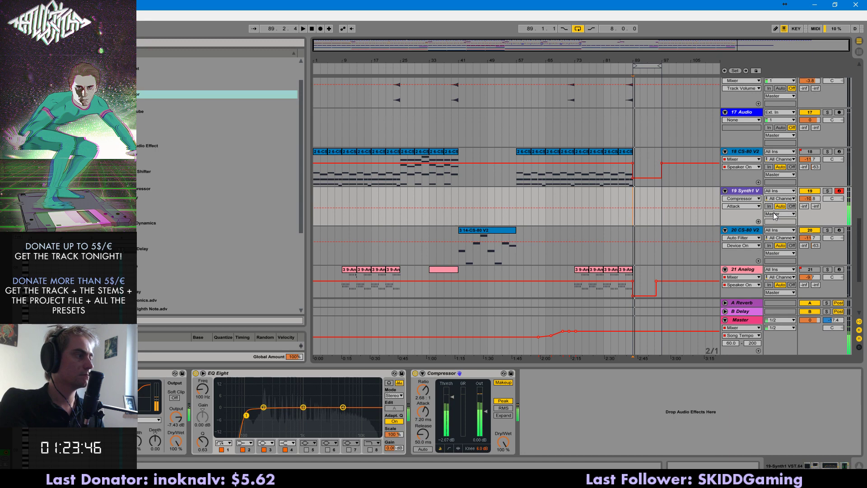
key("space")
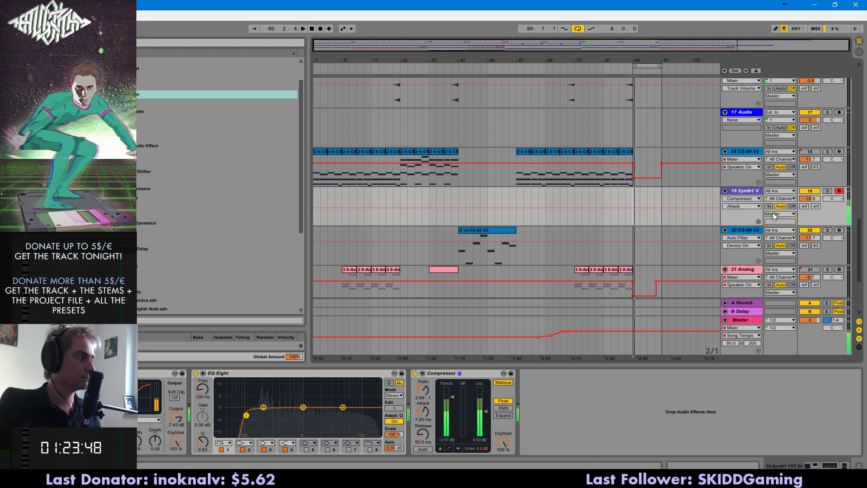
key("space")
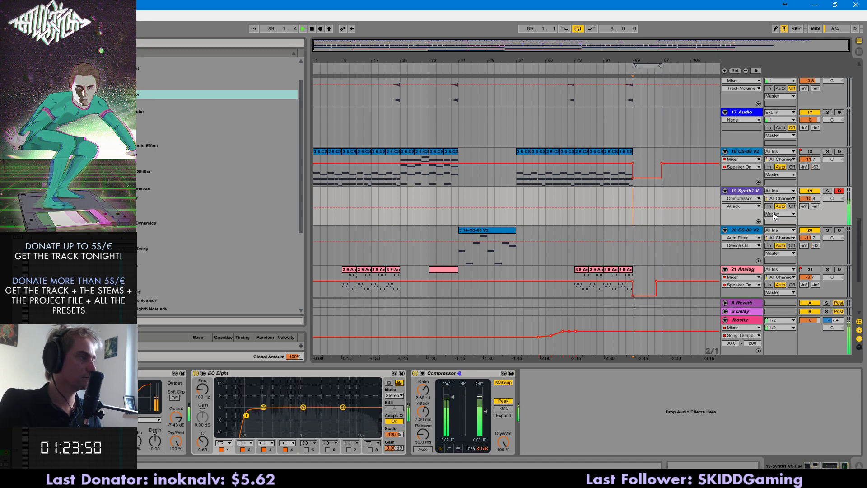
key("space")
key("space")
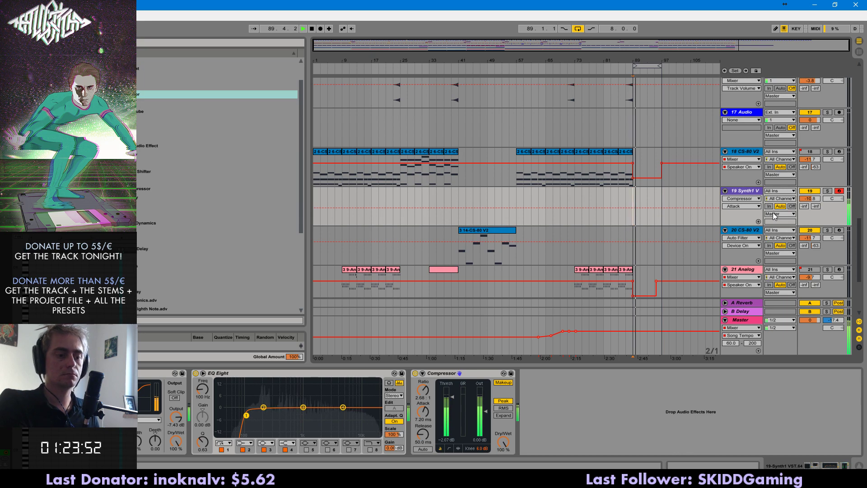
key("space")
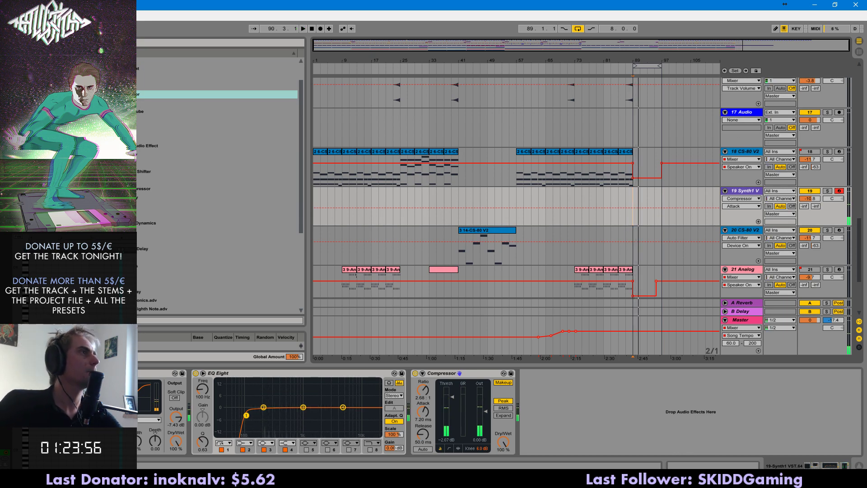
- Load the Ohmicide plug-in after the Compressor on the 19 Synth1 track
left_click(31, 111)
scroll(195, 240, "down", 2)
left_click_drag(301, 104, 301, 179)
left_click_drag(305, 191, 305, 74)
left_click(132, 139)
left_click(131, 147)
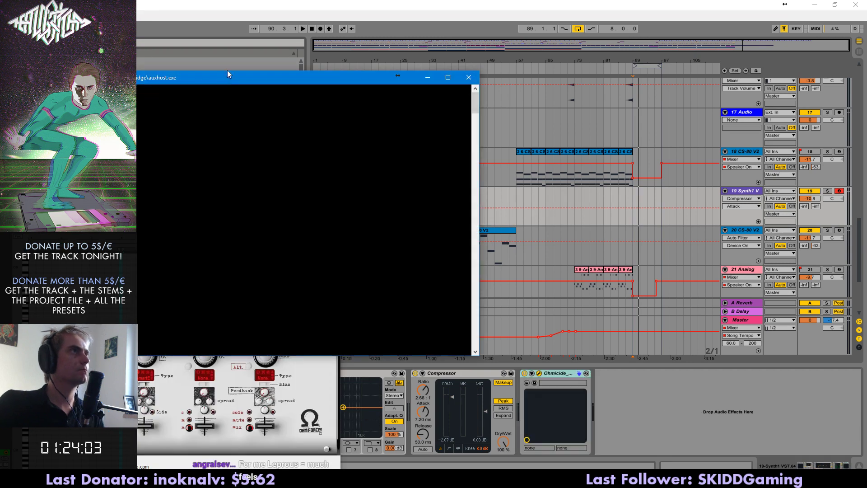
- Adjust Ohmicide's Band 2 distortion gain and its Band 2 upper frequency on the 19 Synth1 track
left_click_drag(229, 73, 131, 199)
left_click_drag(153, 169, 286, 229)
left_click(127, 374)
left_click_drag(282, 417, 282, 409)
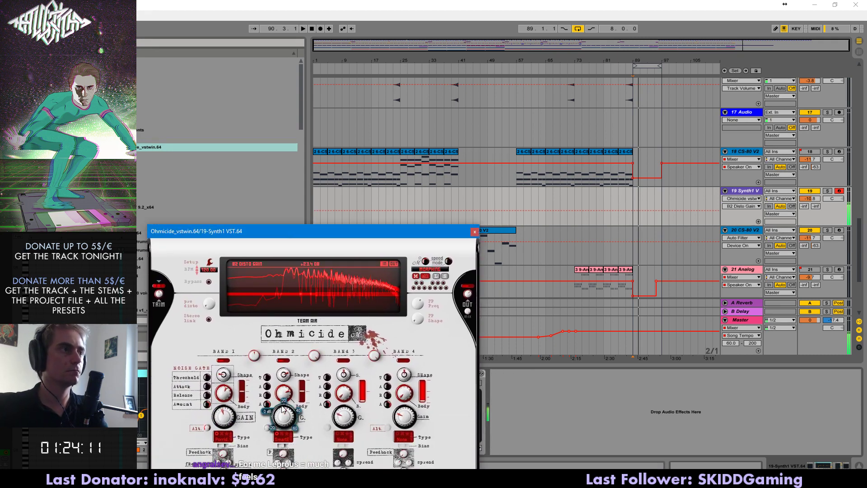
mouse_move(314, 356)
left_mouse_down()
mouse_move(388, 247)
mouse_move(188, 383)
left_mouse_up()
- Audition the distorted Synth1 over the transition into bar 89, then close the Ohmicide window
left_click(513, 218)
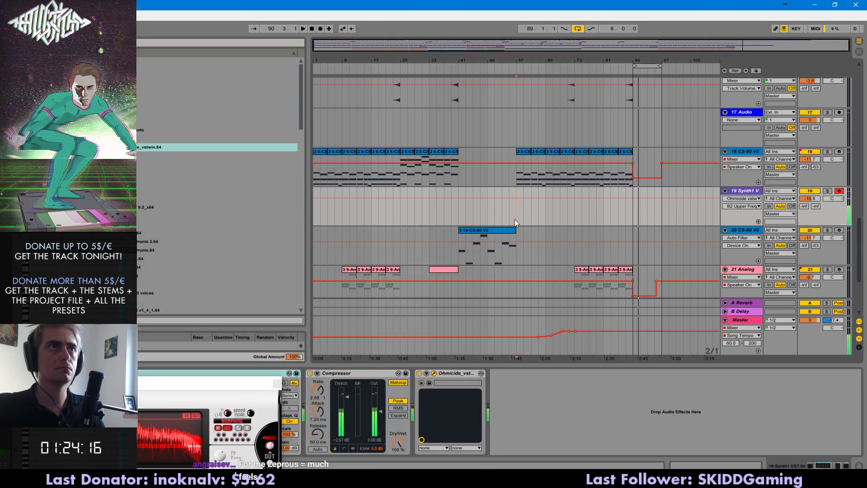
key("space")
left_click(632, 219)
key("space")
key("space")
left_click(625, 221)
key("space")
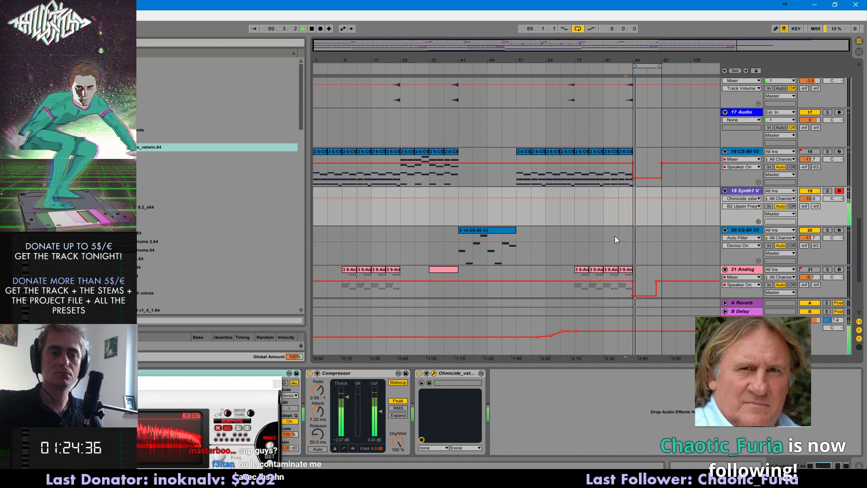
left_click(619, 234)
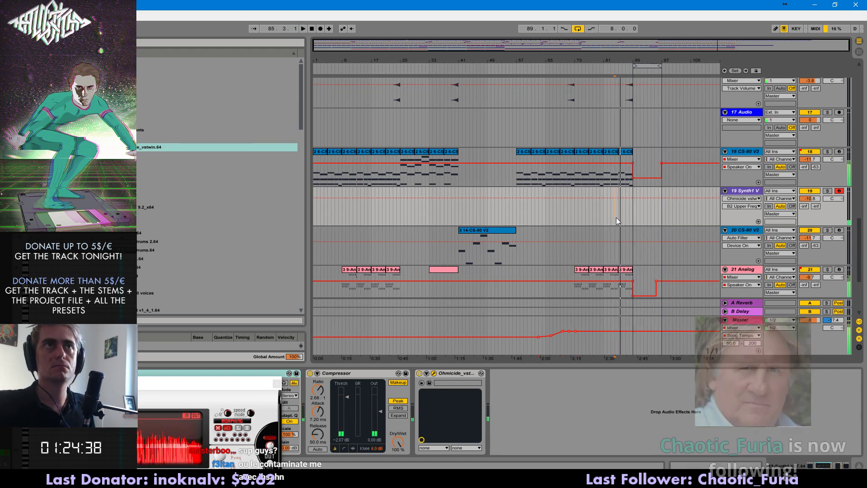
left_click_drag(774, 45, 773, 72)
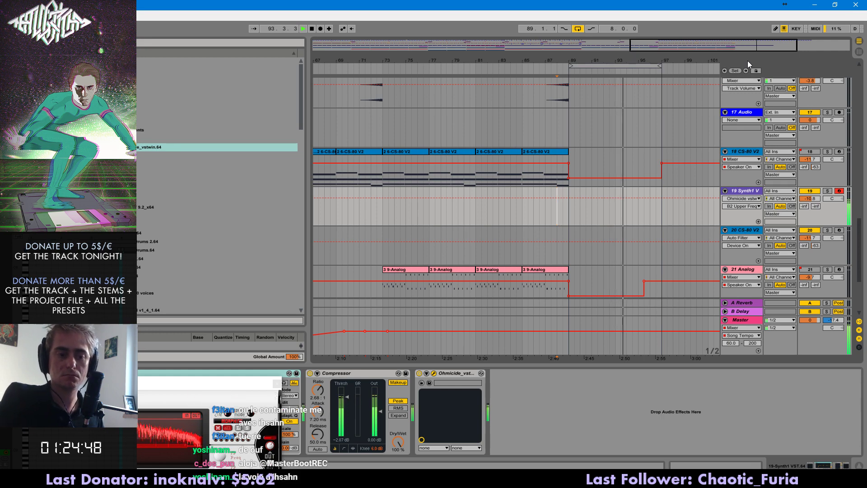
key("space")
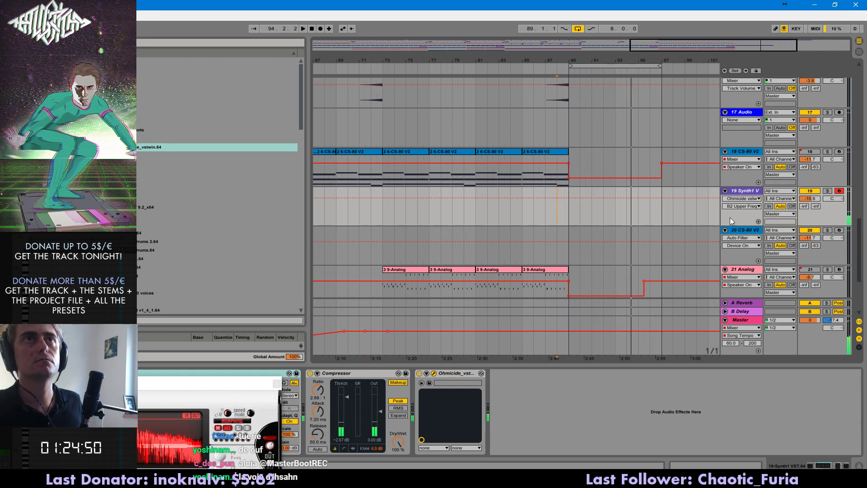
left_click(276, 384)
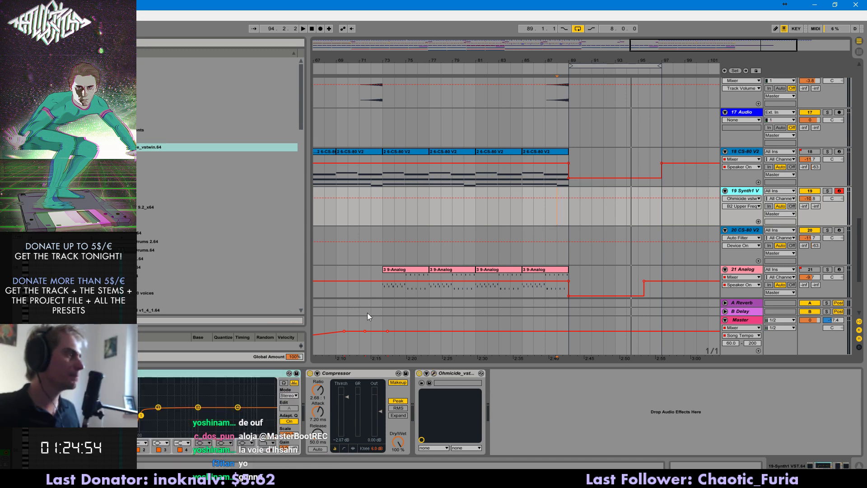
key("ctrl+2")
key("ctrl+2")
left_click(570, 207)
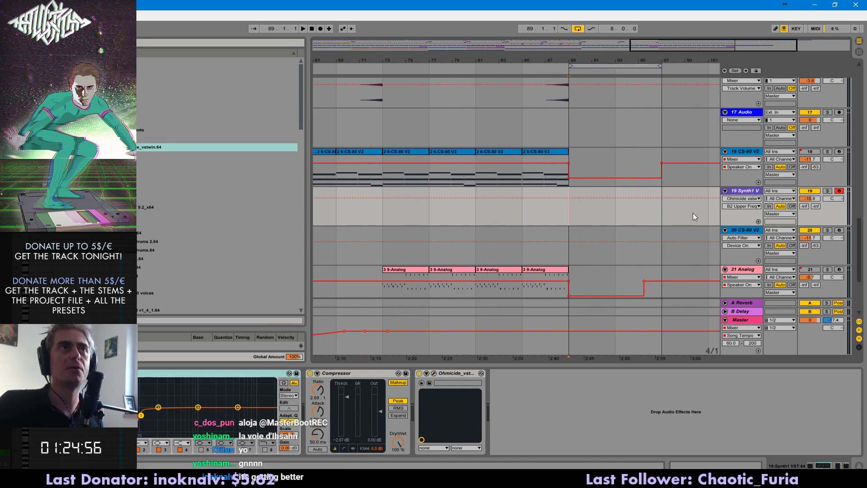
key("ctrl+1")
key("ctrl+1")
left_click(529, 219)
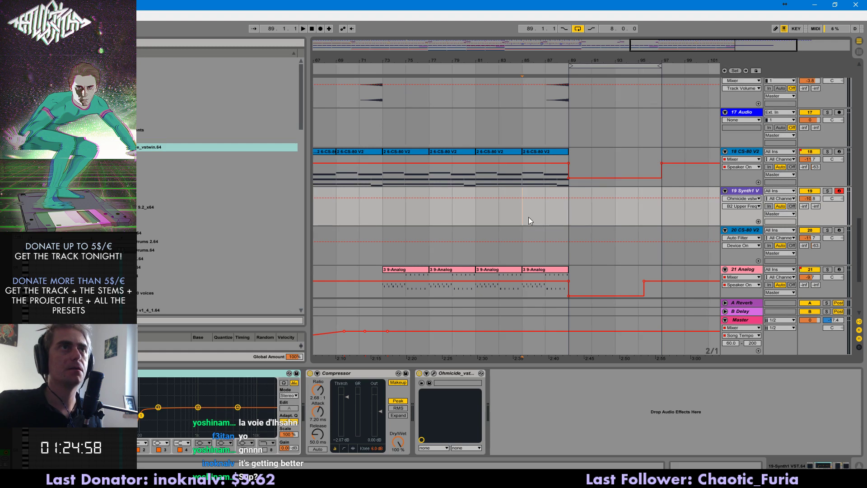
- Try copying an 18 CS-80 V2 clip to bar 89 of 19 Synth1 and editing its notes, then undo it
key("minus")
key("minus")
key("minus")
key("minus")
key("minus")
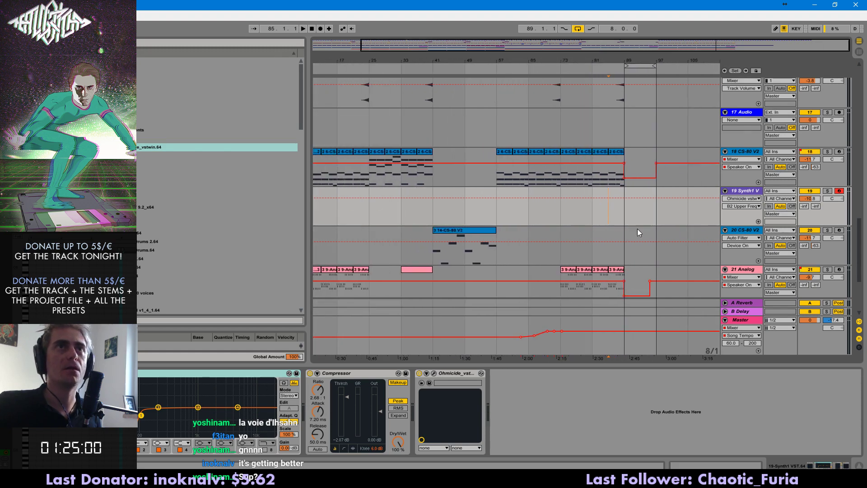
scroll(638, 232, "up", 2)
left_click(514, 199)
left_click(624, 231)
key("ctrl+v")
double_click(635, 228)
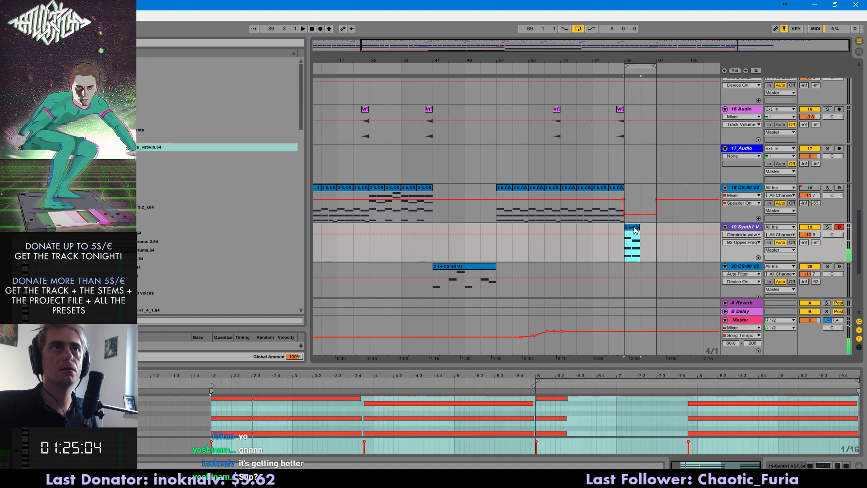
left_click(438, 417)
left_click_drag(381, 404, 357, 404)
key("ctrl+z")
key("ctrl+z")
- Play the loop from bar 89 to rehearse a part on the armed 19 Synth1 track
key("space")
key("space")
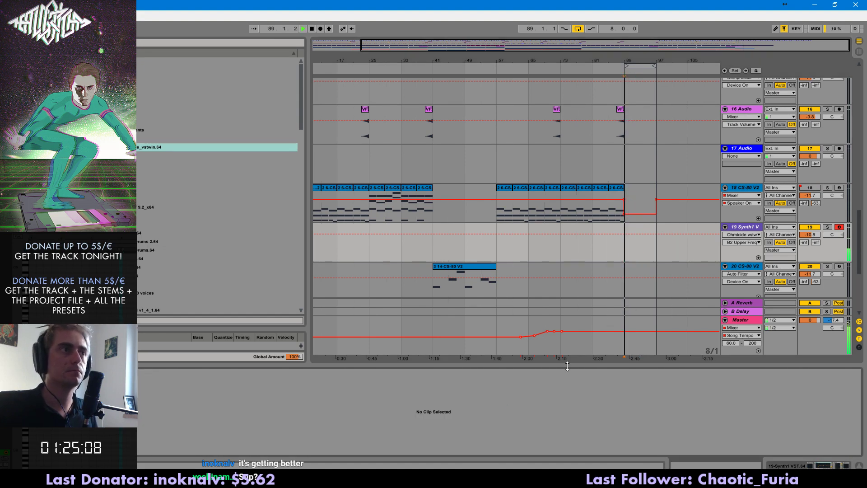
key("space")
left_click(618, 230)
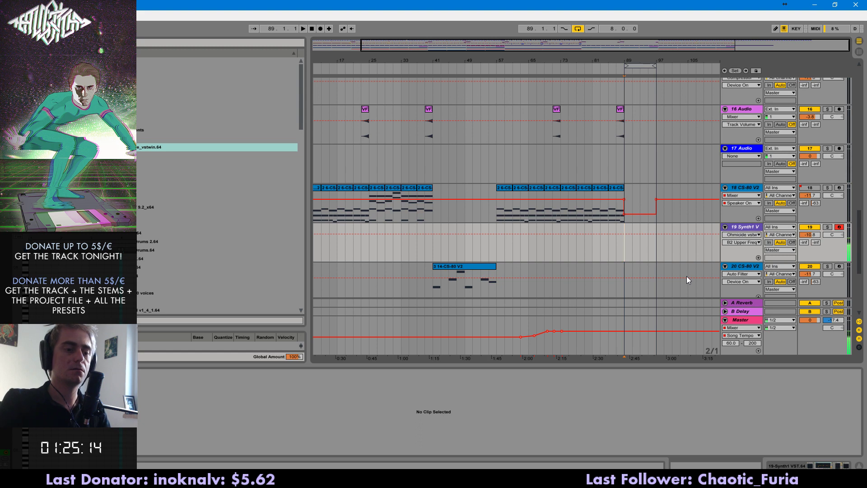
key("space")
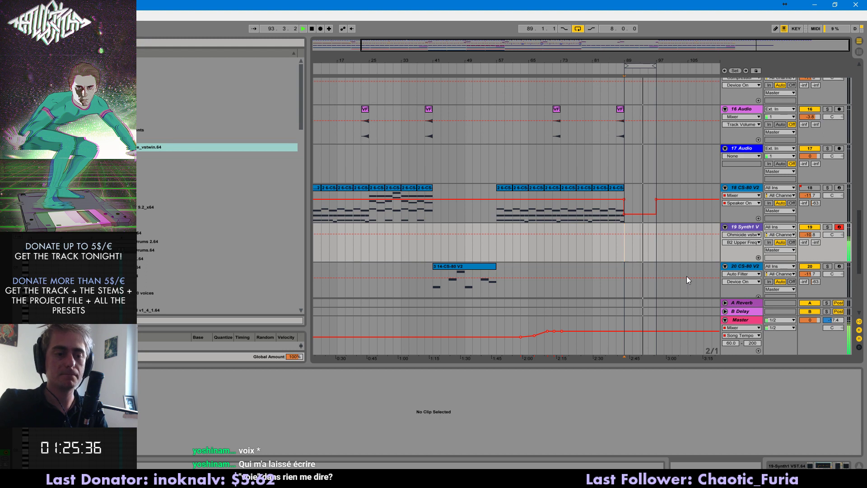
- Record a short MIDI take on the 19 Synth1 track starting from bar 87, then restart playback from there
key("space")
left_click(616, 250)
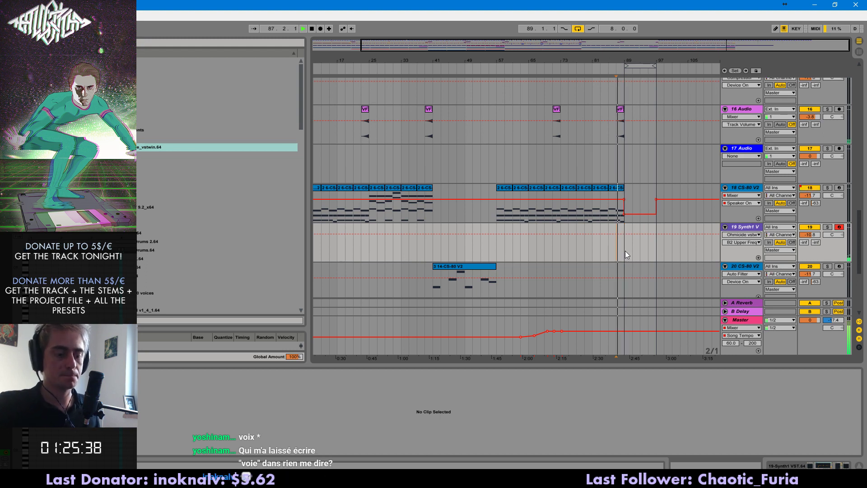
key("F9")
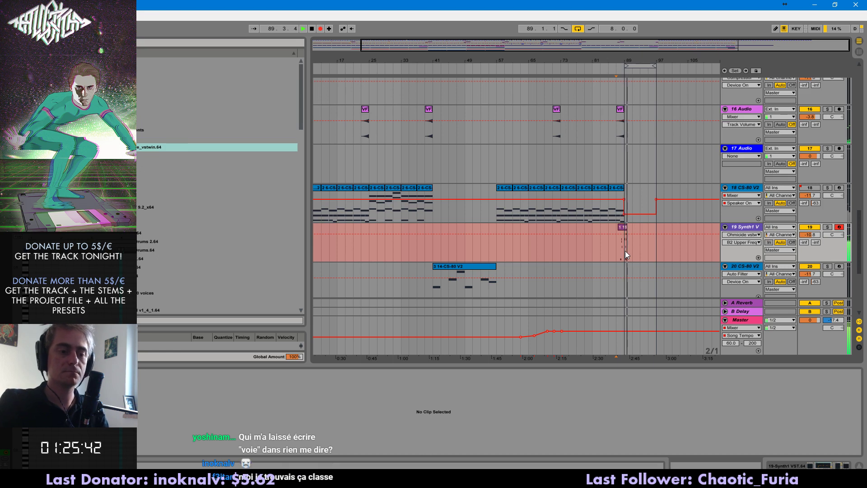
key("space")
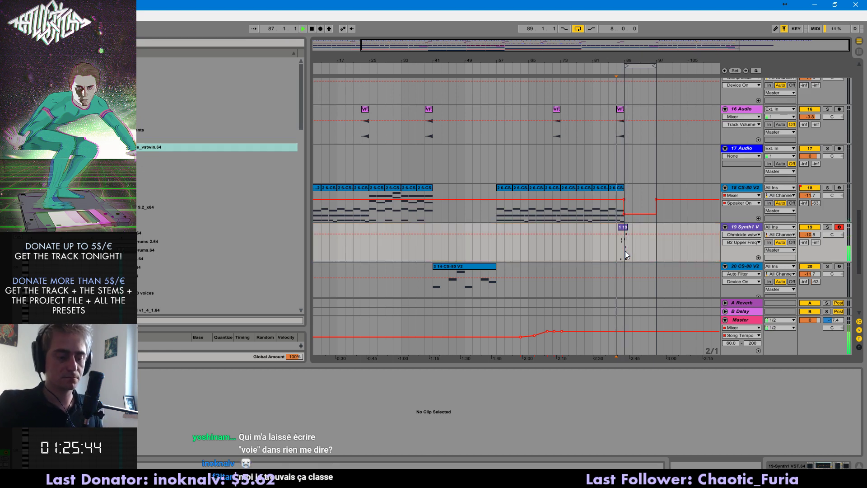
- Try several short recording takes on the armed 19 Synth1 track from bar 87, restarting after each one
key("F9")
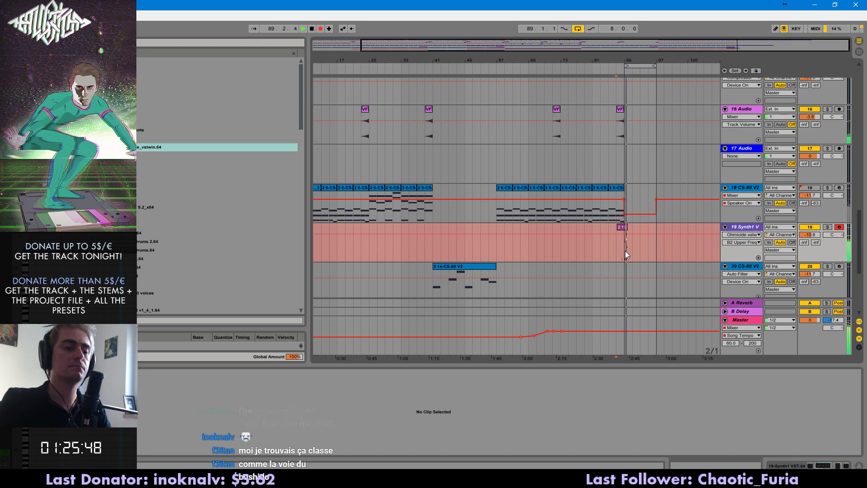
key("space")
key("F9")
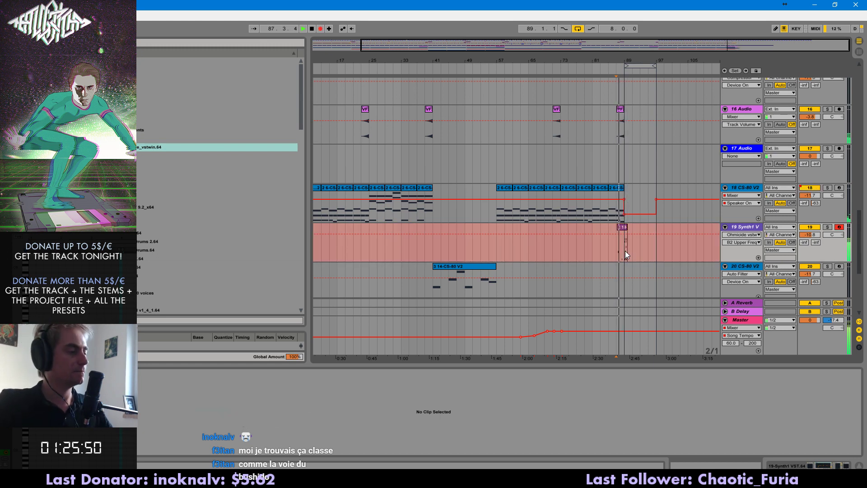
key("space")
key("space")
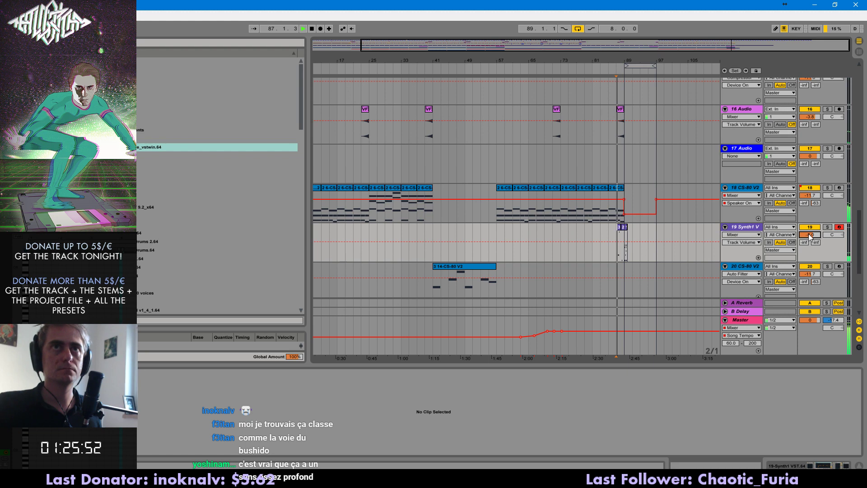
key("F9")
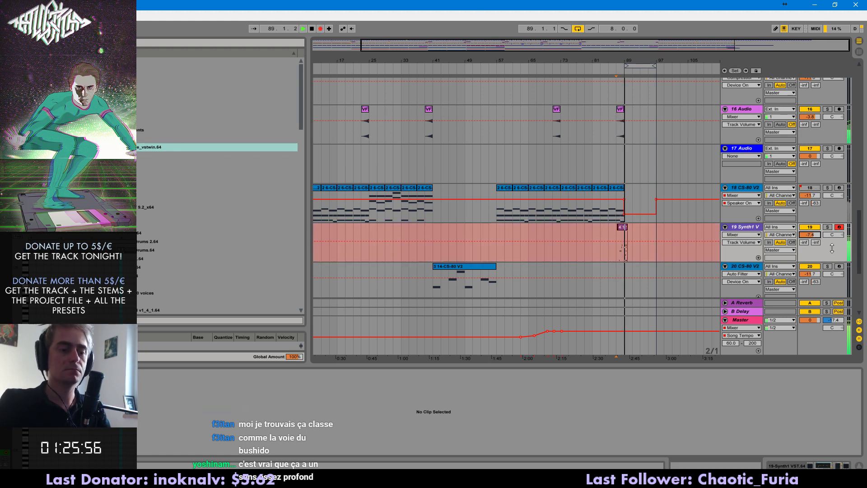
key("space")
key("F9")
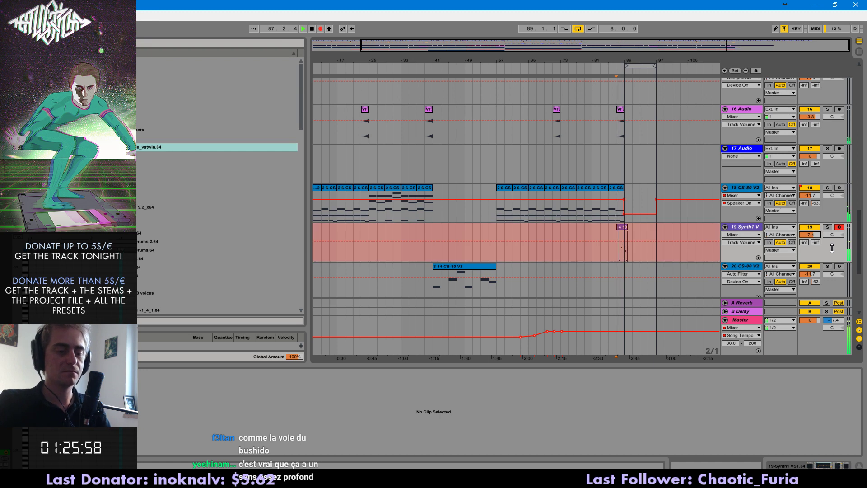
- Record a full MIDI take on the 19 Synth1 track from bar 87 through the loop, then stop
key("space")
key("F9")
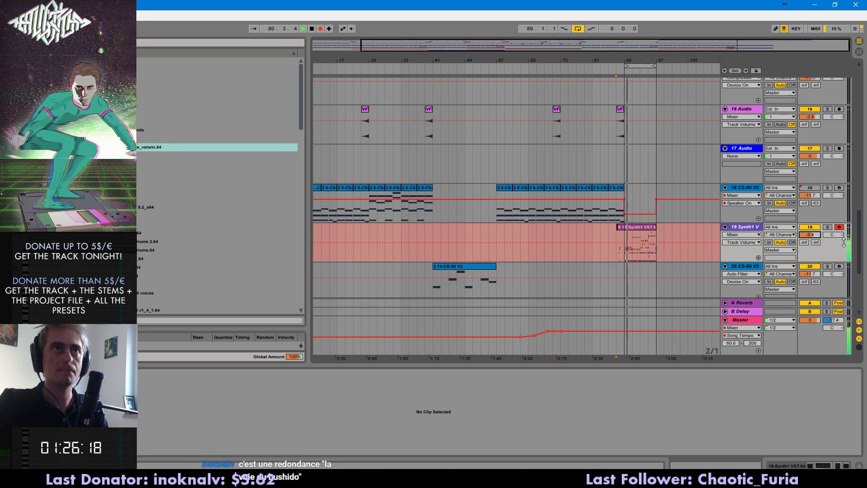
key("space")
- Keep the take's first loop pass as the 19 Synth1 clip at bars 89 to 97 and play its notes back
left_click(640, 228)
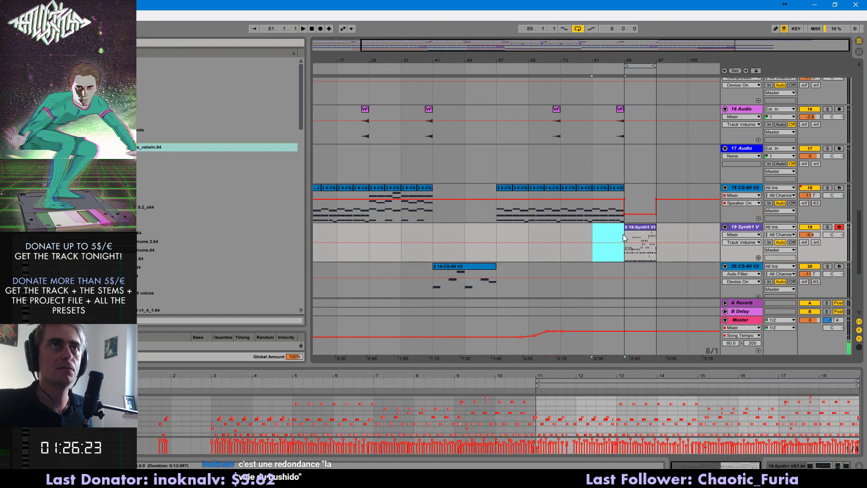
left_click_drag(622, 230, 639, 228)
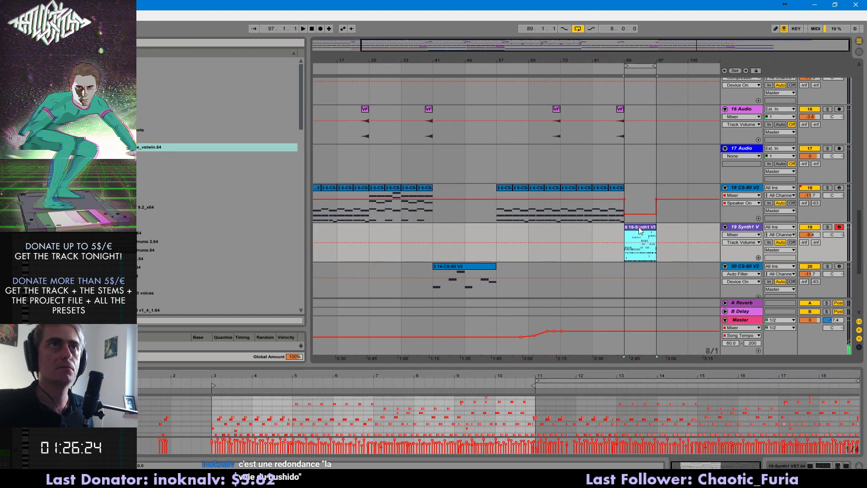
key("space")
left_click_drag(220, 376, 210, 427)
left_click(280, 410)
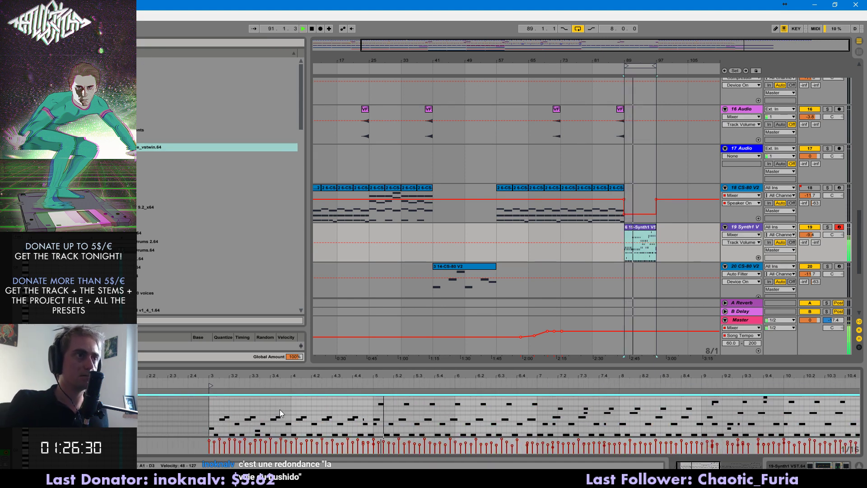
key("space")
key("space")
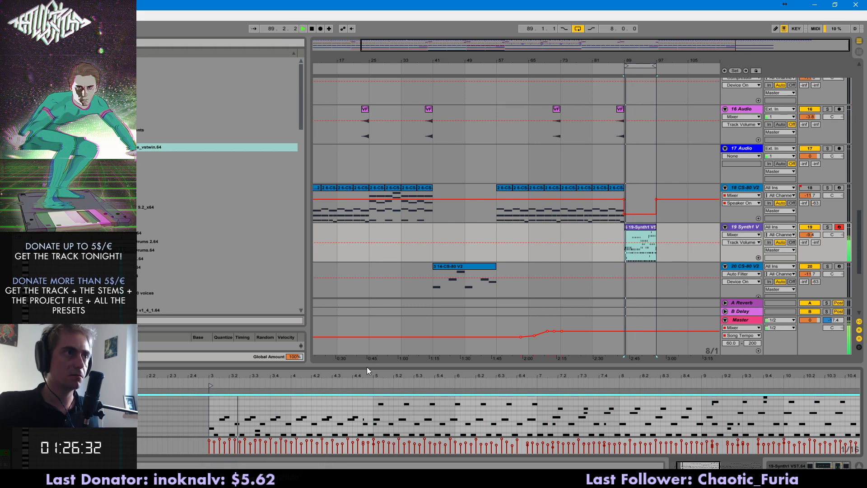
- Delete the stray D2 note just after bar 5 inside the 19 Synth1 clip and listen to that passage
mouse_move(367, 365)
left_mouse_down()
mouse_move(368, 325)
mouse_move(367, 382)
left_mouse_up()
left_click(356, 377)
key("ctrl+a")
key("Delete")
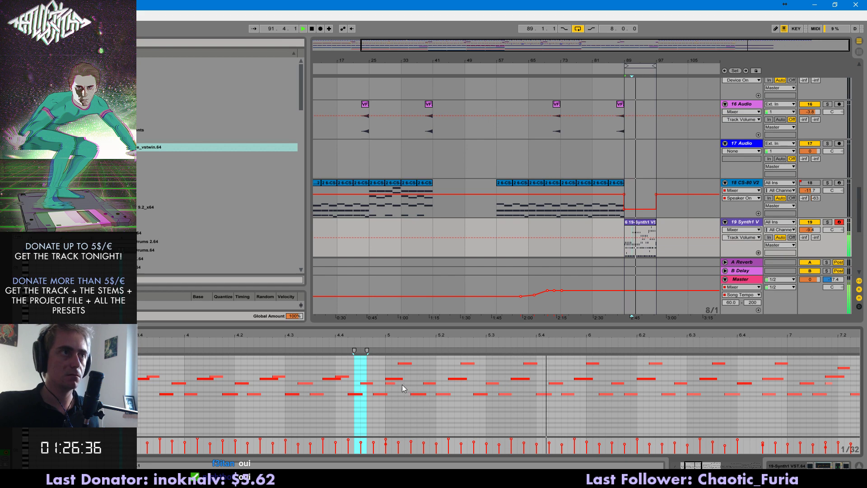
key("ctrl+z")
left_click_drag(402, 383, 360, 380)
key("Delete")
left_click(355, 343)
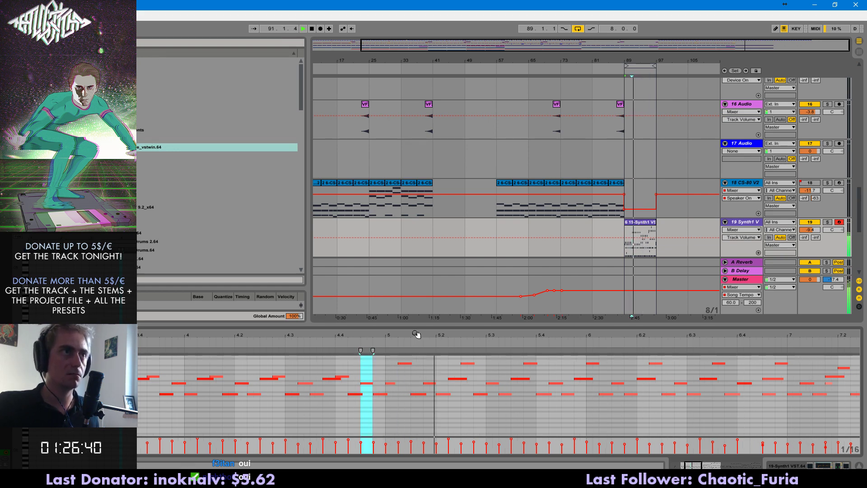
- Place a D2 note exactly at the start of bar 5 in the Synth1 clip and replay it
left_click_drag(416, 335, 409, 332)
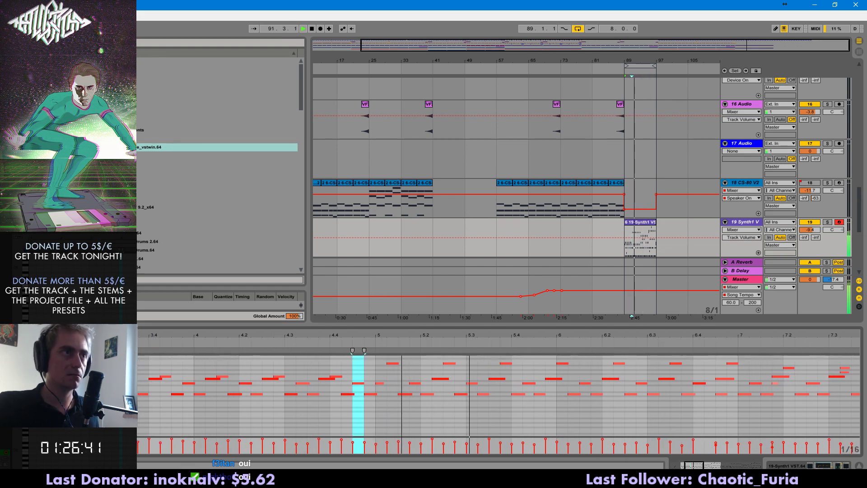
left_click(382, 383)
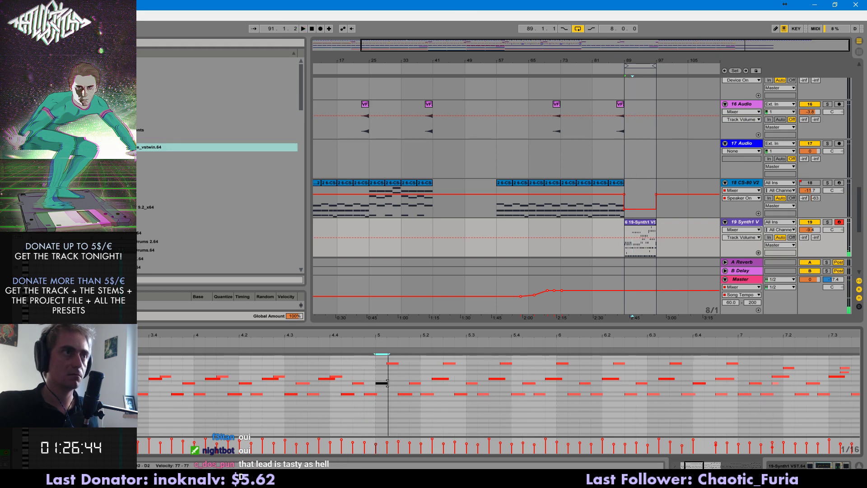
left_click(372, 346)
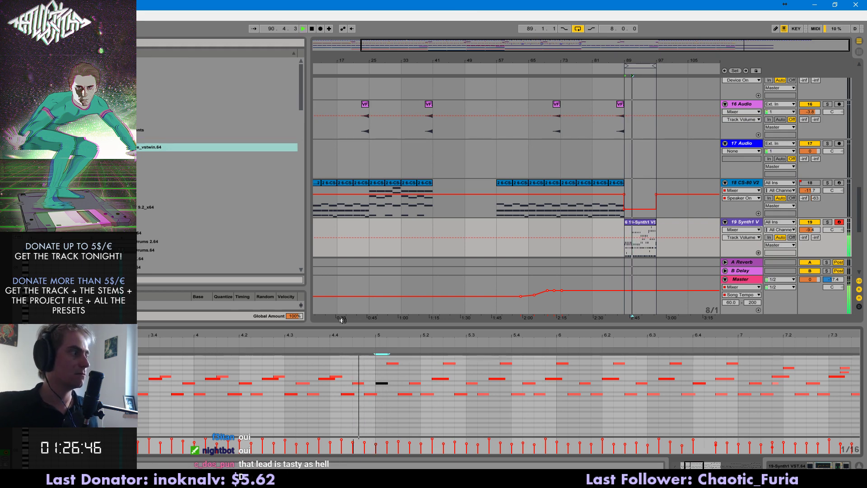
- Play the passage around bar 7 of the Synth1 clip and set the high note at 7.2 to A2
left_click_drag(527, 338, 457, 317)
key("space")
key("space")
left_click(537, 367)
key("Up")
key("Up")
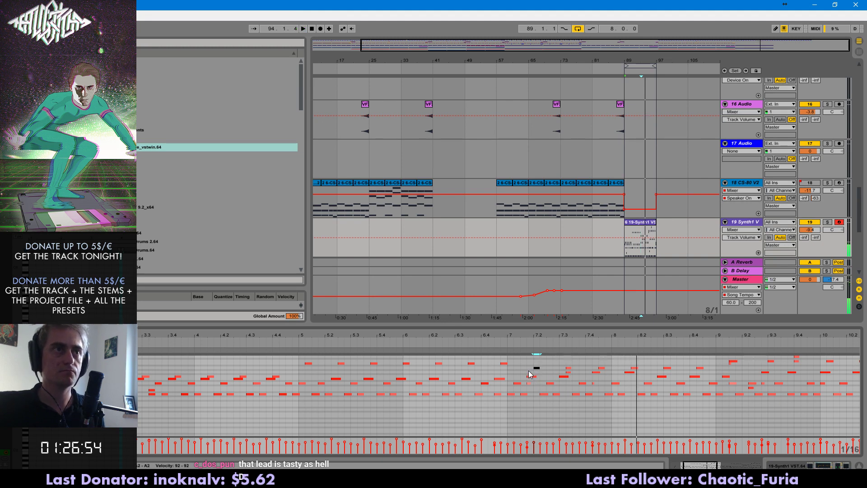
- Remove the overlapping stray note just after 7.3 in the Synth1 clip and replay the passage
left_click(592, 379)
left_click_drag(783, 44, 775, 43)
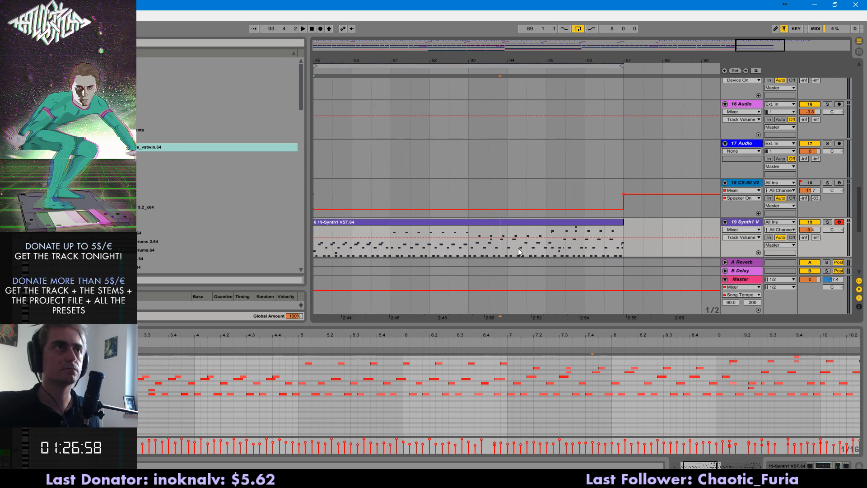
key("space")
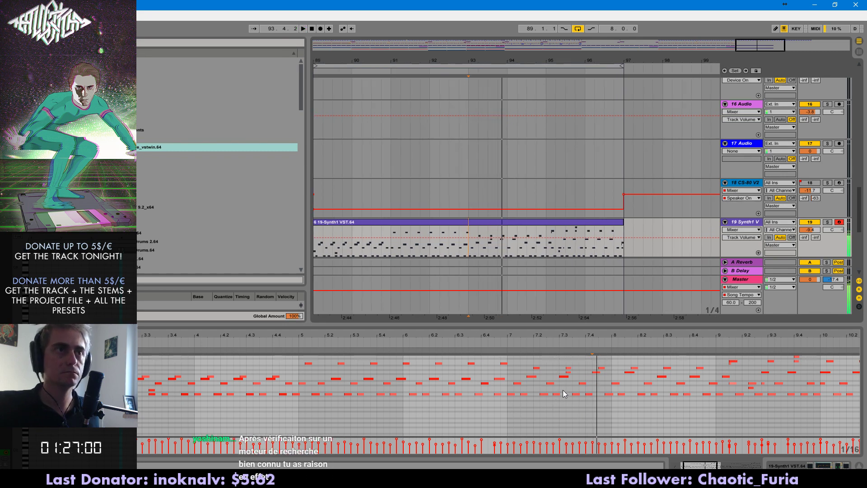
left_click(569, 373)
key("space")
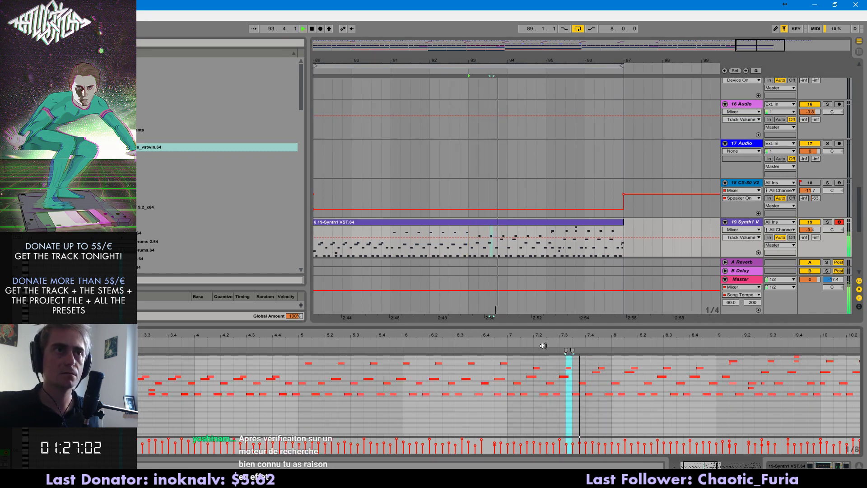
- Transpose the row of lowest notes from bar 7 to the start of bar 10, auditioning different pitches
left_click_drag(507, 393, 822, 394)
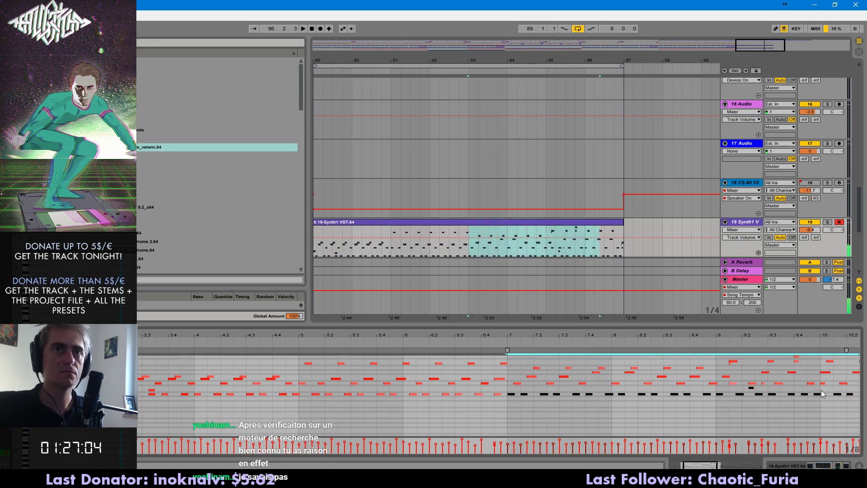
key("Down")
key("space")
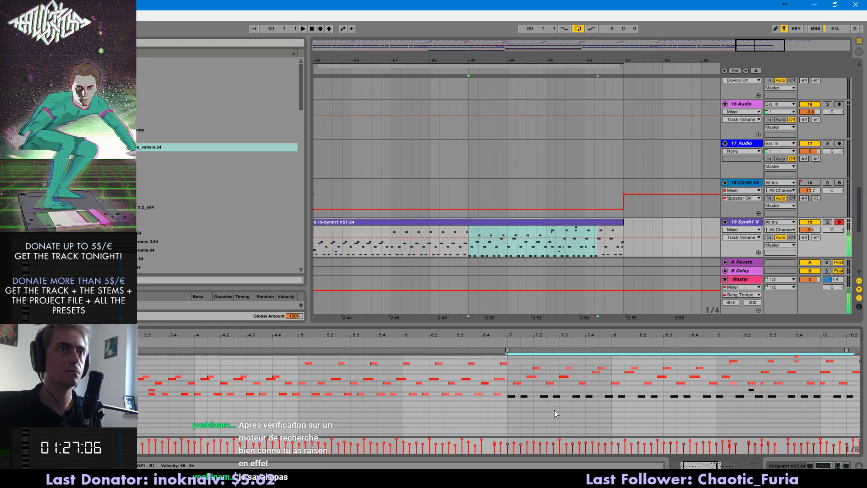
left_click_drag(849, 408, 512, 389)
key("Down")
key("space")
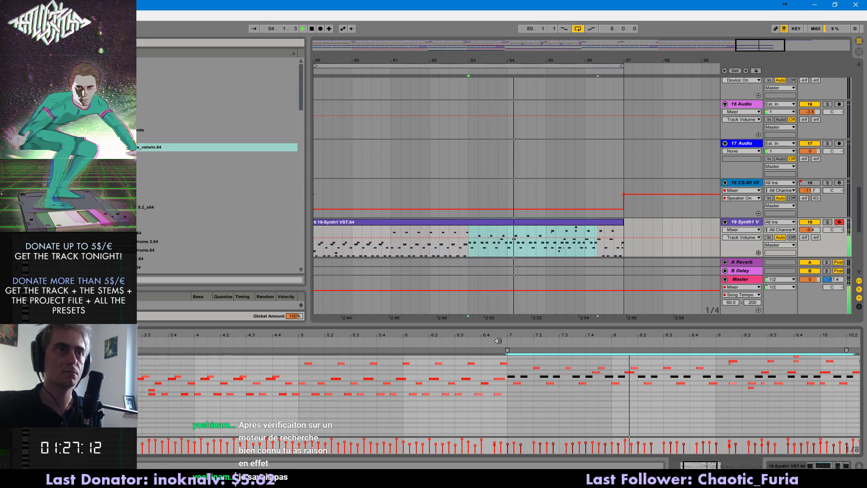
key("space")
- Lower the row of D2 notes from bar 7 onward and play the clip from bar 7
left_click_drag(507, 382, 865, 393)
key("Down")
left_click(510, 337)
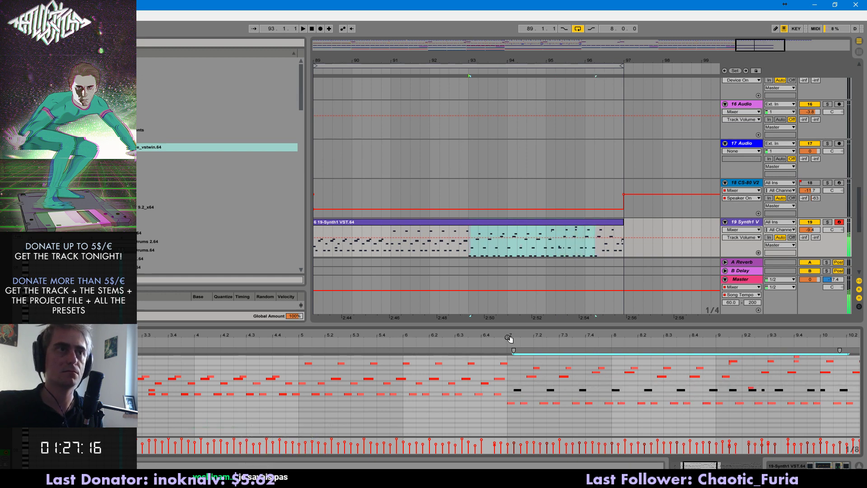
key("space")
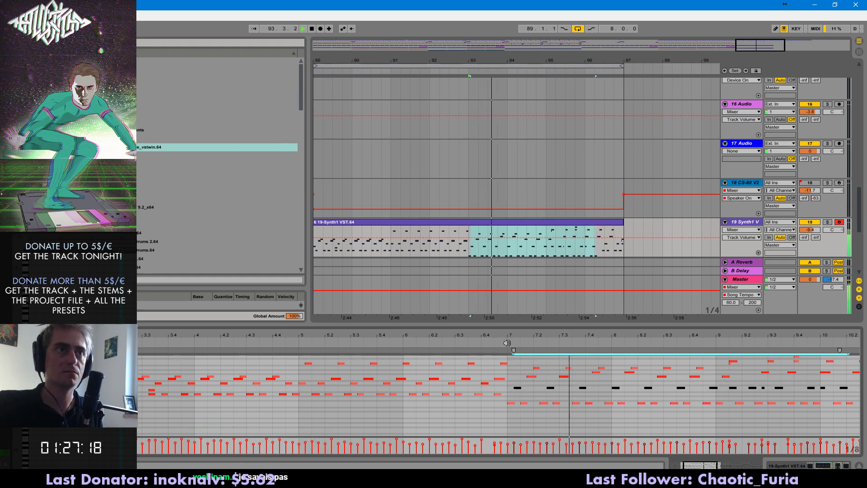
- Delete the stray high note near bar 9 and lower the last bass notes from about 10.3 to 11 to match their row
left_click(742, 365)
left_click_drag(742, 366, 742, 367)
key("Delete")
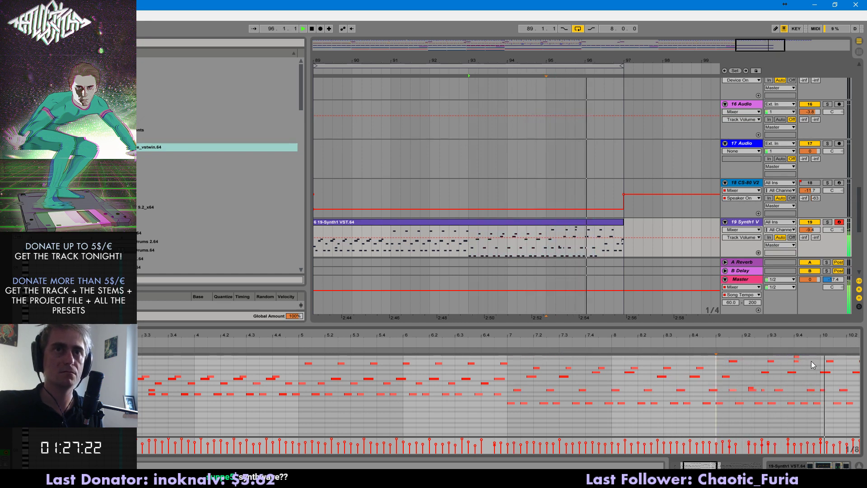
left_click_drag(834, 332, 706, 337)
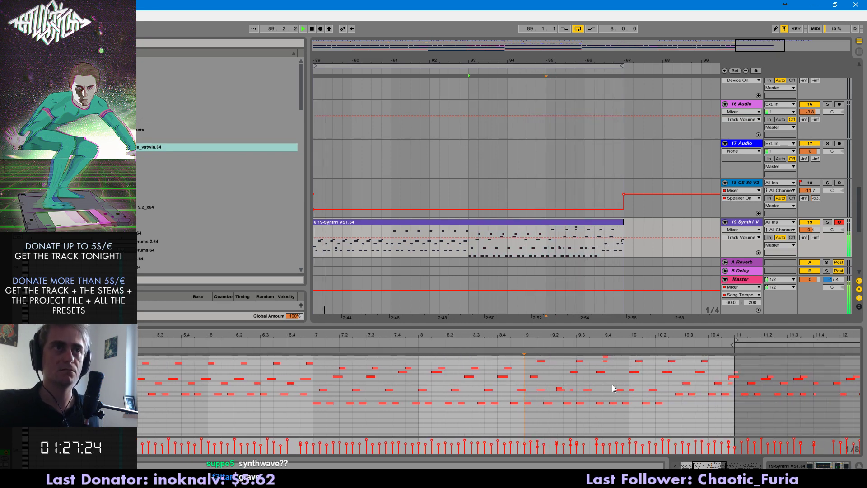
left_click_drag(674, 398, 731, 406)
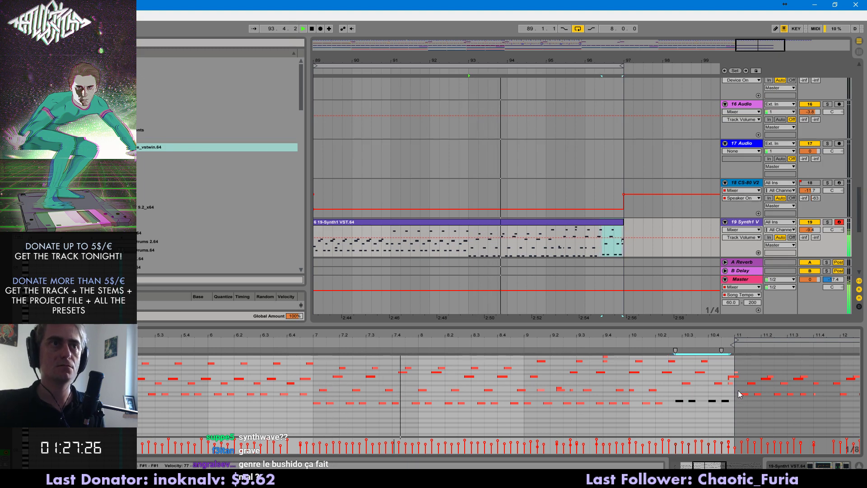
- Delete the overlapping stray notes near 9.2 and 9.4 in the Synth1 clip
left_click(570, 394)
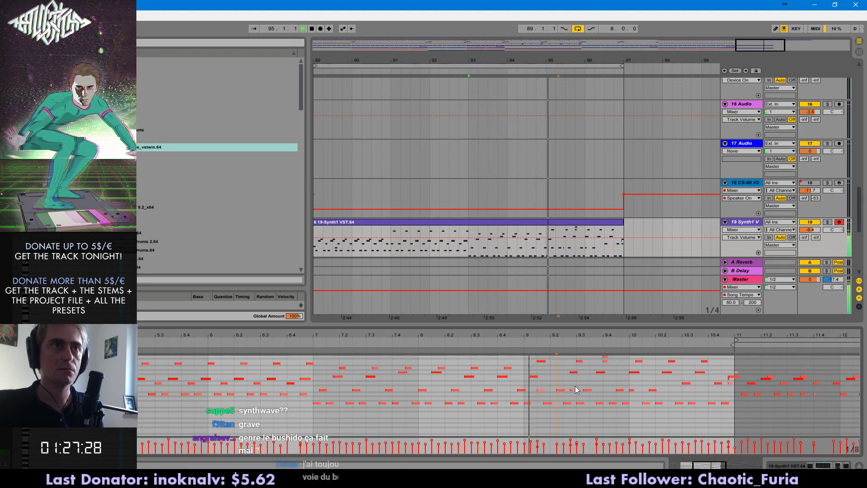
left_click(605, 360)
key("space")
- Adjust the two high notes in the second half of bar 10 and replay the end of the clip
left_click_drag(715, 363, 665, 360)
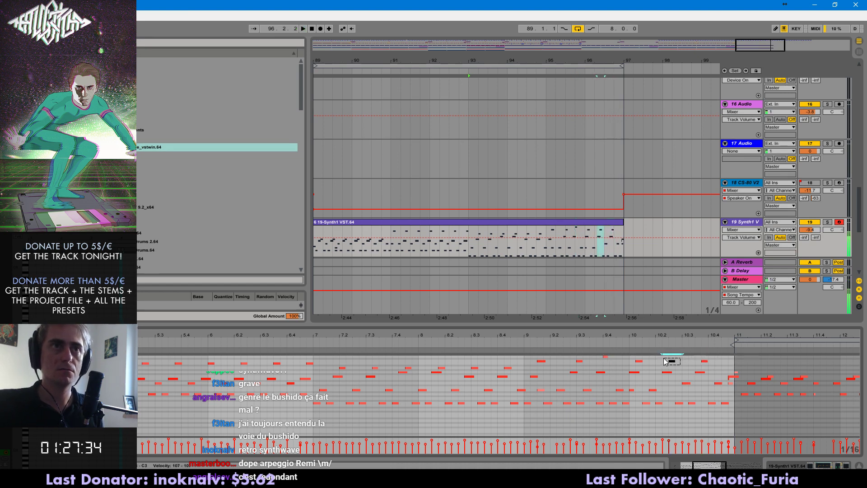
left_click(656, 345)
key("space")
left_click_drag(705, 361, 705, 364)
left_click(673, 344)
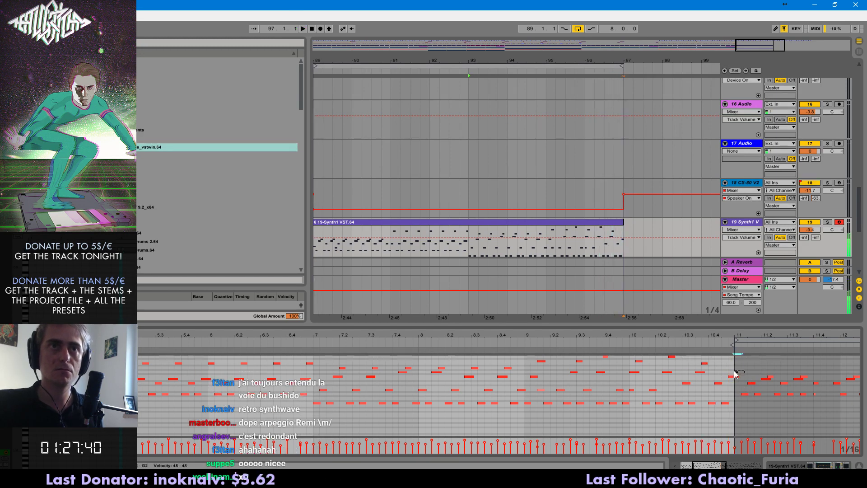
- Raise the last bass note of bar 10 to F2 and replay the end of the Synth1 clip
left_click(628, 338)
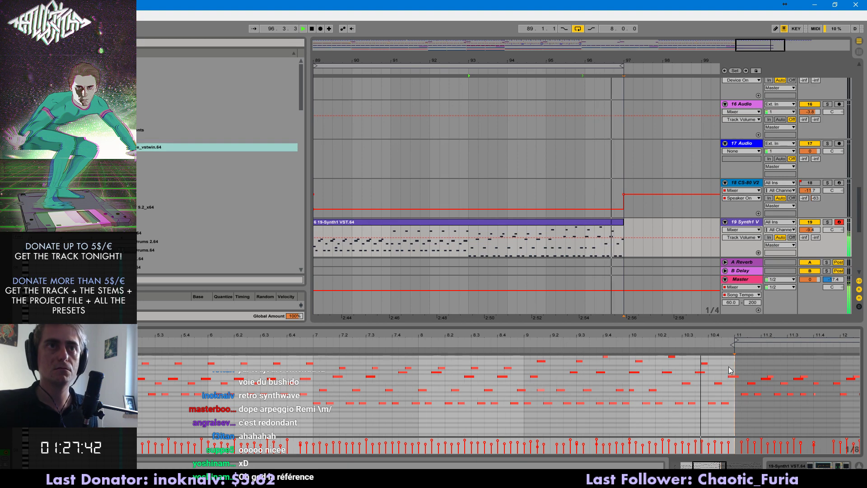
left_click(615, 222)
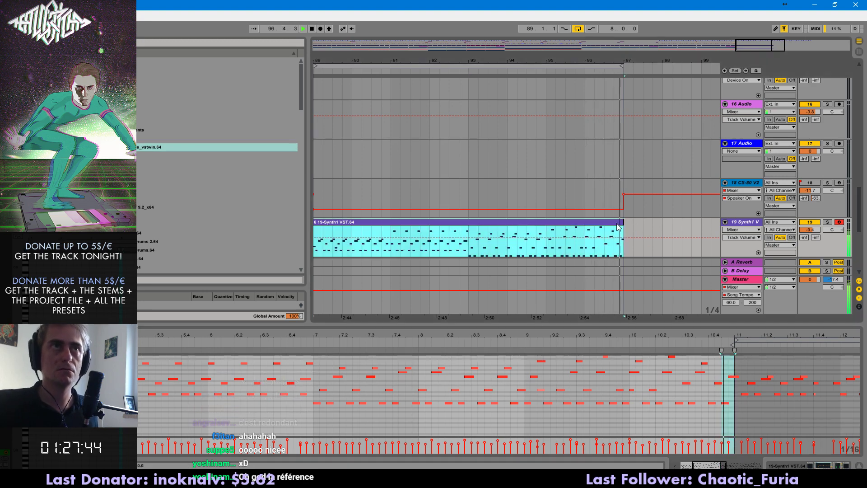
key("space")
left_click(734, 376)
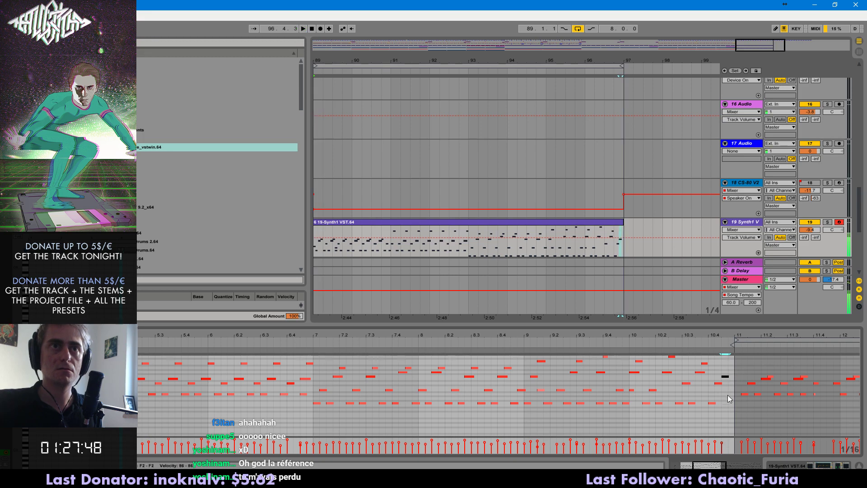
key("space")
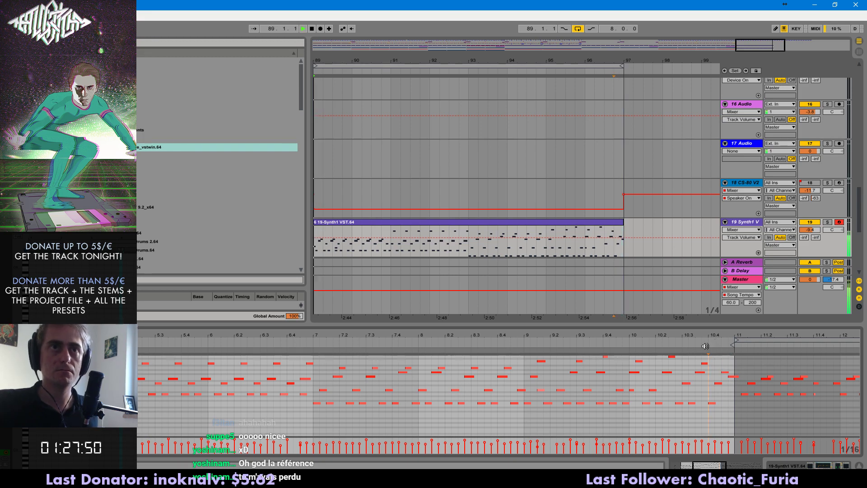
- Raise the last three notes around 10.4 into the upper register, the middle one to C3, and replay the clip's end
left_click_drag(708, 396, 713, 411)
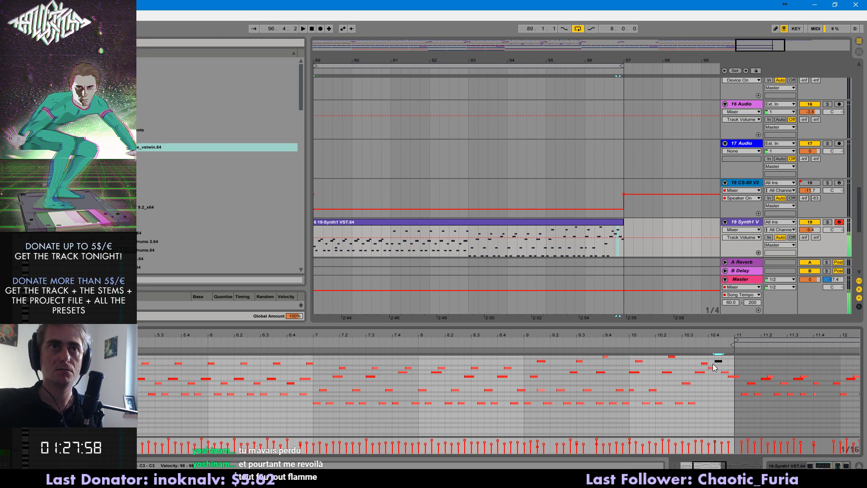
scroll(696, 352, "up", 1)
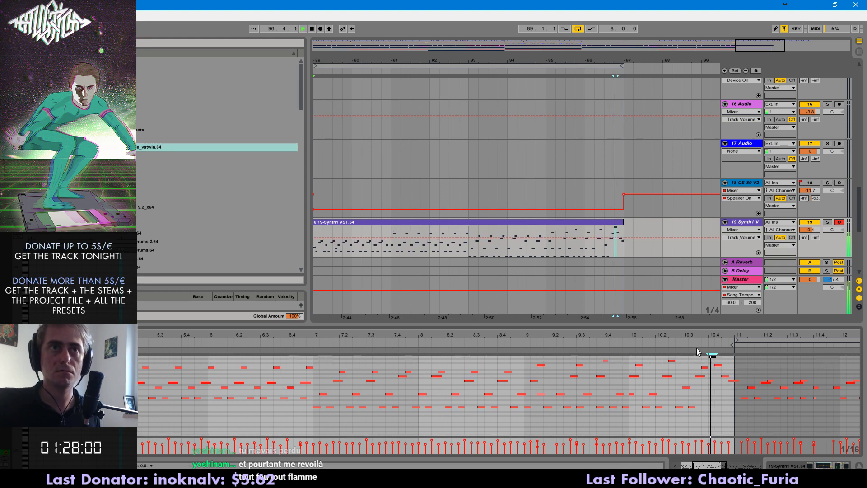
left_click(594, 246)
key("space")
key("space")
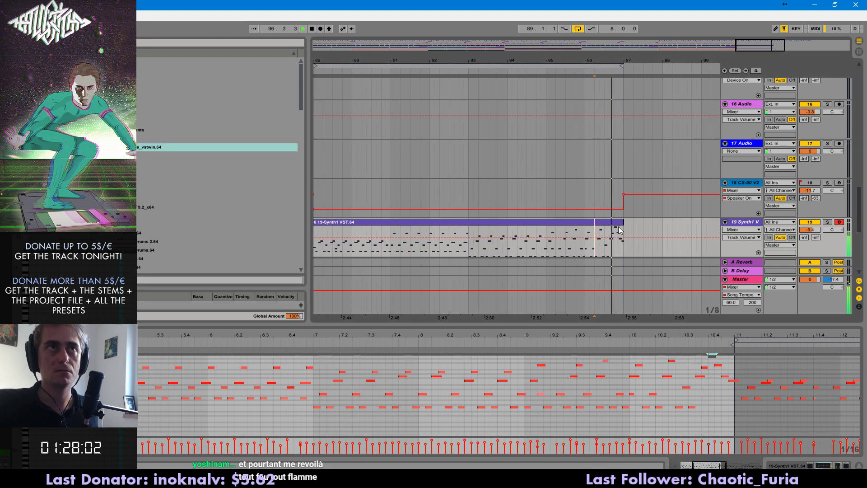
- Drop the first two of the notes near 10.4 back to the low register, nudge the second up a semitone and play it
left_click(733, 382)
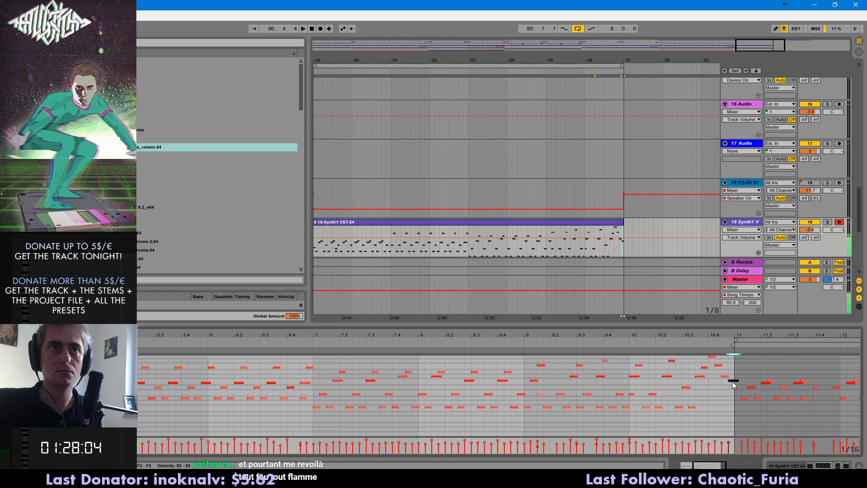
left_click(712, 357)
key("shift+Down")
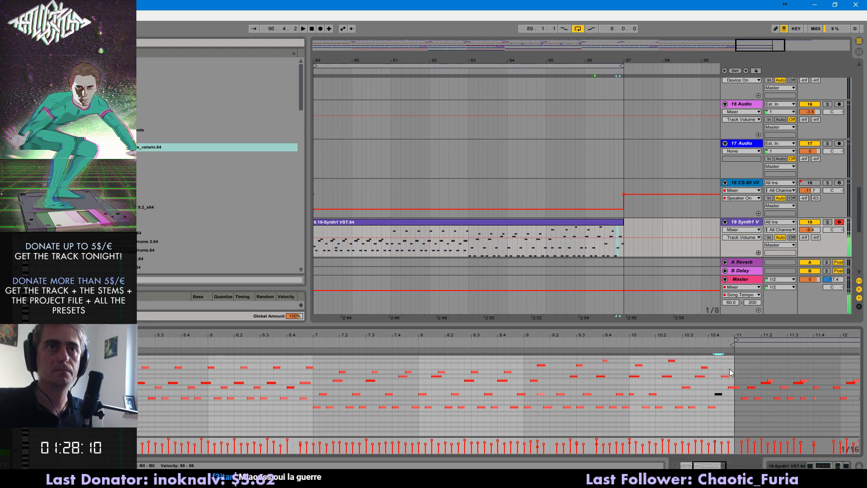
key("Up")
key("space")
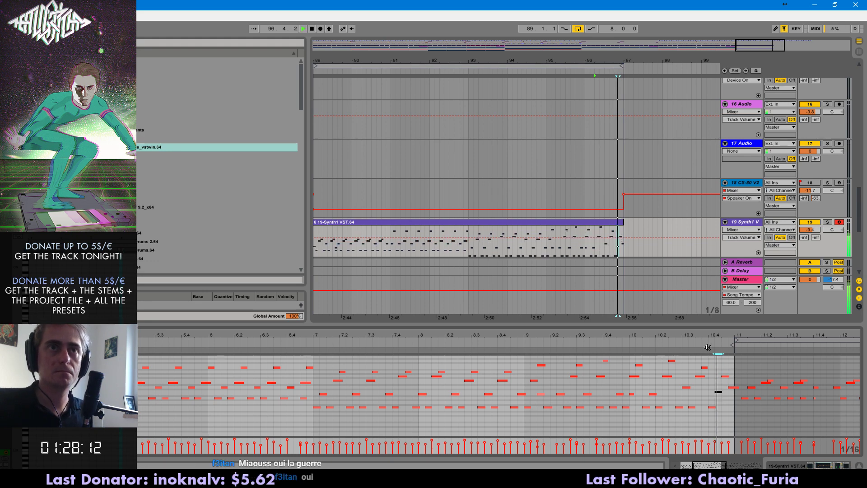
- Replay the clip from bar 89 and set the Synth1 track's volume to -8.0
left_click(621, 222)
key("space")
key("space")
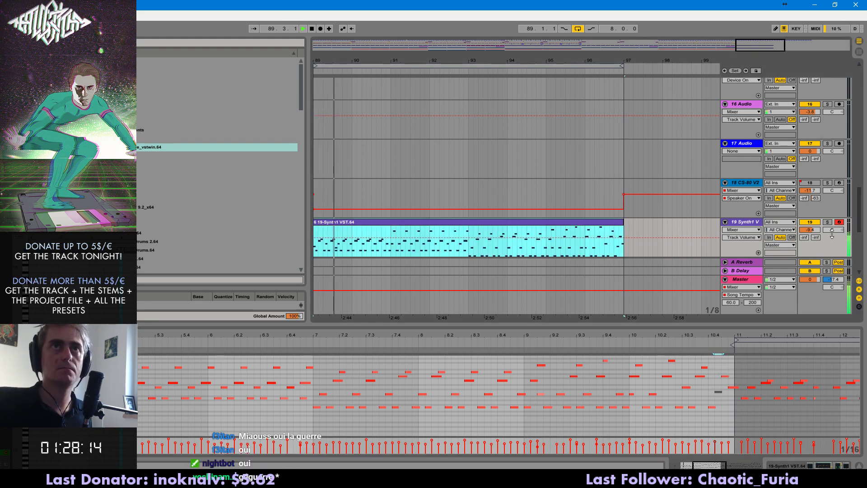
left_click_drag(810, 230, 809, 225)
left_click_drag(766, 51, 765, 42)
- Show the Synth1 track's devices and add another Compressor after Ohmicide
double_click(744, 222)
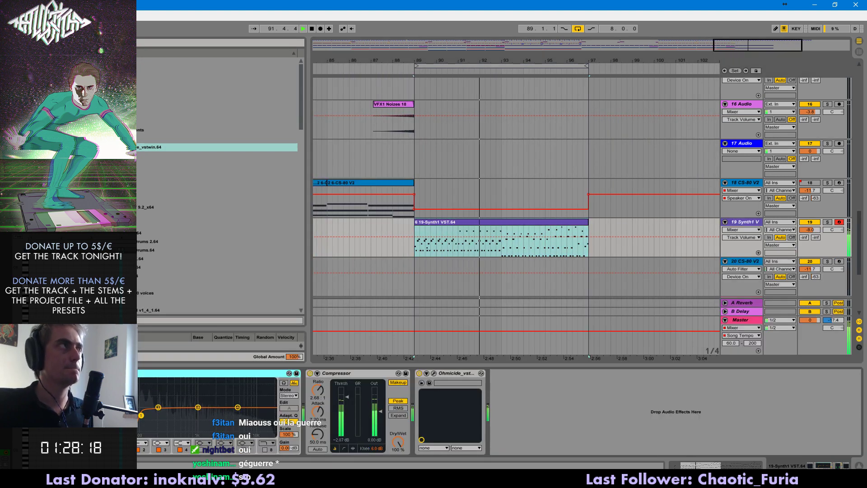
left_click(40, 88)
double_click(127, 94)
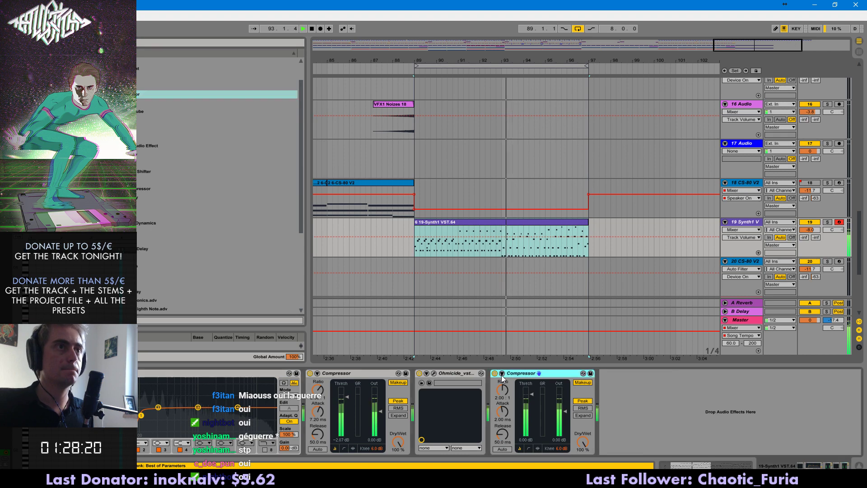
- Enable the new Compressor's sidechain, choose its audio source and lower the threshold
left_click(502, 374)
left_click(505, 383)
left_click(508, 395)
left_click(513, 206)
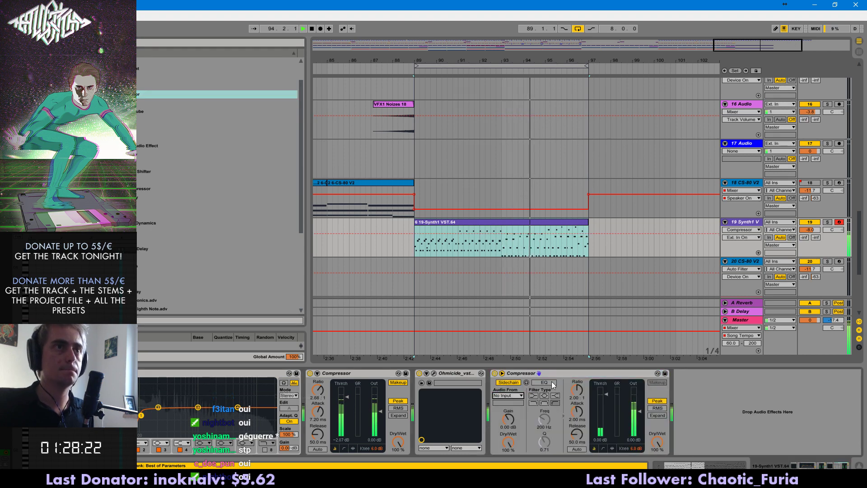
left_click_drag(606, 394, 577, 440)
- Reopen the Synth1 clip, examine its notes across bars 3 to 11 and play several passages
double_click(568, 228)
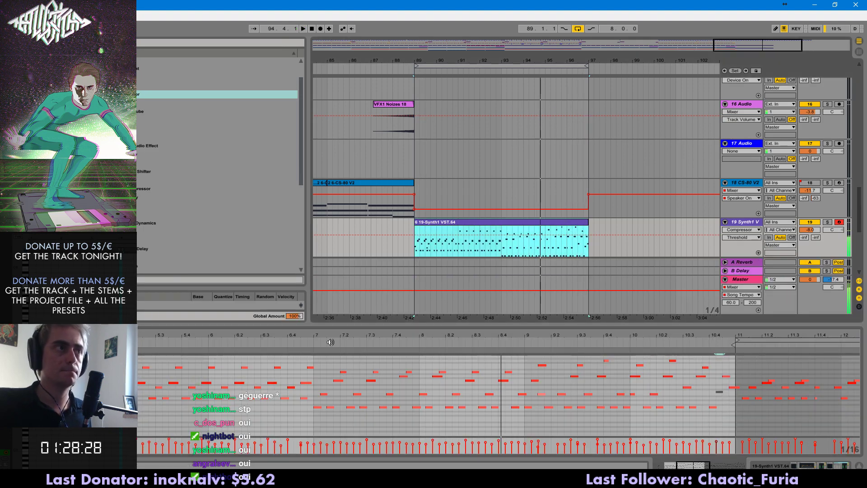
left_click(324, 383)
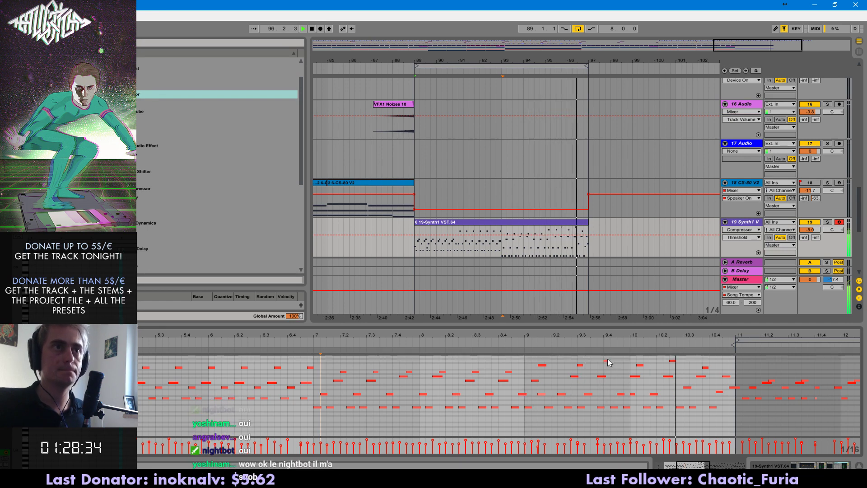
left_click_drag(610, 336, 325, 337)
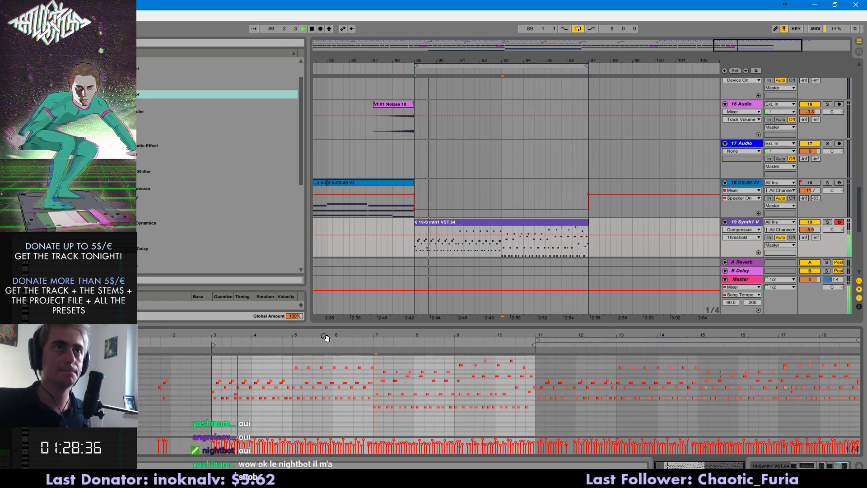
left_click_drag(235, 335, 367, 335)
key("space")
key("space")
left_click_drag(533, 411, 325, 402)
key("space")
key("space")
left_click_drag(529, 413, 473, 400)
- Split the Synth1 clip at bar 93 and loop its first half, bars 89 to 93
left_click(413, 248)
left_click_drag(413, 248, 458, 251)
left_click_drag(500, 234, 419, 248)
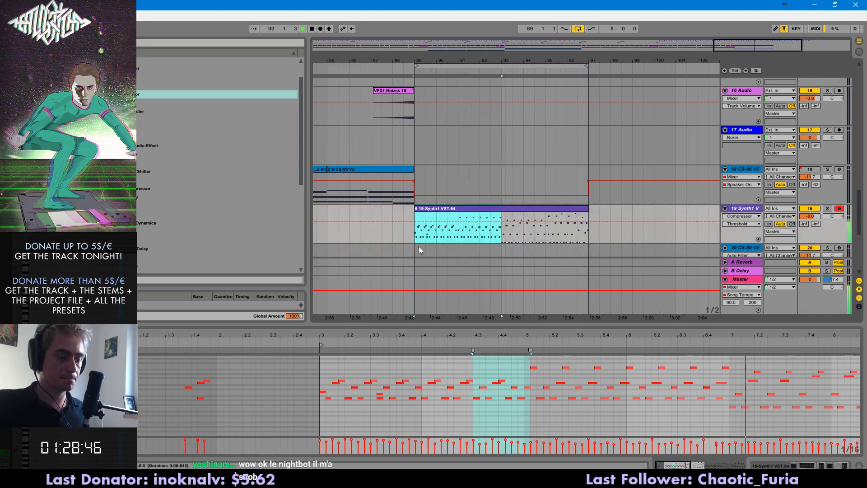
key("ctrl+e")
key("ctrl+l")
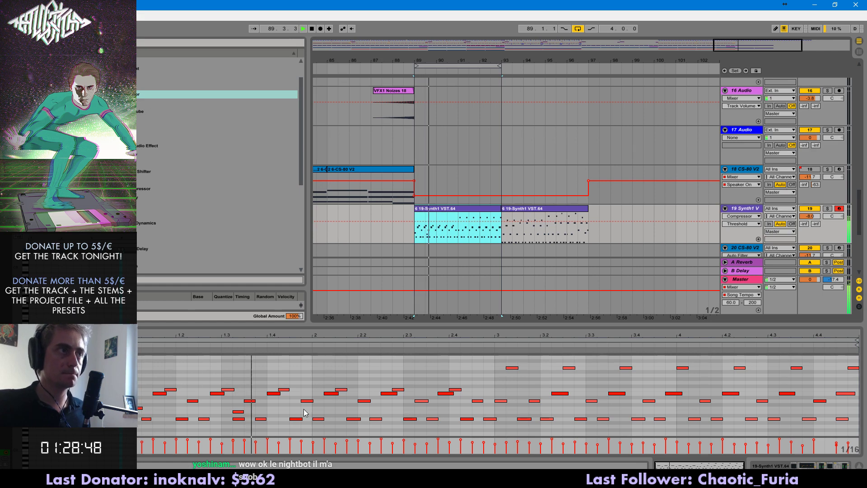
- Shorten the notes near 1.4 and 3.4 in the first clip, select the row of A1 notes and play from 2.4
left_click(283, 405)
left_click_drag(279, 393, 273, 393)
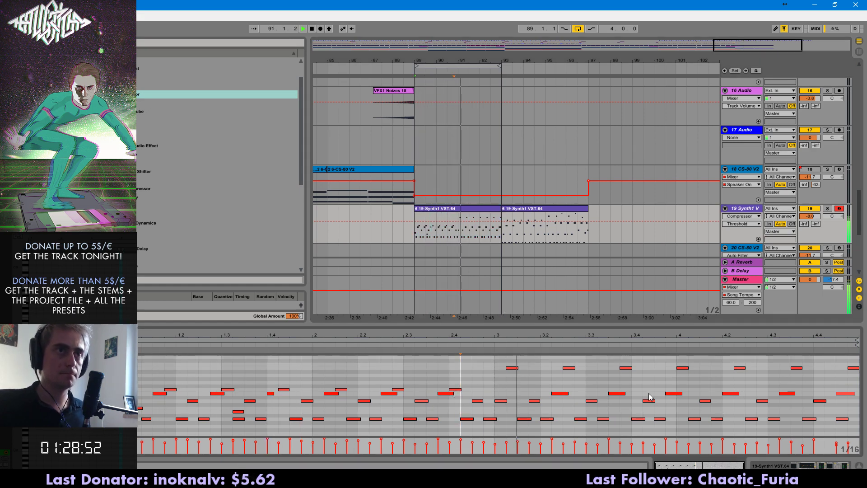
left_click(627, 395)
left_click_drag(626, 395, 612, 394)
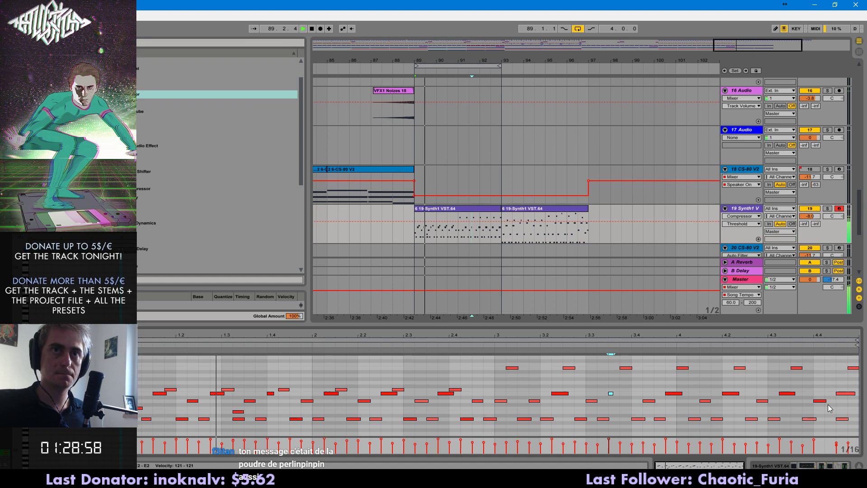
mouse_move(826, 401)
left_mouse_down()
mouse_move(138, 418)
mouse_move(149, 420)
left_mouse_up()
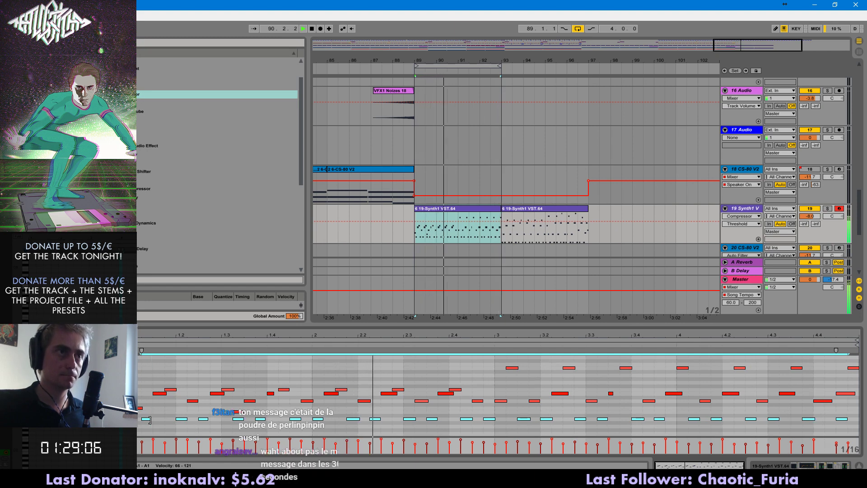
left_click(448, 425)
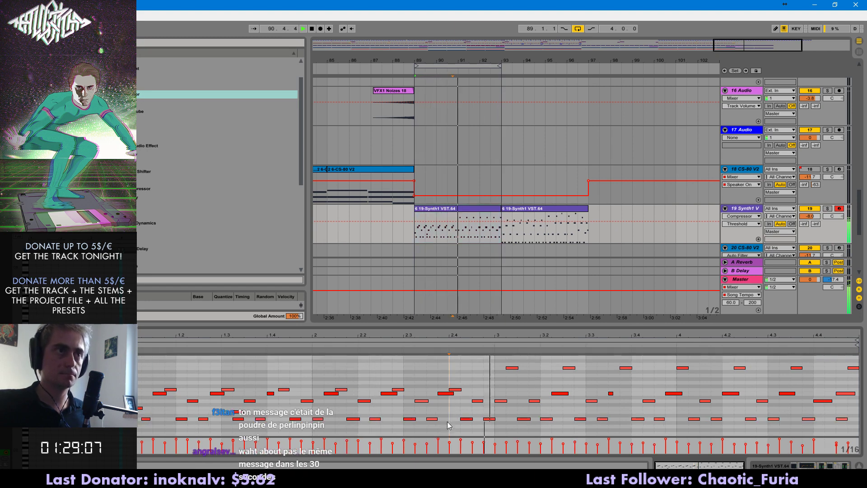
left_click(606, 382)
- Open the second Synth1 clip, try raising the four upper notes from 7.2 to 8.2, and play from bar 7
left_click(511, 208)
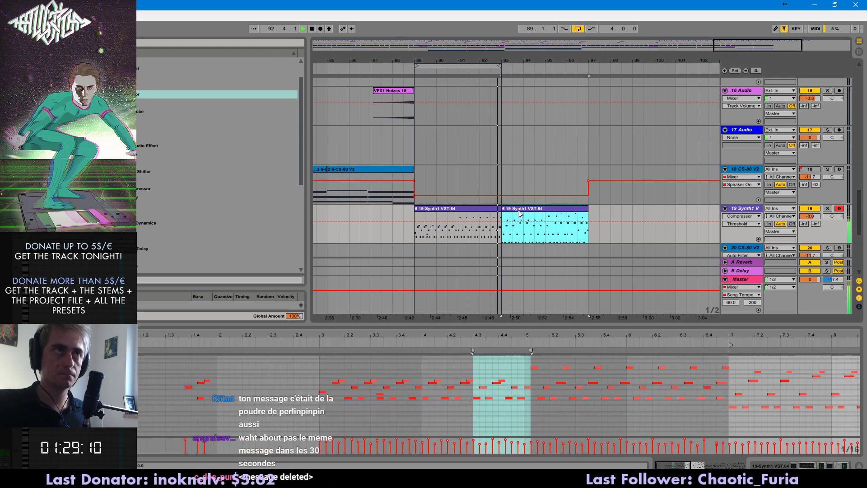
left_click_drag(741, 367, 853, 374)
key("space")
left_click_drag(846, 335, 650, 338)
left_click_drag(666, 372, 554, 369)
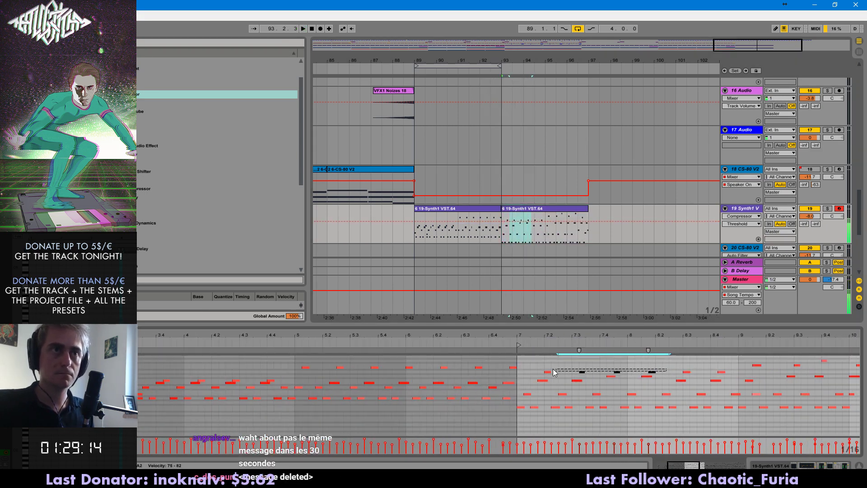
key("Up")
key("space")
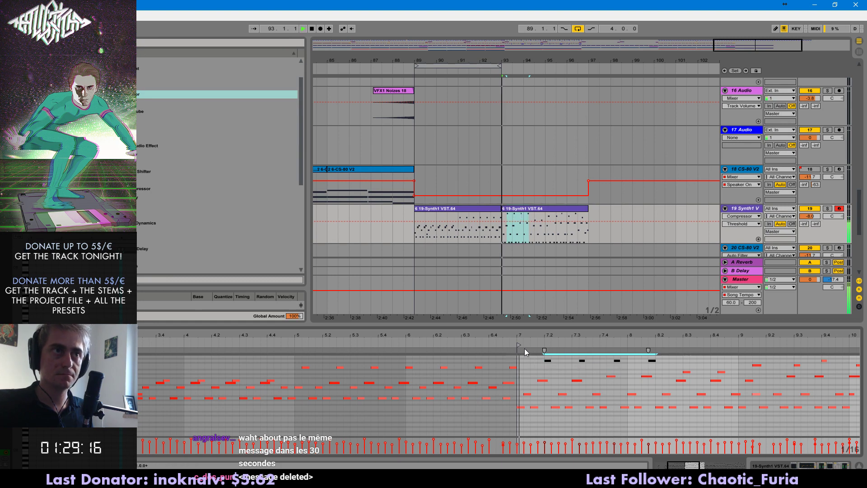
- Lower the four selected notes from 7.2 to 8.2 to A#2 and play from bar 7
key("space")
key("Down")
key("Down")
key("Down")
key("Down")
key("Down")
key("space")
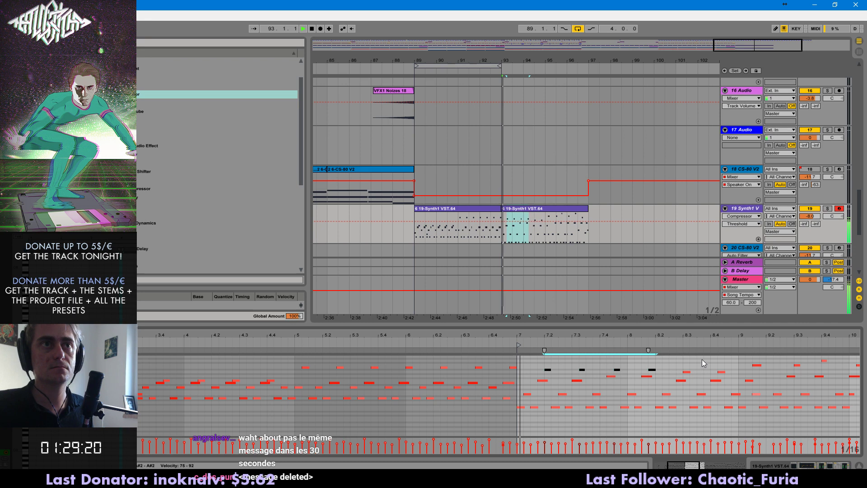
- Set the Synth1 track's volume to -6.7 and duplicate both Synth1 clips to bar 97
left_click(707, 360)
left_click_drag(807, 215, 807, 219)
left_click(548, 209)
left_click(444, 216, "shift")
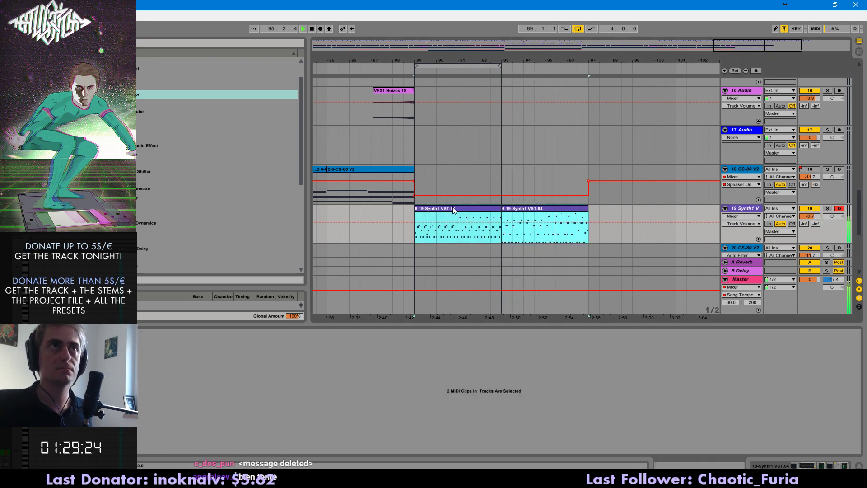
key("ctrl+d")
- Raise the low note just before 9.4 in the Synth1 clip at bar 93 to the higher row and play
double_click(431, 234)
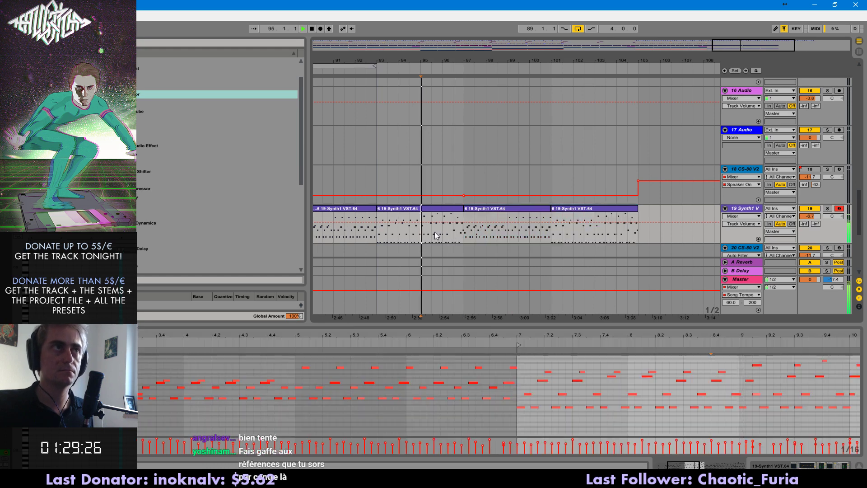
key("space")
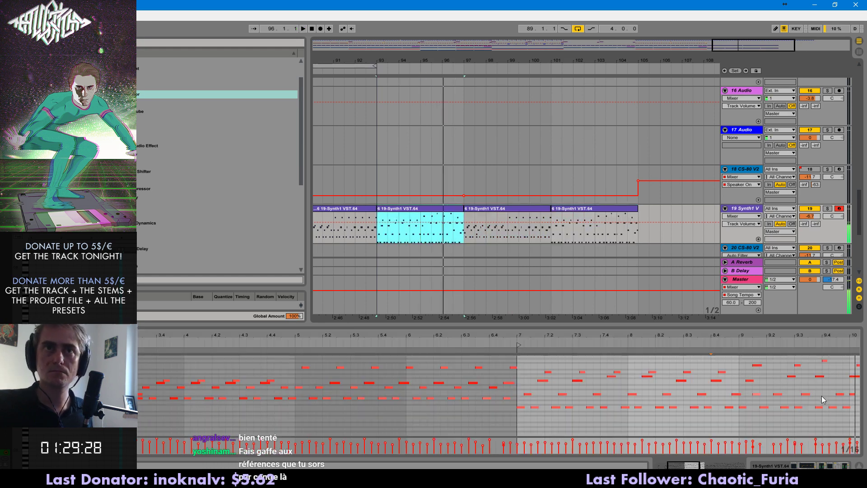
left_click(819, 395)
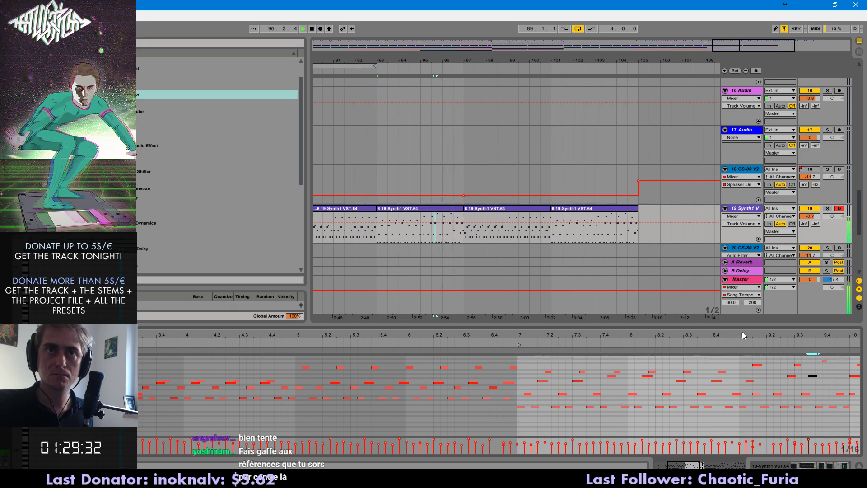
- View the Synth1 clip at bar 97 and play the arrangement from bar 87
left_click(498, 208)
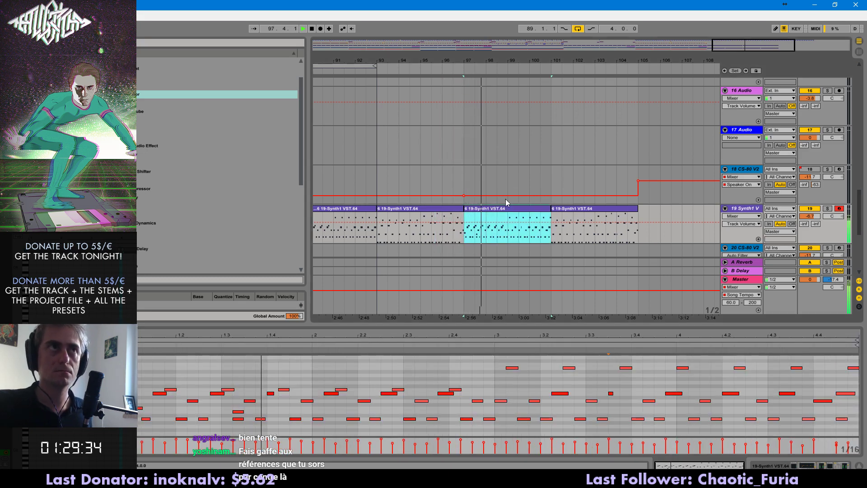
left_click_drag(765, 47, 761, 57)
left_click(427, 213)
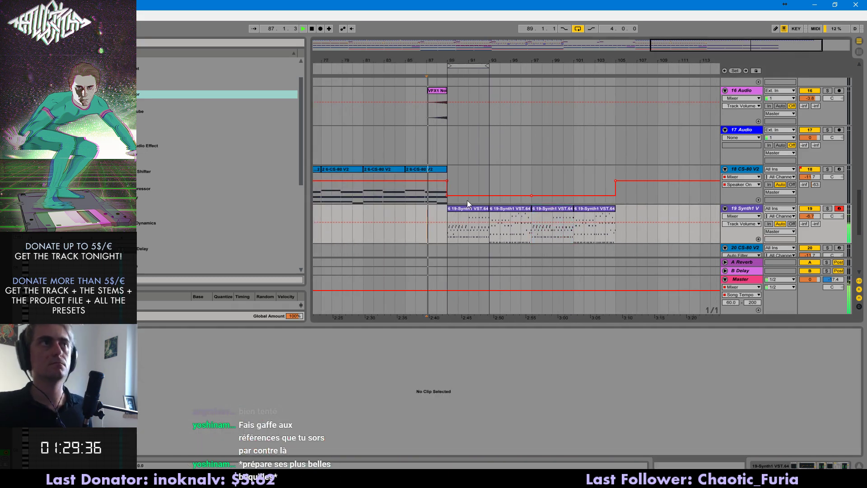
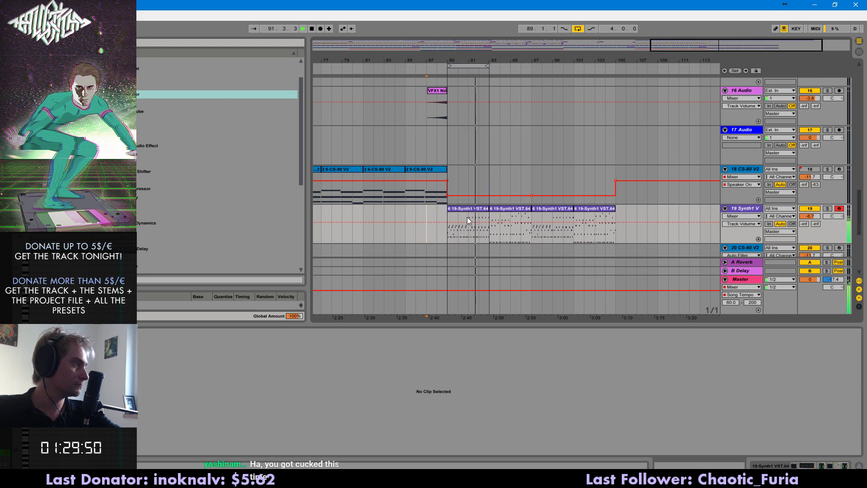
- In the Synth1 clip at bar 93, raise the top-row notes from 7.2 to 8.4 and the first notes beneath them to G2
left_click(506, 210)
left_click_drag(408, 374, 578, 364)
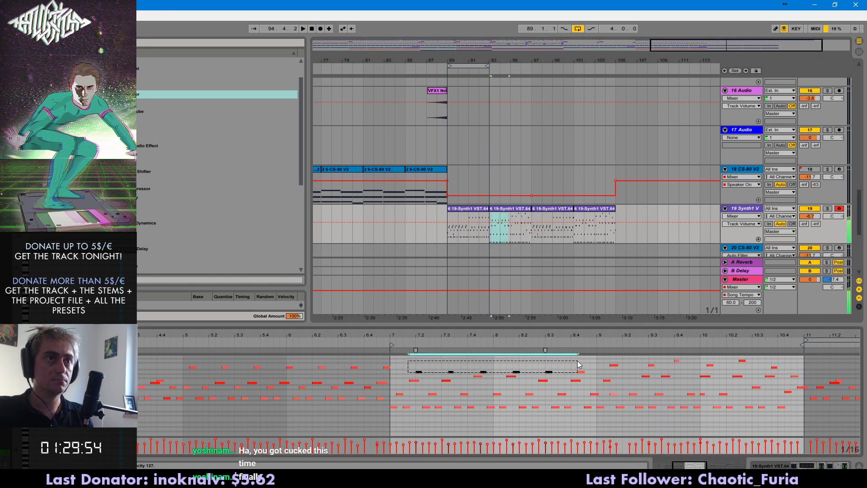
left_click_drag(404, 372, 465, 387)
key("space")
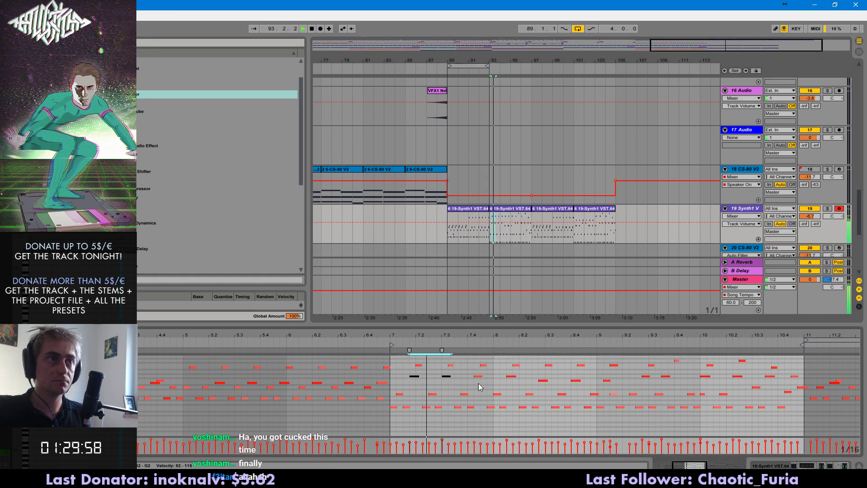
left_click_drag(414, 370, 585, 345)
key("Up")
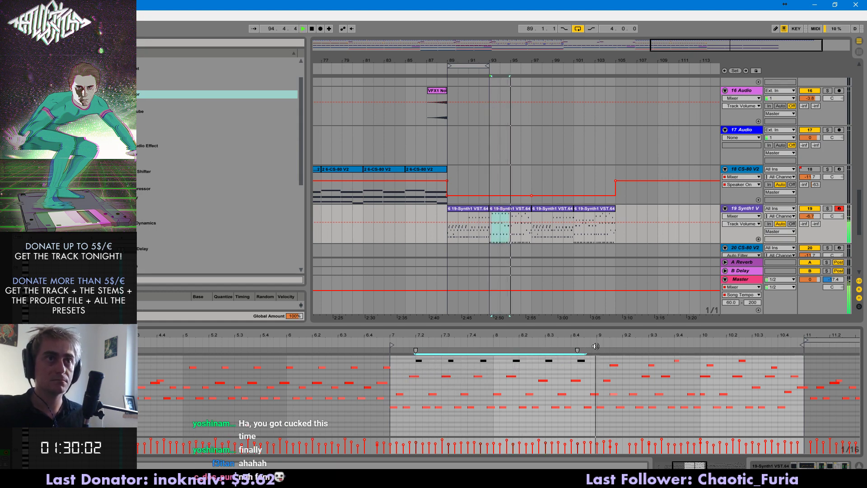
- Duplicate the Synth1 clips at bars 89 and 93 to bar 97 and play the arrangement from bar 86
left_click(519, 209)
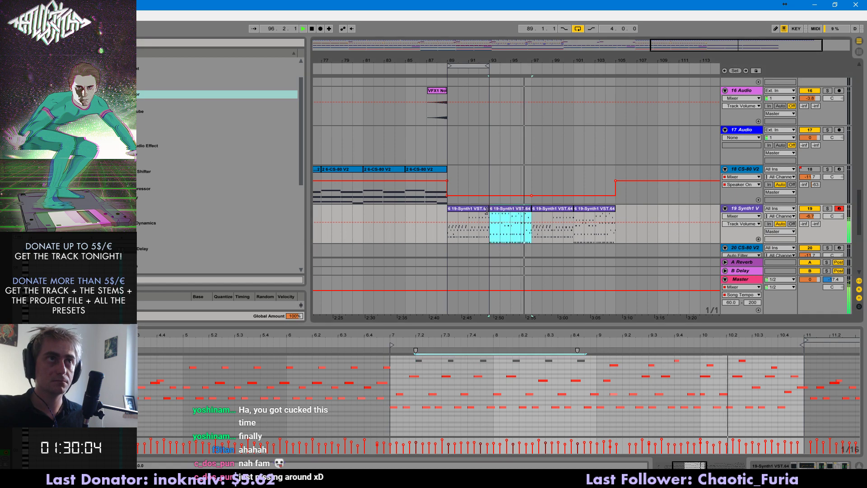
left_click(471, 209, "shift")
key("ctrl+d")
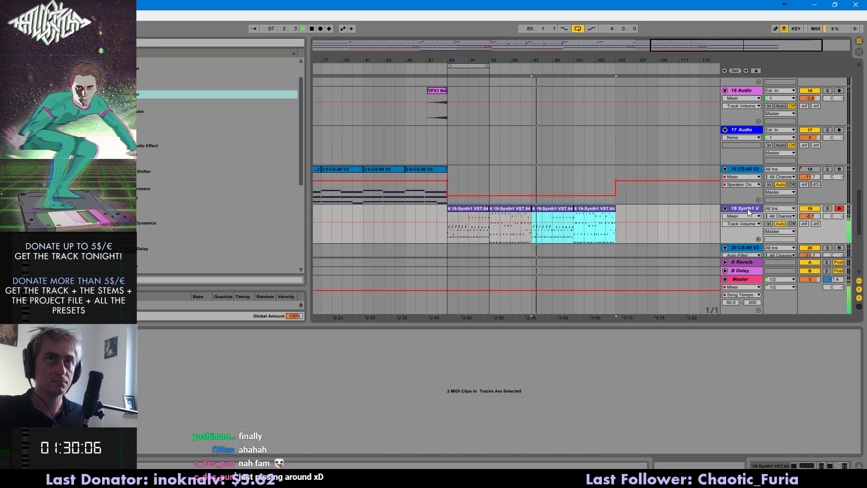
left_click(415, 219)
key("space")
key("space")
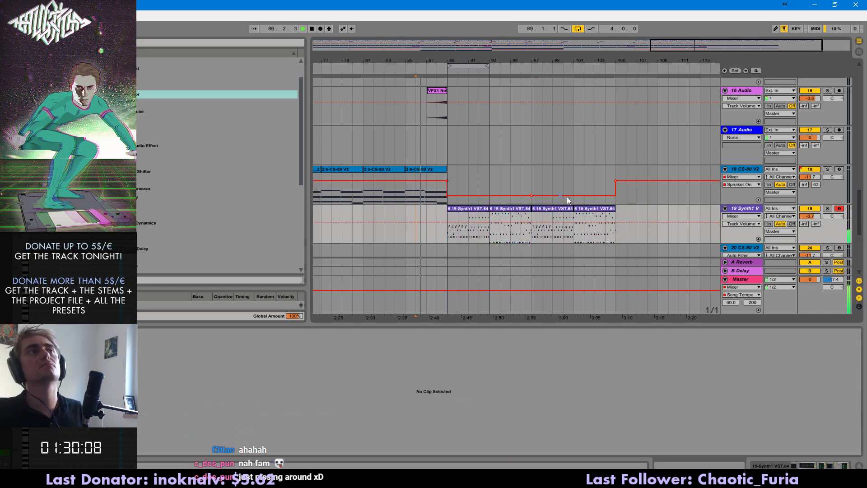
- Add a Chord MIDI effect to the Synth1 track and turn off the arrangement loop
double_click(744, 208)
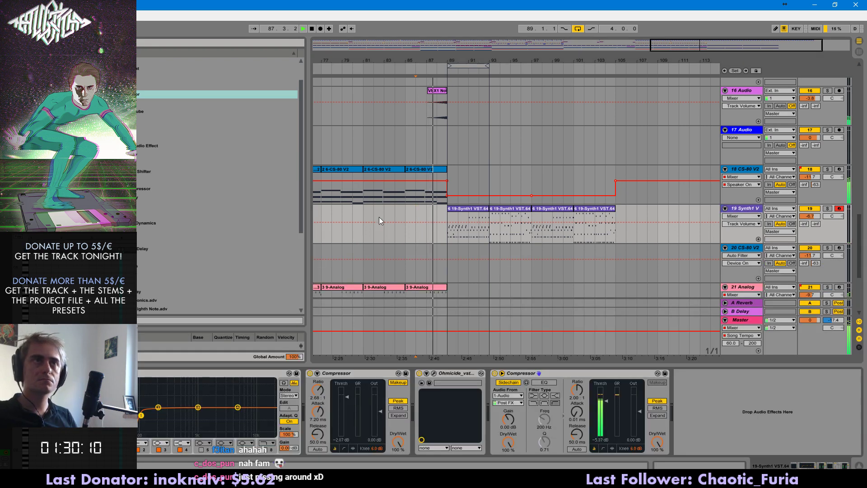
left_click(50, 95)
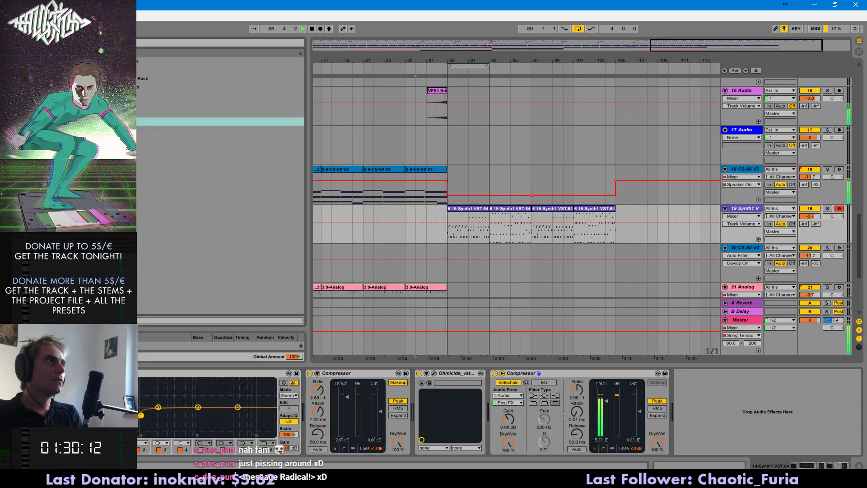
double_click(122, 70)
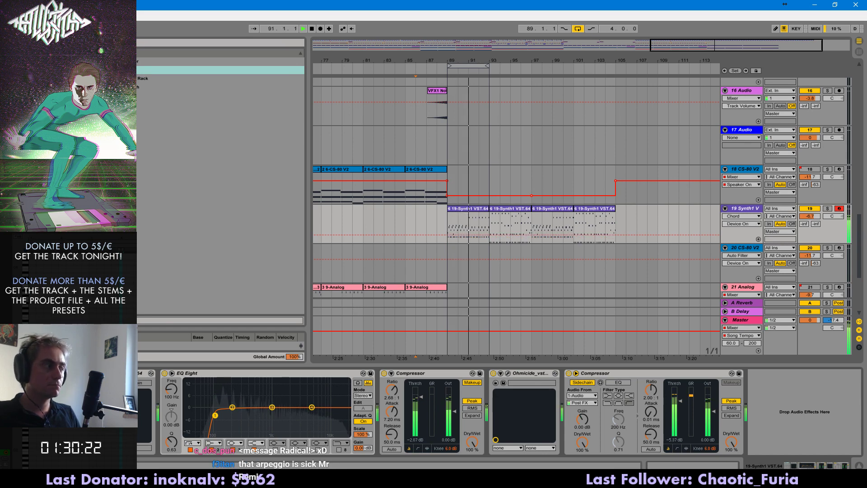
left_click(578, 29)
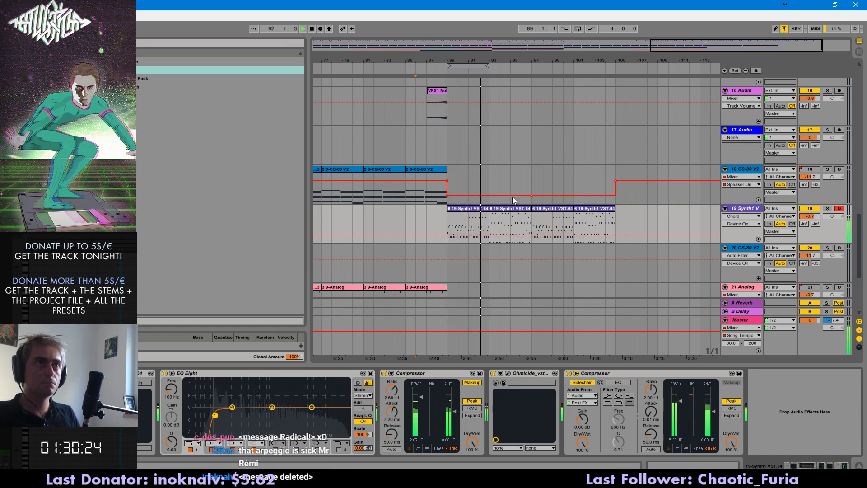
- In the Synth1 clip at bar 93, lower the first five top-row notes and the four notes beneath from 7.2 to 8.2 to E2, then play
left_click(501, 210)
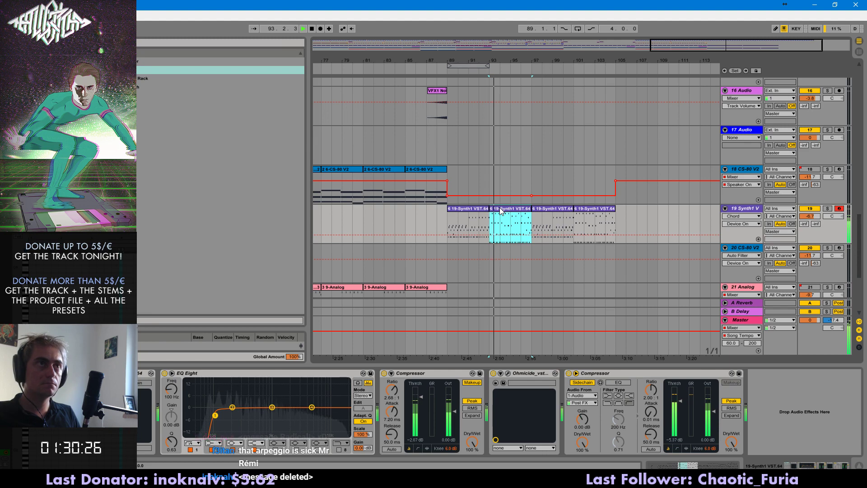
double_click(501, 210)
left_click_drag(409, 371, 568, 352)
key("Down")
key("Down")
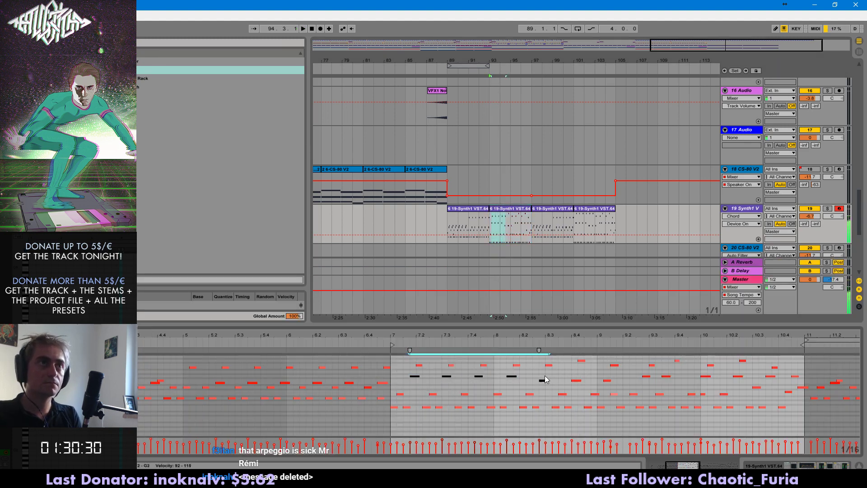
key("Up")
left_click_drag(522, 376, 399, 379)
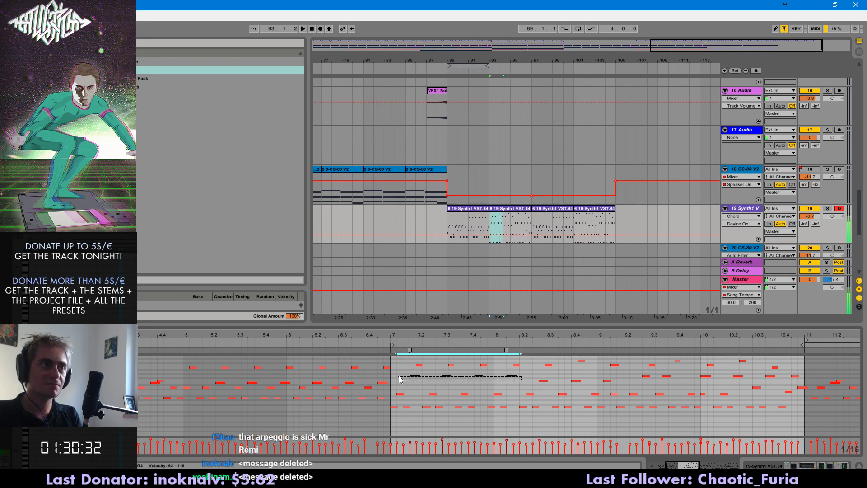
key("space")
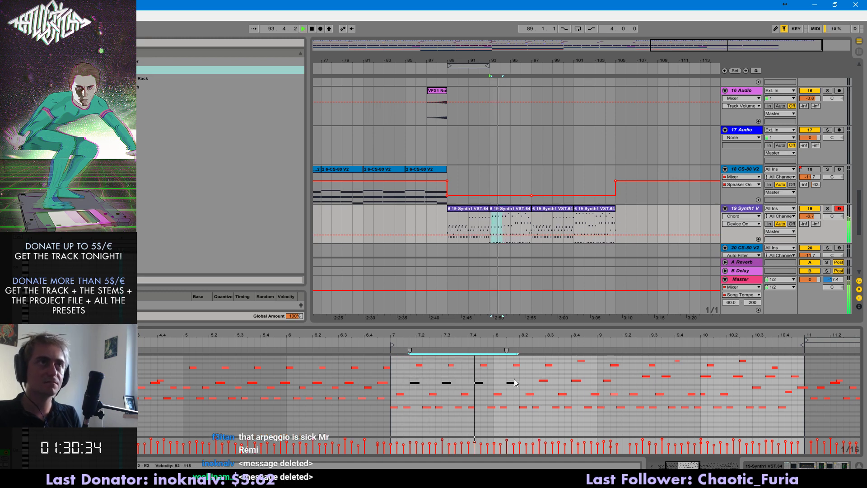
left_click(533, 376)
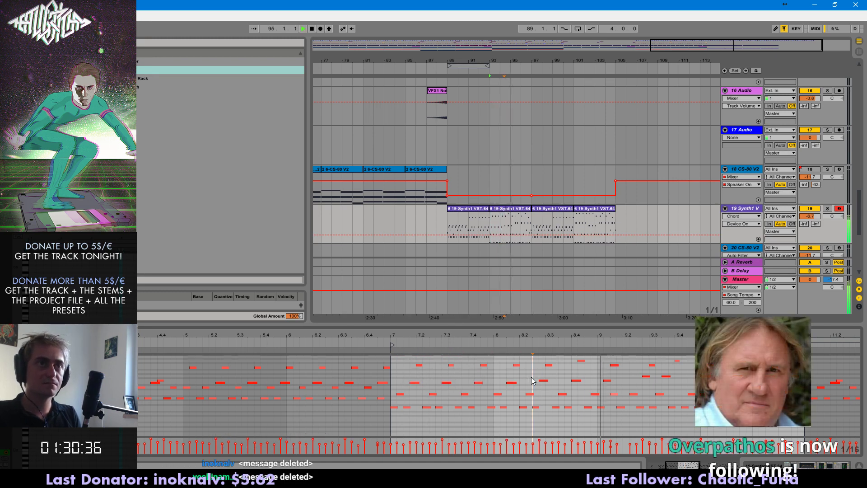
- Duplicate the two Synth1 clips spanning bars 89 to 97 so they repeat from bar 97, and play the arrangement
left_click(523, 209)
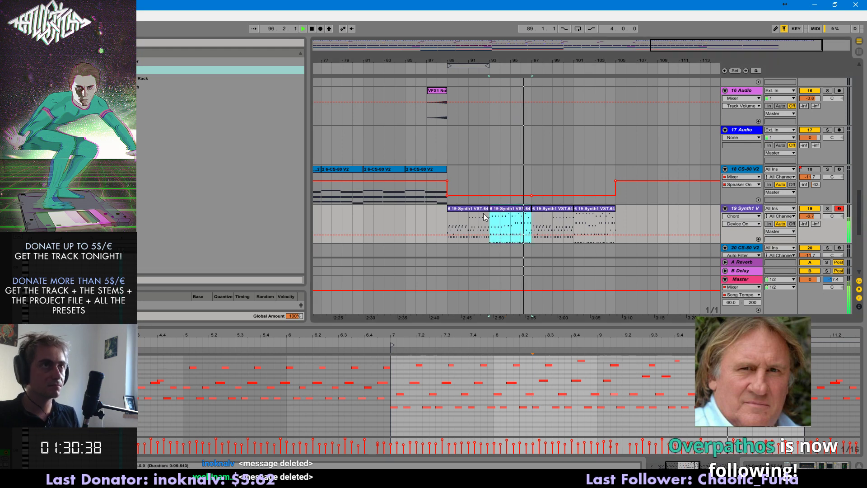
left_click(479, 215, "shift")
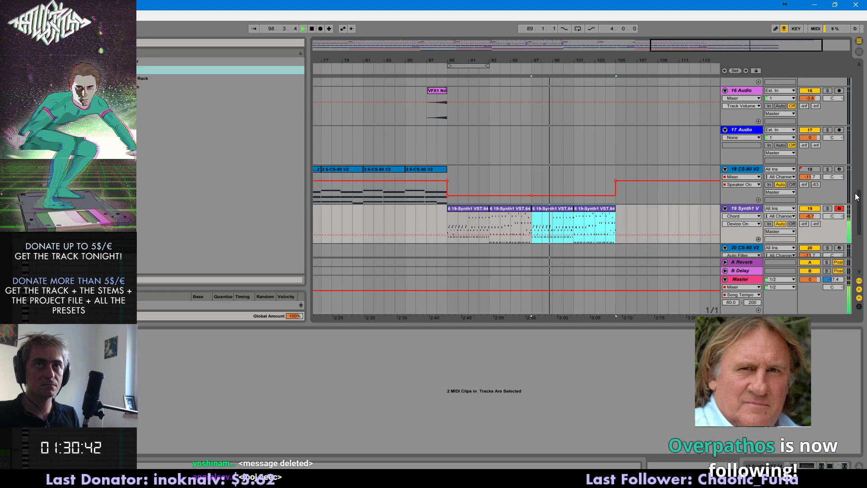
mouse_move(859, 199)
left_mouse_down()
mouse_move(859, 97)
mouse_move(860, 136)
left_mouse_up()
left_click(361, 214)
key("space")
key("space")
- Clear the 8 Audio track from bar 87 to bar 90
scroll(445, 213, "down", 2)
left_click(434, 159)
key("Delete")
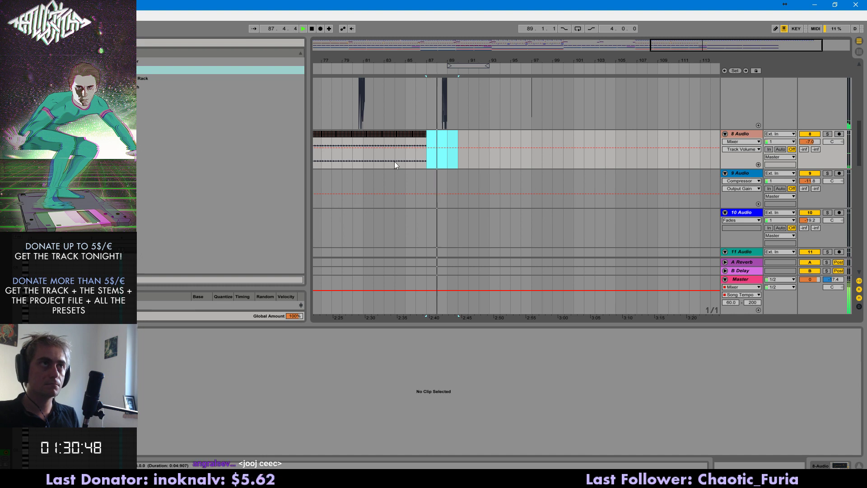
- Duplicate the 8 Audio section from bars 73 to 89 to bar 89, and repeat bars 89 to 97 from bar 97
key("ctrl+2")
left_click_drag(676, 47, 628, 28)
scroll(394, 148, "down", 2)
left_click(571, 119, "shift")
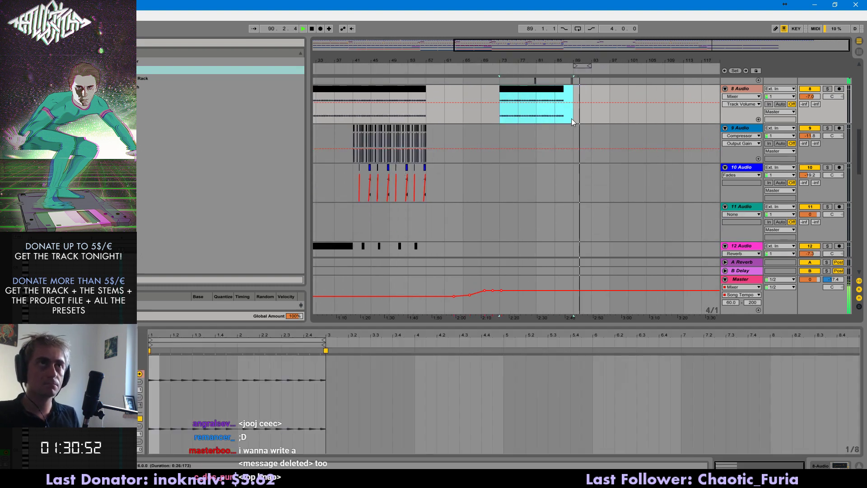
key("ctrl+d")
left_click_drag(571, 118, 610, 119)
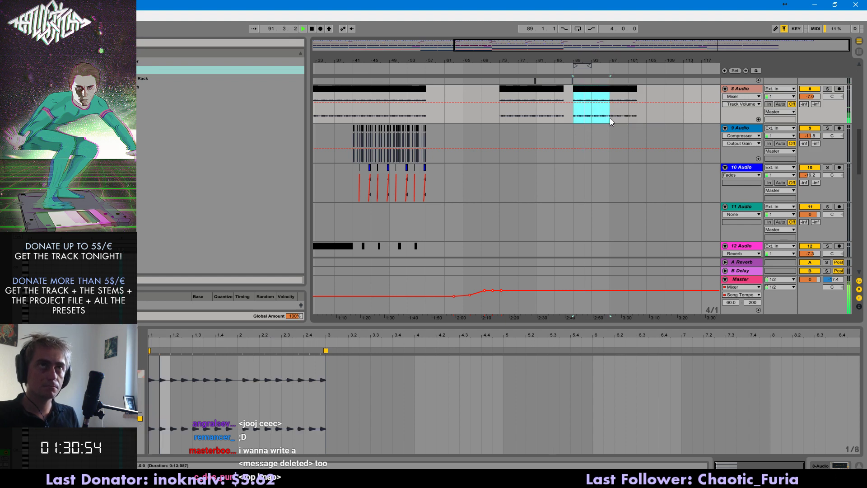
key("ctrl+d")
- Copy the 12 Audio clips from bars 25 to 41 and paste them at bar 89
scroll(356, 216, "down", 5)
scroll(396, 123, "up", 1)
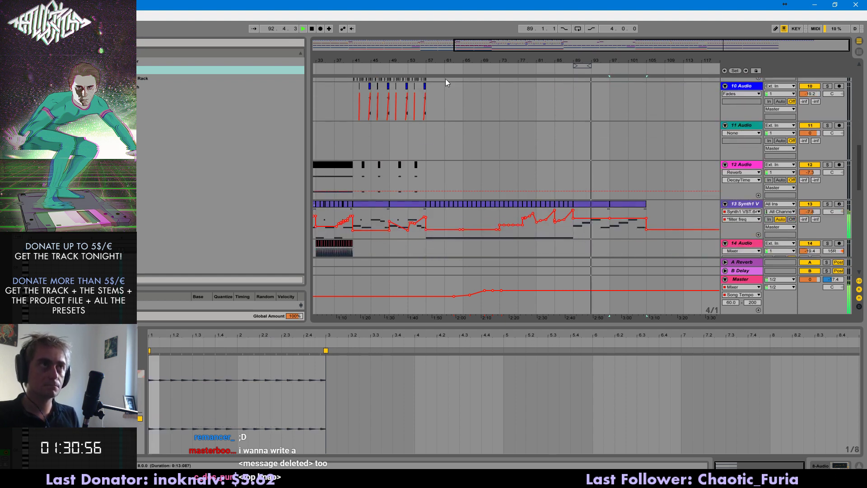
scroll(403, 140, "left", 5)
left_click_drag(395, 183, 466, 182)
key("ctrl+c")
left_click(671, 173)
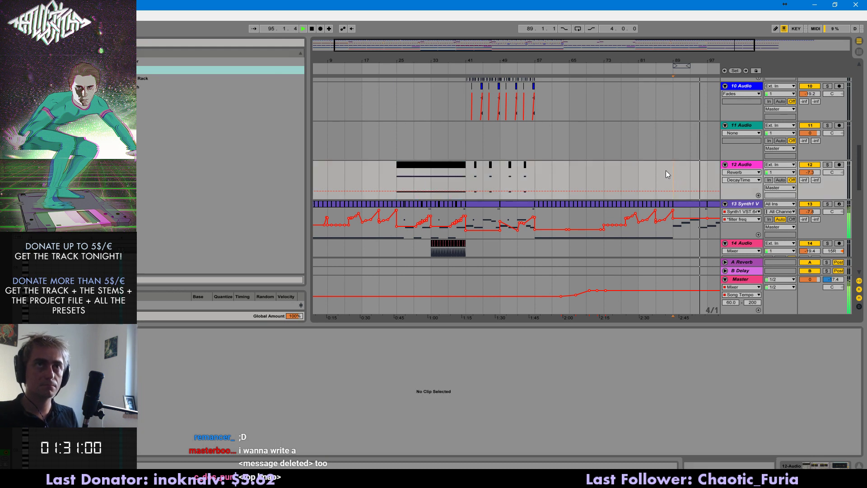
key("ctrl+v")
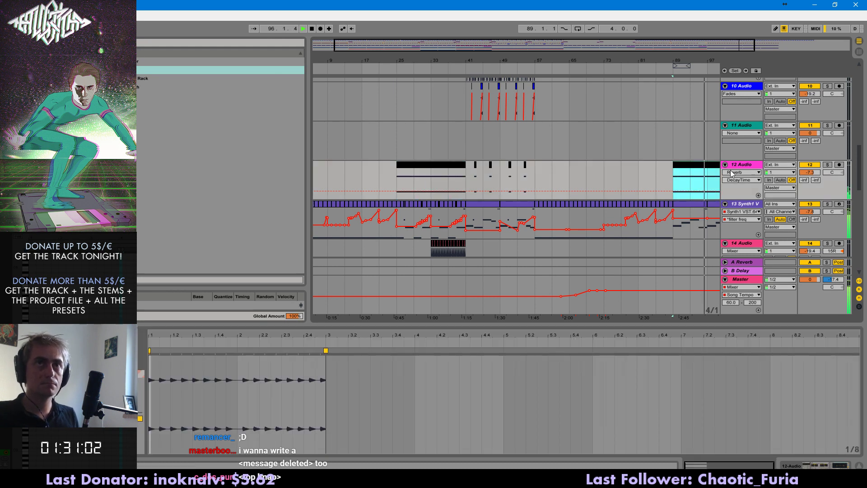
- Inspect the pasted 12 Audio clips from bar 89 and briefly solo their track
double_click(691, 166)
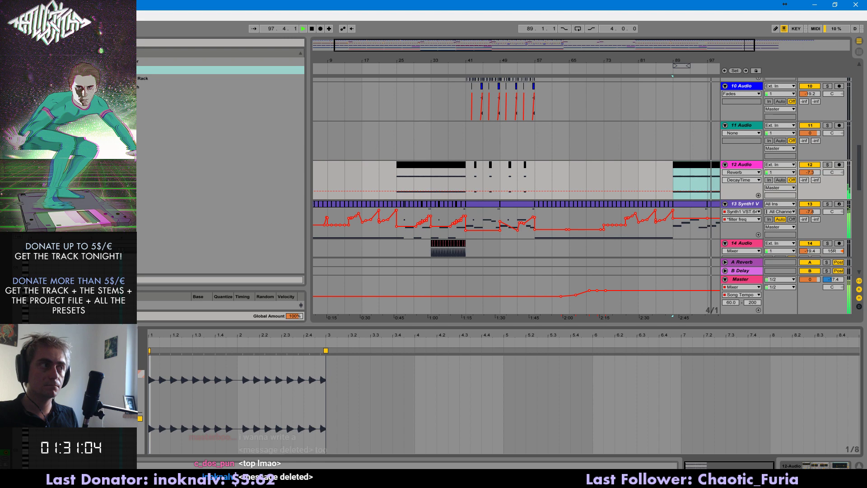
left_click_drag(743, 45, 742, 159)
left_click(827, 165)
left_click(828, 166)
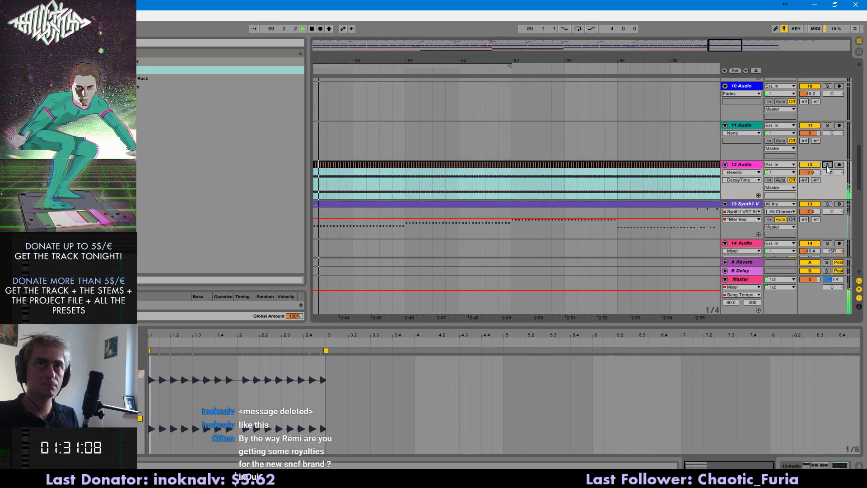
left_click_drag(732, 47, 728, 9)
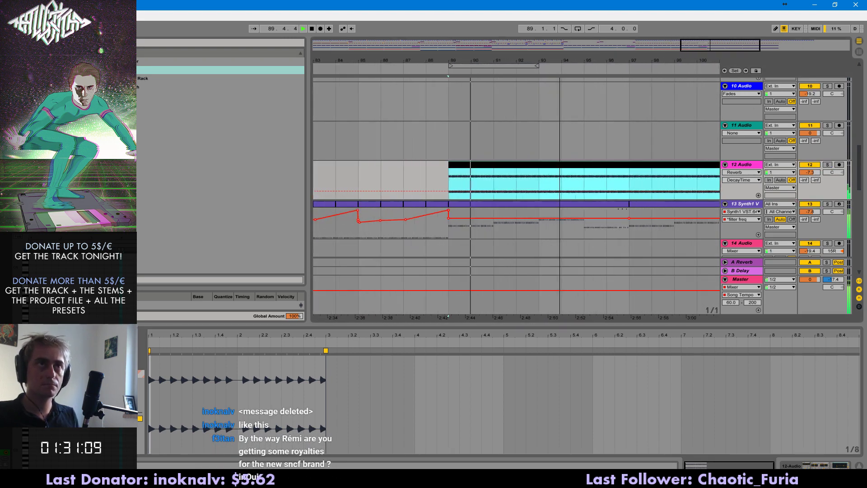
- Solo the 8 Audio track, listen to its new section after bar 89 and stop playback
left_click(413, 171)
scroll(427, 189, "up", 2)
scroll(428, 192, "up", 2)
left_click(827, 116)
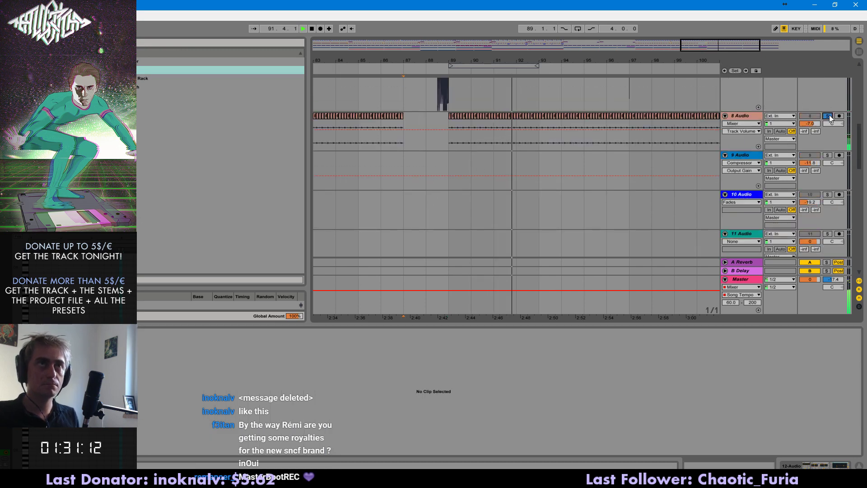
key("plus")
key("plus")
left_click(588, 144)
key("space")
- Delete the pasted 12 Audio clips from bar 89 onward
left_click_drag(706, 48, 714, 22)
scroll(663, 251, "down", 4)
left_click_drag(457, 176, 735, 160)
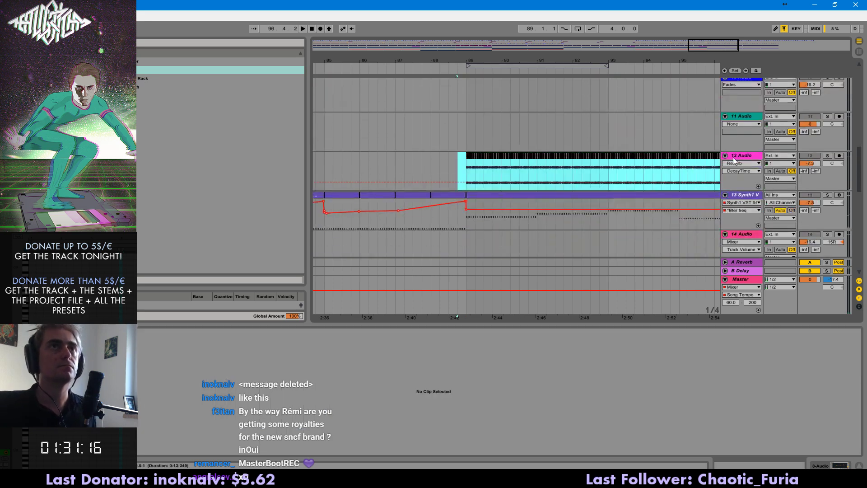
key("Delete")
left_click_drag(721, 45, 721, 21)
left_click_drag(578, 161, 724, 160)
key("Delete")
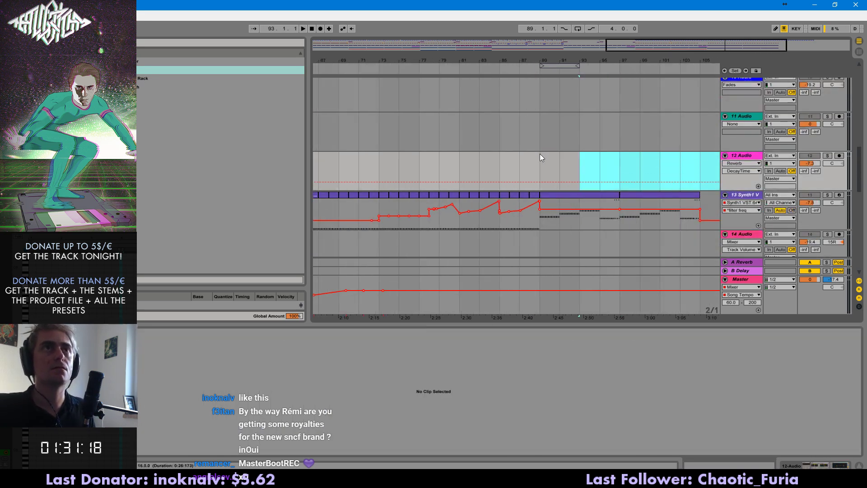
- Split the first two 8 Audio clips at bar 89 into sixteenth-note slices using a 1/16 grid
scroll(537, 167, "up", 3)
scroll(534, 180, "up", 2)
left_click(535, 175)
mouse_move(736, 45)
left_mouse_down()
mouse_move(707, 58)
mouse_move(702, 72)
mouse_move(698, 48)
left_mouse_up()
key("ctrl+1")
left_click_drag(524, 175, 529, 175)
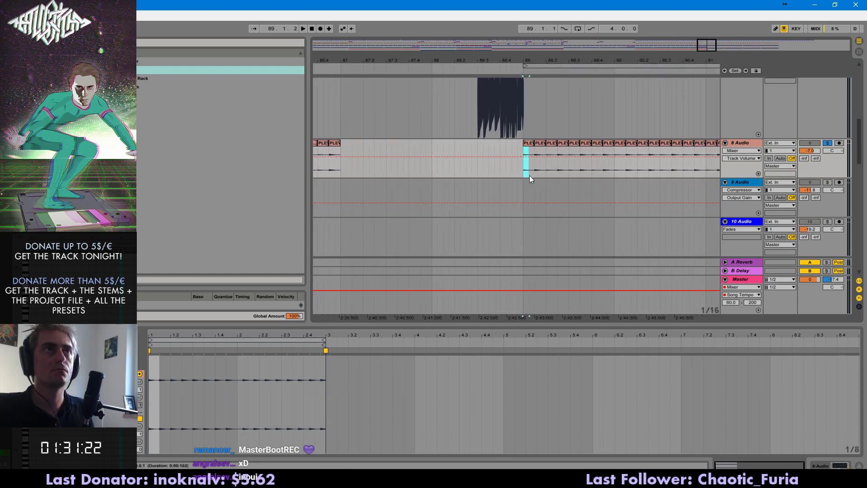
key("ctrl+e")
left_click(539, 171)
key("ctrl+e")
- Duplicate the sliced first beat of bar 89 on 8 Audio along the rest of the bar while auditioning it
left_click(525, 169)
key("space")
left_click_drag(524, 169, 545, 170)
key("space")
key("space")
key("ctrl+d")
key("ctrl+d")
key("ctrl+d")
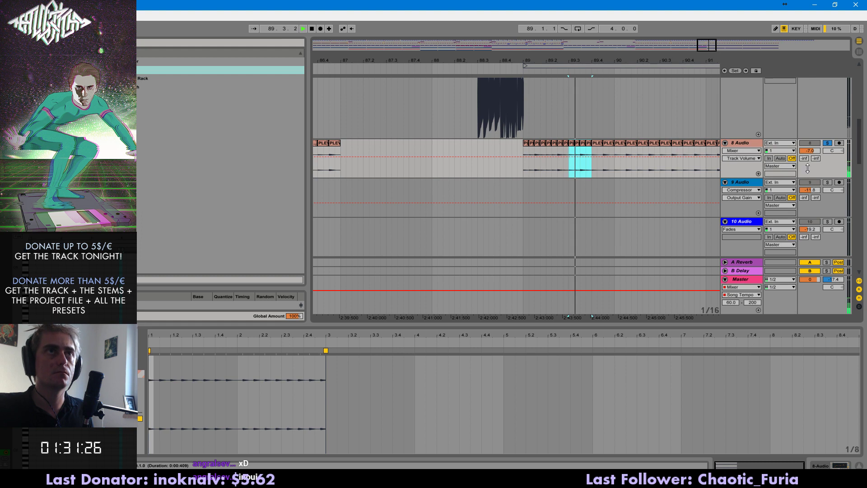
- Turn off solo on 8 Audio, listen from bar 89 and duplicate the sliced bar 89 into bar 90
left_click(829, 144)
left_click(525, 173)
key("space")
key("space")
left_click_drag(522, 172, 615, 172)
key("space")
key("ctrl+d")
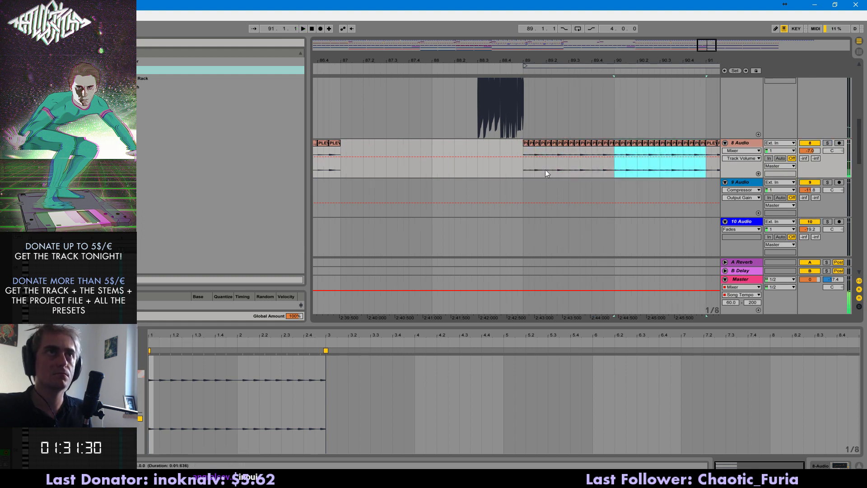
- Duplicate the sliced 8 Audio bars 89 and 90 repeatedly to fill the track up to bar 105
key("ctrl+2")
left_click_drag(523, 174, 706, 170)
key("ctrl+d")
key("minus")
key("minus")
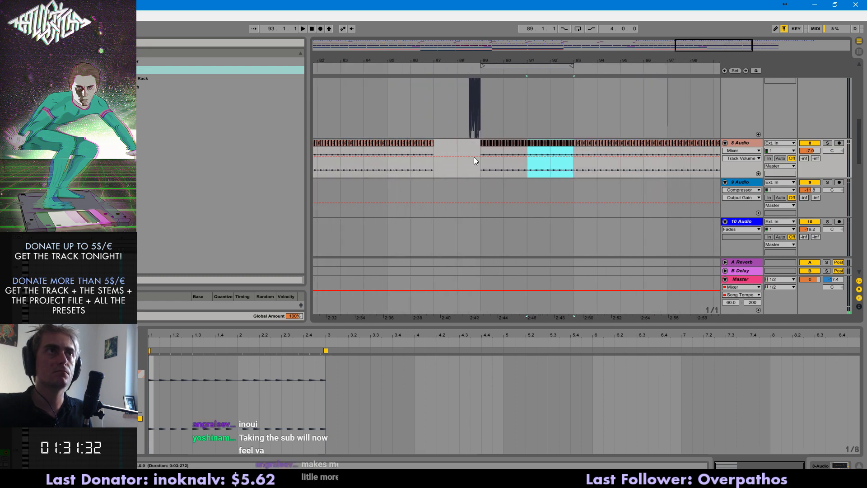
key("ctrl+d")
key("ctrl+d")
key("ctrl+d")
- Delete the thin clip near bar 97 on the track above 8 Audio and play from bar 88
left_click_drag(746, 46, 715, 39)
left_click_drag(548, 108, 628, 113)
key("Delete")
left_click(475, 167)
key("ctrl+1")
key("ctrl+1")
key("space")
key("space")
left_click(464, 175)
key("space")
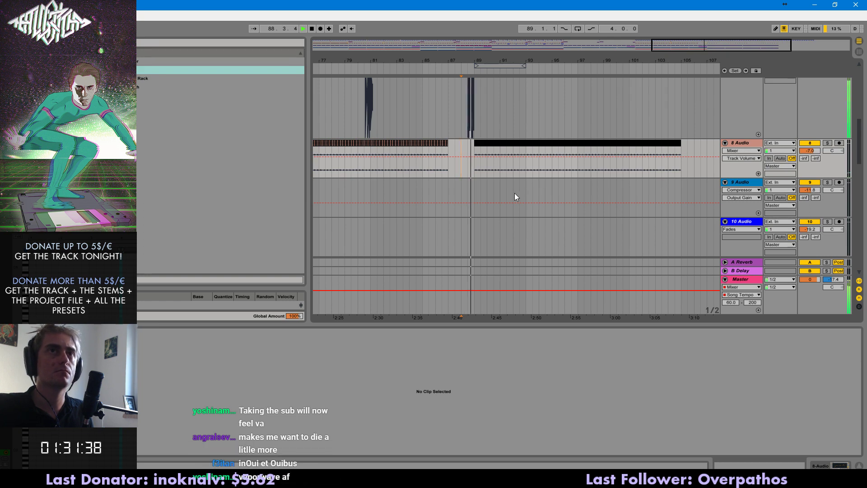
- Raise the clip gain of all sliced 8 Audio clips between bars 89 and 105
left_click(679, 144)
left_click(472, 143)
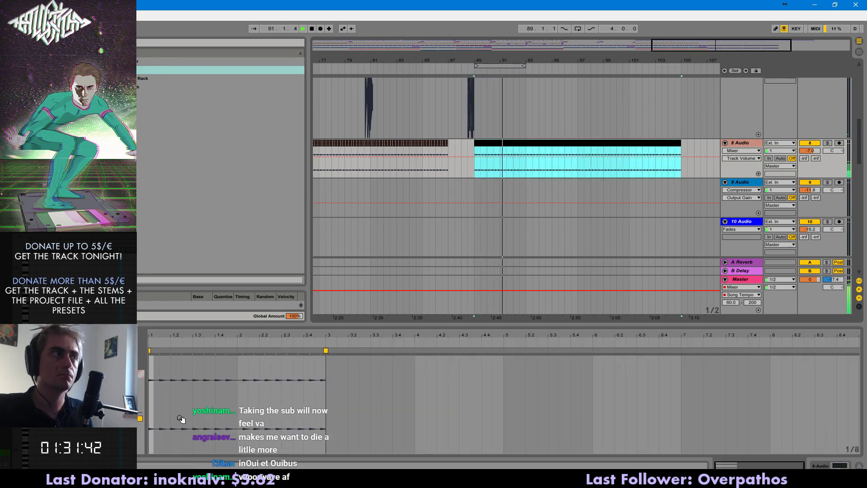
left_click(140, 416)
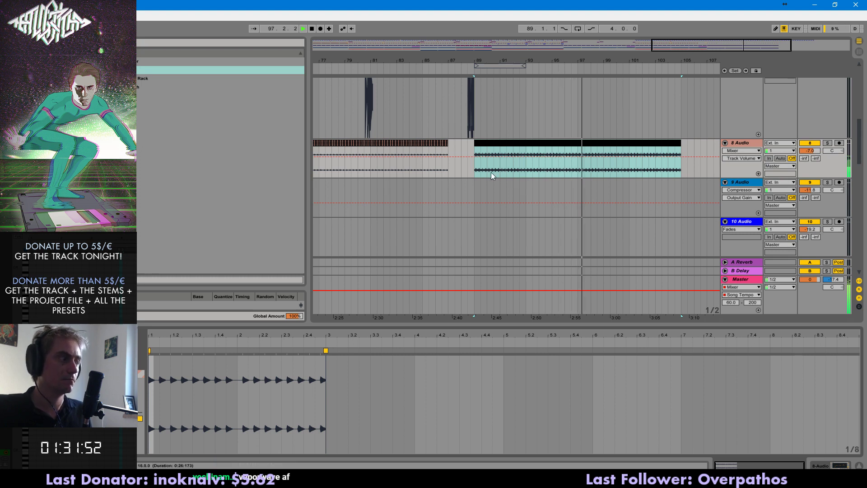
- Duplicate the arrangement section from bar 89 to 105, including its automation, so it extends to bar 121
scroll(520, 147, "down", 3)
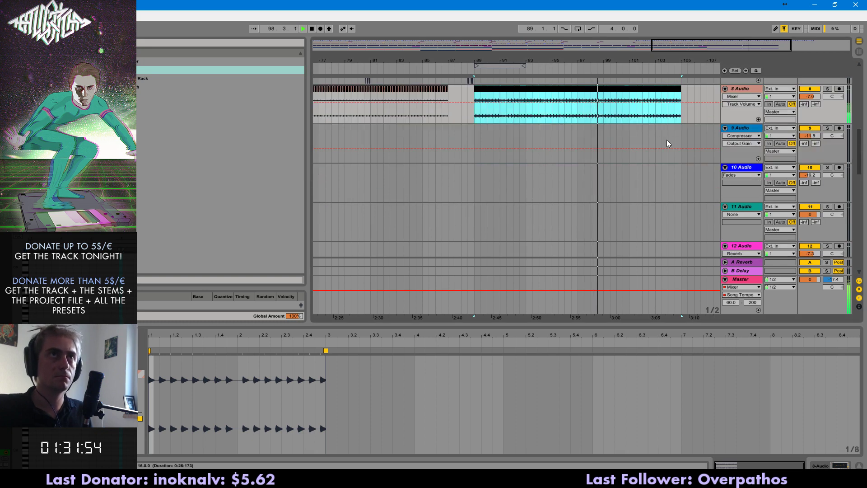
scroll(660, 143, "down", 5)
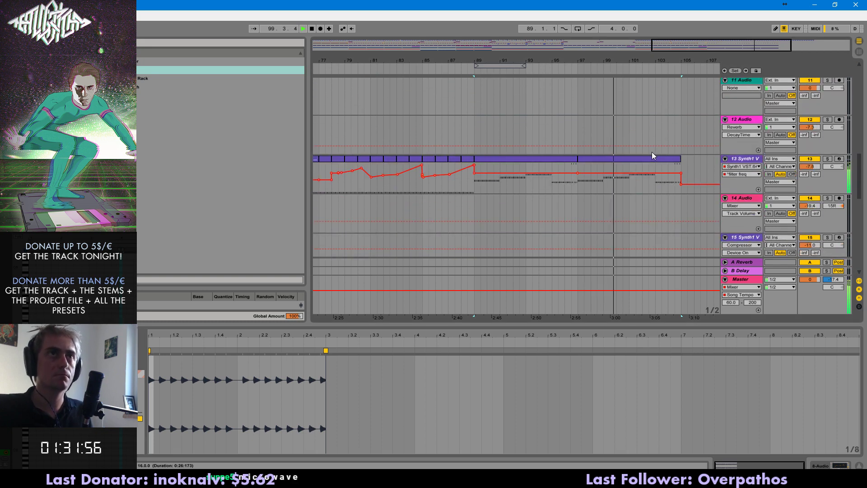
scroll(690, 166, "down", 3)
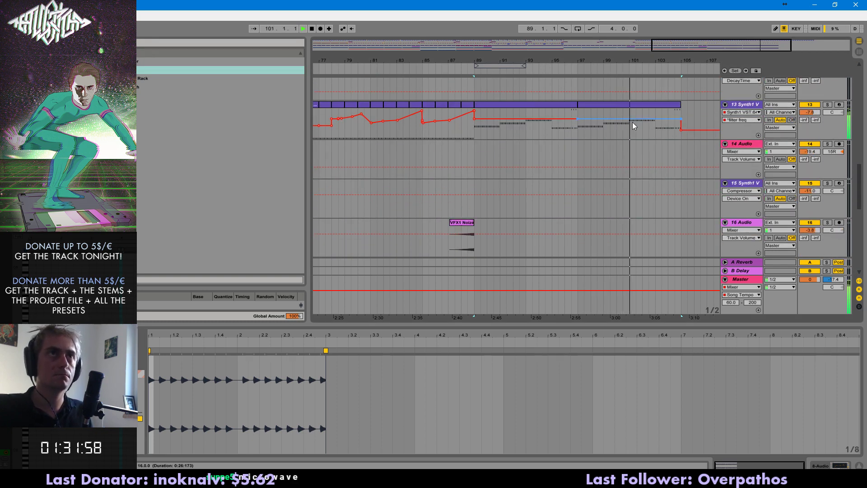
scroll(658, 175, "down", 3)
scroll(654, 170, "up", 3)
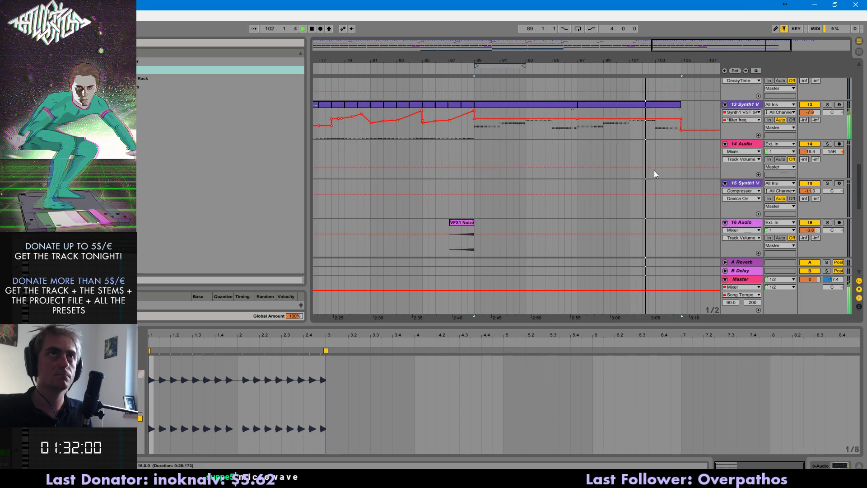
left_click(665, 104)
scroll(619, 244, "down", 8)
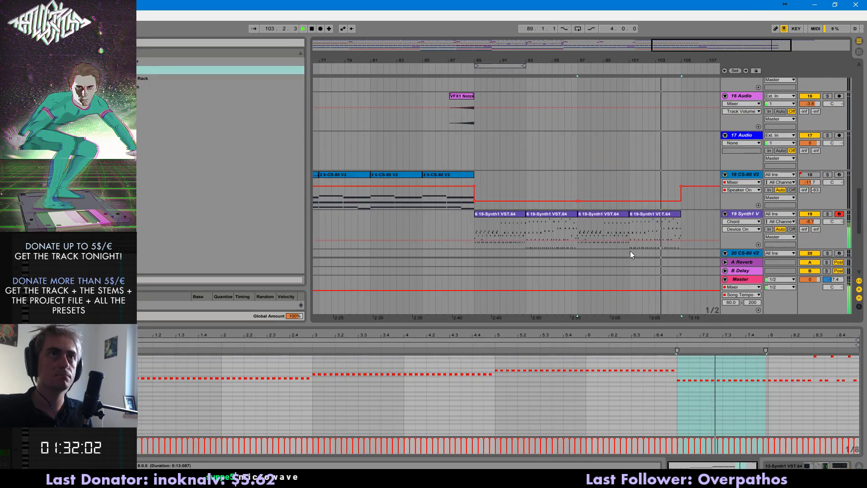
left_click(679, 177)
left_click(509, 161, "shift")
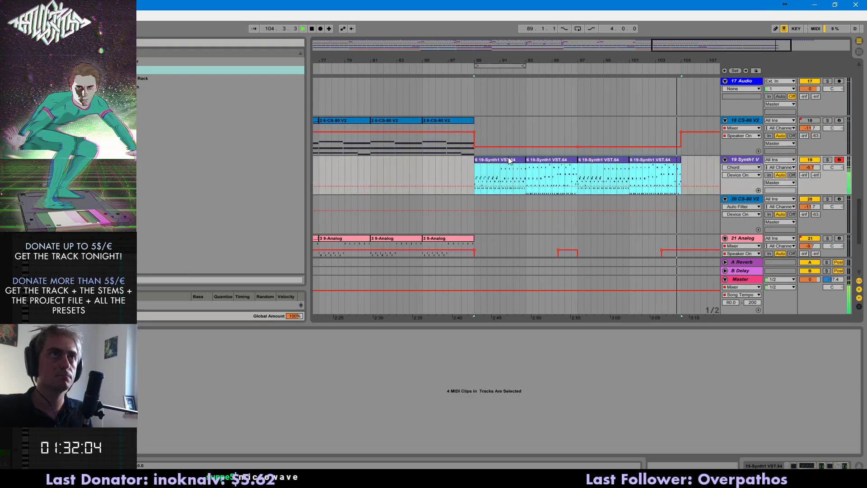
left_click(413, 127)
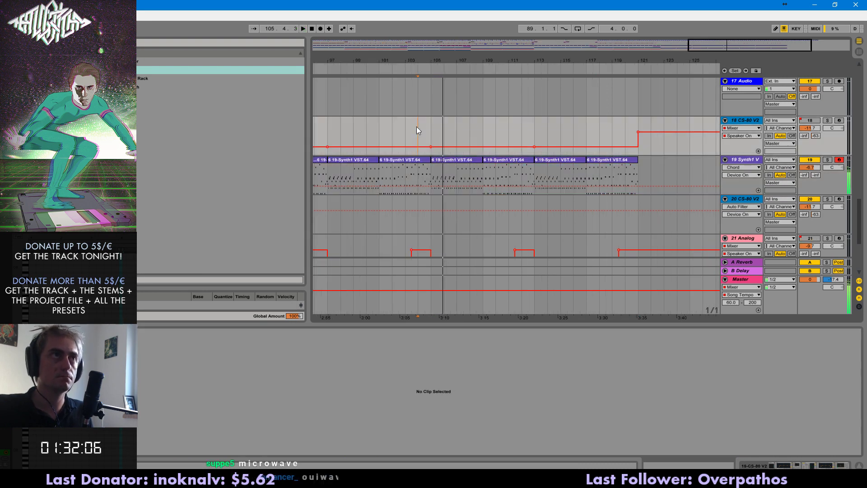
- Try transposing all notes of the 19 Synth1 clip starting at bar 105 up an octave and audition it
key("minus")
left_click(531, 160)
key("space")
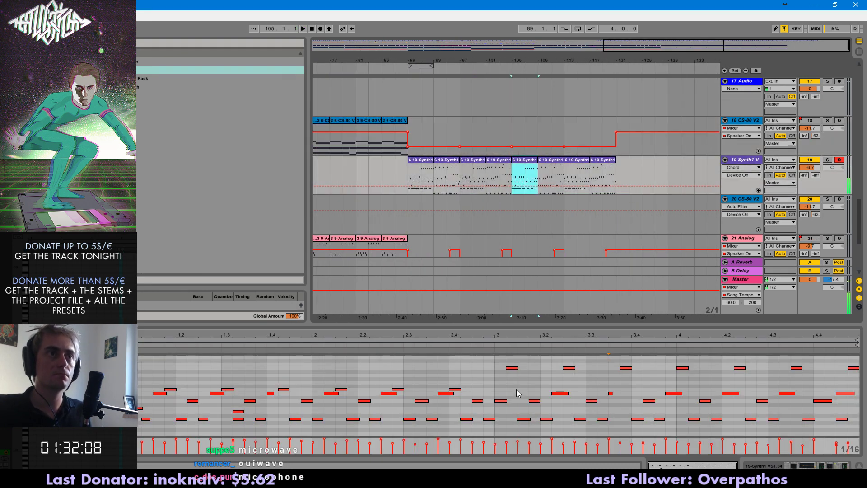
left_click(658, 392)
key("ctrl+a")
key("shift+Up")
key("space")
left_click(527, 161)
key("space")
key("ctrl+z")
- Consolidate the four 19 Synth1 clips from bar 89 to 105, transpose all their notes upward and play from bar 89
left_click(499, 161)
left_click(430, 159, "shift")
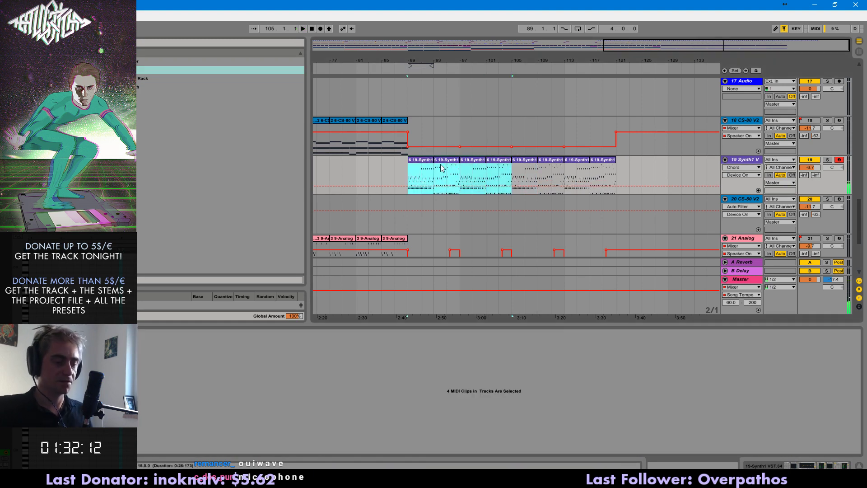
key("ctrl+j")
left_click(563, 430)
key("ctrl+a")
key("space")
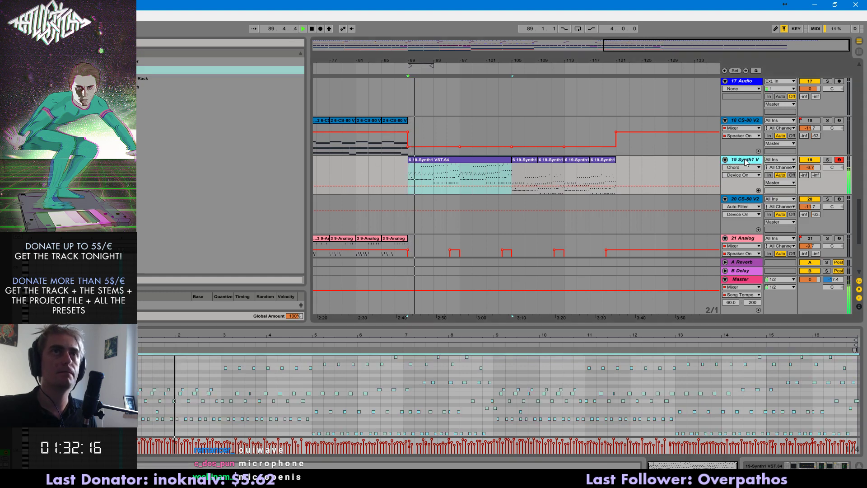
- Set the sidechained Compressor on 19 Synth1 to a threshold of -7.58 dB and a release of 7.52 ms
key("shift+Tab")
mouse_move(680, 400)
left_mouse_down()
mouse_move(680, 413)
mouse_move(680, 399)
left_mouse_up()
left_click_drag(648, 437, 647, 450)
left_click_drag(680, 400, 680, 403)
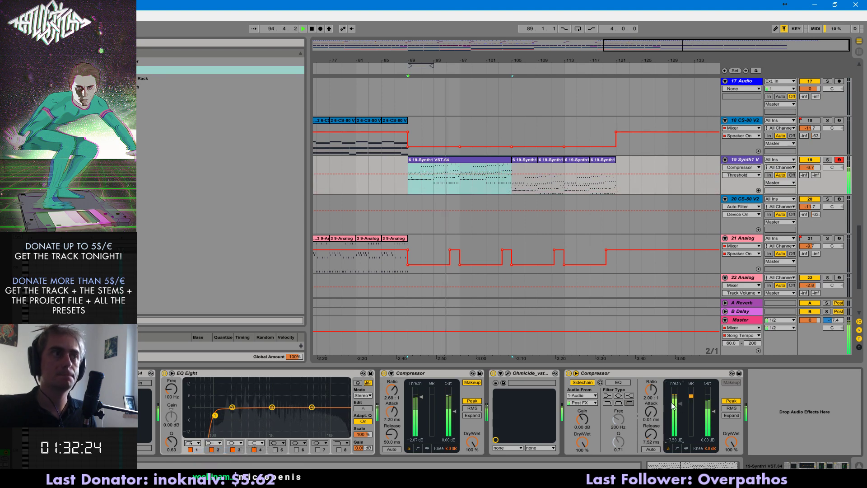
- Copy the EQ Eight to the end of the 19 Synth1 chain and set its third band to 3.74 kHz and -1.30 dB
left_click_drag(313, 374, 787, 409)
scroll(470, 203, "up", 2)
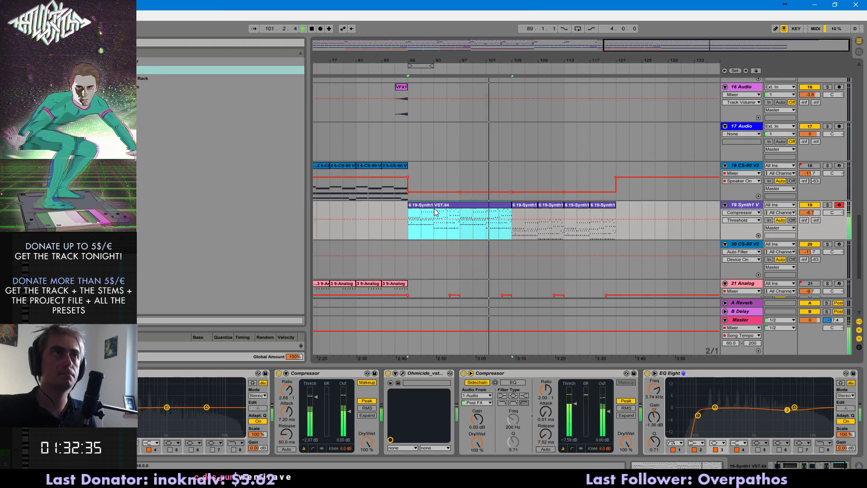
- Open the first Synth1 clip on track 19 and transpose its lowest notes from bar 13 to 15 up four semitones
double_click(434, 208)
left_click_drag(664, 424, 766, 436)
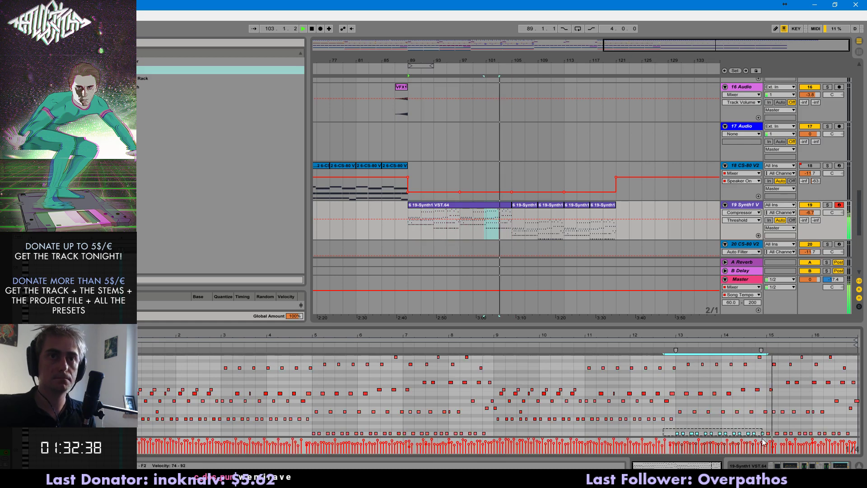
key("Up")
key("Up")
key("Up")
key("Up")
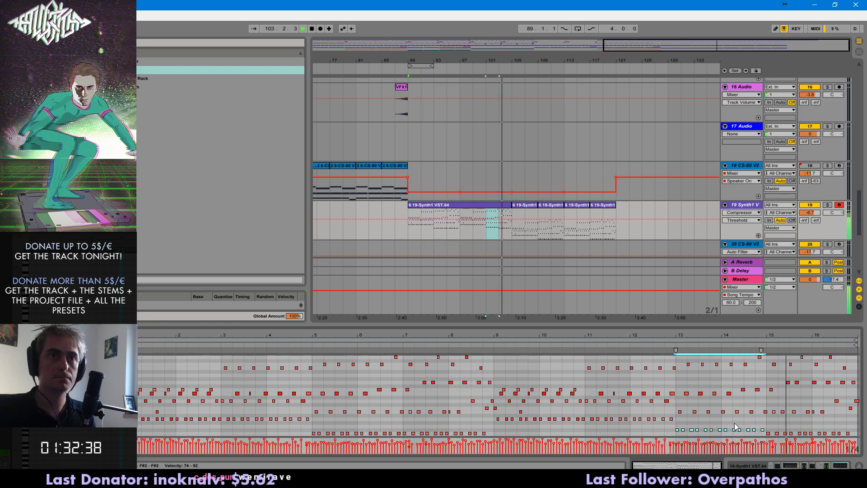
left_click(666, 347)
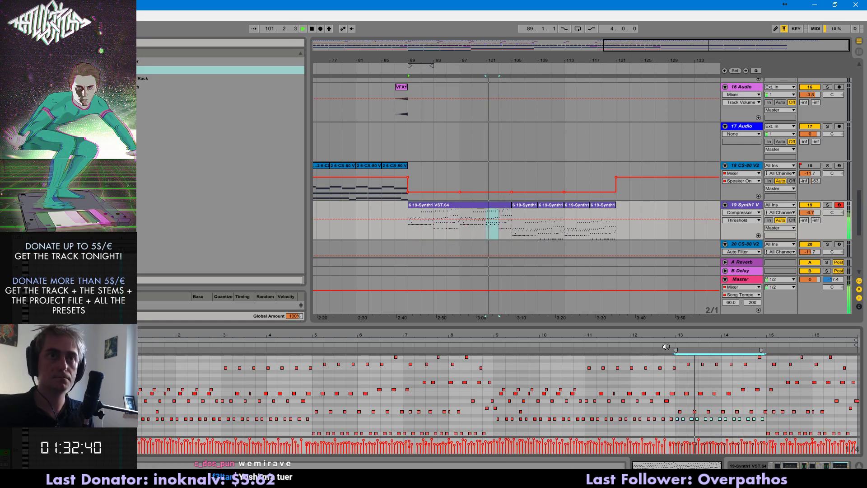
- Lower the high notes around bars 15 and 16 of the first Synth1 clip to B3
left_click(500, 207)
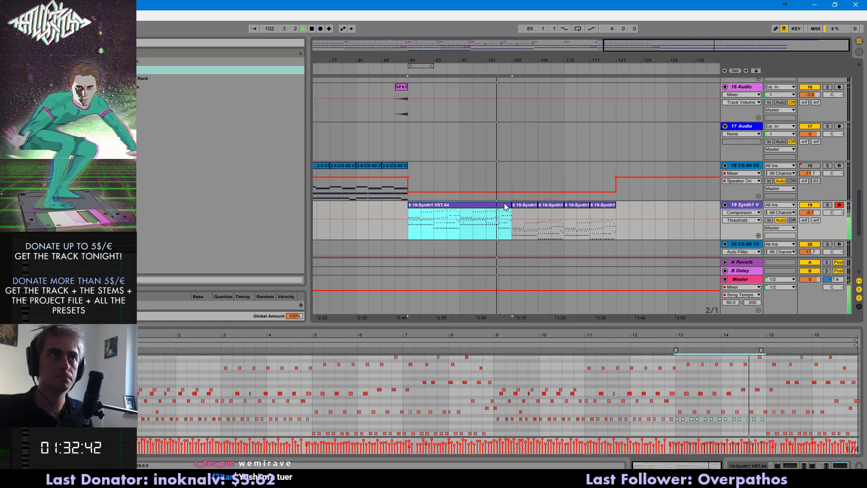
left_click_drag(743, 426, 866, 437)
left_click(846, 409)
key("space")
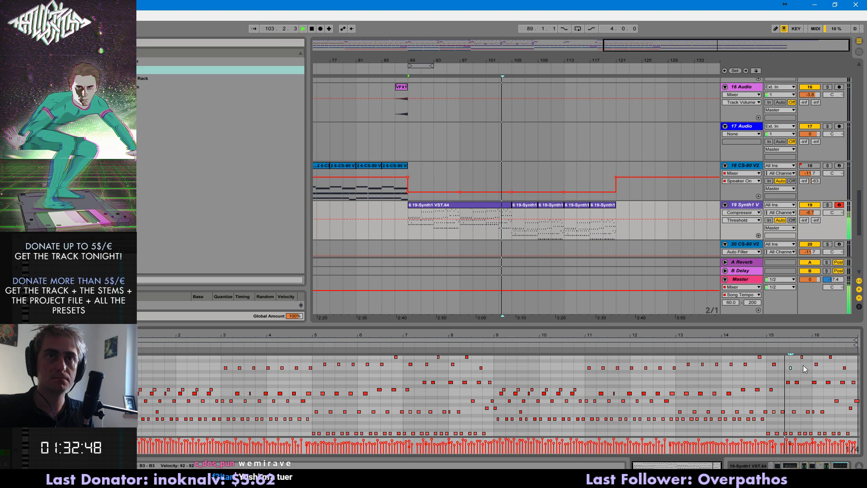
left_click(833, 368)
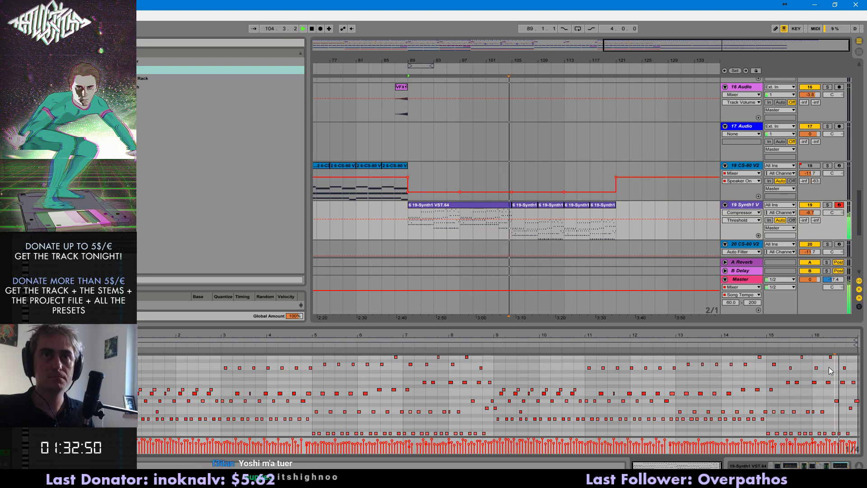
- Duplicate the edited Synth1 clip directly after itself at bar 105, replacing the shorter clips there
left_click(505, 205)
key("ctrl+d")
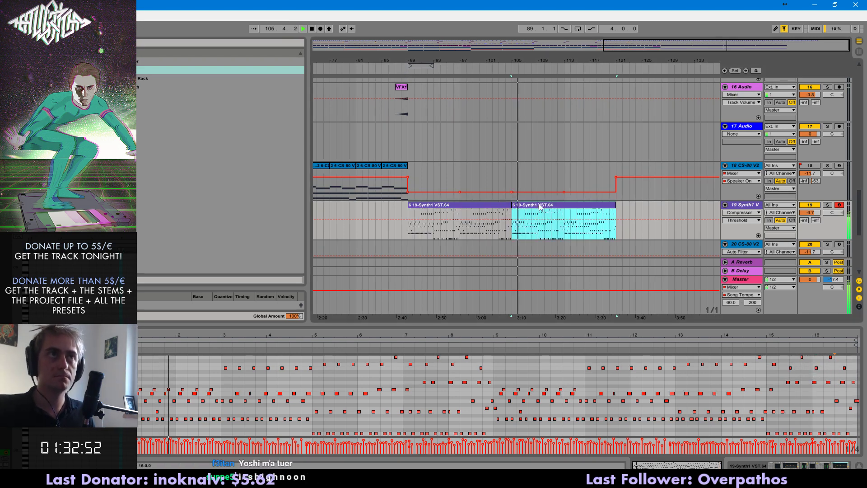
left_click(621, 234)
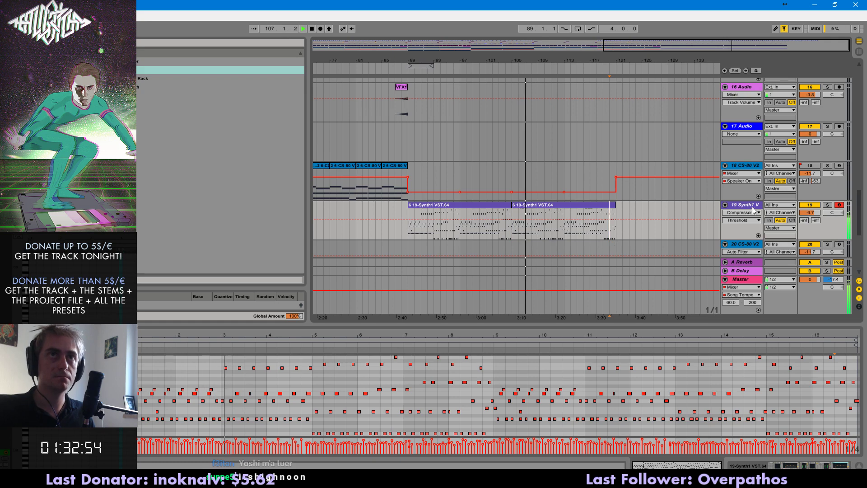
- Hide the clip editor and play the arrangement from around bar 85 while reviewing the neighbouring tracks
left_click(394, 233)
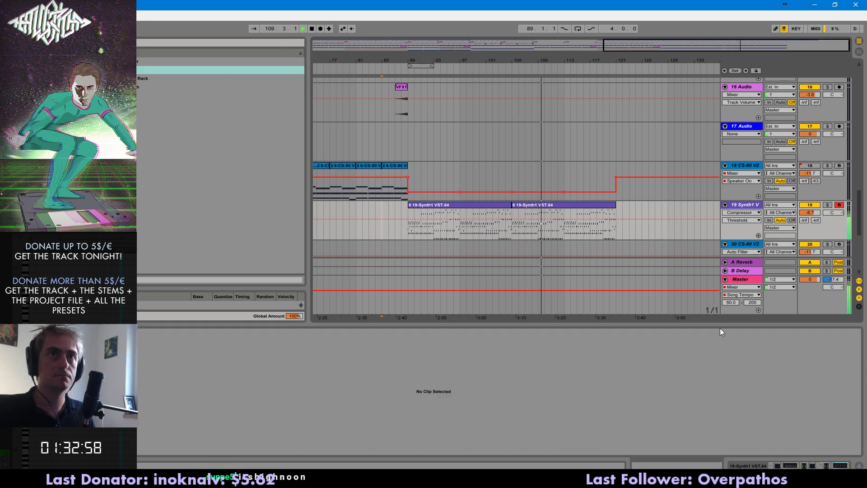
left_click(859, 466)
key("space")
key("space")
scroll(576, 275, "up", 2)
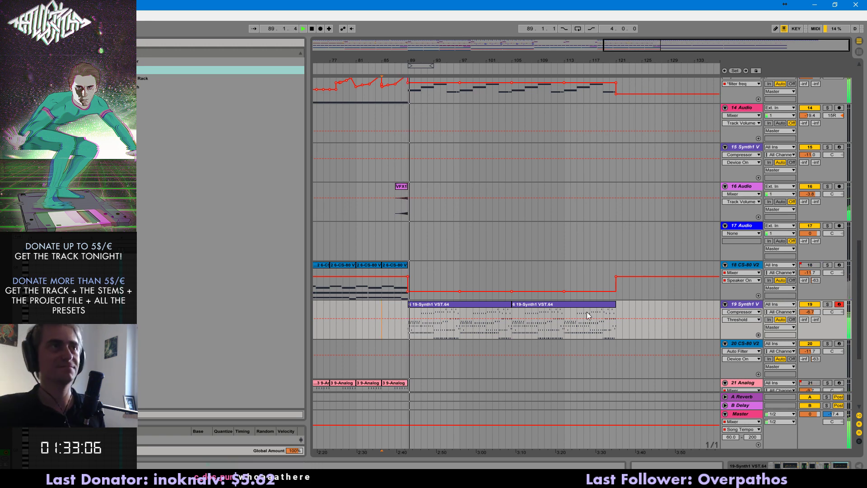
scroll(426, 262, "up", 6)
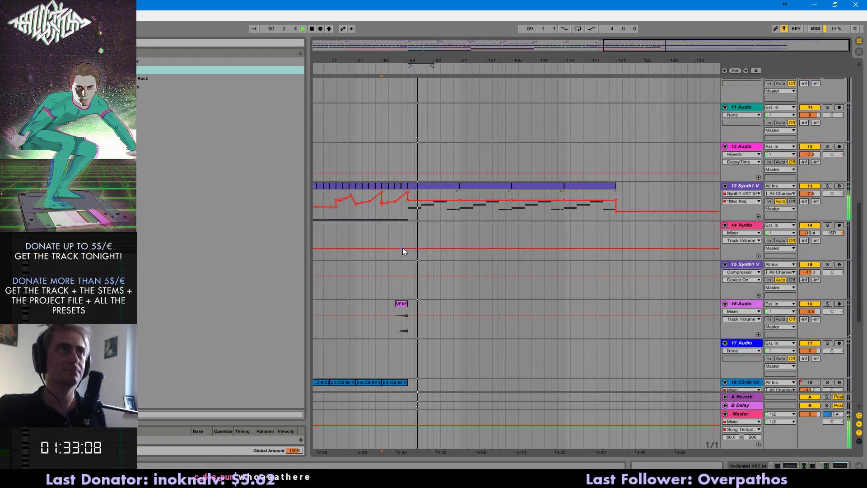
- Stop playback, go to the upper audio tracks and play from the 7 Audio hit at bar 89
left_click_drag(718, 51, 717, 18)
scroll(574, 196, "up", 3)
key("space")
left_click_drag(683, 50, 702, 72)
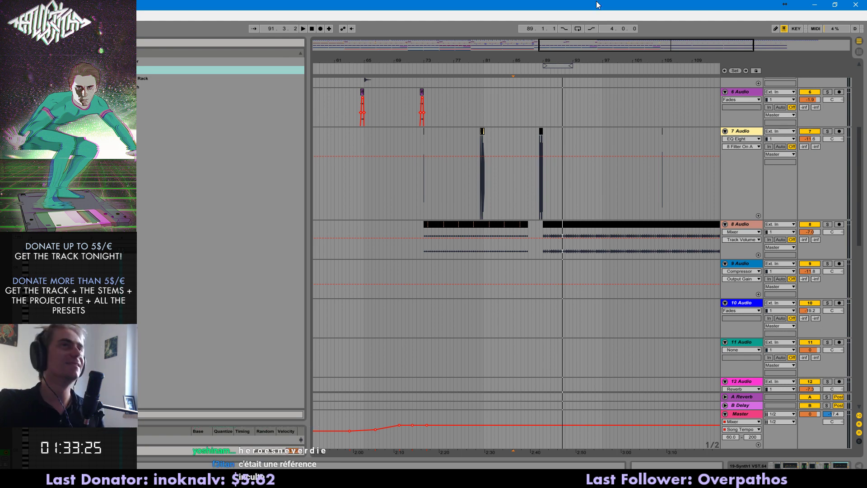
left_click_drag(678, 61, 664, 66)
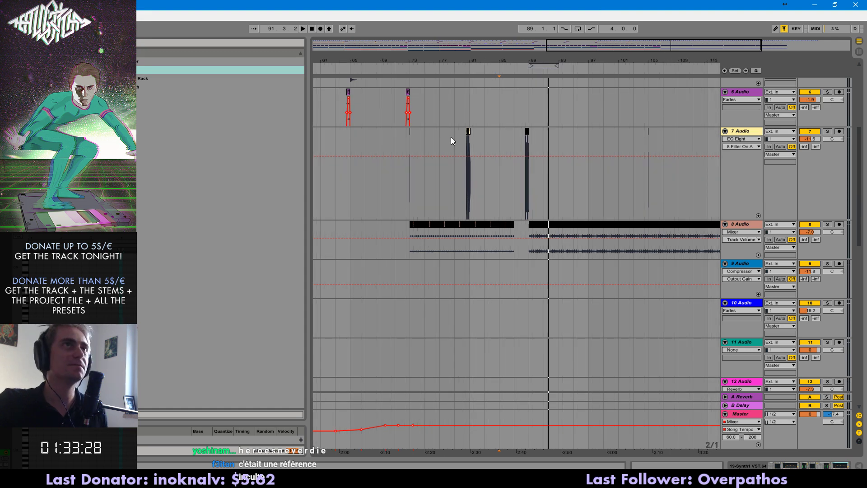
left_click(527, 141)
key("space")
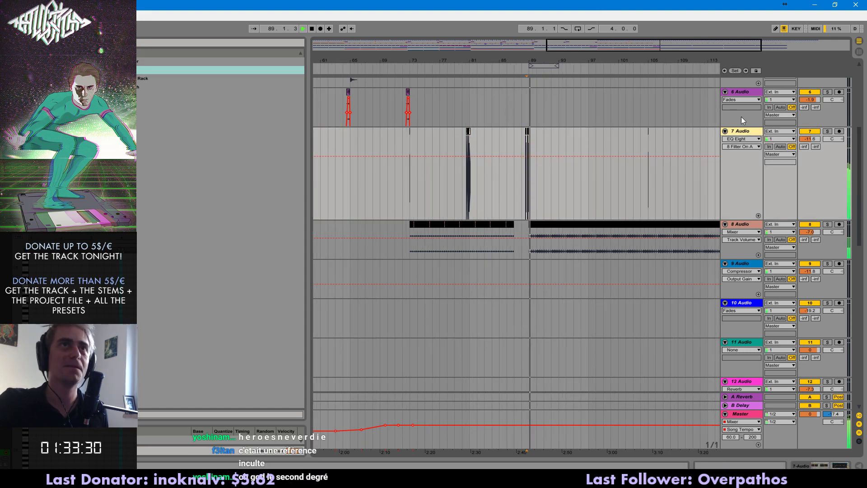
- Review the whole arrangement during playback, checking the 12 Audio clip from bar 25 and the 20 CS-80 V2 track
left_click_drag(357, 61, 340, 27)
scroll(340, 205, "down", 4)
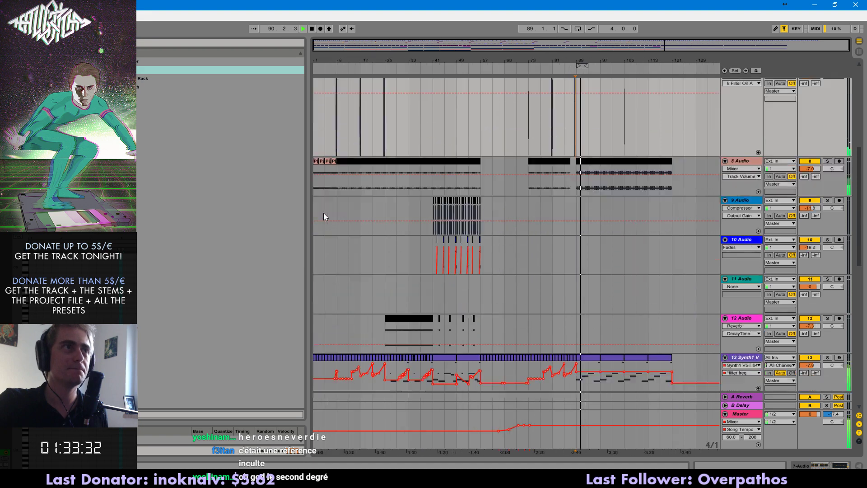
left_click_drag(384, 252, 435, 251)
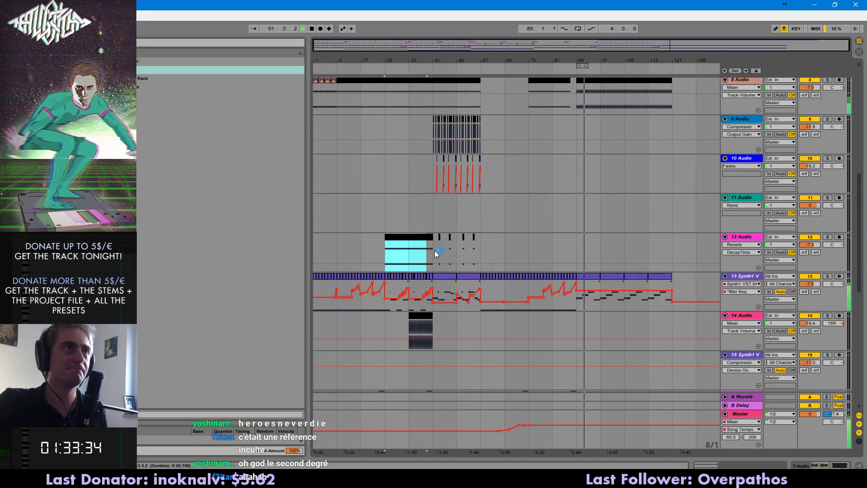
scroll(589, 249, "down", 6)
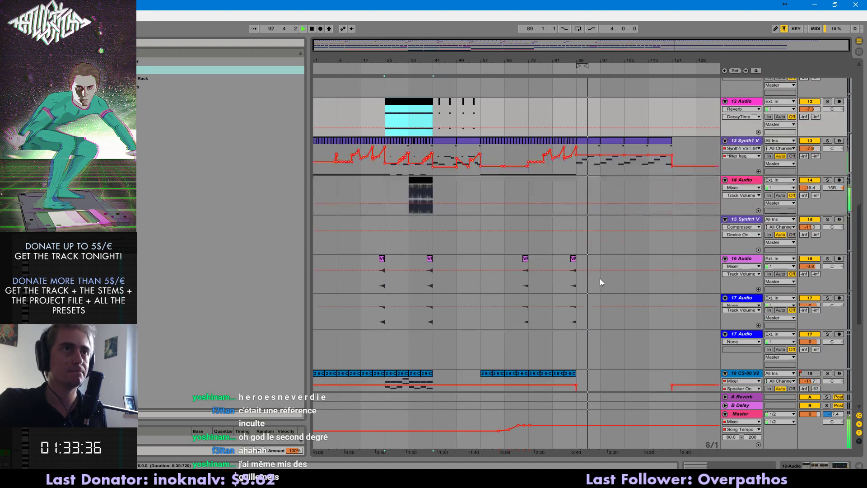
scroll(609, 304, "down", 2)
left_click(842, 255)
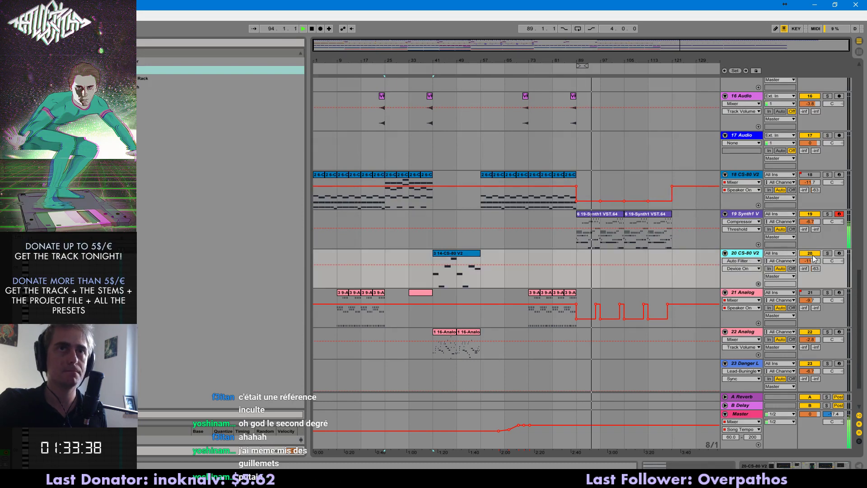
- Insert a new MIDI track directly below the 19 Synth1 track
left_click(755, 215)
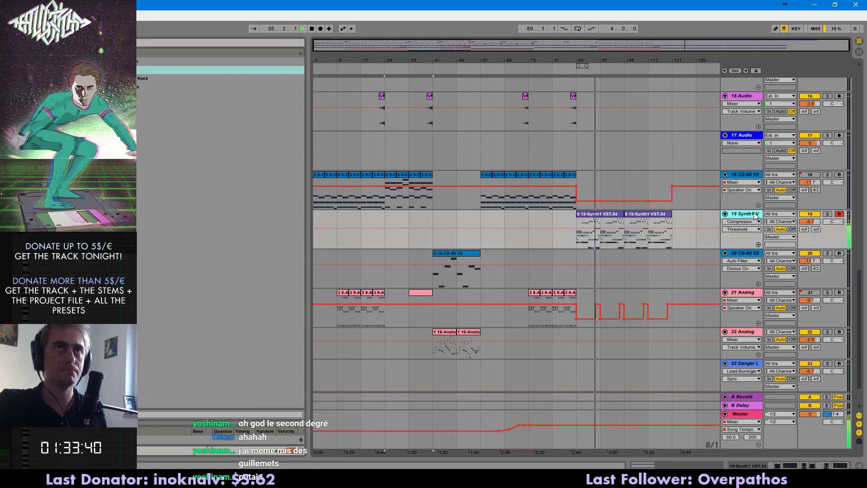
left_click(598, 215)
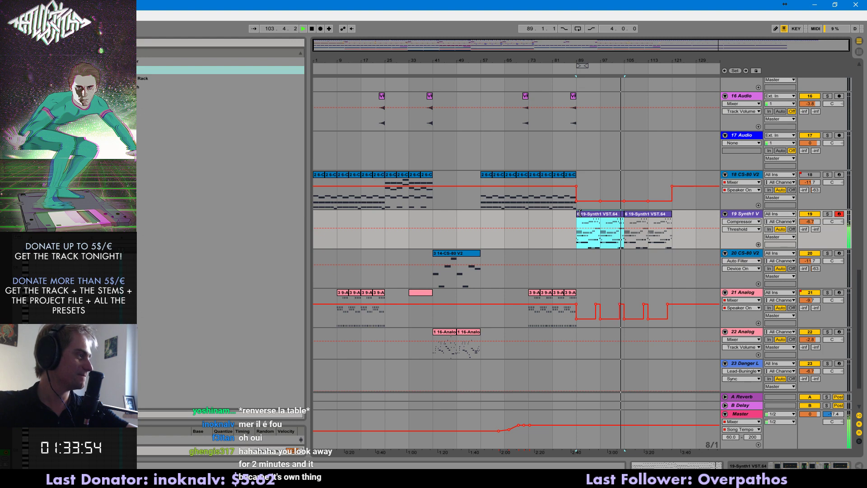
left_click(751, 212)
key("ctrl+shift+t")
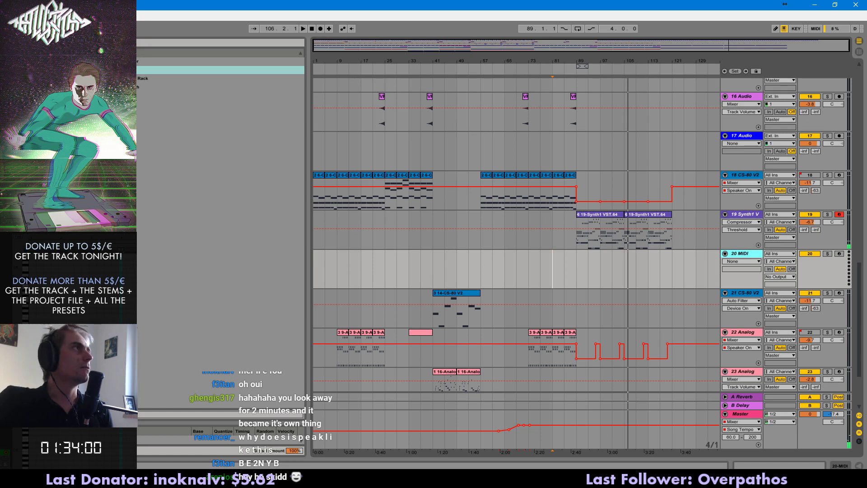
- Find the CS-80 V2 instrument among the plug-ins and load it on the new MIDI track
left_click(63, 113)
scroll(233, 223, "down", 5)
left_click_drag(300, 227, 257, 222)
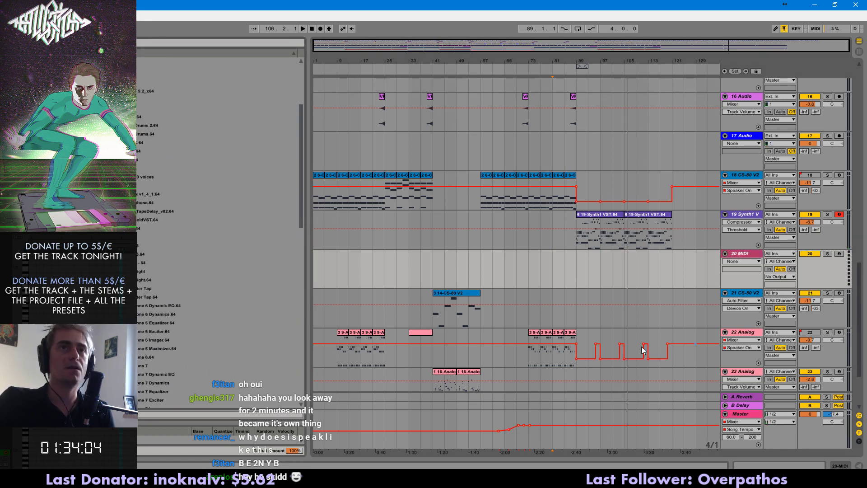
scroll(643, 351, "up", 2)
scroll(160, 161, "up", 2)
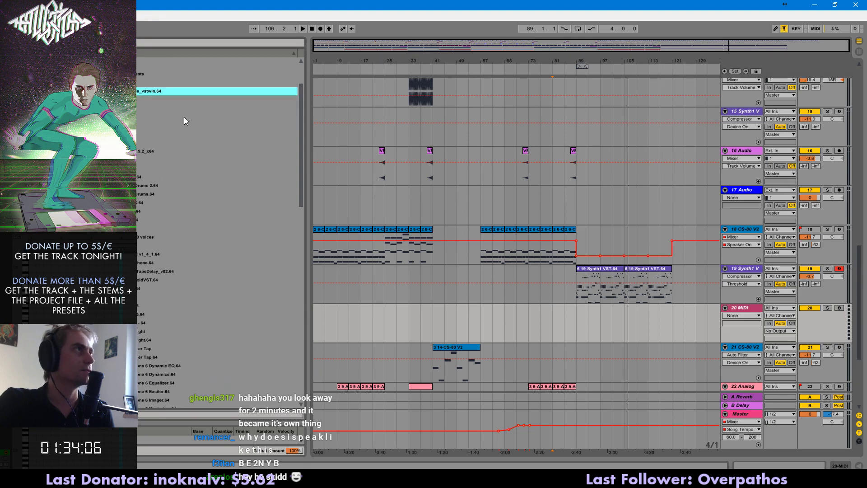
left_click(97, 126)
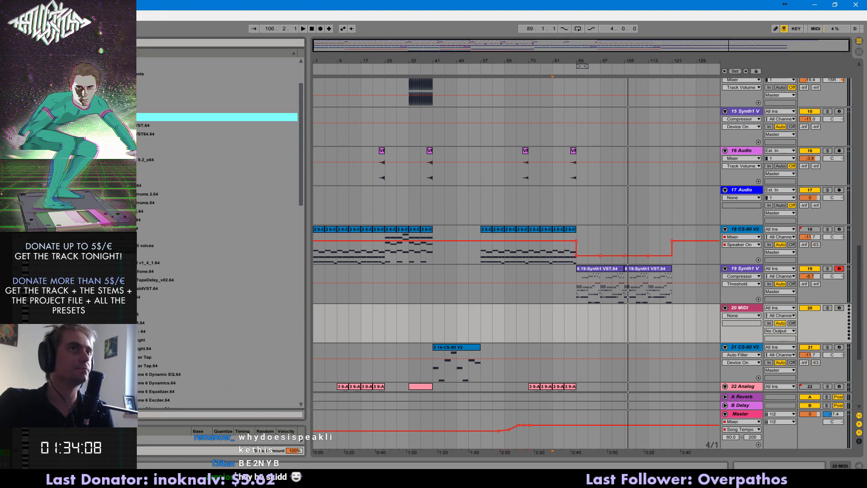
left_click(741, 307)
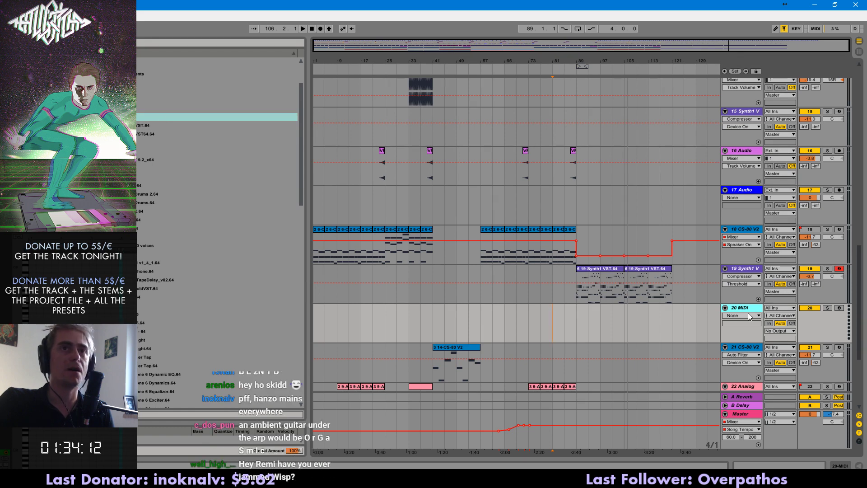
left_click(41, 104)
left_click(40, 113)
scroll(219, 226, "up", 3)
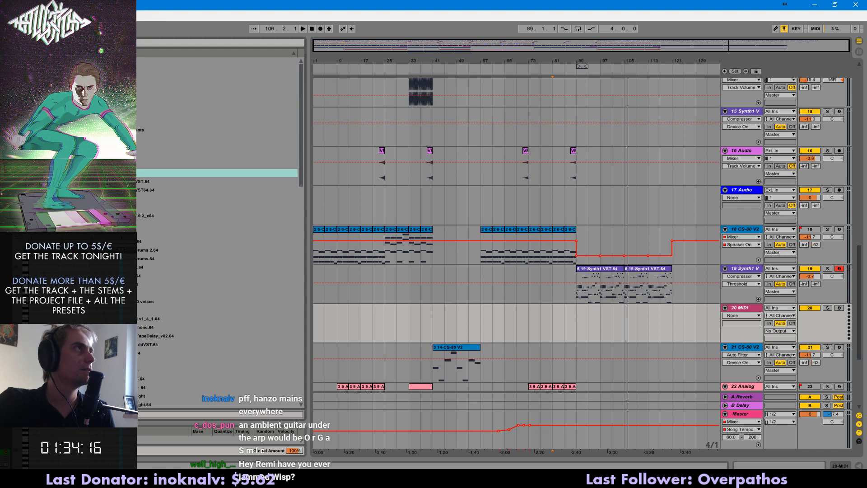
scroll(147, 219, "down", 1)
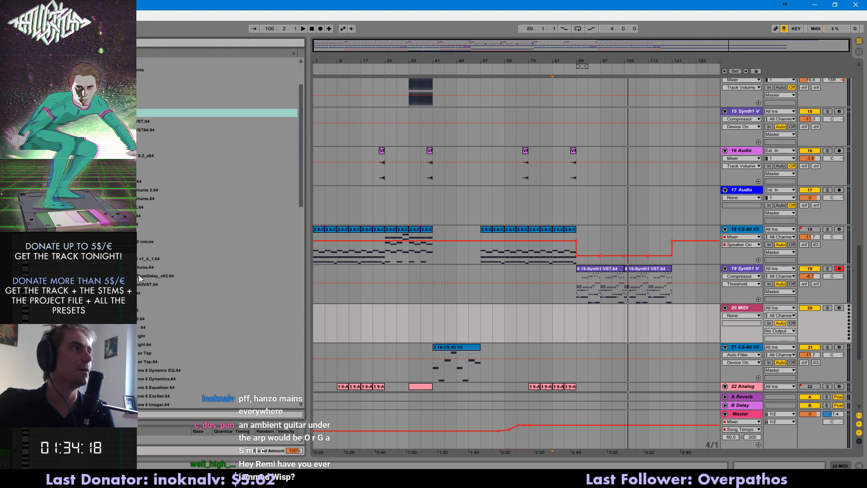
double_click(139, 268)
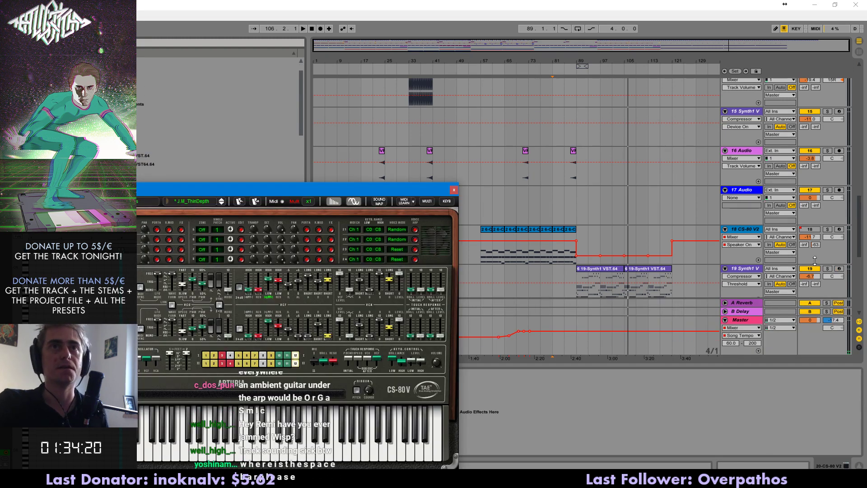
- Set the new CS-80 V2 track's volume to -12.4 dB and audition its J.M_ThinDepth preset with playback running
scroll(833, 275, "down", 2)
left_click(809, 280)
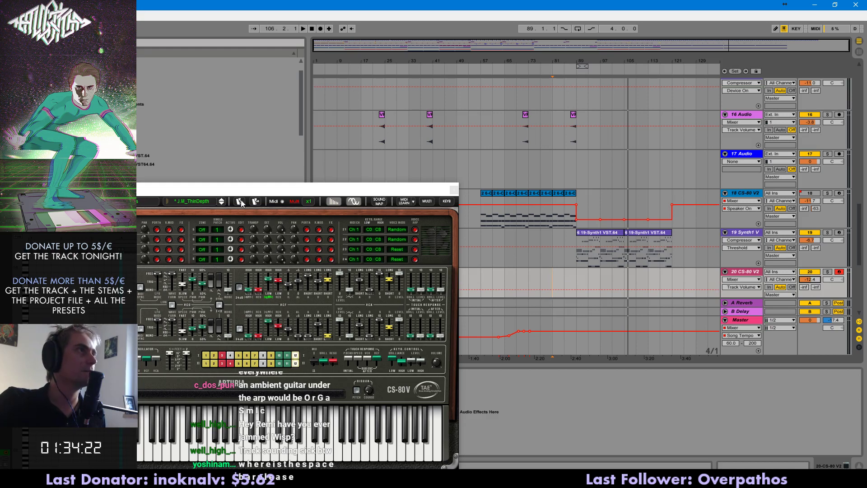
left_click(221, 205)
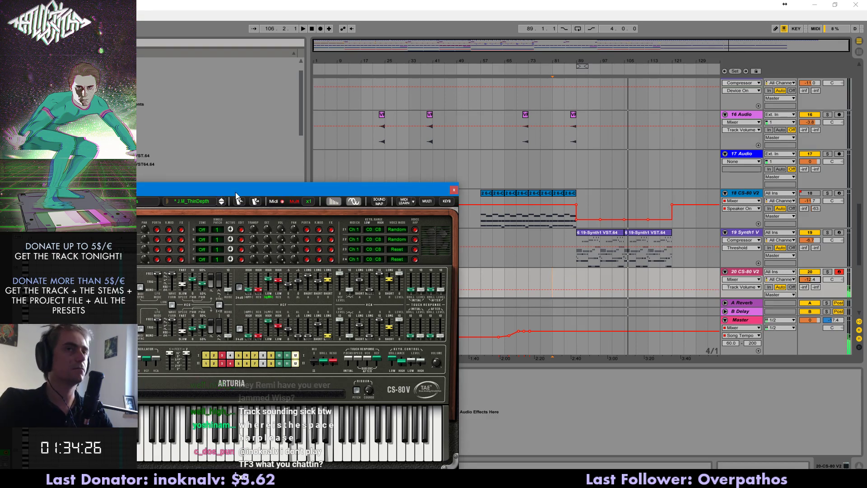
key("space")
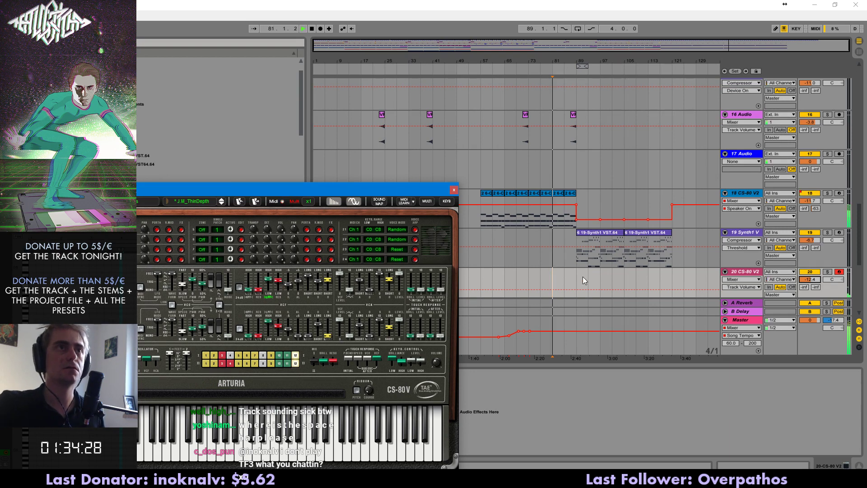
- Narrow the arrangement grid to 2/1, play from bar 89 and raise the new CS-80 V2 track's volume to -10.4 dB
left_click(586, 276)
key("space")
key("space")
key("ctrl+1")
key("space")
key("space")
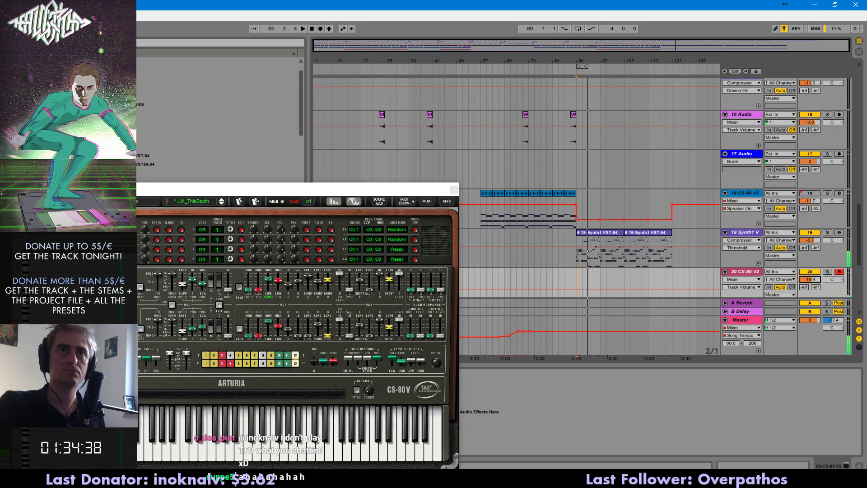
- Raise the new CS-80 V2 track's volume to -7.1 dB and play the section around bar 89 to check it
key("space")
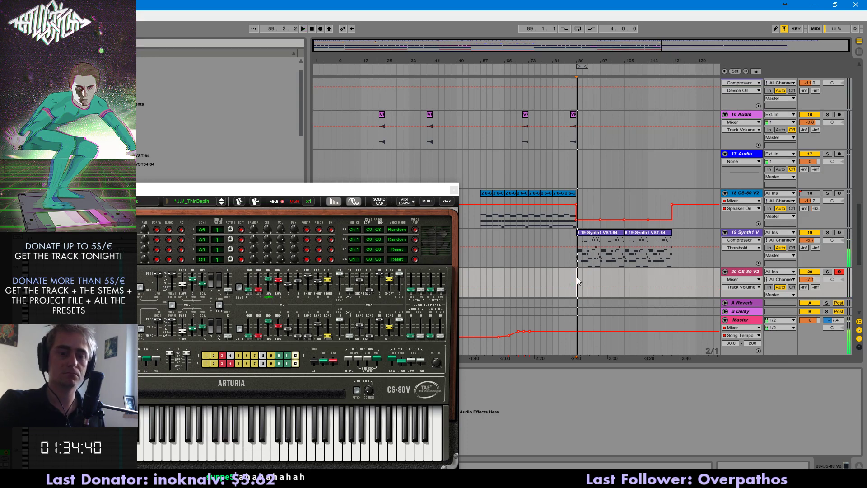
key("space")
key("space")
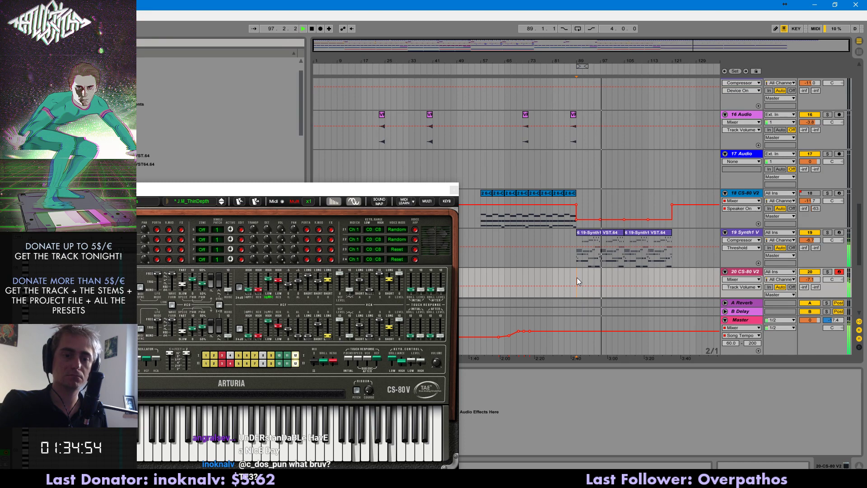
key("space")
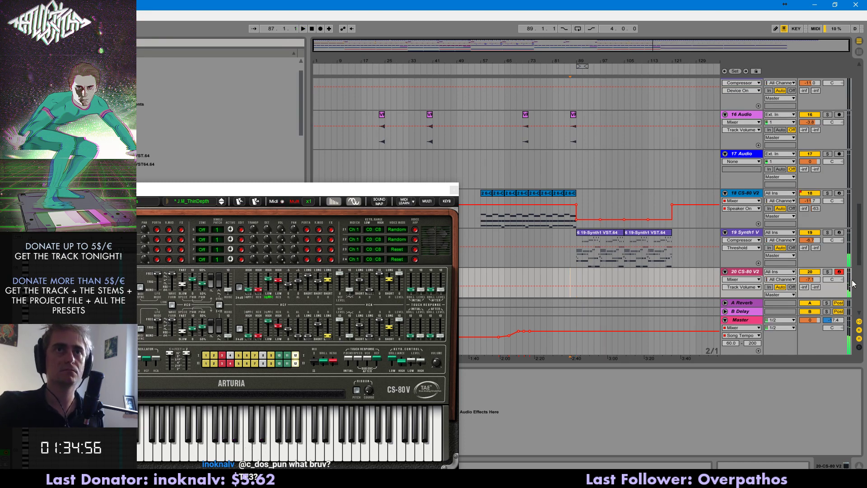
- Record a part on the new CS-80 V2 track through bar 105, then move its last two bars to bar 95
key("F9")
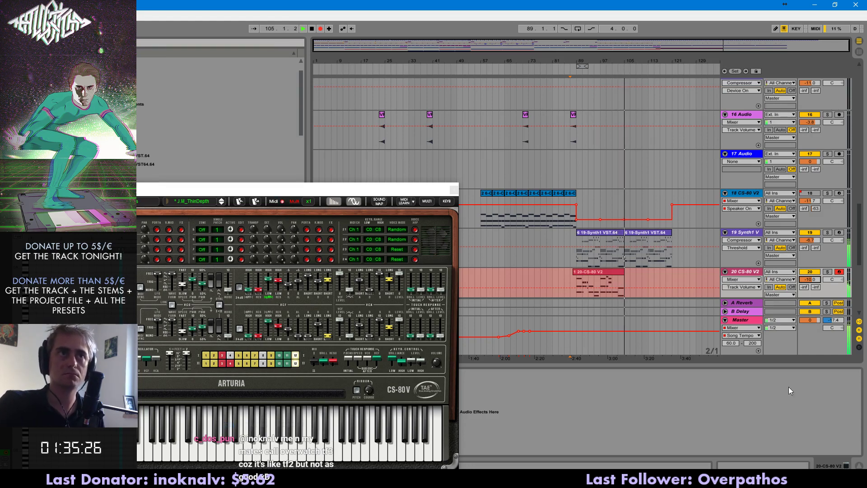
key("space")
left_click_drag(620, 279, 625, 281)
key("ctrl+x")
left_click(595, 282)
key("ctrl+v")
- Check the CS-80 V2 part in solo, then turn solo off and duplicate its bars 89 to 97 at bar 97
key("space")
left_click(742, 232)
left_click(827, 272)
key("space")
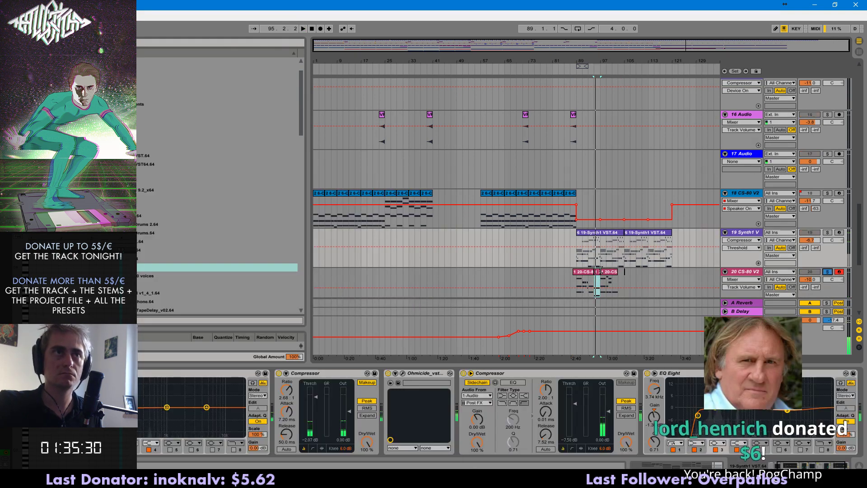
double_click(598, 271)
key("space")
left_click(828, 262)
mouse_move(599, 278)
left_mouse_down()
mouse_move(573, 276)
mouse_move(600, 278)
left_mouse_up()
key("ctrl+d")
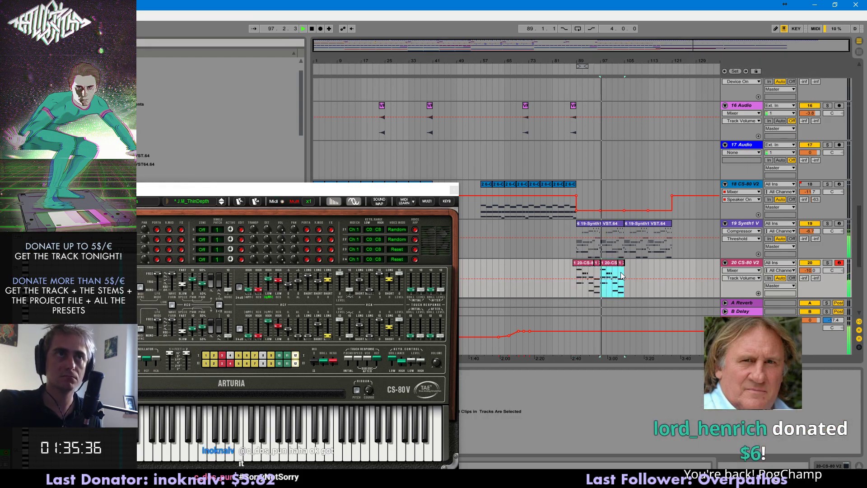
- Open the duplicated CS-80 V2 clip at bar 97, close the instrument window and quantize the clip's first two chords
left_click(609, 262)
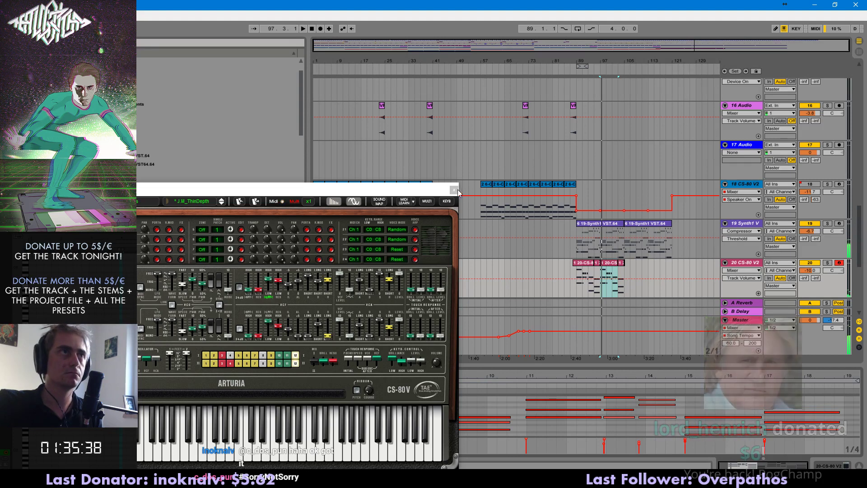
left_click(454, 190)
key("space")
left_click(253, 416)
left_click(260, 410, "shift")
left_click(268, 400, "shift")
key("ctrl+u")
key("space")
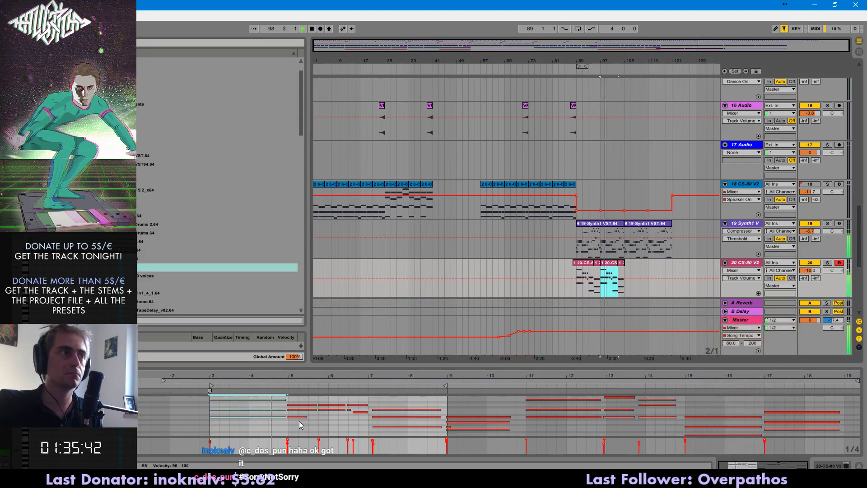
key("ctrl+d")
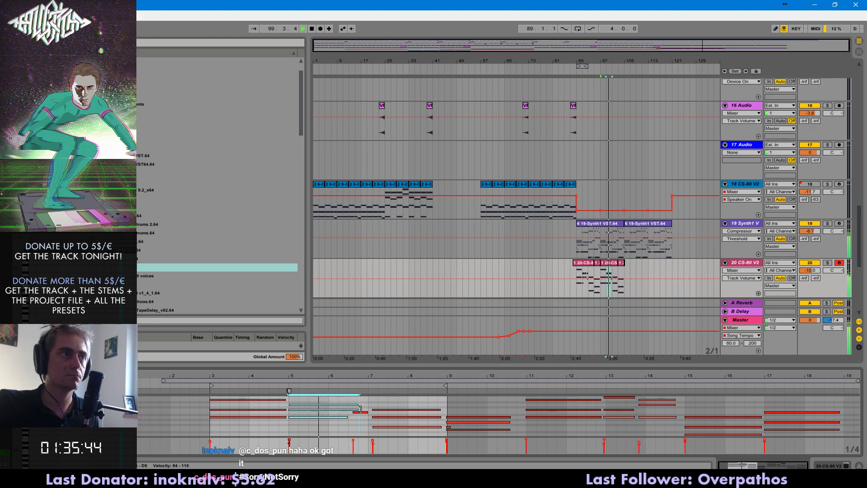
- Delete the short stray notes after the clip's second chord and clear bars 105 to 113 on the CS-80 V2 track
left_click(359, 416)
left_click(365, 412)
key("Delete")
left_click_drag(625, 271, 648, 277)
key("Delete")
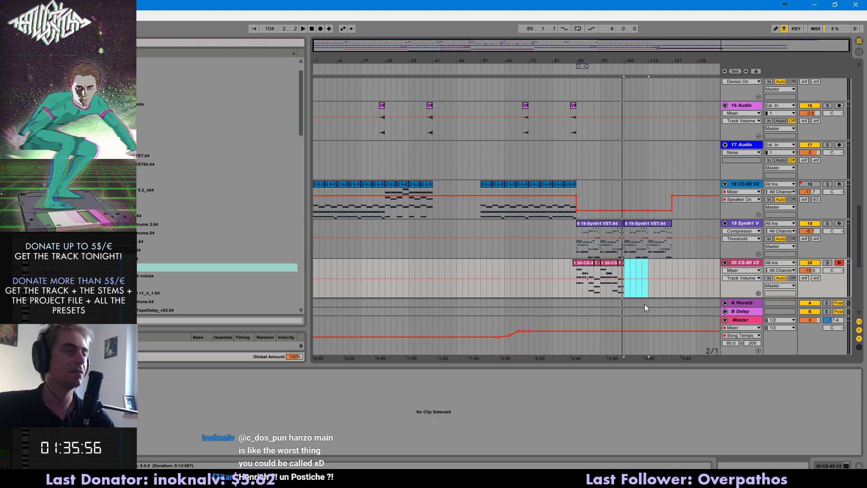
- Consolidate the CS-80 V2 material from bar 89 to 97 into one clip
left_click(622, 274)
mouse_move(619, 275)
left_mouse_down()
mouse_move(574, 274)
mouse_move(598, 274)
left_mouse_up()
left_click(574, 274)
key("ctrl+2")
key("ctrl+j")
key("ctrl+1")
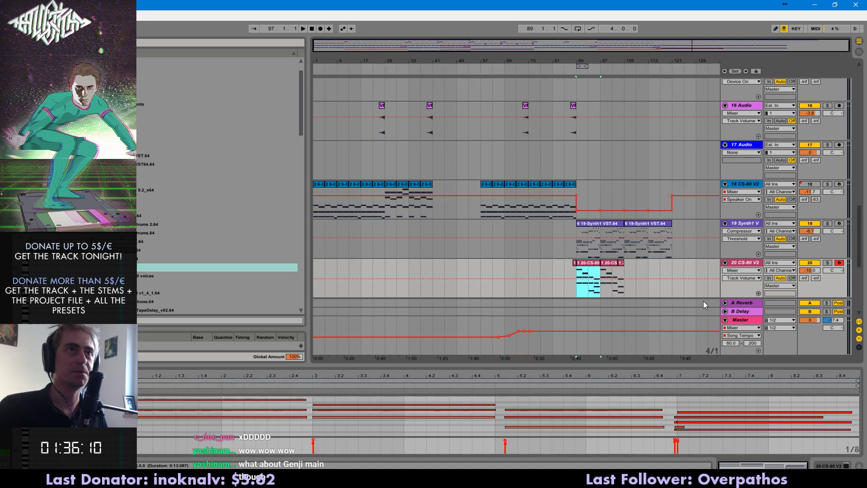
- Delete the leftover CS-80 V2 clip before bar 89 and duplicate the consolidated eight-bar clip at bar 97
mouse_move(761, 45)
left_mouse_down()
mouse_move(765, 72)
mouse_move(746, 44)
left_mouse_up()
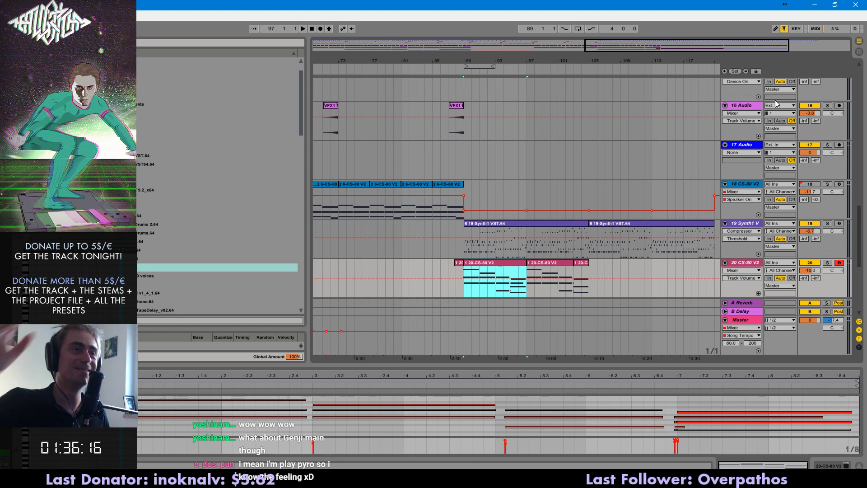
key("ctrl+2")
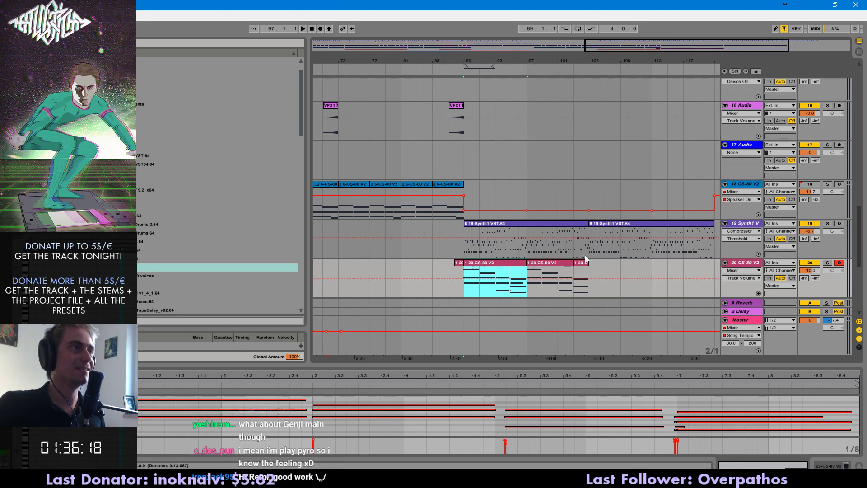
left_click(459, 263)
key("Delete")
left_click(476, 263)
key("space")
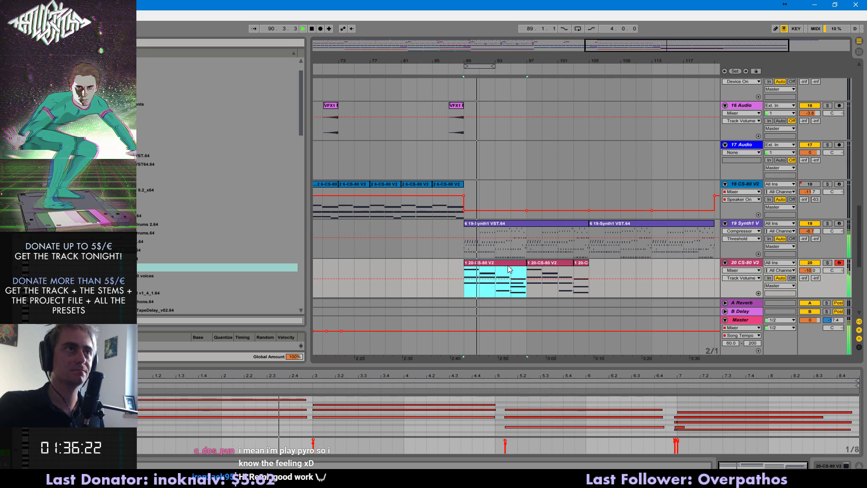
key("ctrl+d")
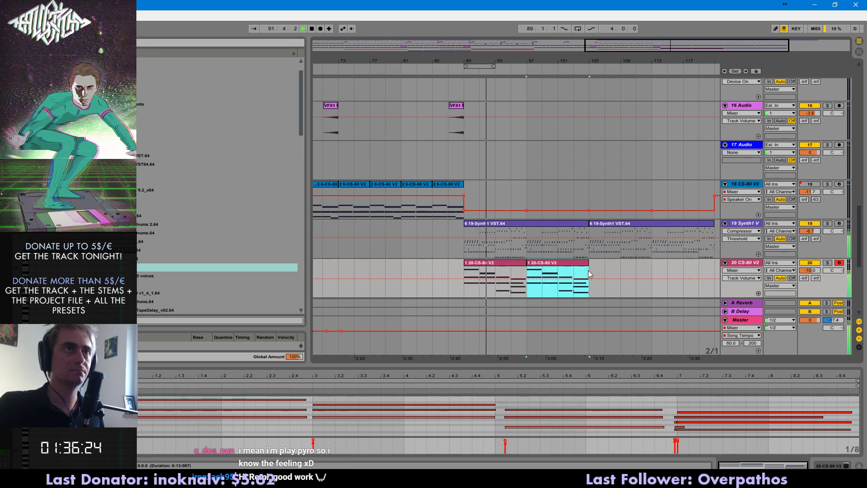
- Consolidate the two CS-80 V2 clips into one 16-bar clip and duplicate it at bar 105, with looping off
left_click_drag(593, 270, 608, 270)
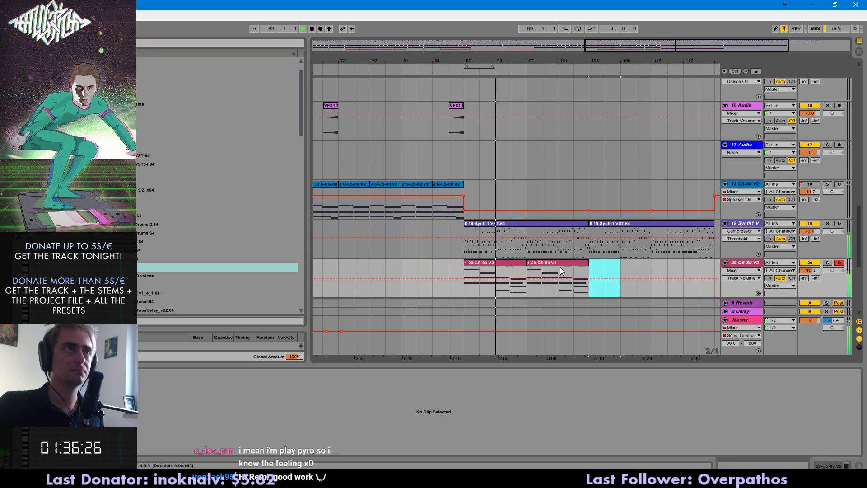
left_click(540, 266)
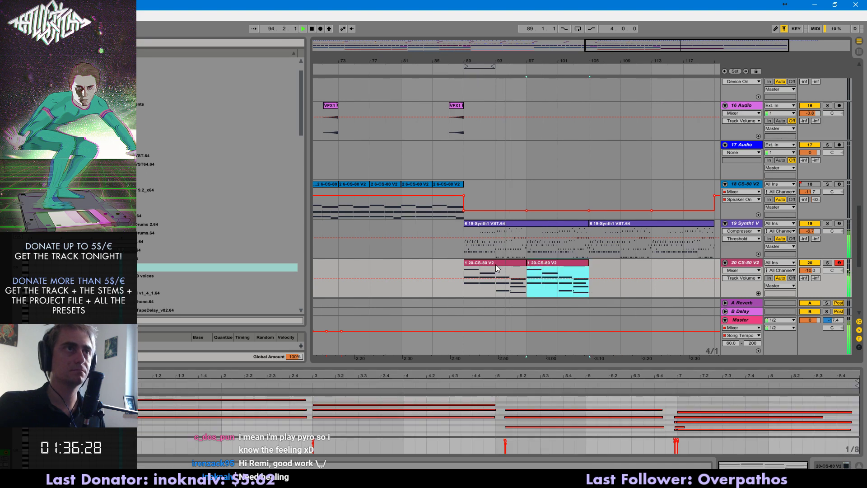
left_click(518, 266, "shift")
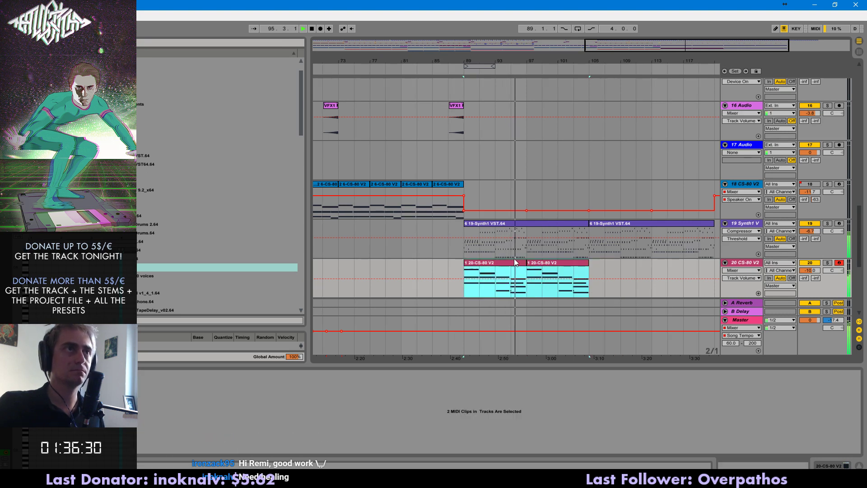
key("ctrl+j")
key("ctrl+l")
key("ctrl+d")
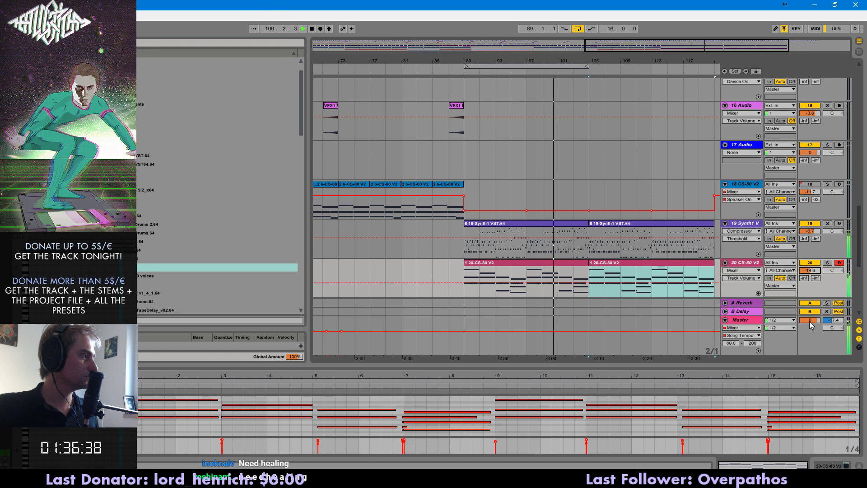
left_click(577, 29)
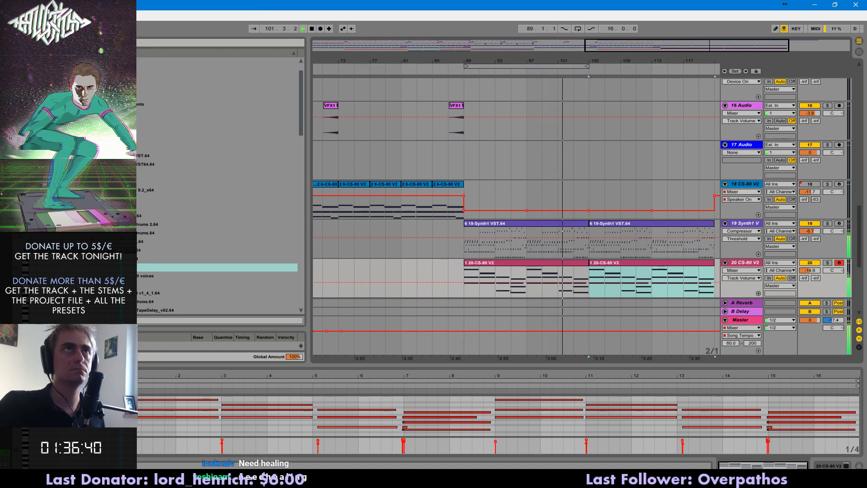
- Draw a slightly higher filter frequency automation level on the 13 Synth1 track from about bar 93 to bar 117
left_click_drag(426, 61, 469, 45)
scroll(565, 209, "up", 5)
key("b")
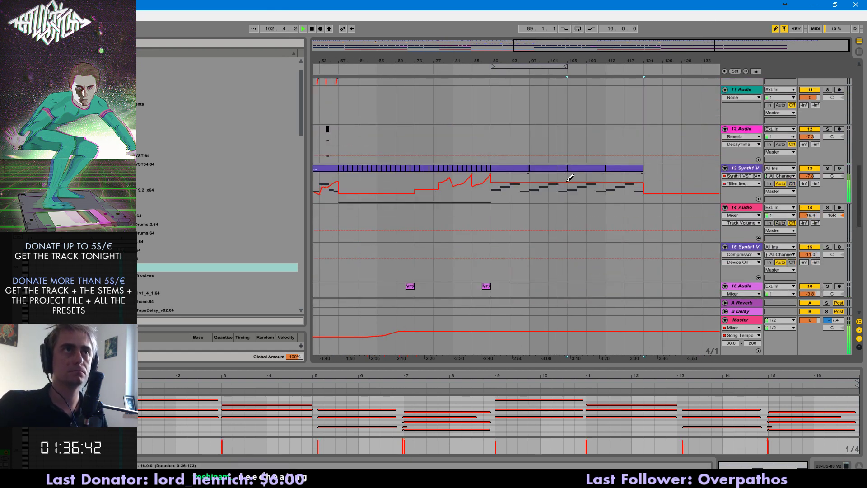
left_click(565, 178)
left_click_drag(568, 175, 517, 176)
left_click_drag(579, 178, 621, 176)
key("b")
scroll(603, 213, "down", 5)
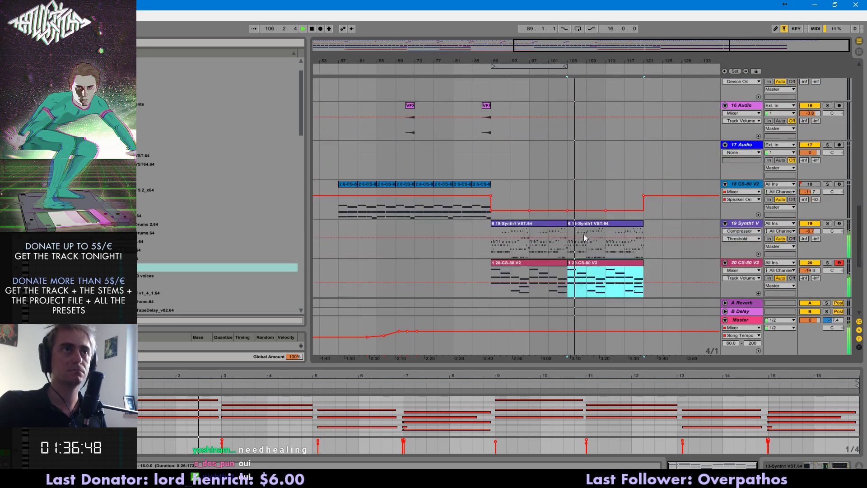
- Raise the pitch of the upper notes in the first two bars of the second 19 Synth1 clip, at bar 105
left_click(582, 226)
key("space")
key("space")
key("space")
left_click_drag(218, 428, 131, 432)
key("Up")
key("Up")
key("space")
key("Up")
key("Up")
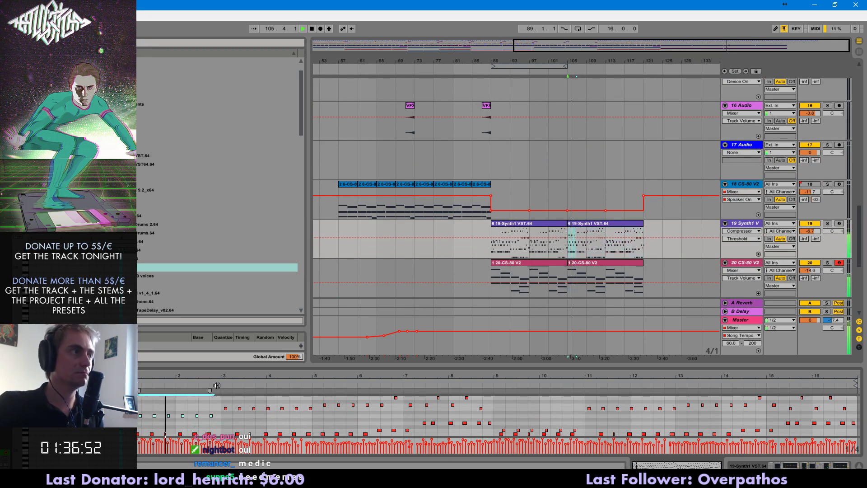
- Raise the upper arpeggio notes in bars 3 to 6 of the Synth1 clip at bar 105 while it plays
left_click_drag(218, 405, 379, 402)
key("Up")
key("Up")
key("Down")
key("Up")
key("Up")
key("Up")
key("Up")
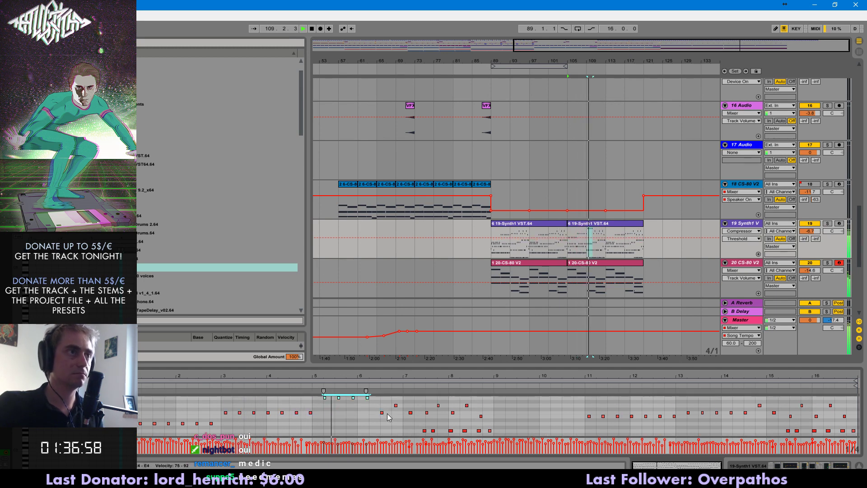
- Raise the top notes in the clip's bars 7 and 8, then duplicate Synth1 bars 105 to 113 at bar 113
scroll(382, 417, "up", 1)
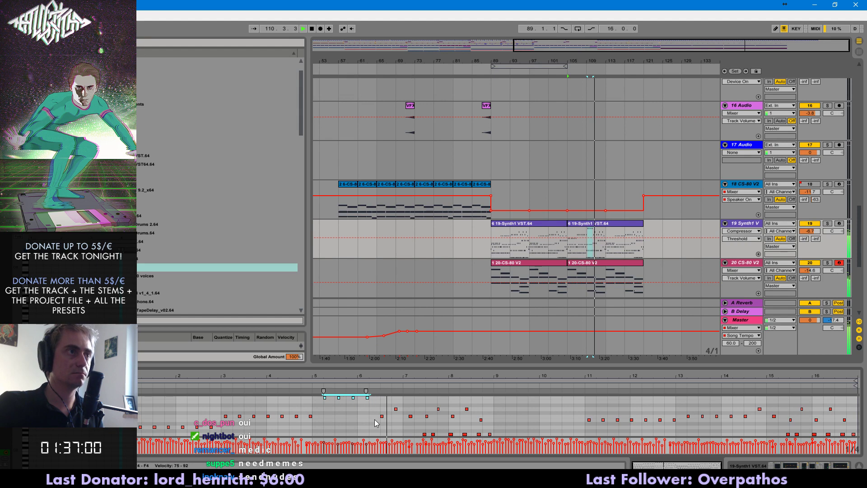
left_click_drag(374, 412, 492, 400)
key("Up")
key("Up")
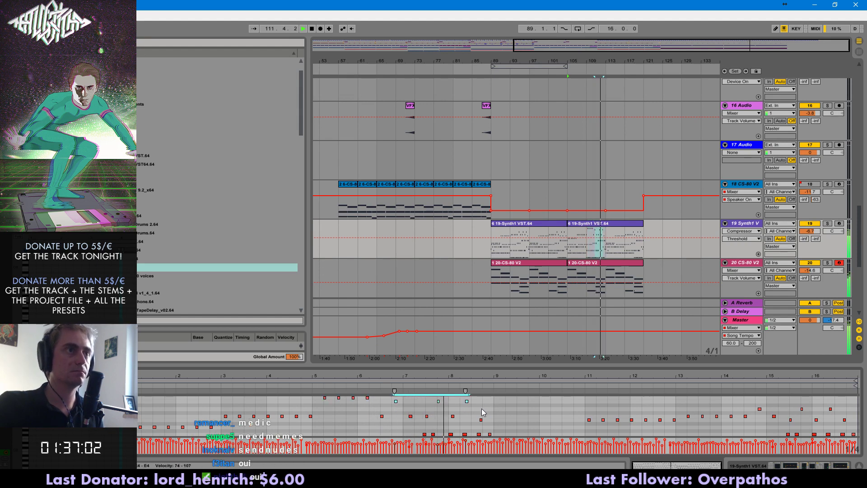
left_click_drag(608, 231, 572, 242)
key("ctrl+d")
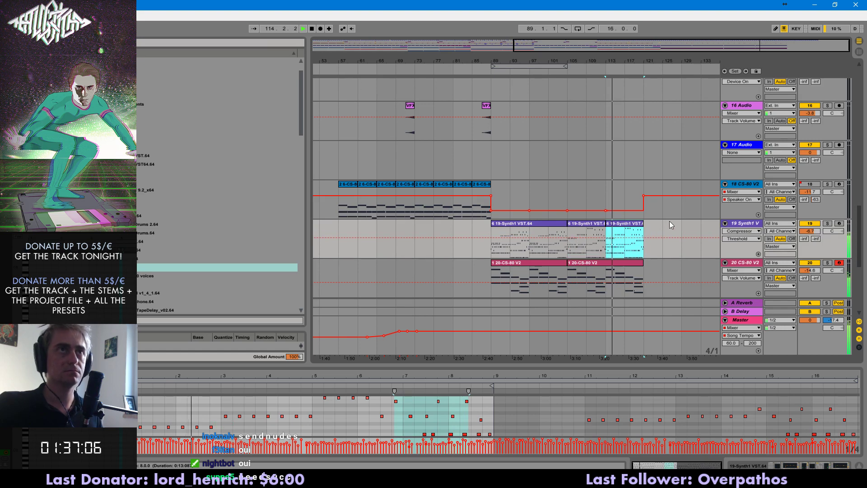
- Try higher pitches for the top notes around bars 5 and 6 of the duplicated Synth1 clip at bar 113
left_click_drag(322, 421, 397, 382)
key("Down")
key("Up")
key("Up")
key("Up")
key("Down")
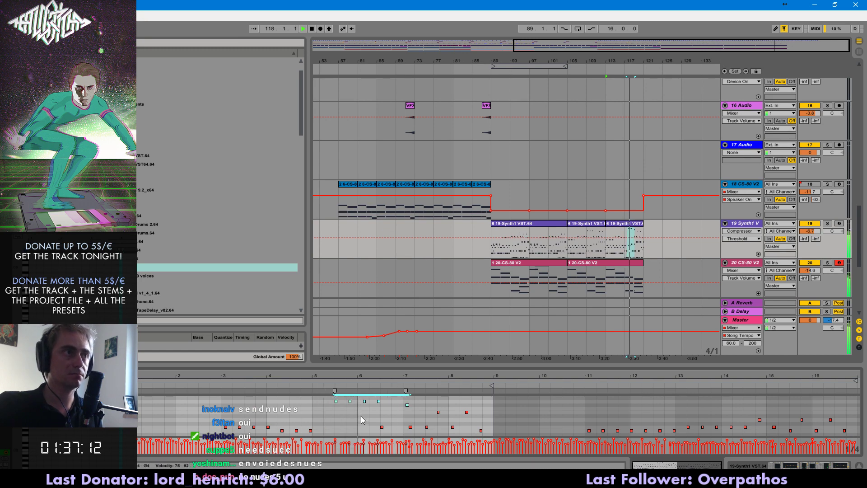
left_click_drag(382, 409, 315, 397)
key("Up")
key("Up")
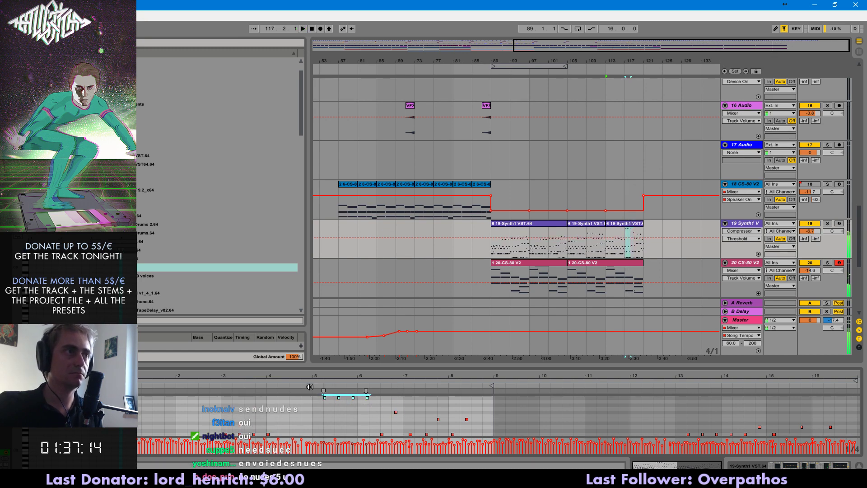
- Lower the top notes in bars 5 and 6 of the Synth1 clip at bar 113 to E4, auditioning them in playback
left_click(309, 387)
key("Down")
key("Down")
key("Down")
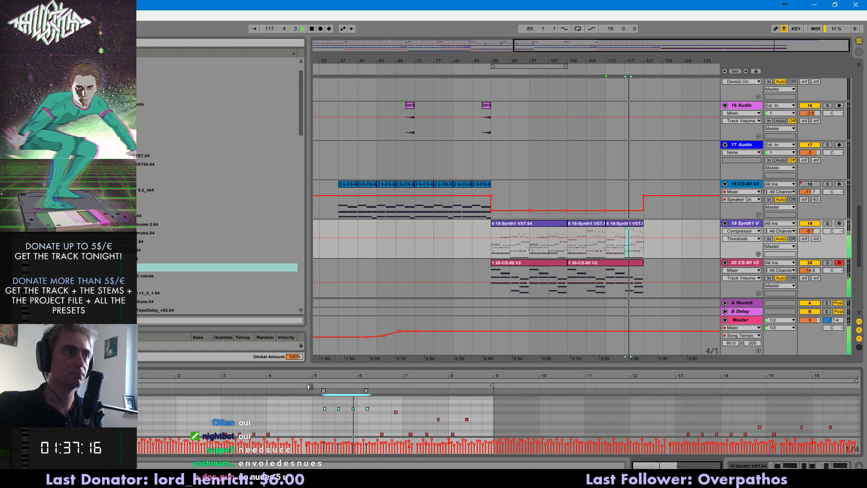
key("space")
left_click_drag(404, 412, 301, 406)
key("Down")
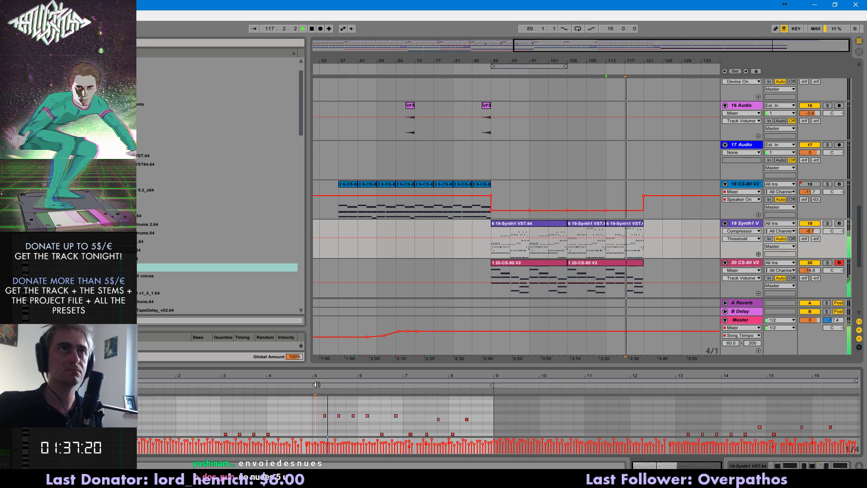
left_click_drag(317, 406, 411, 420)
key("Down")
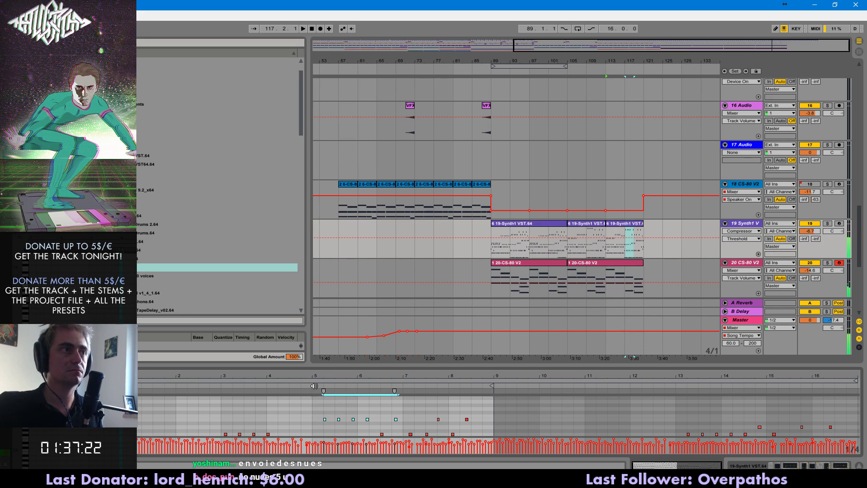
scroll(416, 414, "down", 3)
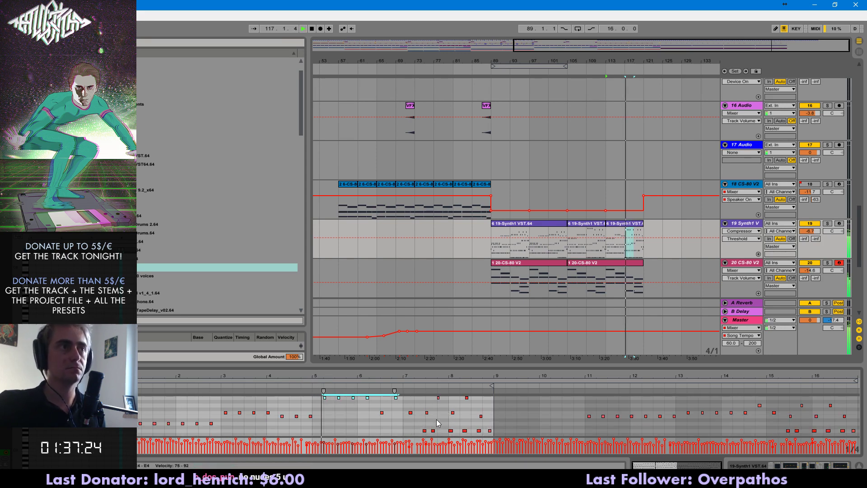
- Play the end of the section from bar 120, then select the Synth1 clips between bars 89 and 121 and play from bar 89
key("ctrl+1")
left_click(639, 254)
key("space")
key("space")
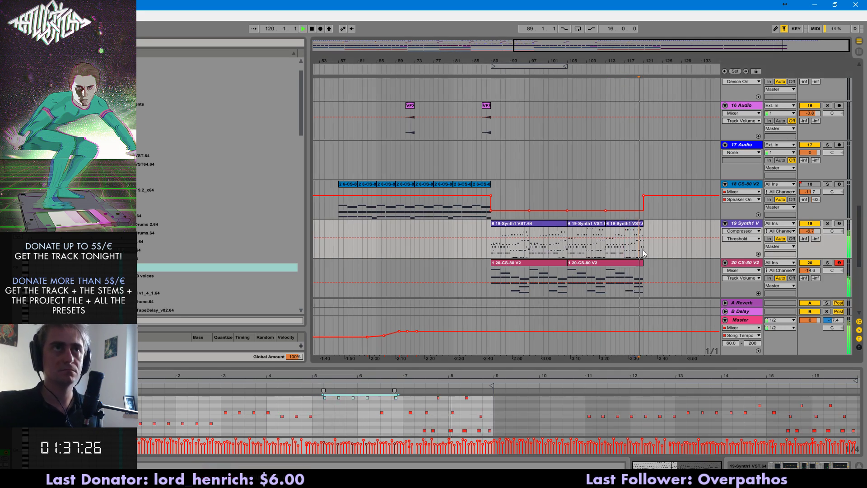
left_click_drag(648, 255, 493, 256)
key("space")
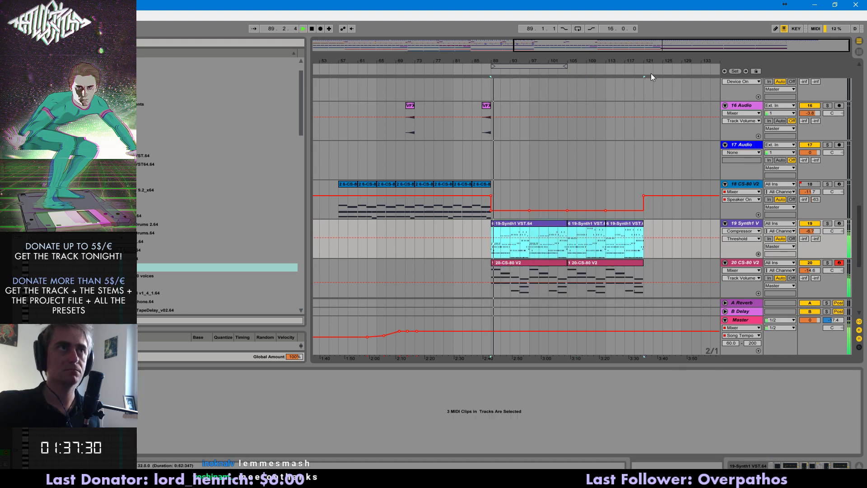
- Play from around bar 115 and again from about bar 92 while reviewing the other tracks up to 1 Audio
left_click_drag(684, 47, 630, 207)
left_click(659, 216)
scroll(669, 190, "up", 5)
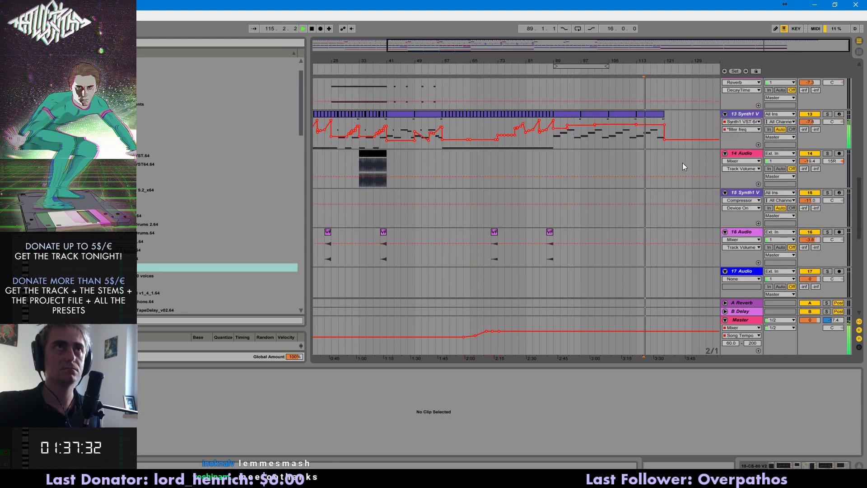
scroll(692, 194, "up", 6)
left_click_drag(785, 45, 649, 195)
scroll(649, 195, "up", 6)
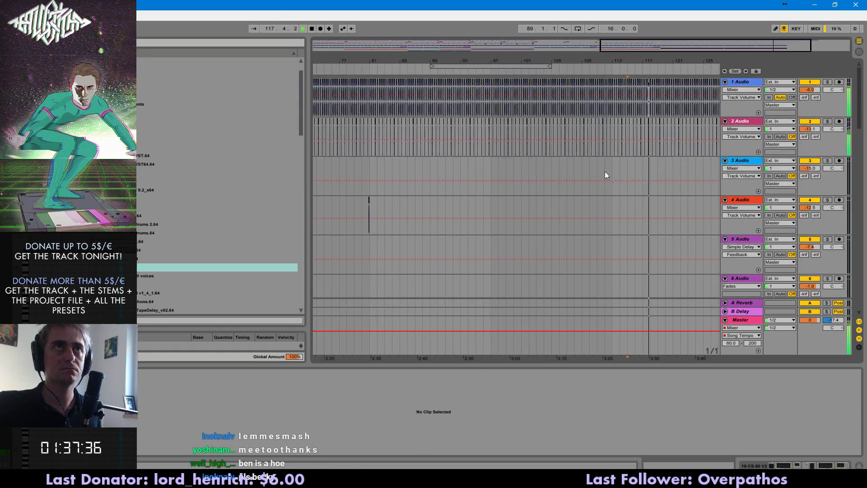
left_click_drag(718, 61, 580, 94)
left_click(402, 123)
key("space")
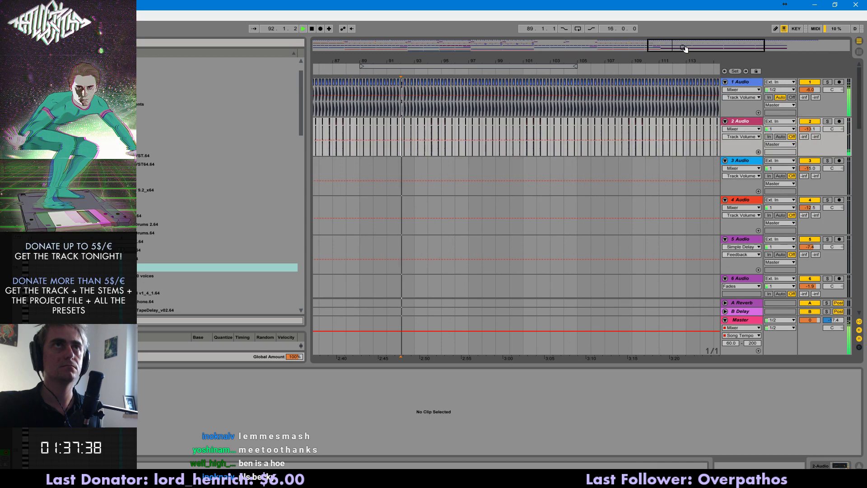
- Add locators at bar 89 and bar 105
left_click_drag(685, 49, 682, 28)
scroll(628, 213, "down", 6)
scroll(464, 175, "down", 4)
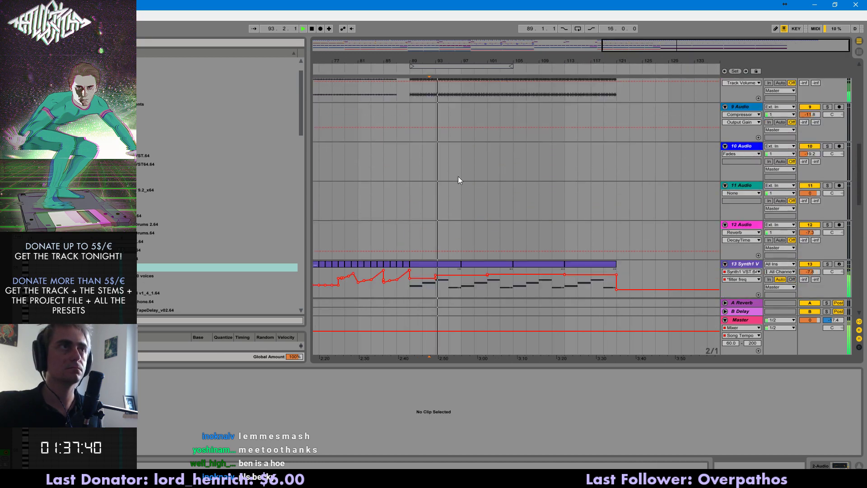
right_click(410, 72)
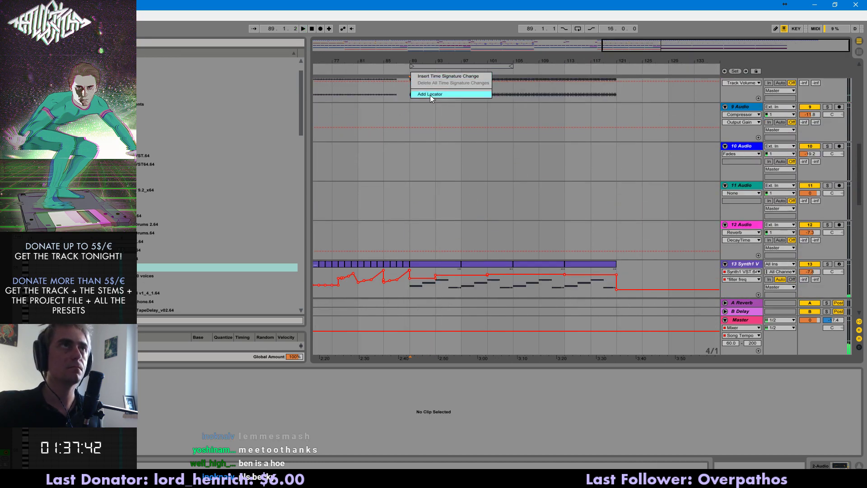
left_click(430, 94)
right_click(513, 72)
left_click(523, 95)
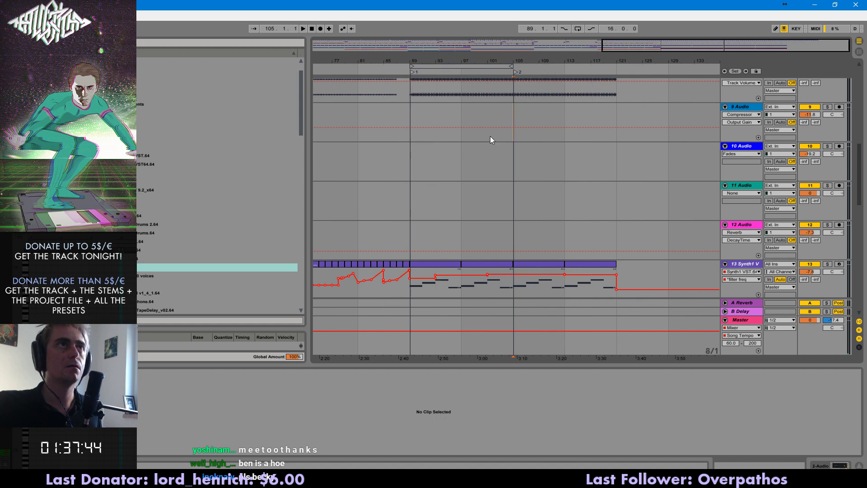
- Try a roll of closely repeated clips on 2 Audio at the end of bar 104, then delete the repeats
scroll(491, 139, "up", 10)
left_click_drag(682, 45, 714, 118)
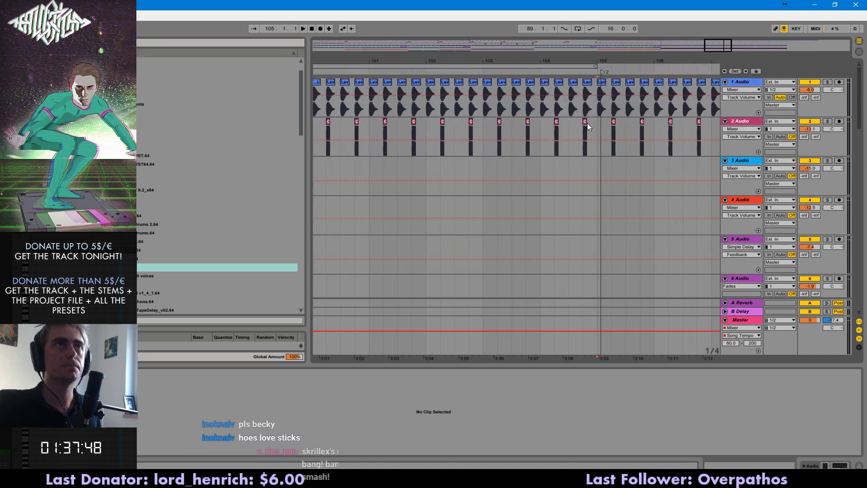
left_click(601, 75)
left_click(586, 128)
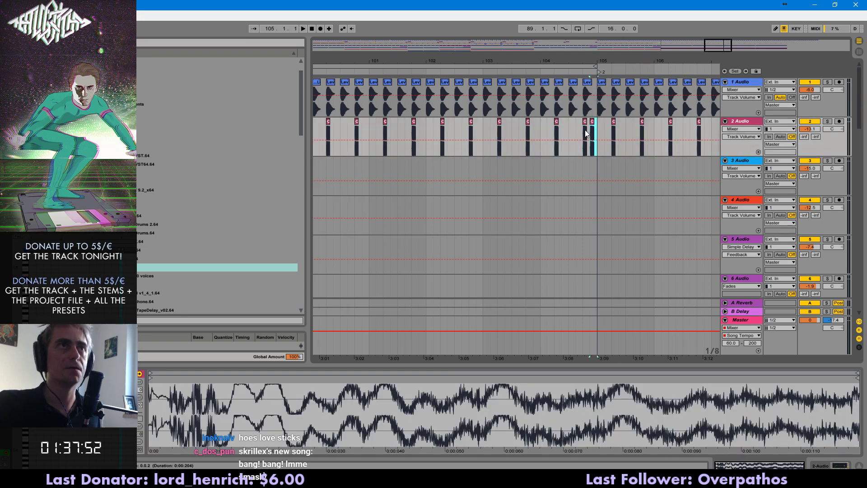
scroll(573, 152, "up", 2)
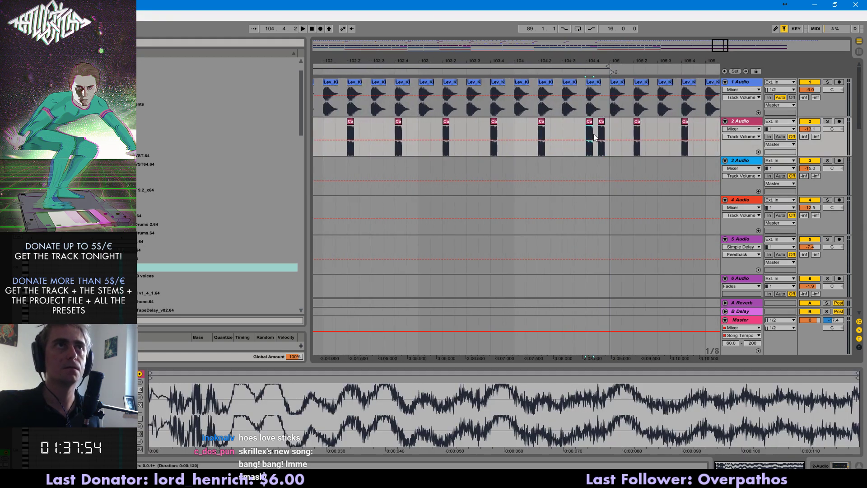
left_click_drag(627, 61, 549, 130)
left_click(550, 131)
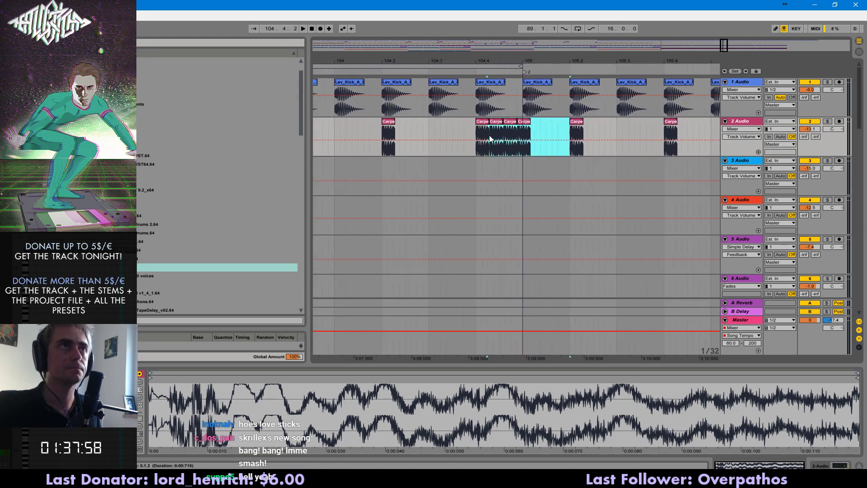
left_click_drag(489, 139, 548, 136)
key("Delete")
- Fill beat 104.4 on 2 Audio with four consecutive 1/16 clips and audition the roll
key("ctrl+2")
left_click_drag(477, 133, 523, 136)
key("ctrl+d")
key("ctrl+d")
key("ctrl+d")
left_click(475, 137)
key("space")
key("space")
- Copy the four-clip roll on 2 Audio to beat 104.3 and play it across the change into bar 105
key("ctrl+c")
left_click(430, 134)
key("ctrl+v")
key("space")
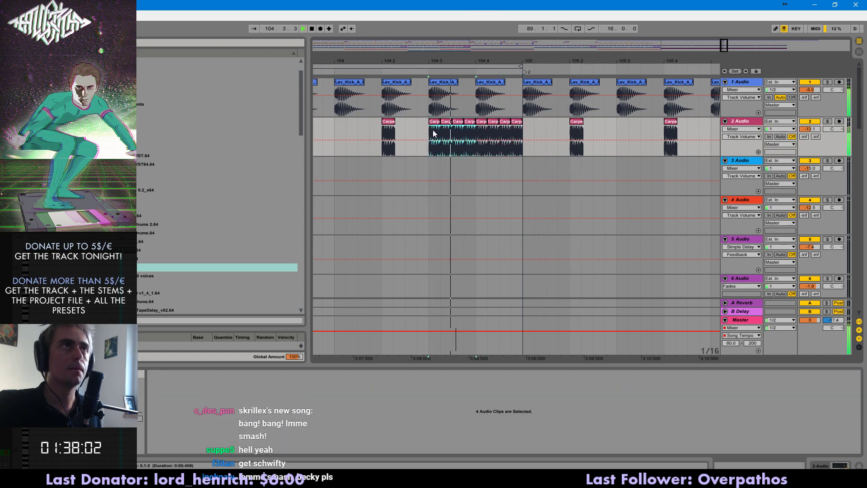
left_click_drag(725, 45, 725, 18)
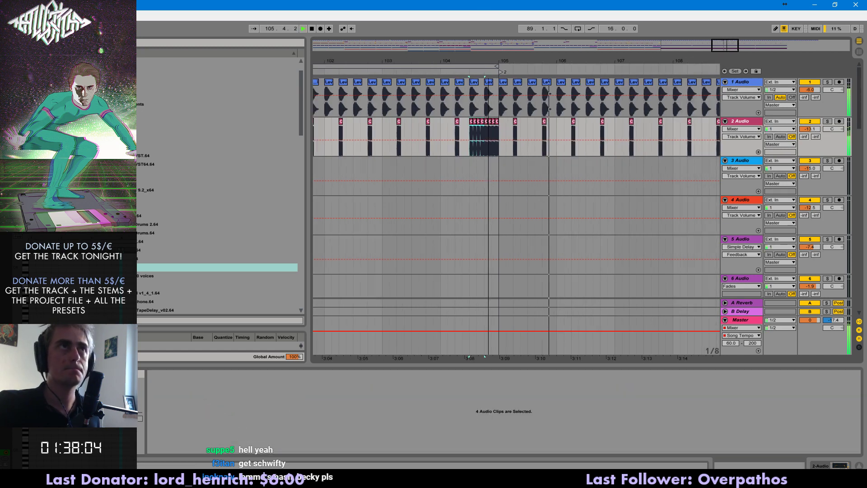
key("space")
- Copy two 1/16 clips from the roll to around beat 104.2 on 2 Audio and audition the fill
left_click(472, 134)
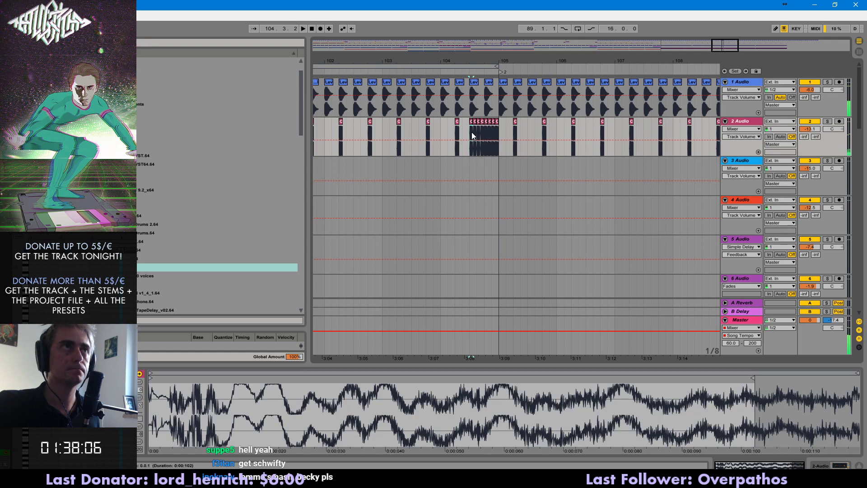
left_click_drag(475, 133, 456, 135)
key("space")
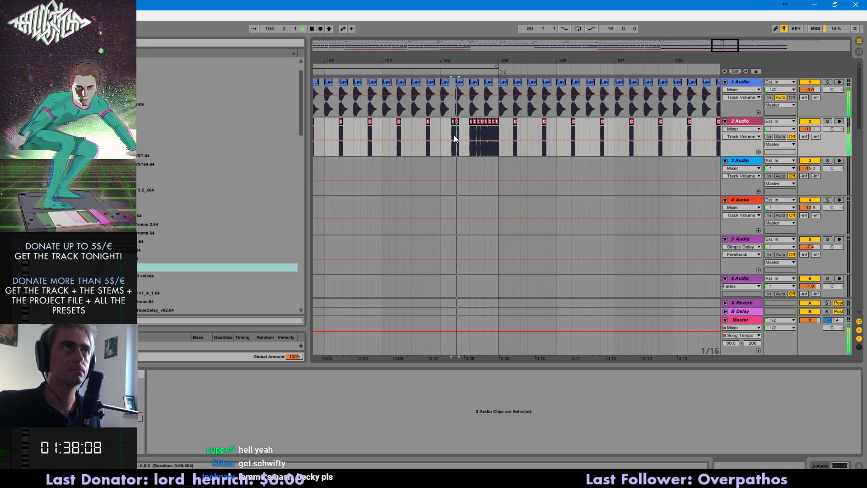
- Try an extra pair of clips near the start of bar 104 on 2 Audio, then remove it and replay the fill
left_click(436, 135)
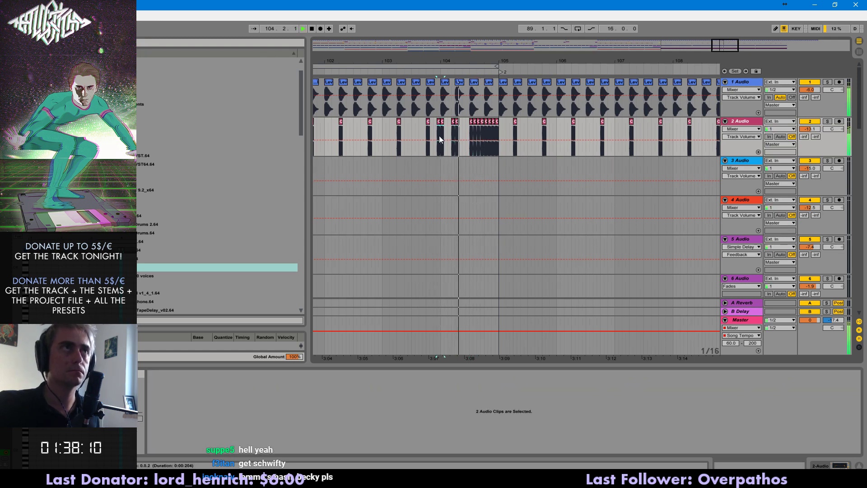
left_click(444, 136)
key("ctrl+v")
key("space")
key("ctrl+z")
left_click(441, 136)
key("space")
key("ctrl+v")
key("space")
left_click_drag(442, 135, 462, 136)
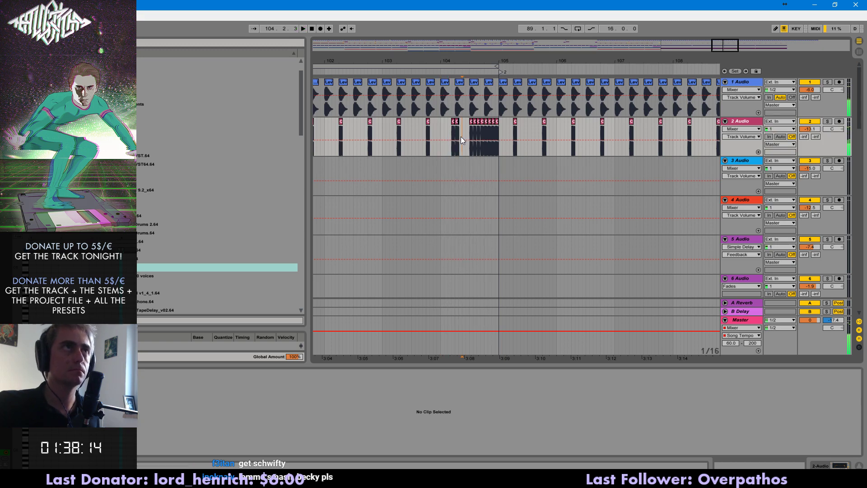
key("Delete")
left_click(439, 134)
key("space")
key("space")
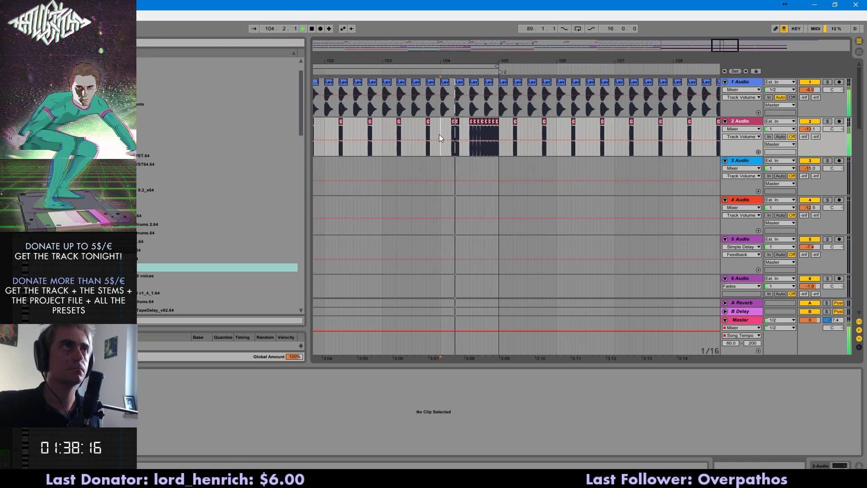
- Duplicate the 1 Audio and 2 Audio clips from bars 89–105 to bar 105 and remove the leftover drum clips after bar 121
left_click_drag(749, 48, 697, 55)
left_click_drag(535, 137, 442, 98)
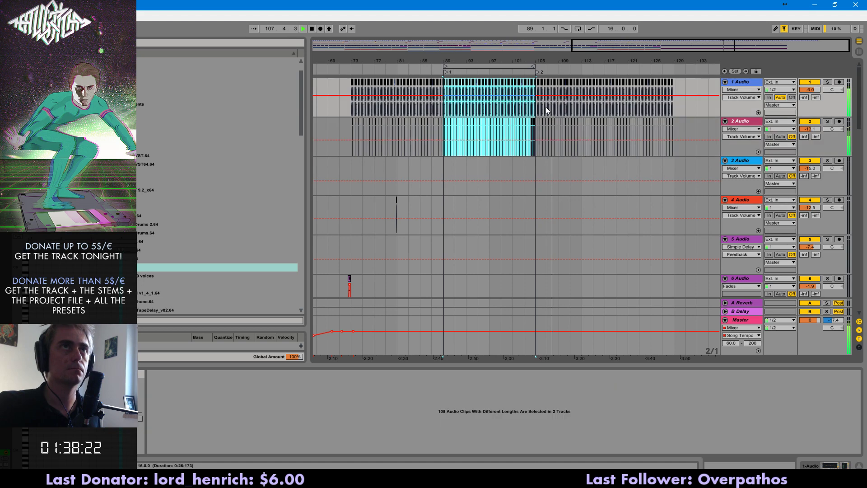
key("ctrl+d")
left_click_drag(629, 93, 701, 160)
- Copy the 14 Audio clips from bars 33–41 to bar 105 and duplicate them to fill up to bar 121
scroll(576, 112, "down", 15)
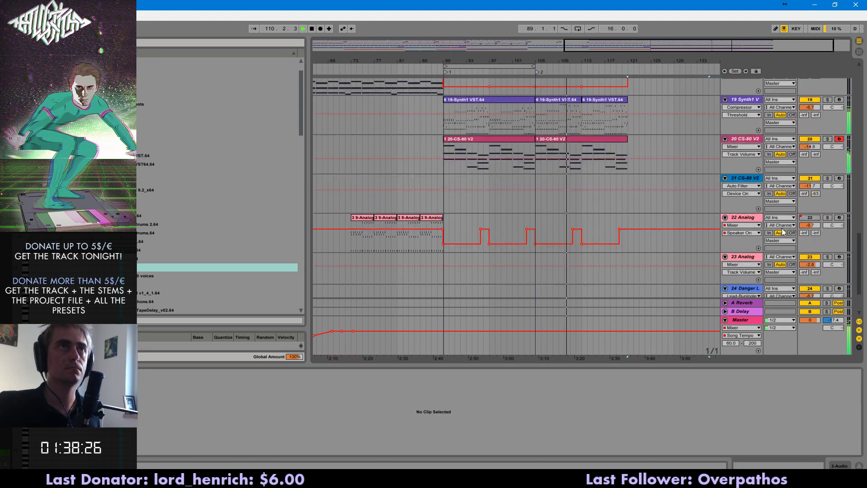
left_click(570, 127)
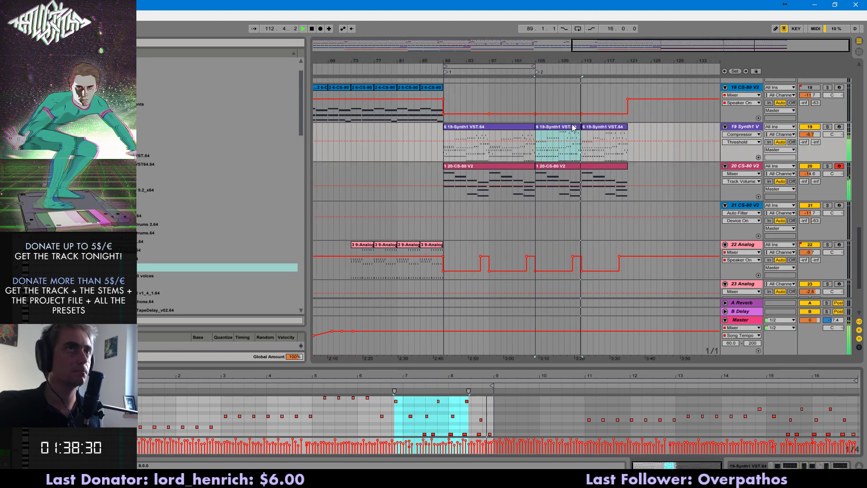
left_click_drag(860, 253, 856, 203)
double_click(669, 45)
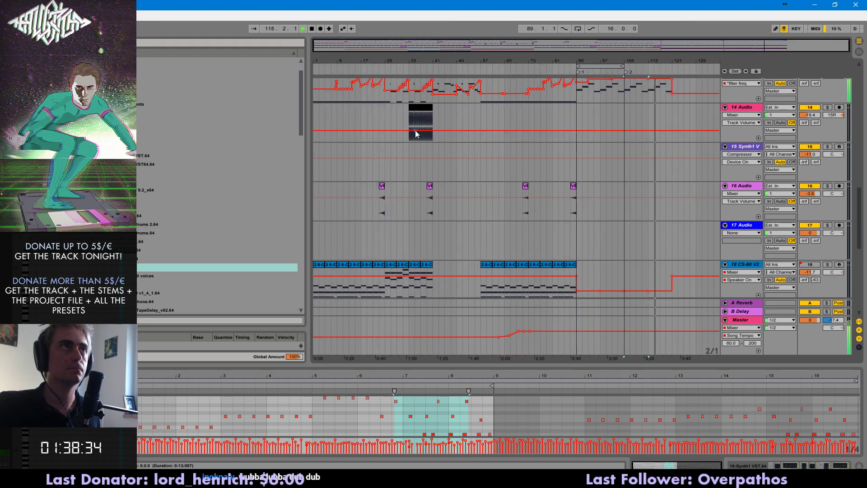
left_click(410, 121)
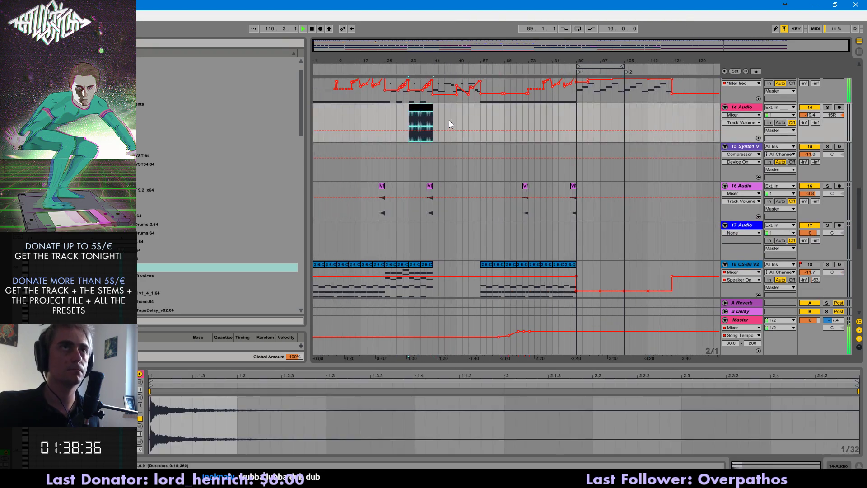
left_click(624, 116)
key("ctrl+v")
key("ctrl+d")
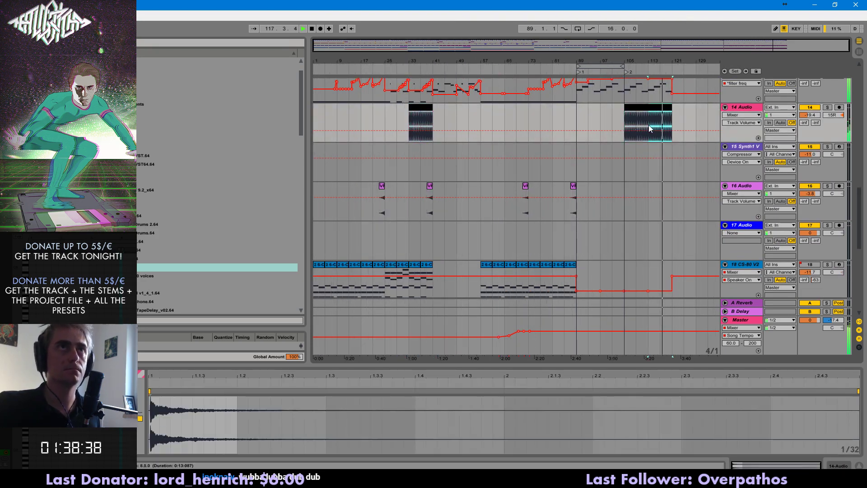
- Copy the 16-bar clip at bar 89 on the 19 Synth1 track to bar 121
left_click_drag(798, 45, 788, 86)
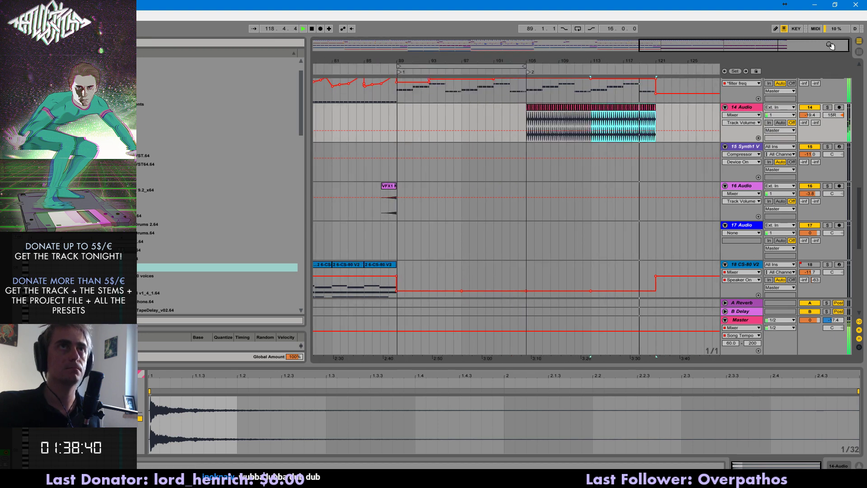
scroll(690, 150, "up", 2)
scroll(690, 150, "up", 1)
left_click_drag(639, 45, 583, 41)
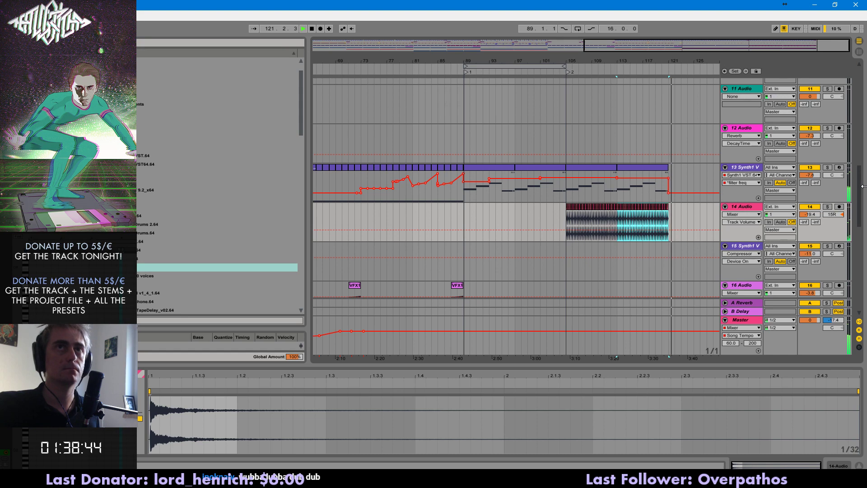
left_click(861, 236)
left_click(639, 126)
left_click(595, 127, "shift")
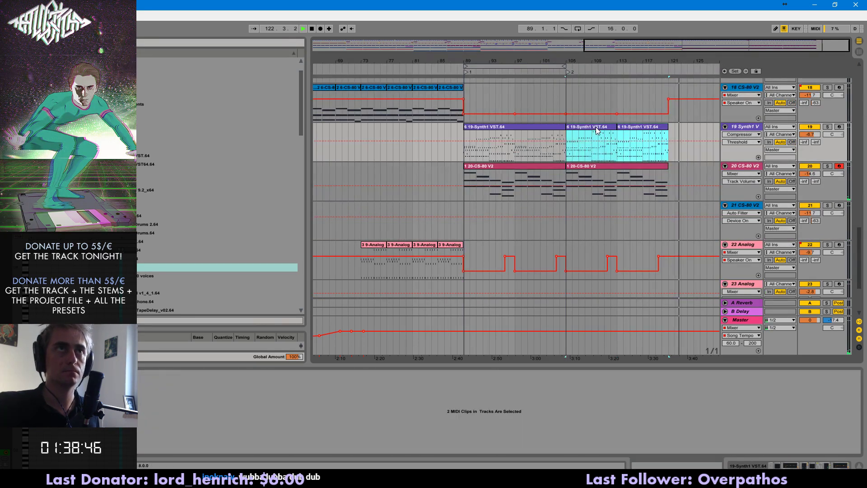
key("ctrl+d")
left_click(412, 128)
key("ctrl+c")
left_click(586, 127)
key("ctrl+v")
- Add an Auto Filter after EQ Eight on the 19 Synth1 track, lower its low-pass cutoff to about 256 Hz and play from bar 120
key("space")
left_click(744, 127)
left_click(40, 87)
left_click(122, 120)
left_click(122, 77)
left_click_drag(122, 77, 769, 463)
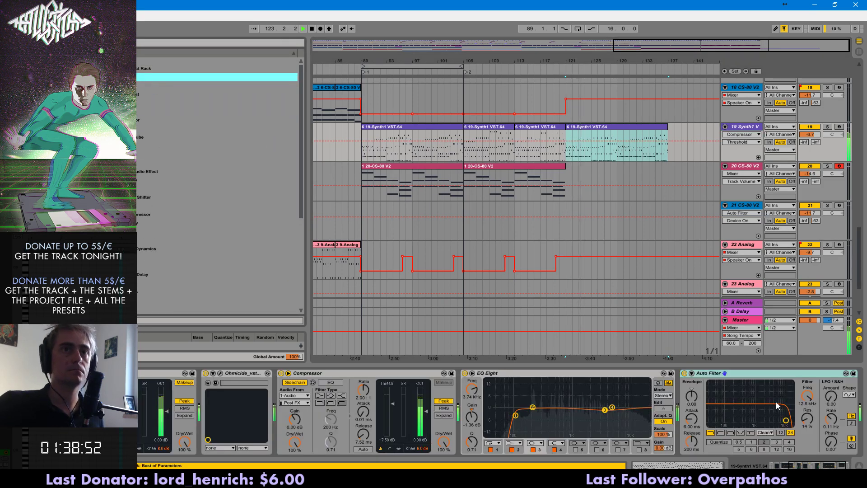
left_click_drag(787, 419, 737, 416)
left_click(560, 153)
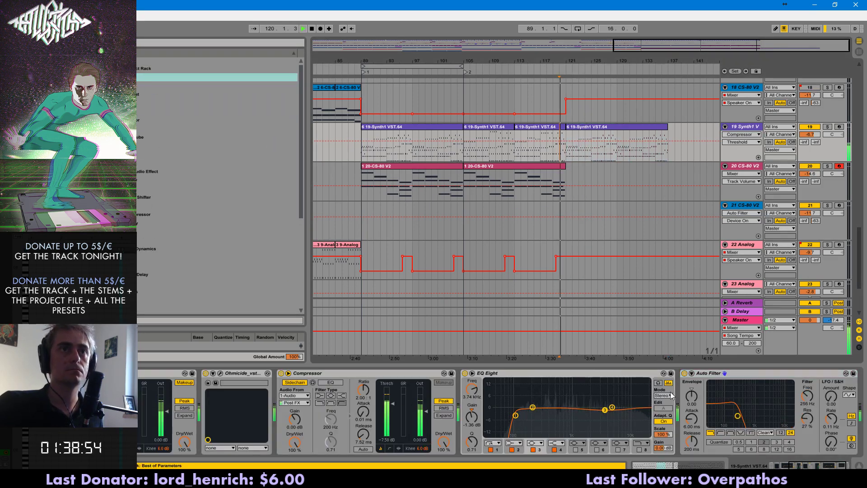
- Automate the Auto Filter's Device On on the 19 Synth1 track so it switches on at bar 121 for the new clip
left_click(684, 373)
left_click(685, 373)
left_click_drag(578, 151, 672, 132)
key("b")
key("b")
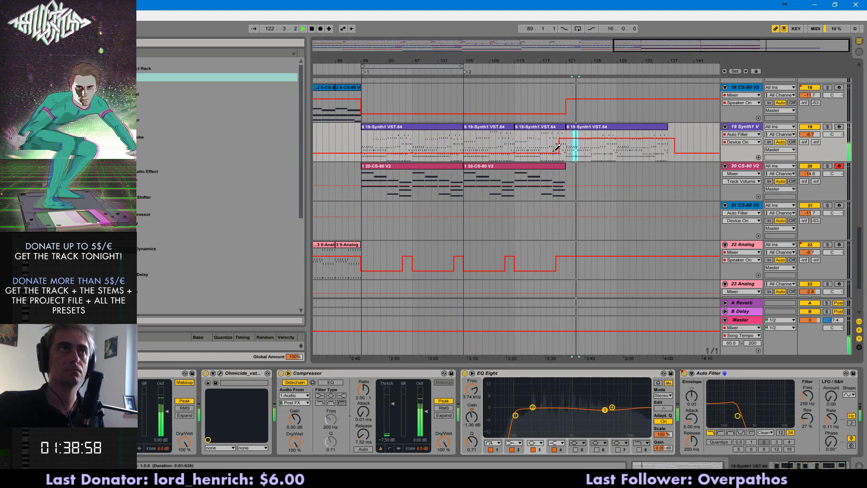
left_click(559, 147)
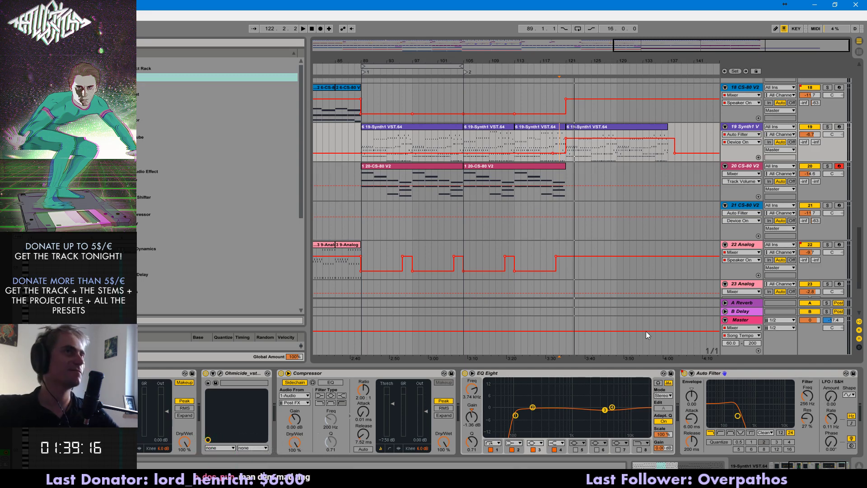
- Switch the Synth1 Auto Filter to band-pass and adjust its cutoff to about 229 Hz during playback
key("space")
double_click(664, 61)
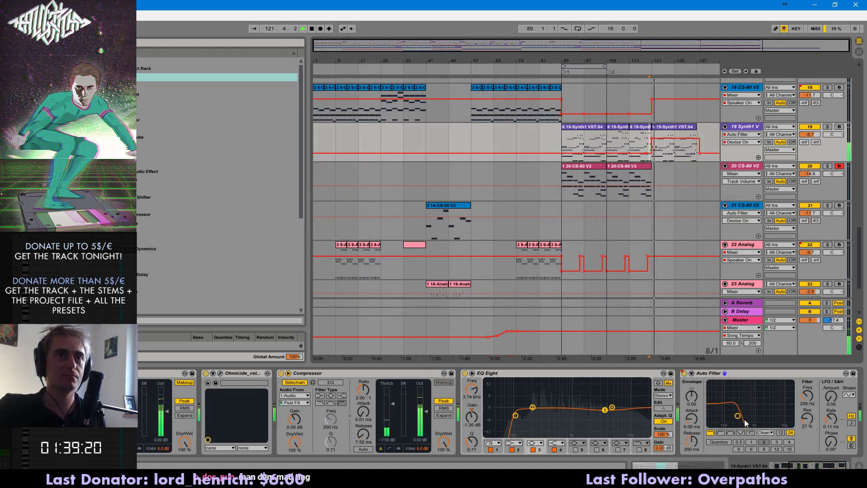
left_click(731, 432)
left_click_drag(751, 424, 748, 405)
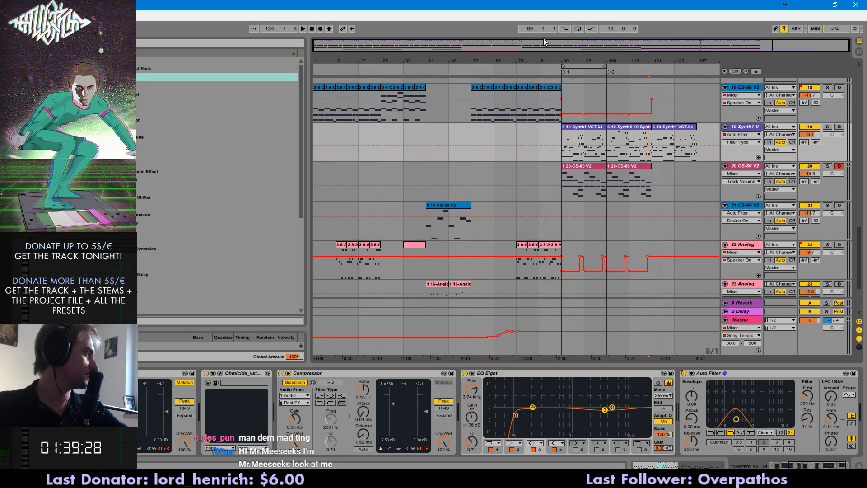
- Select the first clip of the 18 CS-80 V2 track and review all arrangement tracks from 1 Audio down to 25 Serum
left_click(329, 89)
key("space")
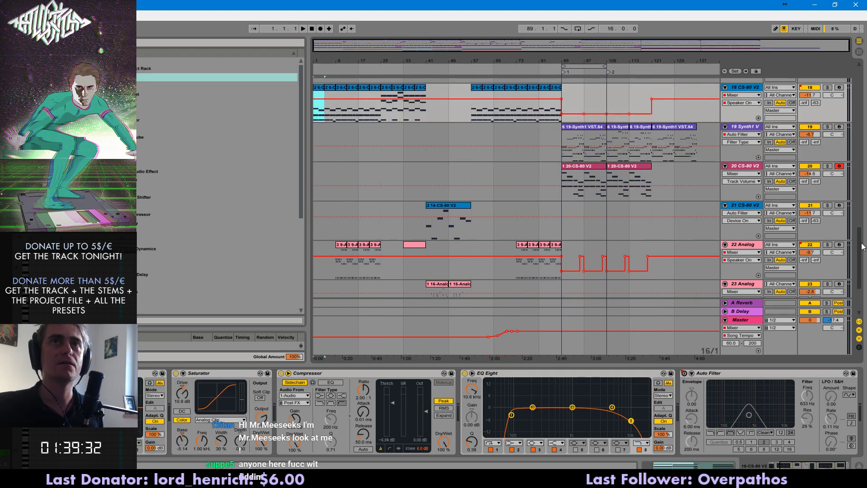
scroll(509, 315, "up", 10)
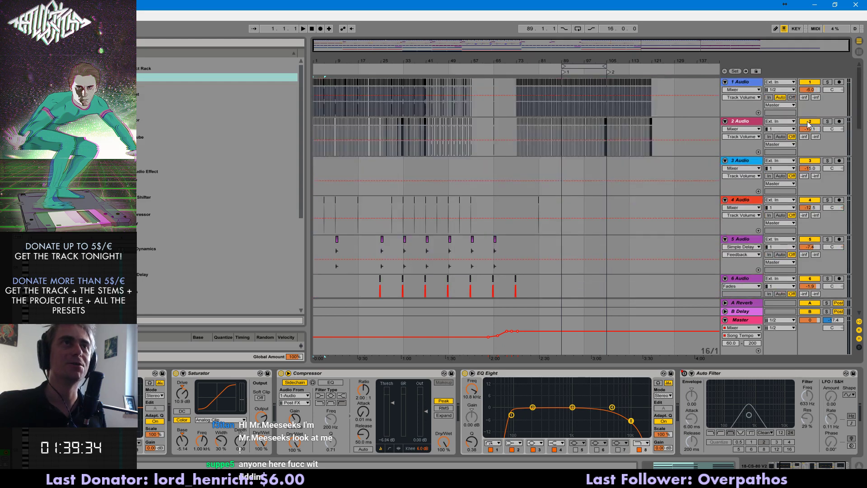
scroll(668, 304, "down", 1)
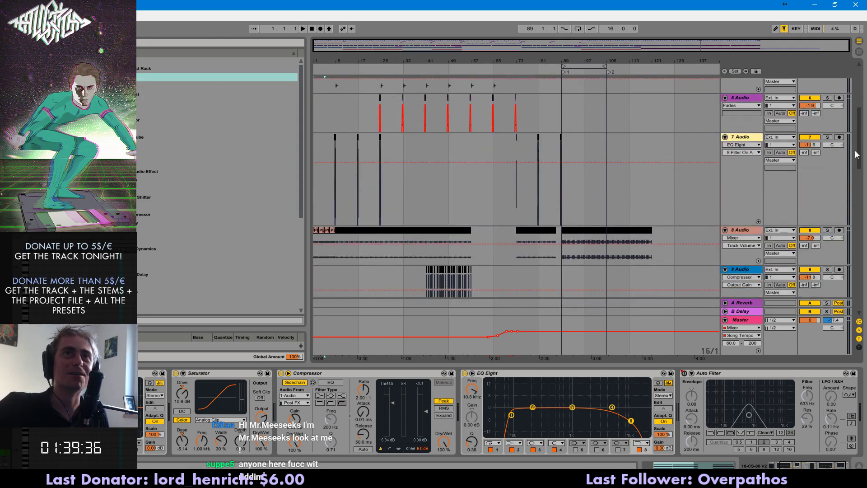
scroll(502, 338, "down", 10)
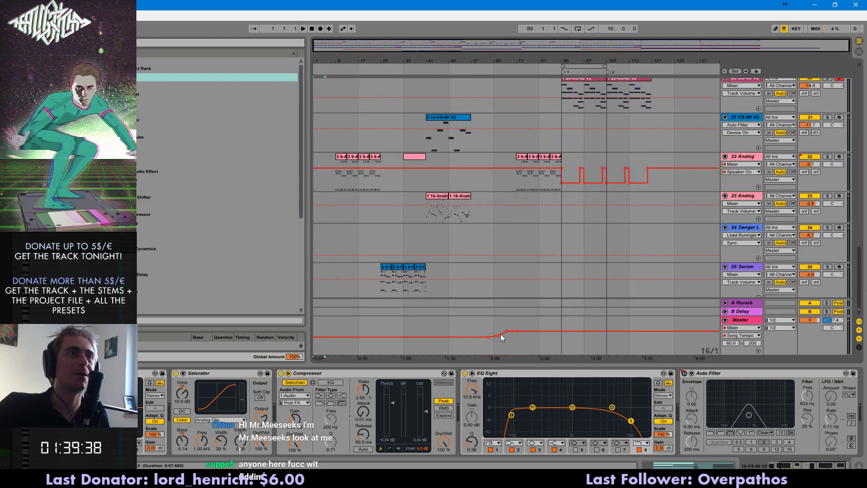
mouse_move(508, 333)
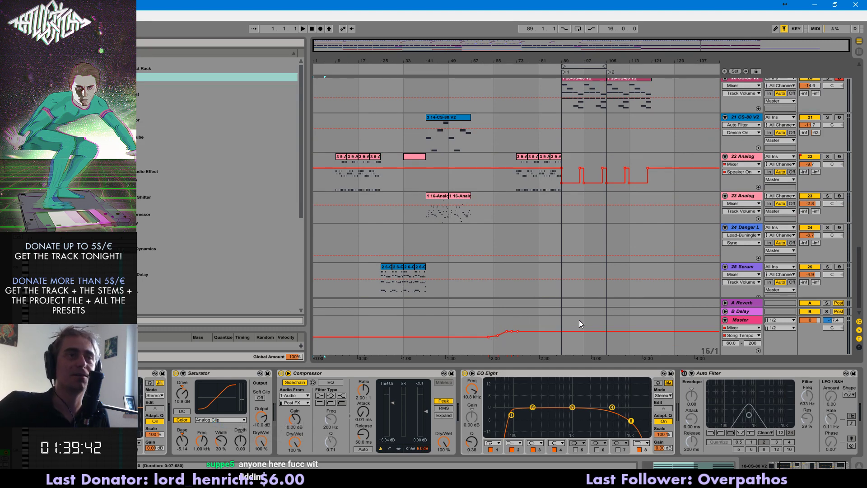
scroll(401, 281, "down", 1)
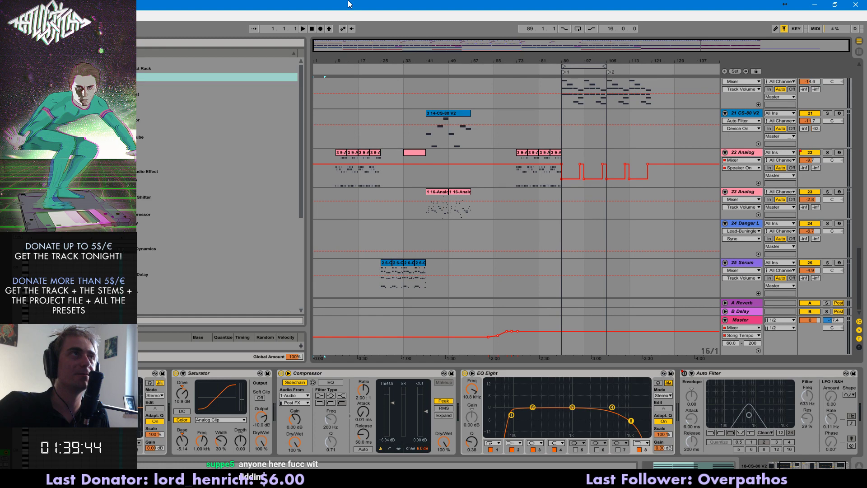
- Play the arrangement from bar 1 and look over the audio tracks for gaps in the opening section
left_click(320, 147)
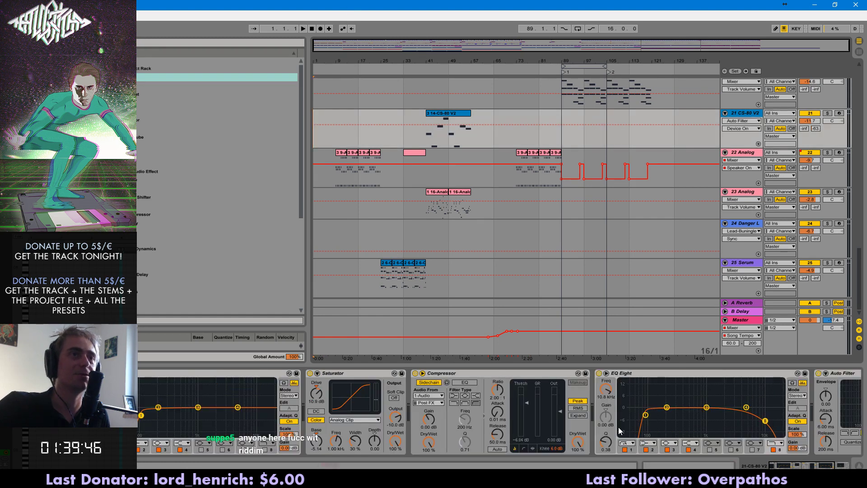
key("ctrl+1")
key("ctrl+1")
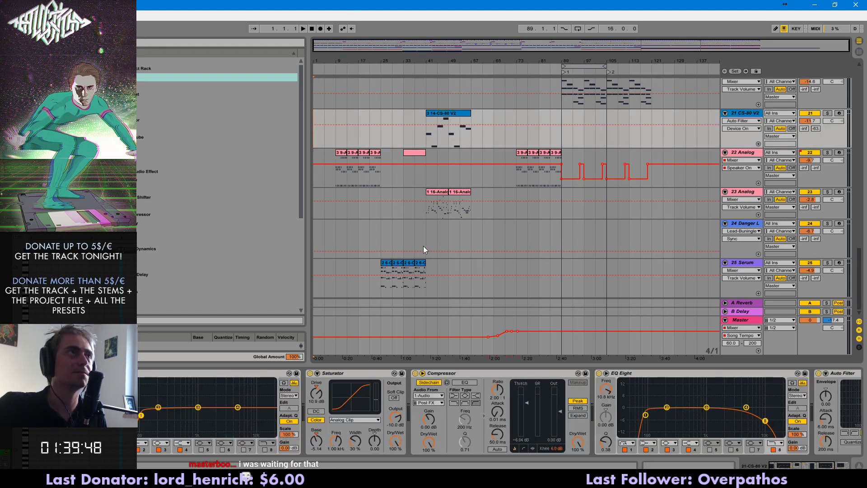
key("space")
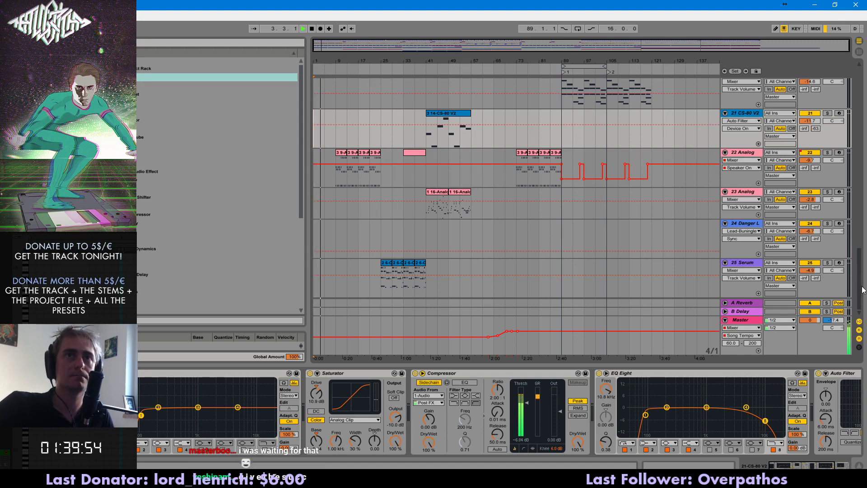
scroll(457, 102, "up", 15)
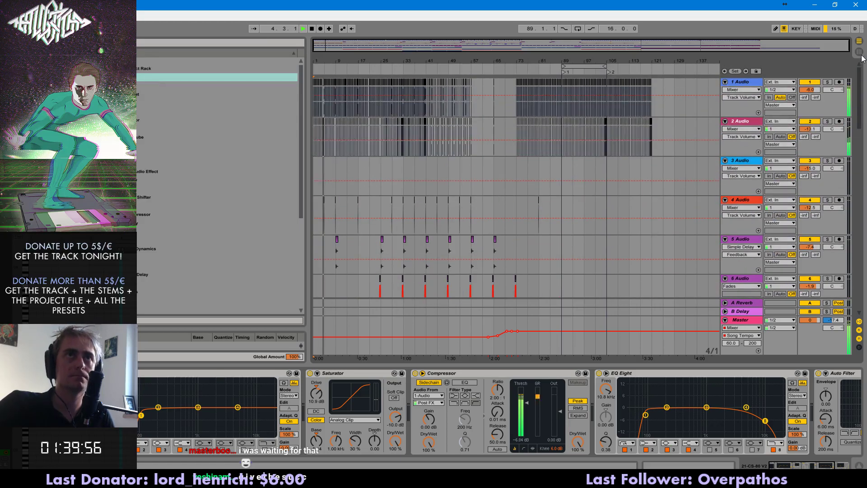
scroll(468, 216, "down", 10)
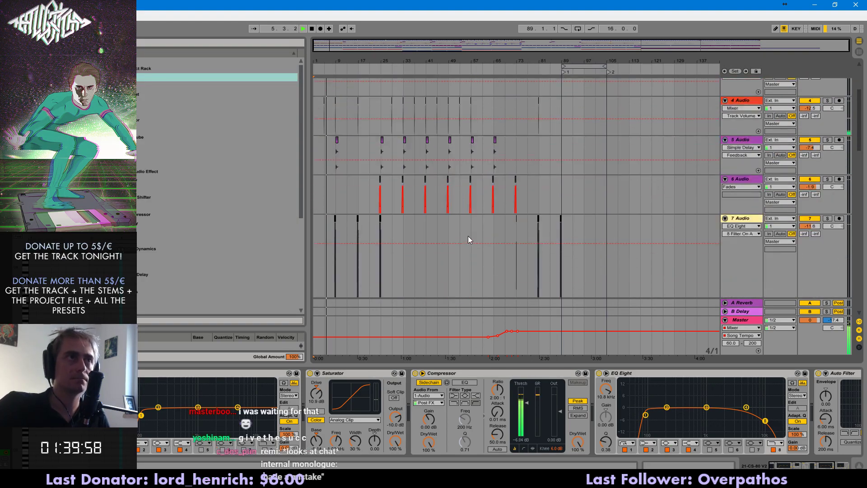
scroll(465, 235, "down", 2)
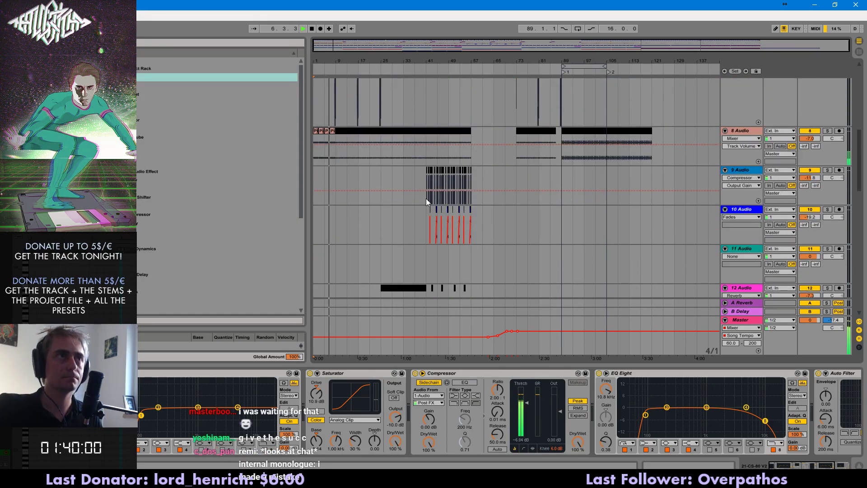
- Copy the 9 Audio percussion clips from bars 41 to 57 and paste them on the same track at bar 1
left_click(443, 201)
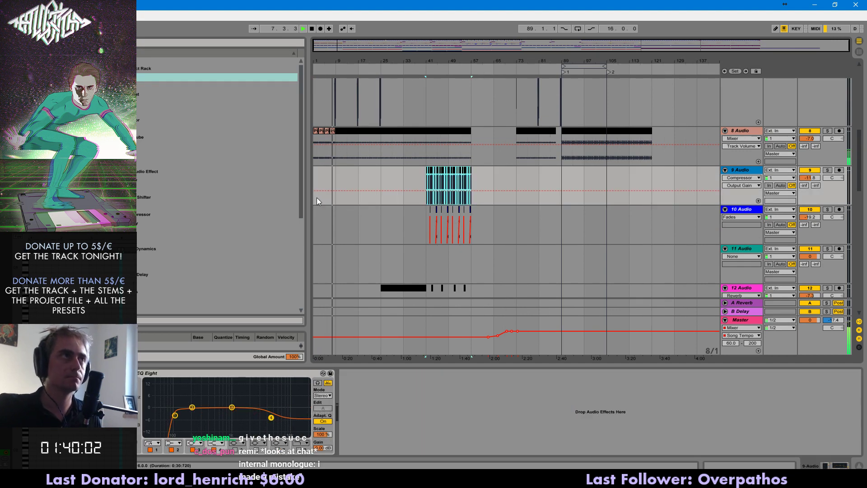
left_click(317, 199)
key("ctrl+v")
- Delete most of the pasted 9 Audio clips, keeping only the short fills leading into bars 9 and 17
left_click_drag(319, 47, 319, 92)
left_click(397, 201)
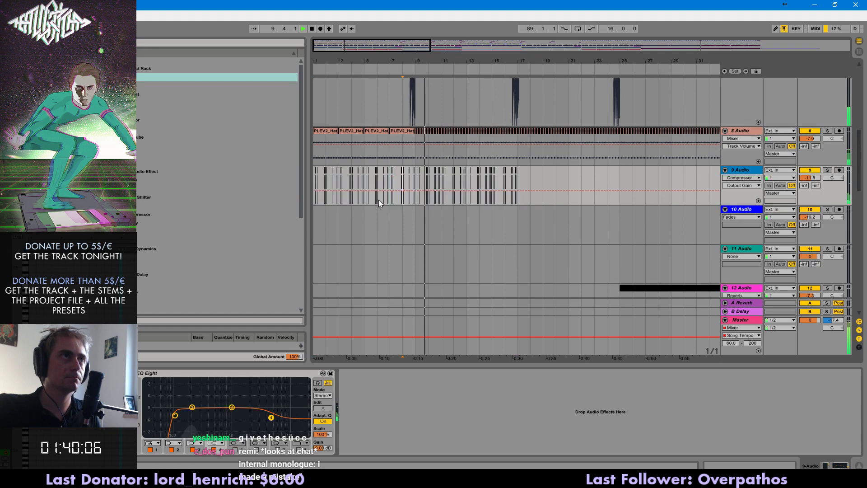
left_click(396, 200)
left_click_drag(414, 204, 505, 203)
key("Delete")
left_click(496, 202)
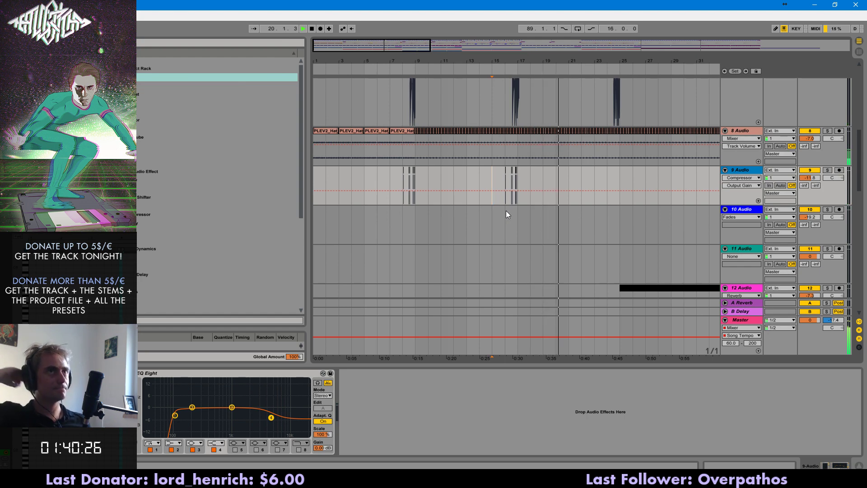
- During playback, set the 12 Audio track's volume to -5.7 dB and the 14 Audio track's volume to -19.0 dB
scroll(857, 159, "up", 1)
left_click_drag(857, 159, 865, 199)
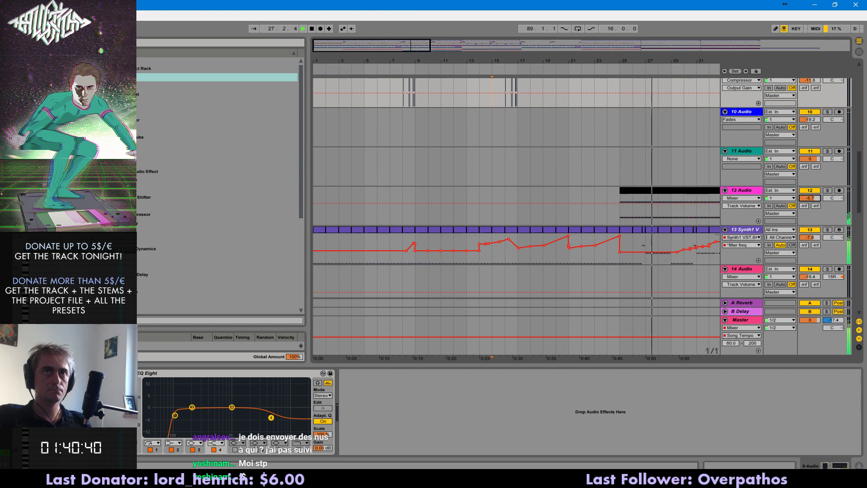
left_click(646, 253)
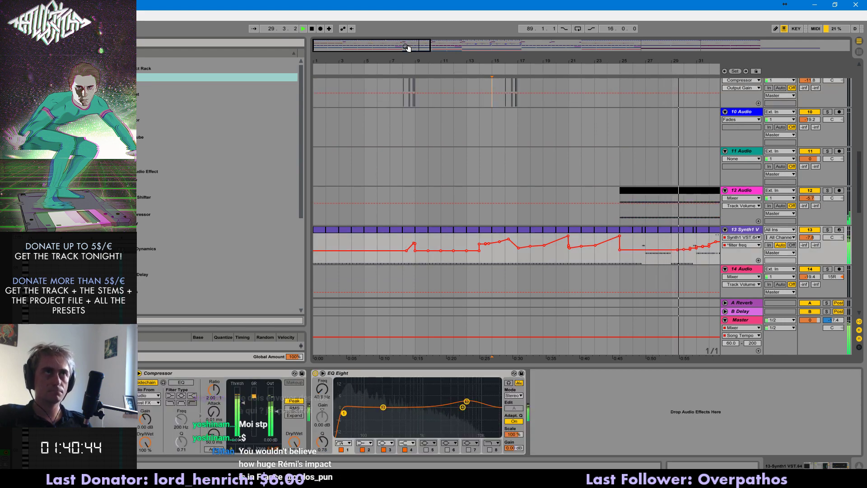
left_click_drag(451, 45, 392, 46)
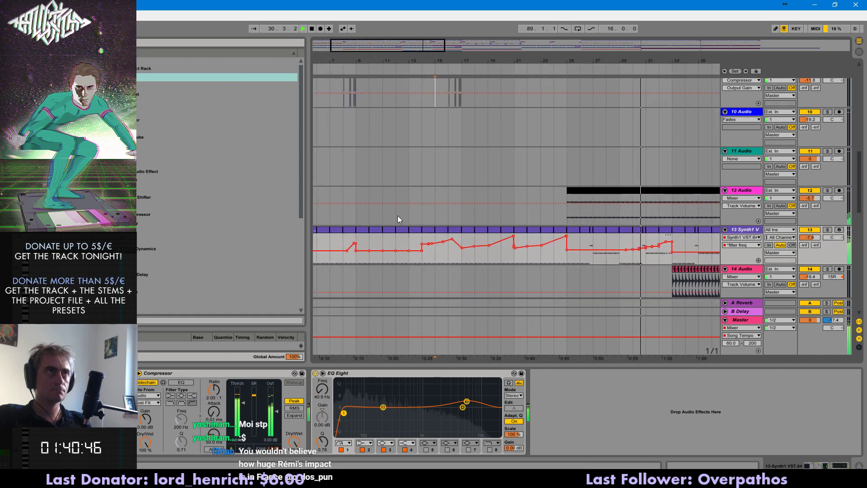
scroll(411, 181, "up", 3)
scroll(603, 265, "down", 10)
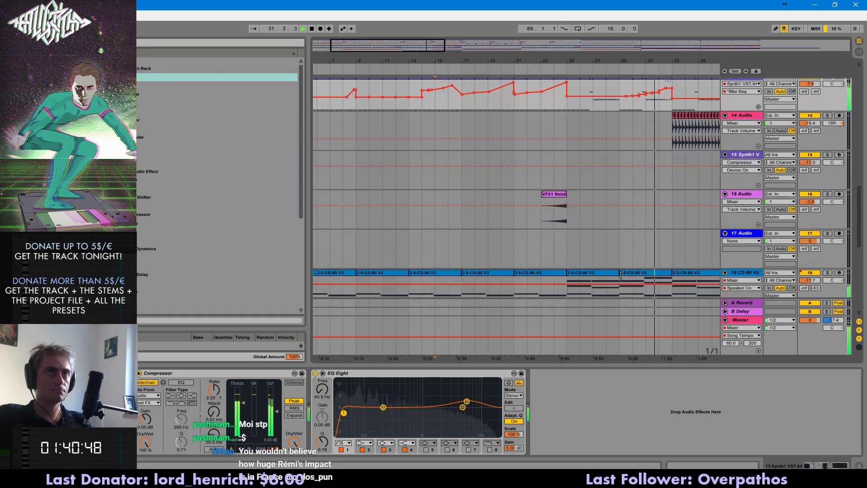
scroll(695, 251, "up", 3)
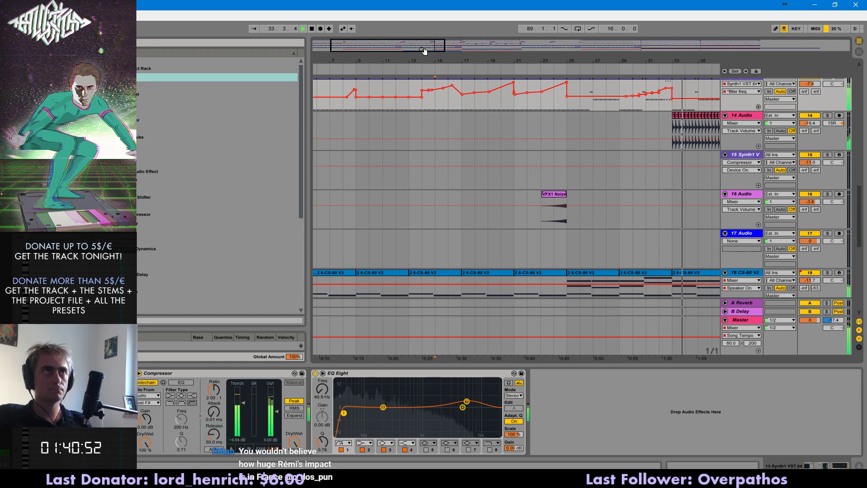
left_click_drag(816, 123, 816, 122)
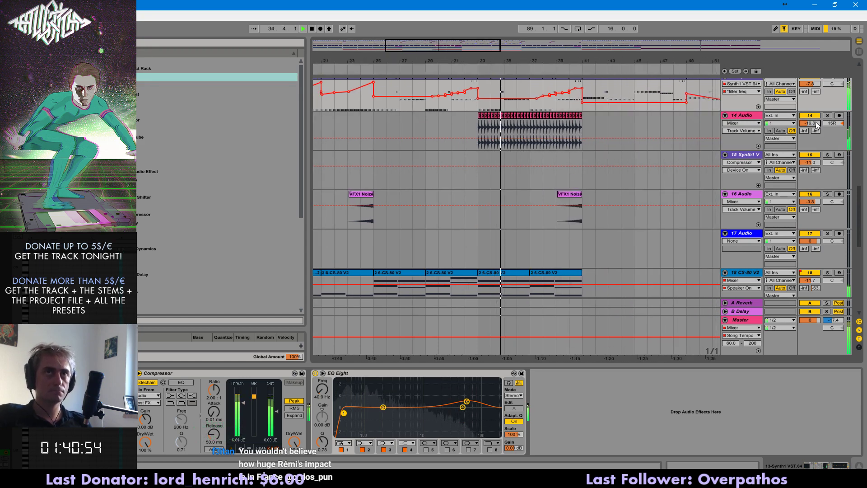
- Follow the playback from about bar 35 to bar 79 while reviewing tracks 8 Audio to 25 Serum
scroll(665, 254, "down", 5)
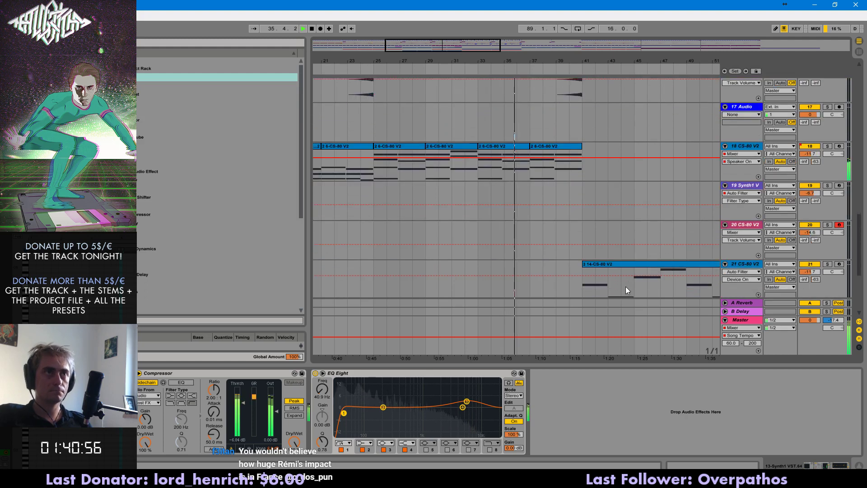
scroll(615, 292, "down", 1)
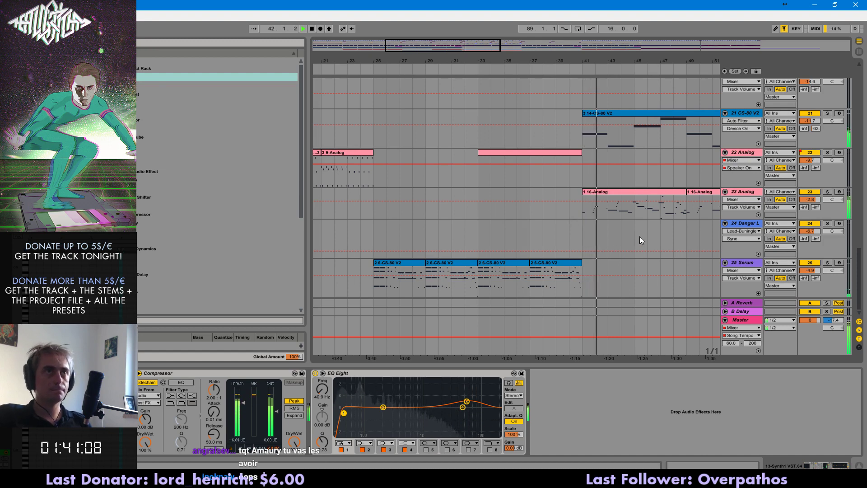
scroll(641, 239, "up", 2)
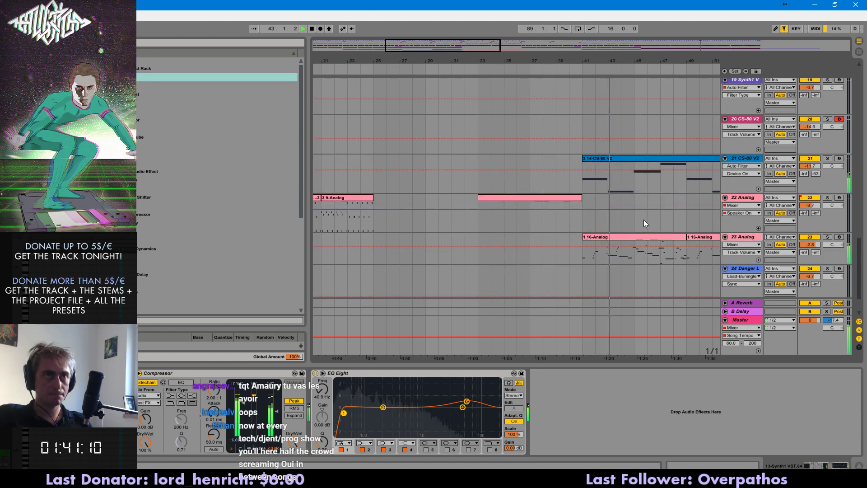
scroll(642, 220, "up", 2)
scroll(653, 262, "up", 8)
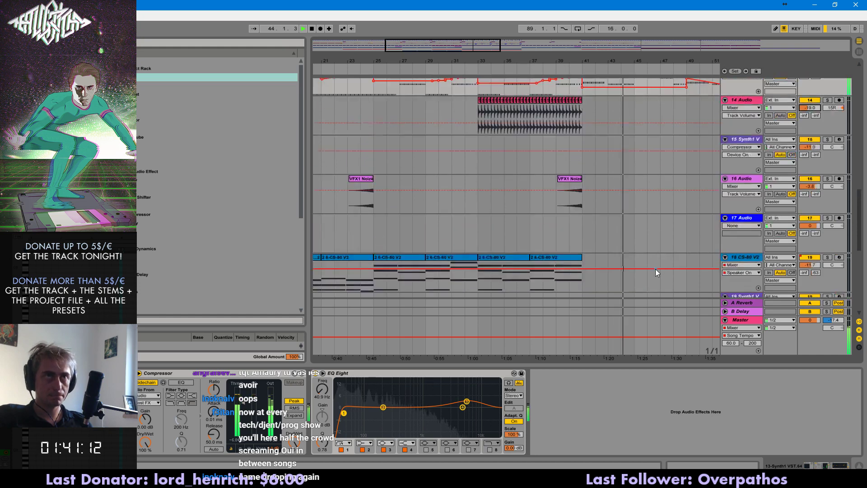
scroll(640, 283, "up", 3)
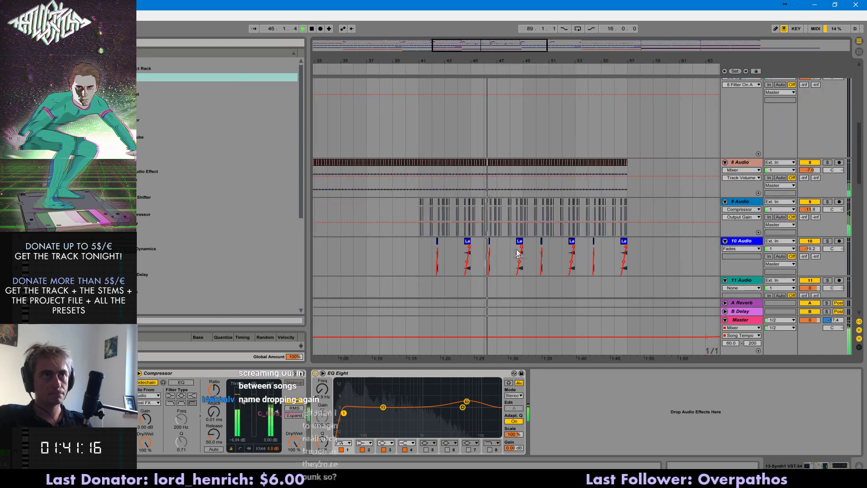
scroll(515, 245, "down", 2)
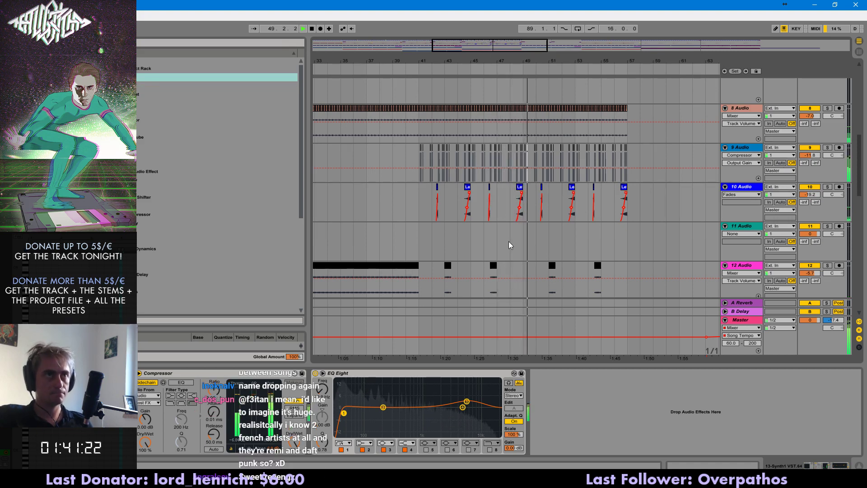
scroll(526, 268, "down", 2)
scroll(526, 269, "down", 2)
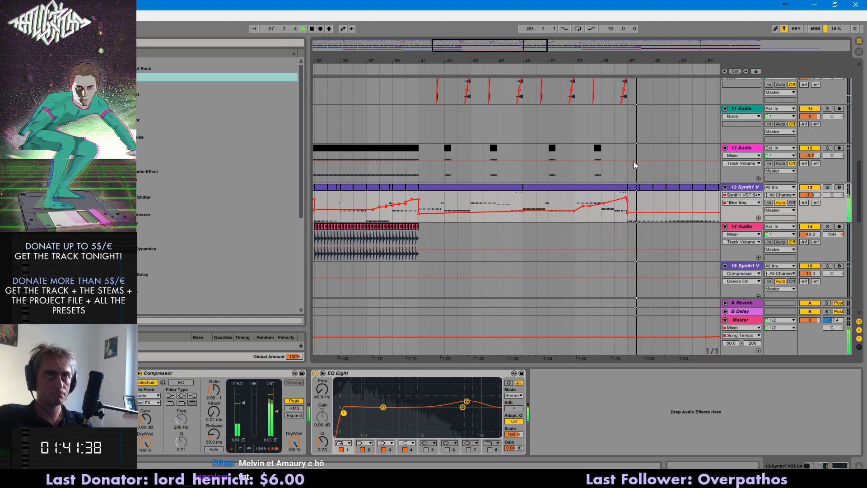
left_click_drag(527, 49, 560, 36)
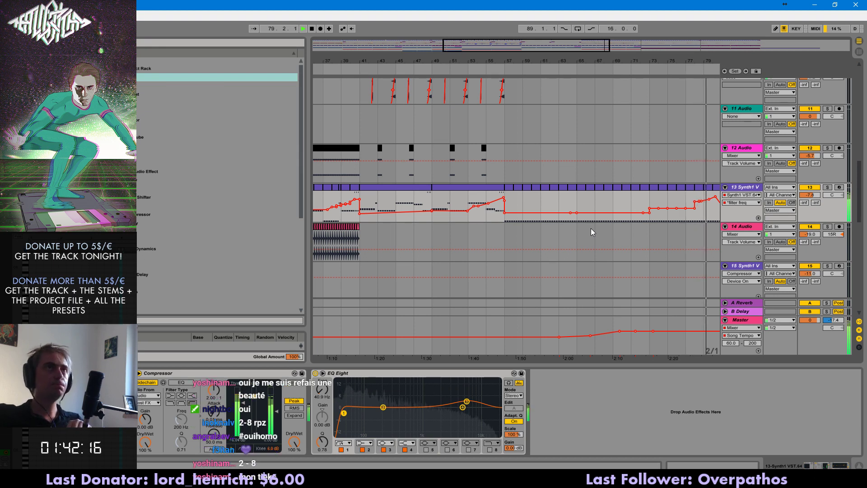
- Move the 13 Synth1 filter freq breakpoint below the bar 85 peak to about bar 87, making the drop a gradual slope
left_click_drag(689, 49, 707, 45)
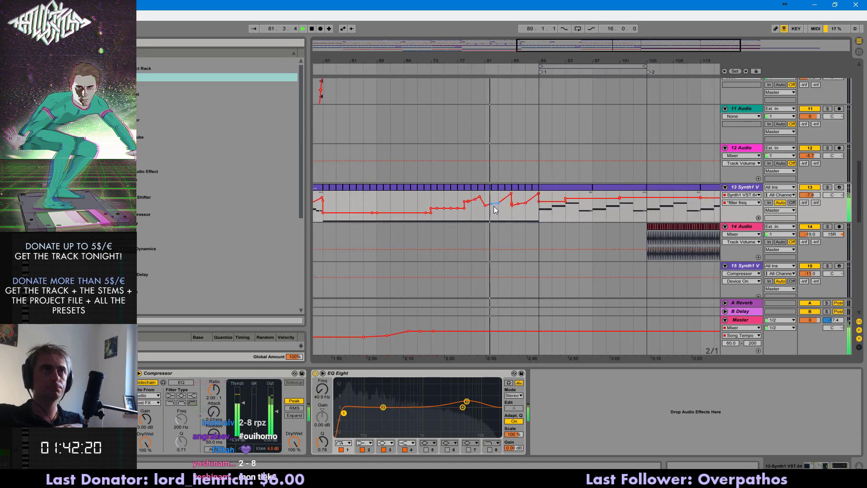
scroll(589, 189, "down", 5)
scroll(610, 190, "up", 5)
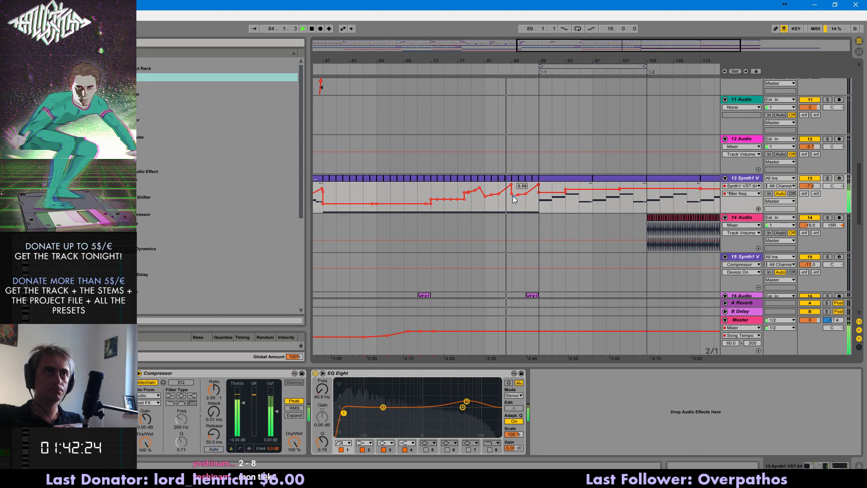
left_click_drag(511, 195, 525, 190)
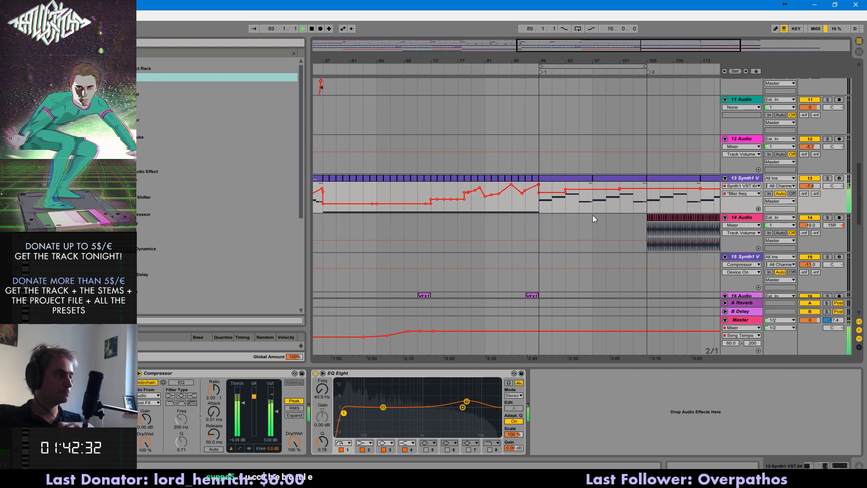
- Open the first 20 CS-80 V2 clip at bar 89 and lengthen its first chord's notes to the start of the next chord
scroll(592, 216, "down", 5)
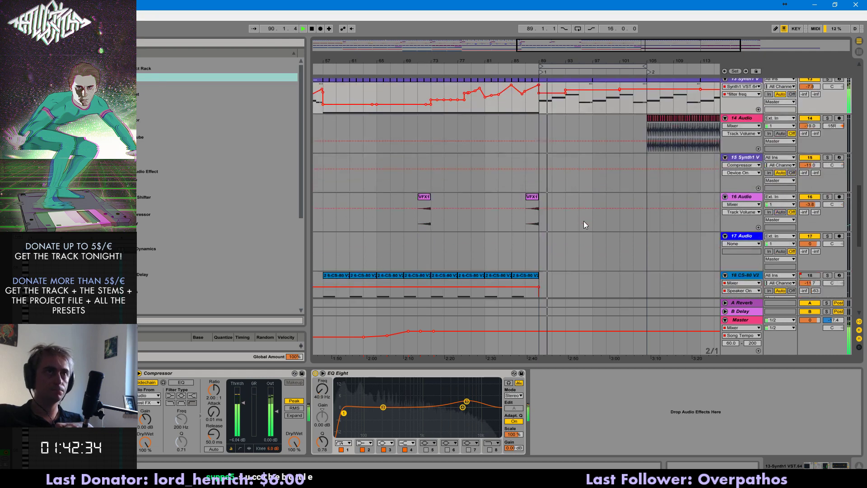
double_click(569, 231)
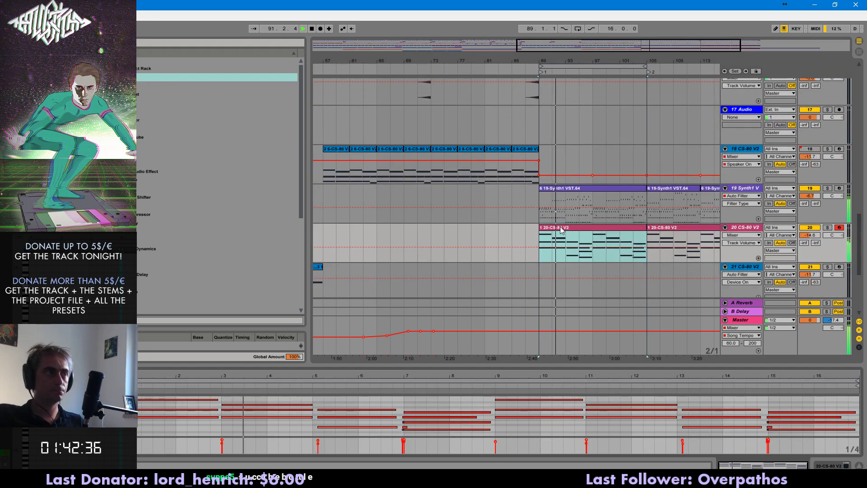
left_click_drag(163, 436, 141, 416)
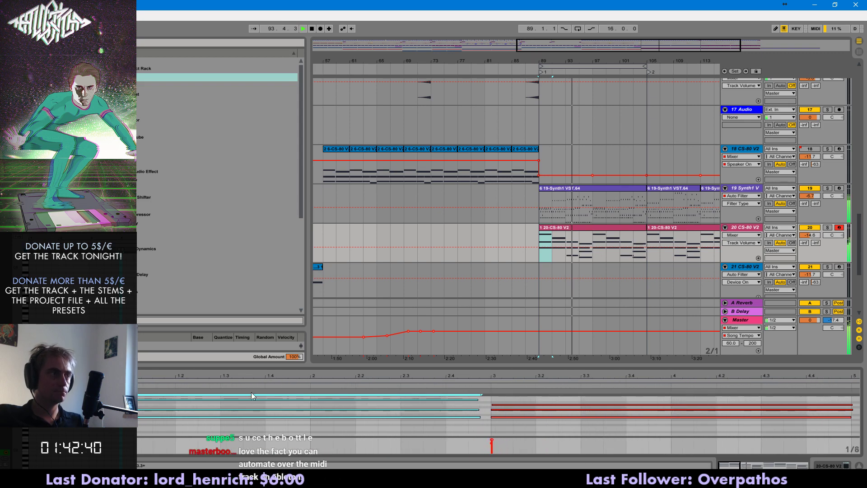
left_click_drag(272, 397, 332, 425)
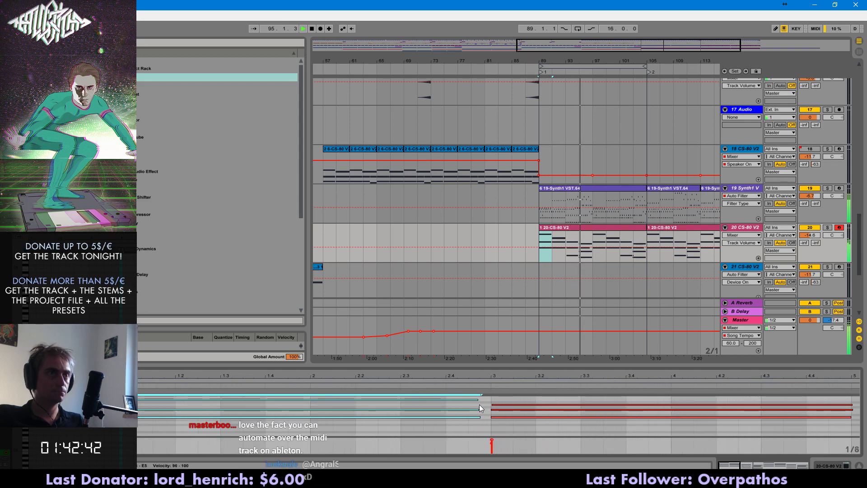
left_click_drag(479, 398, 491, 399)
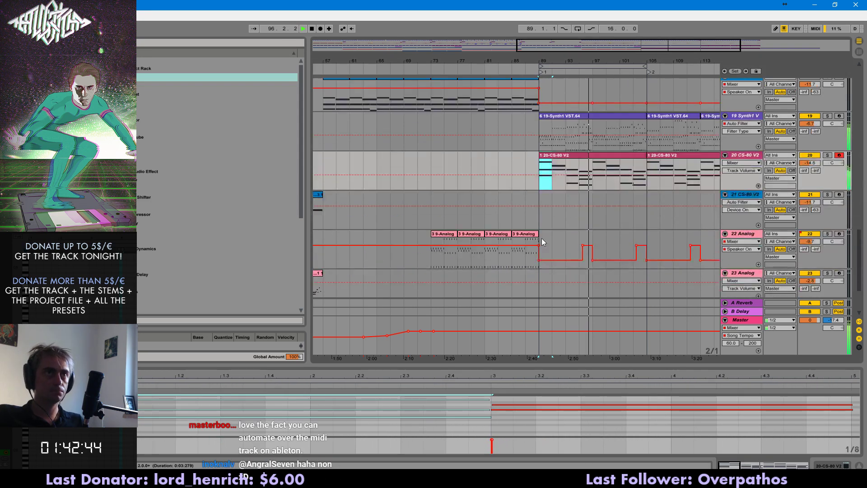
- Raise the 13 Synth1 filter freq automation from bar 89 to 93 to match the following level and remove the peak breakpoint at bar 89
scroll(542, 238, "down", 3)
scroll(527, 239, "up", 2)
left_click_drag(860, 269, 865, 211)
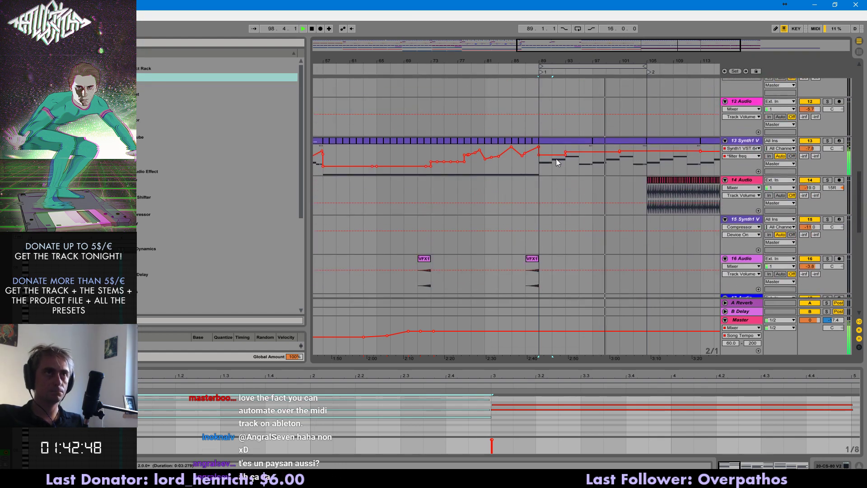
left_click_drag(557, 158, 557, 154)
left_click(538, 147)
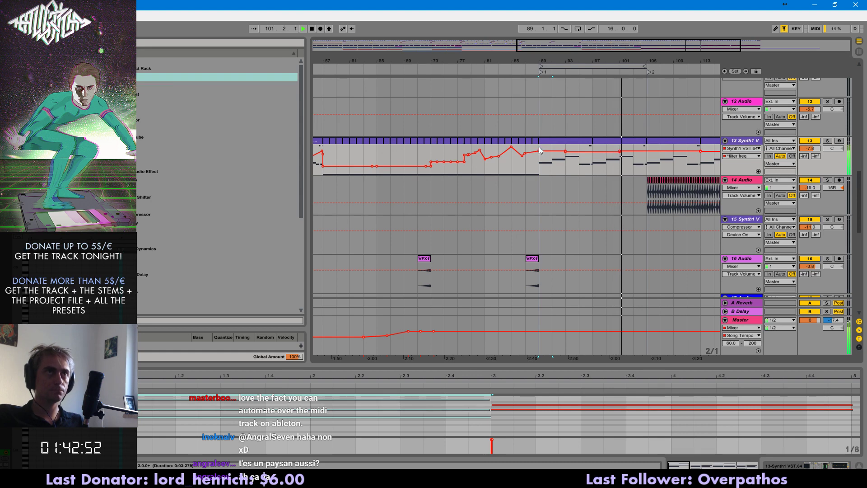
left_click(538, 146)
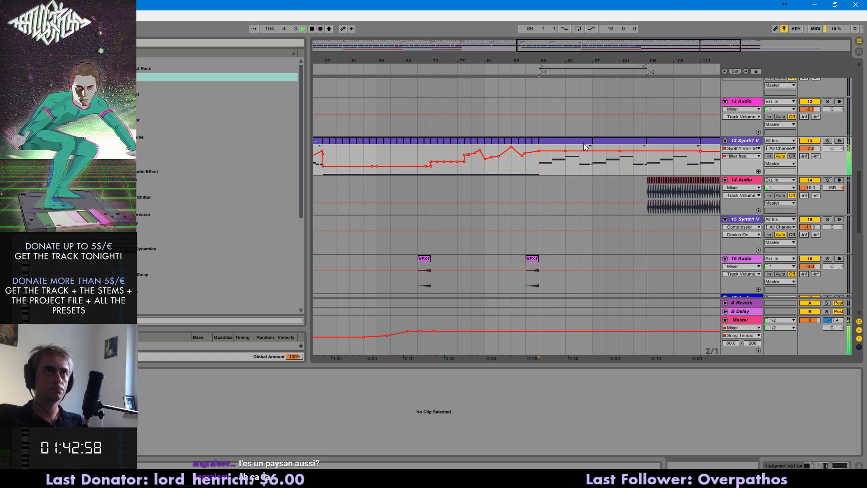
- Try repeating a short slice of the 19 Synth1 clip just after bar 121 and play the result
left_click_drag(666, 45, 741, 40)
left_click(594, 180)
left_click(512, 180, "shift")
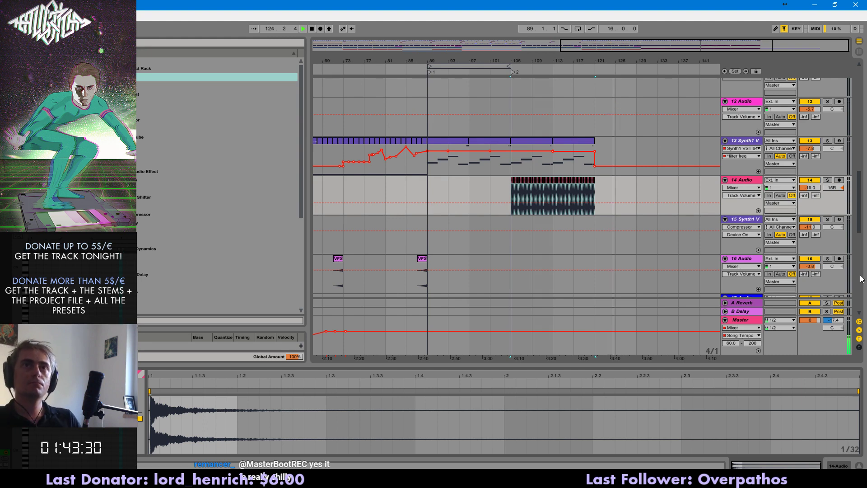
scroll(542, 203, "down", 5)
left_click(597, 202)
key("ctrl+1")
left_click_drag(596, 199, 605, 196)
key("ctrl+d")
key("ctrl+d")
key("ctrl+d")
key("ctrl+d")
left_click(602, 167)
key("space")
key("space")
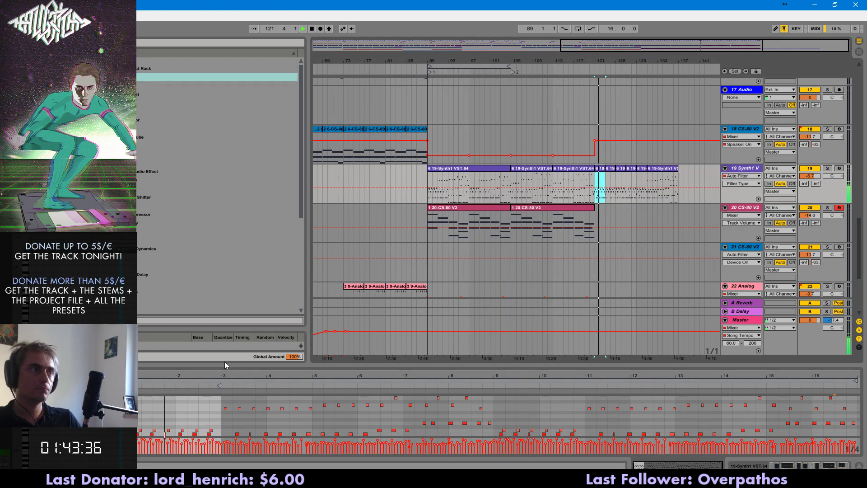
- Enlarge the note editor, duplicate the two-bar 19 Synth1 section starting at bar 121 several times, and play it
left_click_drag(158, 365, 142, 337)
left_click(182, 379)
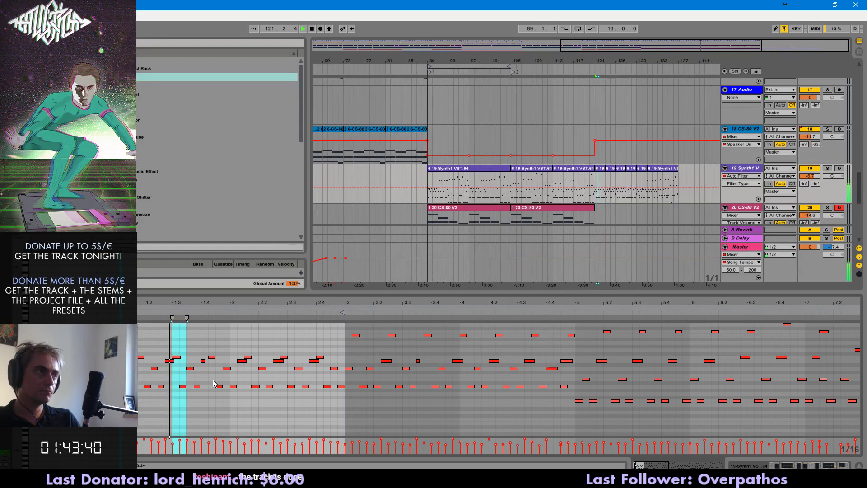
left_click(600, 168)
key("ctrl+d")
key("ctrl+d")
key("ctrl+d")
key("ctrl+d")
key("ctrl+d")
left_click(599, 168)
key("space")
key("space")
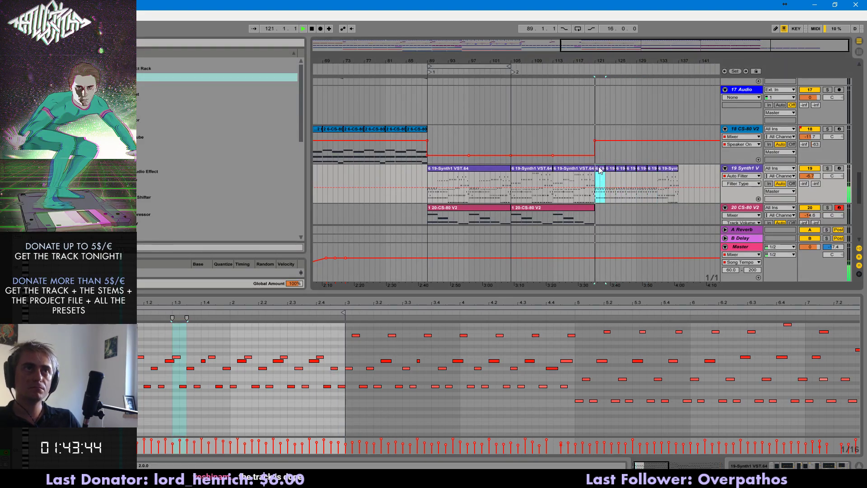
- Isolate a five-sixteenth-long slice of the 19 Synth1 clip in the middle of bar 122 and duplicate it past bar 123
left_click_drag(762, 52, 762, 135)
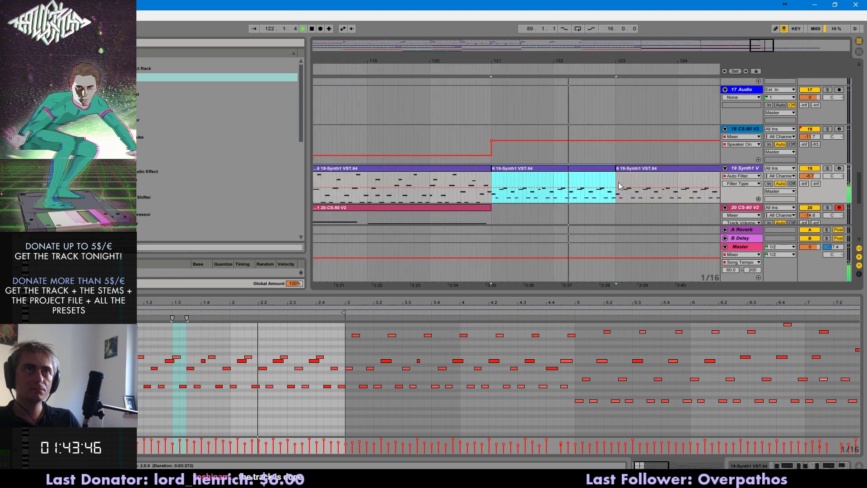
left_click_drag(588, 199, 492, 195)
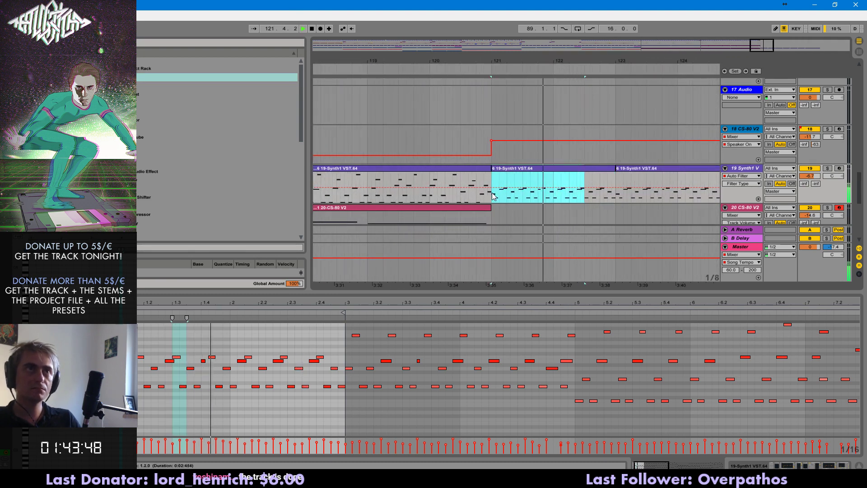
left_click(568, 200)
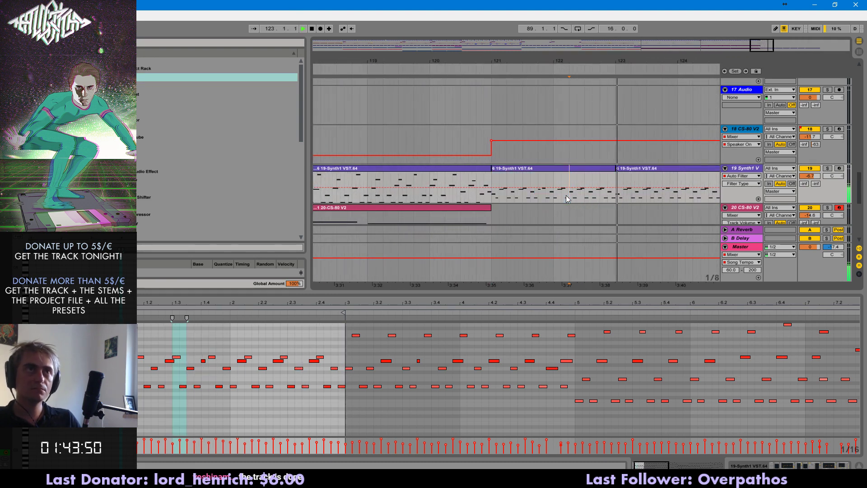
mouse_move(569, 200)
left_mouse_down()
mouse_move(598, 205)
mouse_move(570, 201)
left_mouse_up()
left_click(588, 198)
key("ctrl+1")
key("ctrl+d")
key("ctrl+d")
key("ctrl+d")
key("ctrl+d")
key("ctrl+d")
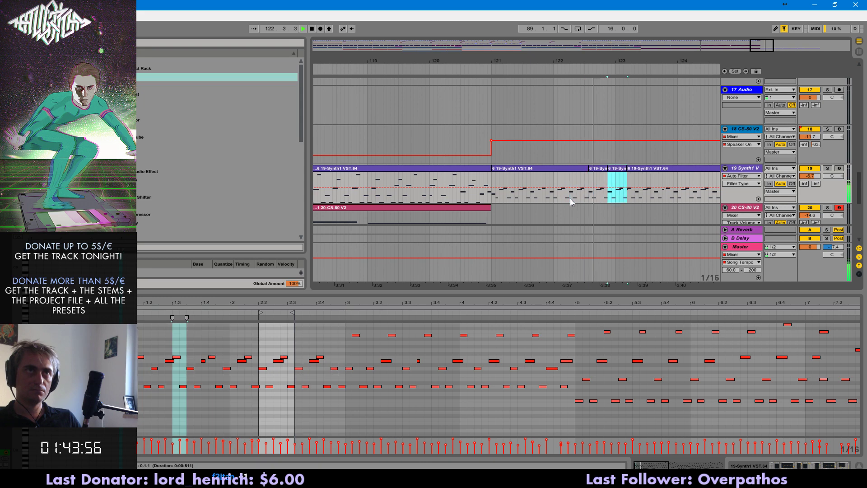
- Keep duplicating the short 19 Synth1 slice until the repeated pattern reaches about bar 130
key("ctrl+d")
key("ctrl+d")
key("ctrl+d")
key("ctrl+d")
key("ctrl+d")
key("ctrl+d")
key("ctrl+d")
key("ctrl+d")
key("ctrl+d")
key("ctrl+d")
key("ctrl+d")
key("ctrl+d")
key("ctrl+d")
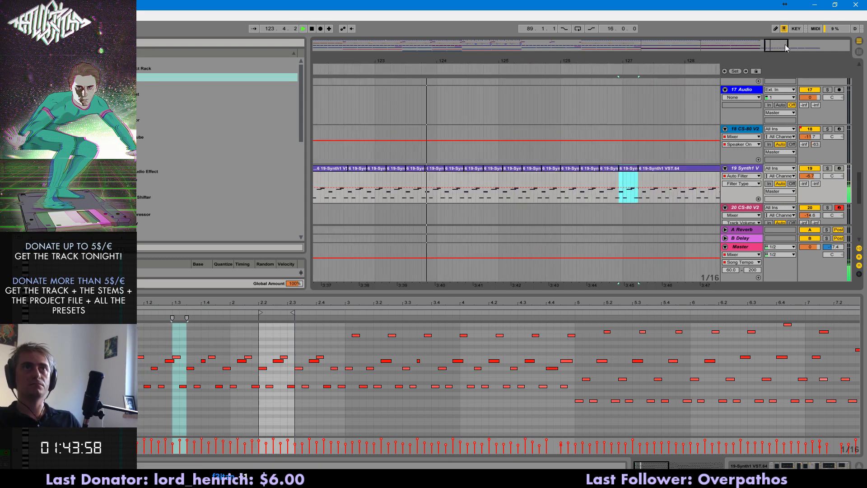
left_click_drag(784, 50, 781, 59)
key("ctrl+d")
key("ctrl+d")
key("ctrl+d")
key("ctrl+d")
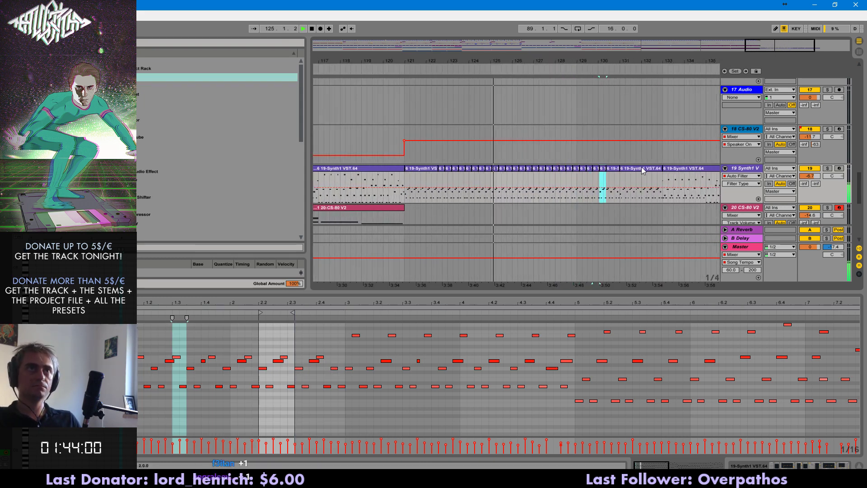
- Delete the leftover 19 Synth1 clips after bar 130 and consolidate the slices from bar 121 into one clip
left_click(672, 169)
left_click(613, 169, "shift")
key("Delete")
left_click(604, 170)
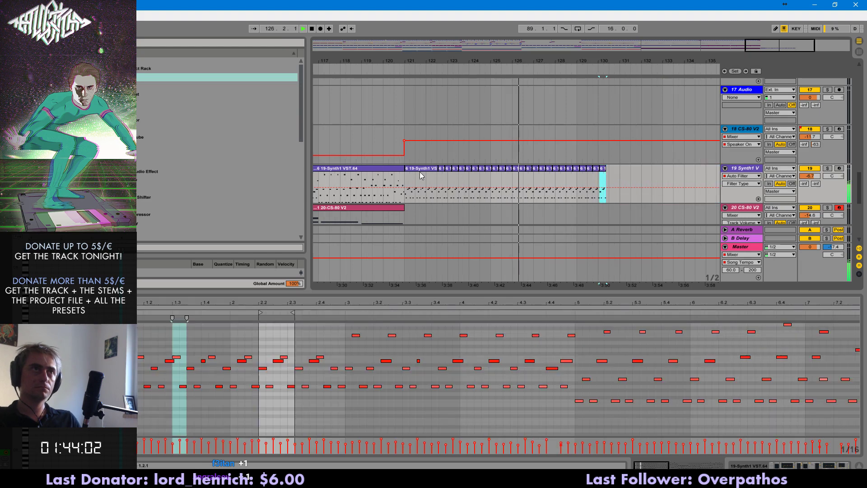
left_click(437, 183, "shift")
key("ctrl+j")
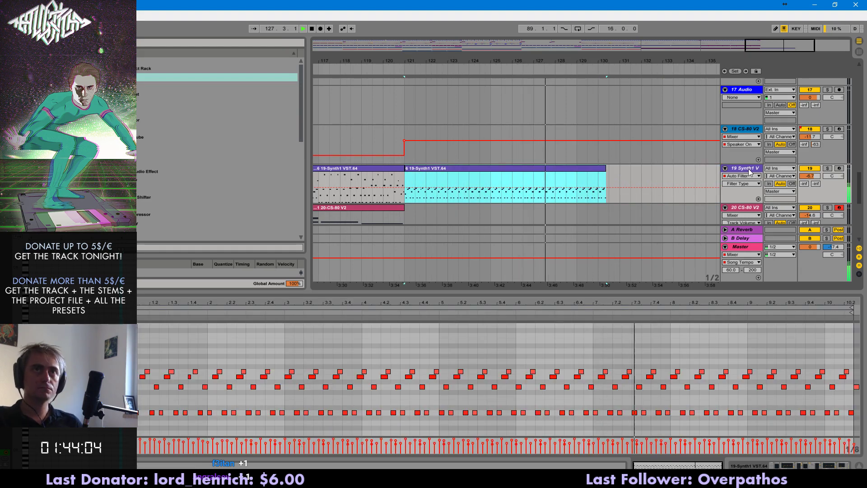
- Show the 19 Synth1 Auto Filter Frequency automation and draw a gradual drop from bar 121 to about 87 Hz near bar 128
key("shift+Tab")
right_click(807, 396)
left_click(791, 400)
key("space")
key("space")
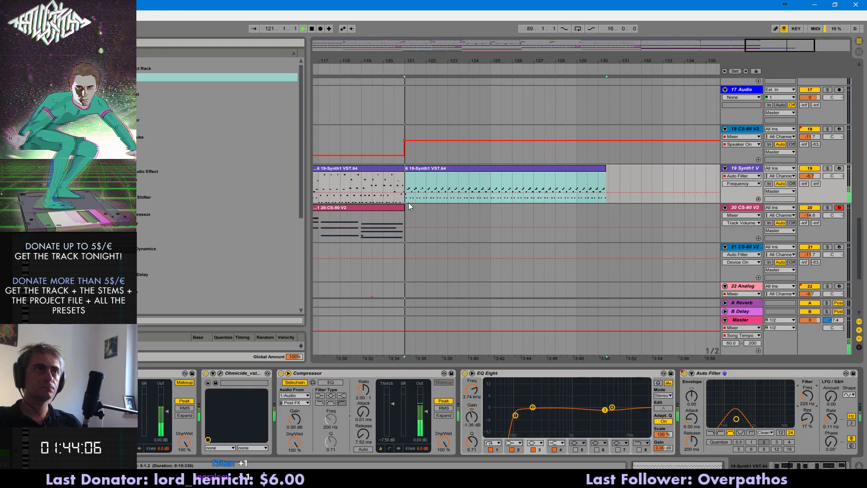
left_click(407, 195)
left_click_drag(560, 193, 558, 196)
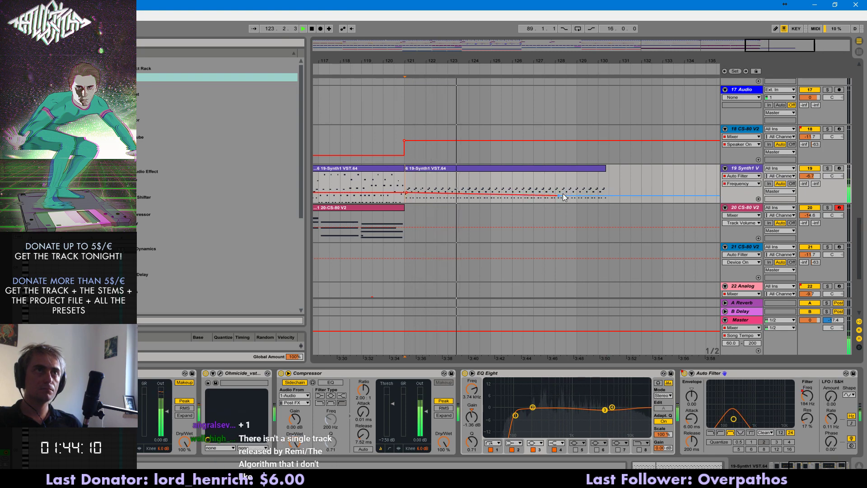
left_click(489, 194)
left_click(512, 197)
left_click_drag(559, 195, 562, 197)
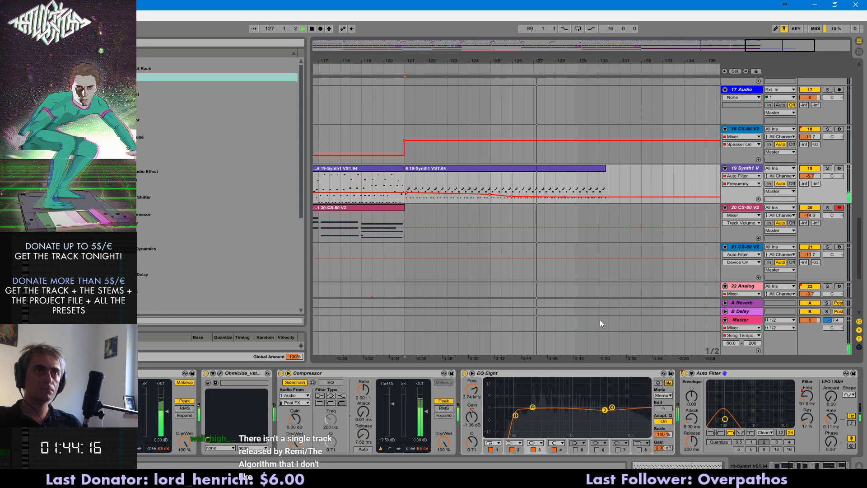
- Move EQ Eight behind Auto Filter on 19 Synth1 and pull the Frequency automation down to near its minimum at bar 130
left_click_drag(553, 371, 813, 373)
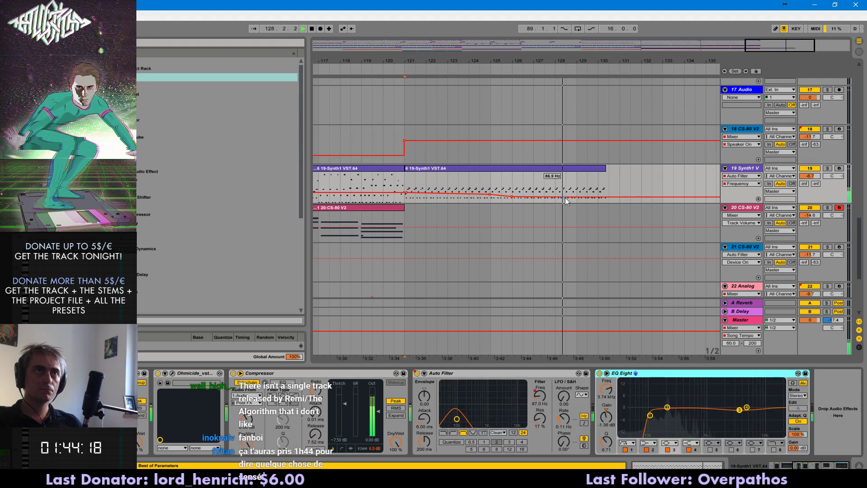
left_click_drag(595, 197, 604, 203)
key("space")
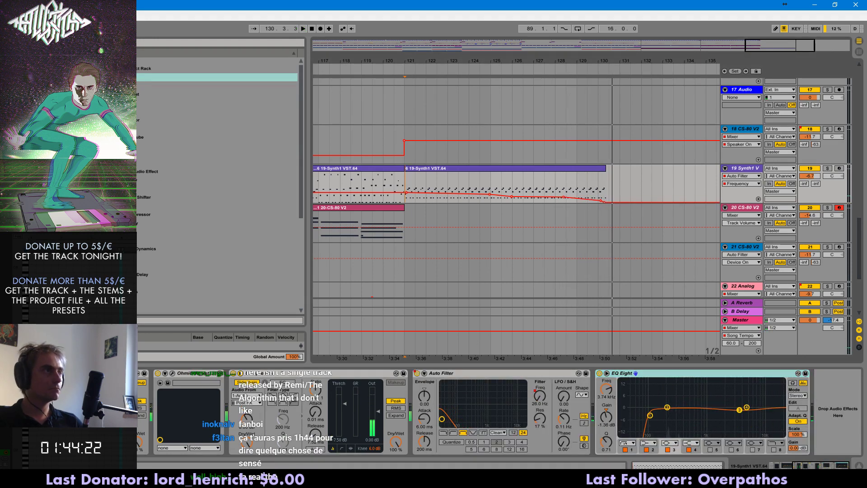
- Add a Utility to the end of the 19 Synth1 device chain and show its Gain automation while playing from bar 121
scroll(217, 185, "down", 4)
scroll(140, 292, "down", 2)
double_click(140, 292)
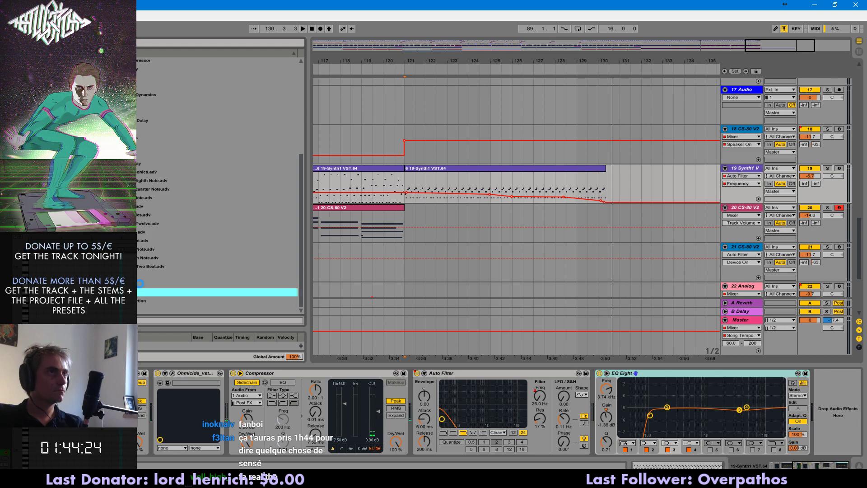
left_click(428, 169)
key("space")
left_click(835, 400)
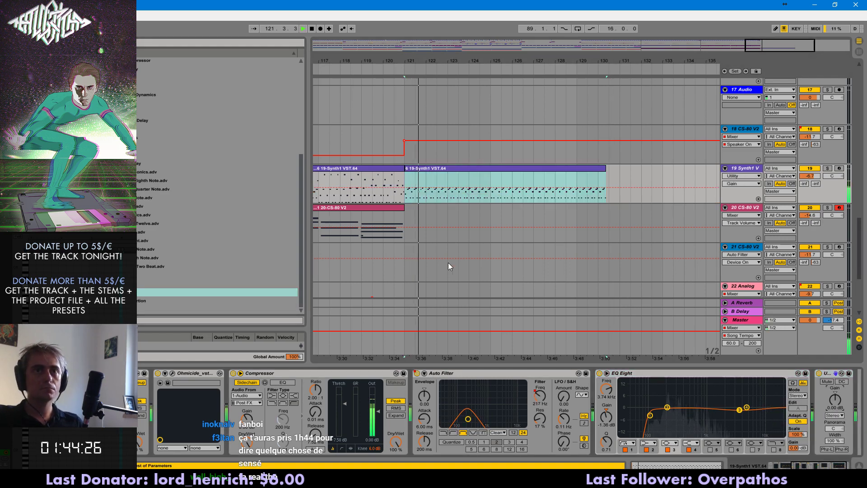
- Draw a Utility Gain fade on 19 Synth1 from shortly after bar 121 down to near the minimum at bar 130
left_click(419, 187)
left_click(618, 187)
left_click_drag(611, 188, 604, 202)
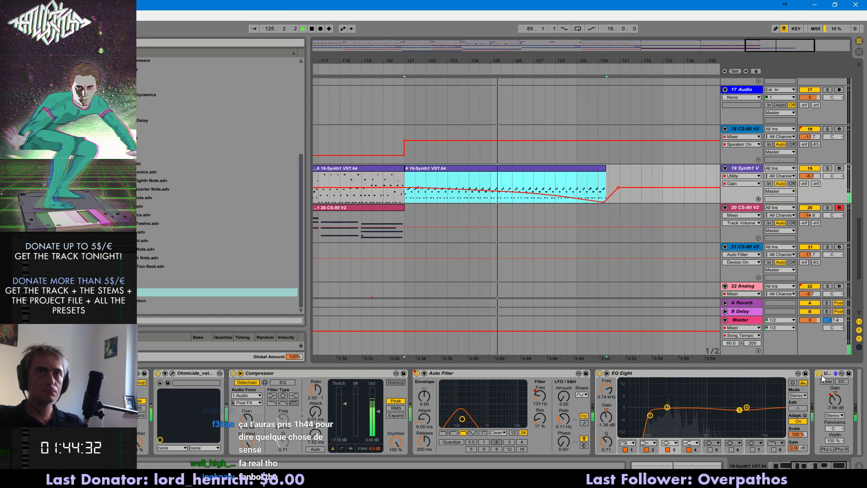
- Duplicate the Utility on 19 Synth1, delete the copy's Gain automation and show that parameter's lane
key("ctrl+d")
right_click(844, 397)
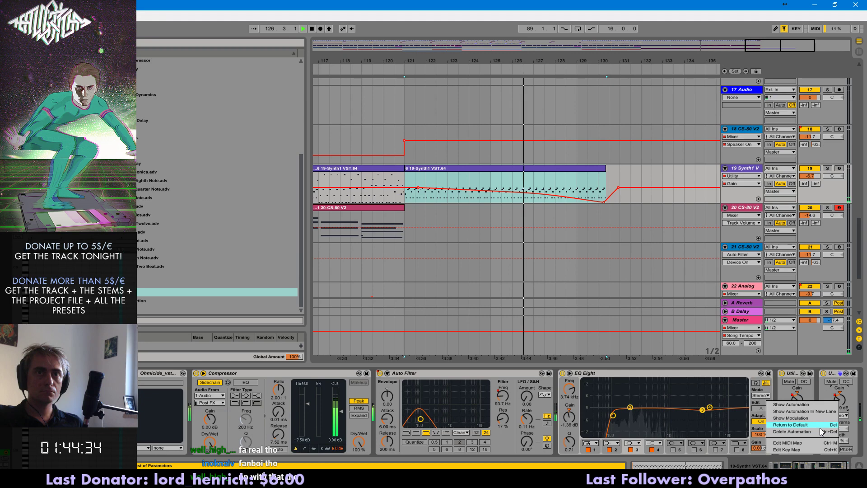
left_click(825, 429)
right_click(845, 396)
left_click(826, 410)
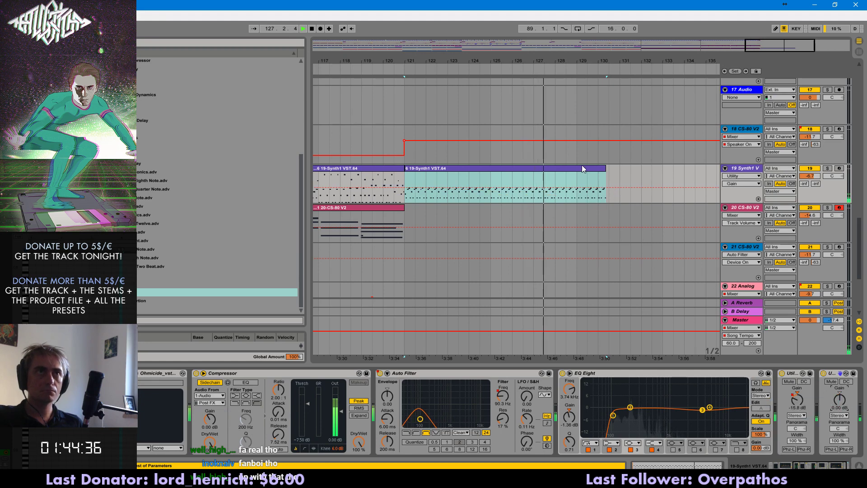
- Draw a steeper Gain fade for the second Utility from about bar 127 down to bar 130
left_click(531, 188)
left_click_drag(608, 188, 606, 201)
left_click(603, 199)
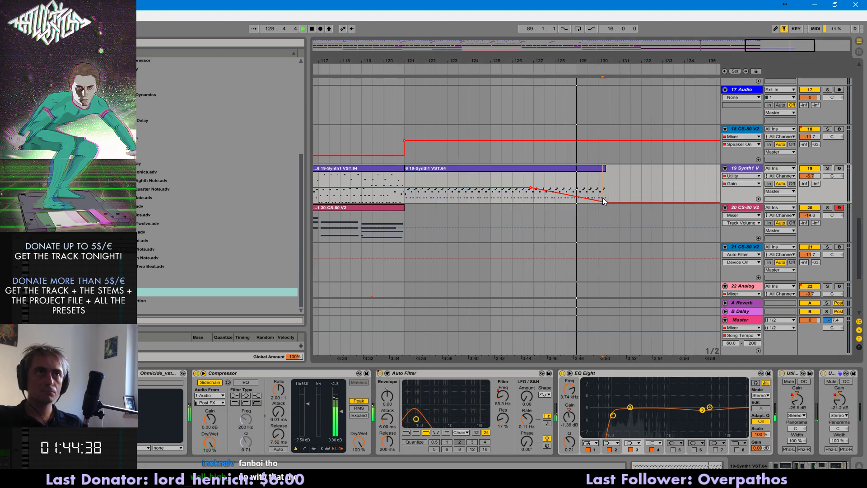
- View the whole arrangement and listen to it from about bar 73 and again from about bar 81
double_click(798, 44)
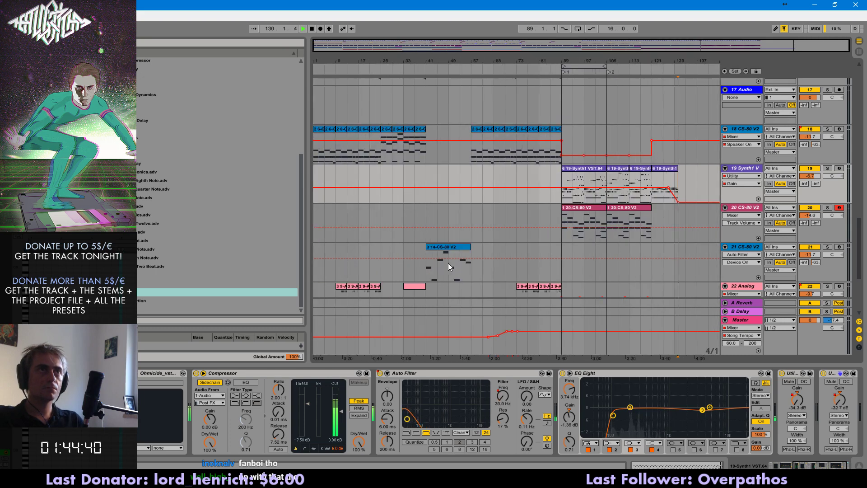
left_click(526, 173)
key("space")
key("space")
scroll(588, 217, "down", 5)
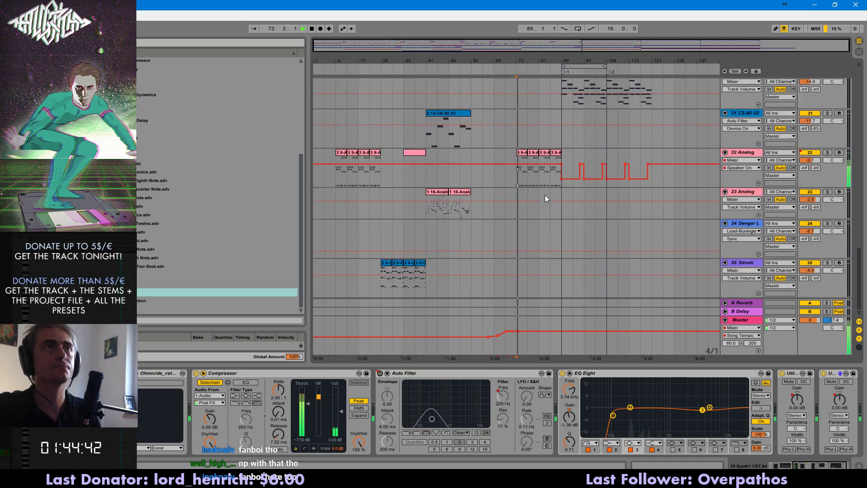
left_click_drag(543, 179, 548, 201)
key("space")
key("space")
left_click_drag(860, 284, 856, 86)
key("space")
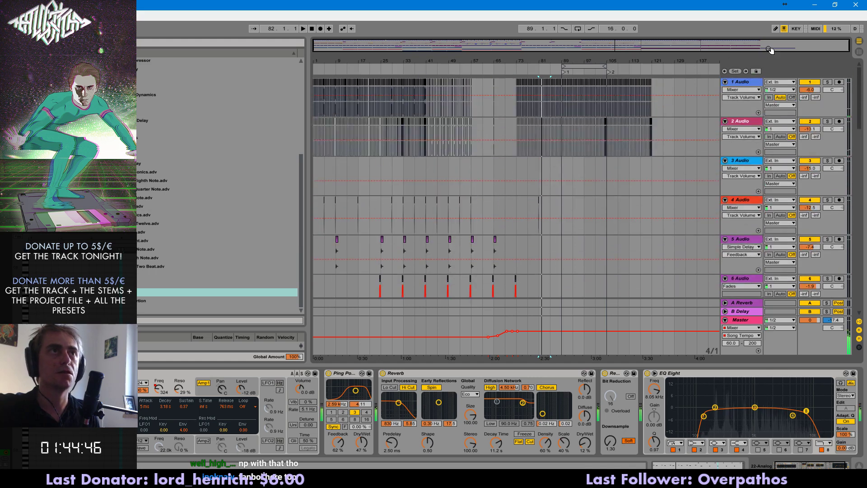
- Examine the transition into bar 89 across the tracks, including the VFX1 noise clip on 16 Audio, and play across it
left_click_drag(797, 44, 587, 99)
scroll(605, 198, "down", 6)
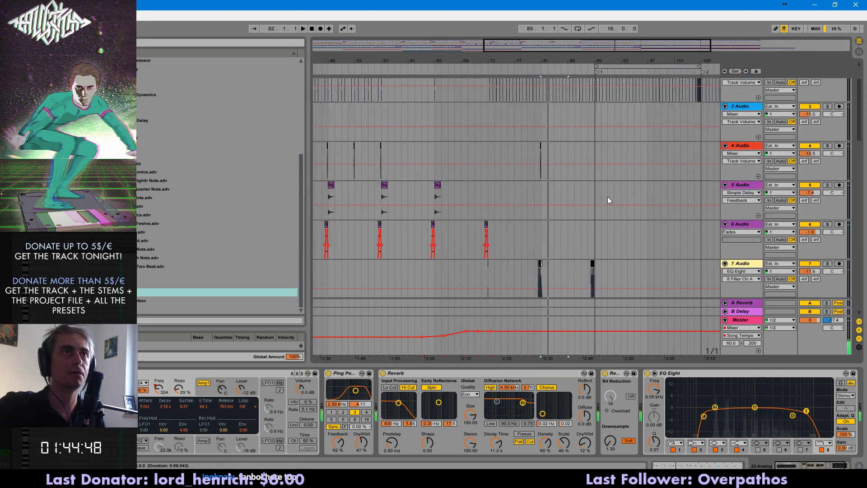
scroll(588, 188, "down", 3)
left_click_drag(592, 200, 550, 211)
scroll(549, 211, "down", 4)
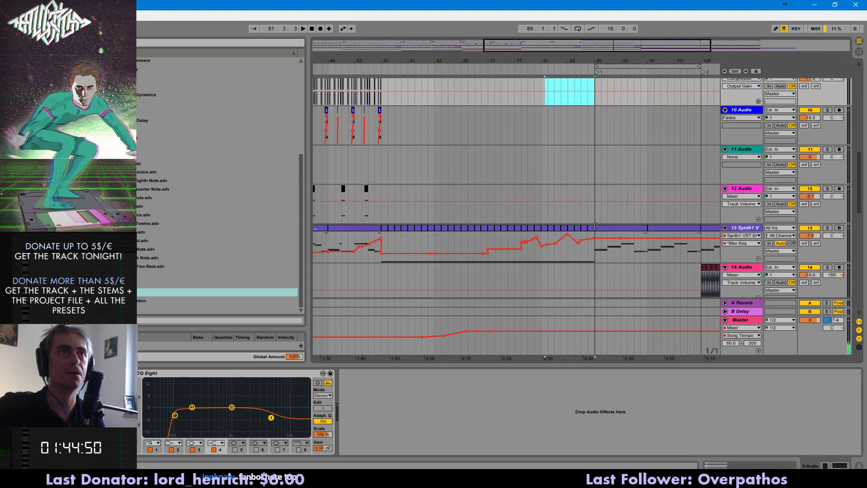
left_click_drag(595, 61, 443, 188)
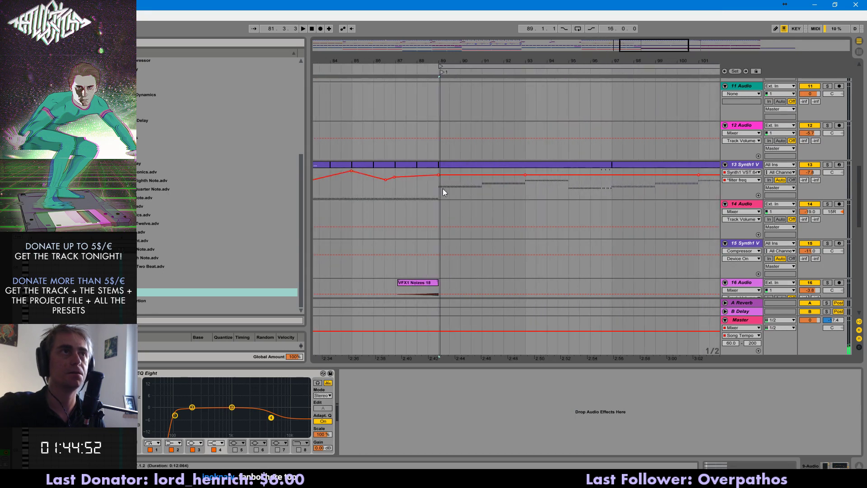
left_click(442, 164)
left_click(440, 72)
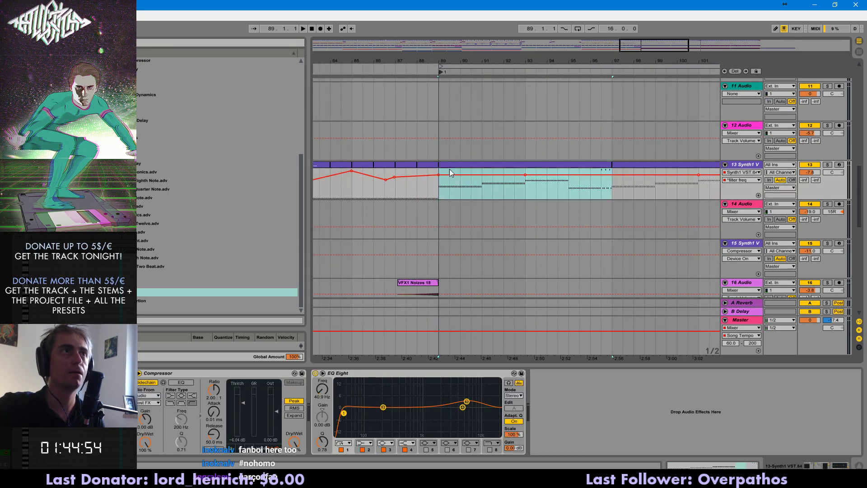
scroll(440, 199, "down", 4)
left_click(409, 185)
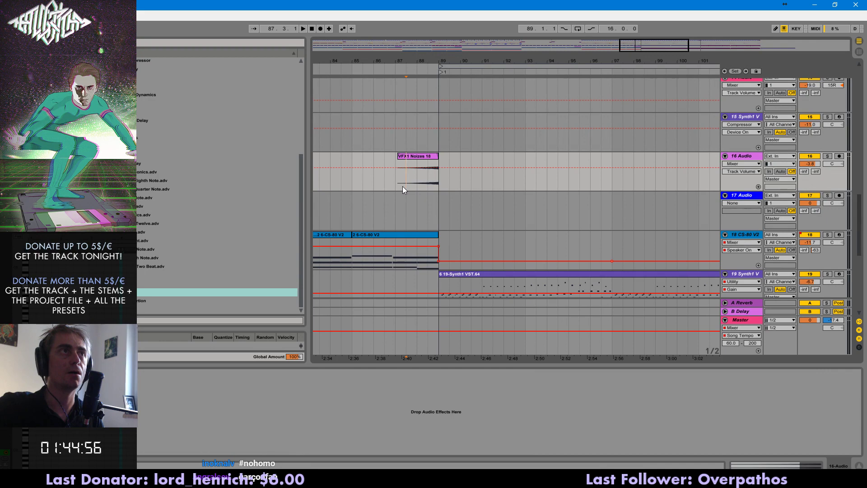
left_click(417, 158)
double_click(416, 158)
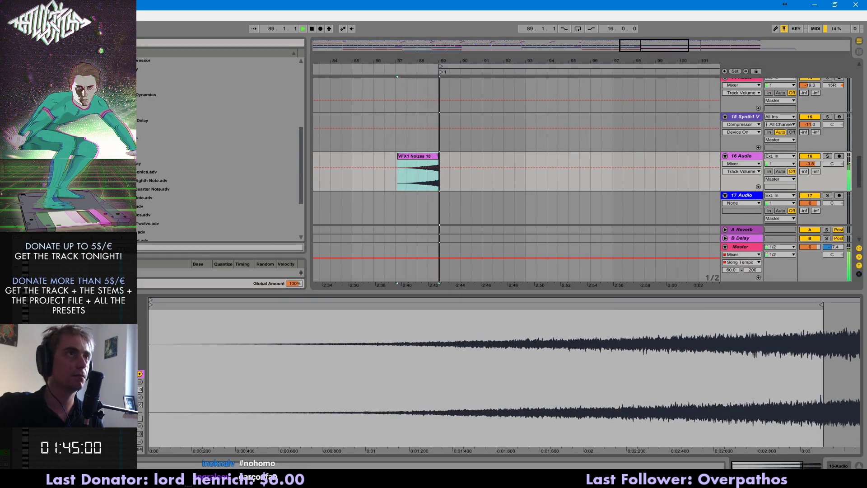
left_click_drag(528, 293, 526, 456)
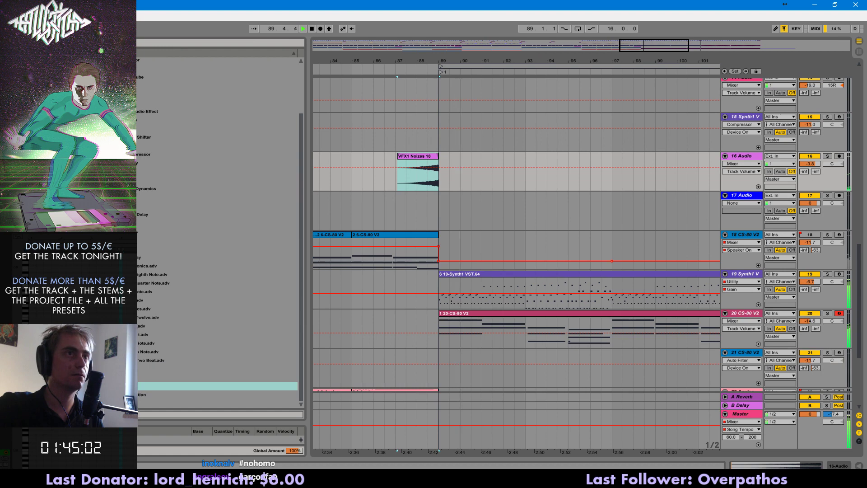
- Copy the first two bars of the 19 Synth1 clip at bar 89, paste them at bars 87 and 85, and show the track's devices
left_click(442, 287)
key("ctrl+c")
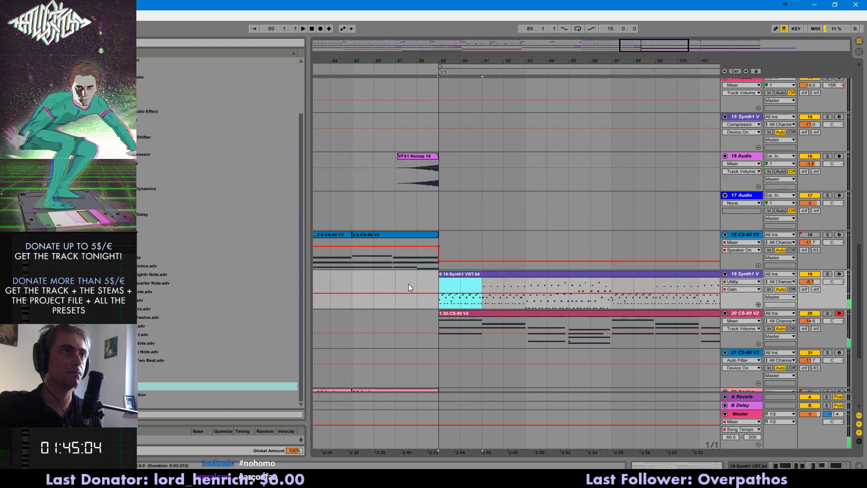
left_click(410, 283)
key("ctrl+v")
left_click(348, 280)
key("ctrl+v")
double_click(753, 275)
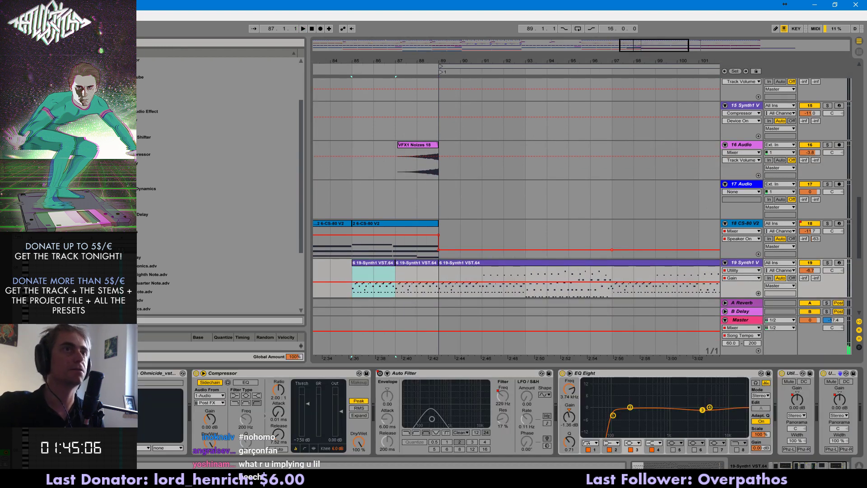
- Add an Auto Filter at the end of the 19 Synth1 chain and automate its Frequency to rise from bar 87 to bar 89
left_click_drag(126, 78, 841, 405)
key("space")
left_click_drag(784, 423, 756, 411)
right_click(803, 398)
left_click(779, 411)
left_click_drag(399, 260, 439, 250)
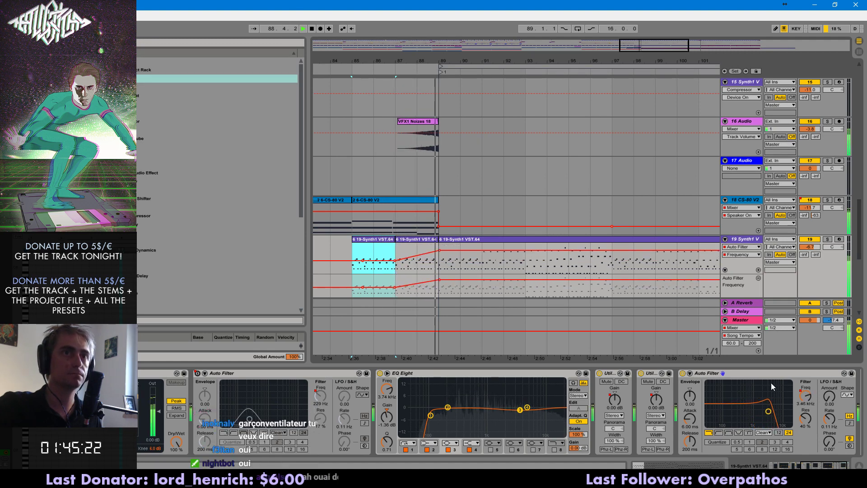
- Automate the new Auto Filter's Device On to switch off from bar 89 onward and play from bar 85
right_click(683, 373)
left_click(701, 377)
key("b")
left_click_drag(440, 271, 681, 294)
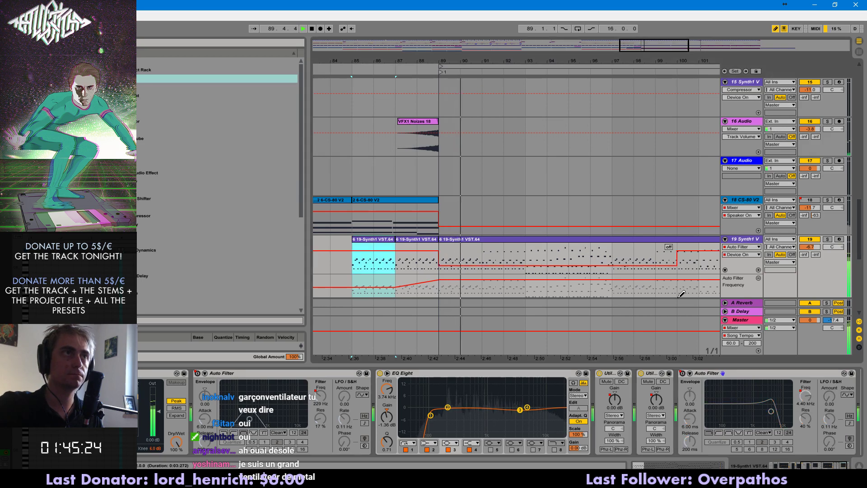
left_click(379, 287)
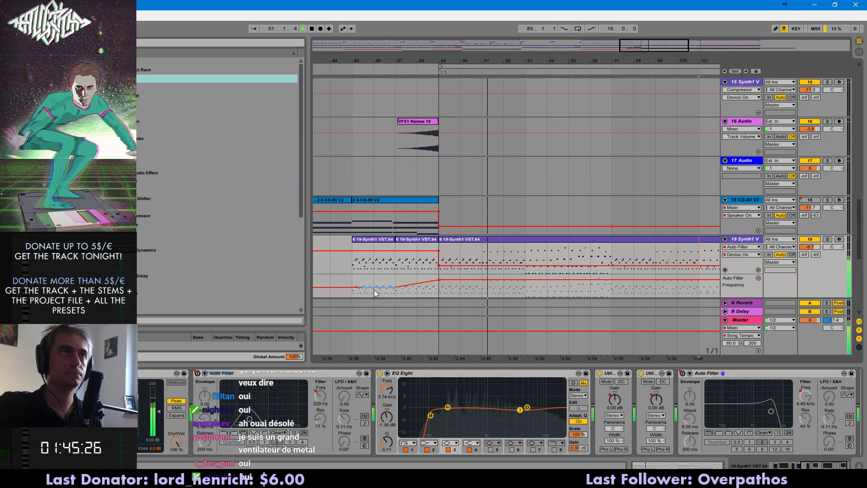
left_click(356, 267)
key("space")
key("space")
- Clear the last half bar before bar 89 on 1 Audio and 2 Audio, and play the transition from about bar 88
mouse_move(858, 205)
left_mouse_down()
mouse_move(859, 227)
mouse_move(858, 98)
mouse_move(857, 120)
mouse_move(847, 54)
left_mouse_up()
left_click_drag(427, 107, 438, 128)
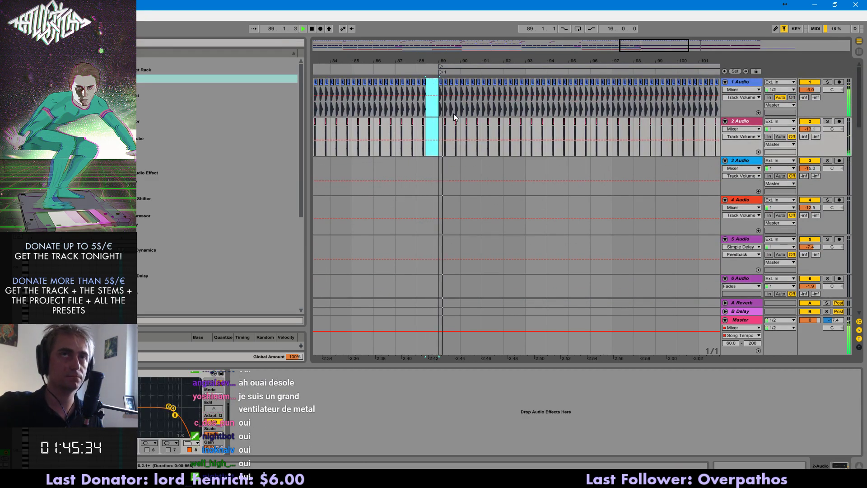
left_click_drag(858, 86, 859, 227)
left_click(417, 220)
key("space")
key("space")
- Lower the new Auto Filter's resonance on 19 Synth1 to 17% while playing into bar 89
key("space")
key("space")
left_click_drag(805, 418, 805, 432)
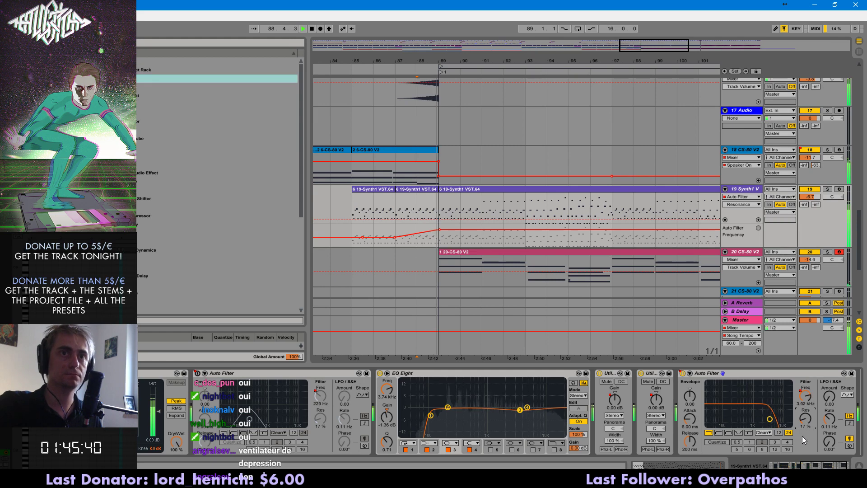
- Copy the 5 Audio hit at bar 65 and paste it at bar 89 on the same track
left_click_drag(859, 229, 841, 72)
left_click_drag(683, 42, 664, 11)
scroll(452, 242, "down", 2)
left_click_drag(423, 207, 466, 194)
key("ctrl+c")
left_click(538, 194)
key("ctrl+v")
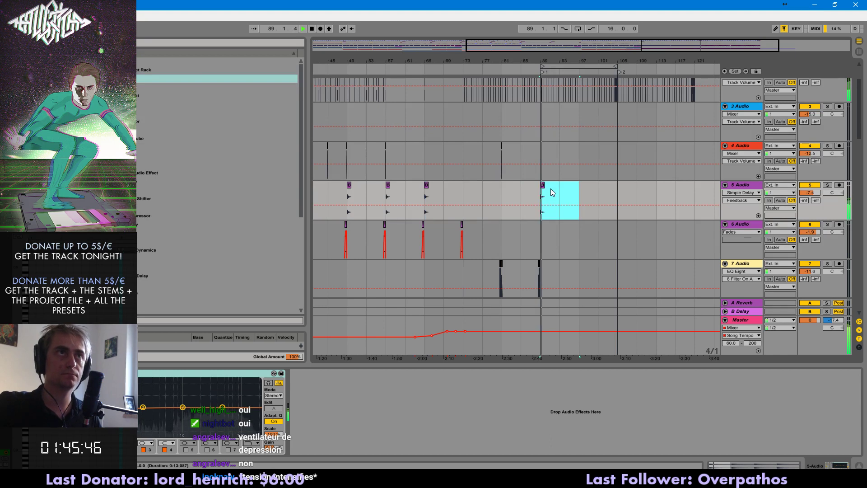
- Listen to the 5 Audio hit at bar 89 and duplicate it to bar 97
left_click(542, 189)
key("space")
key("space")
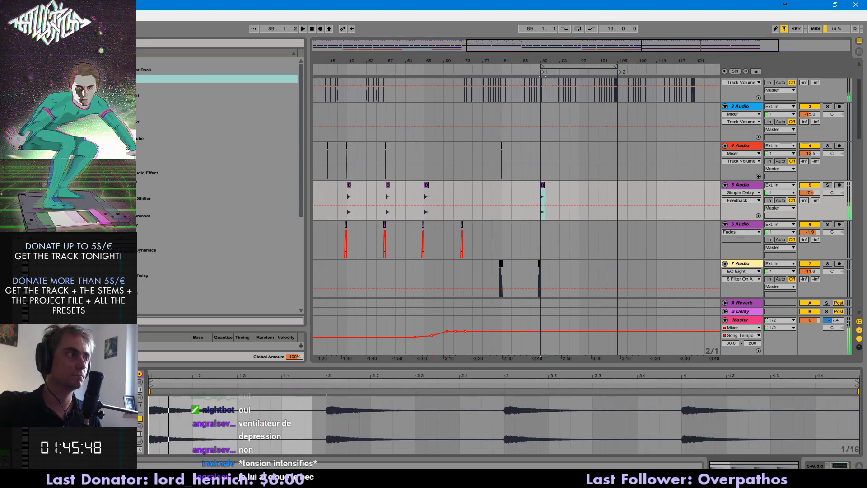
key("space")
key("space")
left_click_drag(549, 195, 581, 195)
key("ctrl+d")
left_click(531, 194)
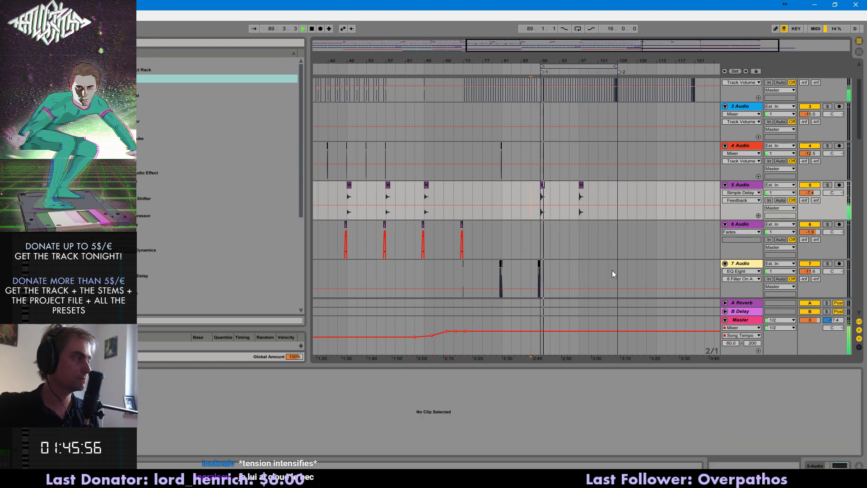
- Audition the opening notes of the 20 CS-80 V2 clip at bar 89 in solo and set the track volume to -12.0
scroll(575, 258, "down", 5)
scroll(832, 213, "down", 15)
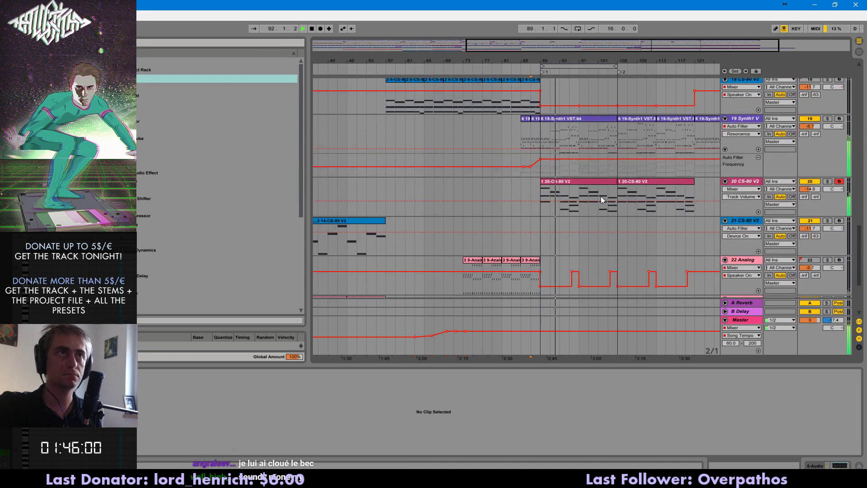
left_click(565, 182)
left_click(160, 417)
key("space")
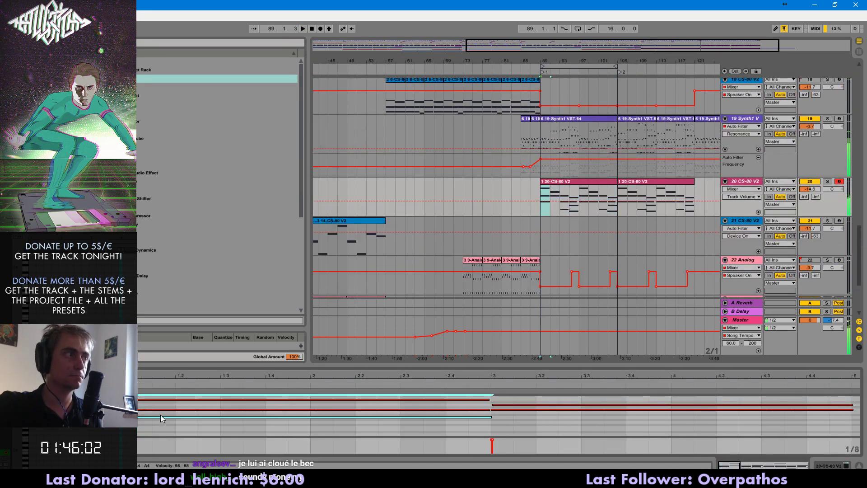
left_click(138, 421)
left_click(138, 417)
key("space")
left_click(828, 181)
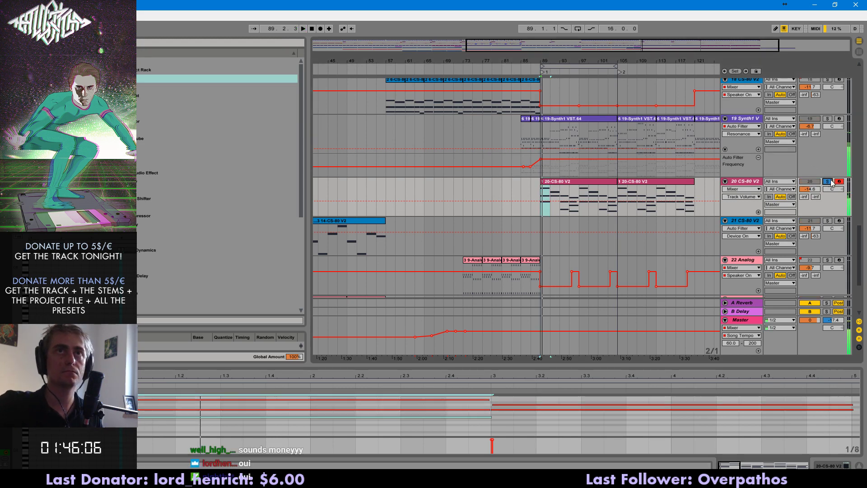
left_click(827, 181)
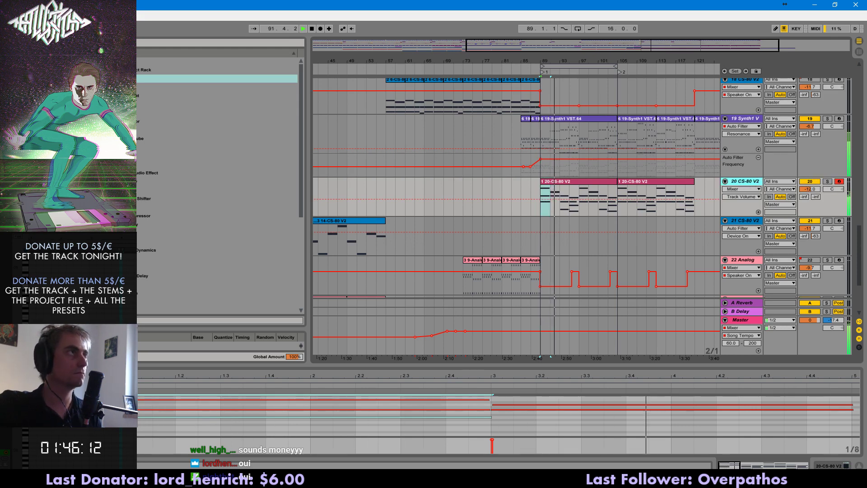
- Add an EQ Eight at the end of the 20 CS-80 V2 chain and shape a slight dip with band 3
left_click(216, 147)
left_click_drag(217, 147, 332, 400)
left_click_drag(198, 407, 221, 414)
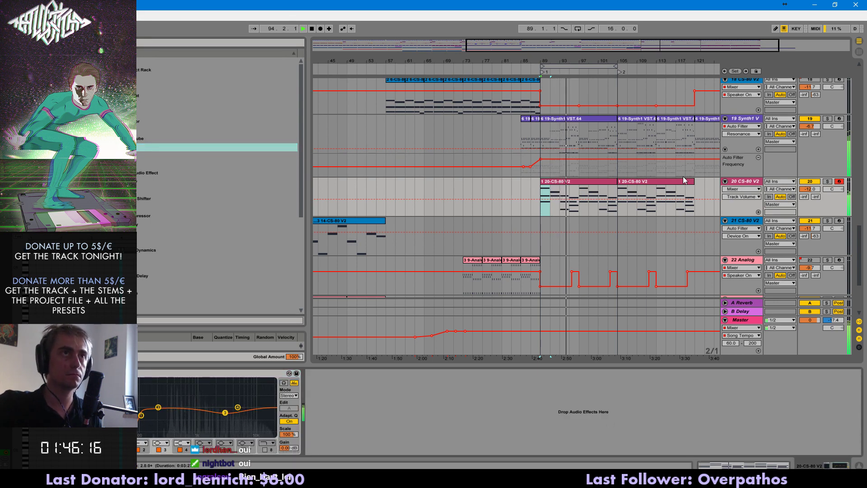
- Remove the stray short notes at bars 7 and 15 of the first 20 CS-80 V2 clip and duplicate the clip to bar 105
left_click(564, 181)
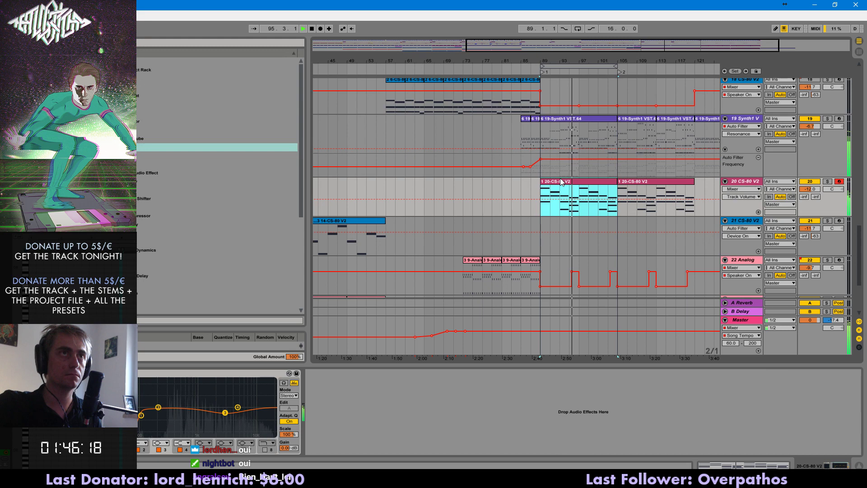
double_click(561, 181)
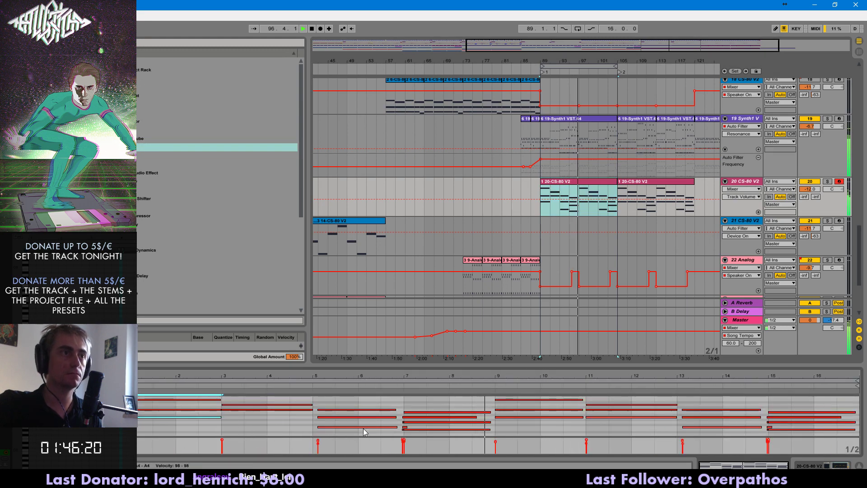
left_click(406, 427)
left_click(403, 423)
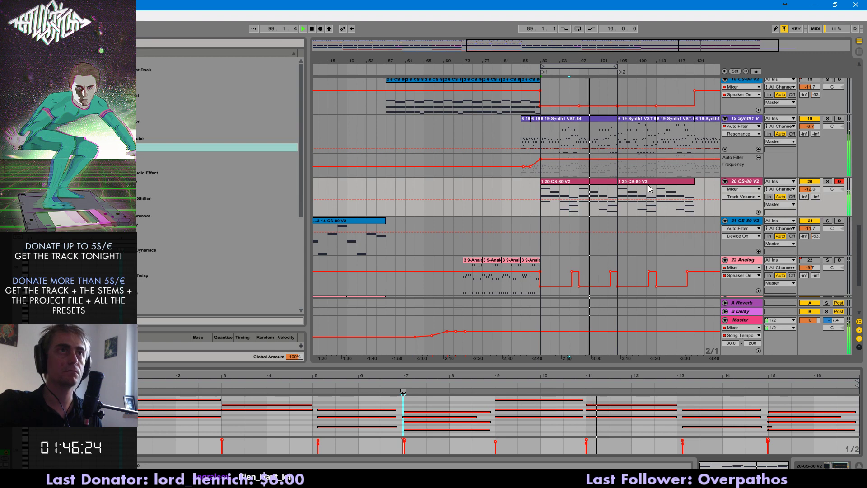
left_click(769, 427)
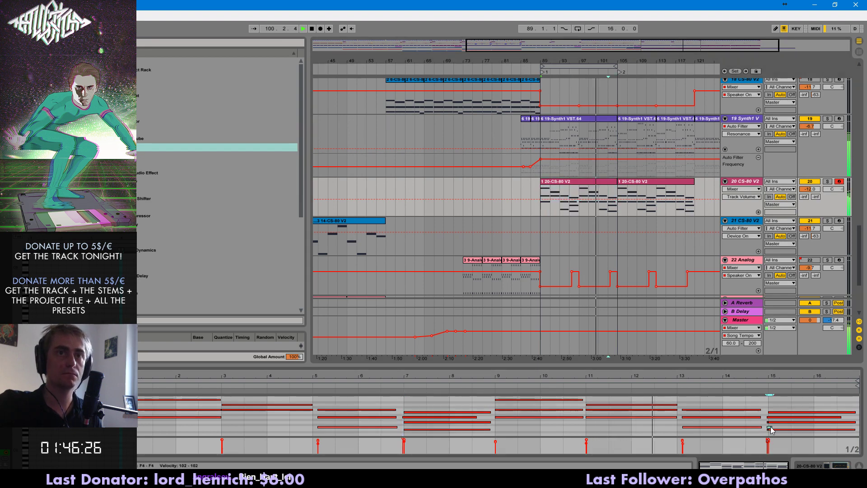
left_click(768, 430)
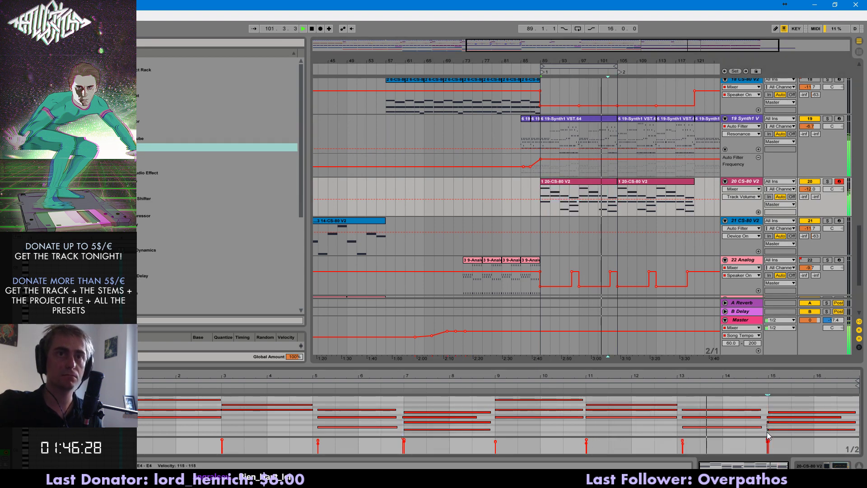
left_click(597, 181)
key("ctrl+d")
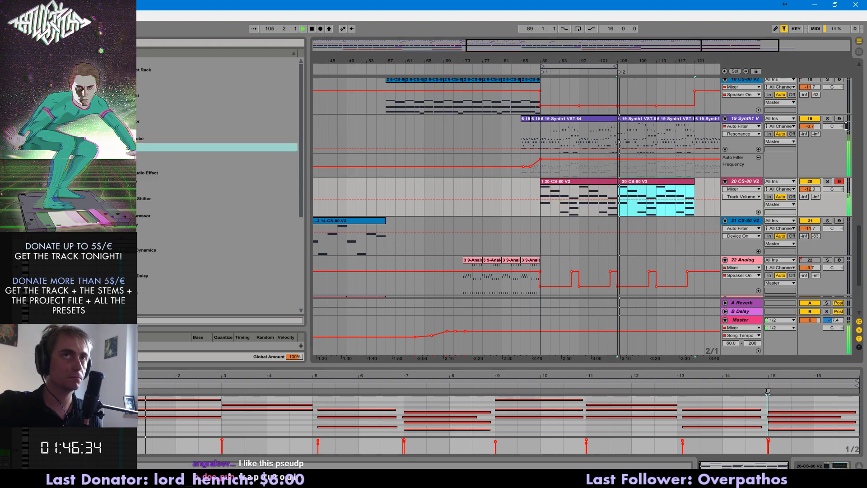
- Add an EQ Eight to 14 Audio and adjust the frequency of its band 4
scroll(806, 237, "up", 2)
scroll(806, 236, "up", 5)
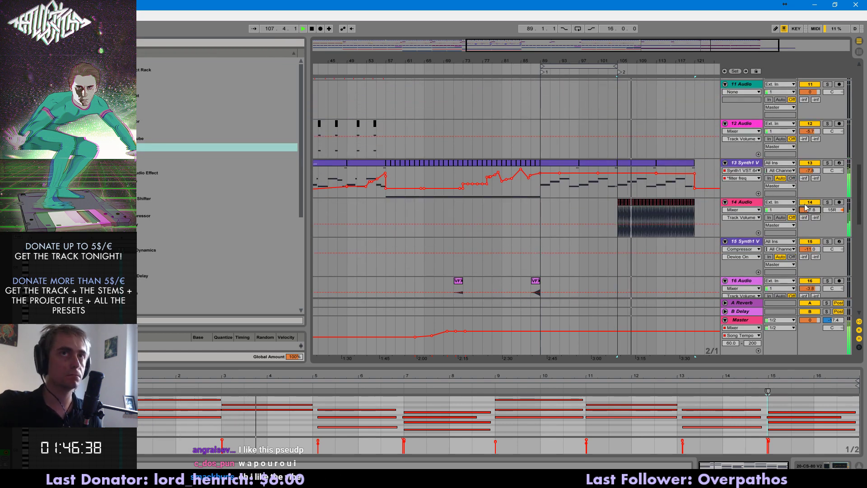
left_click(758, 208)
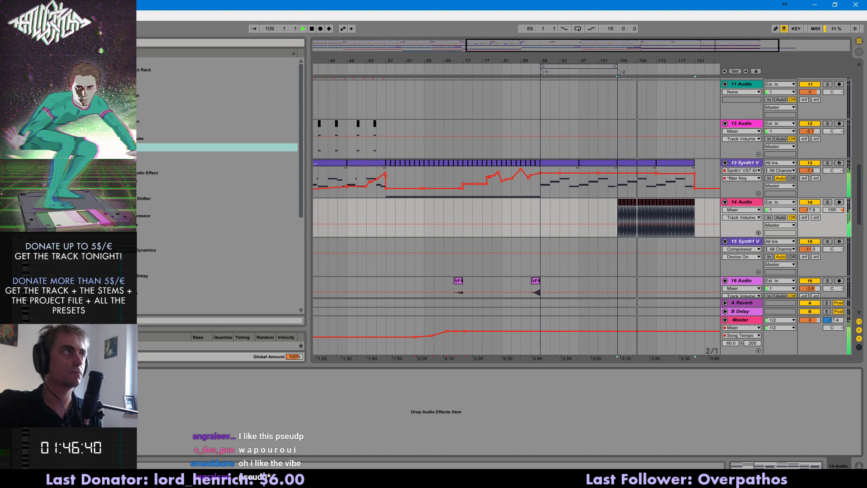
double_click(131, 147)
left_click_drag(162, 408, 176, 407)
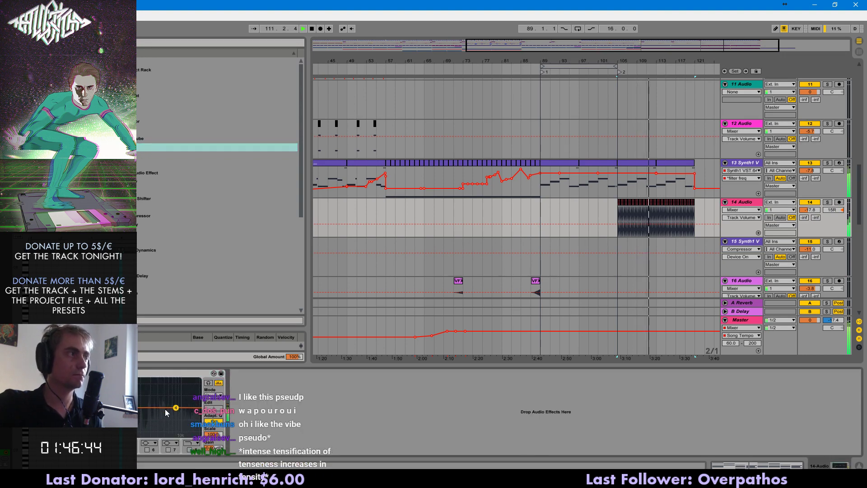
- Place a one-beat fill of short hits on 2 Audio just before bar 117 and listen to it
left_click_drag(675, 56, 675, 30)
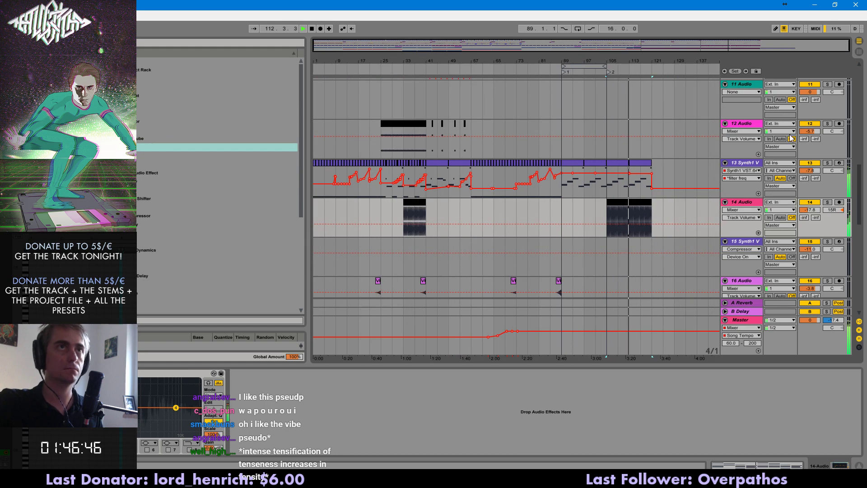
scroll(684, 191, "up", 10)
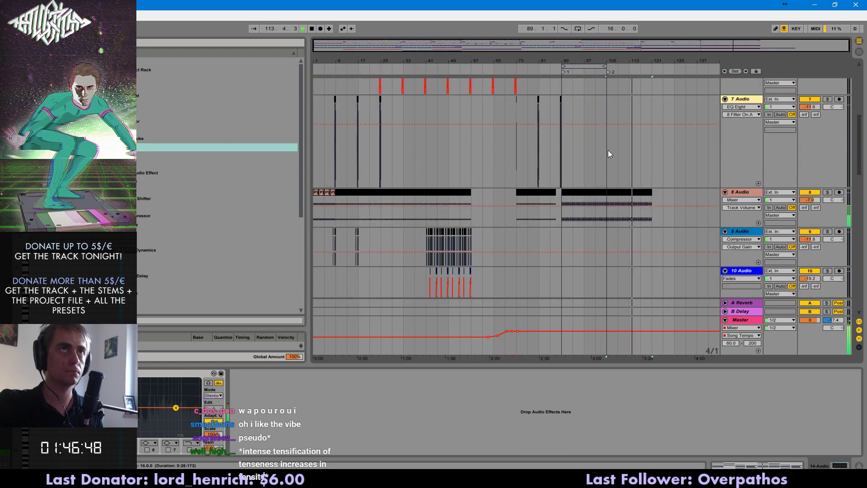
left_click_drag(798, 45, 649, 125)
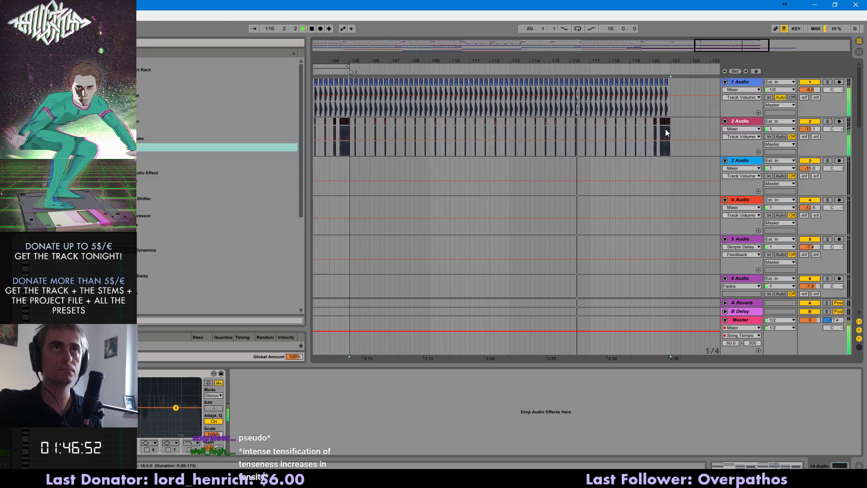
left_click(586, 124)
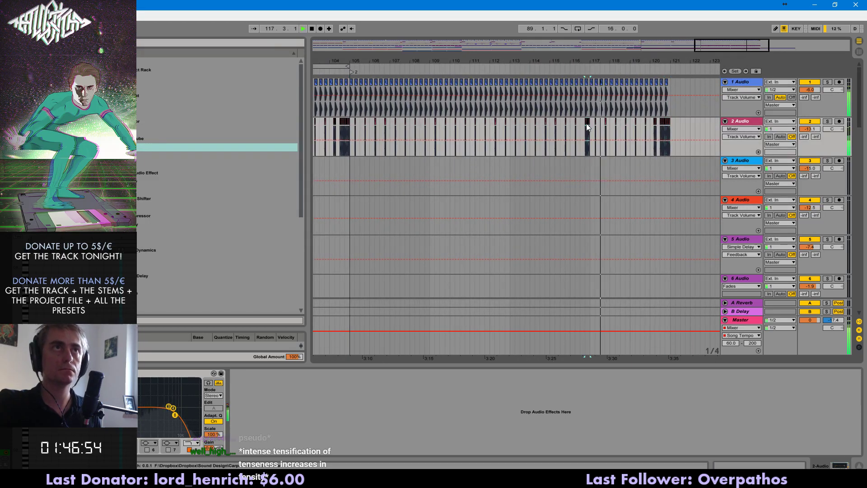
key("space")
key("space")
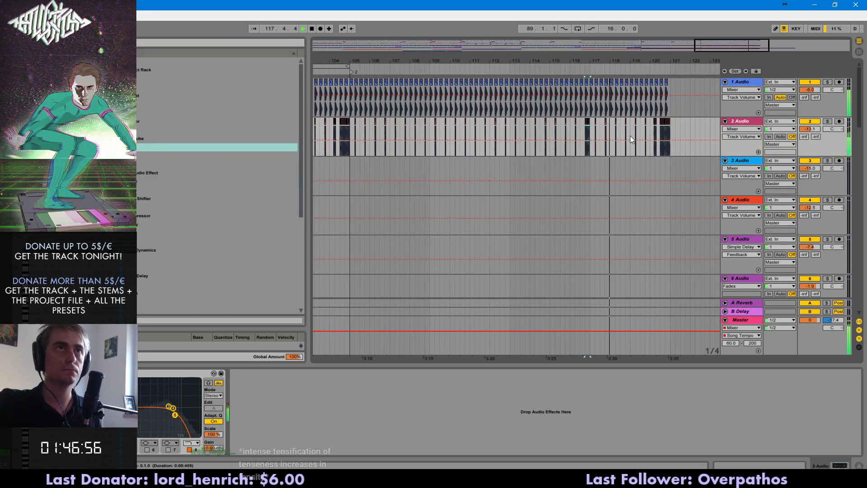
- Paste the fill on 2 Audio at bar 120 and delete everything after its first two short hits
left_click_drag(699, 60, 699, 135)
key("space")
left_click(497, 135)
key("ctrl+v")
key("space")
key("space")
left_click_drag(507, 132, 636, 130)
key("Delete")
- Move the 1 Audio kick at bar 120 half a beat later and play the fill
left_click_drag(497, 104, 527, 134)
key("ctrl+x")
left_click(506, 106)
key("ctrl+v")
key("space")
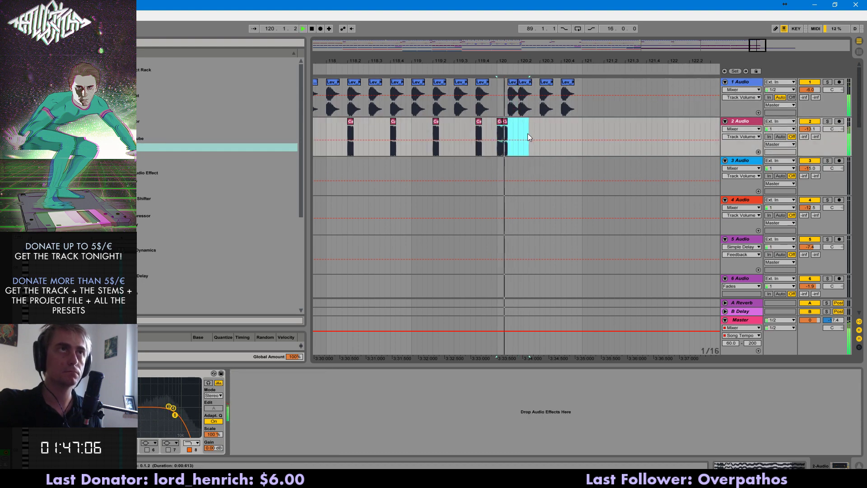
- Repeat the double hit on 2 Audio and add a 1 Audio kick half a beat after beat three of bar 120
key("ctrl+d")
left_click(549, 115)
key("ctrl+v")
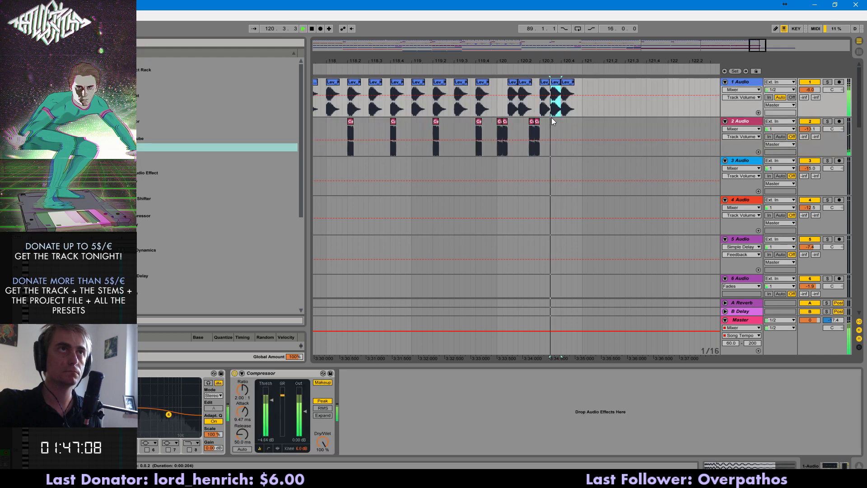
key("space")
- Paste four short hits on 2 Audio at beat four of bar 120 and listen to the fill from about bar 119
left_click(562, 128)
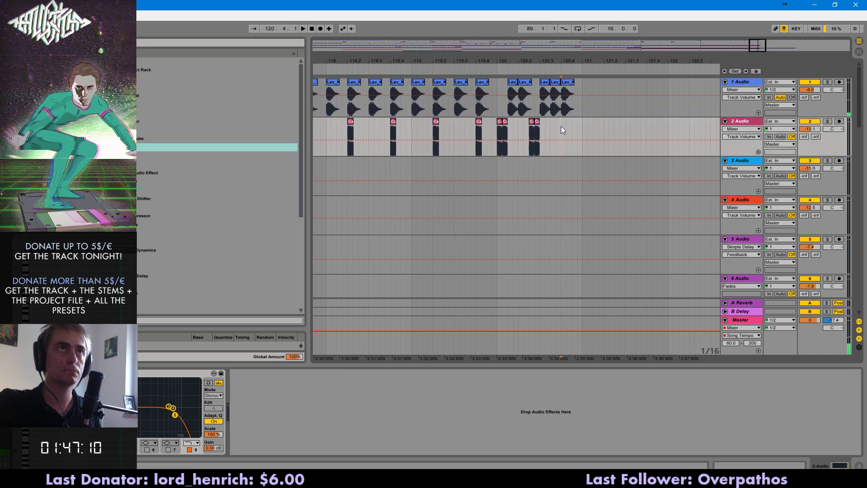
key("ctrl+v")
key("space")
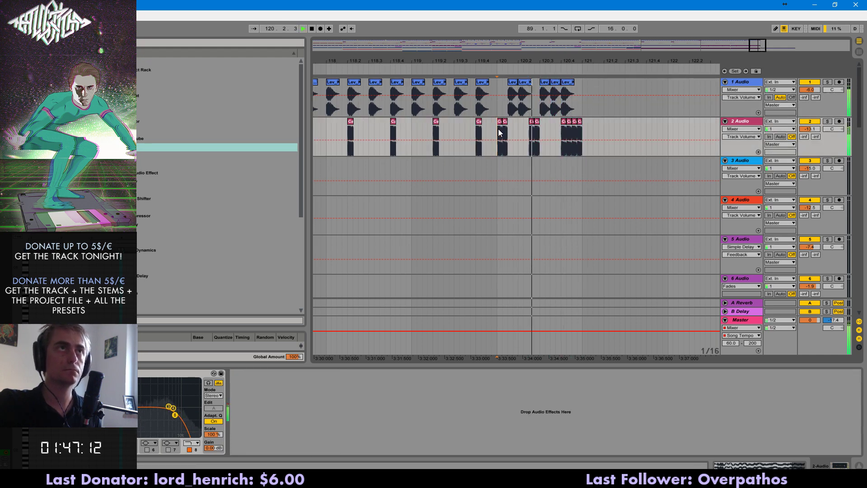
left_click(436, 122)
key("space")
key("space")
scroll(519, 153, "down", 4)
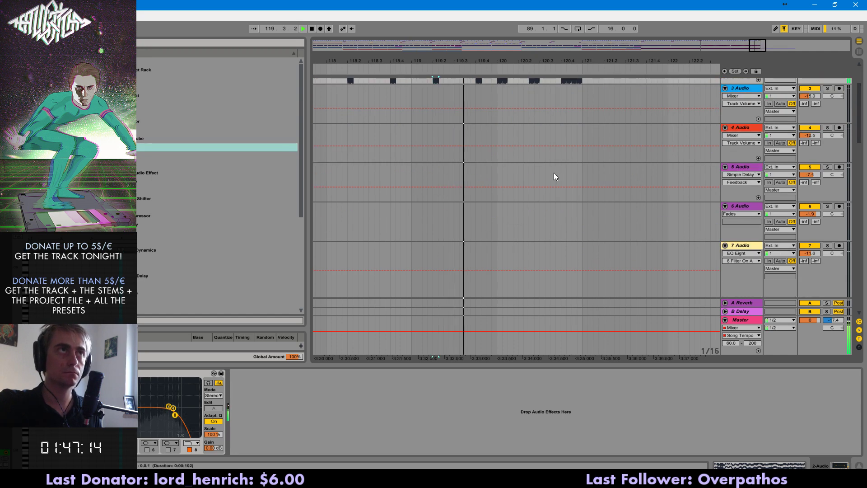
scroll(505, 192, "up", 1)
scroll(505, 193, "up", 2)
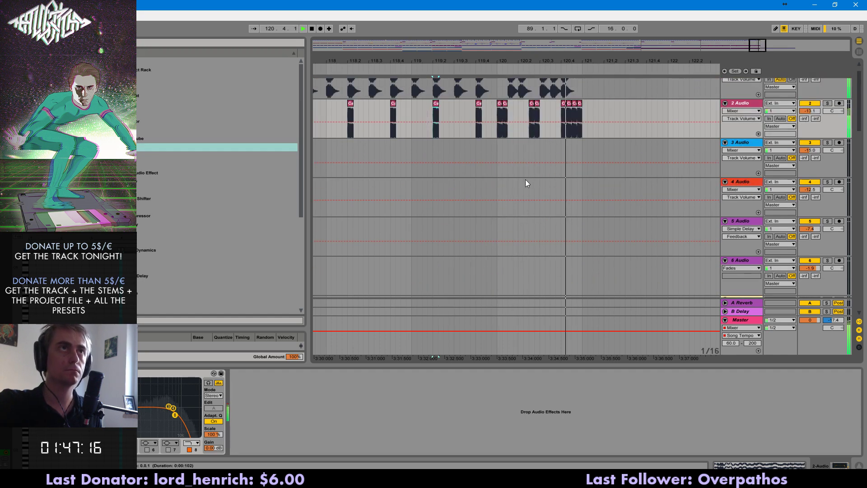
- Copy a 1 Audio kick to bar 121, lengthen the end of the pasted clip slightly, and play the fill's ending
left_click(556, 83)
key("ctrl+c")
left_click(584, 93)
key("ctrl+v")
left_click(568, 93)
key("space")
key("space")
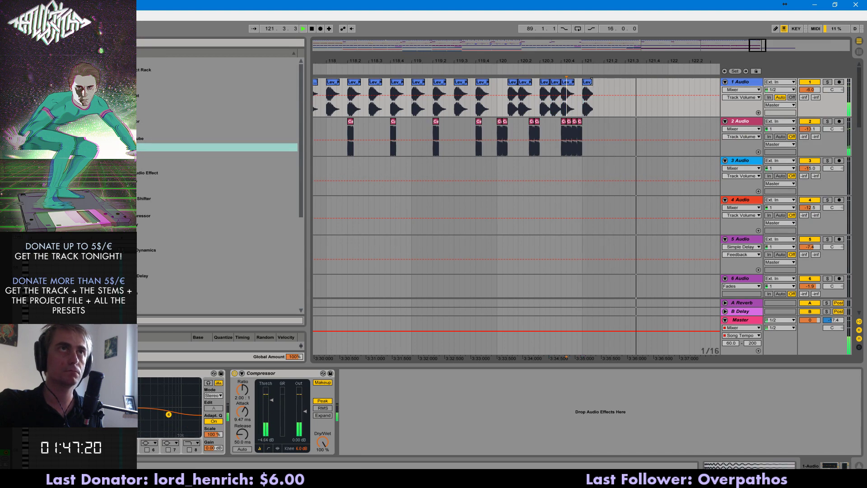
left_click_drag(593, 83, 598, 83)
left_click(556, 82)
key("space")
key("space")
- Copy the 16 Audio reversed clip just before bar 89 to end at bar 121 and play the transition
left_click_drag(778, 51, 779, 33)
scroll(565, 257, "down", 2)
scroll(560, 255, "down", 9)
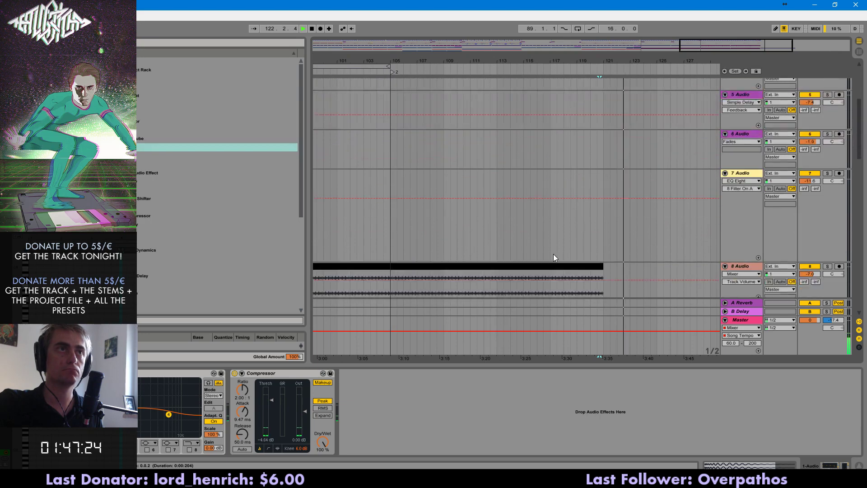
left_click_drag(723, 50, 723, 33)
scroll(409, 241, "down", 12)
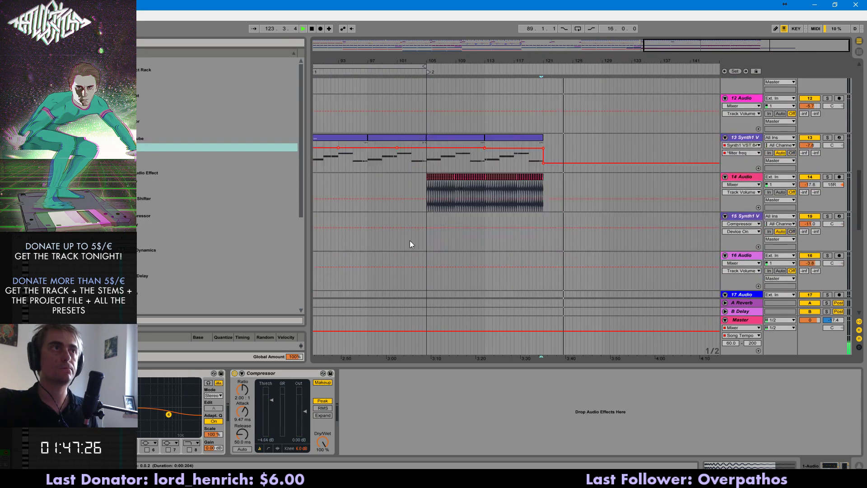
left_click_drag(700, 51, 699, 23)
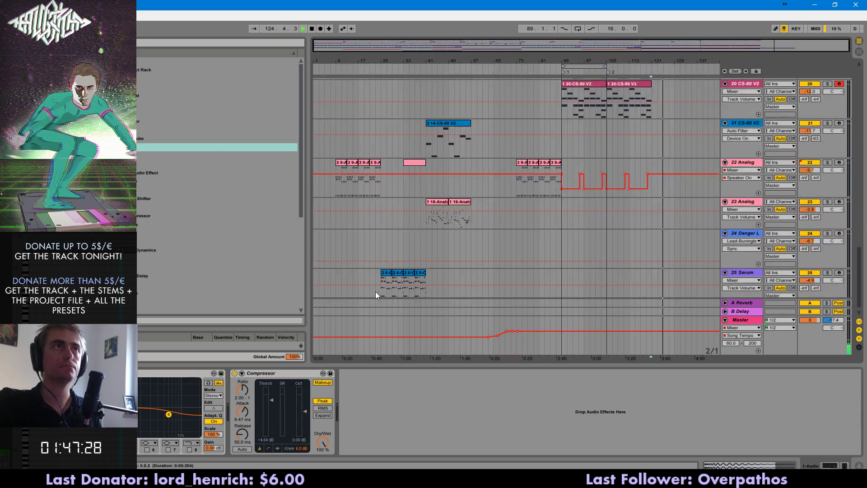
scroll(856, 158, "up", 8)
scroll(555, 176, "down", 4)
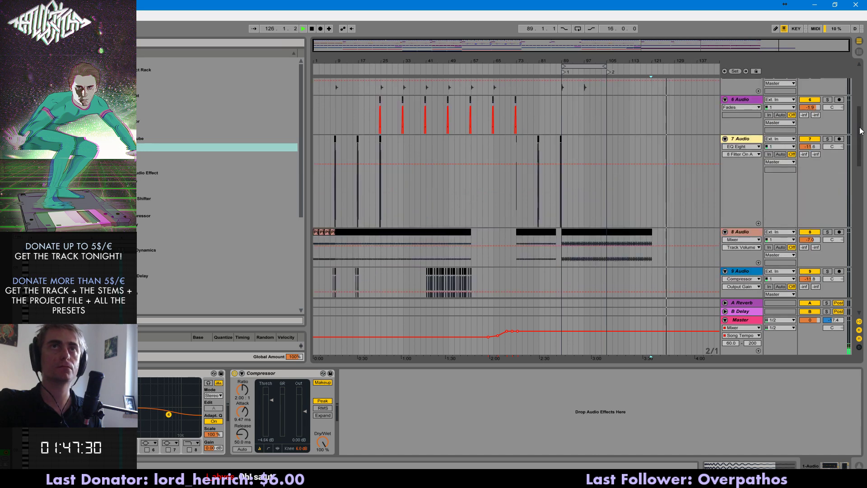
left_click_drag(559, 175, 549, 175)
left_click(641, 170)
key("ctrl+v")
left_click(648, 174)
key("space")
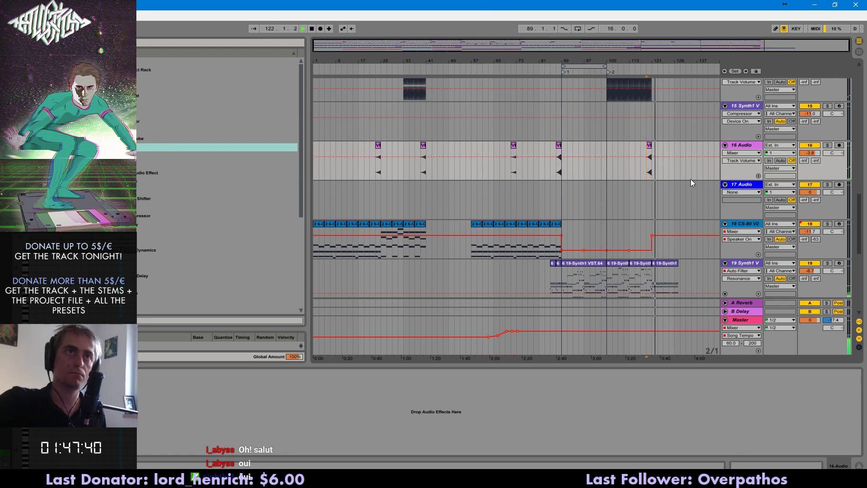
- Examine the effects chain of 19 Synth1 and look through the clips of the other tracks during playback
left_click(749, 263)
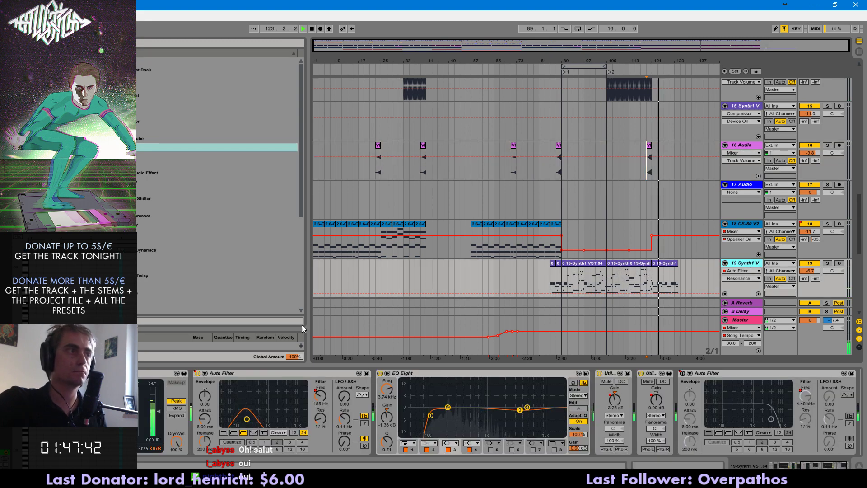
left_click_drag(823, 466, 793, 466)
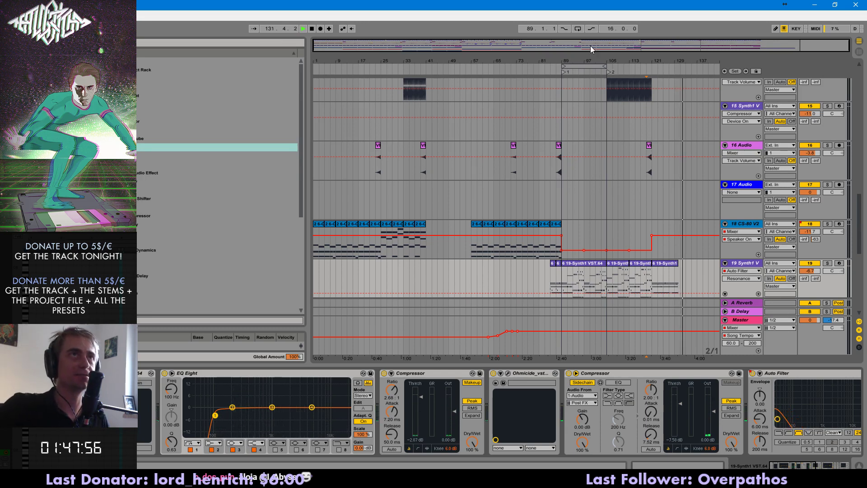
scroll(435, 199, "down", 3)
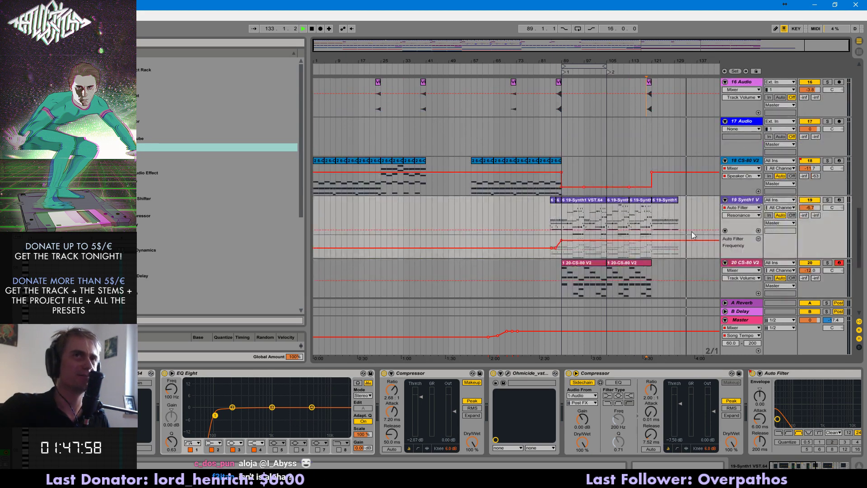
scroll(686, 228, "down", 6)
scroll(732, 296, "down", 3)
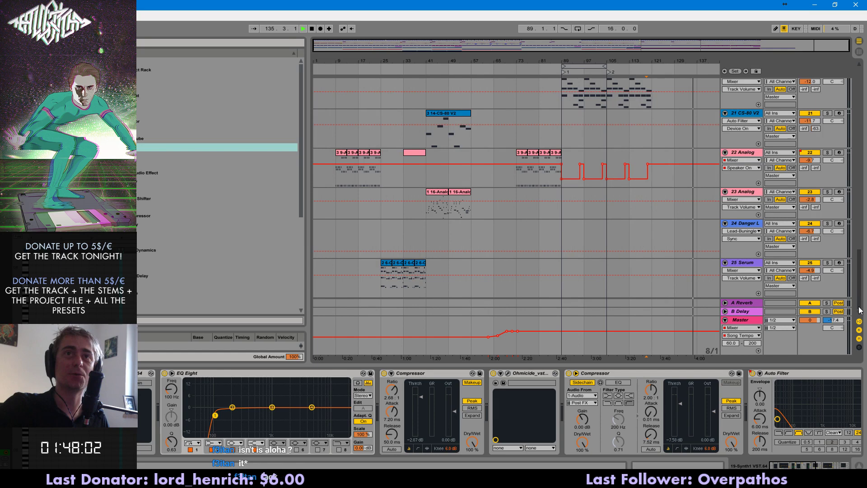
scroll(847, 294, "up", 8)
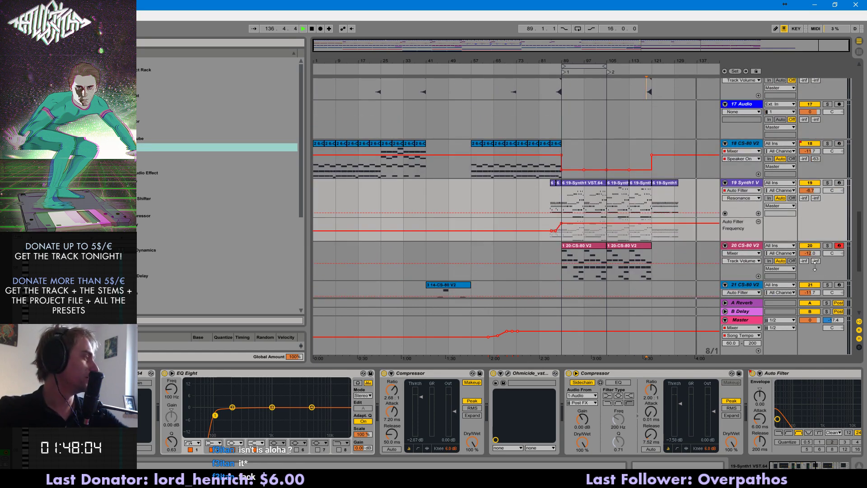
left_click_drag(861, 270, 864, 103)
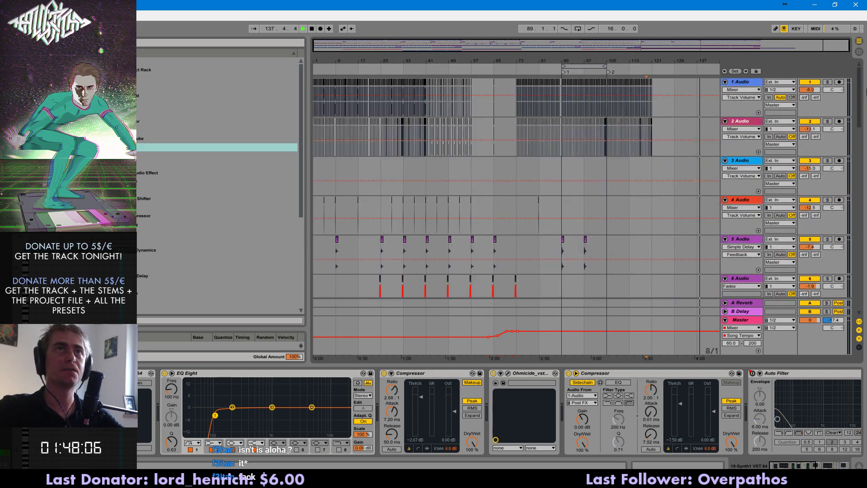
- Select the arrangement across all tracks up to bar 129, stop playback and show the whole arrangement
left_click(682, 96)
key("ctrl+2")
key("ctrl+2")
key("ctrl+1")
key("ctrl+1")
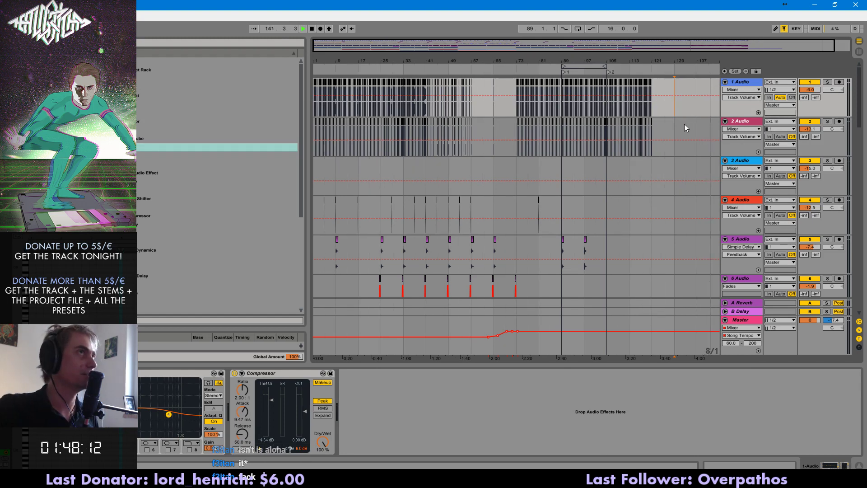
left_click_drag(681, 104, 167, 295)
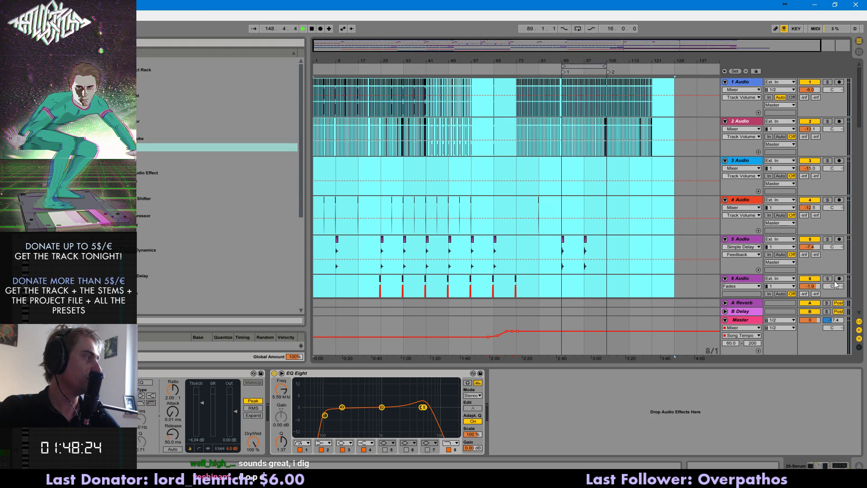
left_click_drag(331, 43, 331, 66)
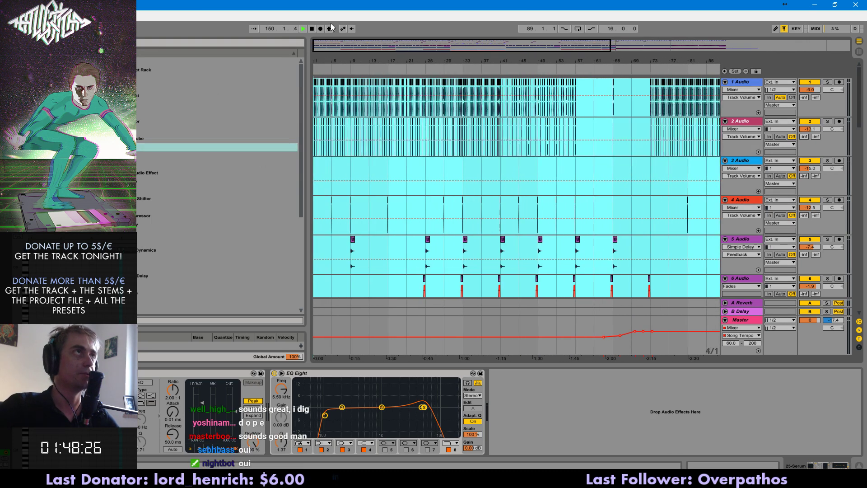
left_click(312, 29)
double_click(584, 44)
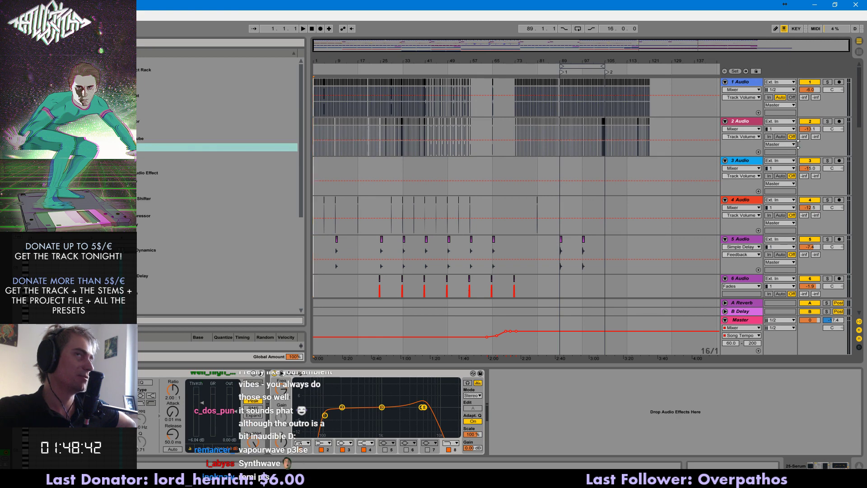
left_click(753, 161)
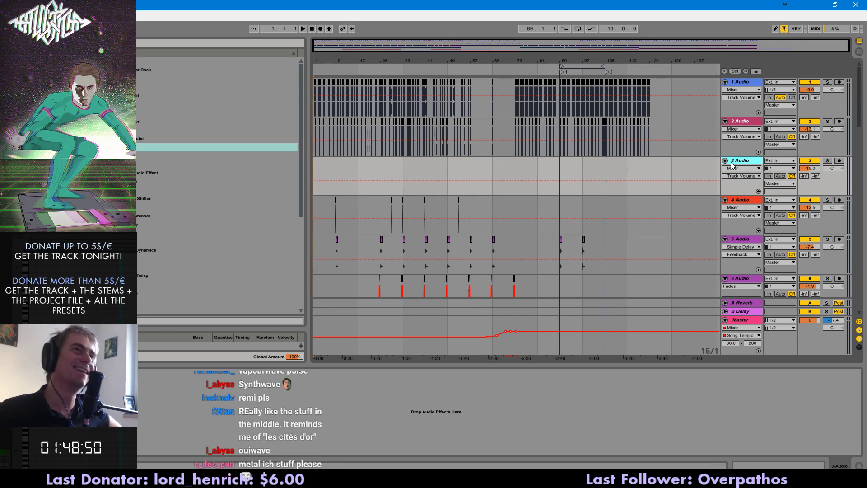
left_click(663, 170)
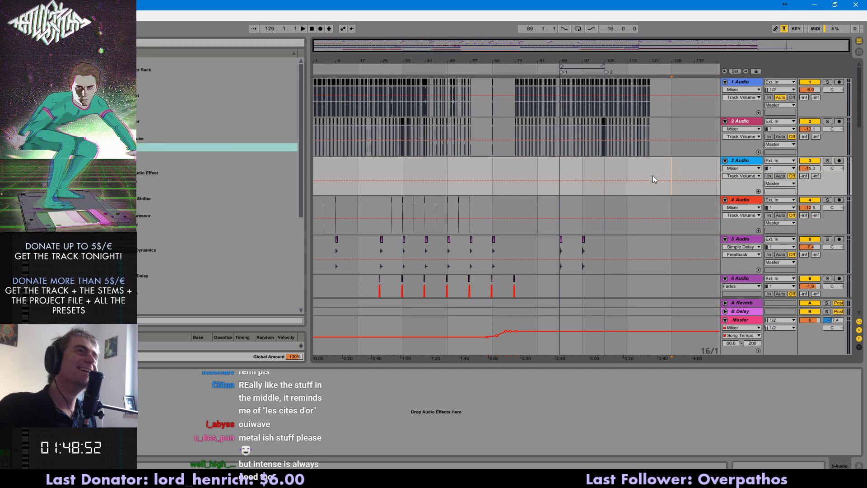
key("ctrl+1")
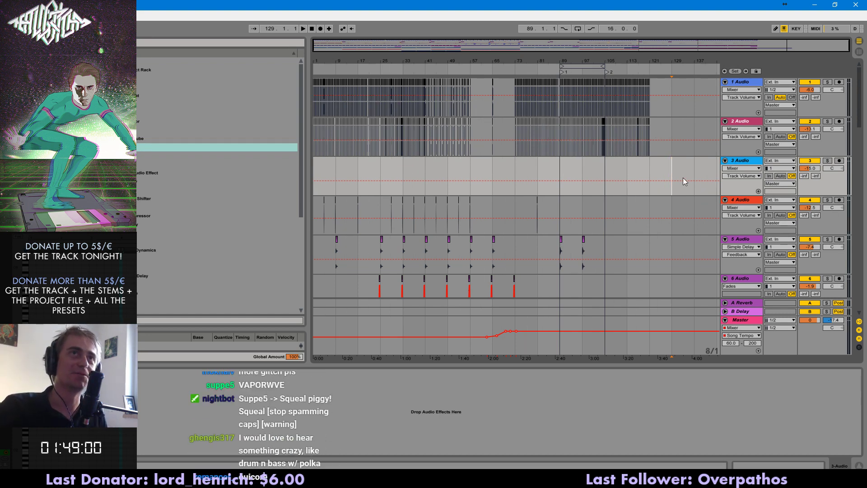
left_click_drag(705, 175, 650, 174)
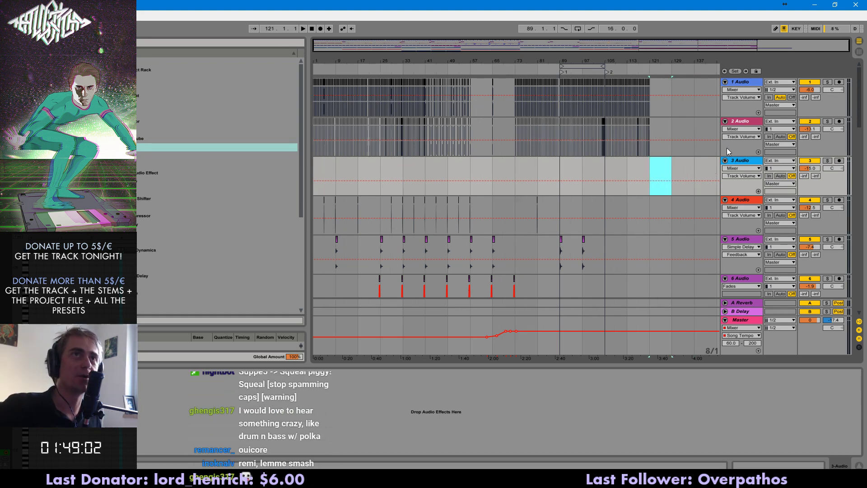
left_click(752, 159)
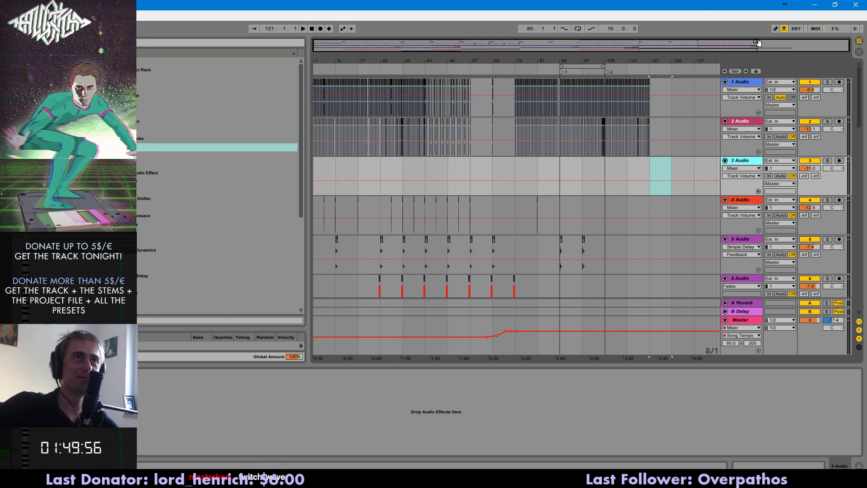
left_click(677, 114)
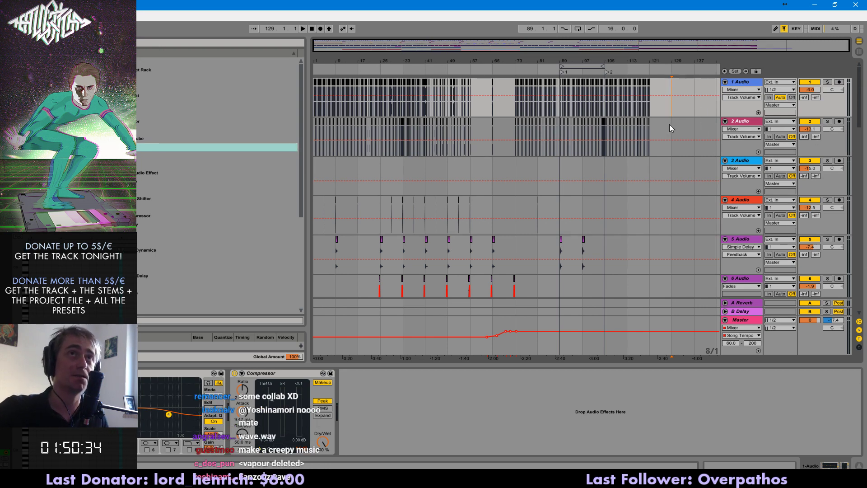
key("ctrl+2")
key("ctrl+2")
left_click_drag(712, 105, 770, 429)
left_click_drag(748, 46, 784, 93)
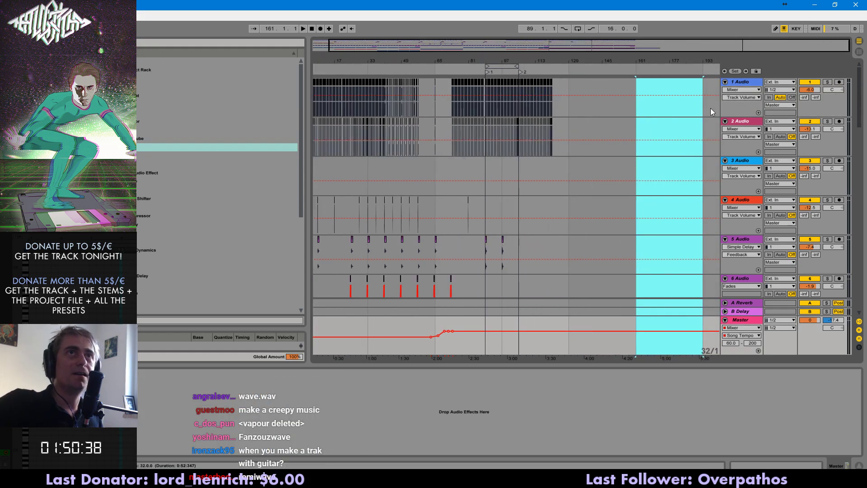
left_click_drag(710, 119, 485, 404)
- Find the iZotope Ozone 6 plug-in in the browser and load it on the Master track
left_click(749, 320)
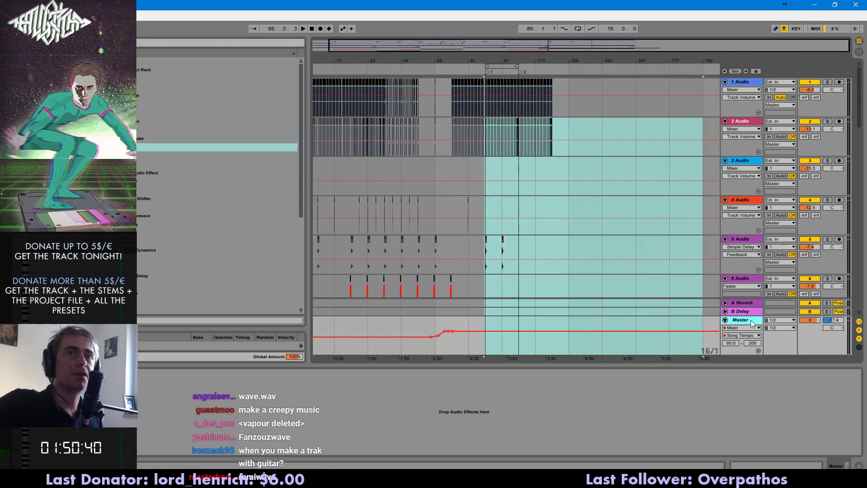
left_click(45, 113)
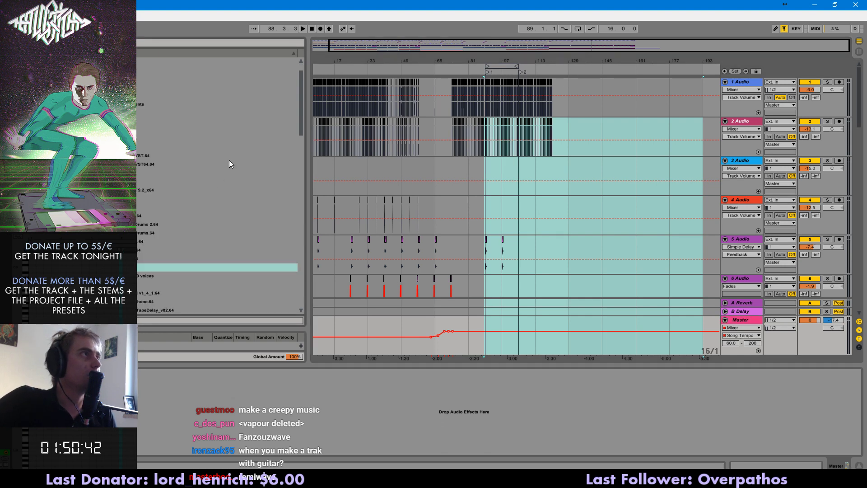
scroll(260, 239, "down", 2)
left_click_drag(303, 136, 303, 147)
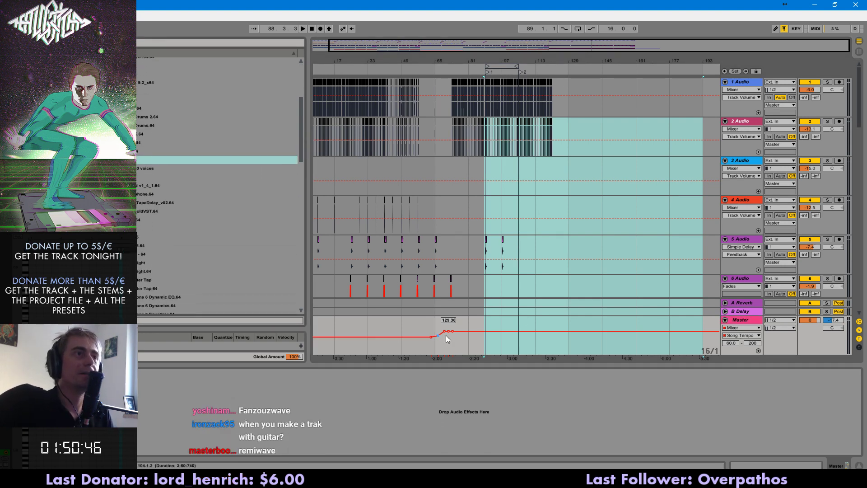
scroll(150, 286, "down", 4)
scroll(147, 310, "down", 1)
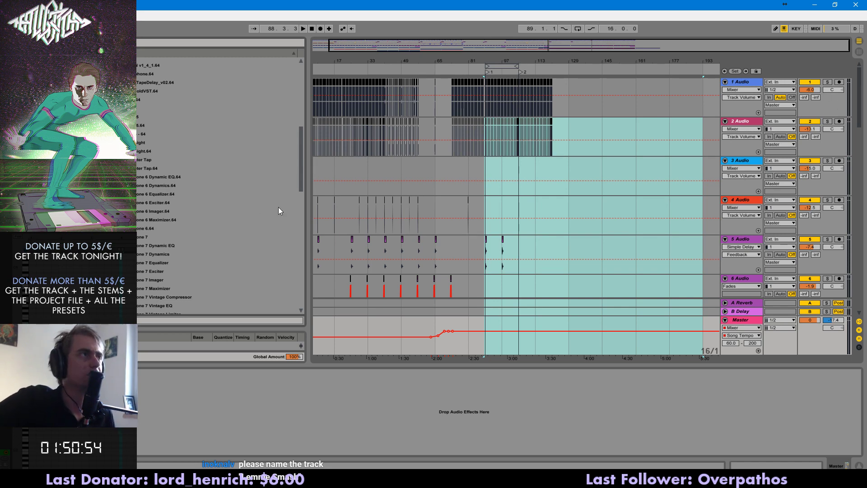
left_click(602, 341)
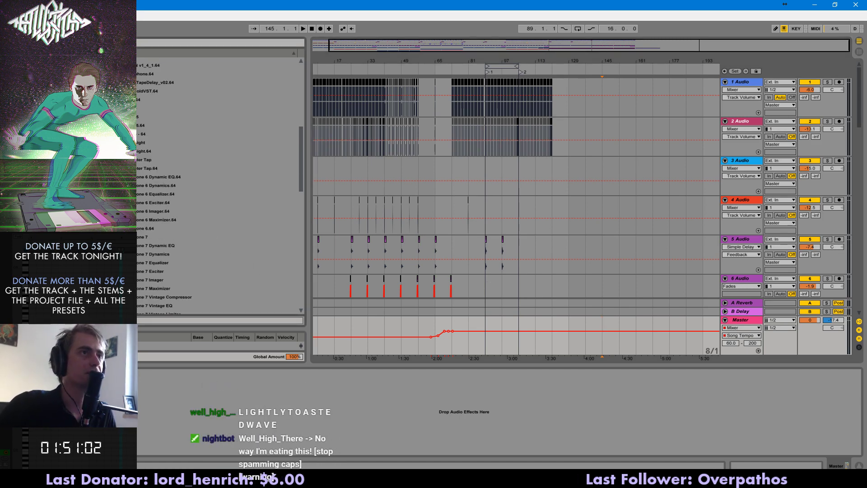
left_click_drag(552, 110, 548, 132)
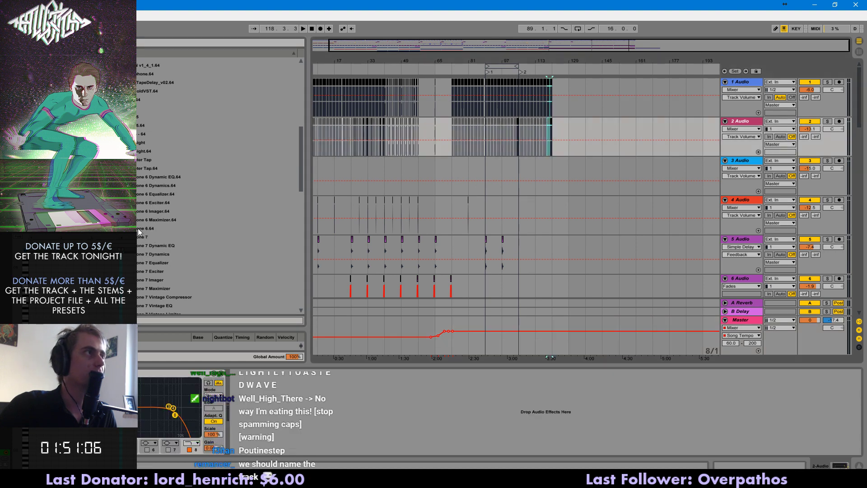
left_click_drag(154, 229, 759, 321)
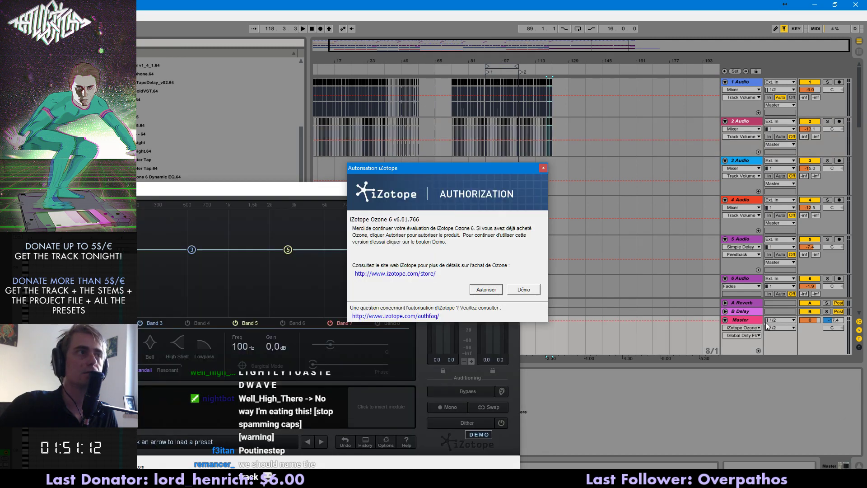
- Cancel the Ozone 6 authorization, close the plug-in window and remove the plug-in from the Master track
left_click(544, 168)
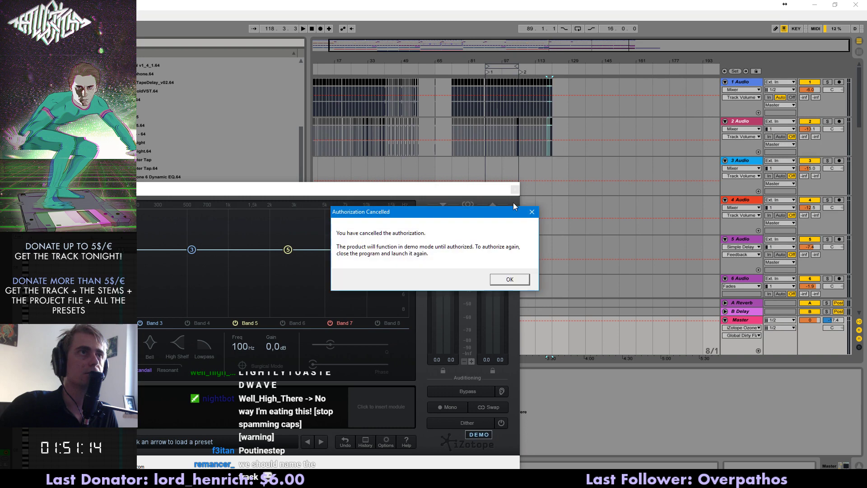
left_click(527, 210)
left_click(515, 190)
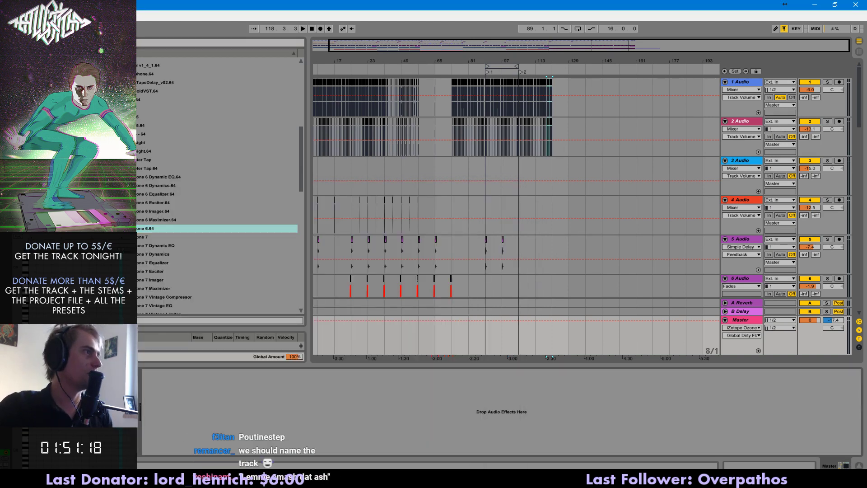
left_click(352, 318)
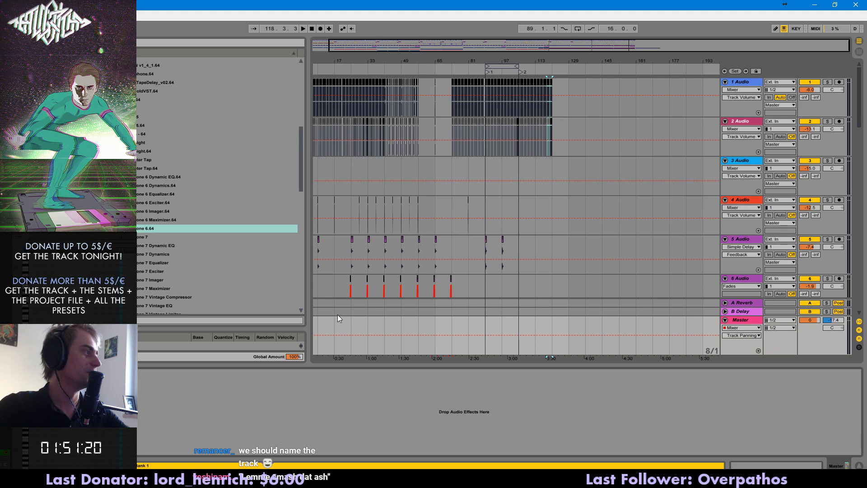
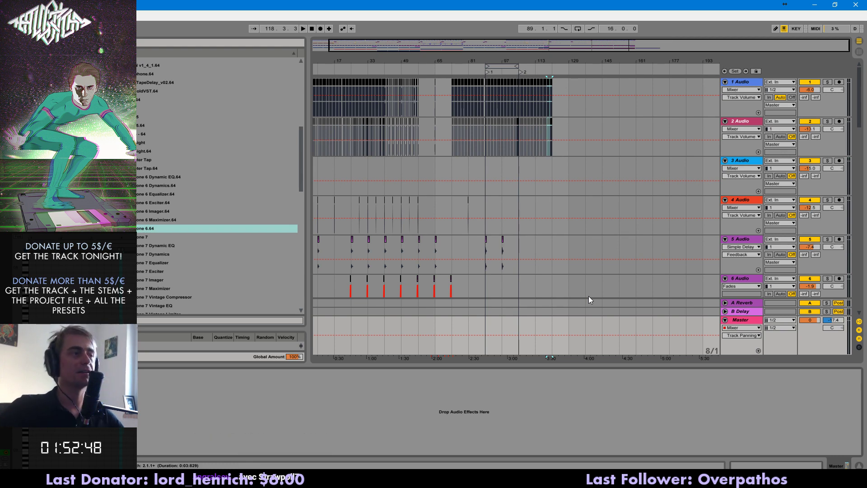
- Switch to the Chrome browser and open the StreamPoll.tv poll creation page in a new tab
mouse_move(186, 478)
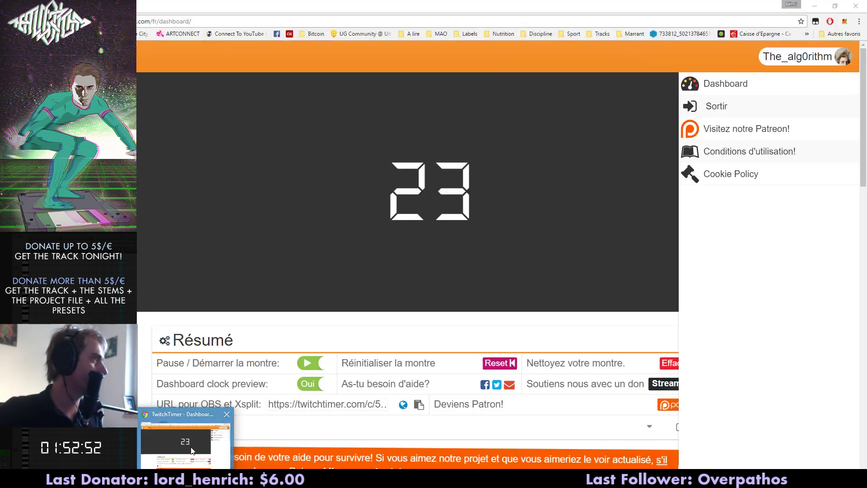
left_click(192, 449)
key("ctrl+t")
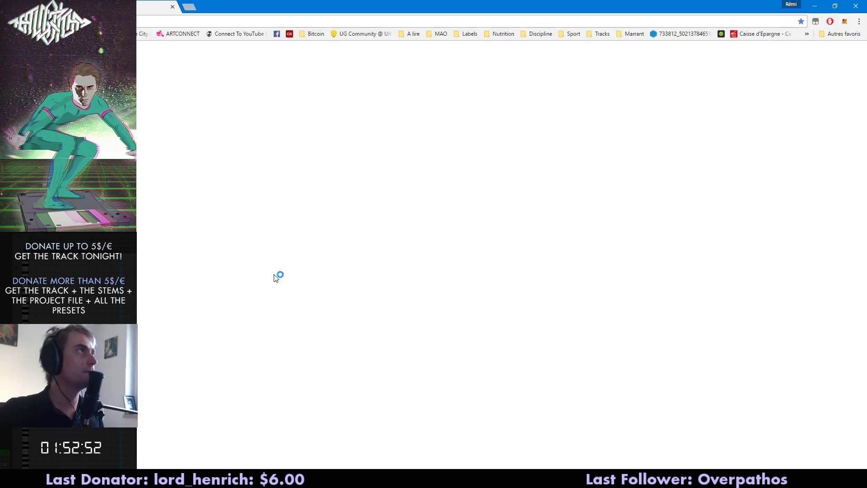
type("stream.me")
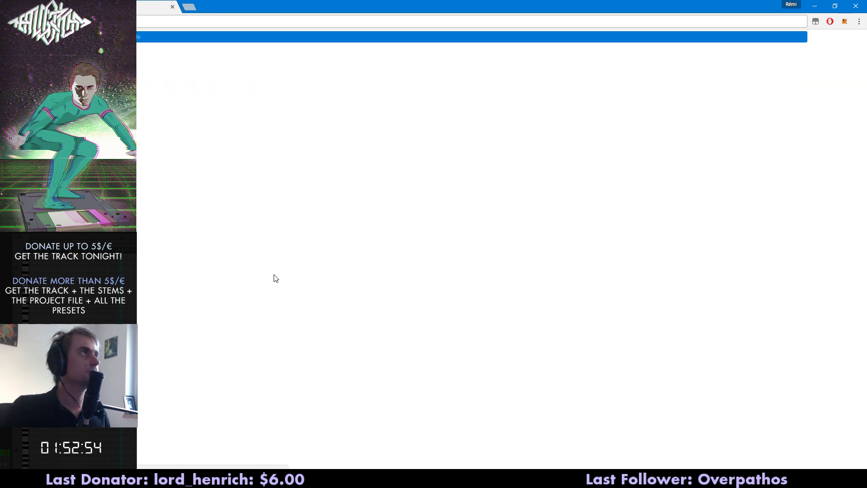
key("Return")
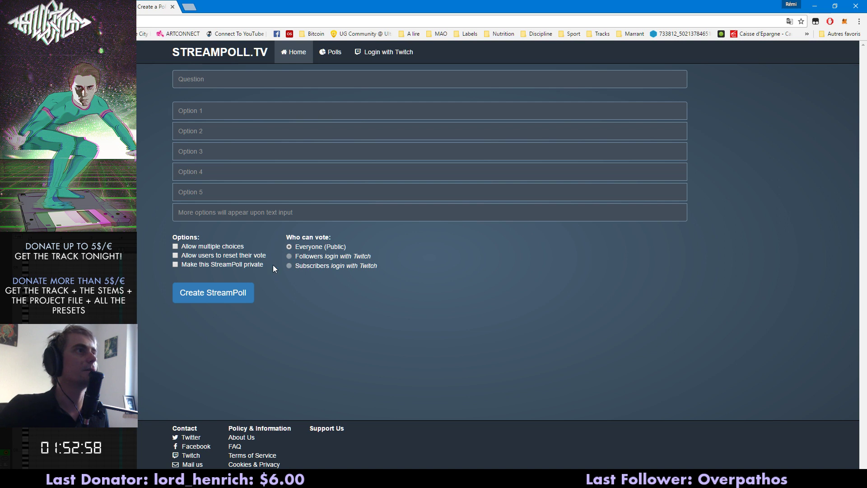
left_click(215, 85)
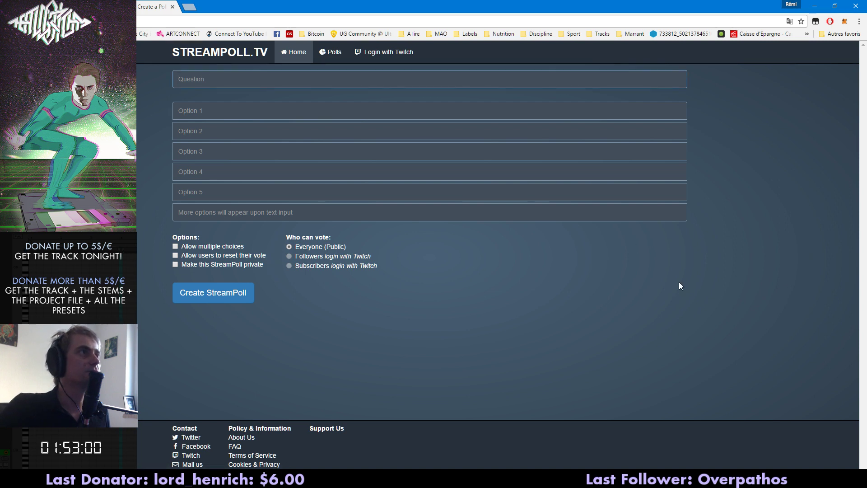
type("W")
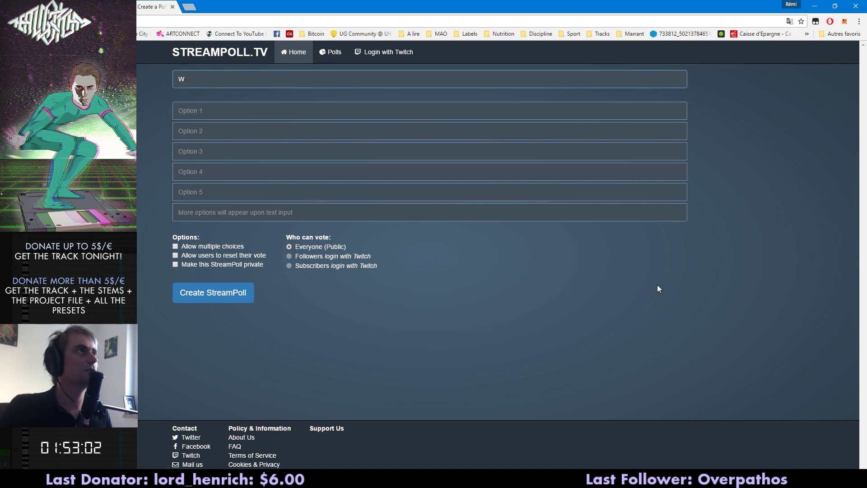
key("BackSpace")
left_click(187, 115)
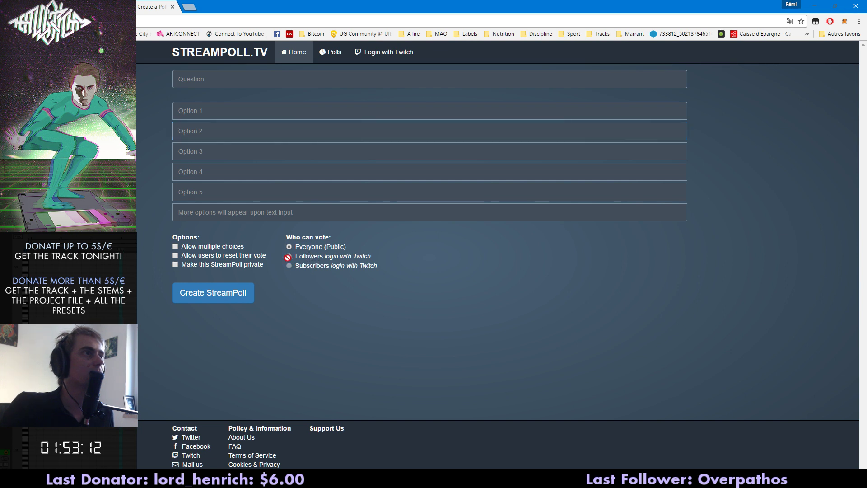
left_click(189, 79)
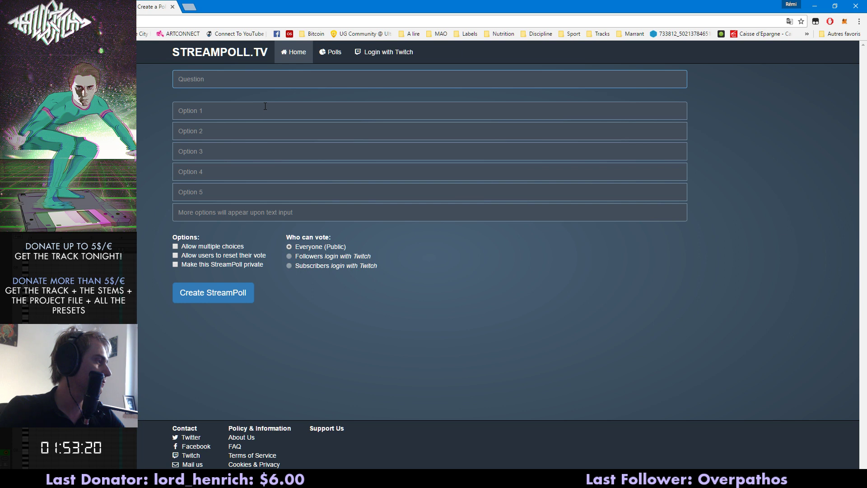
- Open the Straw Poll site in another tab, compare it with the StreamPoll form and close it
key("ctrl+t")
type("strawpoll.me")
key("BackSpace")
key("BackSpace")
key("BackSpace")
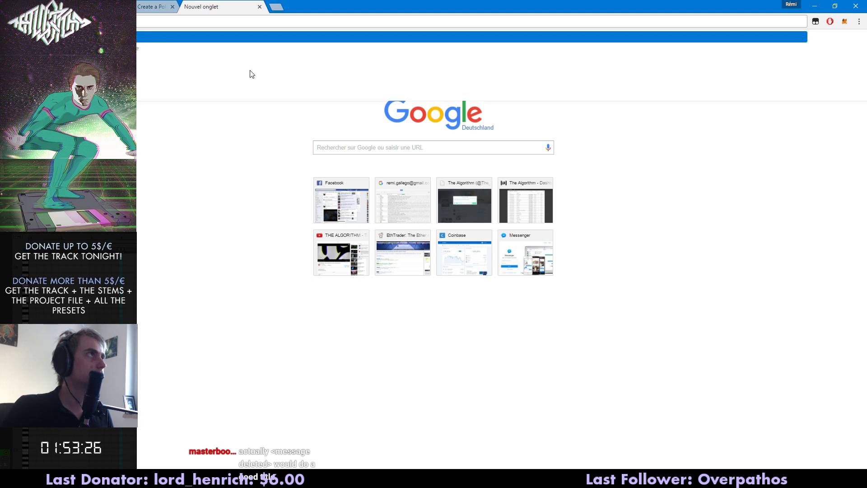
key("Return")
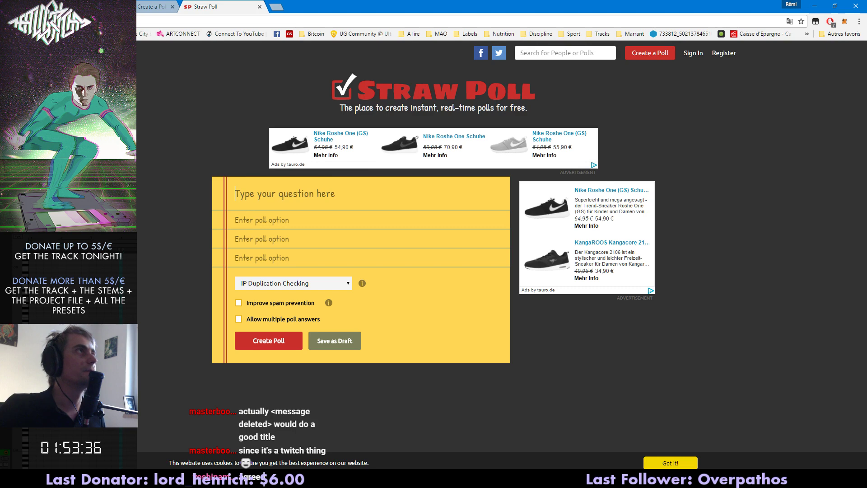
left_click(152, 3)
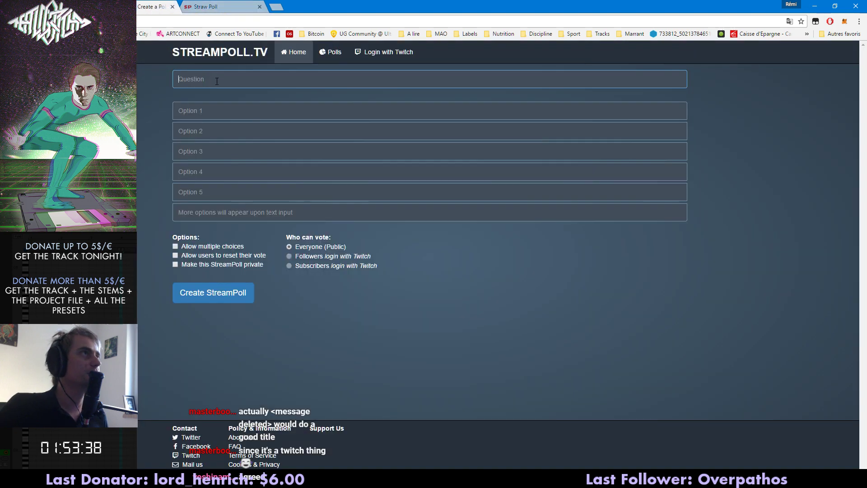
left_click(201, 6)
left_click(164, 5)
left_click(206, 6)
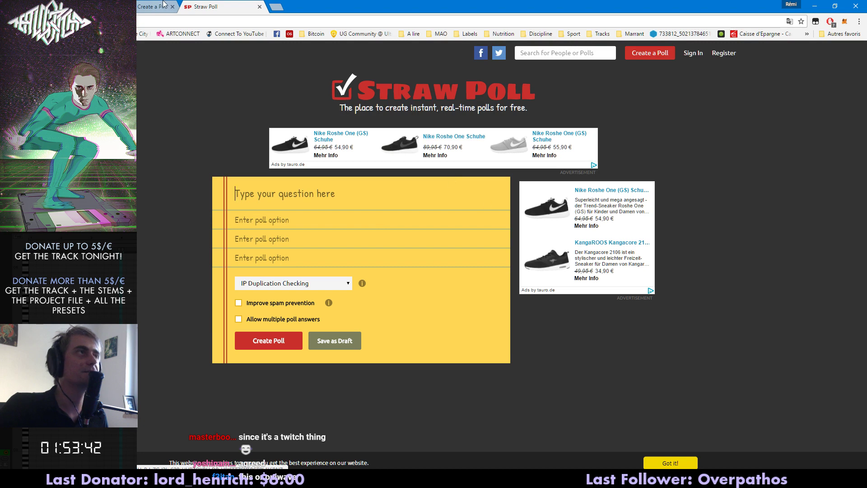
key("ctrl+w")
- Enter the poll question "What's the name of today's track?" and "ouiwave" as the first option
type("W")
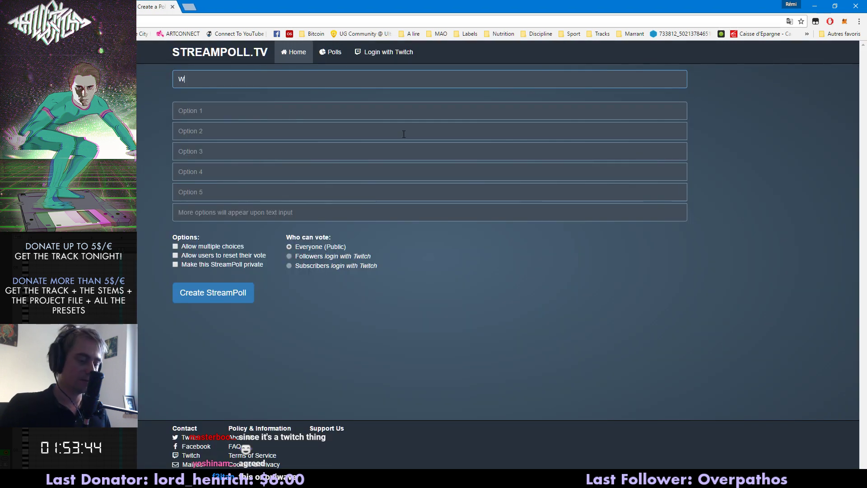
type("hat's the name of today's track?")
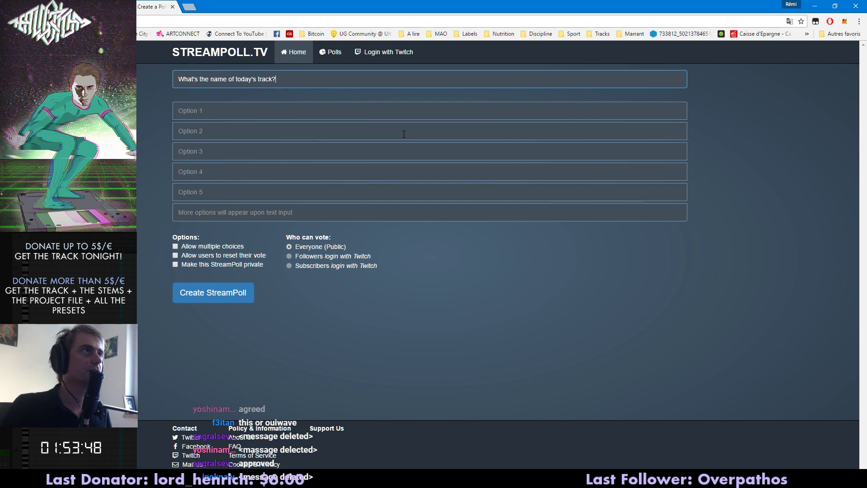
key("Tab")
type("ouiwave")
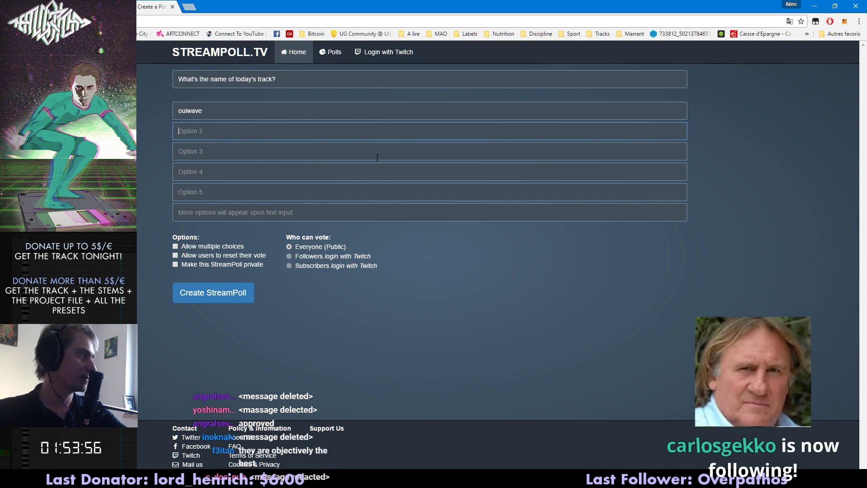
- Enter "<message deleted>" as the second poll option
type("cmessage deleted")
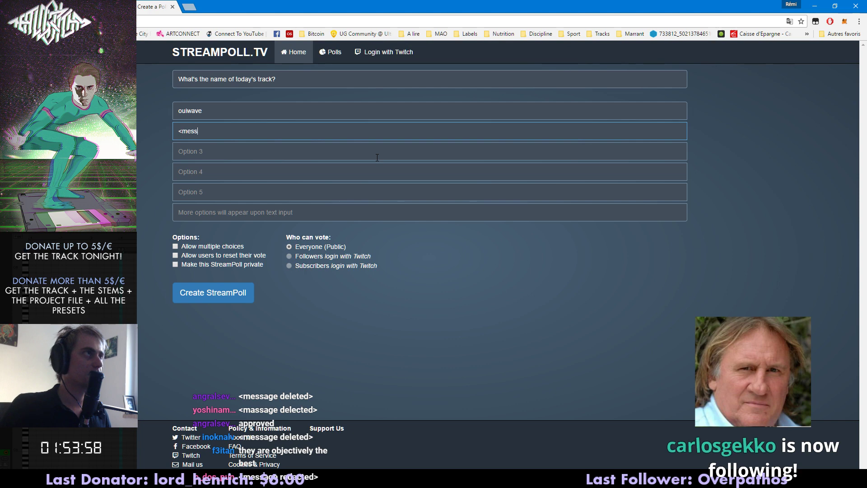
type(">")
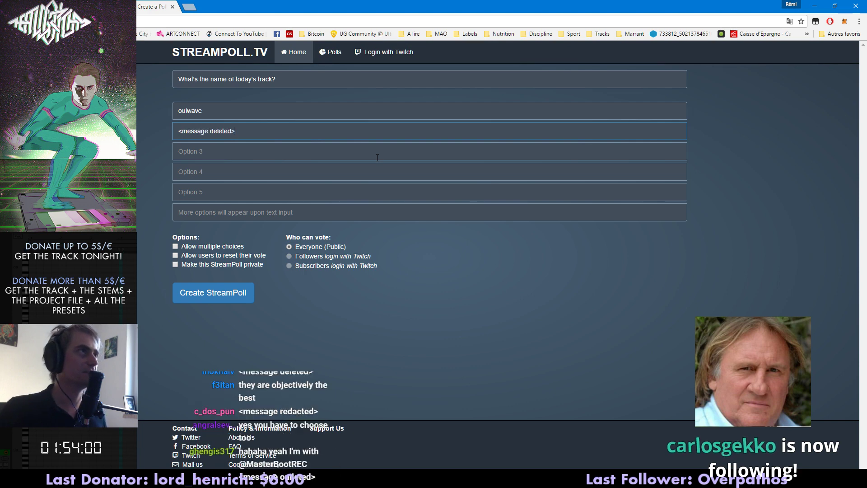
left_click(377, 157)
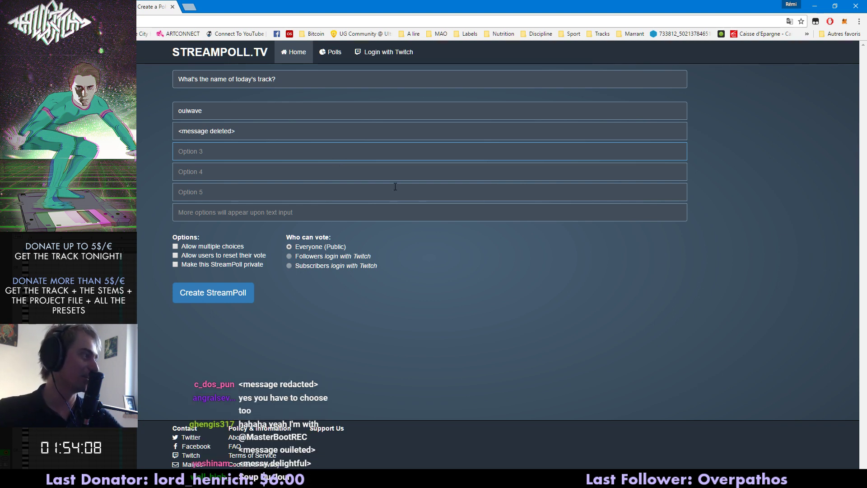
left_click_drag(256, 133, 176, 130)
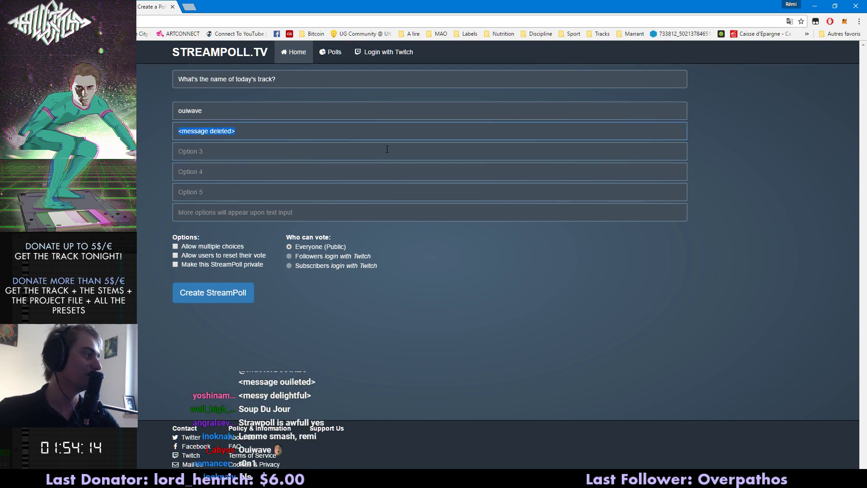
- Enter "Soup Du Jour" as the third poll option
left_click(215, 155)
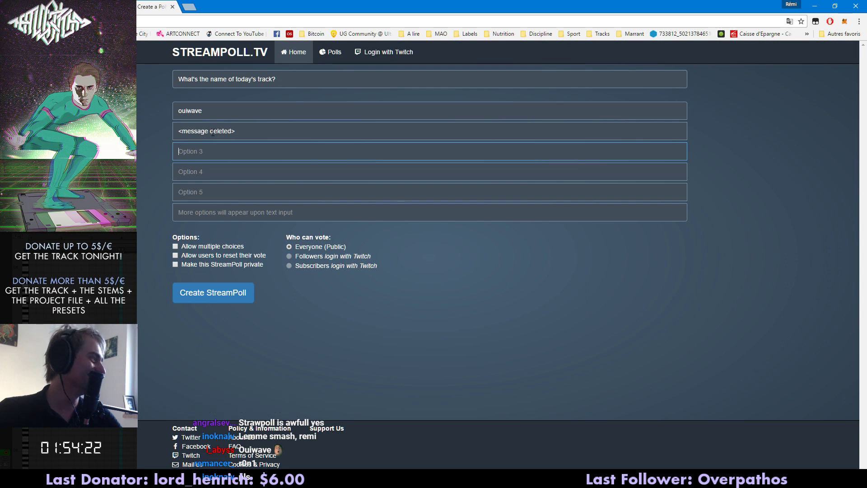
type("sOU")
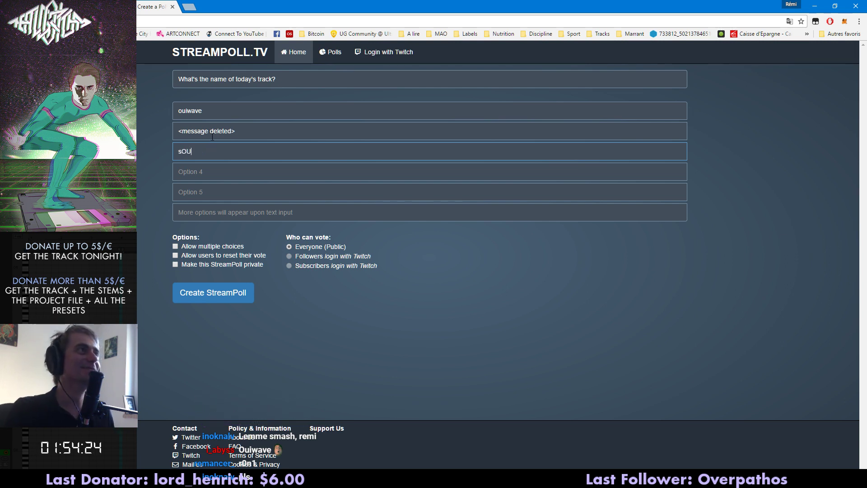
key("BackSpace")
key("BackSpace")
type("Soup d")
key("BackSpace")
type("Du JK")
key("BackSpace")
type("our")
key("Left")
key("Left")
key("Left")
key("Left")
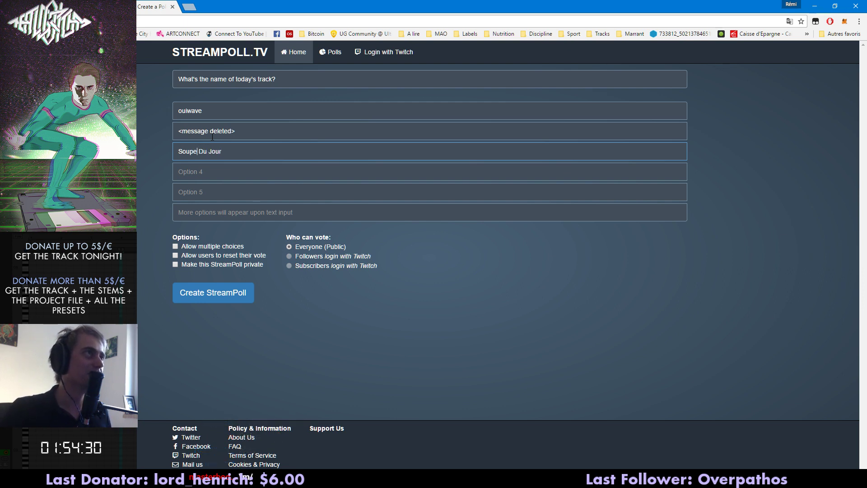
key("BackSpace")
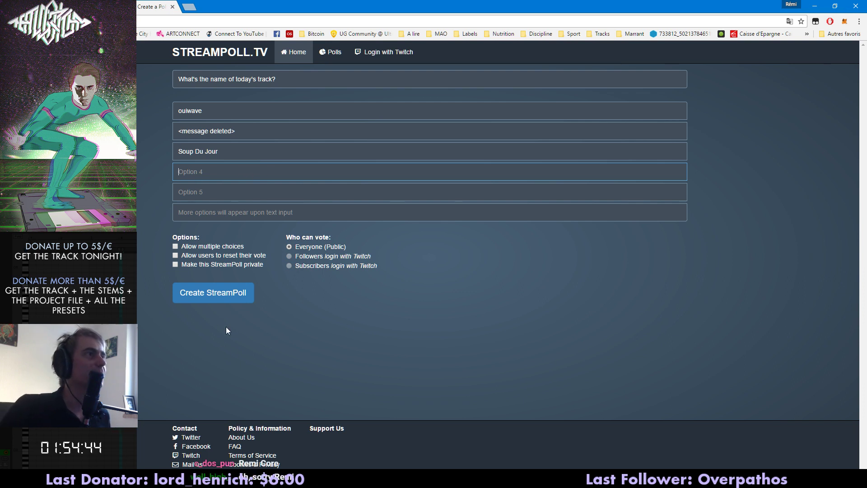
- Create the StreamPoll and copy its link to the clipboard
left_click(238, 300)
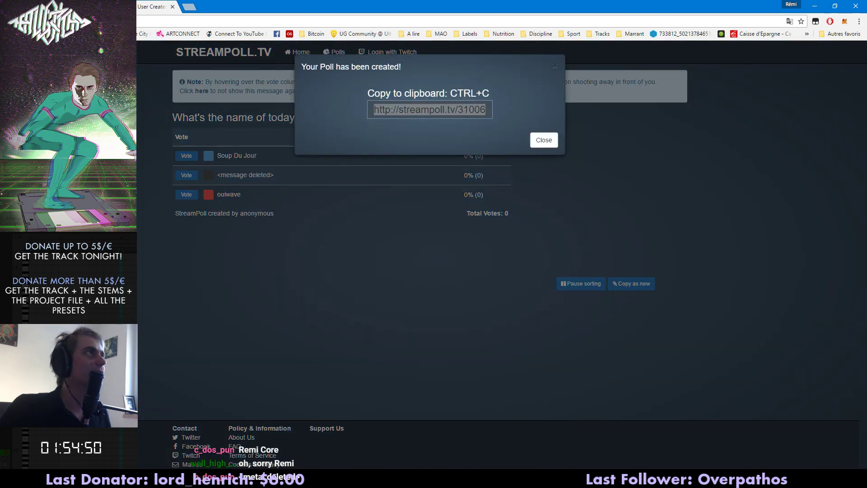
triple_click(433, 110)
key("ctrl+c")
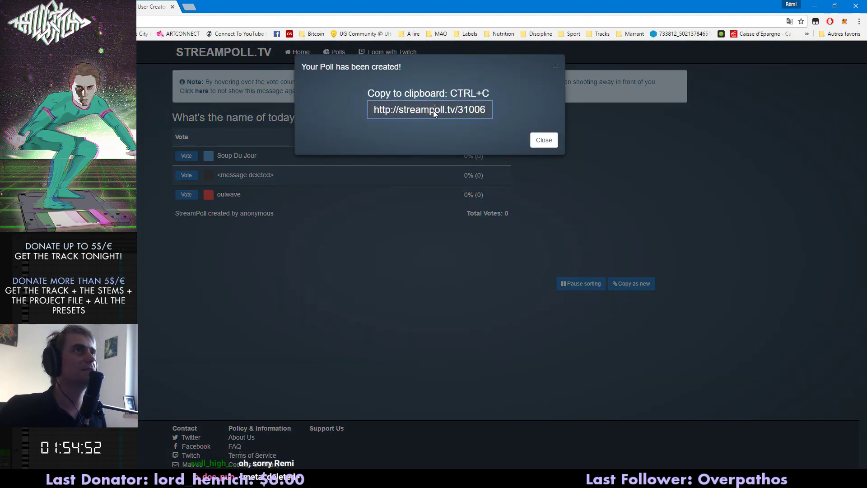
- Open the streamer's own Twitch channel page in a new tab
key("ctrl+t")
type("tw")
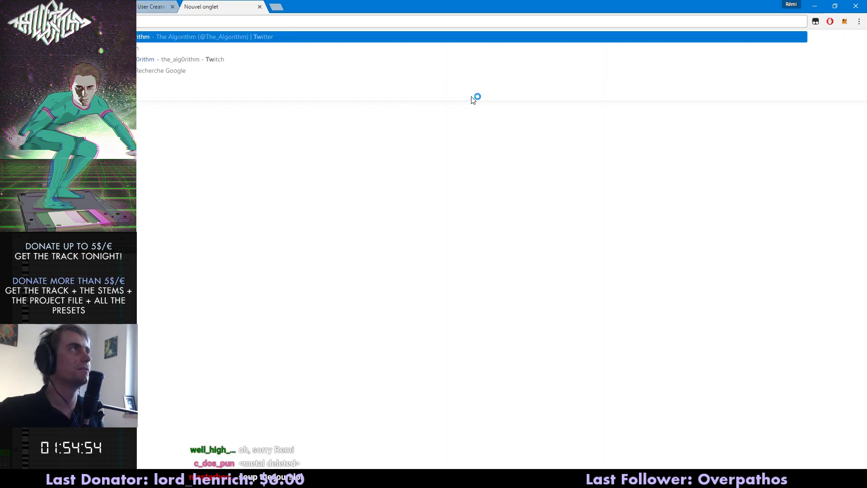
left_click(275, 52)
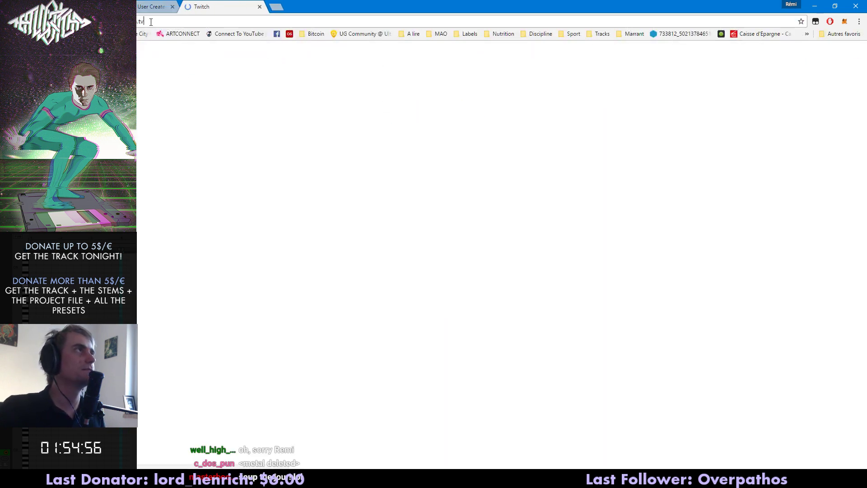
left_click(259, 7)
key("ctrl+t")
type("tw")
left_click(162, 61)
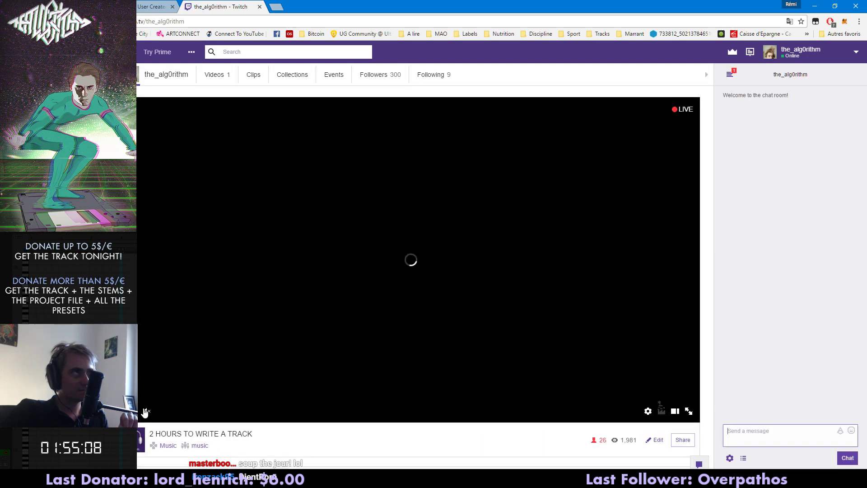
- Send the copied poll link in the Twitch channel's chat and return to the poll page, dismissing its link dialog
scroll(155, 407, "down", 2)
scroll(168, 413, "down", 1)
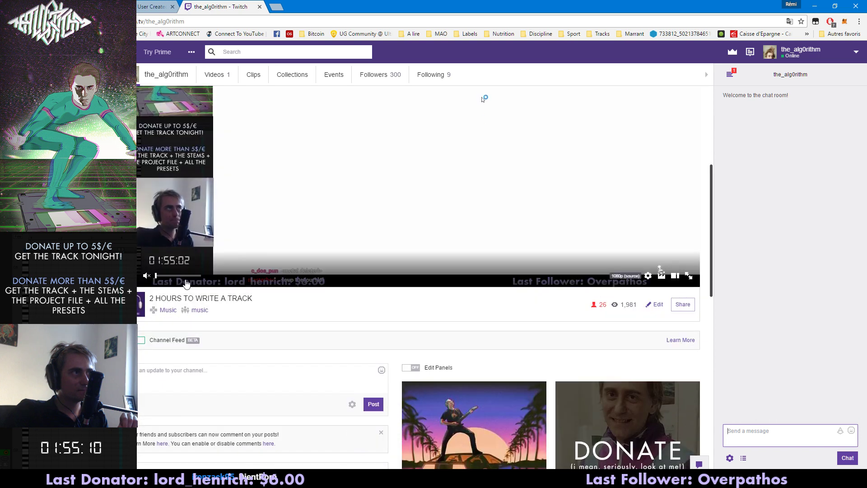
left_click(831, 426)
key("ctrl+v")
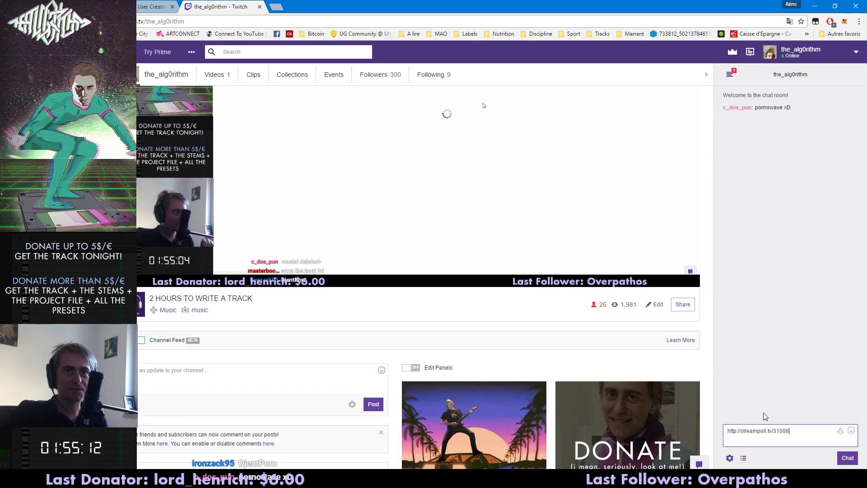
key("Return")
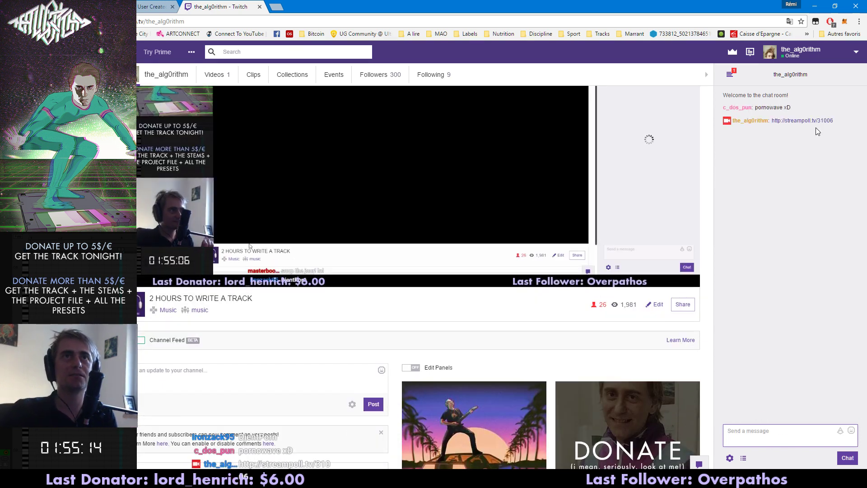
left_click(149, 6)
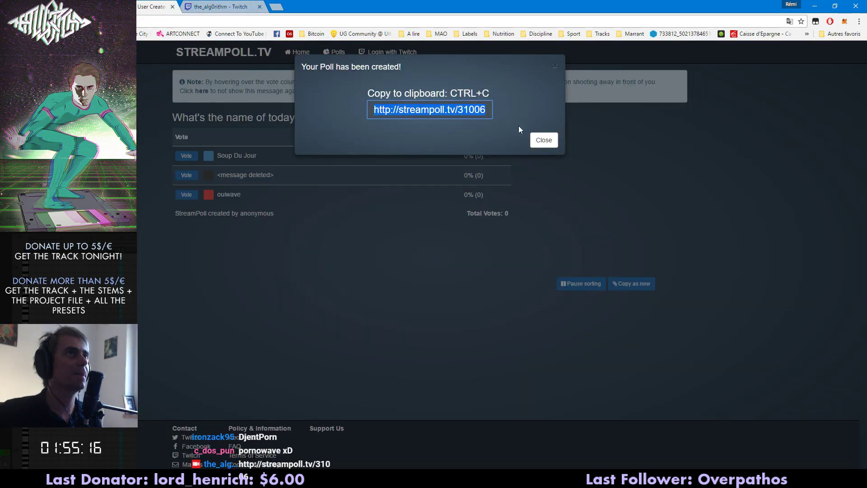
left_click(543, 139)
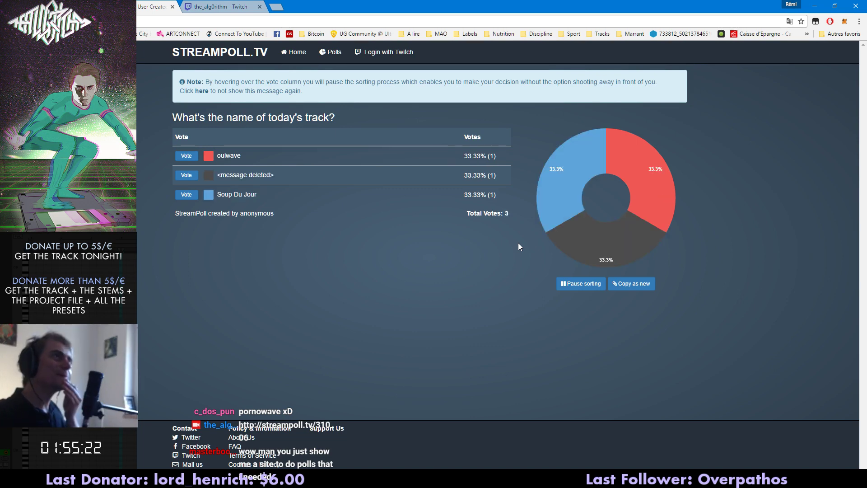
- Switch back to Ableton Live and show the arrangement from its first bar
key("alt+Tab")
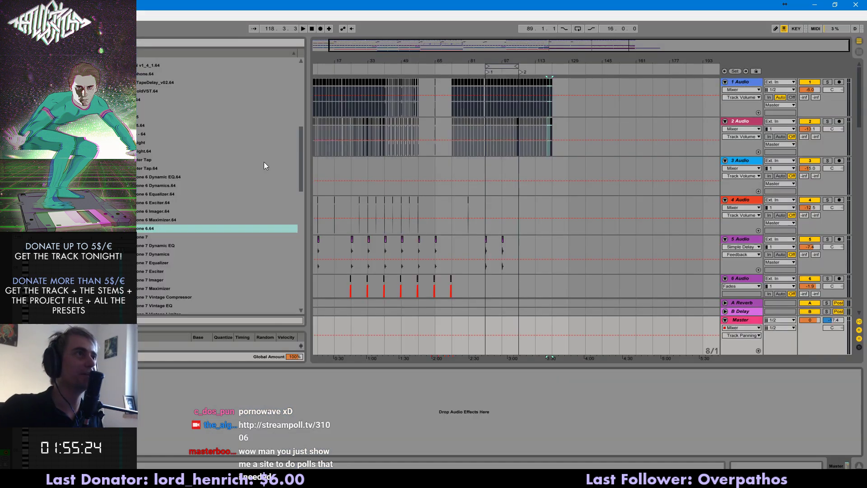
left_click_drag(333, 49, 315, 51)
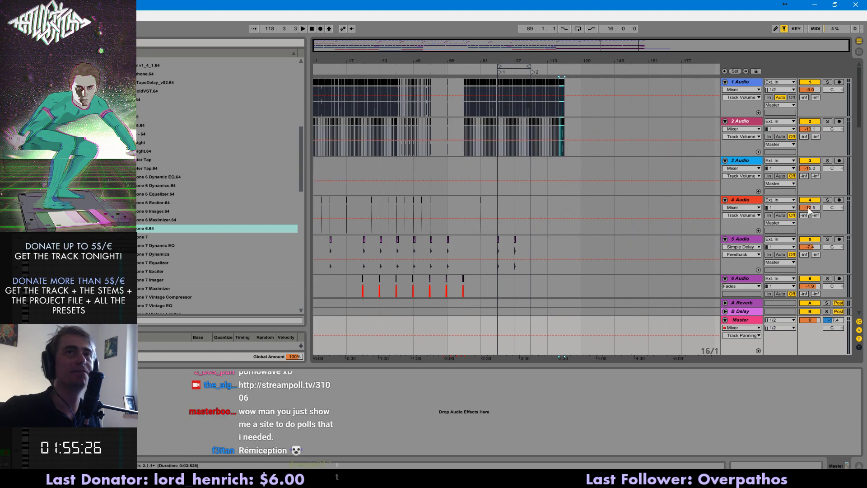
- Select the arrangement from bar 1 to bar 129 across the audio tracks and start playback
left_click_drag(581, 107, 264, 293)
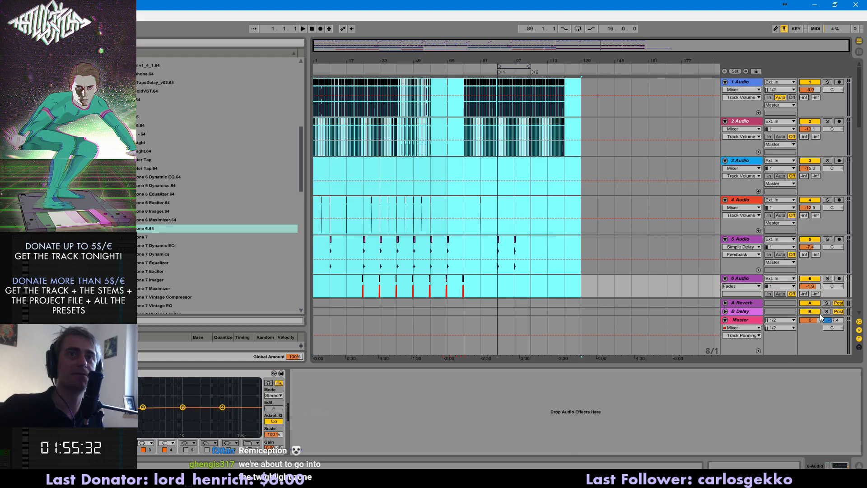
key("space")
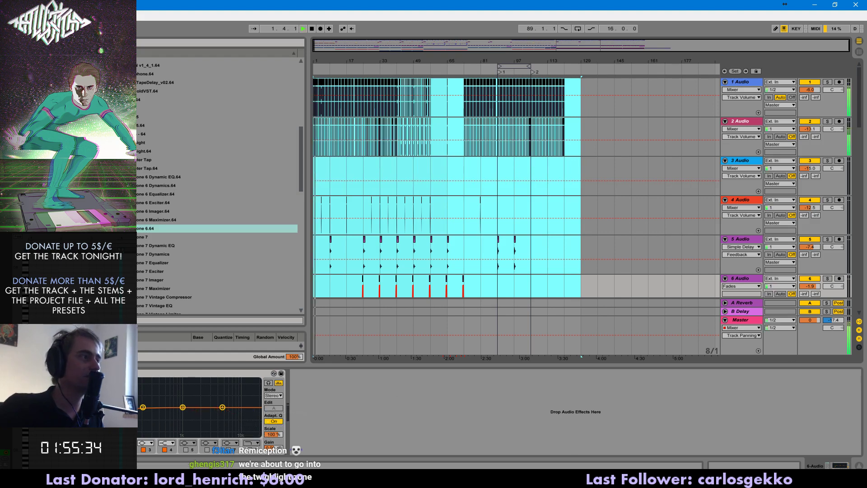
- Switch to the browser, reply "i'm glad!" in the Twitch chat to the viewer who praised the poll site, and return to the poll page
left_click(185, 478)
left_click(190, 448)
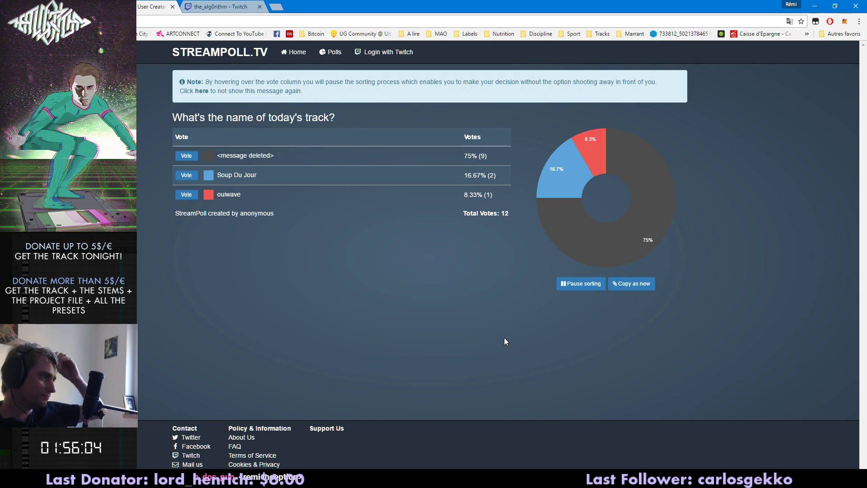
left_click(223, 8)
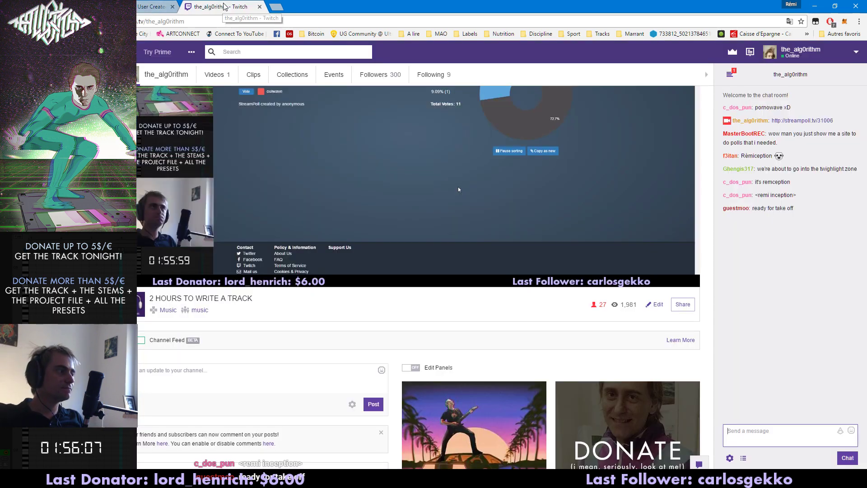
left_click(768, 429)
type("@master")
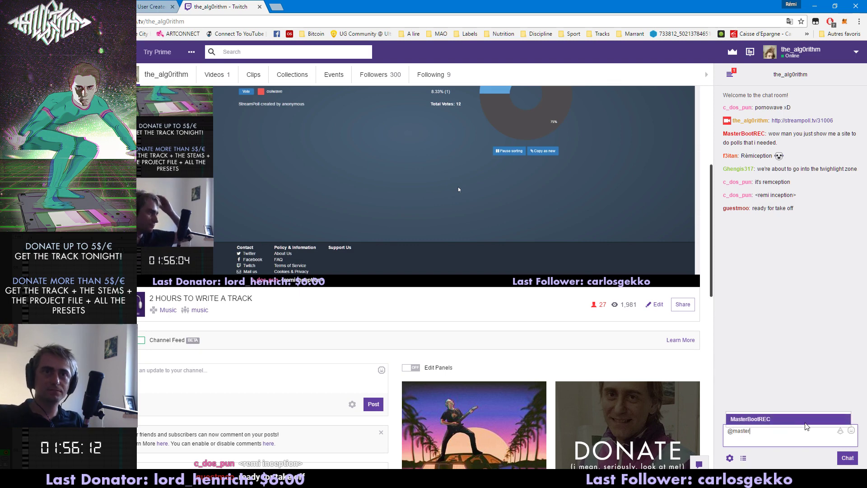
left_click(804, 419)
type("i'm glad!")
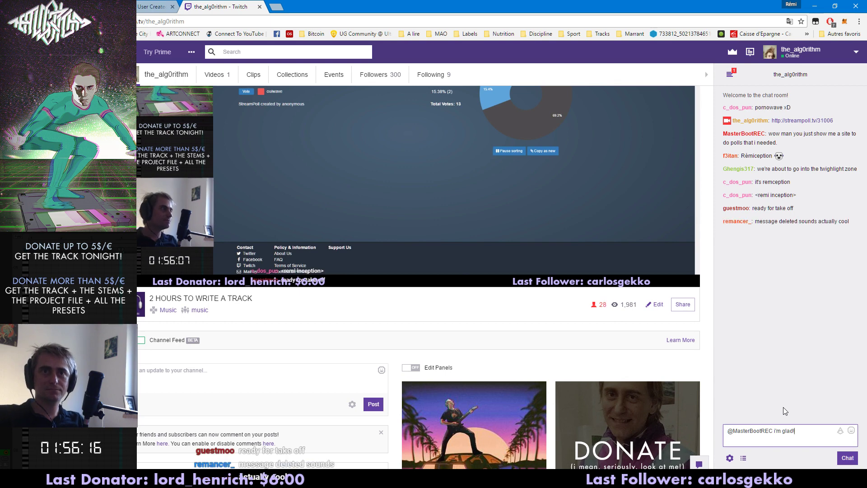
key("Return")
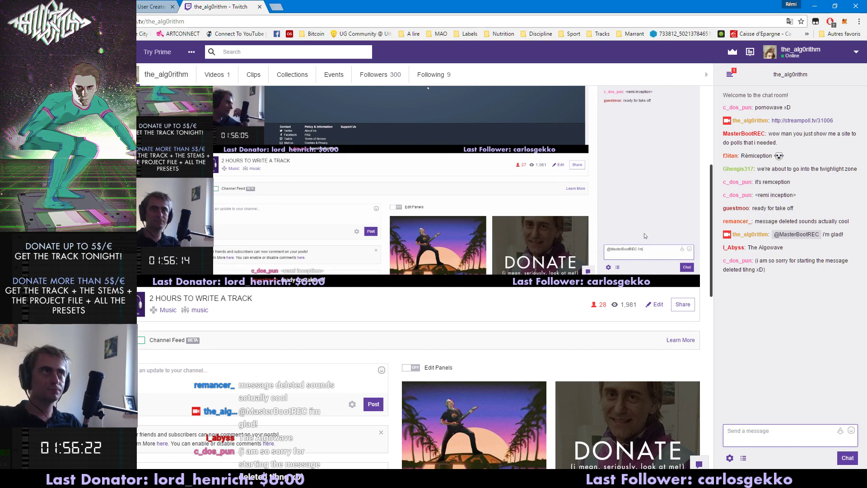
scroll(367, 250, "up", 1)
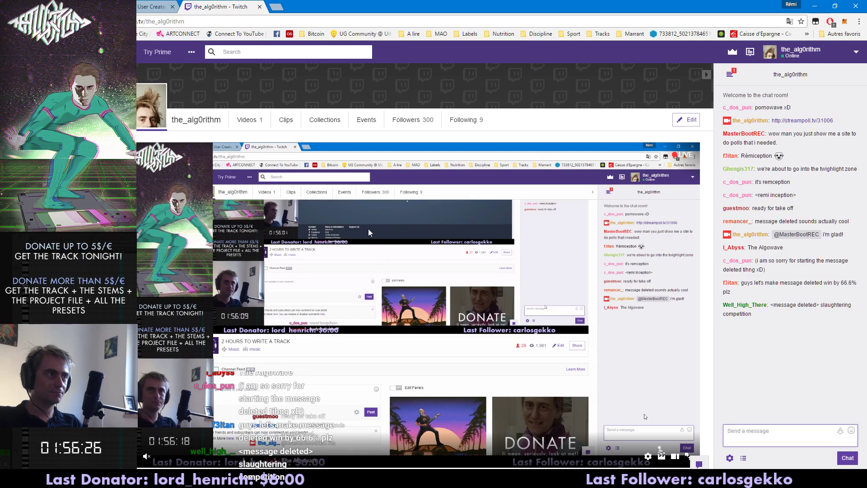
left_click(159, 7)
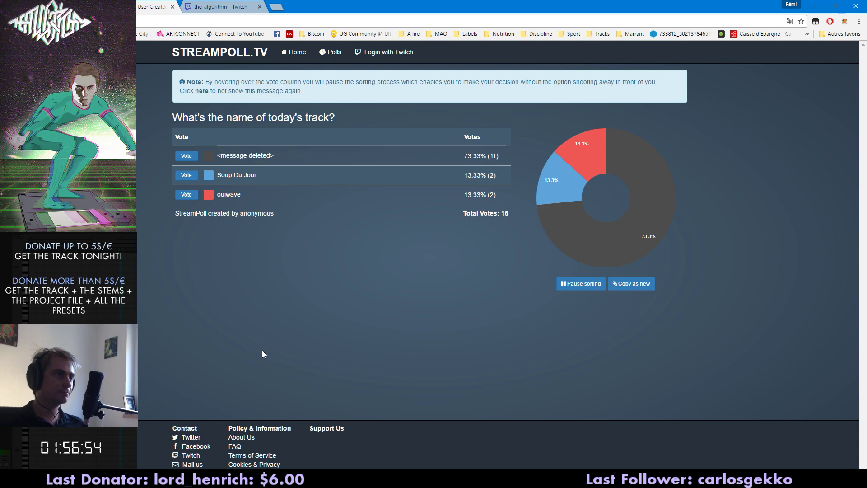
- Switch back to Ableton Live, load Ozone 7 on the Master track and dismiss its preset manager
key("alt+Tab")
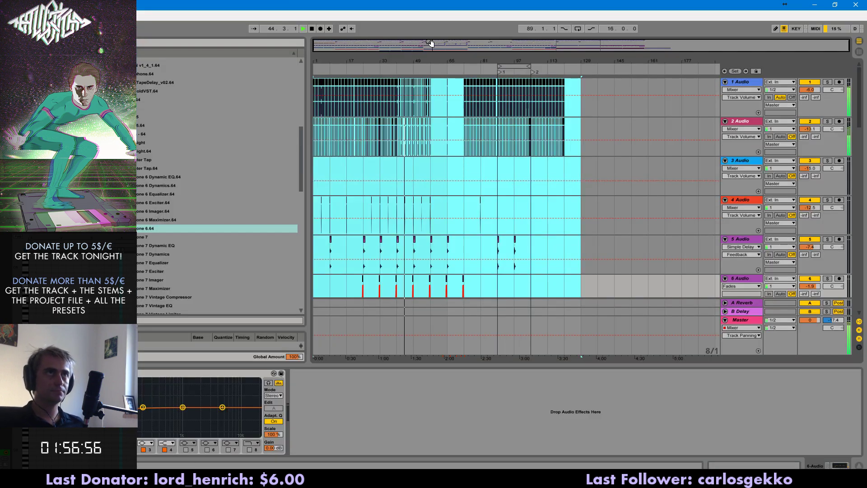
left_click(749, 322)
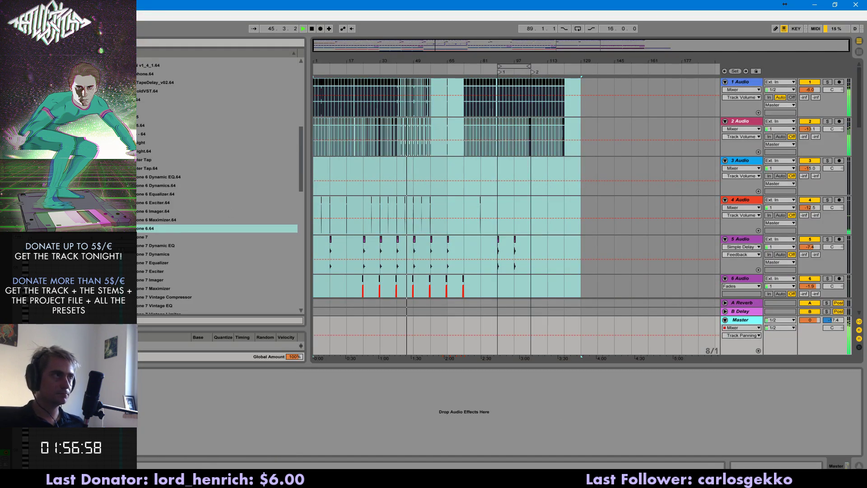
left_click(141, 237)
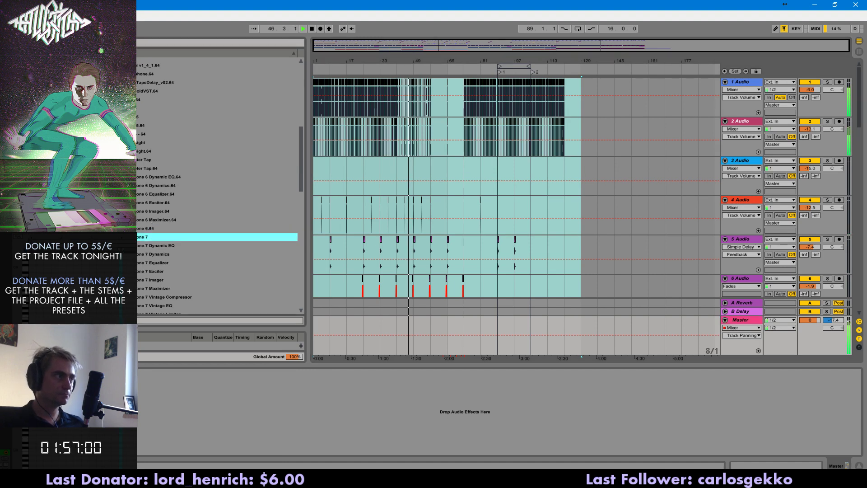
double_click(160, 237)
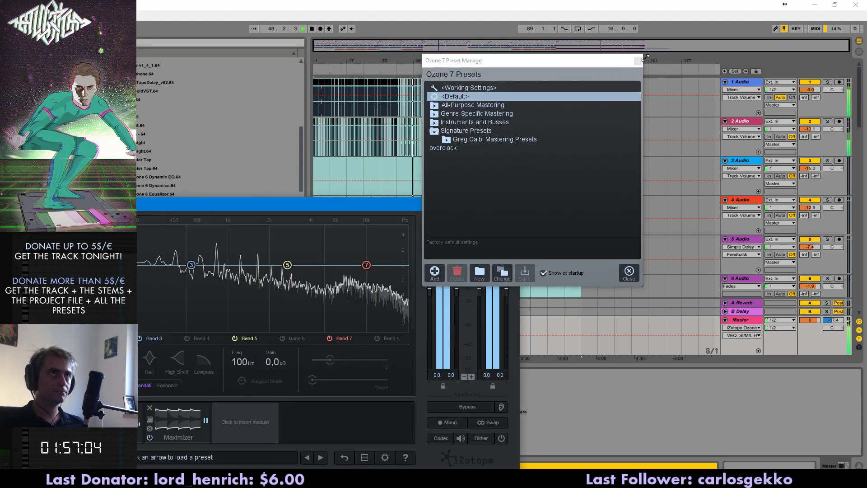
left_click(639, 62)
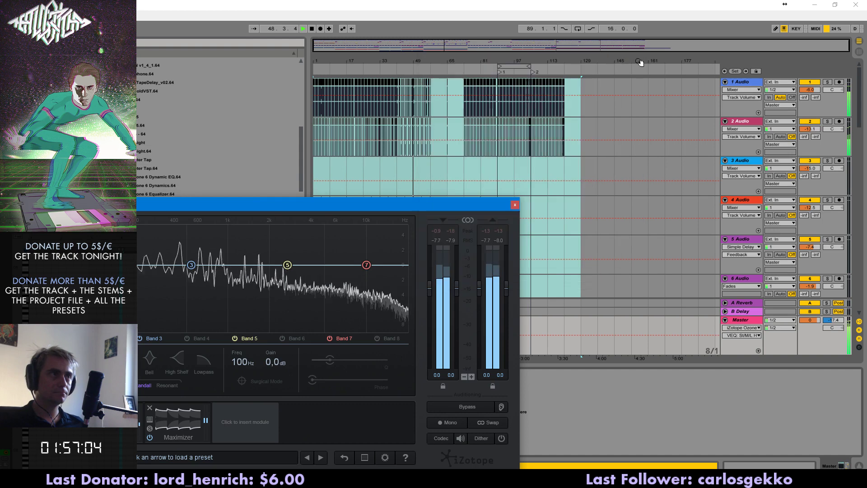
- Enable band 2 of Ozone's equalizer as a high-pass filter at 20 Hz
left_click(177, 421)
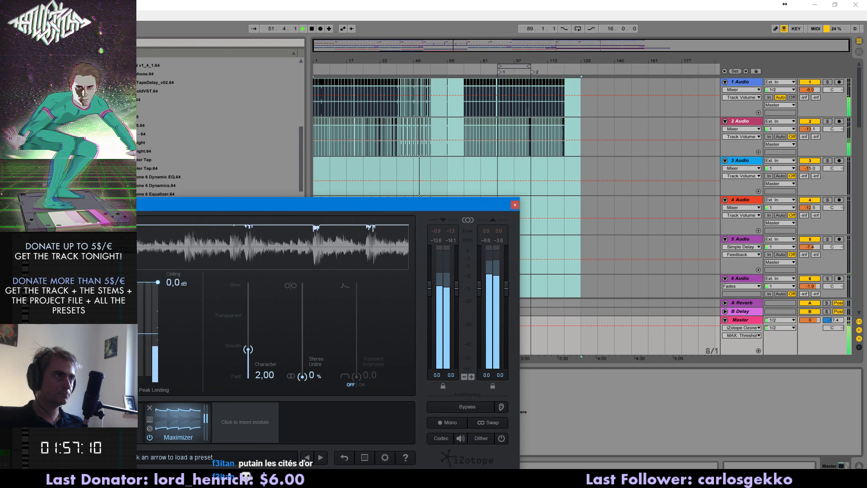
left_click(111, 421)
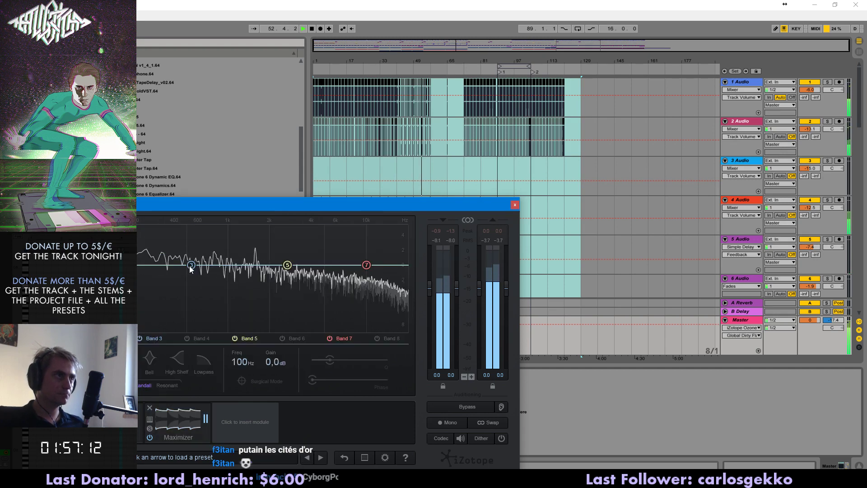
left_click(191, 265)
left_click_drag(89, 265, 110, 262)
left_click(106, 339)
left_click(92, 338)
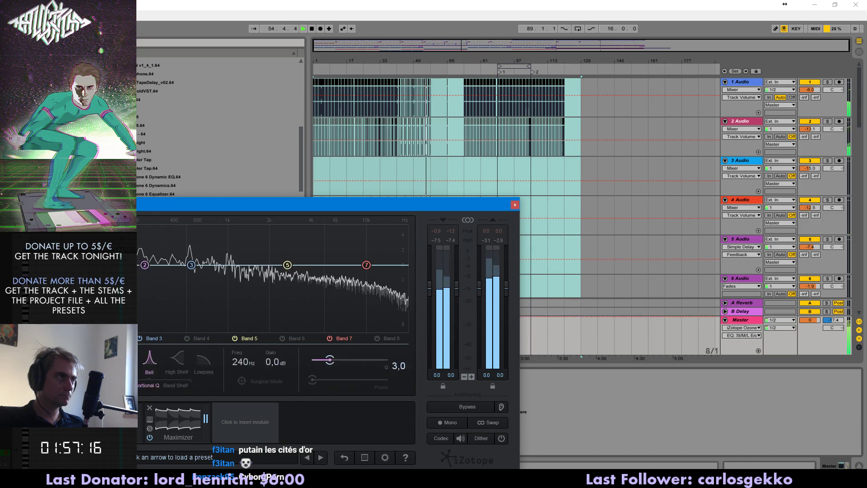
left_click(96, 362)
left_click_drag(145, 265, 2, 266)
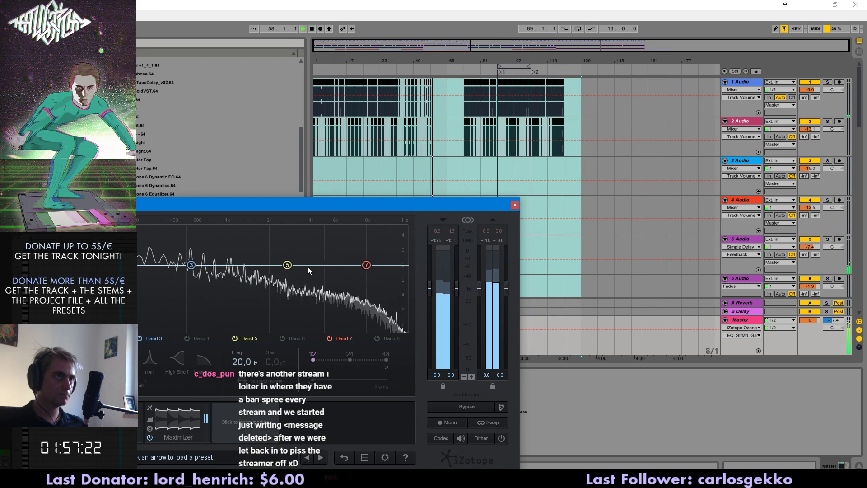
- Set the equalizer's band 7 high shelf to 5.25 kHz with 0.4 dB gain, and close Ozone from its Maximizer view
left_click_drag(367, 265, 328, 262)
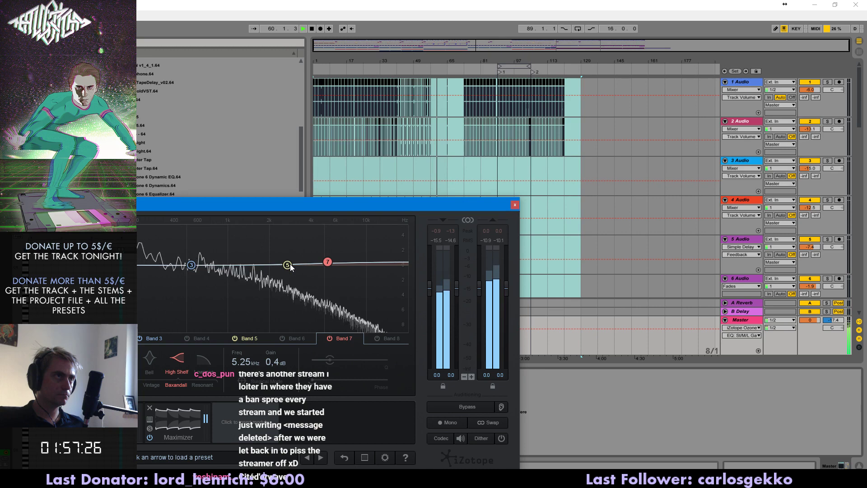
left_click(185, 433)
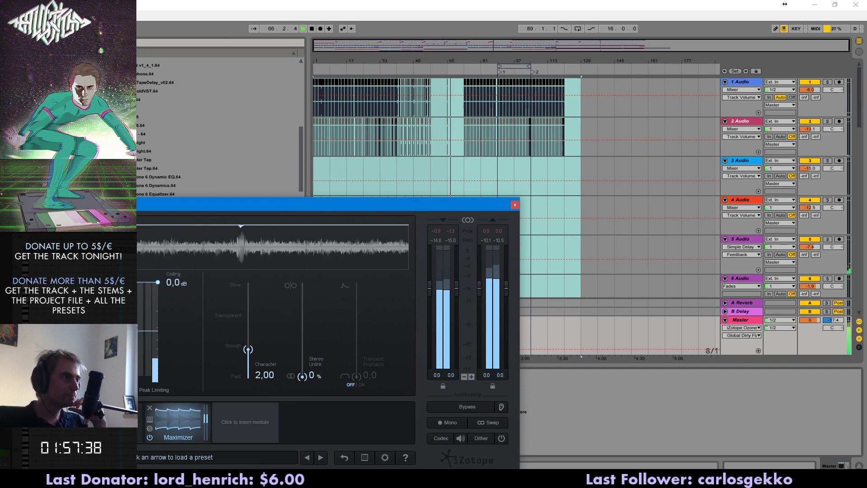
left_click(515, 206)
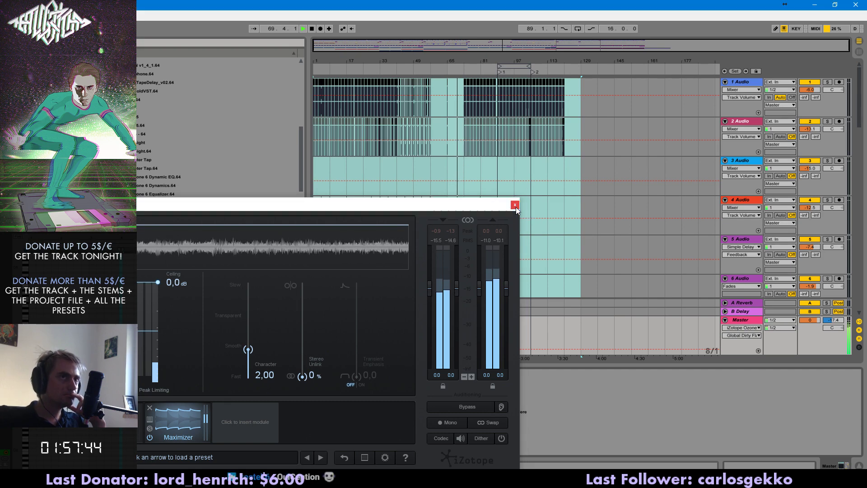
- Show the Master track's song tempo automation and rename the first audio track Kick
left_click(34, 29)
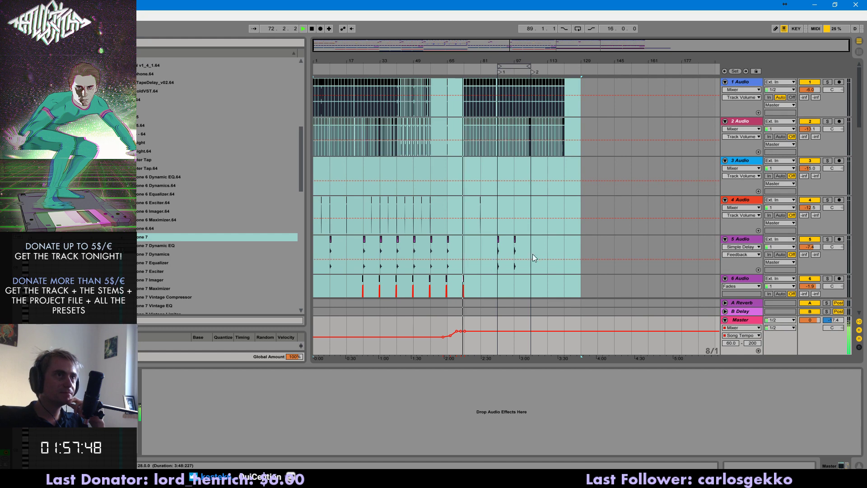
left_click_drag(541, 46, 541, 135)
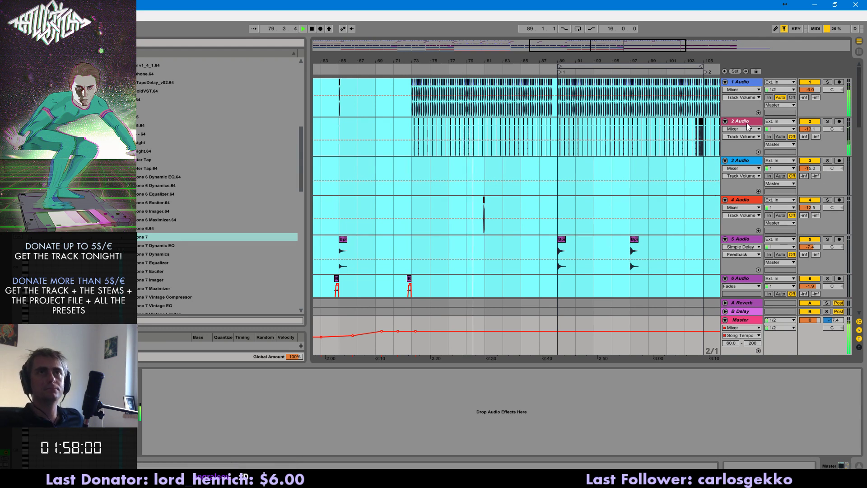
left_click(808, 184)
left_click_drag(554, 44, 554, 14)
left_click(755, 83)
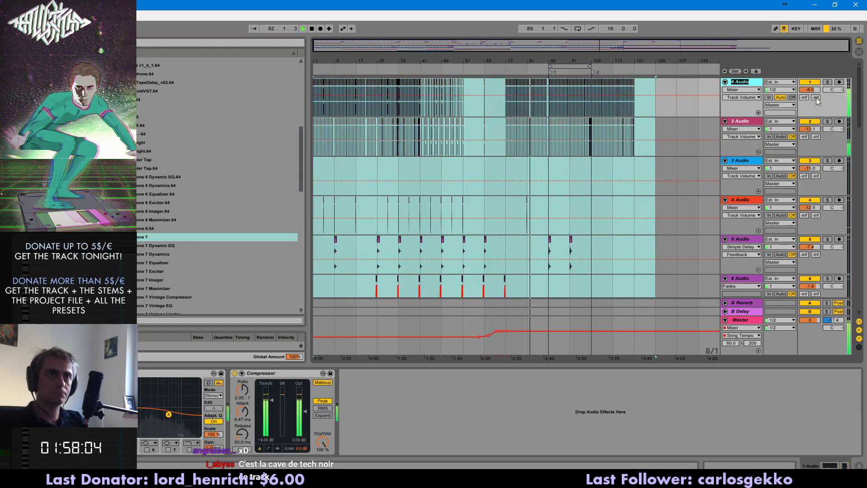
key("Tab")
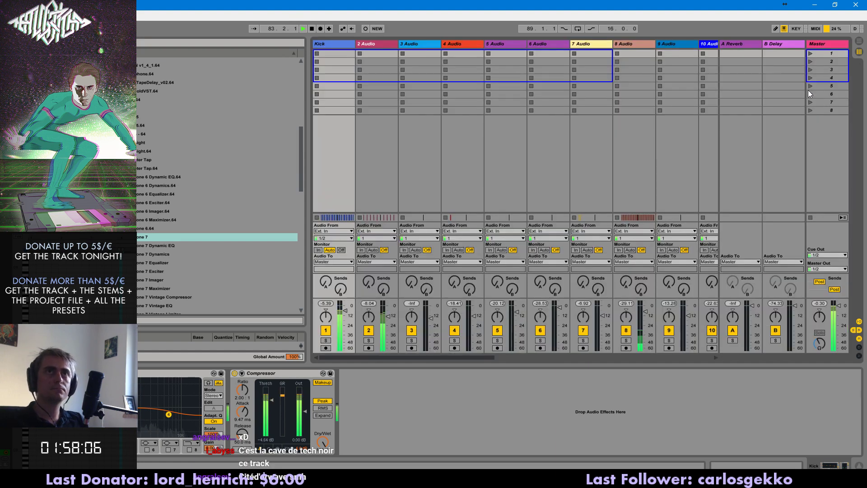
key("Tab")
- Rename the second audio track Snare and delete the empty third track
left_click(745, 121)
type("Snare")
key("Return")
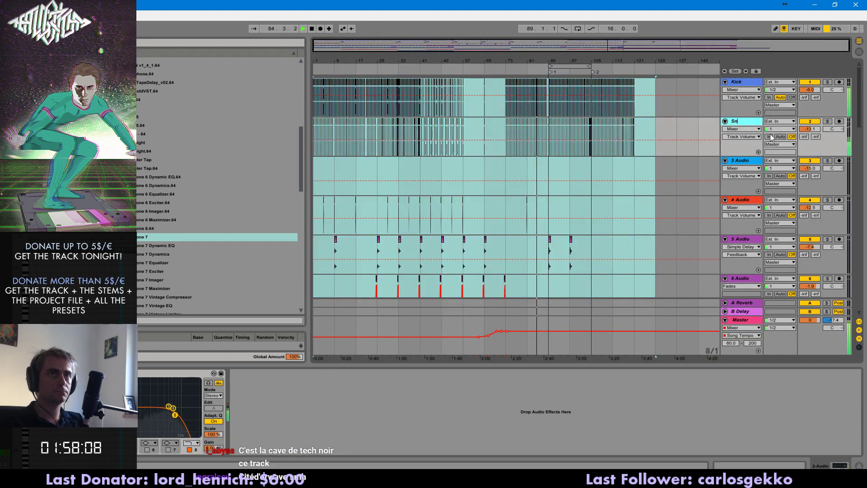
left_click(749, 160)
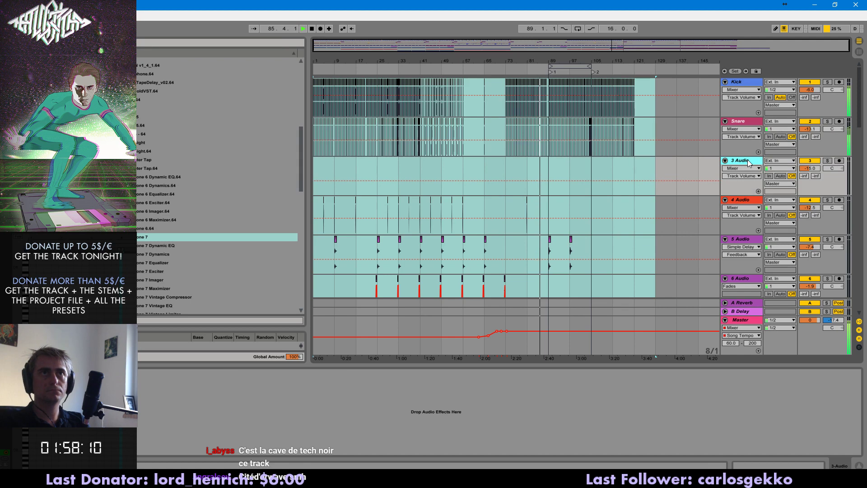
key("Delete")
- Rename the third audio track Open Hat and the fourth one Crash
mouse_move(483, 43)
left_mouse_down()
mouse_move(484, 163)
mouse_move(484, 43)
left_mouse_up()
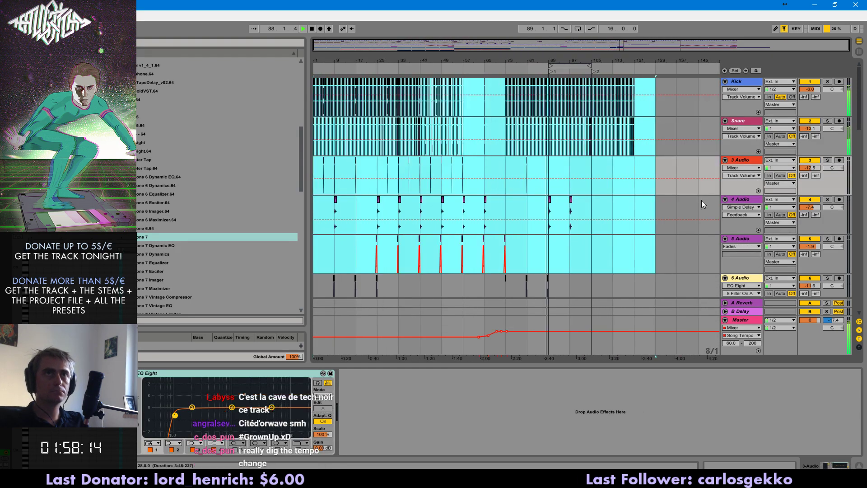
left_click(749, 161)
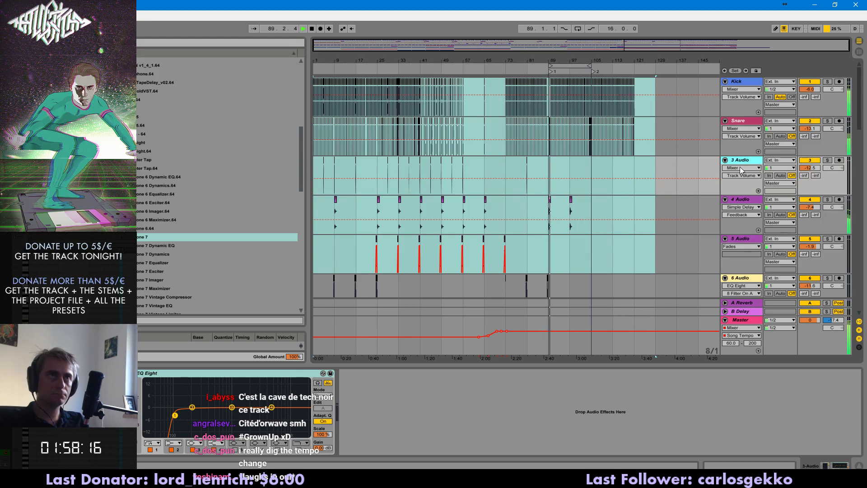
key("ctrl+r")
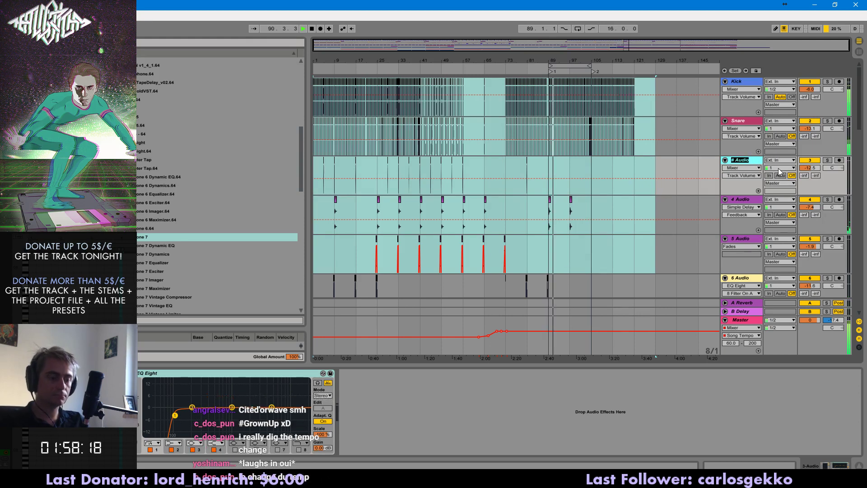
type("Open Hat")
key("Return")
left_click(743, 200)
type("Crash")
key("Return")
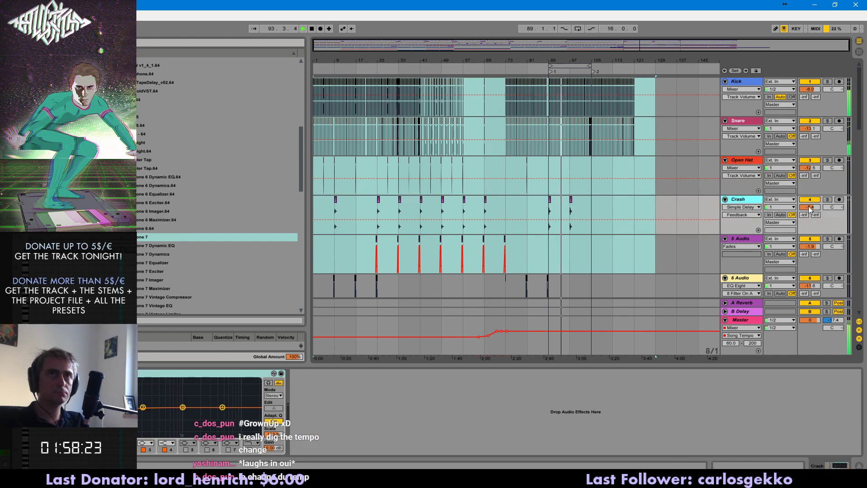
- Rename the fifth audio track Rev Crash
left_click(746, 237)
mouse_move(598, 52)
left_mouse_down()
mouse_move(599, 129)
mouse_move(598, 53)
left_mouse_up()
left_click(746, 240)
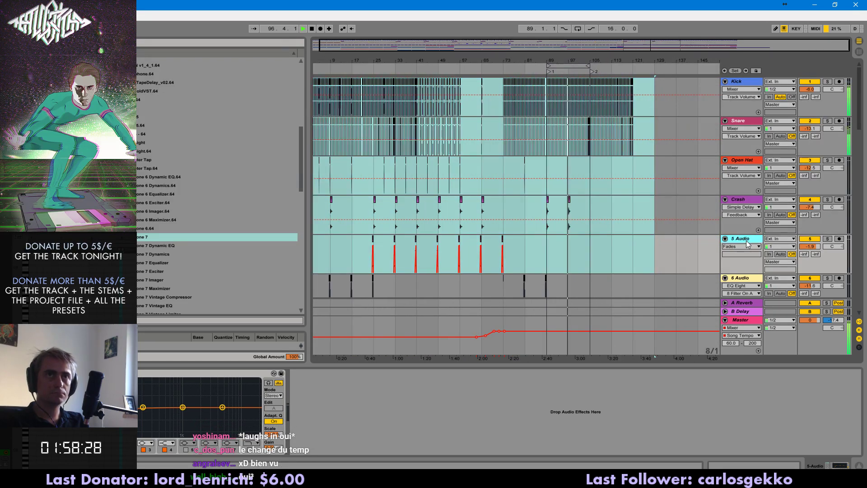
key("ctrl+r")
type("Rev")
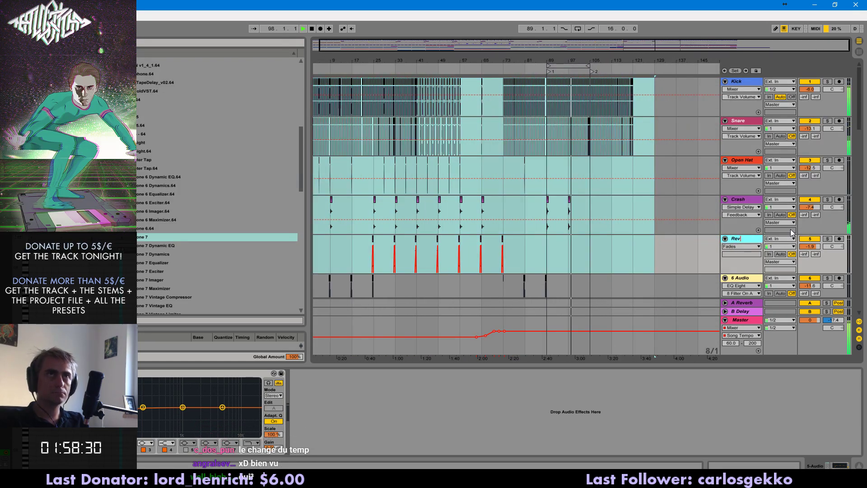
type(" Crash")
key("Return")
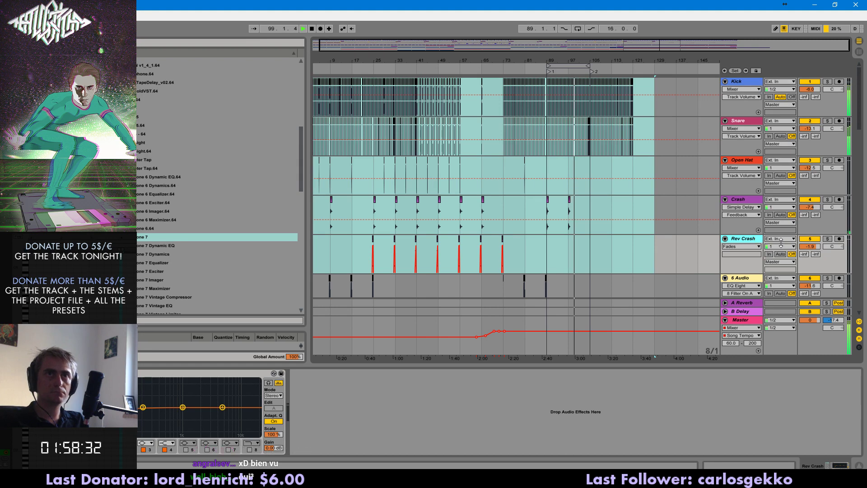
- Rename the sixth audio track Toms
scroll(719, 232, "down", 3)
left_click(741, 232)
mouse_move(628, 48)
left_mouse_down()
mouse_move(629, 158)
mouse_move(629, 45)
left_mouse_up()
double_click(759, 232)
type("Toms")
key("Return")
scroll(776, 224, "down", 4)
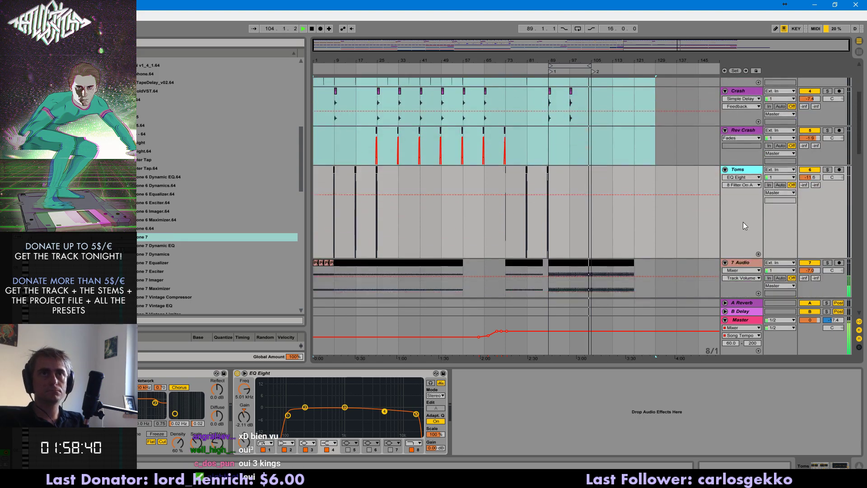
- Rename the seventh audio track, directly below Toms, Hats 1
double_click(750, 208)
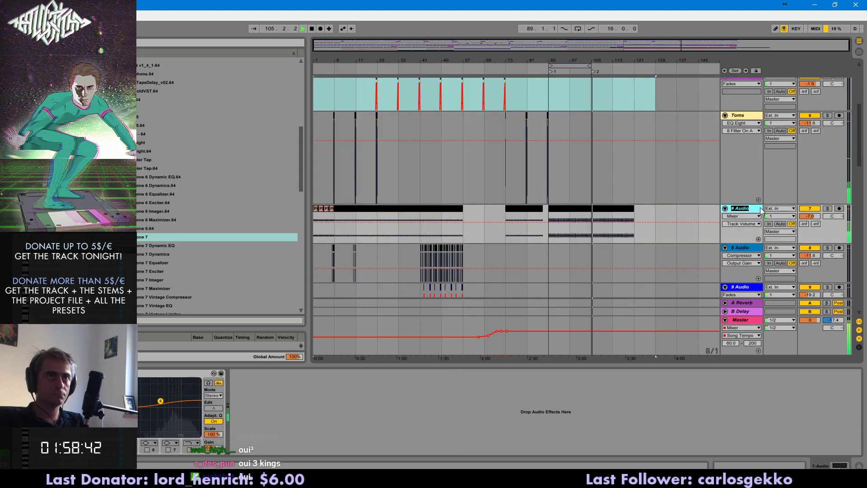
type("Hat")
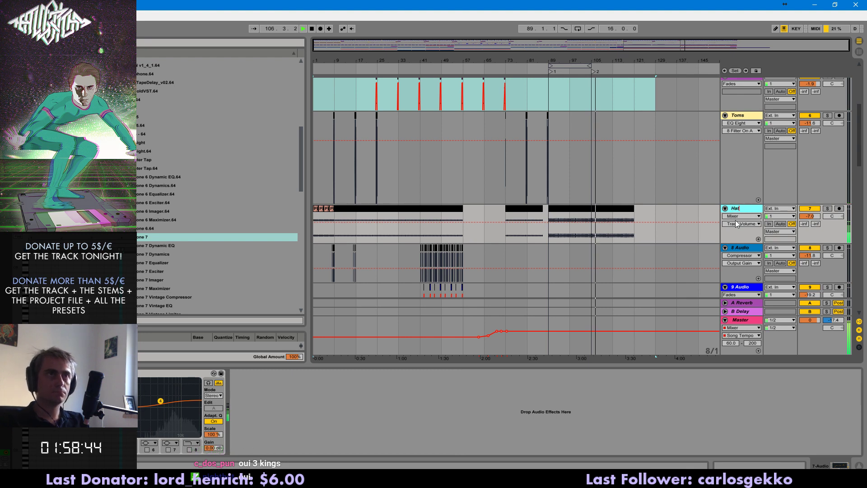
type("s 1")
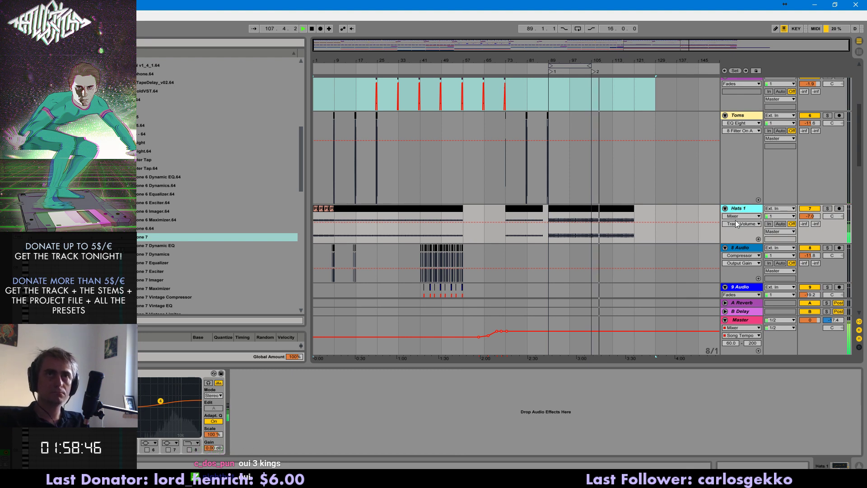
key("Return")
- Rename the eighth audio track, directly below Hats 1, Glitches
scroll(725, 213, "down", 2)
double_click(753, 202)
type("Glitch")
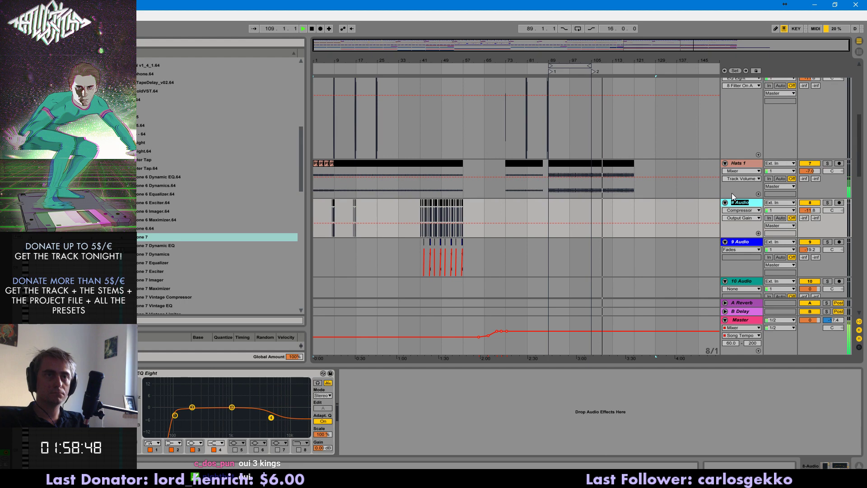
type("es")
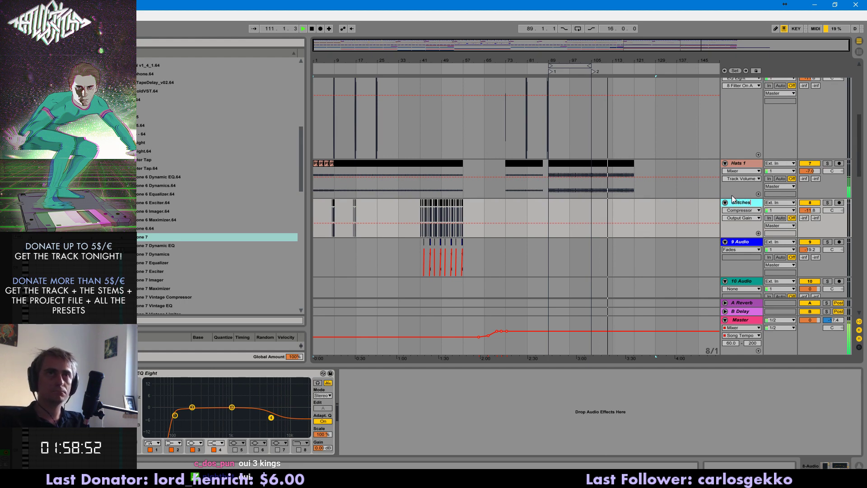
key("Return")
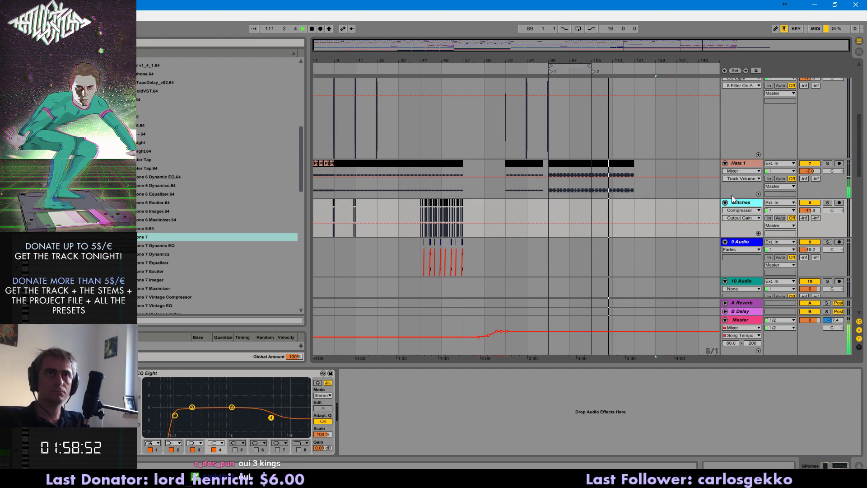
- Rename the ninth audio track Rev Crash and delete the empty tenth audio track
double_click(745, 242)
type("R")
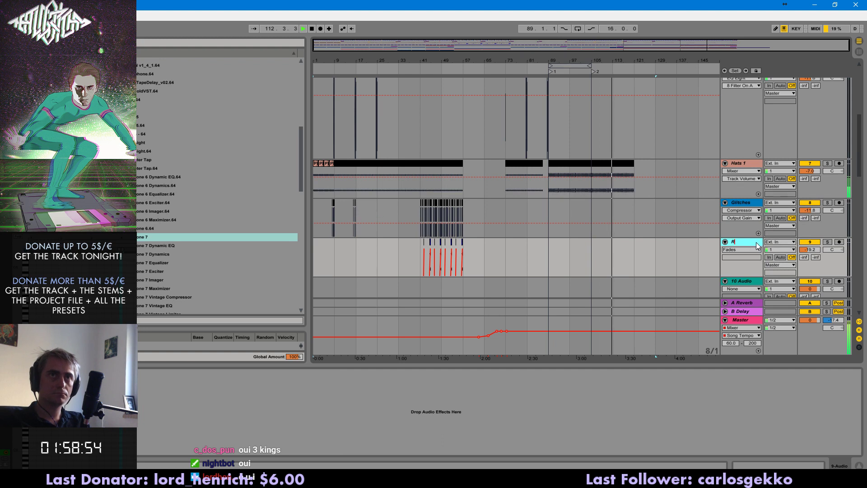
type("evNCrash")
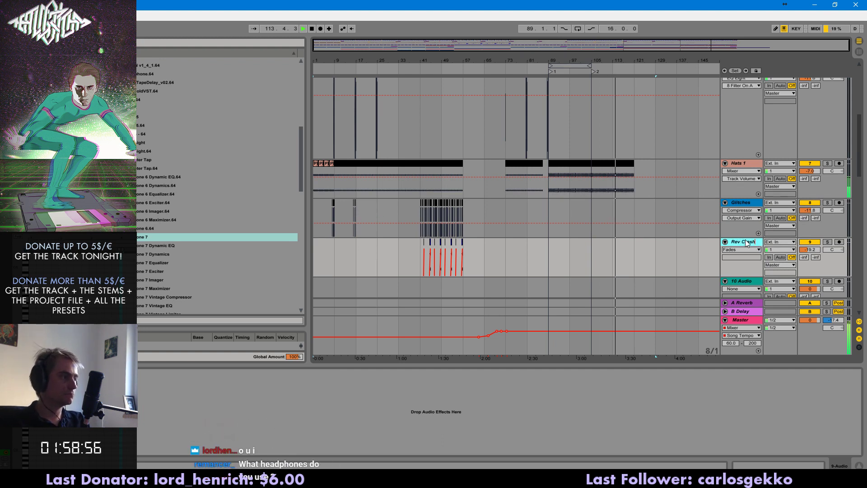
key("Return")
scroll(751, 236, "down", 3)
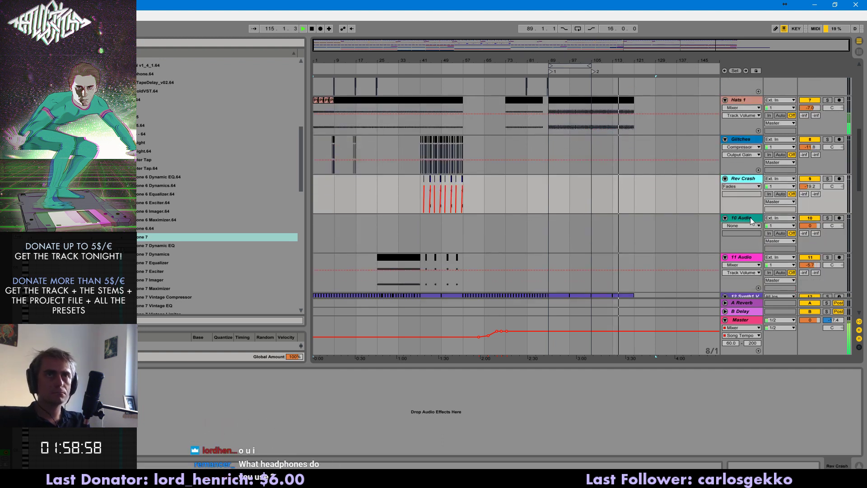
left_click(751, 221)
key("Delete")
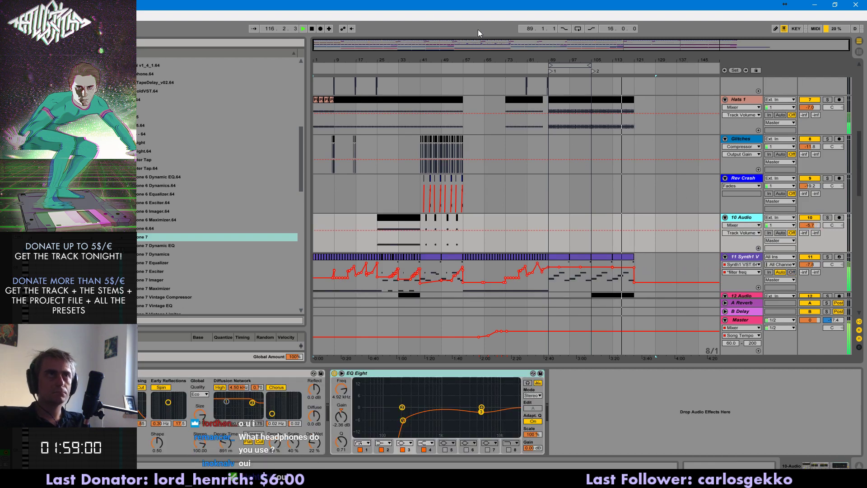
- Rename the tenth audio track, directly below the Rev Crash track, Hats 2
mouse_move(443, 48)
left_mouse_down()
mouse_move(445, 121)
mouse_move(445, 47)
left_mouse_up()
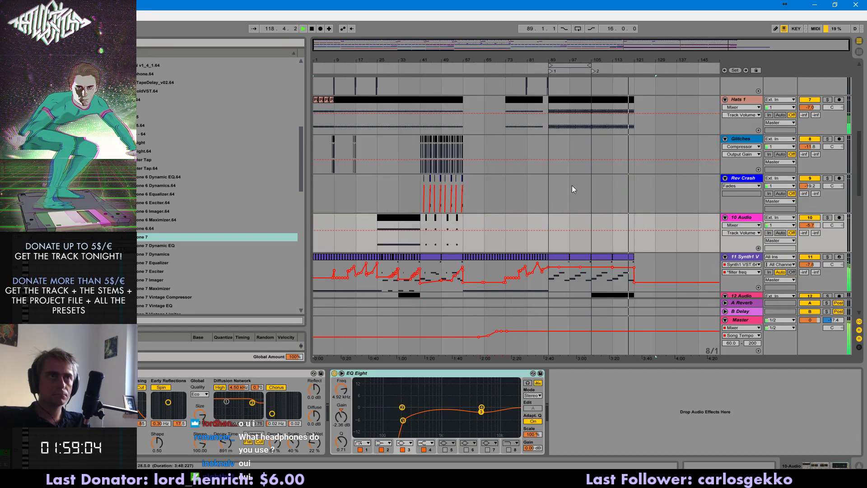
double_click(747, 218)
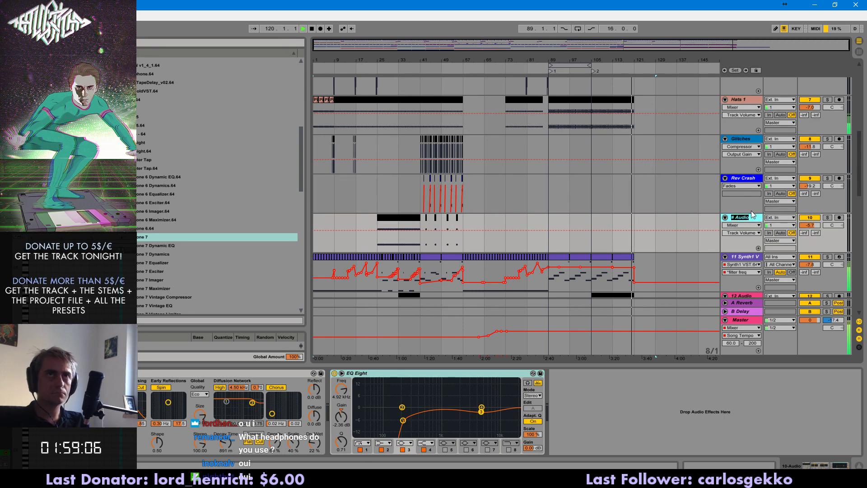
type("Hats 2")
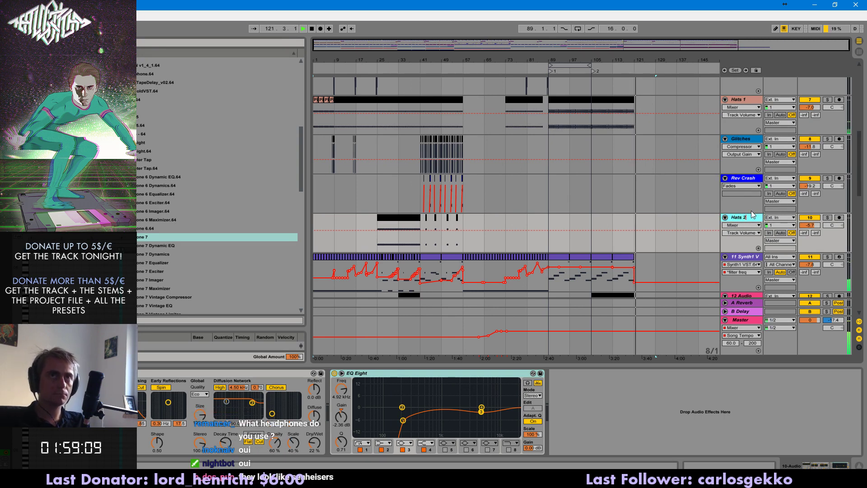
key("Return")
- Rename the Synth1 track directly below Hats 2 Bass
scroll(755, 211, "down", 2)
left_click(755, 220)
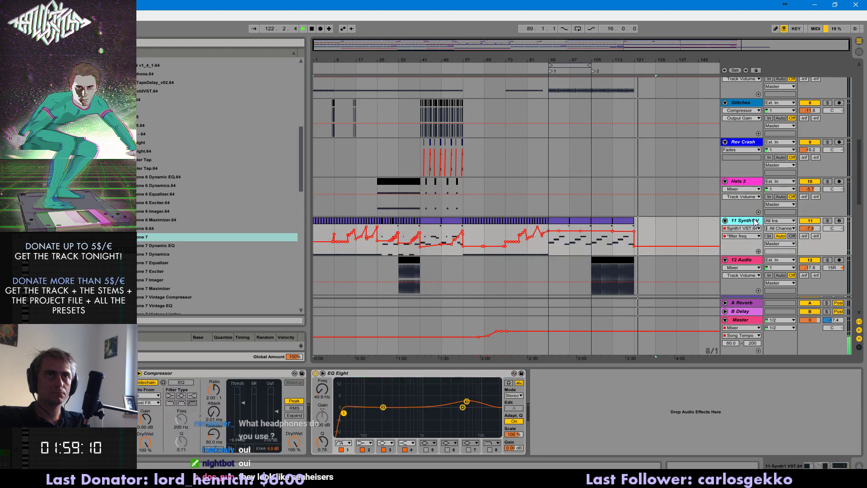
double_click(748, 217)
type("Bass")
key("Return")
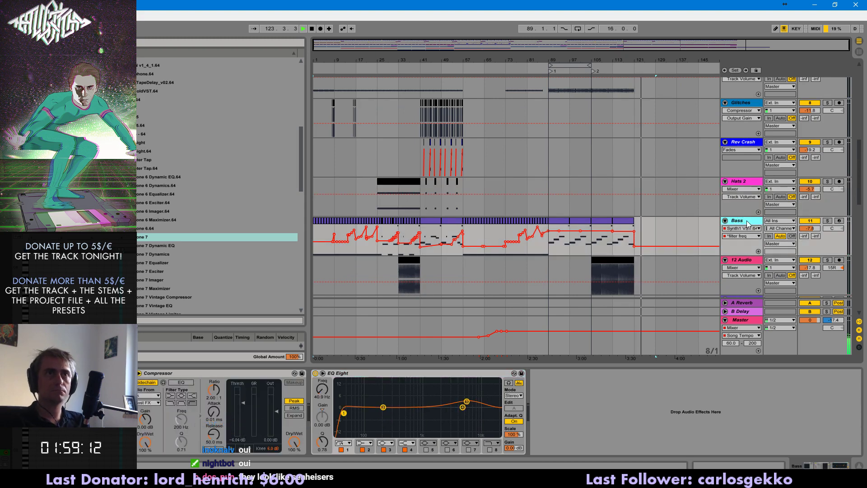
- Rename the twelfth track, an audio track directly below Bass, Ride
scroll(731, 198, "down", 3)
left_click(740, 205)
double_click(740, 205)
type("Ride")
key("Return")
- Delete the empty Synth1 track below Ride and rename the audio track that takes its place Rev Crash
scroll(747, 202, "down", 2)
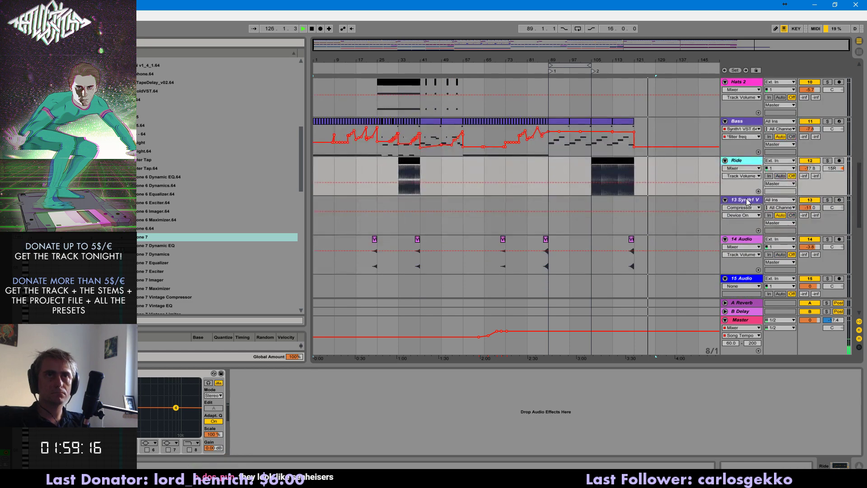
left_click(748, 202)
key("Delete")
type("Rev Crash")
key("Return")
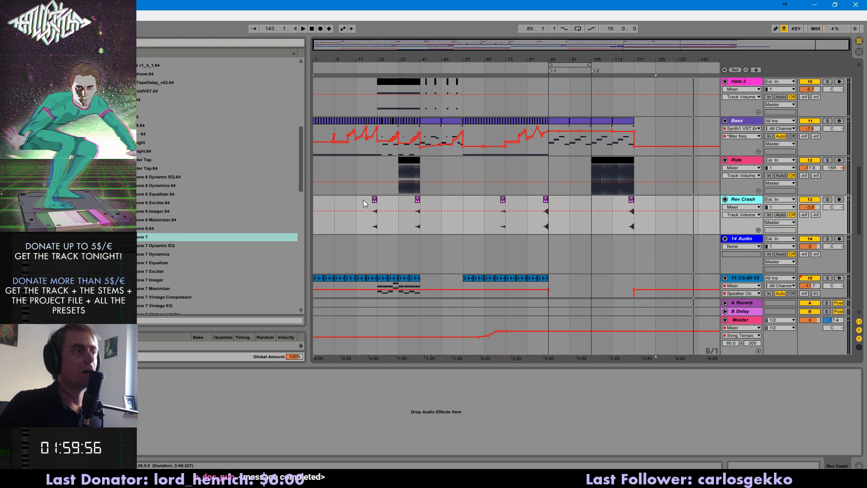
- Play the track from the start, lower the Master volume to -9.6, and select bars 57 to 121 on tracks 13 and 14
mouse_move(309, 479)
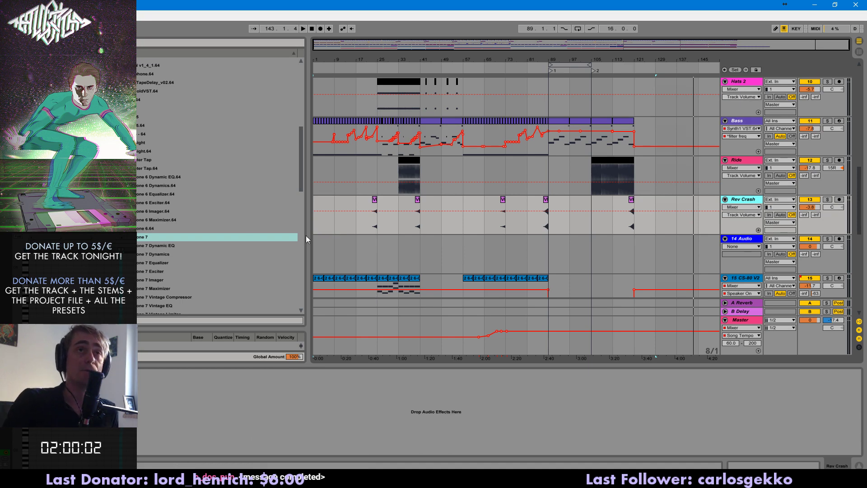
key("space")
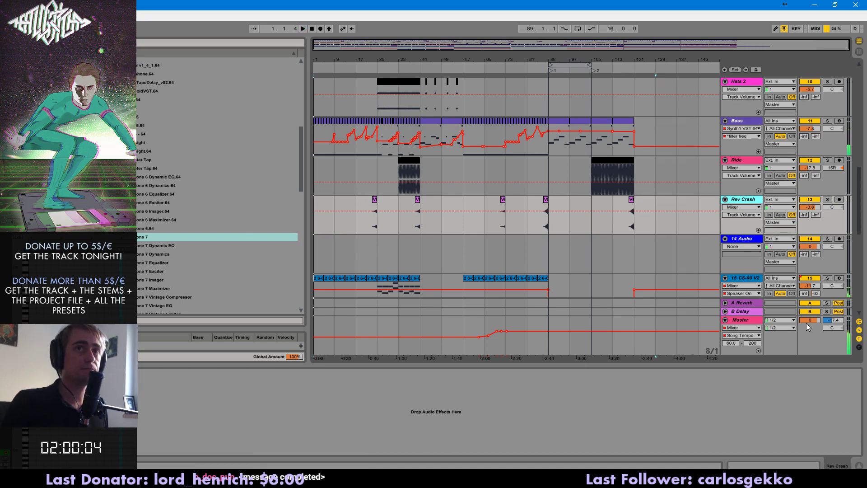
left_click(809, 319)
left_click(629, 230)
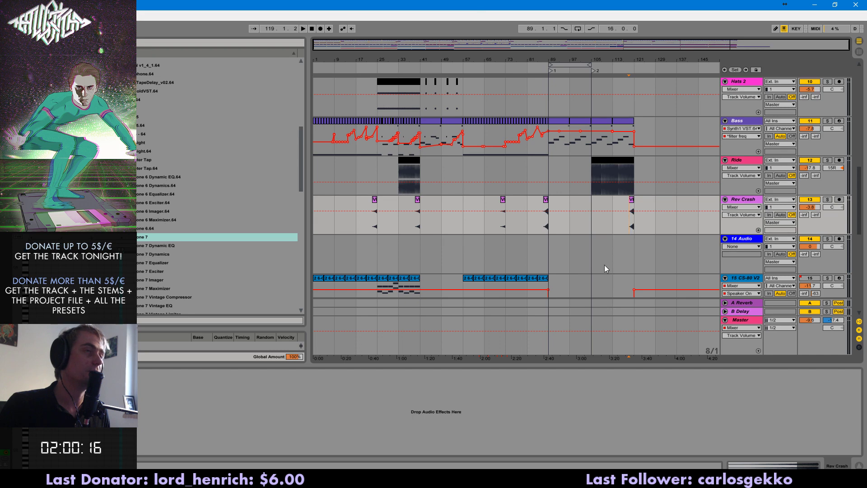
left_click_drag(643, 223, 470, 253)
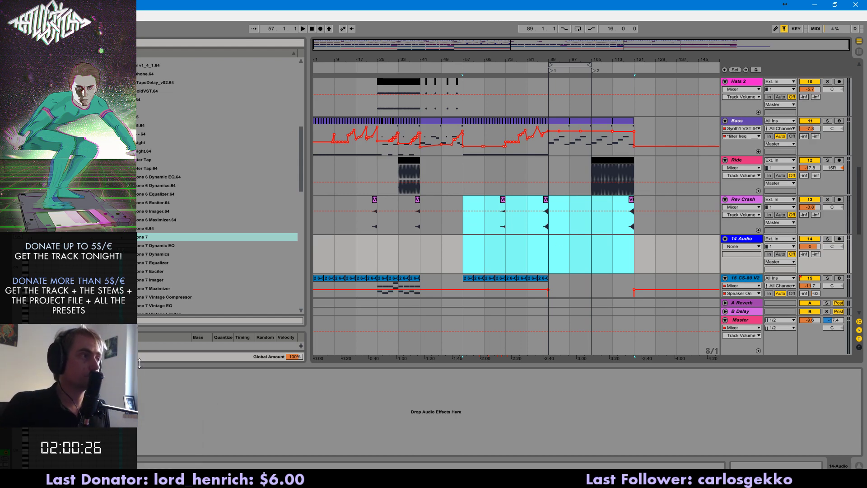
- Switch to the StreamPoll page in the browser, reload the results, and copy the leading title "<message deleted>"
left_click(167, 444)
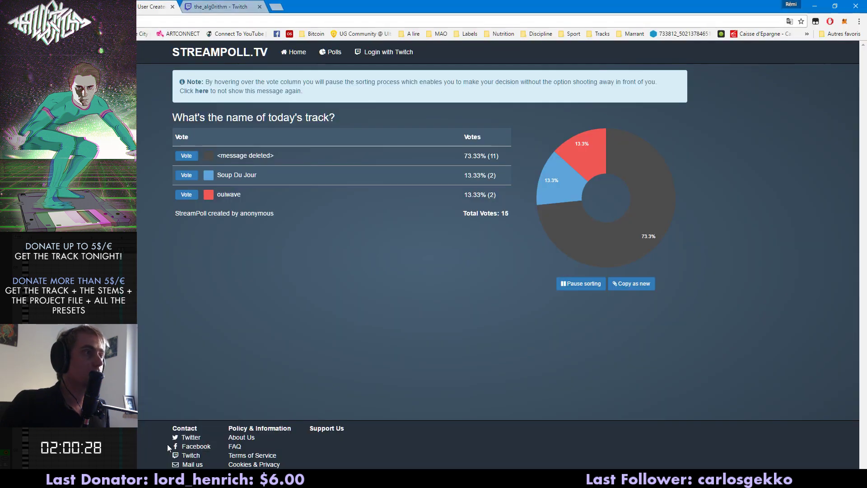
key("F5")
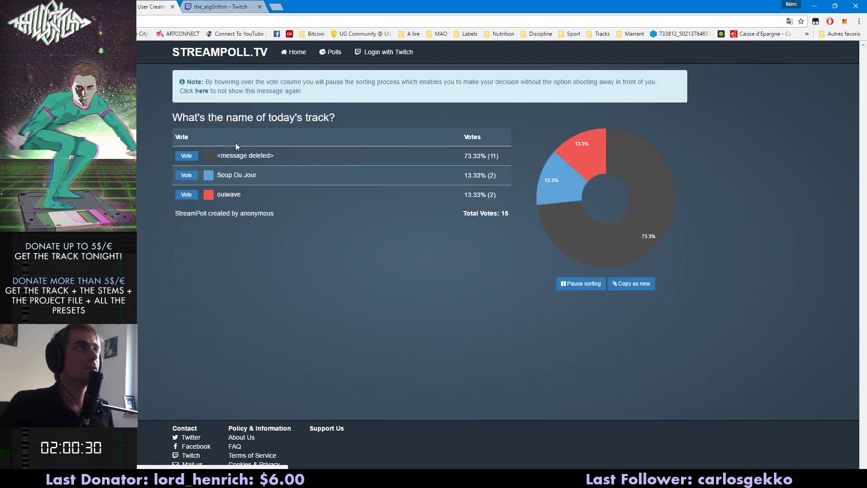
left_click_drag(275, 156, 218, 156)
key("ctrl+c")
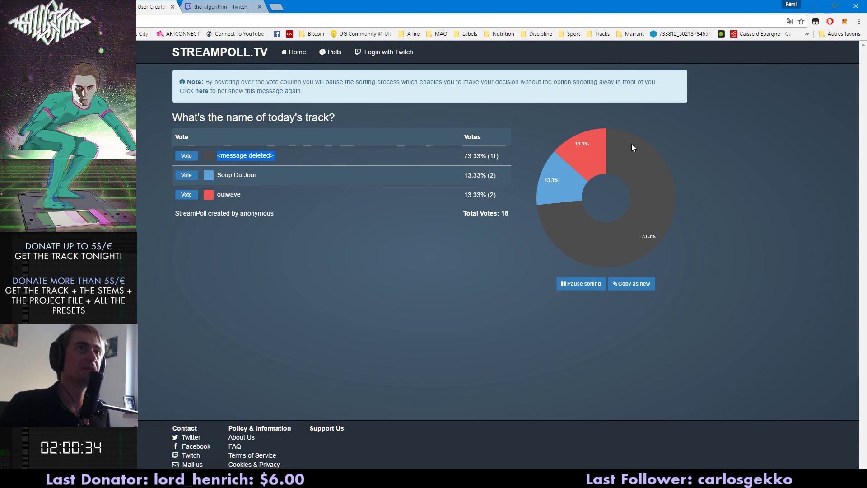
- Return to Ableton Live and try to save the Live Set as "Stream6 - <message deleted>.als" in the Stream6 Project folder
left_click(815, 7)
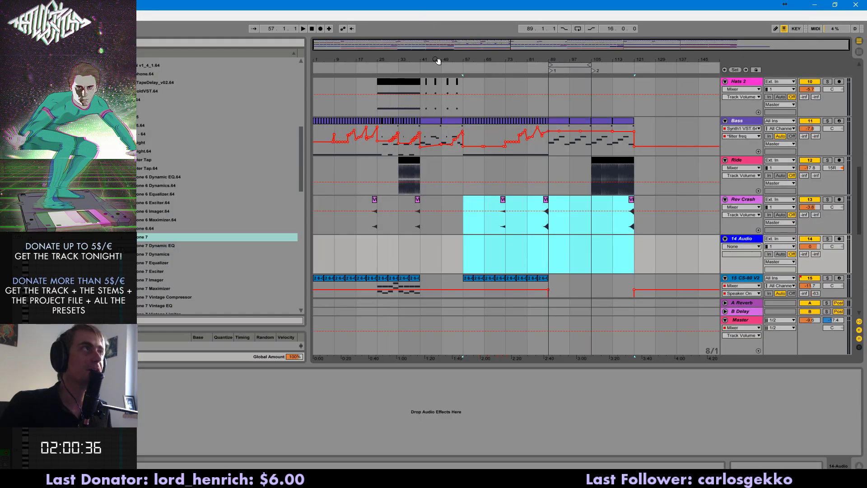
key("ctrl+shift+s")
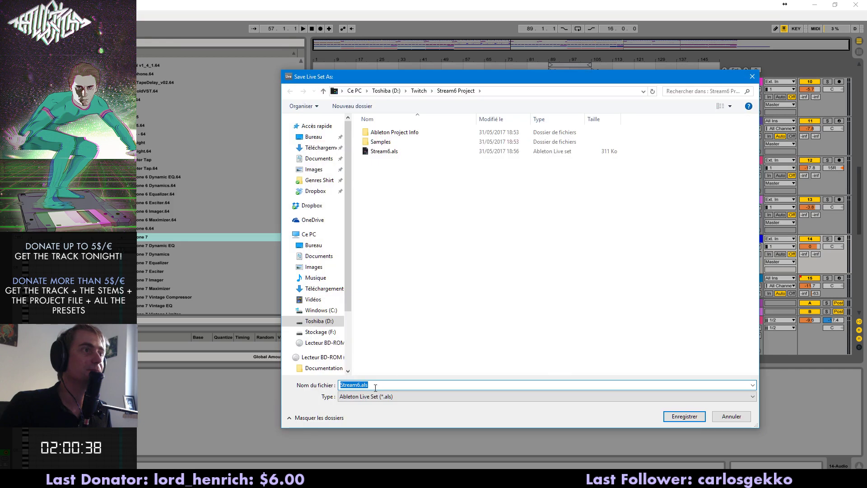
key("ctrl+v")
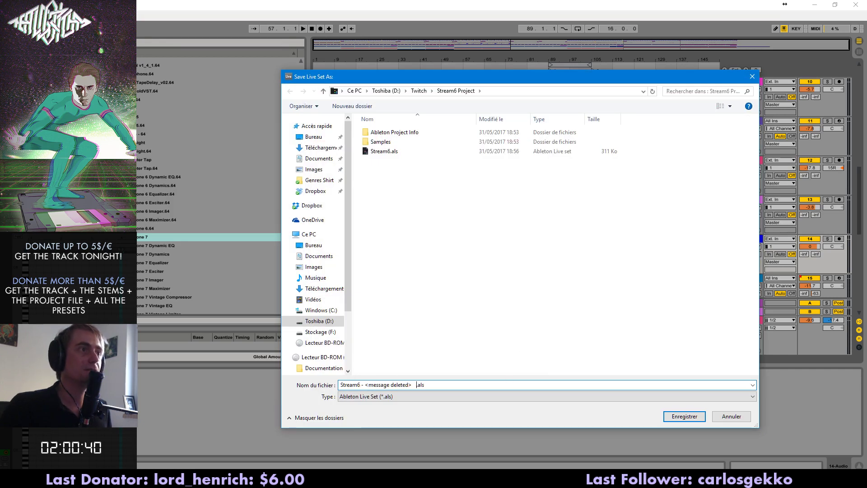
key("BackSpace")
key("BackSpace")
key("BackSpace")
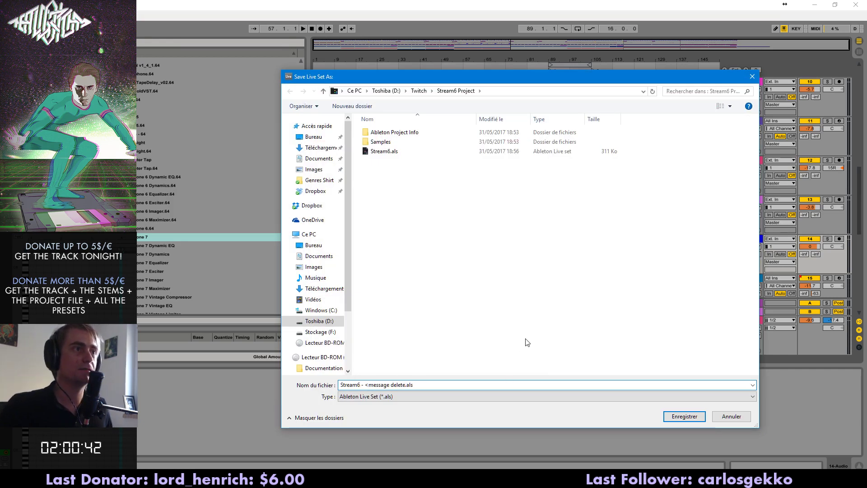
left_click(409, 387)
left_click_drag(409, 386, 412, 387)
key("Return")
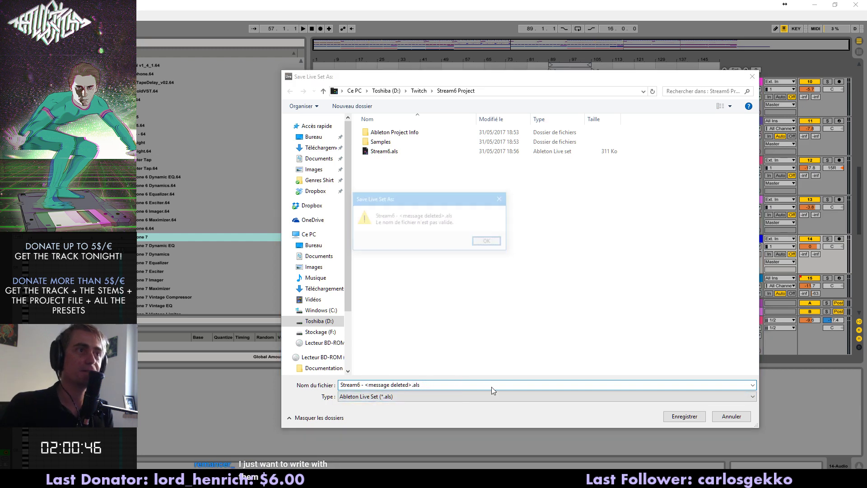
- Remove the angle brackets from the file name and save the Live Set as "Stream6 - message deleted.als"
left_click(489, 241)
left_click(410, 386)
key("Delete")
left_click(369, 385)
key("BackSpace")
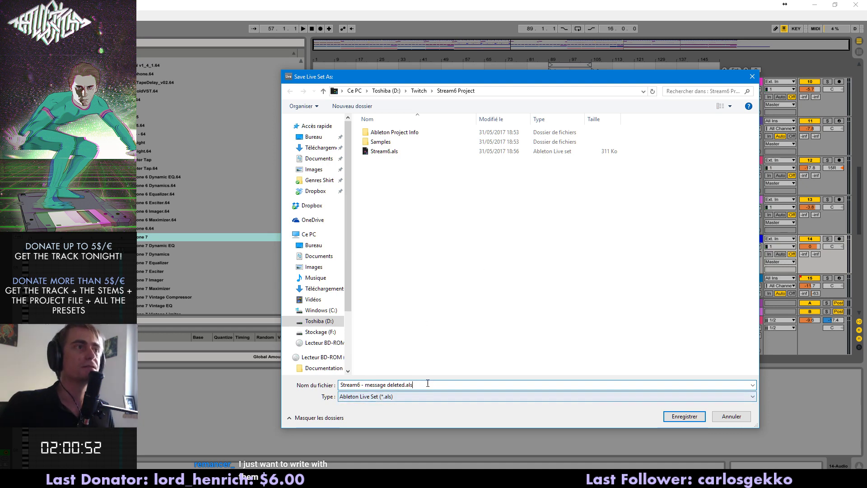
key("Return")
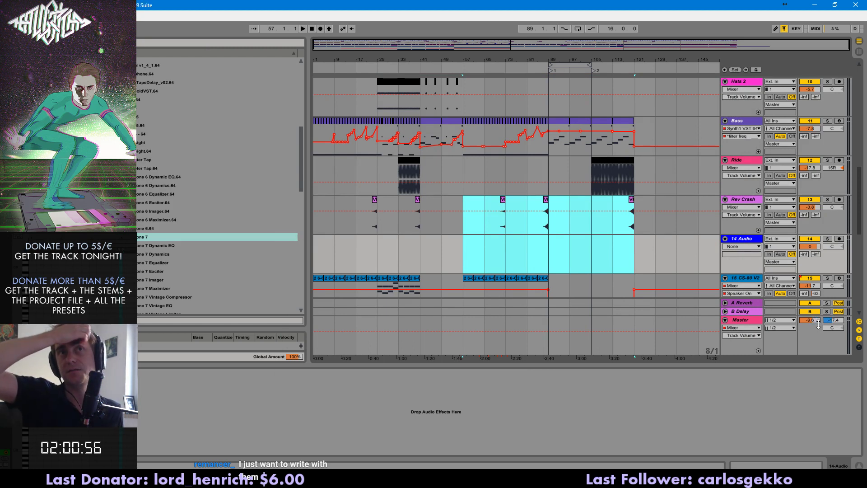
- Reset the Master volume to 0 and clear the time selection in the arrangement
left_click(814, 322)
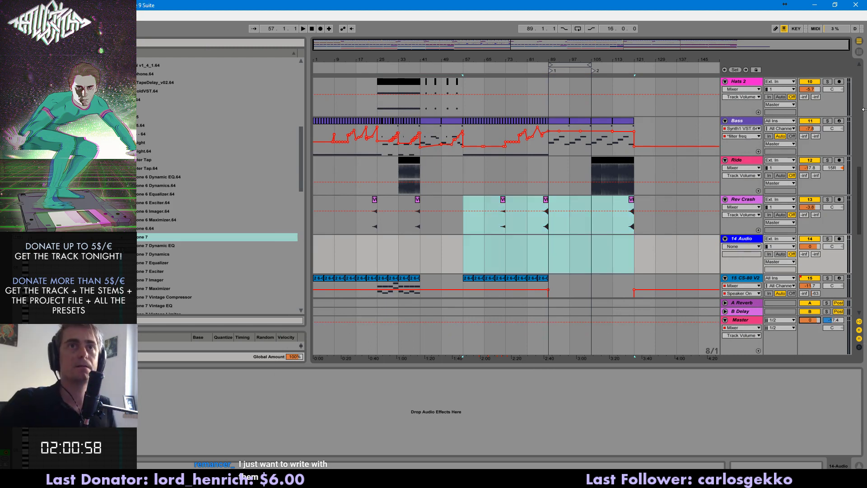
left_click(612, 238)
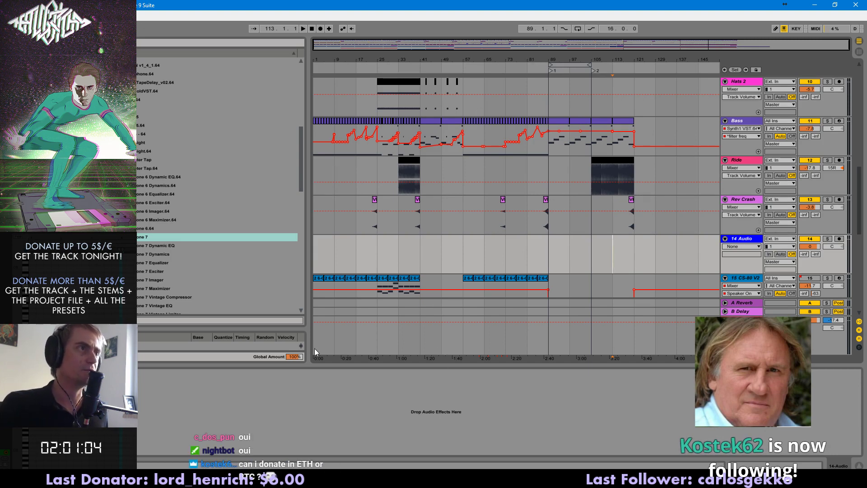
- Collapse the browser to widen the arrangement and select the Hats 2 track
left_click_drag(310, 355, 156, 361)
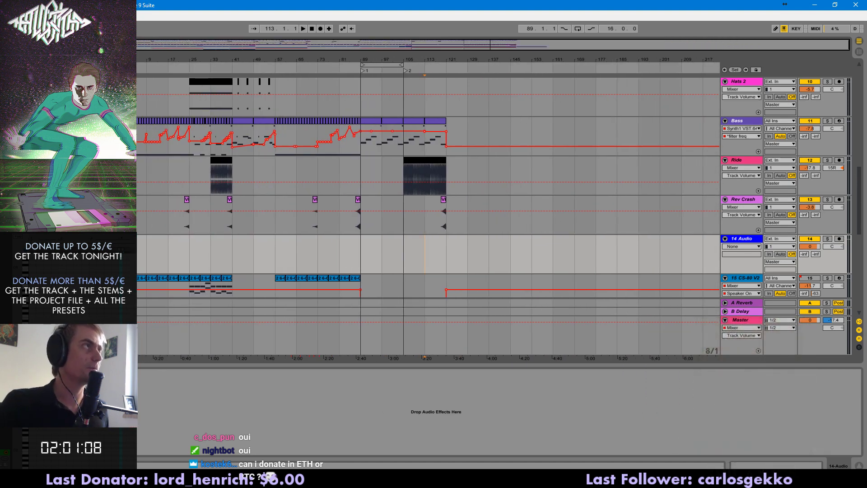
left_click(443, 109)
scroll(495, 270, "up", 10)
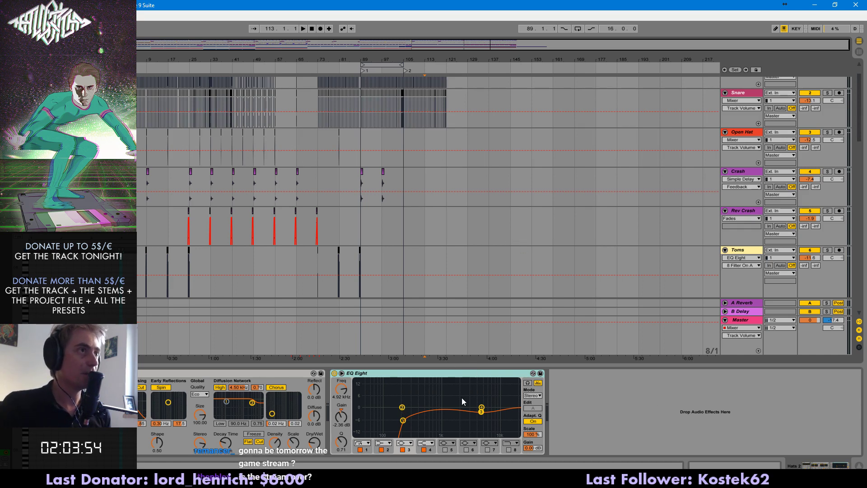
- Select the entire arrangement and hide the device view to give the tracks more vertical space
scroll(464, 271, "up", 2)
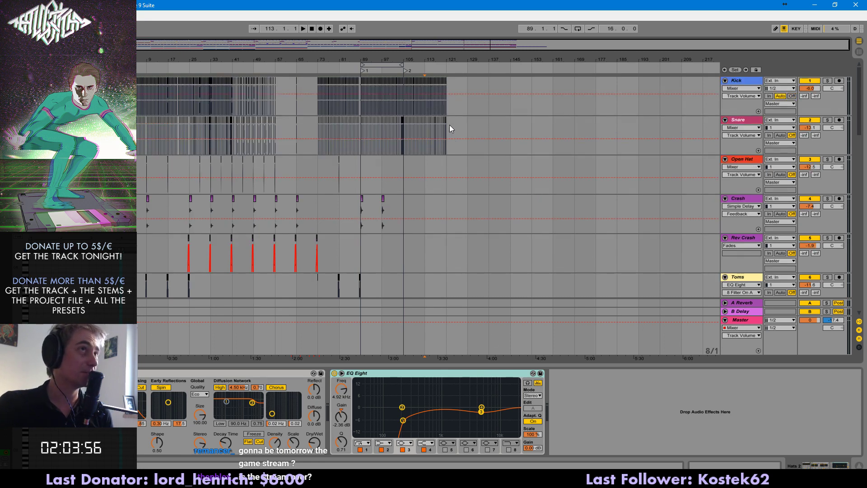
key("ctrl+a")
left_click_drag(128, 336, 351, 346)
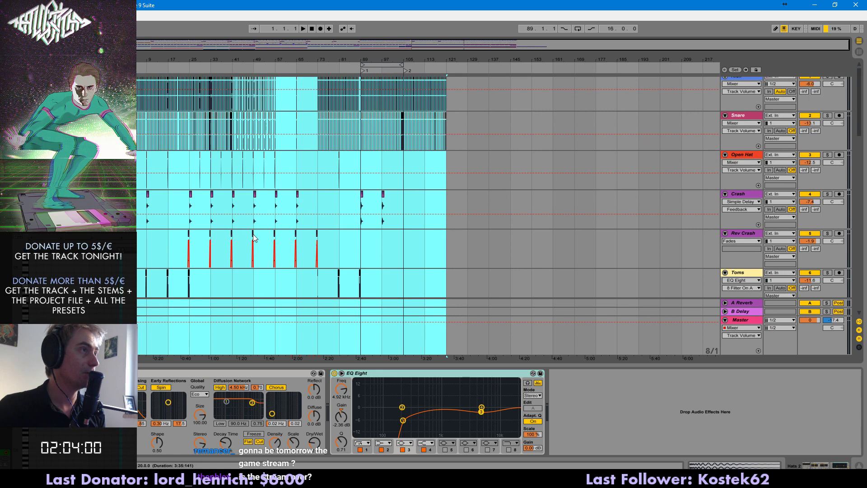
left_click(255, 238)
scroll(276, 280, "down", 2)
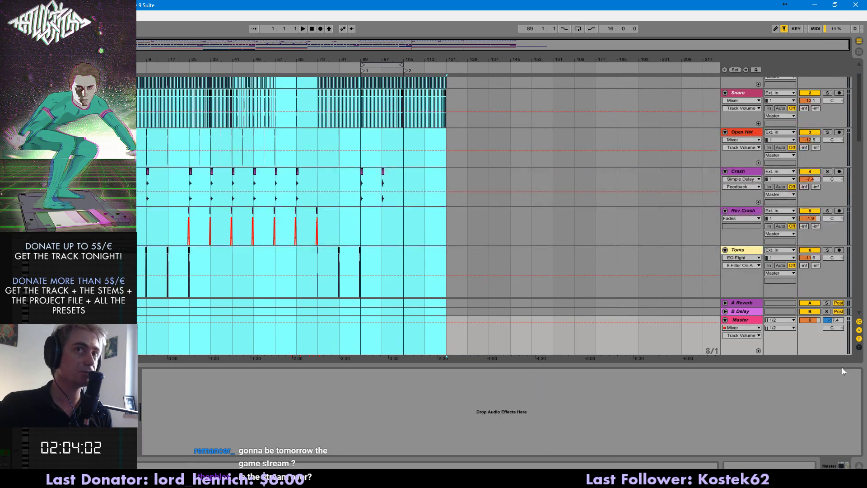
left_click(859, 466)
scroll(327, 99, "up", 2)
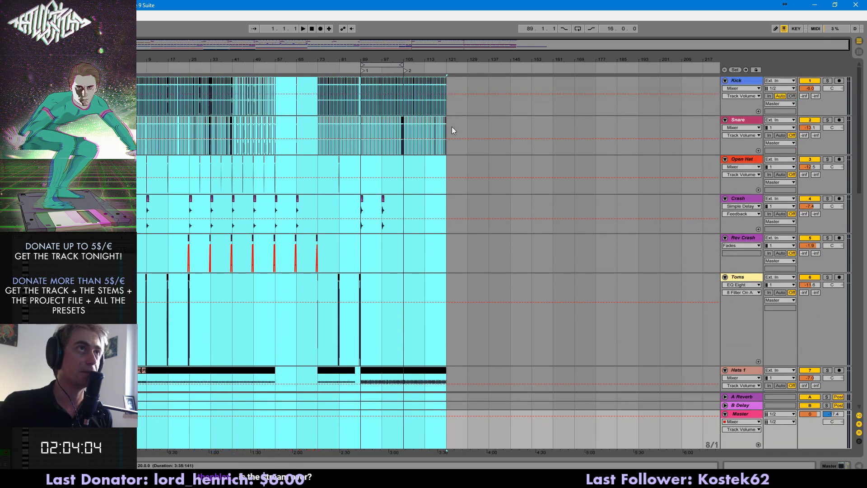
- Select time ranges across the upper drum tracks, ending with the insert marker placed at bar 97 on the Toms track
left_click_drag(453, 109, 432, 190)
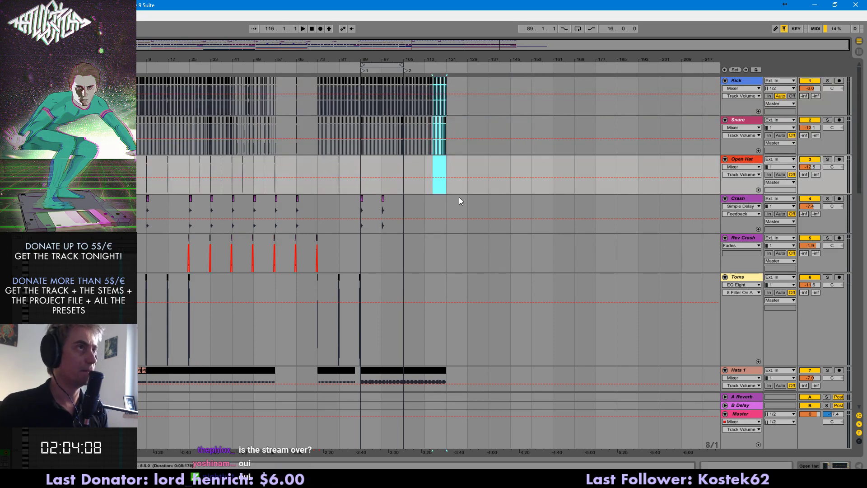
left_click_drag(318, 118, 137, 266)
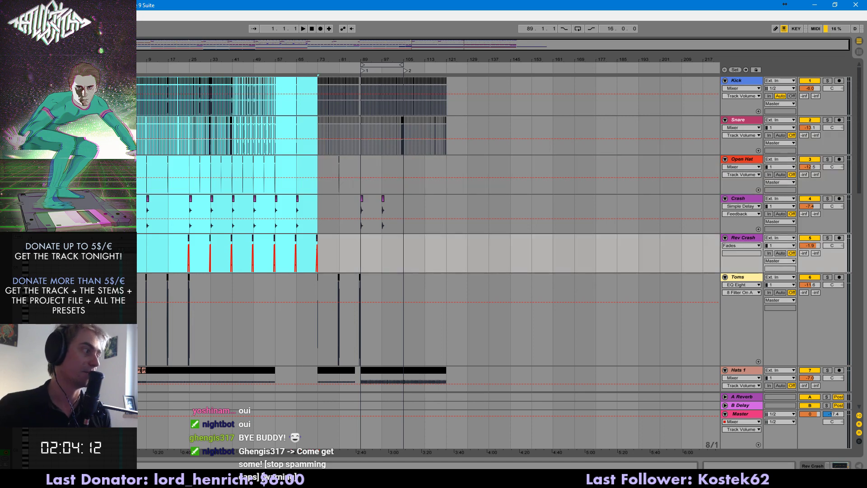
left_click_drag(277, 108, 137, 255)
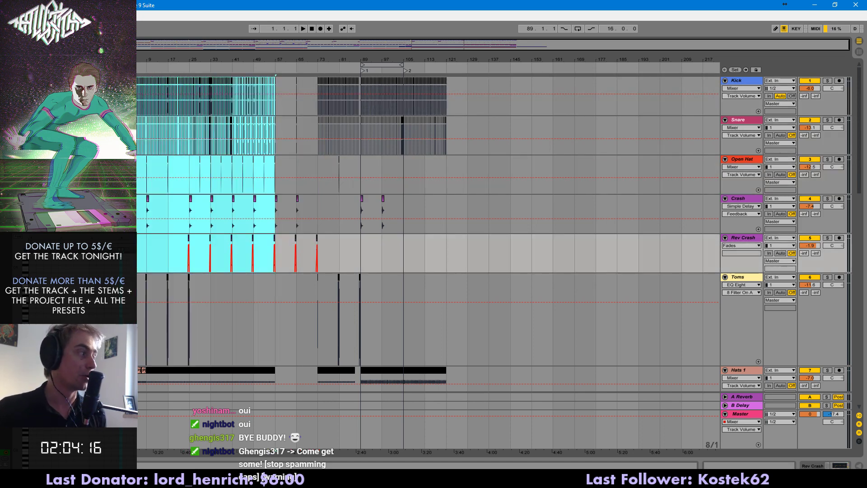
left_click(382, 284)
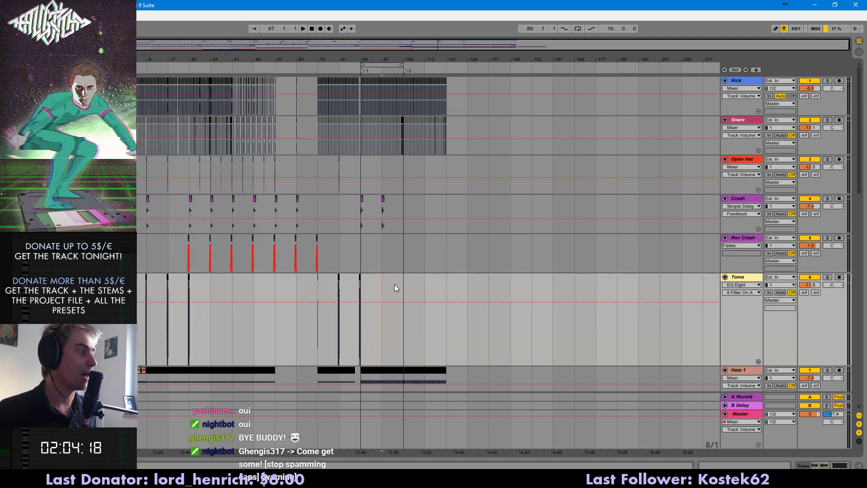